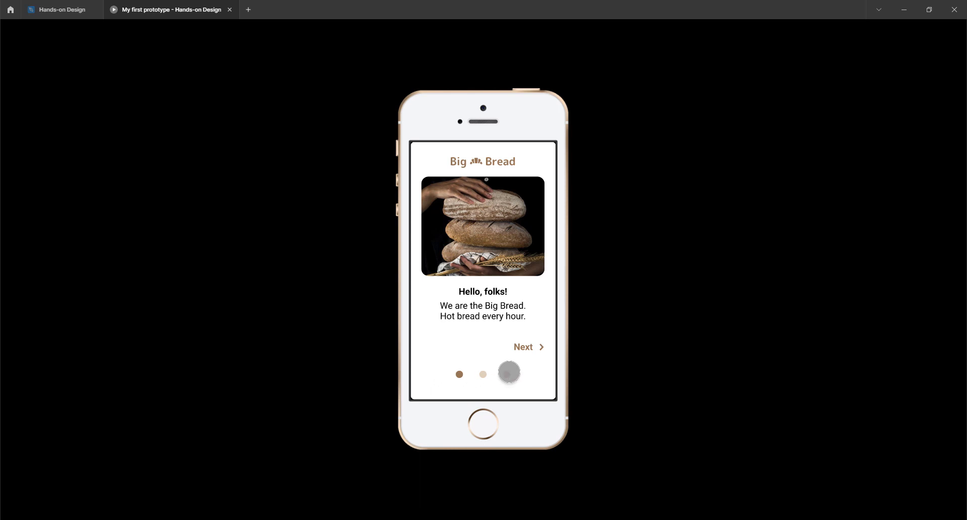
Test the page indicator dots of the Big Bread onboarding prototype by moving between its three screens
{"action": "left_click", "coordinate": [483, 373]}
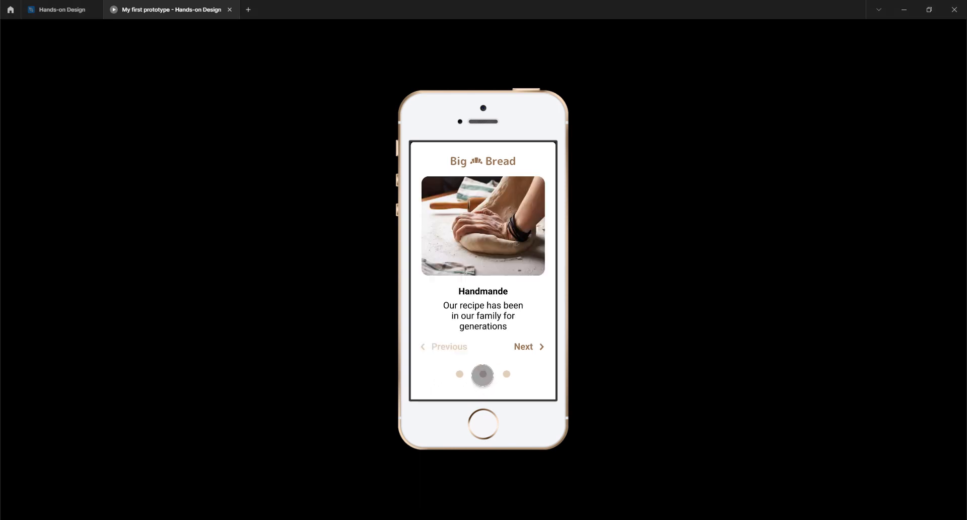
{"action": "left_click", "coordinate": [506, 374]}
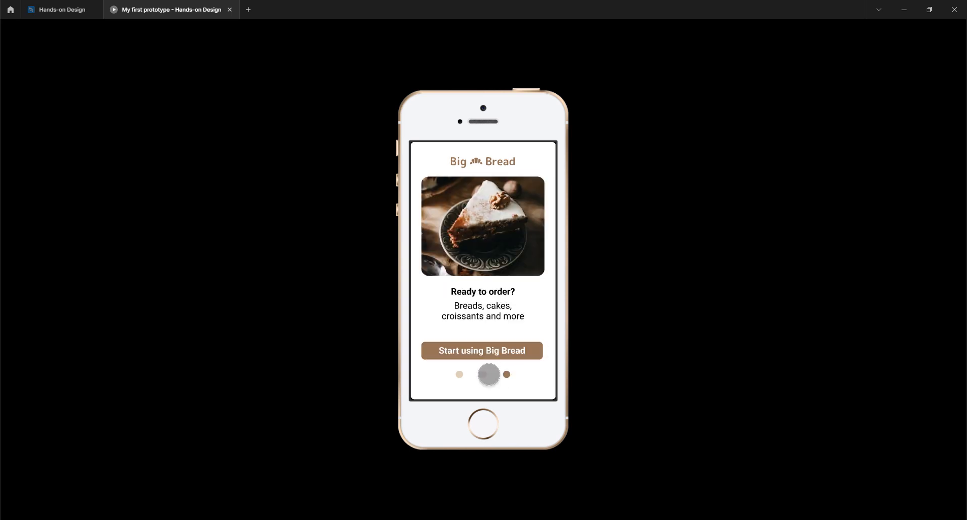
{"action": "left_click", "coordinate": [483, 374]}
{"action": "left_click", "coordinate": [459, 374]}
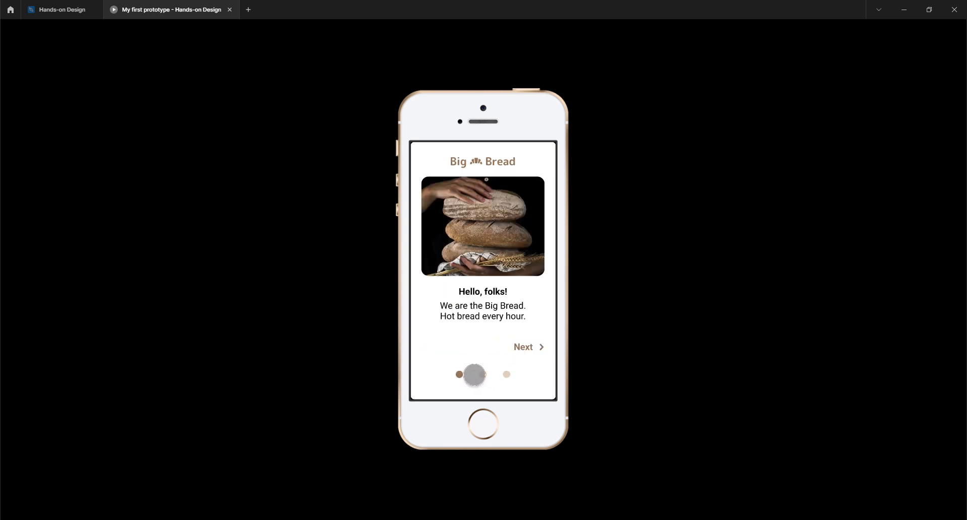
{"action": "left_click", "coordinate": [480, 374]}
{"action": "left_click", "coordinate": [491, 374]}
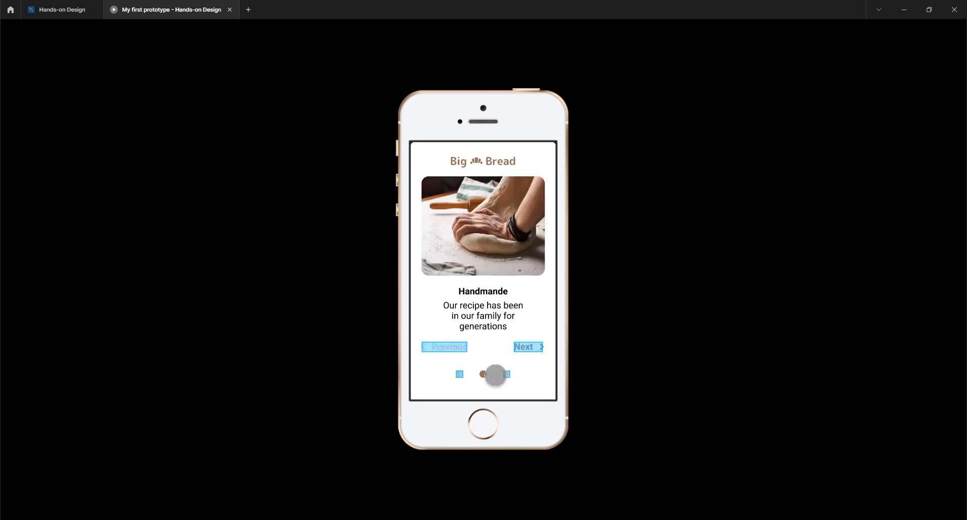
{"action": "left_click", "coordinate": [459, 374]}
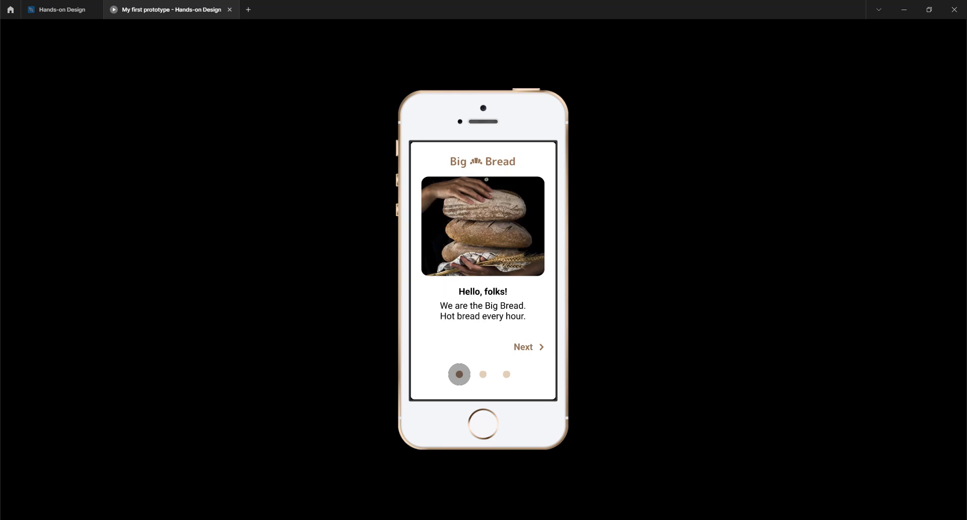
Test the Next and Previous links of the onboarding prototype, finishing on the "Ready to order?" screen
{"action": "left_click", "coordinate": [525, 348]}
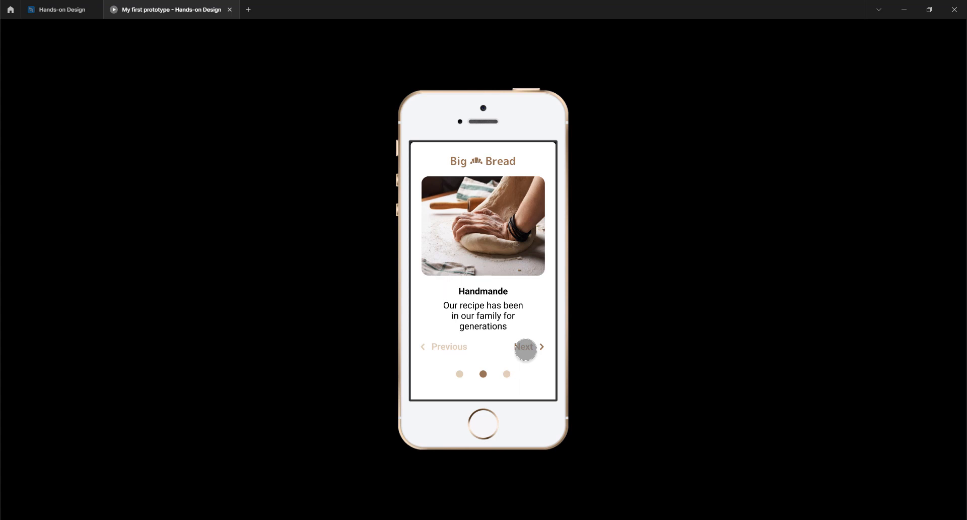
{"action": "left_click", "coordinate": [450, 347]}
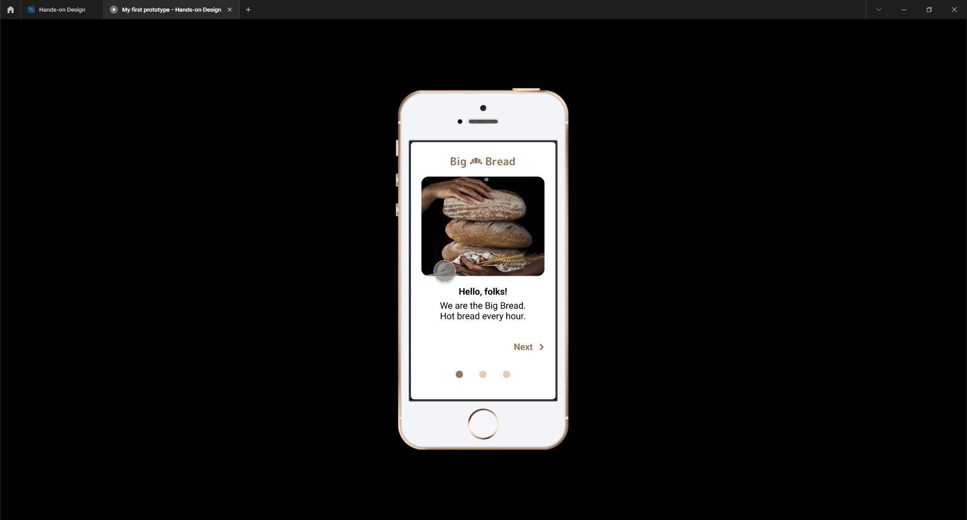
{"action": "left_click", "coordinate": [533, 346]}
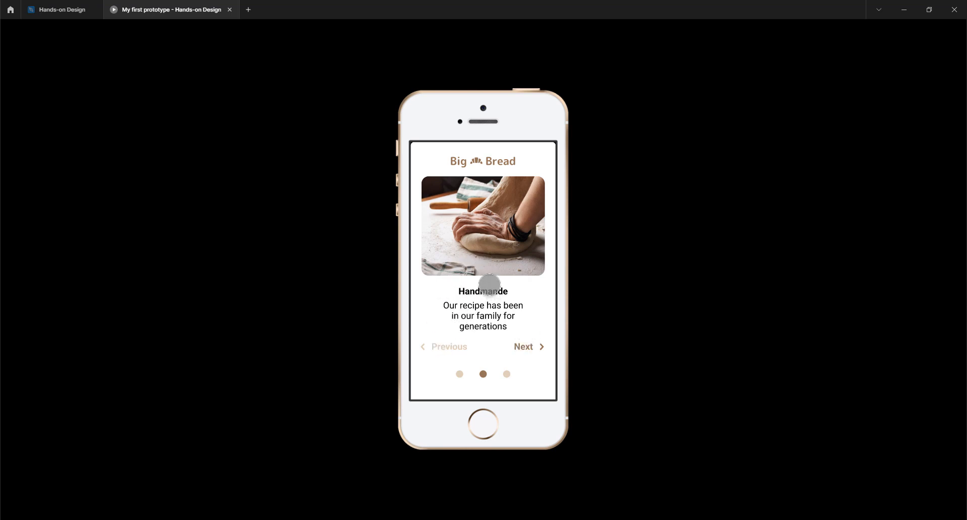
{"action": "left_click", "coordinate": [529, 347]}
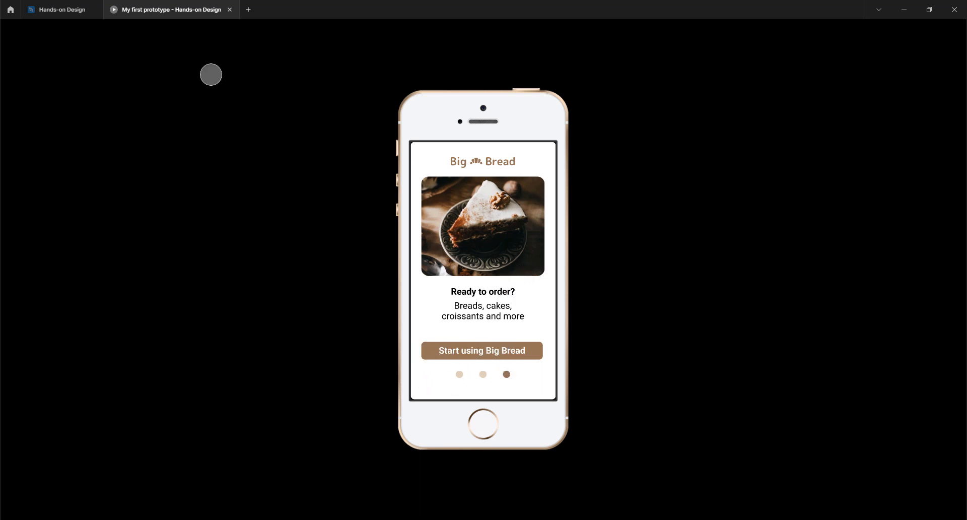
Close the prototype preview, clear the frame selection and hide the editor interface around the canvas
{"action": "left_click", "coordinate": [230, 10]}
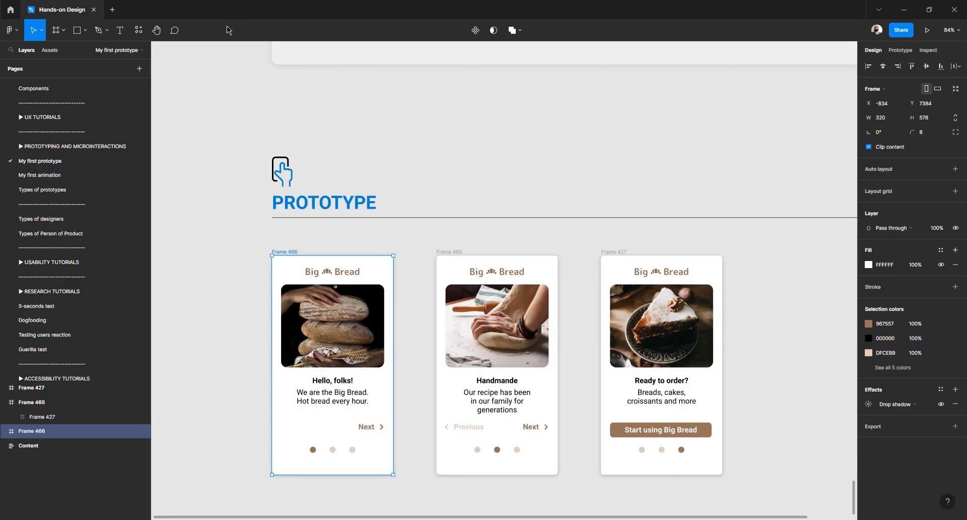
{"action": "left_click", "coordinate": [205, 168]}
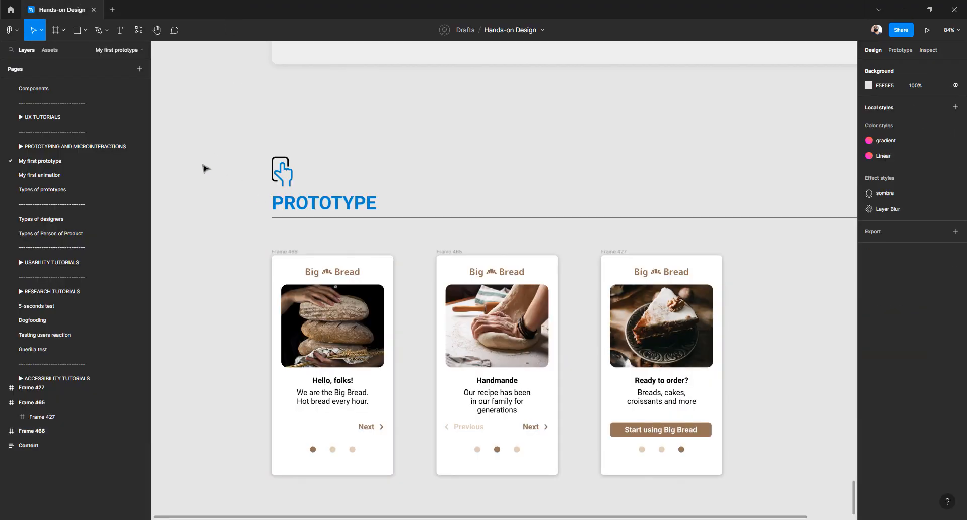
{"action": "key", "text": "ctrl+backslash"}
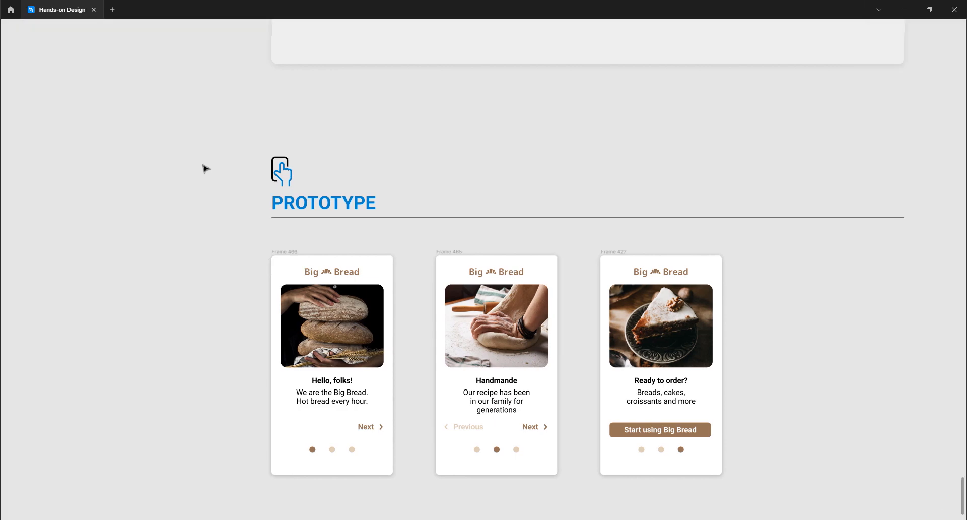
Look over the page's sections from the Prototype screens back up to the Summary at its start
{"action": "scroll", "coordinate": [224, 270], "scroll_direction": "down", "scroll_amount": 3}
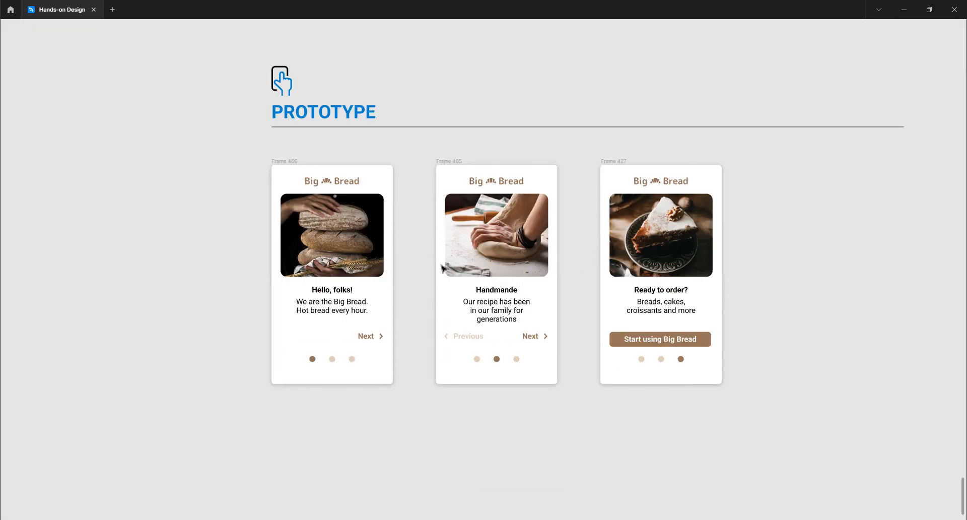
{"action": "scroll", "coordinate": [356, 297], "scroll_direction": "up", "scroll_amount": 10}
{"action": "scroll", "coordinate": [356, 297], "scroll_direction": "up", "scroll_amount": 13}
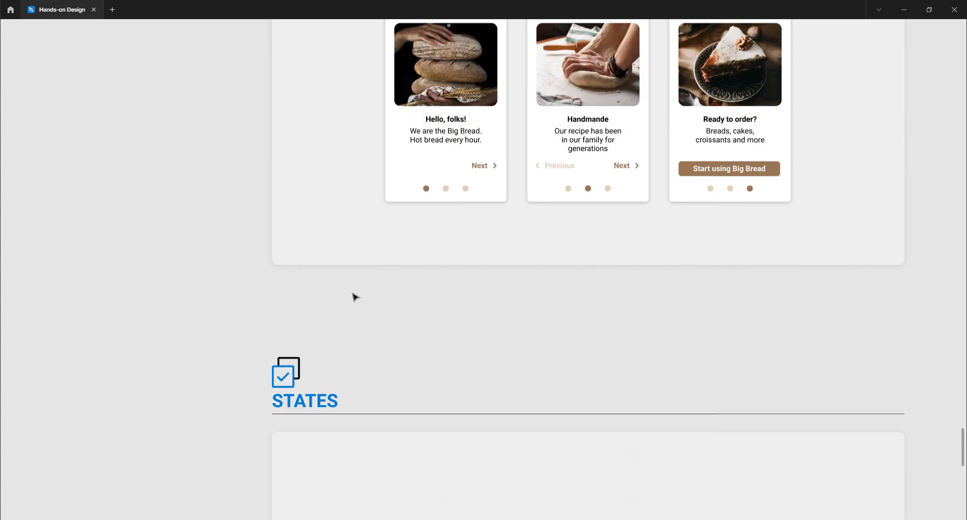
{"action": "left_click_drag", "start_coordinate": [187, 130], "coordinate": [126, 119]}
{"action": "scroll", "coordinate": [256, 279], "scroll_direction": "up", "scroll_amount": 5}
{"action": "scroll", "coordinate": [255, 278], "scroll_direction": "up", "scroll_amount": 20}
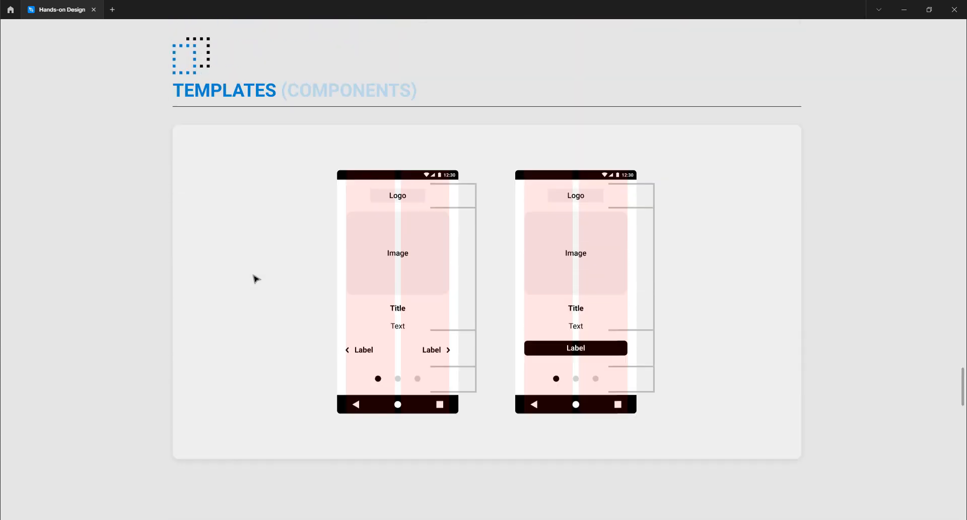
{"action": "scroll", "coordinate": [256, 279], "scroll_direction": "up", "scroll_amount": 20}
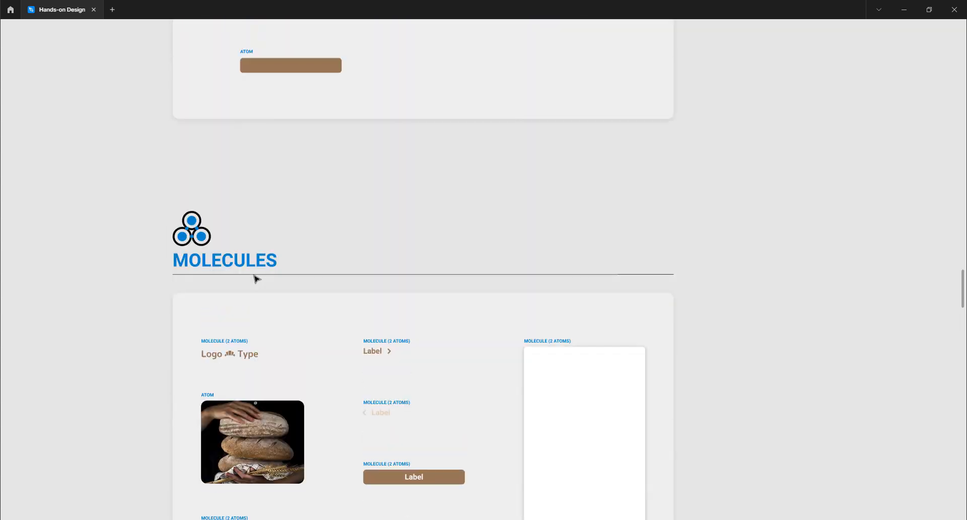
{"action": "scroll", "coordinate": [256, 279], "scroll_direction": "up", "scroll_amount": 20}
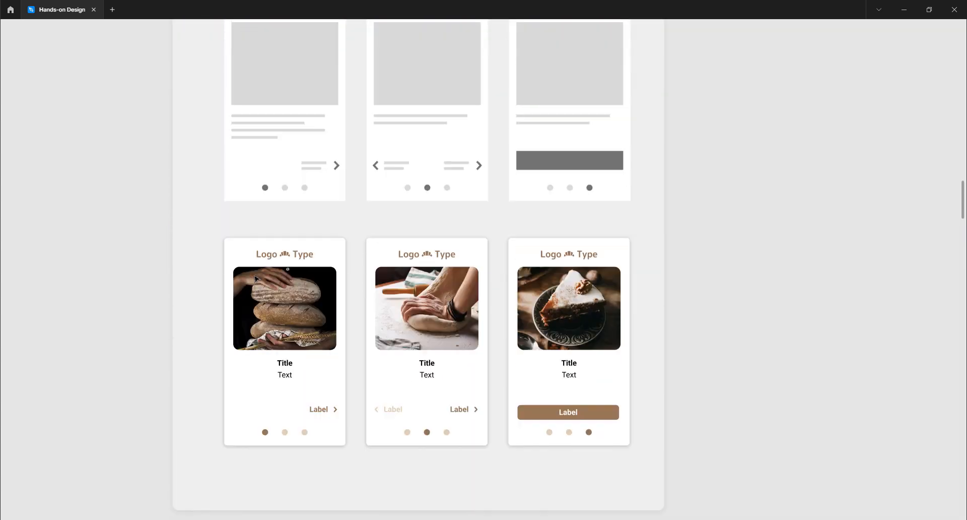
{"action": "scroll", "coordinate": [256, 278], "scroll_direction": "up", "scroll_amount": 20}
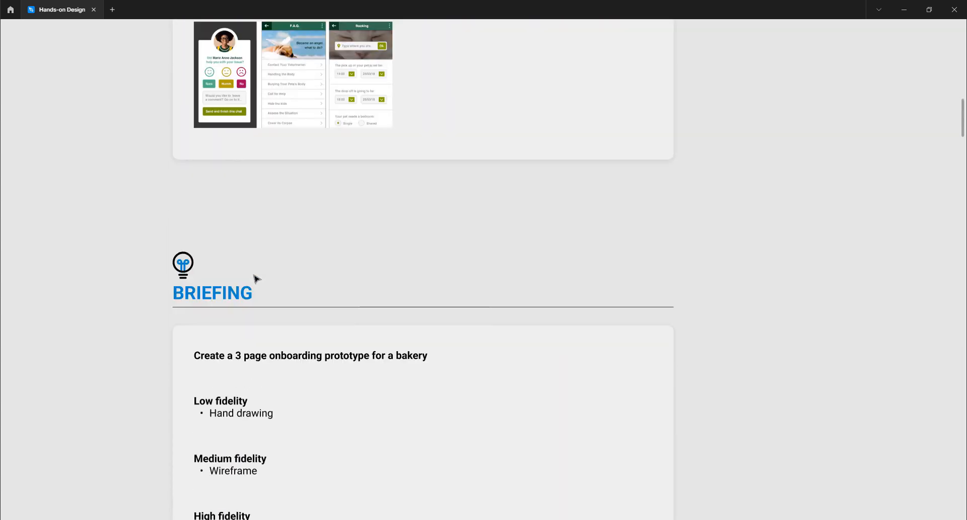
{"action": "scroll", "coordinate": [256, 279], "scroll_direction": "up", "scroll_amount": 12}
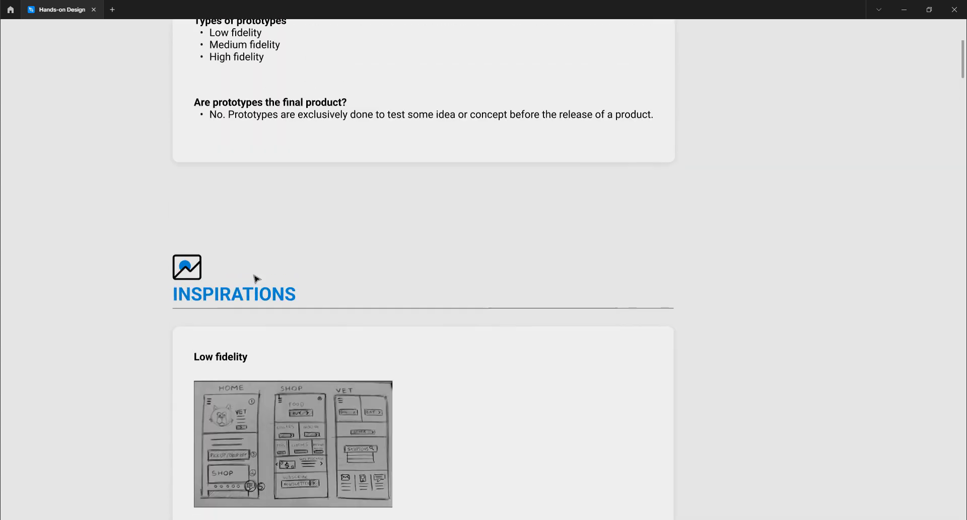
{"action": "scroll", "coordinate": [256, 277], "scroll_direction": "down", "scroll_amount": 3}
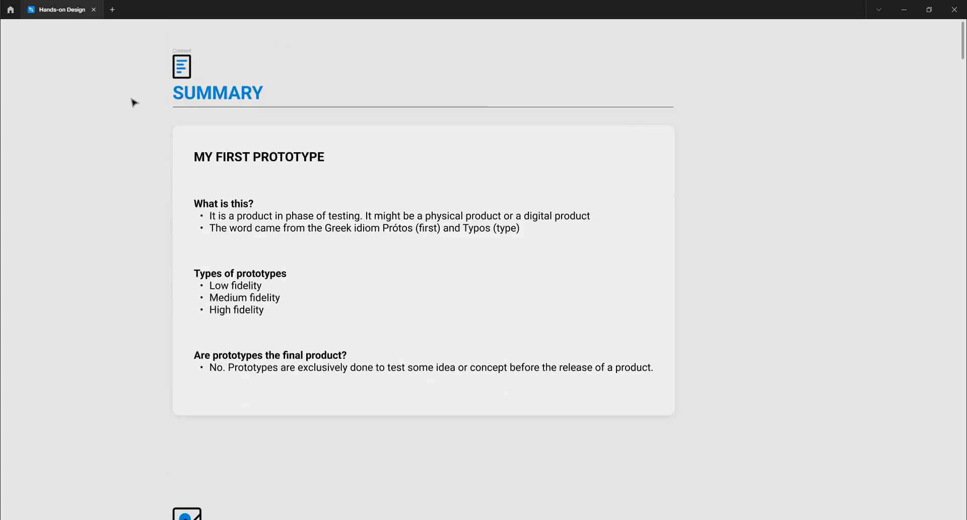
{"action": "left_click_drag", "start_coordinate": [127, 106], "coordinate": [151, 132]}
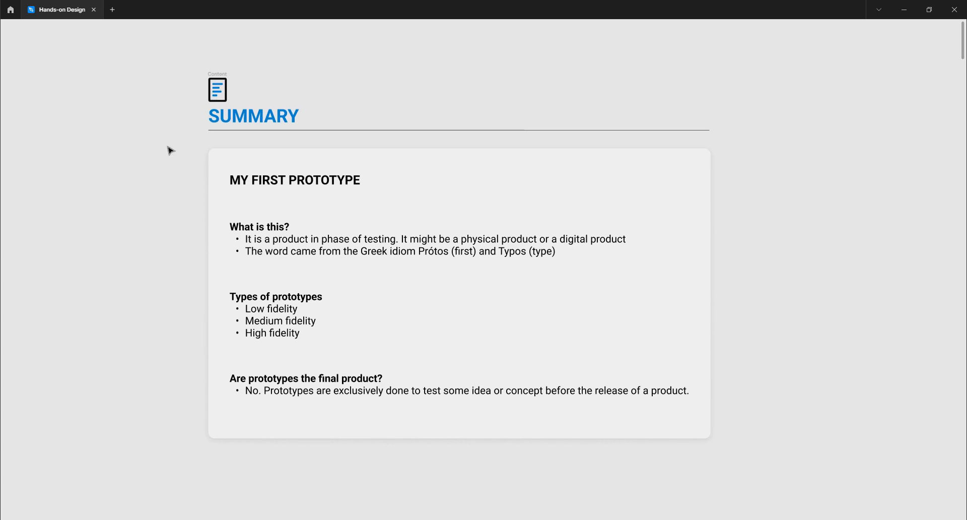
{"action": "scroll", "coordinate": [170, 151], "scroll_direction": "up", "scroll_amount": 2}
{"action": "left_click_drag", "start_coordinate": [178, 191], "coordinate": [157, 180]}
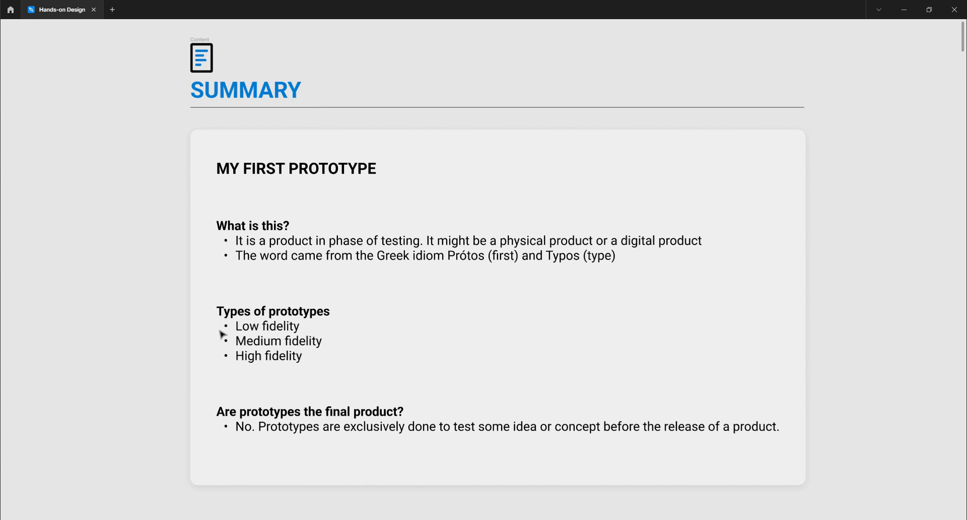
In the Summary's answer about prototypes being the final product, change the word "release" to "releasing"
{"action": "scroll", "coordinate": [188, 302], "scroll_direction": "down", "scroll_amount": 1}
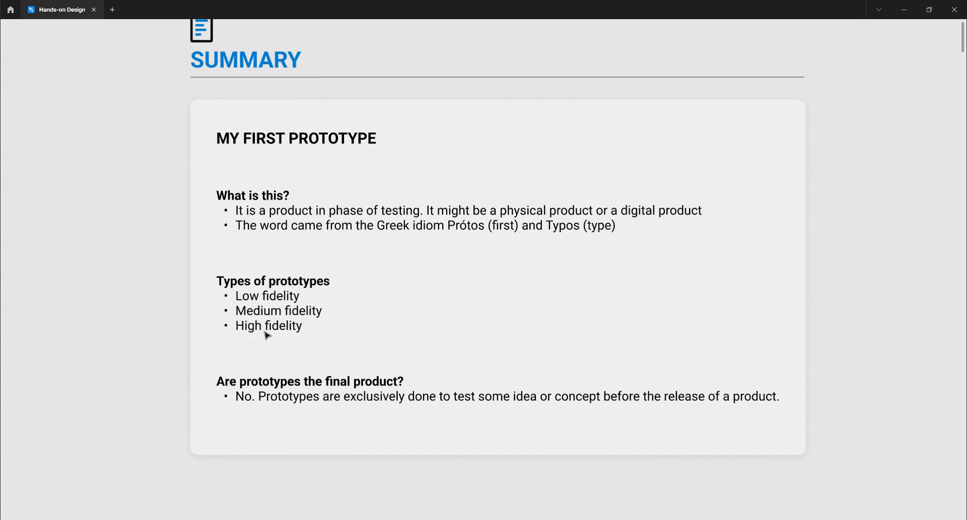
{"action": "scroll", "coordinate": [268, 335], "scroll_direction": "down", "scroll_amount": 1}
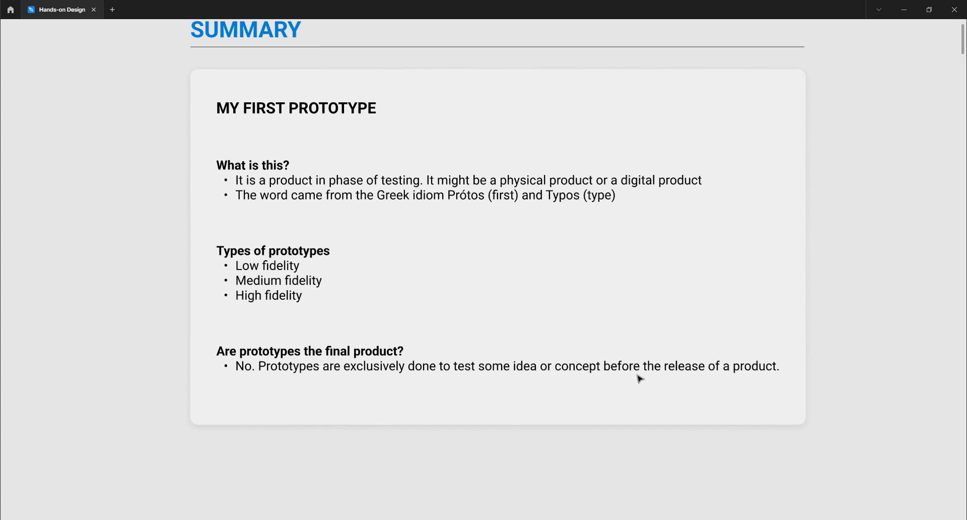
{"action": "left_click", "coordinate": [695, 369]}
{"action": "left_click", "coordinate": [696, 367]}
{"action": "left_click", "coordinate": [698, 366]}
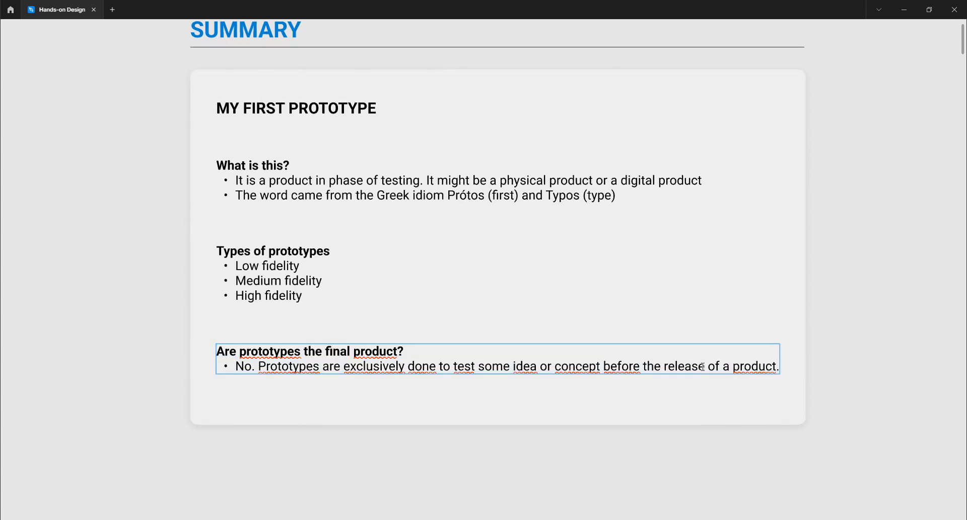
{"action": "left_click", "coordinate": [704, 366]}
{"action": "key", "text": "BackSpace"}
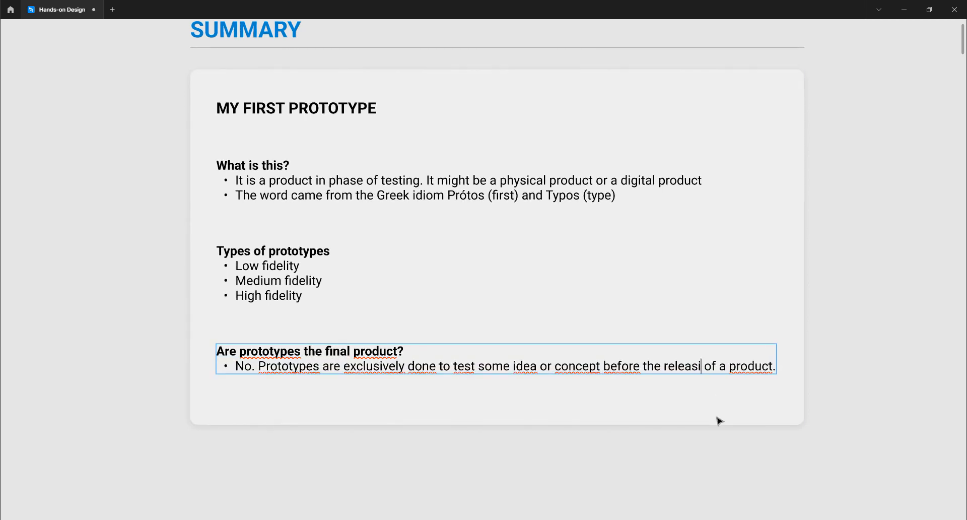
{"action": "type", "text": "ing"}
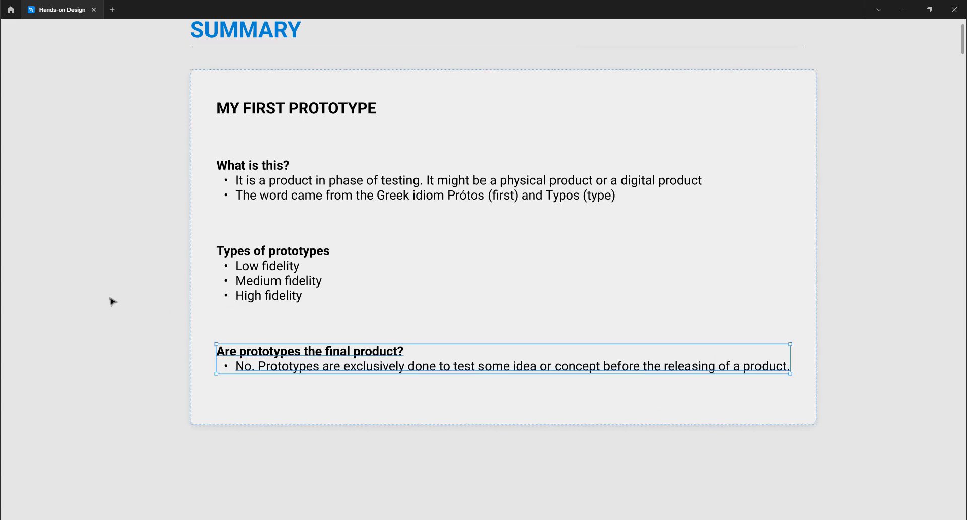
{"action": "left_click", "coordinate": [112, 301]}
Review the Summary and examine the hand-drawn low-fidelity Home, Shop and Vet sketches in the Inspirations section
{"action": "scroll", "coordinate": [109, 302], "scroll_direction": "up", "scroll_amount": 2}
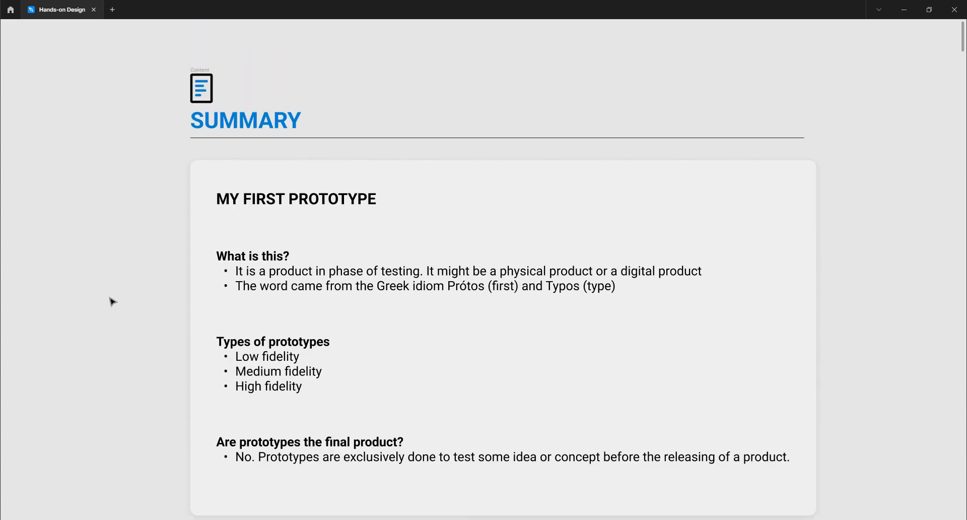
{"action": "scroll", "coordinate": [110, 302], "scroll_direction": "down", "scroll_amount": 2}
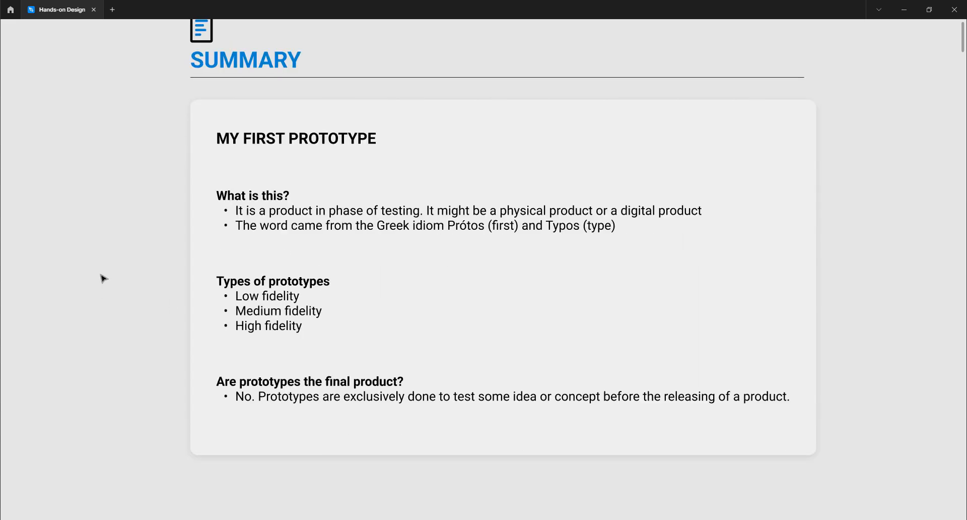
{"action": "scroll", "coordinate": [92, 266], "scroll_direction": "up", "scroll_amount": 1}
{"action": "left_click_drag", "start_coordinate": [93, 274], "coordinate": [94, 277]}
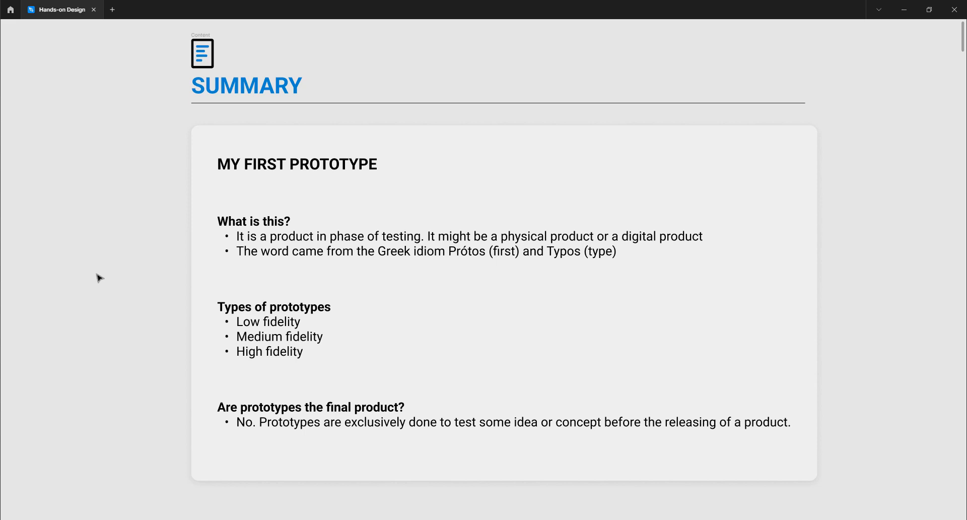
{"action": "scroll", "coordinate": [87, 301], "scroll_direction": "down", "scroll_amount": 10}
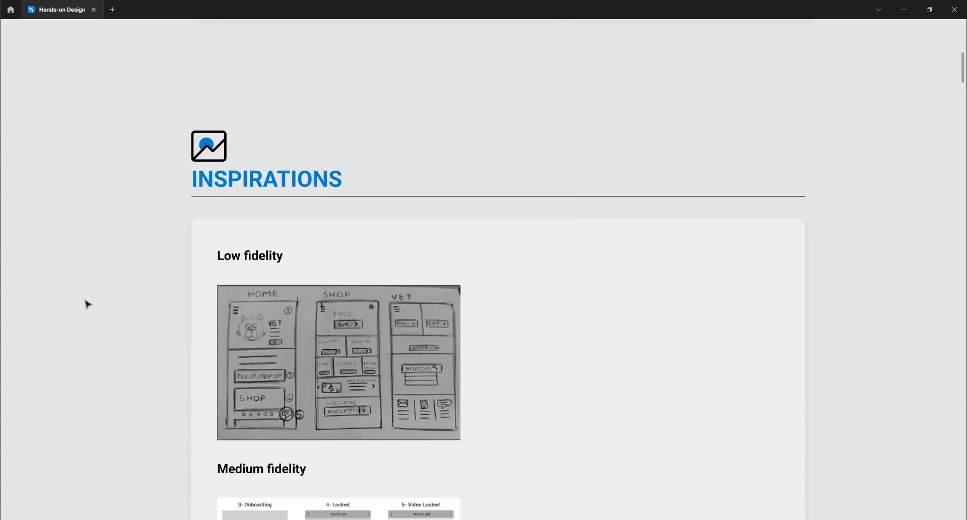
{"action": "scroll", "coordinate": [87, 303], "scroll_direction": "up", "scroll_amount": 2}
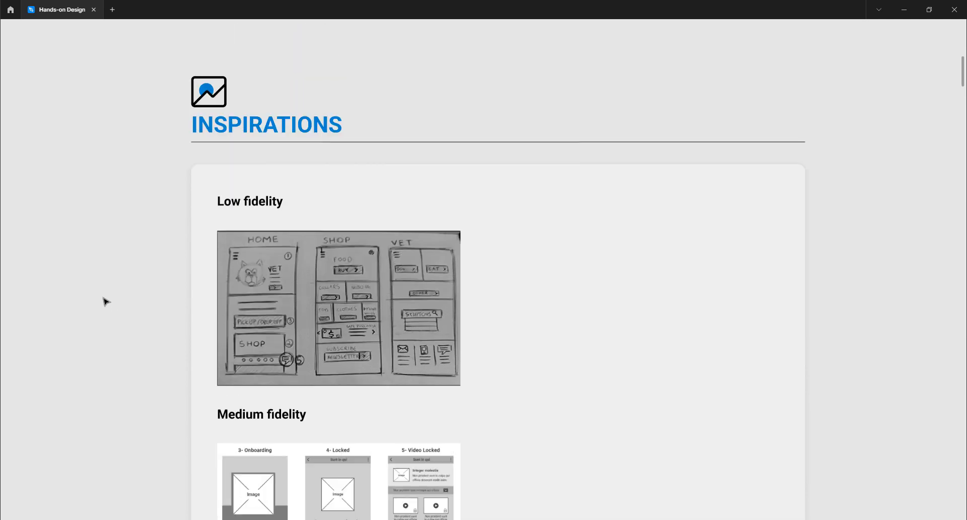
{"action": "scroll", "coordinate": [134, 292], "scroll_direction": "up", "scroll_amount": 3}
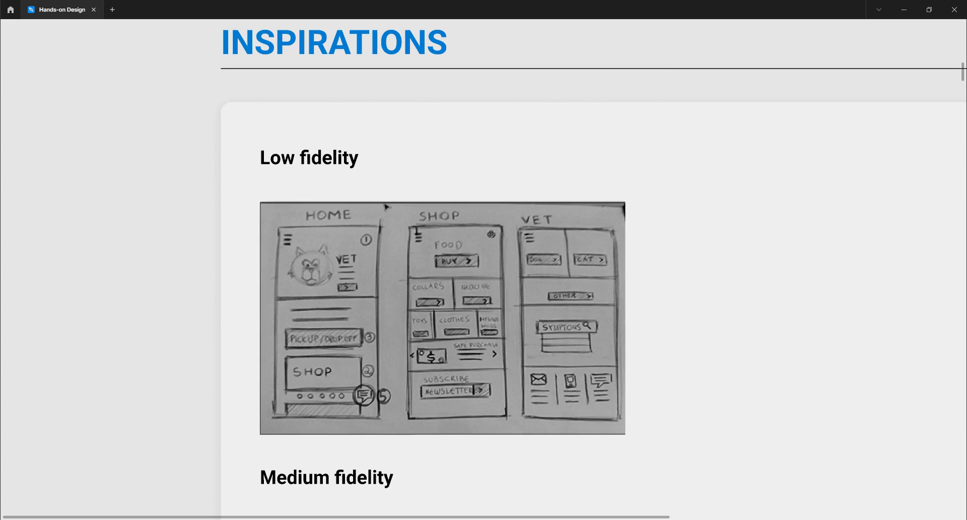
{"action": "scroll", "coordinate": [347, 245], "scroll_direction": "up", "scroll_amount": 1}
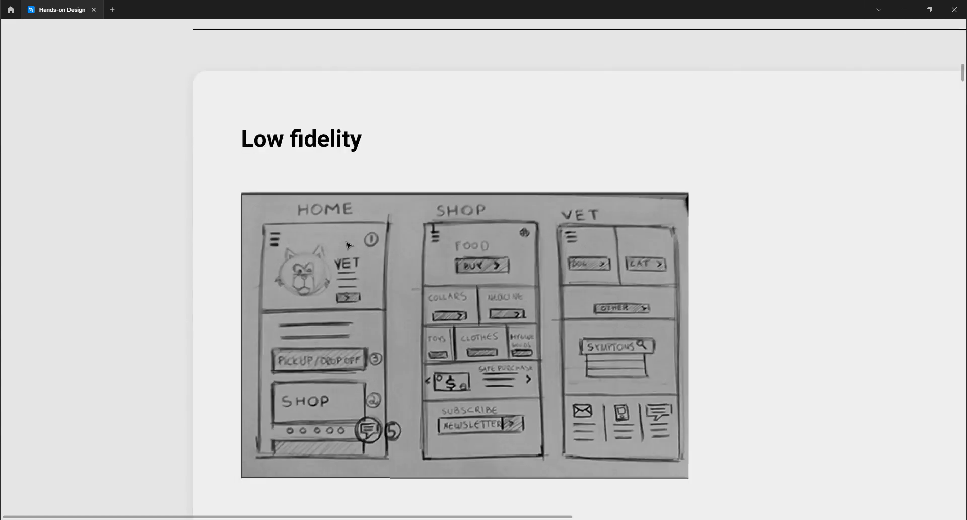
{"action": "scroll", "coordinate": [211, 245], "scroll_direction": "down", "scroll_amount": 1}
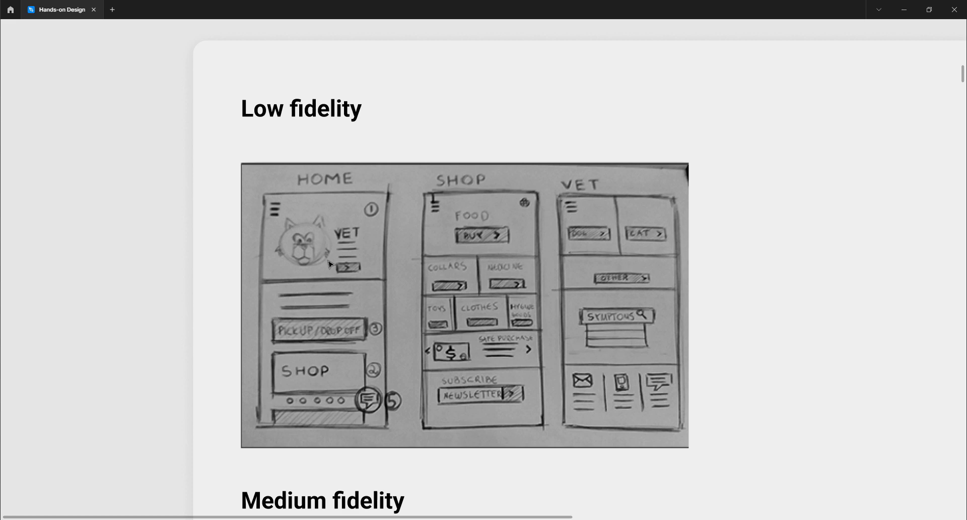
Examine the medium-fidelity wireframes and high-fidelity screens in the Inspirations section, comparing them with the low-fidelity Home, Shop and Vet sketches
{"action": "scroll", "coordinate": [228, 274], "scroll_direction": "down", "scroll_amount": 8}
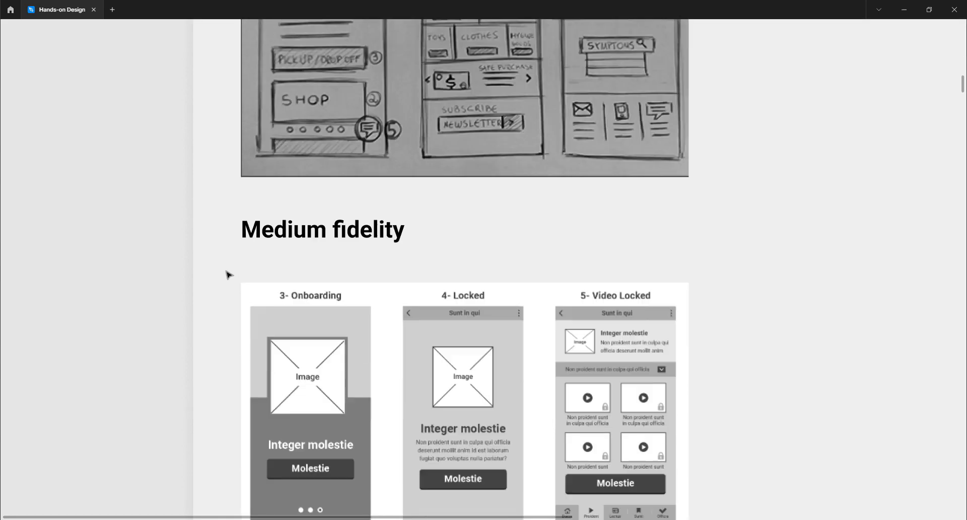
{"action": "scroll", "coordinate": [228, 275], "scroll_direction": "down", "scroll_amount": 1}
{"action": "scroll", "coordinate": [228, 275], "scroll_direction": "up", "scroll_amount": 1}
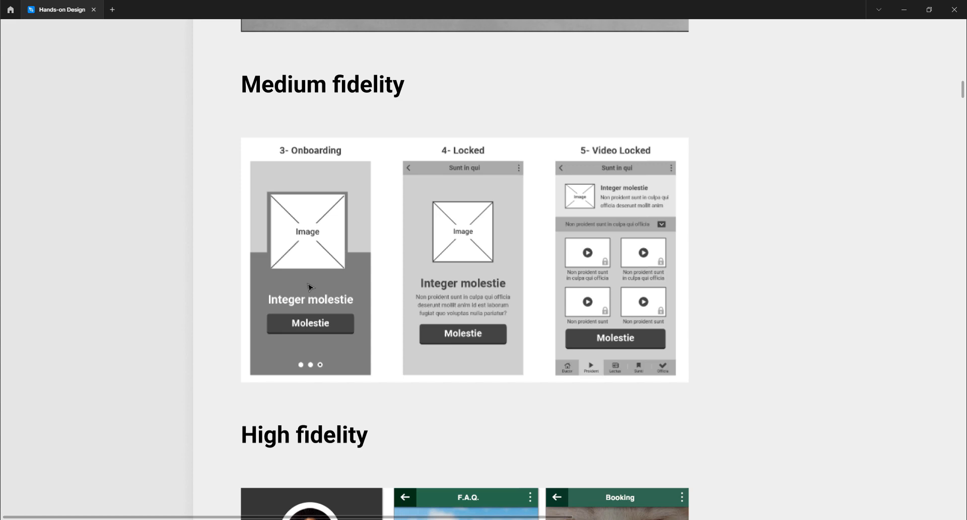
{"action": "scroll", "coordinate": [217, 329], "scroll_direction": "down", "scroll_amount": 1}
{"action": "scroll", "coordinate": [217, 329], "scroll_direction": "down", "scroll_amount": 5}
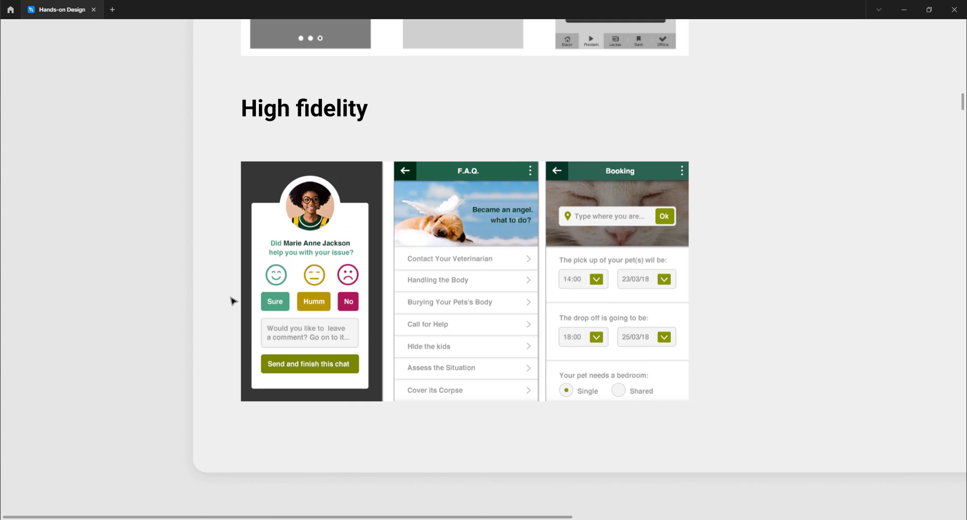
{"action": "scroll", "coordinate": [305, 284], "scroll_direction": "up", "scroll_amount": 10}
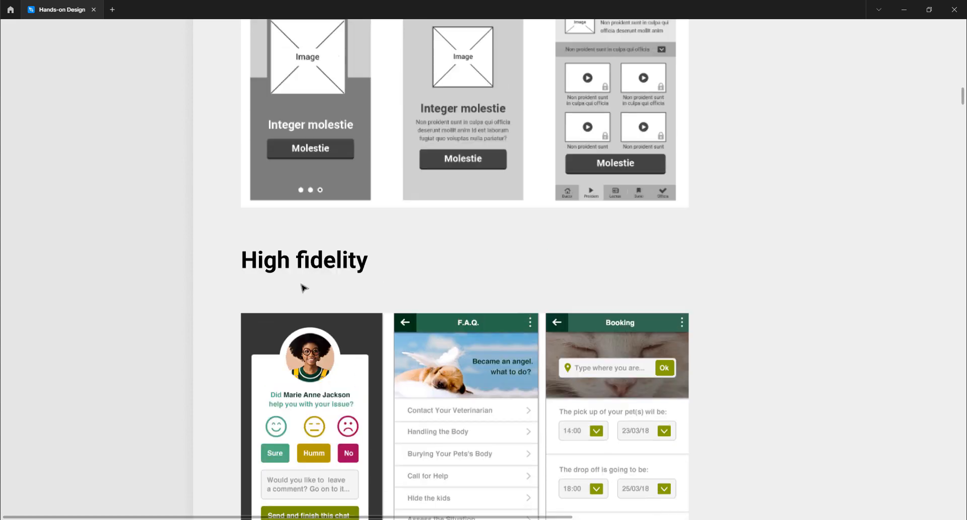
{"action": "scroll", "coordinate": [312, 224], "scroll_direction": "down", "scroll_amount": 10}
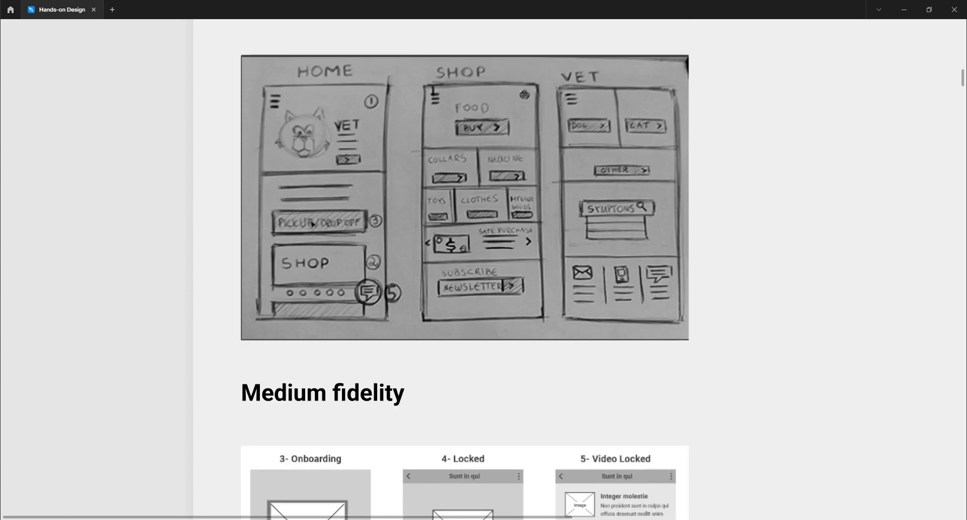
{"action": "scroll", "coordinate": [311, 225], "scroll_direction": "up", "scroll_amount": 2}
{"action": "scroll", "coordinate": [311, 224], "scroll_direction": "down", "scroll_amount": 1}
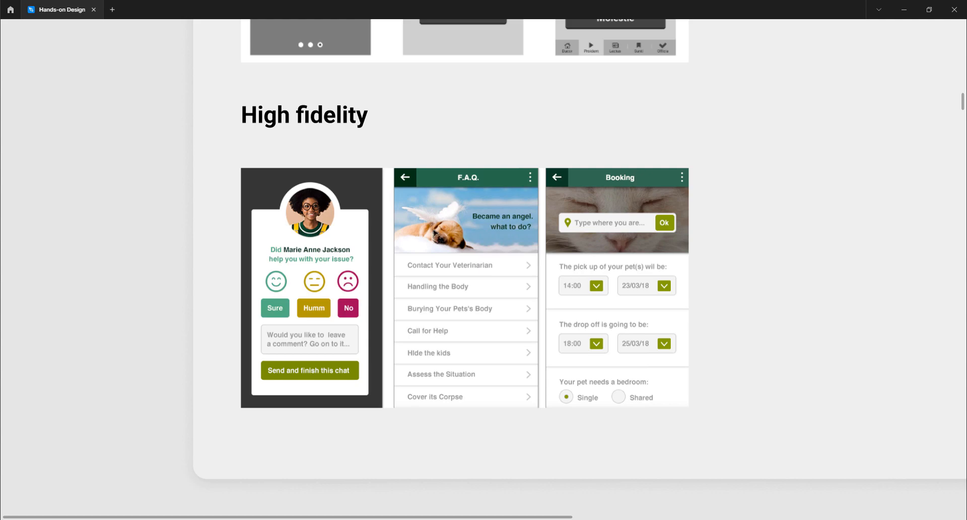
Review the low, medium and high fidelity inspirations again alongside the Summary's list of prototype types
{"action": "scroll", "coordinate": [433, 233], "scroll_direction": "up", "scroll_amount": 20}
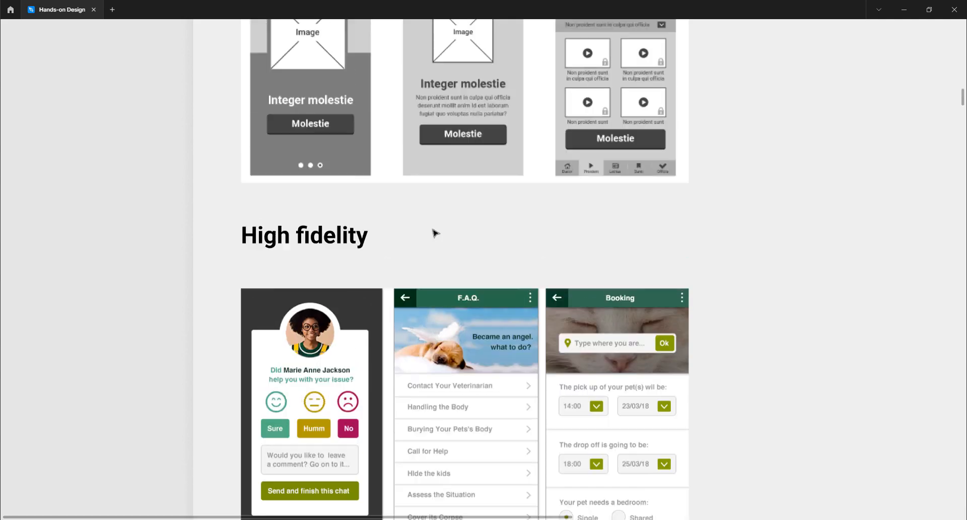
{"action": "scroll", "coordinate": [435, 232], "scroll_direction": "down", "scroll_amount": 7}
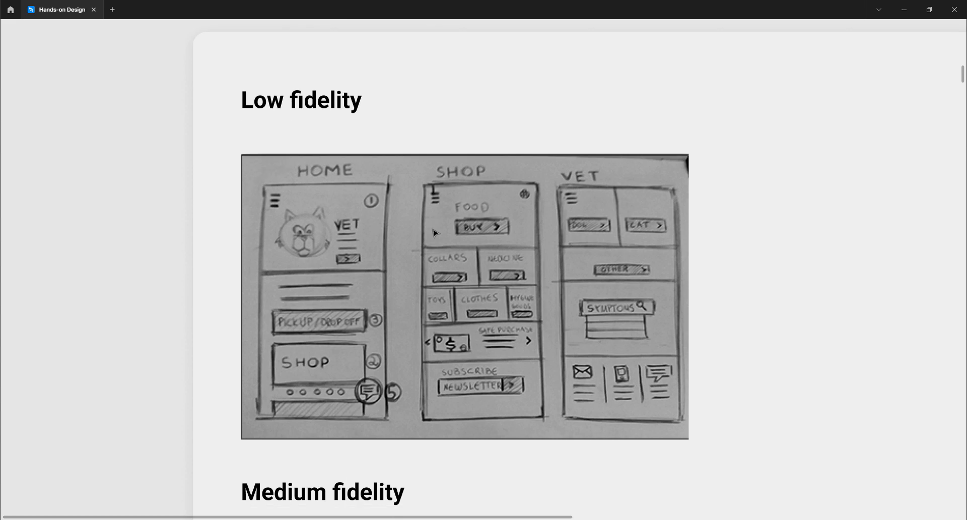
{"action": "scroll", "coordinate": [354, 267], "scroll_direction": "down", "scroll_amount": 1}
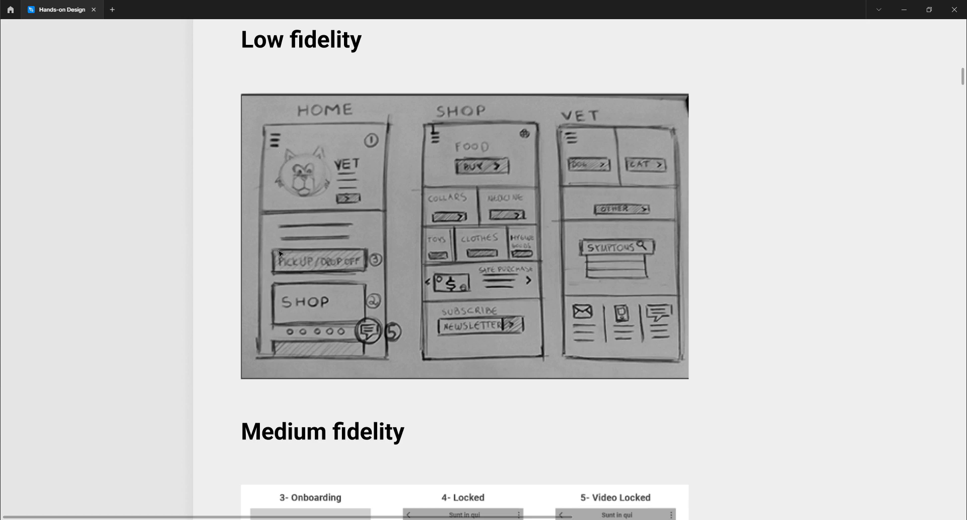
{"action": "scroll", "coordinate": [379, 237], "scroll_direction": "down", "scroll_amount": 6}
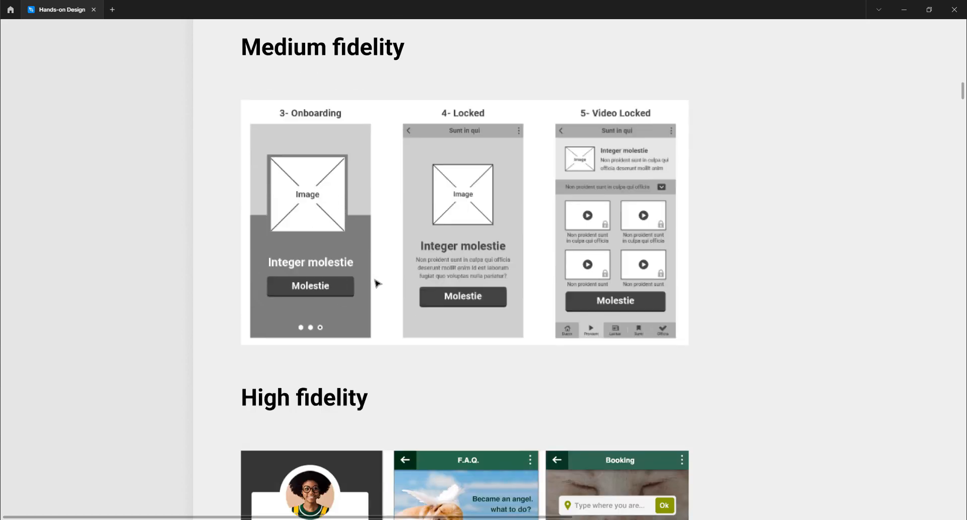
{"action": "scroll", "coordinate": [378, 283], "scroll_direction": "down", "scroll_amount": 3}
{"action": "scroll", "coordinate": [372, 333], "scroll_direction": "down", "scroll_amount": 4}
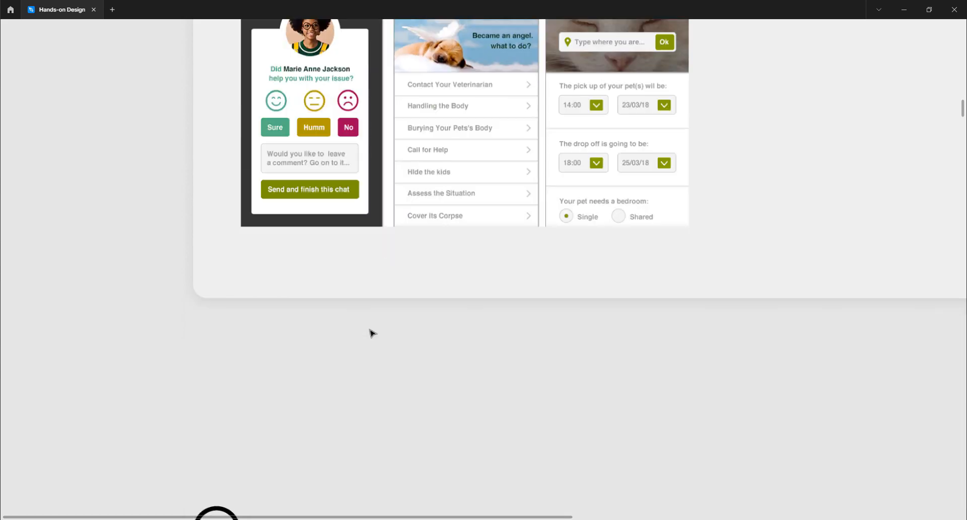
{"action": "scroll", "coordinate": [373, 333], "scroll_direction": "down", "scroll_amount": 2}
{"action": "scroll", "coordinate": [373, 333], "scroll_direction": "up", "scroll_amount": 15}
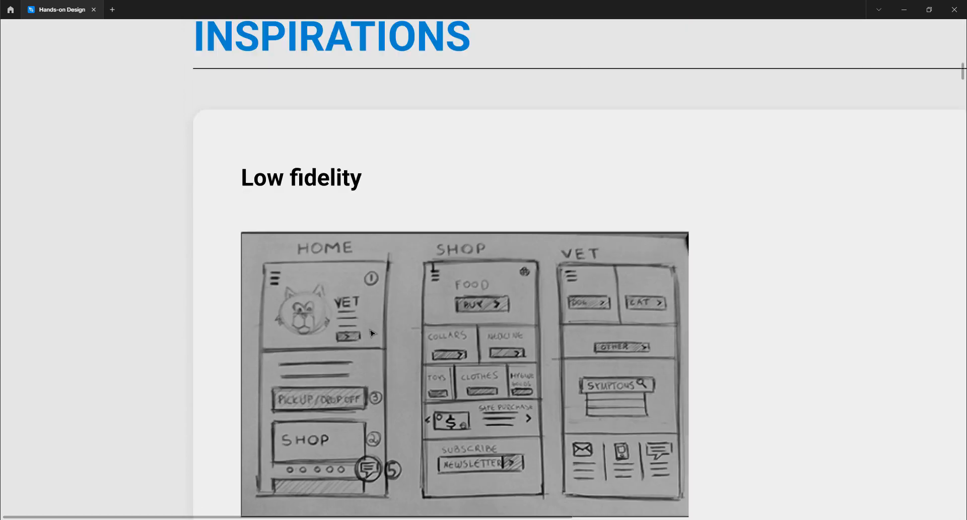
{"action": "scroll", "coordinate": [371, 333], "scroll_direction": "up", "scroll_amount": 10}
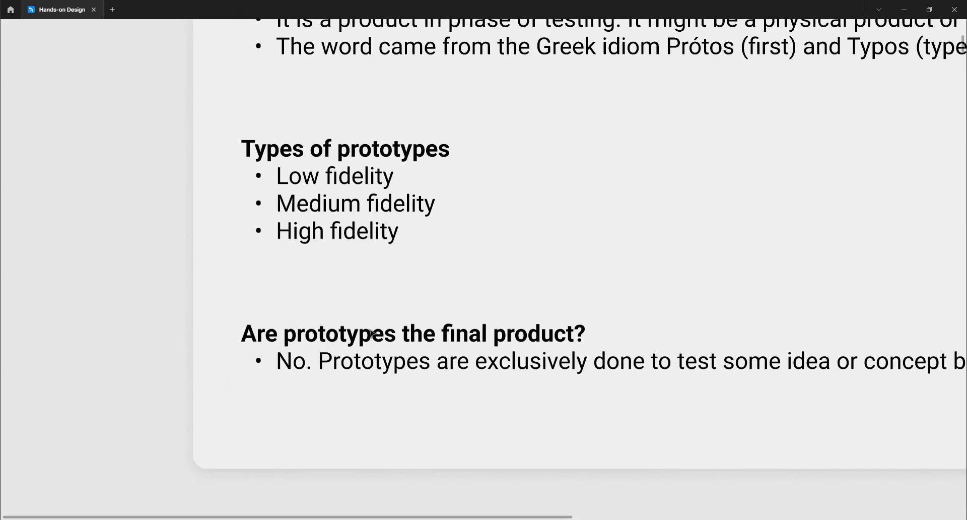
{"action": "scroll", "coordinate": [372, 332], "scroll_direction": "up", "scroll_amount": 3}
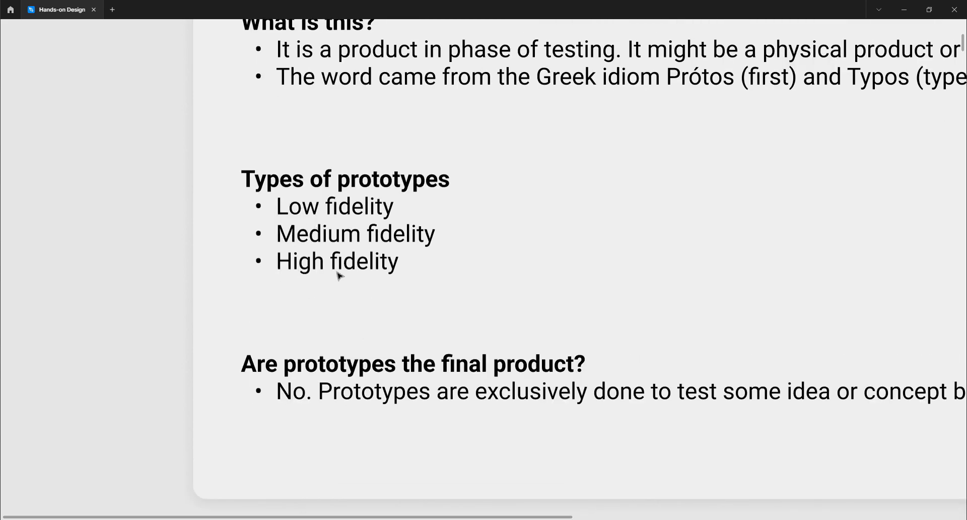
{"action": "scroll", "coordinate": [338, 274], "scroll_direction": "up", "scroll_amount": 2}
{"action": "scroll", "coordinate": [339, 275], "scroll_direction": "down", "scroll_amount": 15}
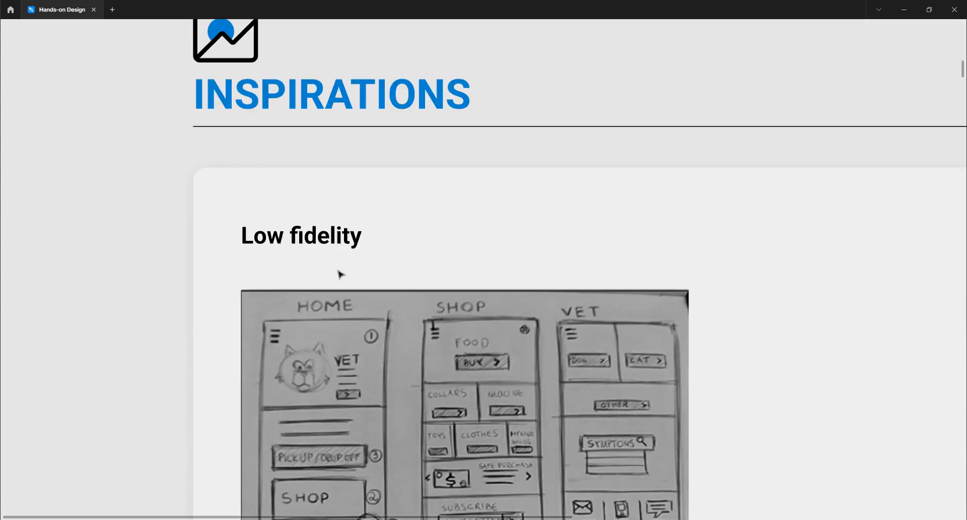
{"action": "scroll", "coordinate": [339, 275], "scroll_direction": "down", "scroll_amount": 10}
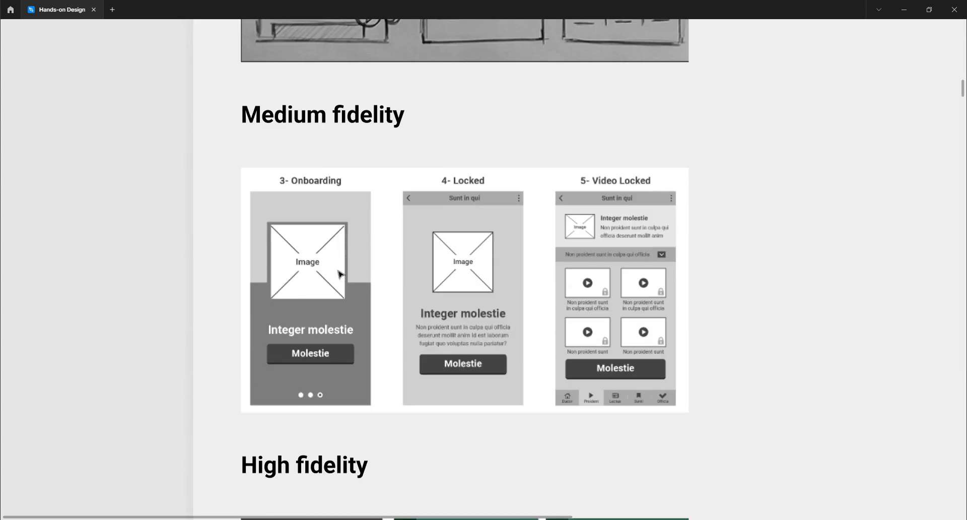
Read the Briefing for the three-page bakery onboarding prototype, covering its low, medium and high fidelity requirements
{"action": "scroll", "coordinate": [340, 274], "scroll_direction": "down", "scroll_amount": 15}
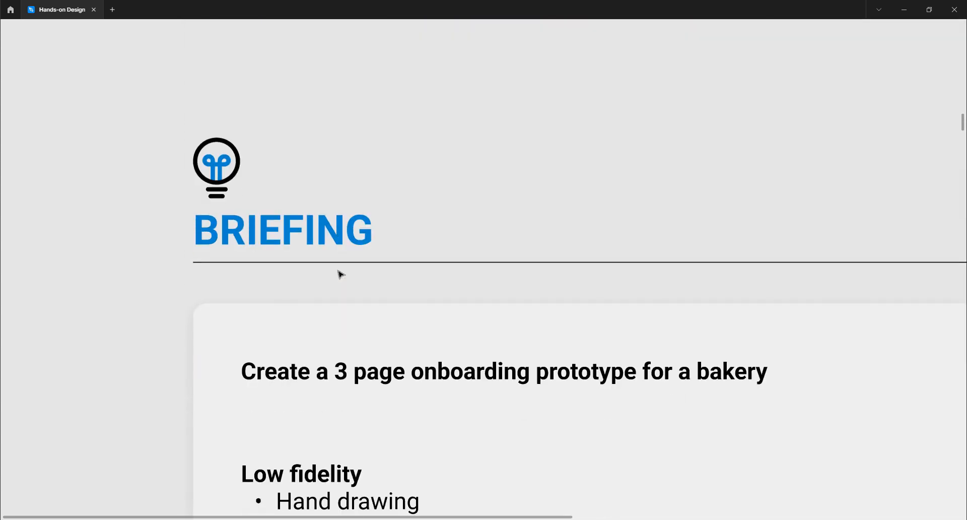
{"action": "scroll", "coordinate": [340, 274], "scroll_direction": "down", "scroll_amount": 4}
{"action": "scroll", "coordinate": [340, 275], "scroll_direction": "up", "scroll_amount": 2}
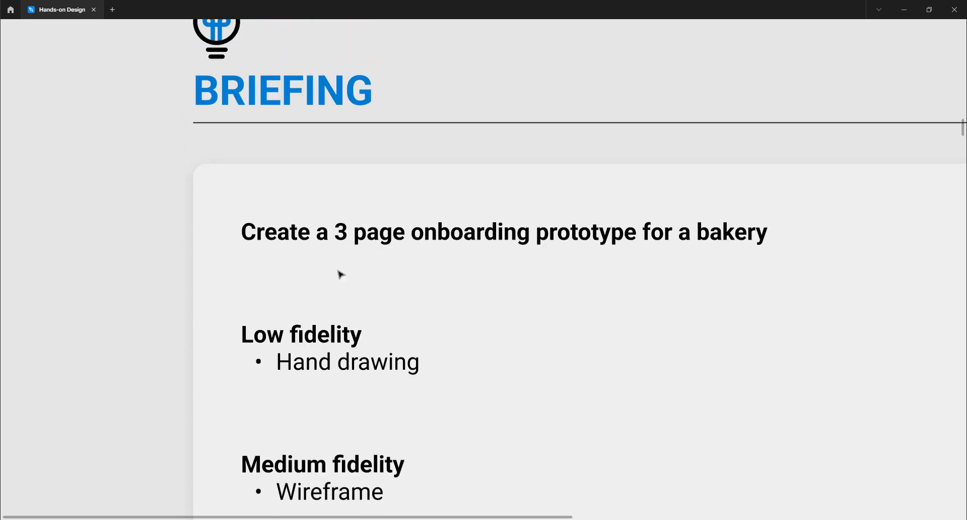
{"action": "scroll", "coordinate": [340, 275], "scroll_direction": "down", "scroll_amount": 2}
{"action": "left_click_drag", "start_coordinate": [189, 277], "coordinate": [104, 241]}
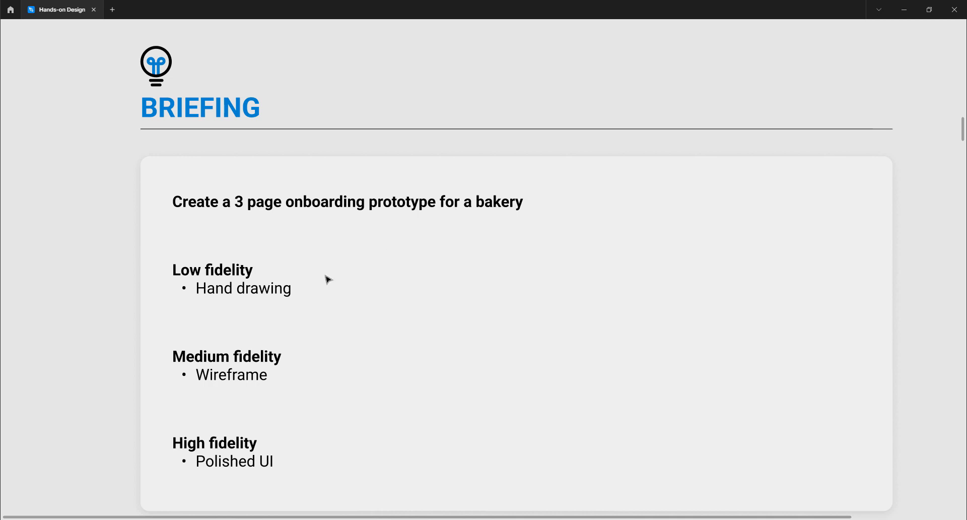
{"action": "scroll", "coordinate": [281, 292], "scroll_direction": "down", "scroll_amount": 1}
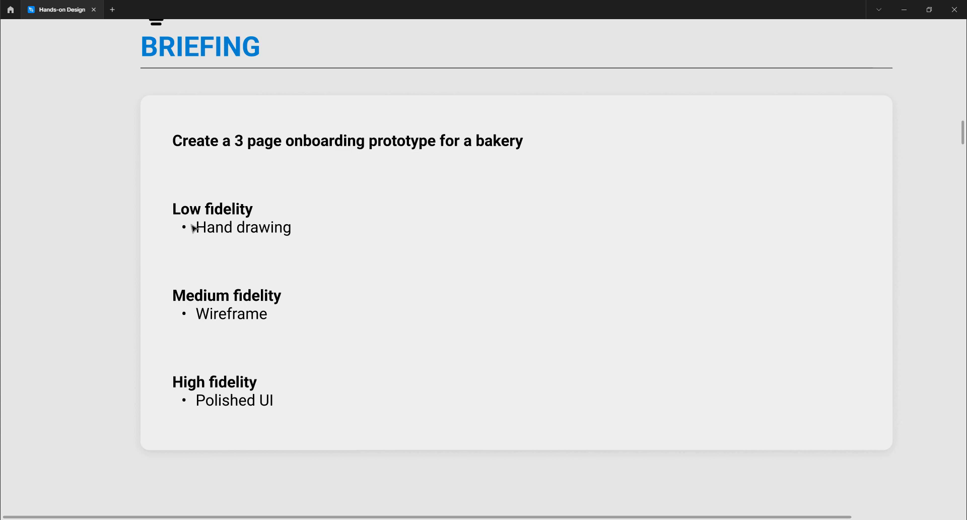
{"action": "scroll", "coordinate": [192, 233], "scroll_direction": "up", "scroll_amount": 1}
{"action": "scroll", "coordinate": [196, 240], "scroll_direction": "up", "scroll_amount": 3}
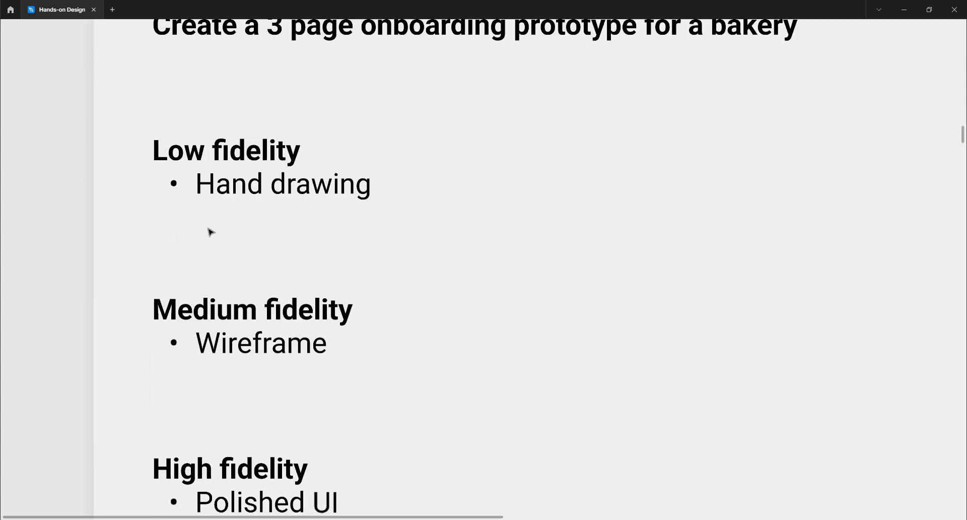
{"action": "scroll", "coordinate": [210, 231], "scroll_direction": "left", "scroll_amount": 2}
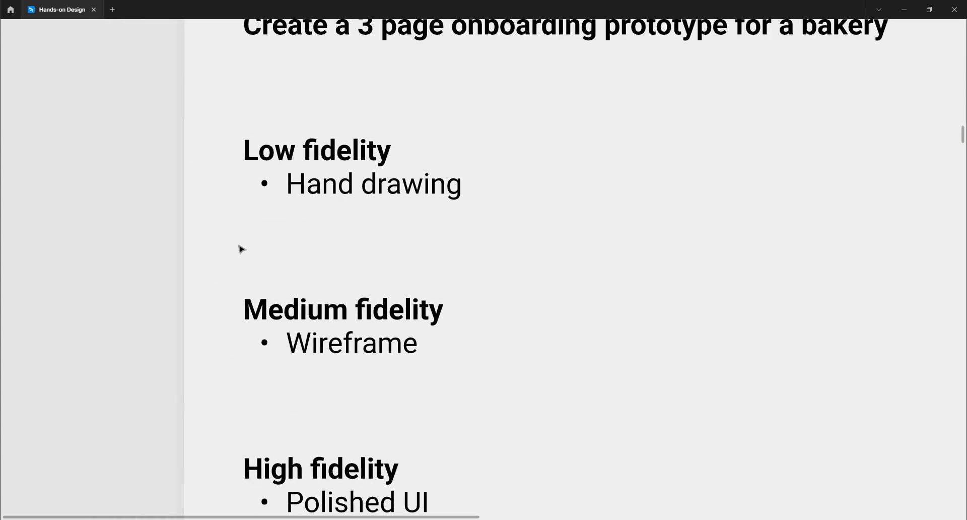
{"action": "scroll", "coordinate": [241, 249], "scroll_direction": "down", "scroll_amount": 1}
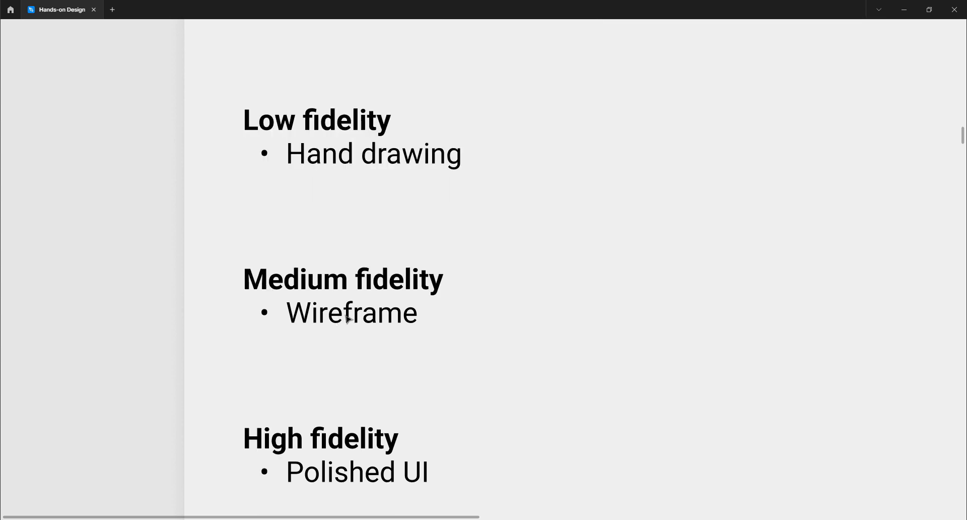
{"action": "scroll", "coordinate": [348, 319], "scroll_direction": "down", "scroll_amount": 3}
{"action": "scroll", "coordinate": [348, 318], "scroll_direction": "down", "scroll_amount": 2}
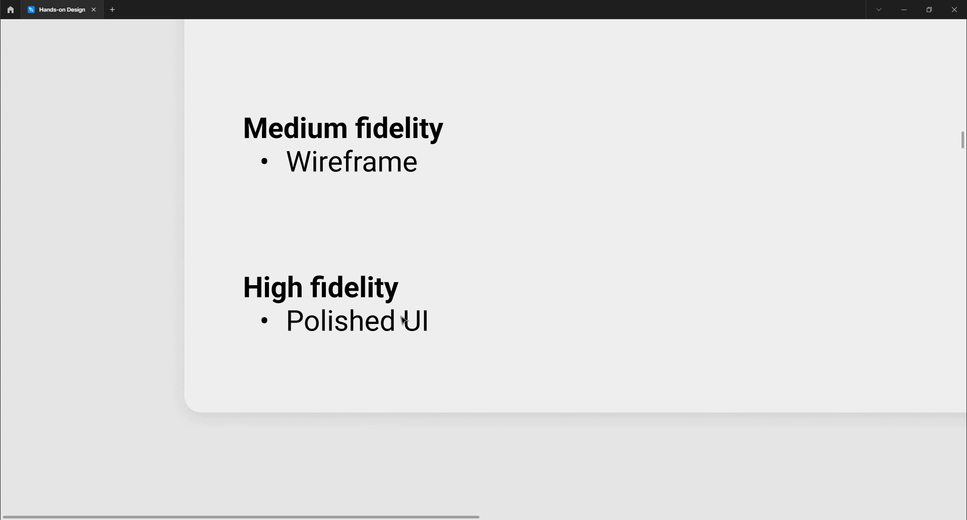
Examine the Ideation section's three onboarding pages as hand-drawn sketches, grey wireframes and polished bakery screens, comparing the fidelity levels
{"action": "scroll", "coordinate": [401, 319], "scroll_direction": "down", "scroll_amount": 10}
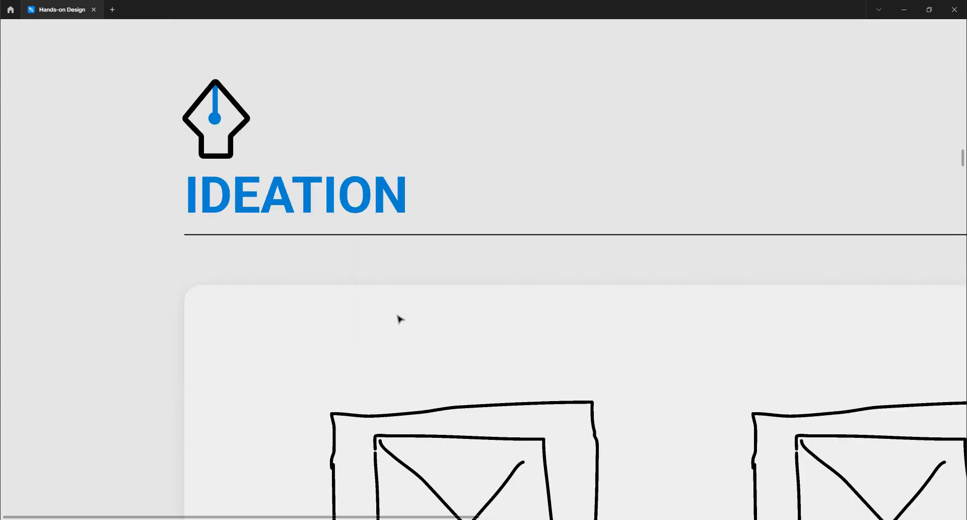
{"action": "scroll", "coordinate": [402, 319], "scroll_direction": "down", "scroll_amount": 3}
{"action": "scroll", "coordinate": [401, 319], "scroll_direction": "down", "scroll_amount": 3, "text": "ctrl"}
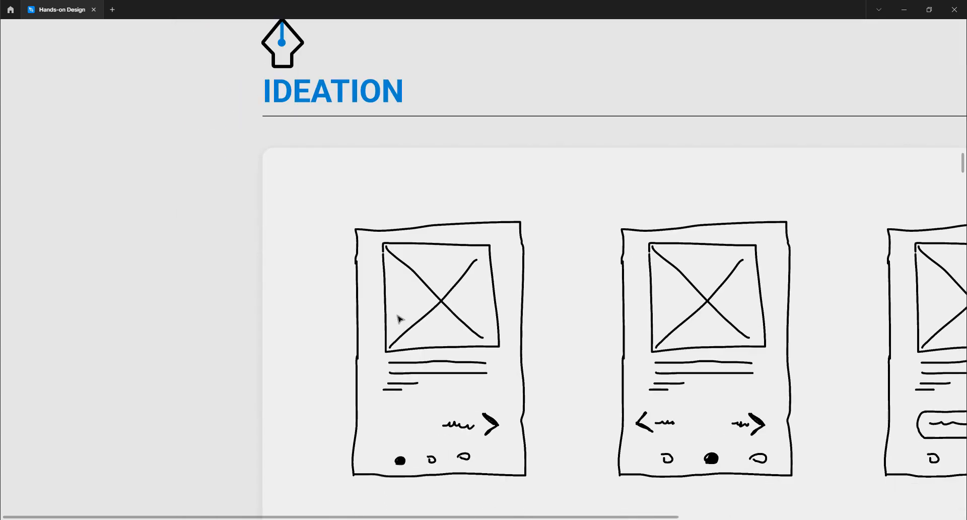
{"action": "scroll", "coordinate": [401, 318], "scroll_direction": "down", "scroll_amount": 2, "text": "ctrl"}
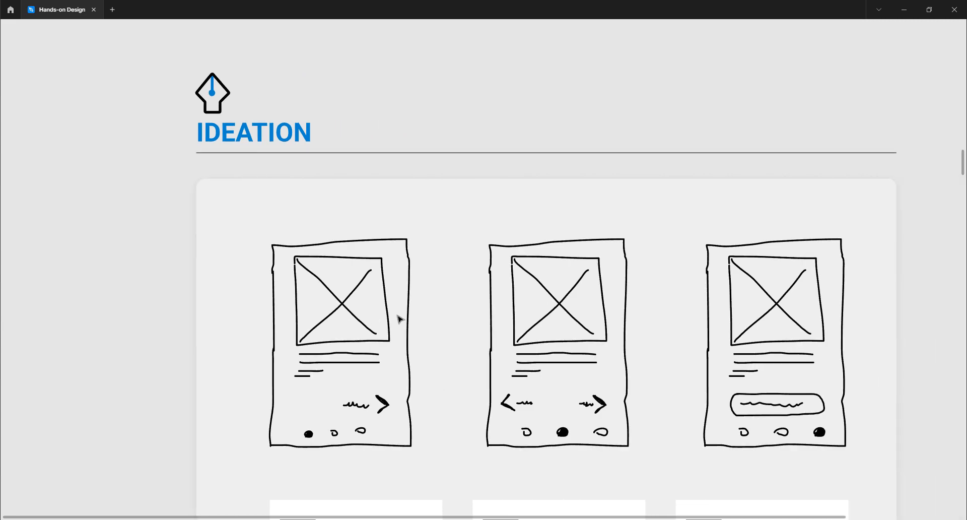
{"action": "scroll", "coordinate": [401, 318], "scroll_direction": "down", "scroll_amount": 3}
{"action": "scroll", "coordinate": [400, 318], "scroll_direction": "right", "scroll_amount": 3}
{"action": "scroll", "coordinate": [399, 319], "scroll_direction": "up", "scroll_amount": 1}
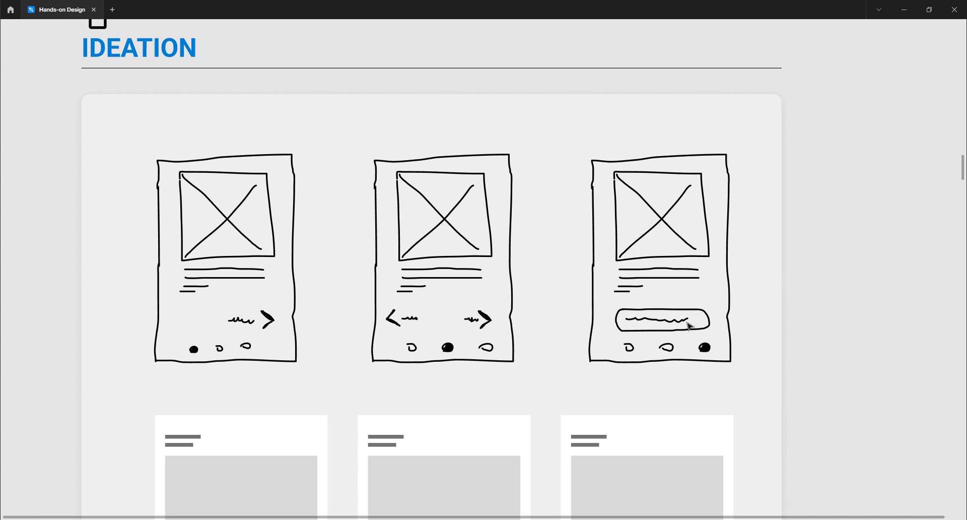
{"action": "scroll", "coordinate": [529, 308], "scroll_direction": "down", "scroll_amount": 5}
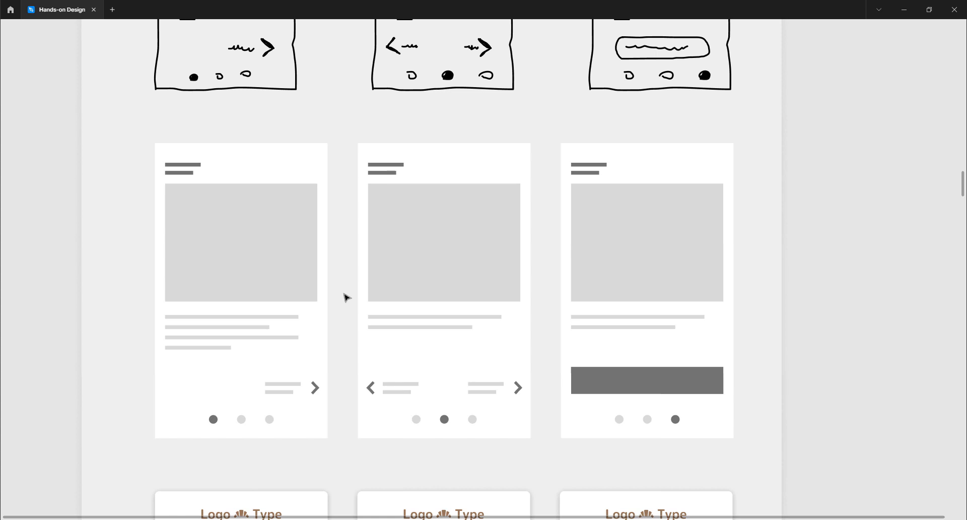
{"action": "scroll", "coordinate": [346, 297], "scroll_direction": "up", "scroll_amount": 4}
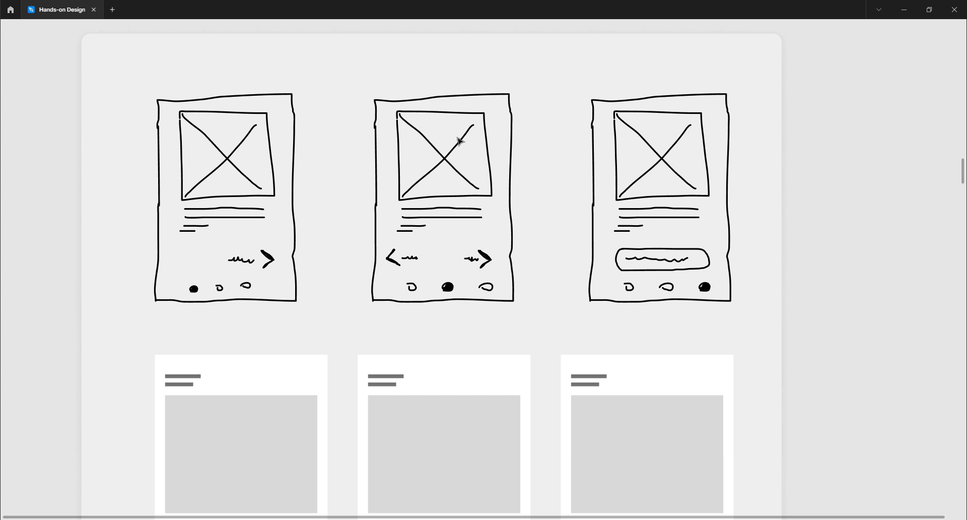
{"action": "scroll", "coordinate": [458, 140], "scroll_direction": "down", "scroll_amount": 5}
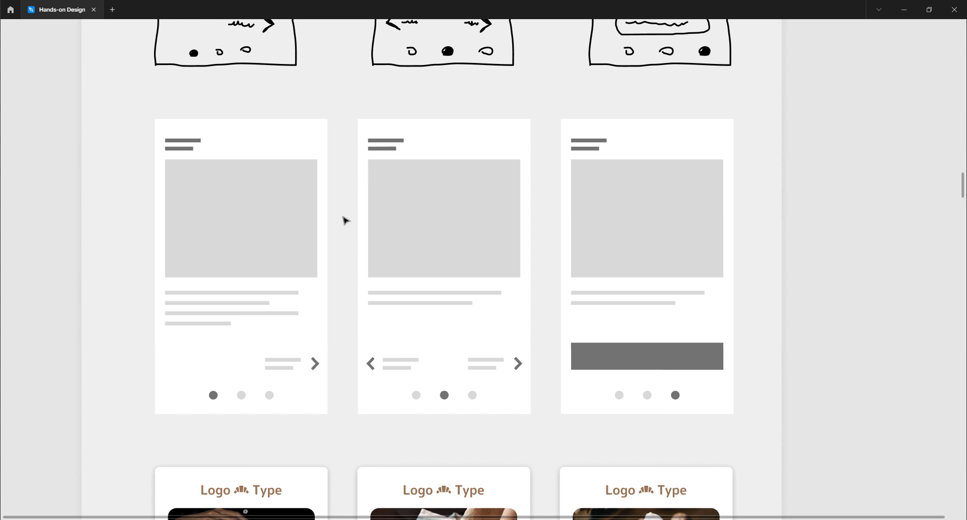
{"action": "scroll", "coordinate": [345, 219], "scroll_direction": "down", "scroll_amount": 6}
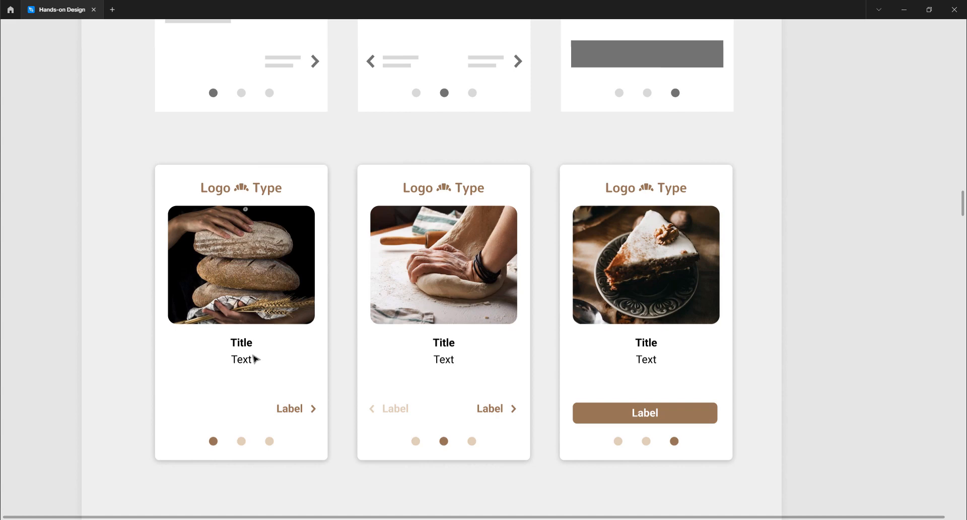
Examine the Atoms section's individual building blocks: bakery photos, logo words, titles, labels, icons and page-indicator dots
{"action": "scroll", "coordinate": [473, 238], "scroll_direction": "down", "scroll_amount": 5}
{"action": "scroll", "coordinate": [473, 237], "scroll_direction": "down", "scroll_amount": 3, "text": "ctrl"}
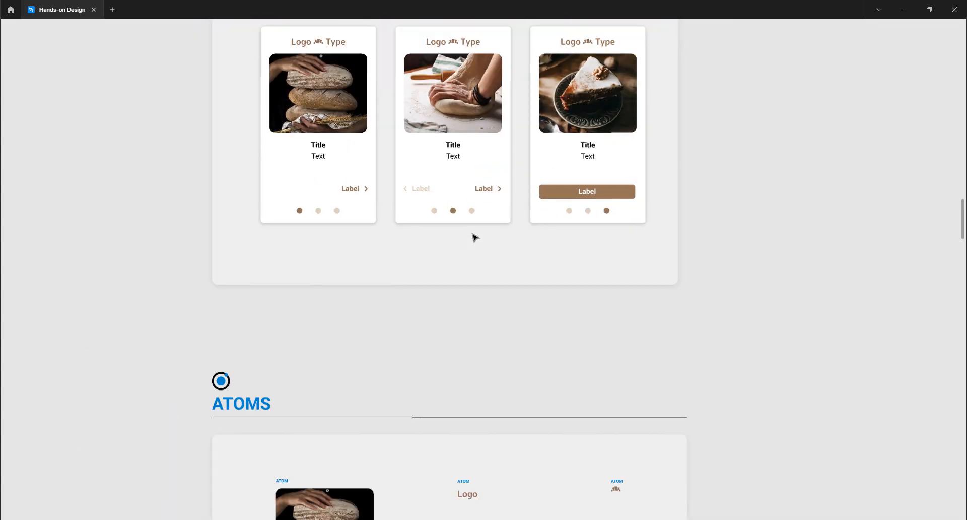
{"action": "scroll", "coordinate": [475, 237], "scroll_direction": "down", "scroll_amount": 8}
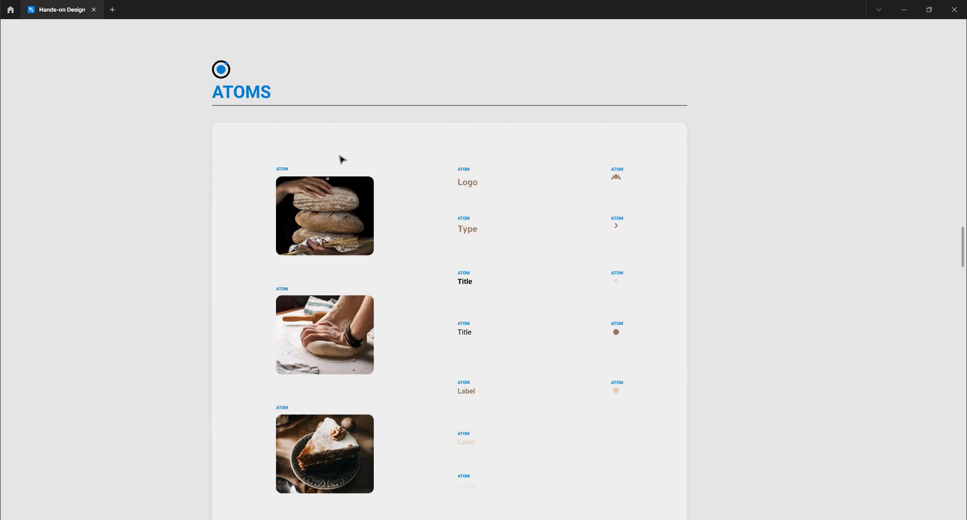
{"action": "scroll", "coordinate": [341, 159], "scroll_direction": "up", "scroll_amount": 2, "text": "ctrl"}
{"action": "scroll", "coordinate": [340, 159], "scroll_direction": "up", "scroll_amount": 2, "text": "ctrl"}
{"action": "scroll", "coordinate": [337, 167], "scroll_direction": "up", "scroll_amount": 2}
{"action": "scroll", "coordinate": [337, 166], "scroll_direction": "right", "scroll_amount": 2}
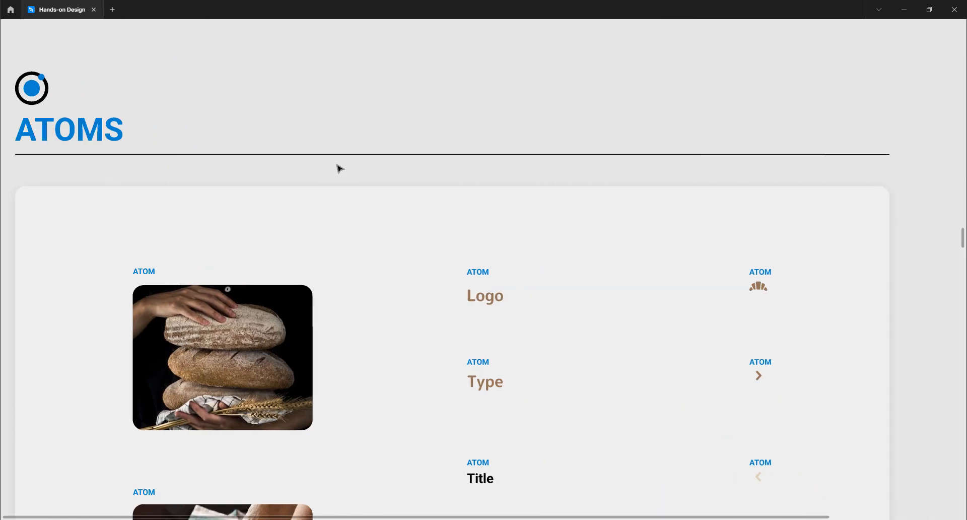
{"action": "scroll", "coordinate": [339, 167], "scroll_direction": "down", "scroll_amount": 1}
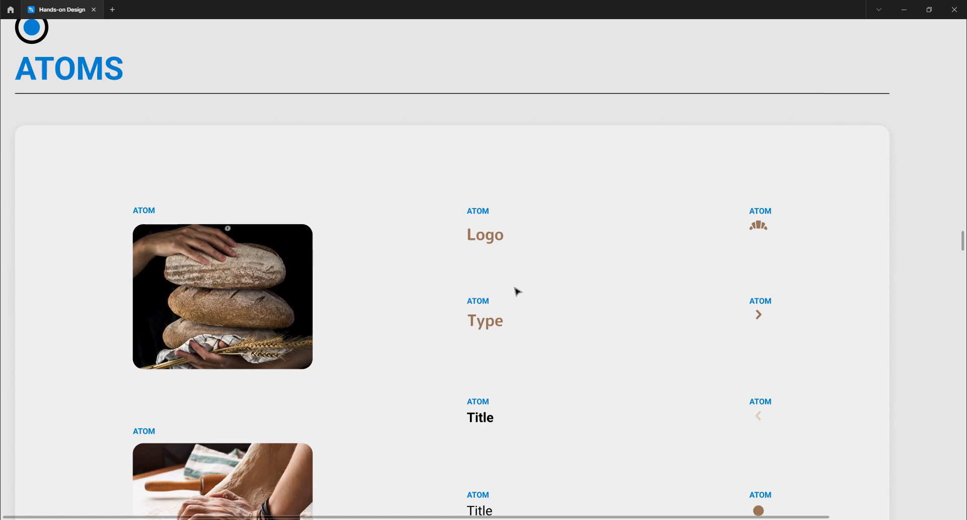
{"action": "scroll", "coordinate": [517, 292], "scroll_direction": "down", "scroll_amount": 10}
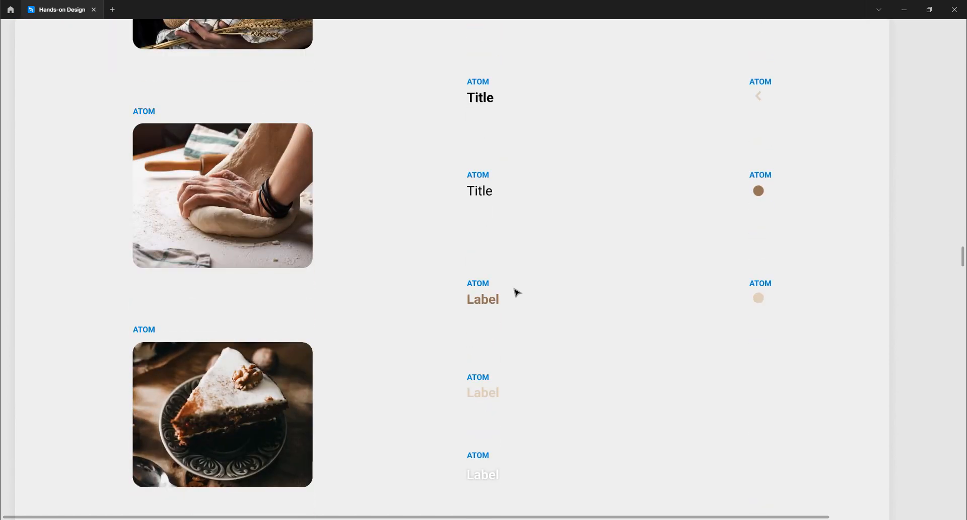
Examine how atoms combine in the Molecules and Organisms sections, including the logotype, labelled arrows, button, indicator dots and card
{"action": "scroll", "coordinate": [517, 292], "scroll_direction": "down", "scroll_amount": 7}
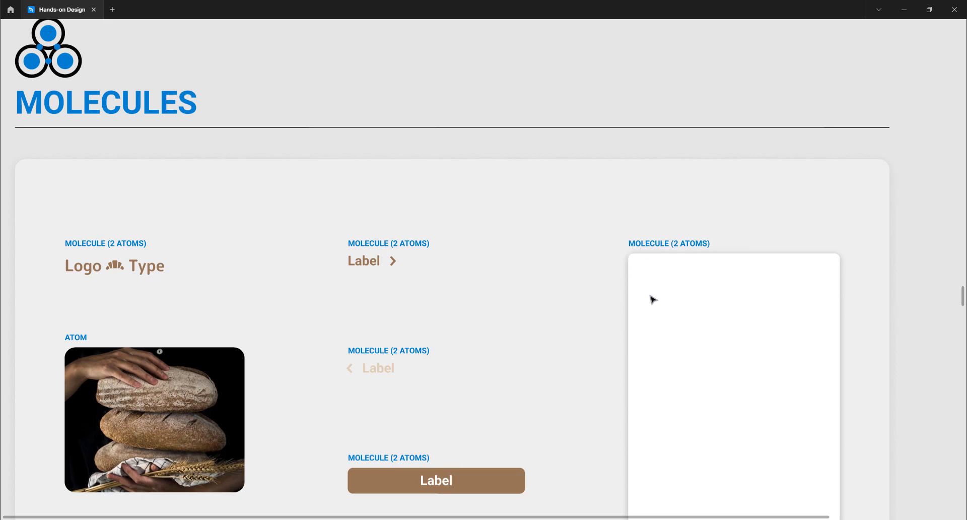
{"action": "scroll", "coordinate": [652, 300], "scroll_direction": "down", "scroll_amount": 2}
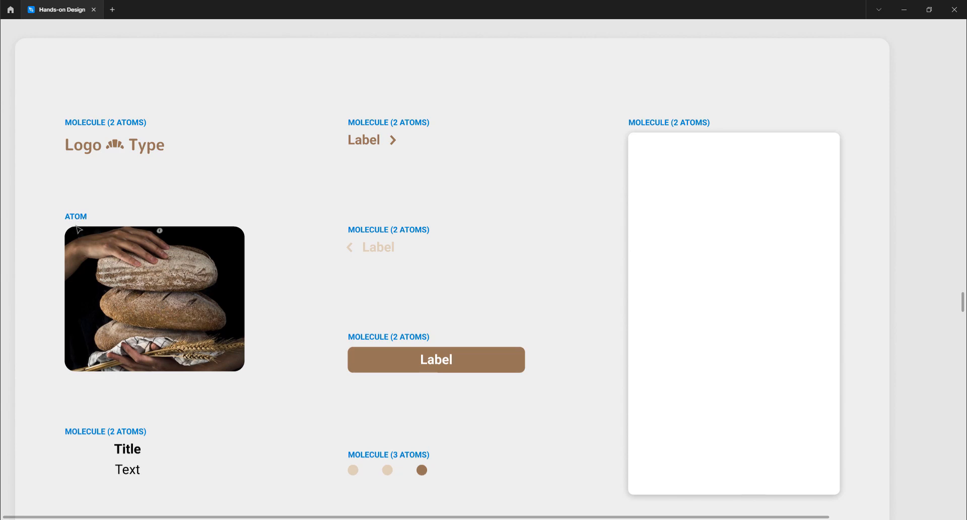
{"action": "scroll", "coordinate": [123, 331], "scroll_direction": "down", "scroll_amount": 2}
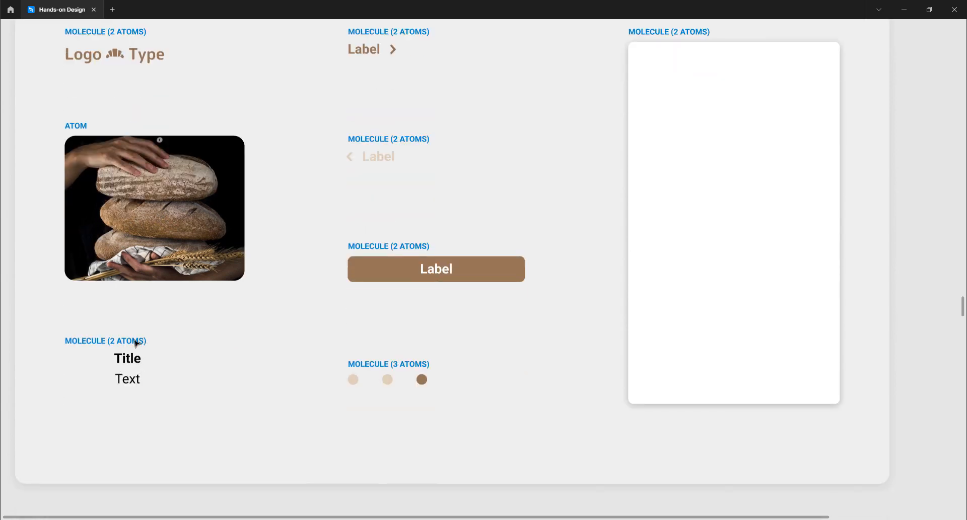
{"action": "scroll", "coordinate": [146, 351], "scroll_direction": "down", "scroll_amount": 2}
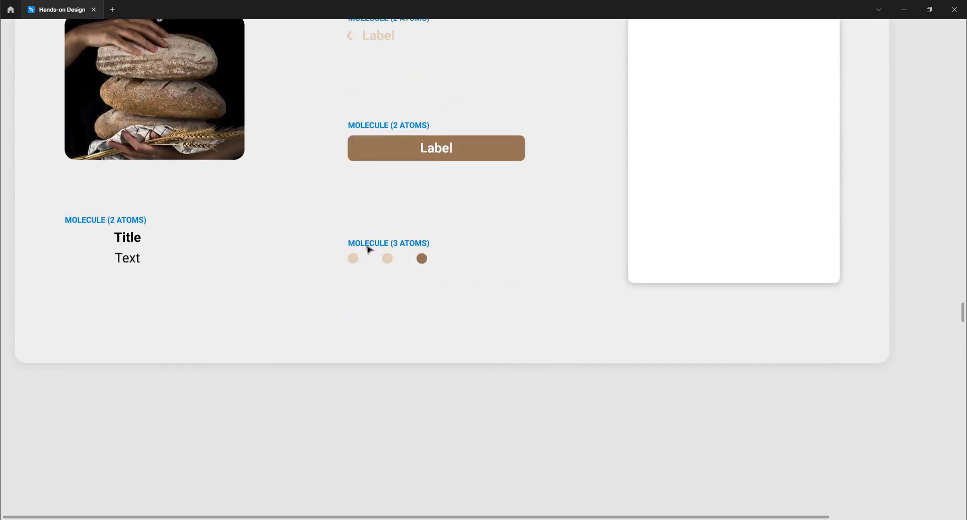
{"action": "scroll", "coordinate": [417, 275], "scroll_direction": "down", "scroll_amount": 8}
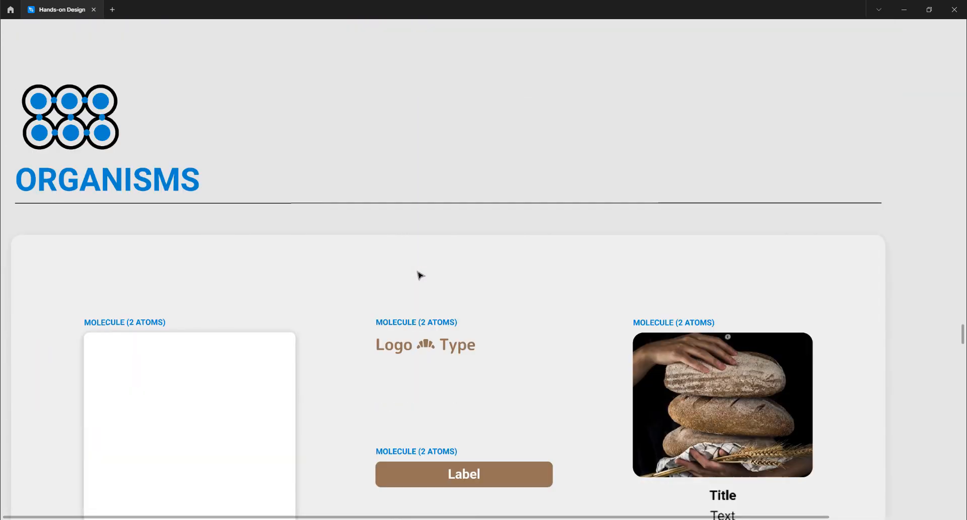
{"action": "scroll", "coordinate": [418, 274], "scroll_direction": "down", "scroll_amount": 3}
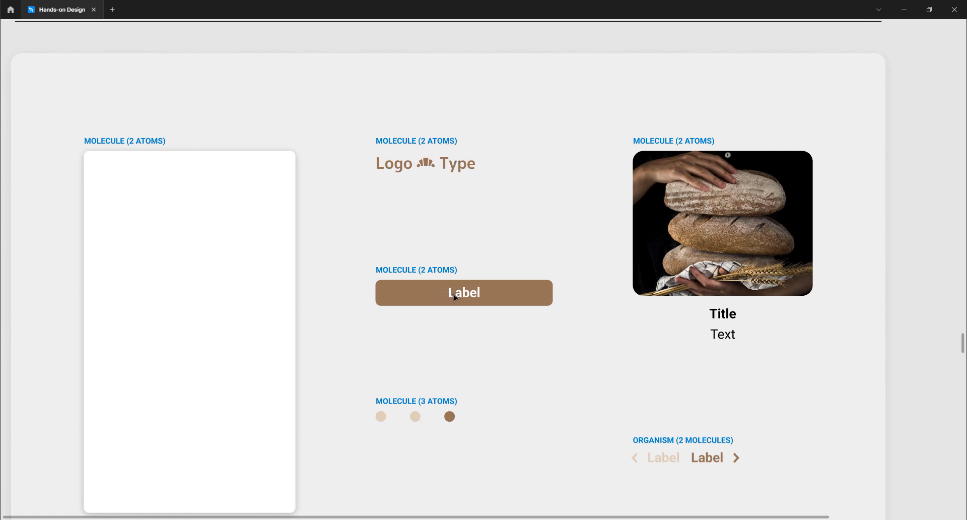
{"action": "scroll", "coordinate": [455, 297], "scroll_direction": "down", "scroll_amount": 1}
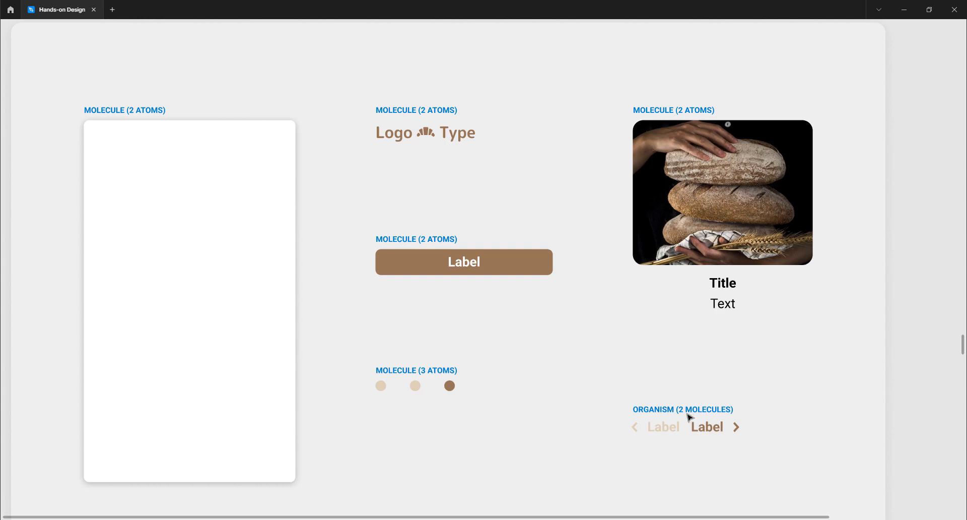
Study the two onboarding layouts in the Templates (Components) section, comparing their logo, image, text and button areas with the organisms
{"action": "scroll", "coordinate": [707, 412], "scroll_direction": "down", "scroll_amount": 2}
{"action": "scroll", "coordinate": [708, 412], "scroll_direction": "down", "scroll_amount": 9}
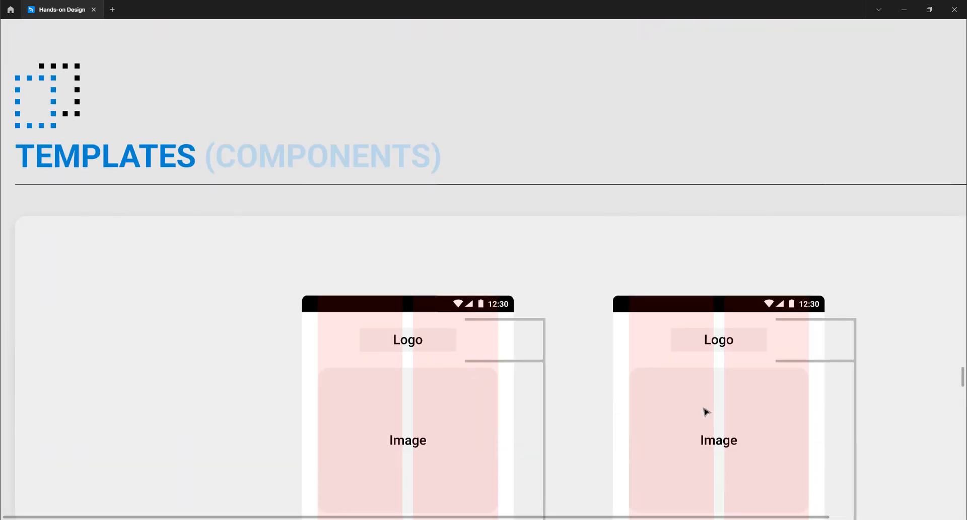
{"action": "scroll", "coordinate": [706, 412], "scroll_direction": "down", "scroll_amount": 1}
{"action": "scroll", "coordinate": [706, 412], "scroll_direction": "down", "scroll_amount": 3}
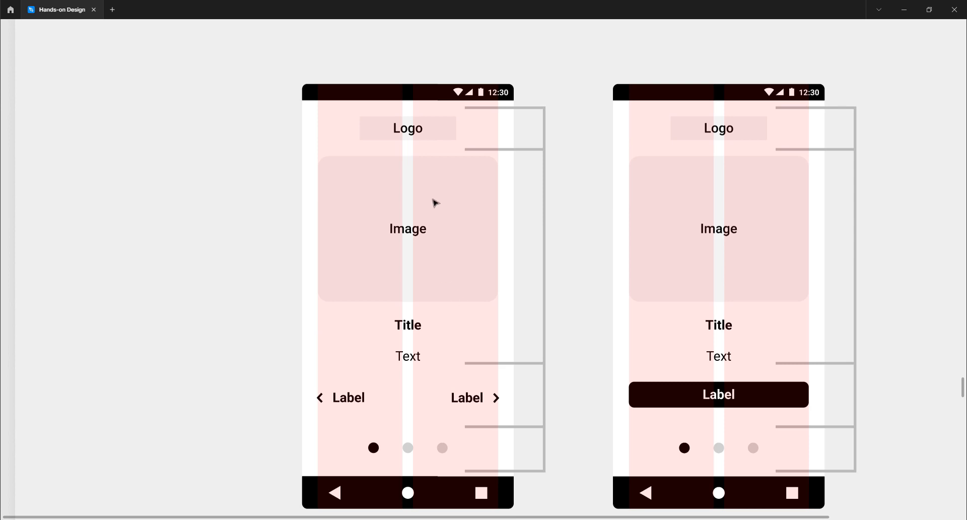
{"action": "scroll", "coordinate": [436, 203], "scroll_direction": "up", "scroll_amount": 15}
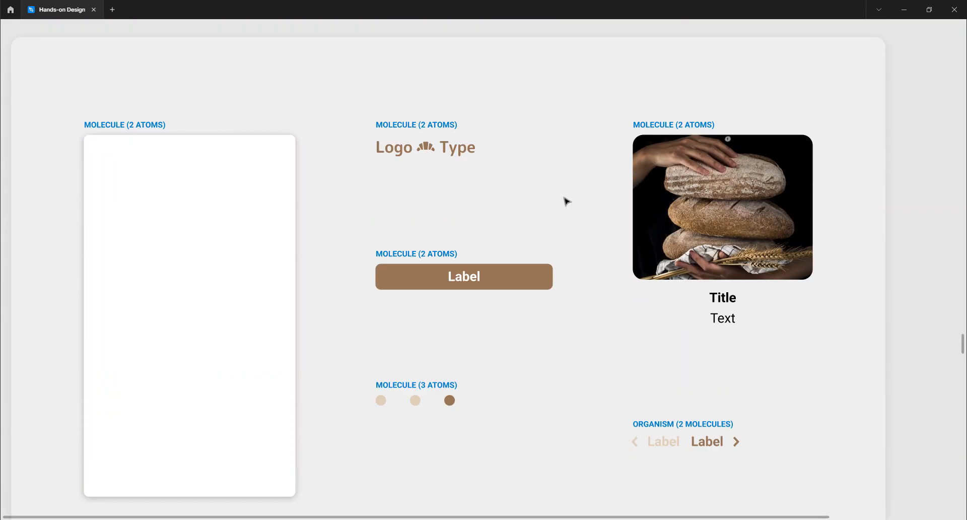
{"action": "scroll", "coordinate": [708, 187], "scroll_direction": "down", "scroll_amount": 15}
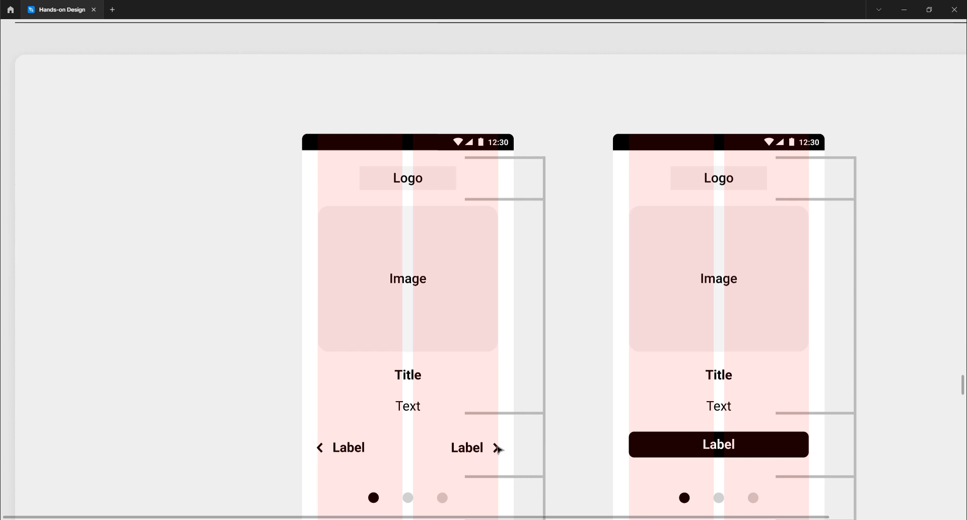
{"action": "scroll", "coordinate": [470, 451], "scroll_direction": "down", "scroll_amount": 3}
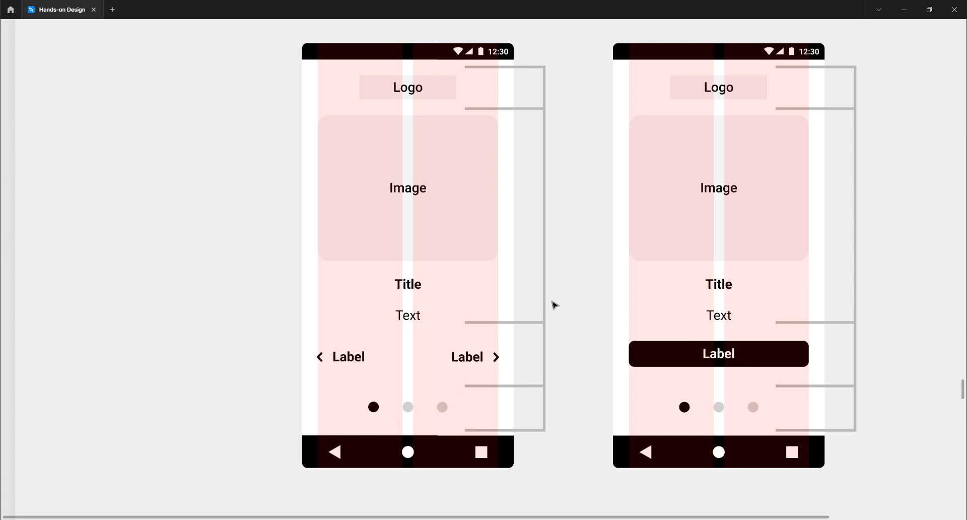
Read the three Big Bread onboarding screens in the Pages section and compare the enabled and disabled controls under States
{"action": "scroll", "coordinate": [526, 291], "scroll_direction": "down", "scroll_amount": 10}
{"action": "scroll", "coordinate": [530, 290], "scroll_direction": "down", "scroll_amount": 5}
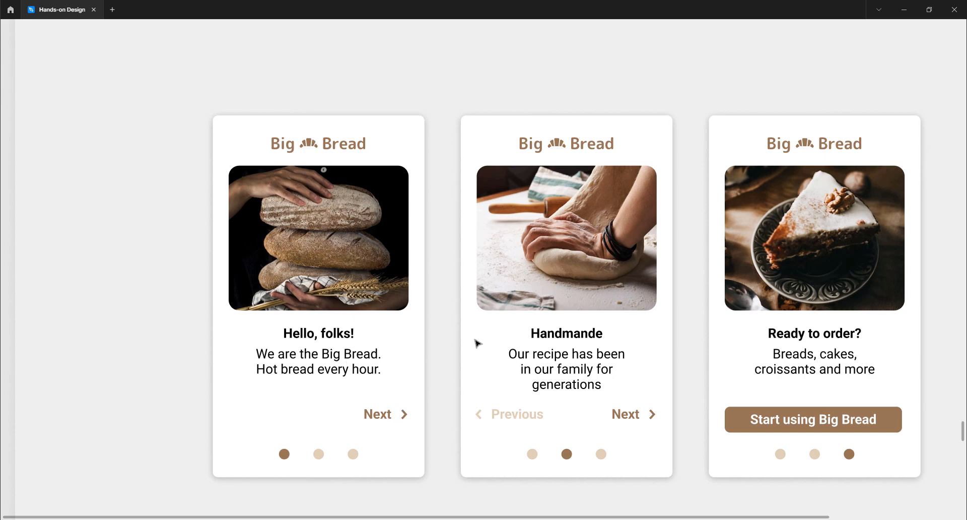
{"action": "scroll", "coordinate": [478, 343], "scroll_direction": "down", "scroll_amount": 10}
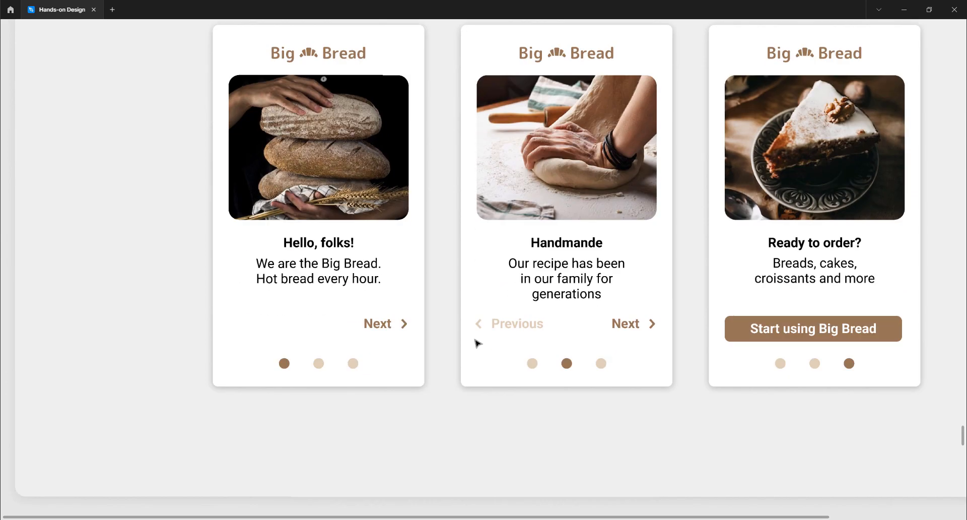
{"action": "scroll", "coordinate": [476, 341], "scroll_direction": "down", "scroll_amount": 2}
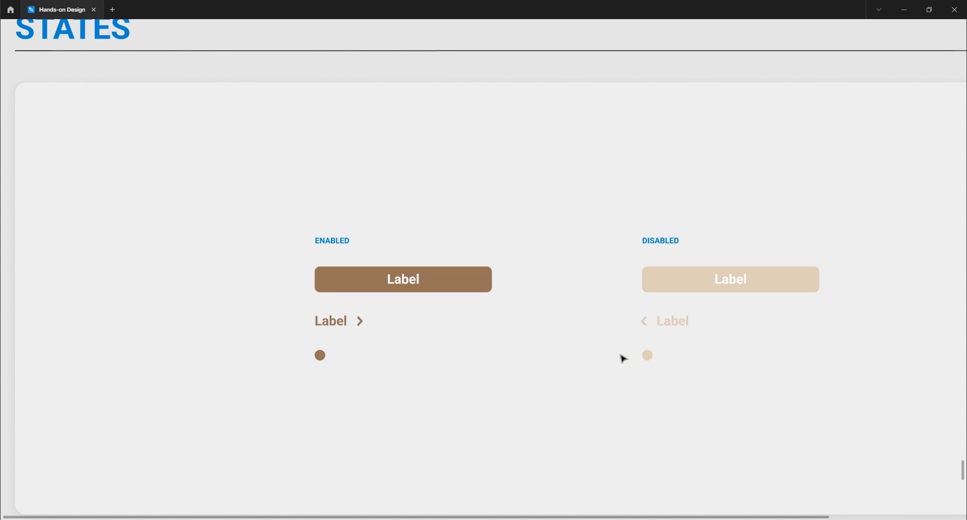
Examine the three onboarding frames in the Prototype section, from the greeting screen to the ordering screen
{"action": "scroll", "coordinate": [610, 357], "scroll_direction": "down", "scroll_amount": 10}
{"action": "scroll", "coordinate": [609, 356], "scroll_direction": "down", "scroll_amount": 8}
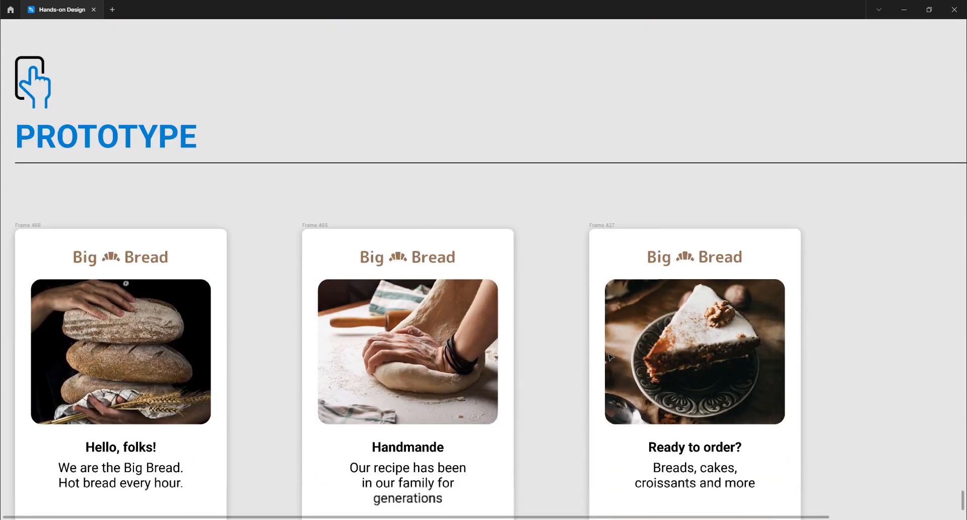
{"action": "scroll", "coordinate": [611, 356], "scroll_direction": "up", "scroll_amount": 2}
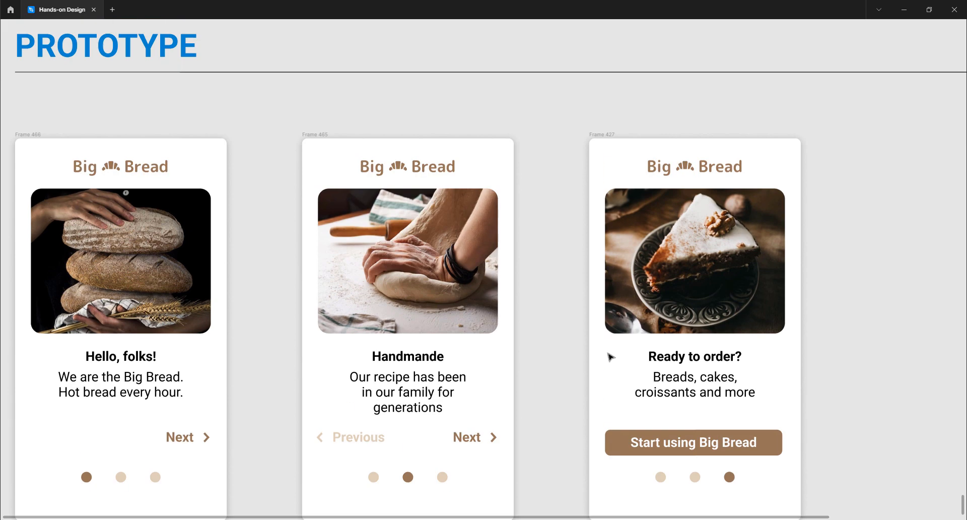
{"action": "scroll", "coordinate": [611, 356], "scroll_direction": "down", "scroll_amount": 1}
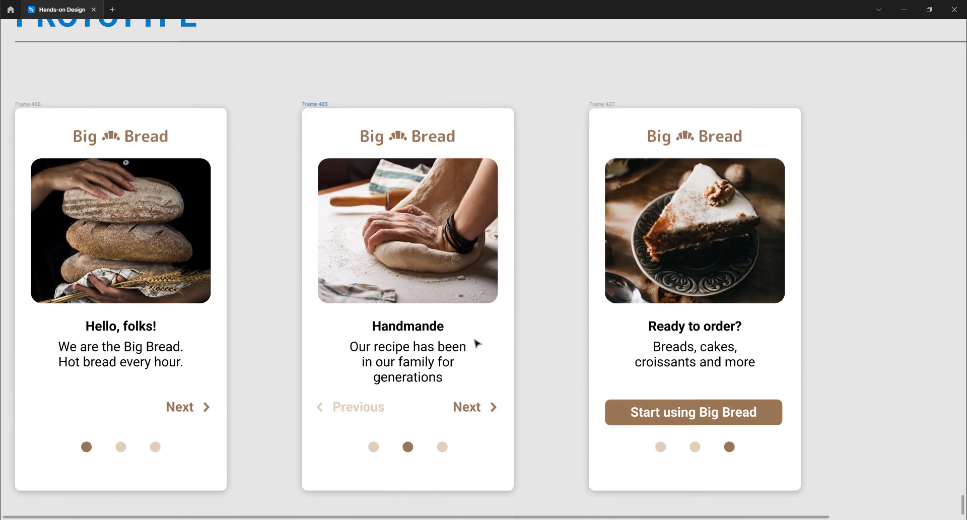
{"action": "scroll", "coordinate": [477, 343], "scroll_direction": "down", "scroll_amount": 3}
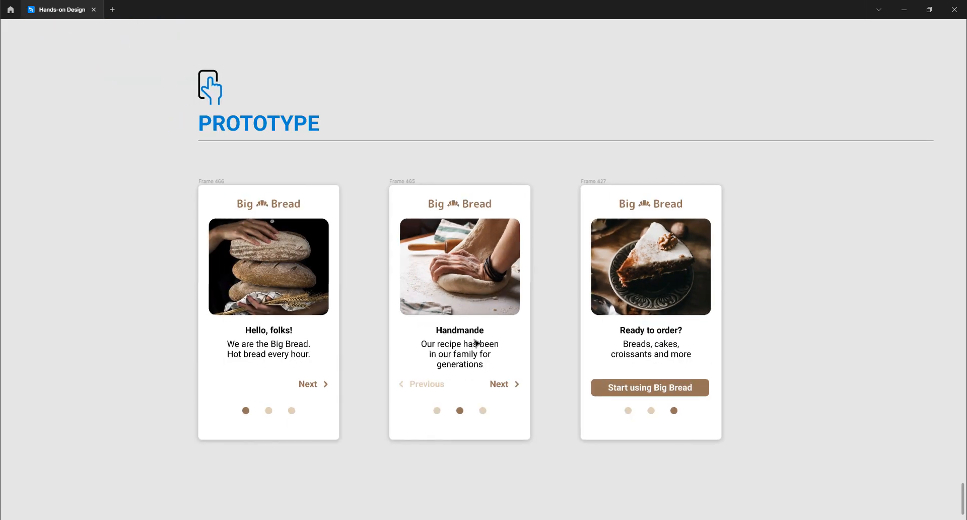
{"action": "scroll", "coordinate": [477, 343], "scroll_direction": "left", "scroll_amount": 1}
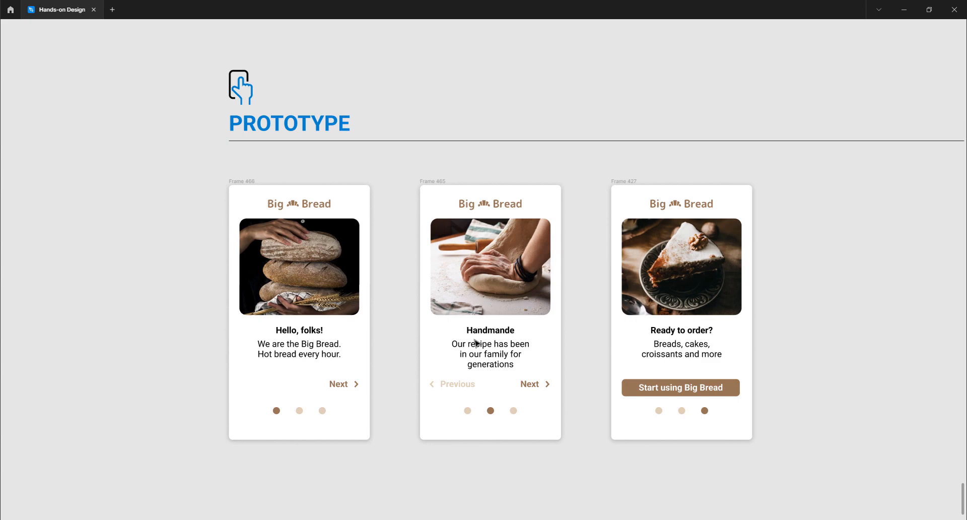
Review the States and Pages sections again and compare the finished pages with the Prototype frames
{"action": "scroll", "coordinate": [477, 343], "scroll_direction": "up", "scroll_amount": 15}
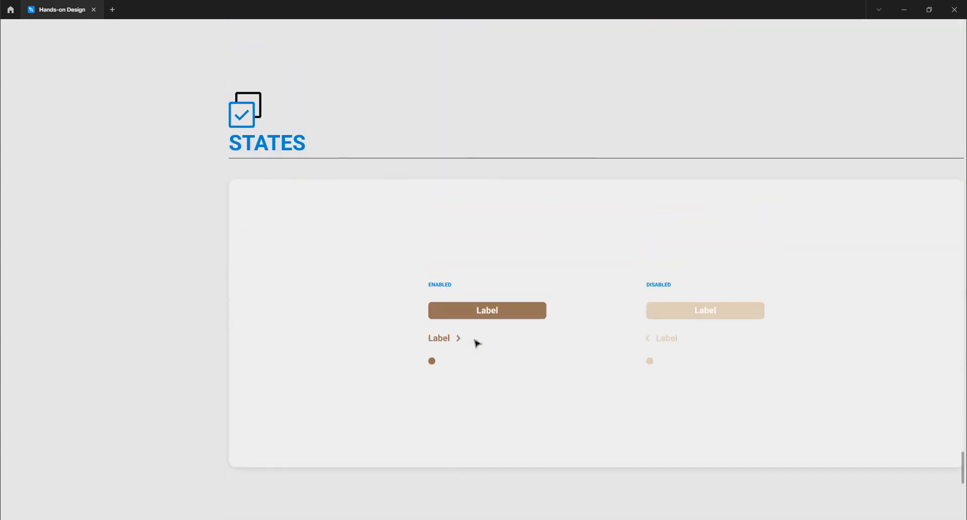
{"action": "scroll", "coordinate": [477, 343], "scroll_direction": "up", "scroll_amount": 8}
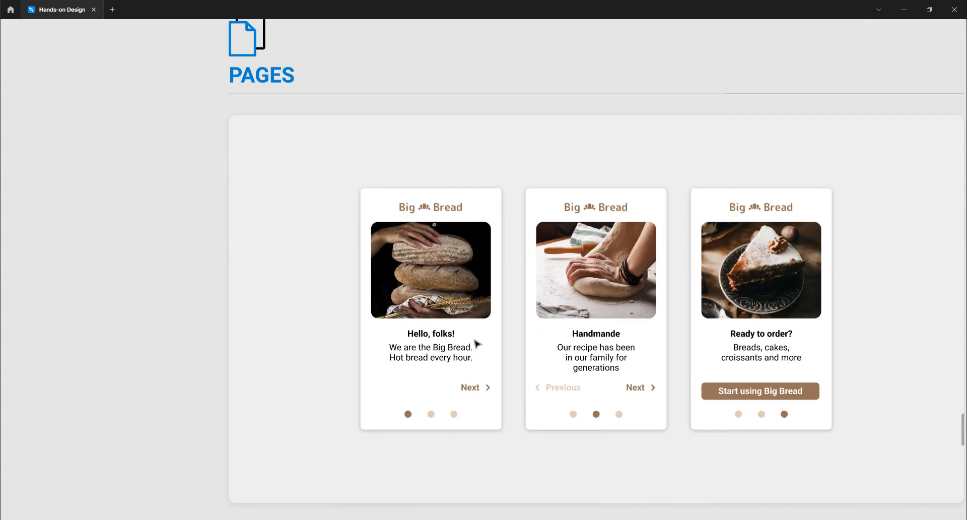
{"action": "scroll", "coordinate": [477, 343], "scroll_direction": "right", "scroll_amount": 4}
{"action": "scroll", "coordinate": [476, 344], "scroll_direction": "down", "scroll_amount": 2}
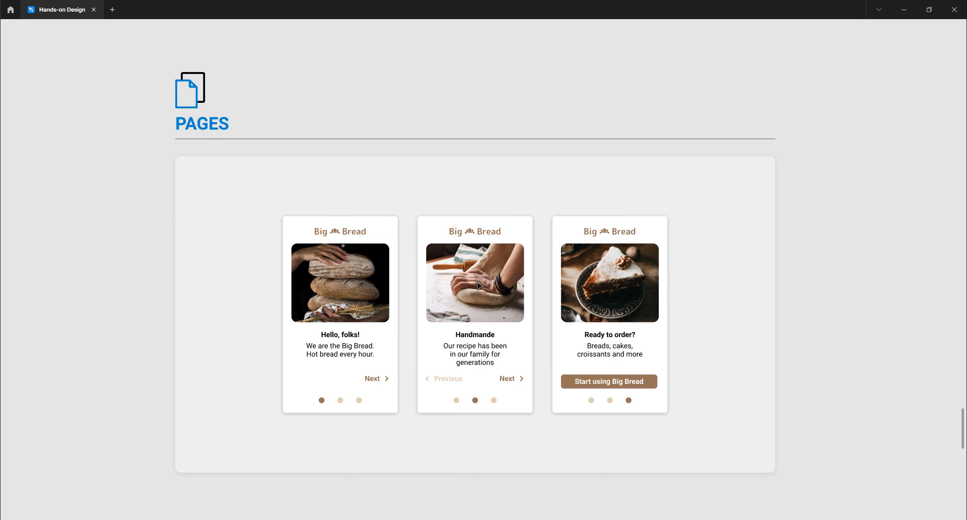
{"action": "scroll", "coordinate": [485, 285], "scroll_direction": "down", "scroll_amount": 15}
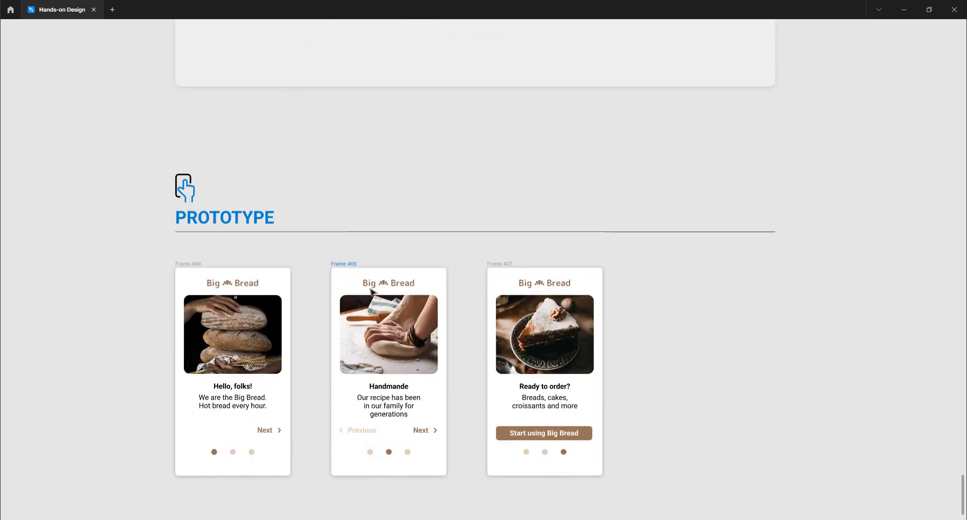
{"action": "scroll", "coordinate": [371, 291], "scroll_direction": "down", "scroll_amount": 3}
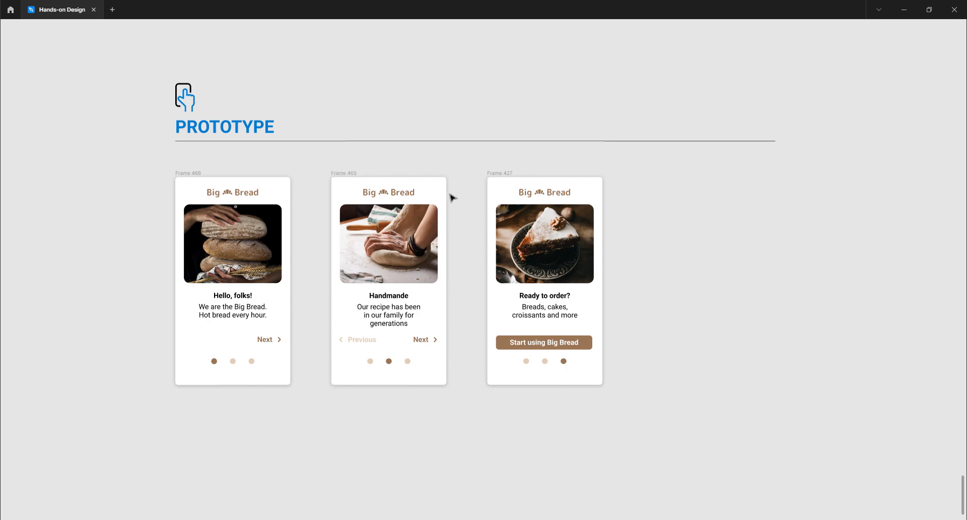
Review the whole document from Prototype back to Summary, and return to the hand-drawn onboarding sketches in the Ideation section
{"action": "scroll", "coordinate": [459, 197], "scroll_direction": "down", "scroll_amount": 5}
{"action": "scroll", "coordinate": [446, 218], "scroll_direction": "up", "scroll_amount": 20}
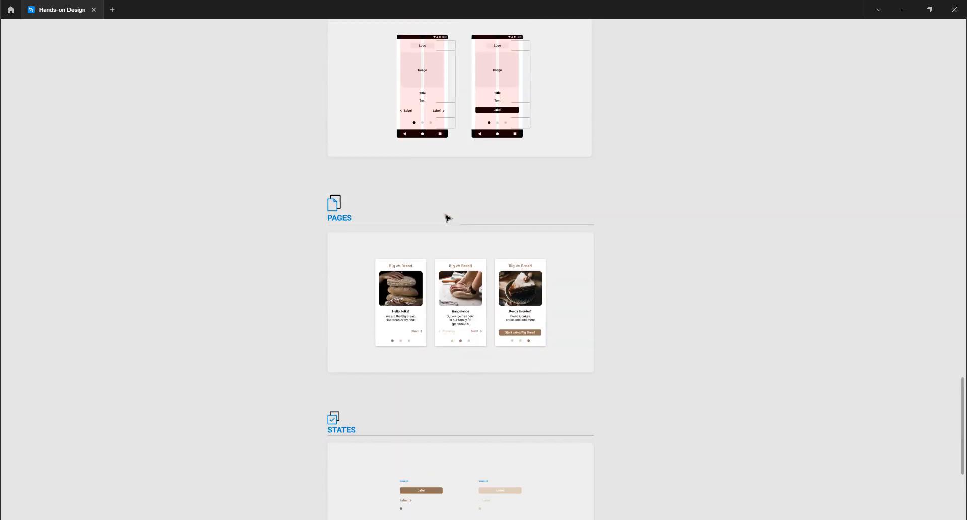
{"action": "scroll", "coordinate": [447, 218], "scroll_direction": "up", "scroll_amount": 20}
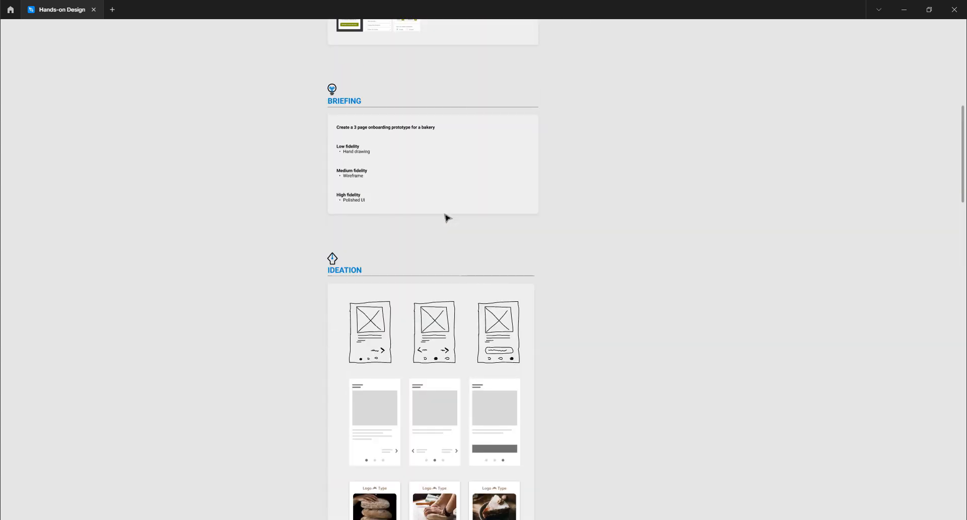
{"action": "scroll", "coordinate": [447, 218], "scroll_direction": "up", "scroll_amount": 15}
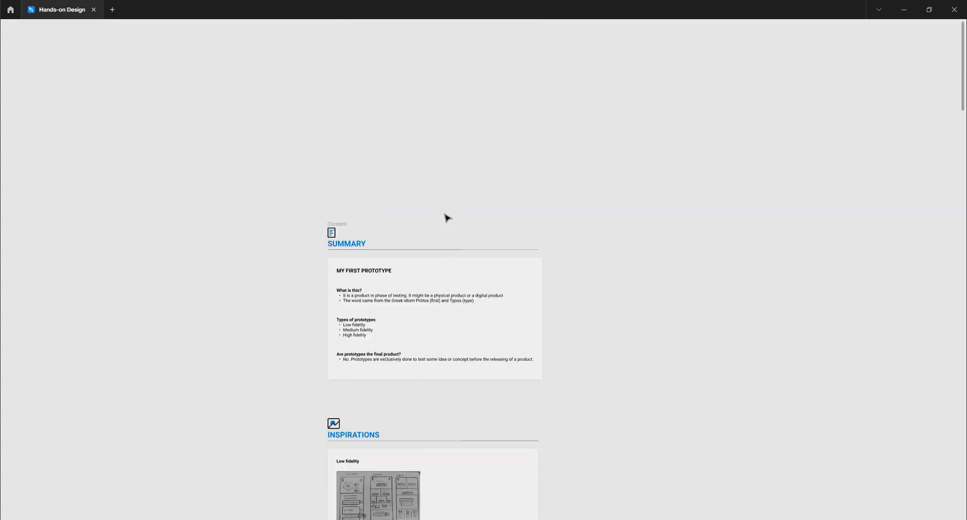
{"action": "scroll", "coordinate": [447, 218], "scroll_direction": "down", "scroll_amount": 10}
{"action": "scroll", "coordinate": [447, 218], "scroll_direction": "down", "scroll_amount": 6}
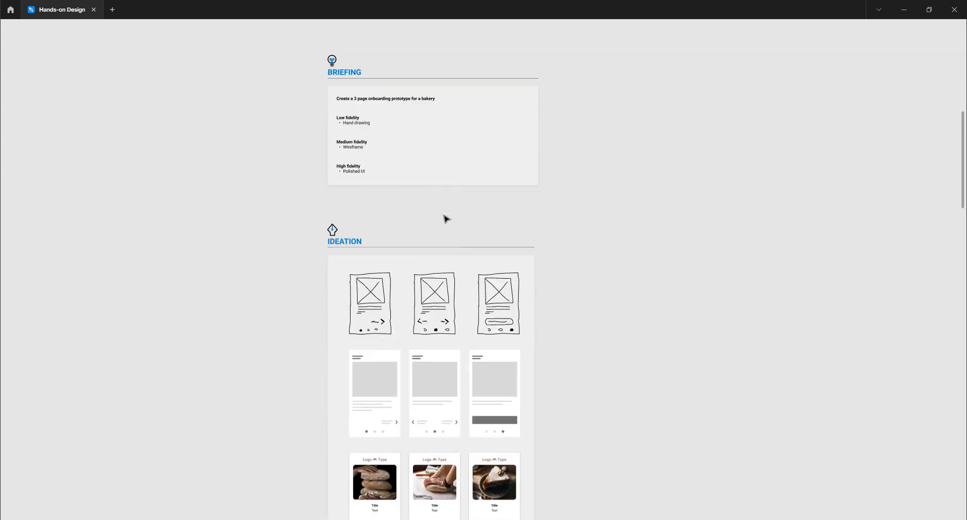
{"action": "scroll", "coordinate": [365, 183], "scroll_direction": "up", "scroll_amount": 5}
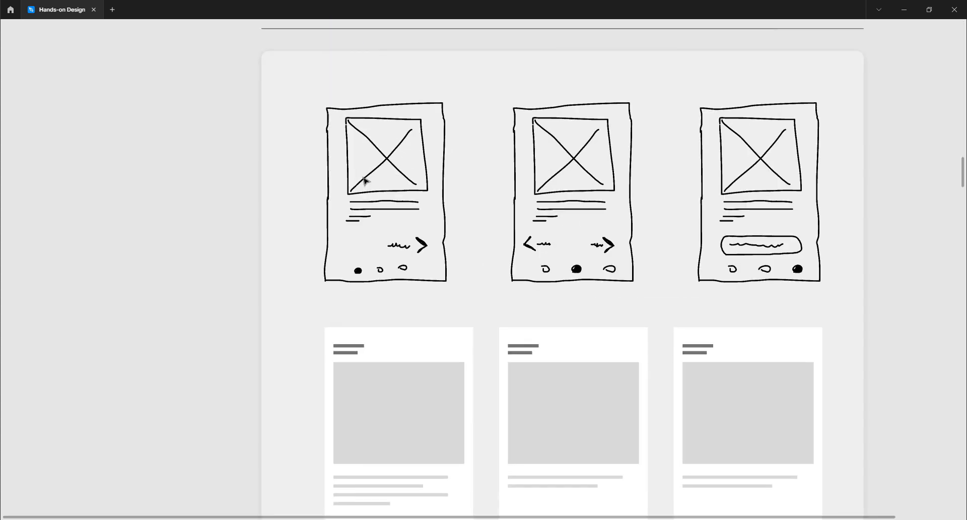
Bring back the hidden editor interface and make Pencil the current drawing tool in place of Pen
{"action": "scroll", "coordinate": [365, 181], "scroll_direction": "up", "scroll_amount": 1}
{"action": "scroll", "coordinate": [367, 183], "scroll_direction": "up", "scroll_amount": 2}
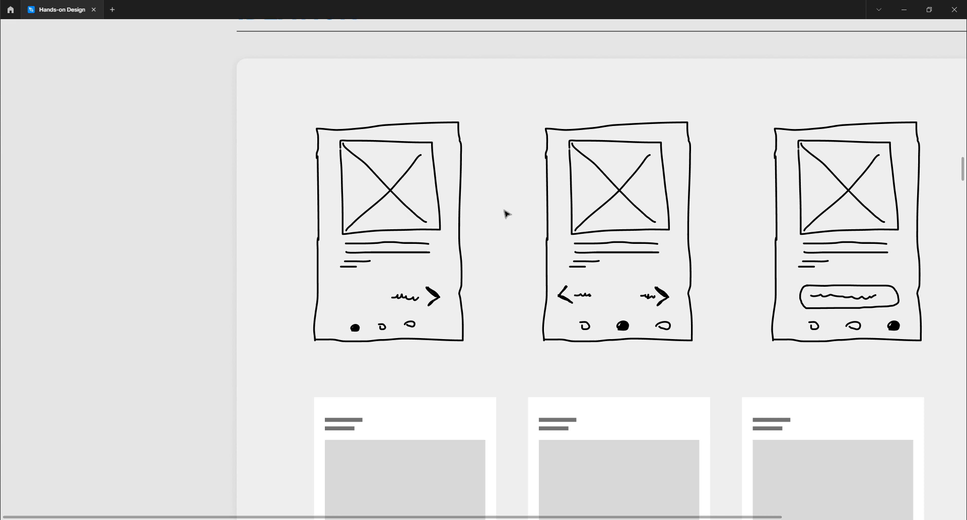
{"action": "key", "text": "ctrl+backslash"}
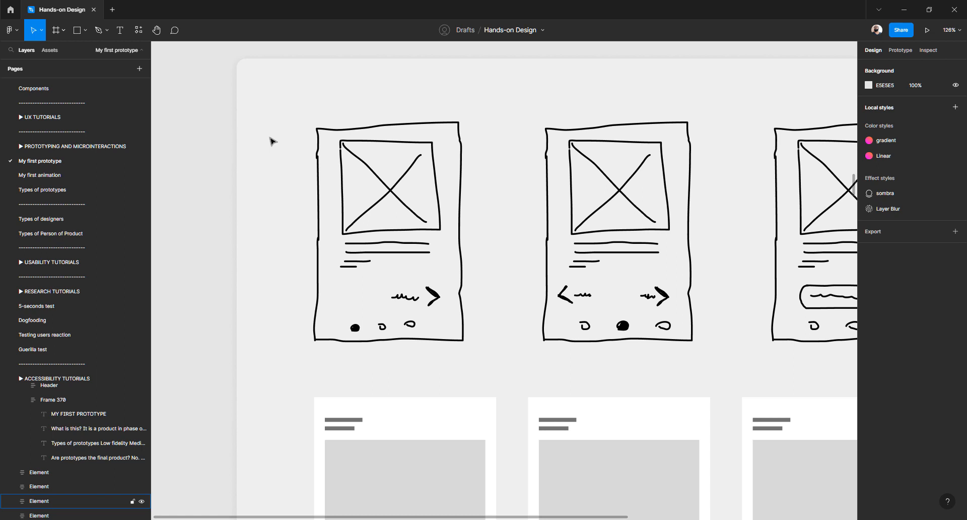
{"action": "left_click", "coordinate": [107, 31]}
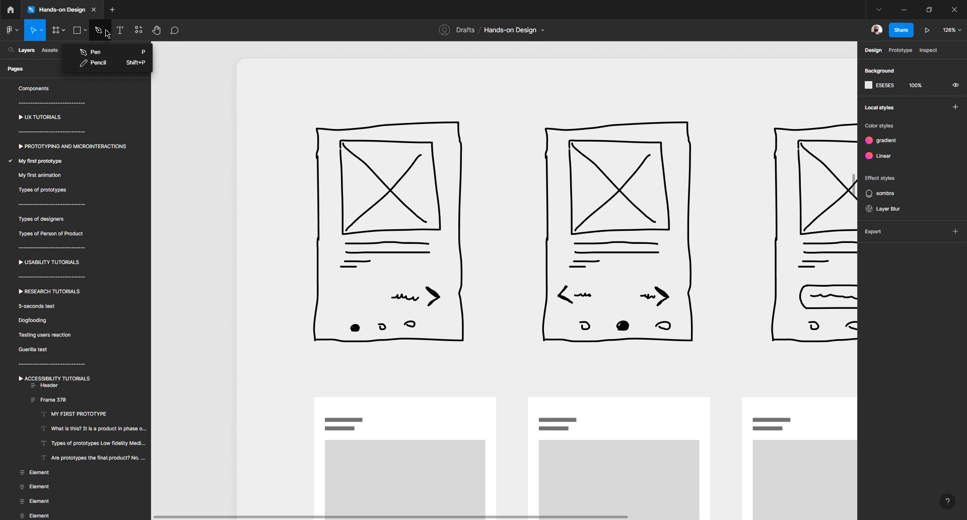
{"action": "left_click", "coordinate": [99, 63]}
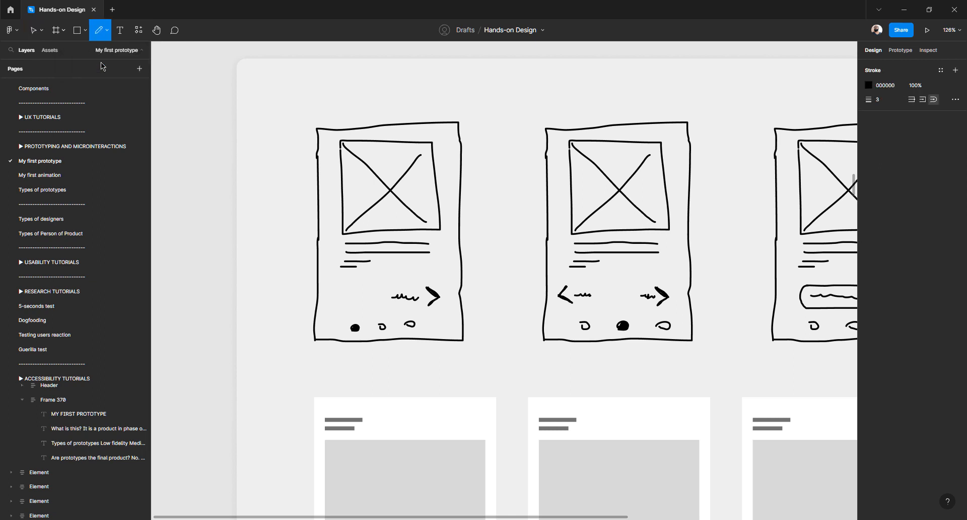
{"action": "key", "text": "Escape"}
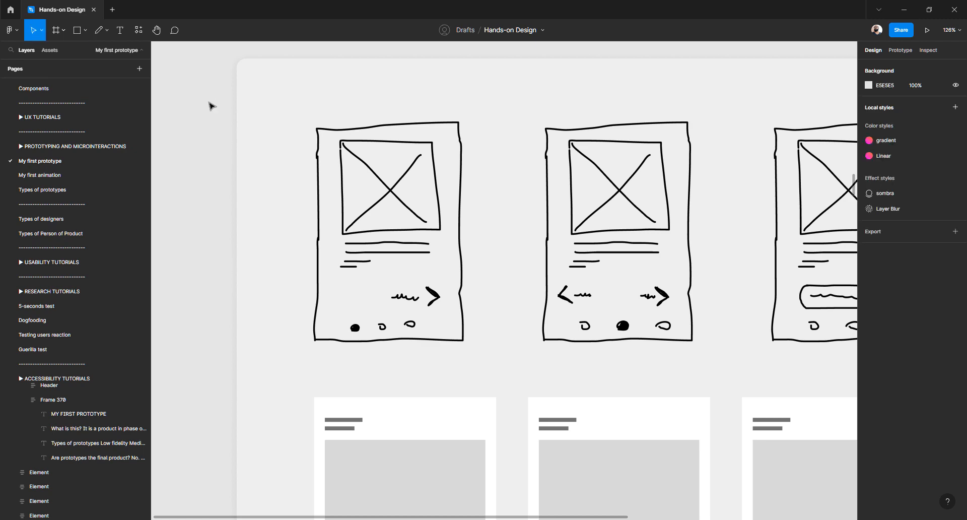
Lock the Content frame that holds all the tutorial sections
{"action": "scroll", "coordinate": [221, 110], "scroll_direction": "down", "scroll_amount": 5}
{"action": "scroll", "coordinate": [220, 110], "scroll_direction": "down", "scroll_amount": 3}
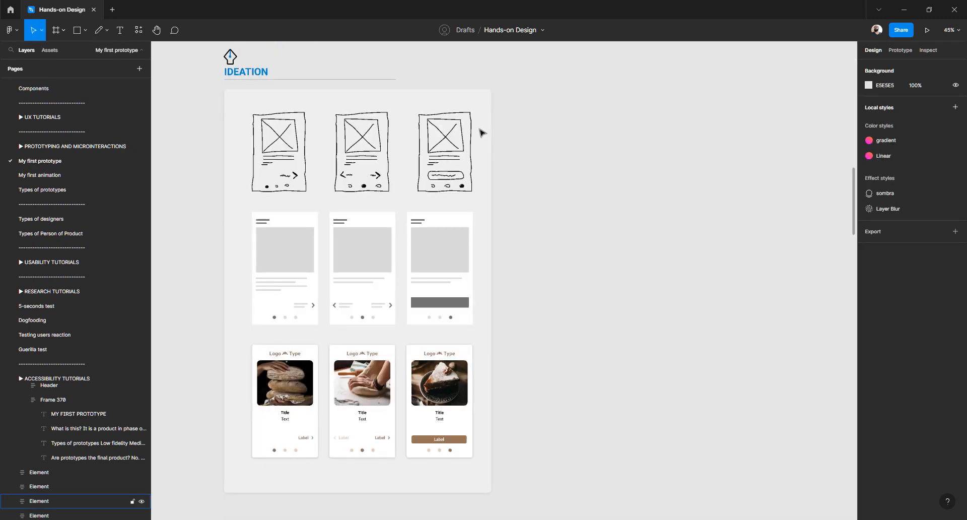
{"action": "left_click", "coordinate": [524, 125]}
{"action": "scroll", "coordinate": [548, 135], "scroll_direction": "down", "scroll_amount": 2}
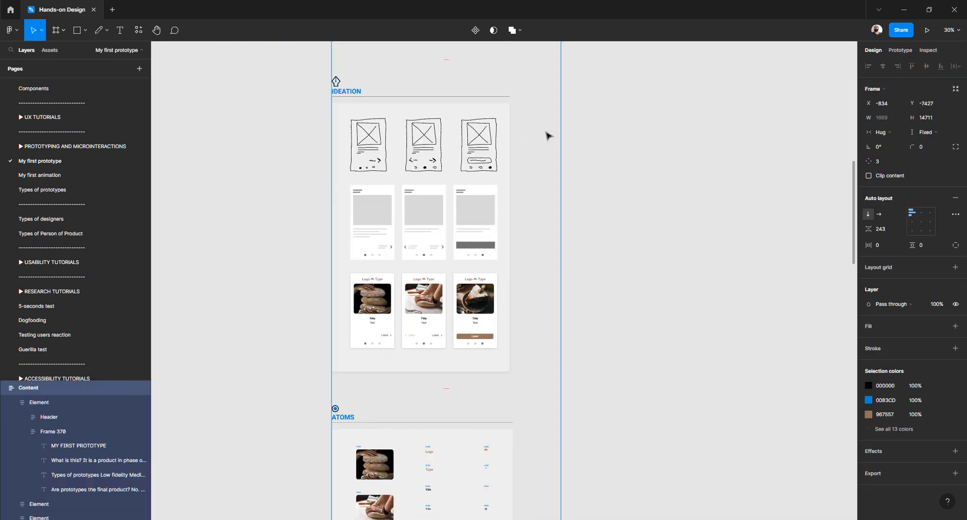
{"action": "scroll", "coordinate": [403, 167], "scroll_direction": "up", "scroll_amount": 10}
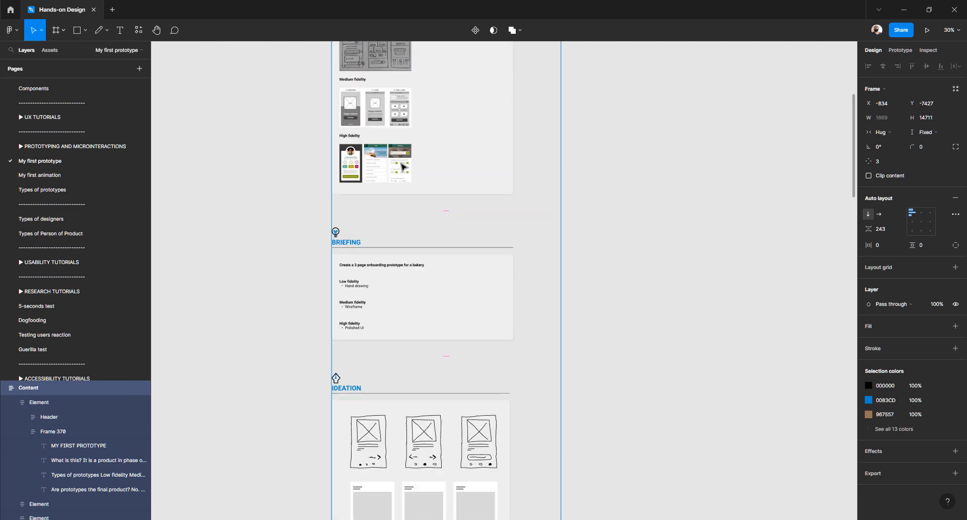
{"action": "scroll", "coordinate": [403, 166], "scroll_direction": "down", "scroll_amount": 2}
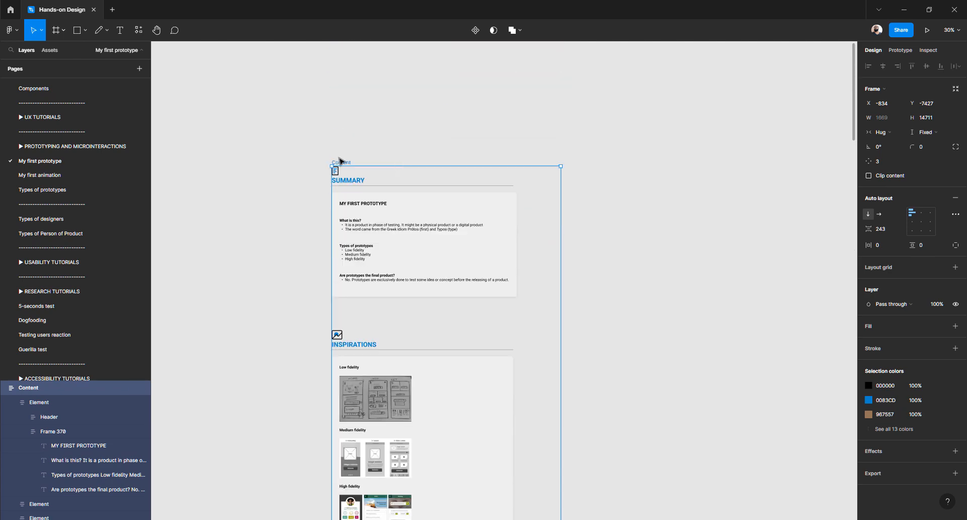
{"action": "left_click", "coordinate": [133, 388]}
{"action": "left_click", "coordinate": [242, 382]}
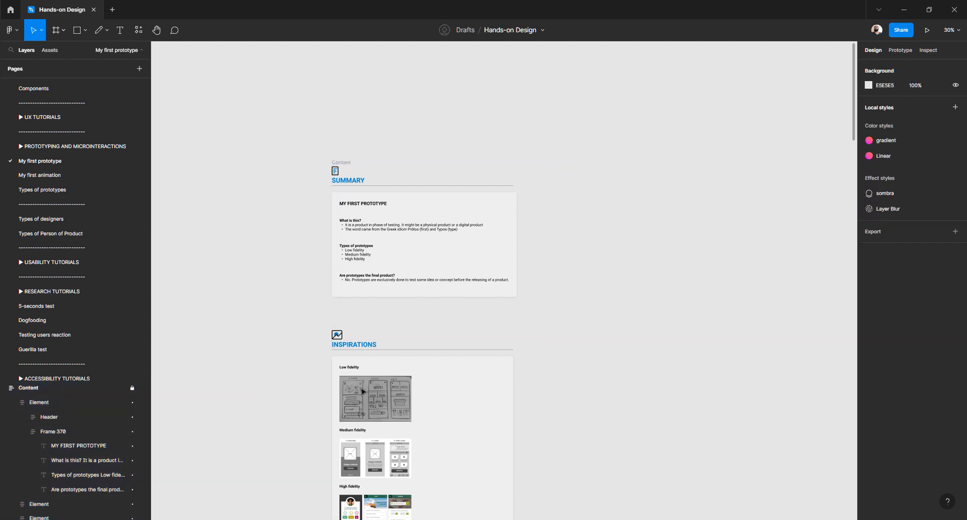
Draw an empty frame of about 1369 × 1950 beside the Ideation panel, roughly matching the panel's height
{"action": "scroll", "coordinate": [363, 391], "scroll_direction": "down", "scroll_amount": 8}
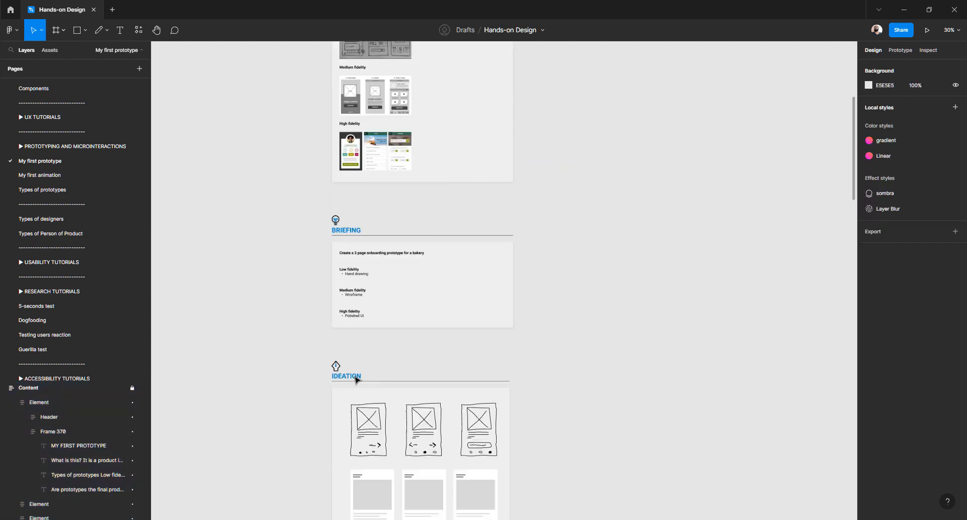
{"action": "scroll", "coordinate": [354, 379], "scroll_direction": "down", "scroll_amount": 3}
{"action": "scroll", "coordinate": [345, 354], "scroll_direction": "right", "scroll_amount": 2}
{"action": "scroll", "coordinate": [345, 354], "scroll_direction": "down", "scroll_amount": 1}
{"action": "scroll", "coordinate": [285, 210], "scroll_direction": "up", "scroll_amount": 1}
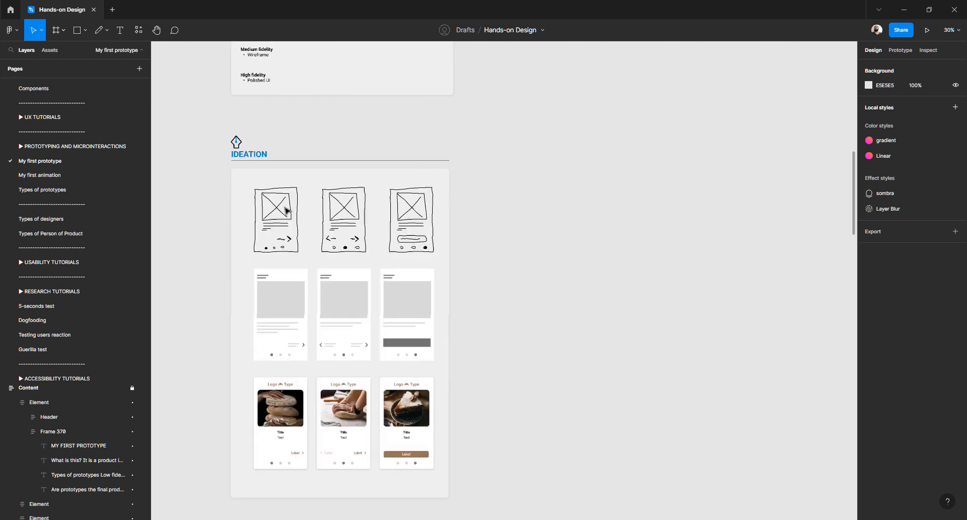
{"action": "scroll", "coordinate": [285, 210], "scroll_direction": "up", "scroll_amount": 1}
{"action": "scroll", "coordinate": [260, 198], "scroll_direction": "up", "scroll_amount": 2}
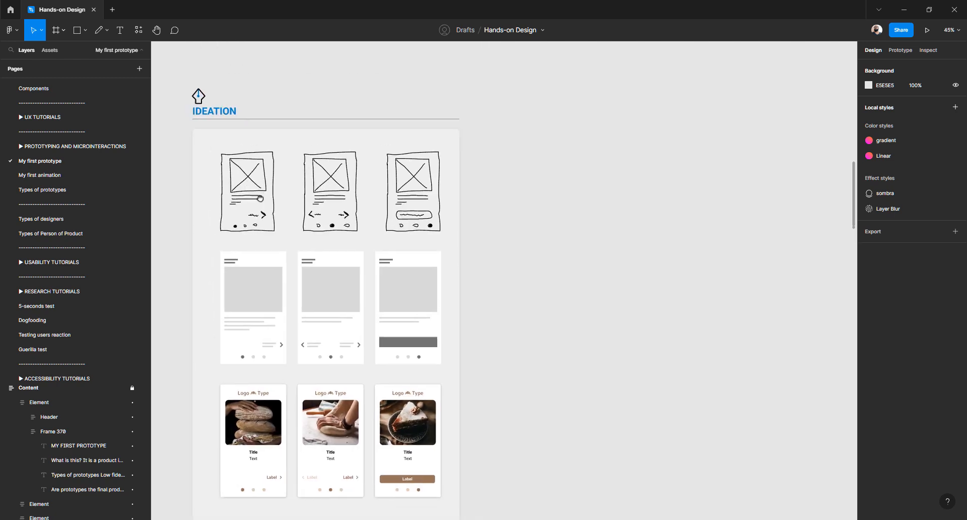
{"action": "scroll", "coordinate": [260, 198], "scroll_direction": "down", "scroll_amount": 1}
{"action": "scroll", "coordinate": [260, 198], "scroll_direction": "right", "scroll_amount": 1}
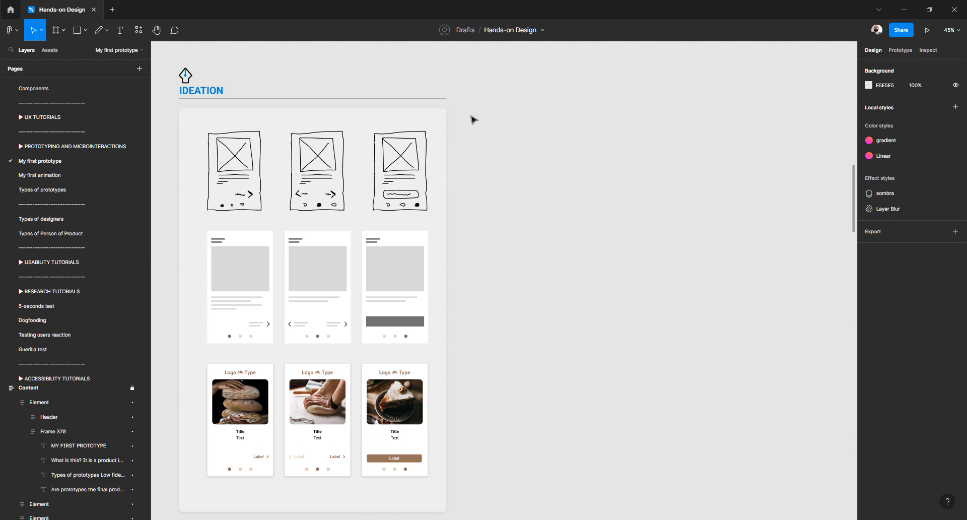
{"action": "key", "text": "f"}
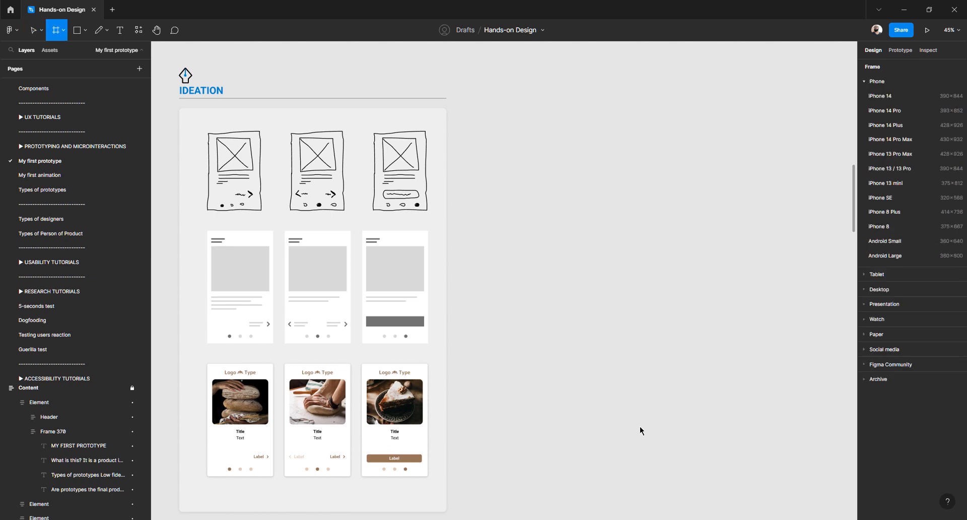
{"action": "mouse_move", "coordinate": [461, 108]}
{"action": "left_mouse_down"}
{"action": "mouse_move", "coordinate": [676, 507]}
{"action": "mouse_move", "coordinate": [743, 511]}
{"action": "left_mouse_up"}
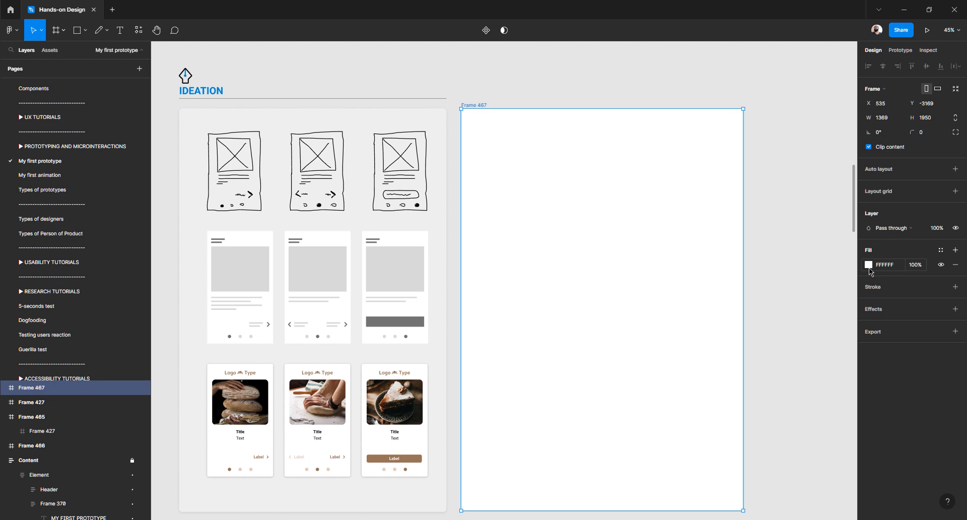
Fill the new frame with the EFEFEF grey sampled from the Ideation panel's background
{"action": "left_click", "coordinate": [868, 264]}
{"action": "left_click", "coordinate": [762, 401]}
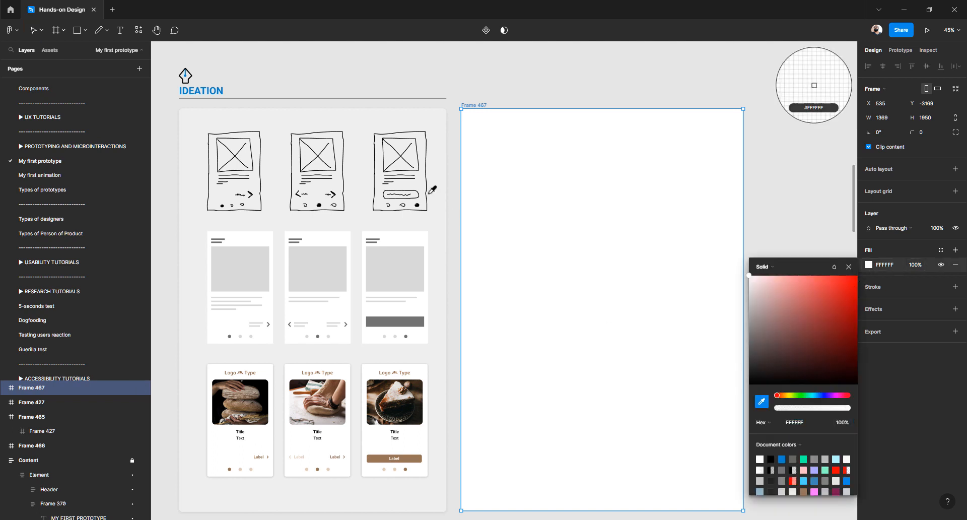
{"action": "left_click", "coordinate": [436, 156]}
{"action": "left_click", "coordinate": [503, 89]}
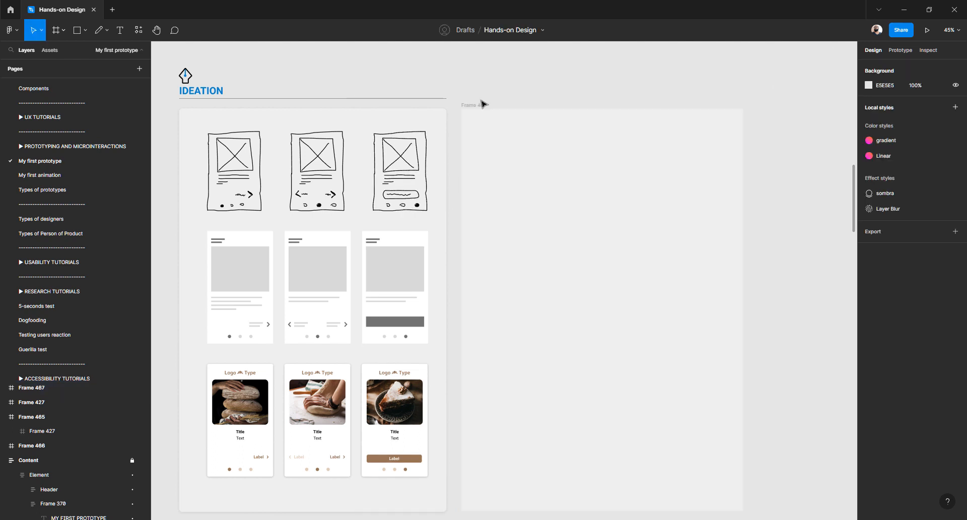
Give the new frame a drop shadow with blur 16, Y offset 1 and 16% opacity
{"action": "left_click", "coordinate": [481, 104]}
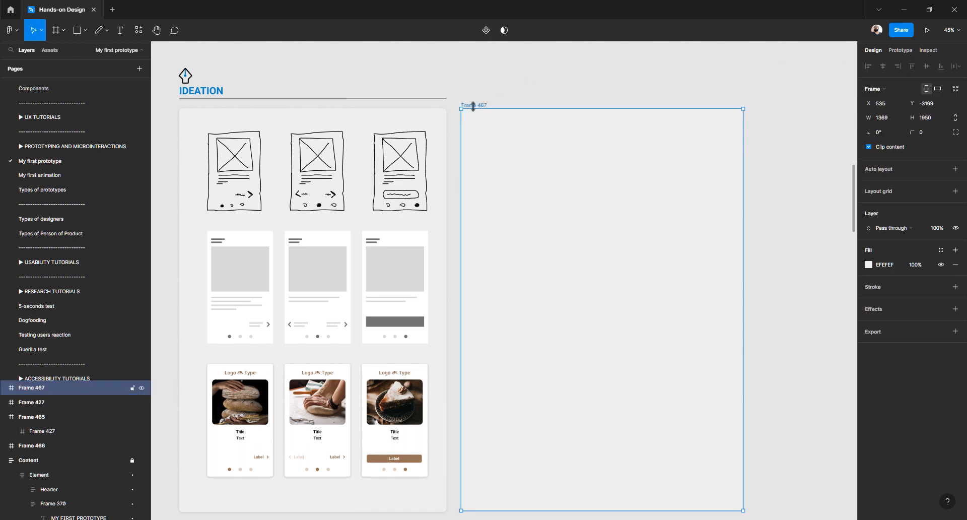
{"action": "left_click", "coordinate": [870, 310]}
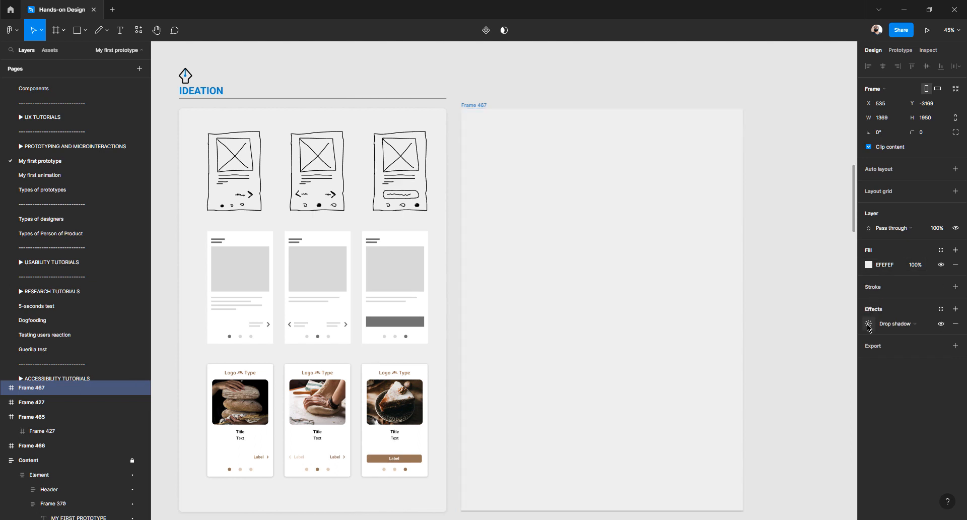
{"action": "left_click", "coordinate": [868, 325]}
{"action": "left_click", "coordinate": [830, 350]}
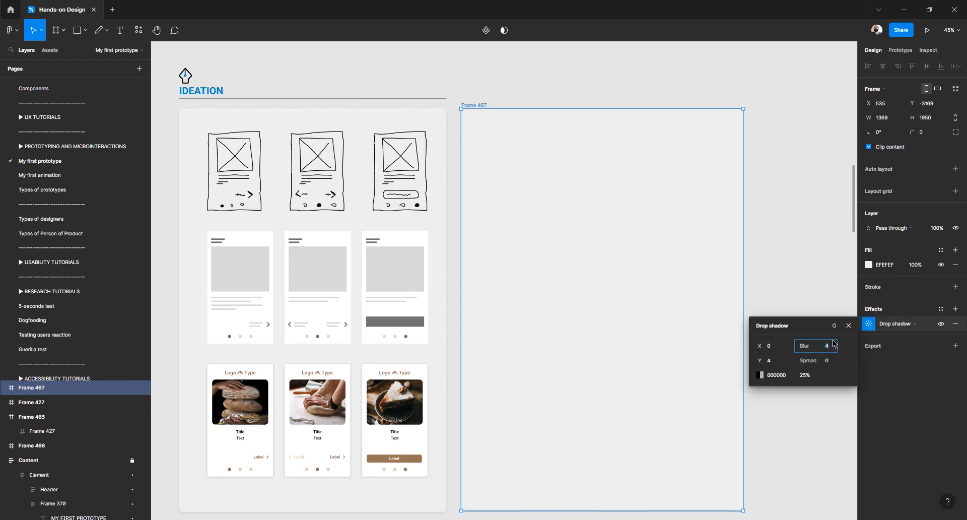
{"action": "type", "text": "16"}
{"action": "key", "text": "Tab"}
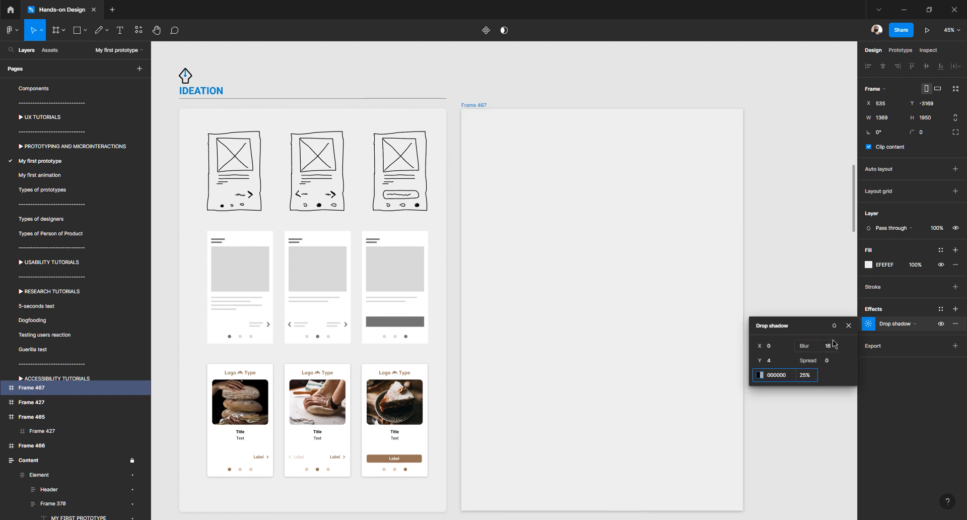
{"action": "key", "text": "Tab"}
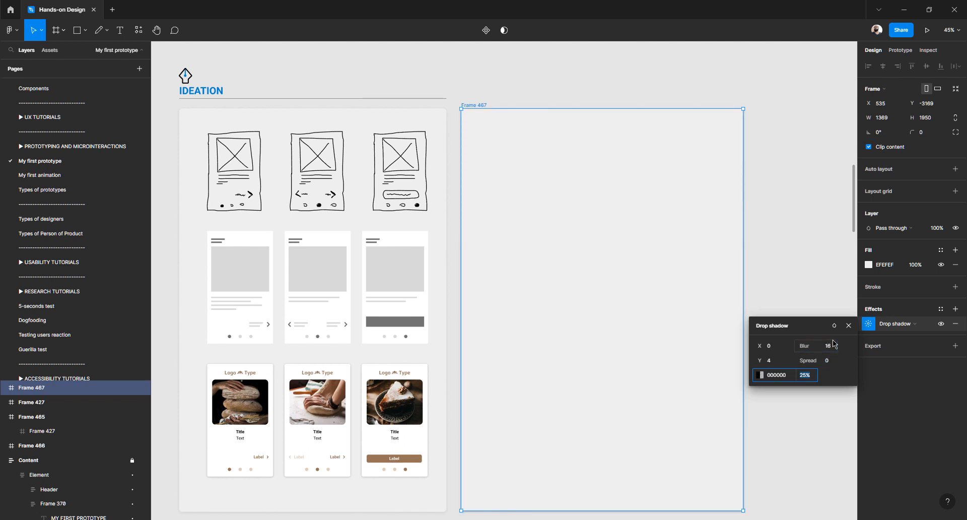
{"action": "type", "text": "16"}
{"action": "key", "text": "Tab"}
{"action": "left_click", "coordinate": [778, 363]}
{"action": "type", "text": "1"}
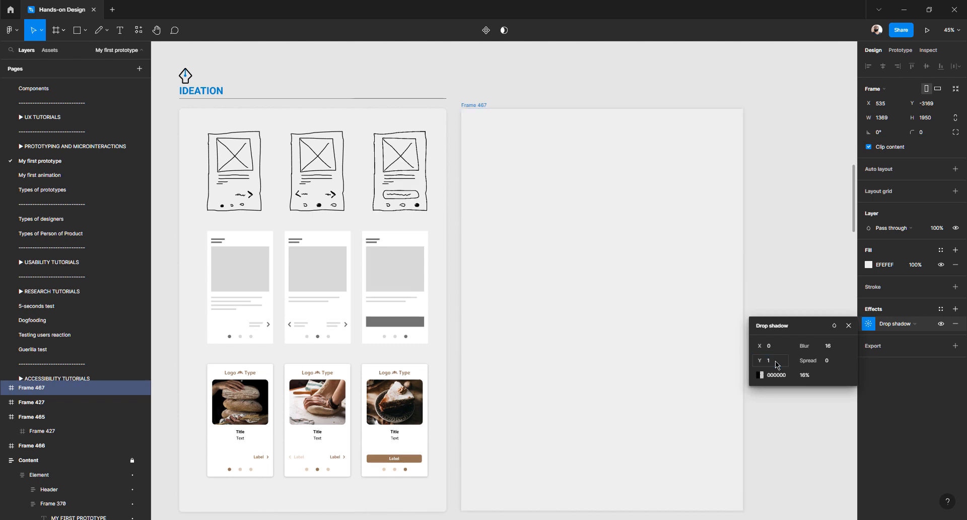
{"action": "key", "text": "Return"}
Round the new frame's corners to a radius of 8
{"action": "left_click", "coordinate": [926, 134]}
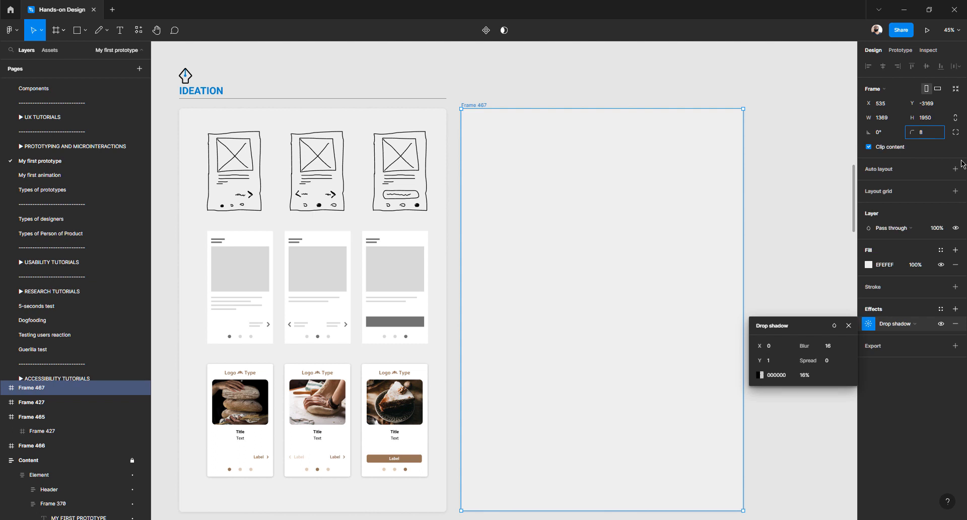
{"action": "key", "text": "Return"}
{"action": "left_click", "coordinate": [517, 83]}
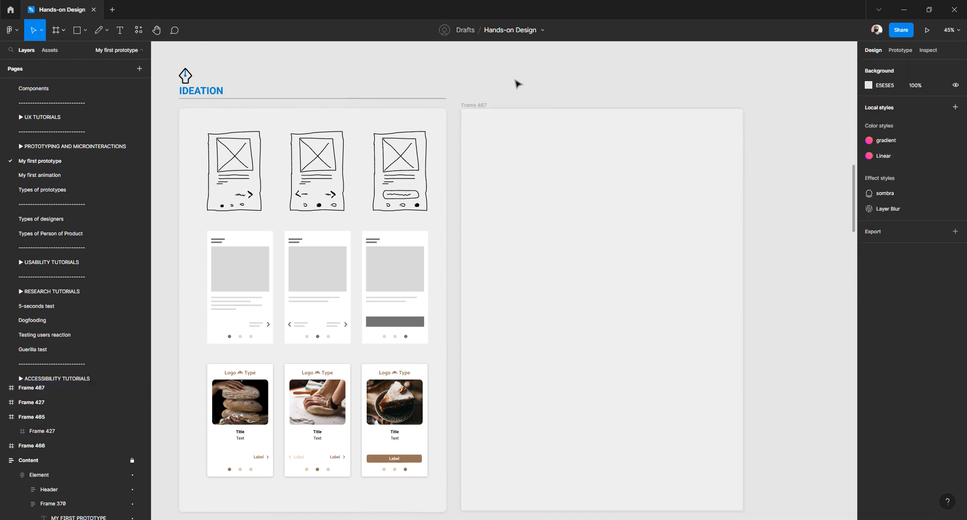
Try moving the empty frame farther away from the Ideation panel, and undo the move
{"action": "left_click", "coordinate": [480, 139]}
{"action": "left_click", "coordinate": [521, 87]}
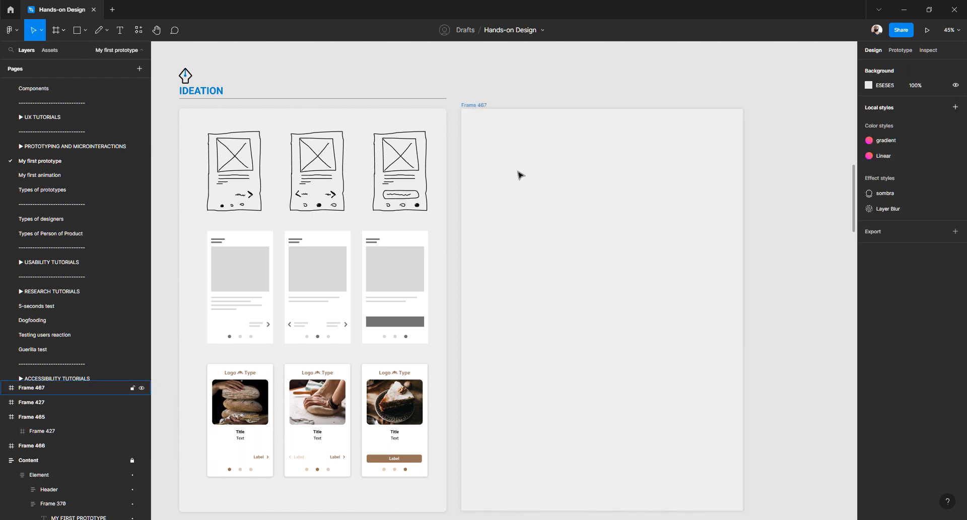
{"action": "left_click", "coordinate": [520, 202]}
{"action": "left_click", "coordinate": [530, 79]}
{"action": "left_click_drag", "start_coordinate": [526, 178], "coordinate": [676, 160]}
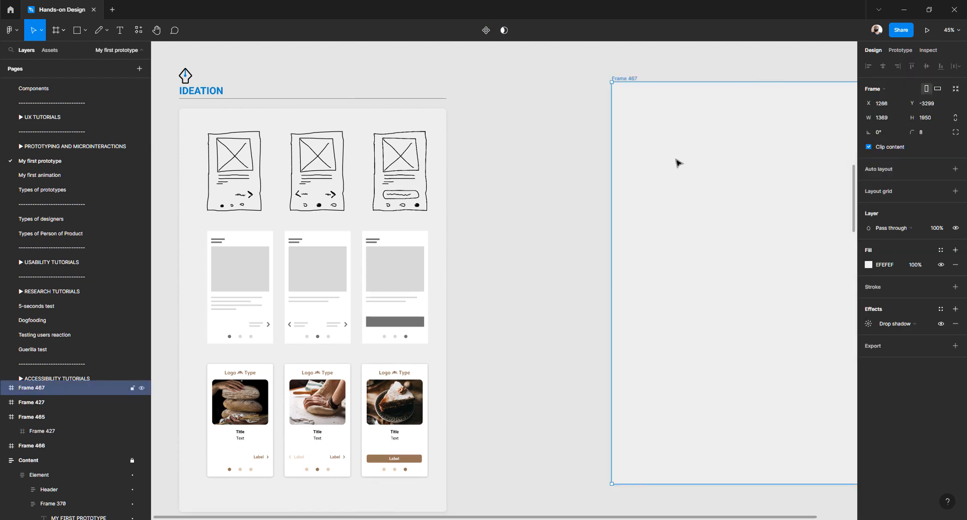
{"action": "key", "text": "ctrl+z"}
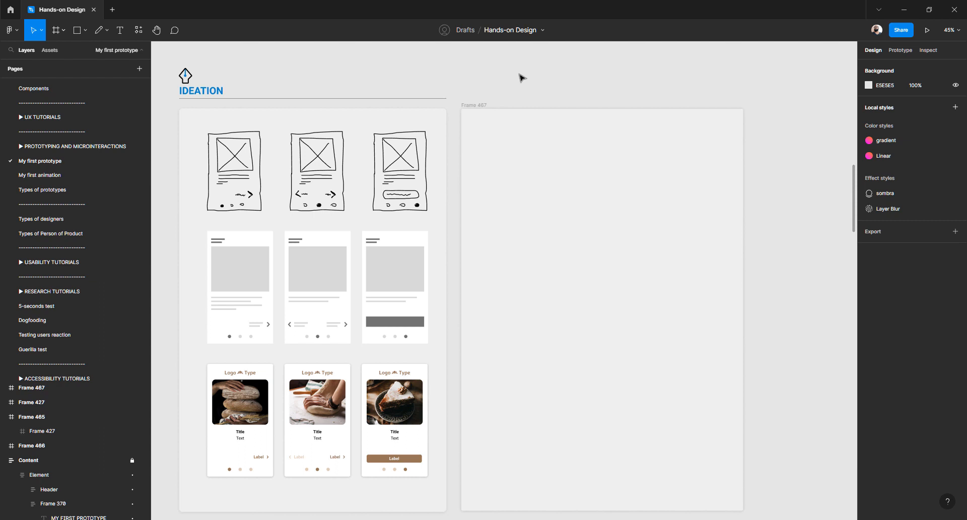
{"action": "left_click", "coordinate": [490, 117]}
{"action": "left_click", "coordinate": [499, 94]}
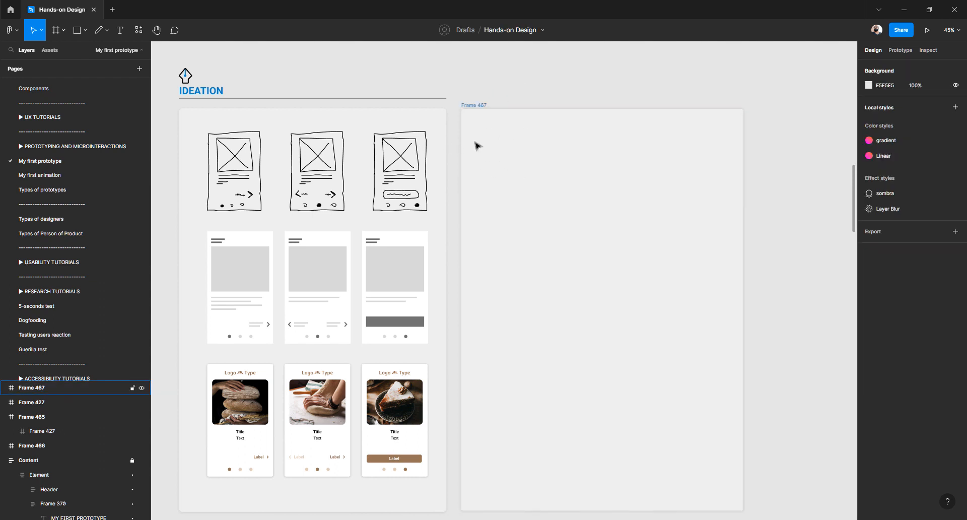
Activate the Pencil tool for sketching in the upper part of the empty frame
{"action": "scroll", "coordinate": [476, 145], "scroll_direction": "up", "scroll_amount": 5}
{"action": "left_click_drag", "start_coordinate": [510, 136], "coordinate": [423, 152]}
{"action": "left_click", "coordinate": [100, 33]}
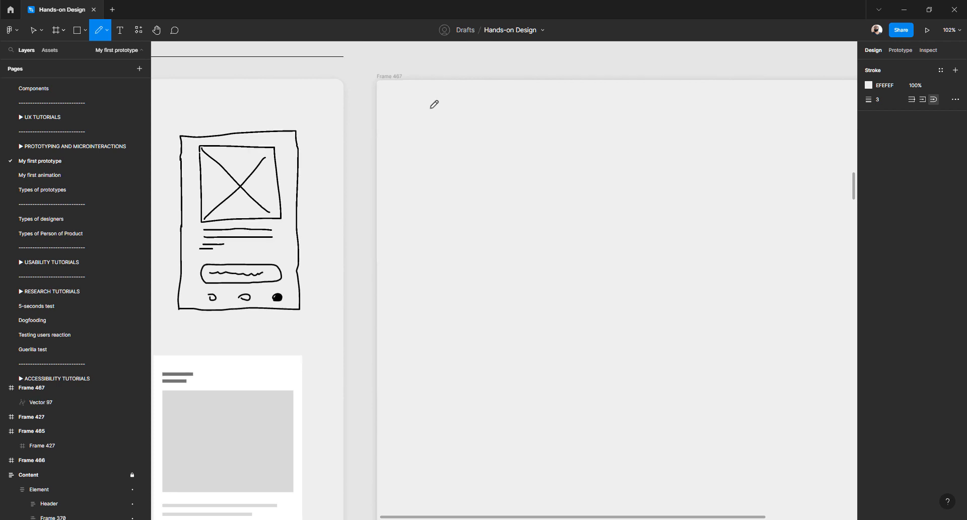
Try sketching short pencil strokes in the empty frame, and undo them
{"action": "left_click_drag", "start_coordinate": [431, 107], "coordinate": [432, 118]}
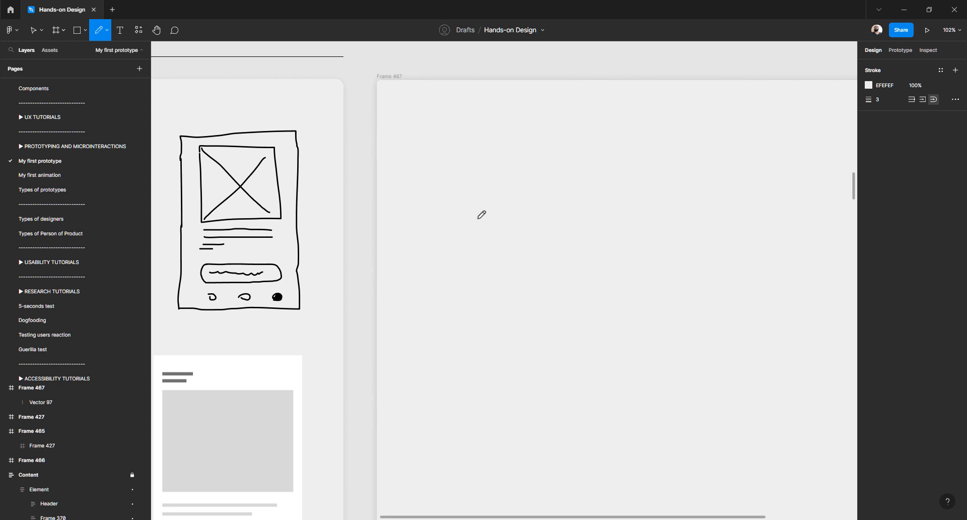
{"action": "key", "text": "ctrl+z"}
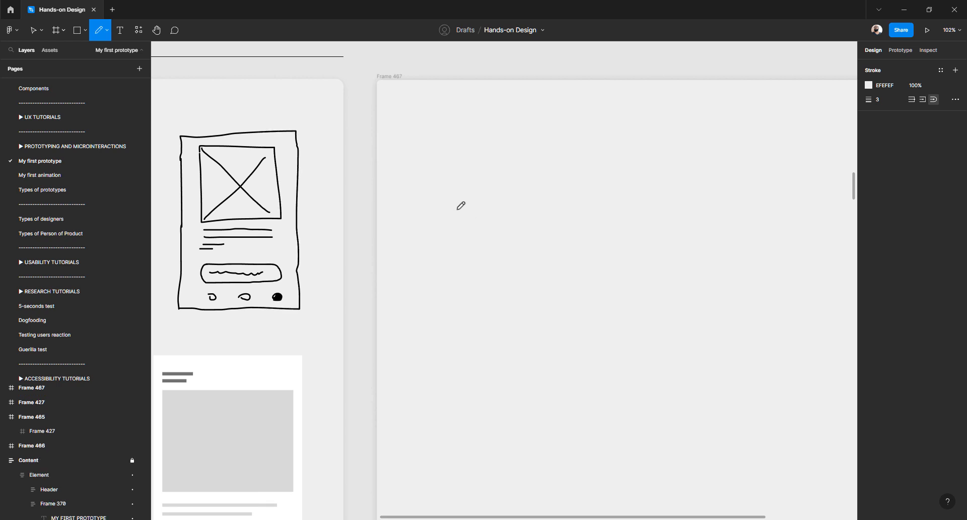
{"action": "scroll", "coordinate": [457, 210], "scroll_direction": "up", "scroll_amount": 5}
{"action": "left_click_drag", "start_coordinate": [438, 187], "coordinate": [463, 166]}
{"action": "key", "text": "ctrl+z"}
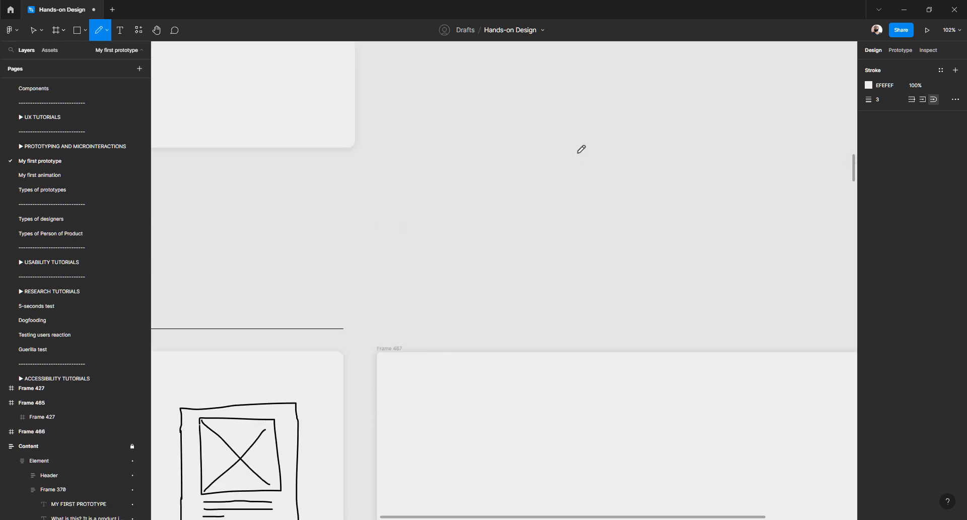
Set the Pencil stroke colour to black, 000000, for sketching in the empty frame
{"action": "left_click", "coordinate": [869, 85]}
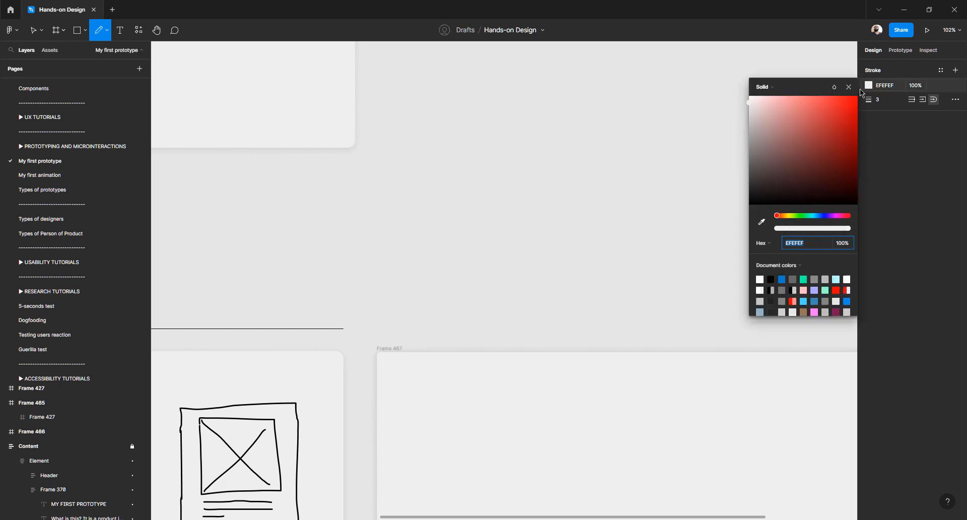
{"action": "left_click_drag", "start_coordinate": [770, 119], "coordinate": [719, 242]}
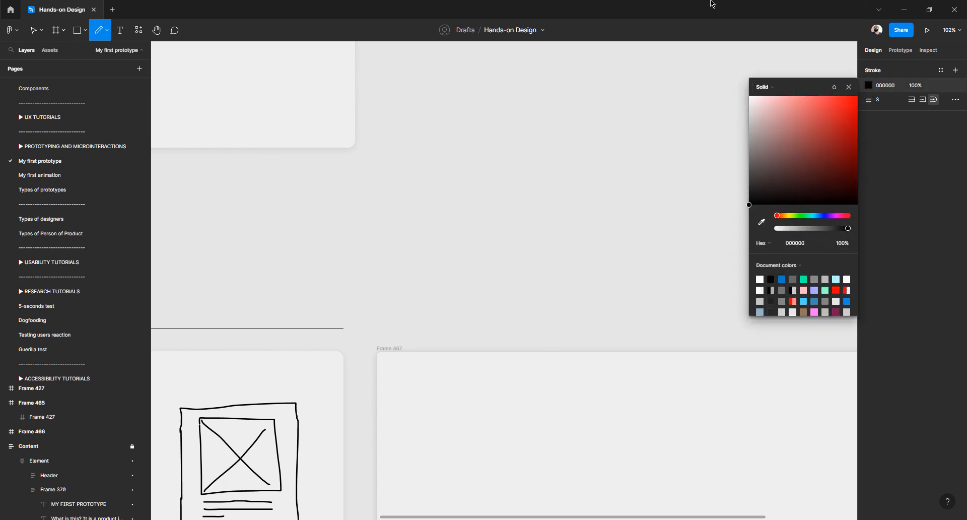
{"action": "scroll", "coordinate": [525, 163], "scroll_direction": "down", "scroll_amount": 4}
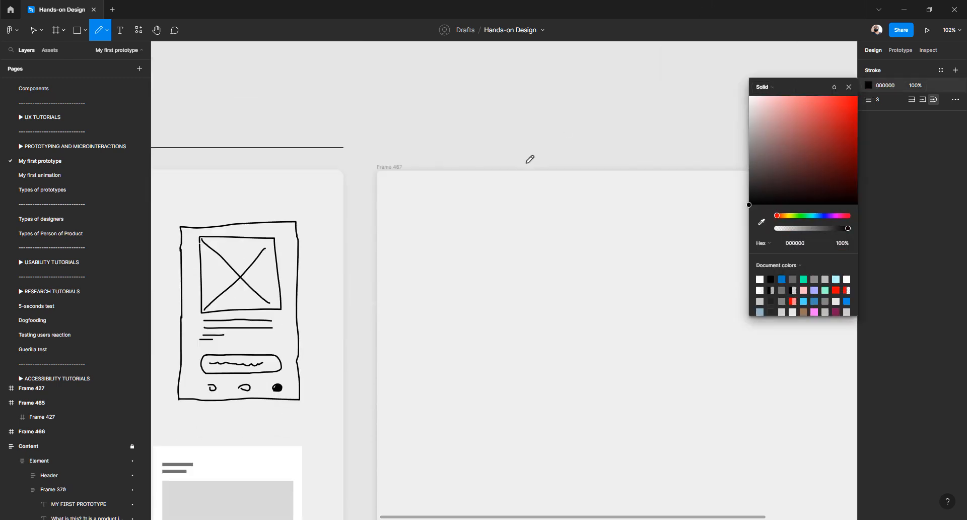
{"action": "left_click", "coordinate": [849, 87]}
{"action": "scroll", "coordinate": [435, 192], "scroll_direction": "down", "scroll_amount": 1}
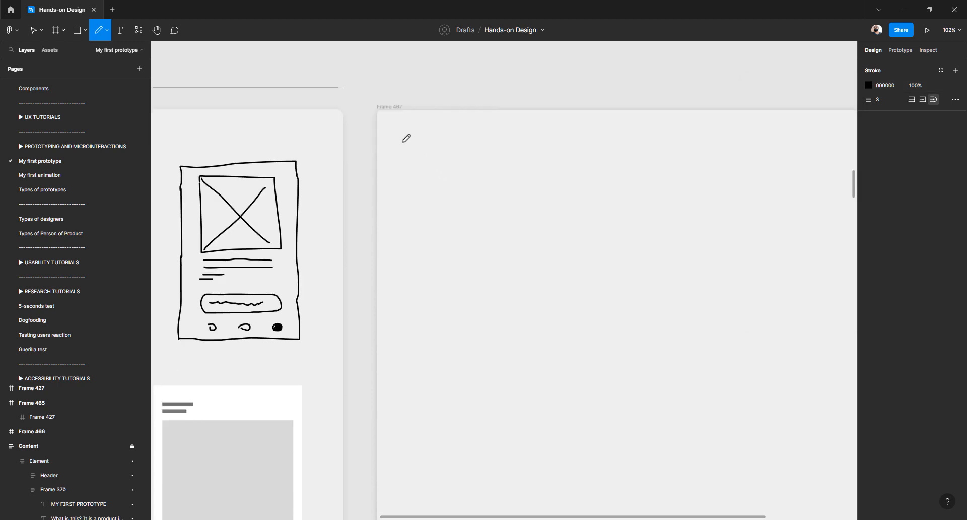
Sketch a tall rectangular screen outline in black pencil near the frame's upper-left corner, with a bottom stroke about 317 wide
{"action": "mouse_move", "coordinate": [401, 141]}
{"action": "left_mouse_down"}
{"action": "mouse_move", "coordinate": [401, 340]}
{"action": "mouse_move", "coordinate": [550, 340]}
{"action": "left_mouse_up"}
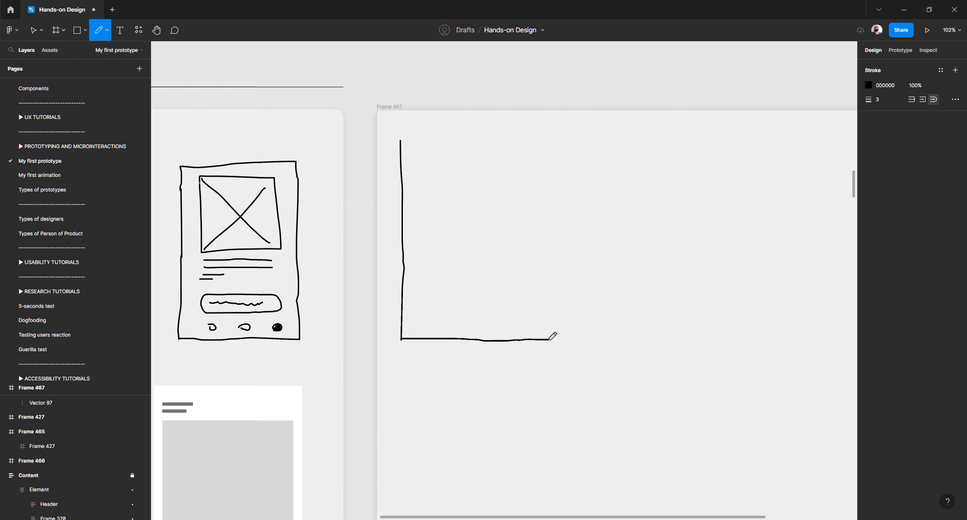
{"action": "mouse_move", "coordinate": [401, 141]}
{"action": "left_mouse_down"}
{"action": "mouse_move", "coordinate": [544, 147]}
{"action": "mouse_move", "coordinate": [538, 140]}
{"action": "mouse_move", "coordinate": [542, 179]}
{"action": "left_mouse_up"}
{"action": "key", "text": "ctrl+z"}
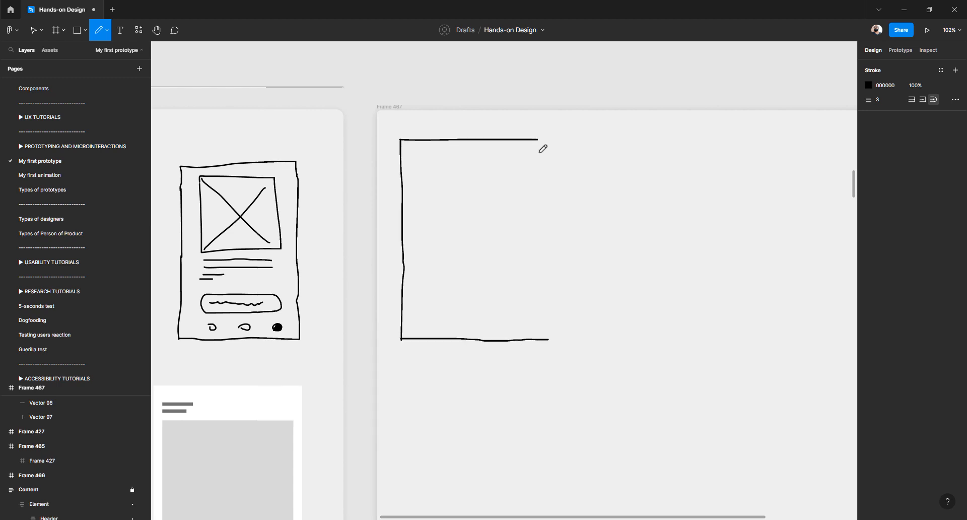
{"action": "left_click_drag", "start_coordinate": [542, 147], "coordinate": [544, 218]}
{"action": "key", "text": "ctrl+z"}
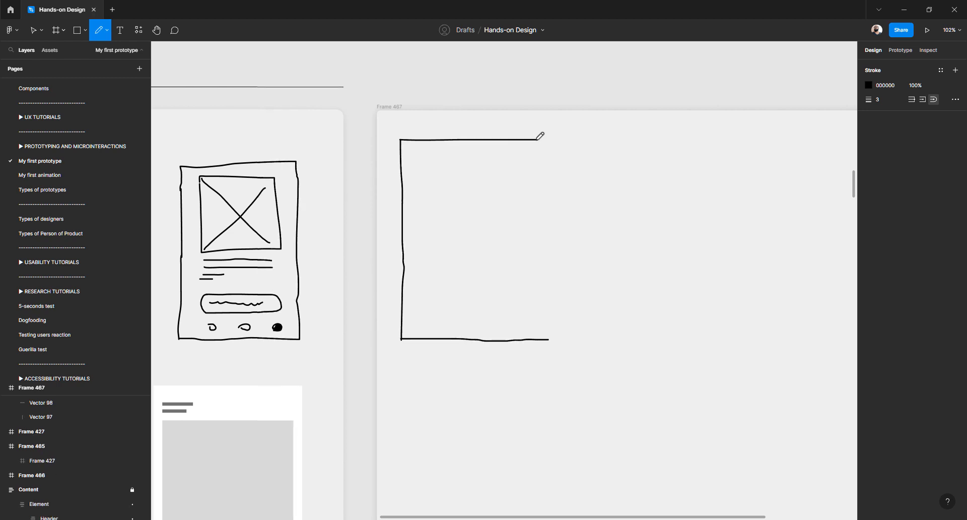
{"action": "left_click_drag", "start_coordinate": [540, 136], "coordinate": [530, 328]}
{"action": "key", "text": "ctrl+z"}
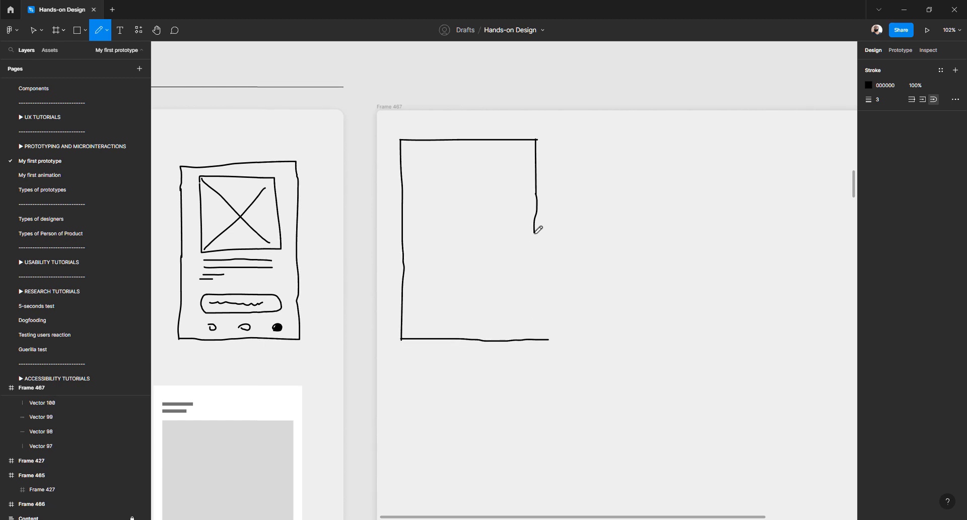
{"action": "left_click_drag", "start_coordinate": [535, 233], "coordinate": [539, 319]}
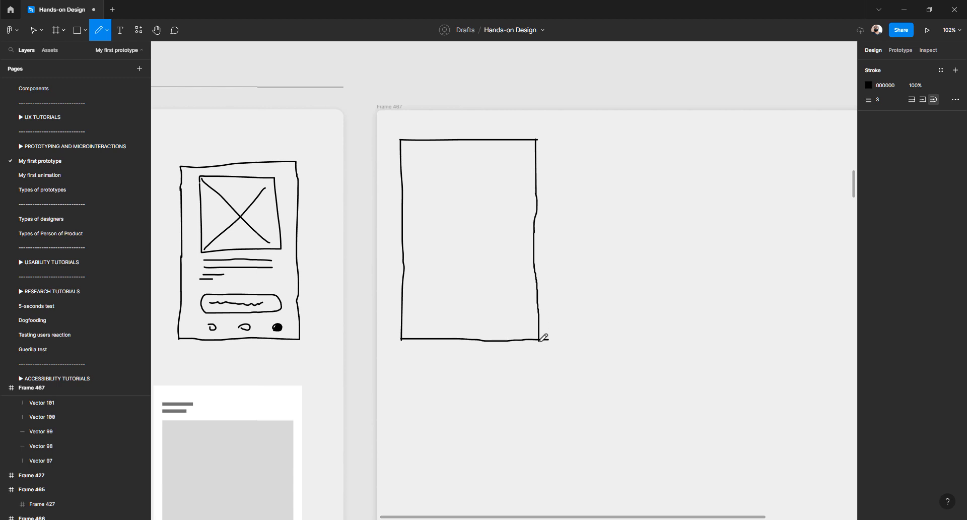
{"action": "key", "text": "ctrl+z"}
{"action": "left_click_drag", "start_coordinate": [534, 232], "coordinate": [535, 294]}
{"action": "left_click_drag", "start_coordinate": [537, 318], "coordinate": [537, 339]}
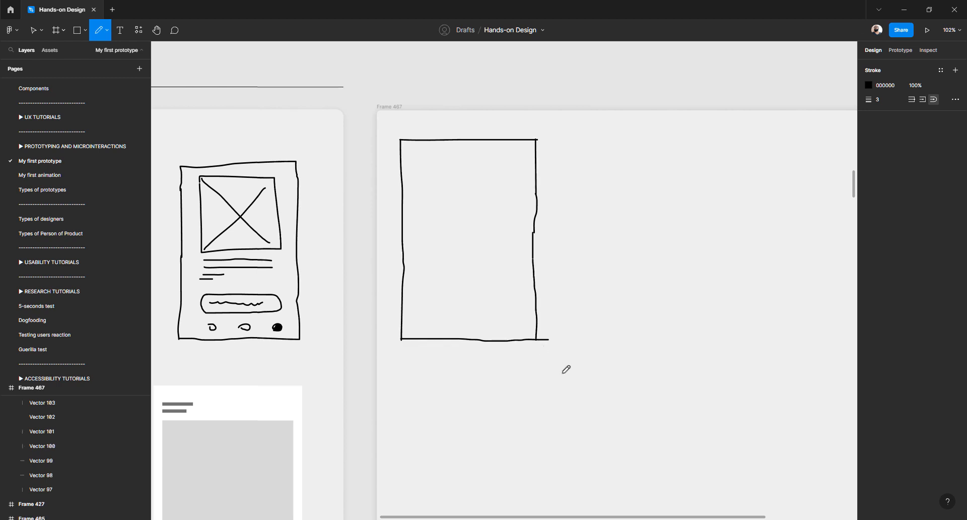
Shorten the outline's bottom stroke to a width of 292 so it ends at the right edge
{"action": "key", "text": "v"}
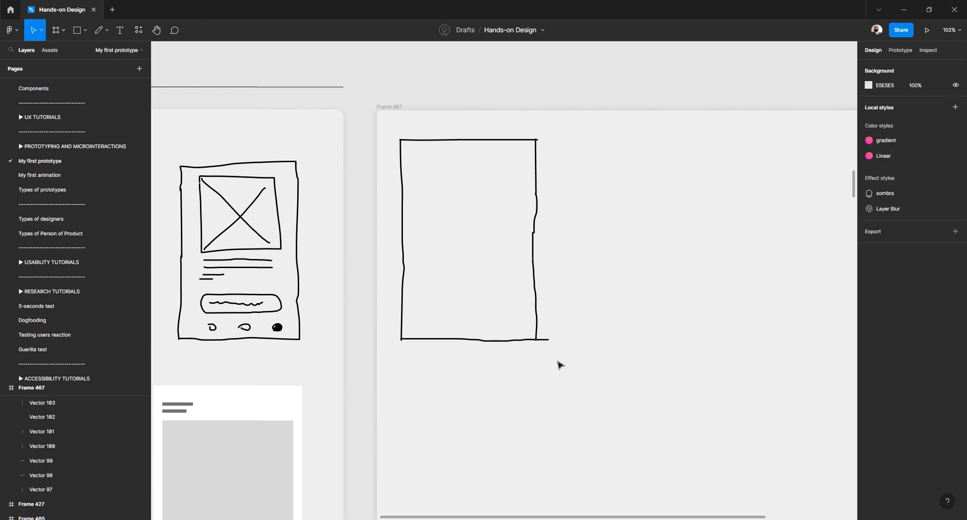
{"action": "left_click", "coordinate": [548, 341]}
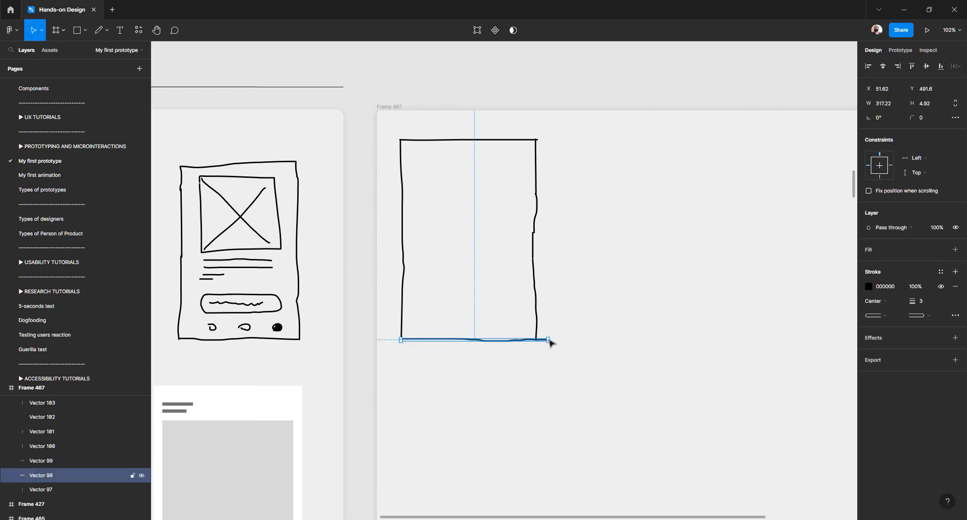
{"action": "left_click_drag", "start_coordinate": [551, 339], "coordinate": [539, 339]}
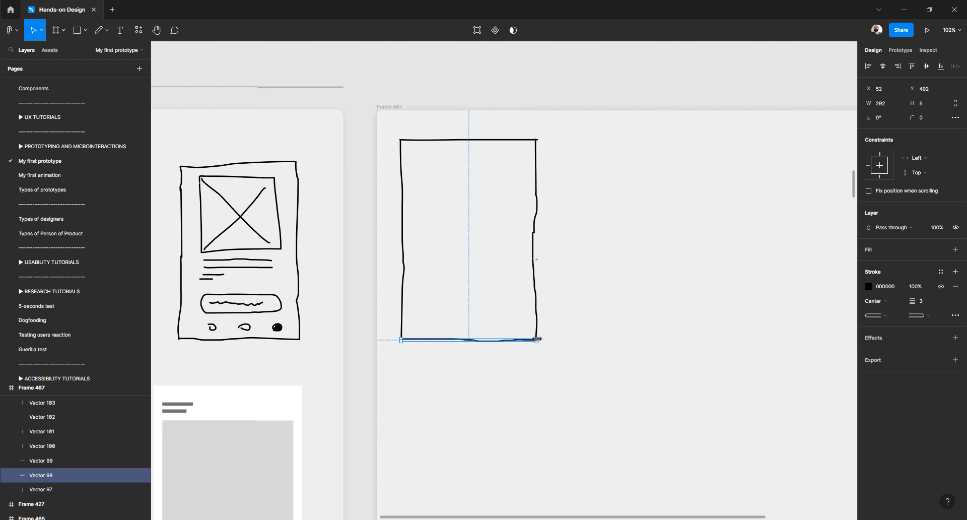
{"action": "left_click", "coordinate": [562, 303]}
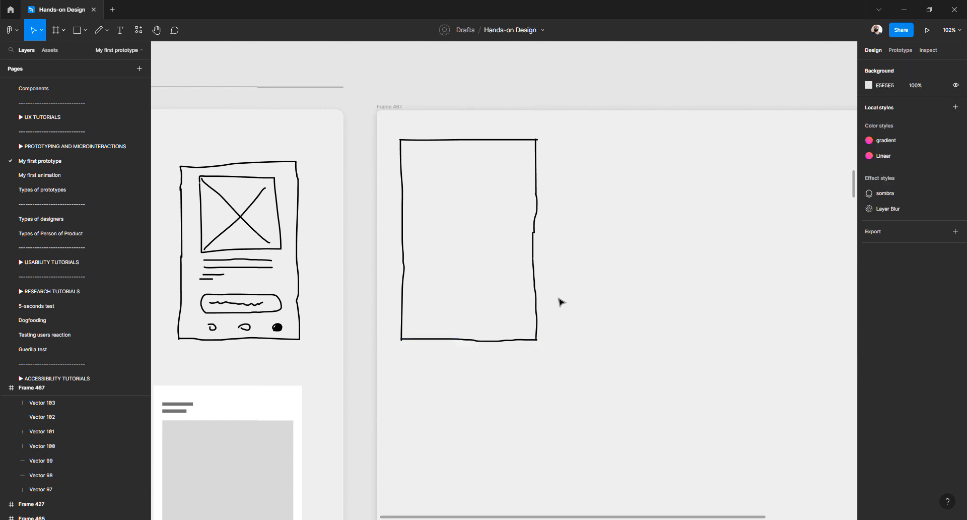
Narrow the lowest stroke of the outline's right edge to a width of about 6
{"action": "left_click", "coordinate": [537, 210]}
{"action": "key", "text": "Escape"}
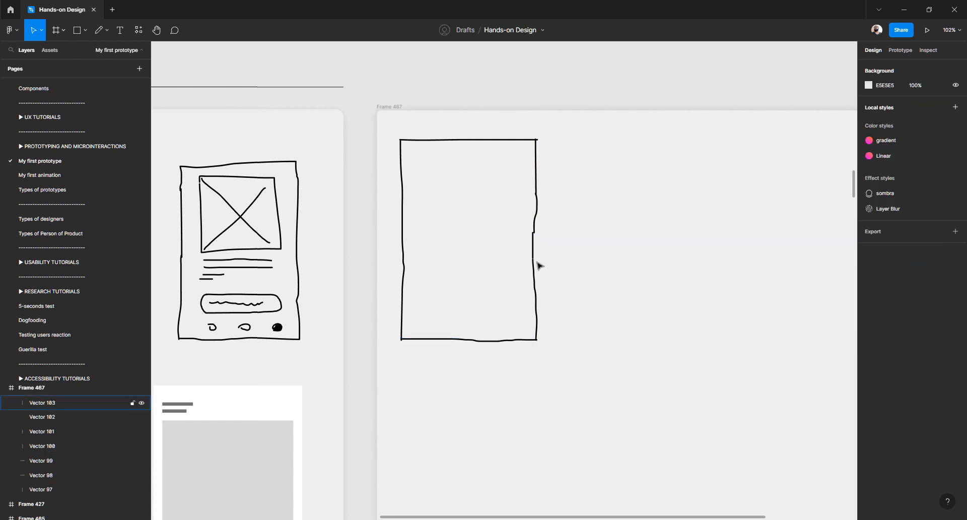
{"action": "left_click", "coordinate": [540, 301]}
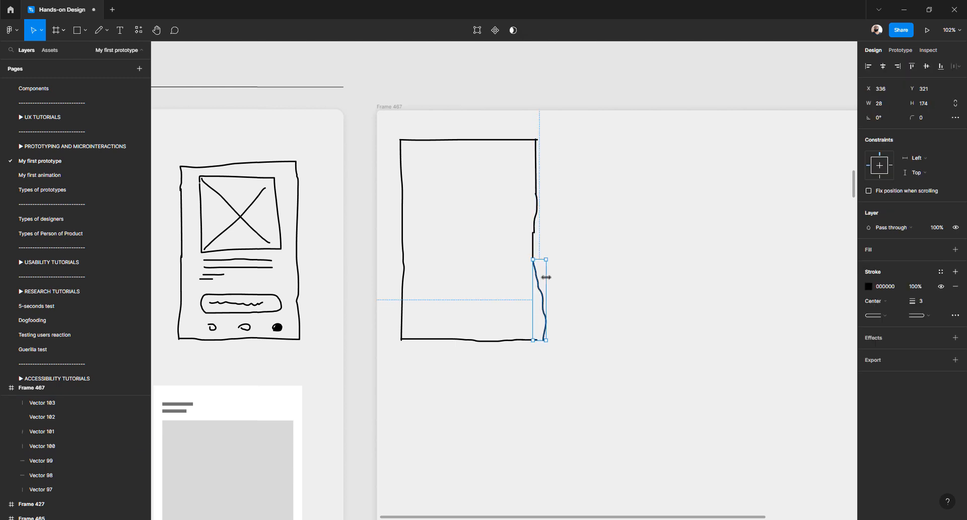
{"action": "left_click_drag", "start_coordinate": [539, 284], "coordinate": [537, 284]}
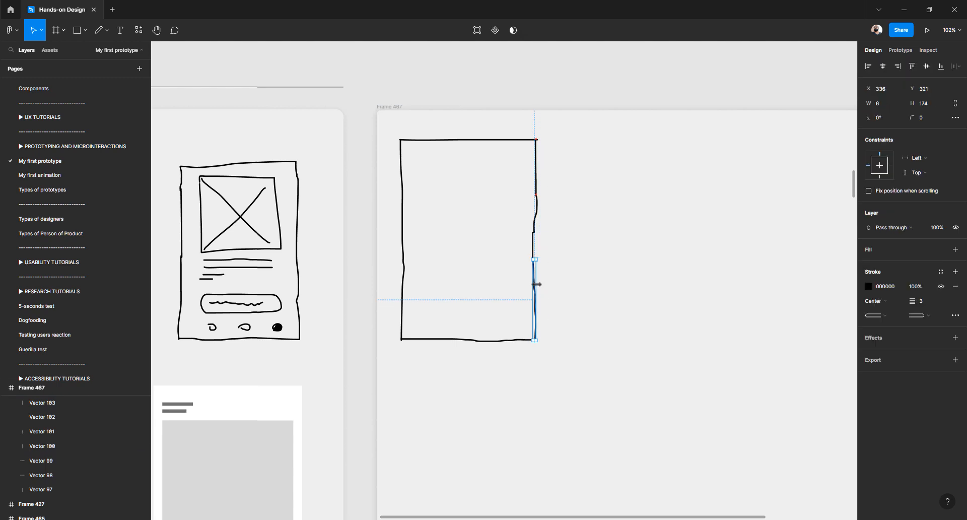
Delete the curved middle stroke of the right edge and stretch the stroke below it upward to about 132 high
{"action": "left_click", "coordinate": [548, 234]}
{"action": "left_click", "coordinate": [536, 217]}
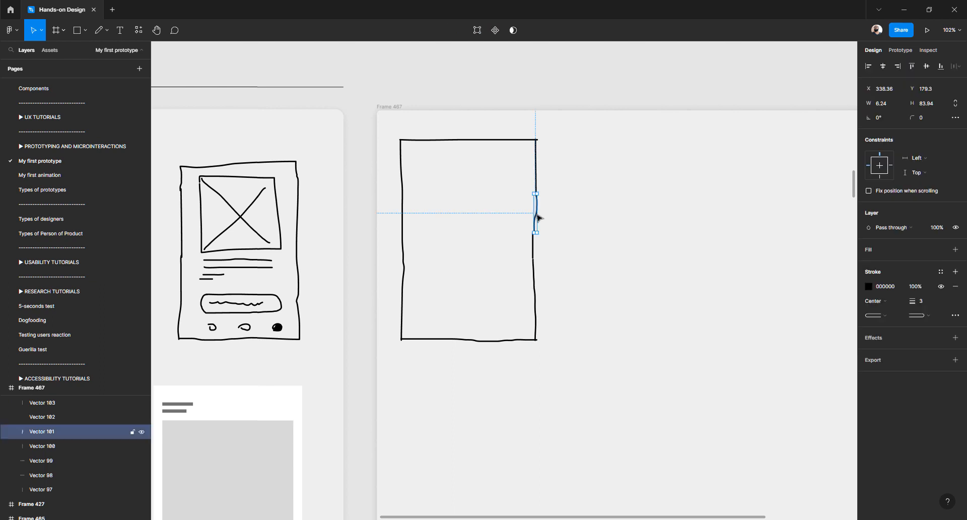
{"action": "key", "text": "Delete"}
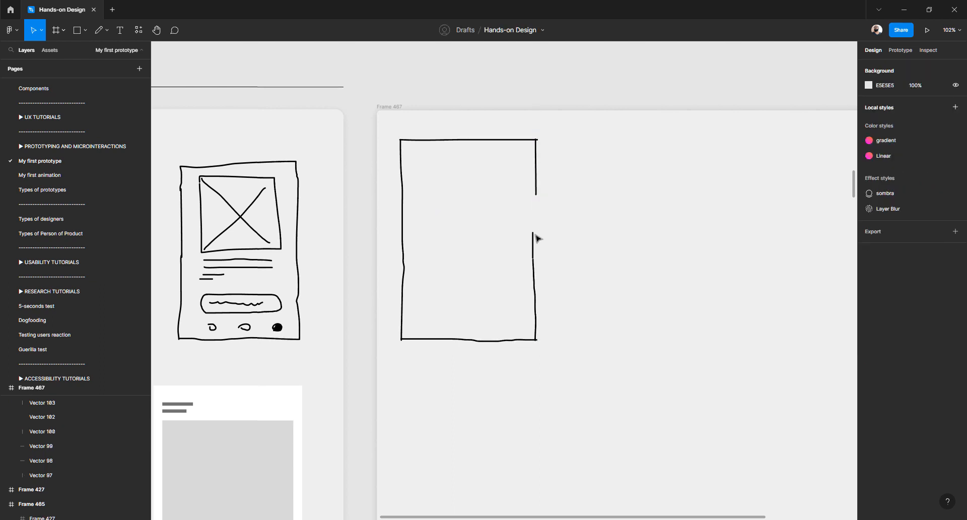
{"action": "left_click", "coordinate": [532, 232]}
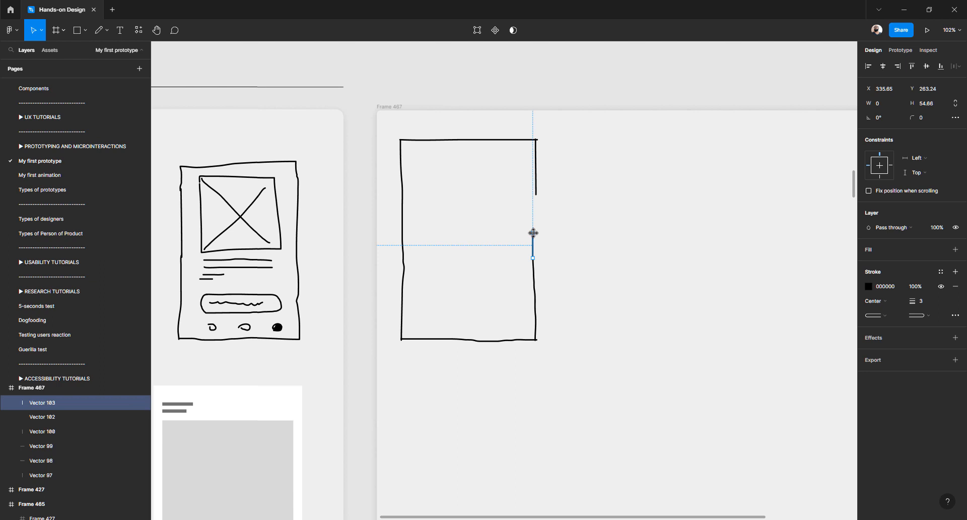
{"action": "left_click_drag", "start_coordinate": [533, 232], "coordinate": [533, 197]}
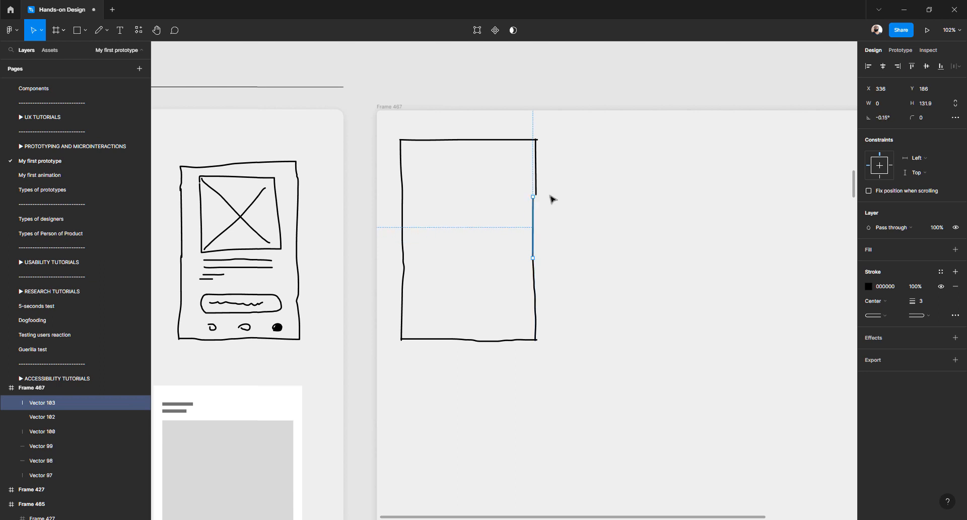
Shift the two lower strokes of the right edge sideways to line up with the upper stroke
{"action": "left_click", "coordinate": [548, 209]}
{"action": "left_click", "coordinate": [534, 281]}
{"action": "left_click", "coordinate": [537, 261], "text": "shift"}
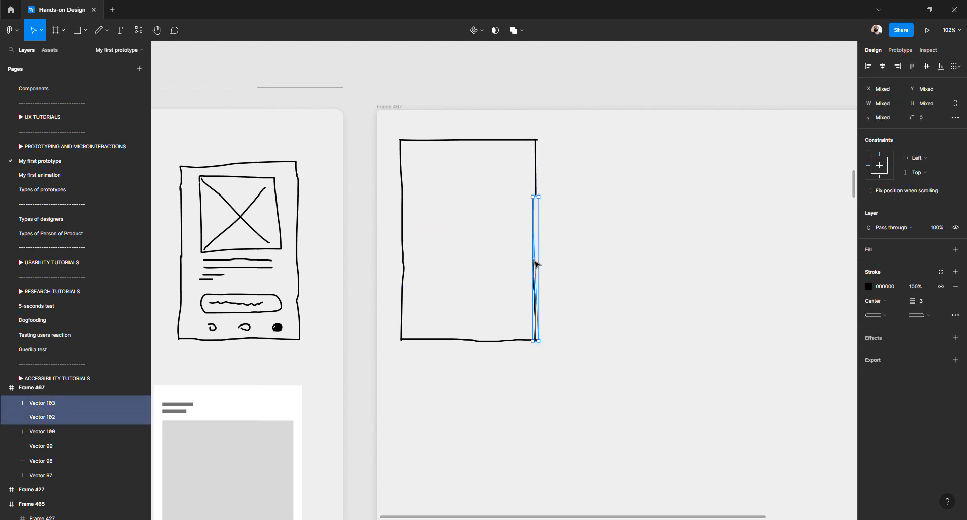
{"action": "left_click", "coordinate": [612, 295]}
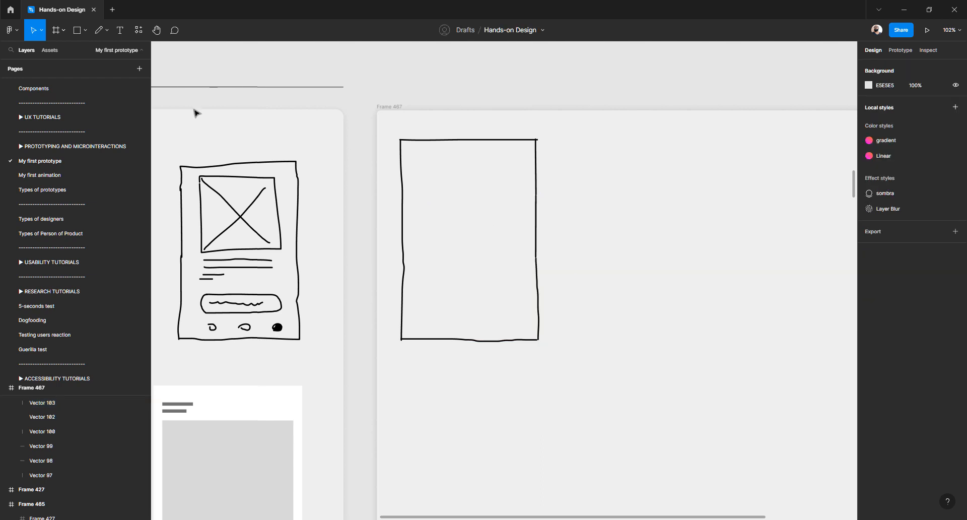
Draw a vertical pencil stroke about 182 high inside the outline's left edge and place a copy near the right edge
{"action": "left_click", "coordinate": [98, 30]}
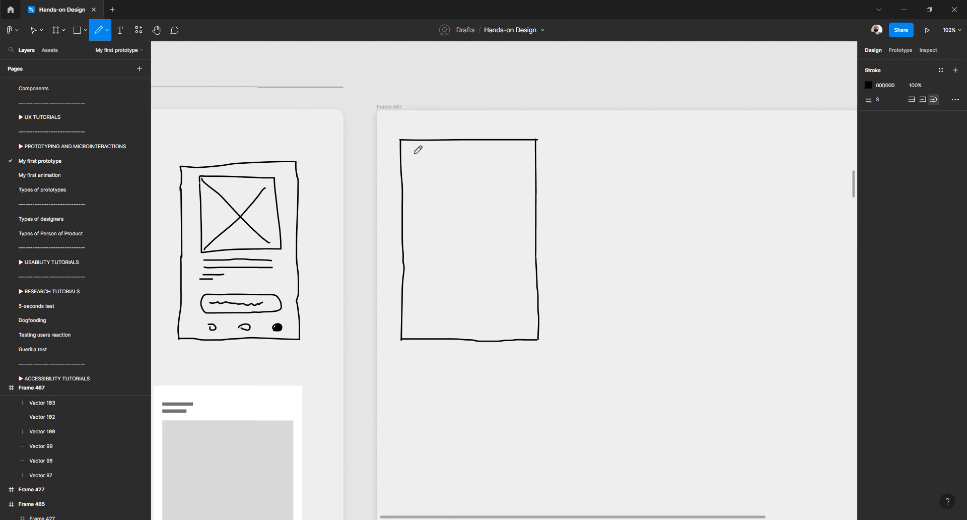
{"action": "left_click_drag", "start_coordinate": [414, 153], "coordinate": [414, 230]}
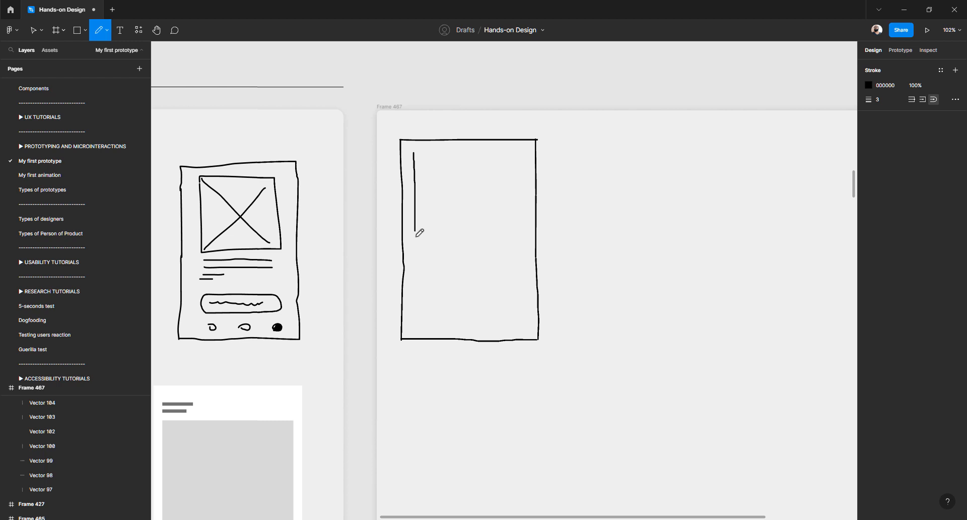
{"action": "key", "text": "Escape"}
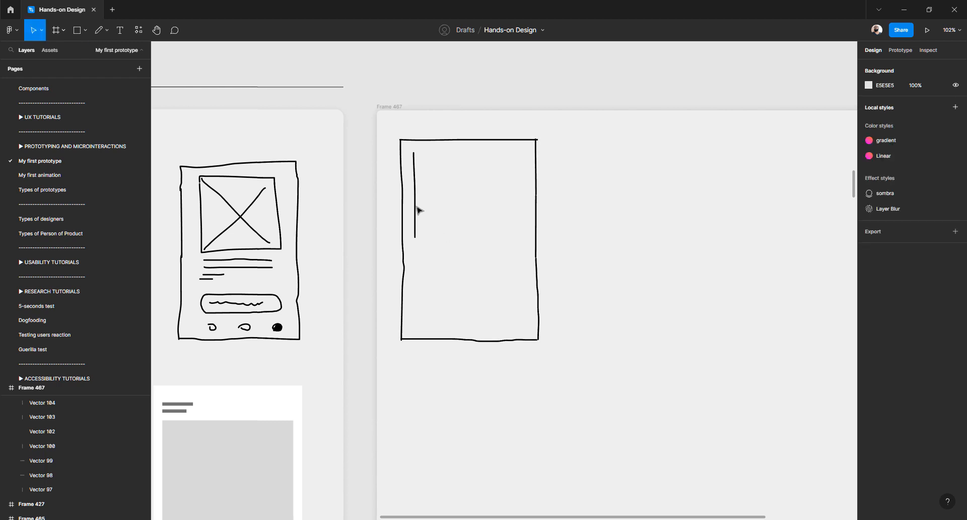
{"action": "left_click", "coordinate": [416, 207]}
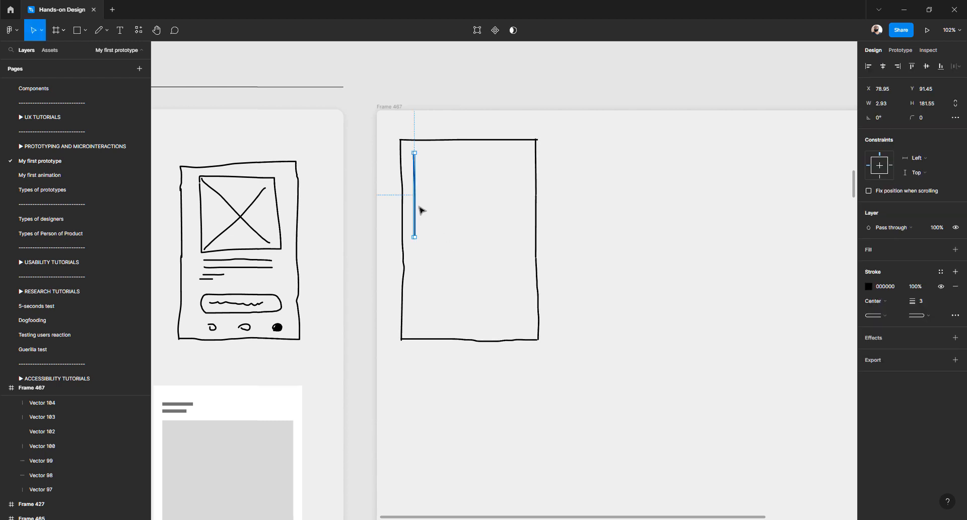
{"action": "left_click_drag", "start_coordinate": [417, 210], "coordinate": [522, 205]}
{"action": "left_click", "coordinate": [526, 184]}
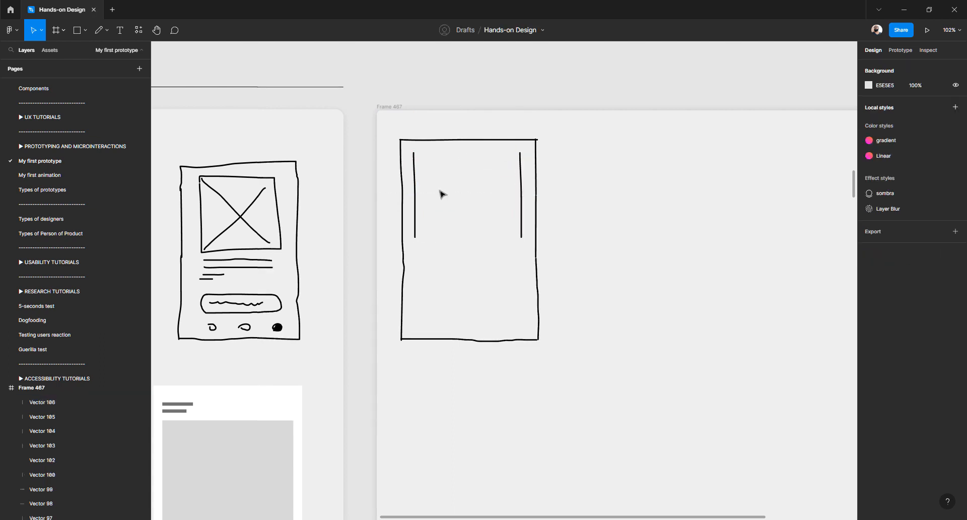
Close the image placeholder box with horizontal pencil strokes joining the tops and bottoms of the two vertical strokes
{"action": "left_click", "coordinate": [110, 33]}
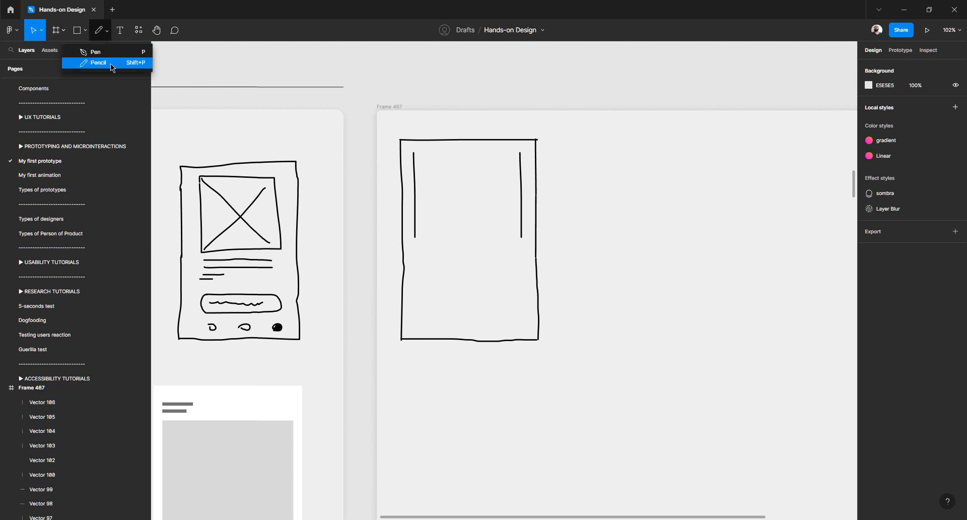
{"action": "left_click", "coordinate": [108, 52]}
{"action": "left_click", "coordinate": [107, 34]}
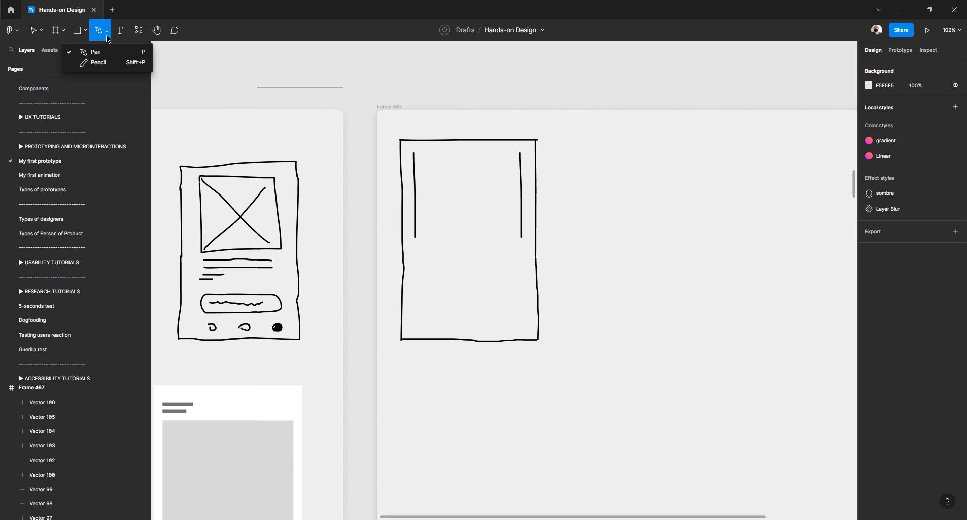
{"action": "left_click", "coordinate": [105, 64]}
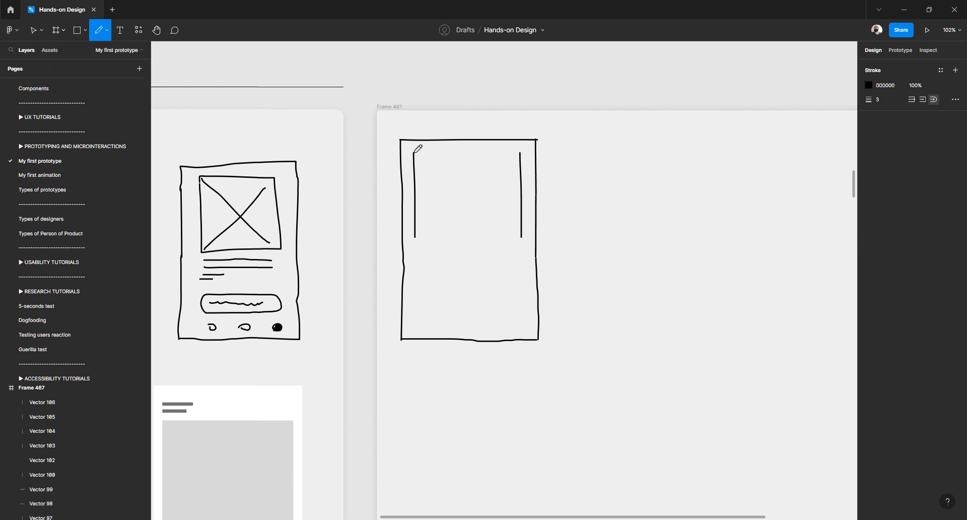
{"action": "left_click_drag", "start_coordinate": [415, 153], "coordinate": [520, 153]}
{"action": "left_click_drag", "start_coordinate": [415, 236], "coordinate": [522, 235]}
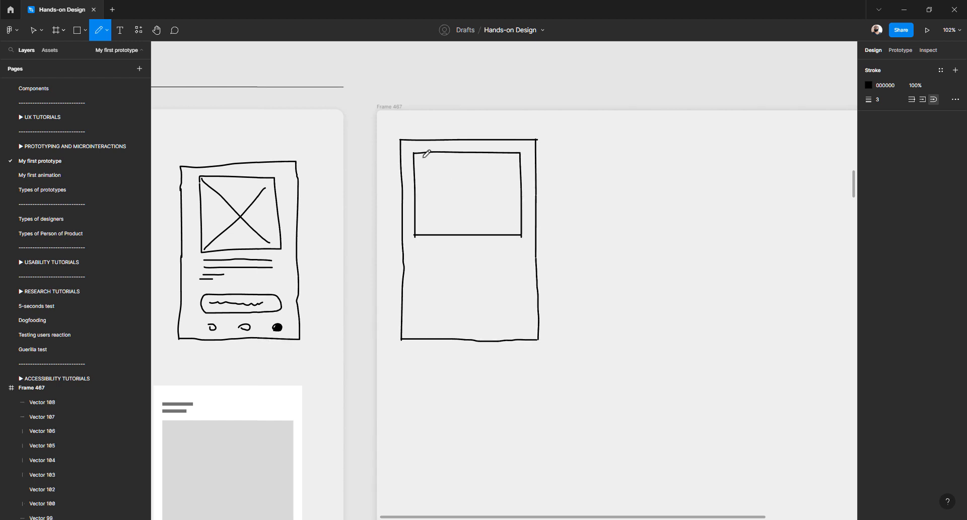
Cross the image placeholder with two diagonal pencil strokes and draw a horizontal text line just beneath it
{"action": "left_click_drag", "start_coordinate": [414, 153], "coordinate": [521, 233]}
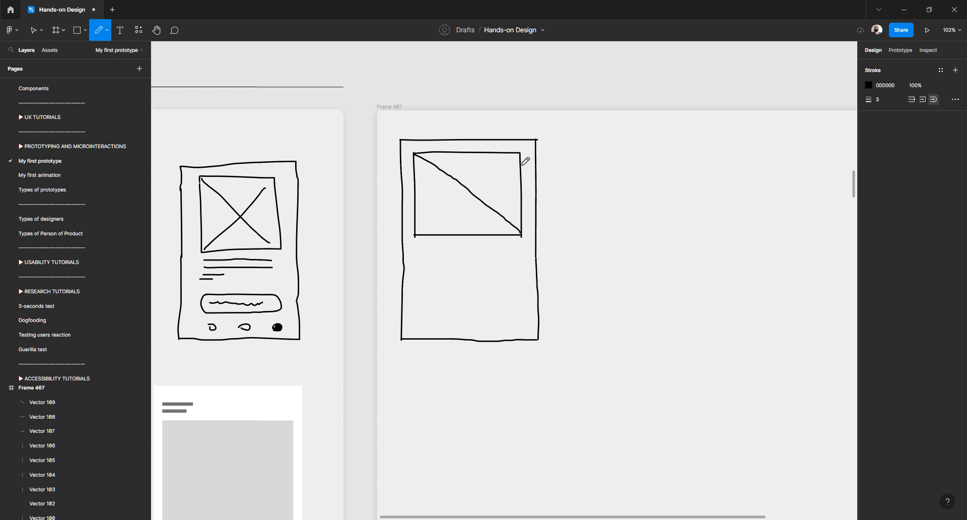
{"action": "left_click_drag", "start_coordinate": [521, 153], "coordinate": [505, 169]}
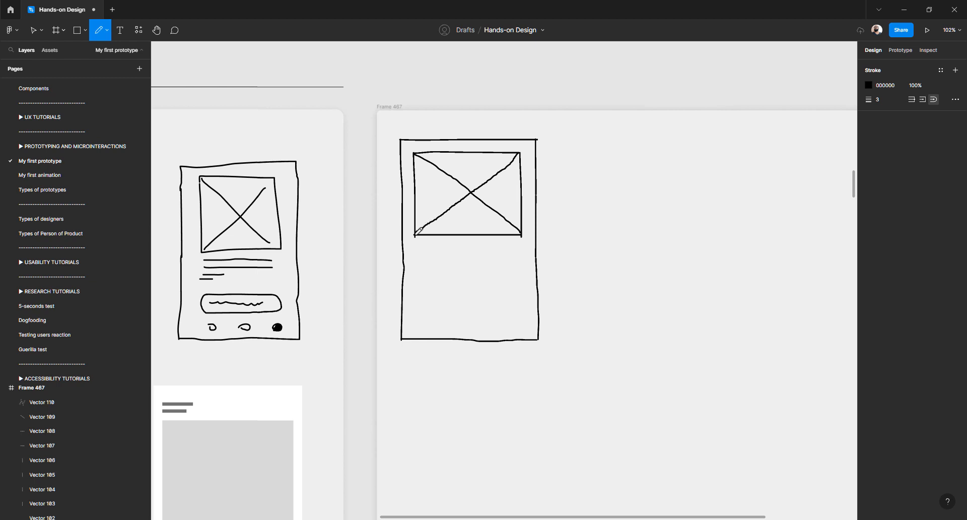
{"action": "mouse_move", "coordinate": [417, 232]}
{"action": "left_mouse_down"}
{"action": "mouse_move", "coordinate": [430, 247]}
{"action": "mouse_move", "coordinate": [521, 247]}
{"action": "left_mouse_up"}
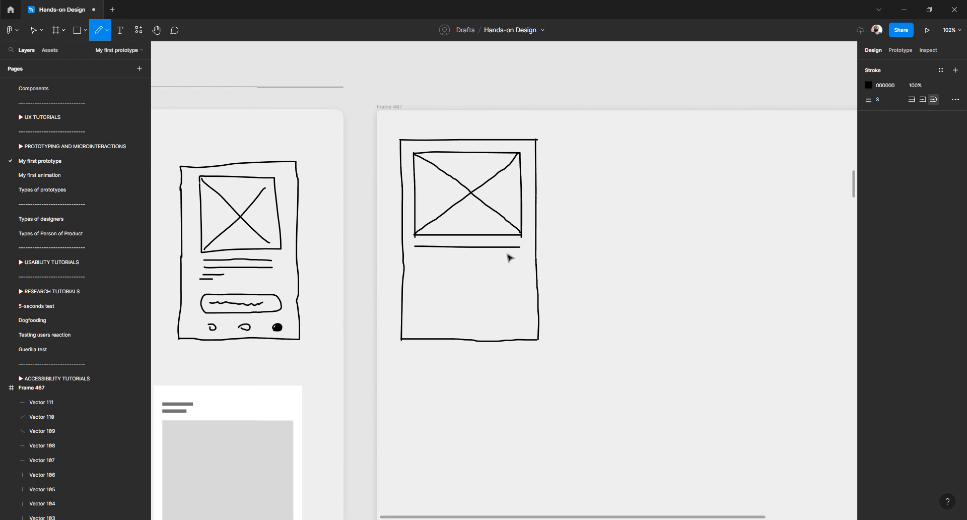
Draw three more horizontal pencil text lines below the first one, making the last one much shorter
{"action": "key", "text": "Escape"}
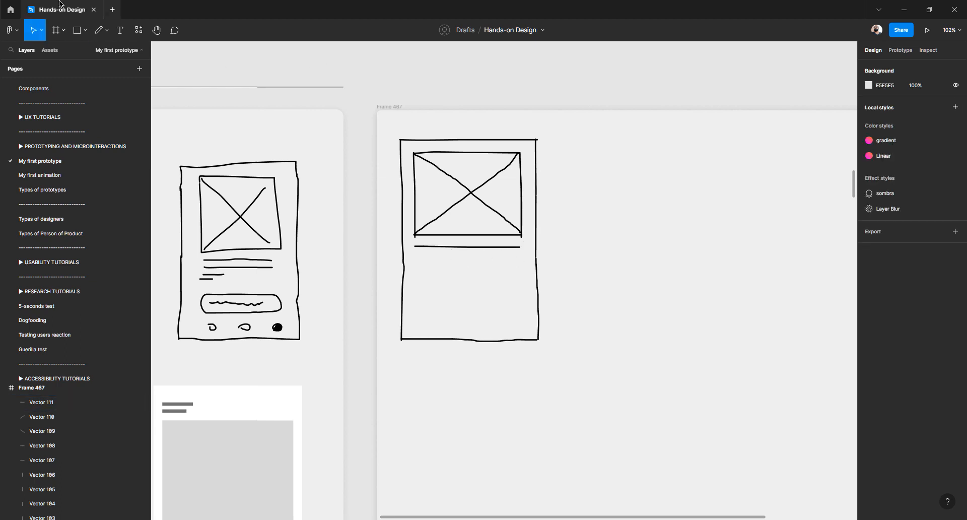
{"action": "left_click", "coordinate": [99, 30]}
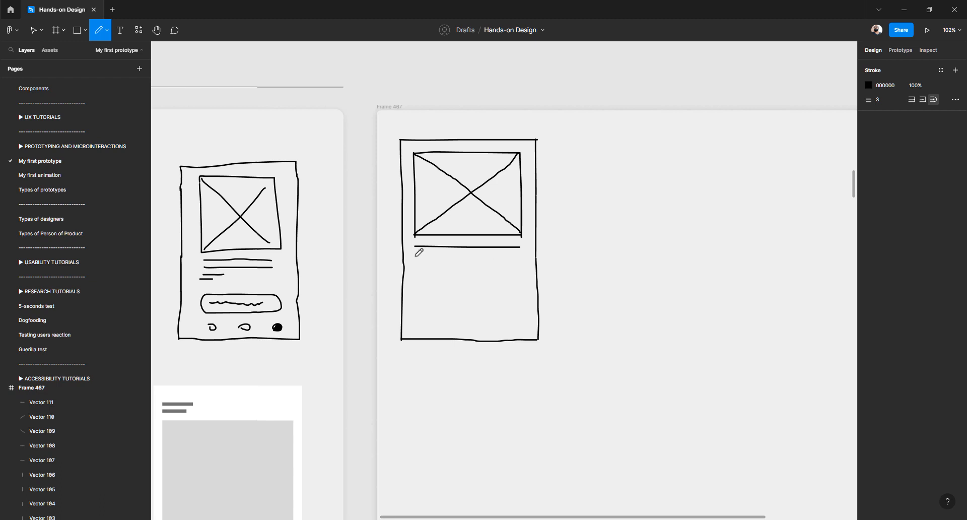
{"action": "left_click_drag", "start_coordinate": [415, 256], "coordinate": [497, 257]}
{"action": "left_click_drag", "start_coordinate": [414, 266], "coordinate": [506, 266]}
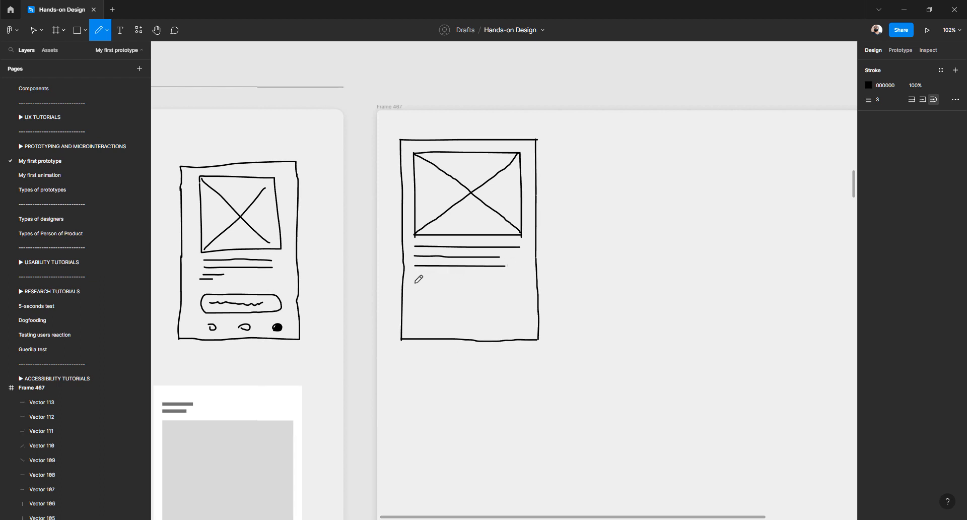
{"action": "left_click_drag", "start_coordinate": [415, 275], "coordinate": [438, 274]}
Draw a right-pointing arrowhead about 27 wide and 40 high from two pencil strokes below the text lines, near the outline's right edge
{"action": "scroll", "coordinate": [471, 263], "scroll_direction": "left", "scroll_amount": 10}
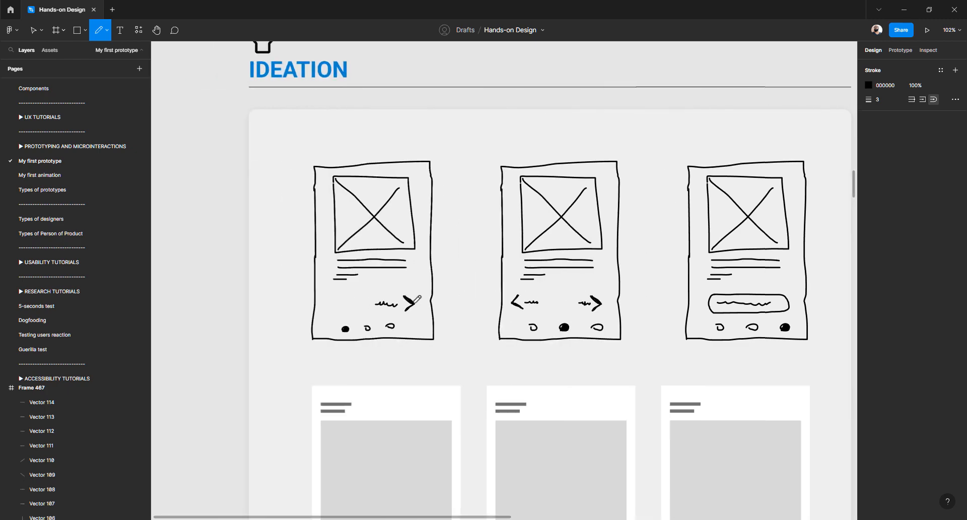
{"action": "scroll", "coordinate": [417, 300], "scroll_direction": "right", "scroll_amount": 9}
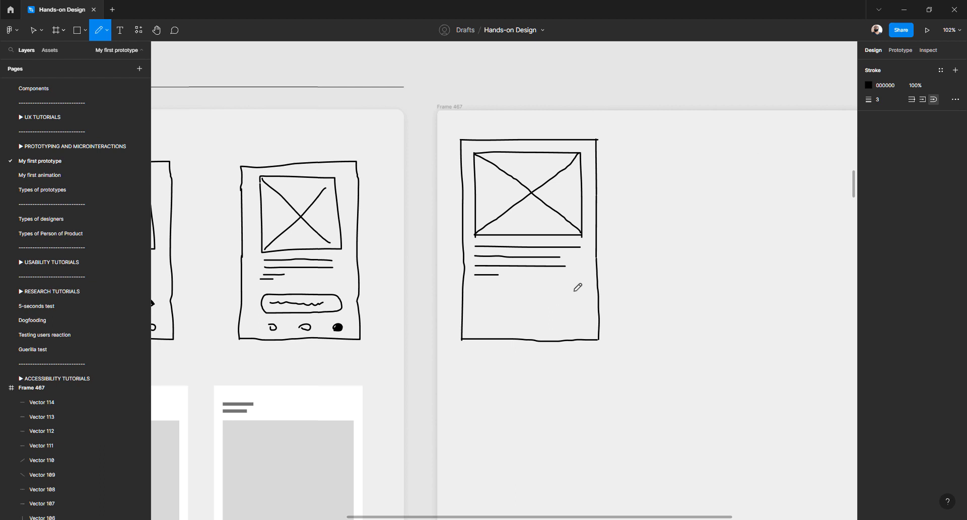
{"action": "mouse_move", "coordinate": [573, 285]}
{"action": "left_mouse_down"}
{"action": "mouse_move", "coordinate": [585, 292]}
{"action": "mouse_move", "coordinate": [578, 300]}
{"action": "left_mouse_up"}
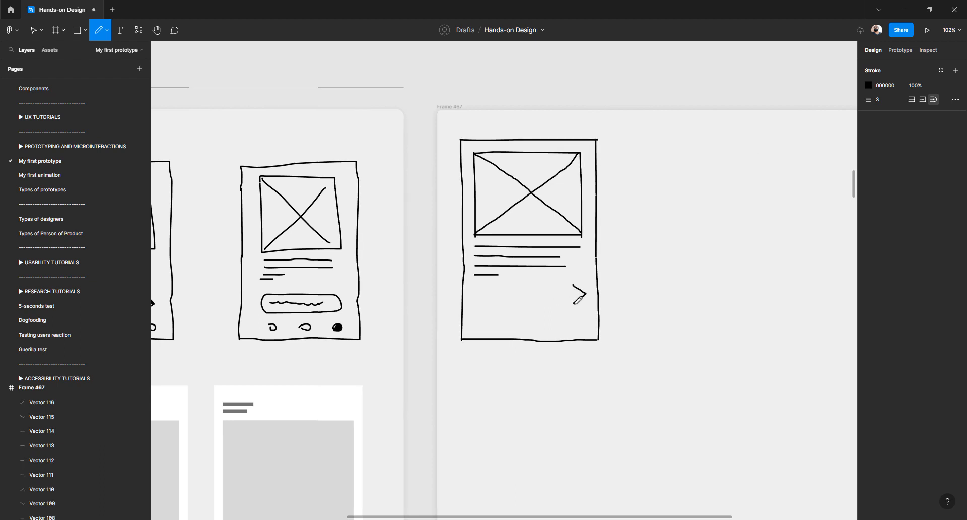
{"action": "scroll", "coordinate": [574, 303], "scroll_direction": "up", "scroll_amount": 5}
{"action": "key", "text": "Escape"}
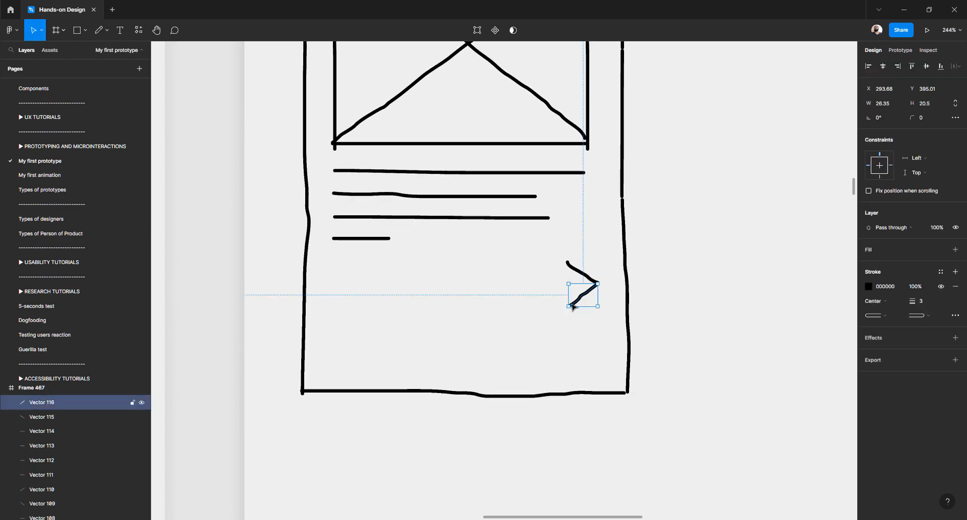
Shrink the two arrowhead strokes together and place two short copies of the last text line in front of them
{"action": "left_click", "coordinate": [593, 262]}
{"action": "left_click", "coordinate": [585, 275]}
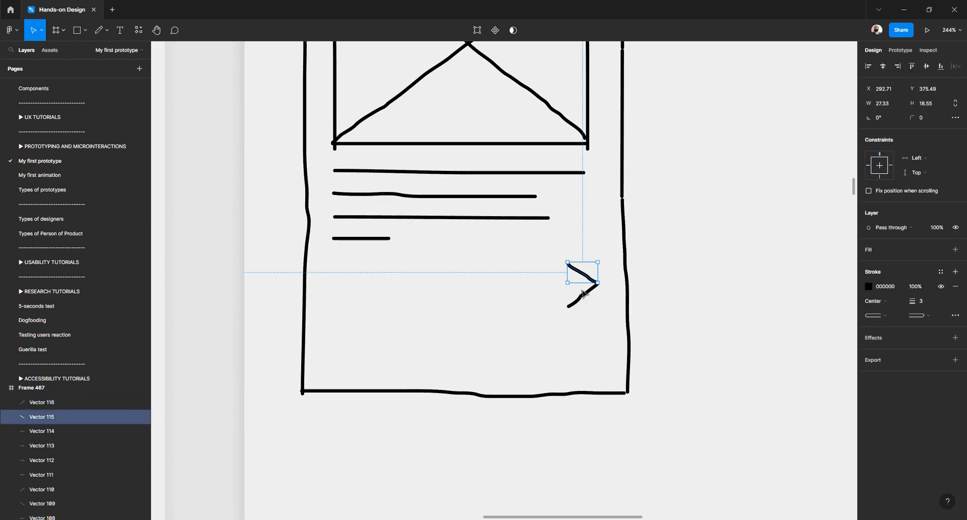
{"action": "left_click", "coordinate": [582, 294], "text": "shift"}
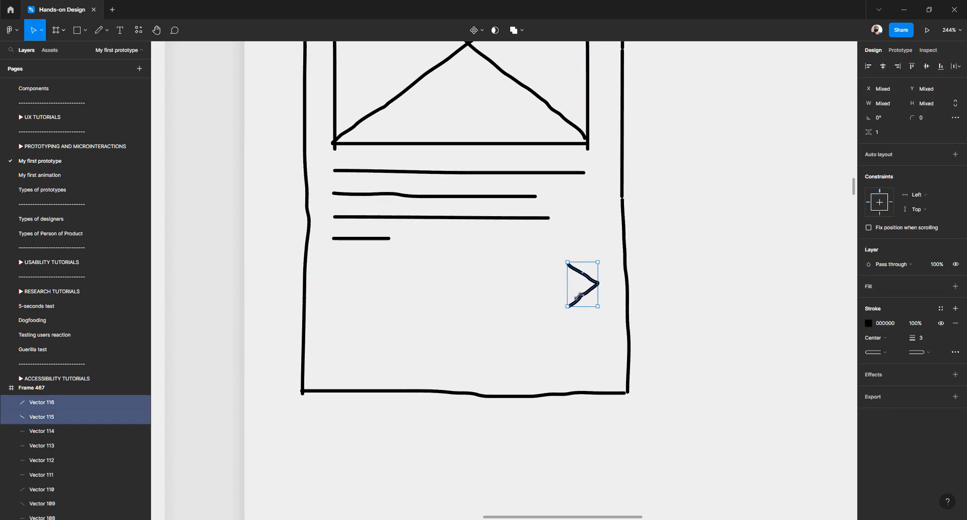
{"action": "left_click_drag", "start_coordinate": [578, 296], "coordinate": [577, 291]}
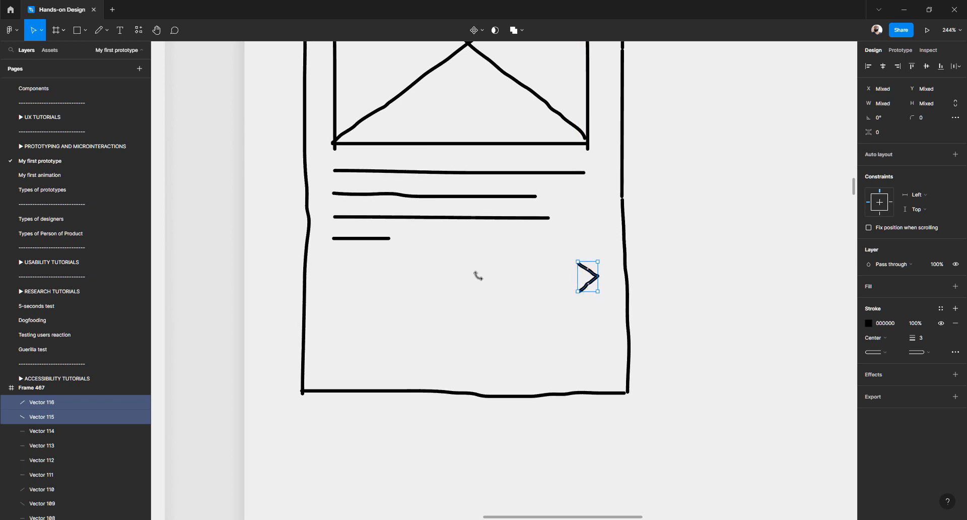
{"action": "left_click", "coordinate": [373, 239]}
{"action": "left_click_drag", "start_coordinate": [367, 242], "coordinate": [547, 285]}
Group the two short lines with both arrowhead strokes and move the group down to Y 393
{"action": "left_click", "coordinate": [547, 273], "text": "shift"}
{"action": "left_click", "coordinate": [588, 272], "text": "shift"}
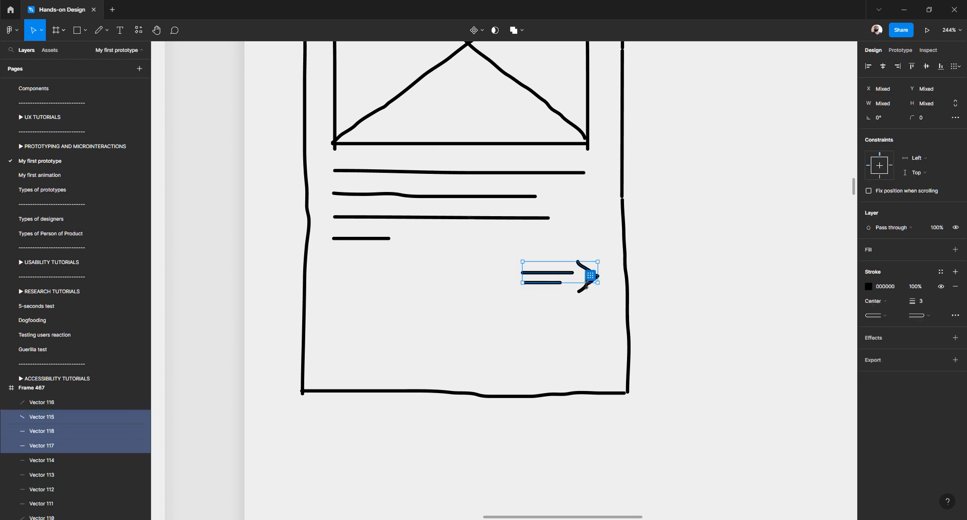
{"action": "left_click", "coordinate": [585, 288], "text": "shift"}
{"action": "key", "text": "ctrl+g"}
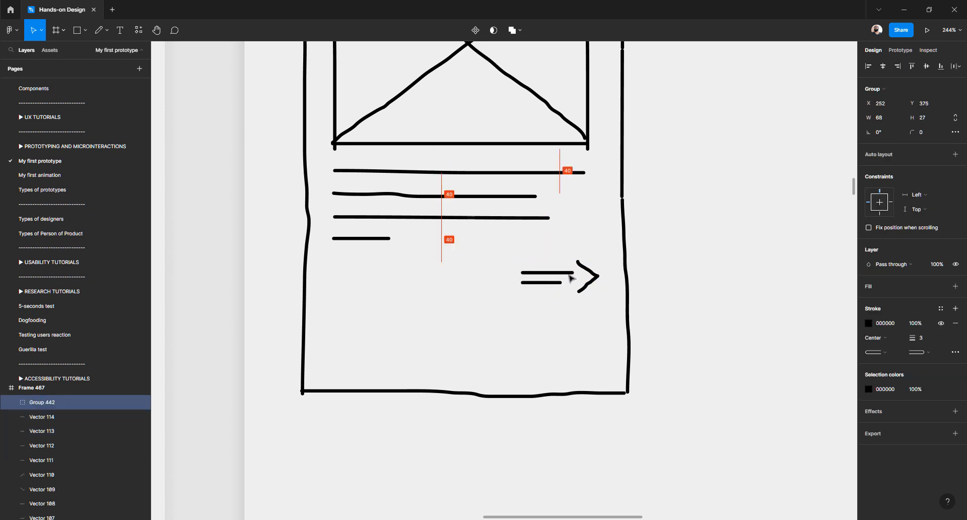
{"action": "left_click_drag", "start_coordinate": [572, 277], "coordinate": [573, 297]}
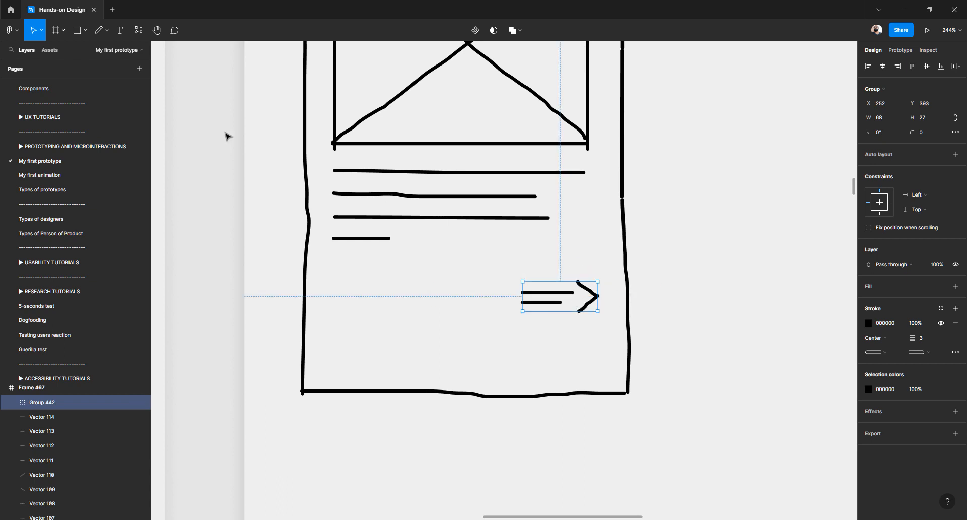
Draw a filled pencil dot about 14 × 11 and a hollow circle about 15 × 14 near the outline's bottom edge
{"action": "left_click", "coordinate": [98, 30]}
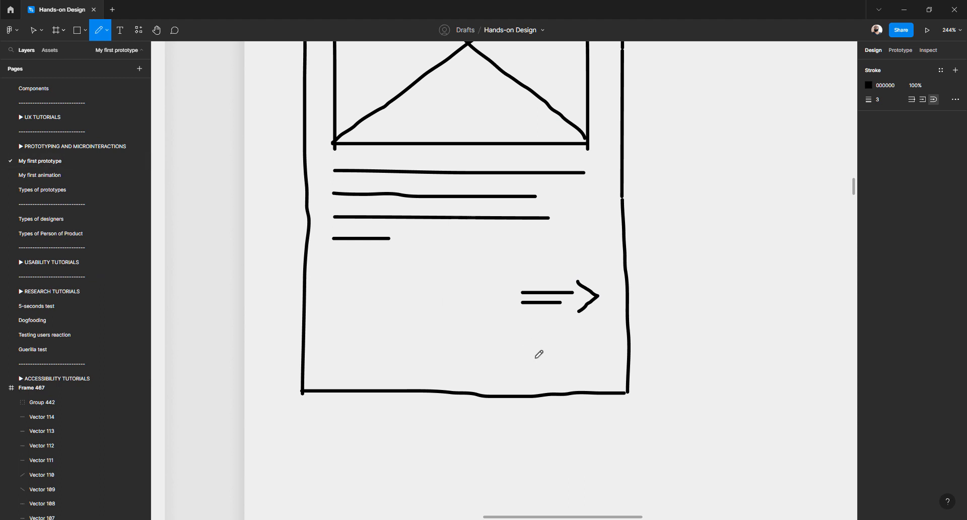
{"action": "mouse_move", "coordinate": [548, 353]}
{"action": "left_mouse_down"}
{"action": "mouse_move", "coordinate": [548, 362]}
{"action": "mouse_move", "coordinate": [545, 354]}
{"action": "left_mouse_up"}
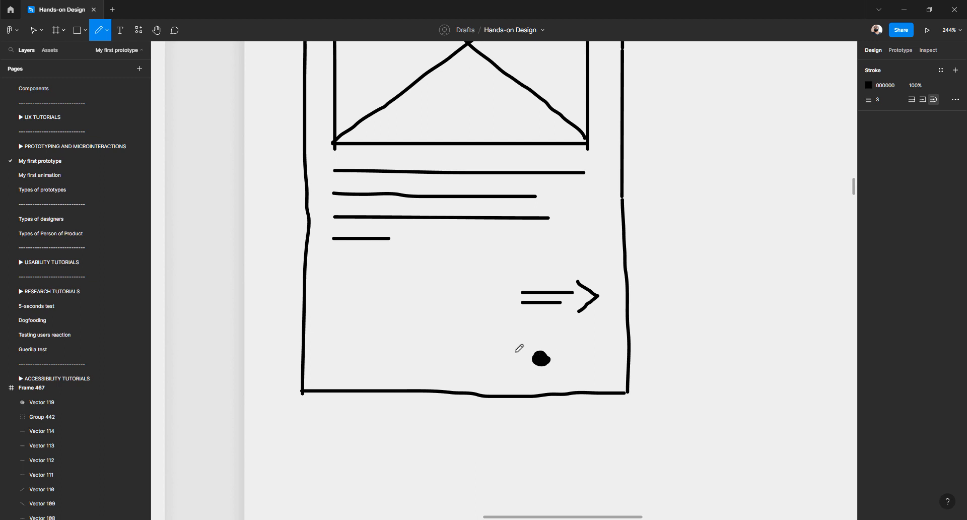
{"action": "mouse_move", "coordinate": [505, 351]}
{"action": "left_mouse_down"}
{"action": "mouse_move", "coordinate": [510, 368]}
{"action": "mouse_move", "coordinate": [517, 362]}
{"action": "left_mouse_up"}
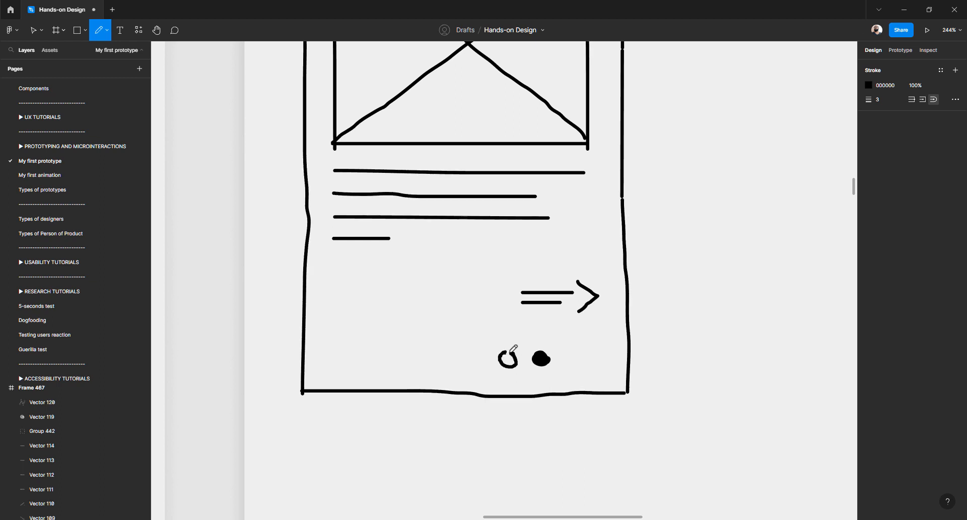
{"action": "key", "text": "v"}
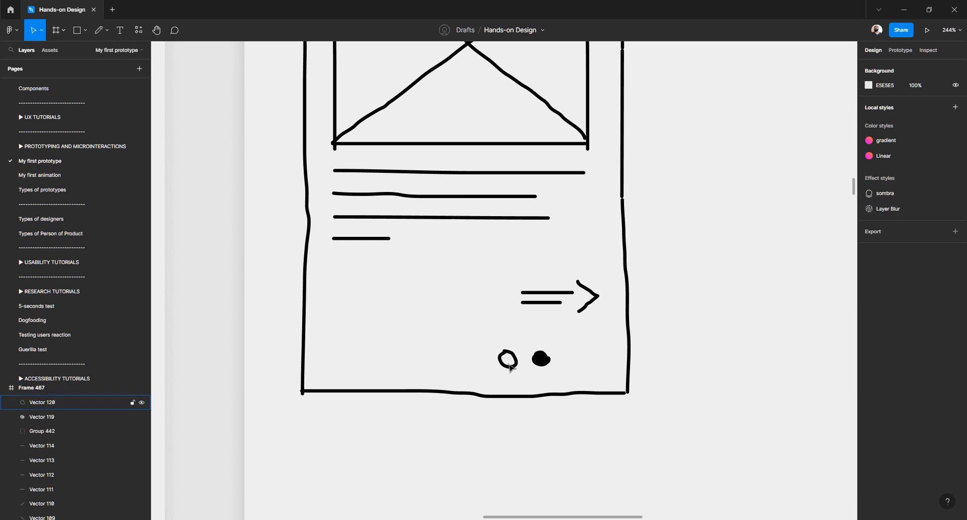
Move the filled dot to X 145 and place a duplicate of the hollow circle between it and the original circle
{"action": "left_click", "coordinate": [508, 367]}
{"action": "left_click", "coordinate": [540, 361]}
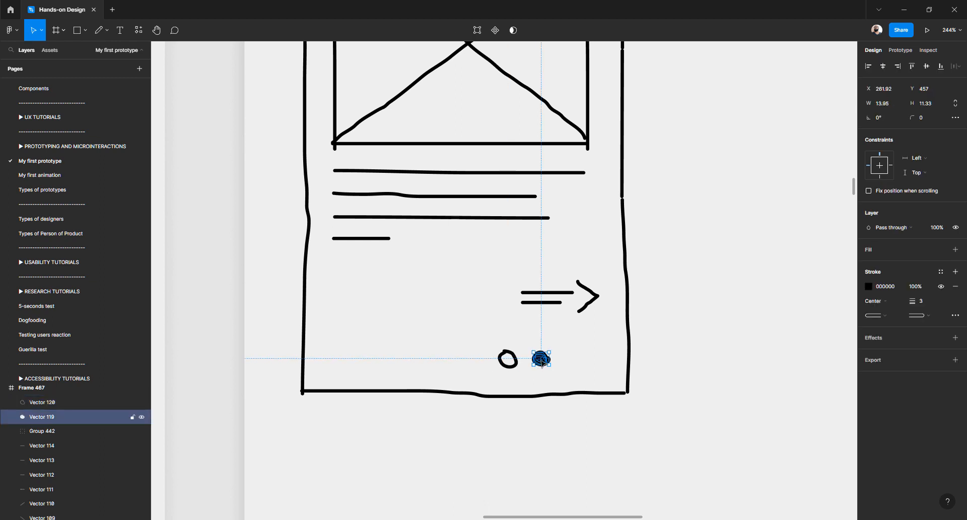
{"action": "left_click_drag", "start_coordinate": [541, 360], "coordinate": [413, 366]}
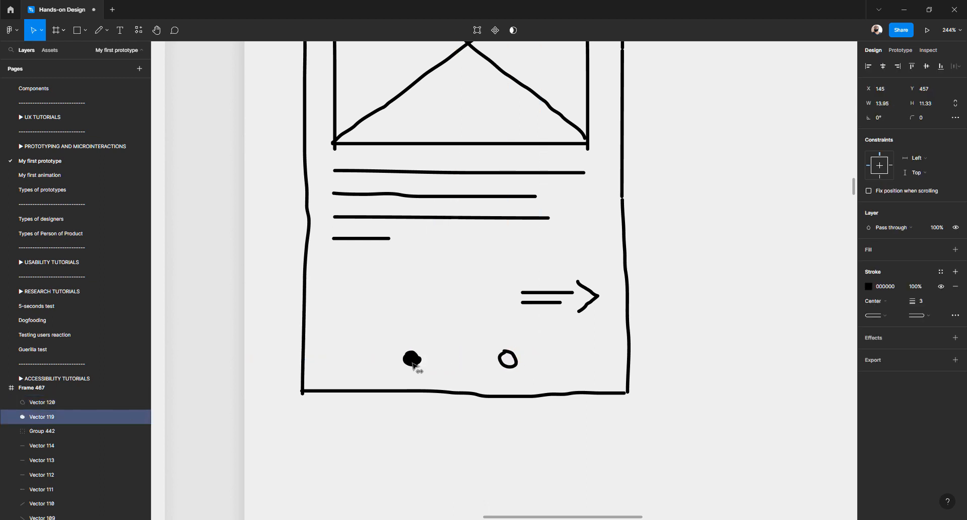
{"action": "left_click", "coordinate": [506, 361]}
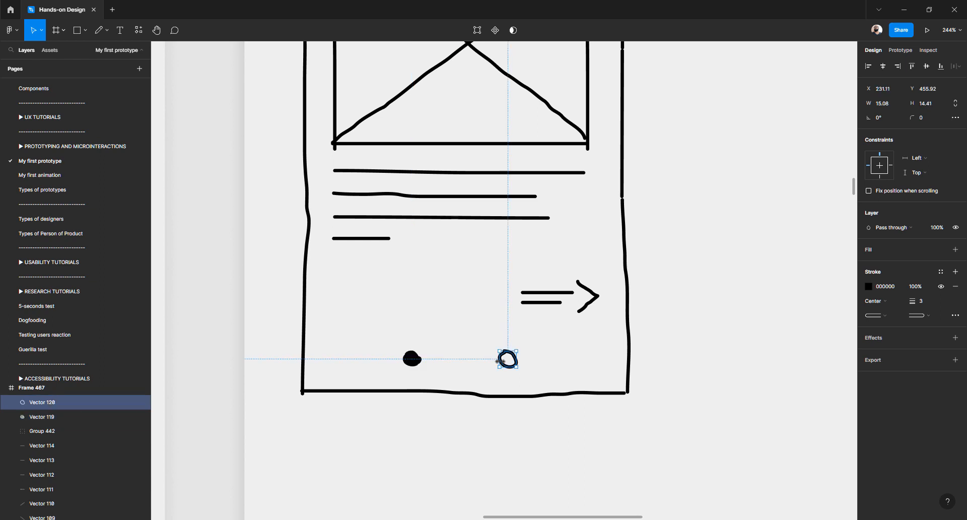
{"action": "left_click_drag", "start_coordinate": [495, 360], "coordinate": [486, 360]}
{"action": "key", "text": "ctrl+z"}
{"action": "key", "text": "ctrl+d"}
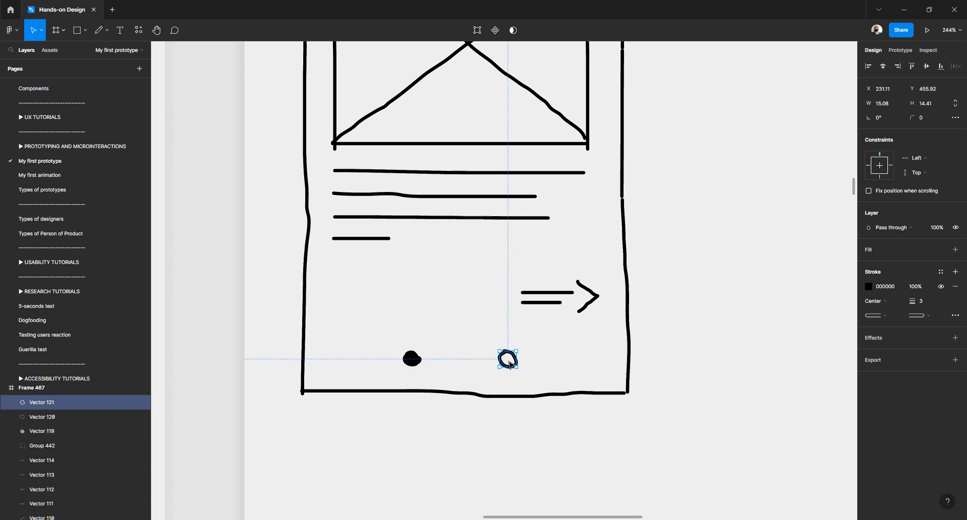
{"action": "left_click_drag", "start_coordinate": [518, 361], "coordinate": [436, 361]}
Space the filled dot and two hollow circles evenly by wrapping them in a horizontal auto layout
{"action": "left_click", "coordinate": [412, 358]}
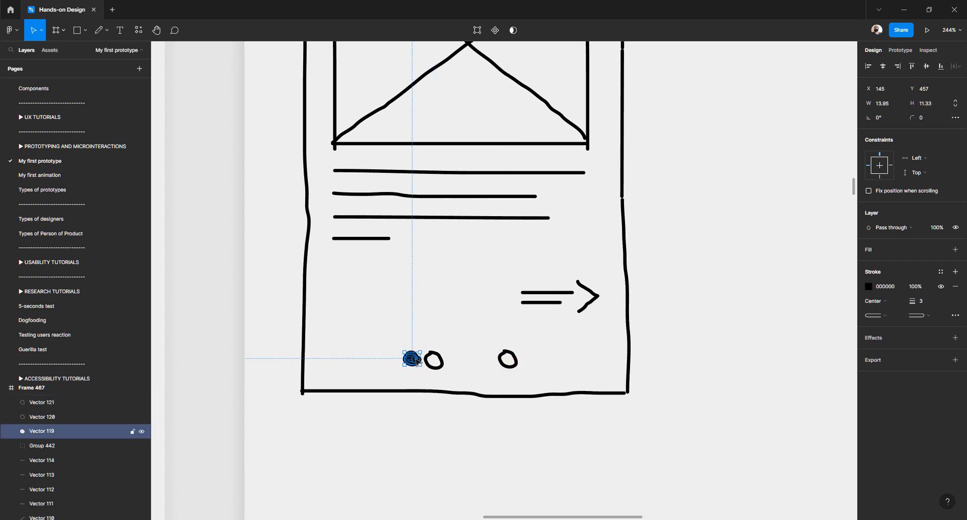
{"action": "left_click", "coordinate": [444, 362], "text": "shift"}
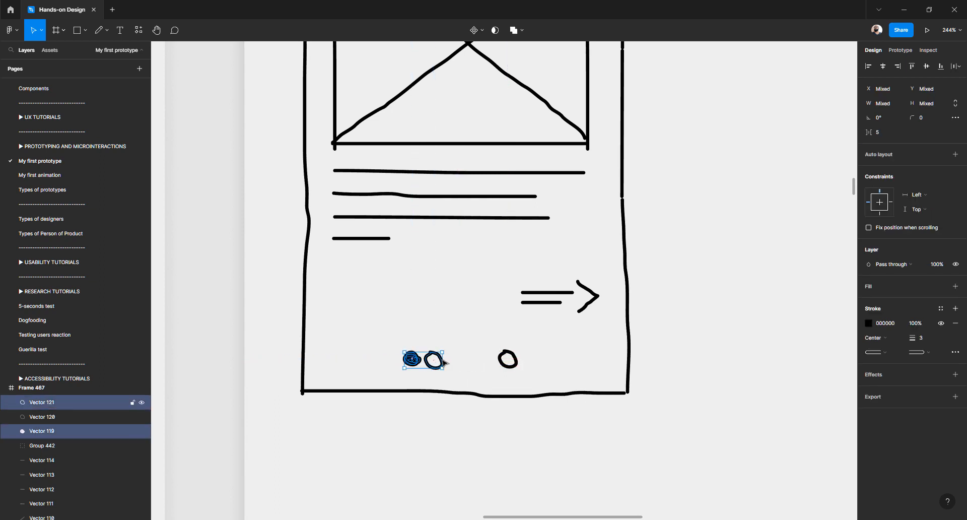
{"action": "left_click", "coordinate": [504, 359], "text": "shift"}
{"action": "key", "text": "shift+a"}
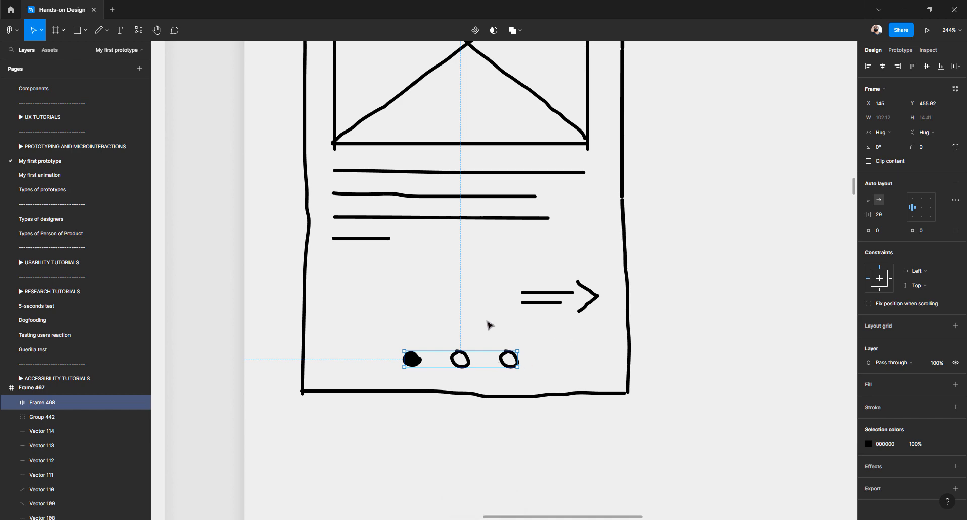
{"action": "scroll", "coordinate": [513, 225], "scroll_direction": "down", "scroll_amount": 5, "text": "ctrl"}
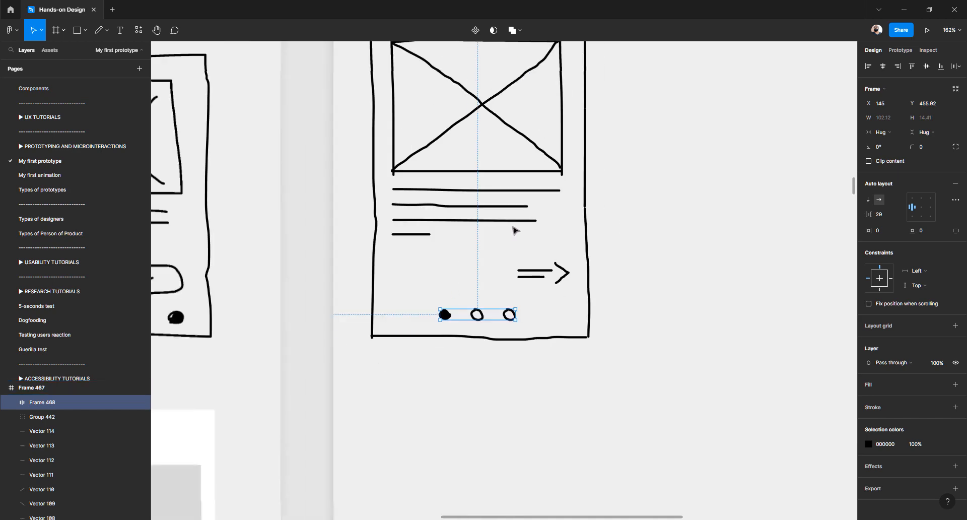
{"action": "left_click", "coordinate": [518, 315]}
Duplicate the complete wireframe sketch and place the copy to its right inside the frame
{"action": "scroll", "coordinate": [518, 314], "scroll_direction": "up", "scroll_amount": 3}
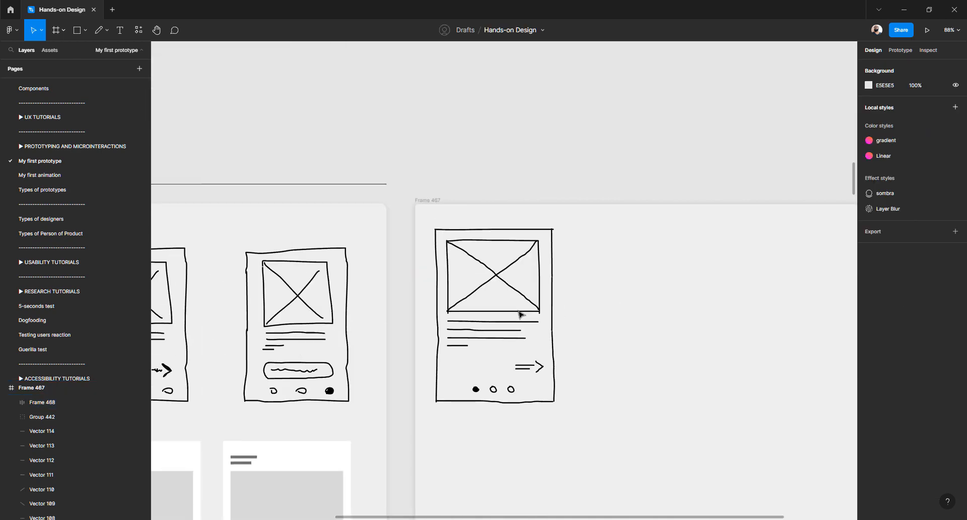
{"action": "scroll", "coordinate": [519, 313], "scroll_direction": "left", "scroll_amount": 5}
{"action": "scroll", "coordinate": [518, 315], "scroll_direction": "left", "scroll_amount": 6}
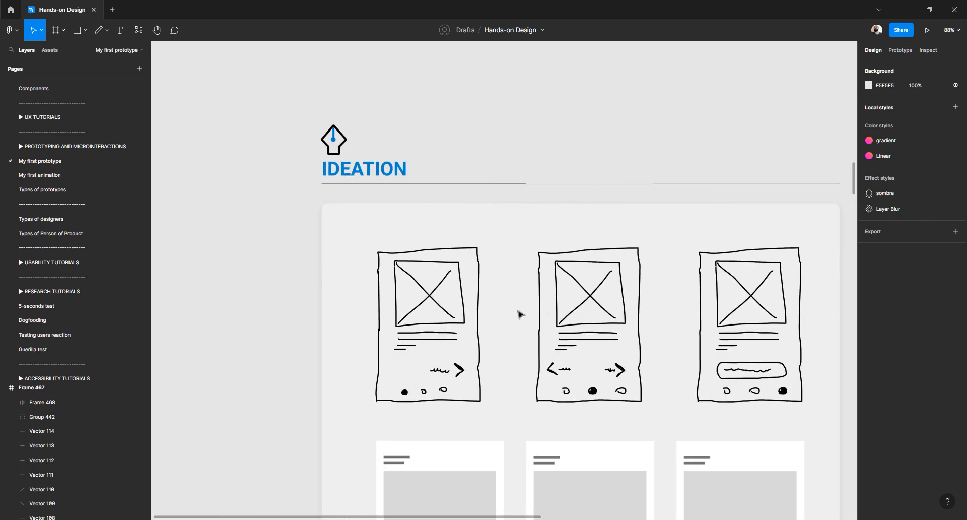
{"action": "scroll", "coordinate": [521, 315], "scroll_direction": "right", "scroll_amount": 8}
{"action": "scroll", "coordinate": [559, 229], "scroll_direction": "right", "scroll_amount": 3}
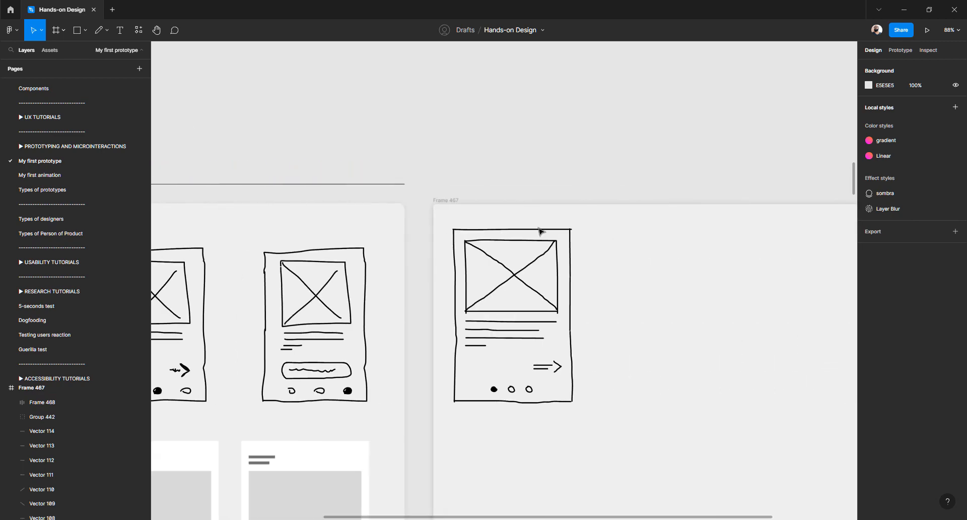
{"action": "scroll", "coordinate": [534, 229], "scroll_direction": "down", "scroll_amount": 2}
{"action": "scroll", "coordinate": [529, 227], "scroll_direction": "right", "scroll_amount": 2}
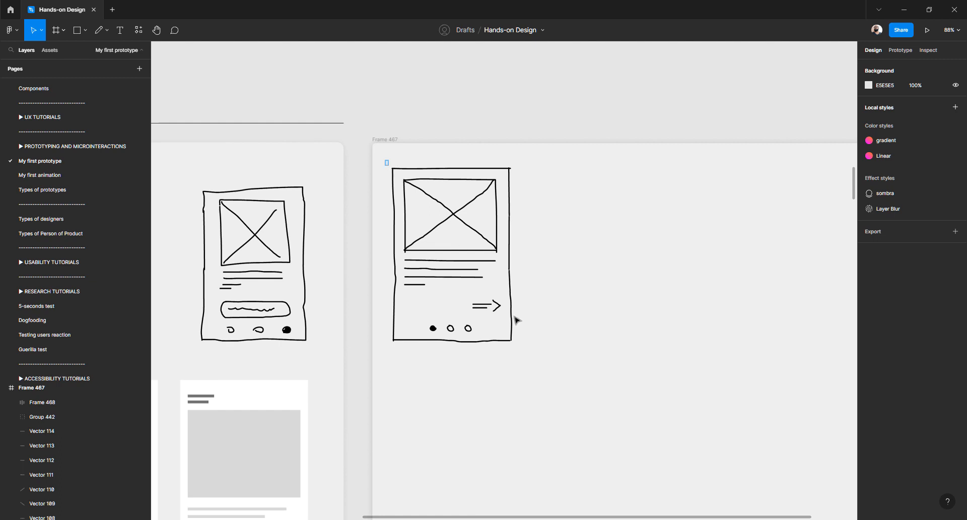
{"action": "left_click_drag", "start_coordinate": [386, 161], "coordinate": [544, 388]}
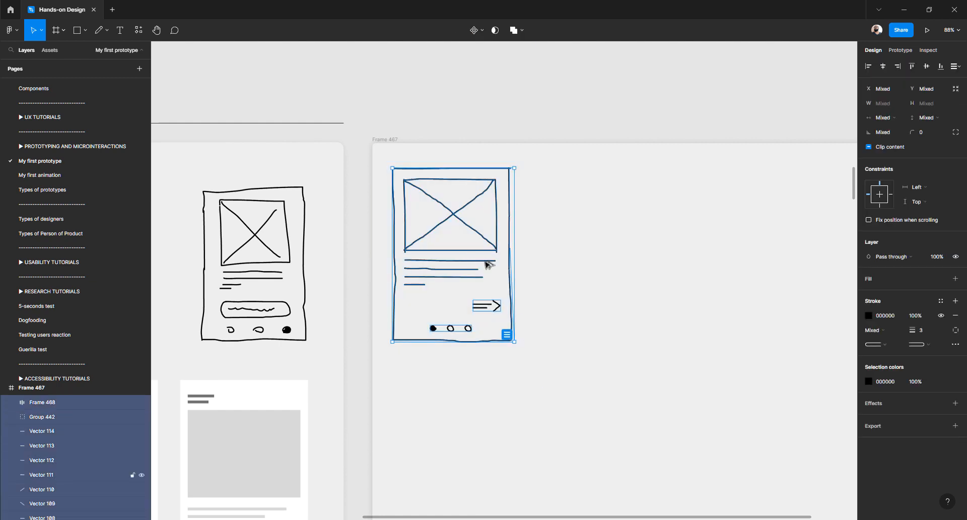
{"action": "key", "text": "ctrl+d"}
{"action": "left_click_drag", "start_coordinate": [647, 264], "coordinate": [663, 266]}
Copy the second sketch's arrow group to X 594 on its left and flip the copy horizontally
{"action": "scroll", "coordinate": [672, 310], "scroll_direction": "up", "scroll_amount": 5}
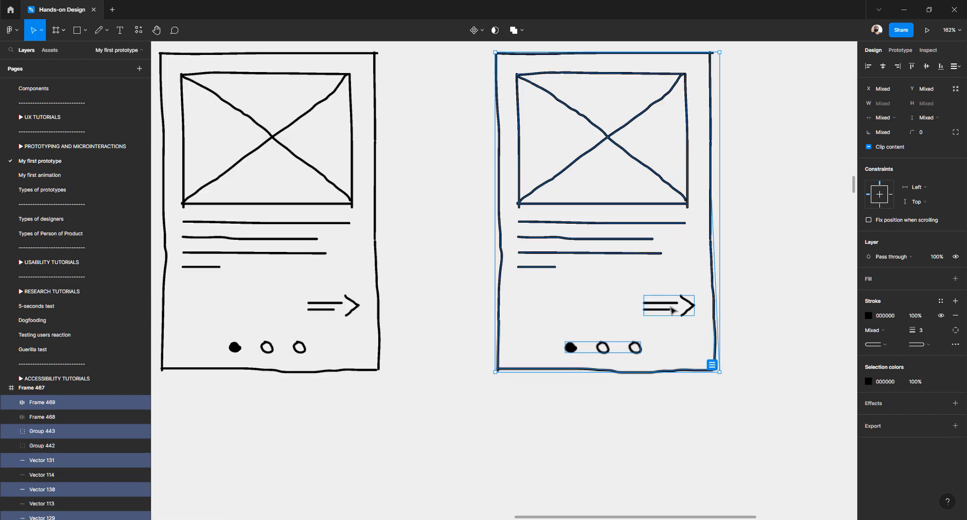
{"action": "left_click", "coordinate": [678, 304]}
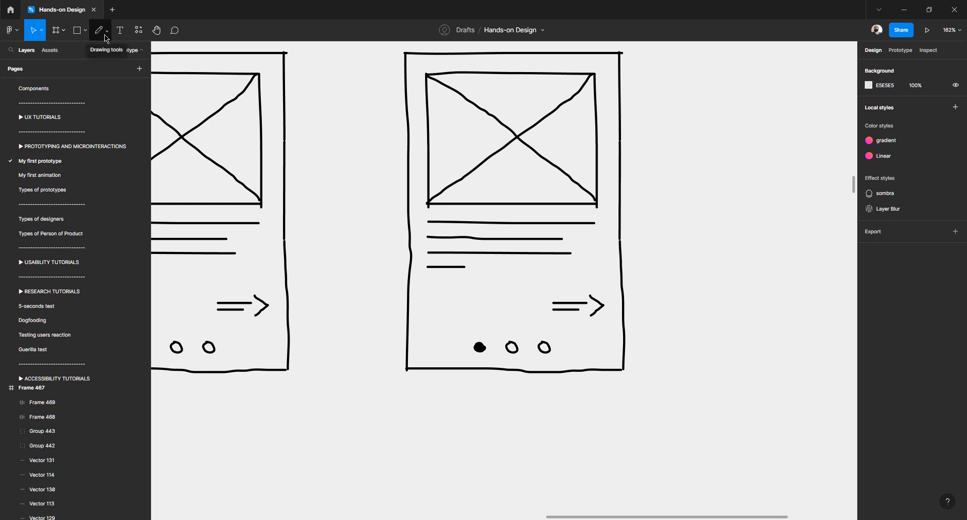
{"action": "left_click", "coordinate": [583, 306]}
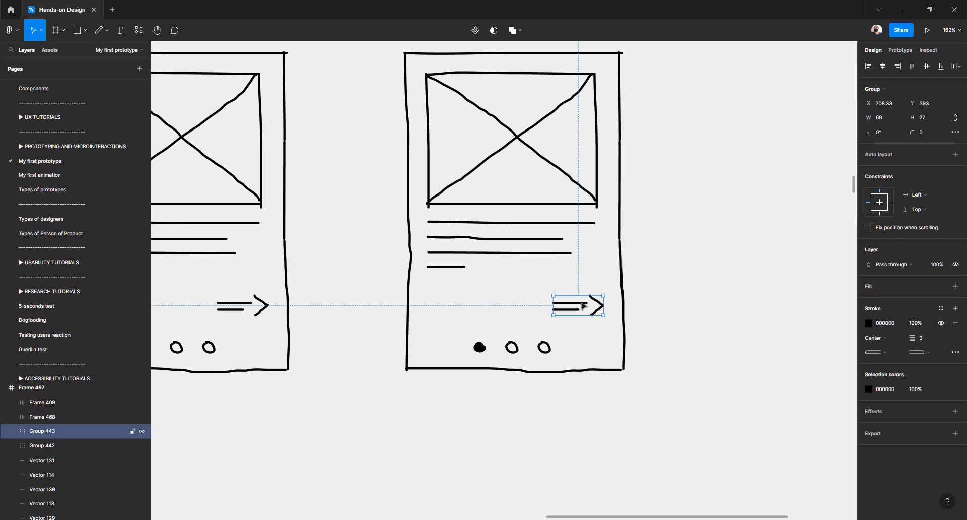
{"action": "left_click_drag", "start_coordinate": [583, 305], "coordinate": [502, 309]}
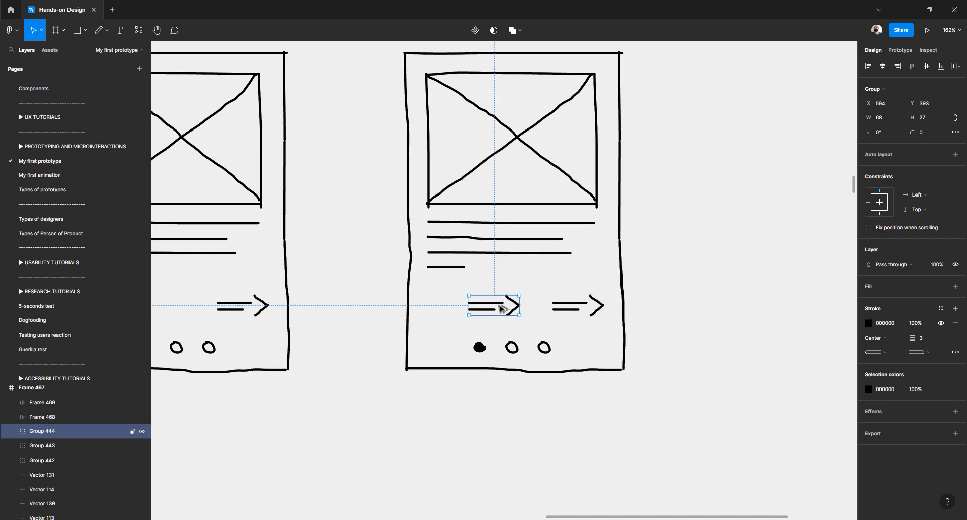
{"action": "key", "text": "shift+h"}
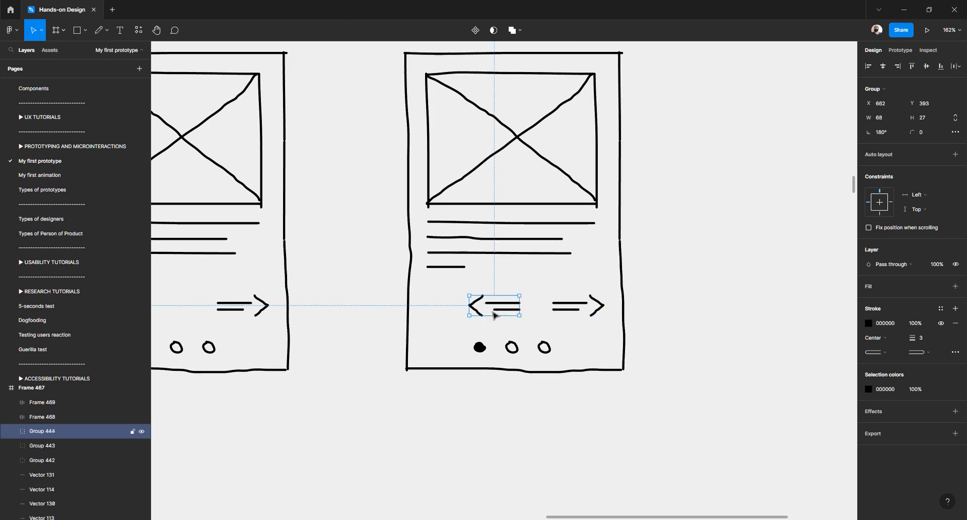
Move the second sketch's flipped arrow group to X 606 and reorder its dots so the filled one sits in the middle
{"action": "left_click_drag", "start_coordinate": [496, 315], "coordinate": [456, 317]}
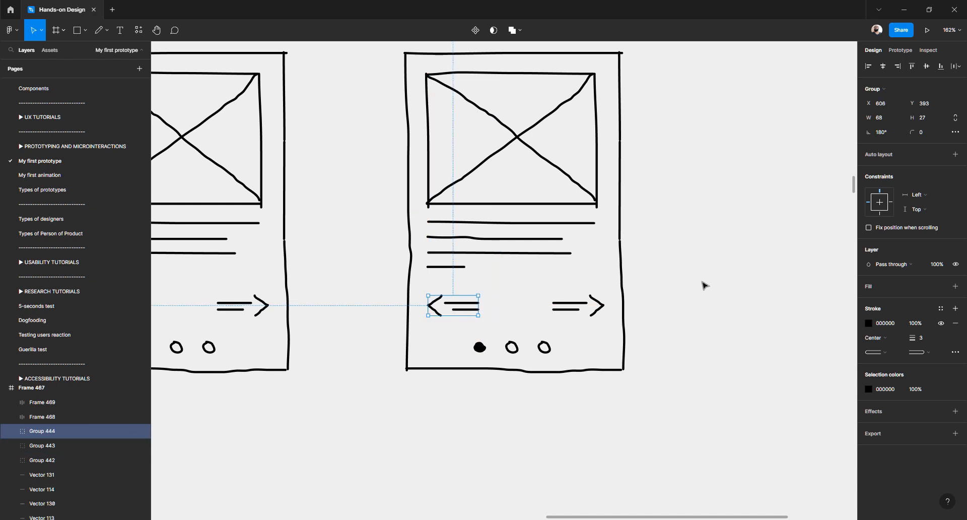
{"action": "left_click", "coordinate": [703, 286]}
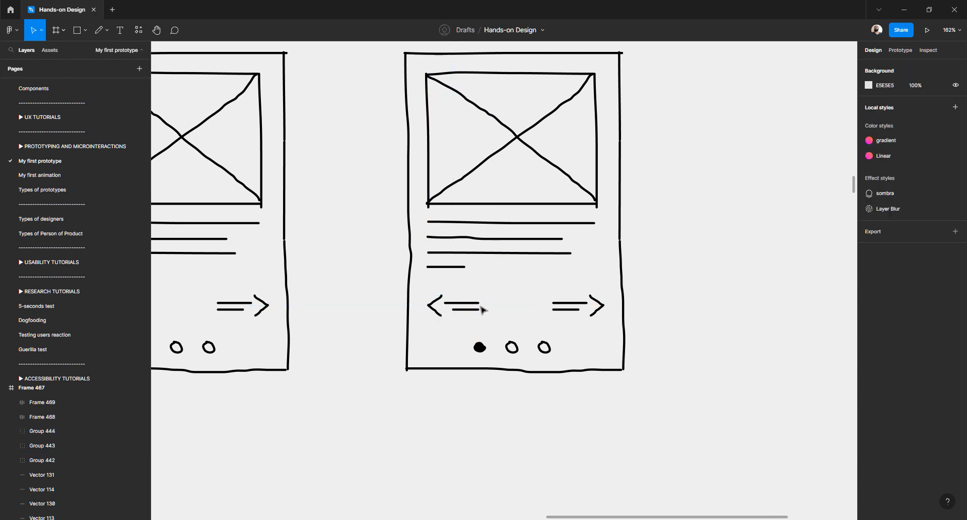
{"action": "left_click", "coordinate": [514, 348]}
{"action": "scroll", "coordinate": [513, 349], "scroll_direction": "up", "scroll_amount": 5, "text": "ctrl"}
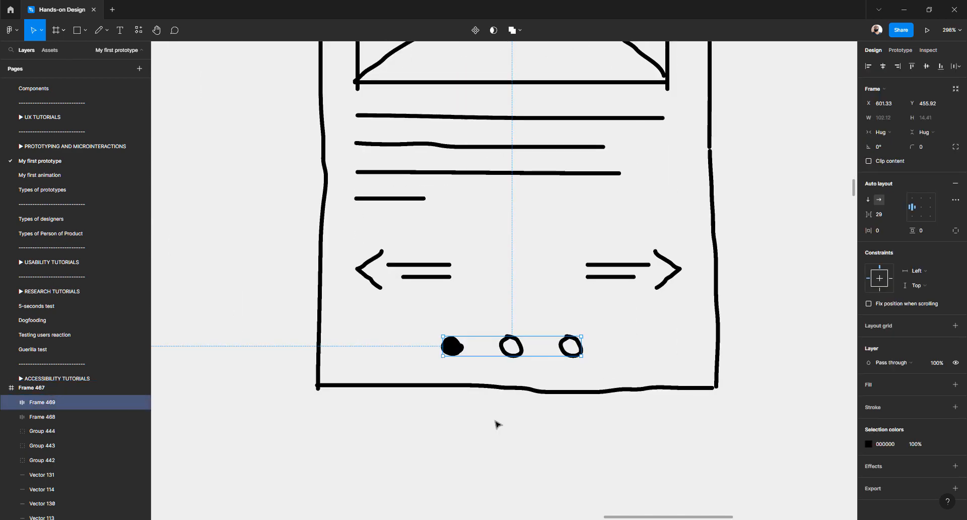
{"action": "left_click", "coordinate": [519, 372]}
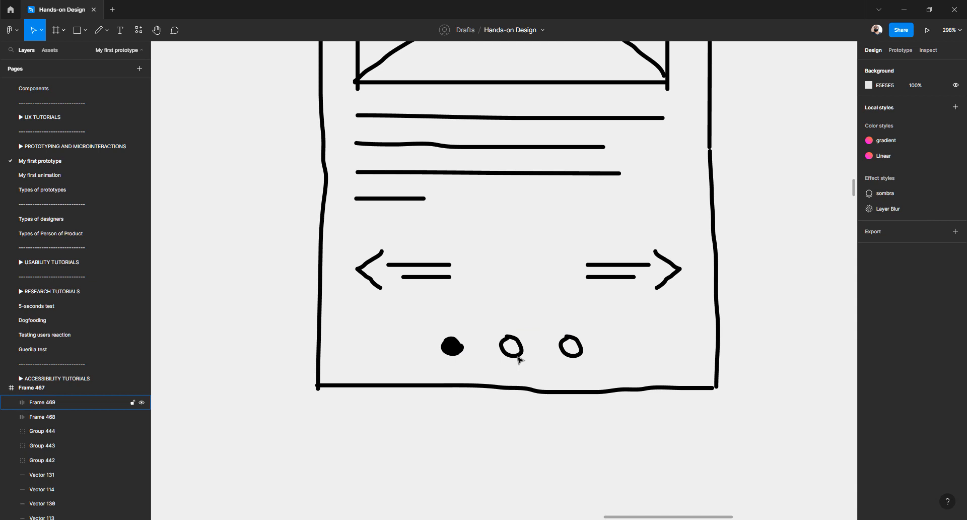
{"action": "left_click", "coordinate": [518, 358]}
{"action": "left_click", "coordinate": [523, 355]}
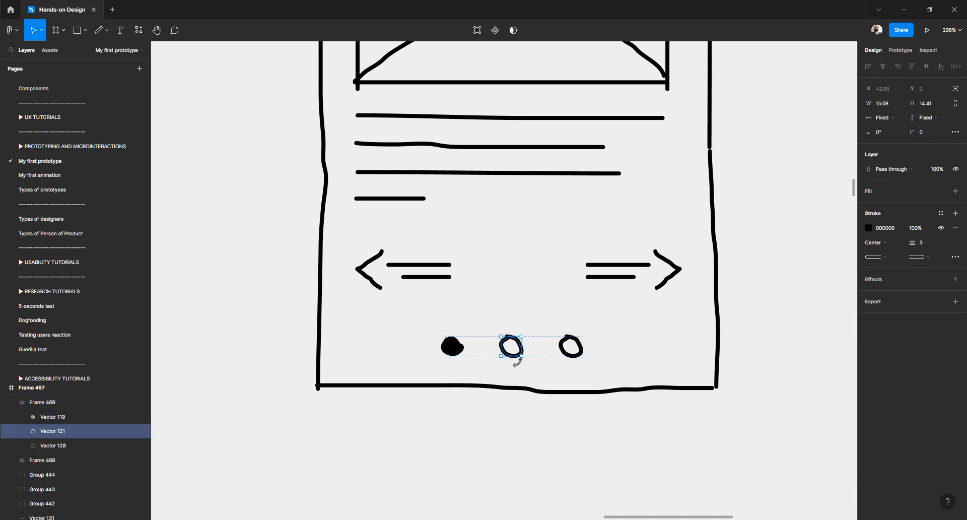
{"action": "key", "text": "Left"}
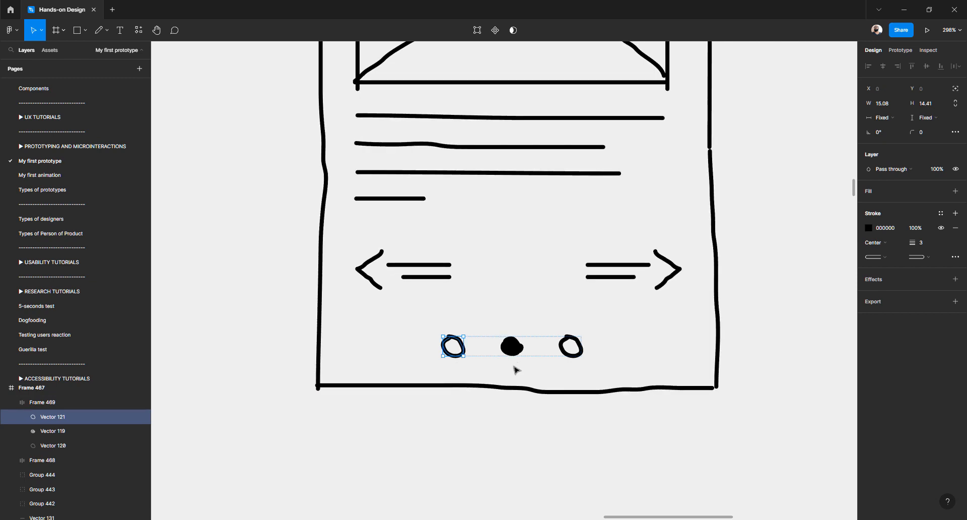
{"action": "left_click", "coordinate": [398, 396]}
Group all strokes of the first wireframe sketch, and group those of the second sketch separately
{"action": "scroll", "coordinate": [478, 343], "scroll_direction": "down", "scroll_amount": 5}
{"action": "scroll", "coordinate": [479, 344], "scroll_direction": "left", "scroll_amount": 2}
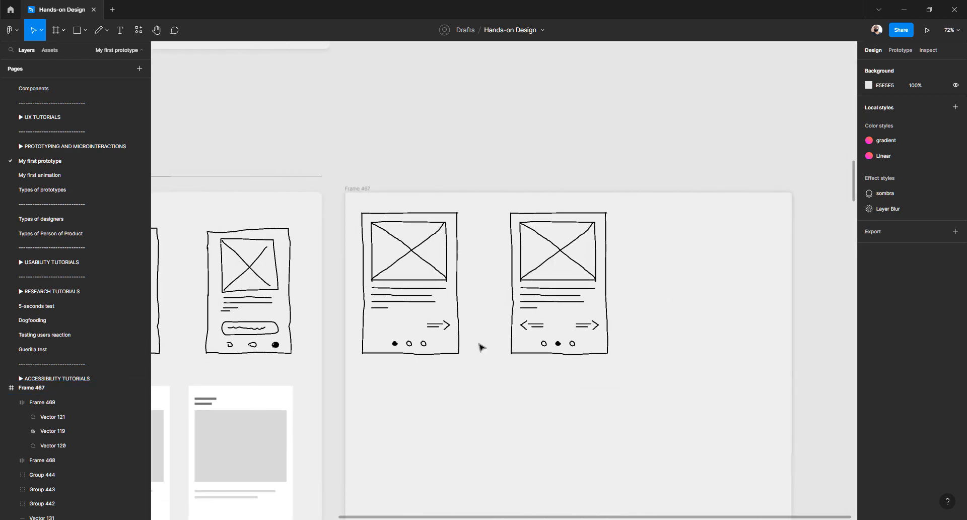
{"action": "scroll", "coordinate": [479, 345], "scroll_direction": "left", "scroll_amount": 5}
{"action": "scroll", "coordinate": [479, 345], "scroll_direction": "up", "scroll_amount": 4}
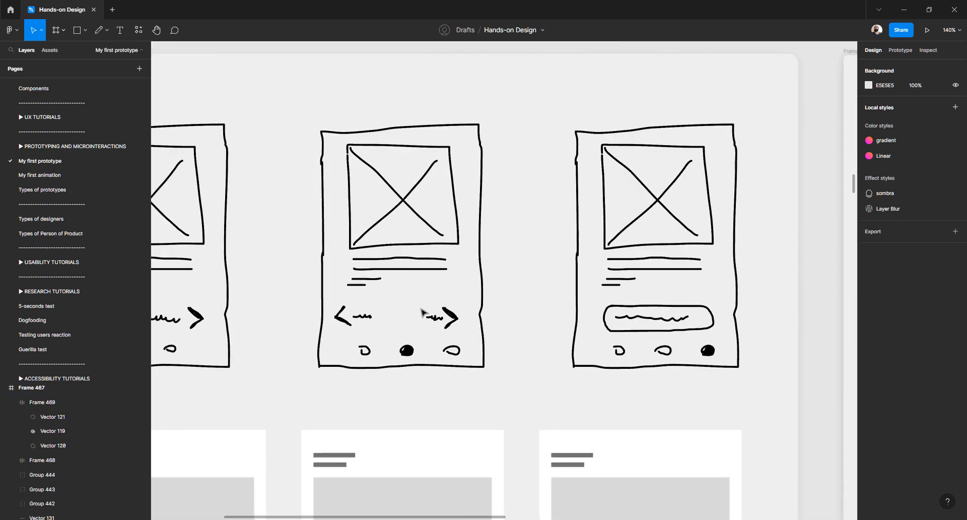
{"action": "scroll", "coordinate": [409, 357], "scroll_direction": "right", "scroll_amount": 20}
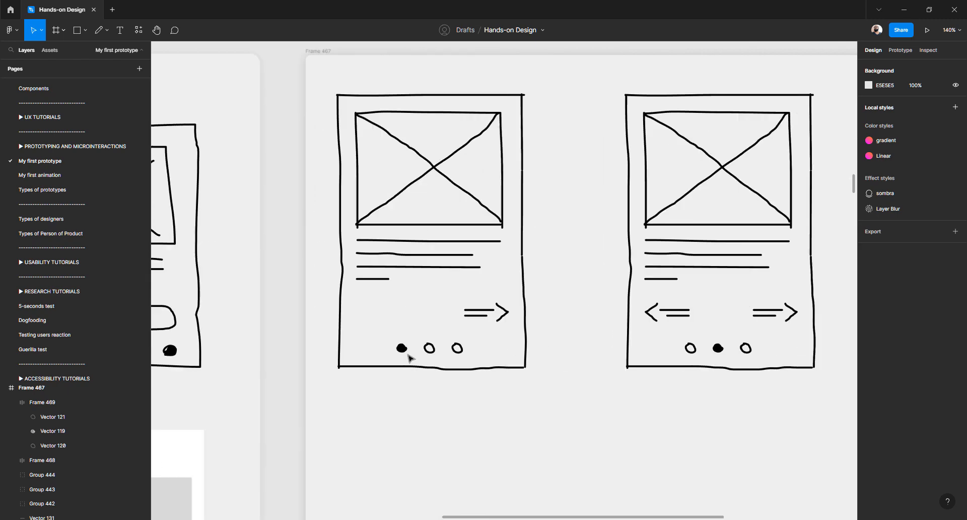
{"action": "scroll", "coordinate": [409, 367], "scroll_direction": "down", "scroll_amount": 5}
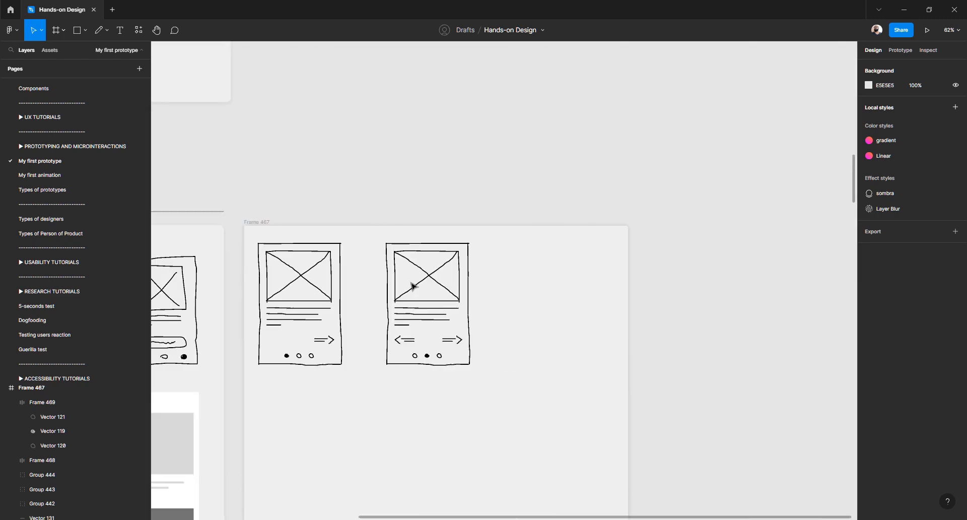
{"action": "mouse_move", "coordinate": [257, 246]}
{"action": "left_mouse_down"}
{"action": "mouse_move", "coordinate": [326, 276]}
{"action": "mouse_move", "coordinate": [357, 387]}
{"action": "left_mouse_up"}
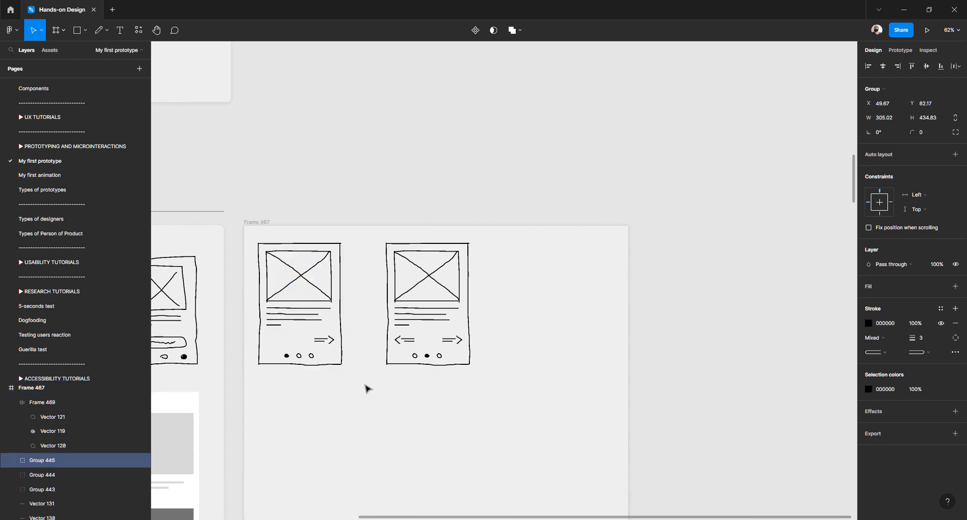
{"action": "left_click_drag", "start_coordinate": [495, 385], "coordinate": [362, 236]}
{"action": "key", "text": "ctrl+g"}
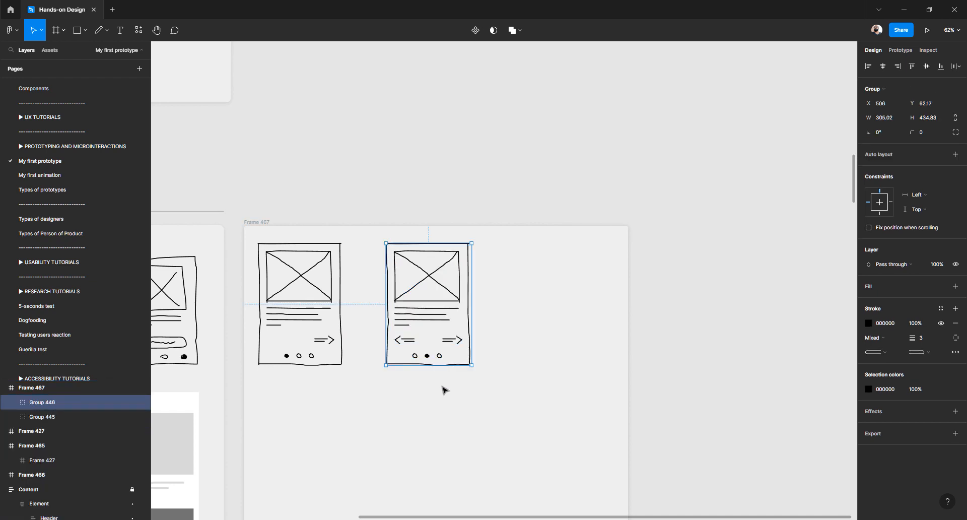
Move the second sketch group to X 420 and place a duplicate of it at X 826 as the third page
{"action": "left_click", "coordinate": [443, 402]}
{"action": "left_click_drag", "start_coordinate": [429, 303], "coordinate": [404, 301]}
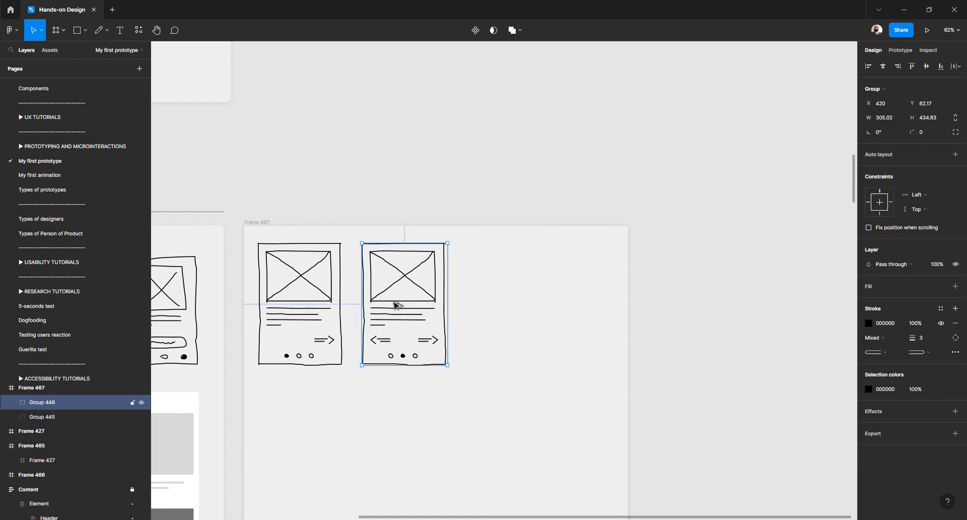
{"action": "left_click_drag", "start_coordinate": [419, 304], "coordinate": [510, 310]}
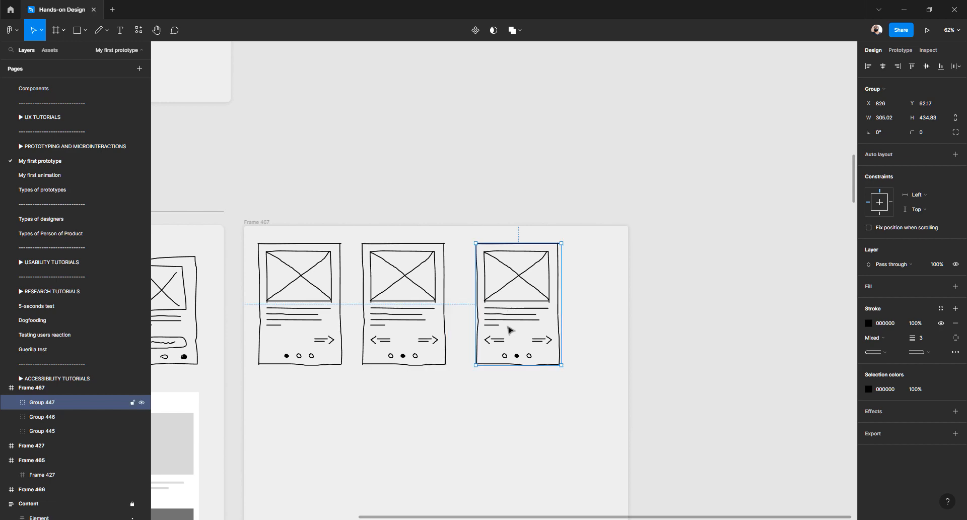
Delete the right-pointing arrow group from the third sketch
{"action": "scroll", "coordinate": [512, 338], "scroll_direction": "up", "scroll_amount": 3}
{"action": "scroll", "coordinate": [515, 345], "scroll_direction": "up", "scroll_amount": 3}
{"action": "double_click", "coordinate": [602, 349]}
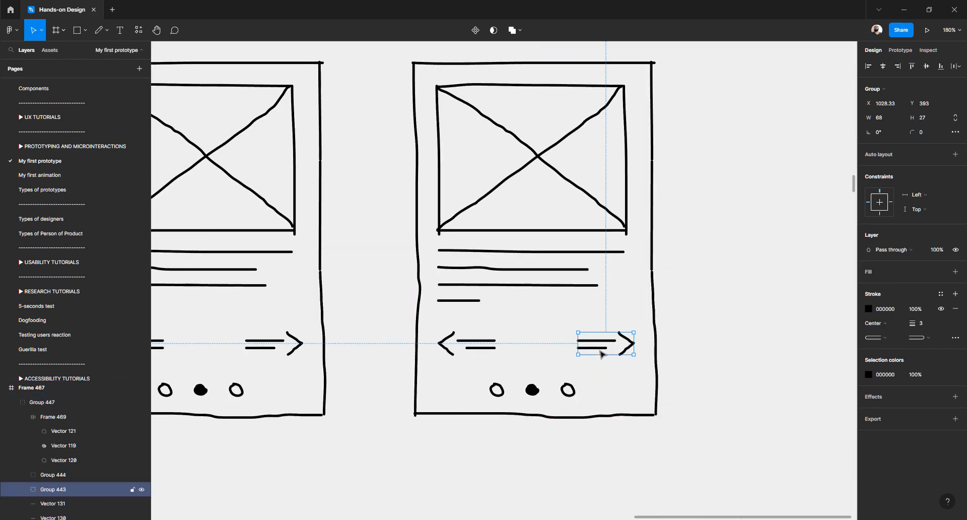
{"action": "key", "text": "Delete"}
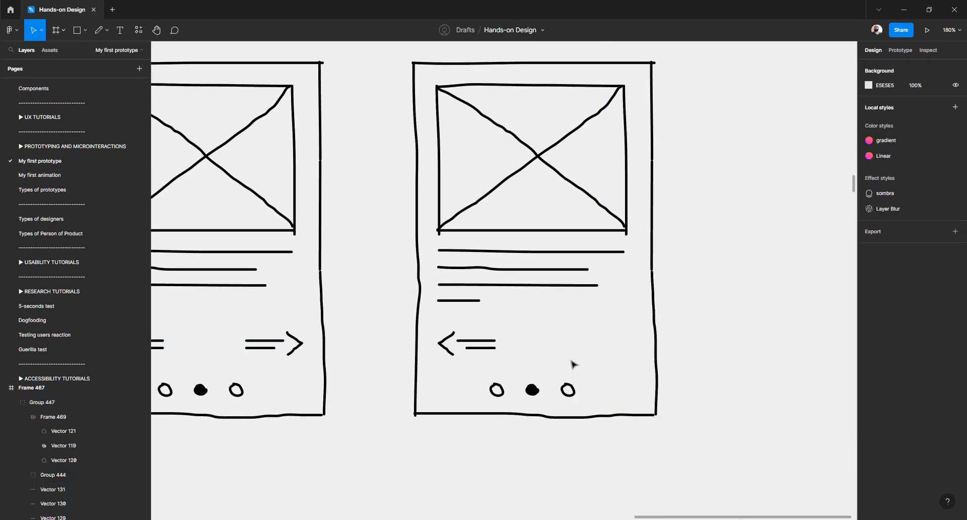
Reorder the third sketch's dot row so the filled dot comes last
{"action": "scroll", "coordinate": [532, 392], "scroll_direction": "up", "scroll_amount": 3}
{"action": "left_click", "coordinate": [532, 391]}
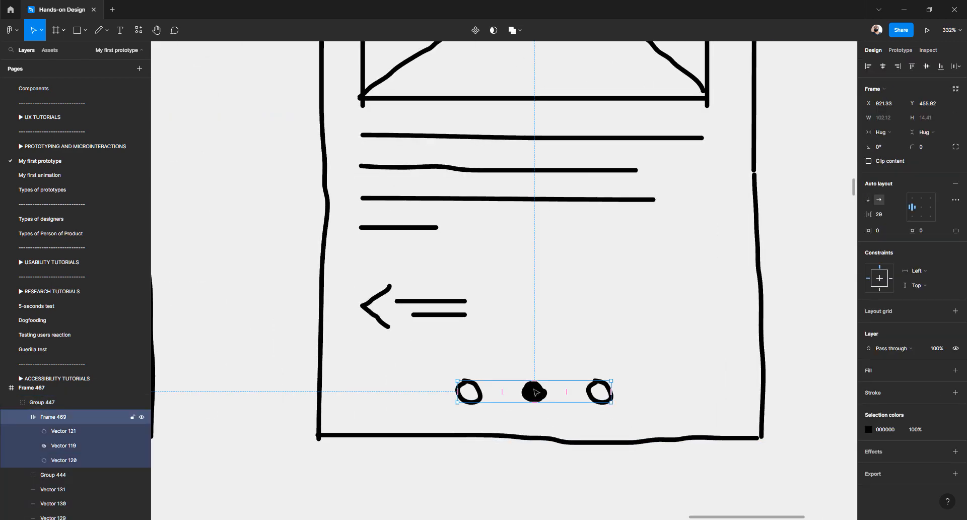
{"action": "left_click", "coordinate": [535, 392]}
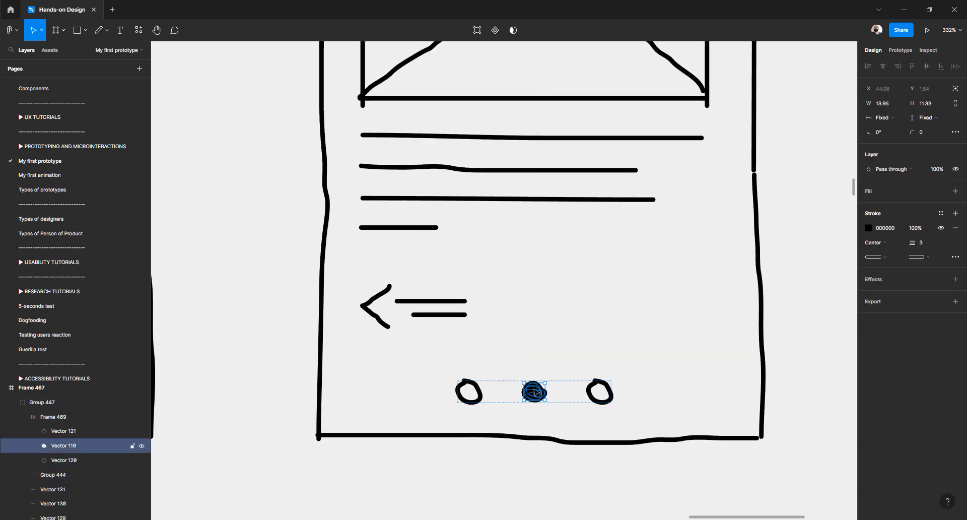
{"action": "key", "text": "Right"}
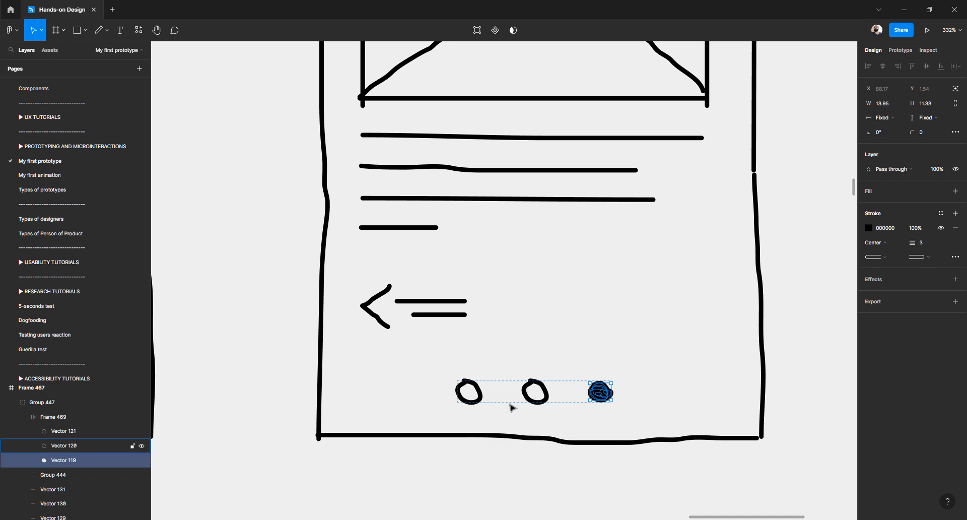
{"action": "left_click", "coordinate": [473, 444]}
Delete the left-pointing arrow group from the third sketch
{"action": "scroll", "coordinate": [449, 335], "scroll_direction": "down", "scroll_amount": 5}
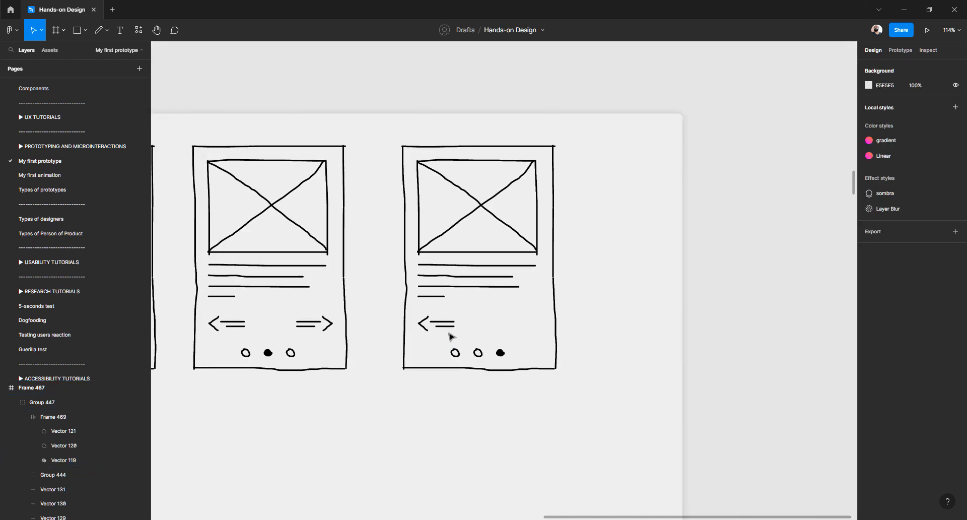
{"action": "left_click", "coordinate": [447, 329]}
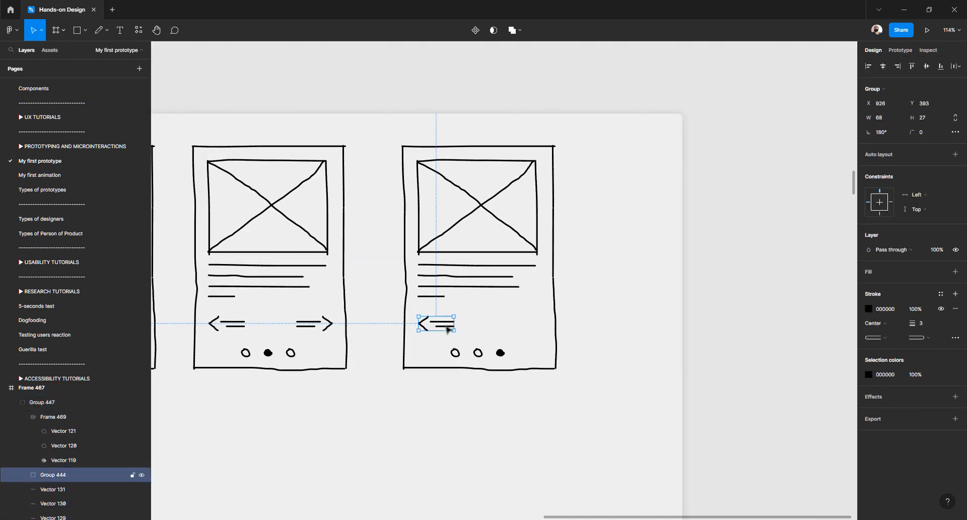
{"action": "key", "text": "Delete"}
Sketch a button's top edge about 182 wide and its rounded left side above the third sketch's dots with the Pencil tool
{"action": "scroll", "coordinate": [448, 330], "scroll_direction": "left", "scroll_amount": 10}
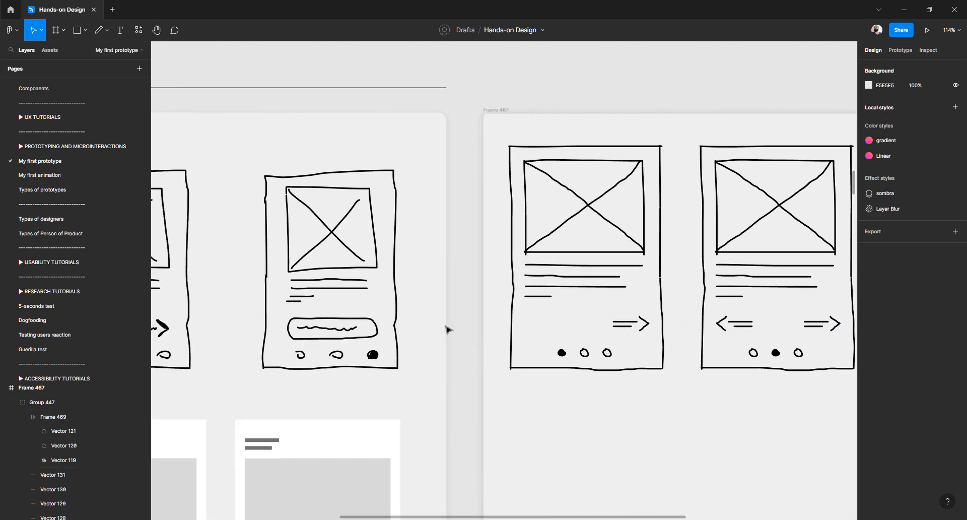
{"action": "scroll", "coordinate": [335, 330], "scroll_direction": "right", "scroll_amount": 10}
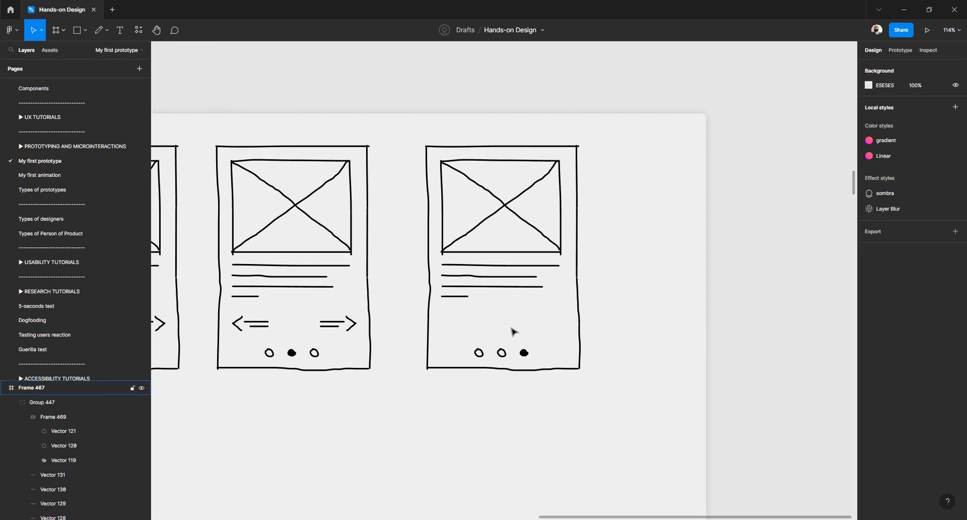
{"action": "scroll", "coordinate": [512, 332], "scroll_direction": "up", "scroll_amount": 3}
{"action": "scroll", "coordinate": [512, 331], "scroll_direction": "up", "scroll_amount": 3}
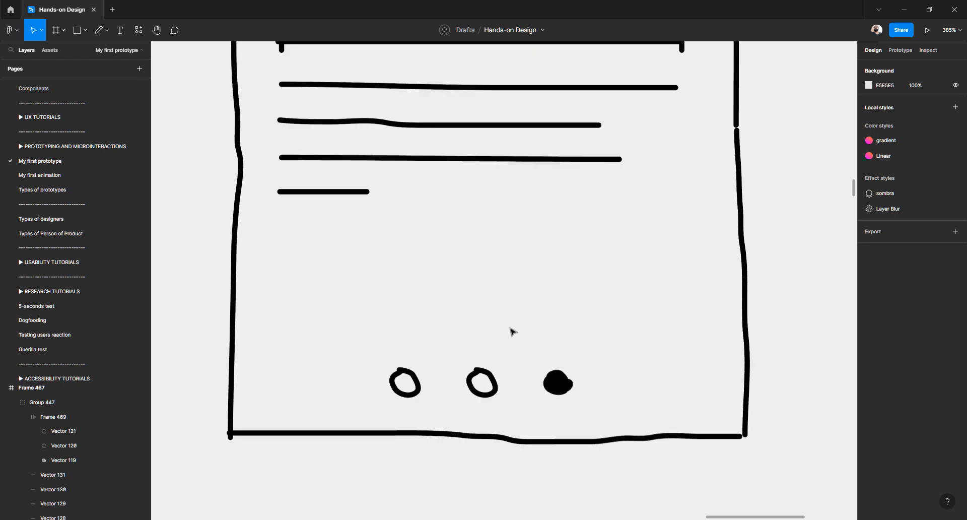
{"action": "left_click", "coordinate": [99, 30]}
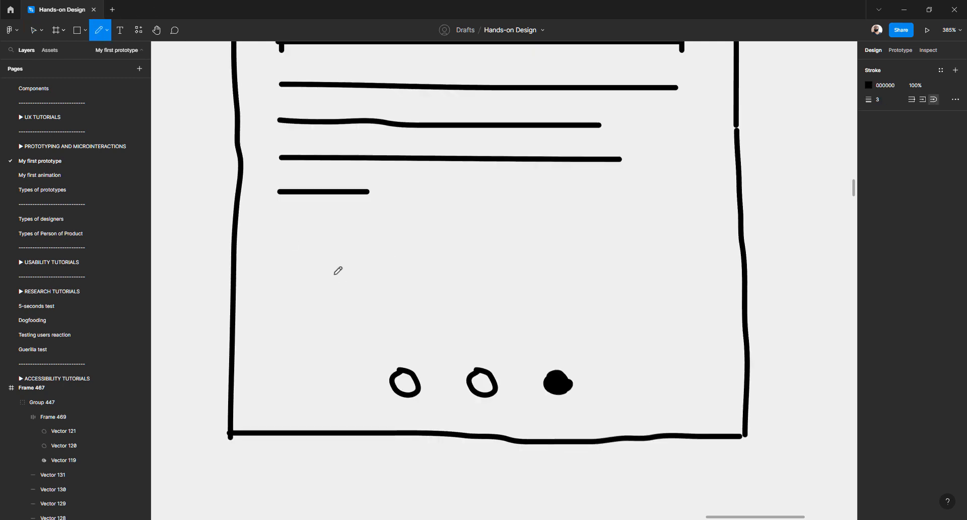
{"action": "left_click_drag", "start_coordinate": [312, 273], "coordinate": [636, 272]}
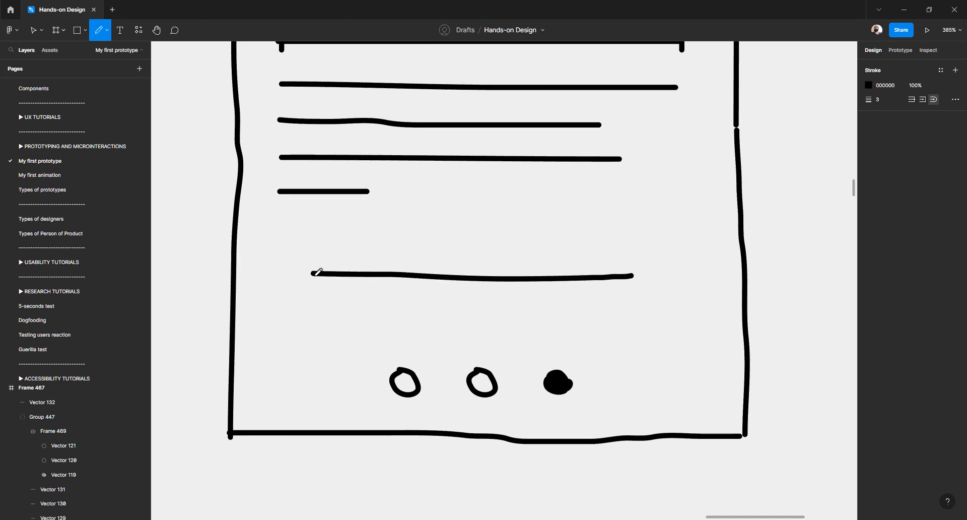
{"action": "mouse_move", "coordinate": [311, 272]}
{"action": "left_mouse_down"}
{"action": "mouse_move", "coordinate": [295, 288]}
{"action": "mouse_move", "coordinate": [295, 325]}
{"action": "mouse_move", "coordinate": [305, 331]}
{"action": "left_mouse_up"}
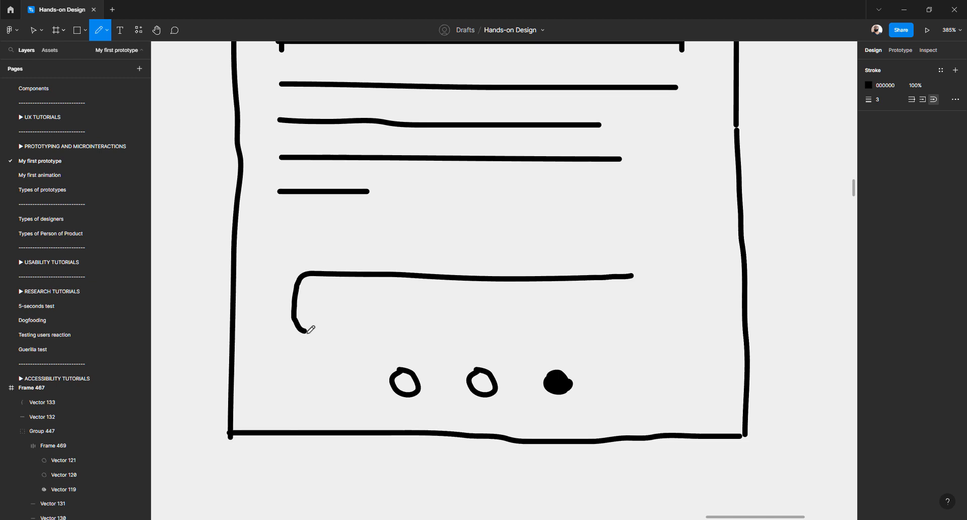
{"action": "key", "text": "Escape"}
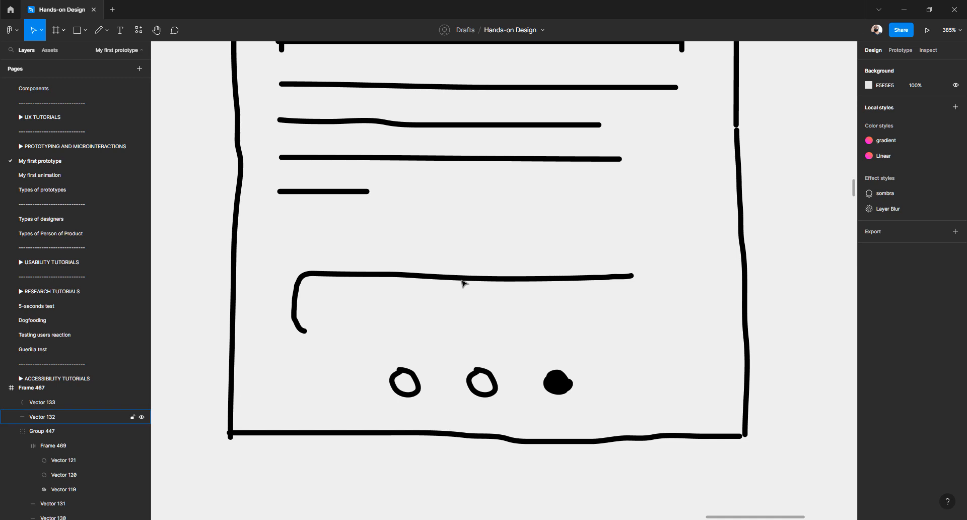
Duplicate the button's top line and place the copy at Y 434 as its bottom edge
{"action": "left_click", "coordinate": [462, 280]}
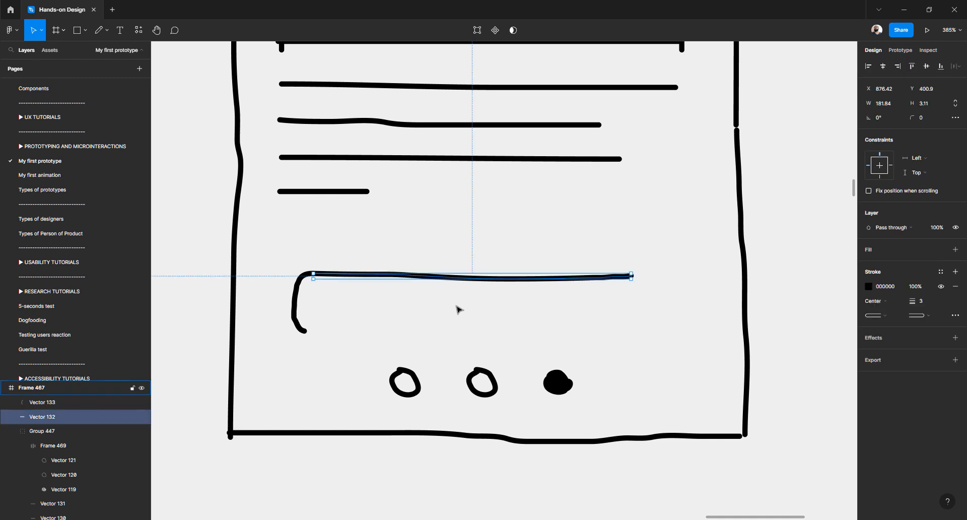
{"action": "key", "text": "ctrl+d"}
{"action": "left_click_drag", "start_coordinate": [445, 281], "coordinate": [446, 340]}
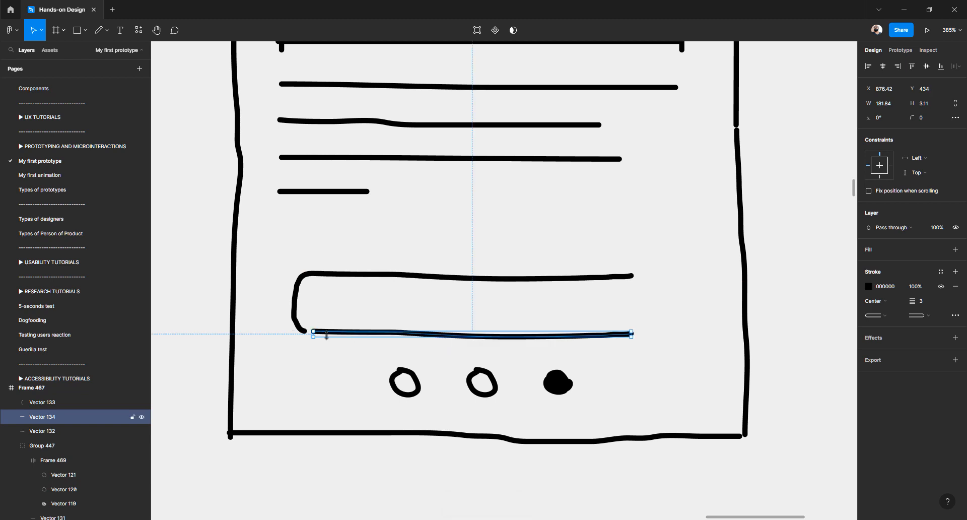
Extend the left end of the third sketch's lower button line to X 871.5, Y 434 so it meets the rounded left side
{"action": "scroll", "coordinate": [313, 333], "scroll_direction": "up", "scroll_amount": 5}
{"action": "scroll", "coordinate": [311, 335], "scroll_direction": "up", "scroll_amount": 3}
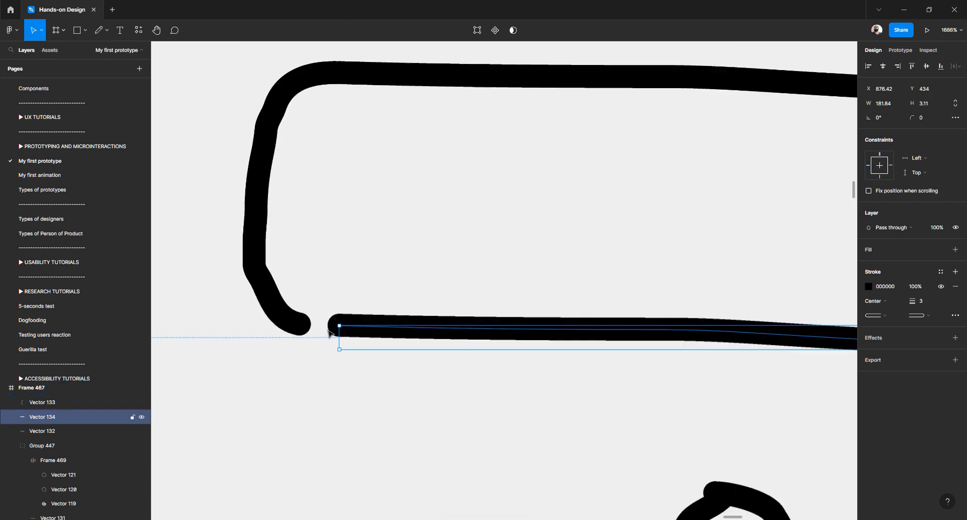
{"action": "double_click", "coordinate": [328, 333]}
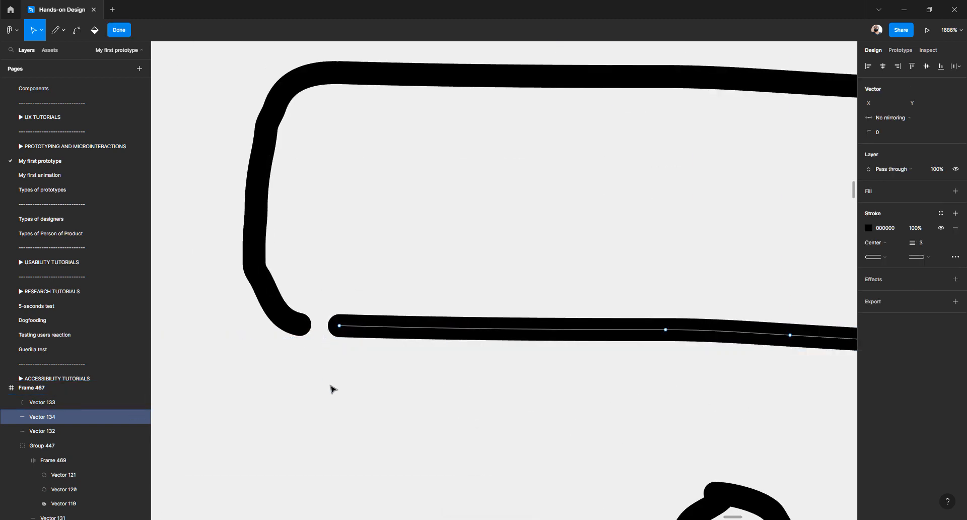
{"action": "key", "text": "Escape"}
{"action": "key", "text": "Escape"}
{"action": "left_click", "coordinate": [357, 334]}
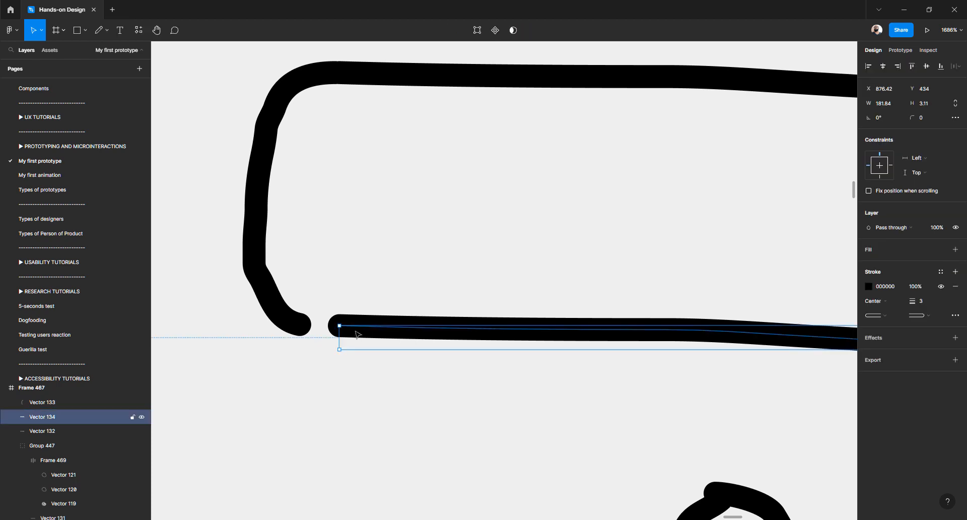
{"action": "double_click", "coordinate": [357, 334]}
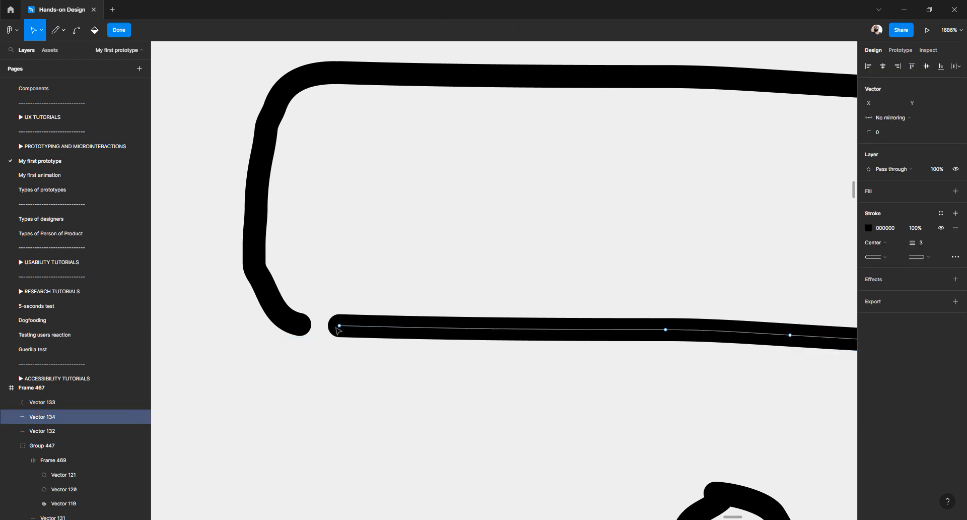
{"action": "left_click", "coordinate": [338, 336]}
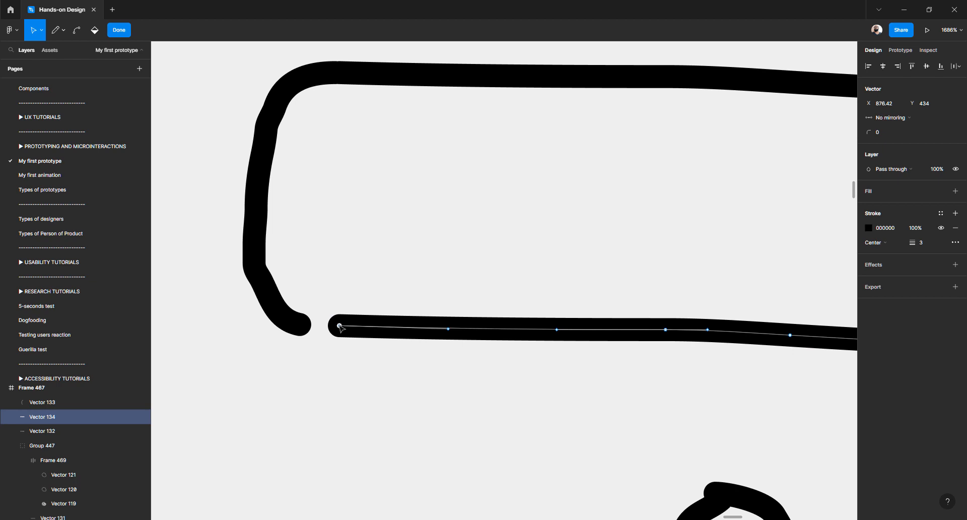
{"action": "left_click_drag", "start_coordinate": [340, 326], "coordinate": [304, 327]}
{"action": "scroll", "coordinate": [305, 328], "scroll_direction": "down", "scroll_amount": 10}
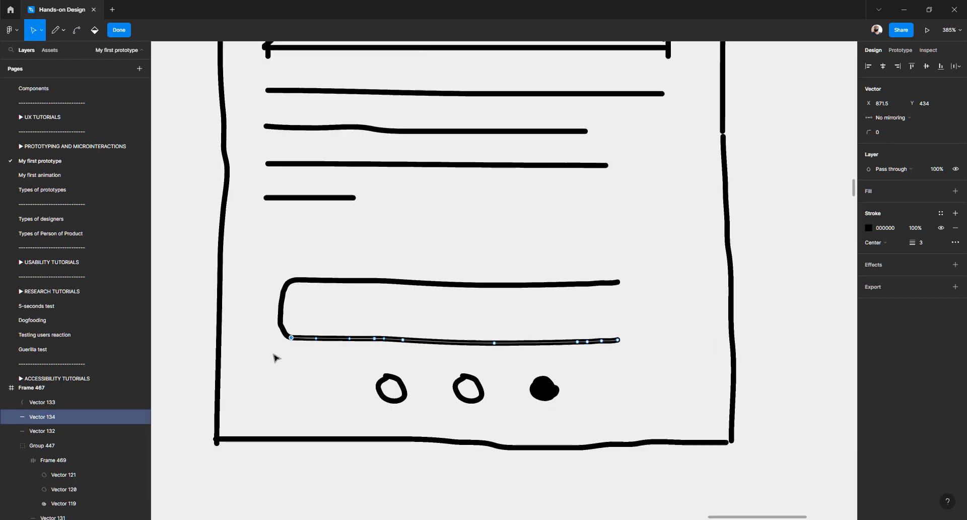
{"action": "key", "text": "Escape"}
{"action": "key", "text": "Escape"}
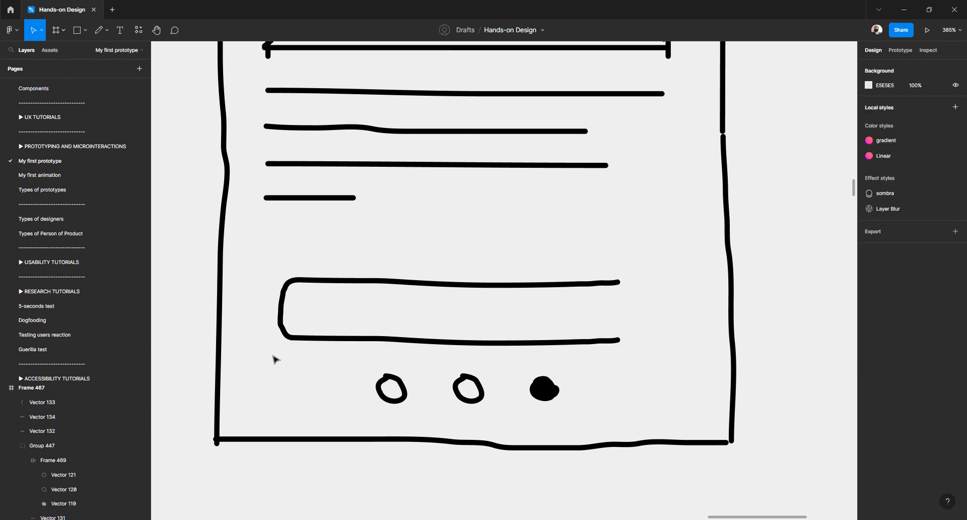
Duplicate the button's rounded left side, flip it horizontally and place it at X 1068.64, Y 402 as the right side
{"action": "left_click", "coordinate": [283, 315]}
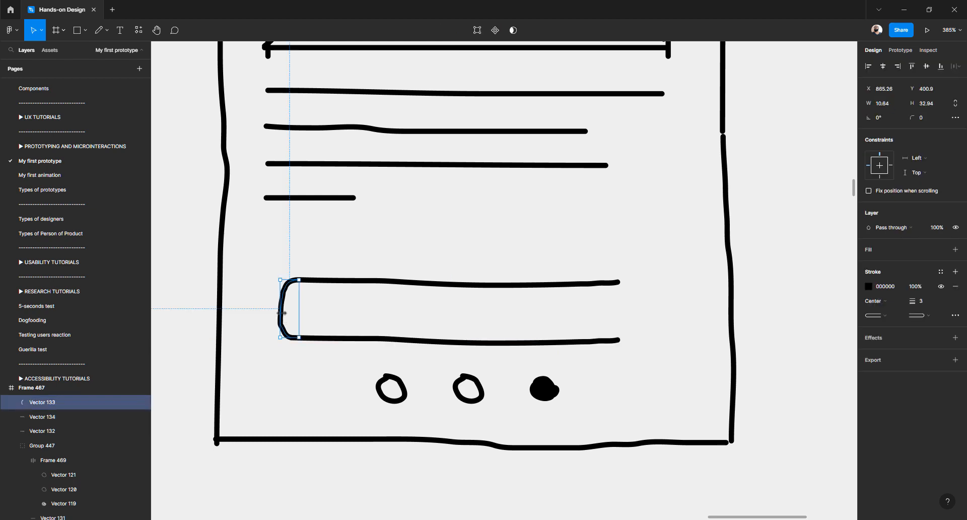
{"action": "key", "text": "ctrl+d"}
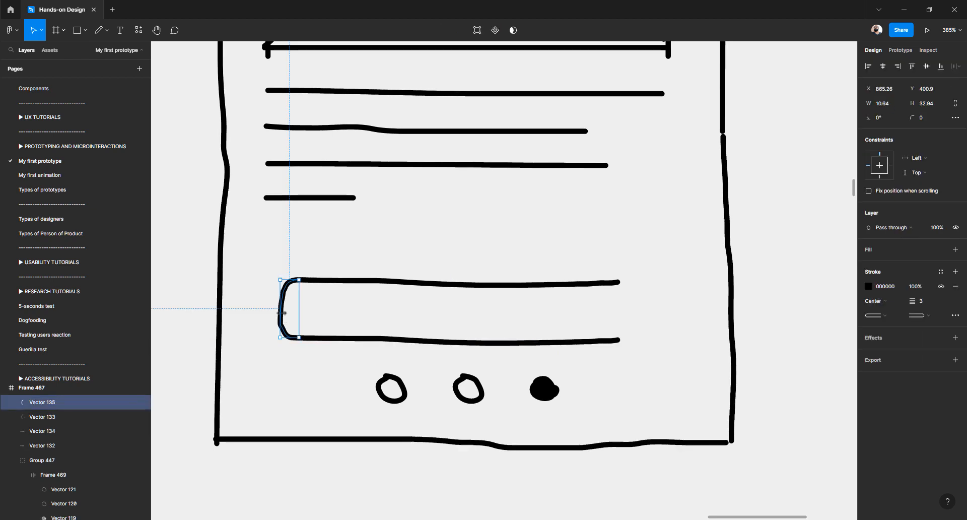
{"action": "key", "text": "shift+h"}
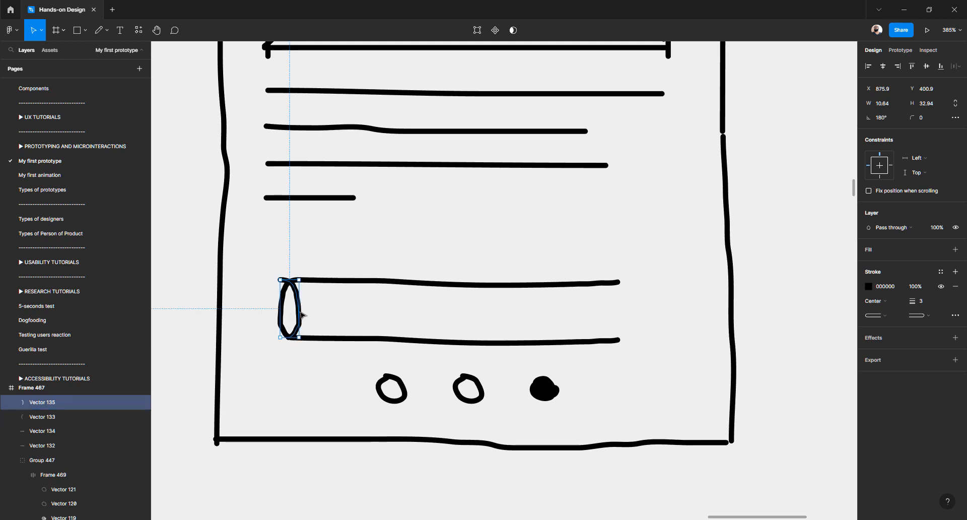
{"action": "mouse_move", "coordinate": [314, 314]}
{"action": "left_mouse_down"}
{"action": "mouse_move", "coordinate": [566, 304]}
{"action": "mouse_move", "coordinate": [633, 313]}
{"action": "left_mouse_up"}
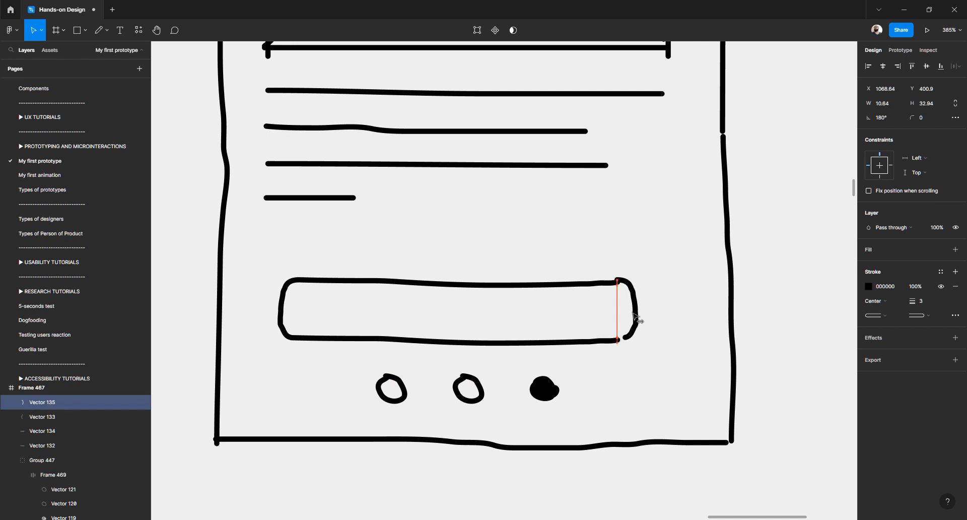
{"action": "scroll", "coordinate": [634, 313], "scroll_direction": "up", "scroll_amount": 5}
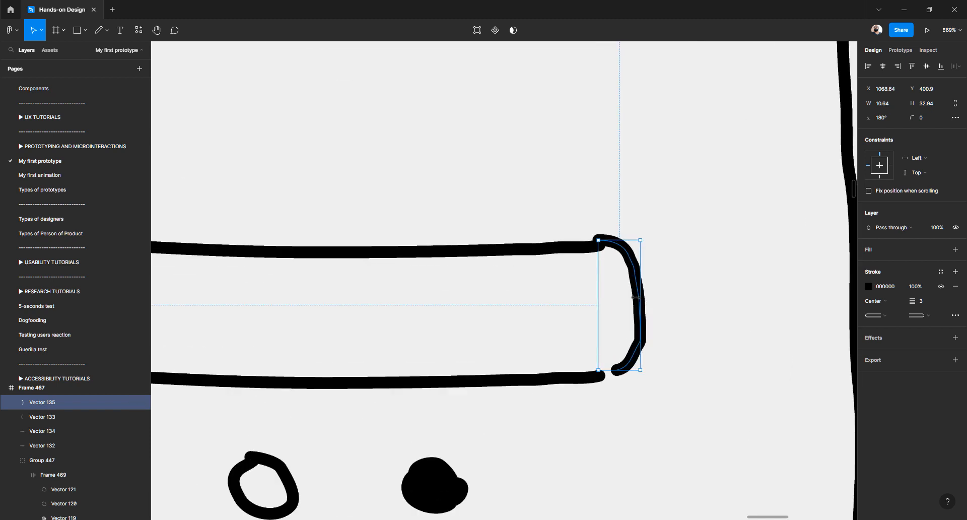
{"action": "left_click_drag", "start_coordinate": [638, 308], "coordinate": [639, 311]}
{"action": "scroll", "coordinate": [618, 365], "scroll_direction": "up", "scroll_amount": 4}
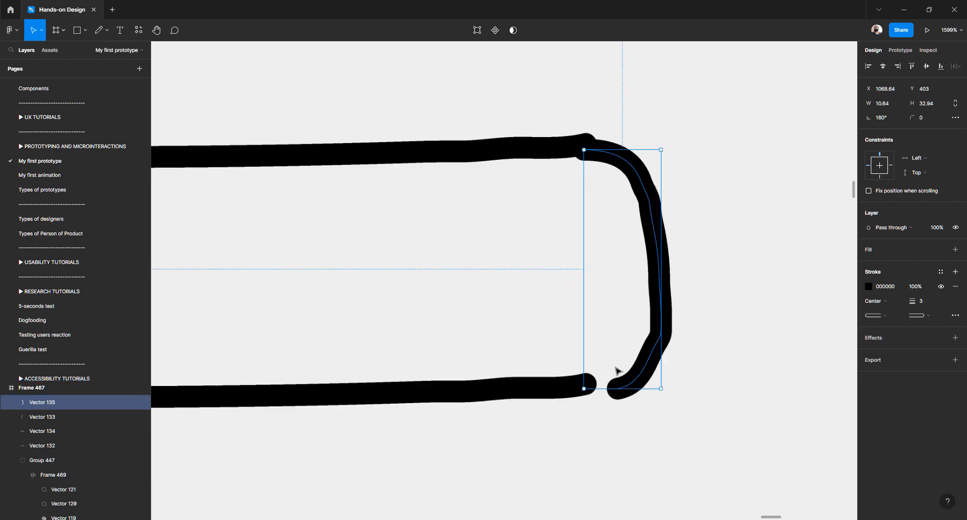
{"action": "left_click_drag", "start_coordinate": [629, 166], "coordinate": [629, 159]}
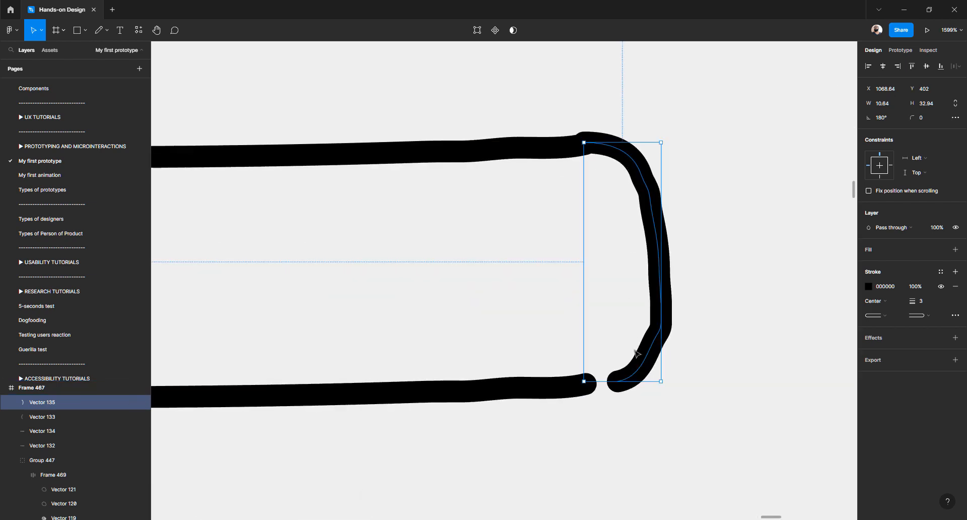
Move the lower end point of the button's right side to X 1059, Y 435 to join the bottom edge
{"action": "double_click", "coordinate": [635, 353]}
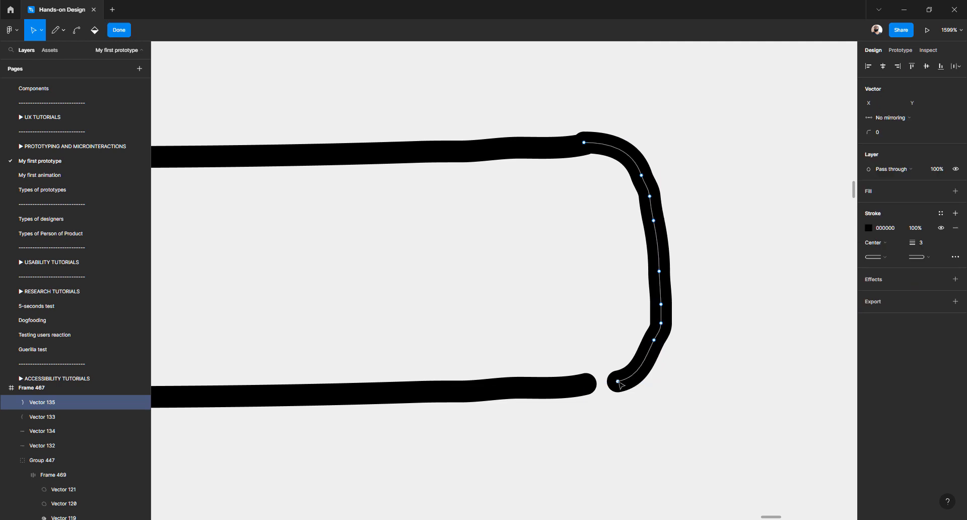
{"action": "left_click_drag", "start_coordinate": [618, 381], "coordinate": [592, 382]}
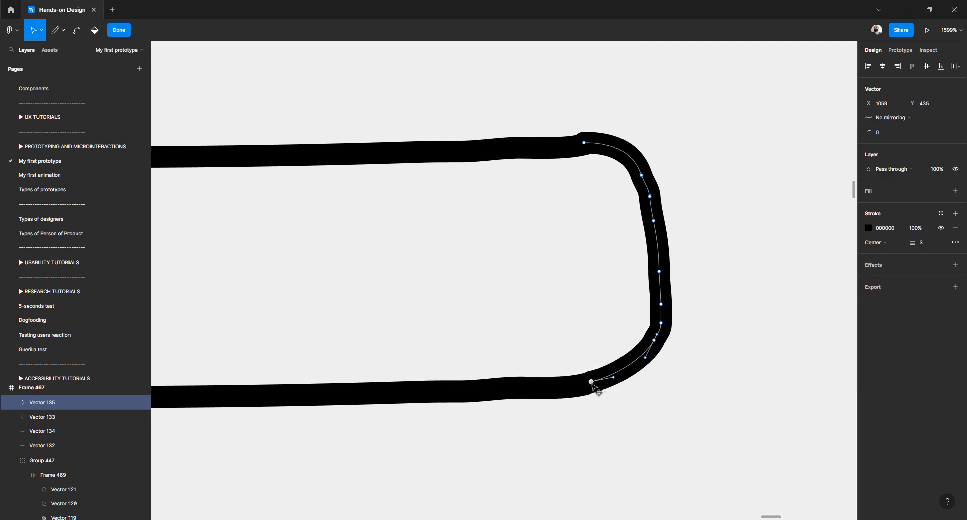
{"action": "scroll", "coordinate": [588, 392], "scroll_direction": "down", "scroll_amount": 6}
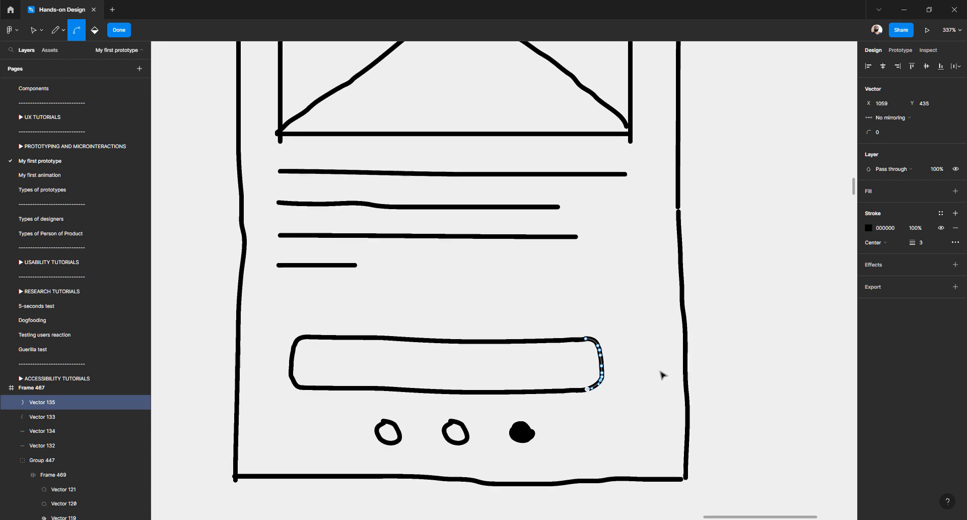
{"action": "key", "text": "Escape"}
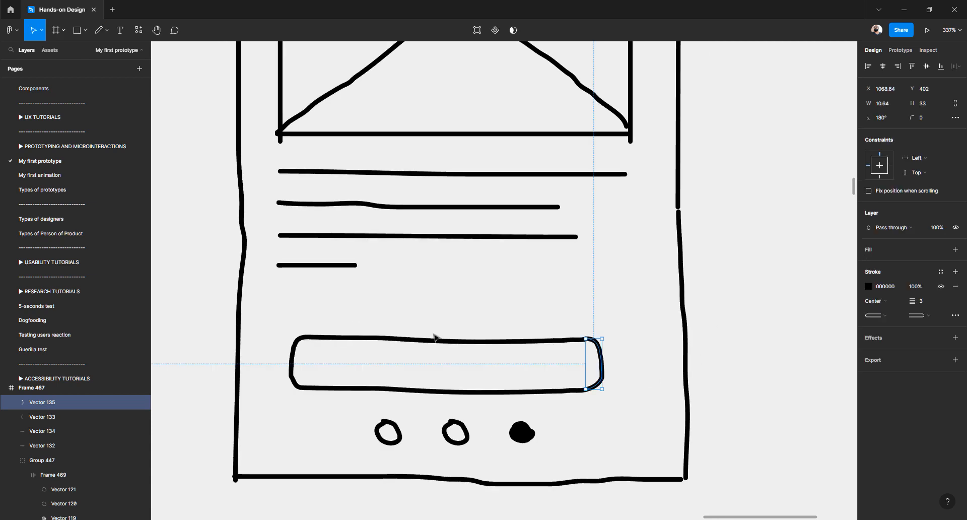
{"action": "left_click", "coordinate": [205, 347]}
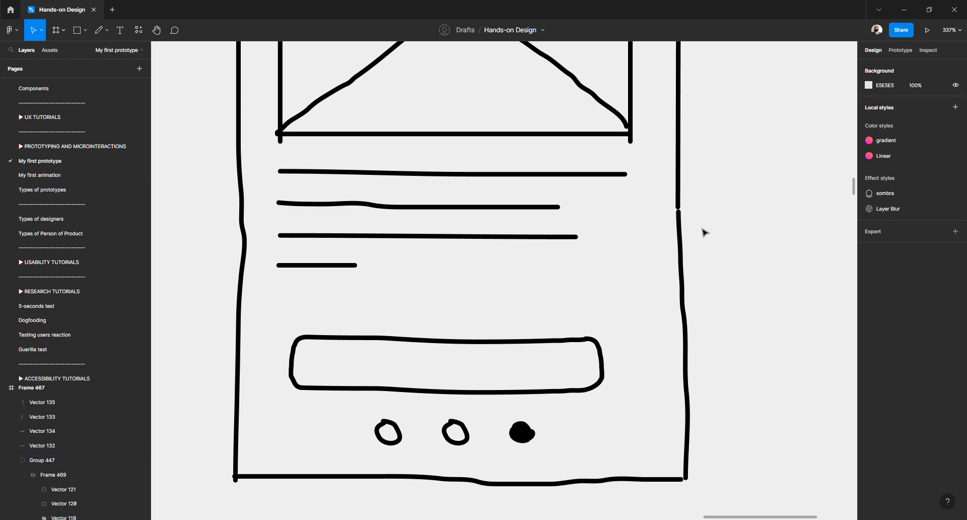
Raise the top end point of the third sketch's lower right border line to Y 315 to close the gap
{"action": "left_click", "coordinate": [680, 234], "text": "ctrl"}
{"action": "double_click", "coordinate": [679, 215]}
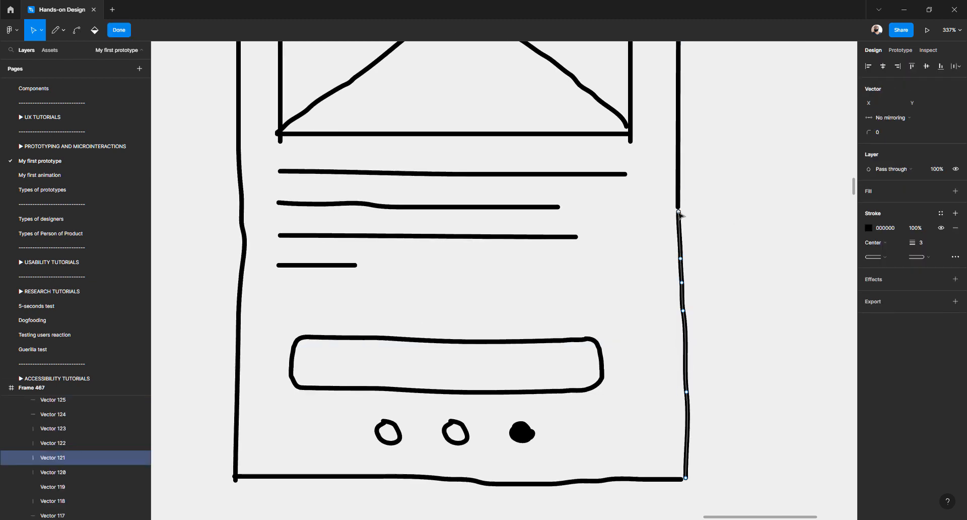
{"action": "left_click_drag", "start_coordinate": [678, 212], "coordinate": [679, 206]}
{"action": "key", "text": "Escape"}
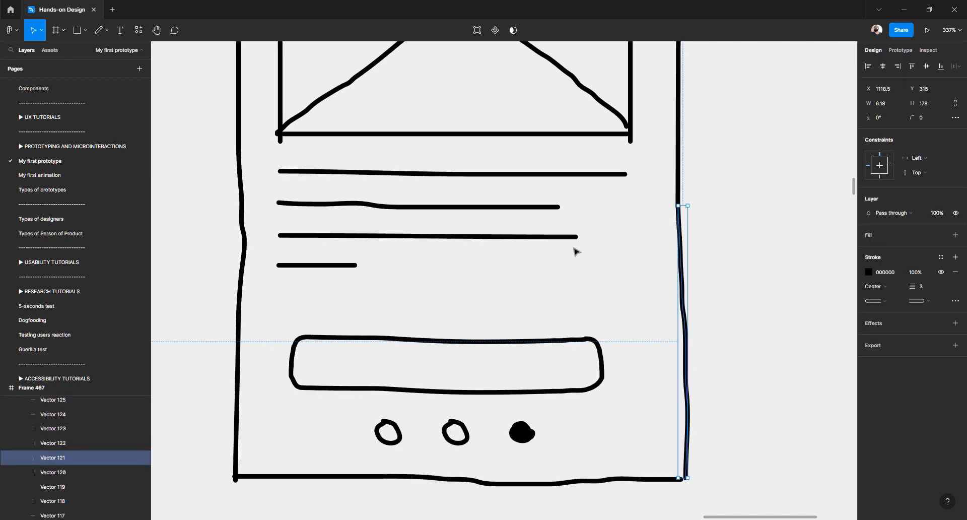
{"action": "scroll", "coordinate": [574, 250], "scroll_direction": "down", "scroll_amount": 3}
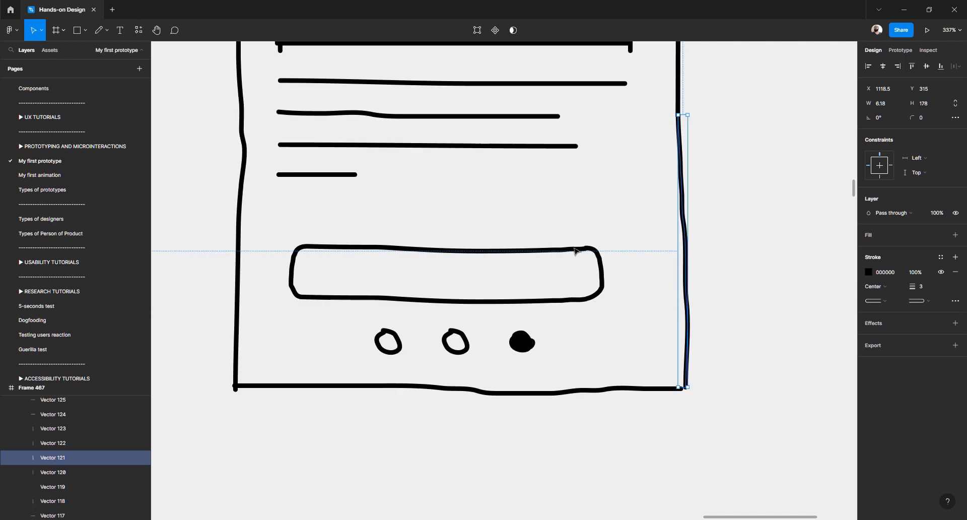
{"action": "left_click", "coordinate": [382, 281]}
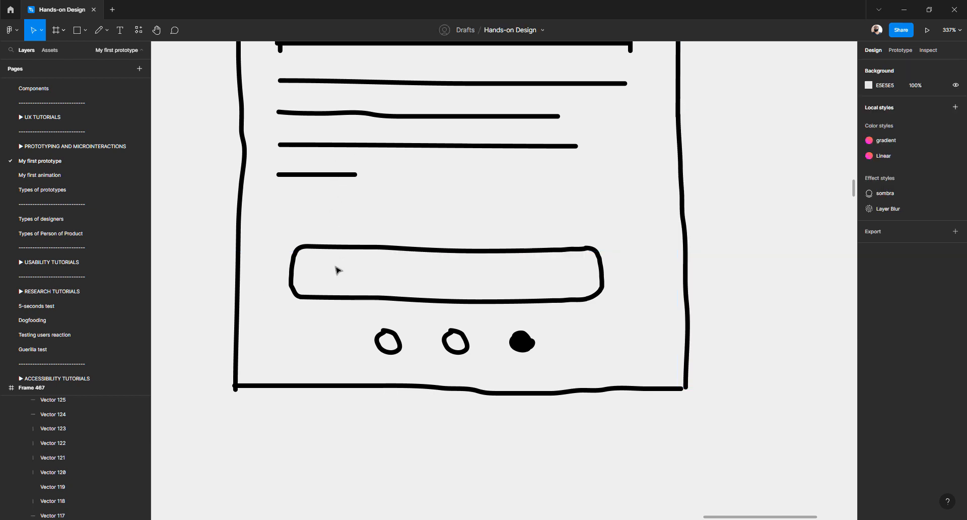
Sketch a wavy text line about 164 wide inside the third sketch's button with the Pencil tool
{"action": "left_click", "coordinate": [99, 31]}
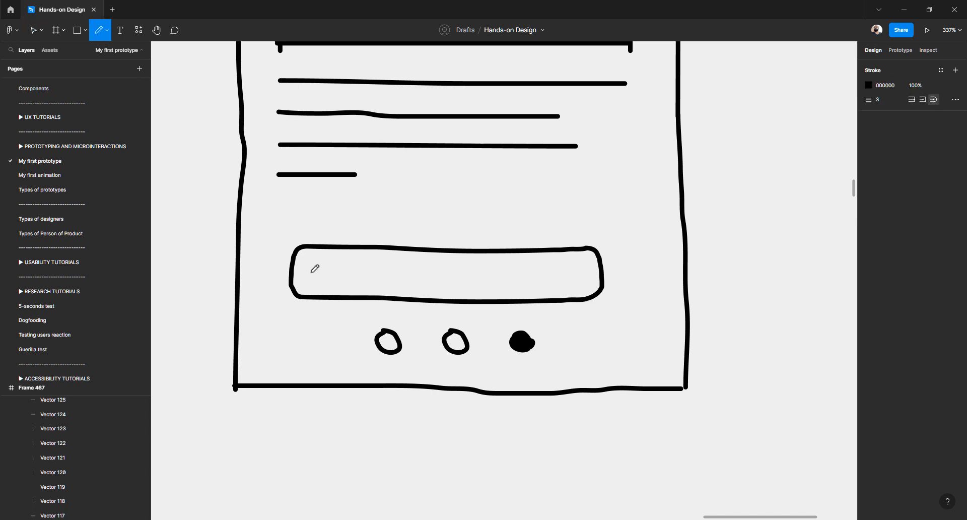
{"action": "left_click_drag", "start_coordinate": [315, 269], "coordinate": [562, 273]}
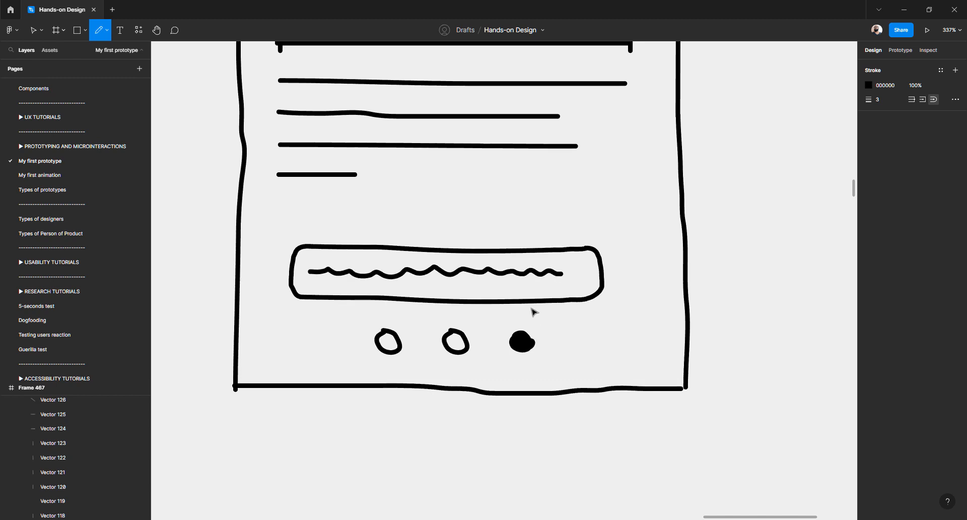
{"action": "key", "text": "v"}
Delete the right-hand points of the button's wavy text line to shorten it to about 90 wide
{"action": "left_click", "coordinate": [529, 274]}
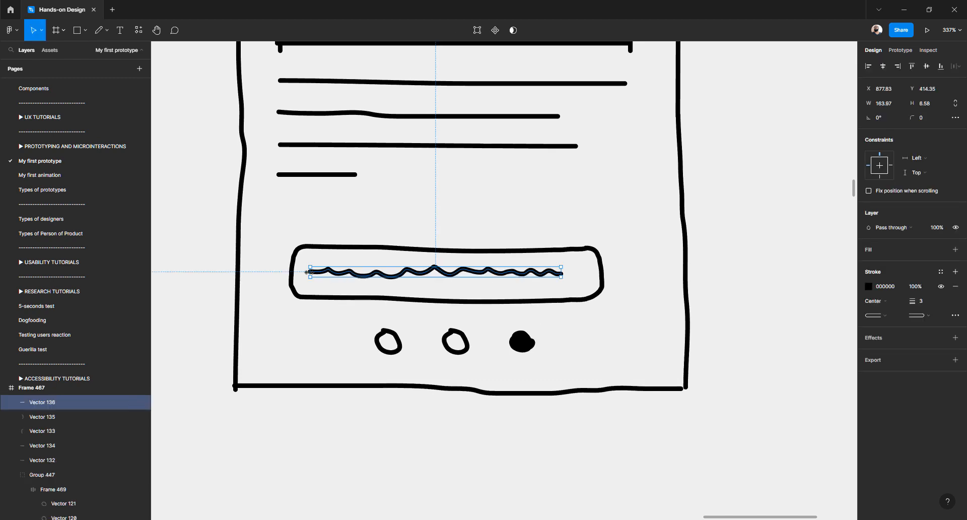
{"action": "double_click", "coordinate": [308, 272]}
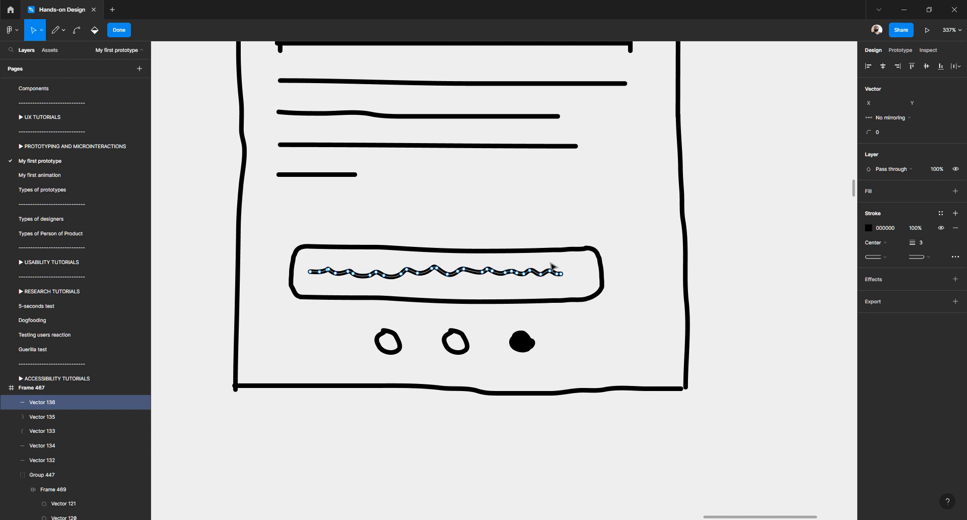
{"action": "left_click_drag", "start_coordinate": [573, 265], "coordinate": [456, 288]}
{"action": "key", "text": "Delete"}
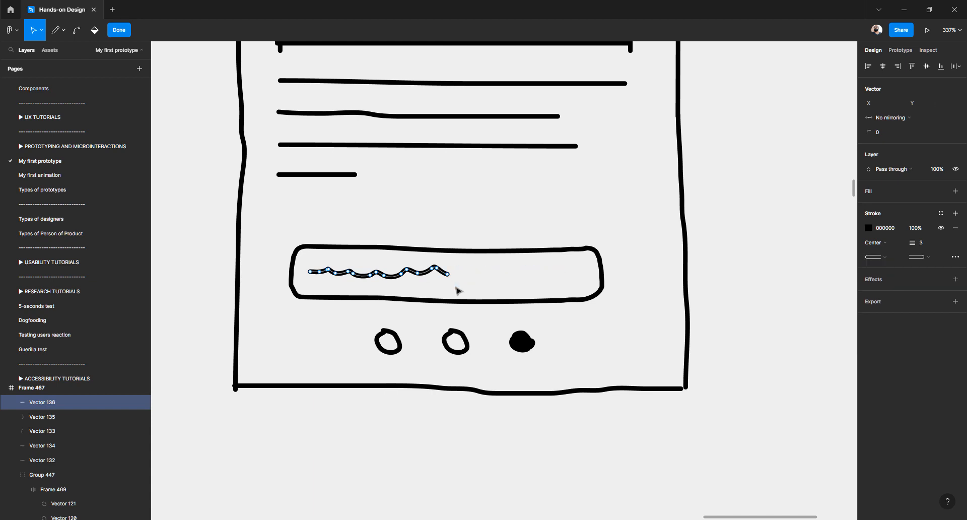
{"action": "key", "text": "Escape"}
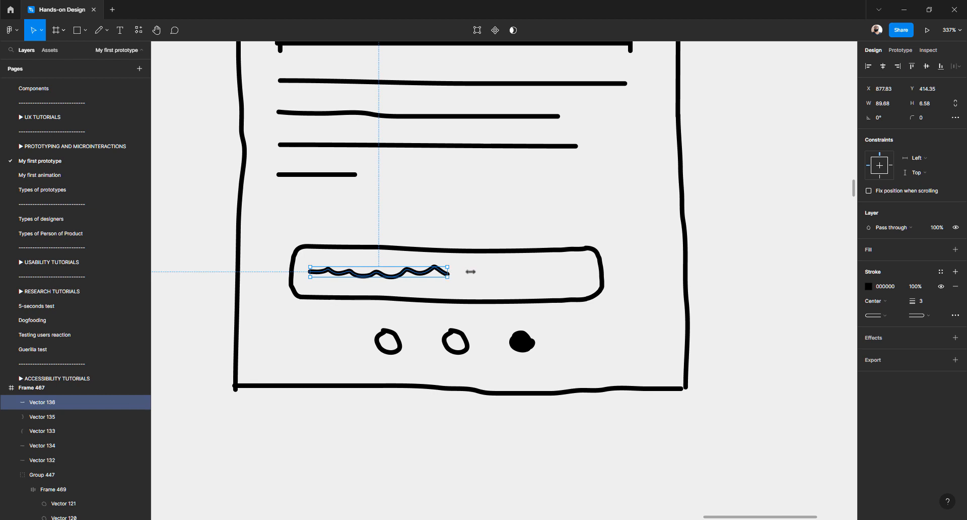
Resize the wavy text line to 114 wide and 10 high, starting at X 913 inside the button
{"action": "left_click_drag", "start_coordinate": [469, 273], "coordinate": [539, 276]}
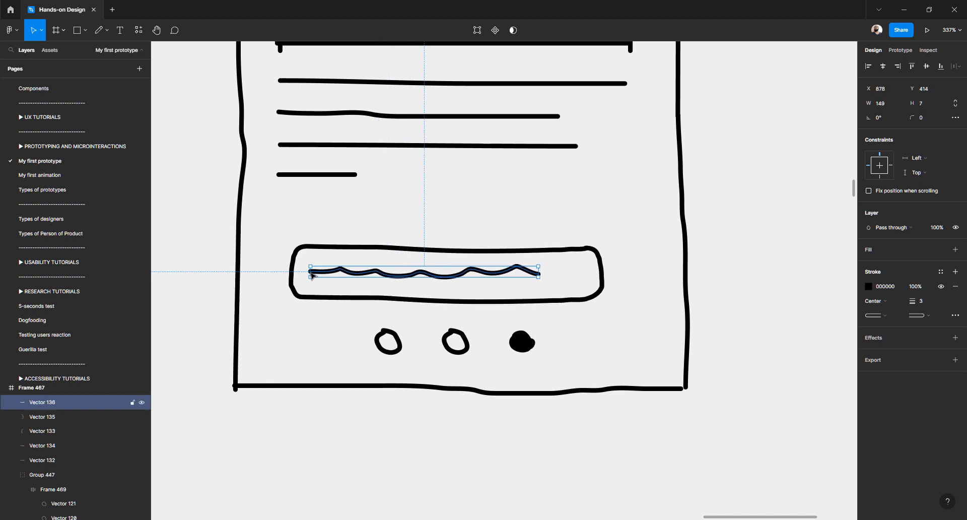
{"action": "left_click_drag", "start_coordinate": [309, 272], "coordinate": [362, 273]}
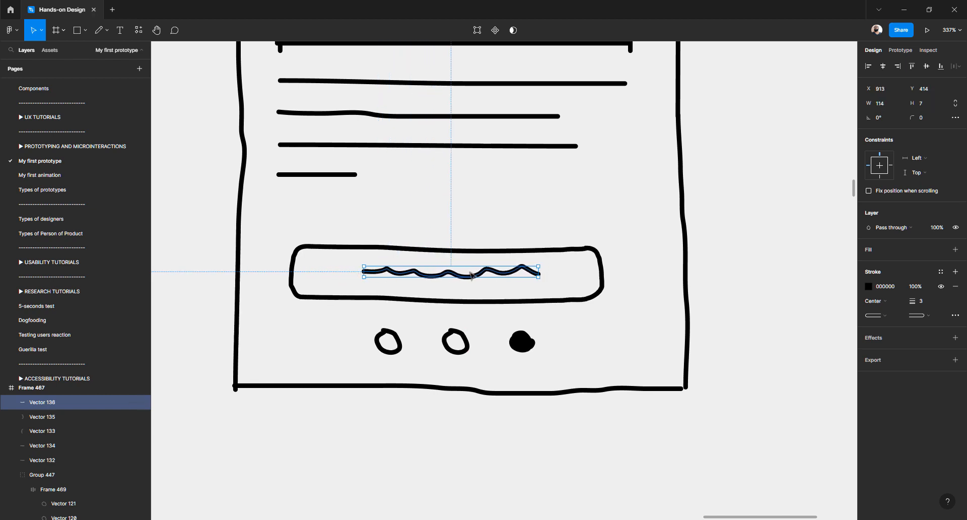
{"action": "left_click_drag", "start_coordinate": [490, 278], "coordinate": [489, 282]}
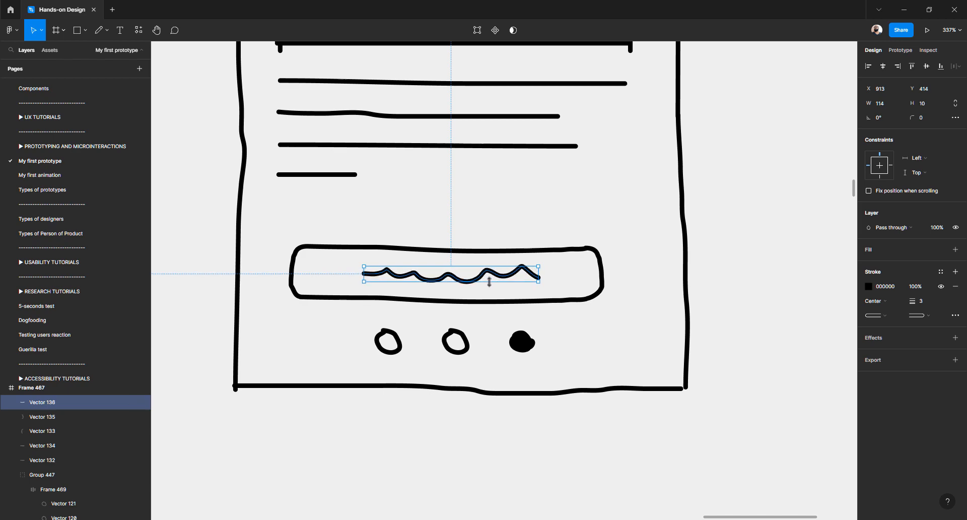
{"action": "left_click", "coordinate": [756, 266]}
Group all parts of the third sketch, including its new button, and select the second sketch's group
{"action": "scroll", "coordinate": [539, 264], "scroll_direction": "down", "scroll_amount": 6}
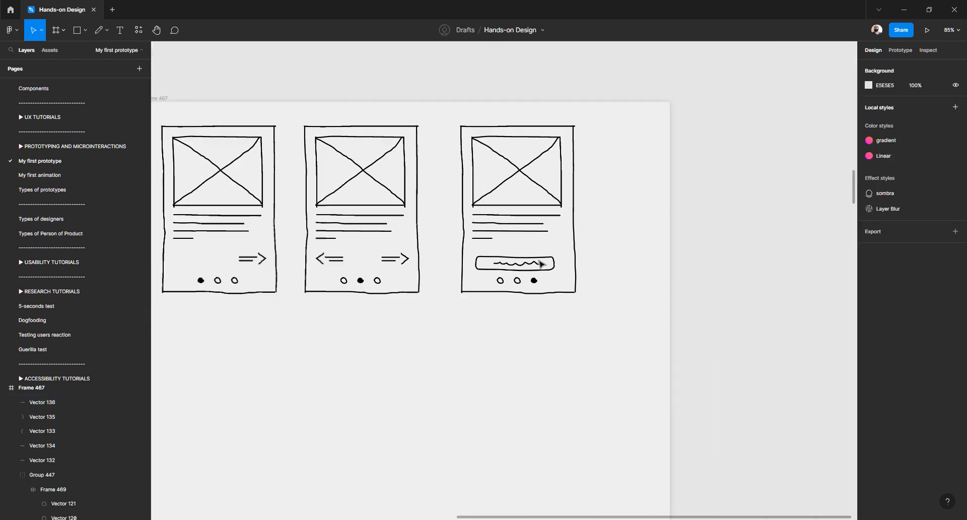
{"action": "left_click_drag", "start_coordinate": [617, 314], "coordinate": [447, 121]}
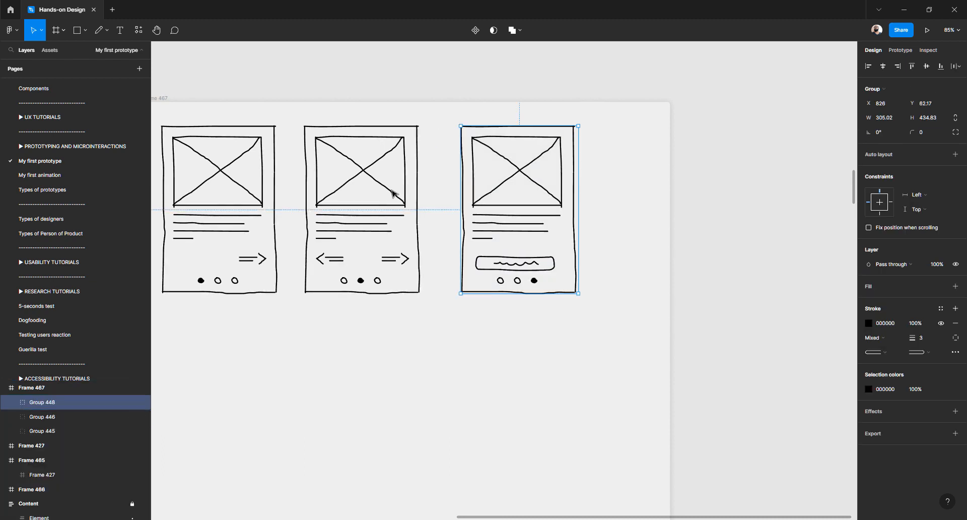
{"action": "left_click", "coordinate": [391, 191]}
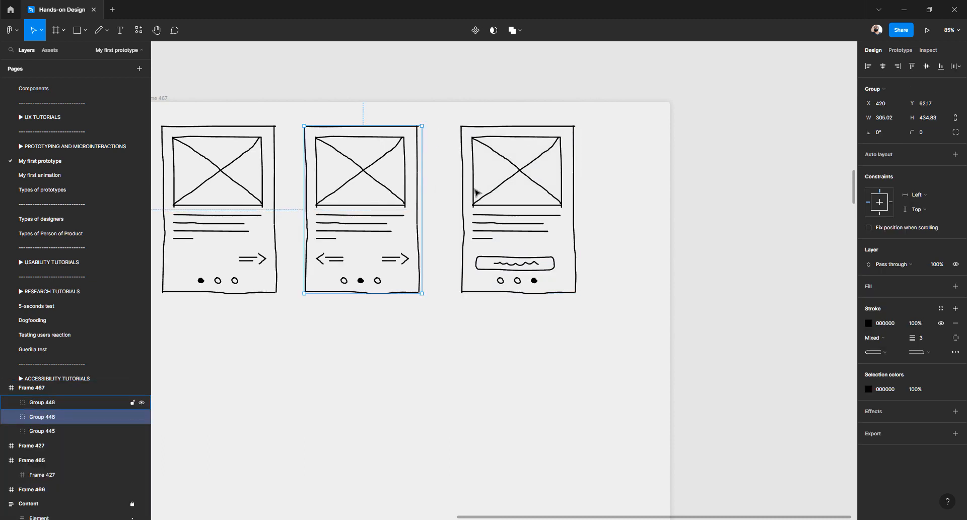
Combine the three sketch groups in a horizontal auto layout frame and set the spacing between them to 158
{"action": "left_click", "coordinate": [475, 190]}
{"action": "left_click", "coordinate": [399, 199], "text": "shift"}
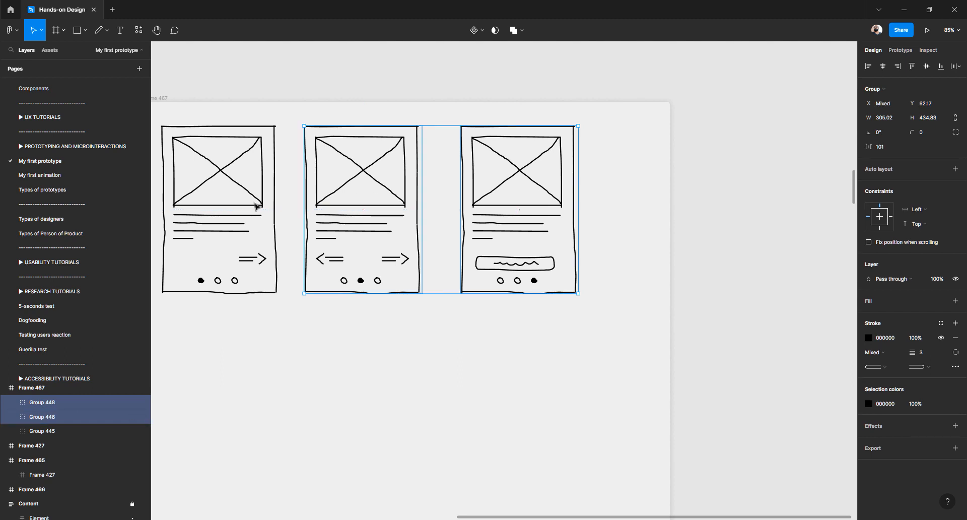
{"action": "left_click", "coordinate": [255, 207], "text": "shift"}
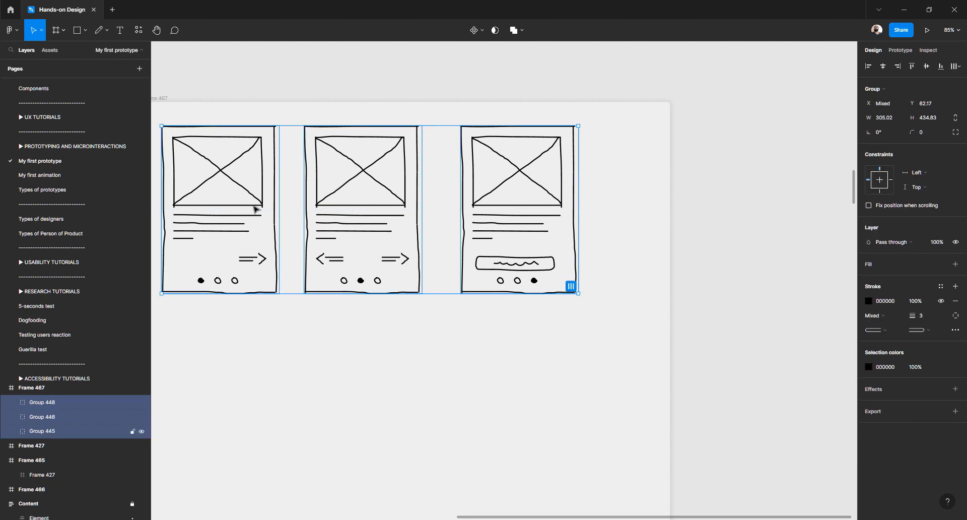
{"action": "key", "text": "shift+a"}
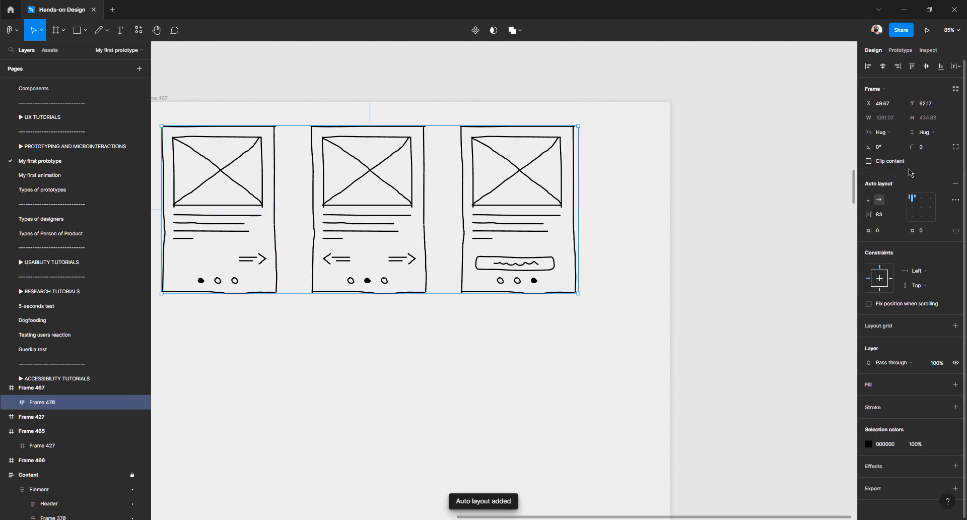
{"action": "scroll", "coordinate": [659, 188], "scroll_direction": "left", "scroll_amount": 1}
{"action": "scroll", "coordinate": [659, 188], "scroll_direction": "left", "scroll_amount": 2}
{"action": "left_click_drag", "start_coordinate": [537, 211], "coordinate": [584, 211]}
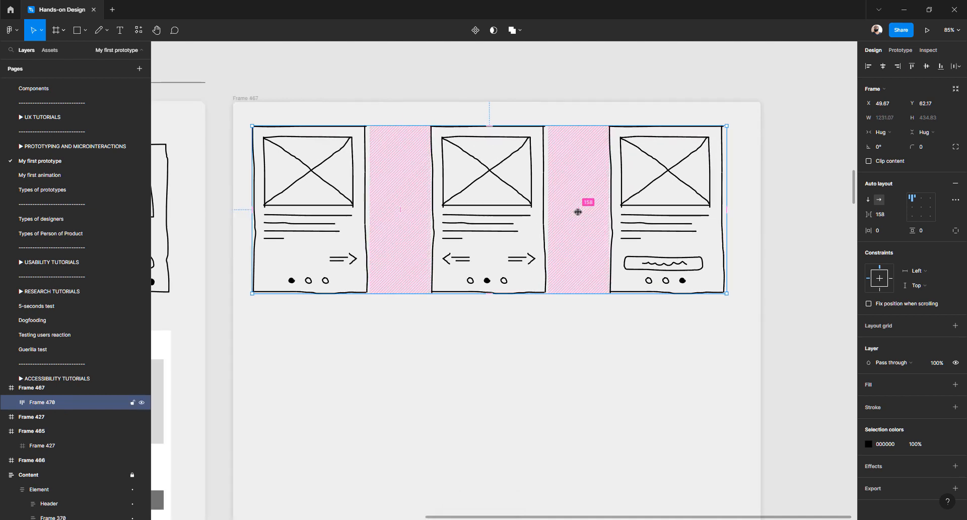
Set the color of all three sketches to 020202 after trying the light gray B4B3B3
{"action": "left_click", "coordinate": [868, 445]}
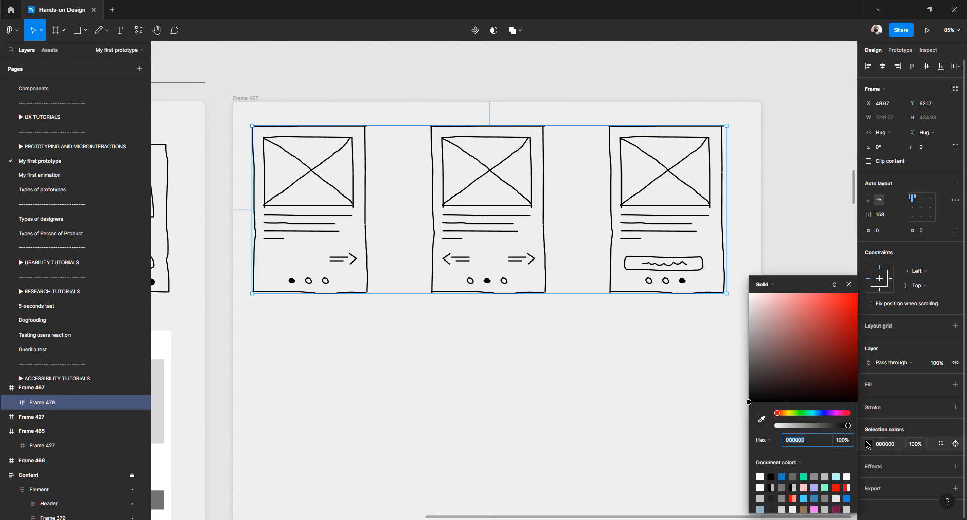
{"action": "mouse_move", "coordinate": [783, 367]}
{"action": "left_mouse_down"}
{"action": "mouse_move", "coordinate": [759, 359]}
{"action": "mouse_move", "coordinate": [749, 328]}
{"action": "left_mouse_up"}
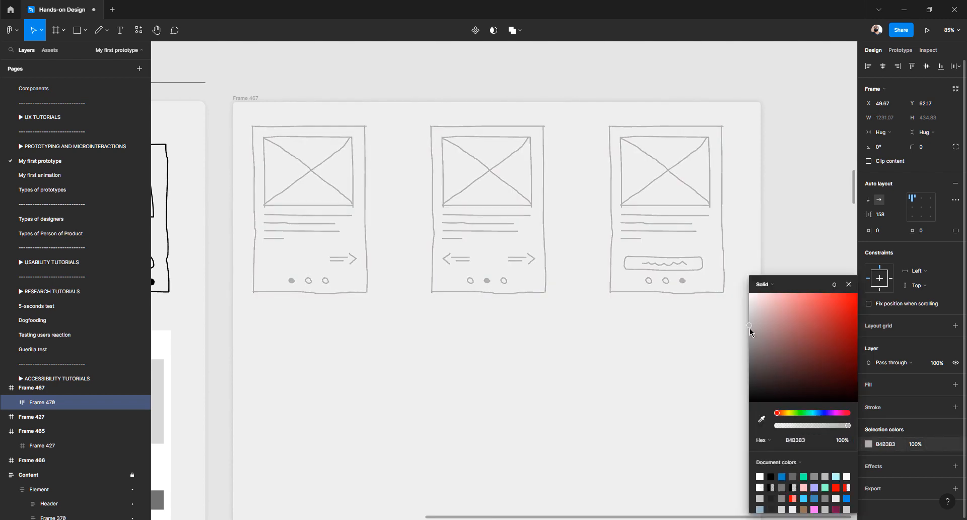
{"action": "mouse_move", "coordinate": [856, 332]}
{"action": "left_mouse_down"}
{"action": "mouse_move", "coordinate": [755, 379]}
{"action": "mouse_move", "coordinate": [741, 406]}
{"action": "left_mouse_up"}
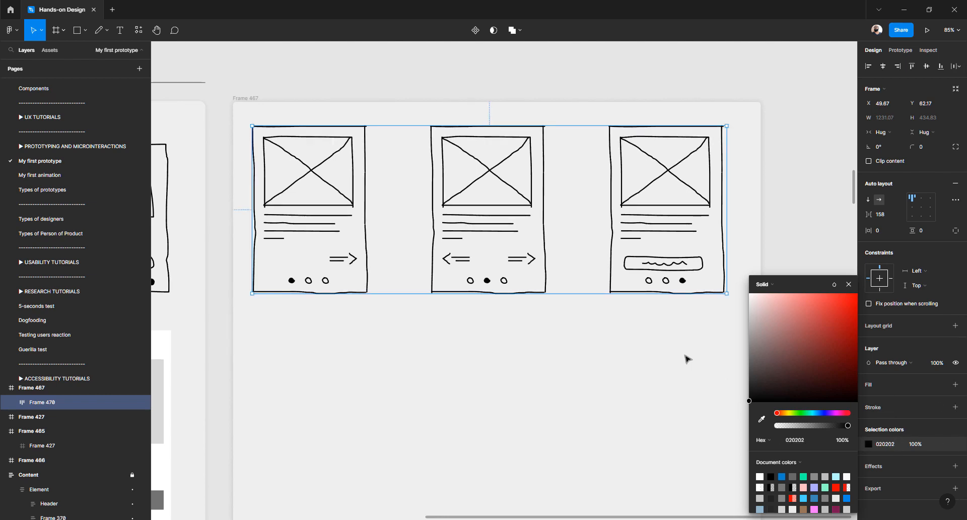
{"action": "left_click", "coordinate": [706, 352]}
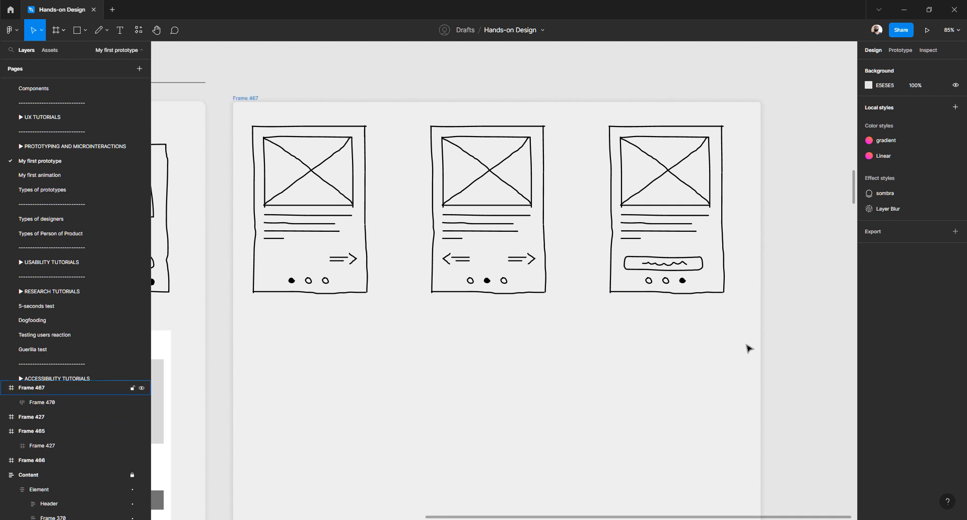
Try to thicken the sketches' lines by adding an inside stroke to their auto layout frame and varying its weight
{"action": "left_click_drag", "start_coordinate": [747, 345], "coordinate": [248, 118]}
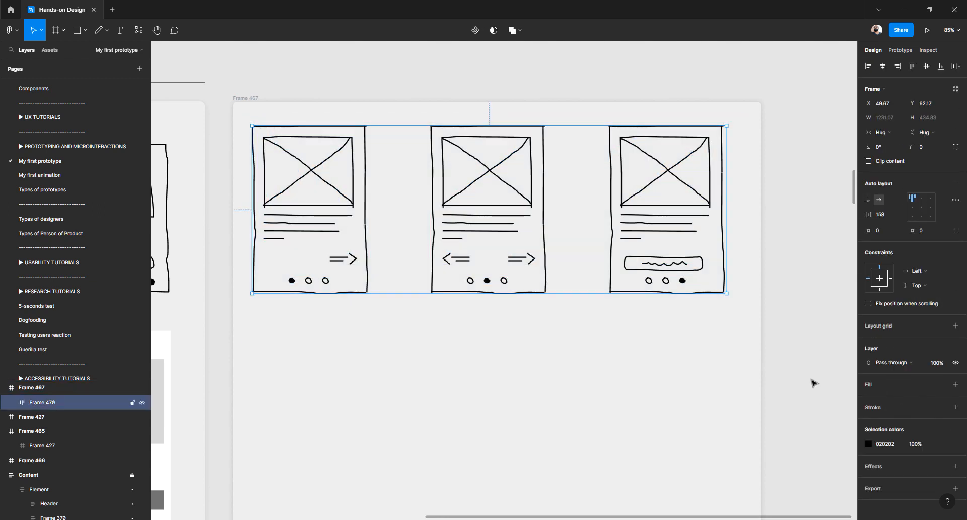
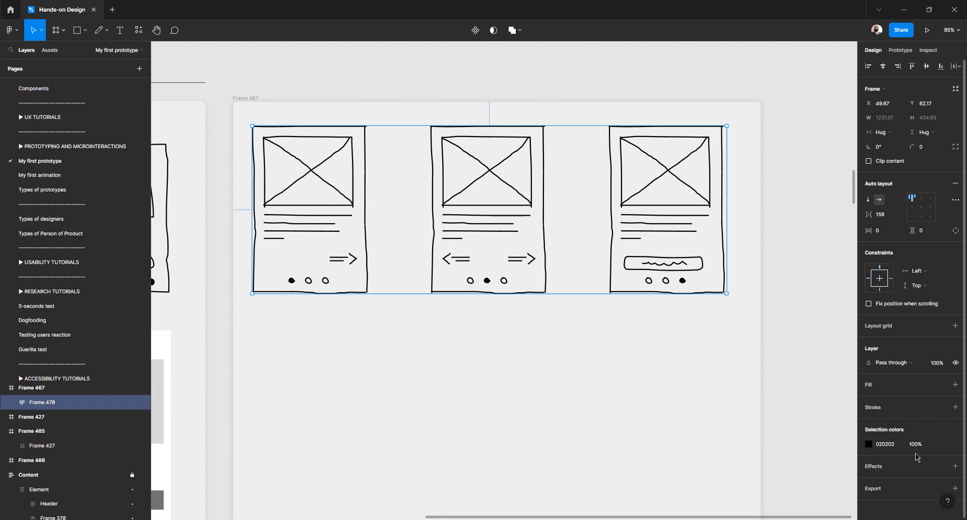
{"action": "left_click", "coordinate": [877, 413]}
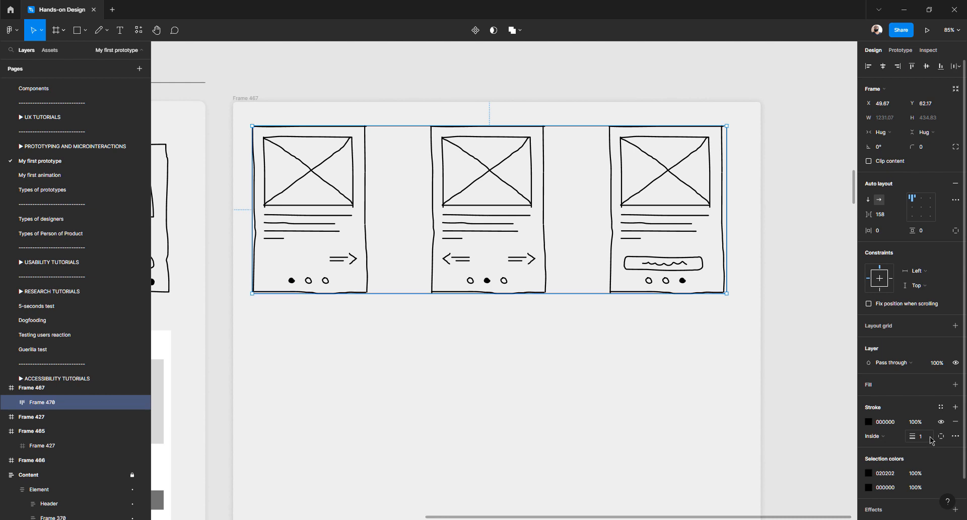
{"action": "left_click", "coordinate": [931, 440]}
{"action": "type", "text": "7"}
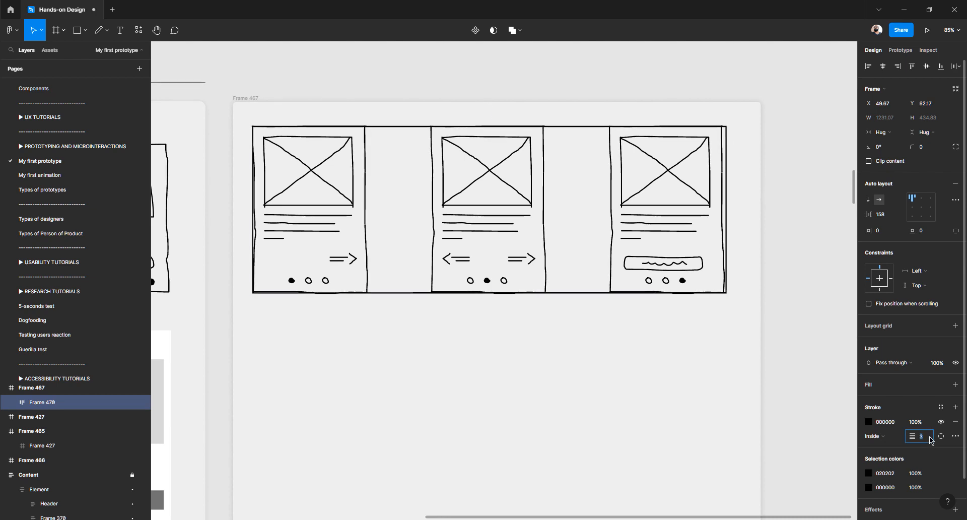
{"action": "key", "text": "Up"}
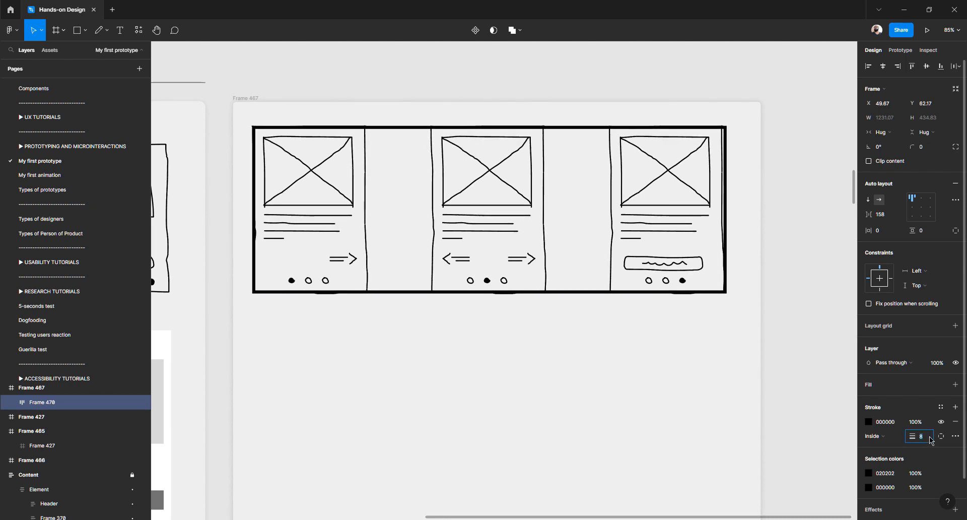
{"action": "key", "text": "Down"}
{"action": "key", "text": "Down"}
{"action": "key", "text": "Down"}
{"action": "key", "text": "Down"}
{"action": "key", "text": "Down"}
{"action": "key", "text": "Down"}
{"action": "key", "text": "Down"}
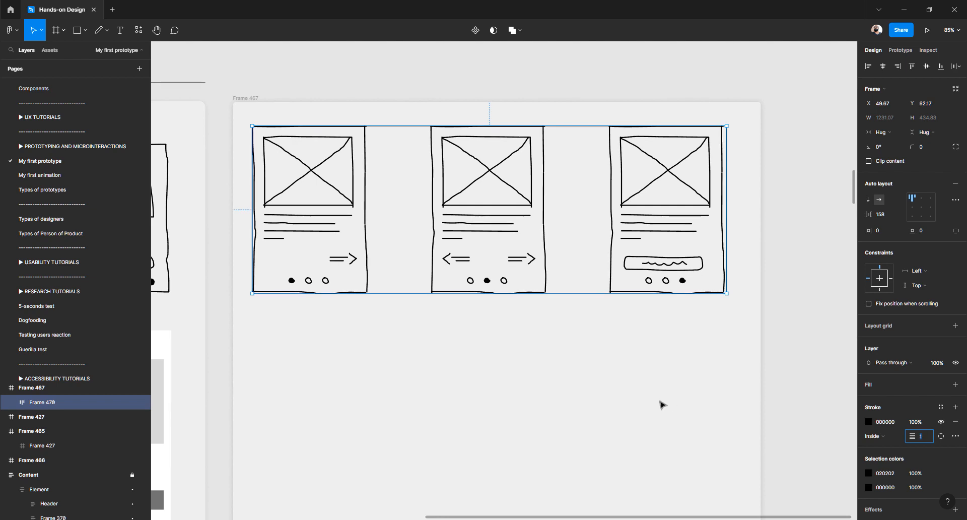
{"action": "left_click", "coordinate": [662, 404]}
{"action": "left_click", "coordinate": [317, 230]}
{"action": "key", "text": "Escape"}
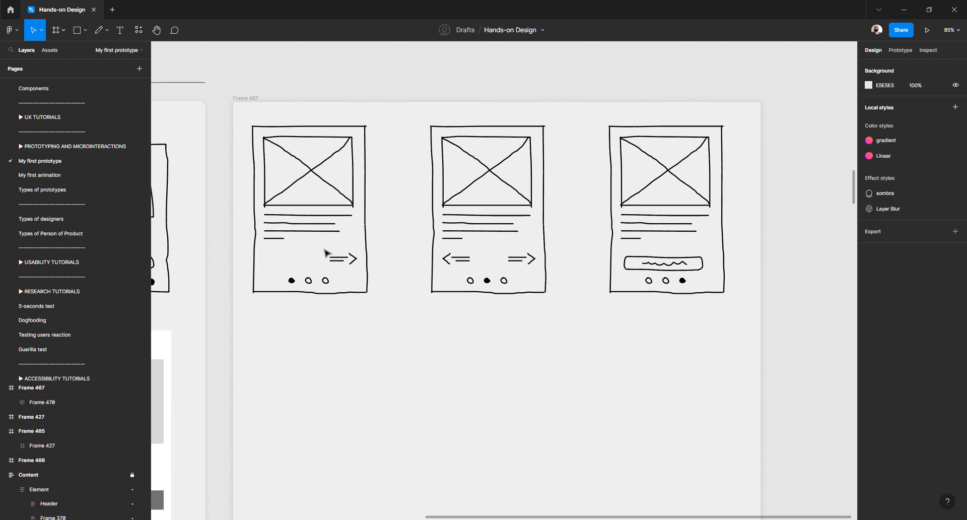
Ungroup the auto layout frame and the three sketch groups inside it to free their individual lines
{"action": "left_click", "coordinate": [320, 230]}
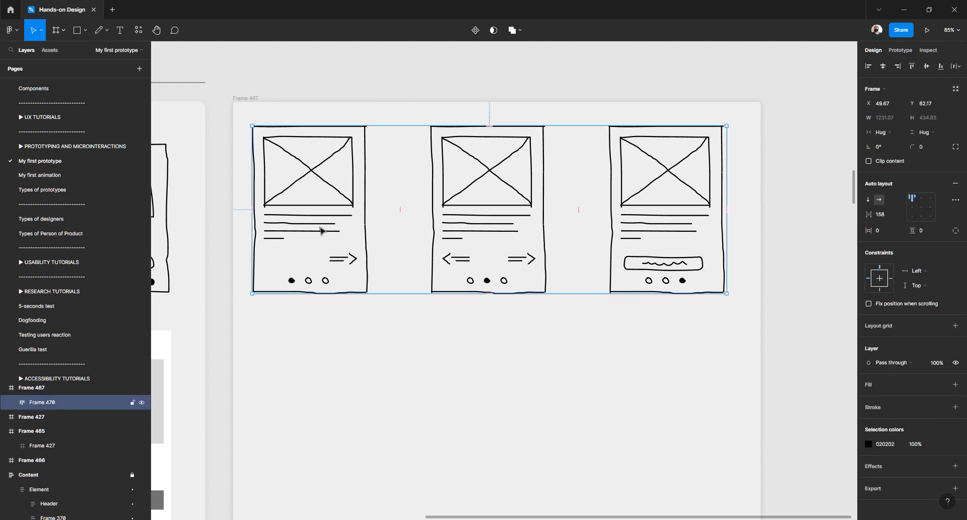
{"action": "key", "text": "Return"}
{"action": "key", "text": "Return"}
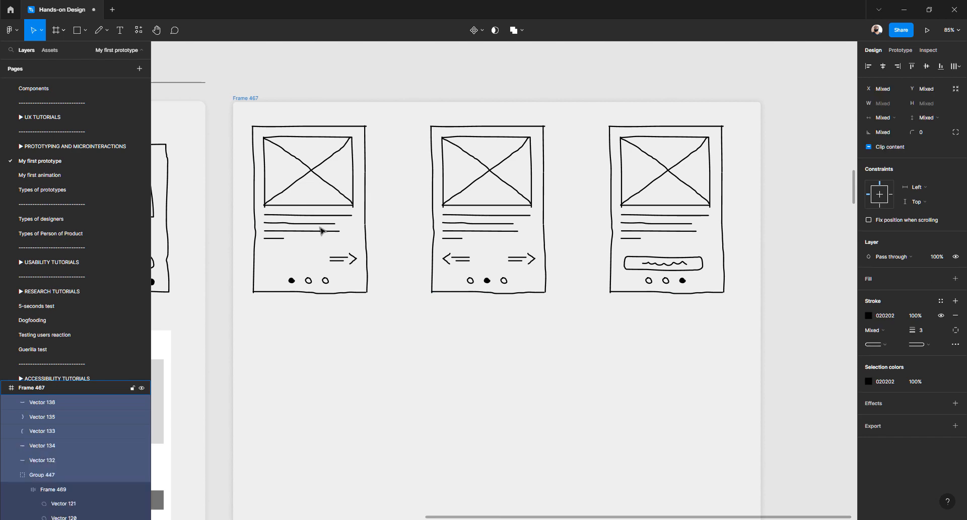
{"action": "key", "text": "Escape"}
{"action": "key", "text": "Escape"}
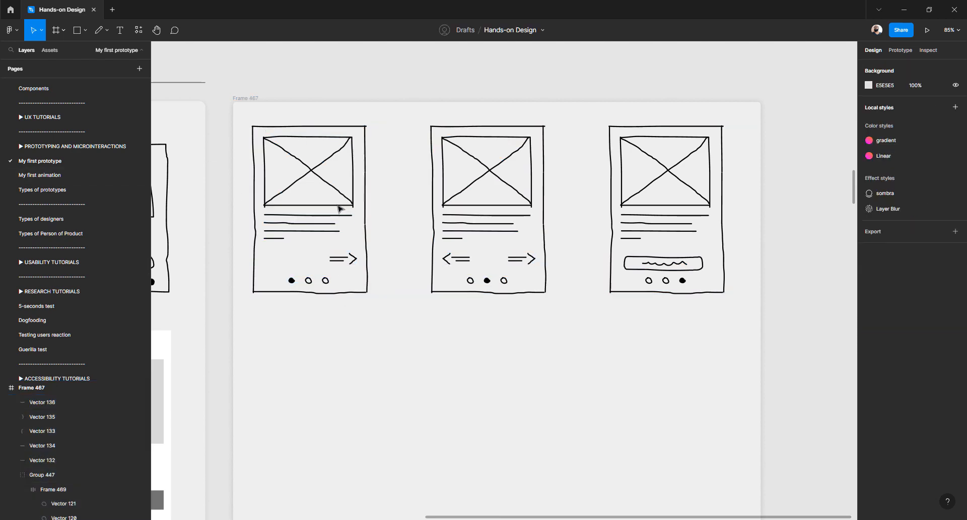
{"action": "left_click", "coordinate": [338, 205]}
{"action": "left_click", "coordinate": [316, 334]}
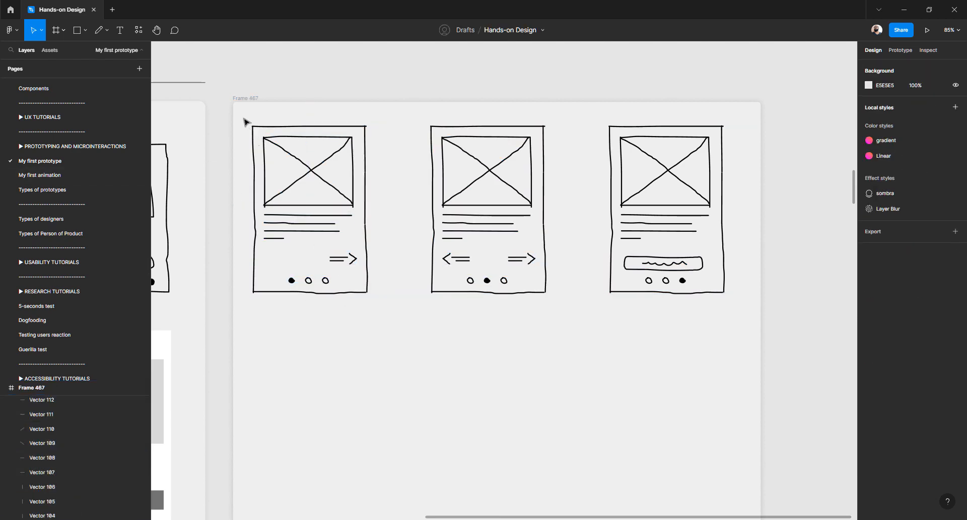
{"action": "left_click_drag", "start_coordinate": [246, 122], "coordinate": [380, 324]}
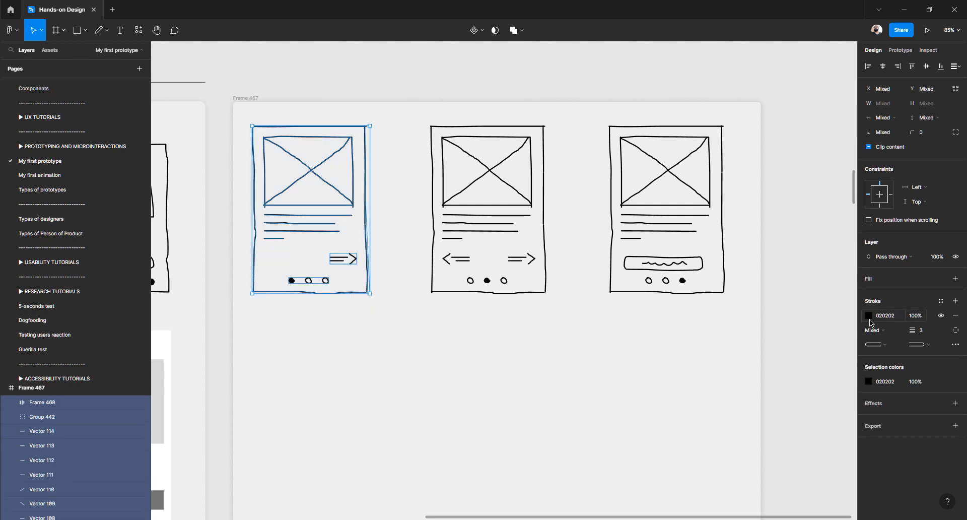
{"action": "left_click", "coordinate": [922, 332]}
{"action": "left_click", "coordinate": [657, 349]}
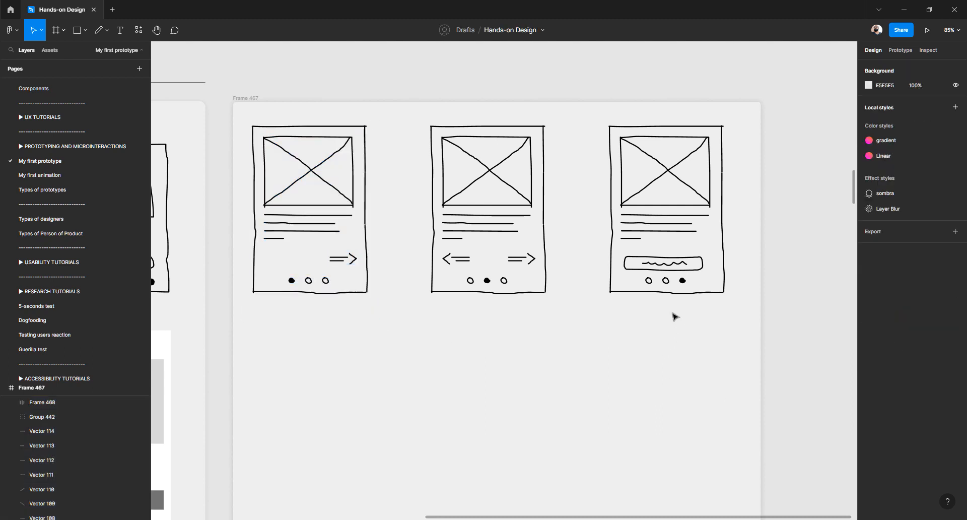
{"action": "left_click", "coordinate": [668, 267]}
{"action": "left_click", "coordinate": [716, 353]}
{"action": "left_click_drag", "start_coordinate": [716, 353], "coordinate": [572, 189]}
{"action": "left_click", "coordinate": [584, 228]}
{"action": "key", "text": "ctrl+z"}
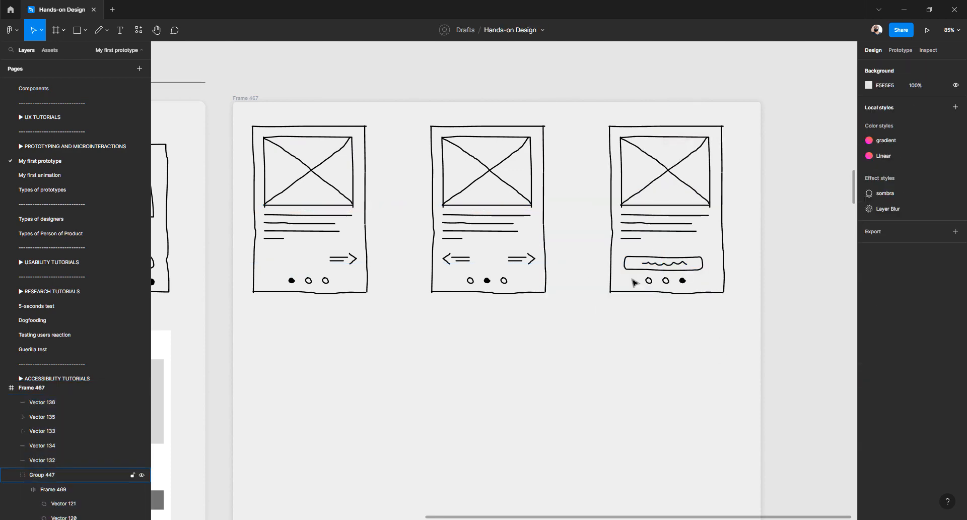
{"action": "left_click_drag", "start_coordinate": [520, 216], "coordinate": [543, 253]}
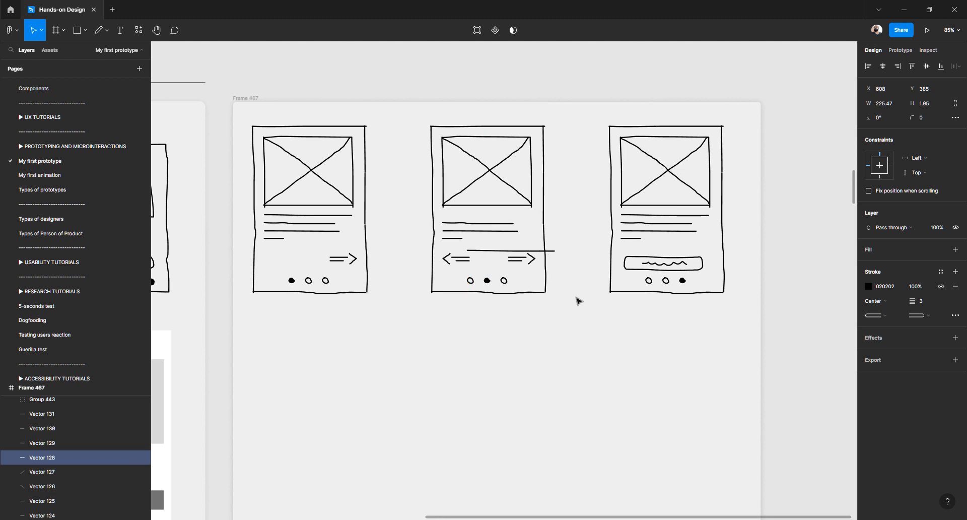
{"action": "key", "text": "ctrl+z"}
Try a heavier stroke weight on the lines of all three sketches and undo it
{"action": "left_click_drag", "start_coordinate": [744, 318], "coordinate": [694, 288]}
{"action": "left_click_drag", "start_coordinate": [297, 176], "coordinate": [242, 117]}
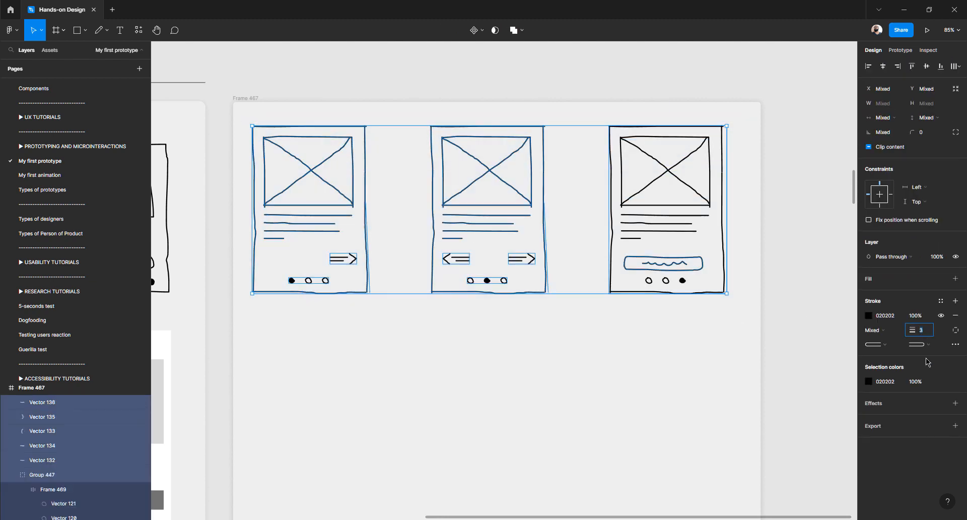
{"action": "key", "text": "Up"}
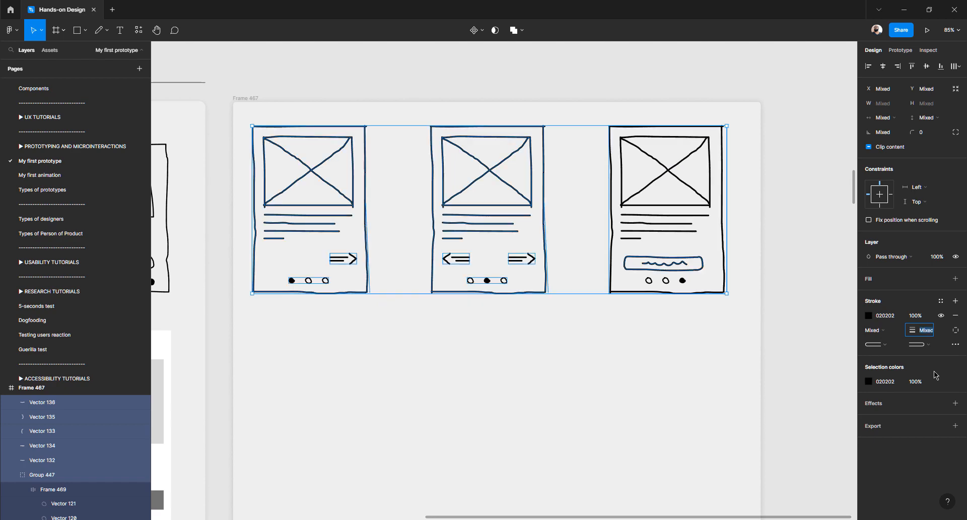
{"action": "key", "text": "Return"}
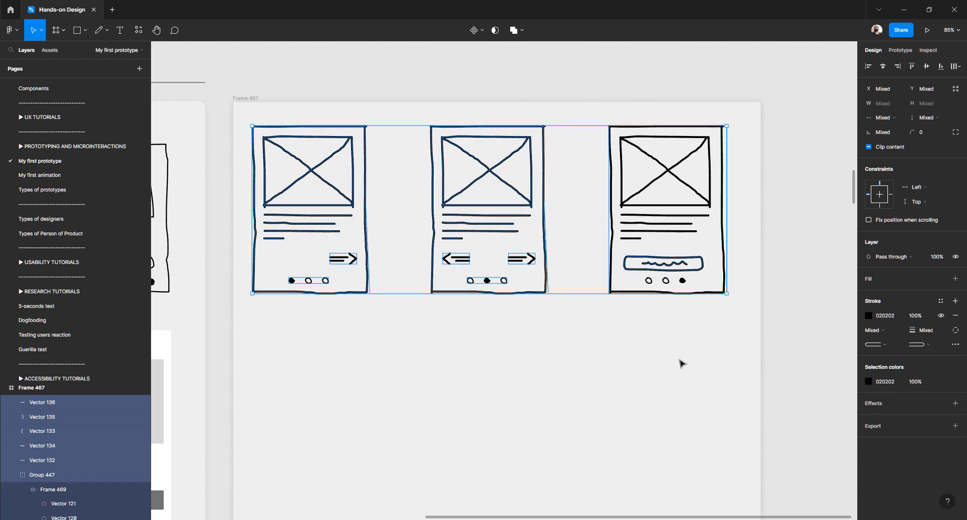
{"action": "left_click", "coordinate": [579, 371]}
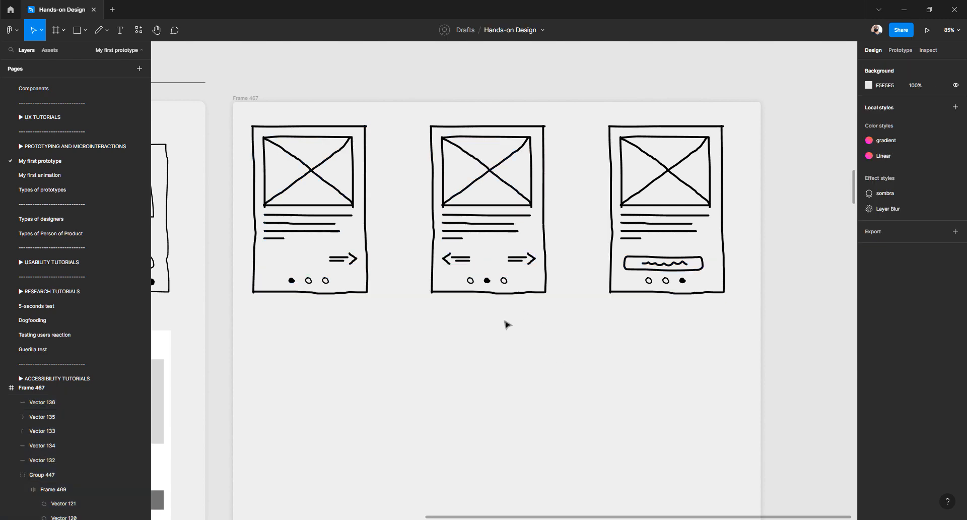
{"action": "key", "text": "ctrl+z"}
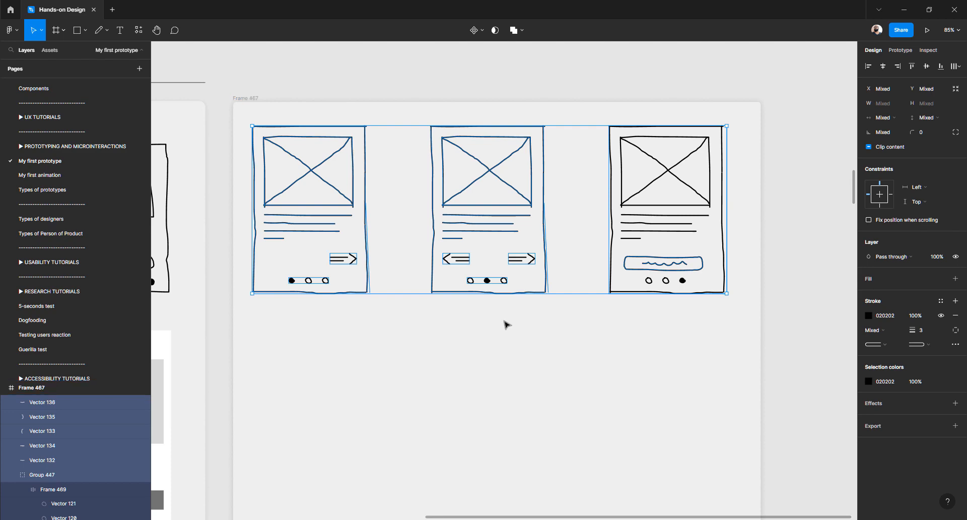
{"action": "left_click", "coordinate": [506, 324]}
Group the parts of the first, second and third sketch into one separate group per sketch
{"action": "left_click_drag", "start_coordinate": [239, 122], "coordinate": [394, 333]}
{"action": "key", "text": "ctrl+g"}
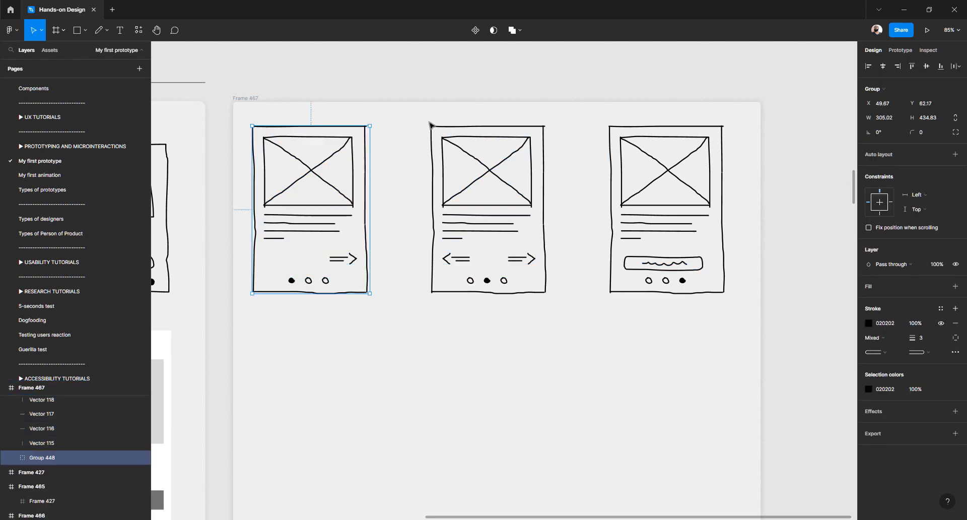
{"action": "left_click_drag", "start_coordinate": [430, 124], "coordinate": [603, 339]}
{"action": "key", "text": "ctrl+g"}
{"action": "left_click_drag", "start_coordinate": [591, 115], "coordinate": [744, 329]}
{"action": "key", "text": "ctrl+g"}
{"action": "left_click_drag", "start_coordinate": [671, 263], "coordinate": [646, 350]}
{"action": "key", "text": "ctrl+z"}
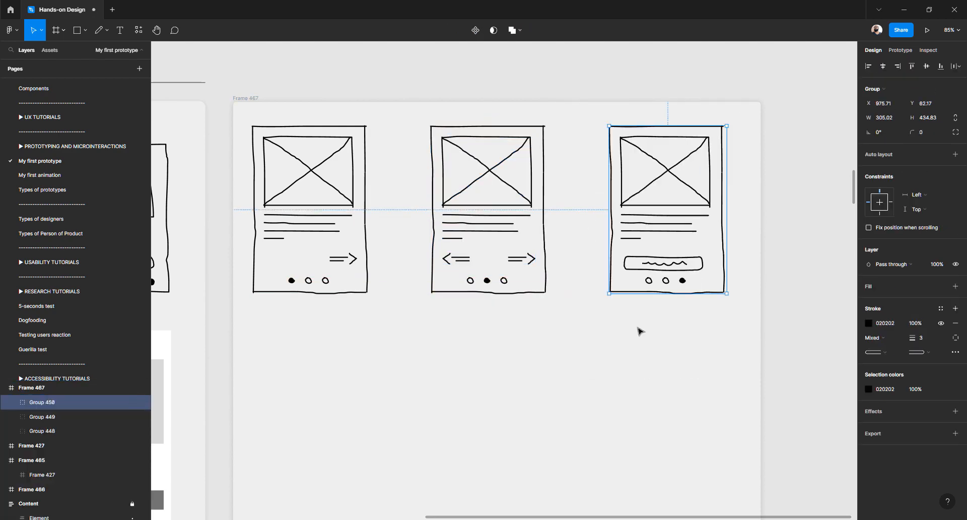
{"action": "left_click", "coordinate": [621, 332]}
Compare the three new sketches with the reference sketches and wireframes beside them, and select the second sketch's group
{"action": "scroll", "coordinate": [618, 330], "scroll_direction": "down", "scroll_amount": 3}
{"action": "scroll", "coordinate": [489, 269], "scroll_direction": "up", "scroll_amount": 3}
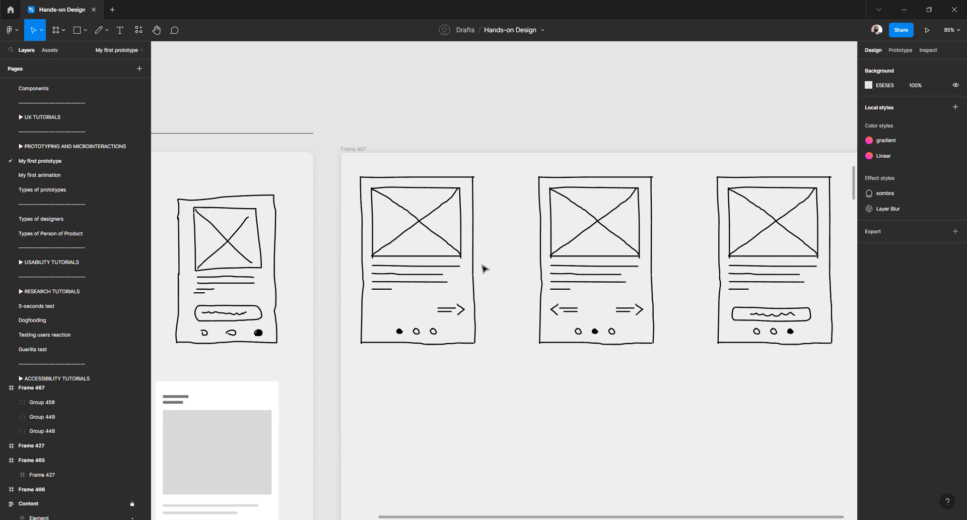
{"action": "scroll", "coordinate": [483, 269], "scroll_direction": "down", "scroll_amount": 4}
{"action": "scroll", "coordinate": [483, 268], "scroll_direction": "left", "scroll_amount": 3}
{"action": "scroll", "coordinate": [484, 268], "scroll_direction": "up", "scroll_amount": 4}
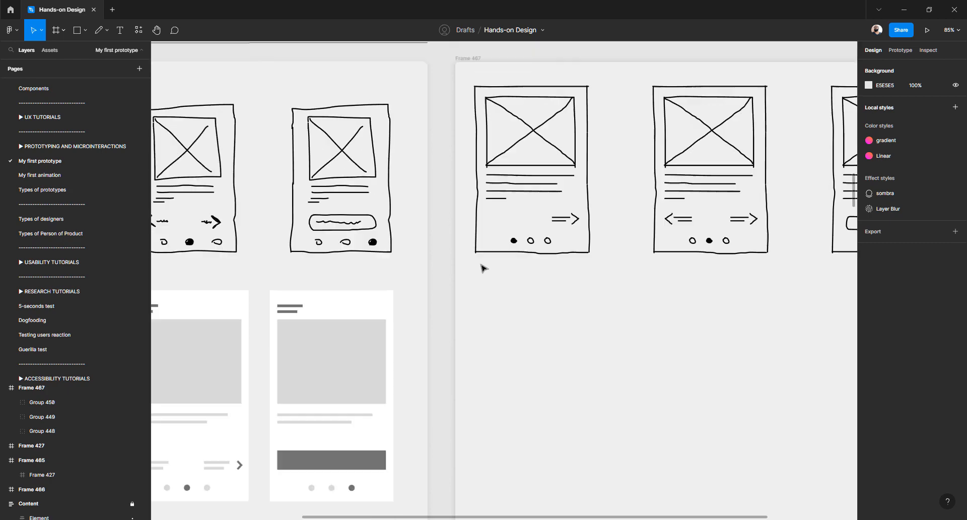
{"action": "scroll", "coordinate": [482, 268], "scroll_direction": "right", "scroll_amount": 4}
{"action": "scroll", "coordinate": [381, 244], "scroll_direction": "up", "scroll_amount": 2}
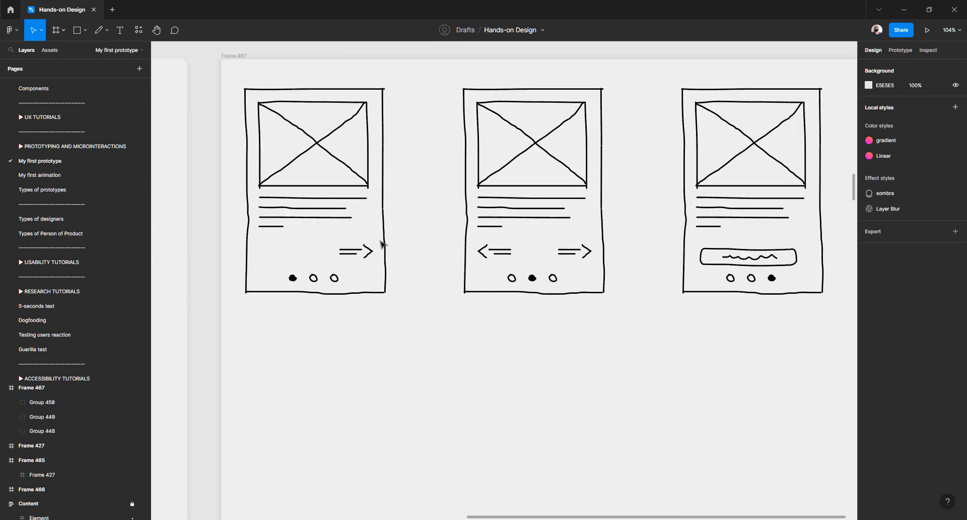
{"action": "left_click_drag", "start_coordinate": [397, 228], "coordinate": [372, 254]}
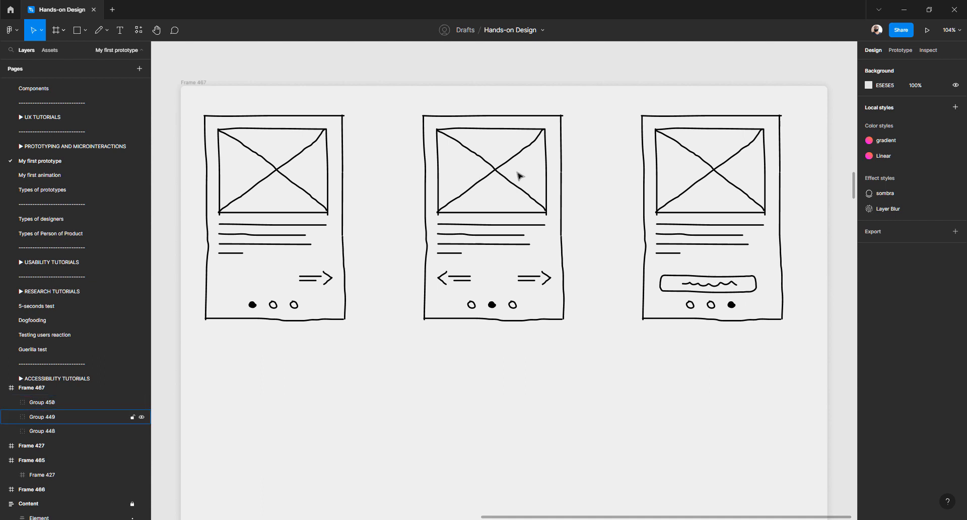
{"action": "left_click", "coordinate": [456, 244]}
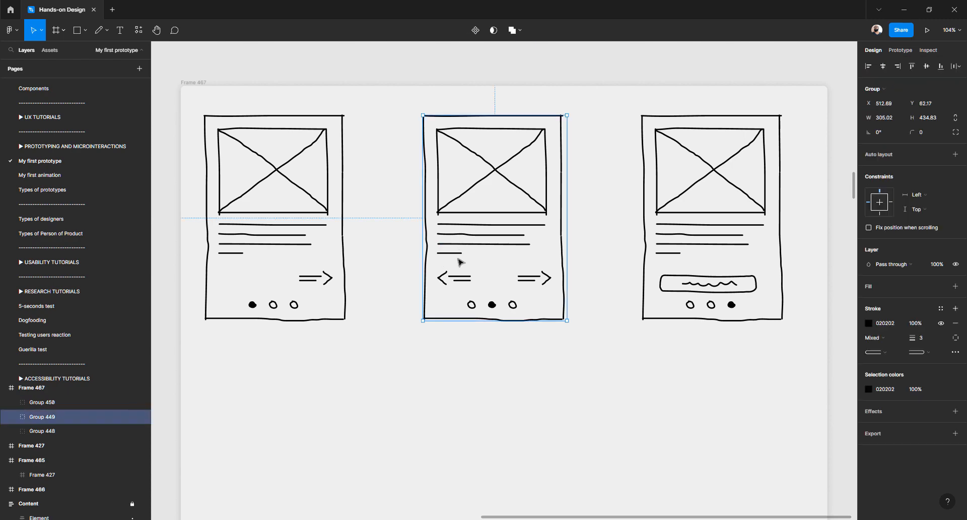
Ungroup the first sketch so that its image placeholder, text lines, arrow and dots can be handled separately
{"action": "left_click", "coordinate": [463, 259]}
{"action": "left_click_drag", "start_coordinate": [447, 230], "coordinate": [456, 254]}
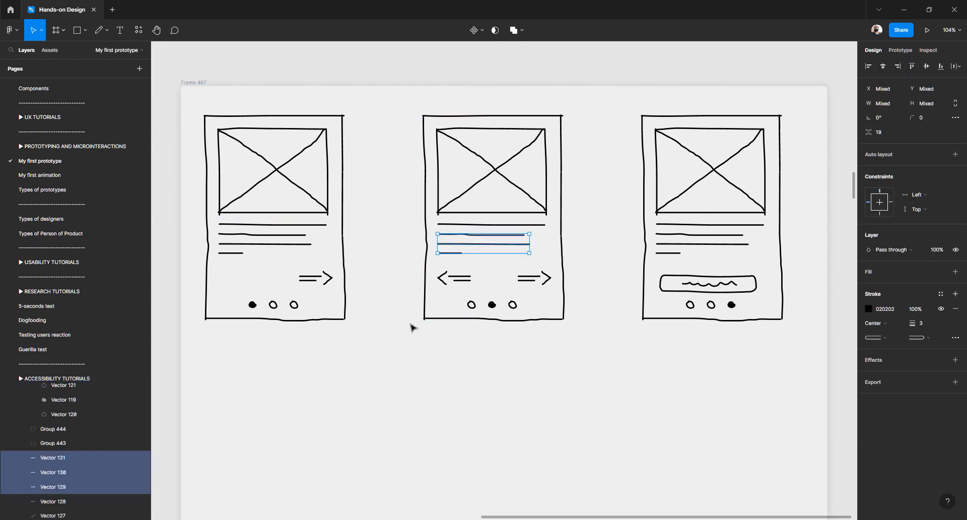
{"action": "left_click", "coordinate": [401, 321]}
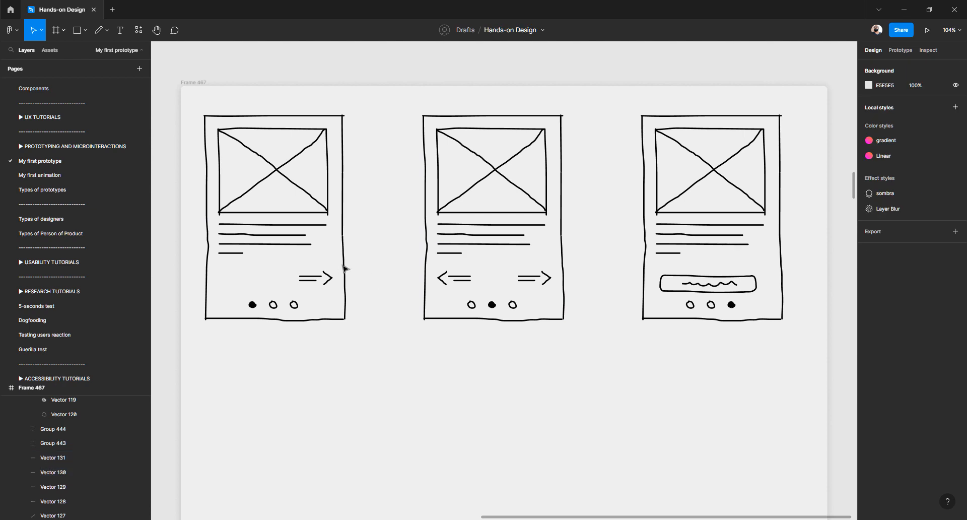
{"action": "left_click", "coordinate": [278, 172]}
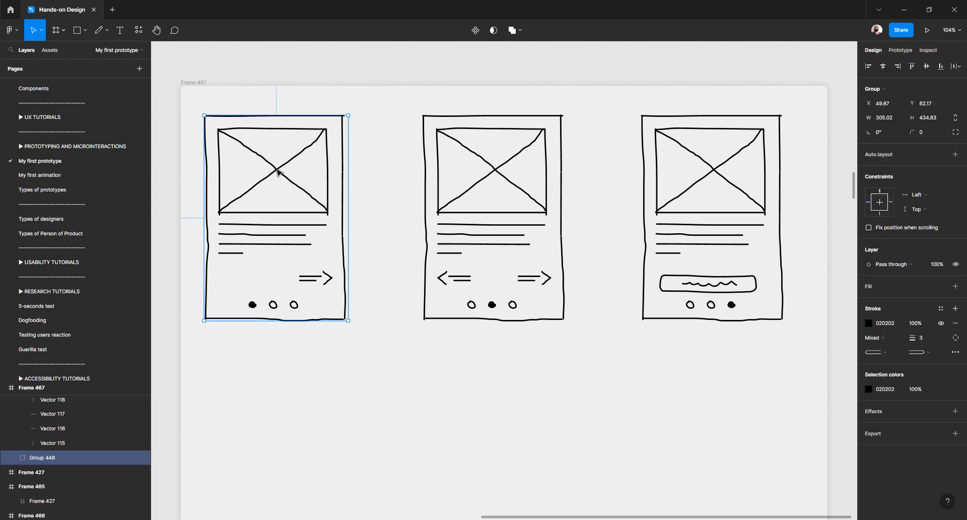
{"action": "key", "text": "ctrl+shift+g"}
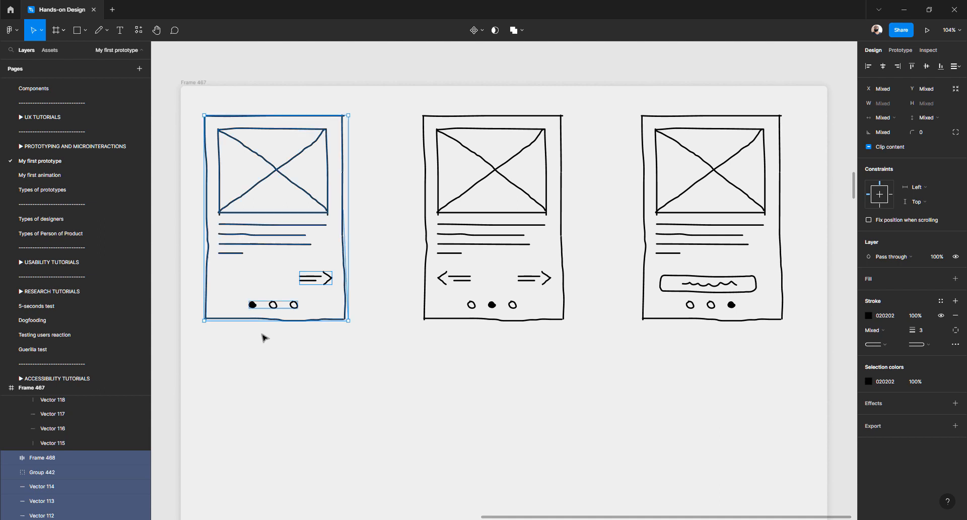
{"action": "left_click", "coordinate": [263, 337]}
Group the image placeholder lines of the first sketch, and group its four text lines separately
{"action": "left_click", "coordinate": [276, 213]}
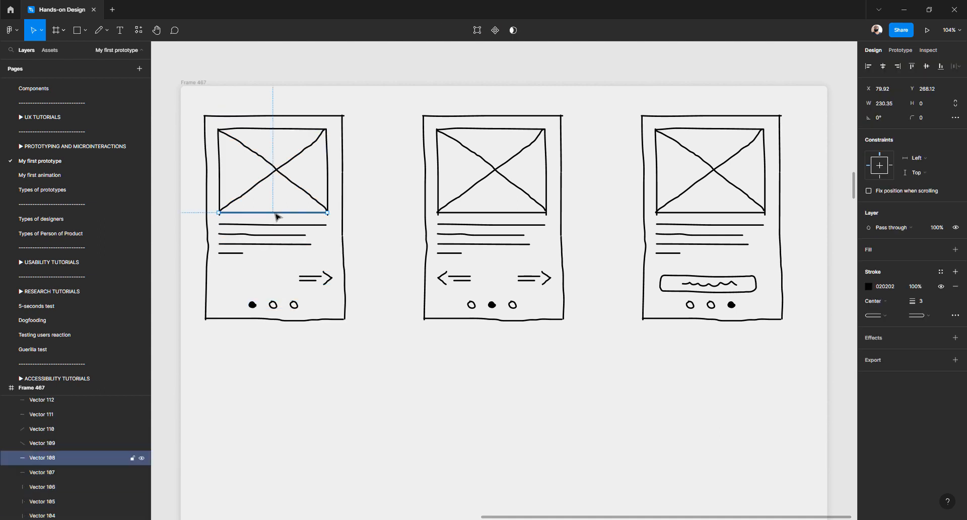
{"action": "left_click", "coordinate": [219, 146]}
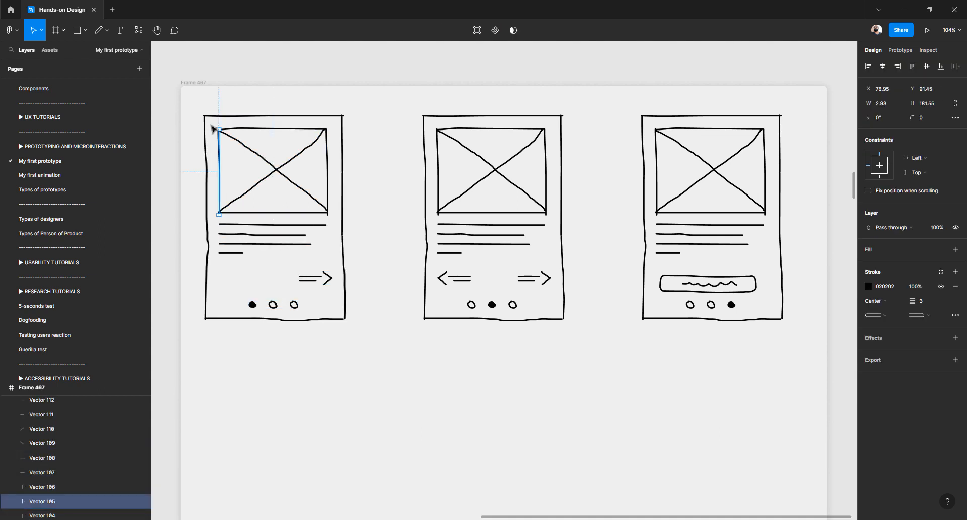
{"action": "left_click_drag", "start_coordinate": [214, 124], "coordinate": [337, 218]}
{"action": "key", "text": "ctrl+g"}
{"action": "left_click", "coordinate": [357, 210]}
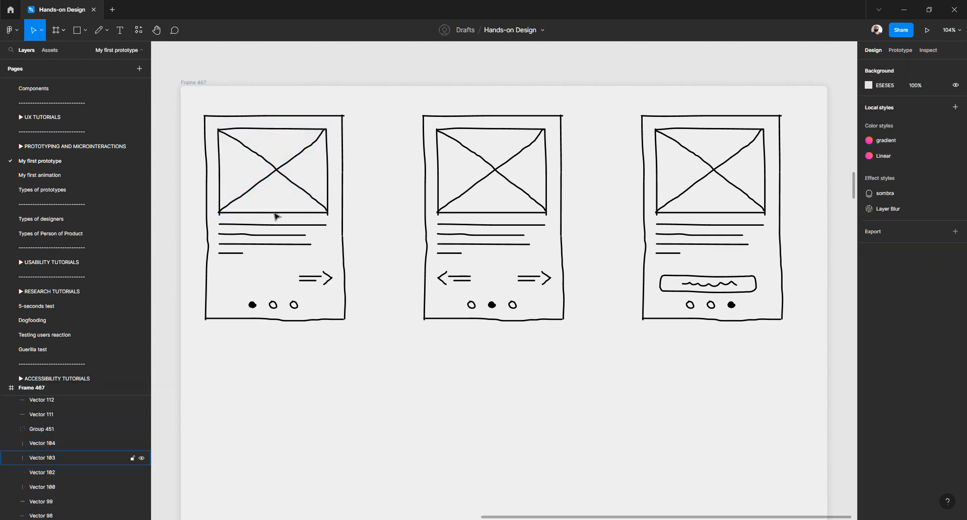
{"action": "left_click_drag", "start_coordinate": [214, 221], "coordinate": [247, 272]}
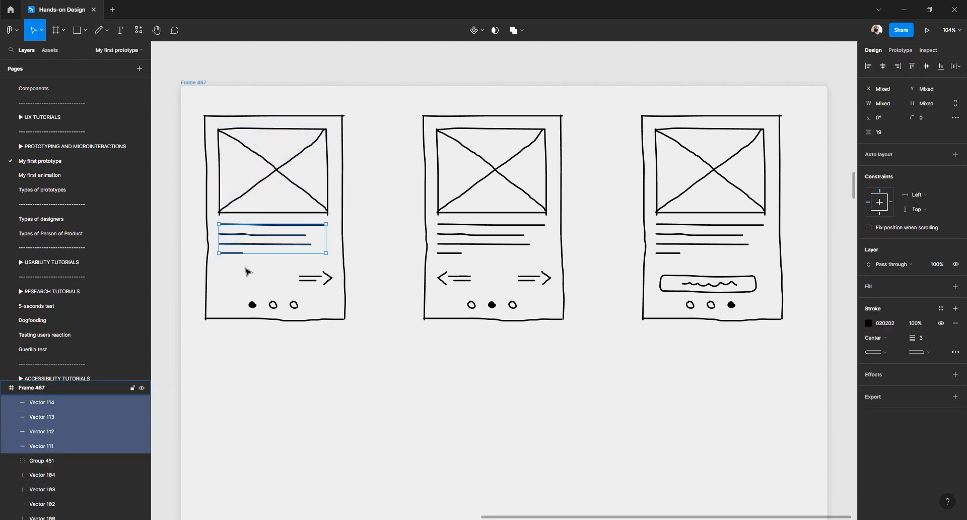
{"action": "key", "text": "ctrl+g"}
Try swapping the first sketch's content so the text lines sit at the top and the image placeholder below them
{"action": "left_click", "coordinate": [278, 173]}
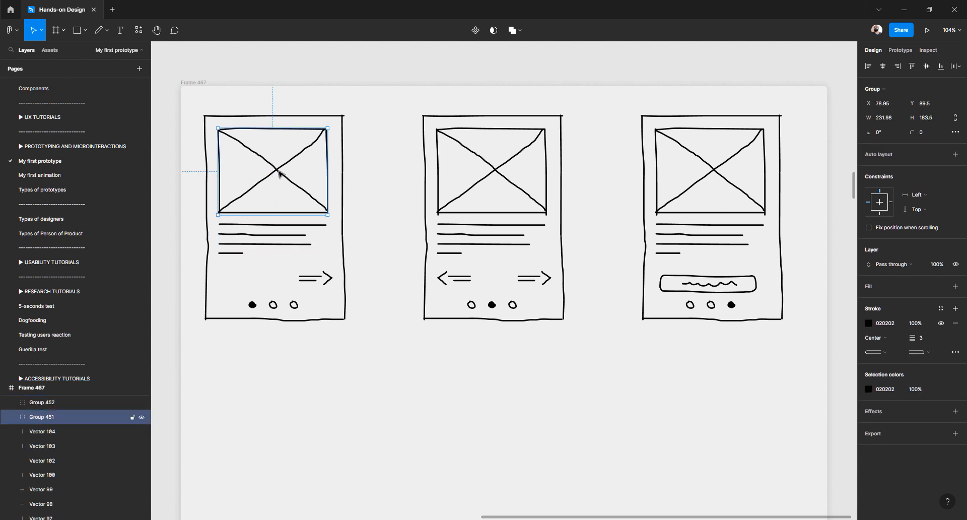
{"action": "left_click_drag", "start_coordinate": [279, 173], "coordinate": [288, 420]}
{"action": "left_click", "coordinate": [246, 228]}
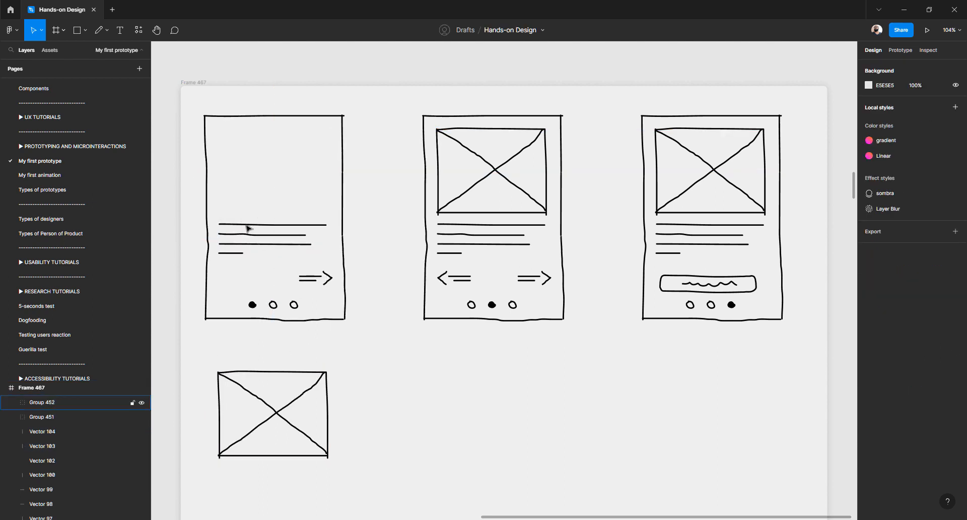
{"action": "left_click", "coordinate": [252, 224]}
{"action": "left_click_drag", "start_coordinate": [255, 173], "coordinate": [255, 146]}
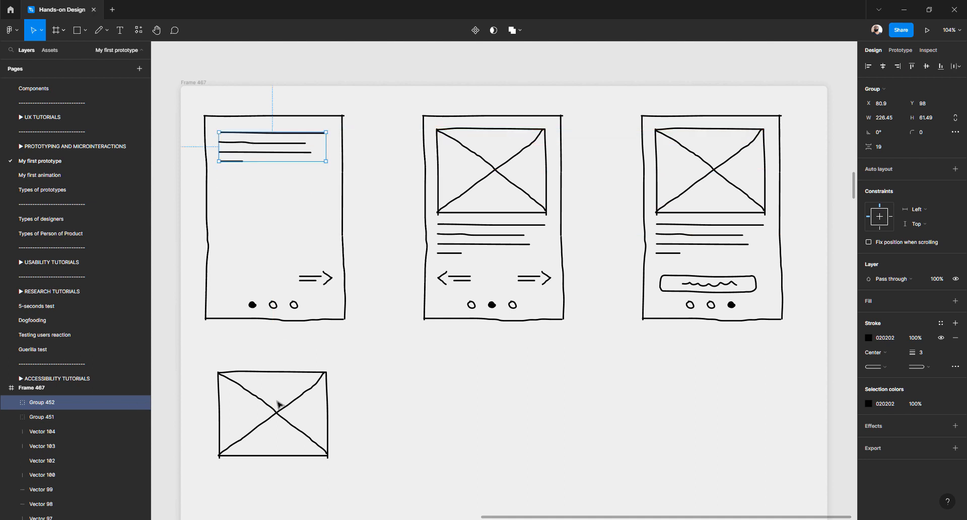
{"action": "left_click", "coordinate": [281, 408]}
{"action": "left_click", "coordinate": [281, 415]}
{"action": "left_click_drag", "start_coordinate": [274, 413], "coordinate": [275, 217]}
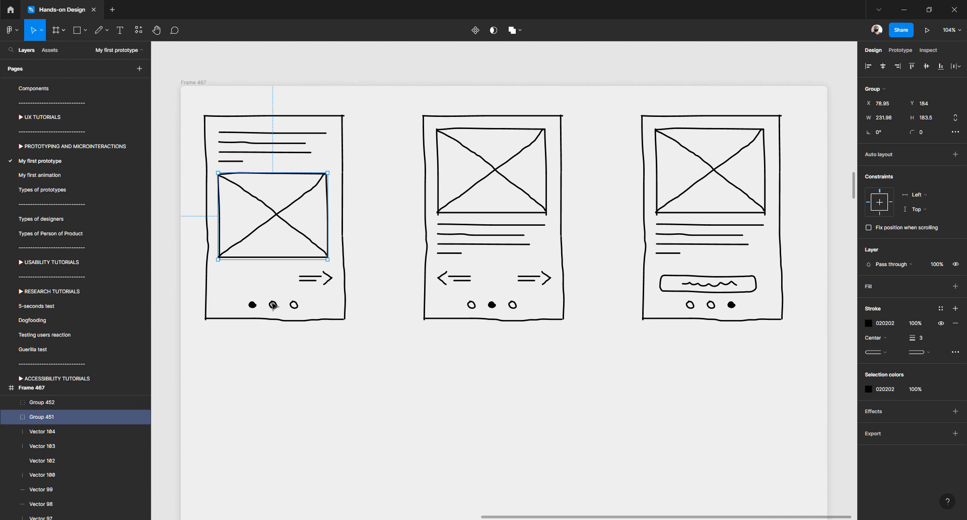
Try the first sketch without its arrow, with the dots moved up and the image placeholder moved slightly down
{"action": "left_click", "coordinate": [286, 303]}
{"action": "key", "text": "shift+a"}
{"action": "left_click_drag", "start_coordinate": [274, 305], "coordinate": [315, 316]}
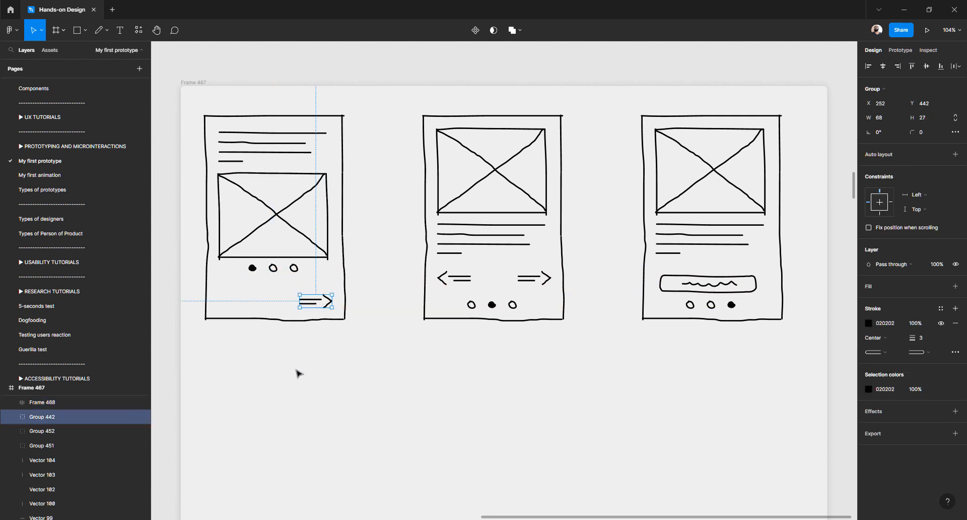
{"action": "key", "text": "Delete"}
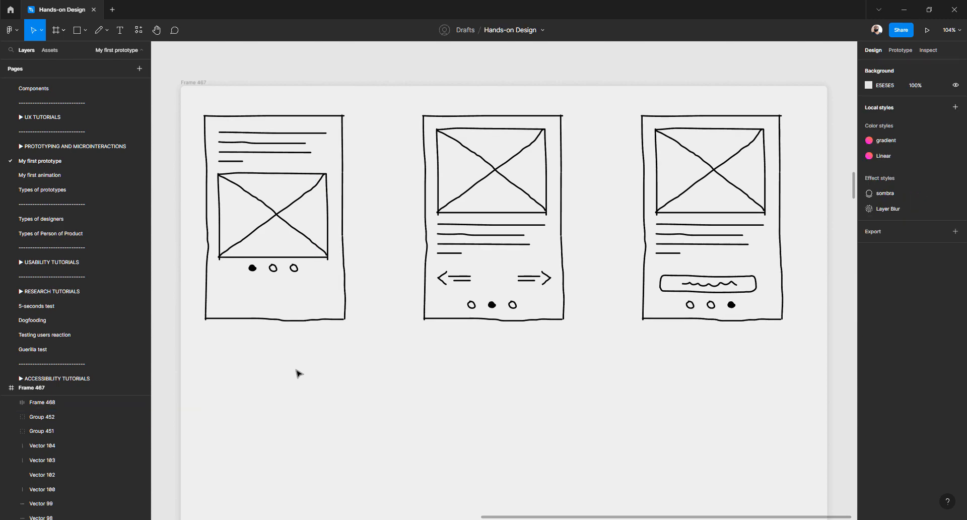
{"action": "left_click_drag", "start_coordinate": [281, 272], "coordinate": [279, 296]}
{"action": "left_click", "coordinate": [282, 216]}
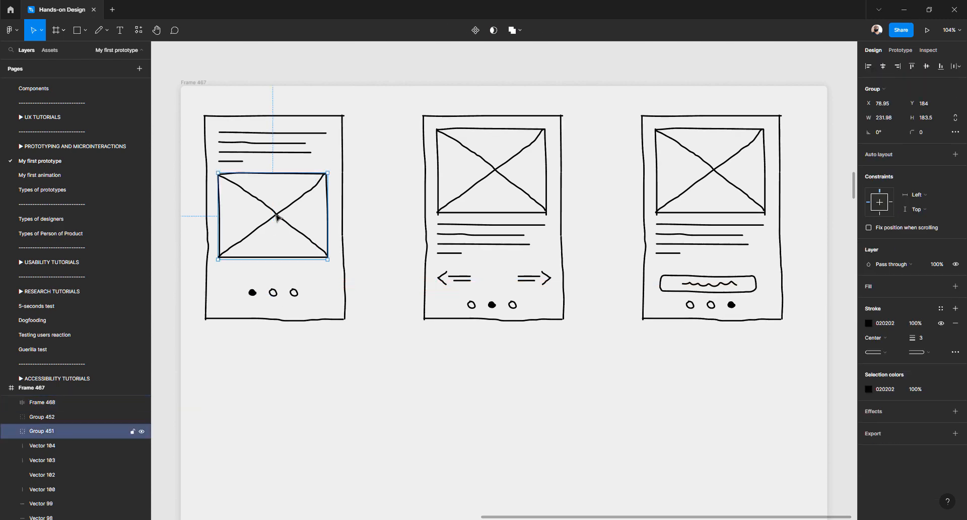
{"action": "left_click_drag", "start_coordinate": [276, 216], "coordinate": [278, 229]}
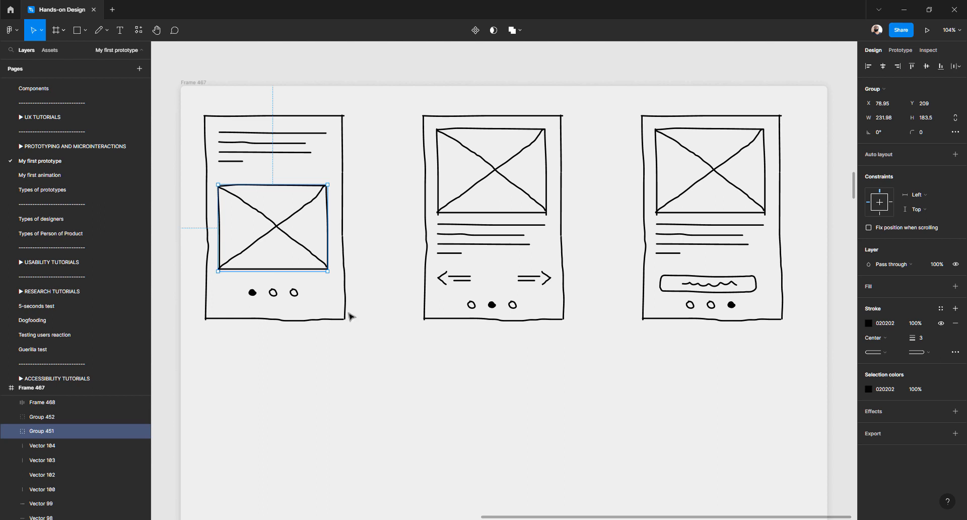
Undo all the trial layout changes to the first sketch's arrow, dots, text lines and image placeholder
{"action": "key", "text": "ctrl+z"}
{"action": "key", "text": "ctrl+z"}
{"action": "key", "text": "ctrl+shift+z"}
{"action": "key", "text": "ctrl+shift+z"}
{"action": "key", "text": "ctrl+shift+z"}
{"action": "key", "text": "ctrl+shift+z"}
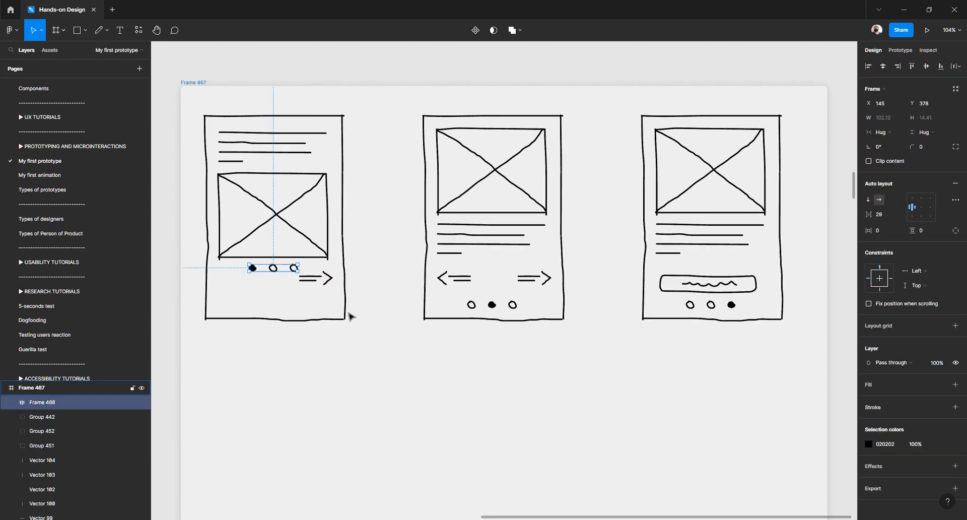
{"action": "left_click", "coordinate": [398, 304]}
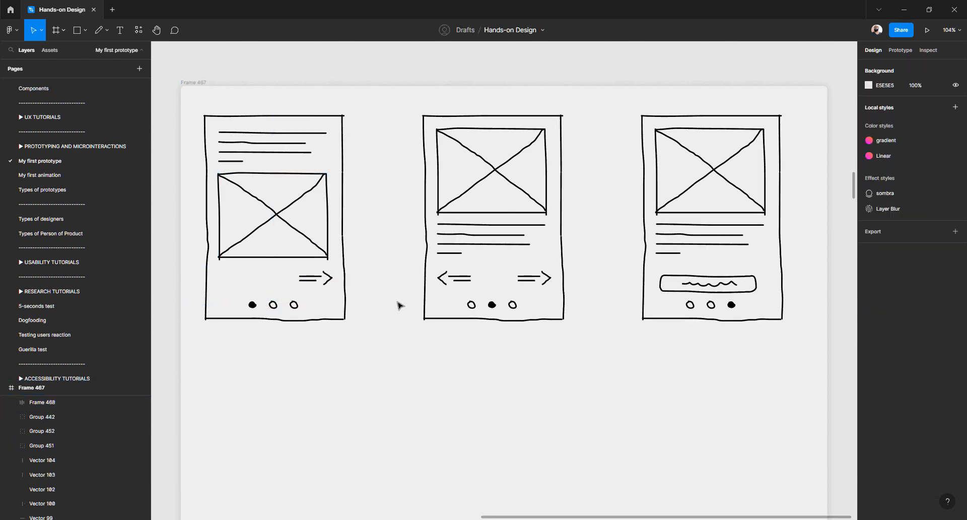
{"action": "key", "text": "ctrl+shift+z"}
{"action": "key", "text": "ctrl+shift+z"}
{"action": "key", "text": "ctrl+shift+z"}
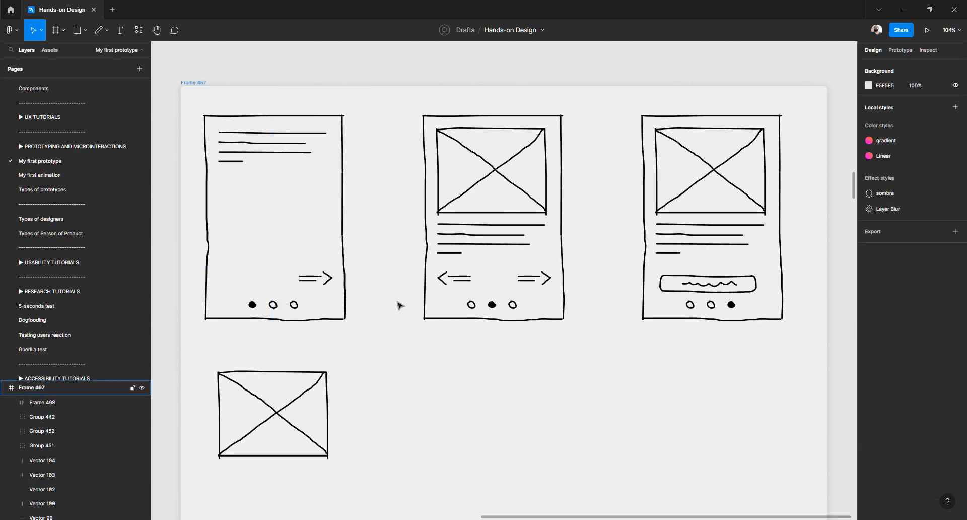
{"action": "key", "text": "ctrl+z"}
{"action": "key", "text": "ctrl+z"}
{"action": "key", "text": "ctrl+z"}
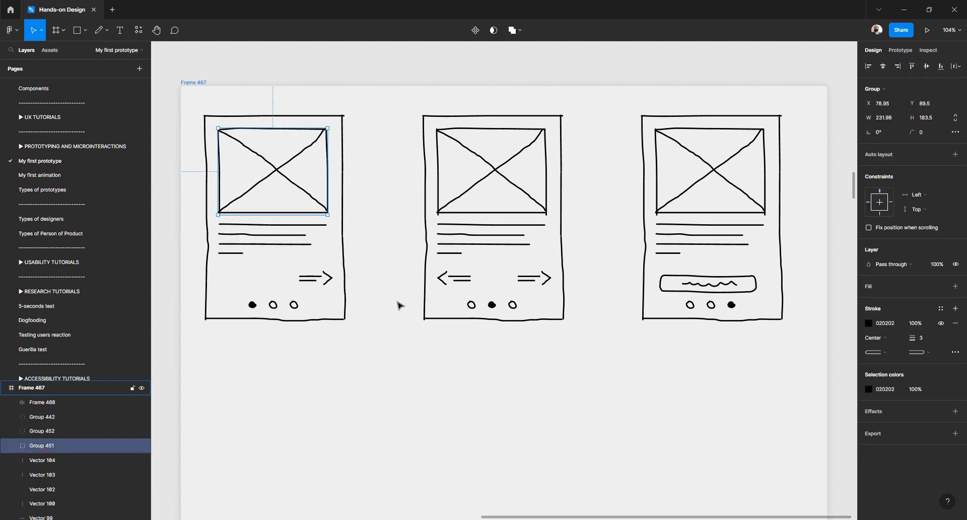
{"action": "left_click", "coordinate": [393, 312]}
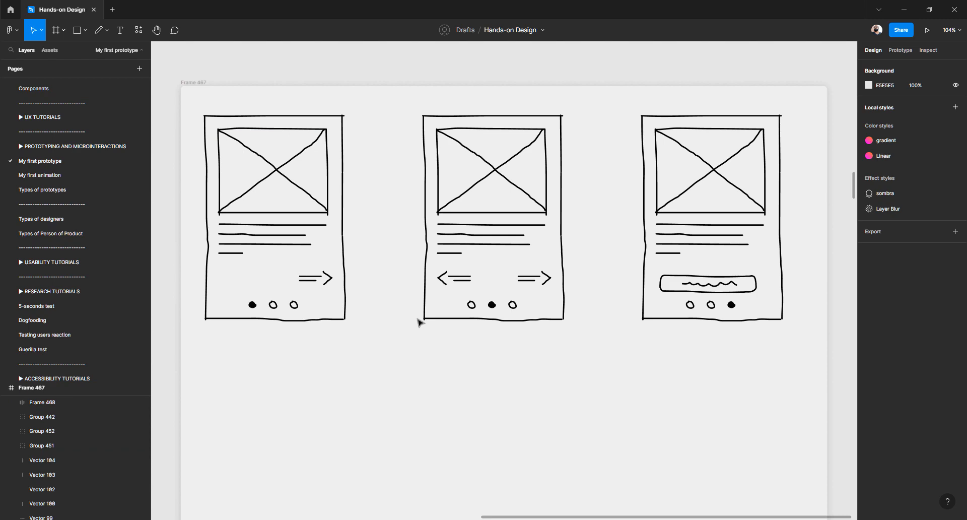
Draw a rectangle about 297 by 444 below the first sketch as the base of the first wireframe
{"action": "scroll", "coordinate": [418, 321], "scroll_direction": "left", "scroll_amount": 10}
{"action": "scroll", "coordinate": [419, 322], "scroll_direction": "down", "scroll_amount": 5}
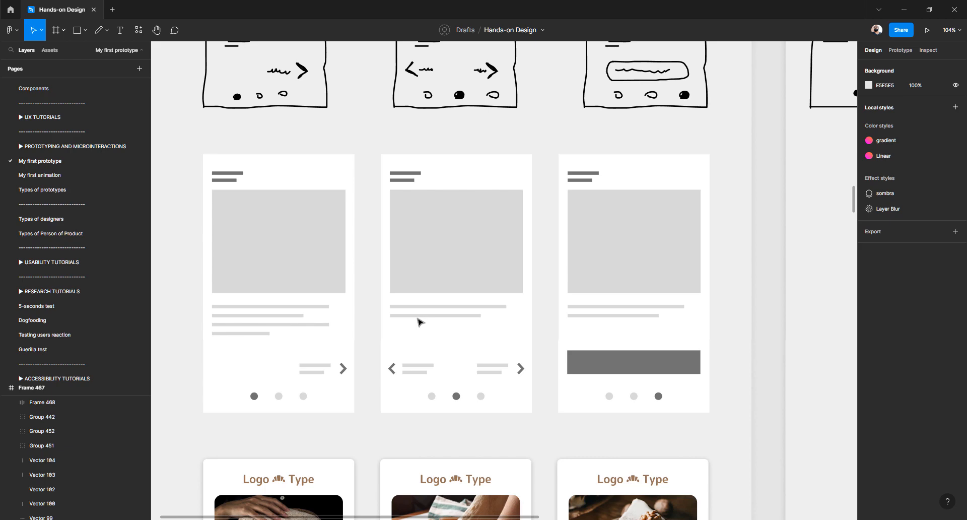
{"action": "scroll", "coordinate": [420, 322], "scroll_direction": "up", "scroll_amount": 2}
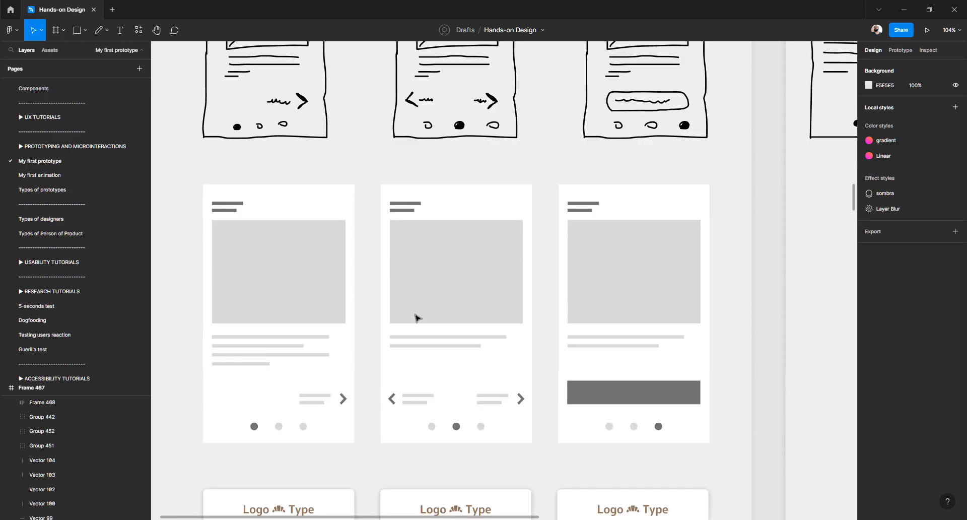
{"action": "scroll", "coordinate": [416, 317], "scroll_direction": "right", "scroll_amount": 8}
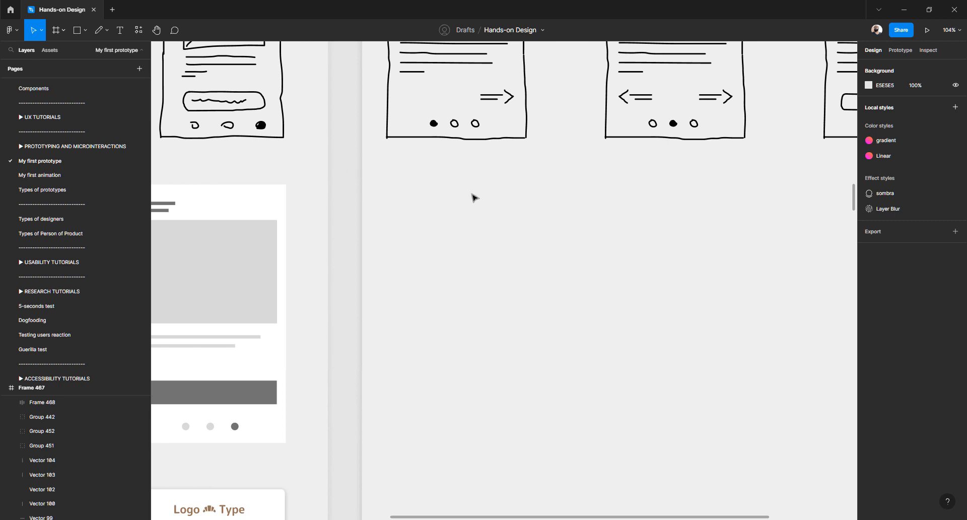
{"action": "key", "text": "r"}
{"action": "mouse_move", "coordinate": [384, 174]}
{"action": "left_mouse_down"}
{"action": "mouse_move", "coordinate": [518, 326]}
{"action": "mouse_move", "coordinate": [527, 371]}
{"action": "left_mouse_up"}
{"action": "key", "text": "ctrl+z"}
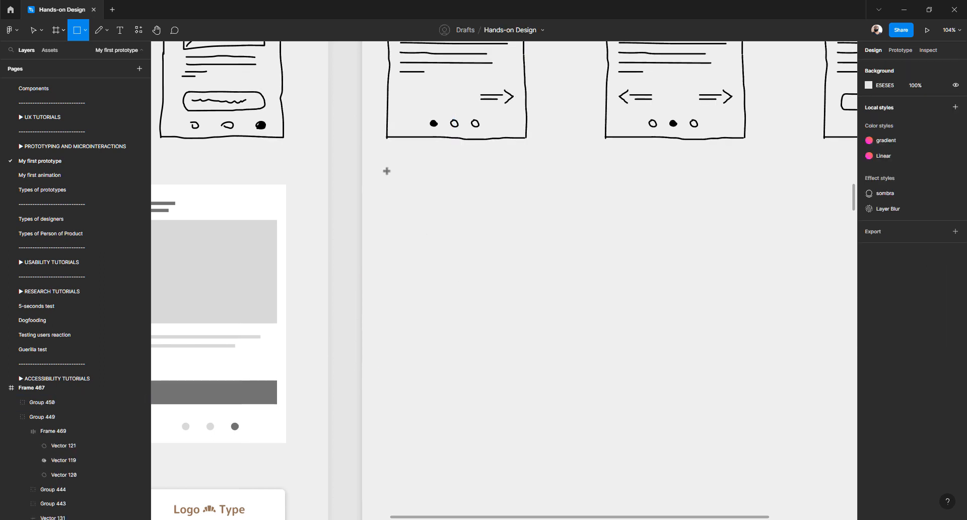
{"action": "left_click_drag", "start_coordinate": [386, 171], "coordinate": [527, 382]}
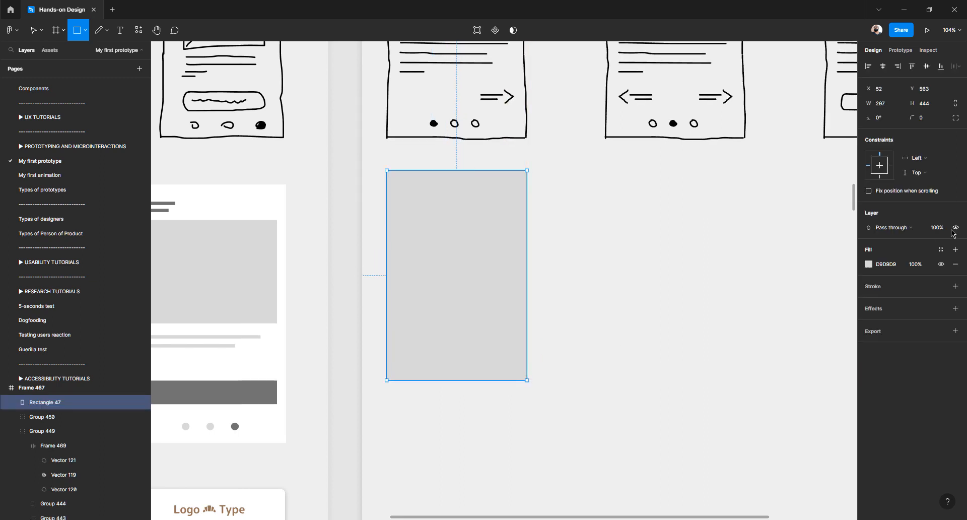
Set the new rectangle's fill to white (FFFFFF) and deselect it
{"action": "left_click", "coordinate": [868, 265]}
{"action": "left_click_drag", "start_coordinate": [803, 302], "coordinate": [692, 241]}
{"action": "key", "text": "Escape"}
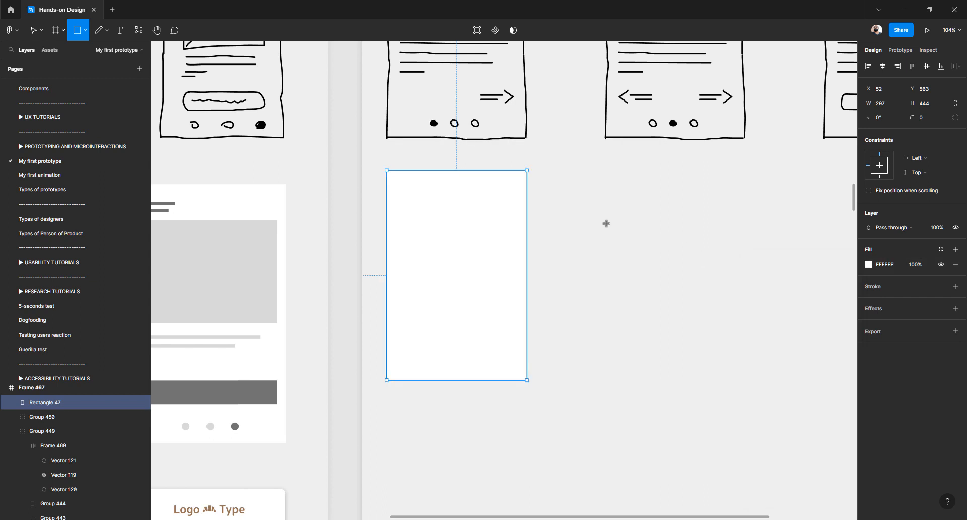
{"action": "key", "text": "Escape"}
{"action": "key", "text": "Escape"}
{"action": "scroll", "coordinate": [453, 203], "scroll_direction": "left", "scroll_amount": 2}
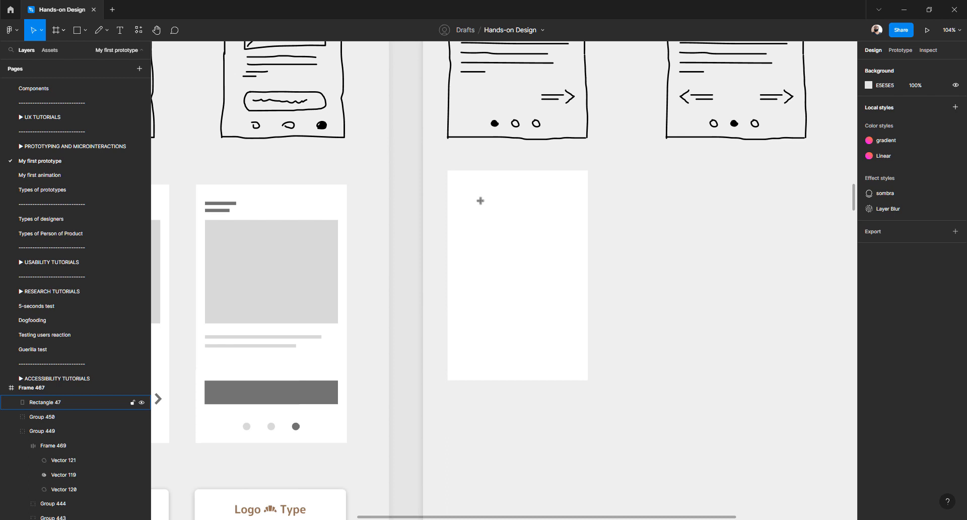
Draw a bar about 84 by 13 near the blank white card's upper-left corner and fill it with grey 7F7F7F
{"action": "key", "text": "r"}
{"action": "left_click_drag", "start_coordinate": [454, 181], "coordinate": [495, 187]}
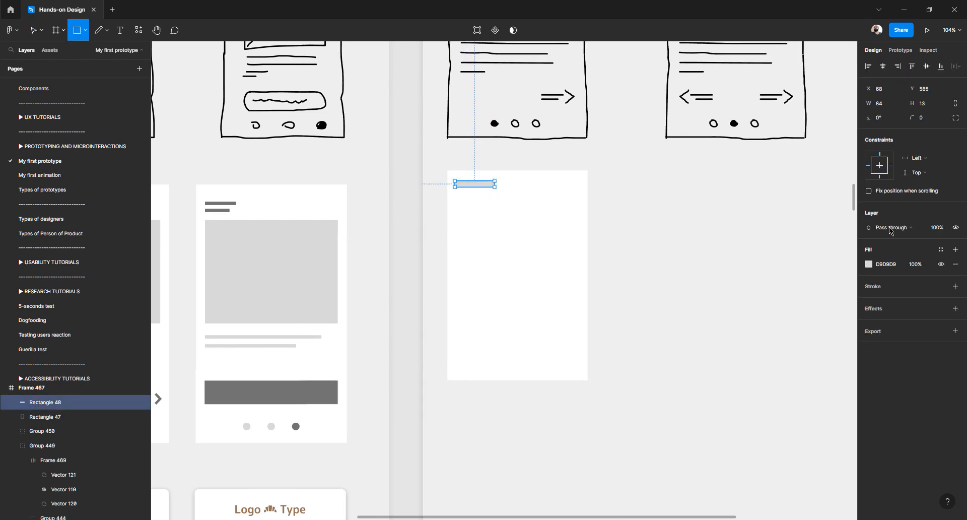
{"action": "left_click", "coordinate": [879, 264]}
{"action": "left_click", "coordinate": [868, 264]}
{"action": "left_click_drag", "start_coordinate": [776, 342], "coordinate": [743, 332]}
{"action": "key", "text": "Escape"}
{"action": "key", "text": "v"}
Thin the bar to a height of 8 and stack it with a duplicate below in a vertical auto layout
{"action": "scroll", "coordinate": [480, 188], "scroll_direction": "up", "scroll_amount": 5}
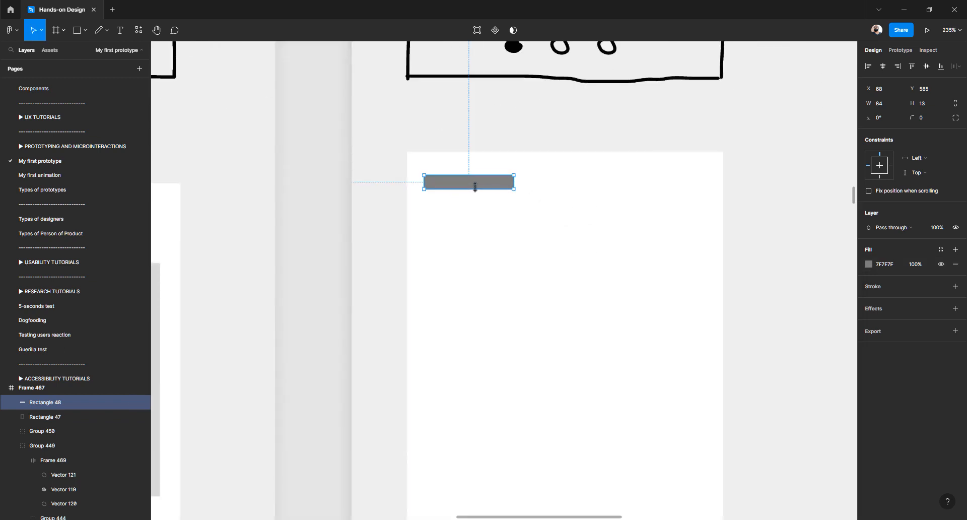
{"action": "left_click_drag", "start_coordinate": [475, 185], "coordinate": [461, 196]}
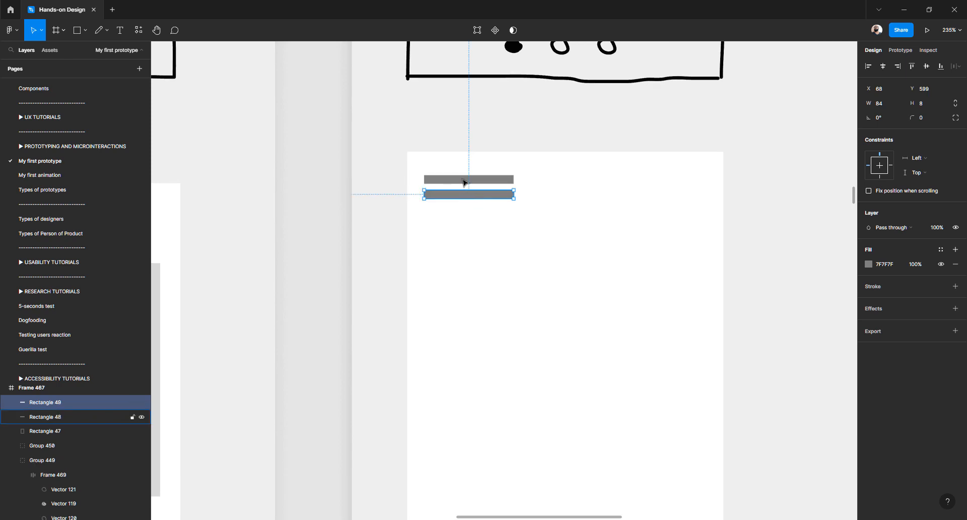
{"action": "left_click", "coordinate": [464, 181], "text": "shift"}
{"action": "key", "text": "shift+a"}
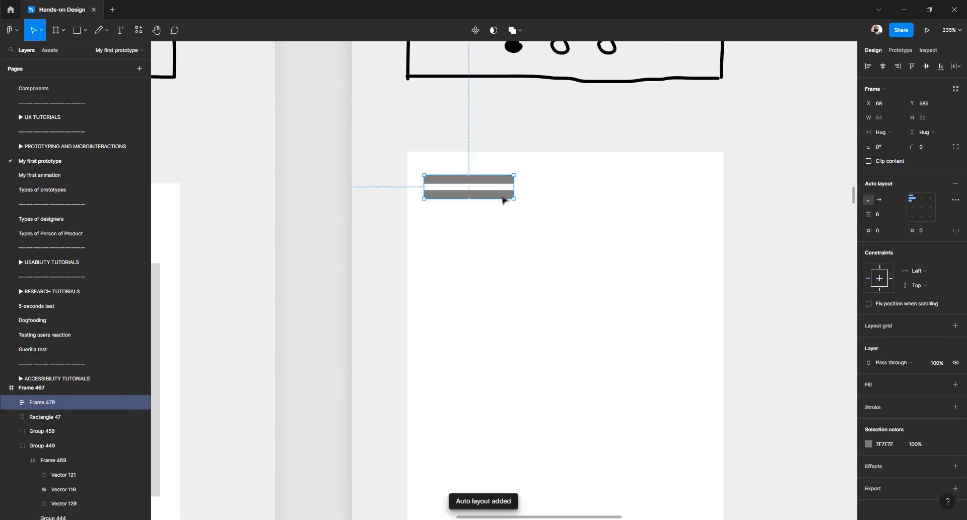
Shorten the lower title bar to a width of 50
{"action": "left_click", "coordinate": [511, 195]}
{"action": "left_click_drag", "start_coordinate": [514, 196], "coordinate": [478, 195]}
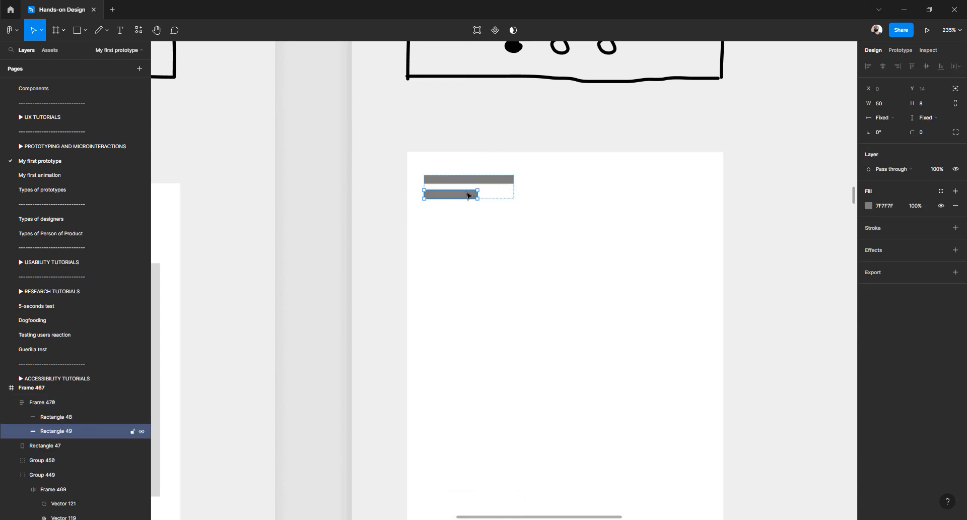
{"action": "left_click", "coordinate": [399, 216]}
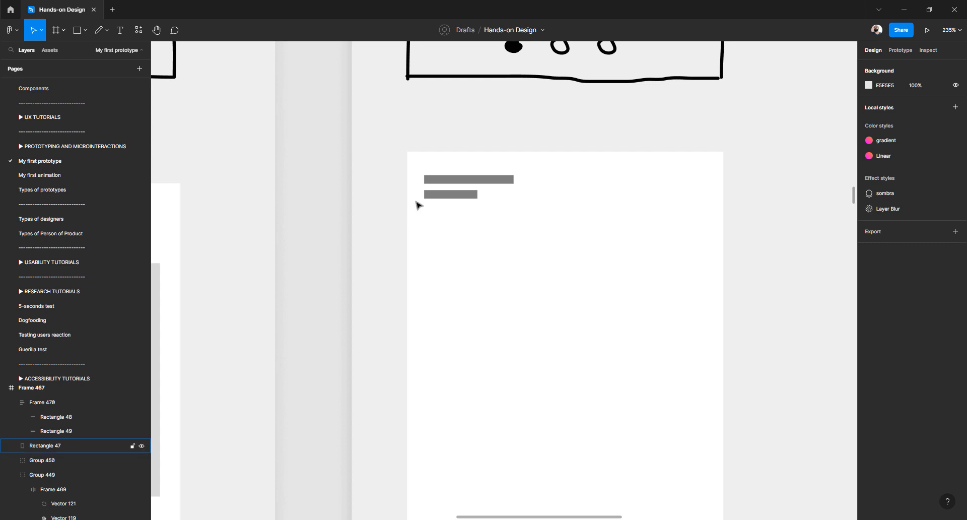
Move the auto layout frame with both title bars to X 76, Y 593 inside the white card
{"action": "scroll", "coordinate": [417, 206], "scroll_direction": "down", "scroll_amount": 5}
{"action": "scroll", "coordinate": [416, 205], "scroll_direction": "left", "scroll_amount": 3}
{"action": "left_click", "coordinate": [519, 196]}
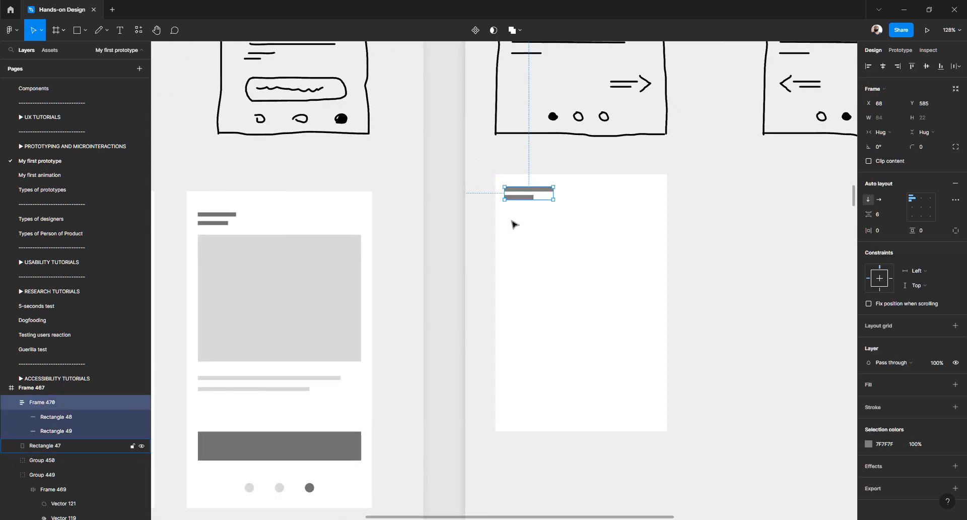
{"action": "key", "text": "shift+Down"}
{"action": "key", "text": "shift+Down"}
{"action": "key", "text": "shift+Down"}
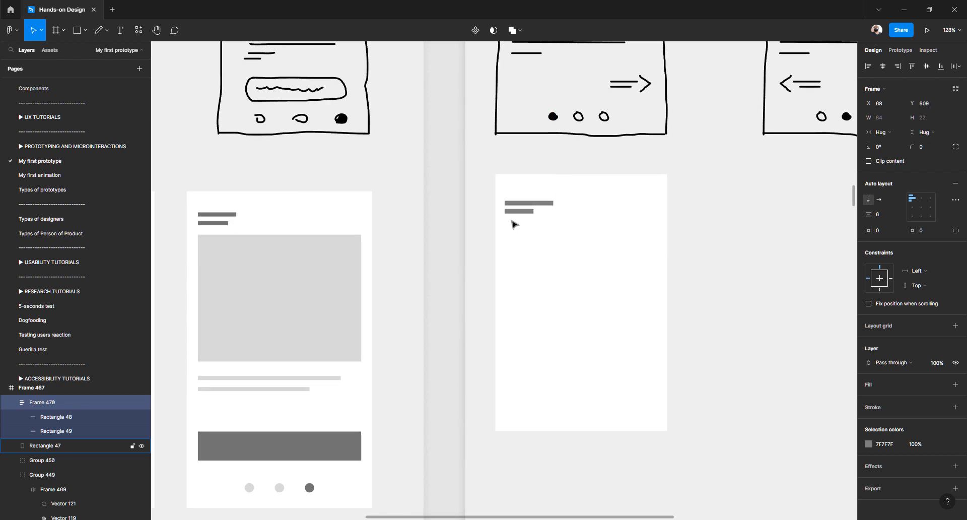
{"action": "key", "text": "shift+Up"}
{"action": "key", "text": "shift+Up"}
{"action": "key", "text": "shift+Right"}
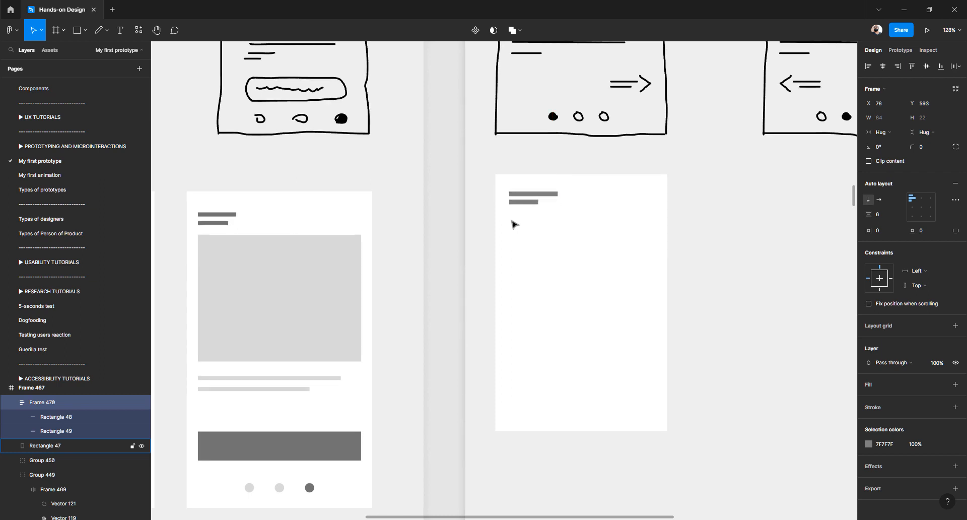
Duplicate the white card rectangle, reduce the copy to 206 high and fill it with light grey E2E2E2
{"action": "left_click", "coordinate": [542, 243]}
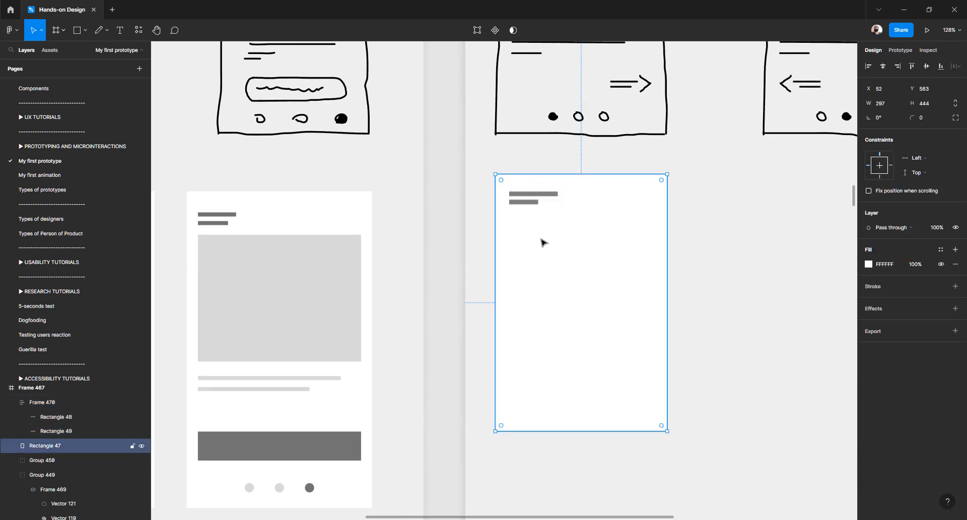
{"action": "key", "text": "ctrl+d"}
{"action": "left_click_drag", "start_coordinate": [554, 174], "coordinate": [560, 243]}
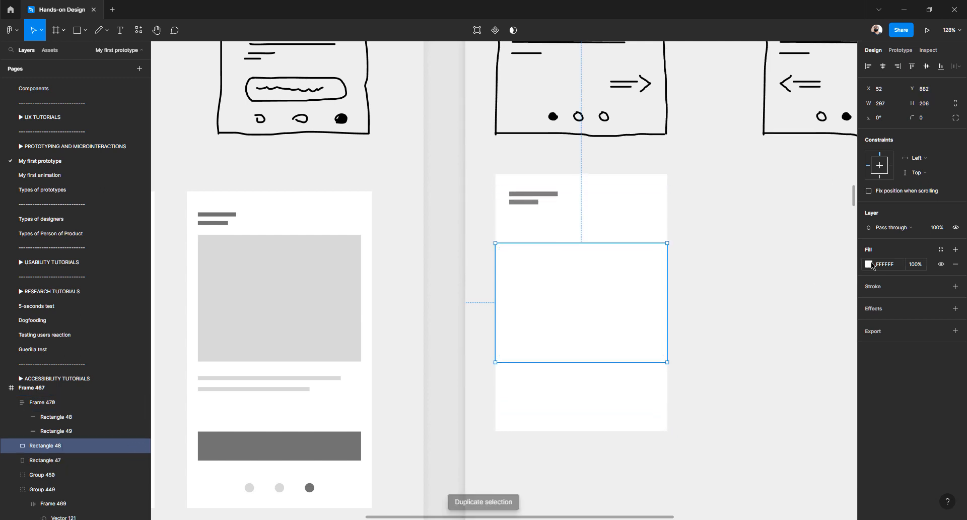
{"action": "left_click", "coordinate": [869, 264]}
{"action": "left_click_drag", "start_coordinate": [840, 281], "coordinate": [748, 294]}
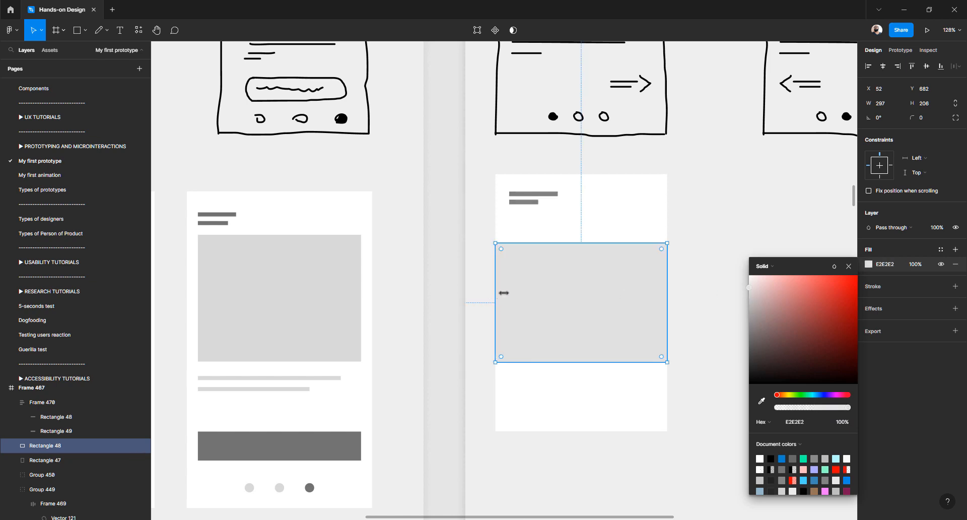
Narrow the grey image placeholder to 249 wide and place it under the title bars at X 76, Y 637
{"action": "left_click_drag", "start_coordinate": [503, 293], "coordinate": [540, 271]}
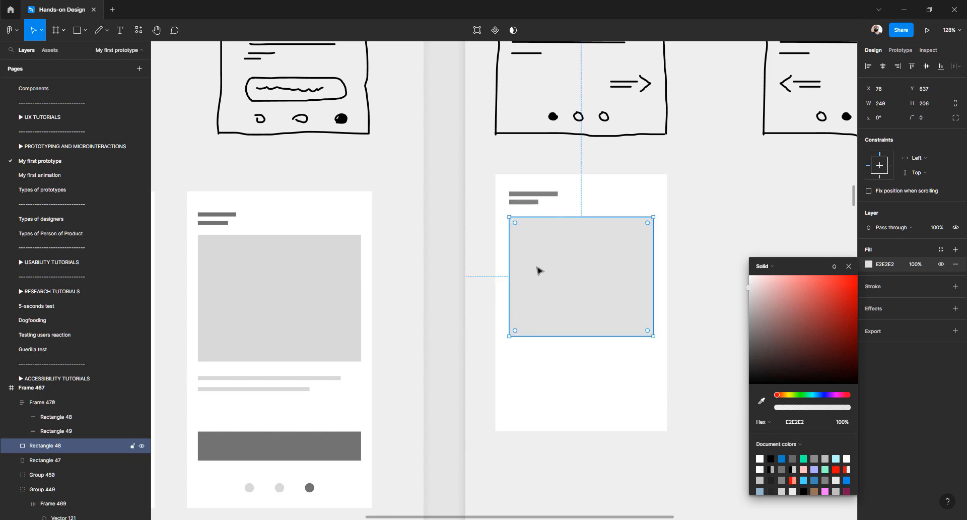
{"action": "left_click", "coordinate": [693, 250]}
{"action": "left_click_drag", "start_coordinate": [691, 262], "coordinate": [662, 250]}
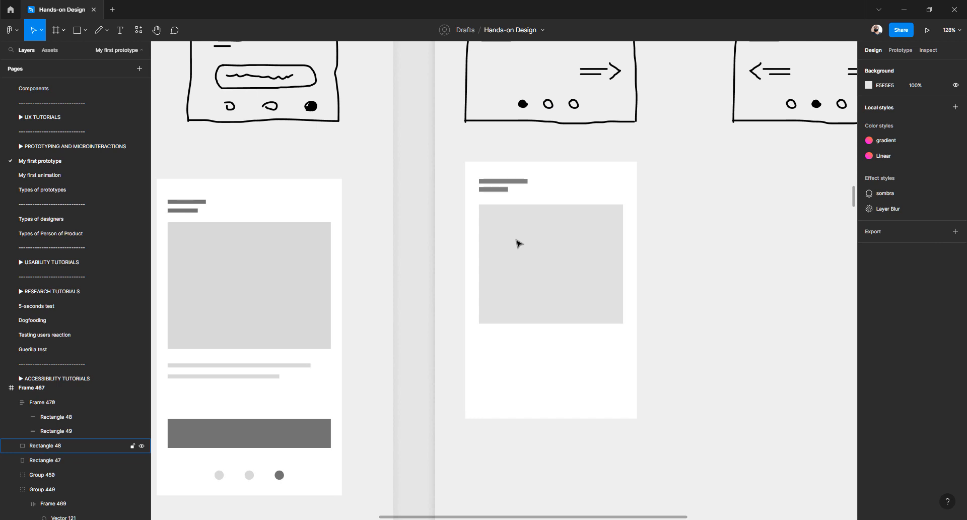
Draw a diagonal line about 225 by 181 across the image placeholder, from upper left to lower right, with the Pen tool
{"action": "key", "text": "p"}
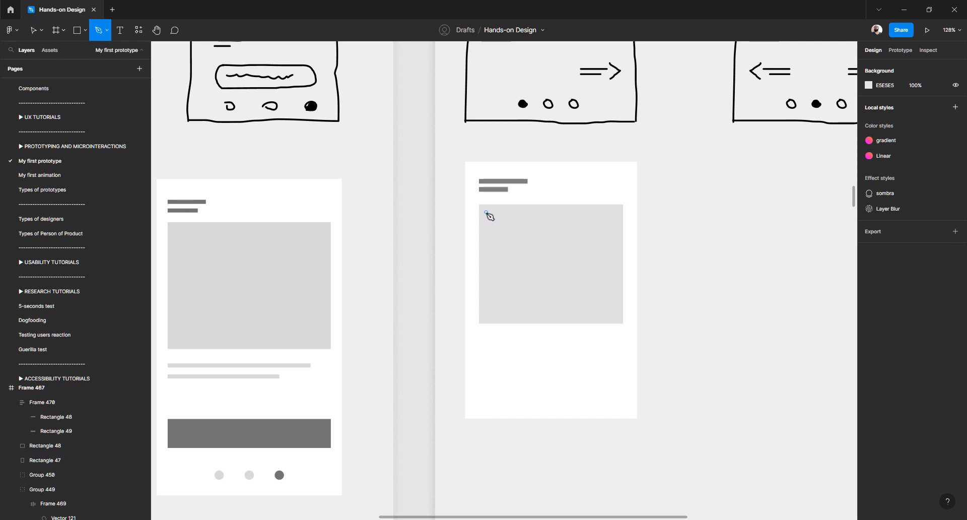
{"action": "left_click", "coordinate": [486, 212]}
{"action": "left_click", "coordinate": [617, 317]}
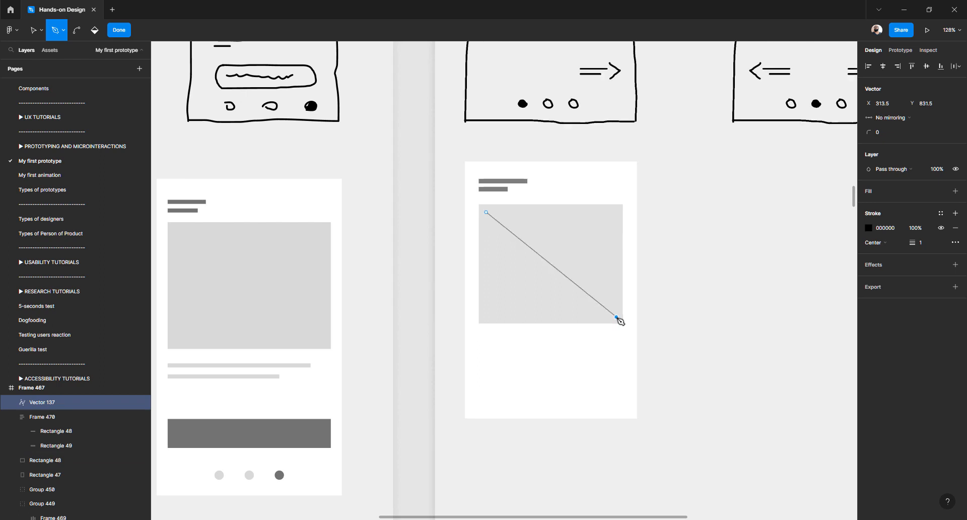
{"action": "key", "text": "Escape"}
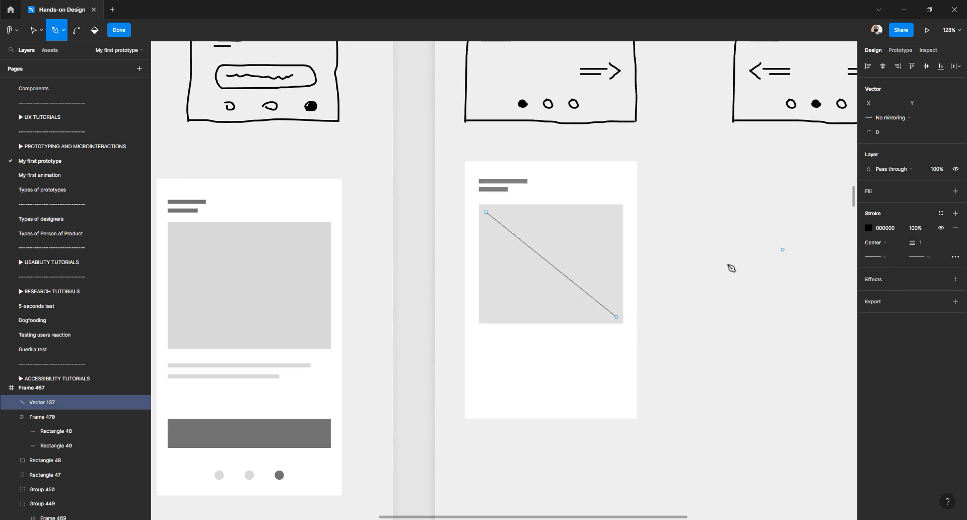
{"action": "key", "text": "Escape"}
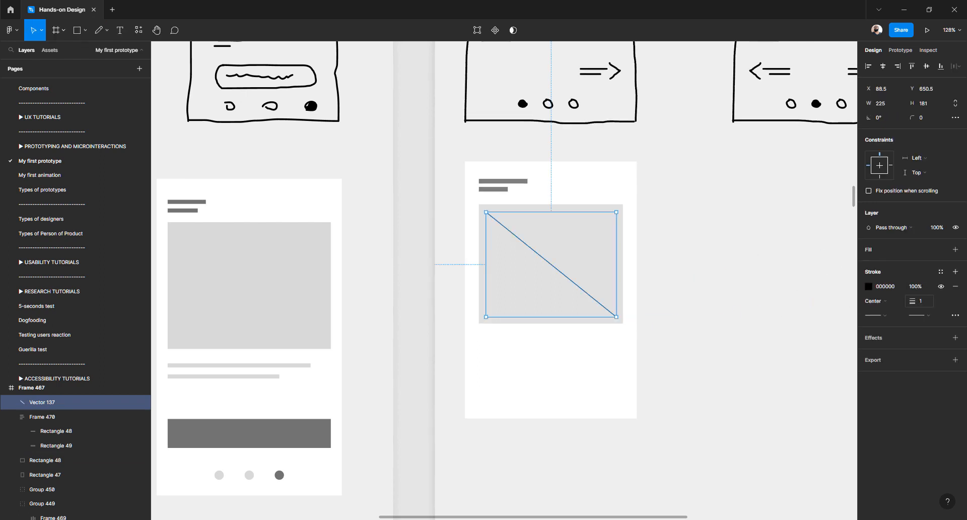
Set the diagonal line's stroke thickness to 6
{"action": "left_click", "coordinate": [921, 302]}
{"action": "type", "text": "4"}
{"action": "key", "text": "Return"}
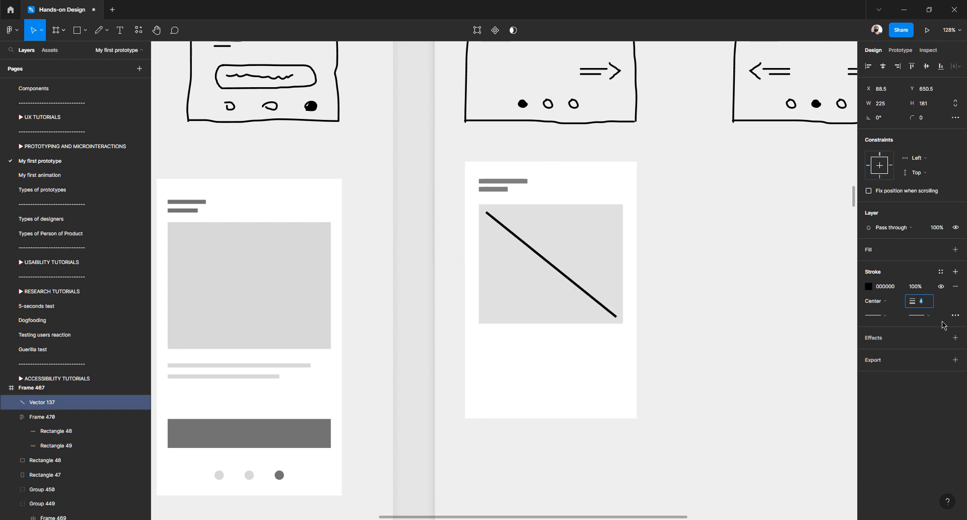
{"action": "key", "text": "Up"}
{"action": "key", "text": "Up"}
{"action": "key", "text": "Up"}
{"action": "key", "text": "Up"}
{"action": "key", "text": "Down"}
{"action": "key", "text": "Down"}
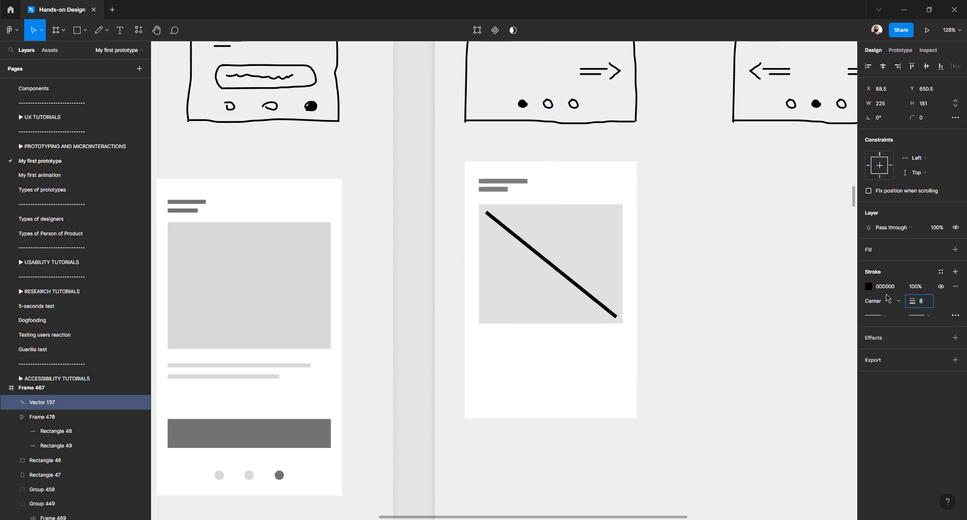
Change the diagonal line's stroke colour to light grey CFCFCF
{"action": "left_click", "coordinate": [869, 286]}
{"action": "left_click_drag", "start_coordinate": [753, 317], "coordinate": [743, 318]}
{"action": "key", "text": "Escape"}
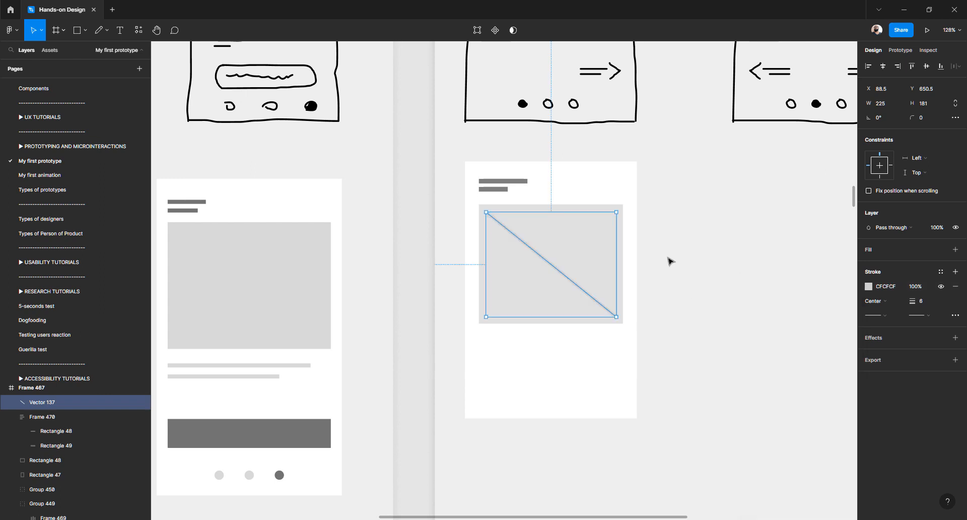
{"action": "left_click", "coordinate": [670, 260]}
Duplicate the diagonal line and flip the copy horizontally to form an X across the placeholder
{"action": "left_click", "coordinate": [556, 272]}
{"action": "key", "text": "ctrl+d"}
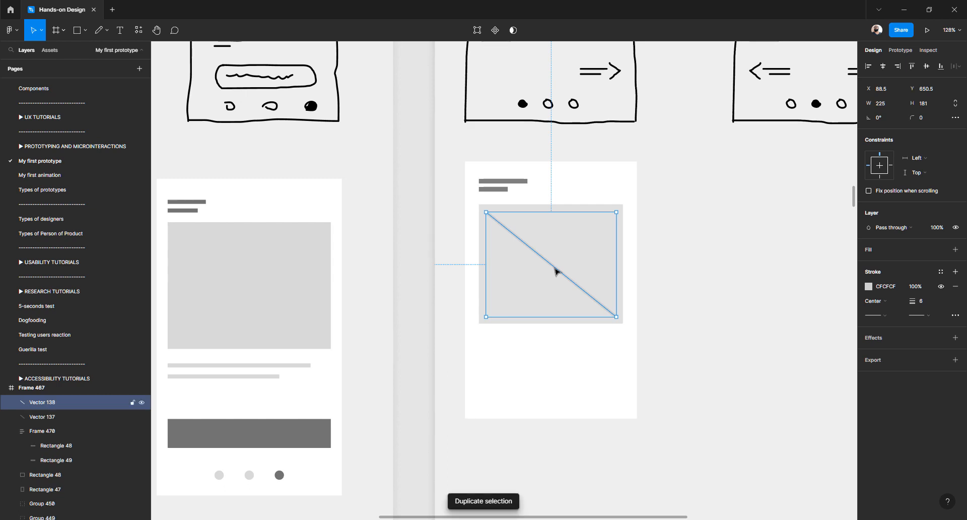
{"action": "key", "text": "shift+h"}
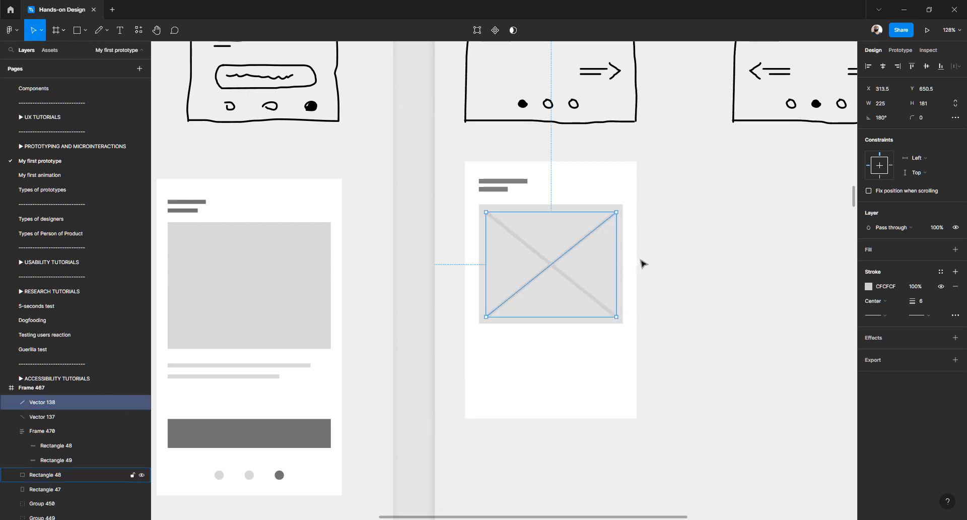
{"action": "left_click", "coordinate": [500, 191]}
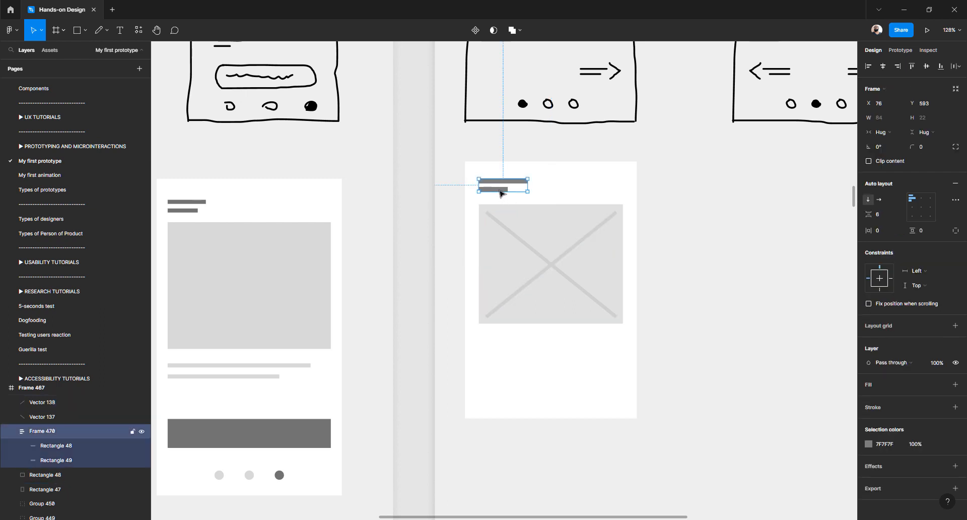
{"action": "left_click_drag", "start_coordinate": [501, 202], "coordinate": [490, 344]}
{"action": "scroll", "coordinate": [500, 345], "scroll_direction": "up", "scroll_amount": 2}
{"action": "key", "text": "ctrl+z"}
{"action": "key", "text": "ctrl+z"}
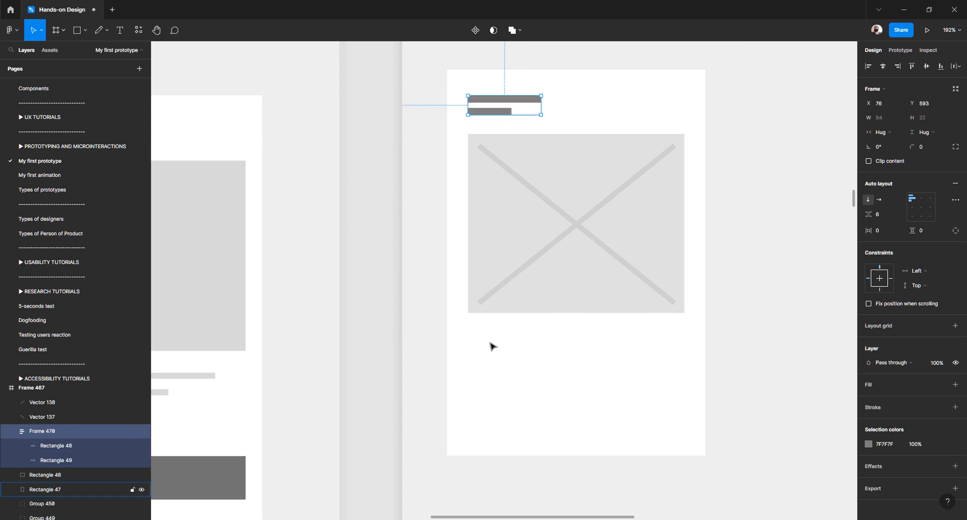
Duplicate the title bars frame below the image placeholder, at X 76, Y 856
{"action": "left_click_drag", "start_coordinate": [496, 121], "coordinate": [490, 338]}
{"action": "scroll", "coordinate": [502, 342], "scroll_direction": "up", "scroll_amount": 5}
{"action": "key", "text": "ctrl+z"}
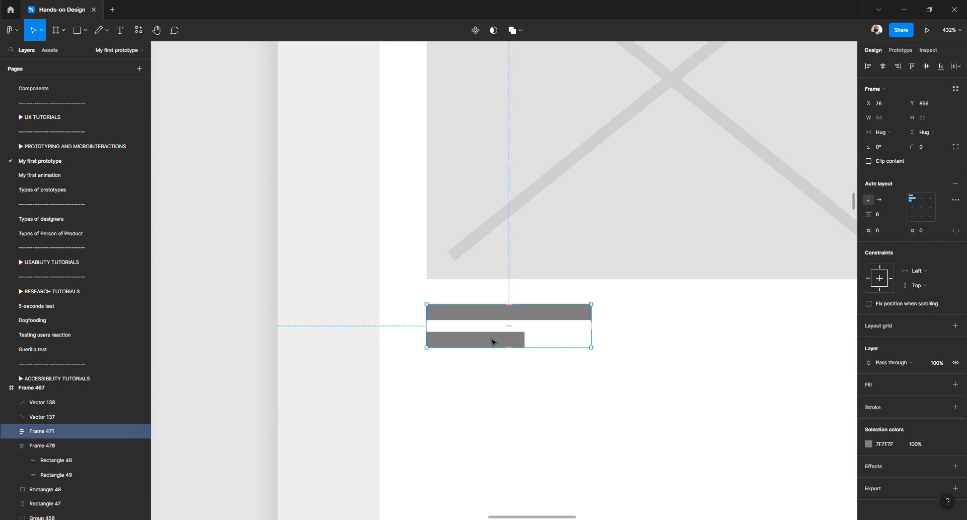
Ungroup the copied bars and thin them to a height of 5 with a gap of 5
{"action": "key", "text": "ctrl+shift+g"}
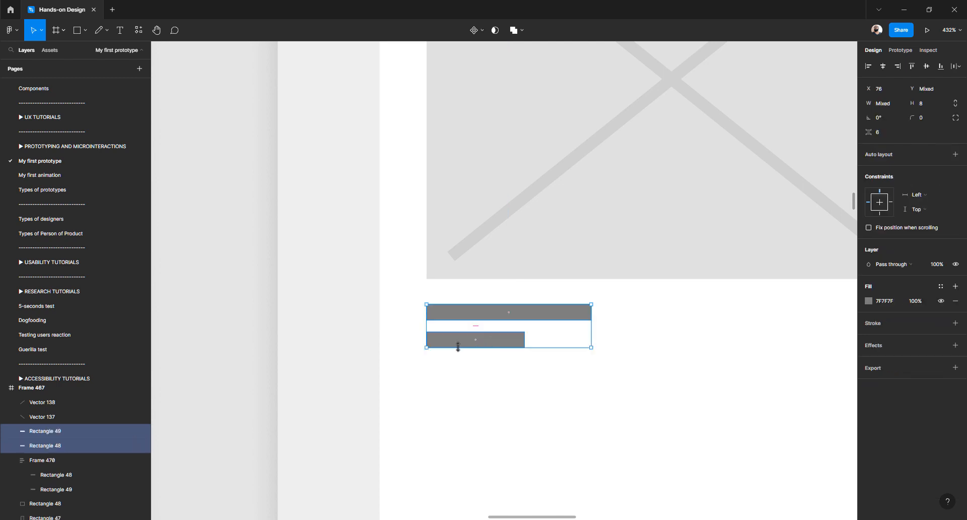
{"action": "left_click_drag", "start_coordinate": [458, 346], "coordinate": [462, 334]}
Recolour the two copied bars with CFCFCF sampled from the placeholder's diagonal lines
{"action": "scroll", "coordinate": [460, 347], "scroll_direction": "down", "scroll_amount": 6}
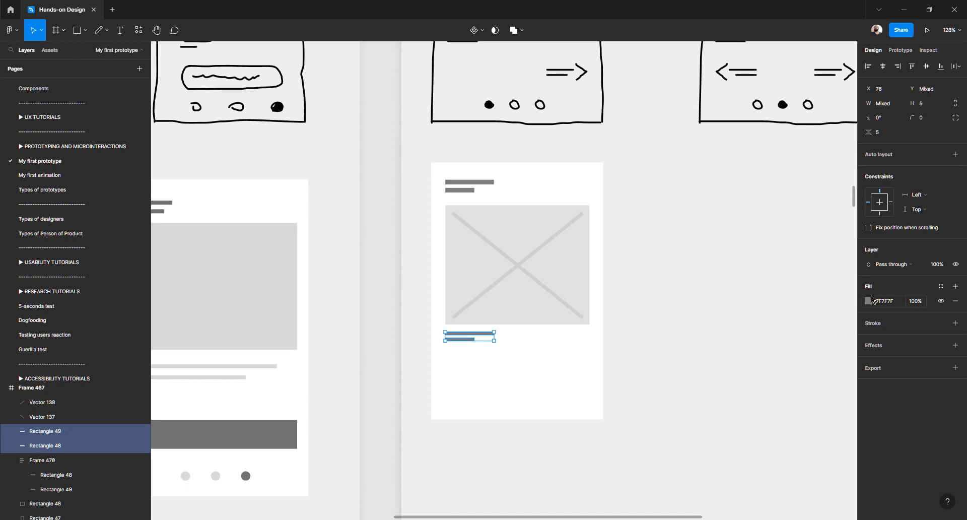
{"action": "left_click", "coordinate": [869, 301]}
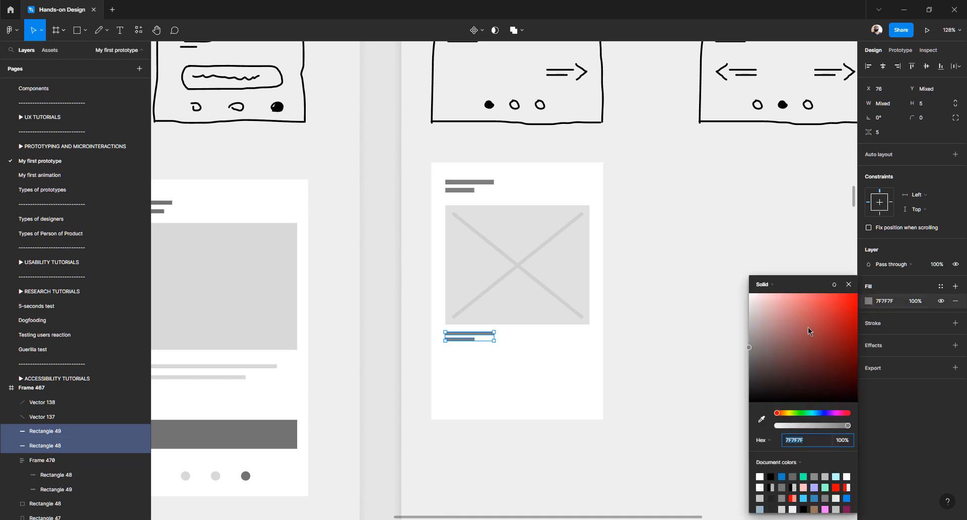
{"action": "left_click", "coordinate": [761, 419]}
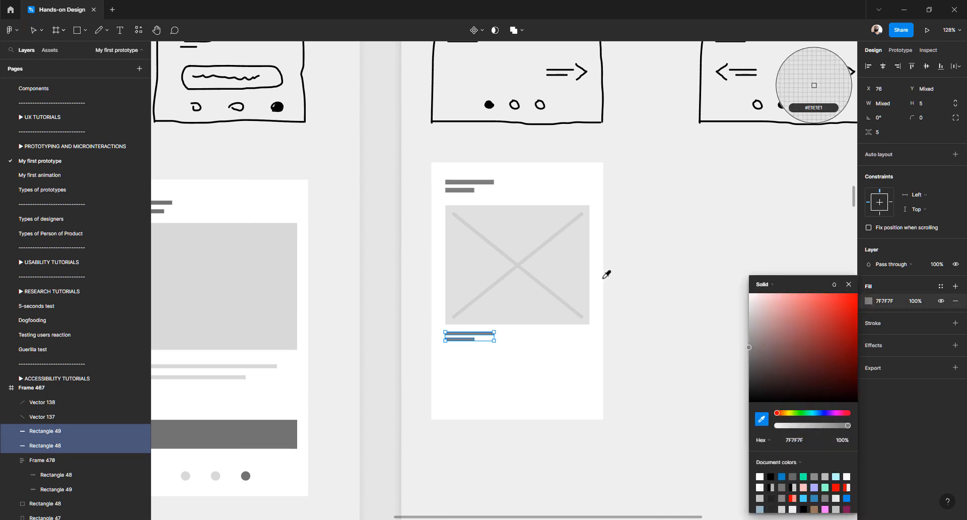
{"action": "left_click", "coordinate": [642, 278]}
{"action": "left_click", "coordinate": [762, 419]}
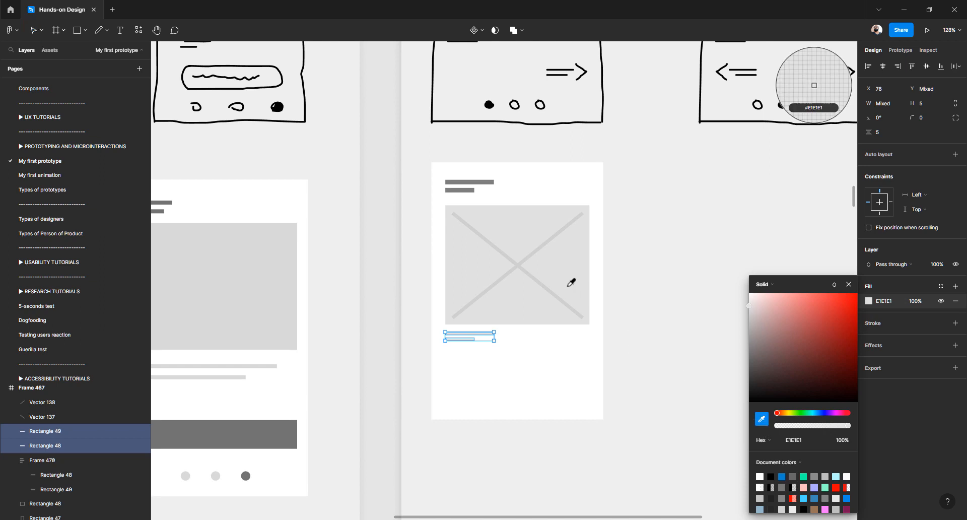
{"action": "left_click", "coordinate": [653, 307]}
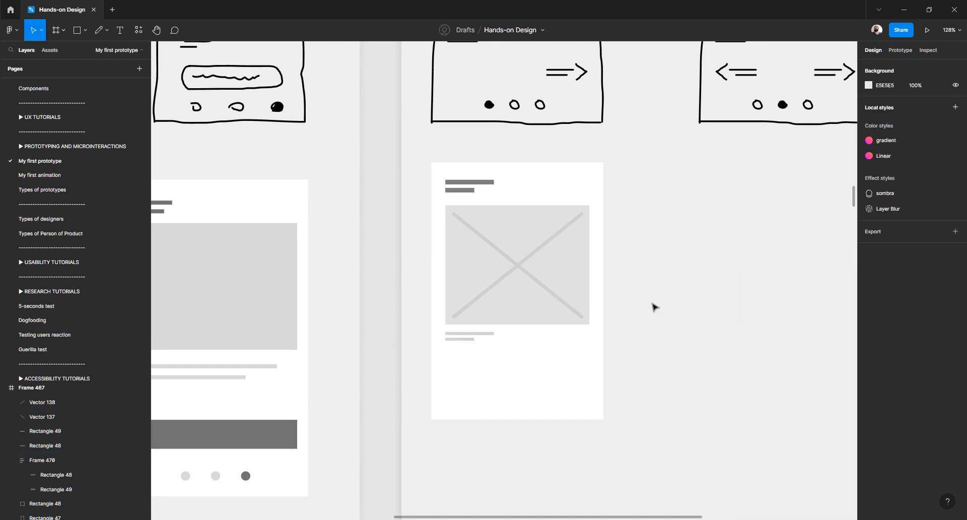
Move the shorter grey bar below the image placeholder down to a gap of 11 from the longer bar
{"action": "scroll", "coordinate": [653, 306], "scroll_direction": "left", "scroll_amount": 5}
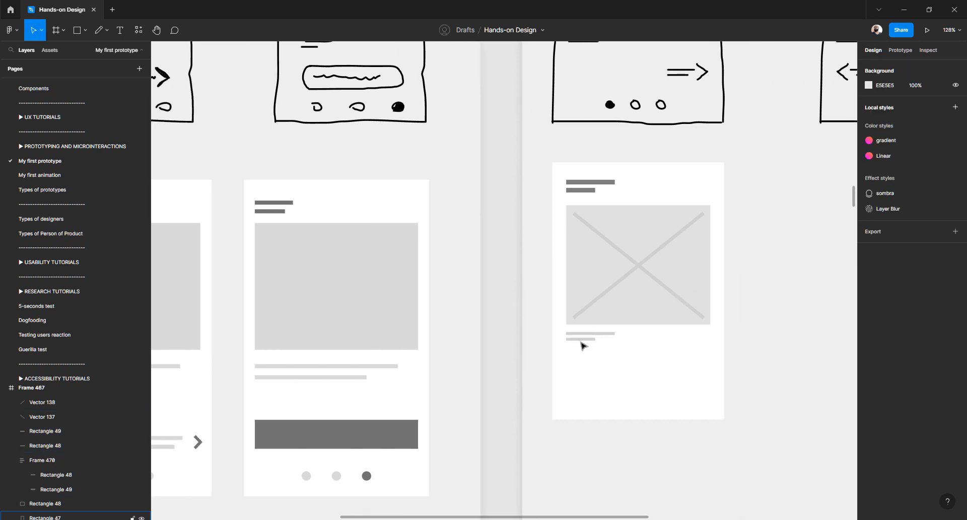
{"action": "scroll", "coordinate": [583, 340], "scroll_direction": "up", "scroll_amount": 5}
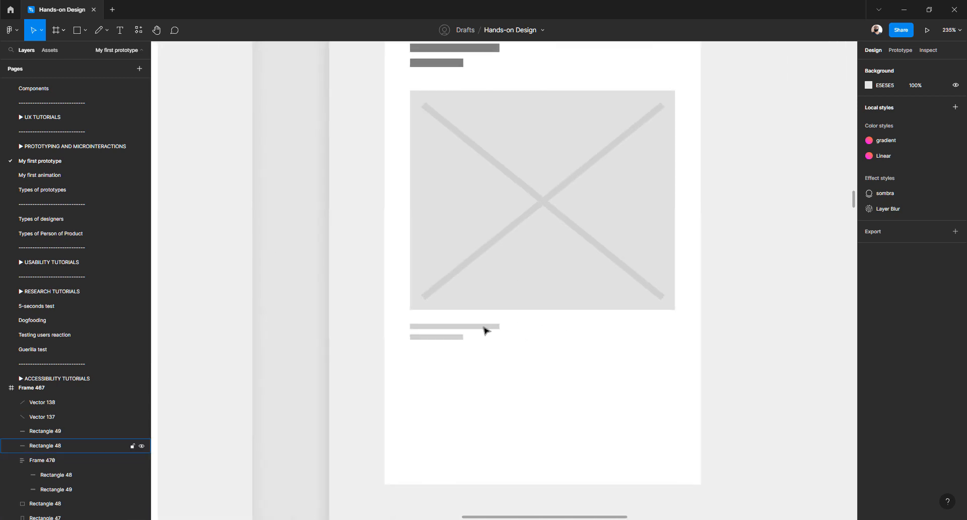
{"action": "left_click", "coordinate": [483, 327]}
{"action": "left_click", "coordinate": [457, 337]}
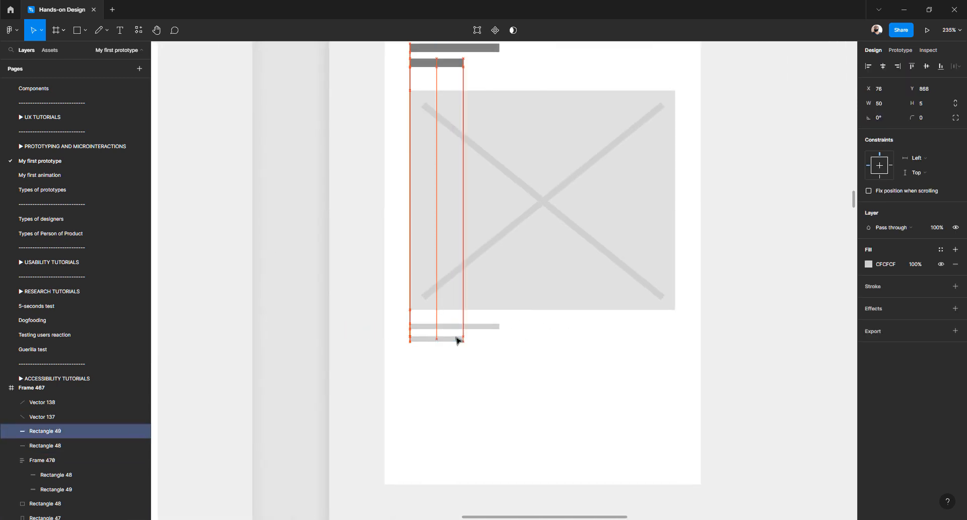
{"action": "key", "text": "Down"}
{"action": "key", "text": "Down"}
{"action": "key", "text": "Down"}
{"action": "key", "text": "Down"}
{"action": "key", "text": "Down"}
{"action": "key", "text": "Down"}
Stretch both description bars together until the longer one nearly spans the placeholder and the shorter one is about 139 wide
{"action": "left_click", "coordinate": [459, 326], "text": "shift"}
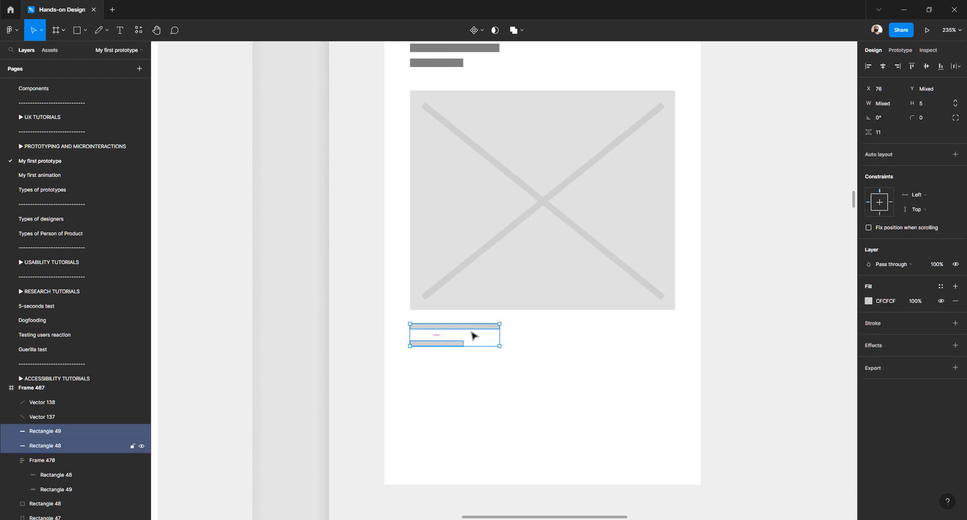
{"action": "left_click_drag", "start_coordinate": [501, 335], "coordinate": [660, 340]}
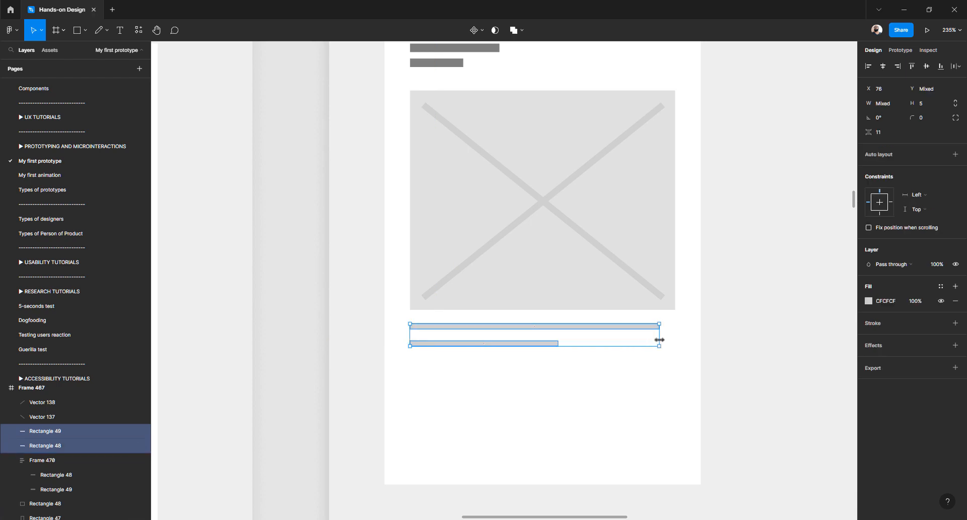
{"action": "left_click", "coordinate": [750, 342]}
Duplicate the shorter description bar below as a third line at Y 888 and widen it to 216
{"action": "left_click", "coordinate": [533, 345]}
{"action": "left_click_drag", "start_coordinate": [533, 345], "coordinate": [640, 360], "text": "alt"}
{"action": "left_click", "coordinate": [746, 356]}
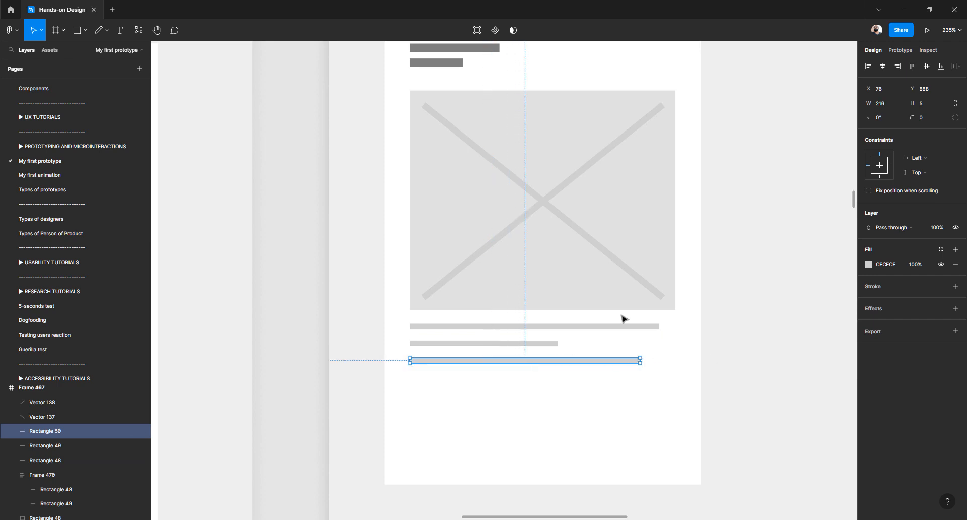
Duplicate the second and third description bars into the empty area below the description lines
{"action": "scroll", "coordinate": [485, 241], "scroll_direction": "up", "scroll_amount": 1}
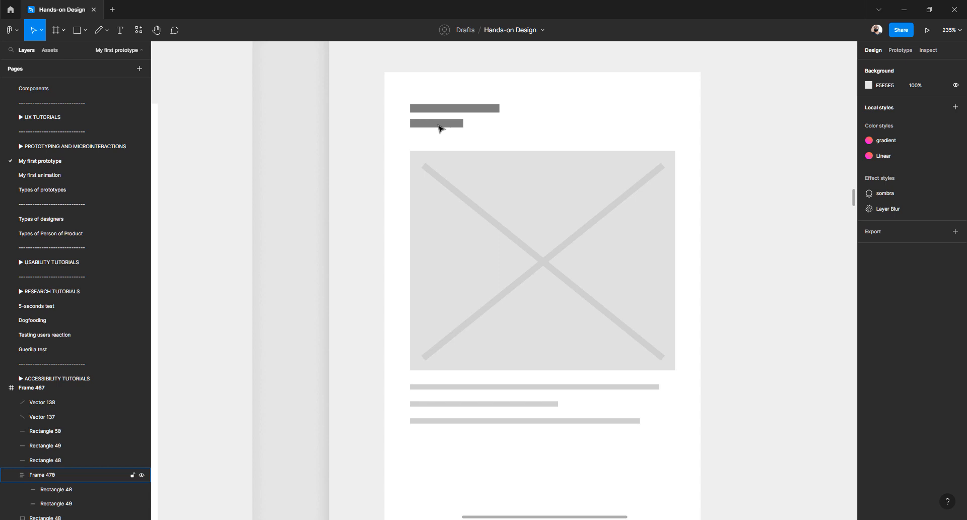
{"action": "scroll", "coordinate": [539, 365], "scroll_direction": "down", "scroll_amount": 2}
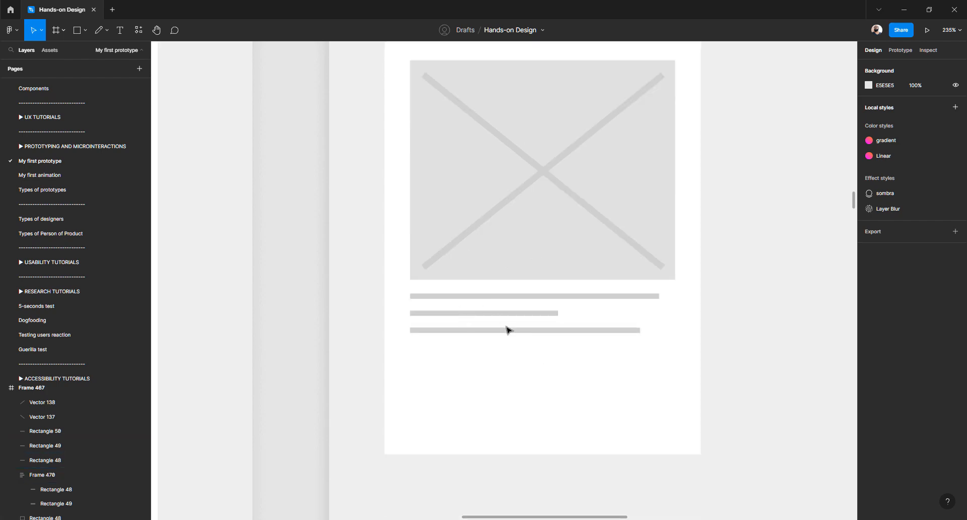
{"action": "scroll", "coordinate": [522, 328], "scroll_direction": "down", "scroll_amount": 5, "text": "ctrl"}
{"action": "scroll", "coordinate": [523, 328], "scroll_direction": "down", "scroll_amount": 5}
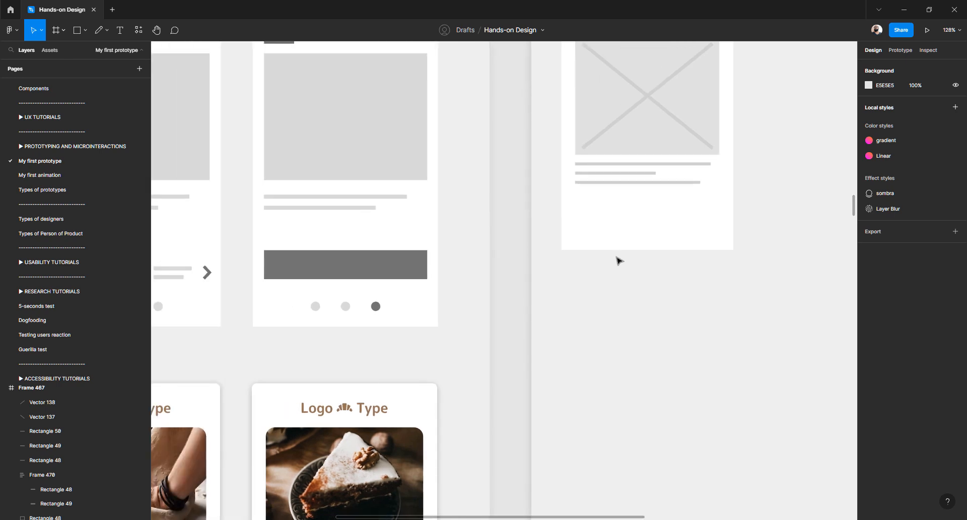
{"action": "scroll", "coordinate": [630, 237], "scroll_direction": "up", "scroll_amount": 2}
{"action": "left_click", "coordinate": [591, 111]}
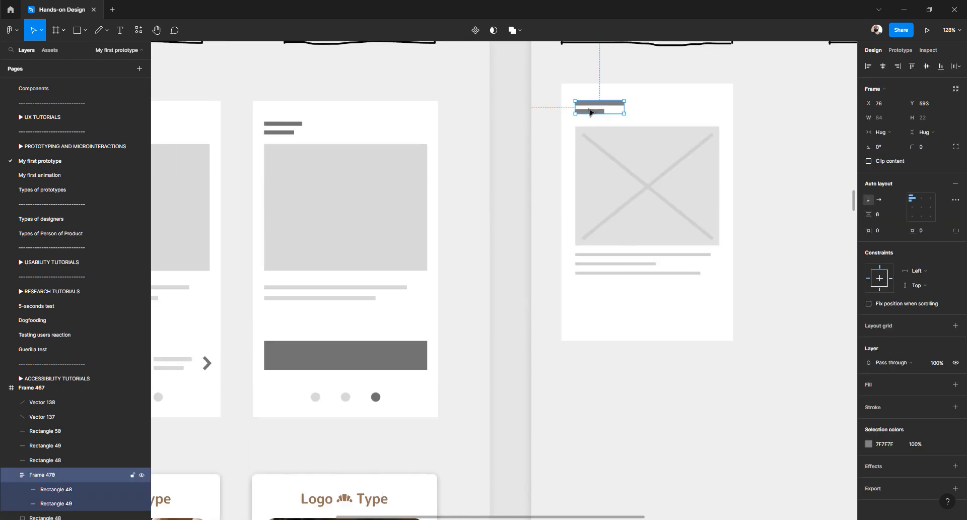
{"action": "left_click", "coordinate": [613, 263]}
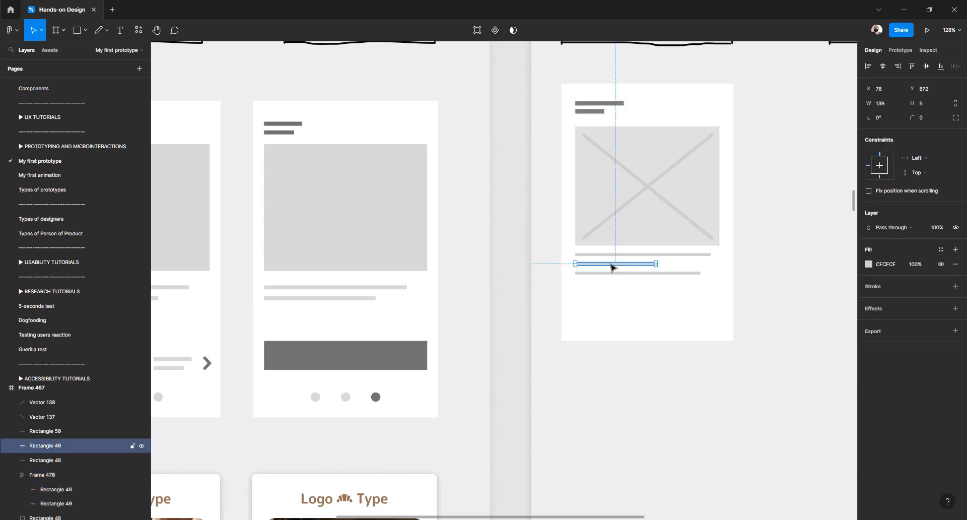
{"action": "scroll", "coordinate": [613, 265], "scroll_direction": "up", "scroll_amount": 4, "text": "ctrl"}
{"action": "left_click", "coordinate": [596, 277], "text": "shift"}
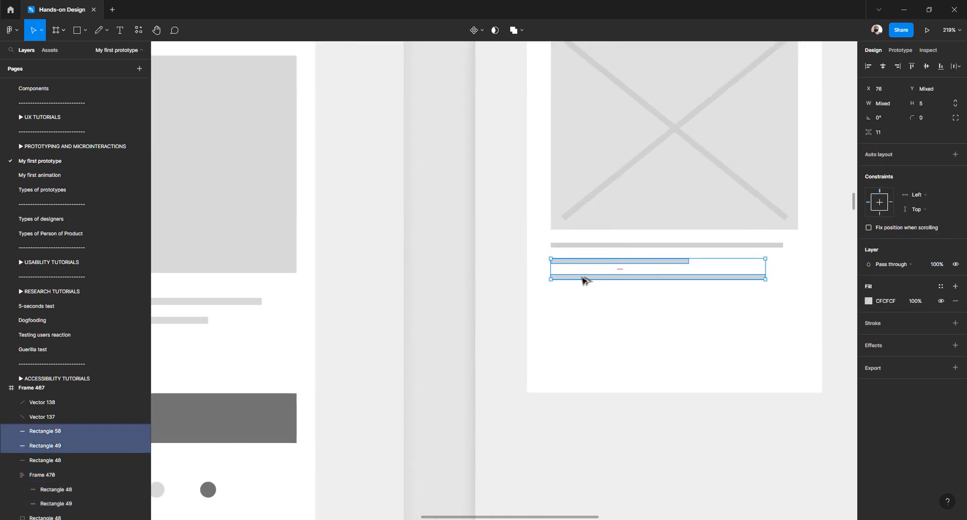
{"action": "left_click_drag", "start_coordinate": [585, 280], "coordinate": [595, 337], "text": "alt"}
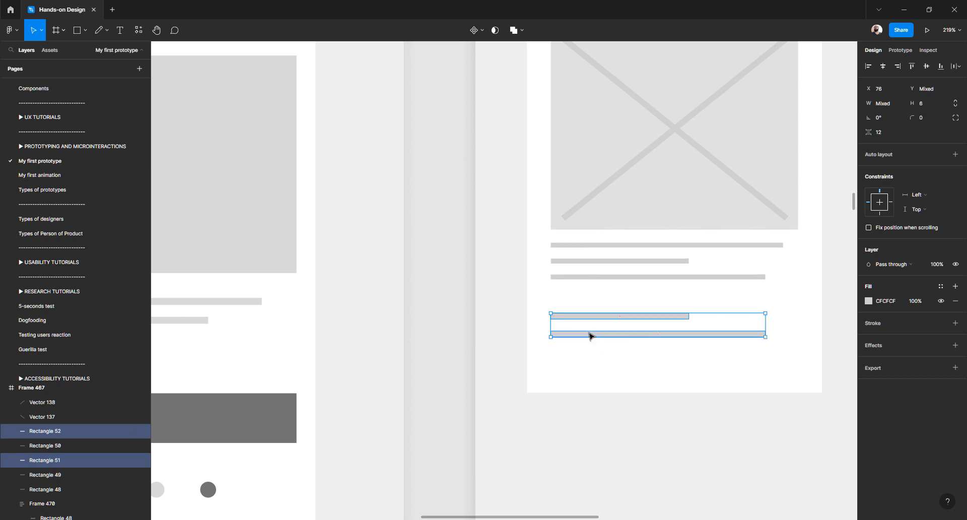
Move the lower copied bar up to Y 940, closer to the bar above it
{"action": "left_click", "coordinate": [581, 338]}
{"action": "left_click", "coordinate": [582, 335]}
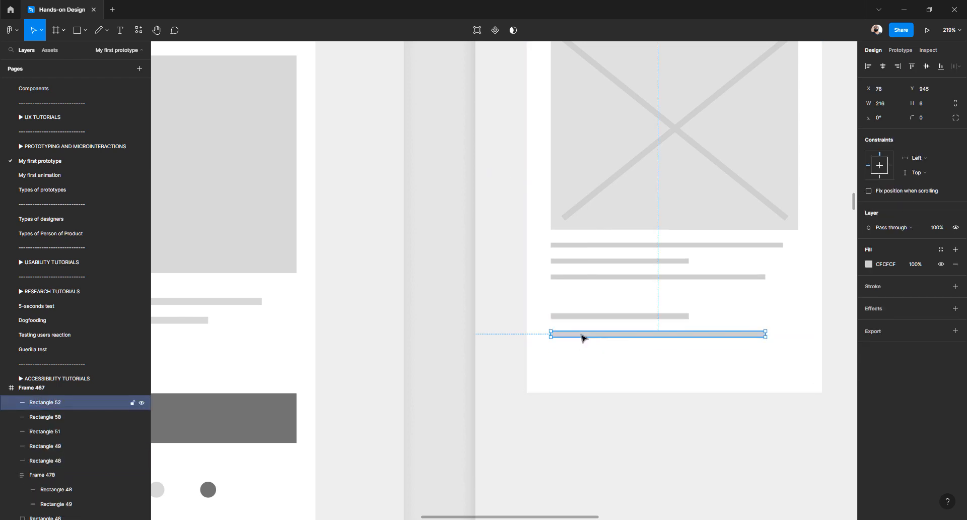
{"action": "scroll", "coordinate": [582, 336], "scroll_direction": "up", "scroll_amount": 3}
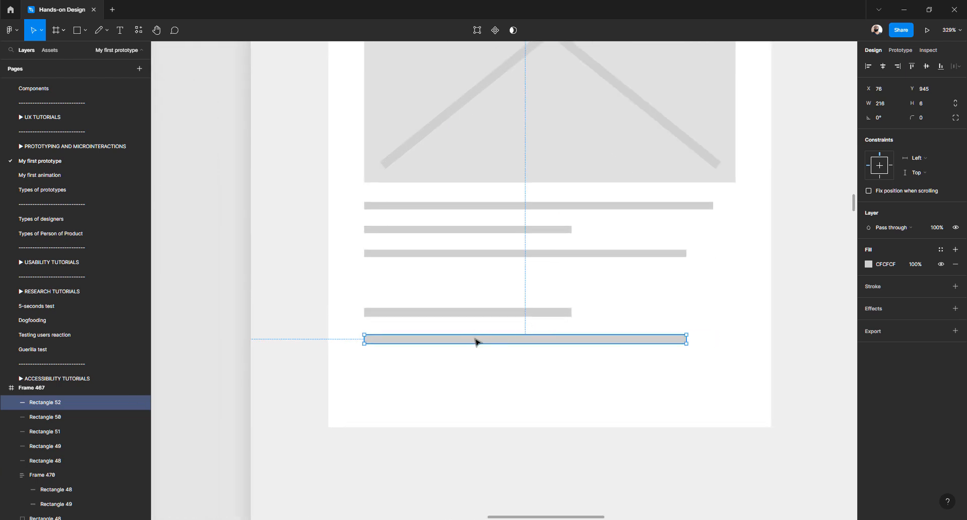
{"action": "left_click_drag", "start_coordinate": [480, 337], "coordinate": [479, 335]}
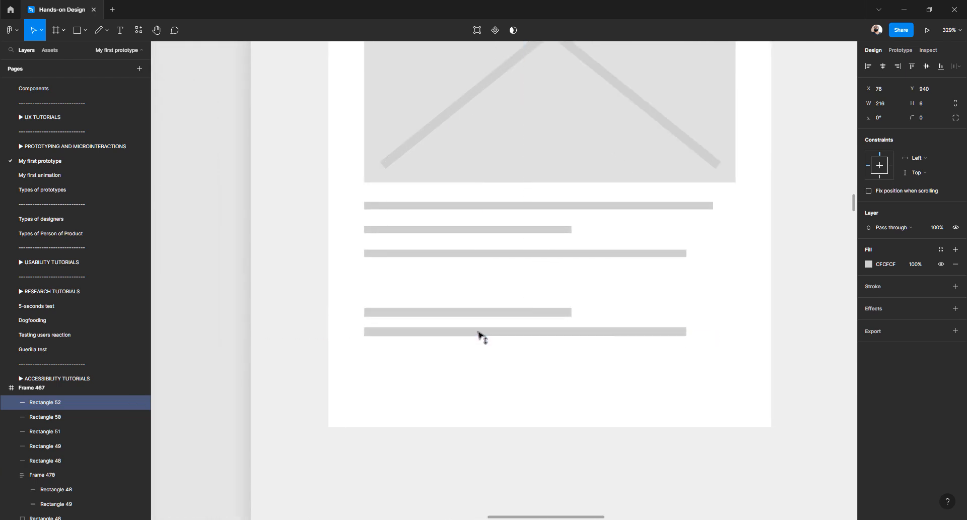
Shrink the two copied bars together to a height of 3 with a gap of 6, the longer one 46 wide
{"action": "left_click", "coordinate": [489, 314], "text": "shift"}
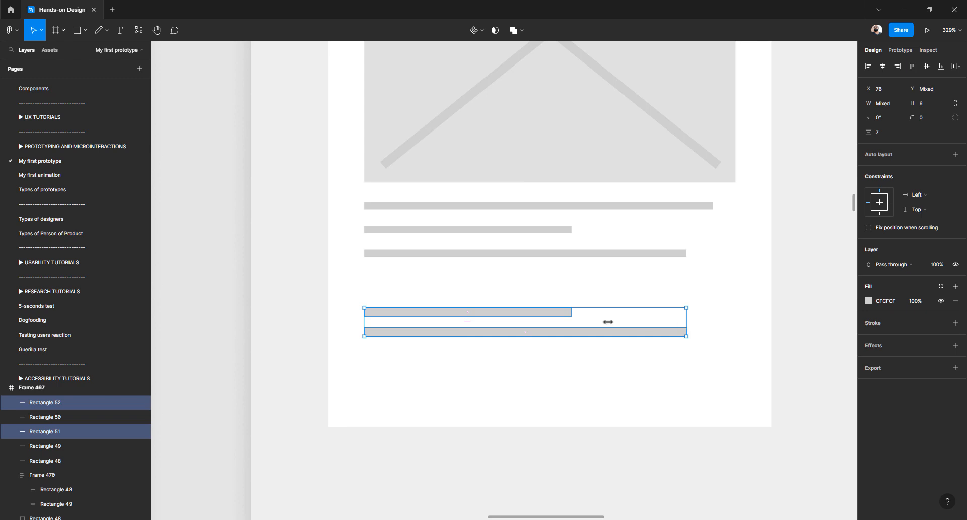
{"action": "left_click_drag", "start_coordinate": [608, 322], "coordinate": [445, 330]}
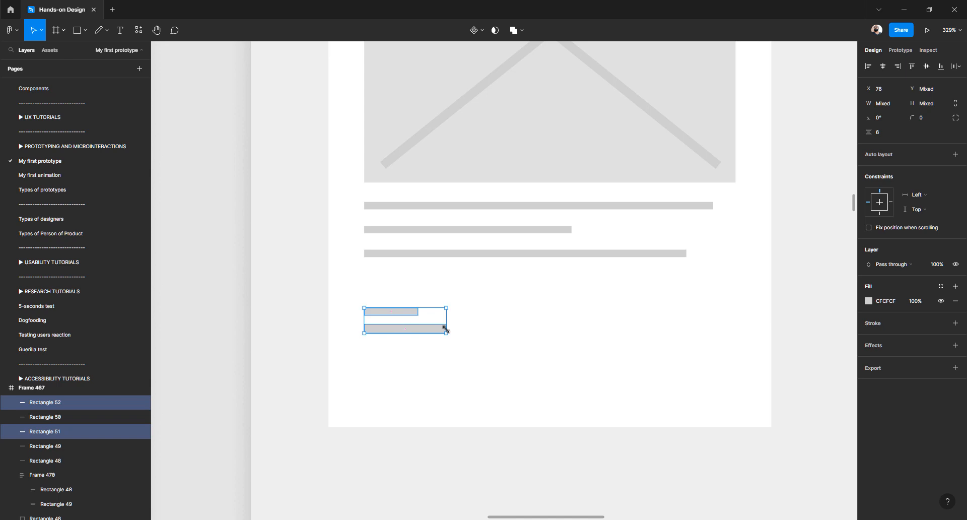
{"action": "left_click_drag", "start_coordinate": [446, 329], "coordinate": [429, 325]}
{"action": "scroll", "coordinate": [430, 321], "scroll_direction": "up", "scroll_amount": 3}
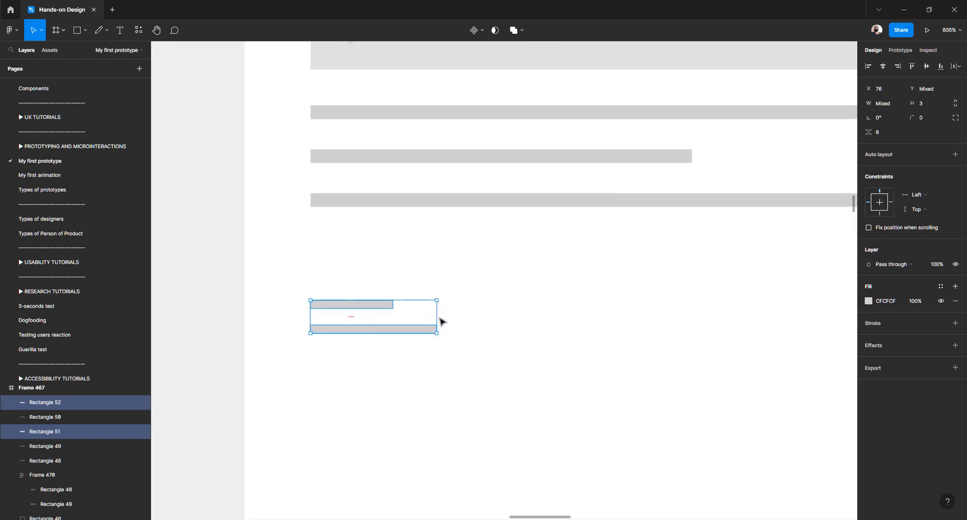
{"action": "left_click", "coordinate": [369, 380]}
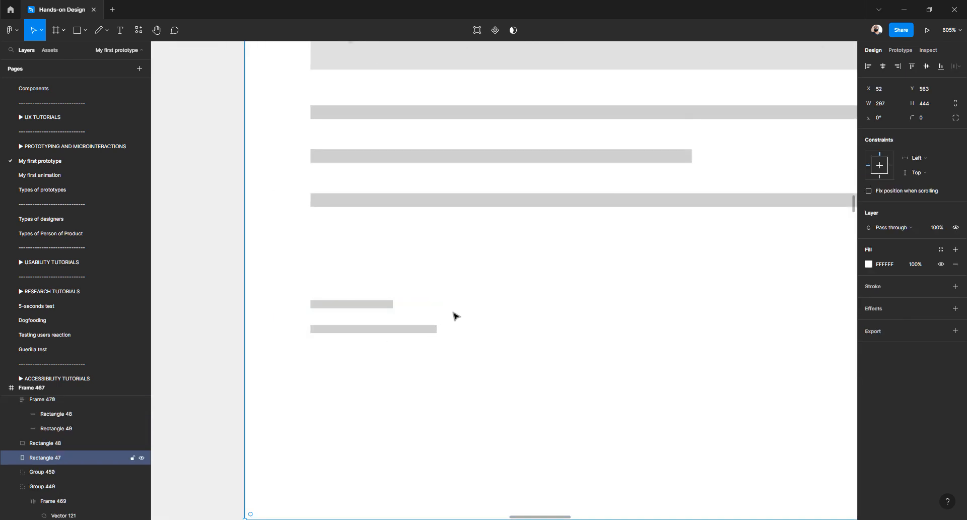
Draw a right-pointing chevron with the Pen tool just to the right of the two small bars
{"action": "key", "text": "p"}
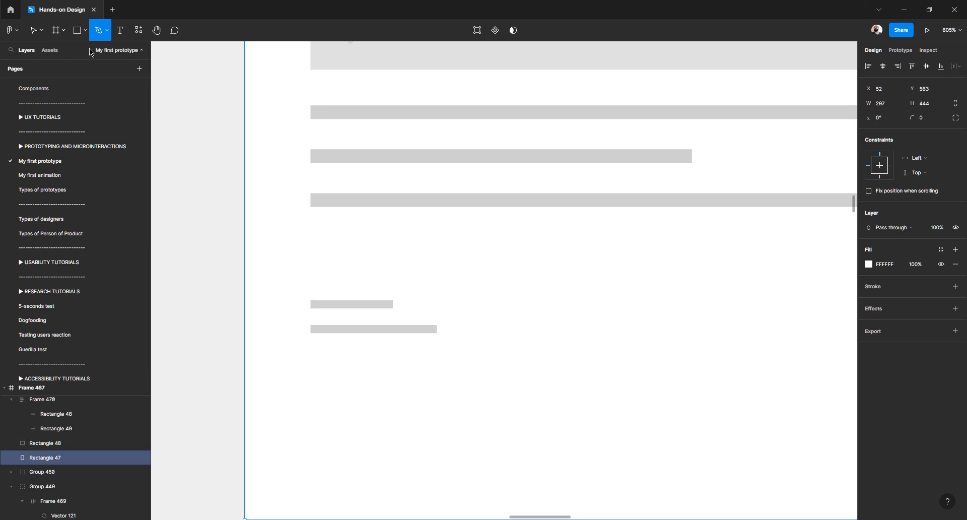
{"action": "left_click", "coordinate": [107, 30]}
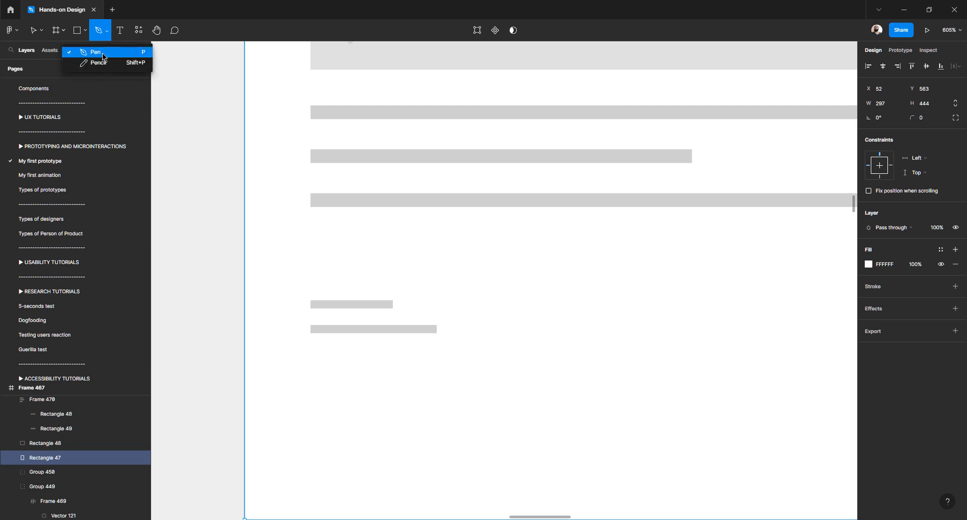
{"action": "left_click", "coordinate": [101, 52]}
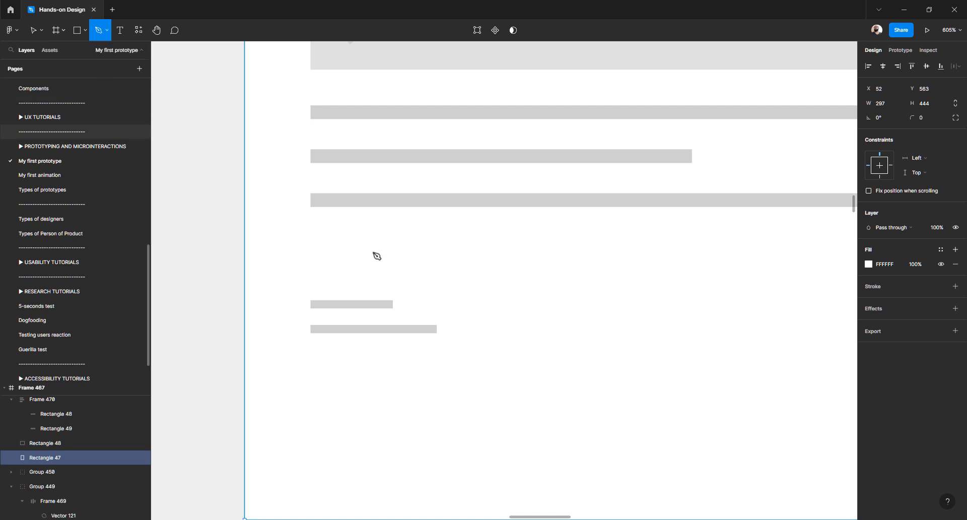
{"action": "left_click", "coordinate": [462, 299]}
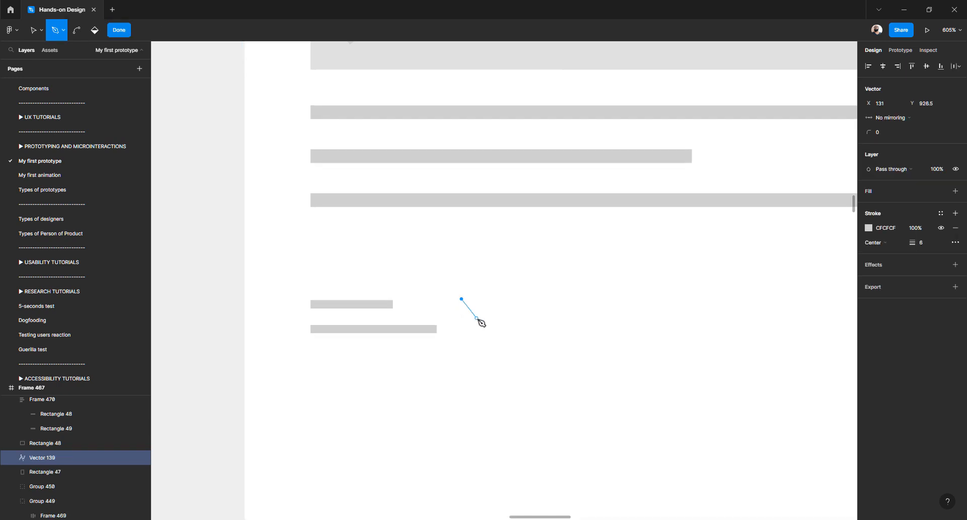
{"action": "left_click", "coordinate": [475, 314]}
{"action": "left_click", "coordinate": [461, 331]}
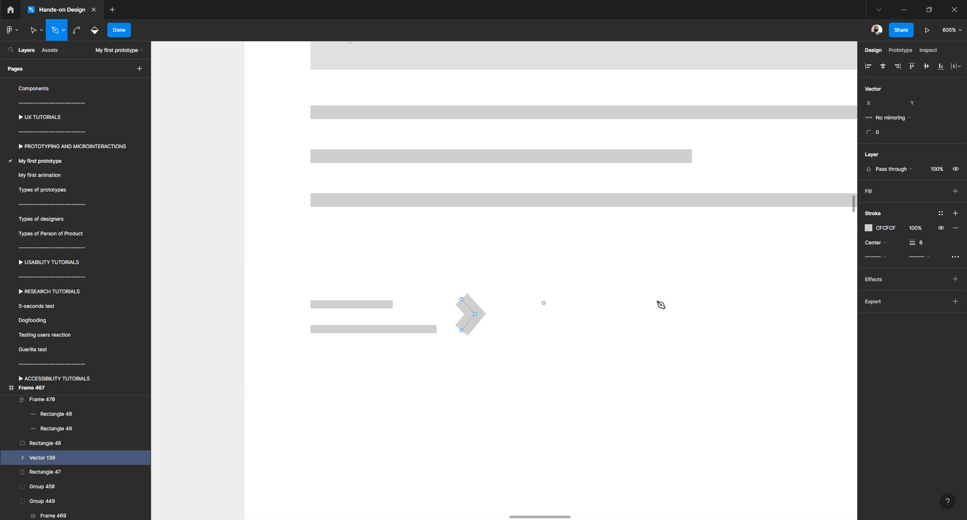
Set the chevron's stroke thickness to 3 and finish editing the path
{"action": "left_click", "coordinate": [932, 246]}
{"action": "type", "text": "2"}
{"action": "key", "text": "Up"}
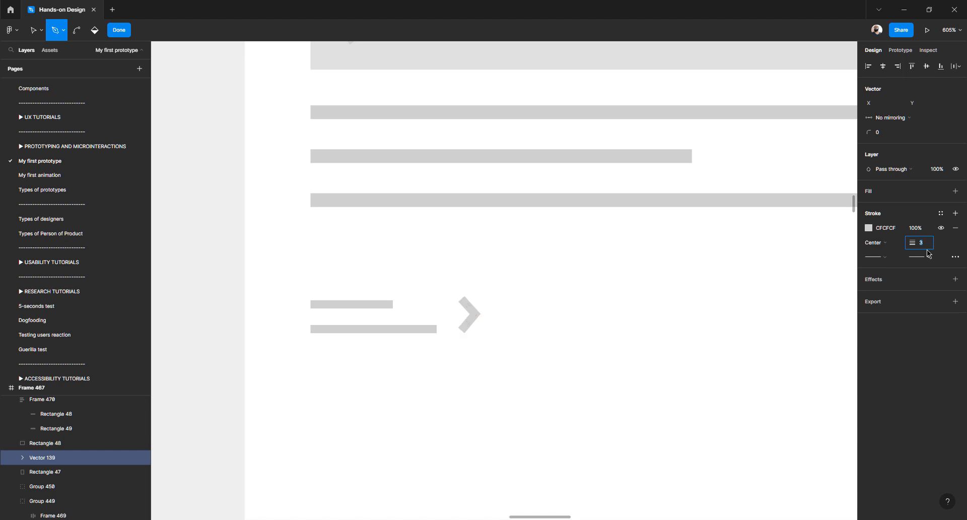
{"action": "key", "text": "Escape"}
{"action": "left_click", "coordinate": [506, 312]}
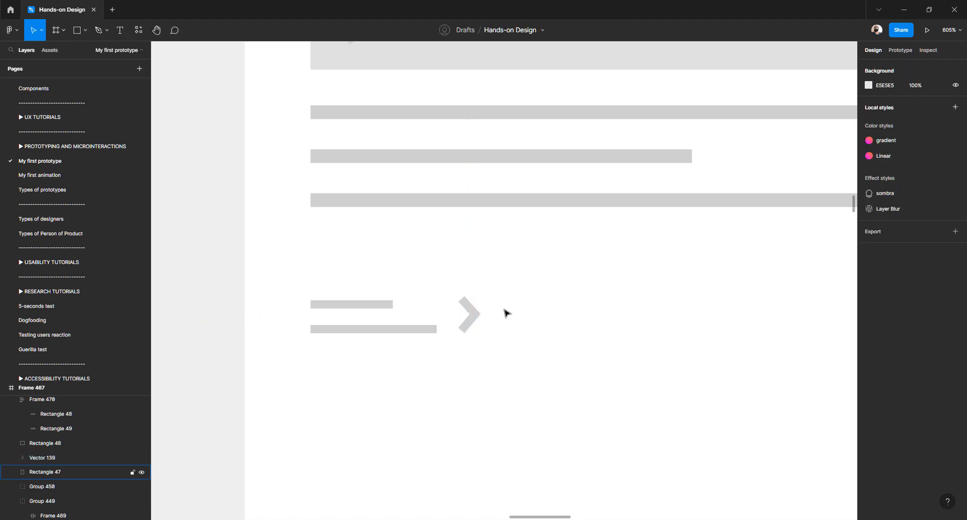
Group the two small bars and combine them with the chevron in a horizontal auto layout, left-aligned and vertically centred
{"action": "left_click", "coordinate": [472, 320]}
{"action": "left_click", "coordinate": [391, 325]}
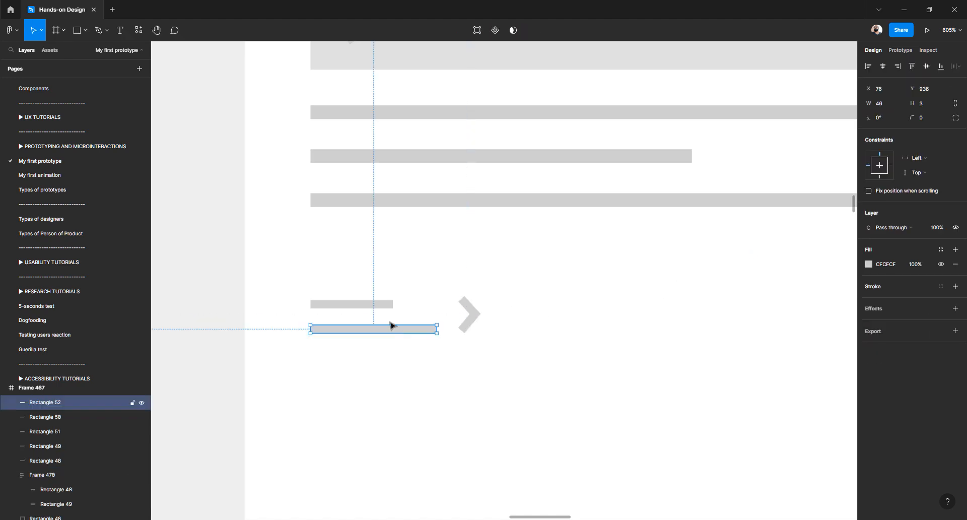
{"action": "left_click", "coordinate": [380, 305], "text": "shift"}
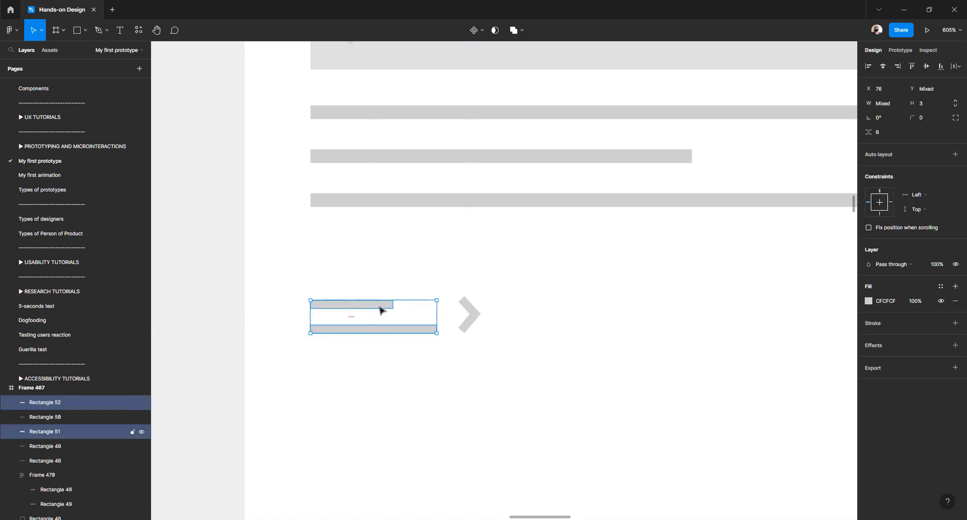
{"action": "left_click", "coordinate": [474, 317], "text": "shift"}
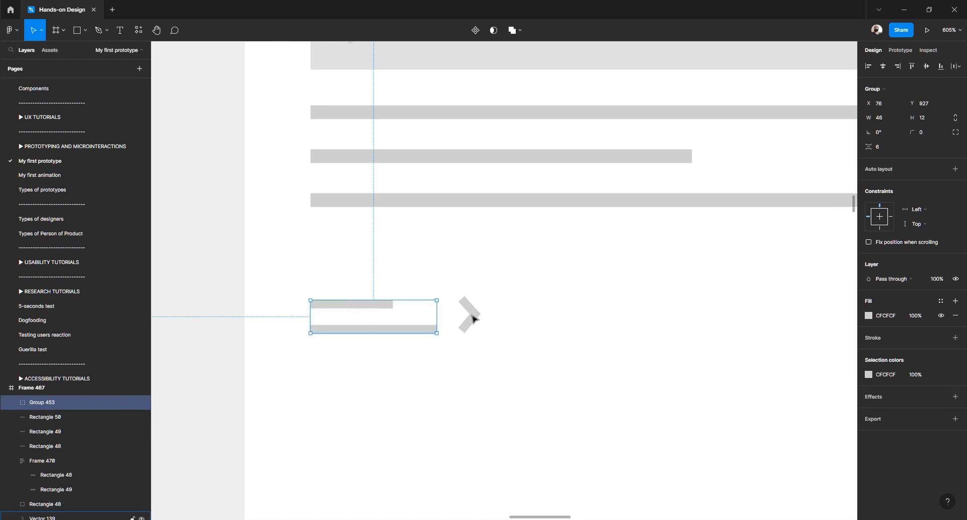
{"action": "key", "text": "shift+a"}
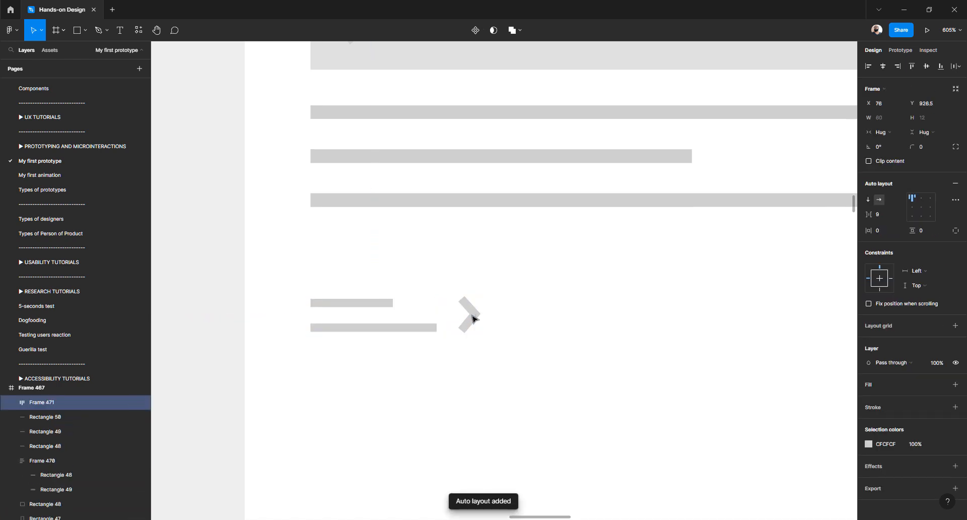
{"action": "left_click", "coordinate": [912, 208]}
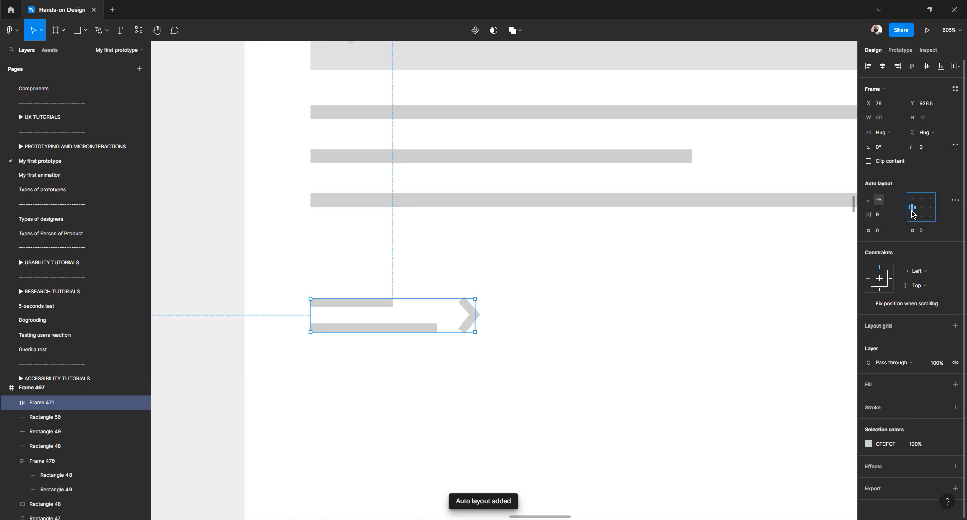
Move the bars-and-chevron frame horizontally to X 265, flush with the image placeholder's right edge
{"action": "scroll", "coordinate": [379, 318], "scroll_direction": "down", "scroll_amount": 5}
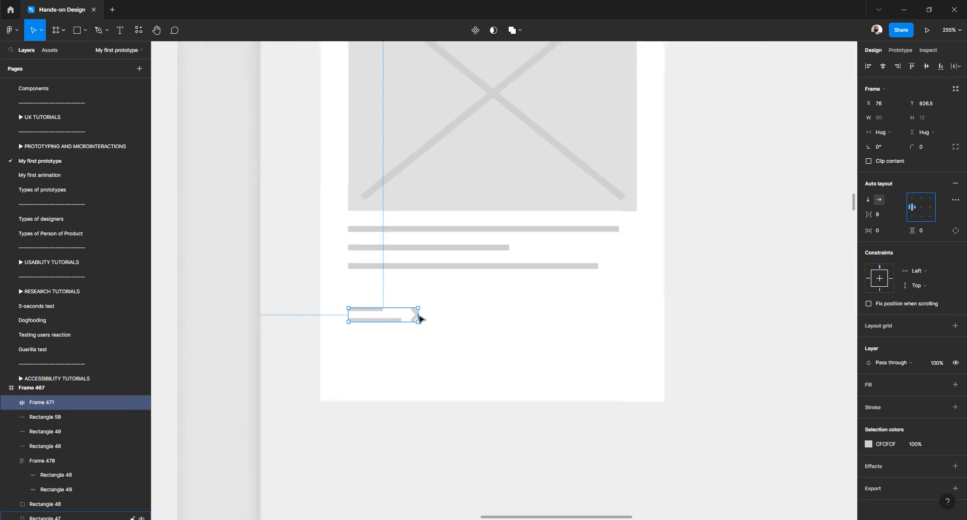
{"action": "left_click_drag", "start_coordinate": [416, 319], "coordinate": [636, 319]}
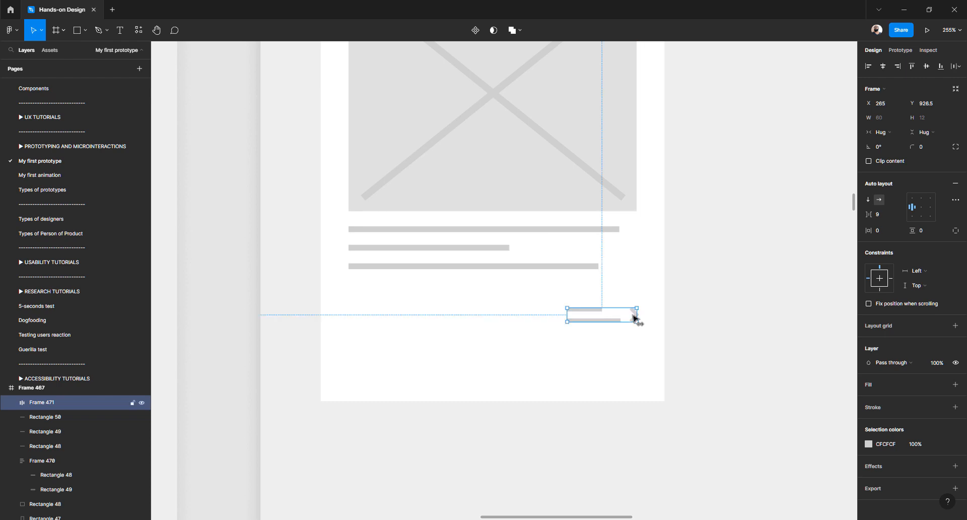
{"action": "scroll", "coordinate": [637, 319], "scroll_direction": "left", "scroll_amount": 10}
{"action": "scroll", "coordinate": [630, 319], "scroll_direction": "down", "scroll_amount": 2}
{"action": "scroll", "coordinate": [630, 319], "scroll_direction": "left", "scroll_amount": 10}
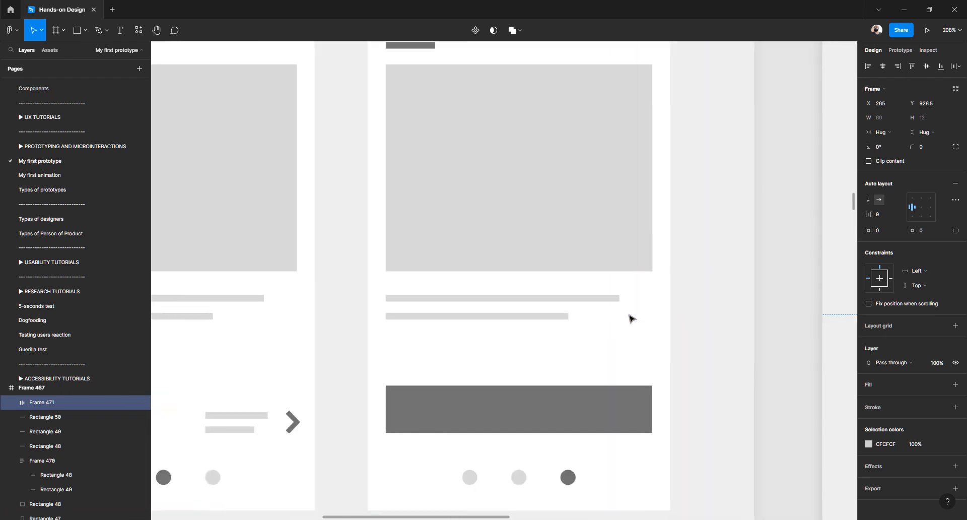
Recolour the chevron's stroke to 7F7F7F by sampling the dark title bar
{"action": "scroll", "coordinate": [462, 425], "scroll_direction": "right", "scroll_amount": 10}
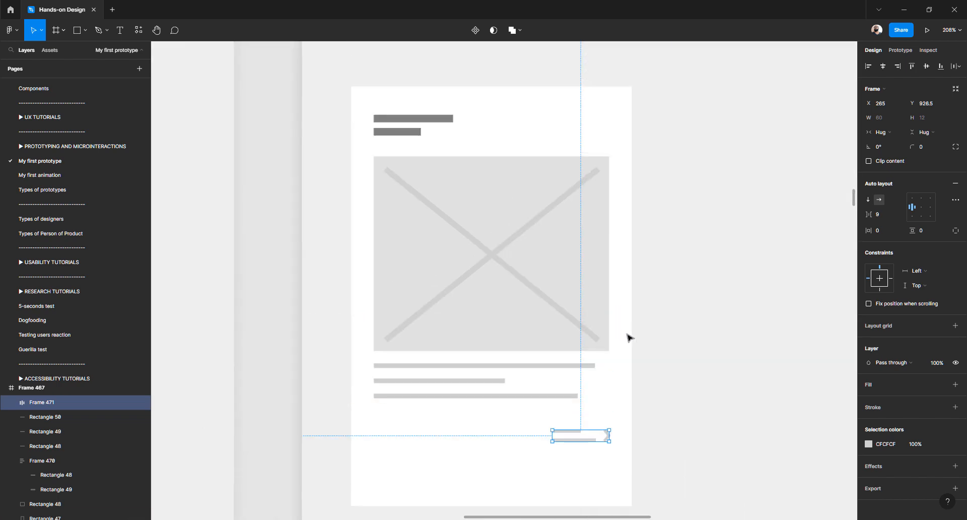
{"action": "left_click", "coordinate": [654, 437]}
{"action": "left_click", "coordinate": [607, 440]}
{"action": "double_click", "coordinate": [607, 440]}
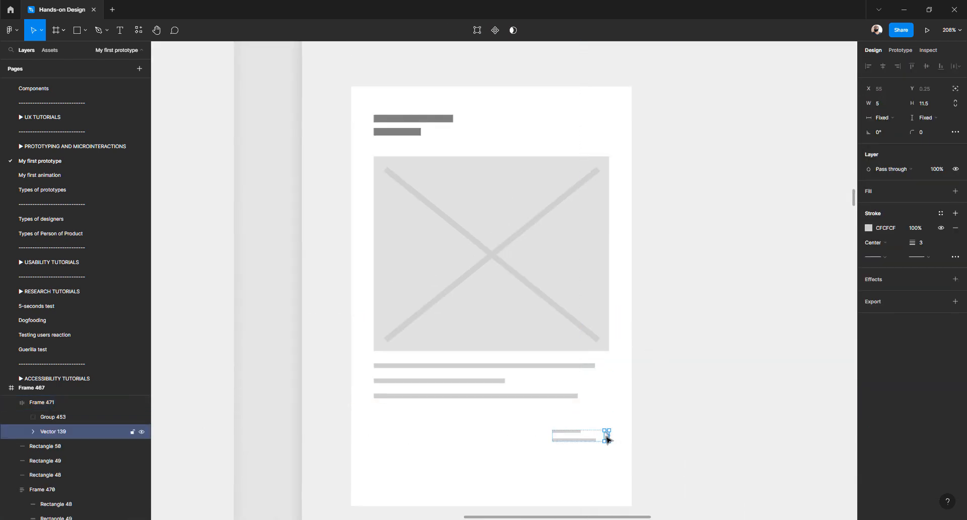
{"action": "key", "text": "i"}
{"action": "left_click", "coordinate": [417, 132]}
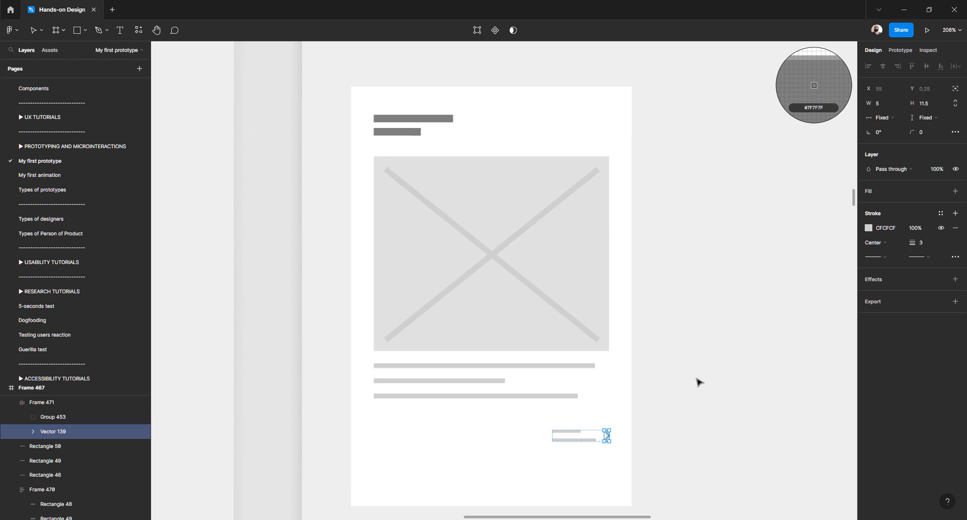
{"action": "left_click", "coordinate": [702, 380]}
{"action": "scroll", "coordinate": [678, 382], "scroll_direction": "down", "scroll_amount": 2}
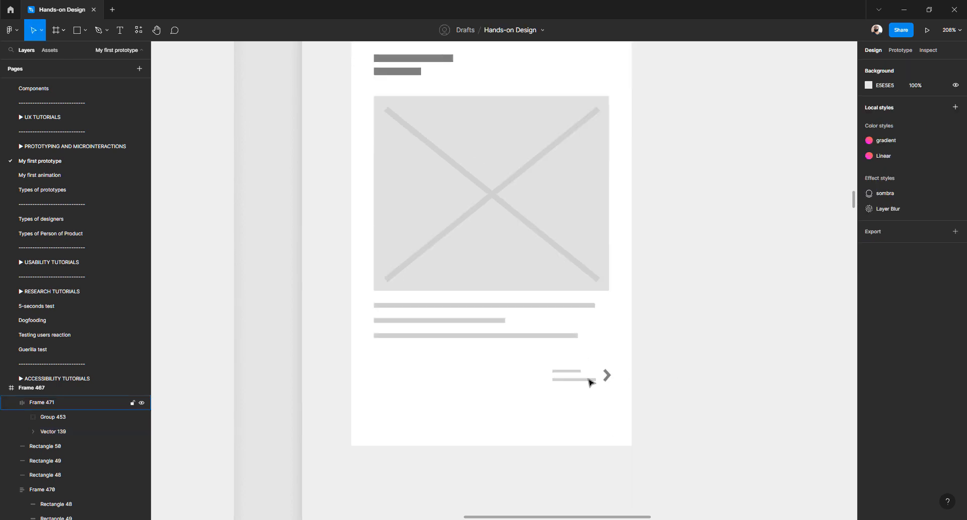
Scale the bars-and-chevron frame up proportionally by 1.38x to 82.5 wide, keeping its upper right corner fixed
{"action": "left_click", "coordinate": [582, 381]}
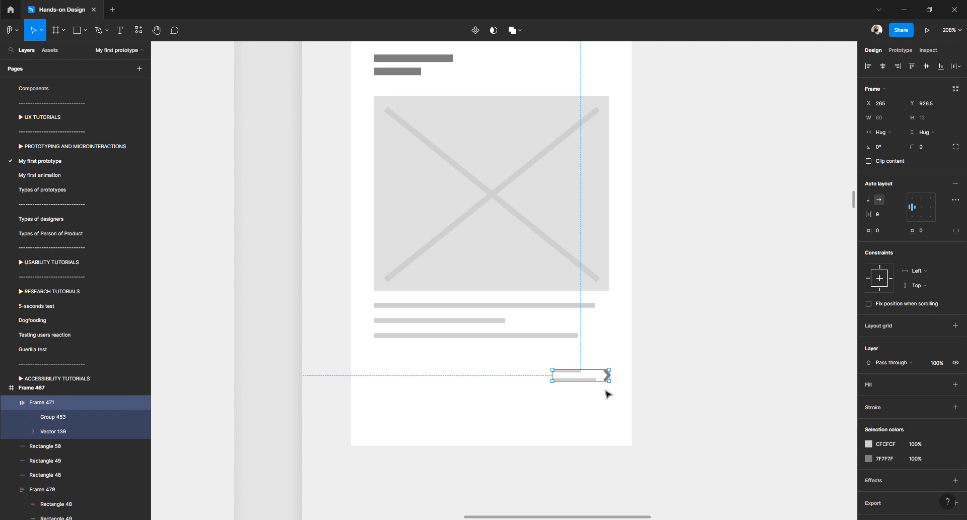
{"action": "scroll", "coordinate": [607, 393], "scroll_direction": "up", "scroll_amount": 3}
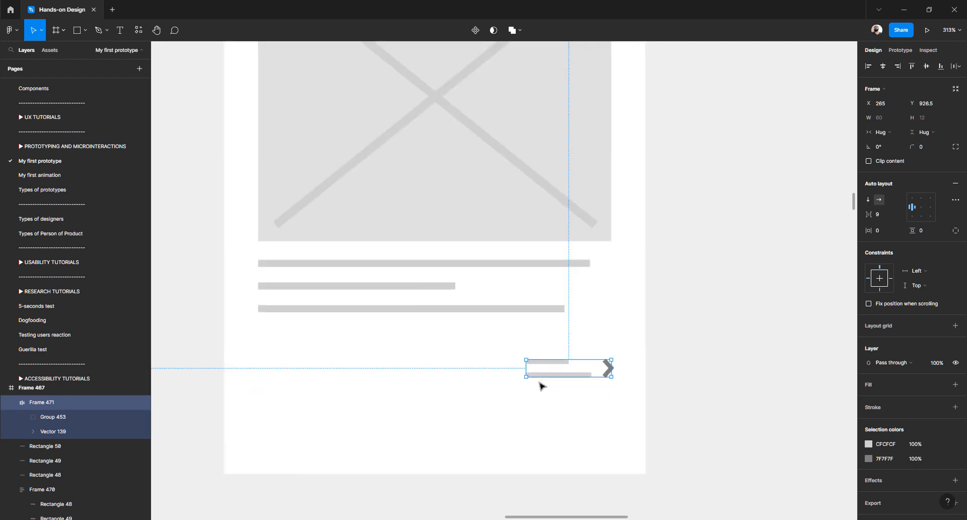
{"action": "key", "text": "k"}
{"action": "mouse_move", "coordinate": [526, 376]}
{"action": "left_mouse_down"}
{"action": "mouse_move", "coordinate": [509, 385]}
{"action": "mouse_move", "coordinate": [519, 382]}
{"action": "left_mouse_up"}
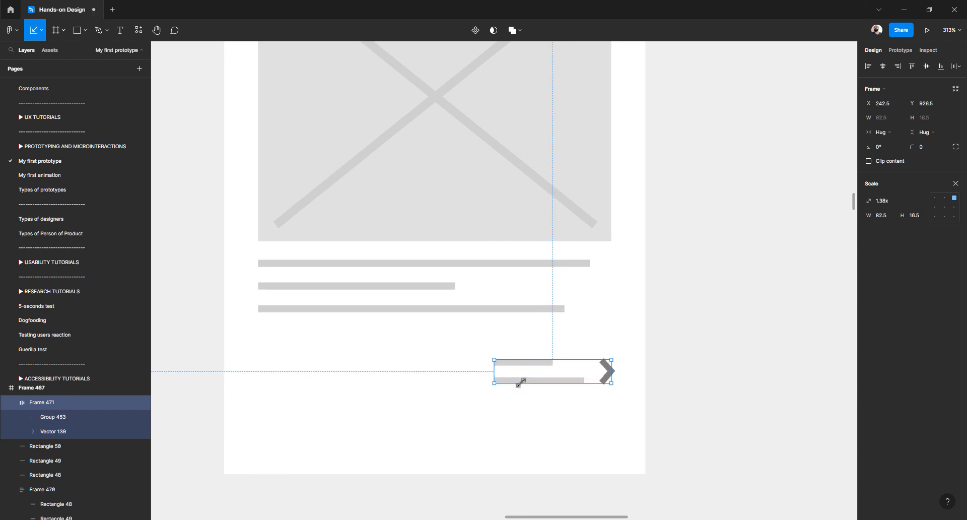
{"action": "key", "text": "v"}
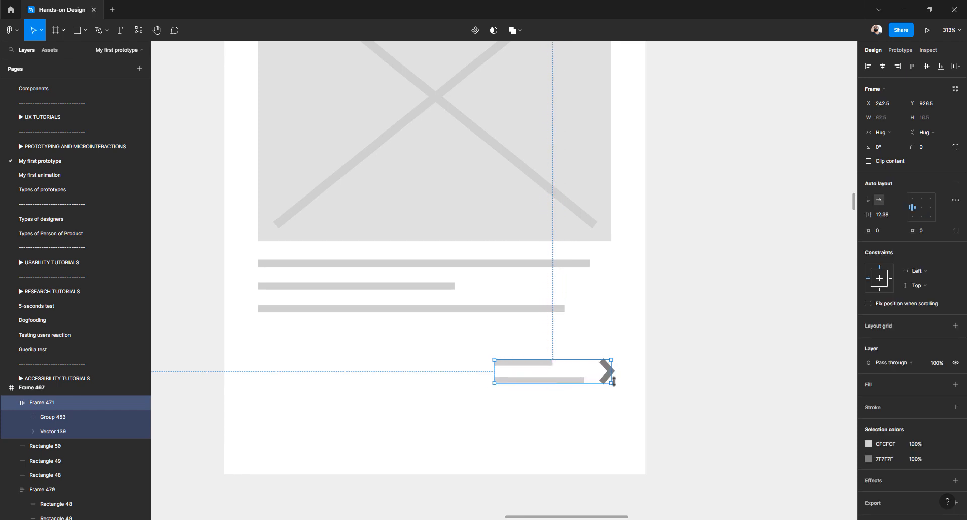
Shorten the two small bars beside the chevron and tighten the vertical gap between them to about 4
{"action": "double_click", "coordinate": [564, 384]}
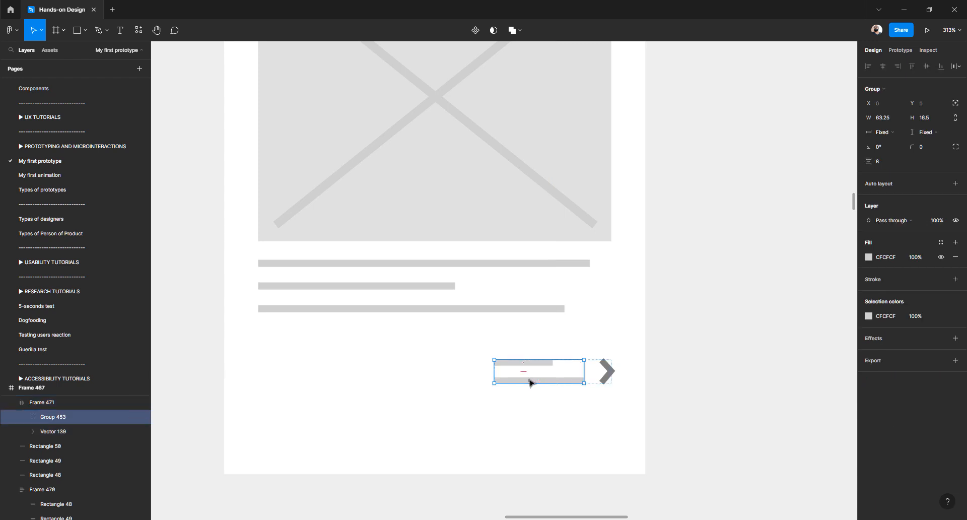
{"action": "double_click", "coordinate": [526, 381]}
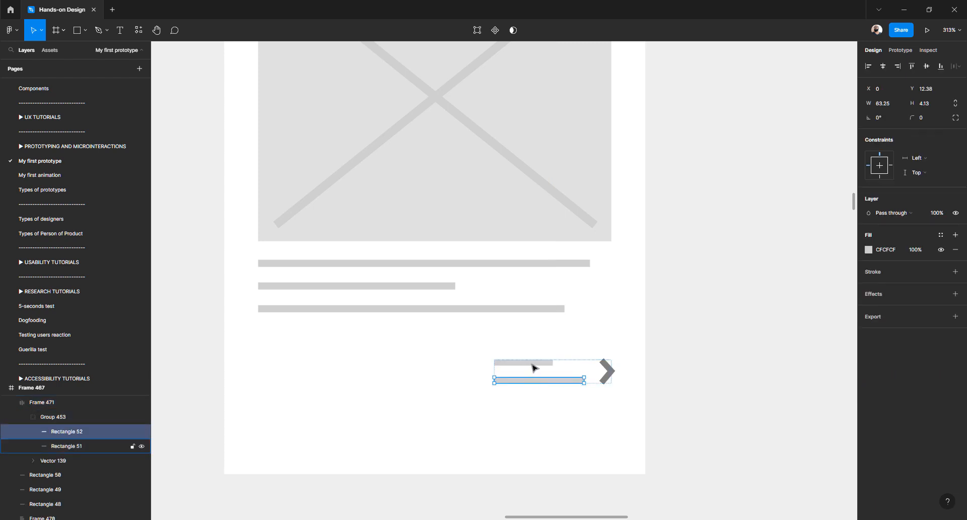
{"action": "left_click", "coordinate": [535, 367], "text": "shift"}
{"action": "left_click_drag", "start_coordinate": [496, 372], "coordinate": [517, 365]}
{"action": "scroll", "coordinate": [516, 374], "scroll_direction": "up", "scroll_amount": 3}
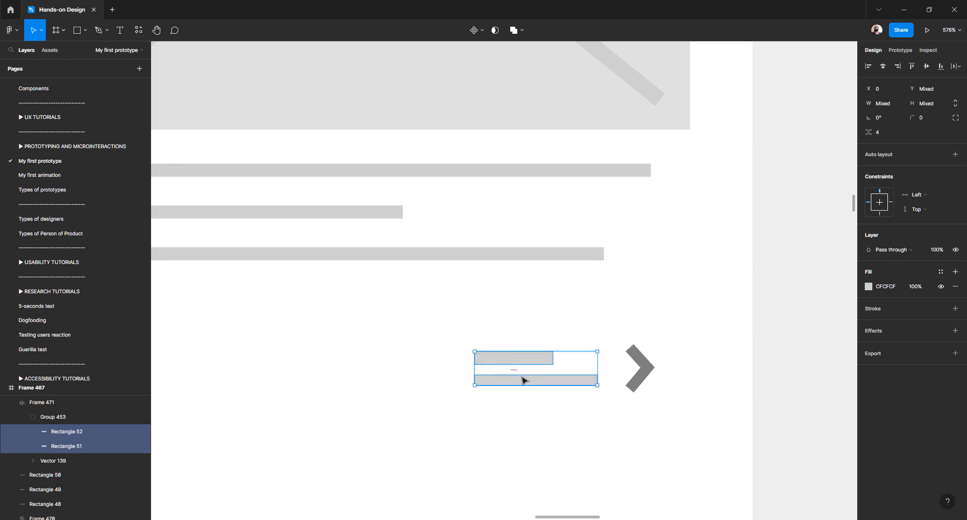
{"action": "key", "text": "Escape"}
Reduce the auto layout gap between bars and chevron to 9 and shift the frame to X 260 at the placeholder's right edge
{"action": "left_click", "coordinate": [540, 364]}
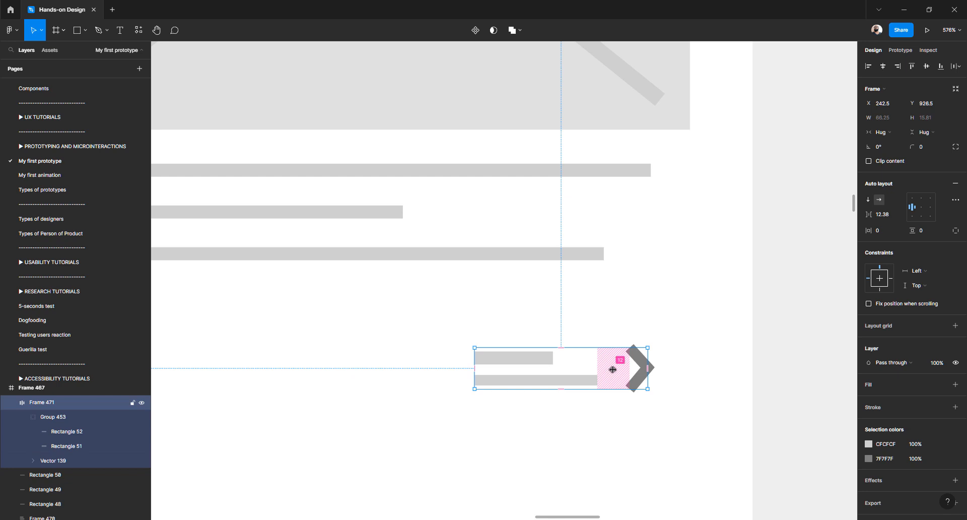
{"action": "left_click_drag", "start_coordinate": [613, 370], "coordinate": [679, 374]}
{"action": "left_click", "coordinate": [756, 386]}
{"action": "left_click", "coordinate": [634, 379]}
{"action": "key", "text": "ctrl+z"}
{"action": "left_click", "coordinate": [673, 380]}
{"action": "left_click", "coordinate": [635, 375]}
Move the bars-and-chevron frame straight down to Y 938
{"action": "scroll", "coordinate": [624, 373], "scroll_direction": "down", "scroll_amount": 3}
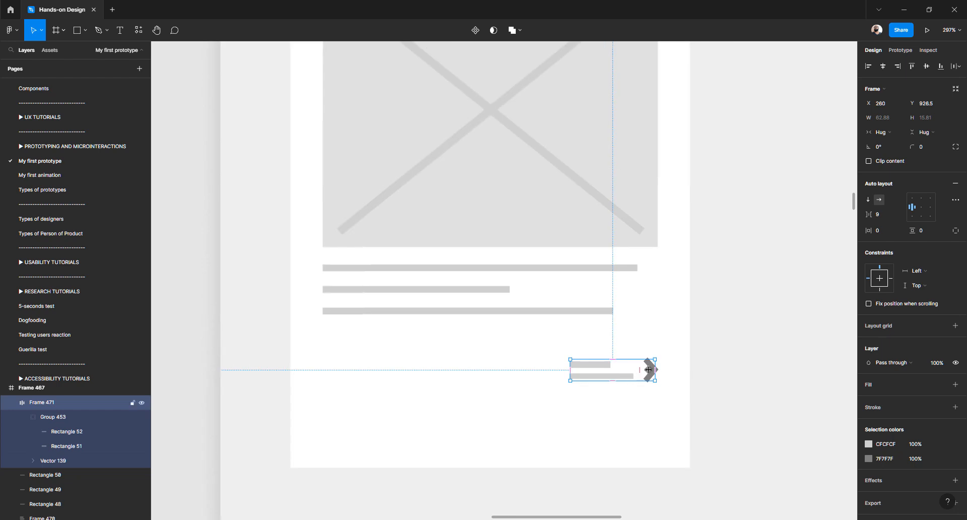
{"action": "scroll", "coordinate": [579, 359], "scroll_direction": "up", "scroll_amount": 1}
{"action": "scroll", "coordinate": [590, 343], "scroll_direction": "down", "scroll_amount": 3}
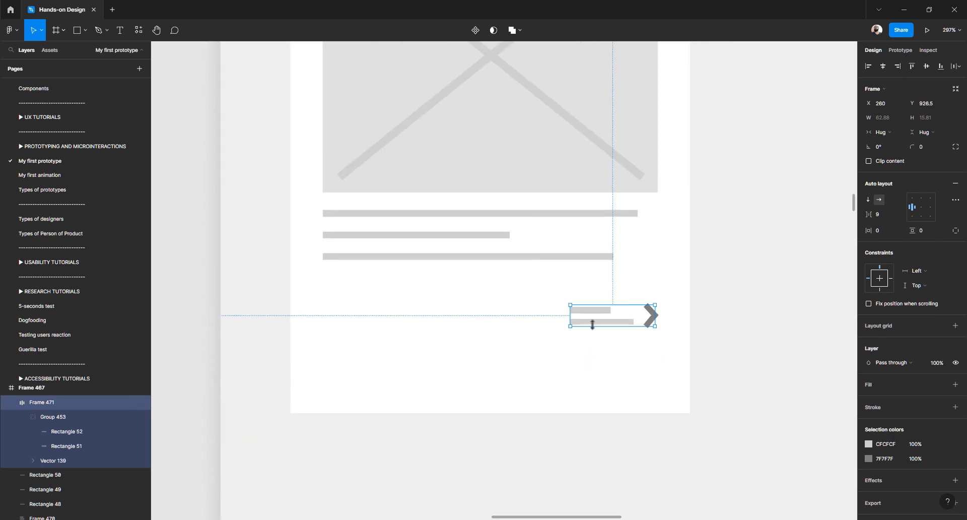
{"action": "left_click_drag", "start_coordinate": [593, 325], "coordinate": [593, 340]}
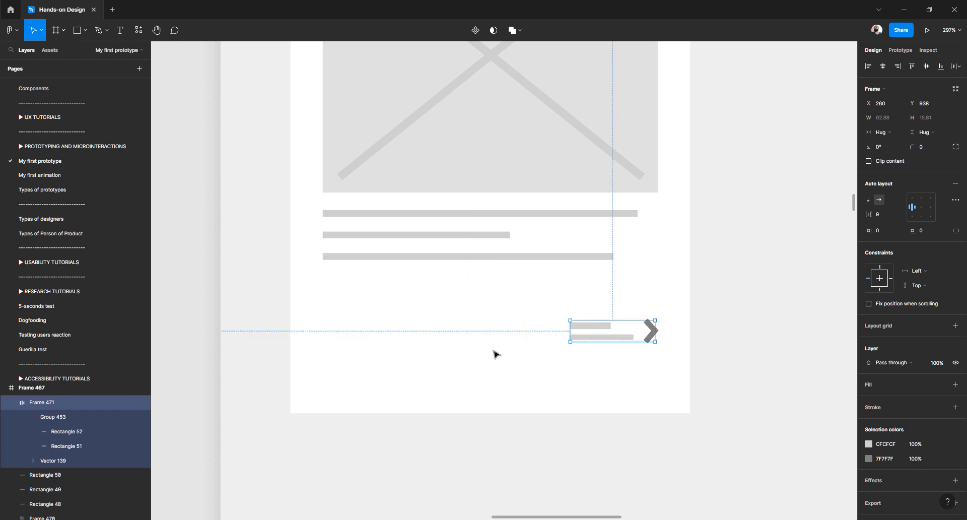
Draw a 10 by 10 circle near the wireframe's lower edge and repeat it into a row of three dots in a horizontal auto layout
{"action": "key", "text": "o"}
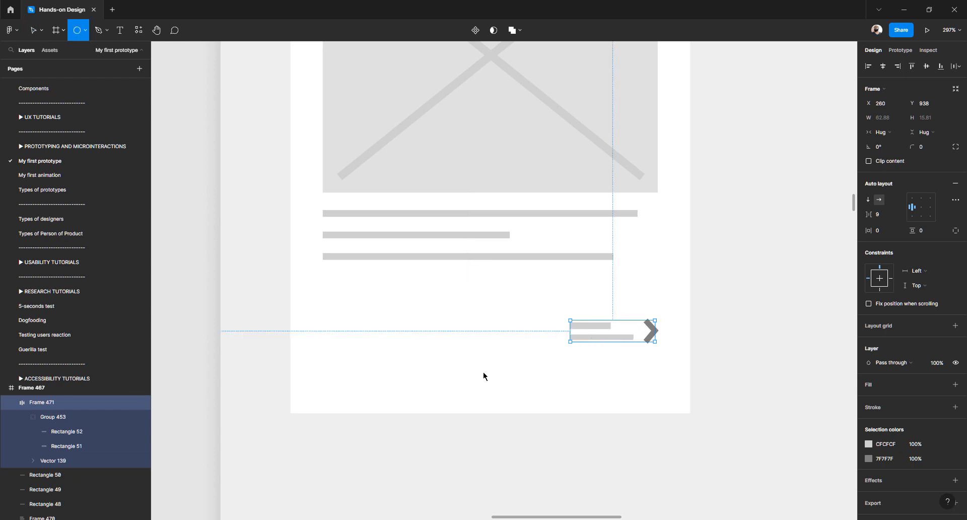
{"action": "left_click_drag", "start_coordinate": [474, 363], "coordinate": [460, 377]}
{"action": "left_click", "coordinate": [435, 375], "text": "shift"}
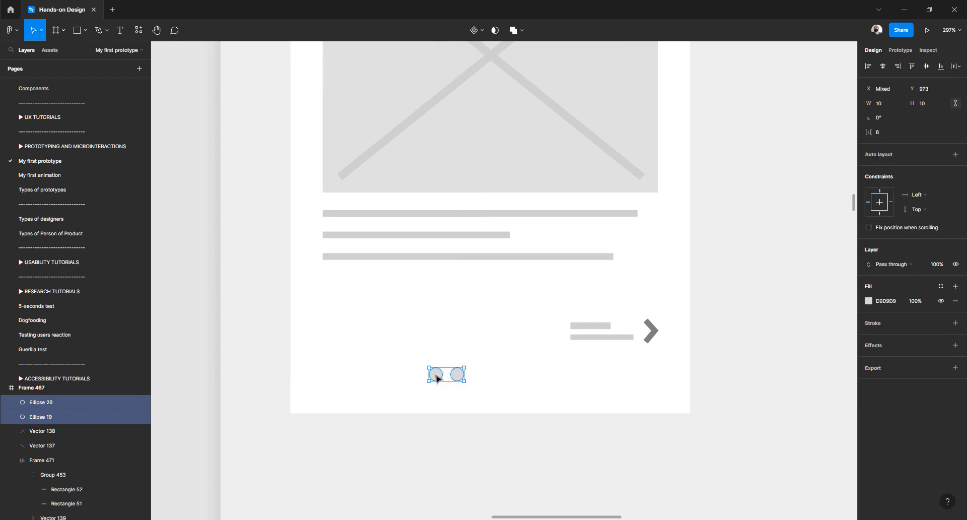
{"action": "key", "text": "shift+a"}
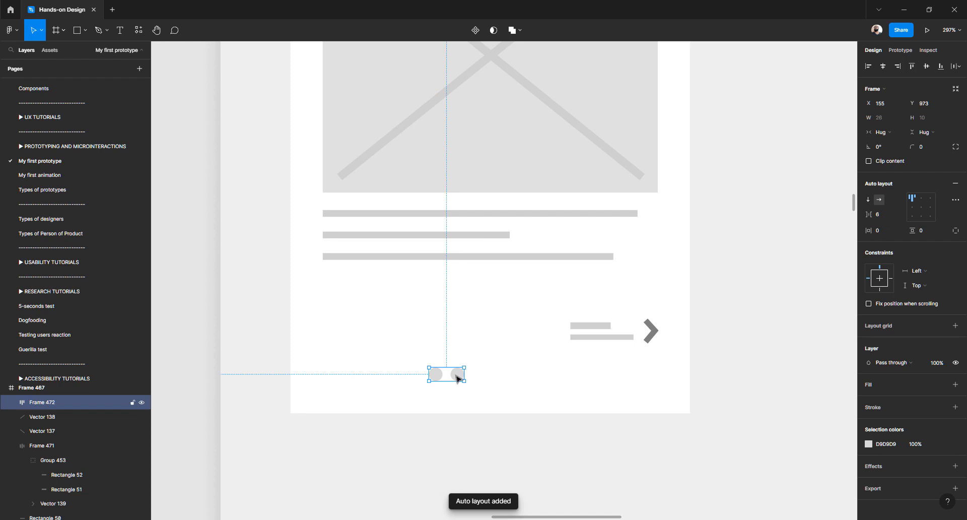
{"action": "double_click", "coordinate": [458, 378]}
{"action": "key", "text": "ctrl+d"}
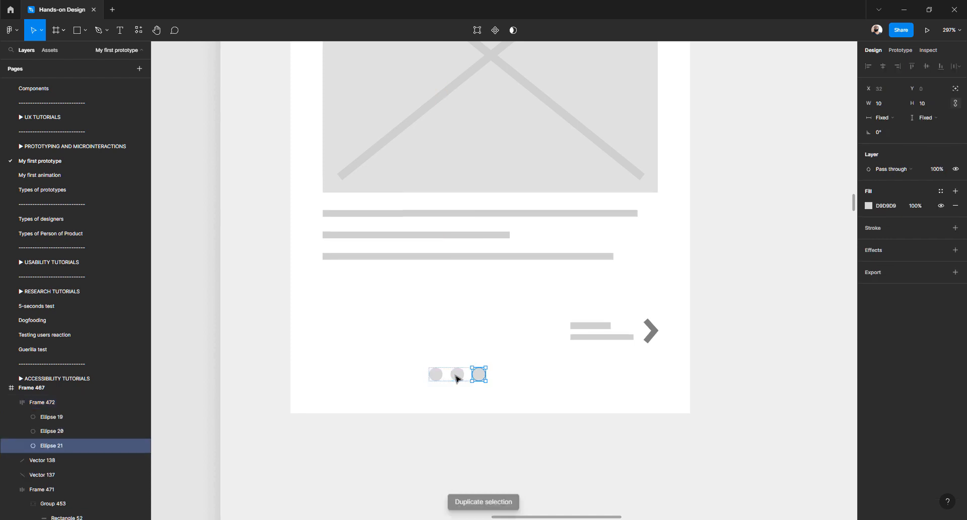
Fill the first dot with 7F7F7F sampled from the chevron
{"action": "left_click", "coordinate": [436, 375]}
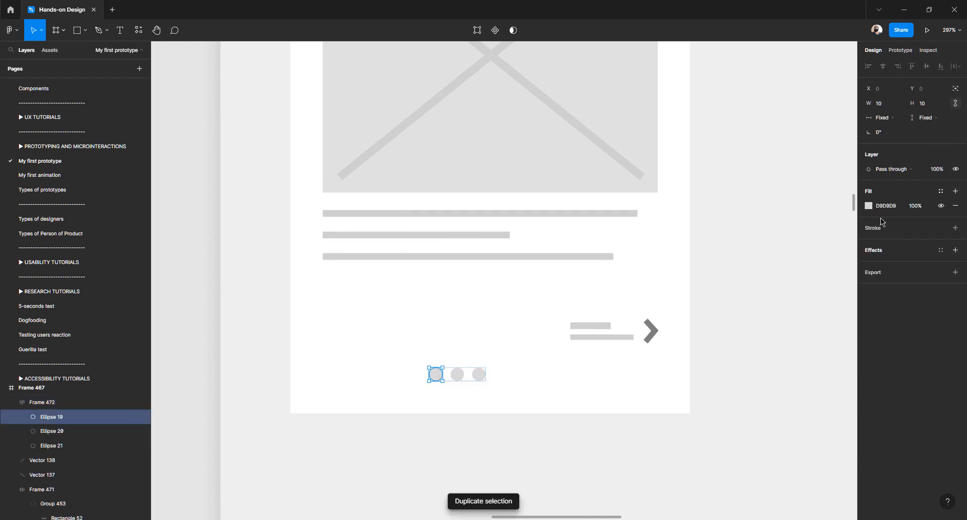
{"action": "left_click", "coordinate": [870, 206]}
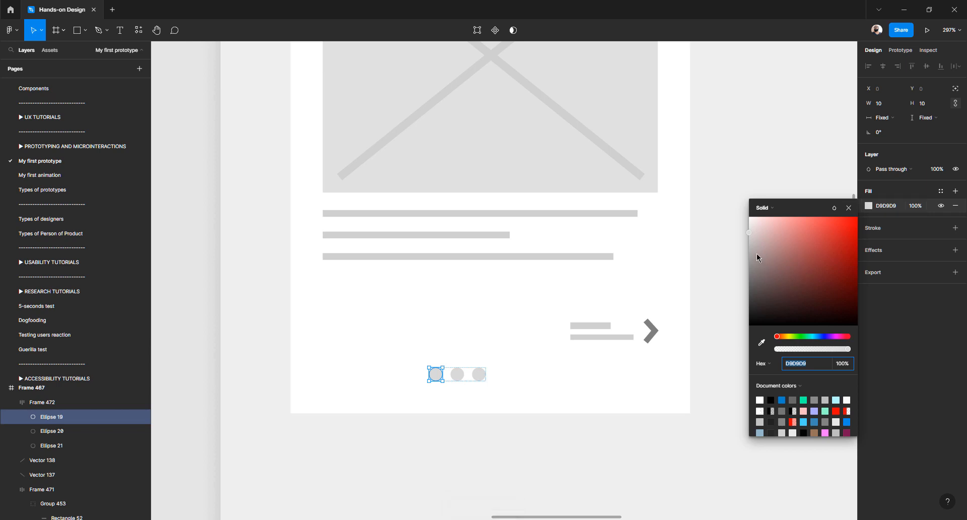
{"action": "left_click", "coordinate": [762, 343]}
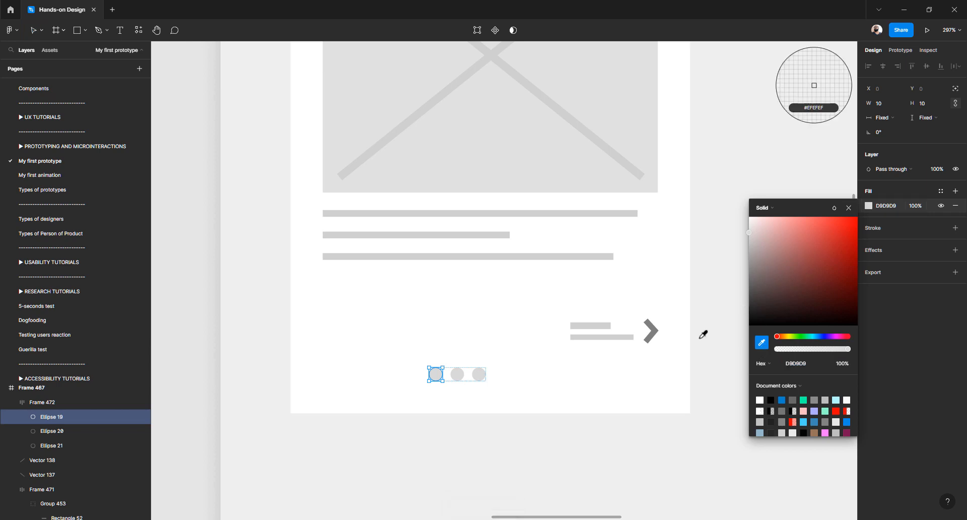
{"action": "left_click", "coordinate": [654, 330]}
{"action": "scroll", "coordinate": [557, 339], "scroll_direction": "up", "scroll_amount": 5}
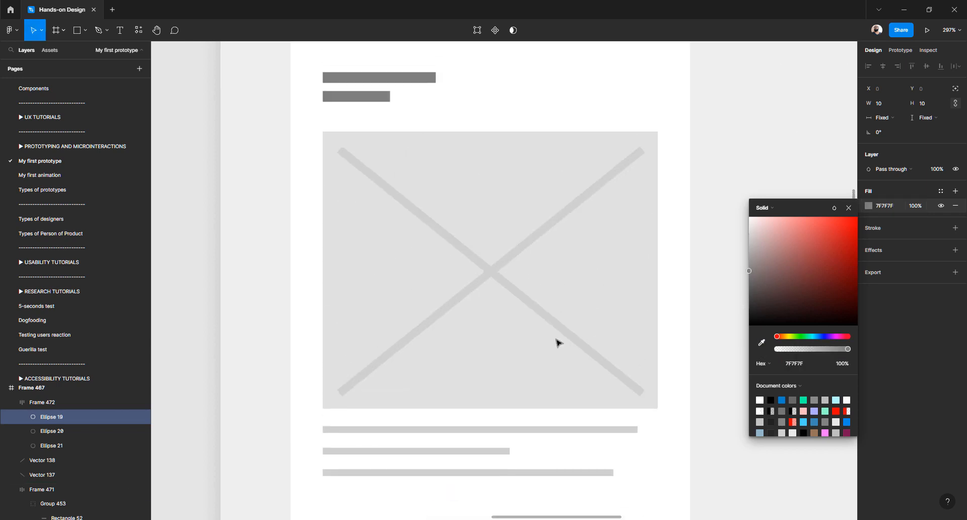
{"action": "scroll", "coordinate": [557, 343], "scroll_direction": "down", "scroll_amount": 7}
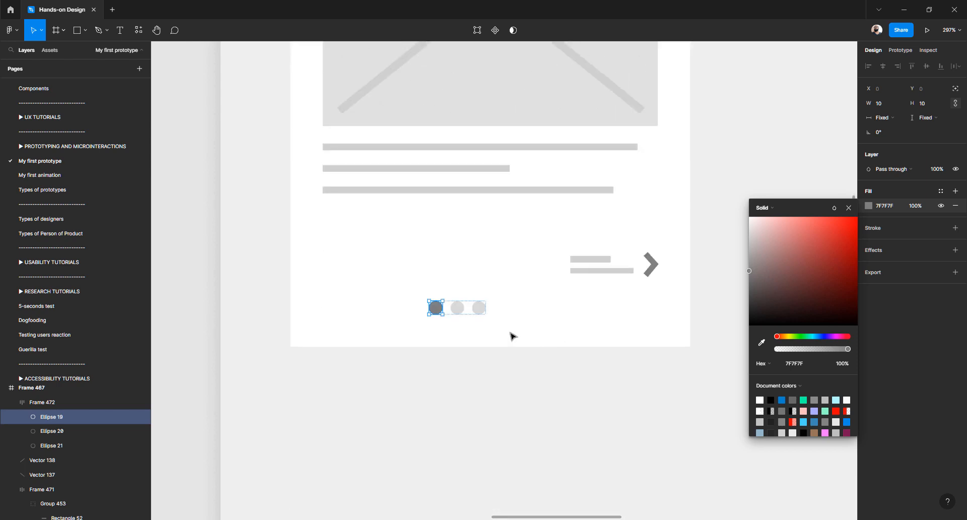
Resize all three dots to 8 by 8
{"action": "left_click", "coordinate": [484, 394]}
{"action": "left_click", "coordinate": [479, 310]}
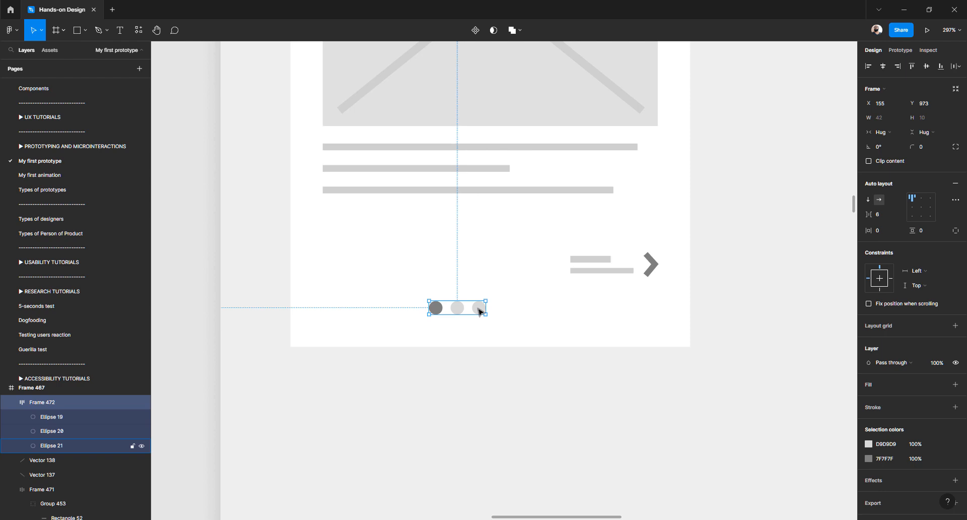
{"action": "left_click", "coordinate": [479, 311]}
{"action": "left_click", "coordinate": [458, 308], "text": "shift"}
{"action": "left_click", "coordinate": [436, 309], "text": "shift"}
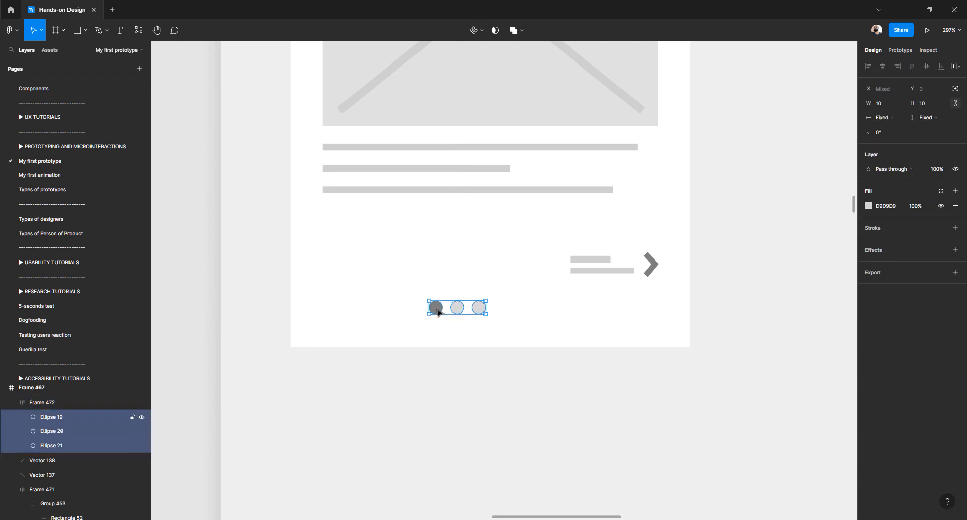
{"action": "left_click", "coordinate": [883, 104]}
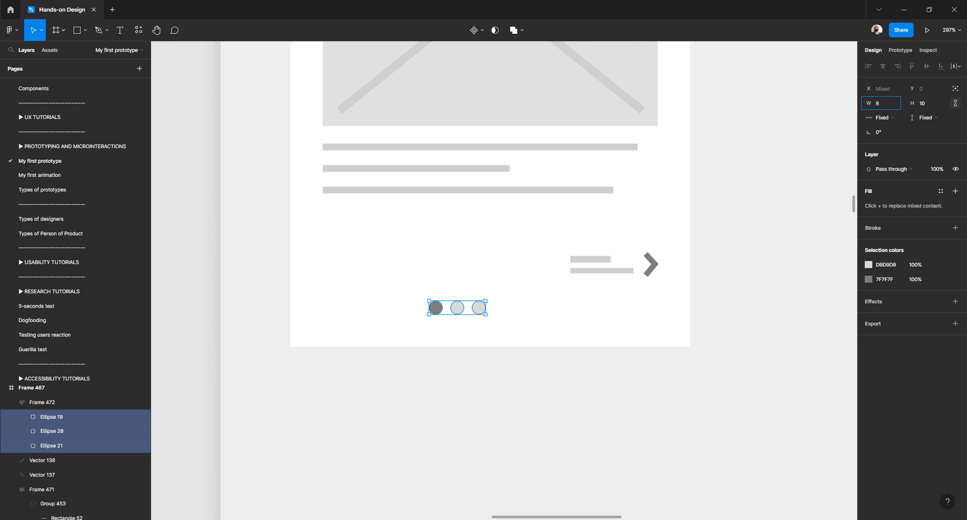
{"action": "type", "text": "8"}
{"action": "left_click", "coordinate": [921, 104]}
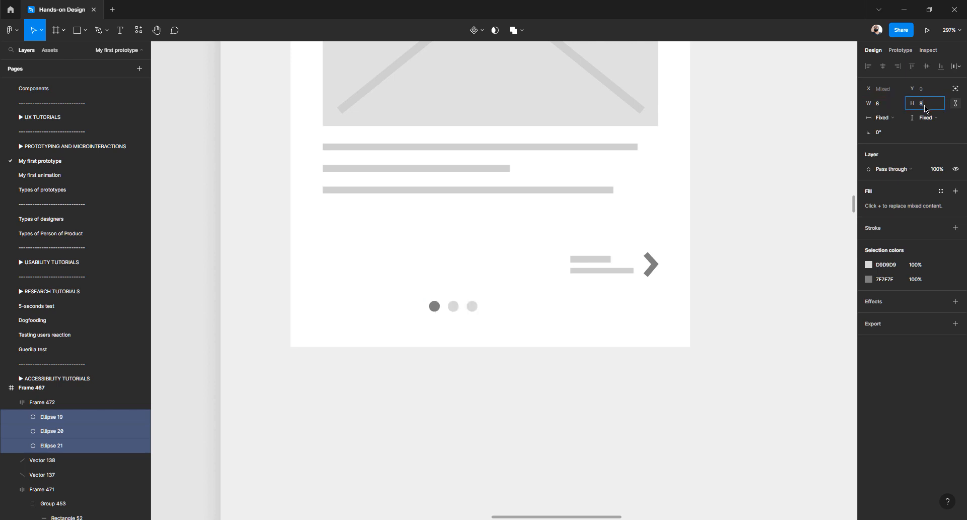
{"action": "key", "text": "Return"}
{"action": "left_click", "coordinate": [878, 104]}
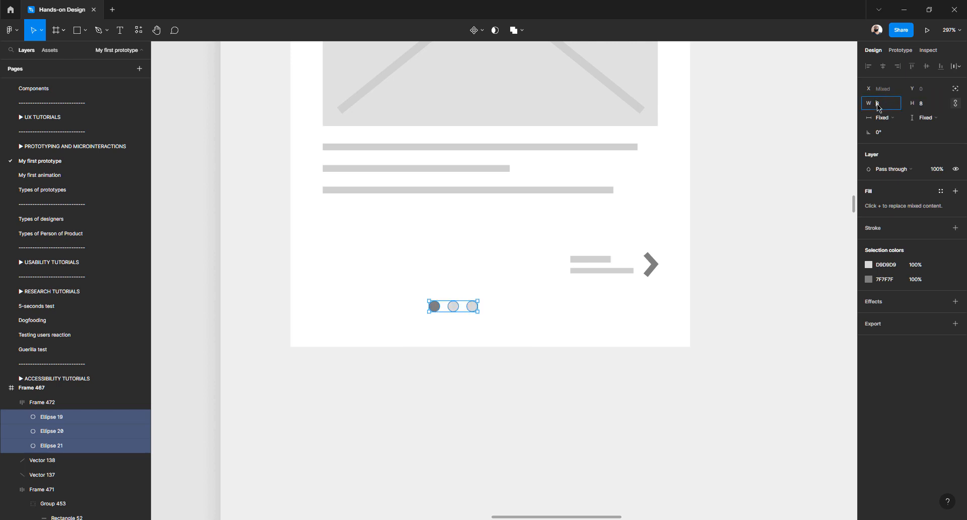
{"action": "left_click", "coordinate": [617, 405]}
Increase the auto layout spacing between the three dots to 22
{"action": "left_click", "coordinate": [453, 308]}
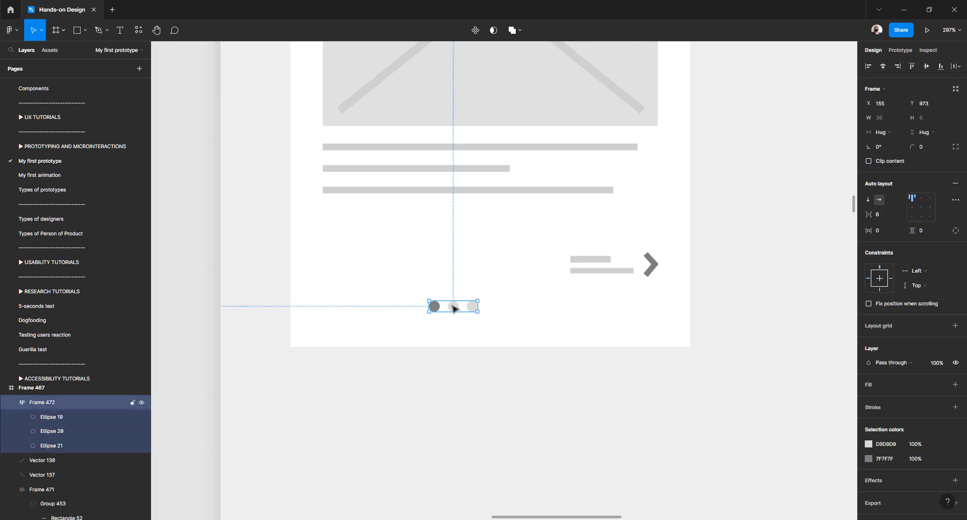
{"action": "key", "text": "shift+Up"}
{"action": "key", "text": "shift+Up"}
{"action": "key", "text": "shift+Up"}
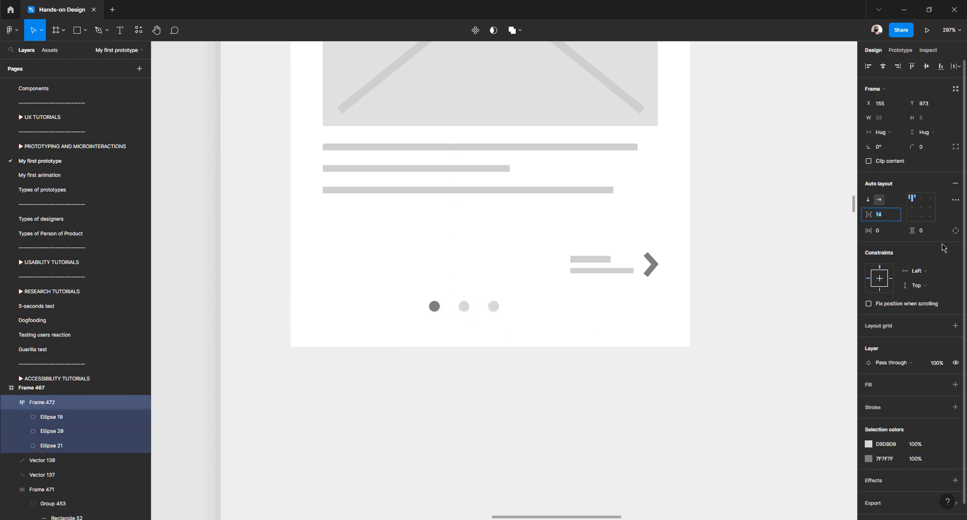
{"action": "key", "text": "shift+Down"}
{"action": "key", "text": "Escape"}
Centre the row of dots horizontally in the wireframe and lower it slightly
{"action": "left_click", "coordinate": [515, 308]}
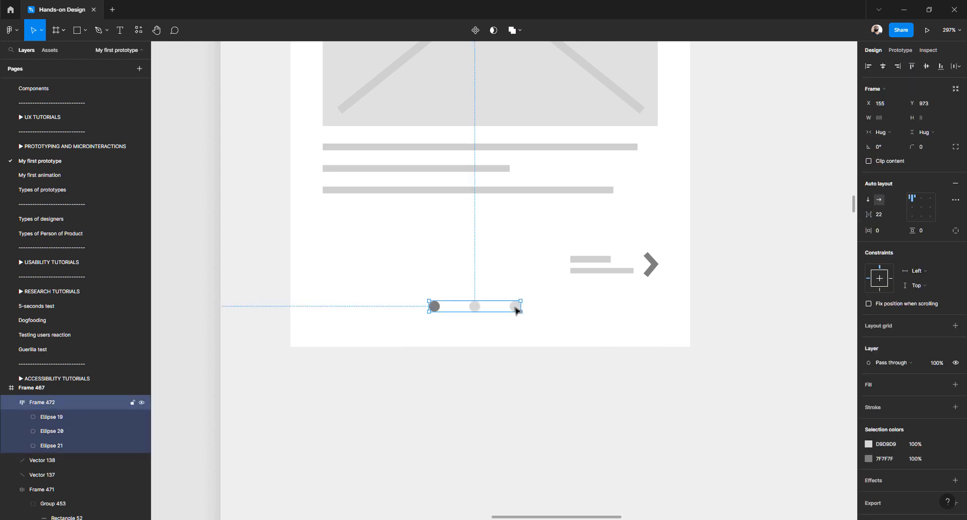
{"action": "left_click_drag", "start_coordinate": [515, 307], "coordinate": [490, 316]}
{"action": "key", "text": "ctrl+z"}
{"action": "key", "text": "ctrl+z"}
{"action": "key", "text": "ctrl+z"}
{"action": "left_click", "coordinate": [466, 378]}
{"action": "scroll", "coordinate": [470, 358], "scroll_direction": "down", "scroll_amount": 5}
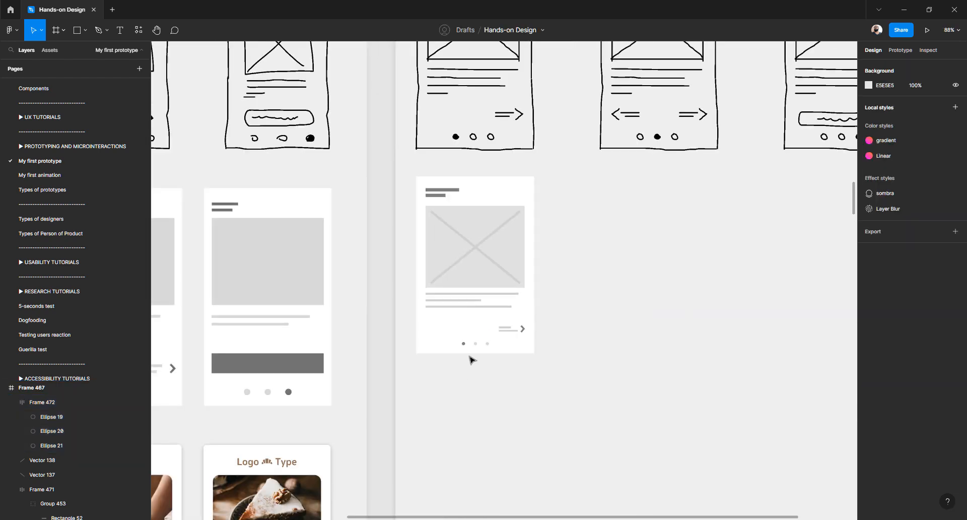
{"action": "scroll", "coordinate": [474, 357], "scroll_direction": "up", "scroll_amount": 5}
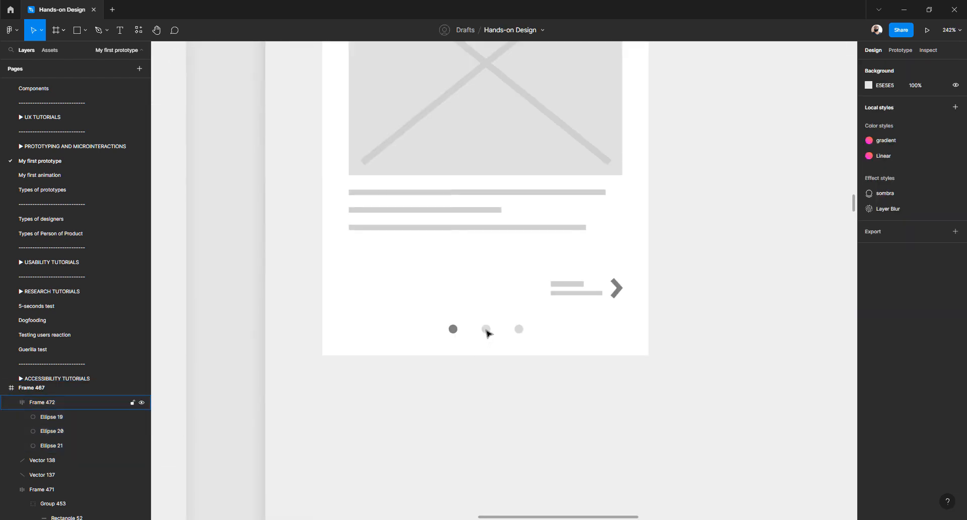
Resize all three pagination dots to 12 by 12
{"action": "left_click", "coordinate": [486, 329]}
{"action": "left_click", "coordinate": [486, 330]}
{"action": "left_click", "coordinate": [452, 329], "text": "shift"}
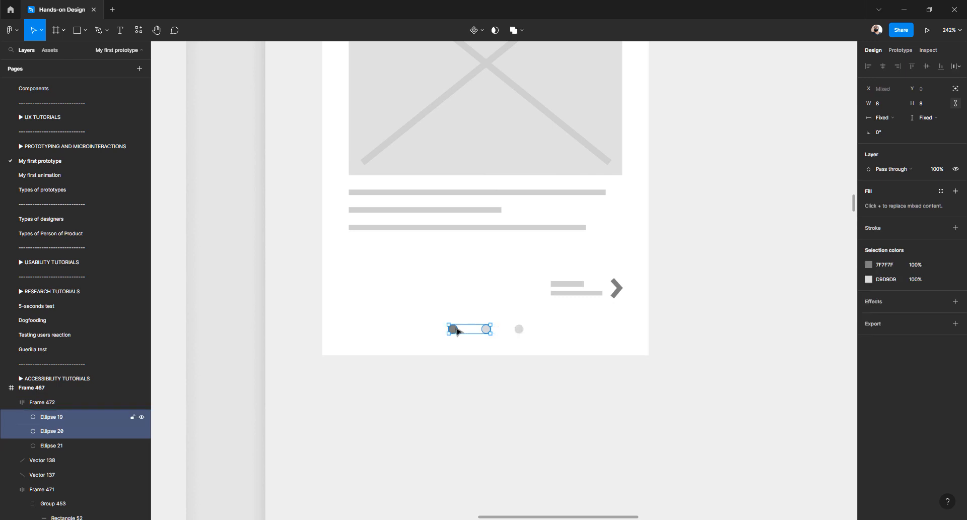
{"action": "left_click", "coordinate": [519, 329], "text": "shift"}
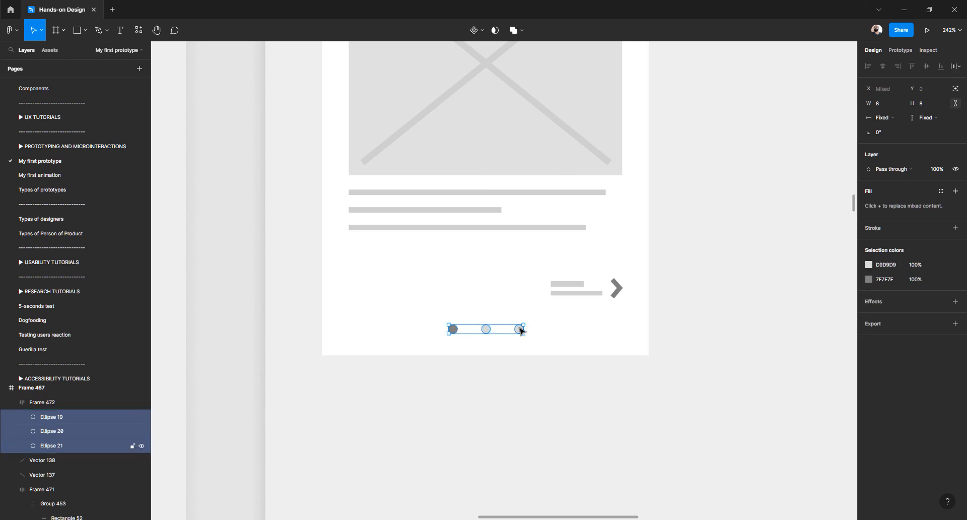
{"action": "left_click", "coordinate": [885, 106]}
{"action": "type", "text": "12"}
{"action": "key", "text": "Tab"}
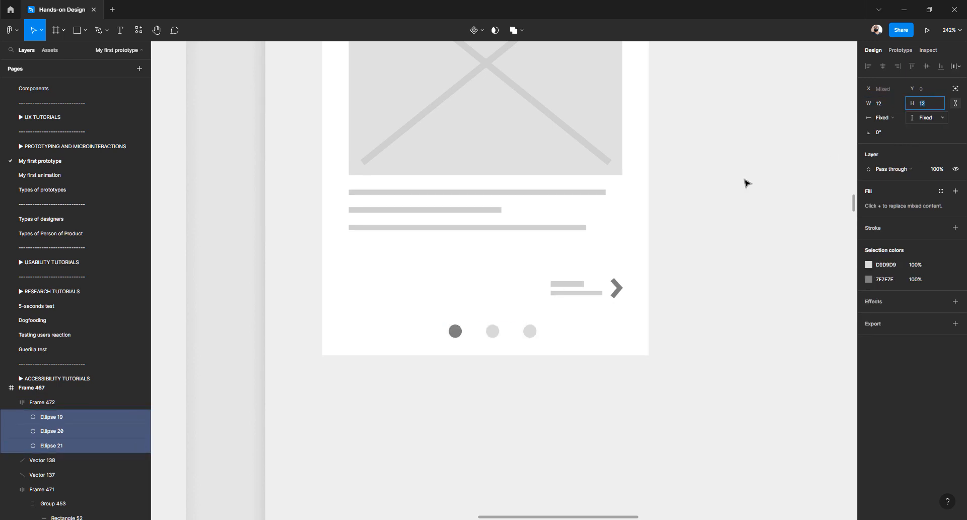
{"action": "type", "text": "12"}
{"action": "key", "text": "Return"}
{"action": "left_click", "coordinate": [488, 416]}
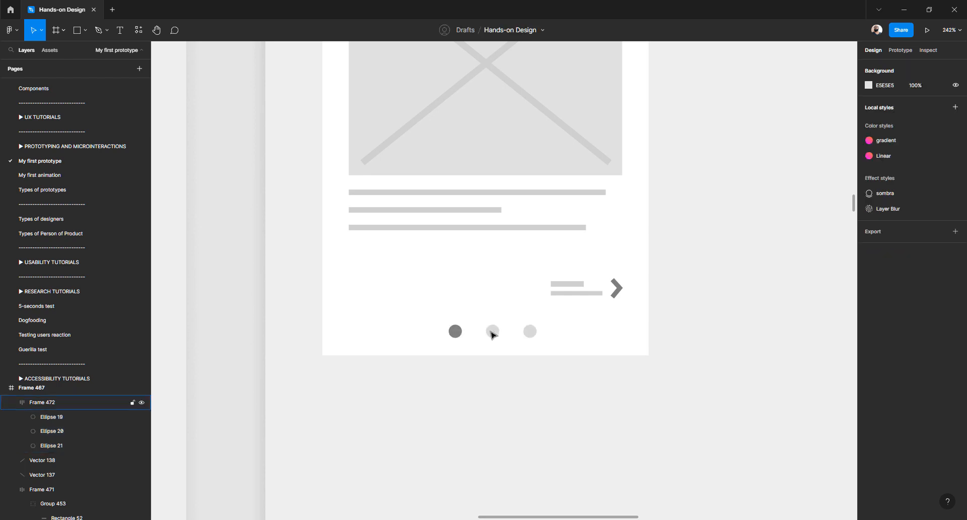
{"action": "left_click", "coordinate": [492, 333]}
{"action": "left_click", "coordinate": [492, 331]}
{"action": "left_click_drag", "start_coordinate": [492, 331], "coordinate": [491, 336]}
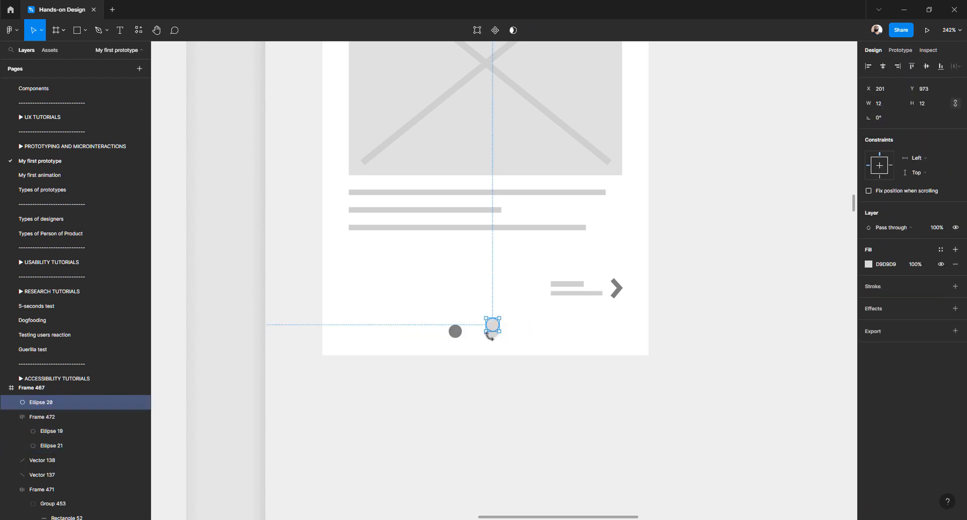
{"action": "key", "text": "ctrl+z"}
Shorten the image placeholder together with its two diagonal lines by raising their lower edge
{"action": "left_click", "coordinate": [490, 349]}
{"action": "scroll", "coordinate": [479, 302], "scroll_direction": "up", "scroll_amount": 3}
{"action": "scroll", "coordinate": [471, 257], "scroll_direction": "down", "scroll_amount": 2}
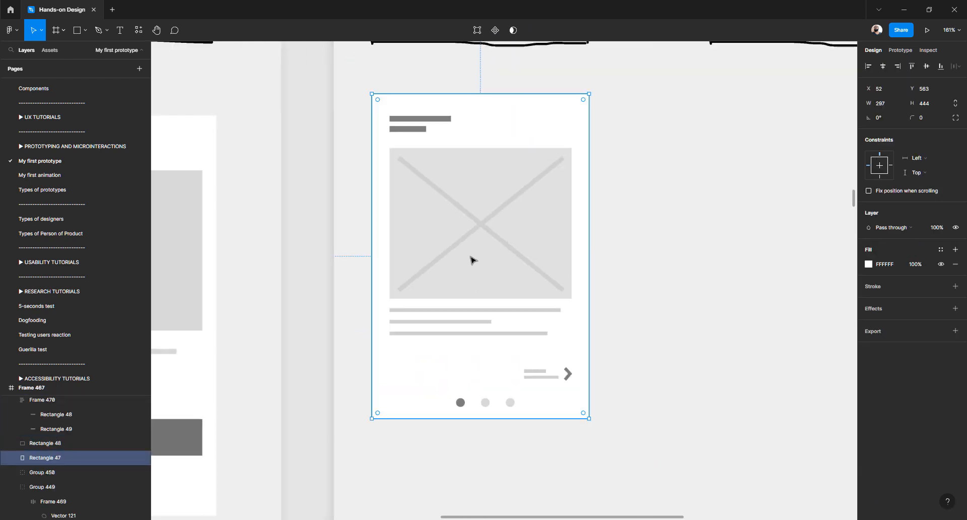
{"action": "left_click", "coordinate": [471, 259]}
{"action": "left_click", "coordinate": [511, 251]}
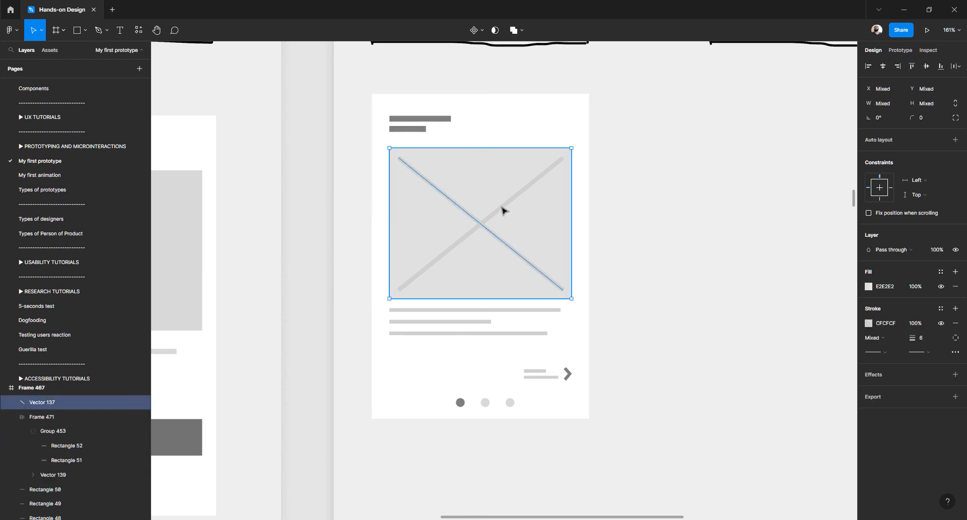
{"action": "left_click", "coordinate": [503, 208], "text": "shift"}
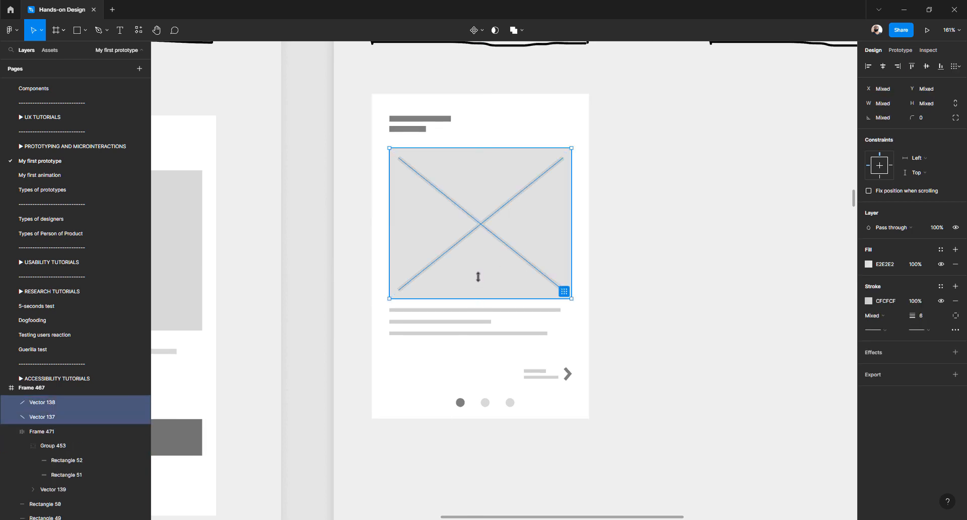
{"action": "left_click_drag", "start_coordinate": [478, 277], "coordinate": [478, 276]}
Move the three description lines up together, closer to the image placeholder
{"action": "left_click", "coordinate": [466, 310]}
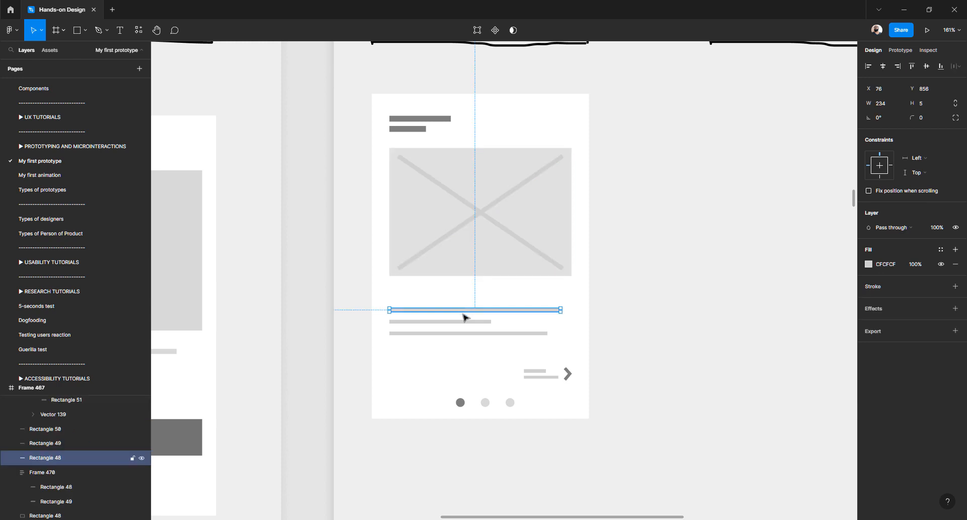
{"action": "left_click", "coordinate": [460, 321], "text": "shift"}
{"action": "left_click", "coordinate": [457, 333], "text": "shift"}
{"action": "key", "text": "Up"}
{"action": "key", "text": "Up"}
{"action": "key", "text": "Up"}
{"action": "key", "text": "Up"}
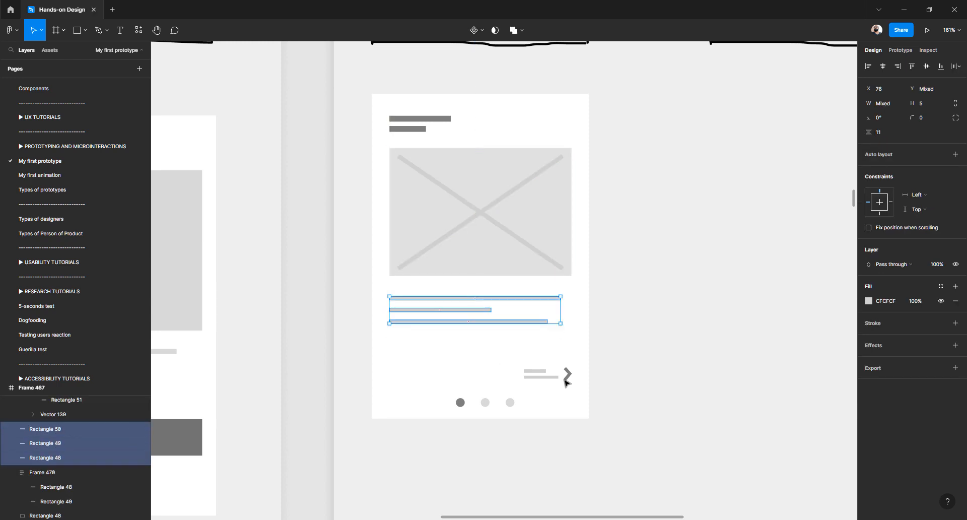
Raise the next link with its chevron to Y 914
{"action": "left_click", "coordinate": [566, 381]}
{"action": "key", "text": "shift+Up"}
{"action": "key", "text": "shift+Up"}
{"action": "key", "text": "Up"}
{"action": "key", "text": "Up"}
{"action": "key", "text": "Up"}
{"action": "key", "text": "Up"}
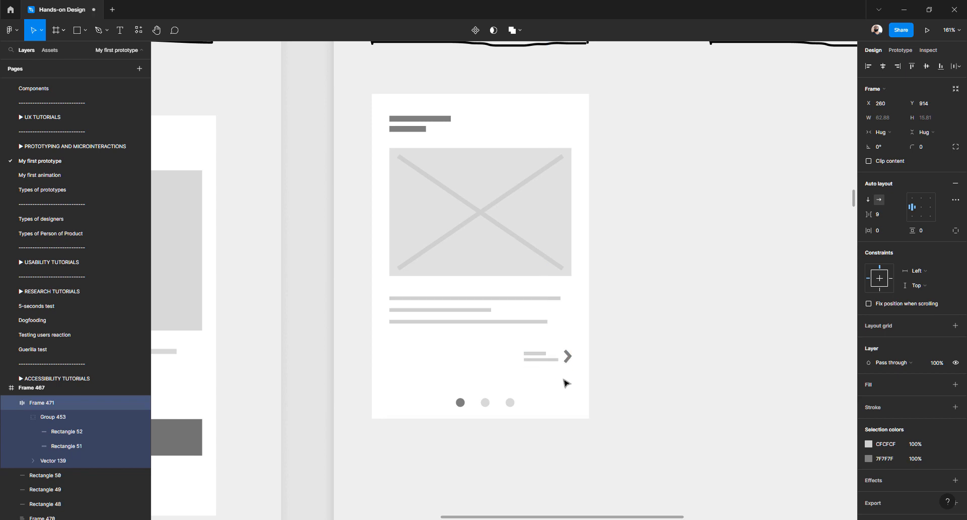
Raise the row of pagination dots to Y 963
{"action": "left_click", "coordinate": [510, 403]}
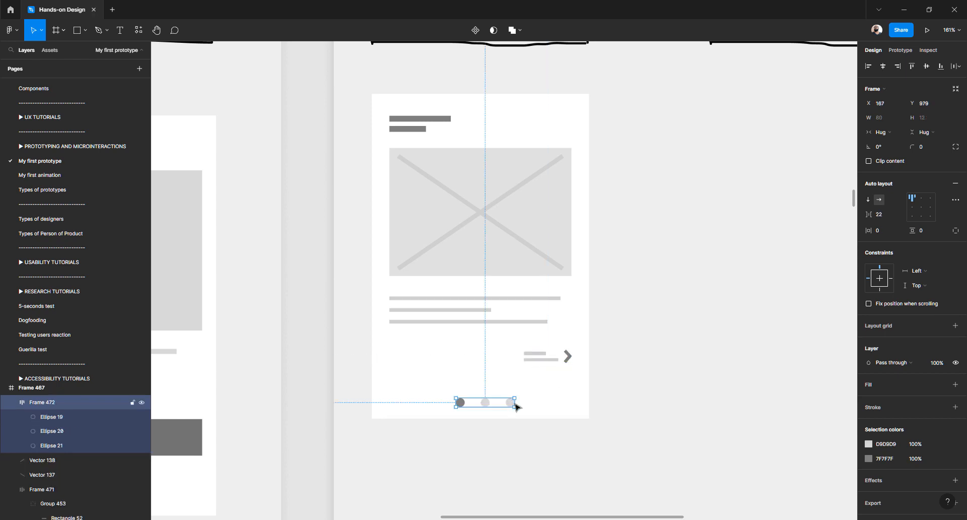
{"action": "key", "text": "shift+Up"}
{"action": "key", "text": "Up"}
{"action": "key", "text": "Up"}
{"action": "key", "text": "Up"}
{"action": "key", "text": "Up"}
{"action": "key", "text": "Up"}
{"action": "key", "text": "Up"}
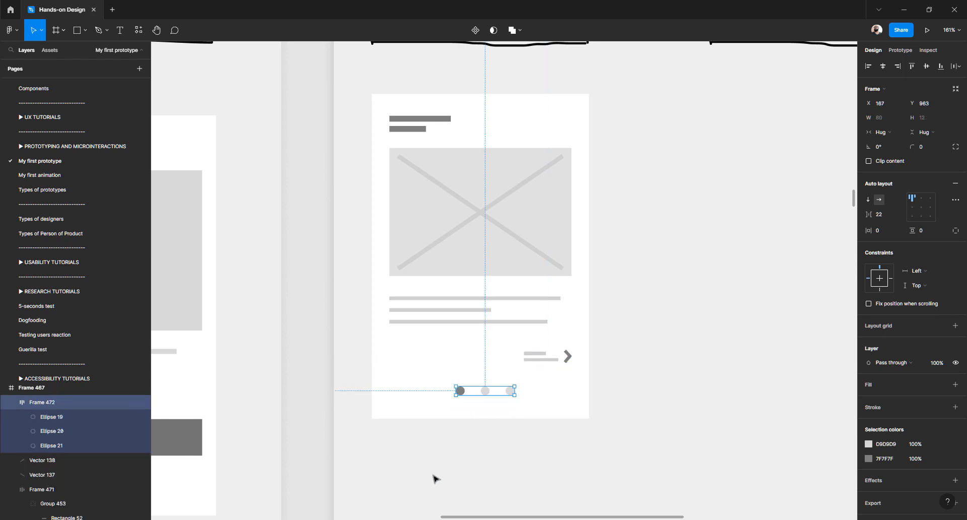
Group all elements of the finished wireframe together with its white background
{"action": "left_click", "coordinate": [451, 147]}
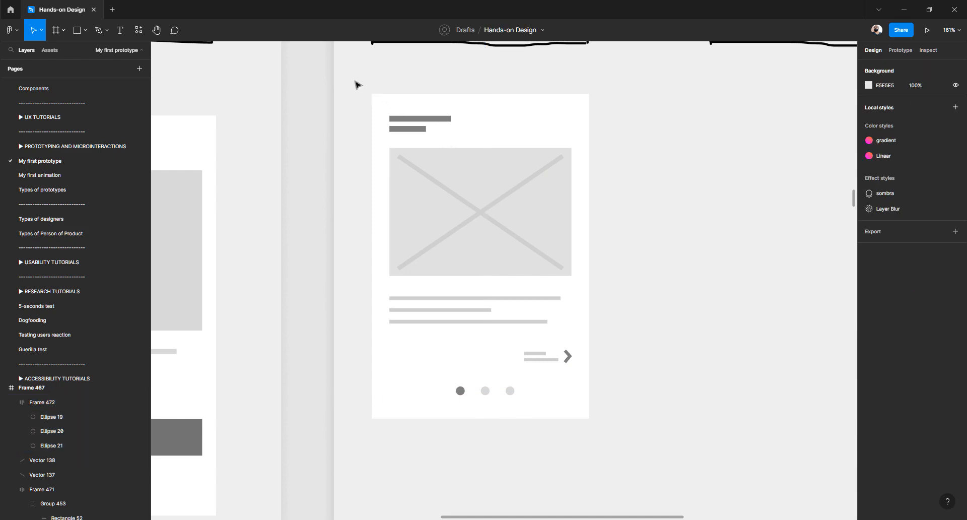
{"action": "left_click_drag", "start_coordinate": [355, 84], "coordinate": [619, 450]}
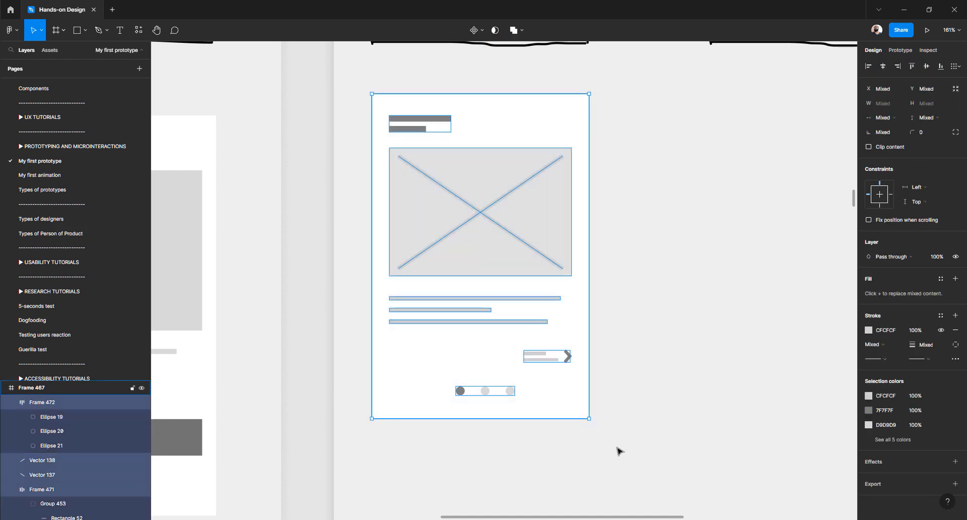
{"action": "key", "text": "ctrl+g"}
{"action": "left_click", "coordinate": [623, 315]}
Duplicate the wireframe group beneath the second sketch at X 514, level with the original
{"action": "scroll", "coordinate": [466, 263], "scroll_direction": "down", "scroll_amount": 3}
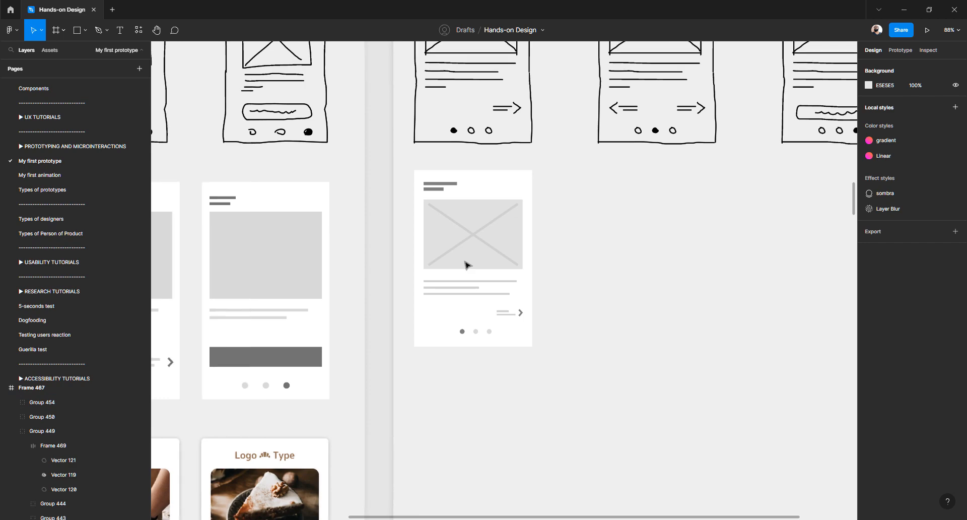
{"action": "scroll", "coordinate": [466, 263], "scroll_direction": "left", "scroll_amount": 10}
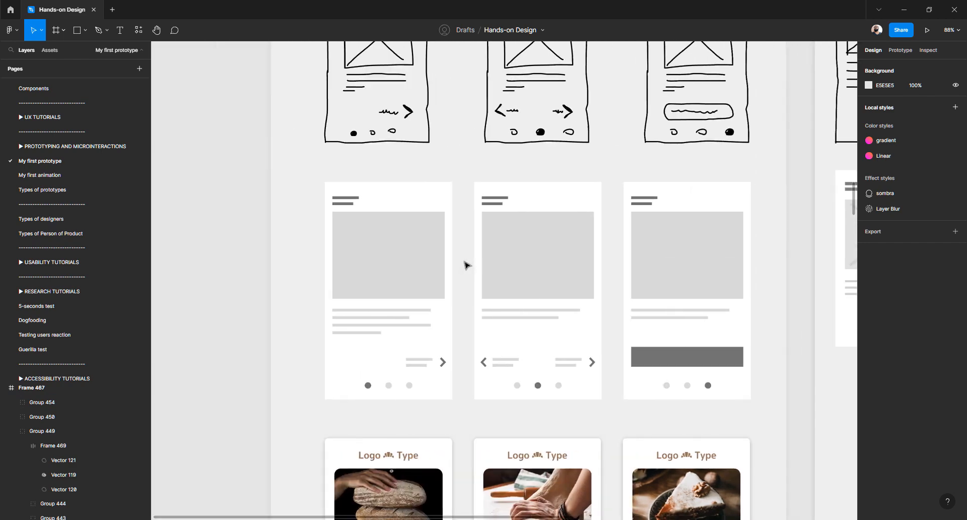
{"action": "scroll", "coordinate": [466, 264], "scroll_direction": "right", "scroll_amount": 12}
{"action": "left_click", "coordinate": [420, 245]}
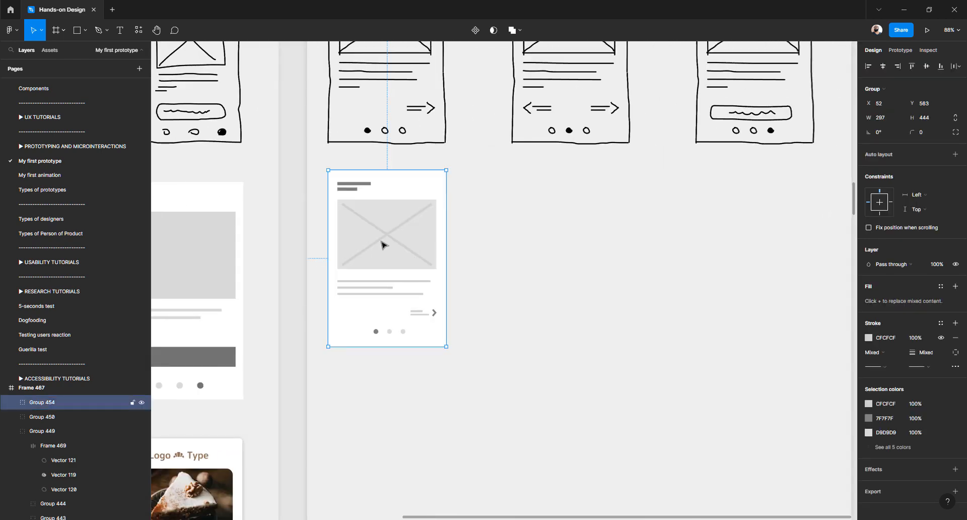
{"action": "left_click_drag", "start_coordinate": [383, 245], "coordinate": [569, 247]}
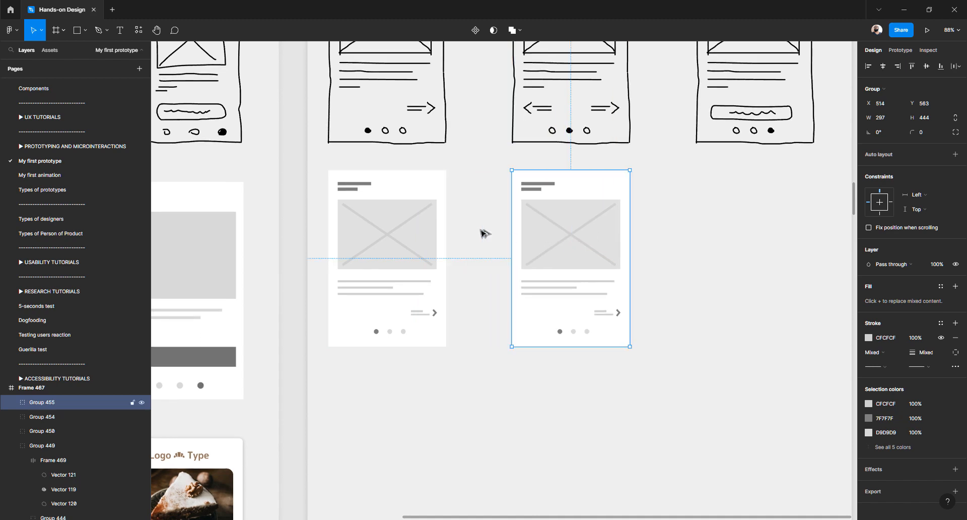
Move both wireframes down together to Y 627, leaving more space below the sketches
{"action": "left_click", "coordinate": [432, 229], "text": "shift"}
{"action": "key", "text": "Down"}
{"action": "key", "text": "Down"}
{"action": "key", "text": "Down"}
{"action": "key", "text": "Down"}
{"action": "key", "text": "Down"}
{"action": "key", "text": "Down"}
{"action": "key", "text": "Down"}
{"action": "key", "text": "Down"}
{"action": "key", "text": "Down"}
{"action": "key", "text": "Down"}
{"action": "key", "text": "Down"}
{"action": "key", "text": "Down"}
{"action": "key", "text": "Down"}
{"action": "key", "text": "Down"}
{"action": "key", "text": "Down"}
{"action": "key", "text": "Down"}
{"action": "key", "text": "Down"}
{"action": "key", "text": "Down"}
{"action": "key", "text": "Down"}
{"action": "key", "text": "Down"}
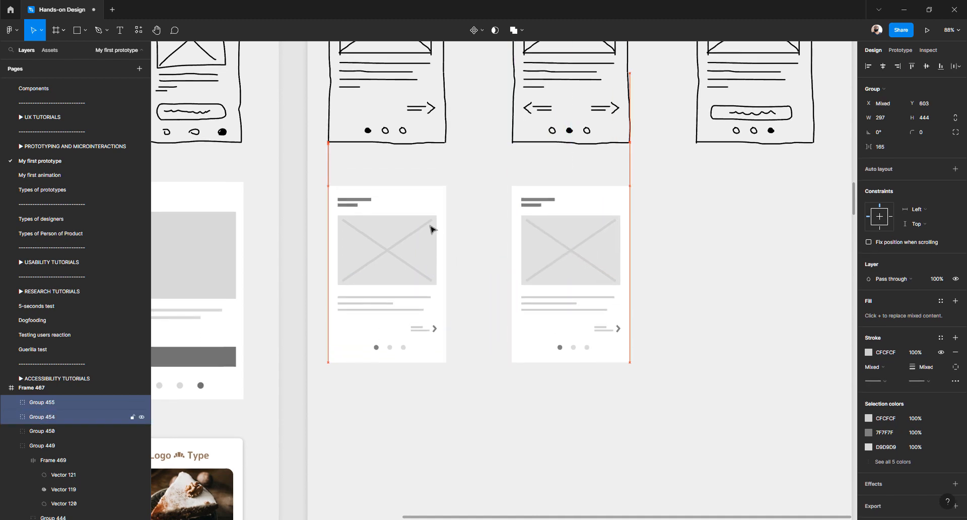
{"action": "left_click", "coordinate": [672, 302]}
Add a back link to the second wireframe by duplicating its next link, flipped horizontally and aligned with the description lines' left edge
{"action": "scroll", "coordinate": [600, 222], "scroll_direction": "down", "scroll_amount": 2}
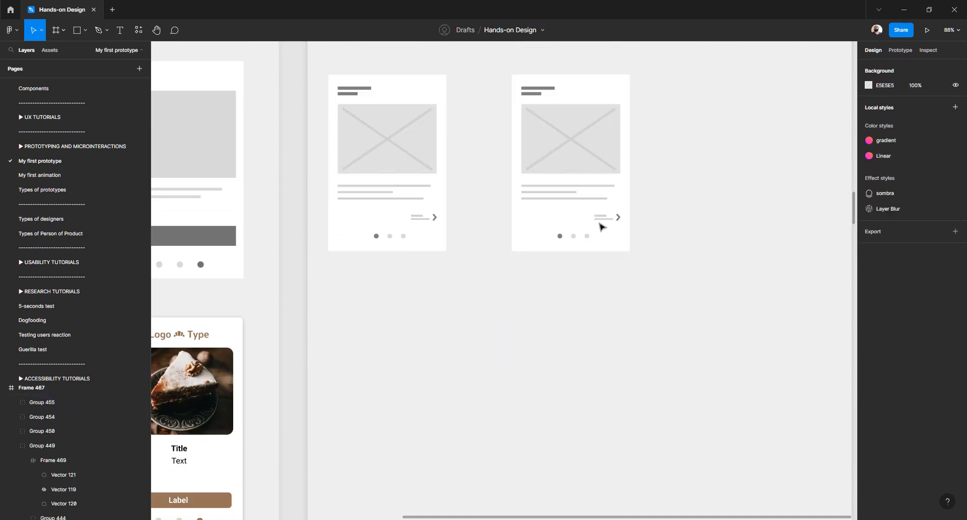
{"action": "scroll", "coordinate": [607, 227], "scroll_direction": "up", "scroll_amount": 5}
{"action": "left_click", "coordinate": [609, 229]}
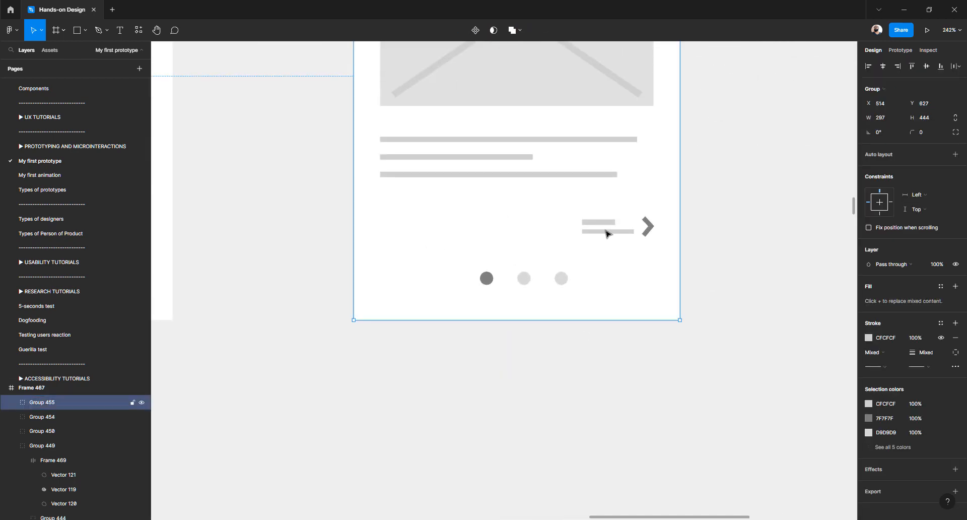
{"action": "double_click", "coordinate": [608, 229]}
{"action": "left_click", "coordinate": [691, 240]}
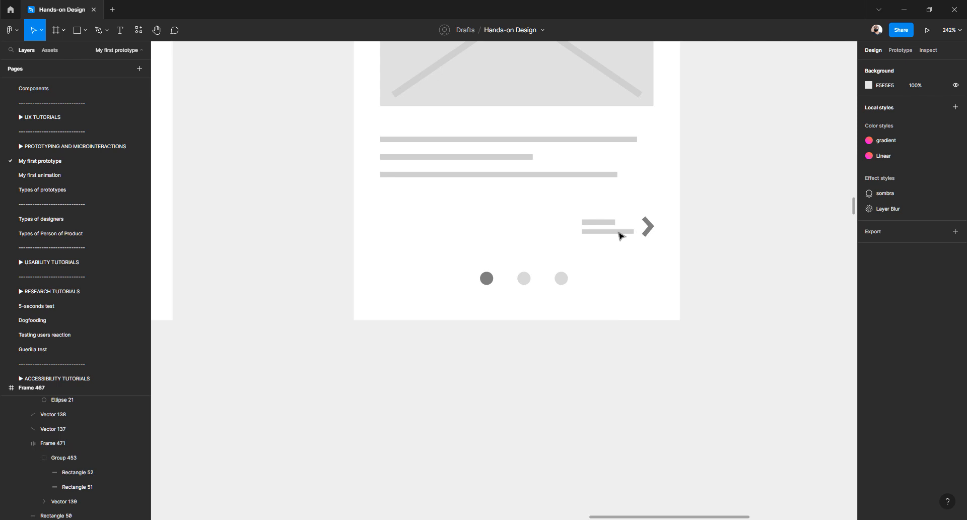
{"action": "left_click", "coordinate": [621, 235]}
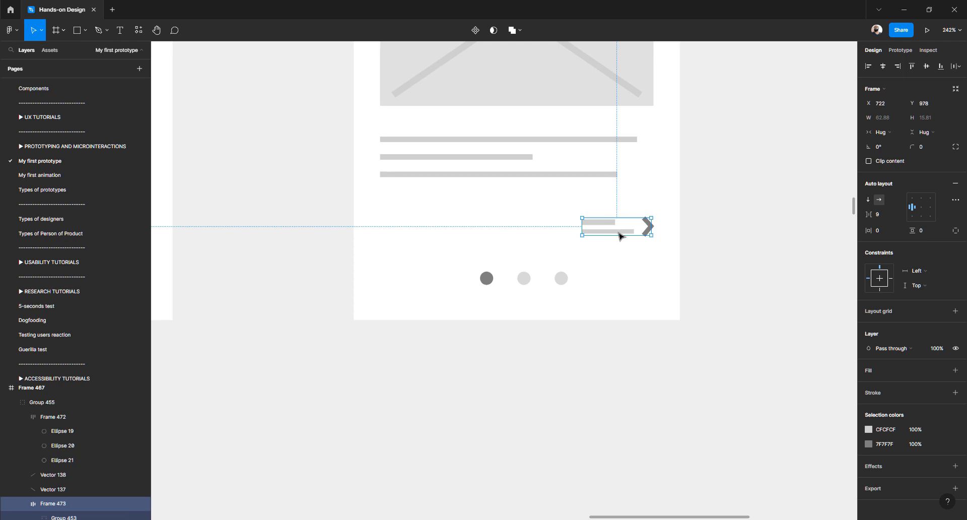
{"action": "left_click_drag", "start_coordinate": [611, 232], "coordinate": [463, 221]}
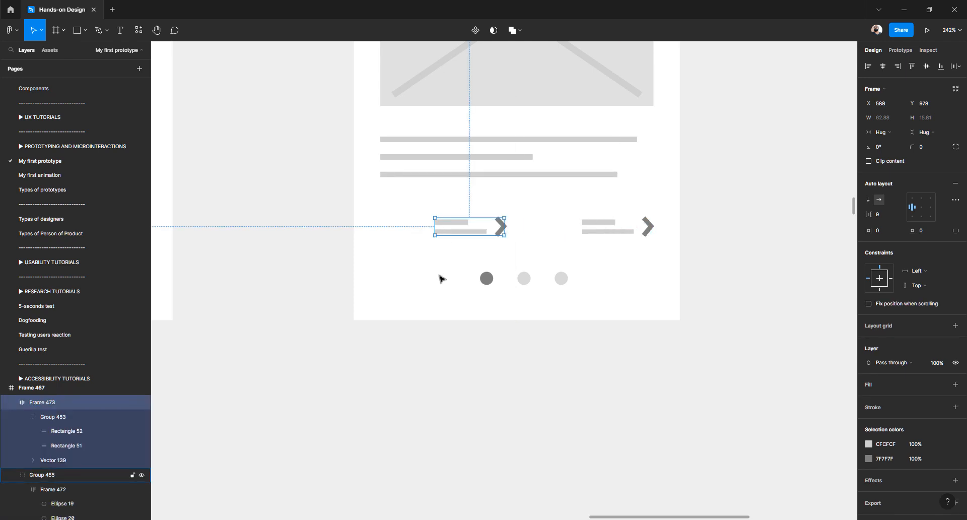
{"action": "key", "text": "shift+h"}
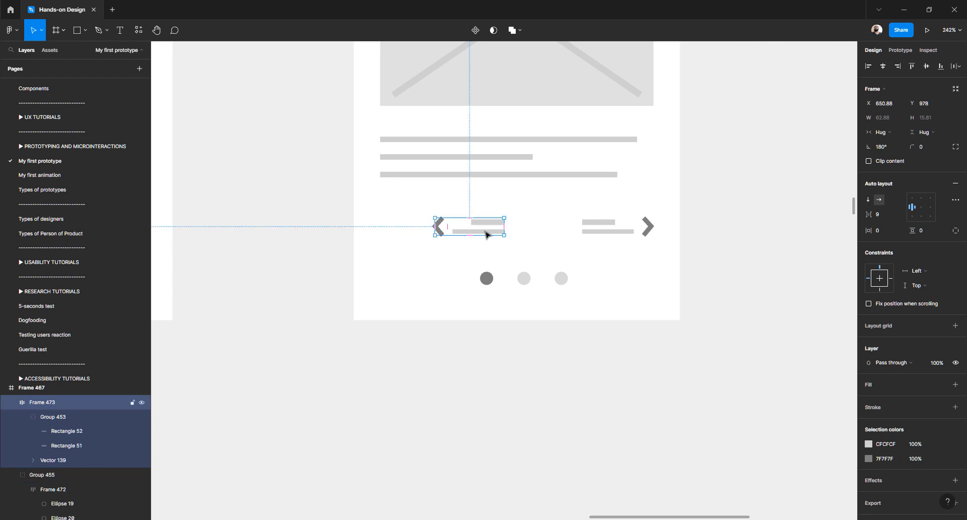
{"action": "left_click_drag", "start_coordinate": [487, 234], "coordinate": [431, 233]}
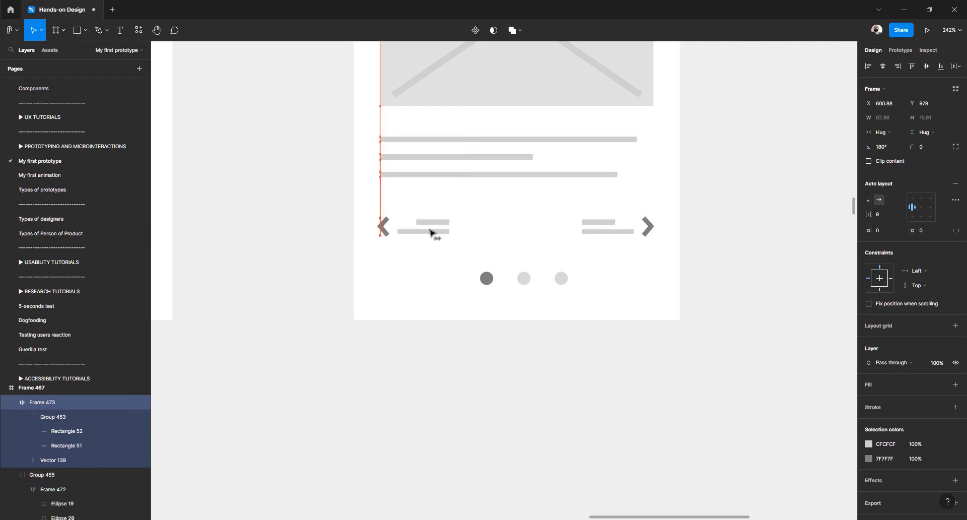
Reorder the second wireframe's pagination dots so the dark dot sits in the middle
{"action": "left_click", "coordinate": [487, 280]}
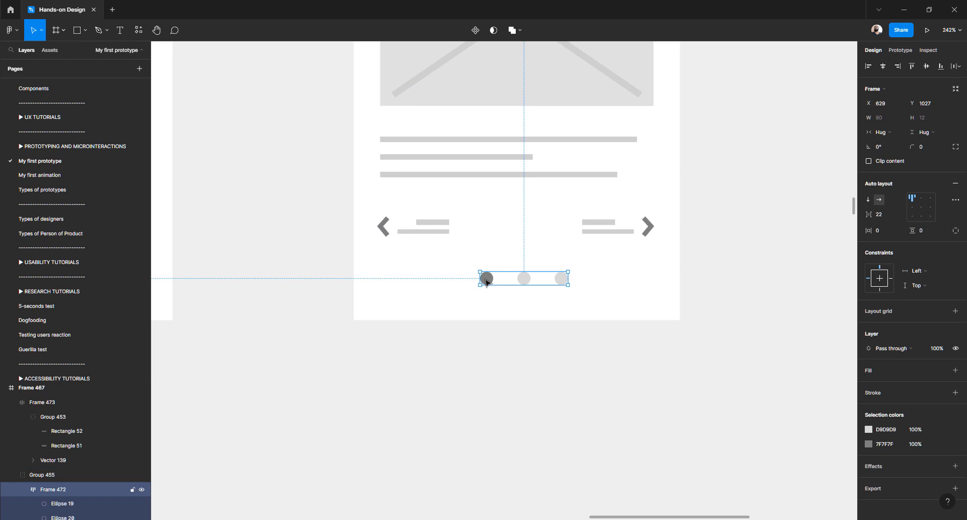
{"action": "double_click", "coordinate": [487, 280]}
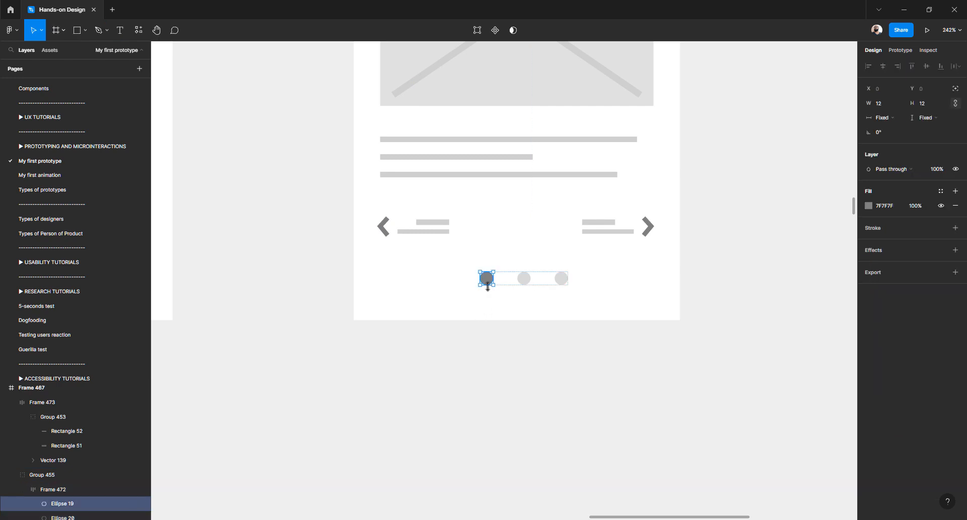
{"action": "left_click", "coordinate": [484, 360]}
{"action": "left_click", "coordinate": [491, 282]}
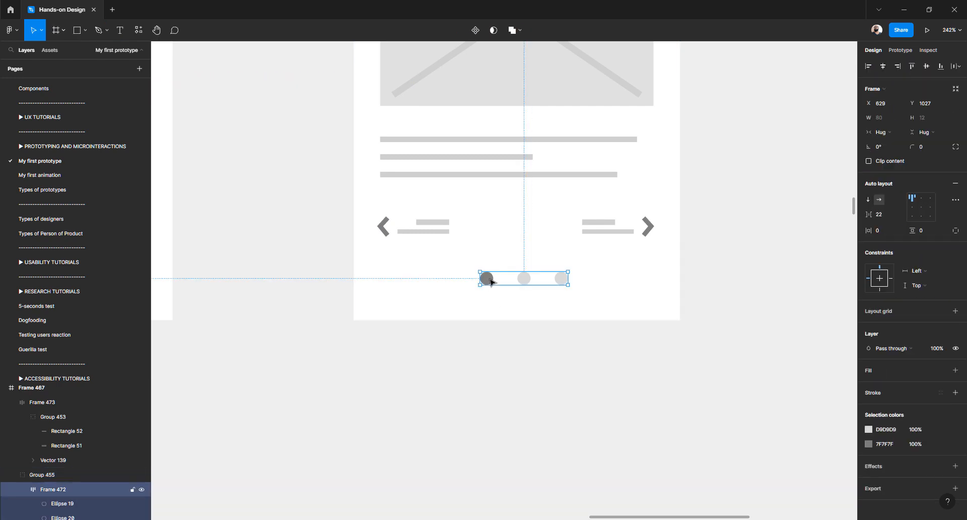
{"action": "left_click", "coordinate": [491, 282]}
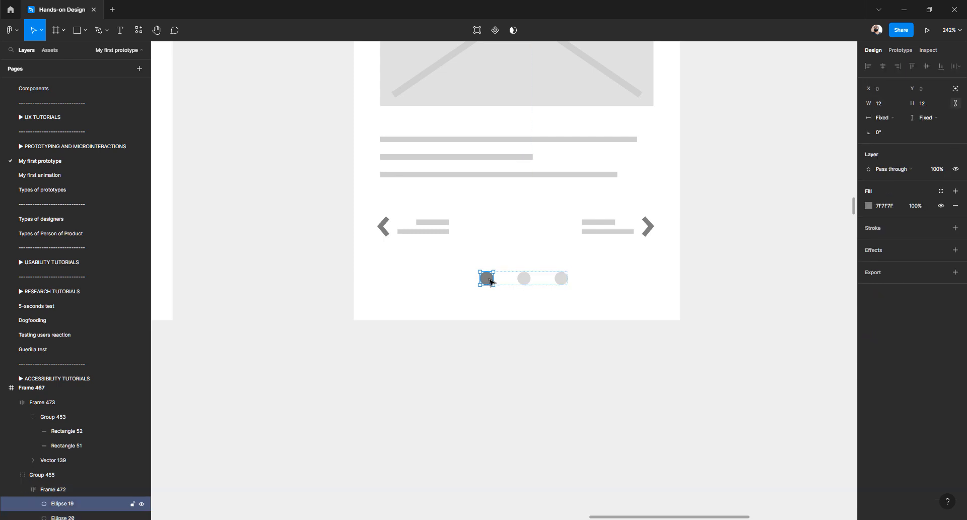
{"action": "key", "text": "Right"}
{"action": "left_click", "coordinate": [445, 374]}
Duplicate the second wireframe group to its right at X 922, keeping it on the same row
{"action": "scroll", "coordinate": [367, 313], "scroll_direction": "down", "scroll_amount": 5}
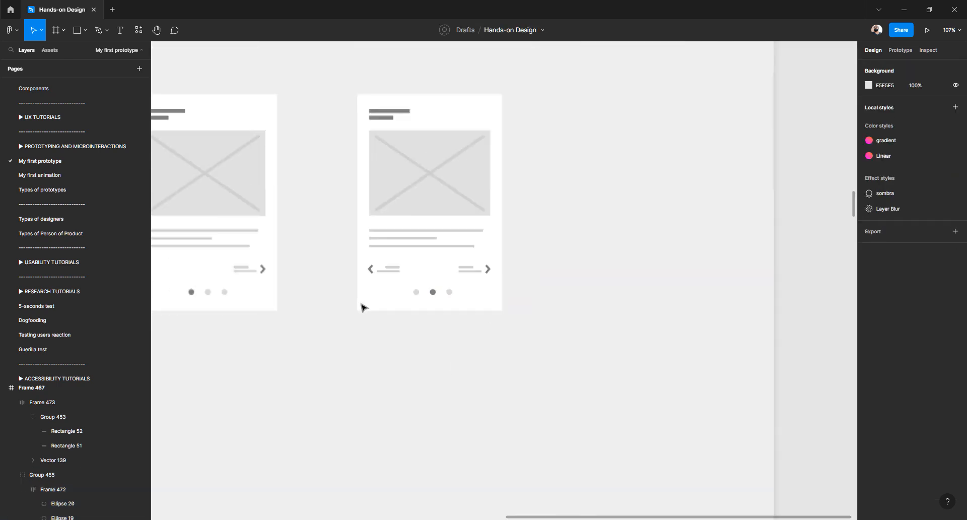
{"action": "left_click", "coordinate": [411, 160]}
{"action": "left_click_drag", "start_coordinate": [408, 161], "coordinate": [606, 174]}
Cut the loose back link and paste it inside the second wireframe's group
{"action": "scroll", "coordinate": [648, 295], "scroll_direction": "up", "scroll_amount": 3}
{"action": "scroll", "coordinate": [644, 296], "scroll_direction": "right", "scroll_amount": 3}
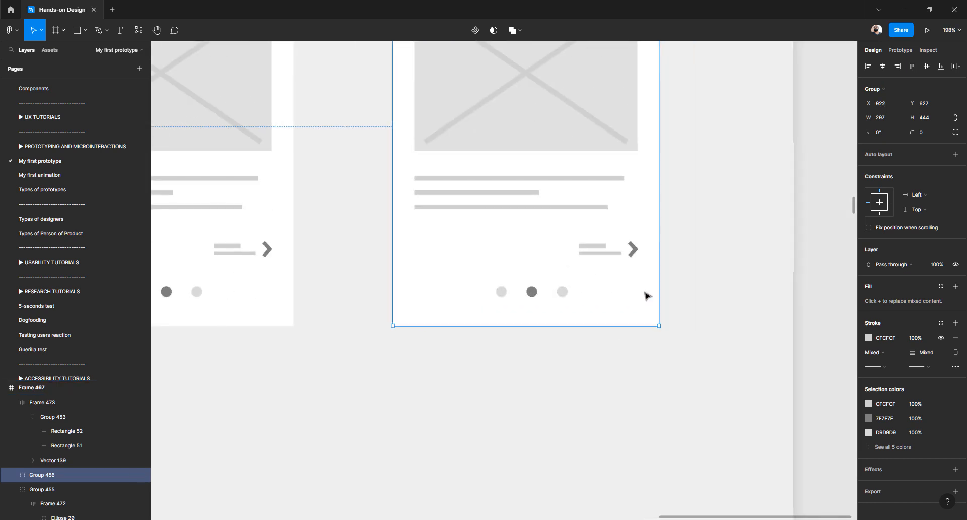
{"action": "scroll", "coordinate": [488, 294], "scroll_direction": "left", "scroll_amount": 5}
{"action": "scroll", "coordinate": [489, 293], "scroll_direction": "right", "scroll_amount": 4}
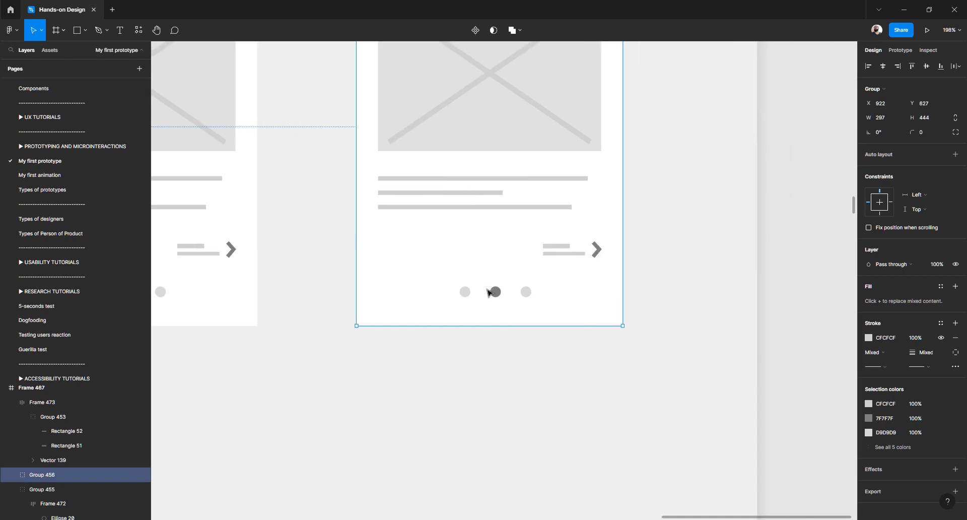
{"action": "scroll", "coordinate": [392, 291], "scroll_direction": "left", "scroll_amount": 6}
{"action": "left_click", "coordinate": [368, 254]}
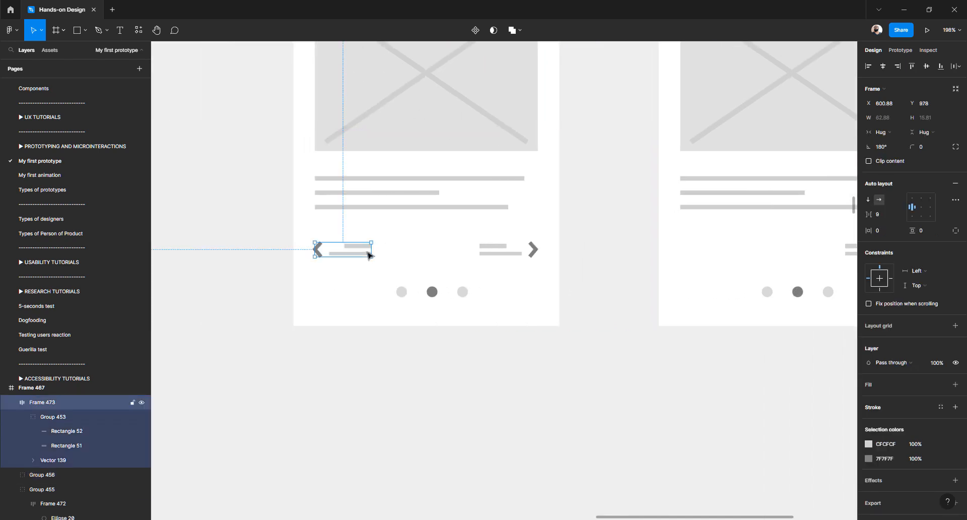
{"action": "key", "text": "Delete"}
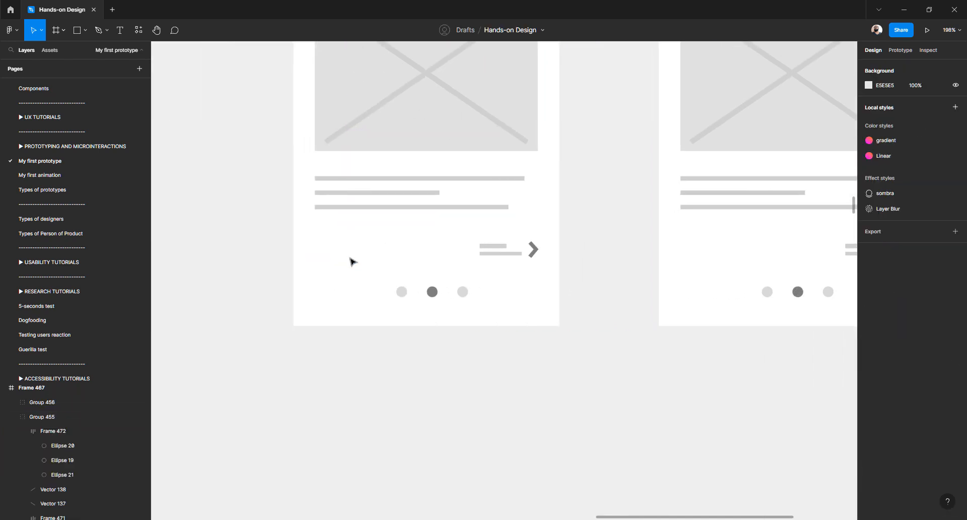
{"action": "left_click", "coordinate": [352, 262]}
{"action": "key", "text": "ctrl+v"}
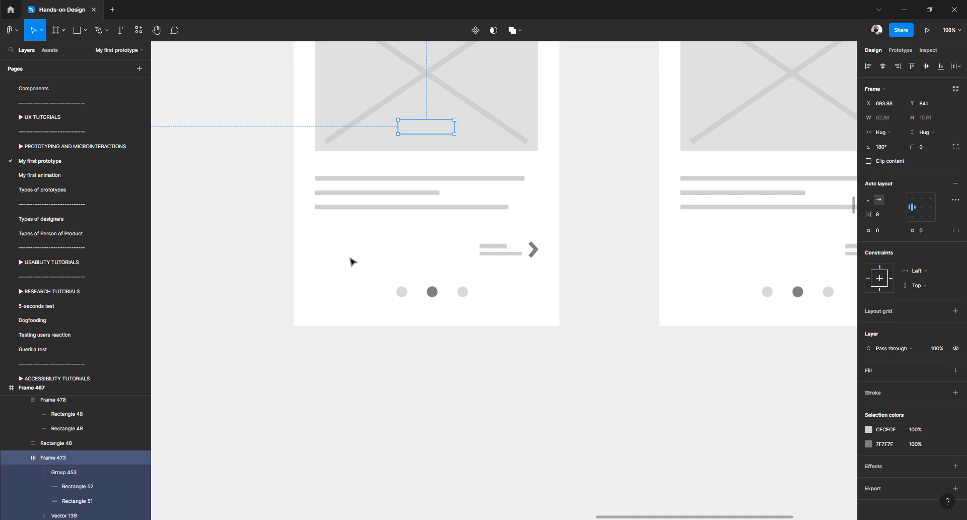
Position the pasted back link at Y 978, level with the next link and aligned with the description lines' left edge
{"action": "key", "text": "shift+Down"}
{"action": "key", "text": "shift+Down"}
{"action": "key", "text": "shift+Down"}
{"action": "key", "text": "shift+Down"}
{"action": "key", "text": "shift+Down"}
{"action": "key", "text": "shift+Down"}
{"action": "key", "text": "shift+Down"}
{"action": "key", "text": "shift+Down"}
{"action": "key", "text": "shift+Down"}
{"action": "key", "text": "shift+Down"}
{"action": "key", "text": "shift+Down"}
{"action": "key", "text": "shift+Down"}
{"action": "key", "text": "shift+Down"}
{"action": "key", "text": "shift+Down"}
{"action": "key", "text": "shift+Down"}
{"action": "key", "text": "shift+Down"}
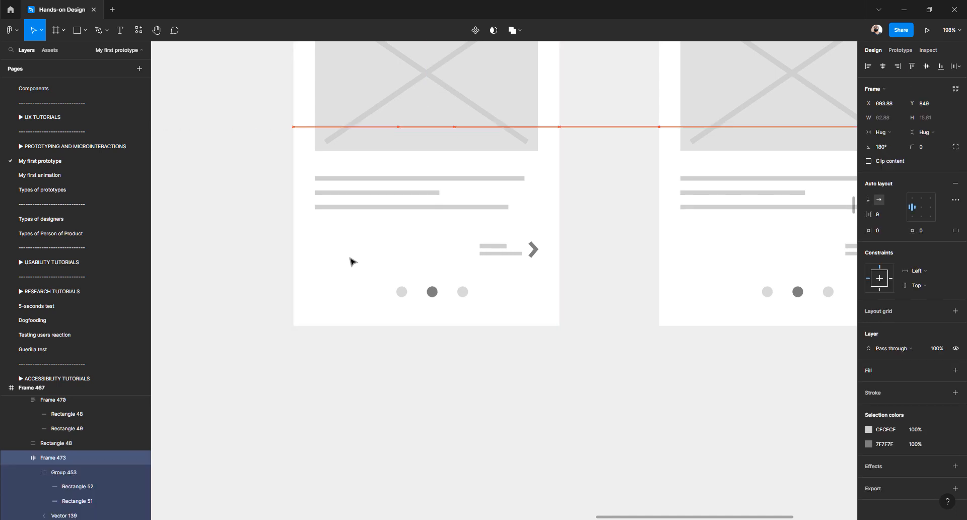
{"action": "key", "text": "shift+Down"}
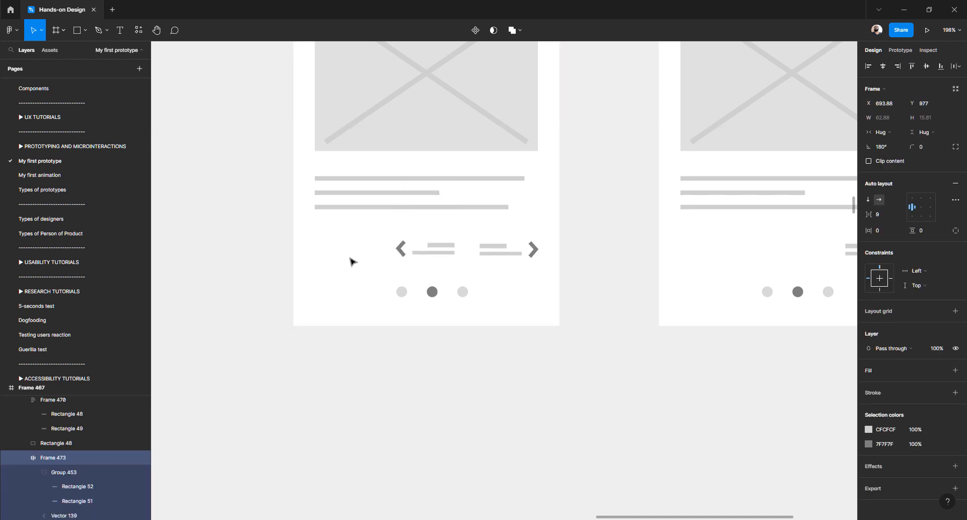
{"action": "key", "text": "Down"}
{"action": "key", "text": "shift+Left"}
{"action": "key", "text": "shift+Left"}
{"action": "key", "text": "shift+Left"}
{"action": "key", "text": "shift+Left"}
{"action": "key", "text": "shift+Left"}
{"action": "key", "text": "shift+Left"}
{"action": "key", "text": "shift+Left"}
{"action": "key", "text": "shift+Left"}
{"action": "key", "text": "shift+Left"}
{"action": "key", "text": "shift+Left"}
{"action": "key", "text": "shift+Left"}
{"action": "key", "text": "shift+Left"}
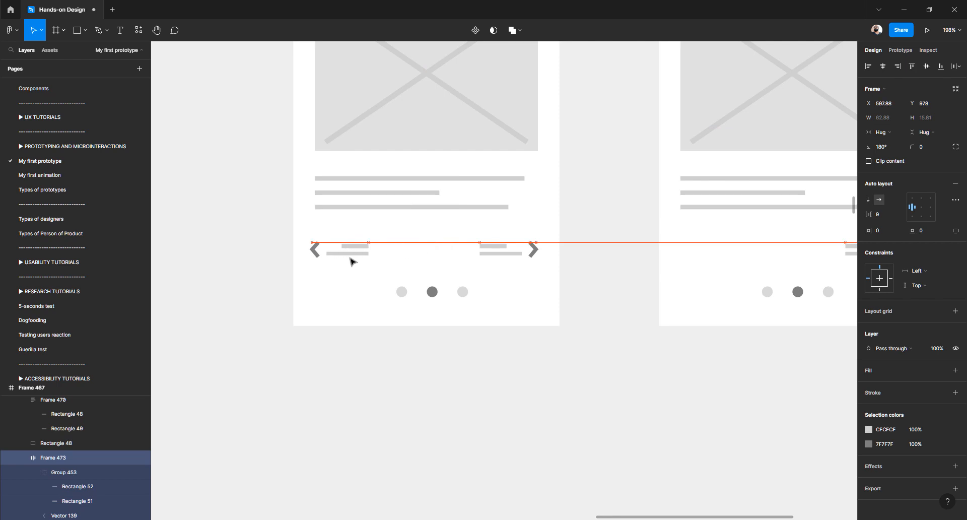
{"action": "key", "text": "shift+Right"}
{"action": "key", "text": "Left"}
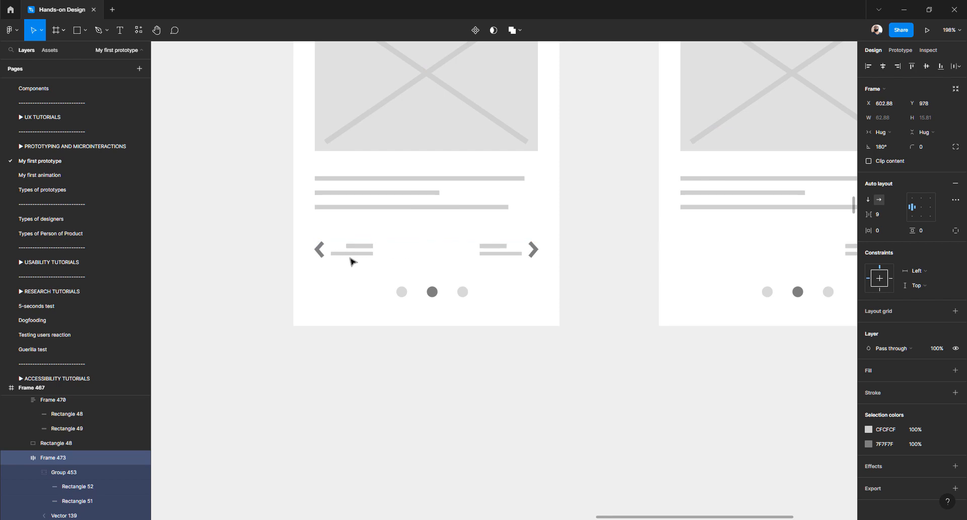
{"action": "left_click", "coordinate": [349, 335]}
{"action": "left_click_drag", "start_coordinate": [358, 272], "coordinate": [301, 283]}
{"action": "key", "text": "ctrl+z"}
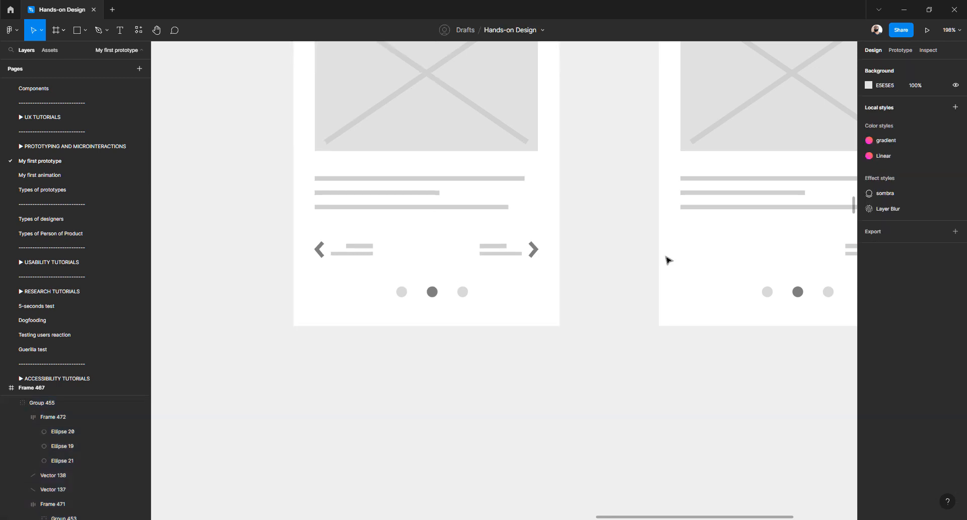
{"action": "left_click", "coordinate": [672, 259]}
{"action": "scroll", "coordinate": [611, 257], "scroll_direction": "right", "scroll_amount": 3}
{"action": "left_click_drag", "start_coordinate": [596, 251], "coordinate": [581, 255]}
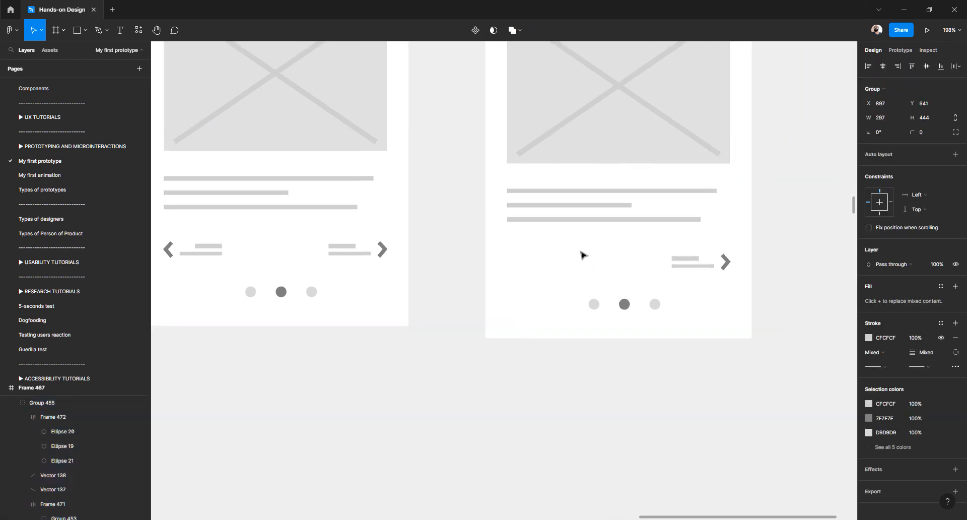
{"action": "key", "text": "ctrl+z"}
{"action": "left_click", "coordinate": [218, 260]}
{"action": "scroll", "coordinate": [217, 260], "scroll_direction": "left", "scroll_amount": 2}
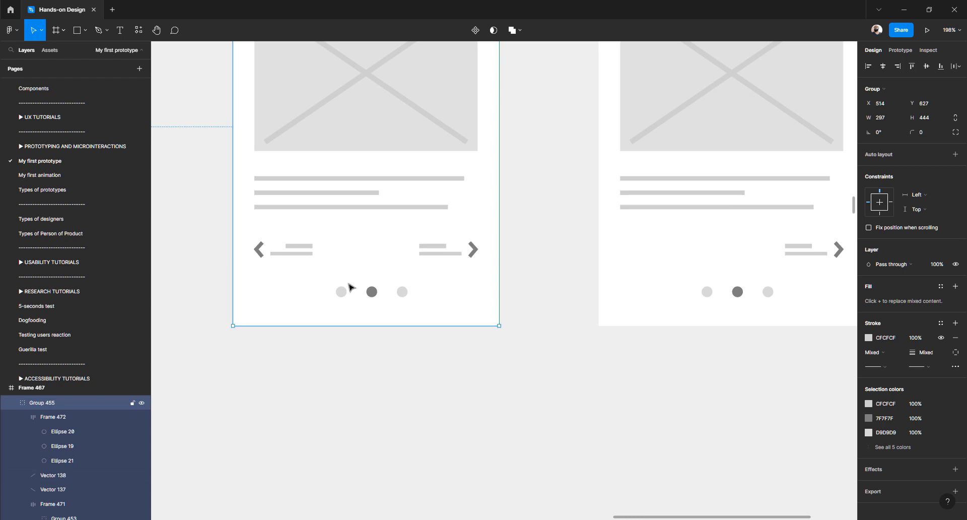
Reorder the third wireframe's pagination dots so the dark dot sits last
{"action": "scroll", "coordinate": [510, 295], "scroll_direction": "right", "scroll_amount": 5}
{"action": "left_click", "coordinate": [502, 334]}
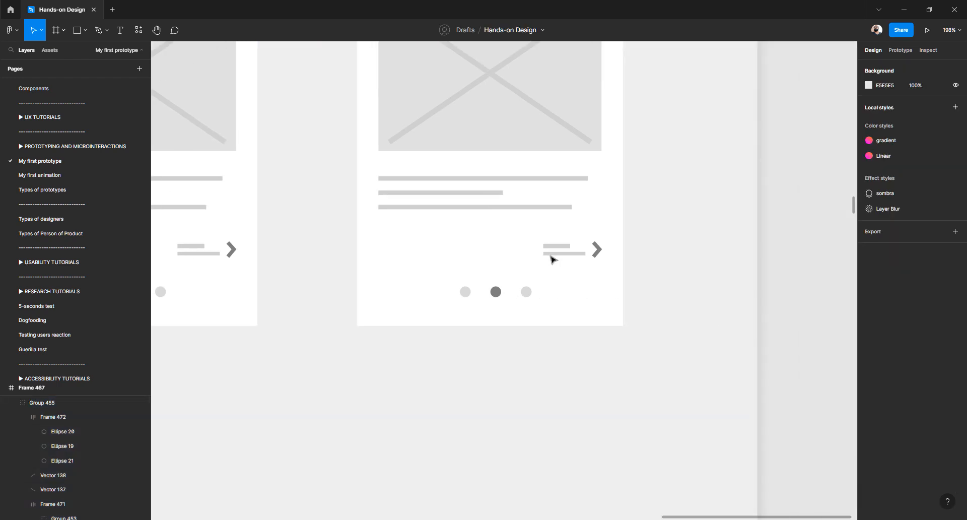
{"action": "left_click", "coordinate": [496, 292]}
{"action": "left_click", "coordinate": [496, 292]}
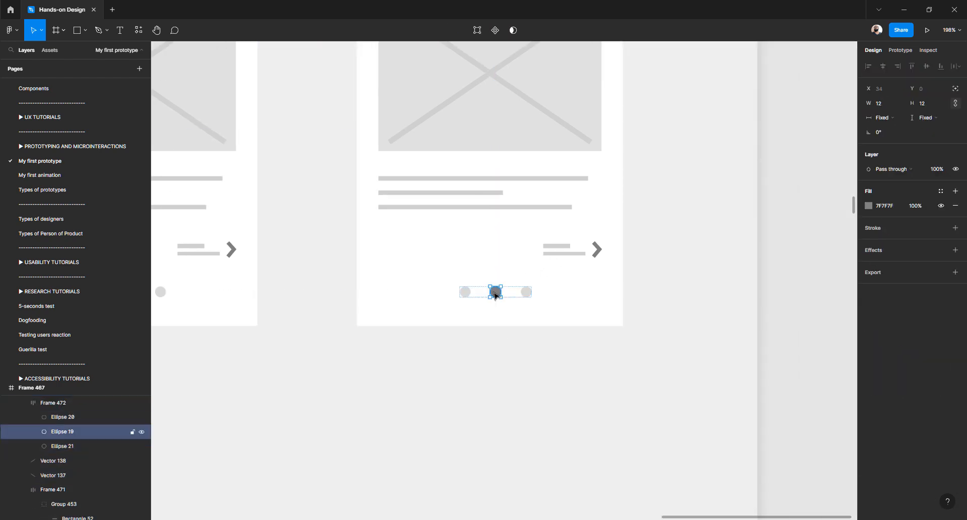
{"action": "left_click_drag", "start_coordinate": [495, 294], "coordinate": [526, 293]}
{"action": "left_click", "coordinate": [518, 395]}
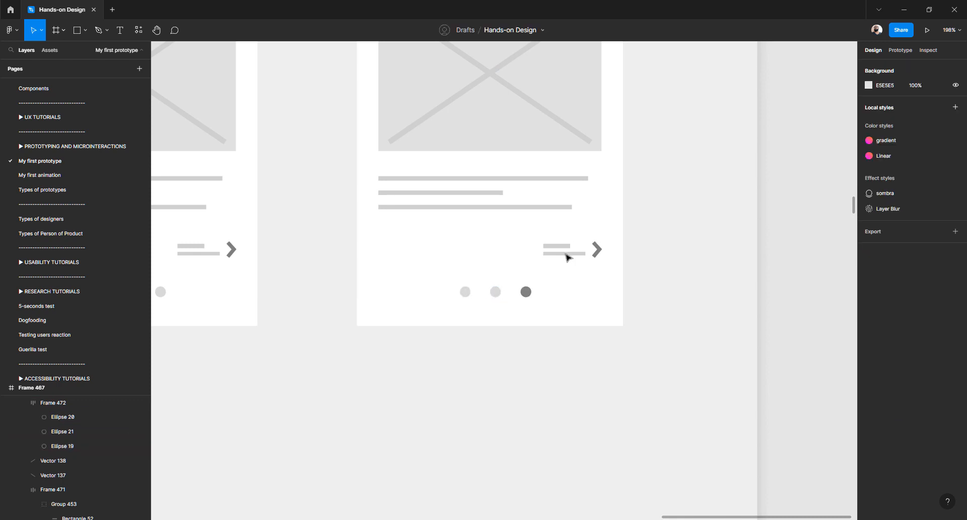
Replace the third wireframe's next link with a button rectangle about 248 by 39, filled with the dark dot's 7F7F7F grey
{"action": "left_click", "coordinate": [566, 258]}
{"action": "key", "text": "Delete"}
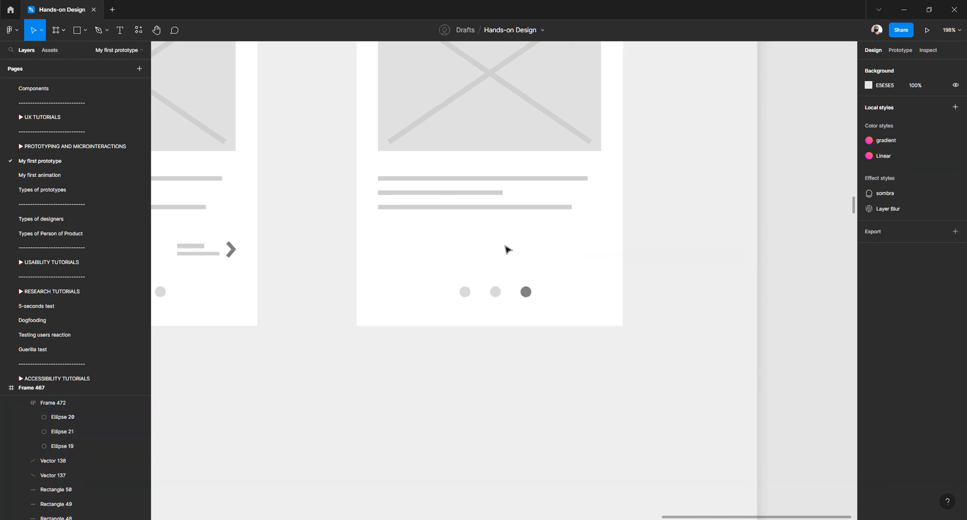
{"action": "key", "text": "r"}
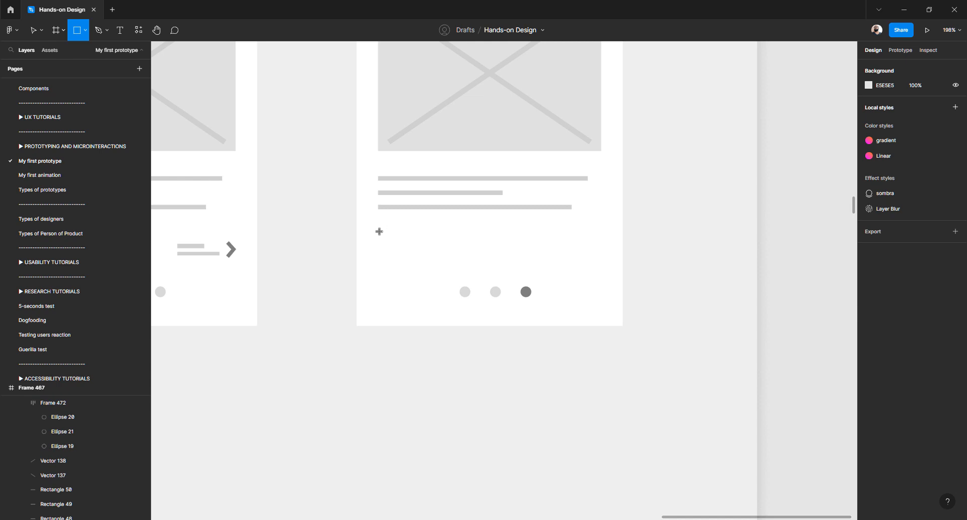
{"action": "left_click_drag", "start_coordinate": [379, 231], "coordinate": [603, 271]}
{"action": "key", "text": "i"}
{"action": "left_click", "coordinate": [529, 294]}
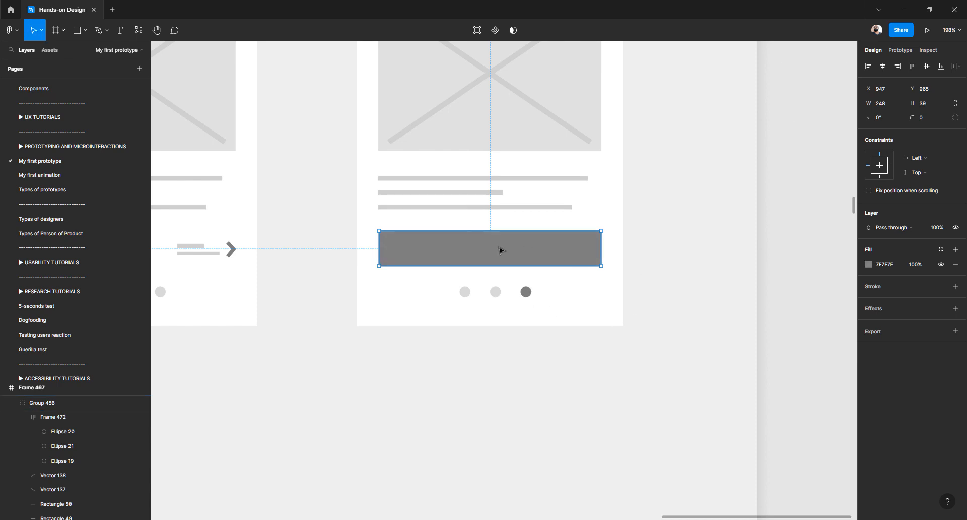
Align the button's left edge with the image placeholder at X 946, width 249, and place it vertically at about Y 965
{"action": "left_click_drag", "start_coordinate": [500, 250], "coordinate": [500, 246]}
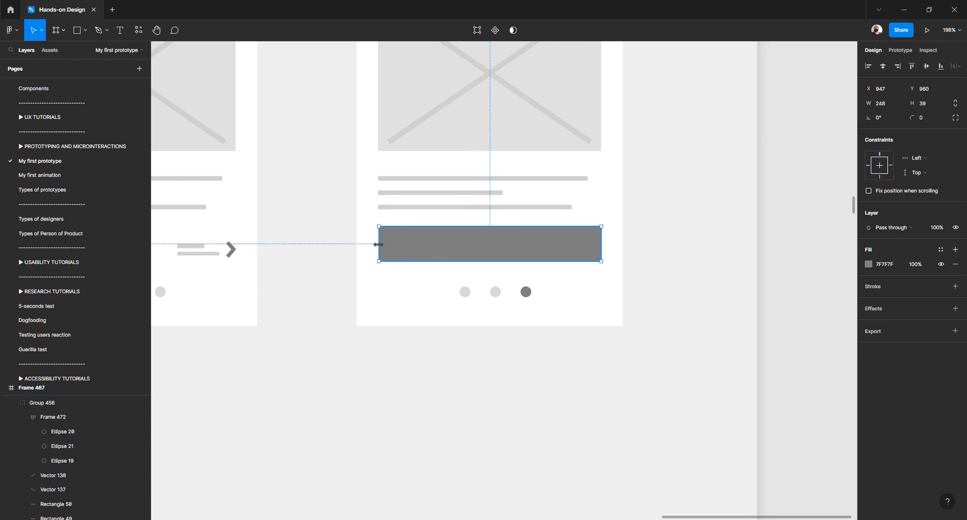
{"action": "left_click_drag", "start_coordinate": [376, 245], "coordinate": [375, 244]}
{"action": "key", "text": "Down"}
{"action": "key", "text": "Down"}
{"action": "key", "text": "Down"}
{"action": "key", "text": "Down"}
{"action": "key", "text": "Down"}
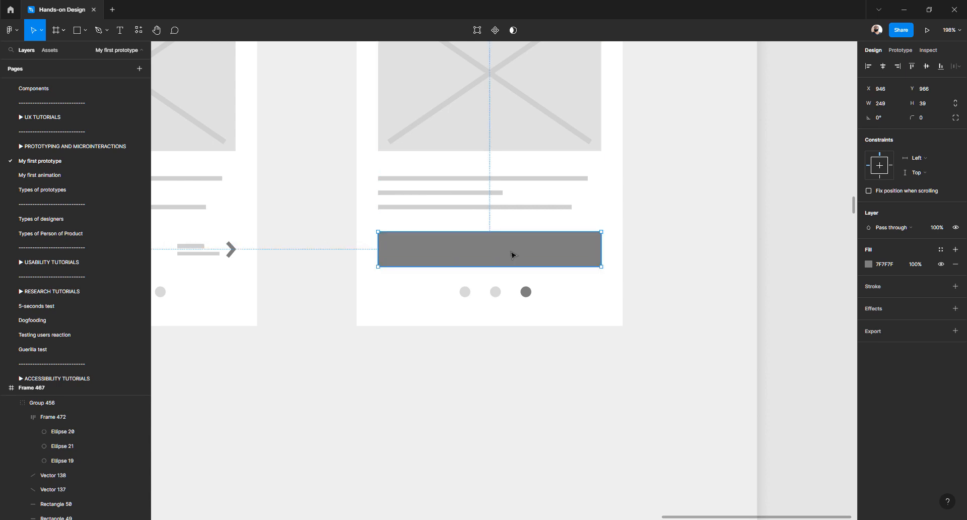
{"action": "left_click", "coordinate": [488, 362]}
Apply auto layout to the three wireframes and space them 169 apart to match the sketches above
{"action": "scroll", "coordinate": [540, 298], "scroll_direction": "down", "scroll_amount": 6}
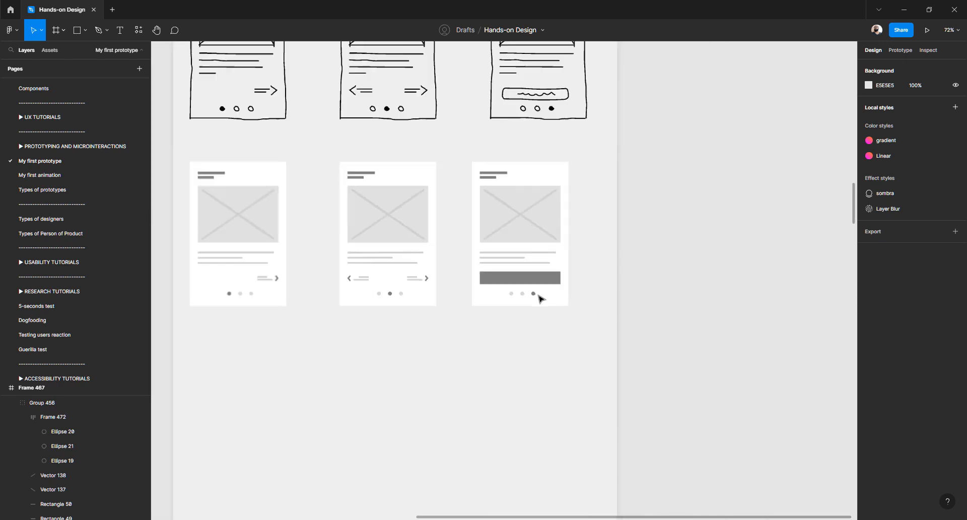
{"action": "scroll", "coordinate": [540, 299], "scroll_direction": "left", "scroll_amount": 2}
{"action": "left_click", "coordinate": [590, 206]}
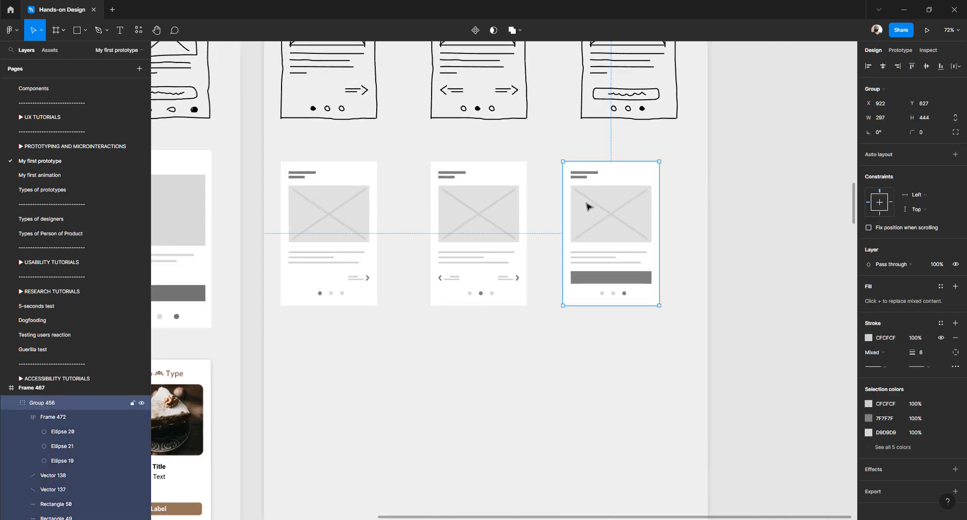
{"action": "left_click", "coordinate": [359, 213]}
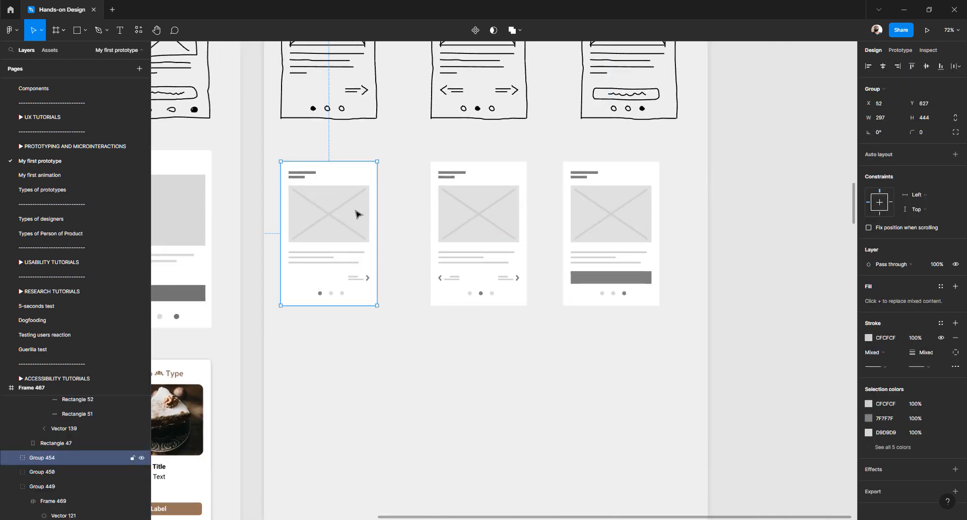
{"action": "left_click", "coordinate": [483, 220], "text": "shift"}
{"action": "left_click", "coordinate": [582, 218], "text": "shift"}
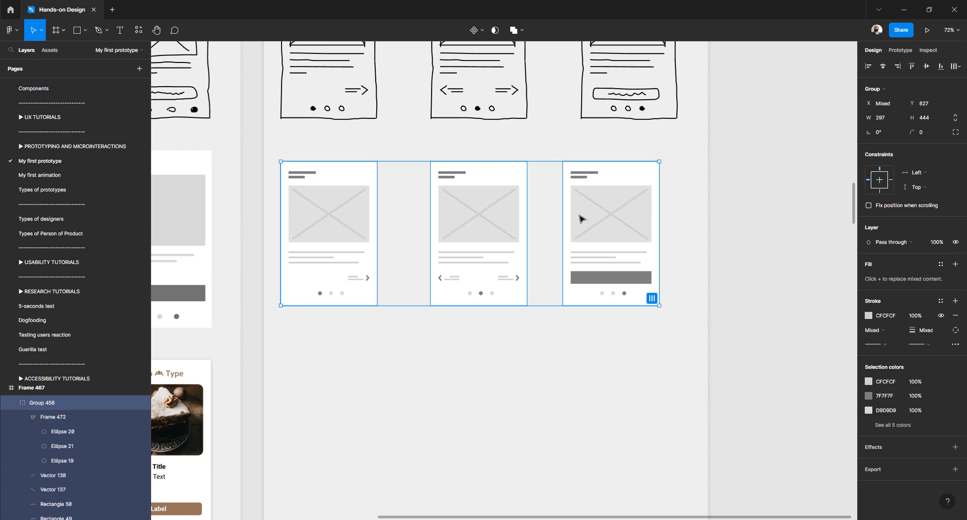
{"action": "key", "text": "shift+a"}
{"action": "mouse_move", "coordinate": [542, 237]}
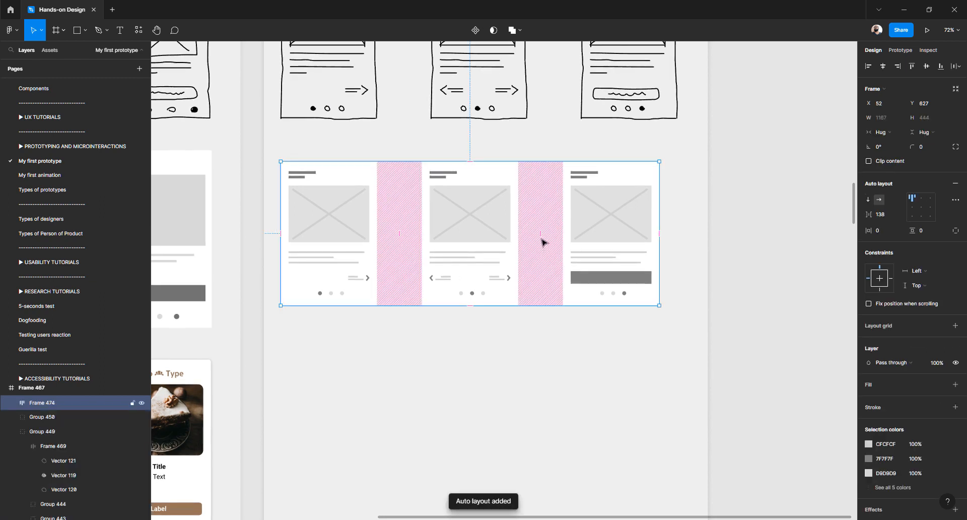
{"action": "left_click_drag", "start_coordinate": [541, 236], "coordinate": [558, 235]}
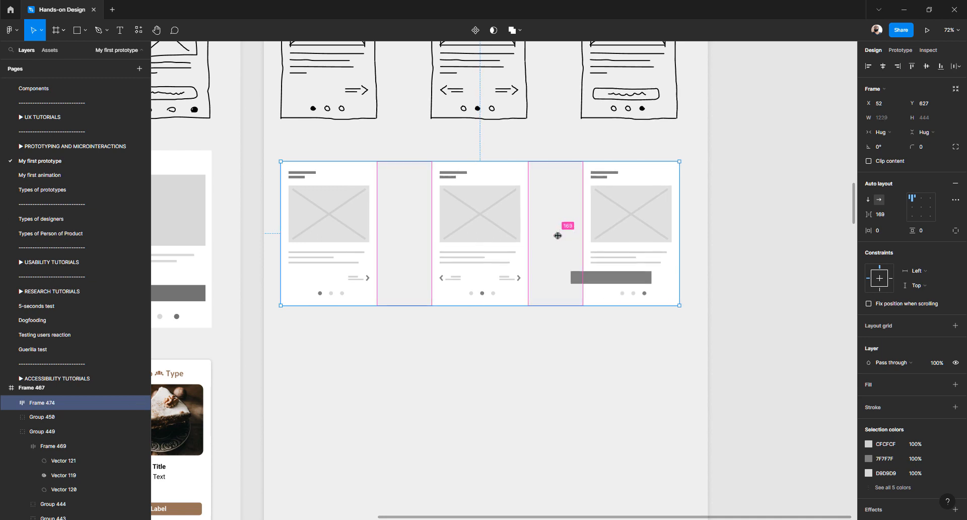
{"action": "left_click", "coordinate": [600, 324]}
Cut the stray button rectangle and paste it inside the third wireframe's group
{"action": "double_click", "coordinate": [600, 278]}
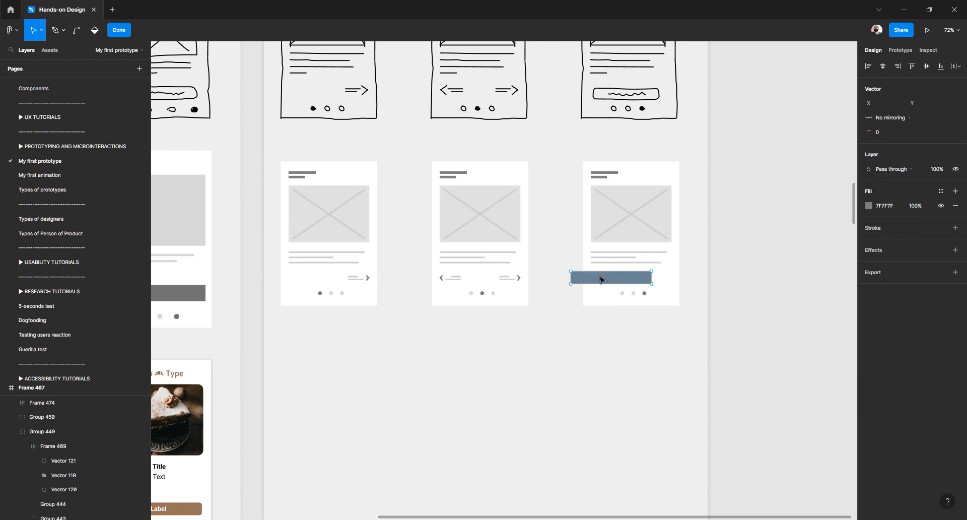
{"action": "left_click", "coordinate": [588, 329]}
{"action": "left_click", "coordinate": [595, 333]}
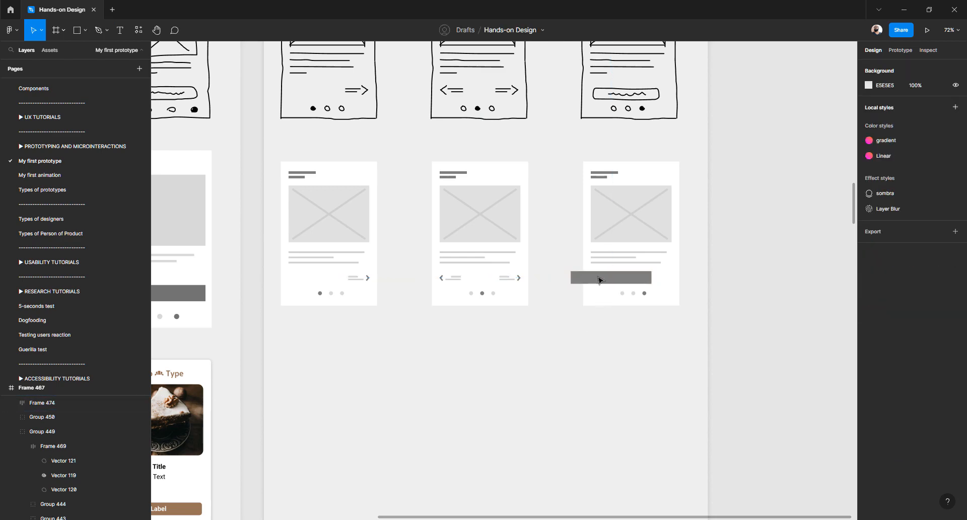
{"action": "left_click", "coordinate": [600, 279]}
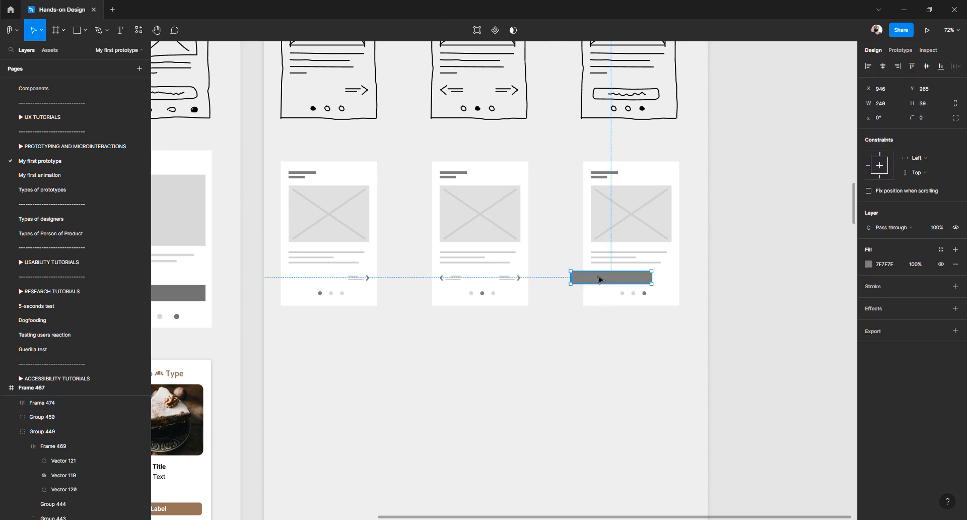
{"action": "key", "text": "Delete"}
{"action": "left_click", "coordinate": [668, 292]}
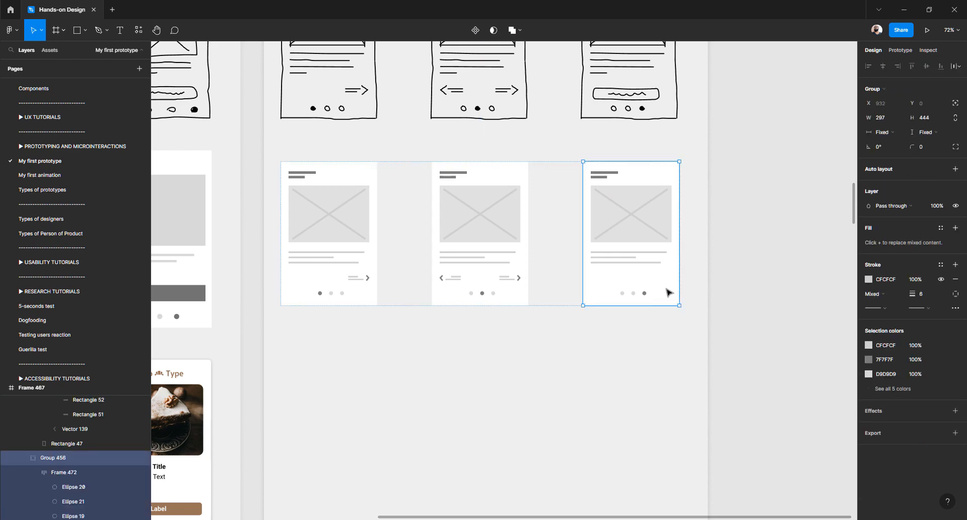
{"action": "double_click", "coordinate": [668, 292]}
{"action": "key", "text": "Escape"}
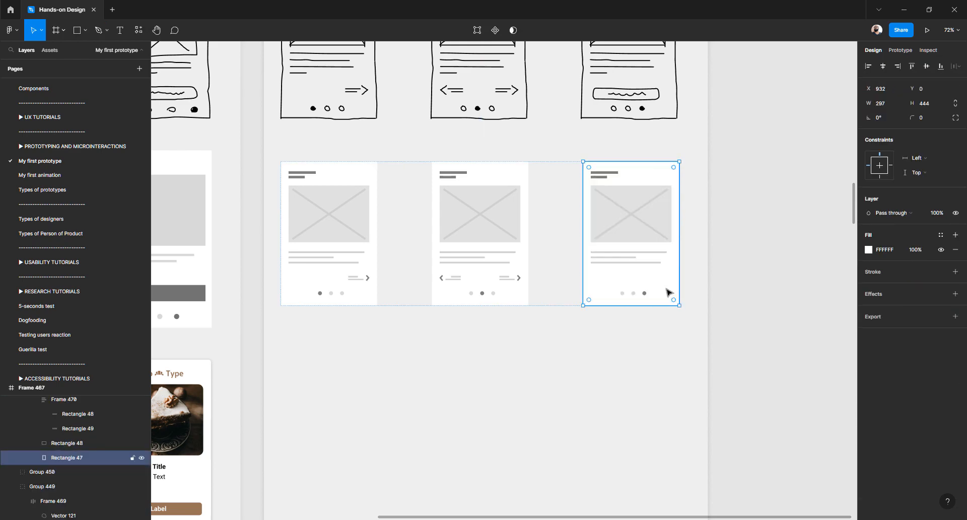
{"action": "key", "text": "ctrl+v"}
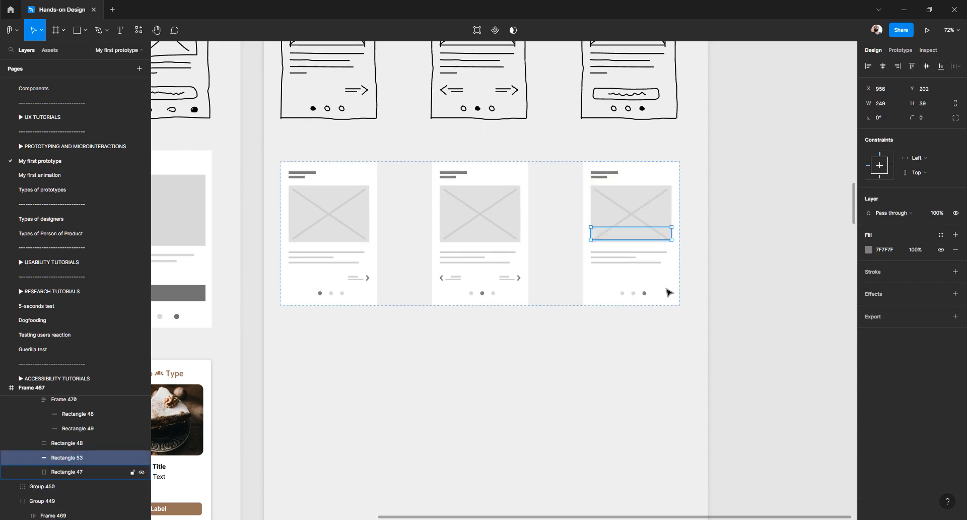
Move the pasted button down to Y 337, between the third wireframe's description lines and pagination dots
{"action": "key", "text": "shift+Down"}
{"action": "key", "text": "shift+Down"}
{"action": "key", "text": "shift+Down"}
{"action": "key", "text": "shift+Down"}
{"action": "key", "text": "shift+Down"}
{"action": "key", "text": "shift+Down"}
{"action": "key", "text": "shift+Down"}
{"action": "key", "text": "shift+Down"}
{"action": "key", "text": "shift+Down"}
{"action": "key", "text": "shift+Down"}
{"action": "key", "text": "shift+Down"}
{"action": "key", "text": "shift+Down"}
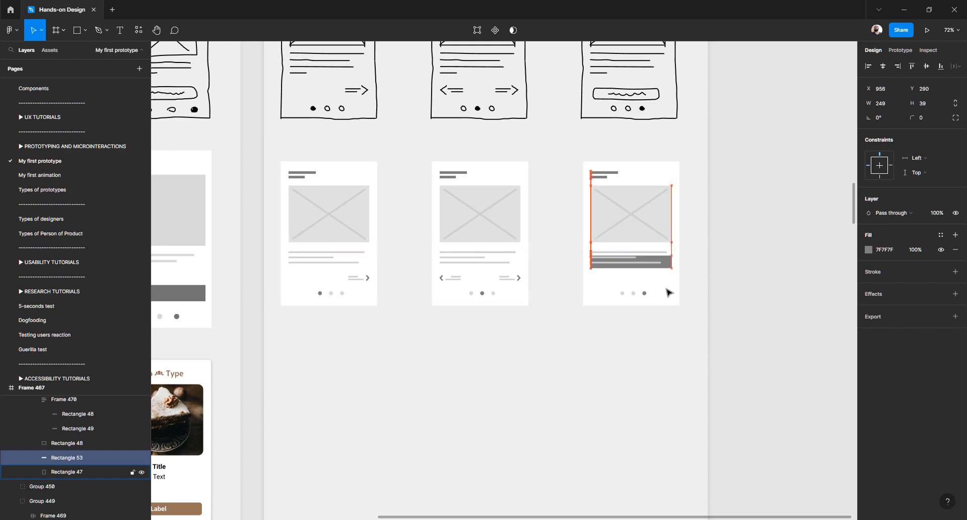
{"action": "key", "text": "Down"}
{"action": "key", "text": "Down"}
{"action": "key", "text": "Down"}
{"action": "key", "text": "Down"}
{"action": "key", "text": "Down"}
{"action": "key", "text": "Down"}
{"action": "key", "text": "Down"}
{"action": "key", "text": "Down"}
{"action": "key", "text": "Down"}
{"action": "key", "text": "Down"}
{"action": "key", "text": "Down"}
{"action": "key", "text": "Down"}
{"action": "key", "text": "Down"}
{"action": "key", "text": "Down"}
{"action": "key", "text": "Down"}
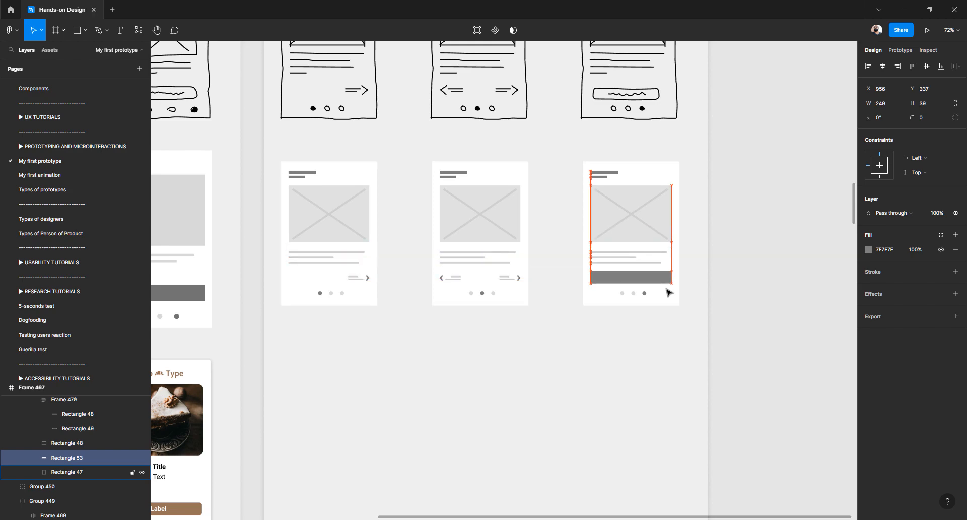
{"action": "left_click", "coordinate": [541, 267]}
{"action": "left_click", "coordinate": [501, 177]}
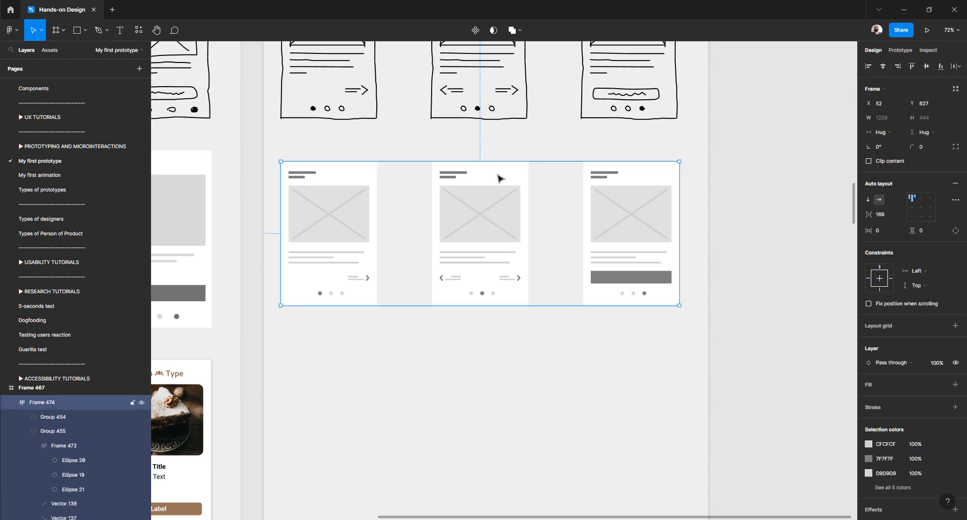
Move the row of three wireframes down to Y 680, leaving a larger gap below the sketches, and deselect it
{"action": "left_click_drag", "start_coordinate": [500, 187], "coordinate": [500, 197]}
{"action": "scroll", "coordinate": [502, 206], "scroll_direction": "left", "scroll_amount": 3}
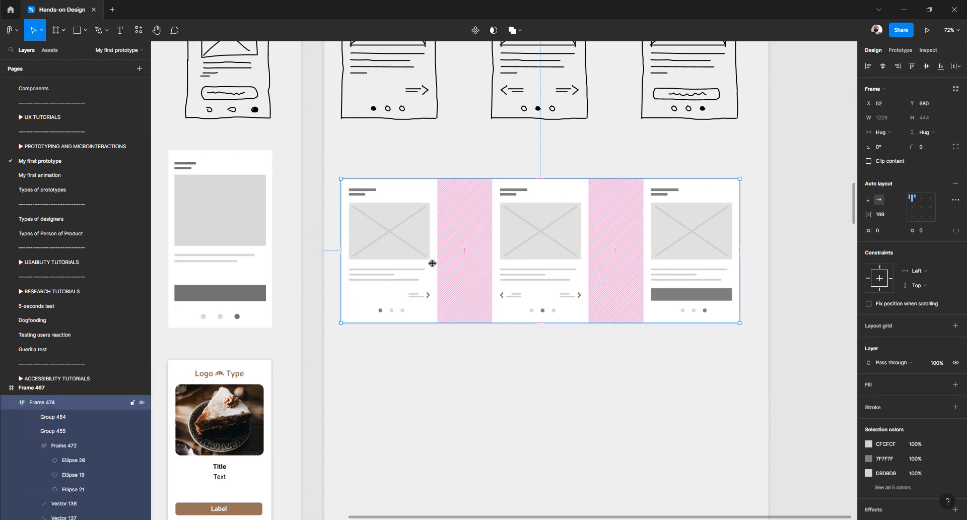
{"action": "scroll", "coordinate": [447, 269], "scroll_direction": "up", "scroll_amount": 4}
{"action": "scroll", "coordinate": [446, 269], "scroll_direction": "up", "scroll_amount": 4}
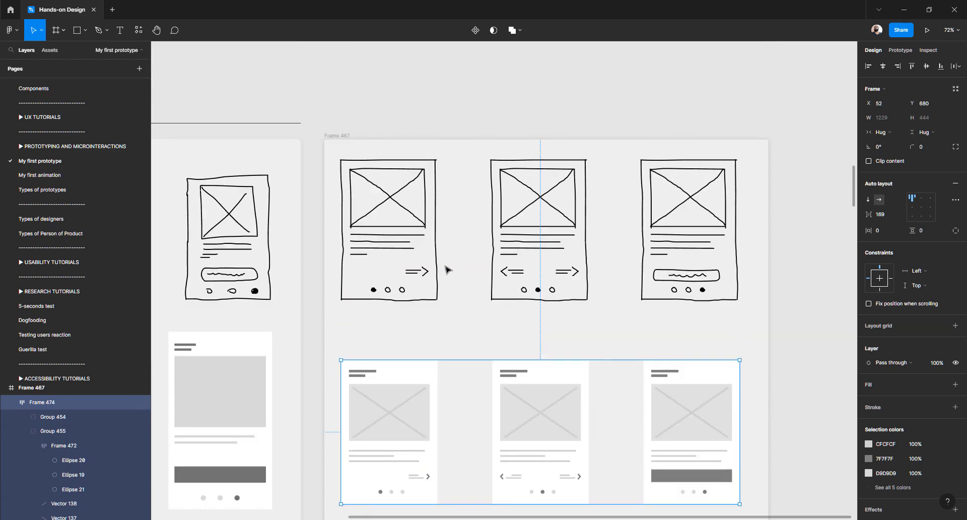
{"action": "left_click", "coordinate": [420, 89]}
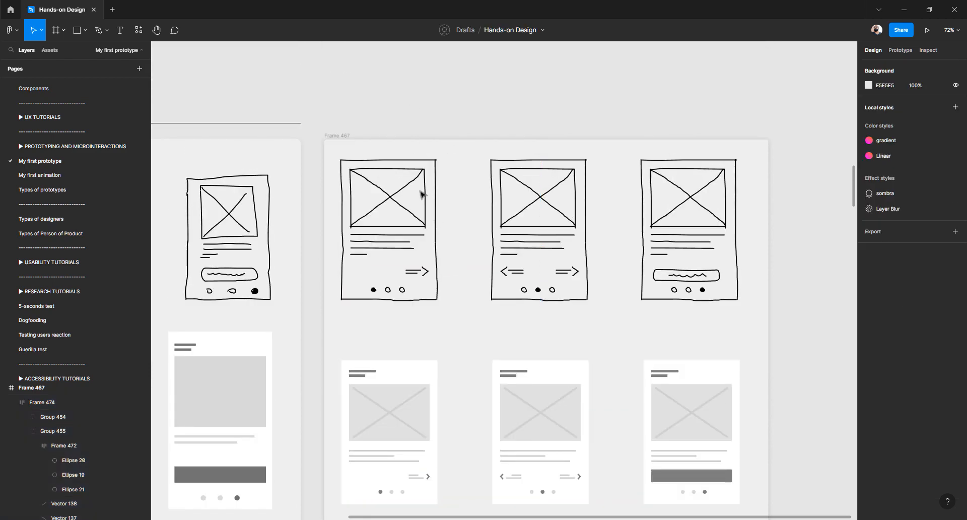
{"action": "scroll", "coordinate": [422, 196], "scroll_direction": "down", "scroll_amount": 3}
{"action": "scroll", "coordinate": [422, 196], "scroll_direction": "up", "scroll_amount": 2}
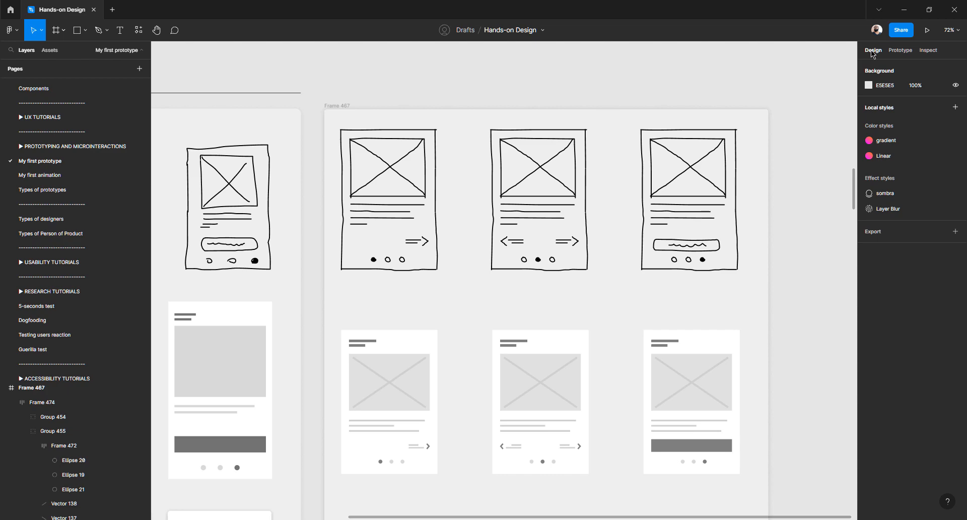
Look through the prototype settings and inspect the properties and code of the wireframe row and the third sketch
{"action": "left_click", "coordinate": [901, 52]}
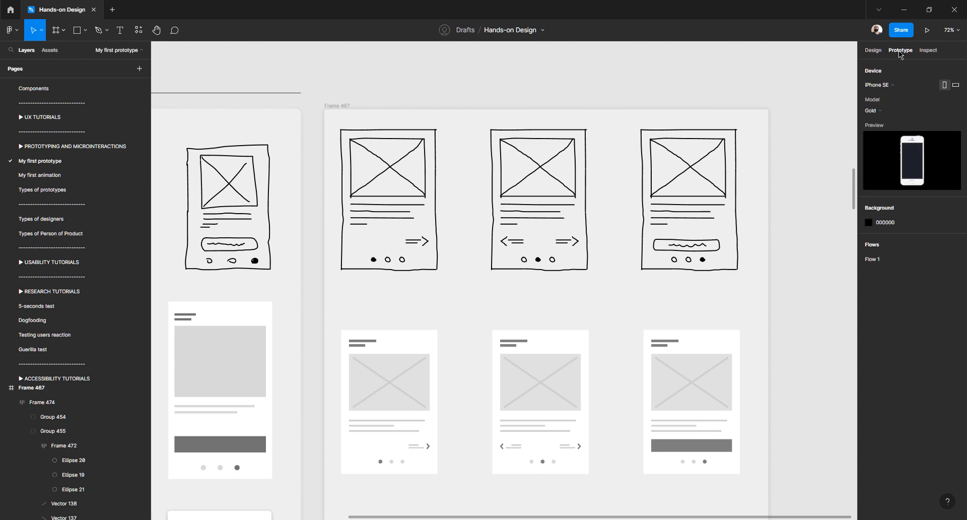
{"action": "left_click", "coordinate": [928, 50]}
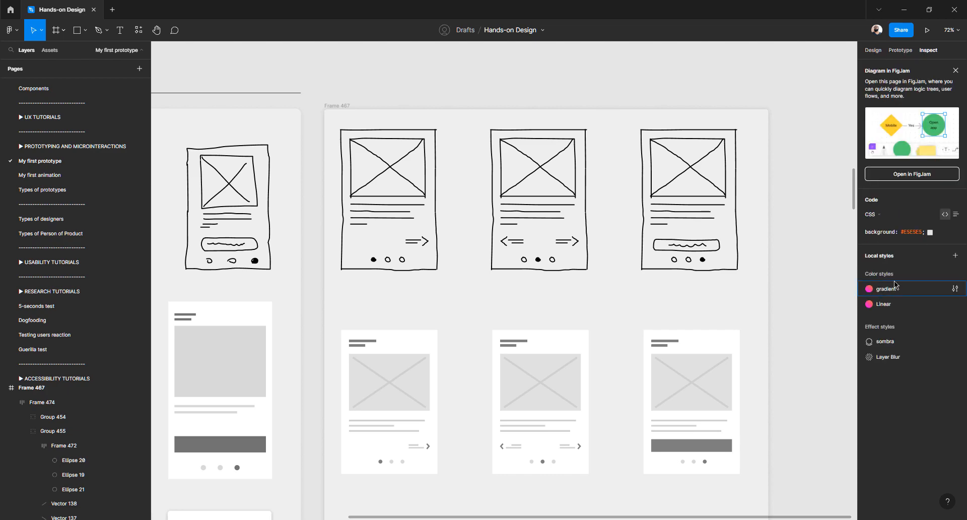
{"action": "left_click", "coordinate": [690, 396]}
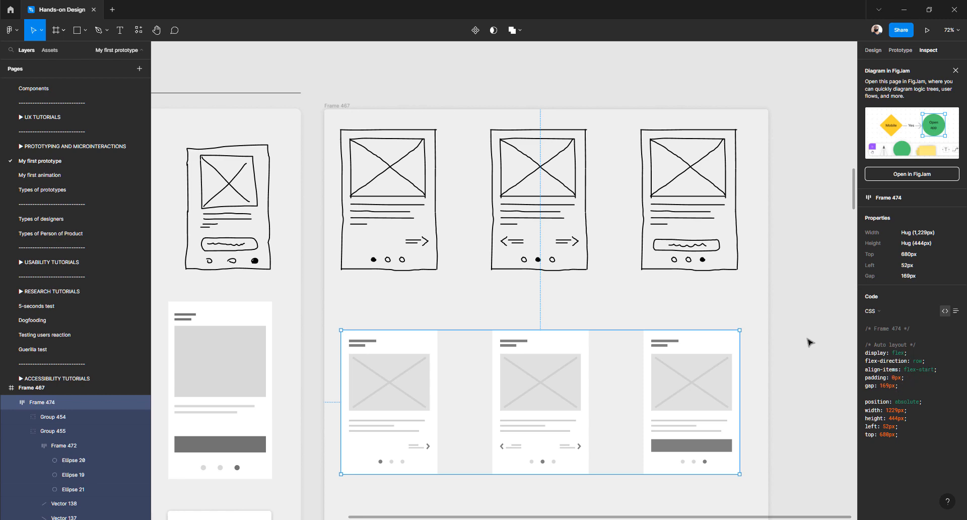
{"action": "left_click", "coordinate": [756, 297]}
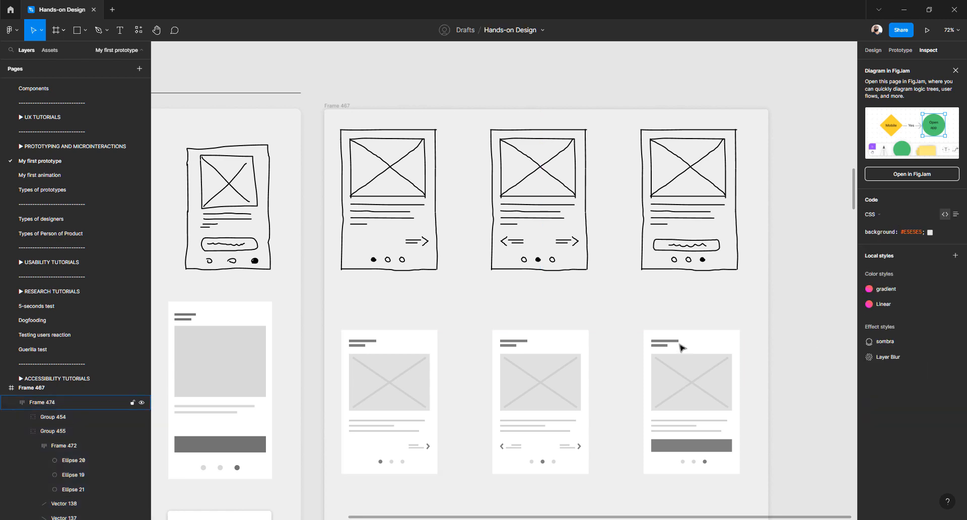
{"action": "left_click", "coordinate": [676, 253]}
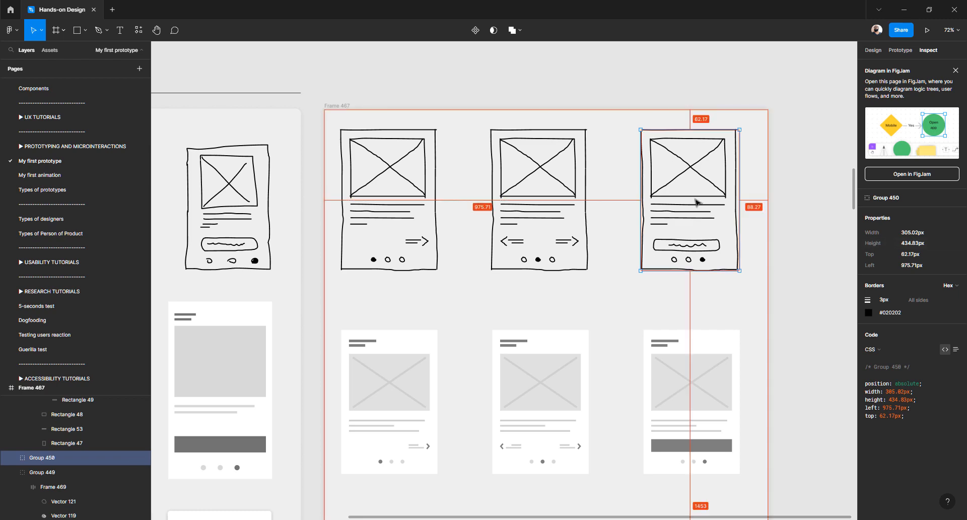
{"action": "left_click", "coordinate": [789, 151]}
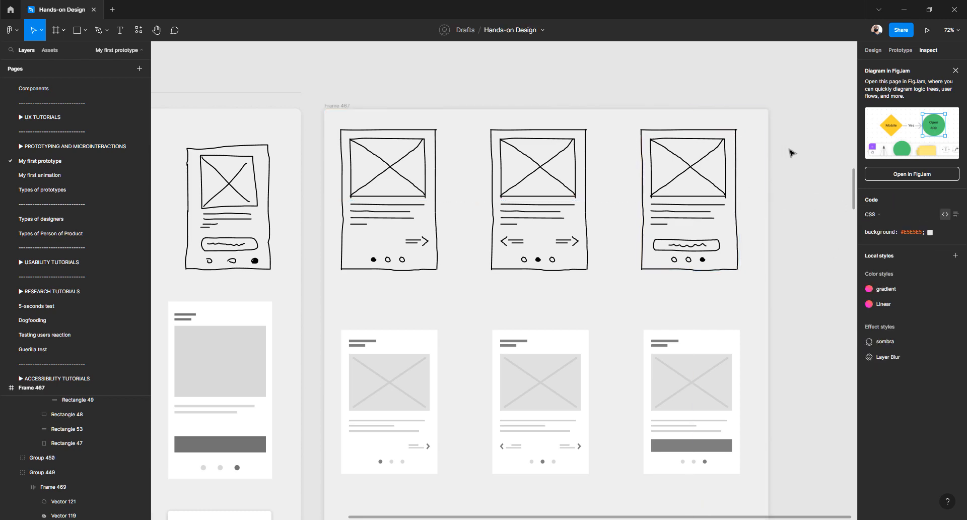
Set the prototype device to None
{"action": "left_click", "coordinate": [903, 51]}
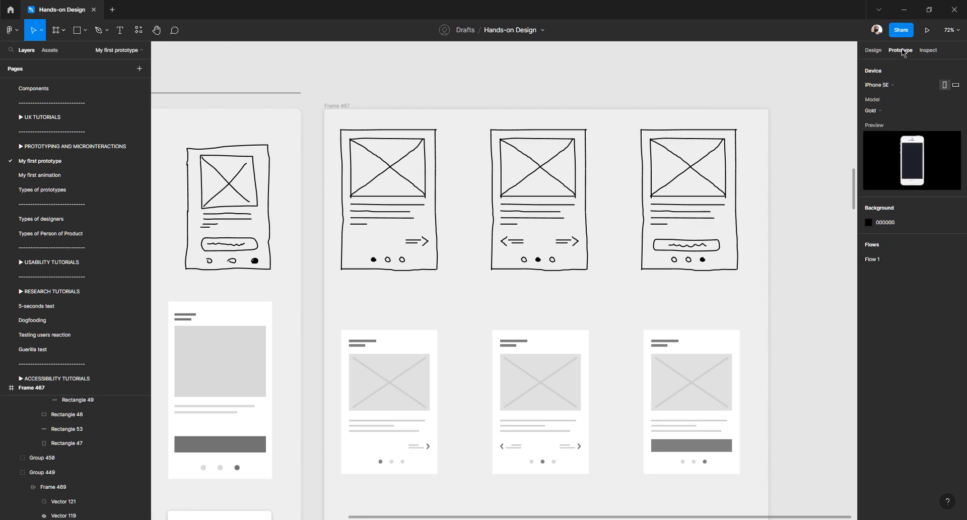
{"action": "left_click", "coordinate": [919, 90]}
{"action": "scroll", "coordinate": [906, 76], "scroll_direction": "up", "scroll_amount": 2}
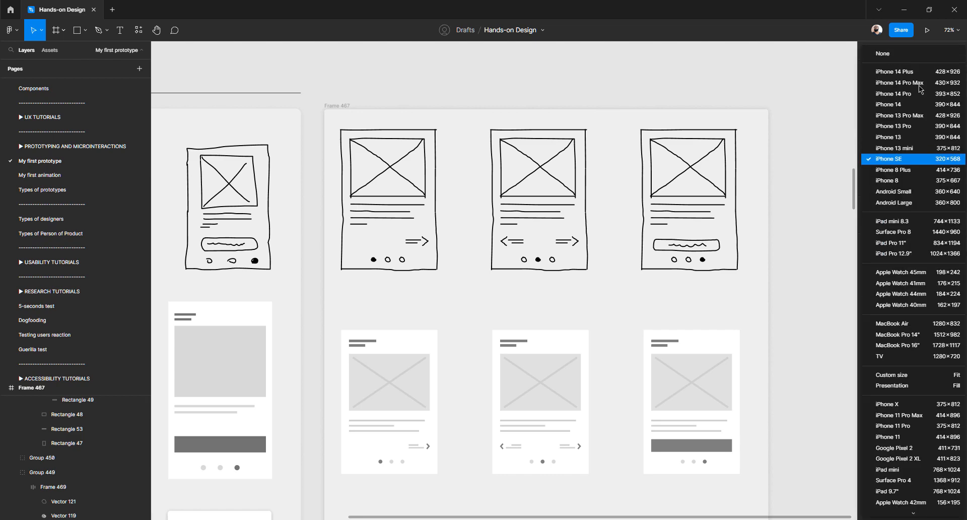
{"action": "left_click", "coordinate": [899, 52]}
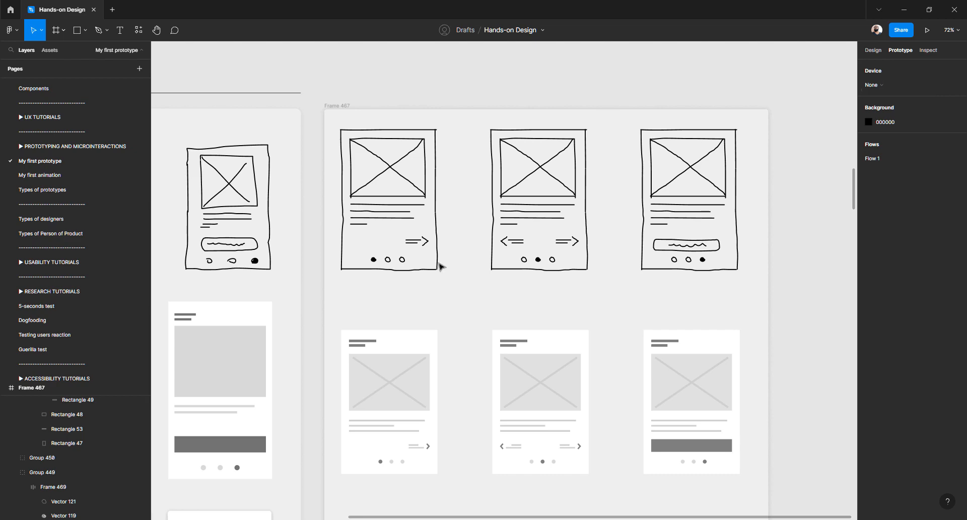
Add a prototype interaction to the forward arrow group in the first sketch
{"action": "left_click", "coordinate": [421, 244]}
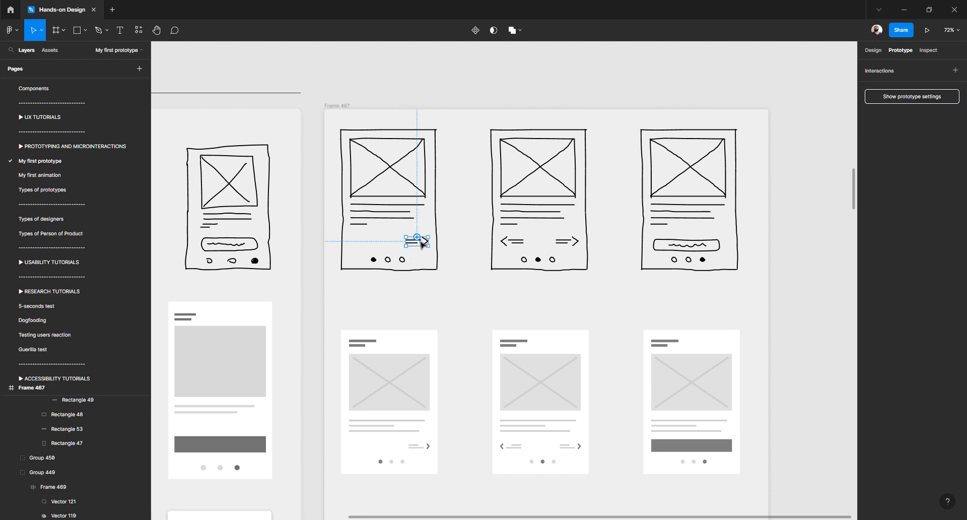
{"action": "left_click", "coordinate": [424, 253]}
{"action": "scroll", "coordinate": [418, 249], "scroll_direction": "up", "scroll_amount": 8}
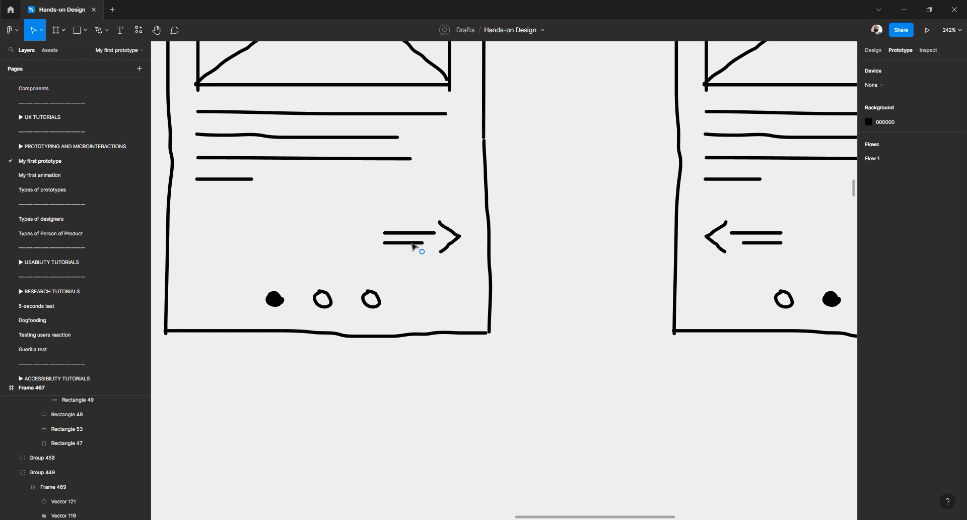
{"action": "left_click", "coordinate": [874, 50]}
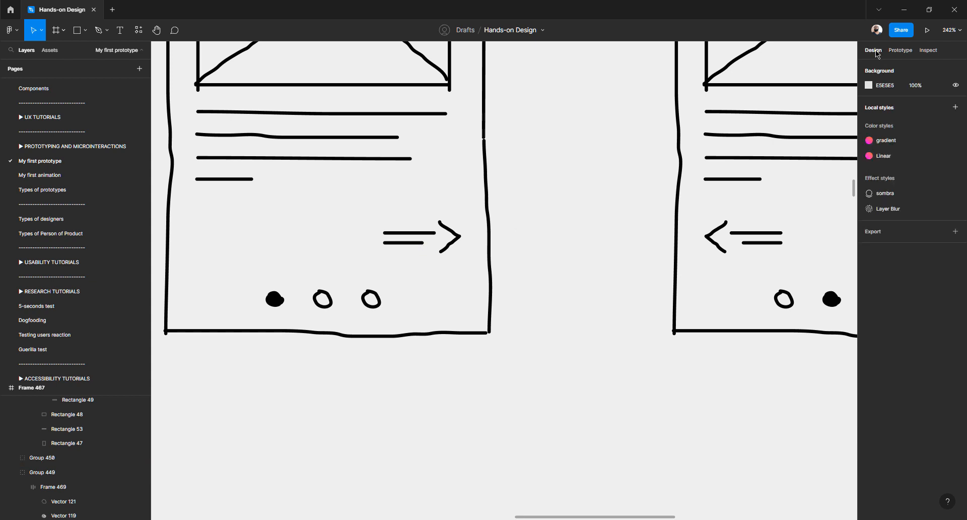
{"action": "left_click", "coordinate": [422, 246]}
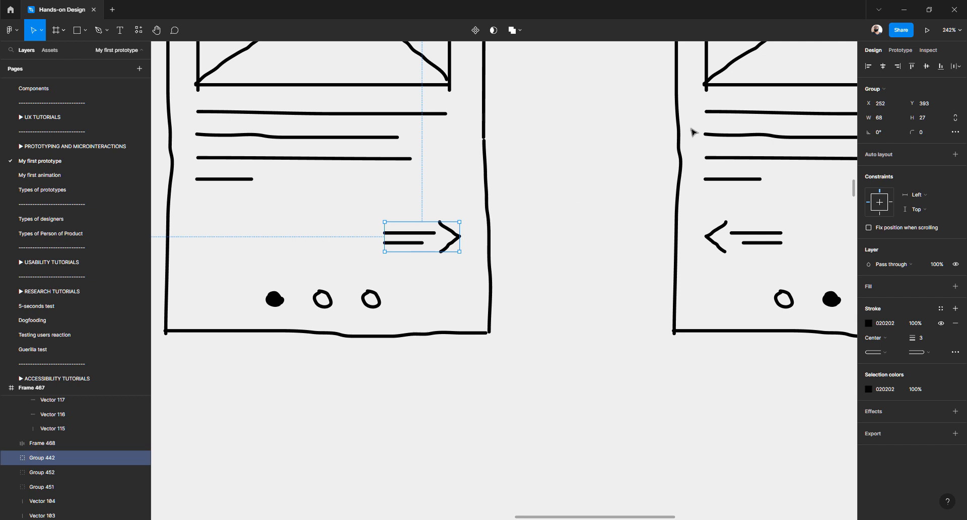
{"action": "left_click", "coordinate": [903, 53]}
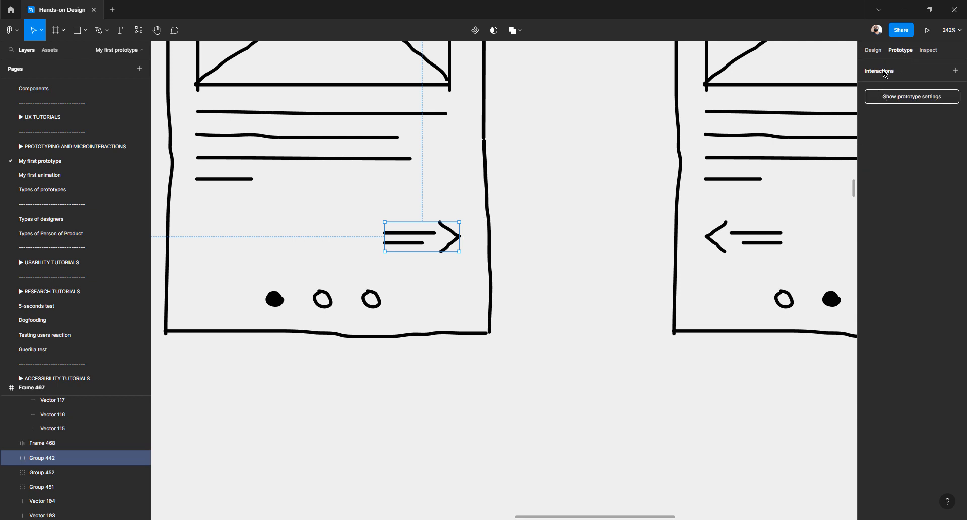
{"action": "left_click", "coordinate": [955, 71]}
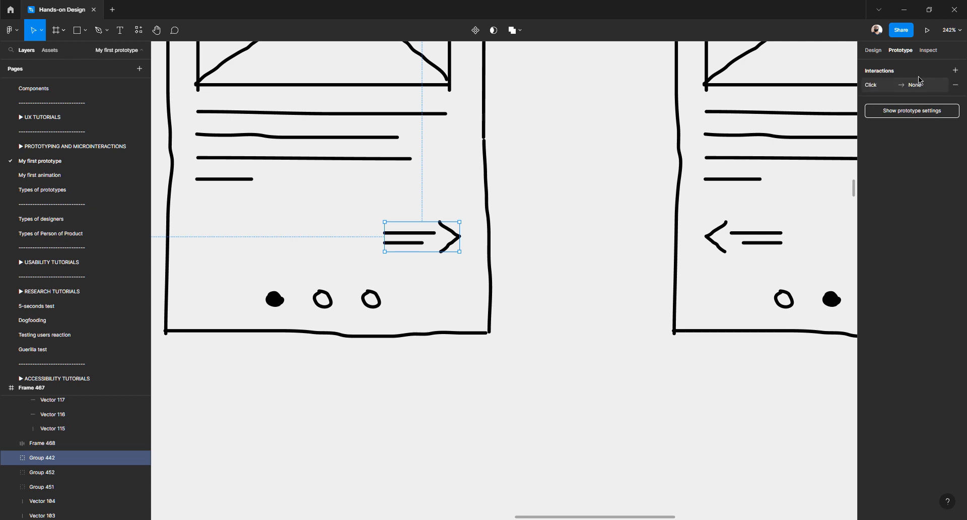
Keep the interaction's trigger as On click and connect the first sketch's forward arrow to the second sketch, Group 449
{"action": "left_click", "coordinate": [876, 86]}
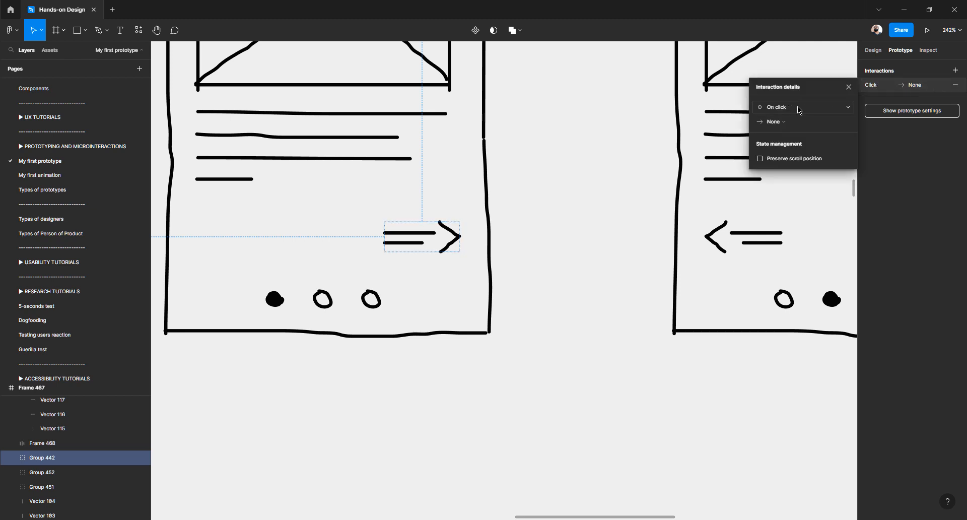
{"action": "left_click", "coordinate": [879, 87]}
{"action": "left_click", "coordinate": [873, 89]}
{"action": "left_click", "coordinate": [788, 108]}
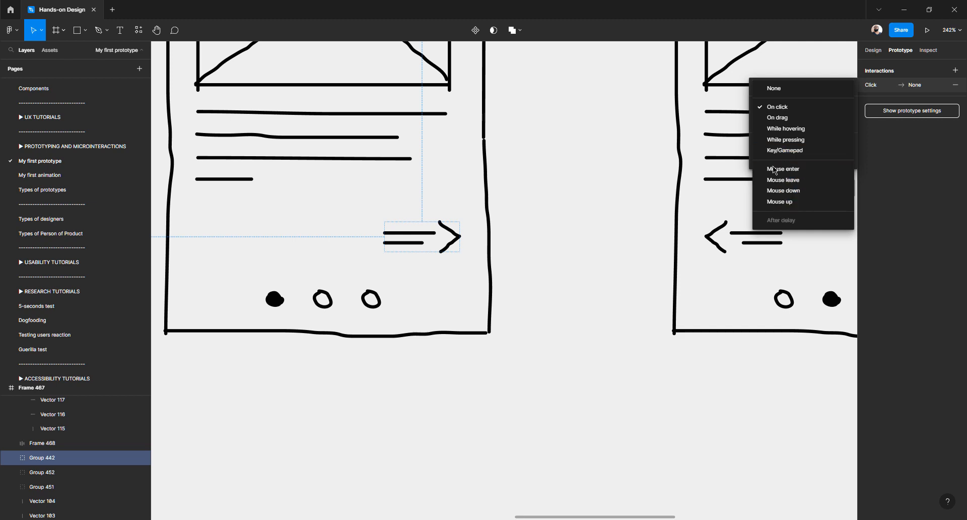
{"action": "left_click", "coordinate": [782, 108]}
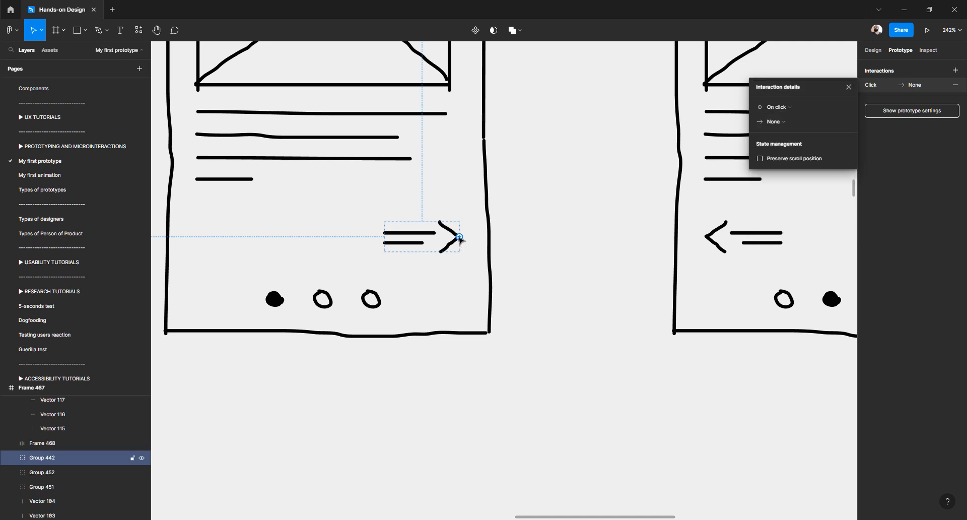
{"action": "scroll", "coordinate": [460, 237], "scroll_direction": "down", "scroll_amount": 5}
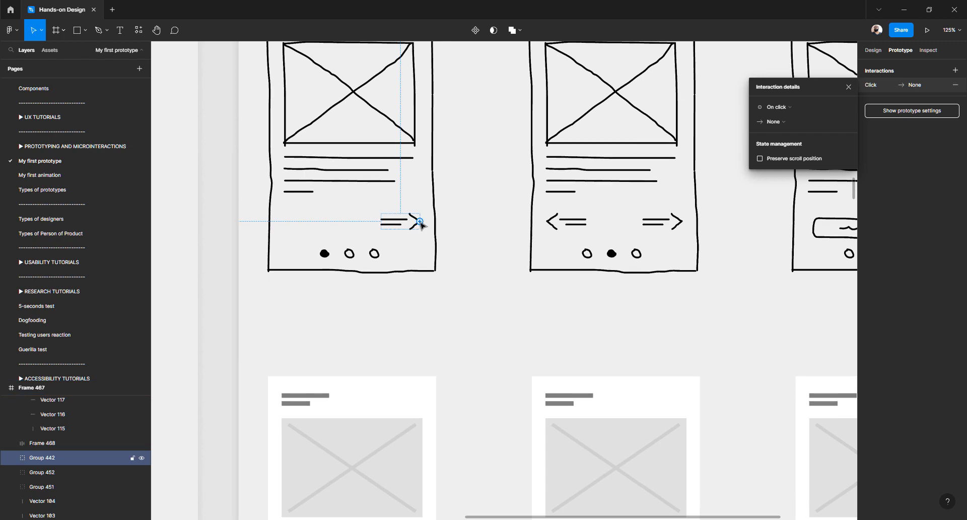
{"action": "left_click_drag", "start_coordinate": [421, 224], "coordinate": [545, 128]}
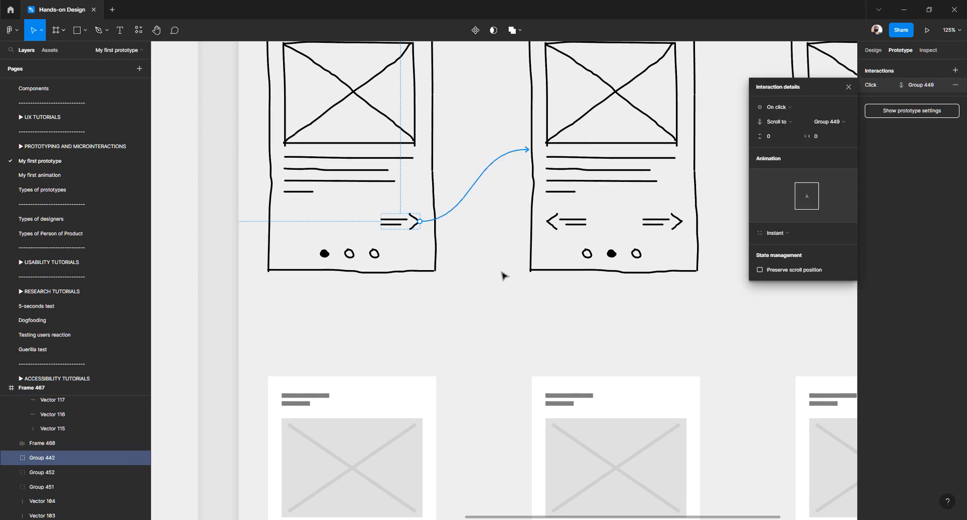
Connect the second sketch's back arrow to the outline of the first sketch, Vector 102, with an On click interaction
{"action": "scroll", "coordinate": [503, 275], "scroll_direction": "up", "scroll_amount": 2}
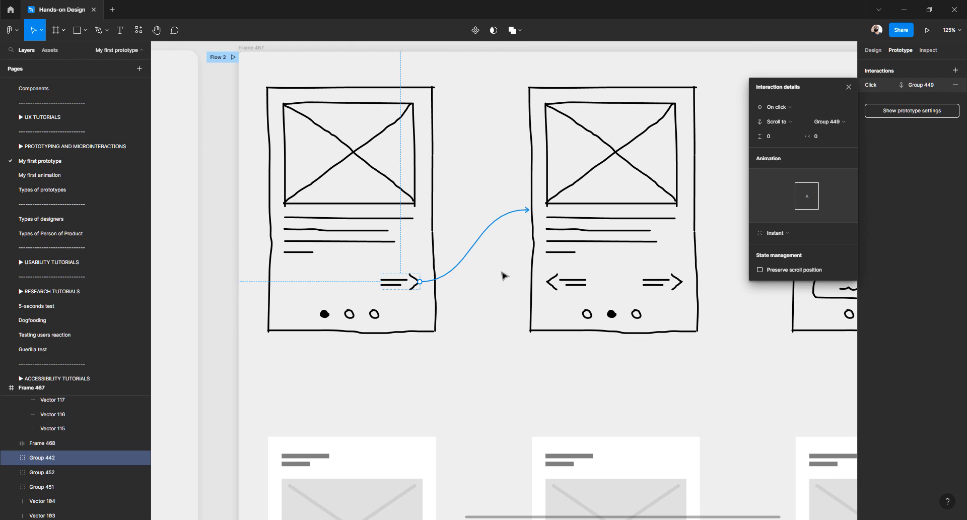
{"action": "scroll", "coordinate": [503, 275], "scroll_direction": "right", "scroll_amount": 4}
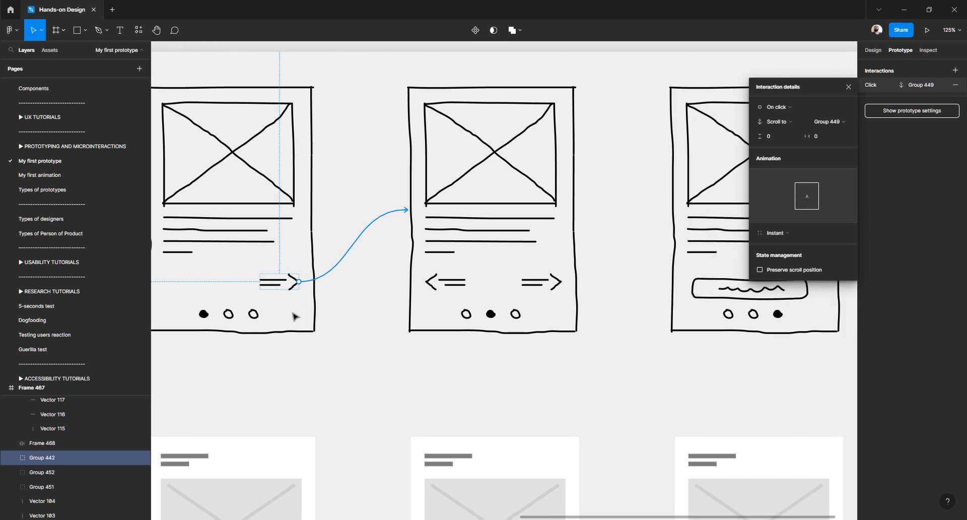
{"action": "scroll", "coordinate": [294, 316], "scroll_direction": "right", "scroll_amount": 2}
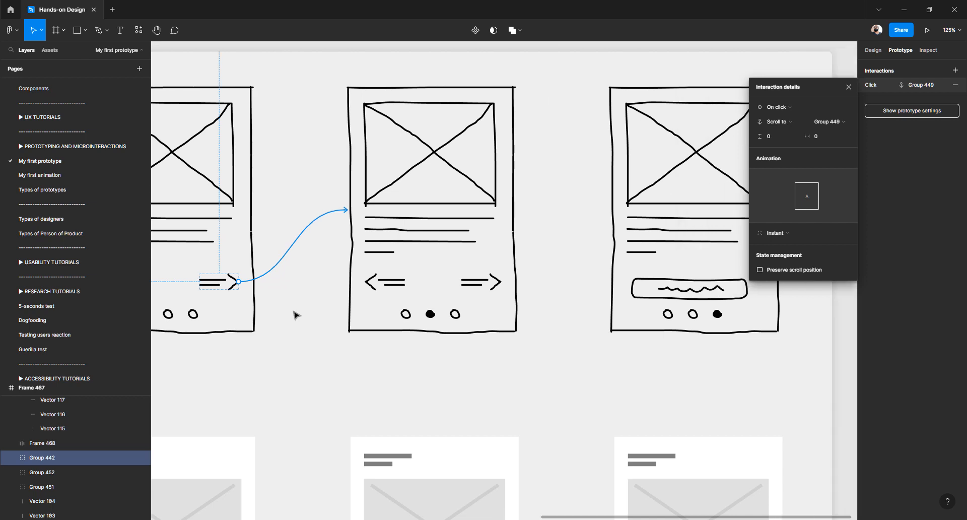
{"action": "left_click", "coordinate": [391, 283]}
{"action": "left_click", "coordinate": [390, 285]}
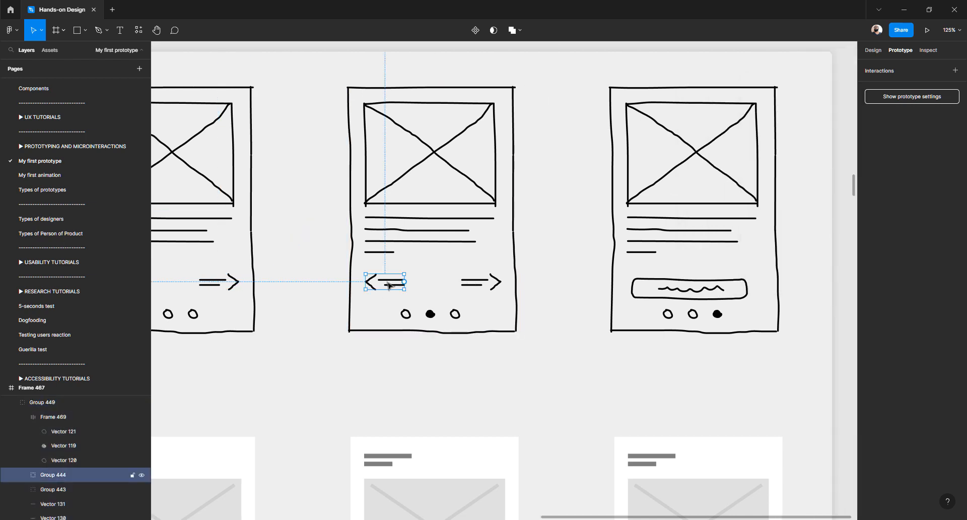
{"action": "left_click", "coordinate": [350, 359]}
{"action": "scroll", "coordinate": [385, 290], "scroll_direction": "left", "scroll_amount": 3}
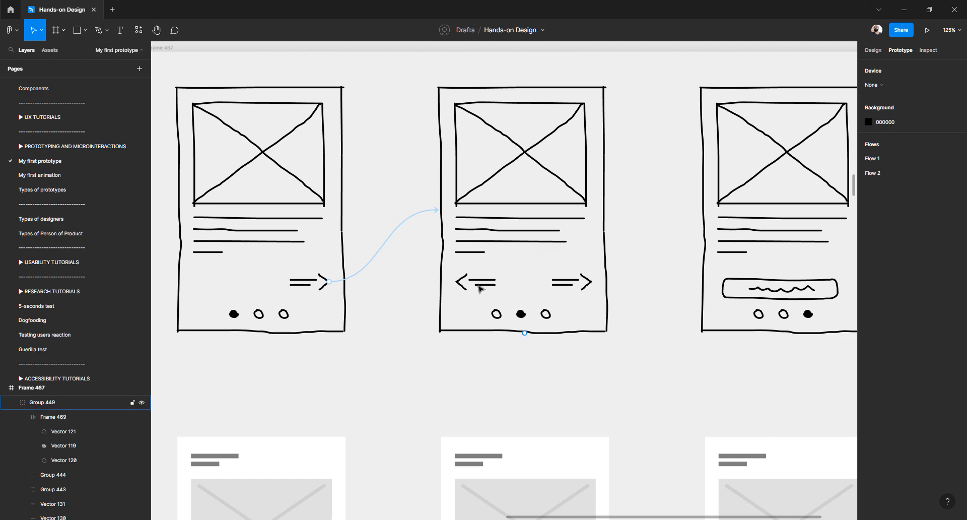
{"action": "left_click", "coordinate": [480, 287]}
{"action": "left_click", "coordinate": [479, 285]}
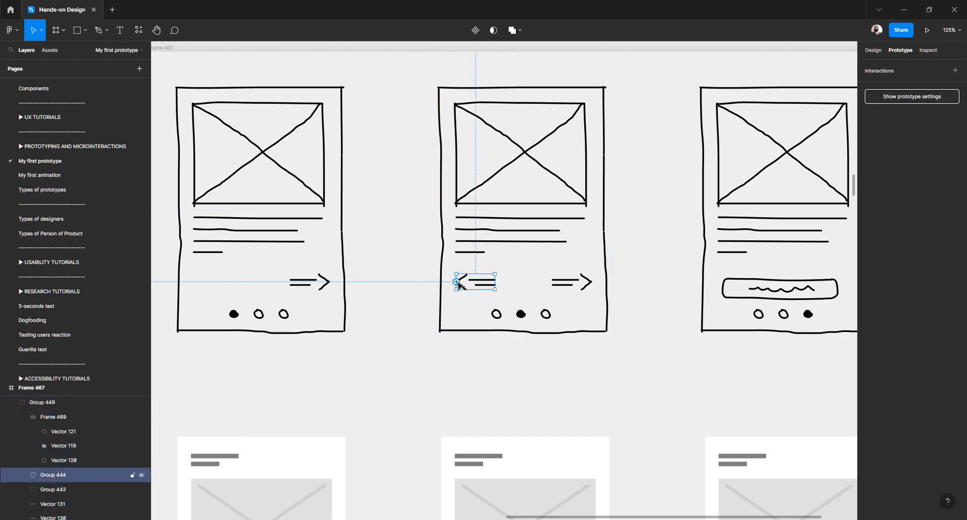
{"action": "left_click_drag", "start_coordinate": [456, 282], "coordinate": [346, 204]}
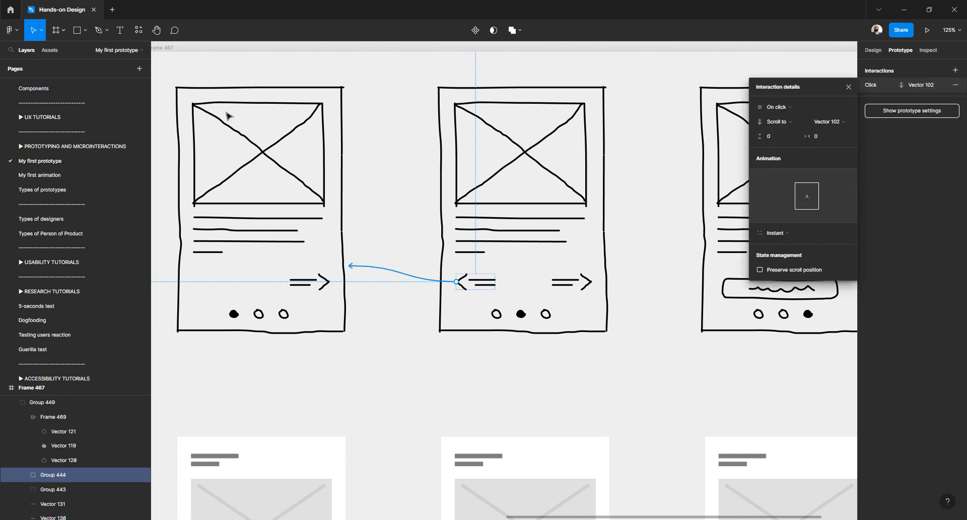
Ungroup Frame 467 so that the sketches and wireframes sit directly on the canvas
{"action": "scroll", "coordinate": [262, 121], "scroll_direction": "left", "scroll_amount": 3}
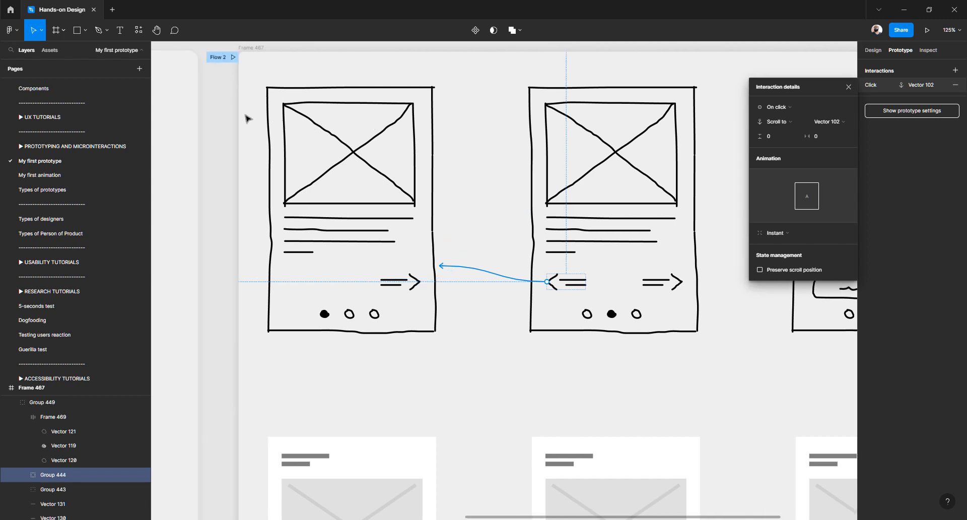
{"action": "scroll", "coordinate": [252, 161], "scroll_direction": "down", "scroll_amount": 5, "text": "ctrl"}
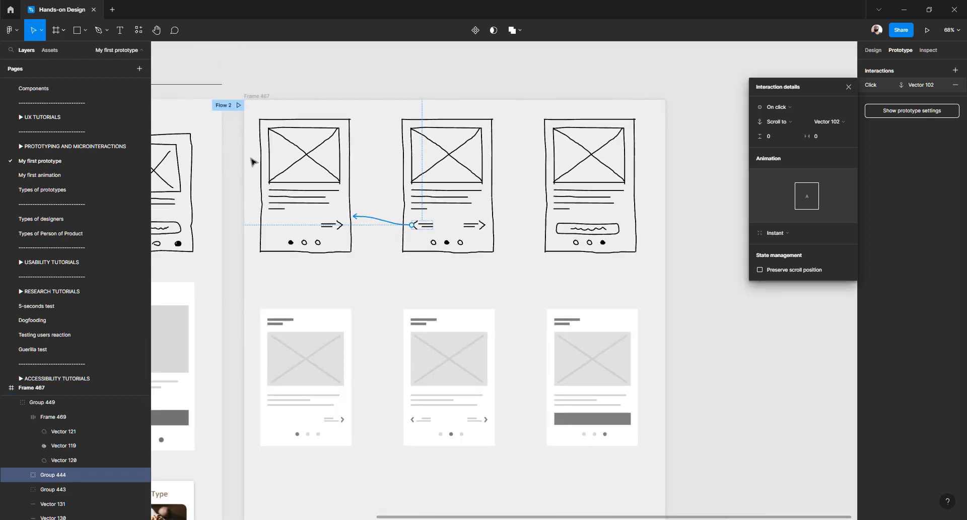
{"action": "left_click", "coordinate": [270, 99]}
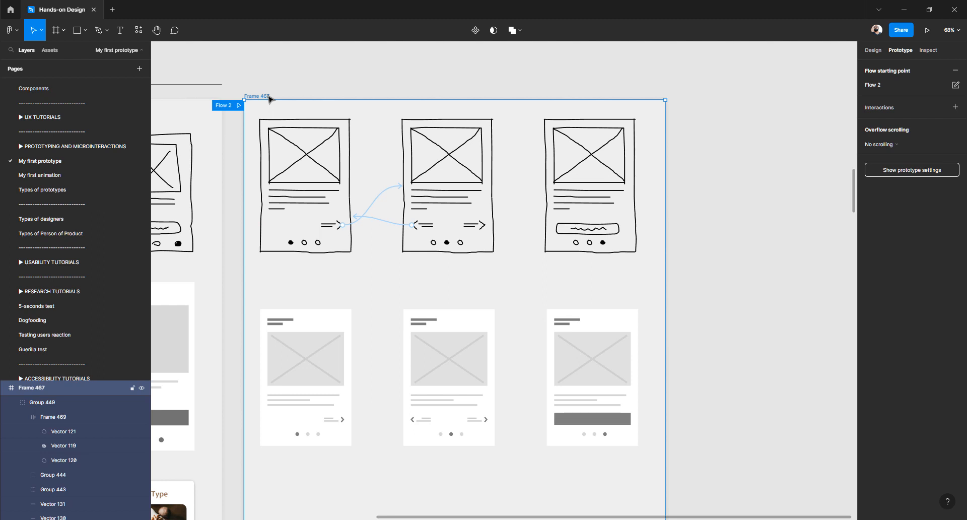
{"action": "key", "text": "ctrl+shift+g"}
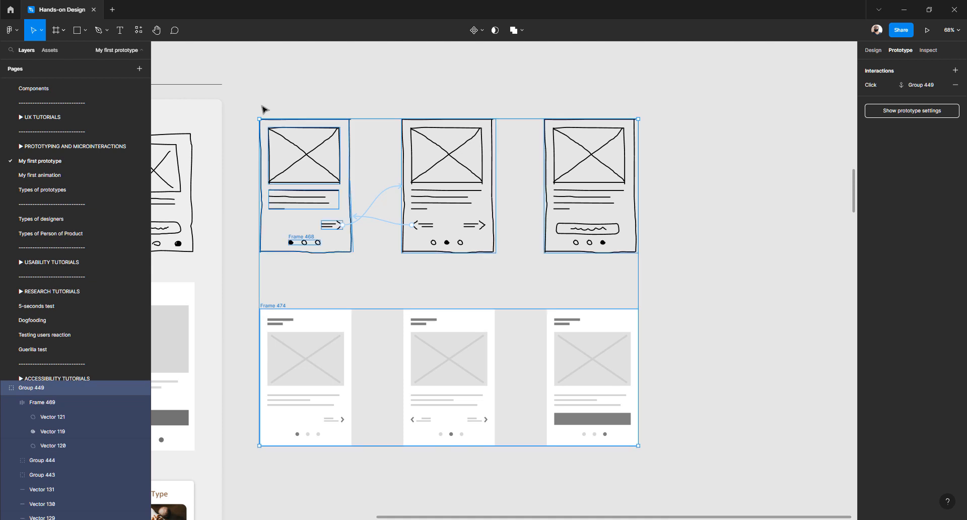
Remove the prototype connections from the first sketch's forward arrow and the second sketch's back arrow
{"action": "left_click", "coordinate": [289, 86]}
{"action": "left_click", "coordinate": [288, 121]}
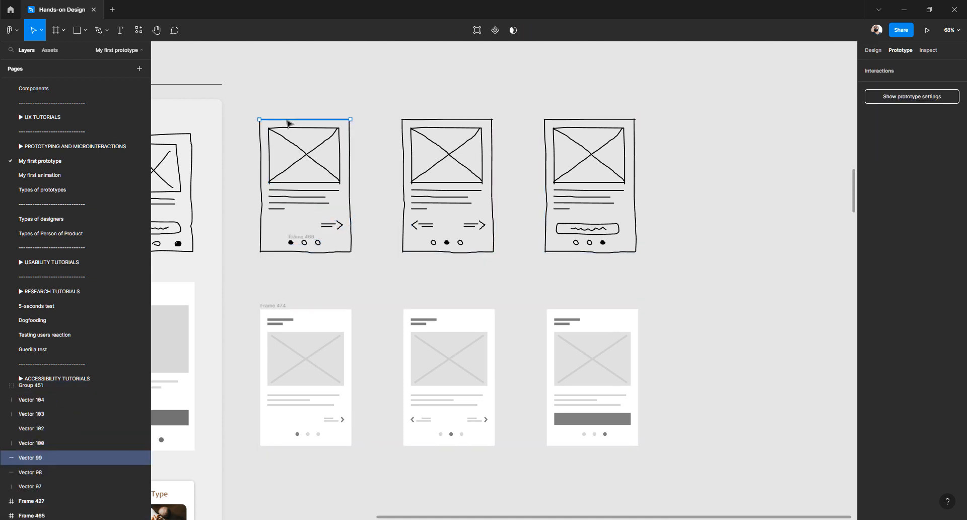
{"action": "left_click", "coordinate": [276, 108]}
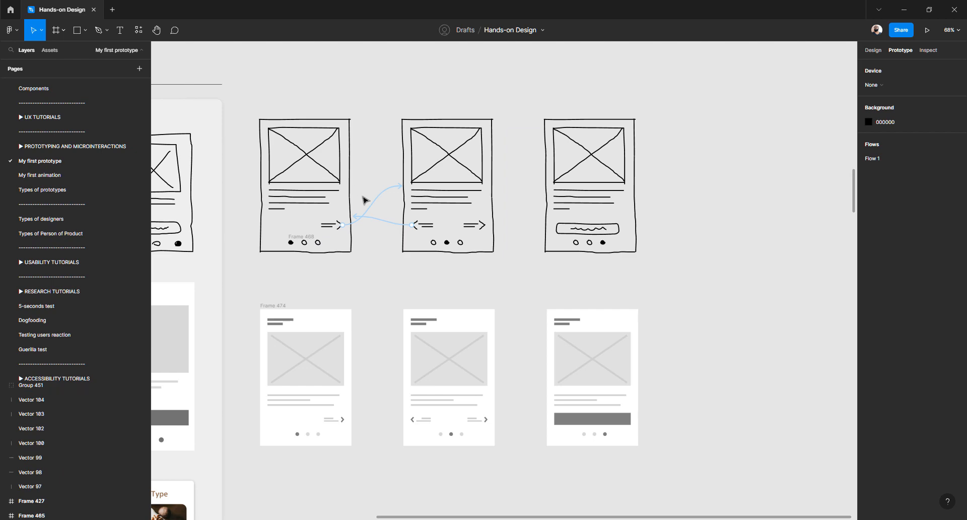
{"action": "left_click", "coordinate": [373, 207]}
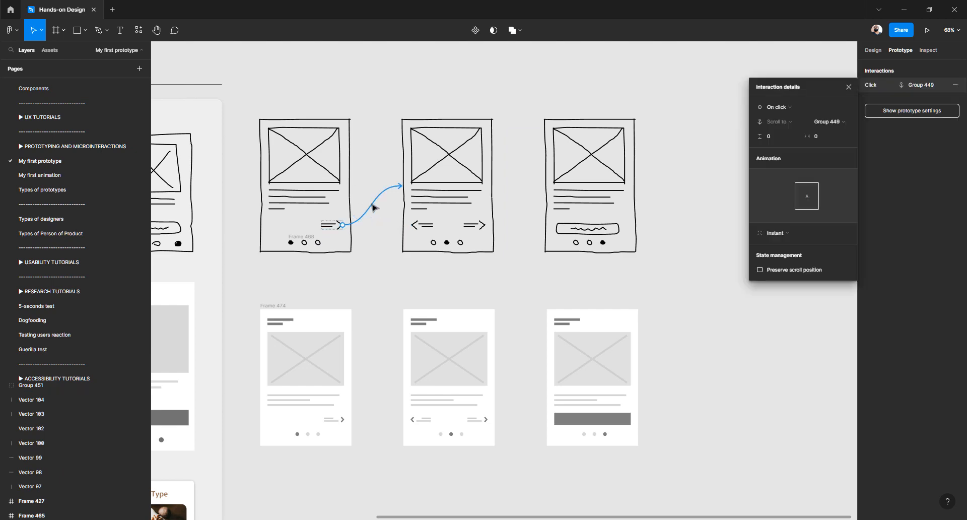
{"action": "key", "text": "Escape"}
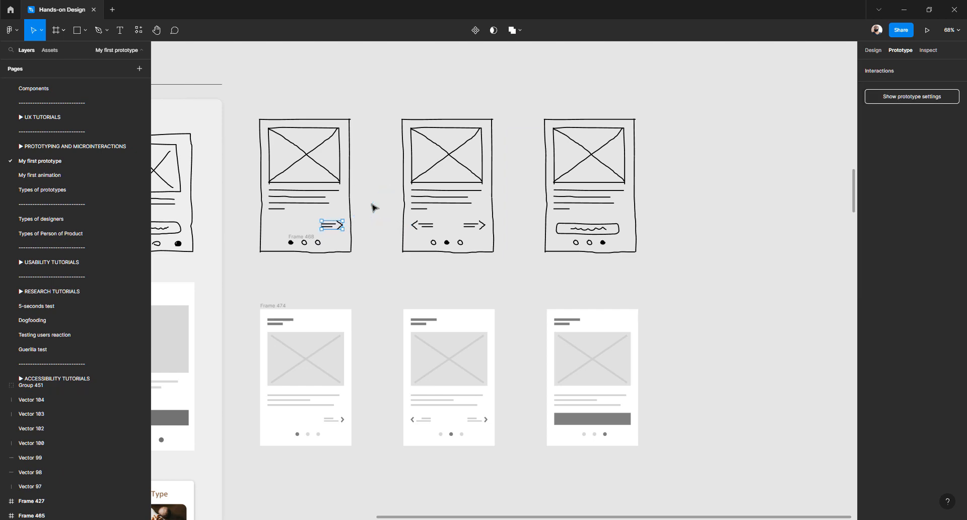
{"action": "left_click", "coordinate": [426, 228]}
{"action": "left_click", "coordinate": [384, 221]}
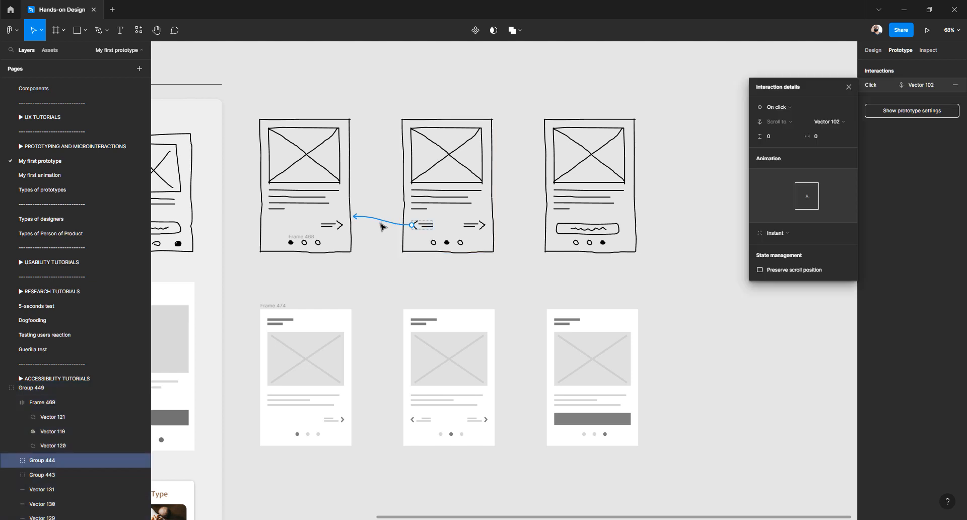
{"action": "key", "text": "Escape"}
{"action": "left_click", "coordinate": [378, 247]}
Try to draw a frame directly around the first sketch and move it, and undo both changes
{"action": "scroll", "coordinate": [379, 248], "scroll_direction": "left", "scroll_amount": 3}
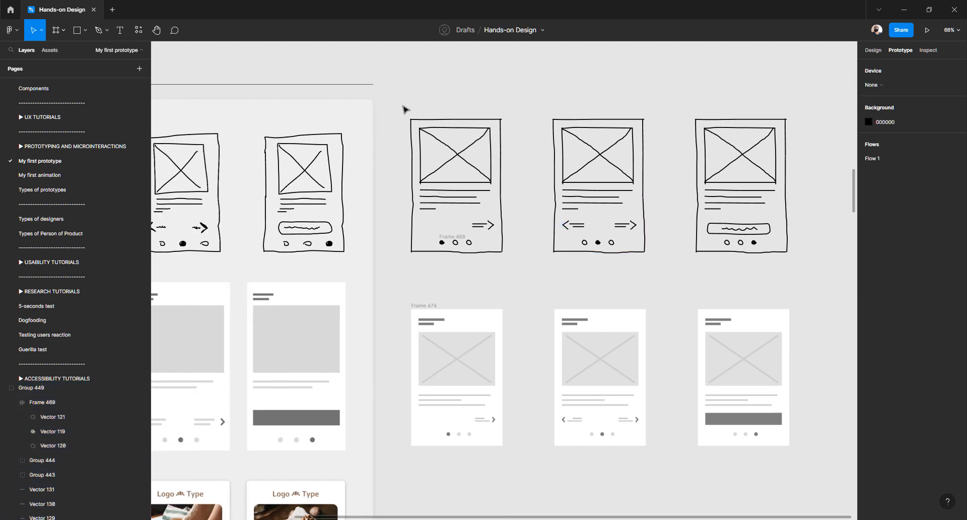
{"action": "key", "text": "f"}
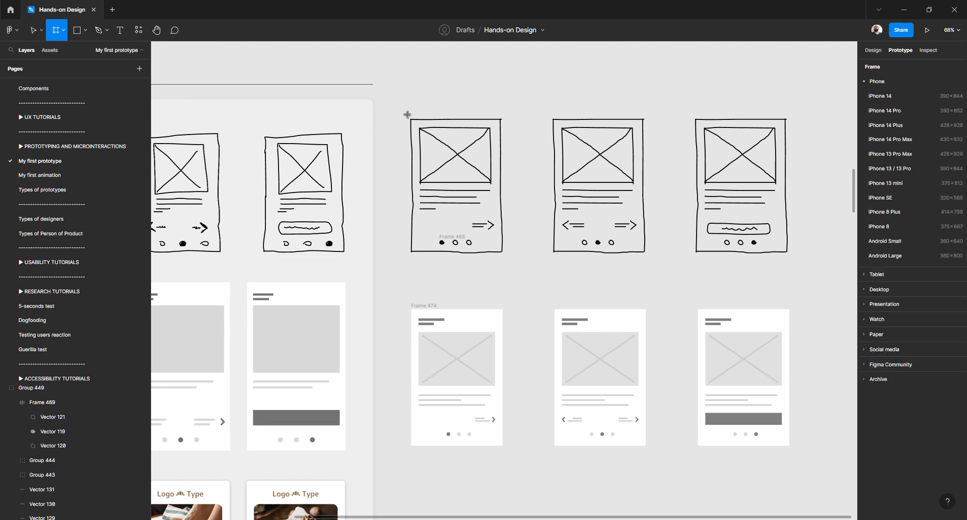
{"action": "left_click_drag", "start_coordinate": [406, 114], "coordinate": [508, 258]}
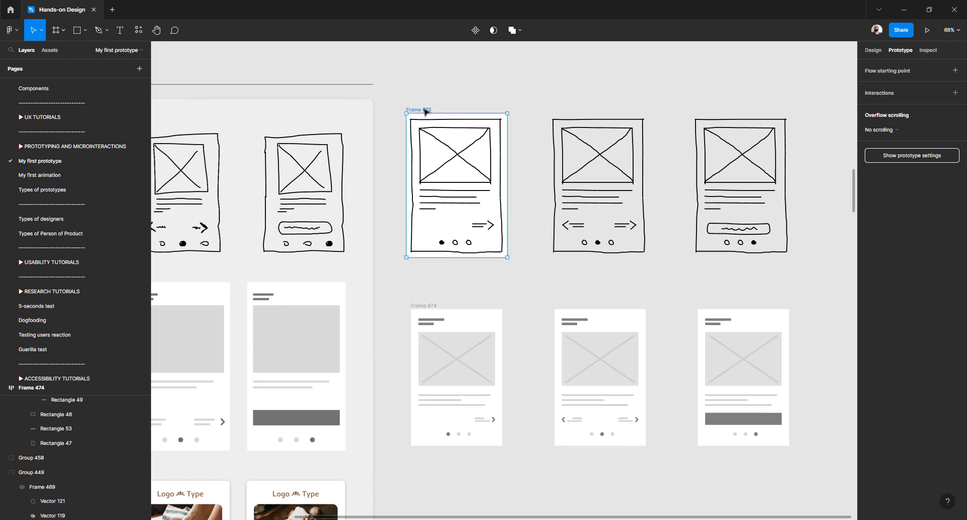
{"action": "left_click_drag", "start_coordinate": [424, 112], "coordinate": [470, 111]}
{"action": "key", "text": "ctrl+z"}
{"action": "key", "text": "ctrl+z"}
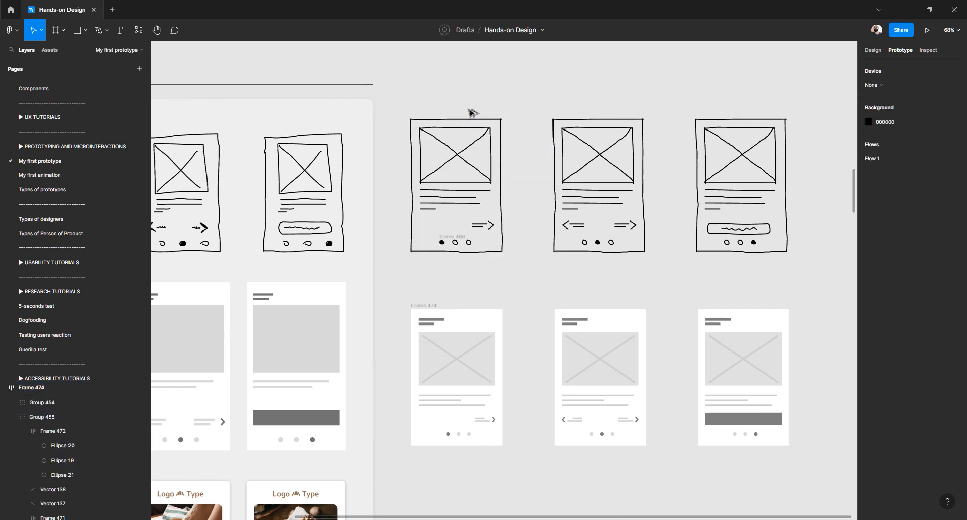
Draw a blank white frame of about 361 × 542 in the empty space above the sketches and show its design properties
{"action": "key", "text": "f"}
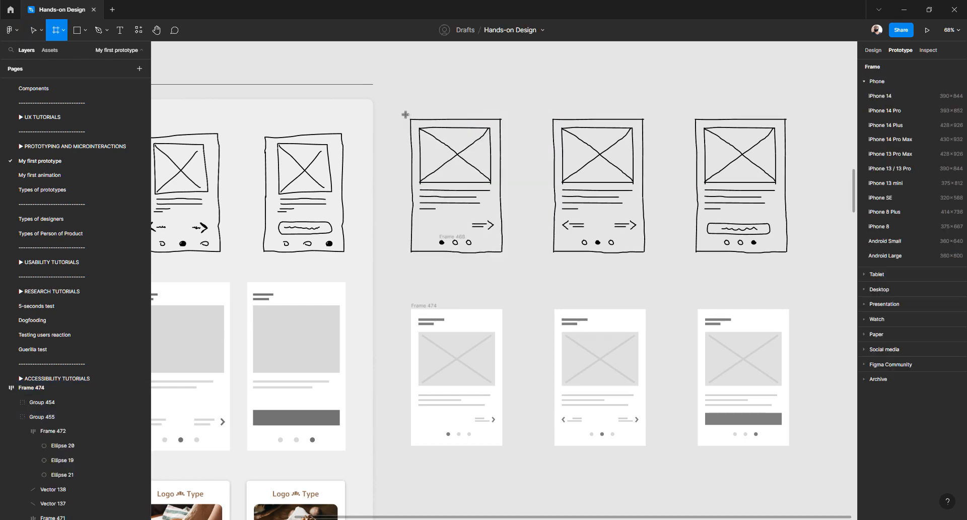
{"action": "scroll", "coordinate": [405, 115], "scroll_direction": "up", "scroll_amount": 5}
{"action": "mouse_move", "coordinate": [471, 108]}
{"action": "left_mouse_down"}
{"action": "mouse_move", "coordinate": [544, 239]}
{"action": "mouse_move", "coordinate": [582, 275]}
{"action": "left_mouse_up"}
{"action": "left_click", "coordinate": [611, 246]}
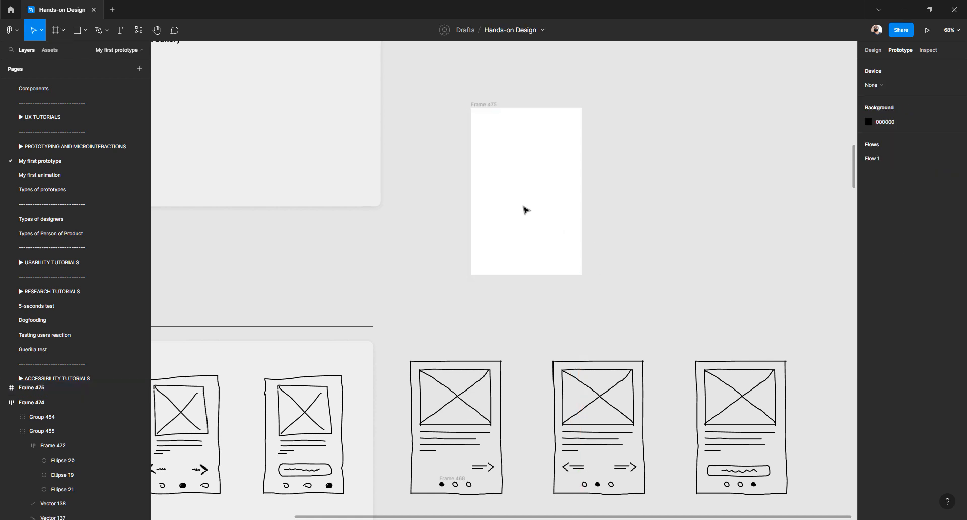
{"action": "left_click", "coordinate": [523, 209]}
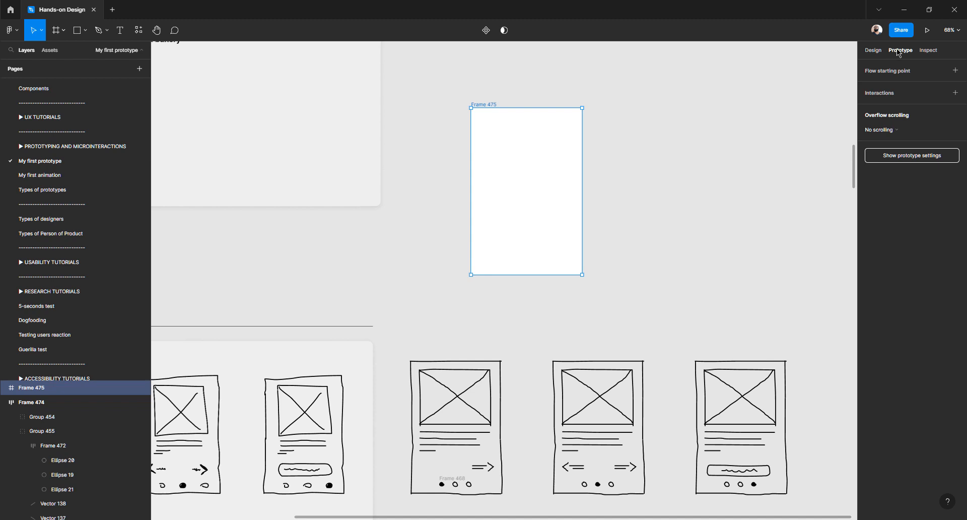
{"action": "left_click", "coordinate": [877, 52]}
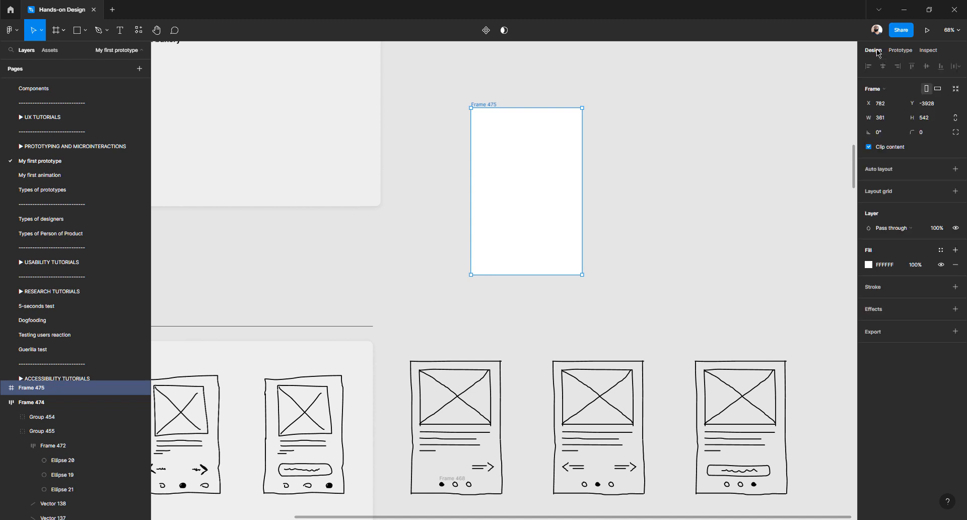
Duplicate the blank frame twice to form a row of three equal frames above the sketches
{"action": "left_click", "coordinate": [640, 155]}
{"action": "left_click", "coordinate": [514, 186]}
{"action": "left_click_drag", "start_coordinate": [505, 186], "coordinate": [780, 201]}
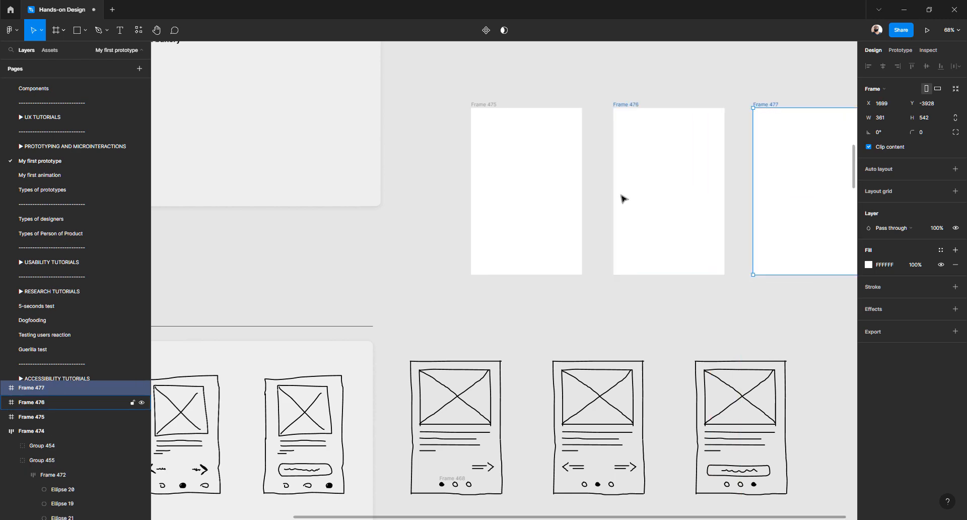
Move the first blank frame, Frame 475, over the first sketch and send it to the back
{"action": "scroll", "coordinate": [605, 197], "scroll_direction": "down", "scroll_amount": 2}
{"action": "scroll", "coordinate": [553, 173], "scroll_direction": "down", "scroll_amount": 5}
{"action": "left_click", "coordinate": [557, 138]}
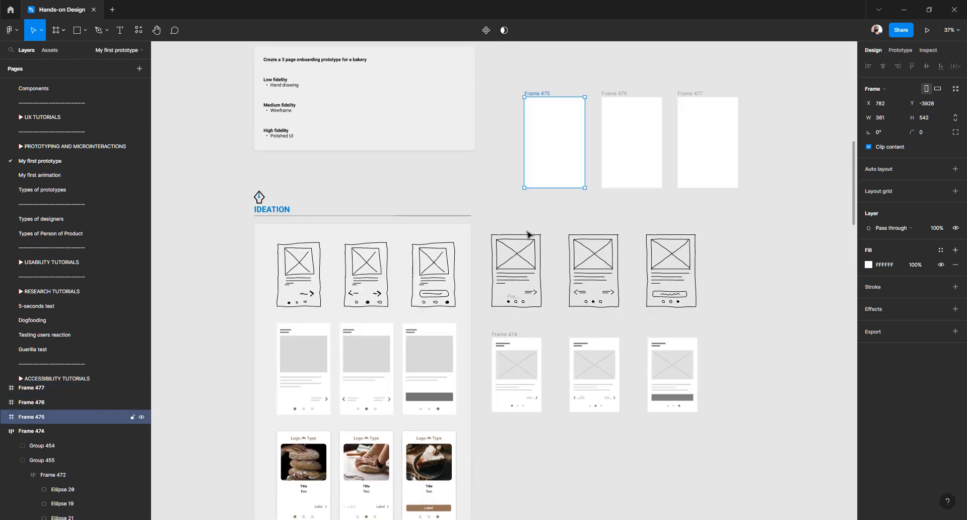
{"action": "left_click_drag", "start_coordinate": [559, 135], "coordinate": [526, 262]}
{"action": "right_click", "coordinate": [526, 260]}
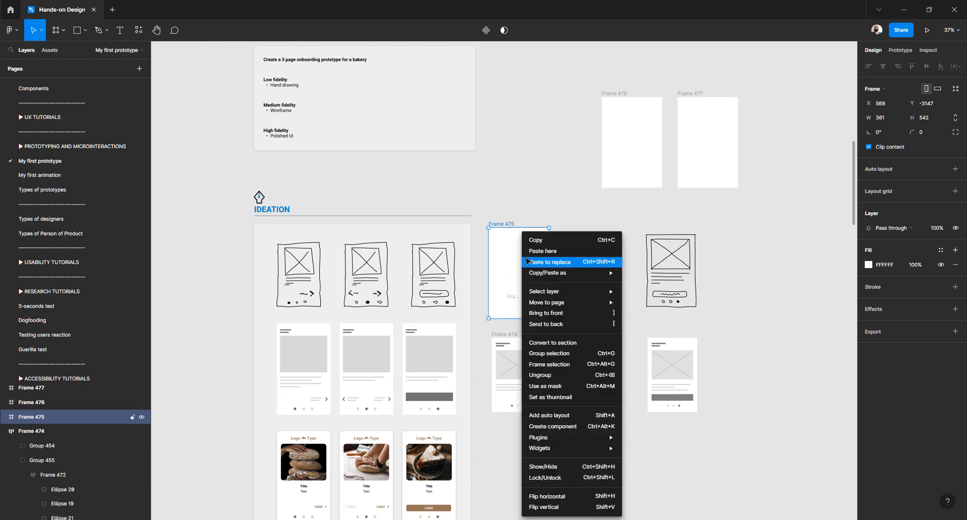
{"action": "left_click", "coordinate": [532, 263]}
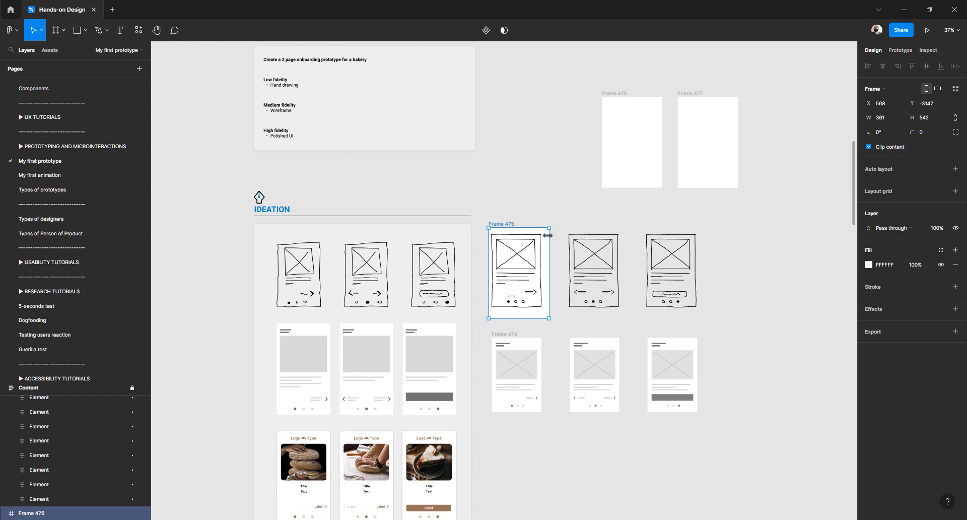
Trim Frame 475 to about 335 × 480 so that it fits closely around the first sketch
{"action": "scroll", "coordinate": [547, 236], "scroll_direction": "down", "scroll_amount": 3}
{"action": "scroll", "coordinate": [518, 259], "scroll_direction": "up", "scroll_amount": 5, "text": "ctrl"}
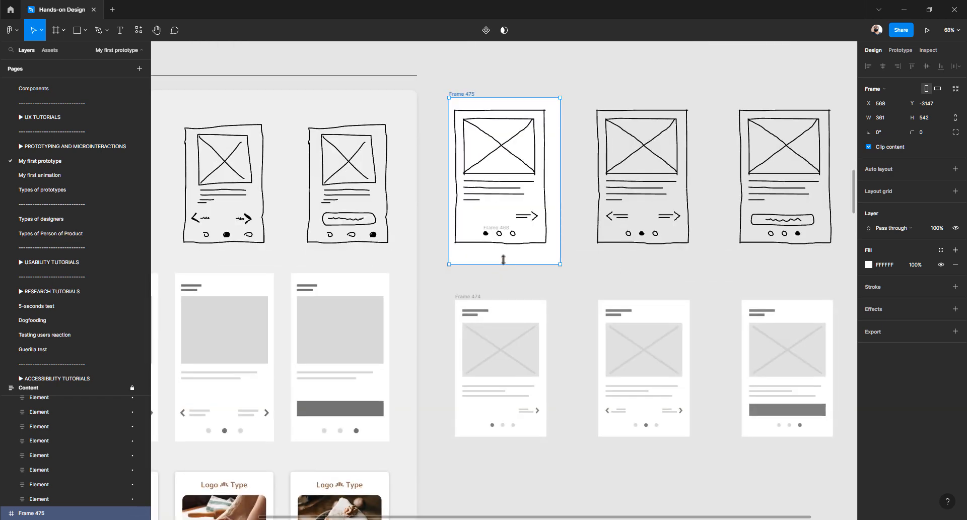
{"action": "left_click_drag", "start_coordinate": [505, 263], "coordinate": [505, 250]}
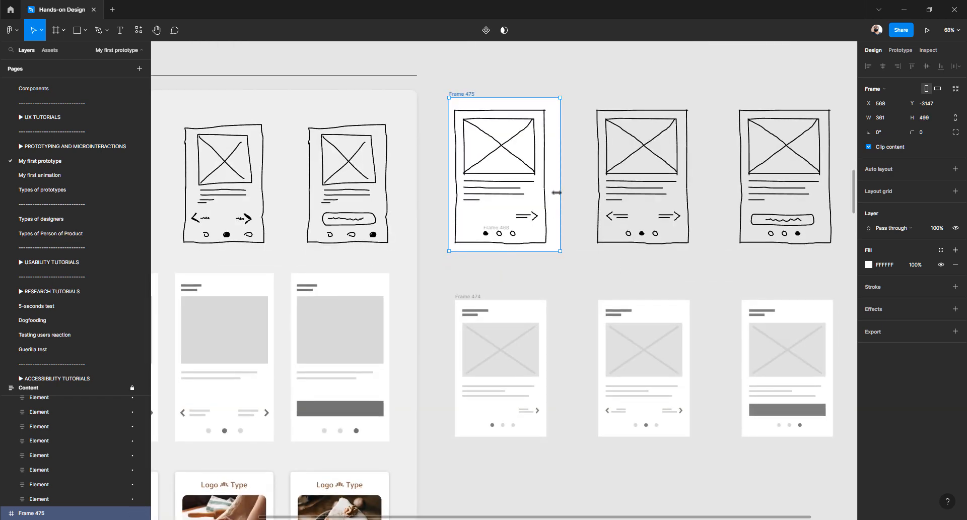
{"action": "left_click_drag", "start_coordinate": [556, 192], "coordinate": [551, 192]}
{"action": "left_click_drag", "start_coordinate": [489, 98], "coordinate": [490, 104]}
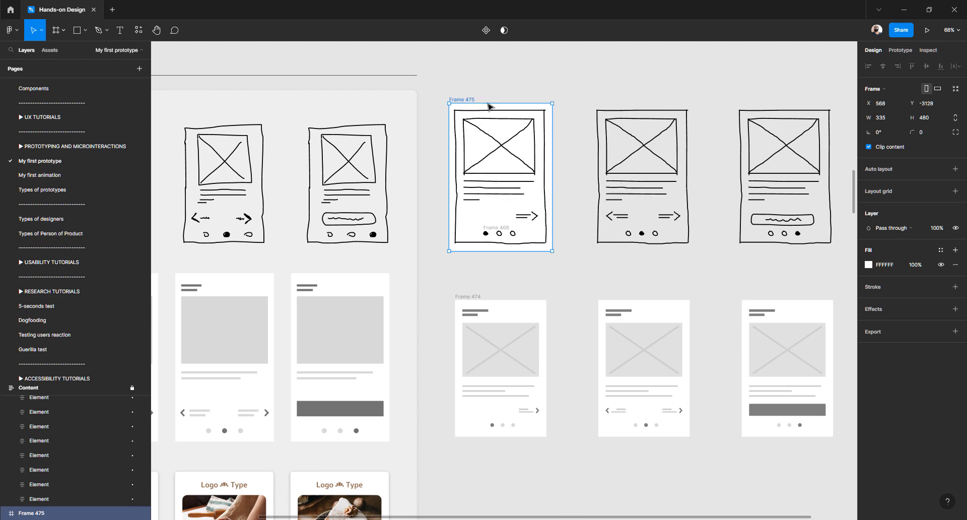
Place Frame 476 behind the second sketch and trim it to about 347 × 519
{"action": "scroll", "coordinate": [486, 119], "scroll_direction": "up", "scroll_amount": 4}
{"action": "scroll", "coordinate": [525, 138], "scroll_direction": "right", "scroll_amount": 5}
{"action": "left_click", "coordinate": [525, 141]}
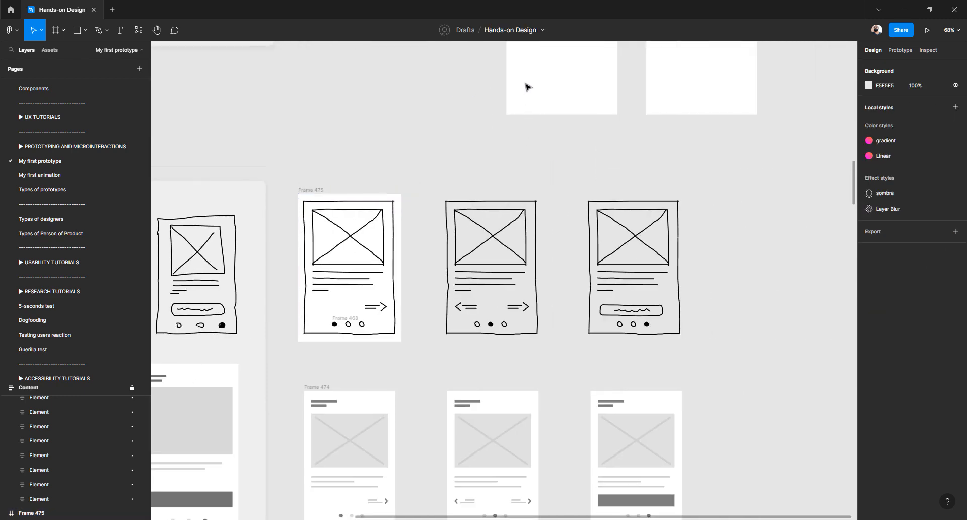
{"action": "left_click_drag", "start_coordinate": [526, 87], "coordinate": [470, 309]}
{"action": "right_click", "coordinate": [469, 309]}
{"action": "mouse_move", "coordinate": [469, 308]}
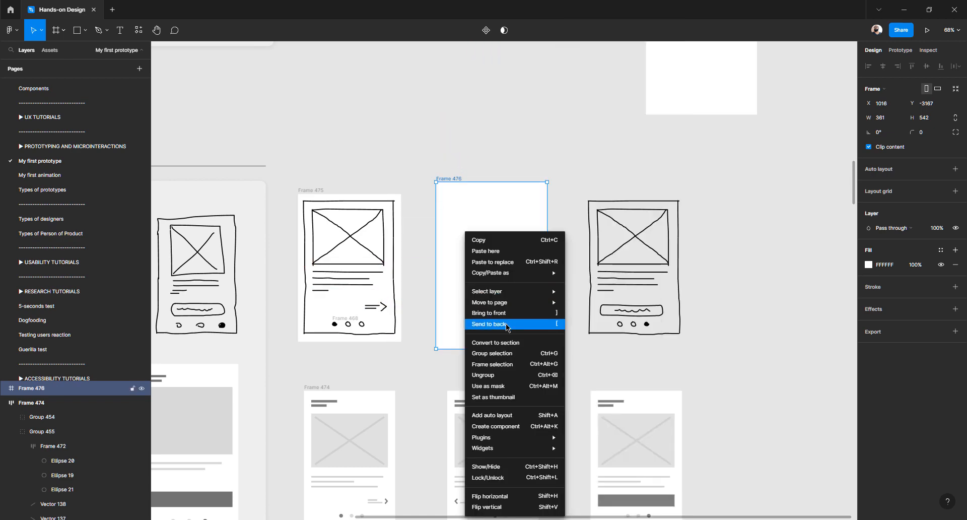
{"action": "left_click", "coordinate": [489, 324]}
{"action": "left_click_drag", "start_coordinate": [486, 351], "coordinate": [486, 344]}
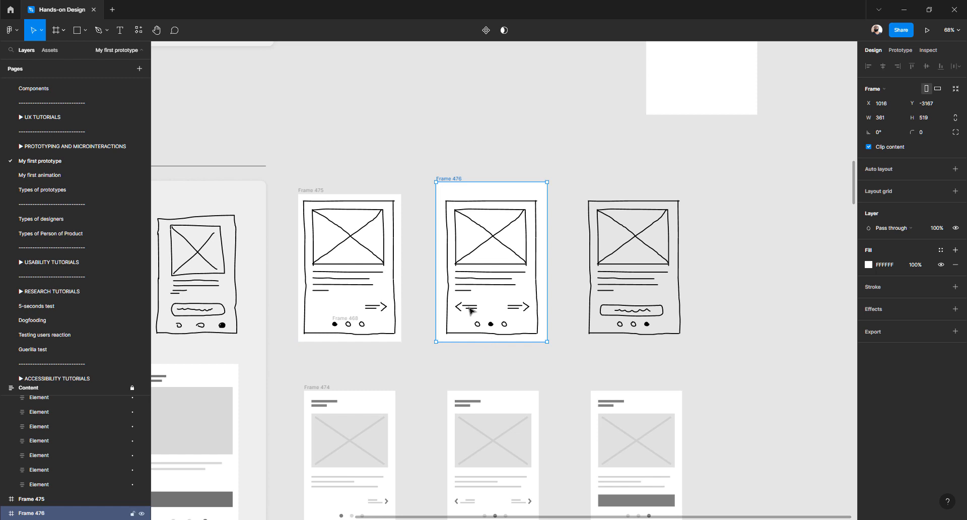
{"action": "left_click_drag", "start_coordinate": [436, 294], "coordinate": [440, 293]}
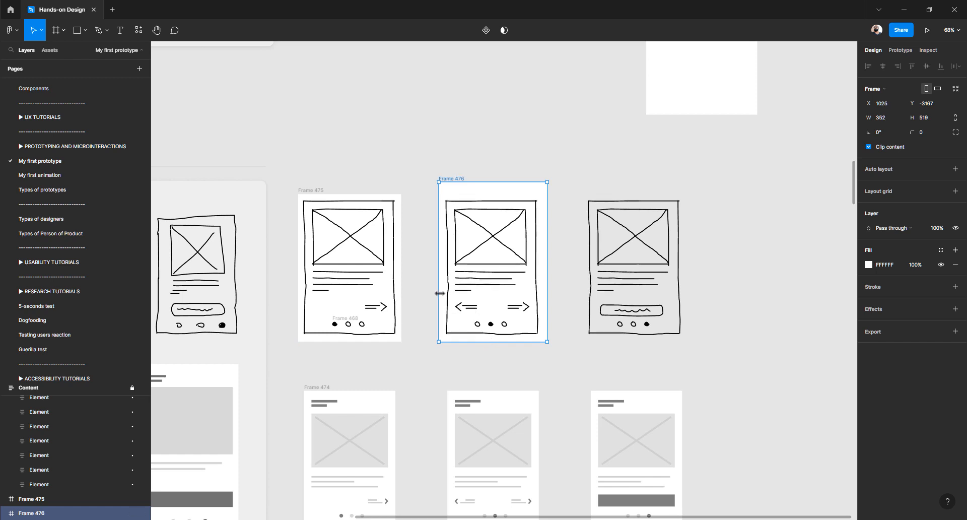
Set Frame 475's width to 320 and reposition the frame so the first sketch sits centred in it
{"action": "left_click", "coordinate": [302, 191]}
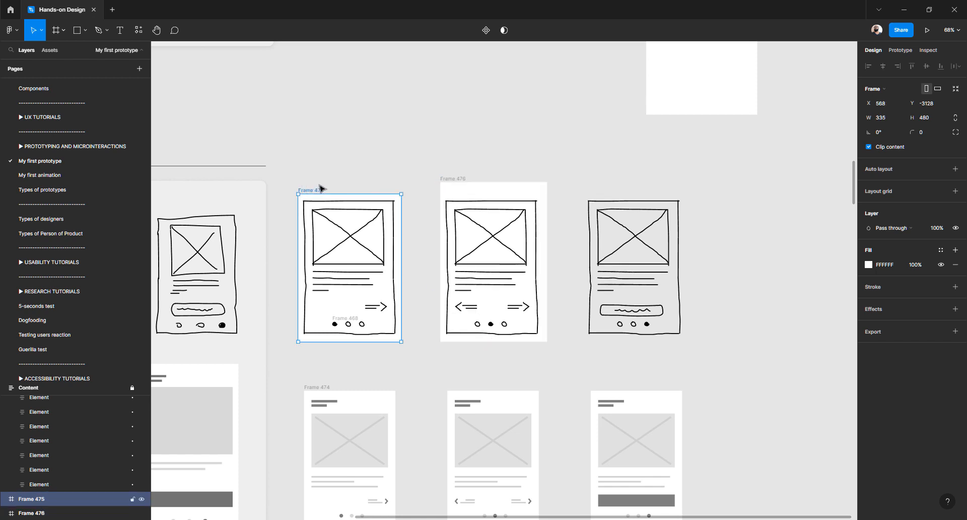
{"action": "left_click", "coordinate": [886, 121]}
{"action": "type", "text": "320"}
{"action": "key", "text": "Return"}
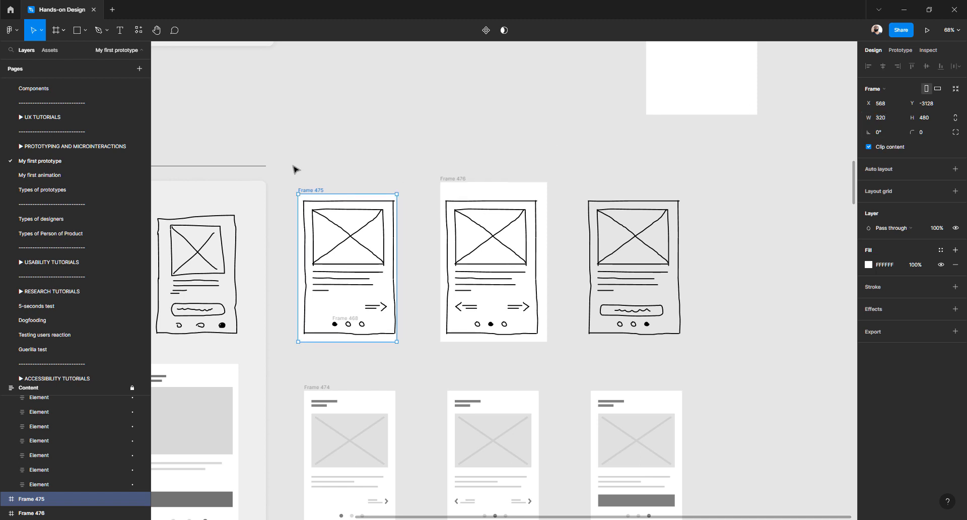
{"action": "left_click_drag", "start_coordinate": [311, 194], "coordinate": [305, 201]}
{"action": "scroll", "coordinate": [313, 195], "scroll_direction": "up", "scroll_amount": 3}
{"action": "scroll", "coordinate": [305, 201], "scroll_direction": "down", "scroll_amount": 5}
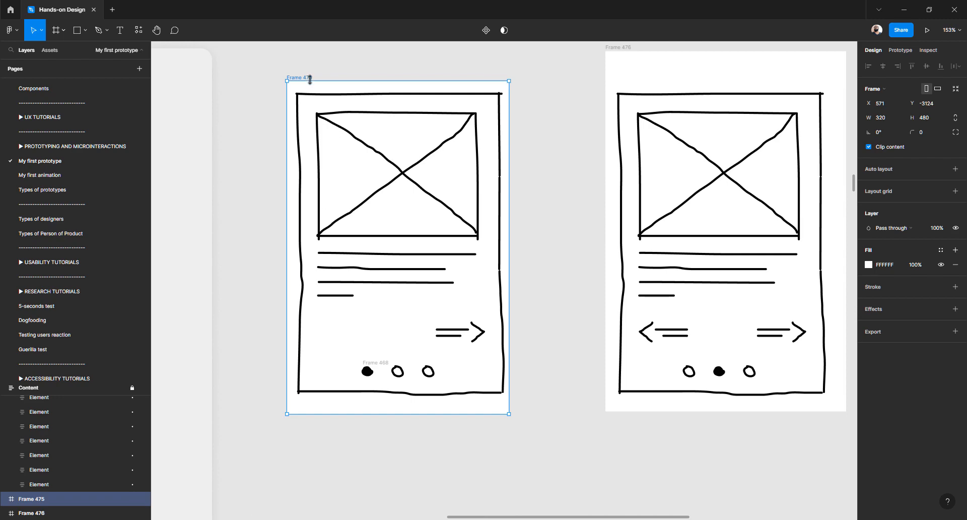
{"action": "scroll", "coordinate": [566, 219], "scroll_direction": "down", "scroll_amount": 3}
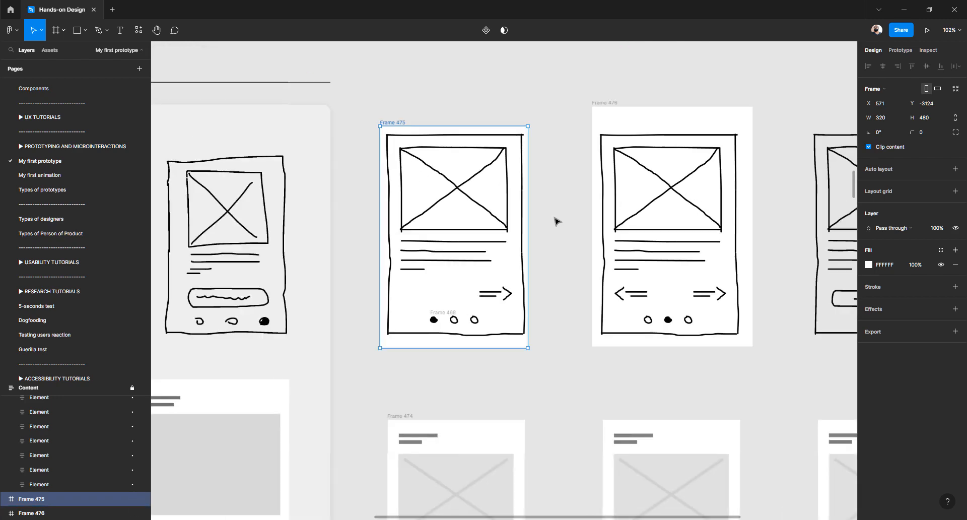
Resize Frame 476 to 320 × 480 and align it level with Frame 475 around the second sketch
{"action": "scroll", "coordinate": [556, 221], "scroll_direction": "right", "scroll_amount": 3}
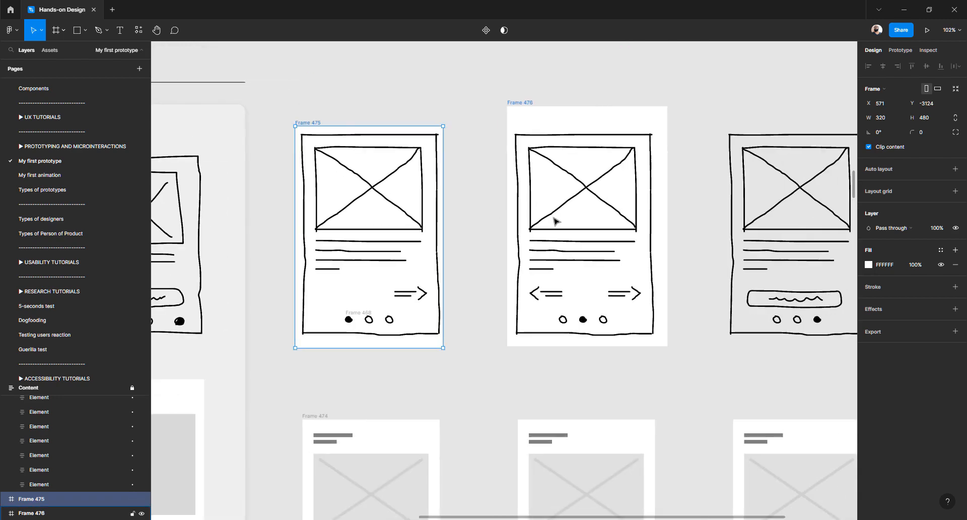
{"action": "left_click", "coordinate": [524, 103]}
{"action": "left_click", "coordinate": [893, 120]}
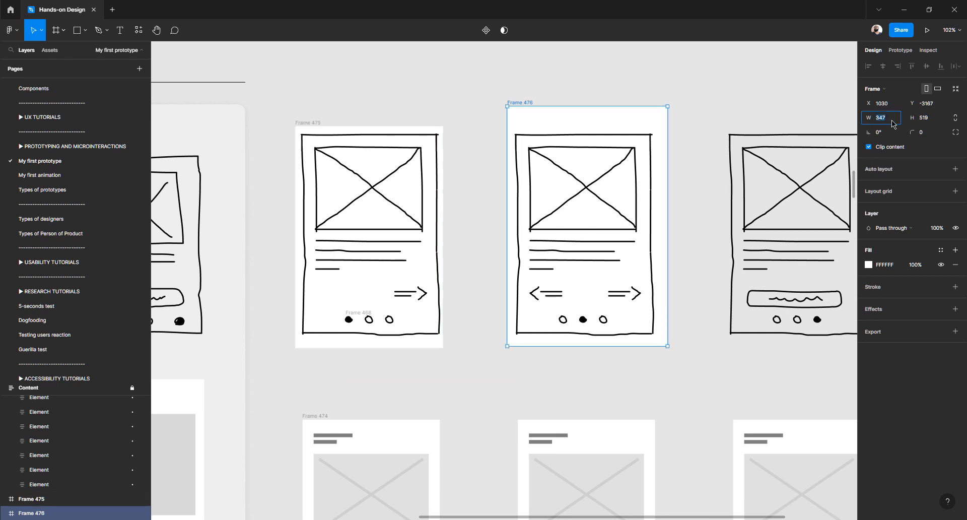
{"action": "key", "text": "Tab"}
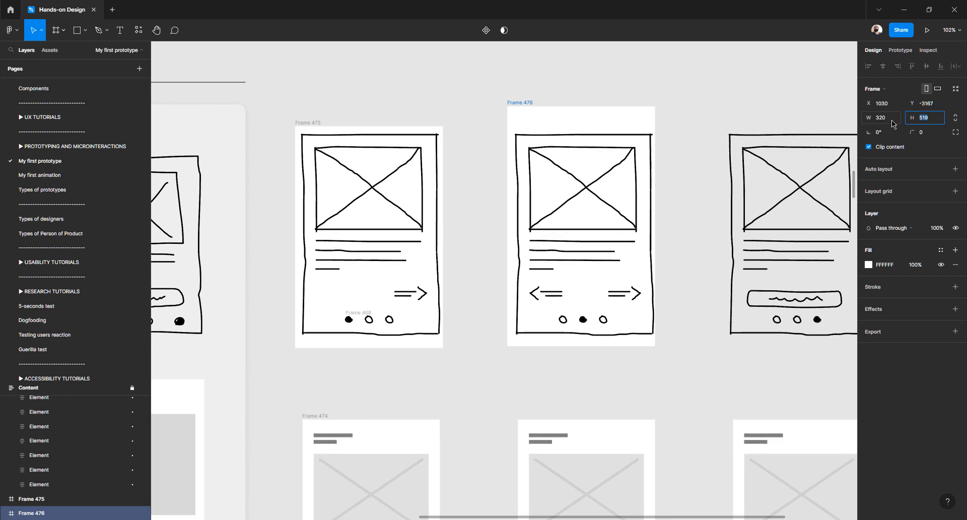
{"action": "type", "text": "4"}
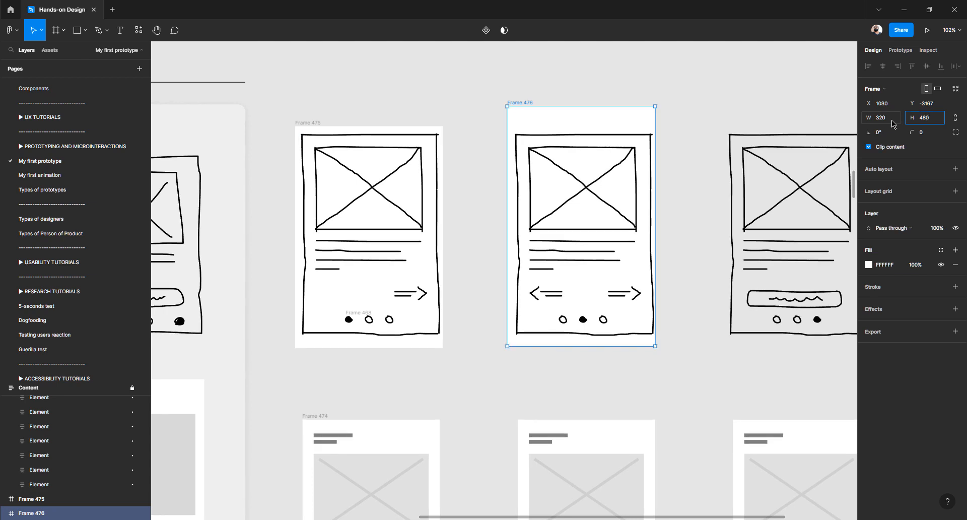
{"action": "type", "text": "80"}
{"action": "key", "text": "Return"}
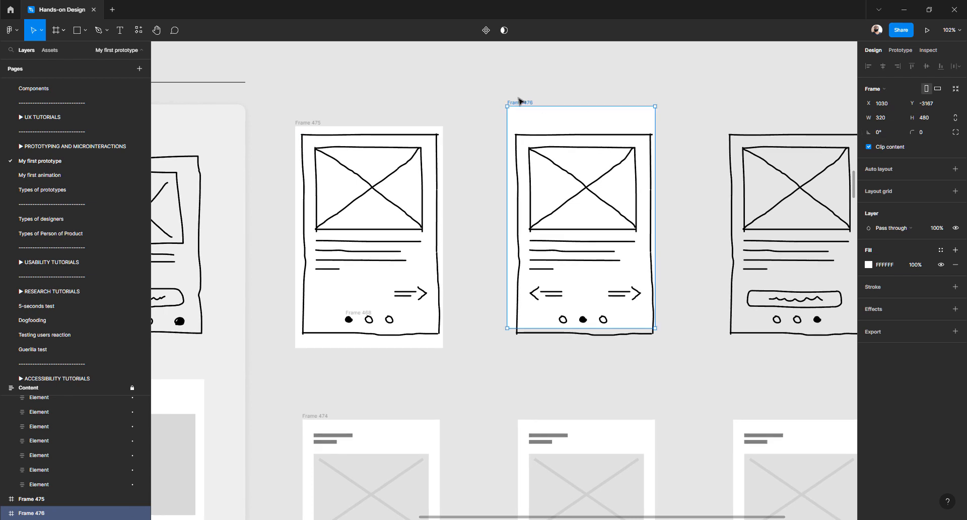
{"action": "left_click_drag", "start_coordinate": [520, 112], "coordinate": [522, 123]}
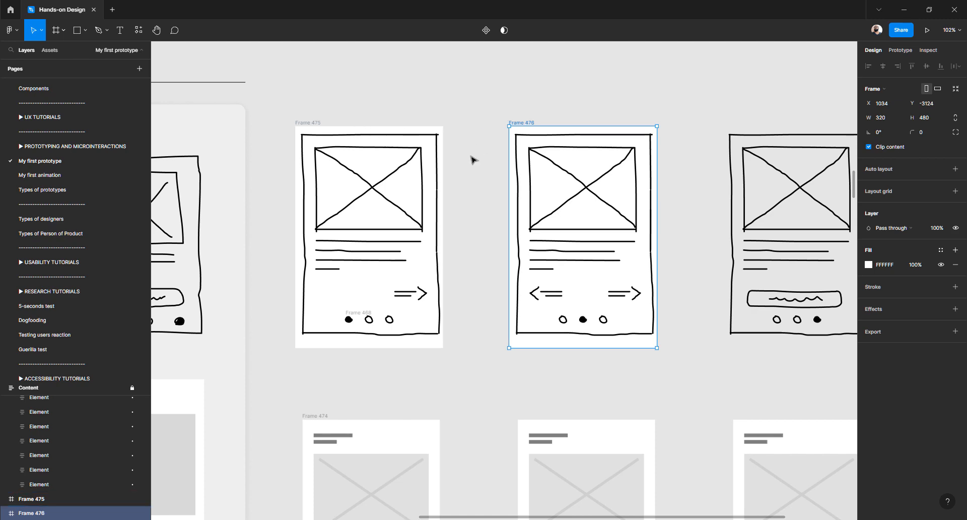
Set the size of the empty Frame 477 to 320 × 580
{"action": "scroll", "coordinate": [471, 157], "scroll_direction": "right", "scroll_amount": 5}
{"action": "scroll", "coordinate": [473, 159], "scroll_direction": "down", "scroll_amount": 2}
{"action": "scroll", "coordinate": [471, 159], "scroll_direction": "down", "scroll_amount": 2}
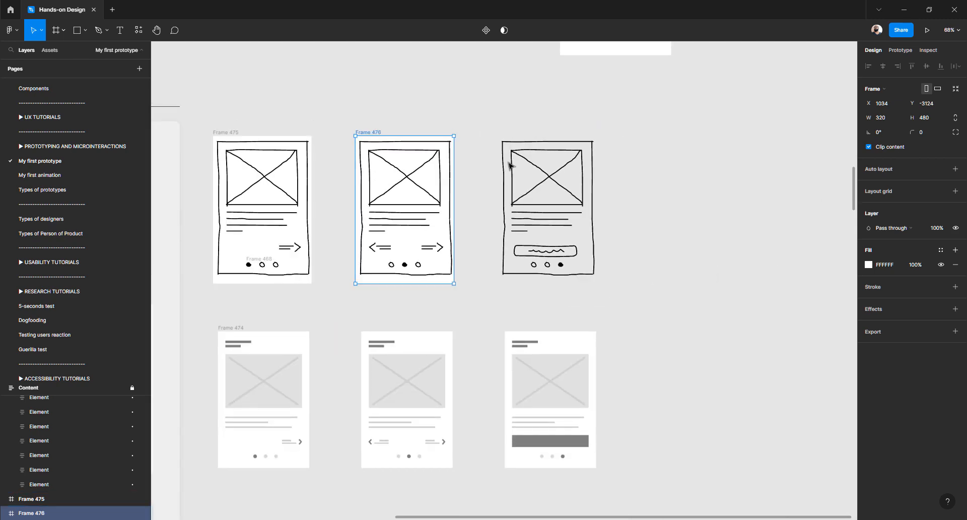
{"action": "scroll", "coordinate": [471, 95], "scroll_direction": "up", "scroll_amount": 5}
{"action": "left_click", "coordinate": [571, 69]}
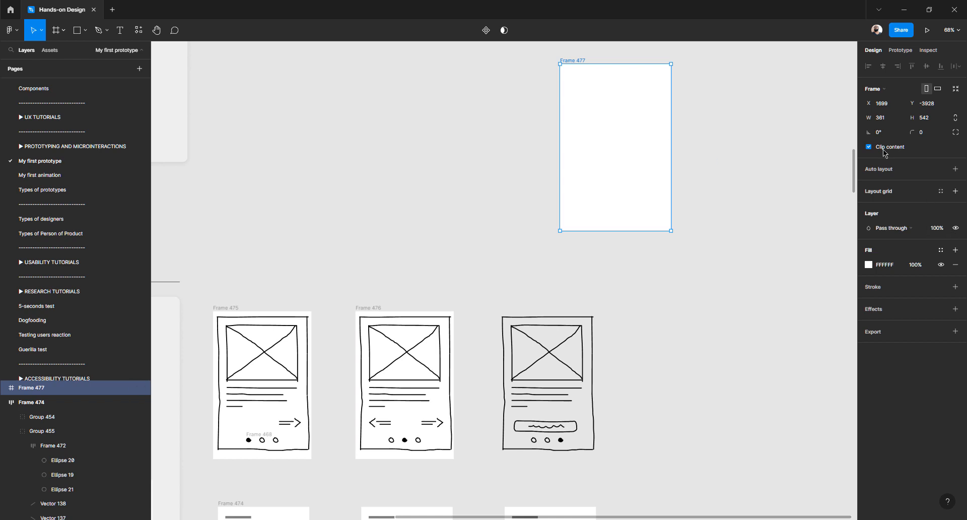
{"action": "left_click", "coordinate": [886, 120]}
{"action": "type", "text": "320"}
{"action": "key", "text": "Tab"}
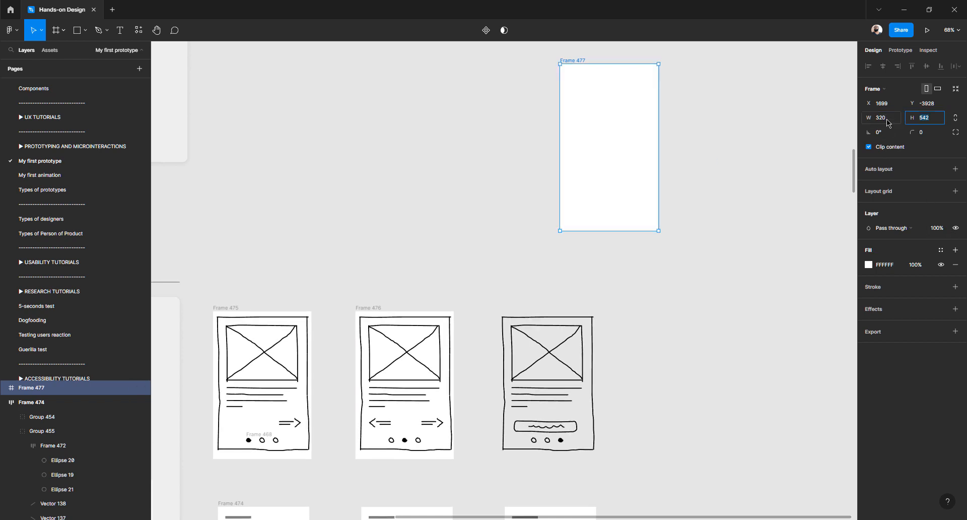
{"action": "type", "text": "580"}
{"action": "key", "text": "Return"}
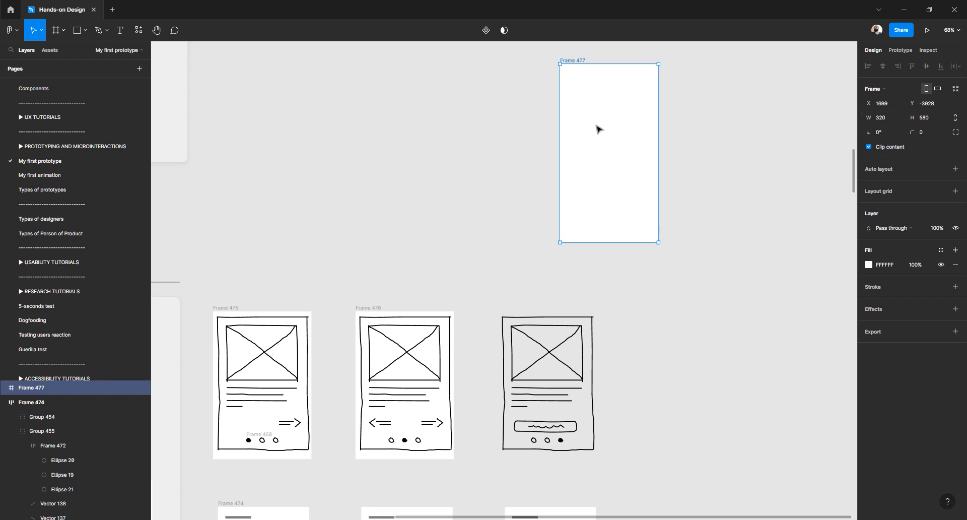
Move Frame 477 over the third sketch and send it behind the drawing
{"action": "left_click_drag", "start_coordinate": [578, 61], "coordinate": [511, 300]}
{"action": "right_click", "coordinate": [515, 326]}
{"action": "left_click", "coordinate": [552, 324]}
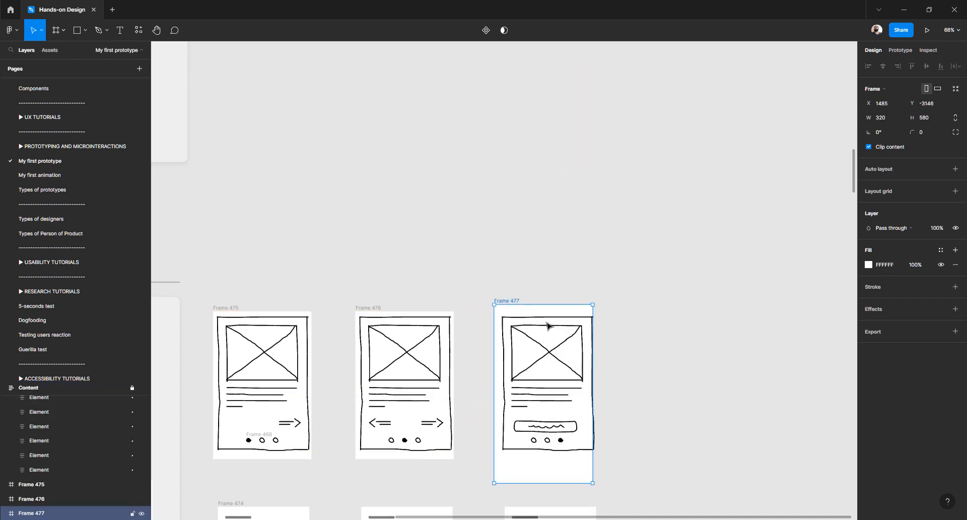
Set Frame 477's height to 480 and align it level with Frame 476, centred around the third sketch
{"action": "left_click", "coordinate": [366, 310]}
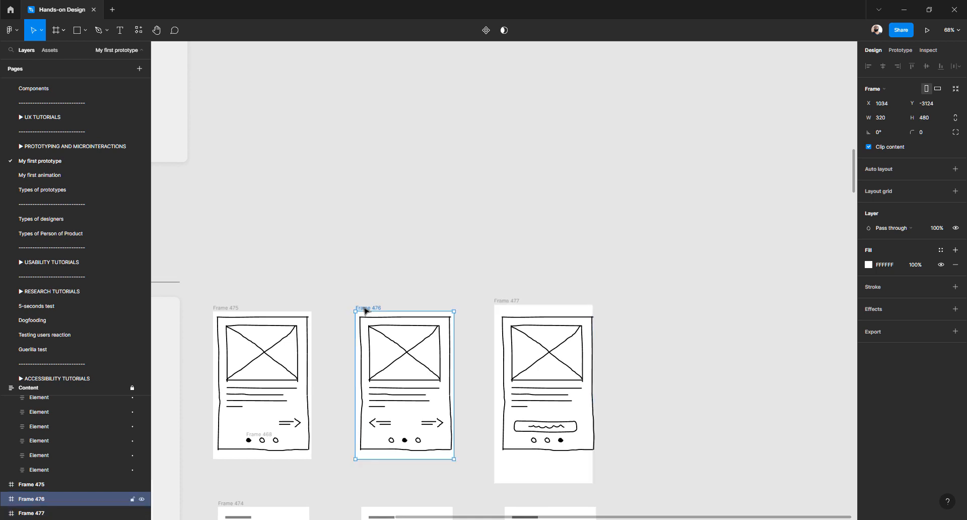
{"action": "left_click", "coordinate": [508, 301]}
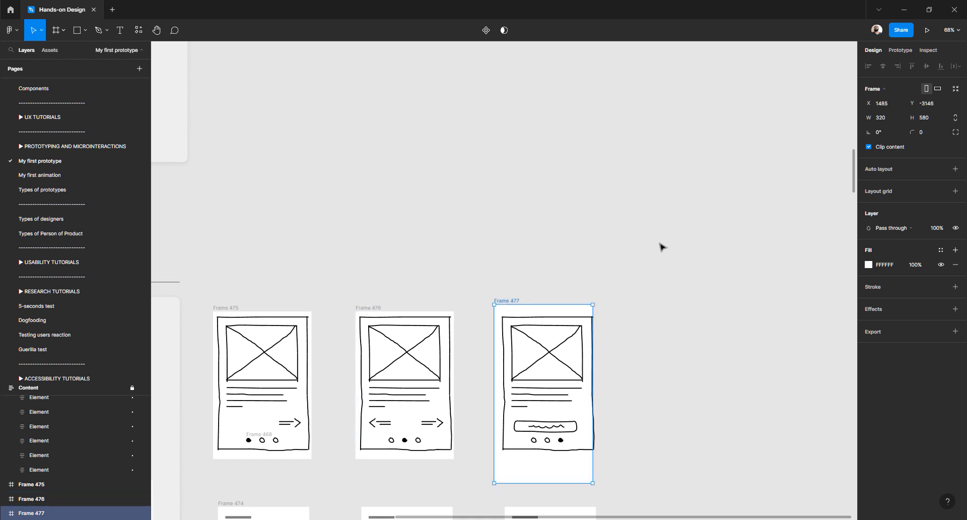
{"action": "left_click", "coordinate": [927, 119]}
{"action": "type", "text": "480"}
{"action": "key", "text": "Return"}
{"action": "scroll", "coordinate": [559, 286], "scroll_direction": "down", "scroll_amount": 3}
{"action": "scroll", "coordinate": [486, 85], "scroll_direction": "up", "scroll_amount": 4}
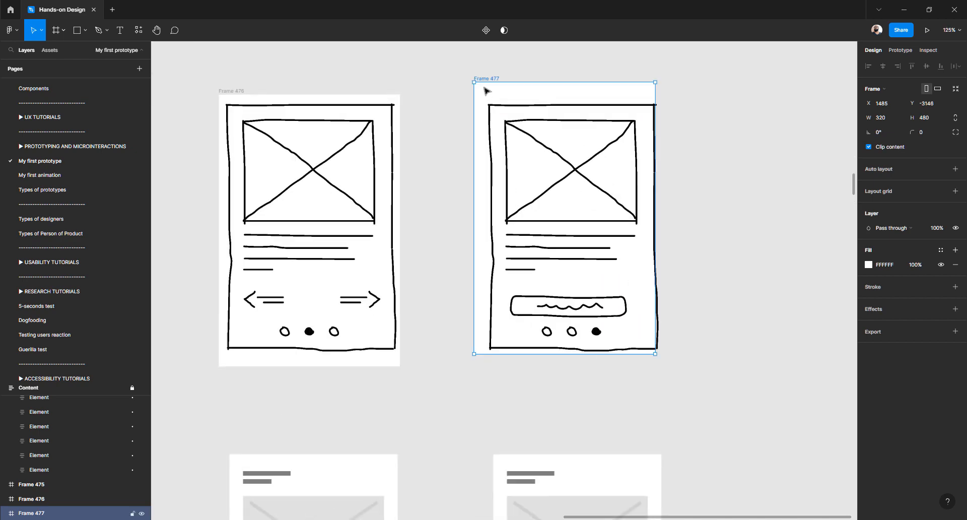
{"action": "left_click_drag", "start_coordinate": [491, 89], "coordinate": [493, 93]}
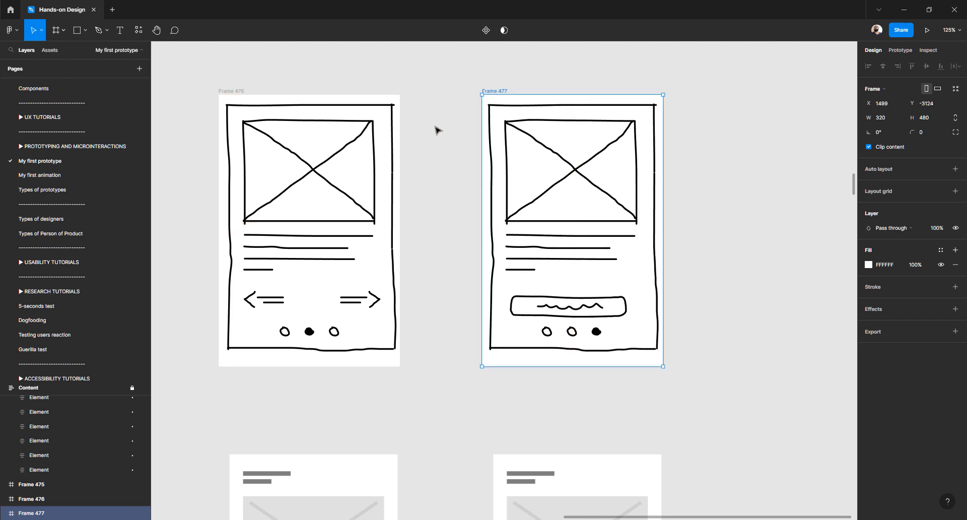
Switch to prototyping mode and select the forward arrow group in the first sketch
{"action": "left_click", "coordinate": [436, 130]}
{"action": "scroll", "coordinate": [436, 134], "scroll_direction": "up", "scroll_amount": 2}
{"action": "scroll", "coordinate": [436, 141], "scroll_direction": "down", "scroll_amount": 3}
{"action": "scroll", "coordinate": [436, 161], "scroll_direction": "left", "scroll_amount": 5}
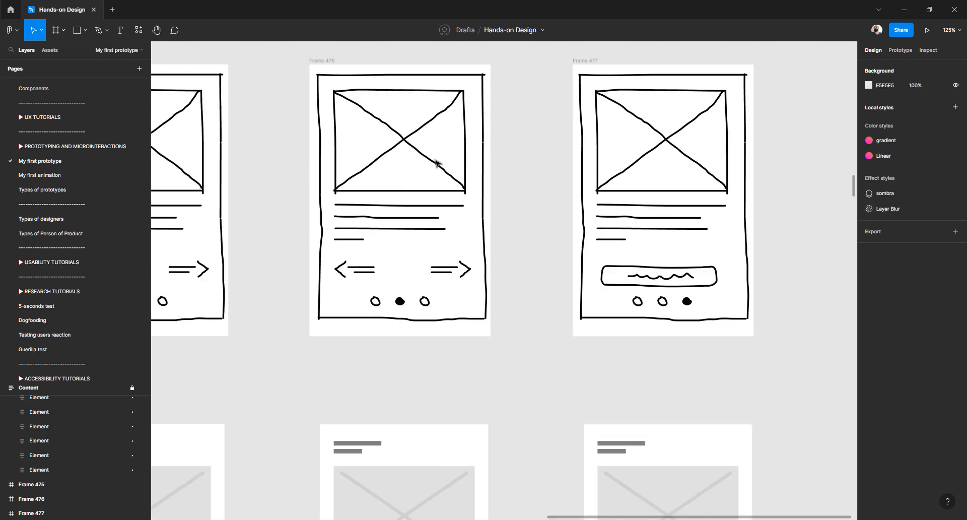
{"action": "scroll", "coordinate": [437, 162], "scroll_direction": "down", "scroll_amount": 4}
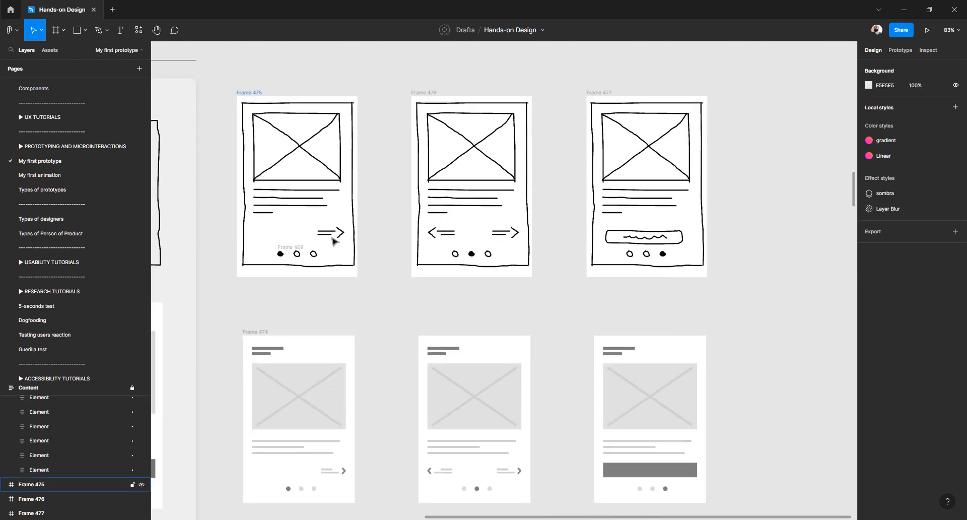
{"action": "left_click", "coordinate": [903, 51]}
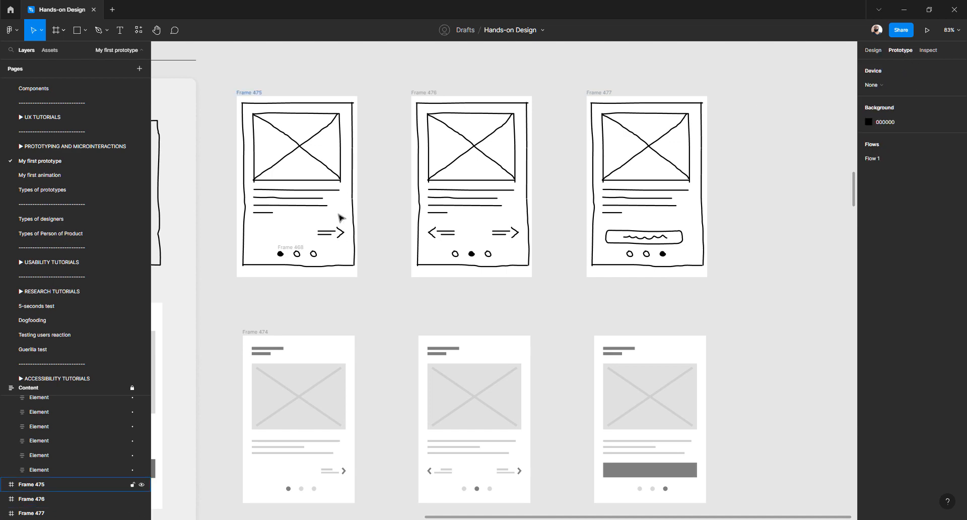
{"action": "double_click", "coordinate": [328, 235]}
{"action": "left_click", "coordinate": [388, 227]}
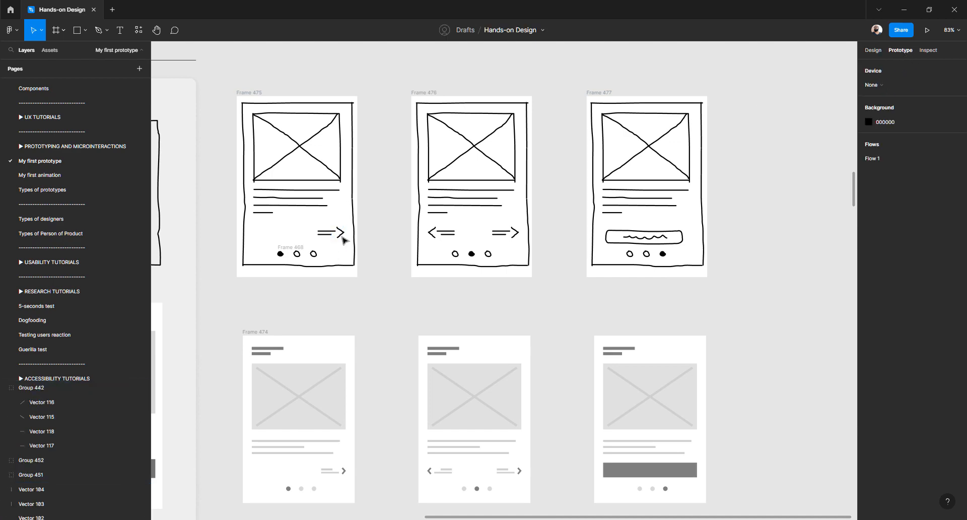
{"action": "left_click", "coordinate": [332, 237]}
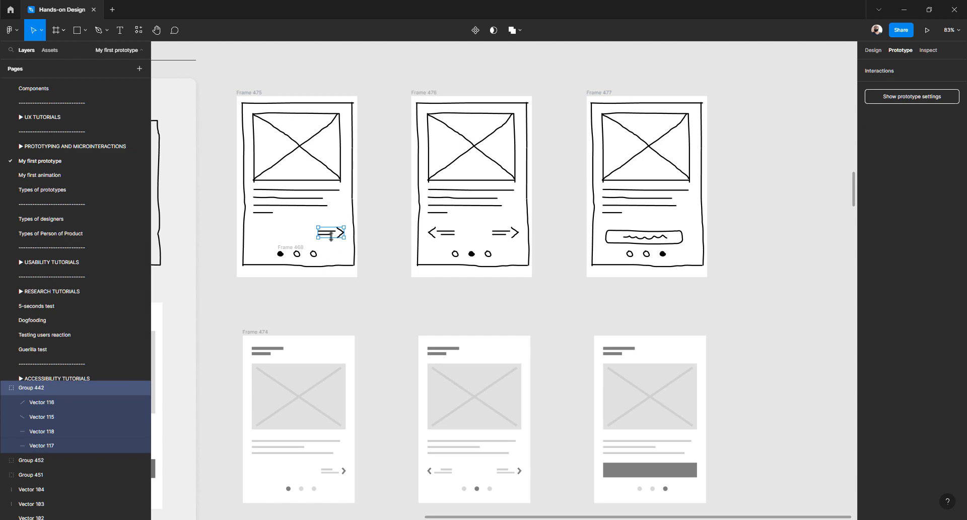
Examine the prototype settings, including the device options, and the interaction options of the first sketch's forward arrow
{"action": "scroll", "coordinate": [335, 240], "scroll_direction": "up", "scroll_amount": 3}
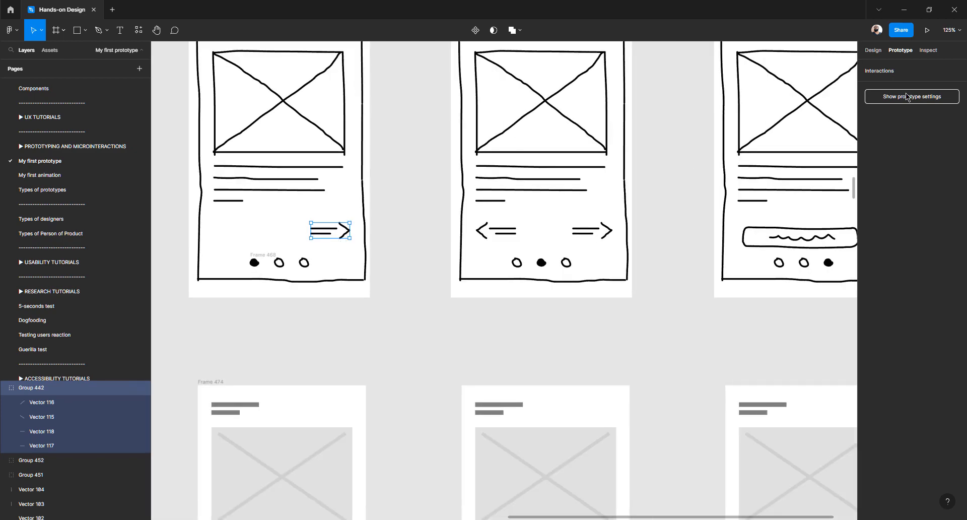
{"action": "left_click", "coordinate": [890, 98]}
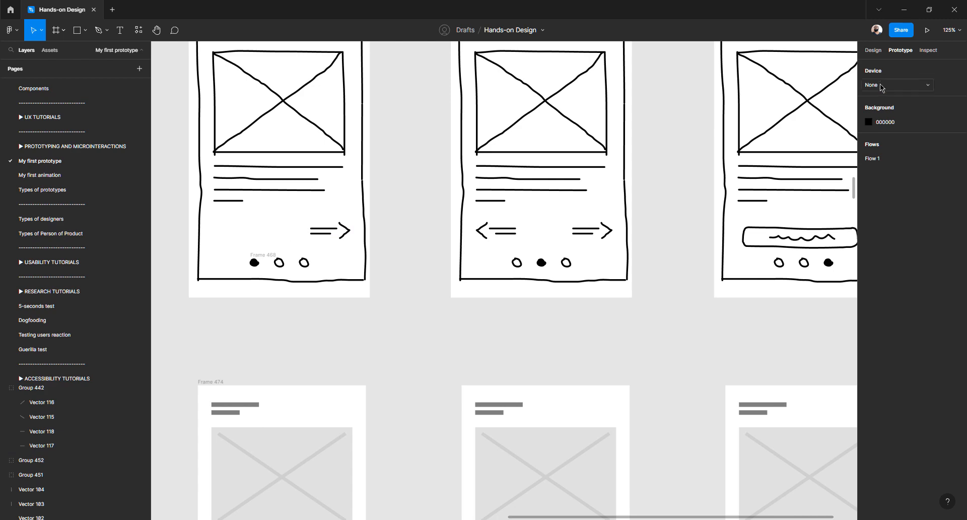
{"action": "left_click", "coordinate": [881, 88]}
{"action": "key", "text": "Escape"}
{"action": "scroll", "coordinate": [469, 175], "scroll_direction": "down", "scroll_amount": 5}
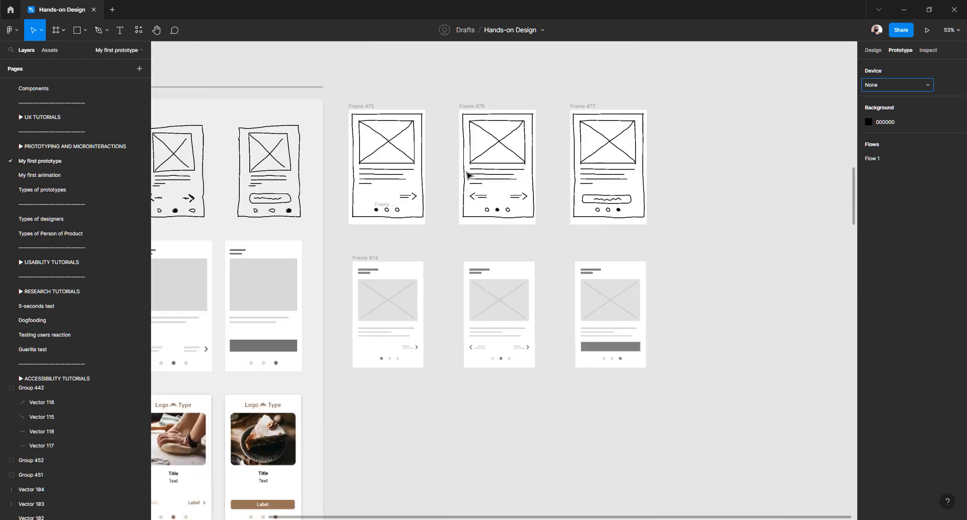
{"action": "scroll", "coordinate": [416, 204], "scroll_direction": "up", "scroll_amount": 2}
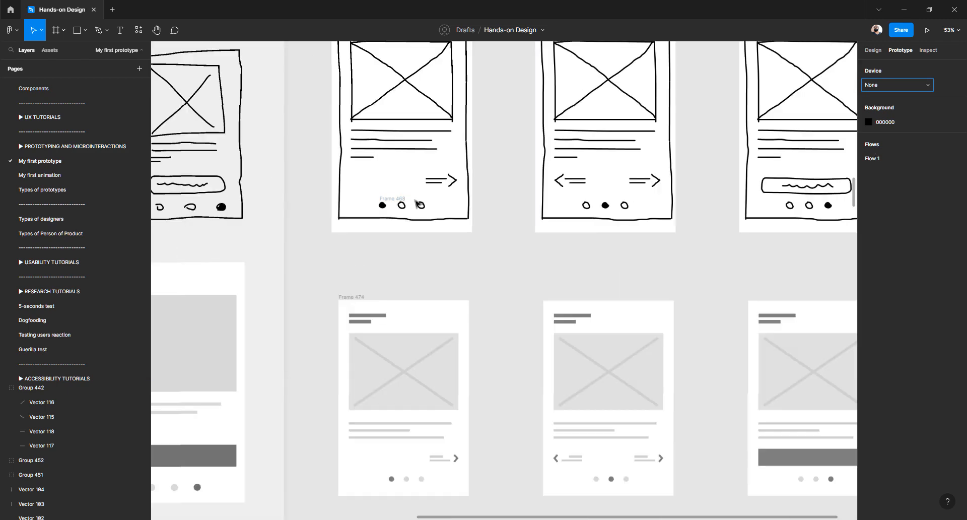
{"action": "scroll", "coordinate": [439, 183], "scroll_direction": "up", "scroll_amount": 3}
{"action": "left_click", "coordinate": [437, 187]}
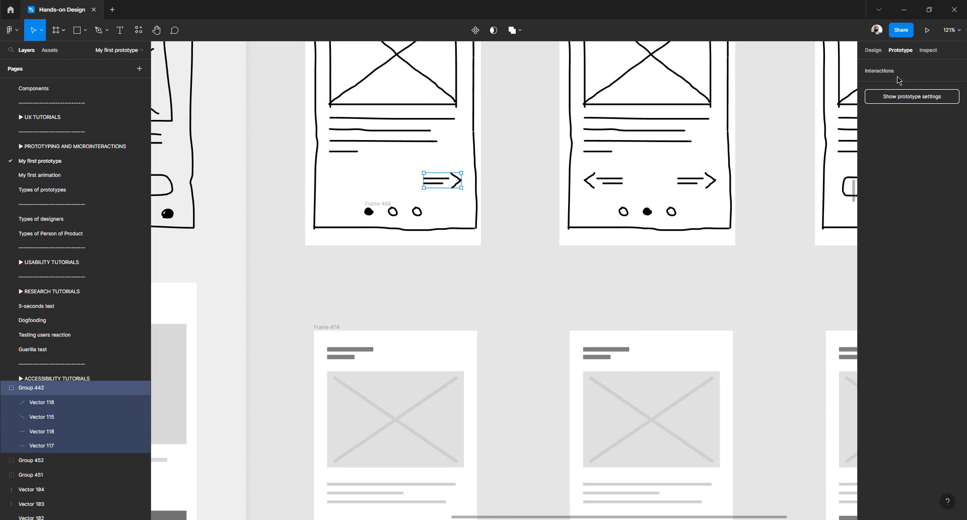
{"action": "left_click", "coordinate": [891, 97]}
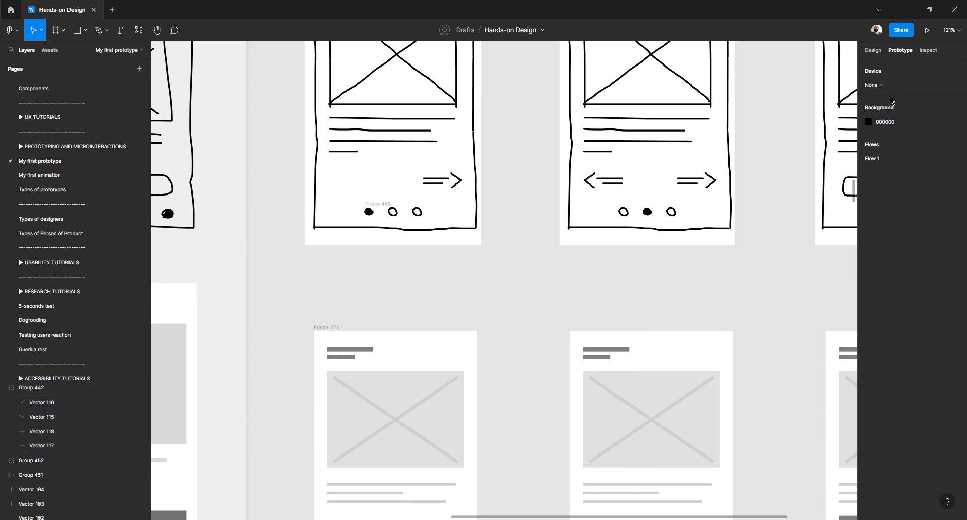
{"action": "left_click", "coordinate": [448, 183]}
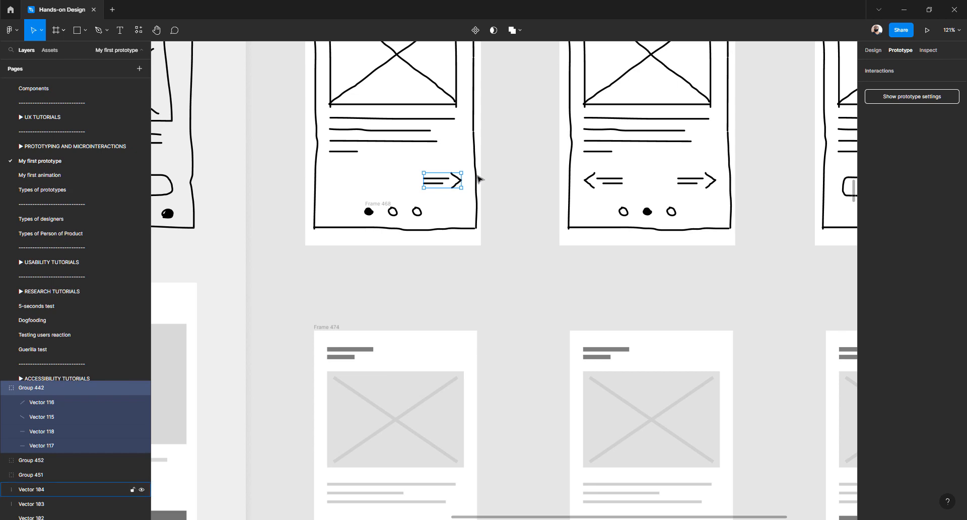
{"action": "scroll", "coordinate": [488, 177], "scroll_direction": "up", "scroll_amount": 1}
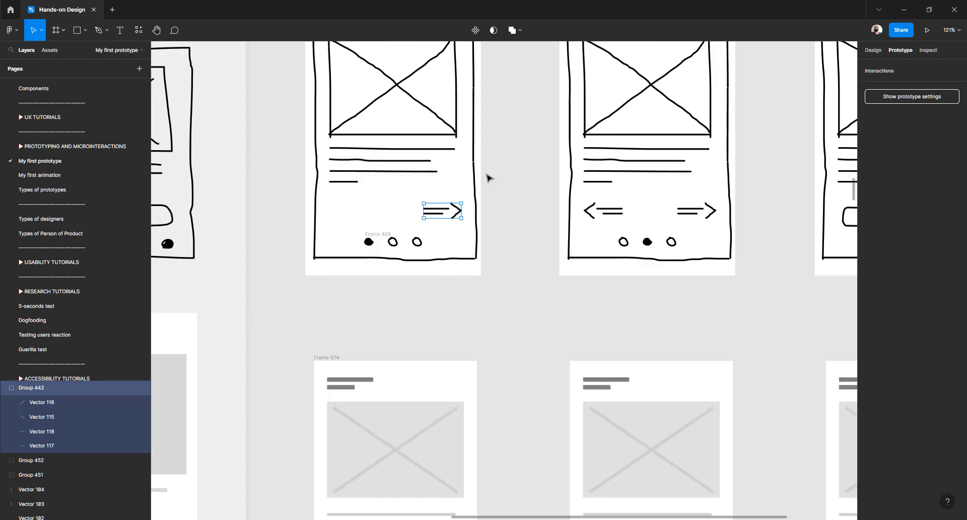
{"action": "scroll", "coordinate": [489, 177], "scroll_direction": "up", "scroll_amount": 3}
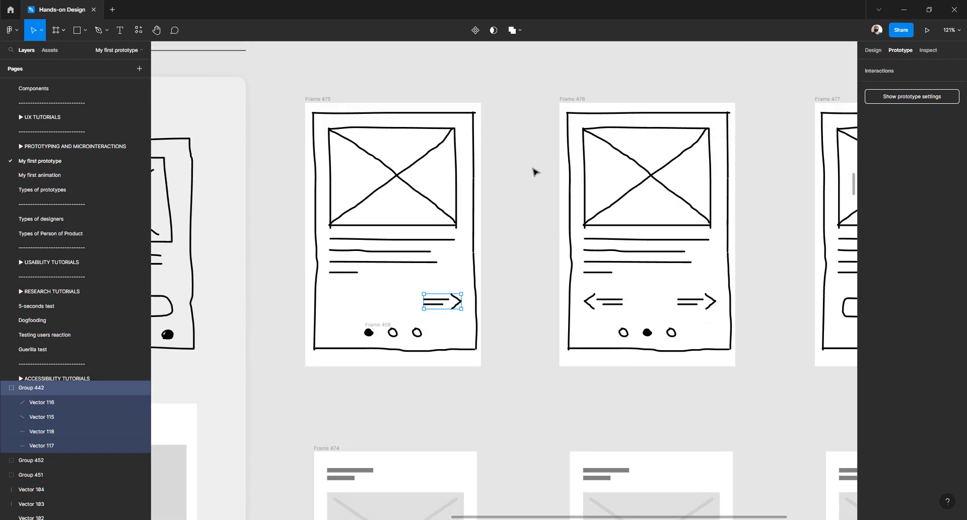
Examine which interaction options the second sketch's group, Frame 476 and Frame 475 offer
{"action": "left_click", "coordinate": [605, 301]}
{"action": "left_click", "coordinate": [605, 303]}
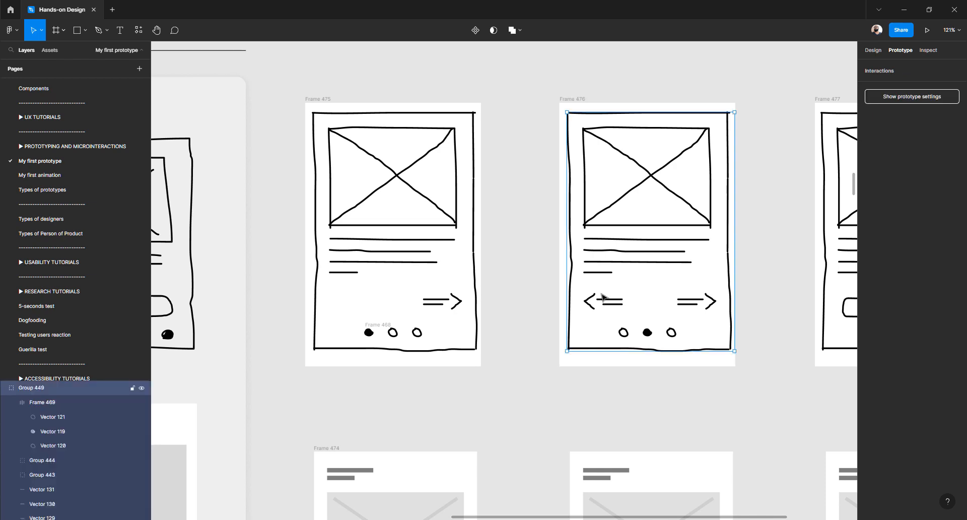
{"action": "left_click", "coordinate": [544, 242]}
{"action": "left_click", "coordinate": [572, 98]}
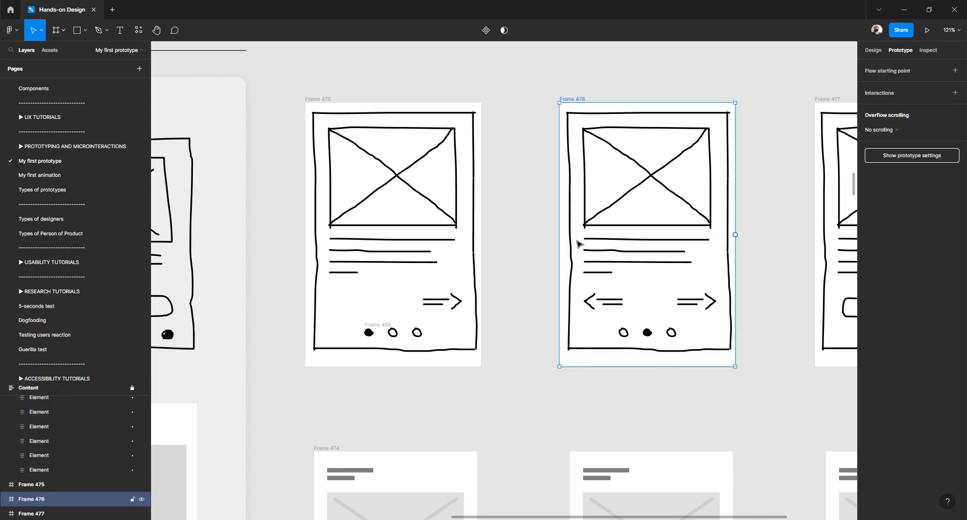
{"action": "left_click", "coordinate": [498, 185]}
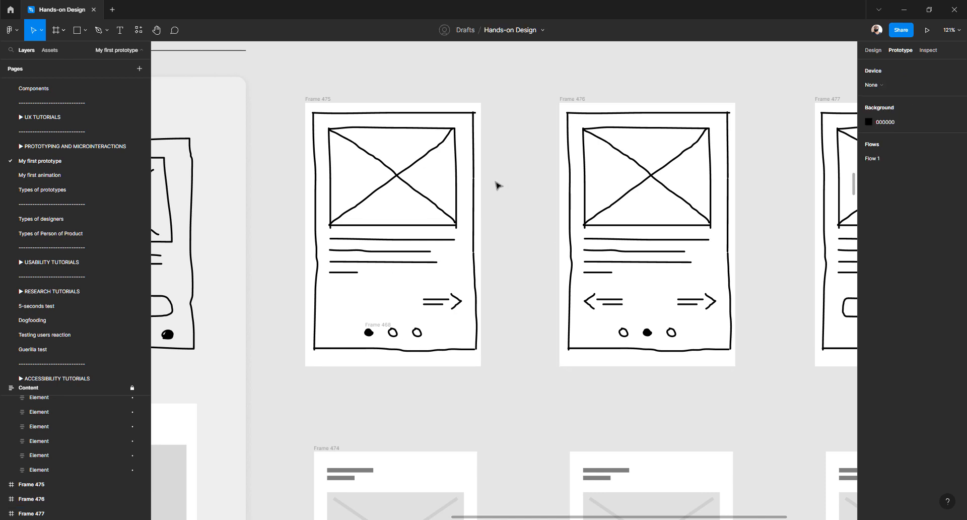
{"action": "left_click", "coordinate": [437, 221]}
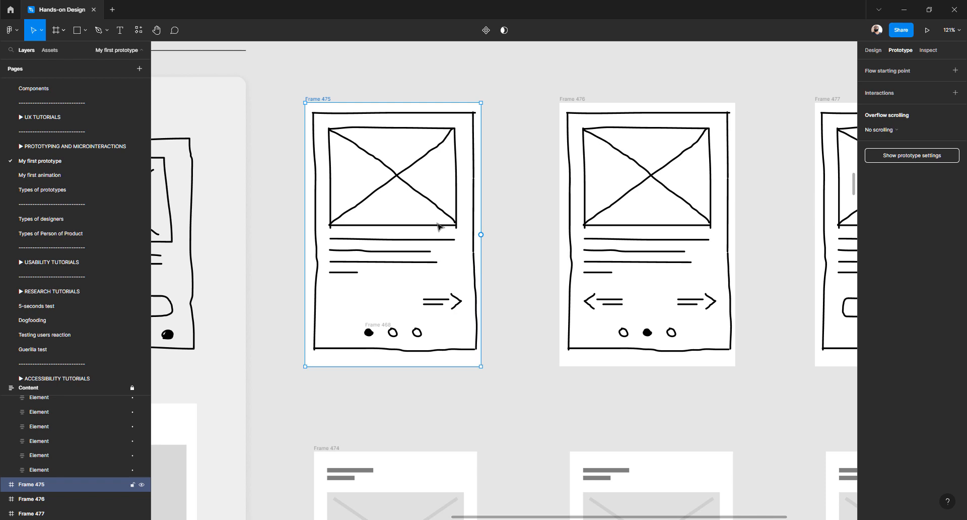
Wrap the first sketch's forward arrow in a new group
{"action": "left_click", "coordinate": [450, 303]}
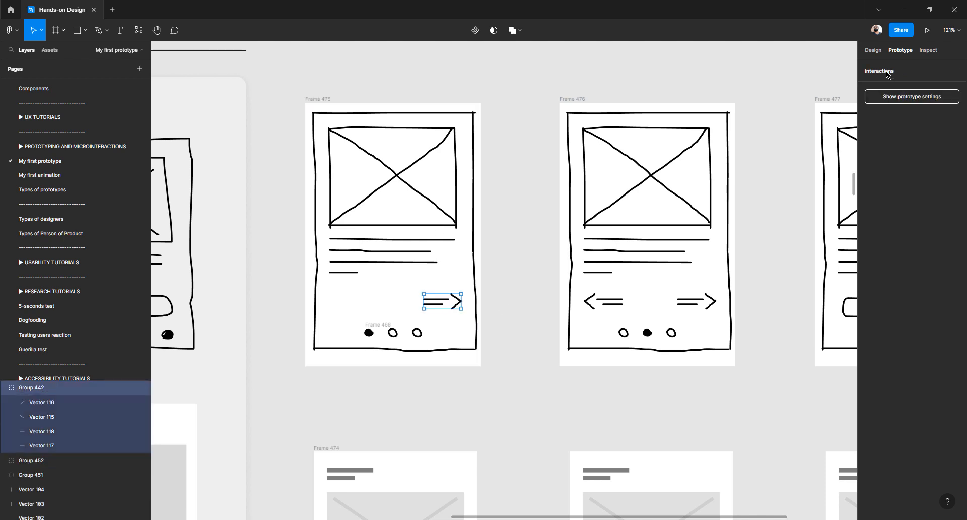
{"action": "left_click", "coordinate": [873, 50]}
{"action": "left_click", "coordinate": [899, 51]}
{"action": "key", "text": "ctrl+g"}
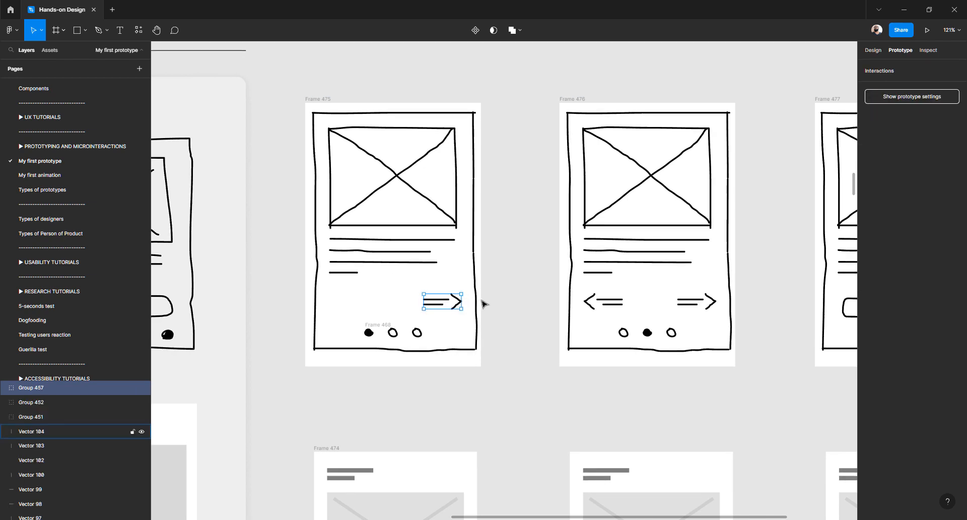
Compare the interaction options of the first sketch's page dots and forward arrow, and add auto layout to the arrow group
{"action": "left_click", "coordinate": [397, 333]}
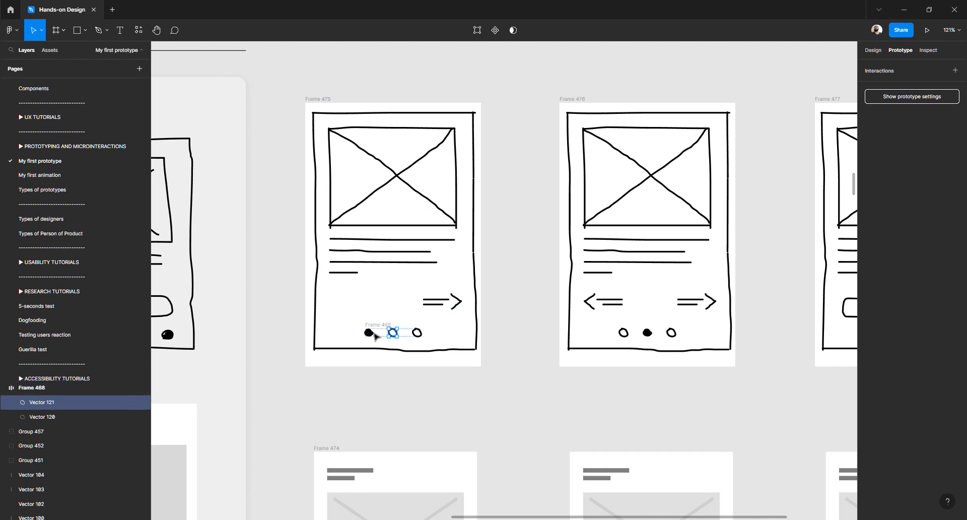
{"action": "left_click", "coordinate": [371, 333]}
{"action": "scroll", "coordinate": [459, 303], "scroll_direction": "up", "scroll_amount": 5}
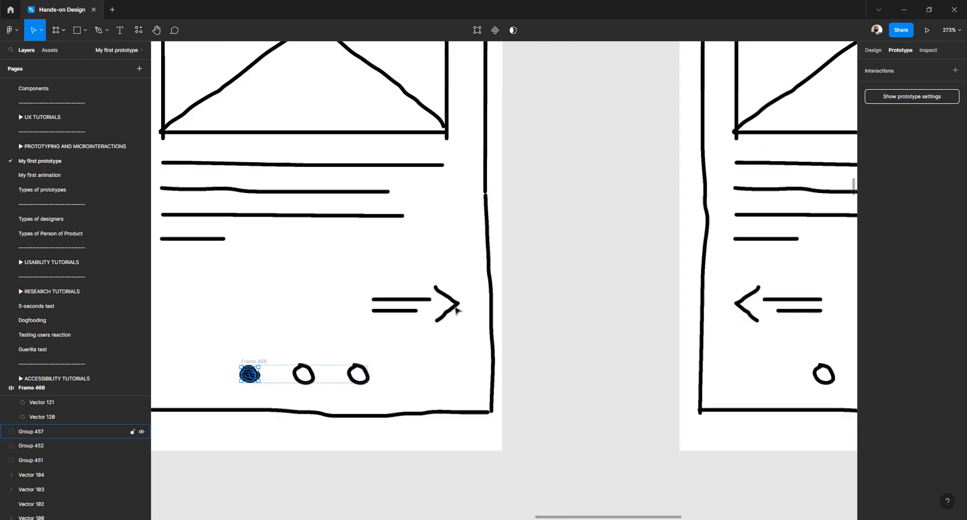
{"action": "left_click", "coordinate": [459, 304]}
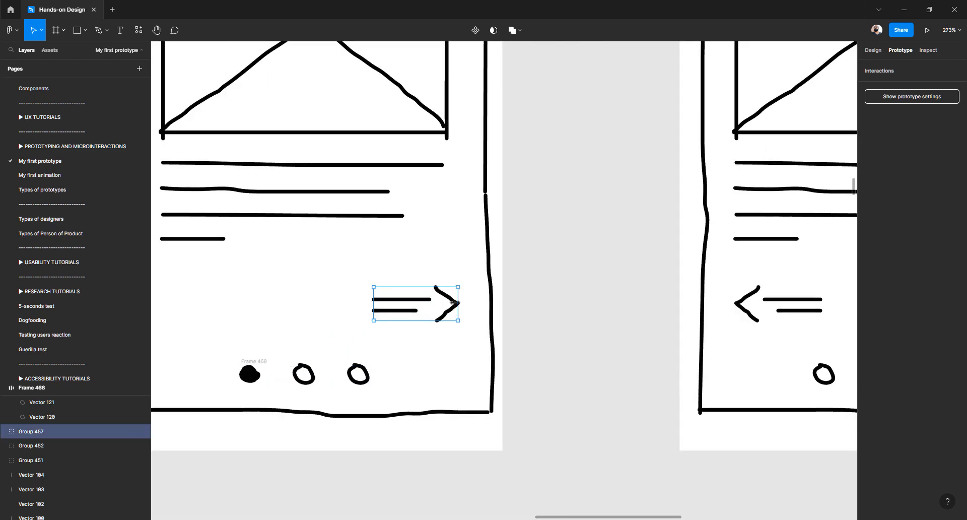
{"action": "left_click", "coordinate": [252, 374]}
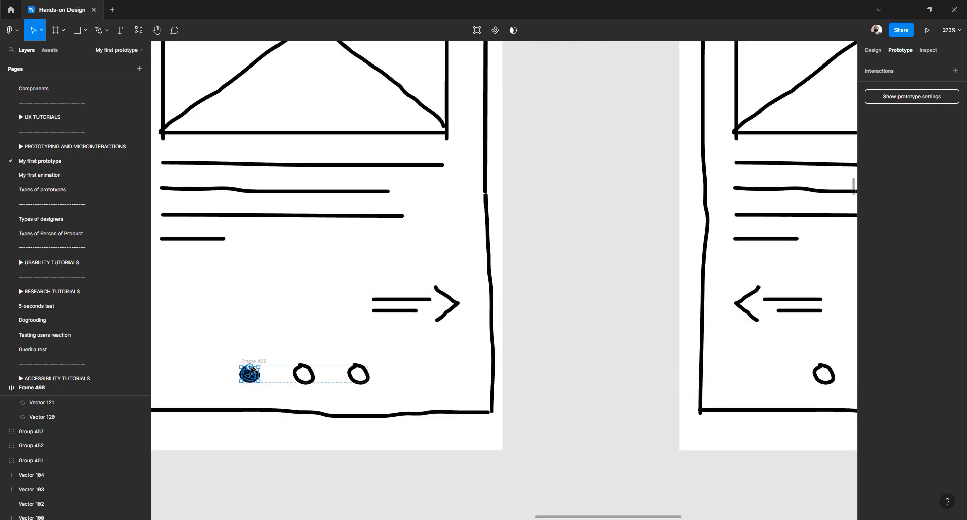
{"action": "left_click", "coordinate": [414, 303]}
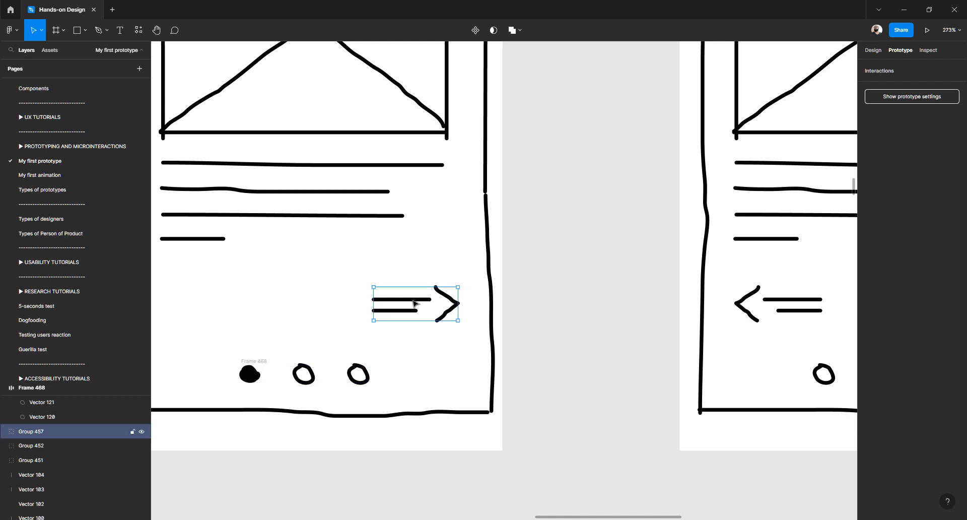
{"action": "key", "text": "shift+a"}
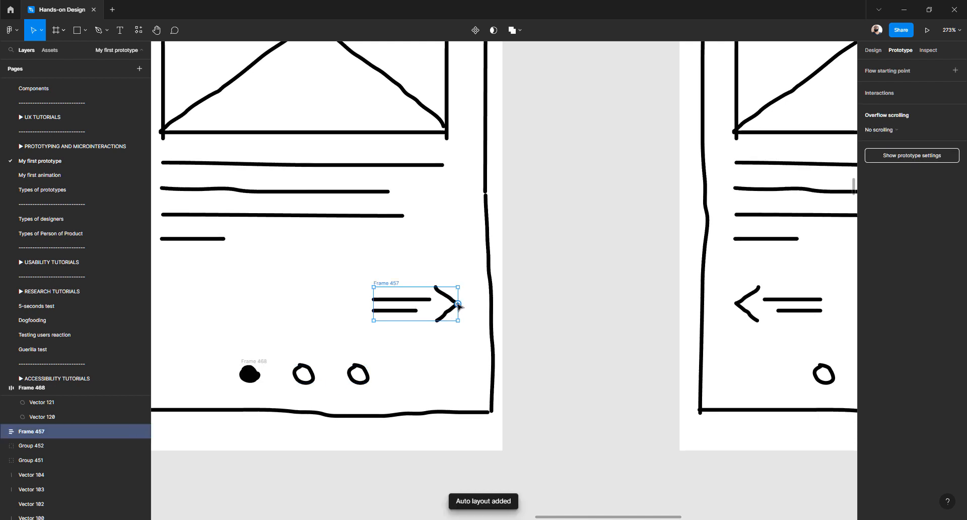
Link the first sketch's forward arrow to Frame 476 with an on-click Navigate to interaction
{"action": "scroll", "coordinate": [457, 305], "scroll_direction": "down", "scroll_amount": 3}
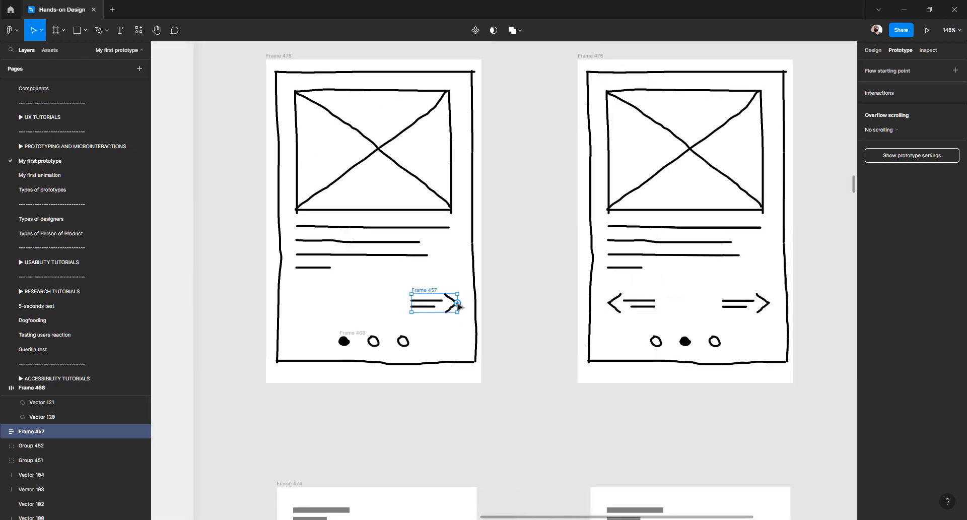
{"action": "scroll", "coordinate": [457, 305], "scroll_direction": "up", "scroll_amount": 3}
{"action": "scroll", "coordinate": [456, 305], "scroll_direction": "down", "scroll_amount": 2}
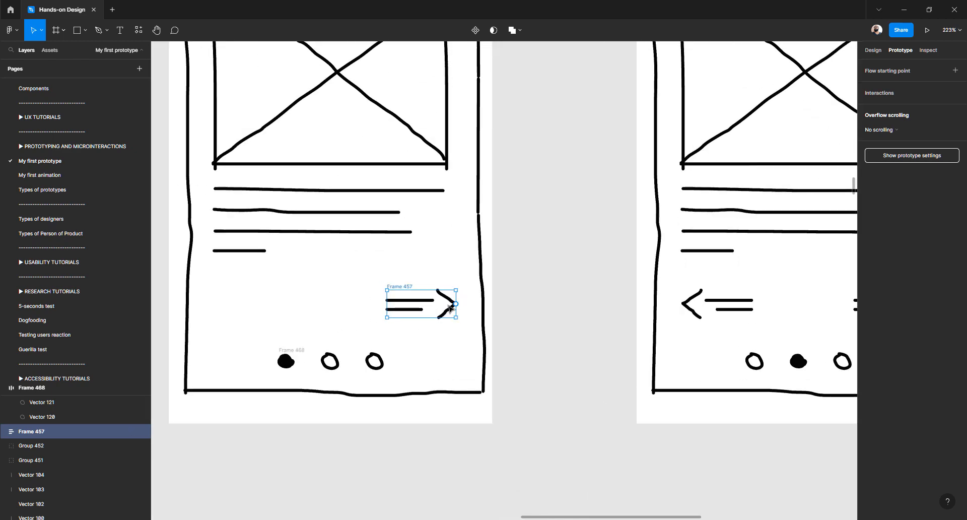
{"action": "scroll", "coordinate": [449, 307], "scroll_direction": "up", "scroll_amount": 1}
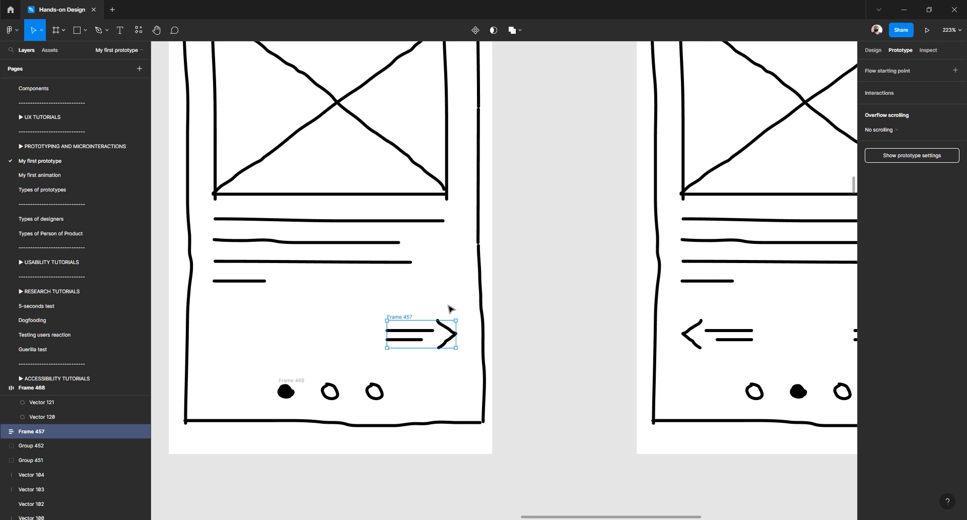
{"action": "scroll", "coordinate": [451, 308], "scroll_direction": "down", "scroll_amount": 1}
{"action": "scroll", "coordinate": [447, 309], "scroll_direction": "right", "scroll_amount": 2}
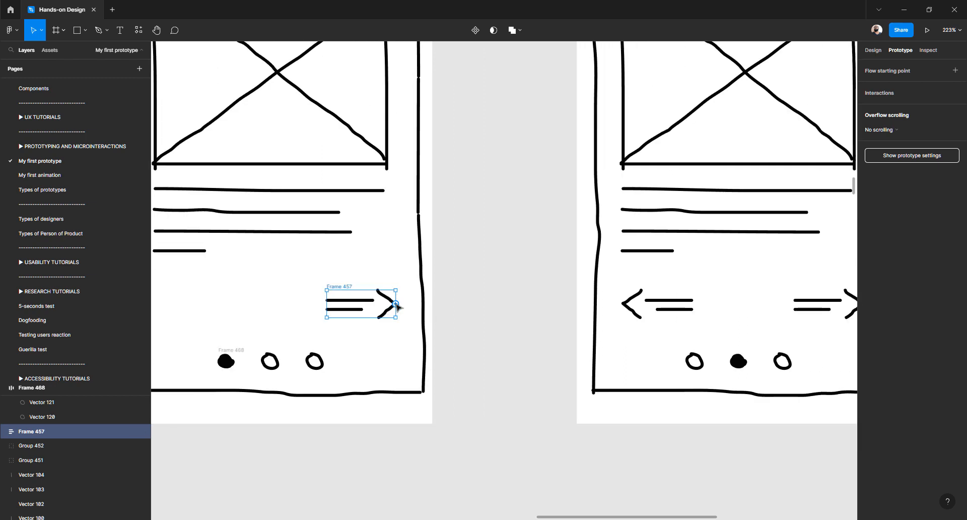
{"action": "left_click_drag", "start_coordinate": [395, 304], "coordinate": [591, 217]}
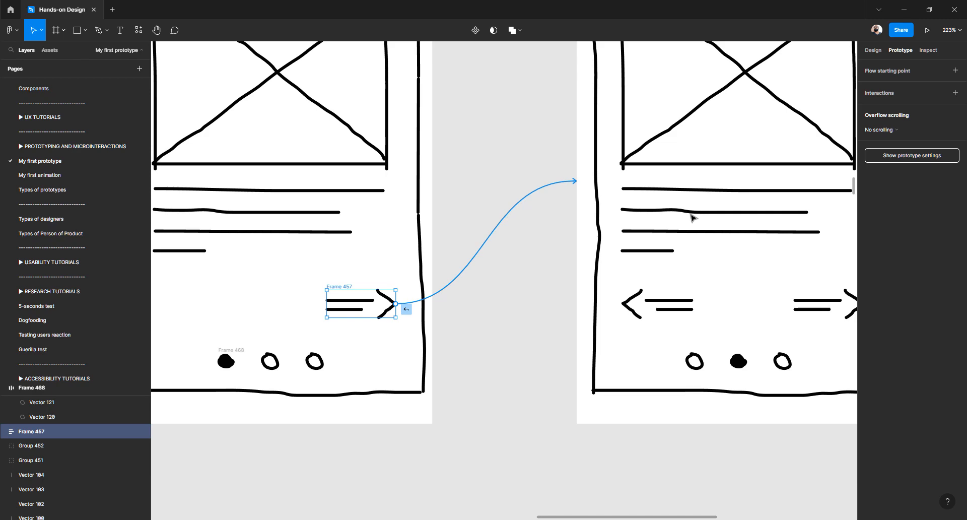
{"action": "left_click_drag", "start_coordinate": [691, 217], "coordinate": [692, 218]}
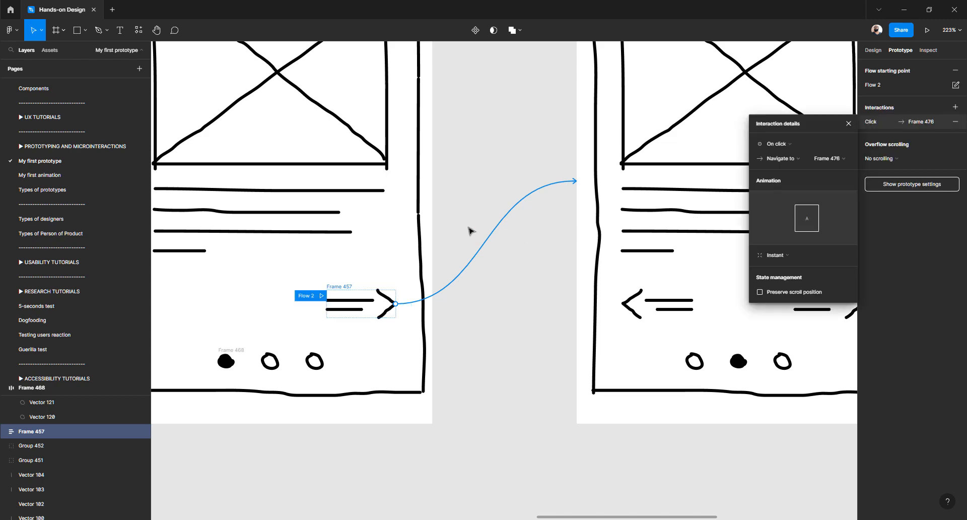
Move the flow starting point from the forward arrow to Frame 475
{"action": "scroll", "coordinate": [416, 276], "scroll_direction": "down", "scroll_amount": 3}
{"action": "scroll", "coordinate": [416, 277], "scroll_direction": "down", "scroll_amount": 5}
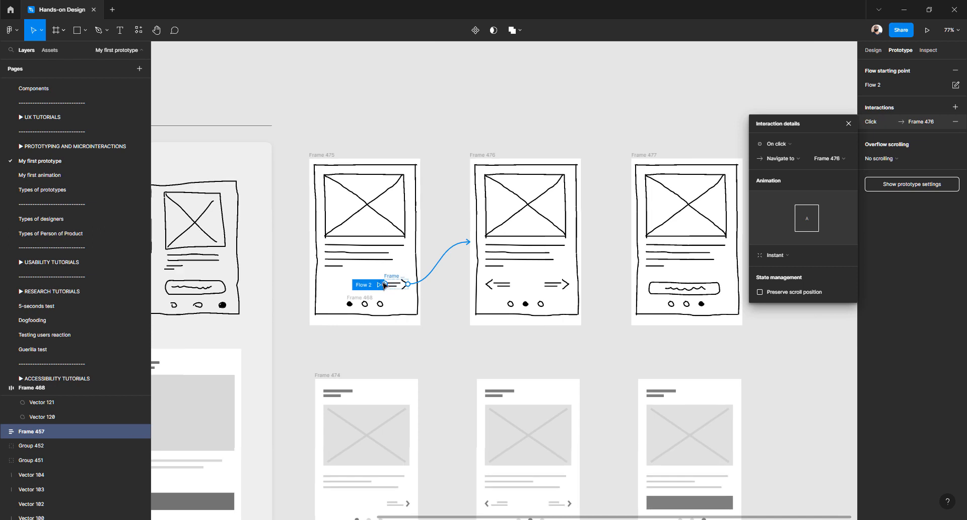
{"action": "left_click_drag", "start_coordinate": [380, 288], "coordinate": [305, 164]}
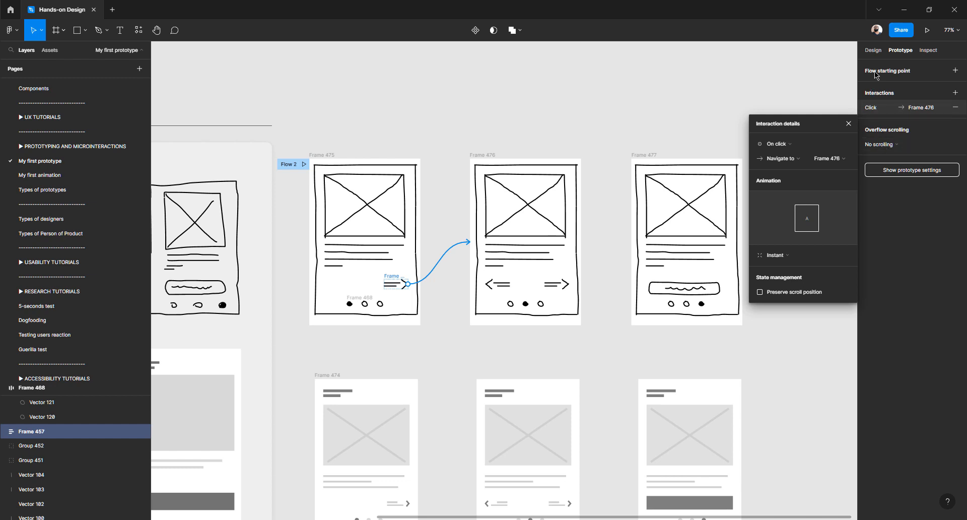
{"action": "left_click", "coordinate": [611, 112]}
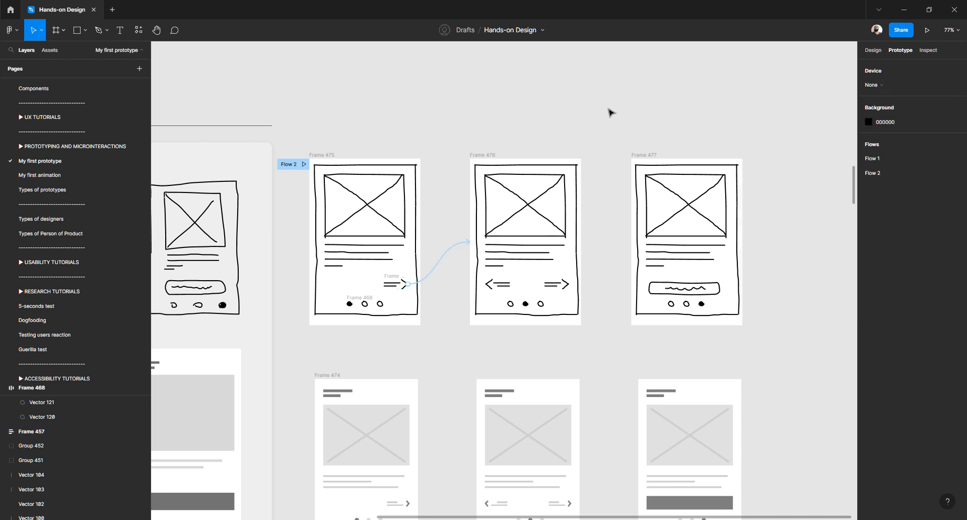
Rename Frame 475's flow starting point as Low Fidelity
{"action": "left_click", "coordinate": [284, 165]}
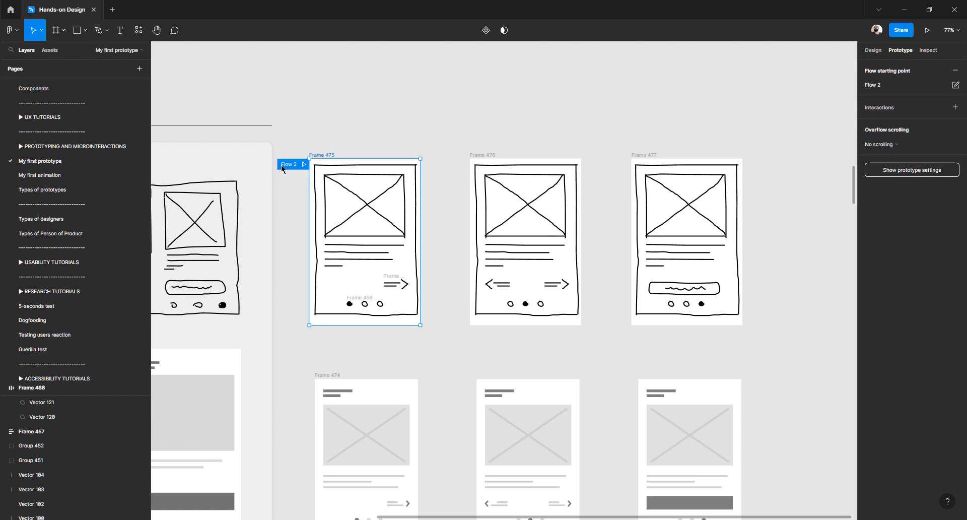
{"action": "double_click", "coordinate": [884, 86]}
{"action": "type", "text": "Low Fidel"}
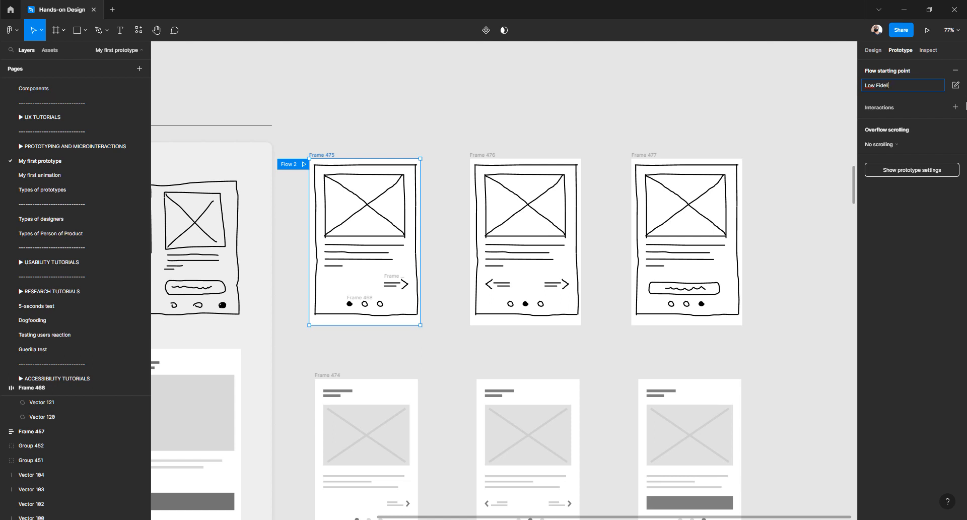
{"action": "type", "text": "ity"}
{"action": "key", "text": "Return"}
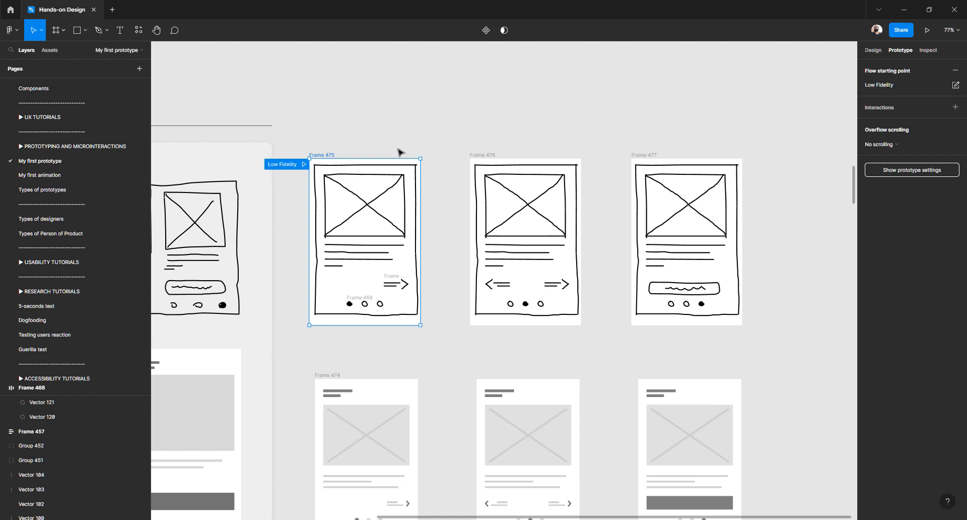
Review the forward arrow's interaction details, and rename Frame 475 as Low fidelity 1
{"action": "left_click", "coordinate": [395, 285]}
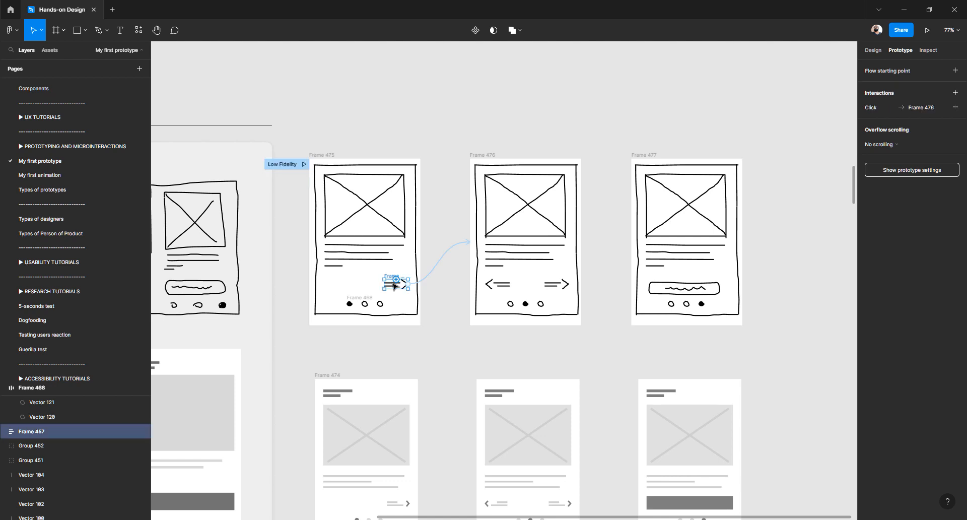
{"action": "left_click", "coordinate": [434, 270]}
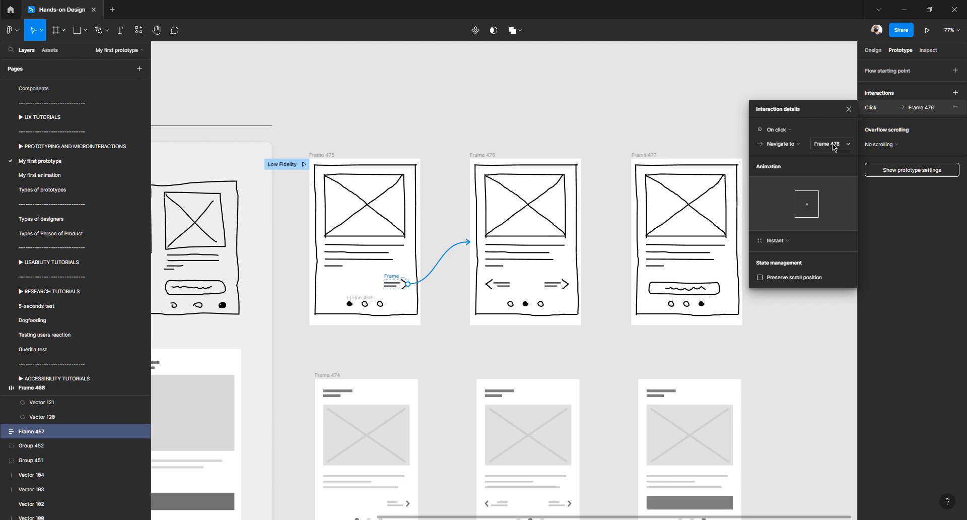
{"action": "left_click", "coordinate": [328, 157]}
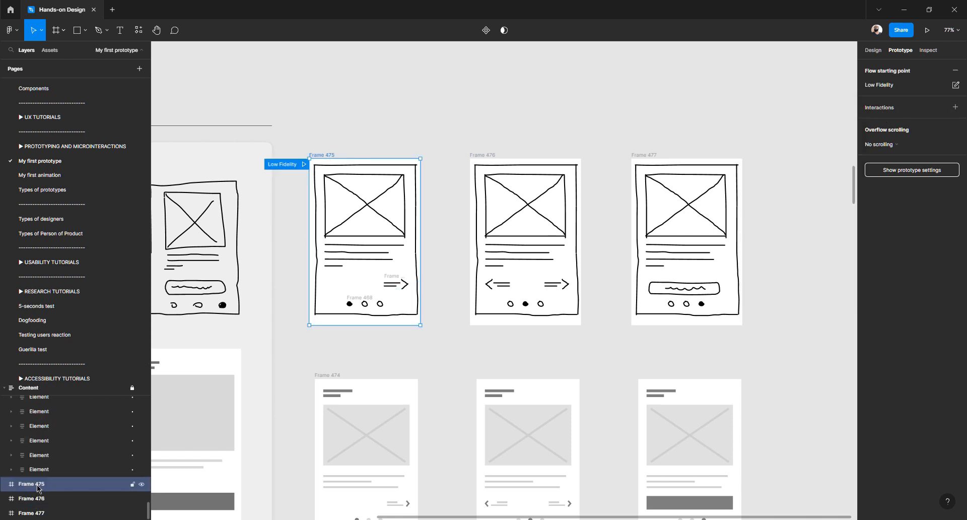
{"action": "double_click", "coordinate": [141, 486]}
{"action": "type", "text": "Low fidelity 1"}
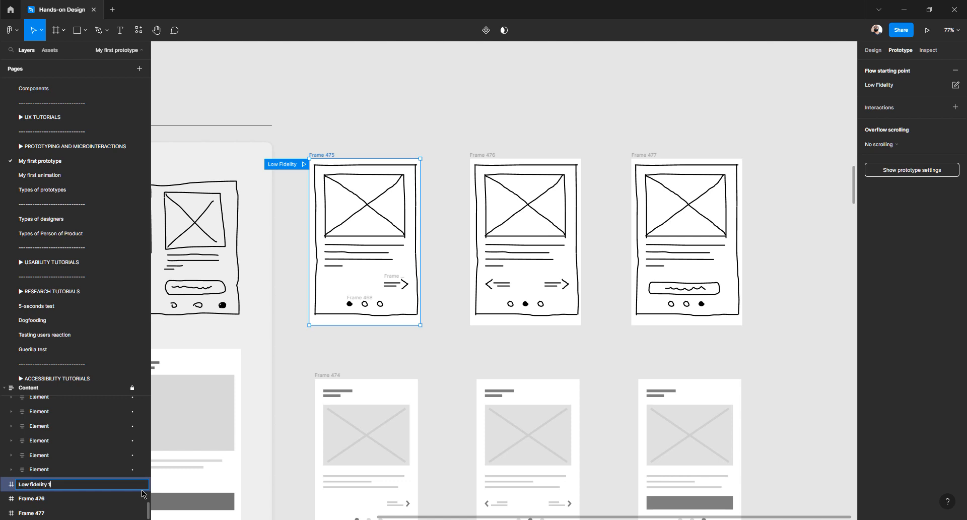
{"action": "key", "text": "Return"}
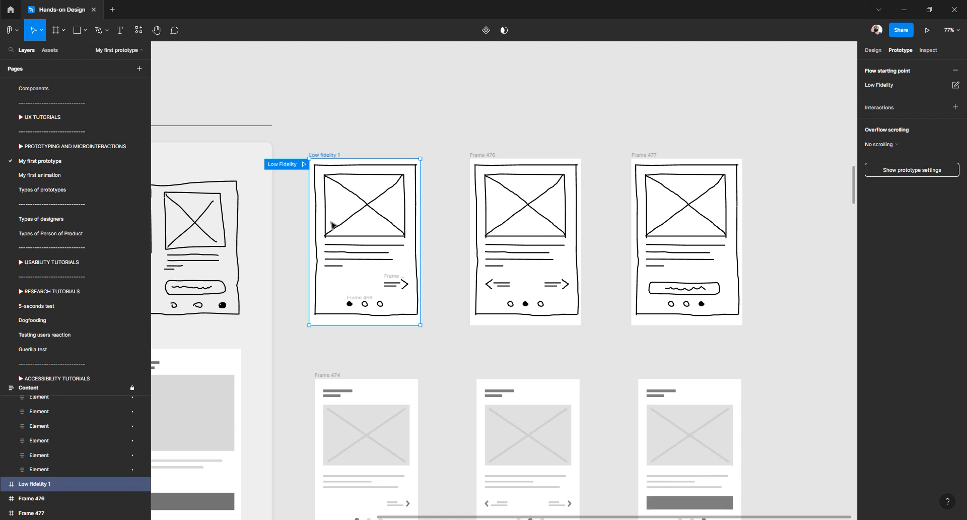
Rename Frame 476 as Low fidelity 2 and Frame 477 as Low fidelity 3, and check the forward arrow's interaction destination
{"action": "left_click", "coordinate": [481, 156]}
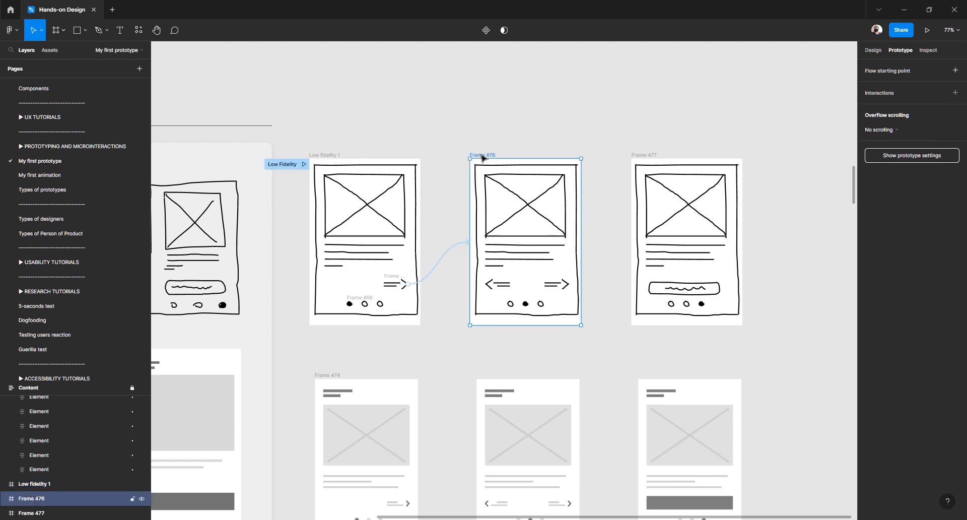
{"action": "double_click", "coordinate": [32, 502]}
{"action": "type", "text": "Low fidelity 2"}
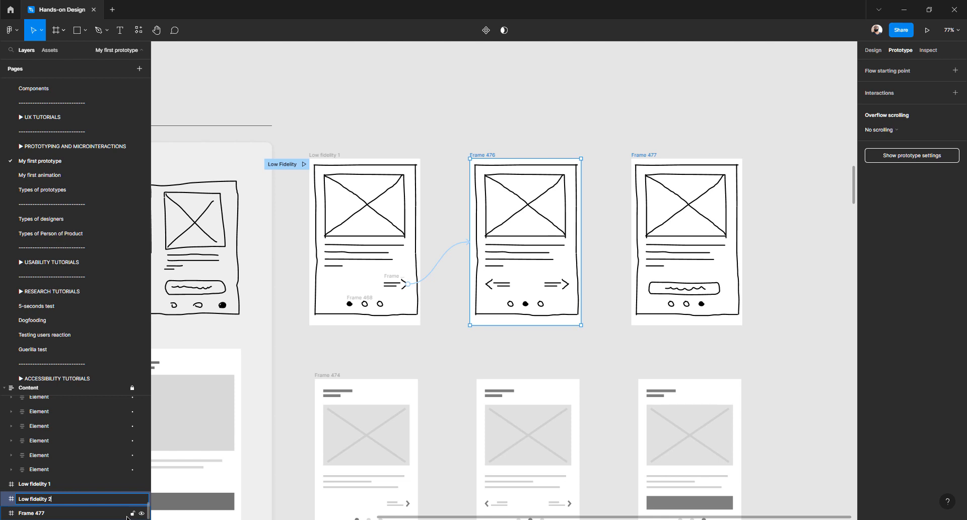
{"action": "key", "text": "Return"}
{"action": "left_click", "coordinate": [641, 154]}
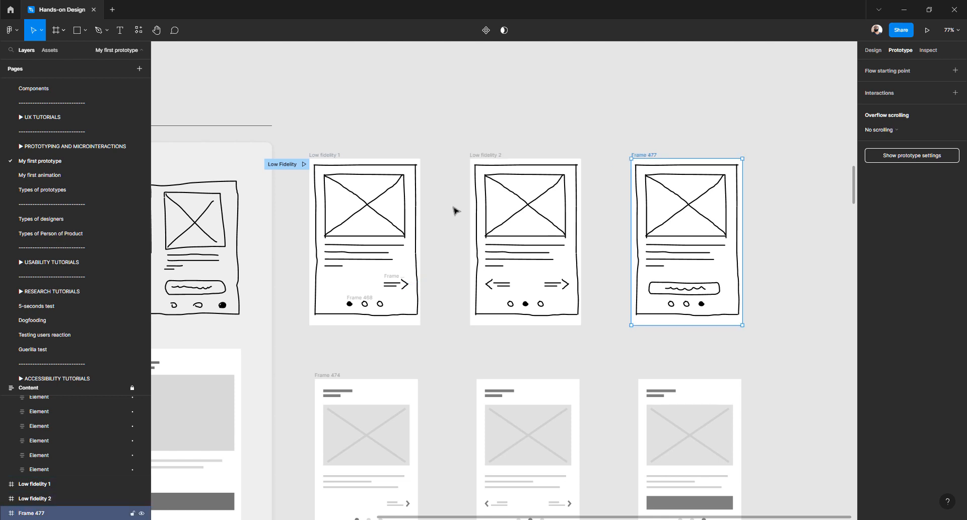
{"action": "double_click", "coordinate": [30, 512]}
{"action": "type", "text": "Low fidelity 3"}
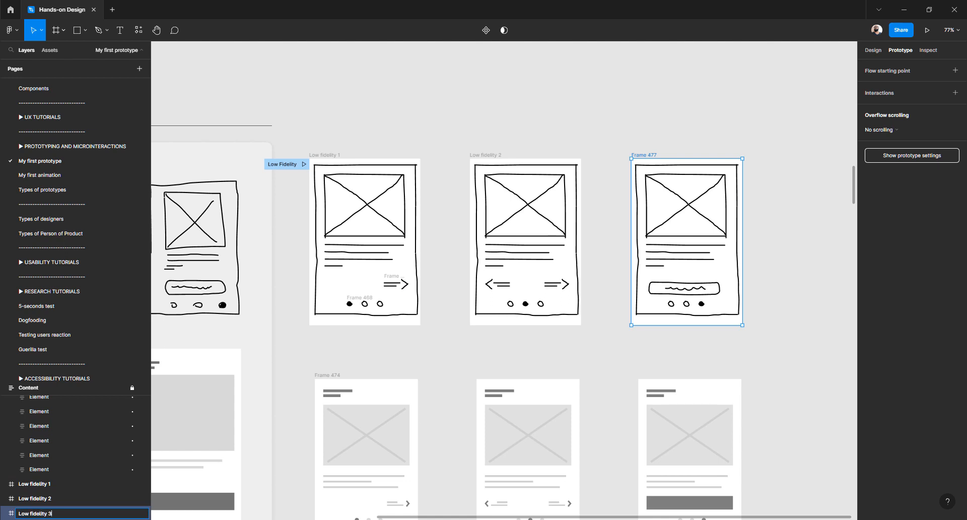
{"action": "key", "text": "Return"}
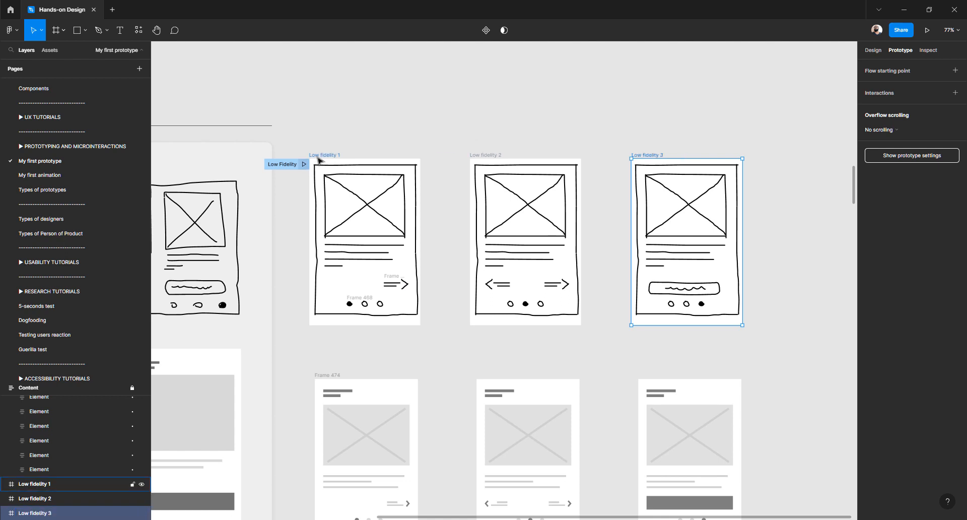
{"action": "left_click", "coordinate": [394, 285]}
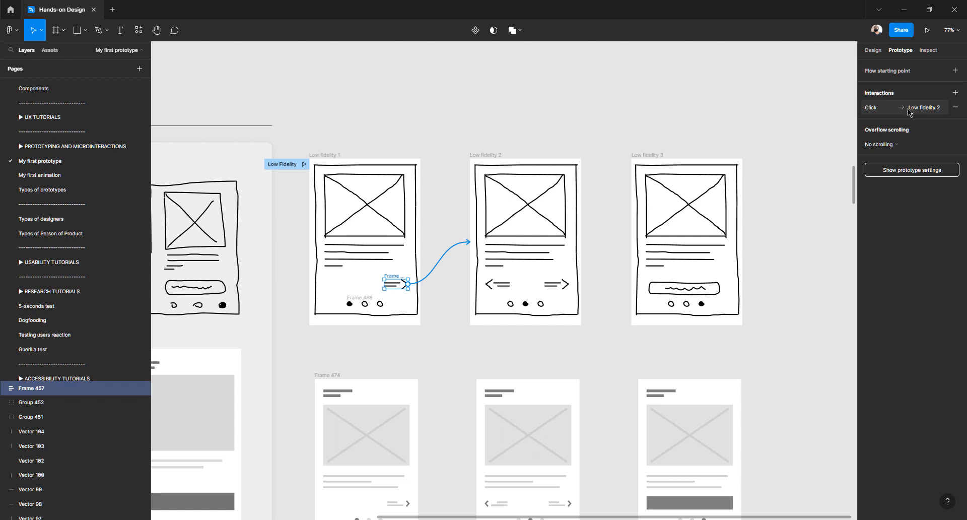
Wrap the second sketch's back arrow group in a new group and add auto layout to it
{"action": "left_click", "coordinate": [502, 289]}
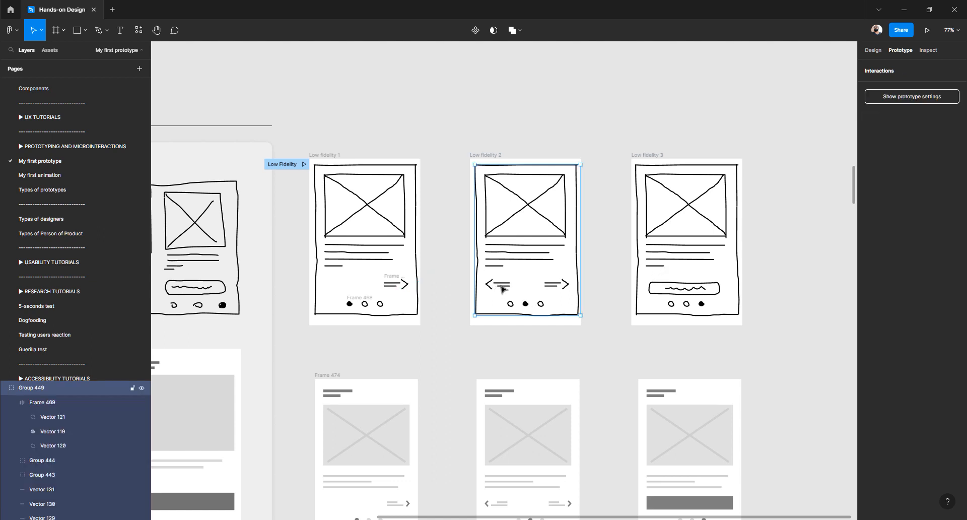
{"action": "double_click", "coordinate": [502, 288]}
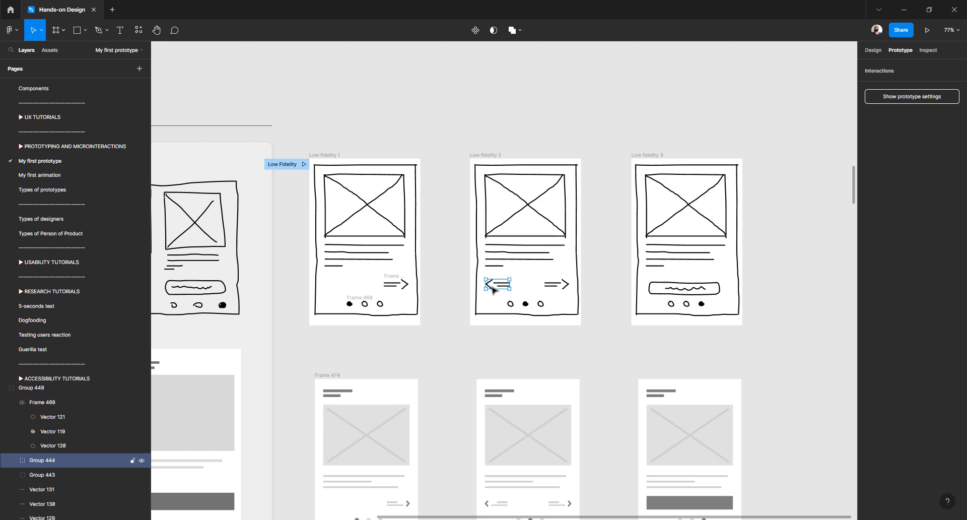
{"action": "scroll", "coordinate": [492, 288], "scroll_direction": "up", "scroll_amount": 5, "text": "ctrl"}
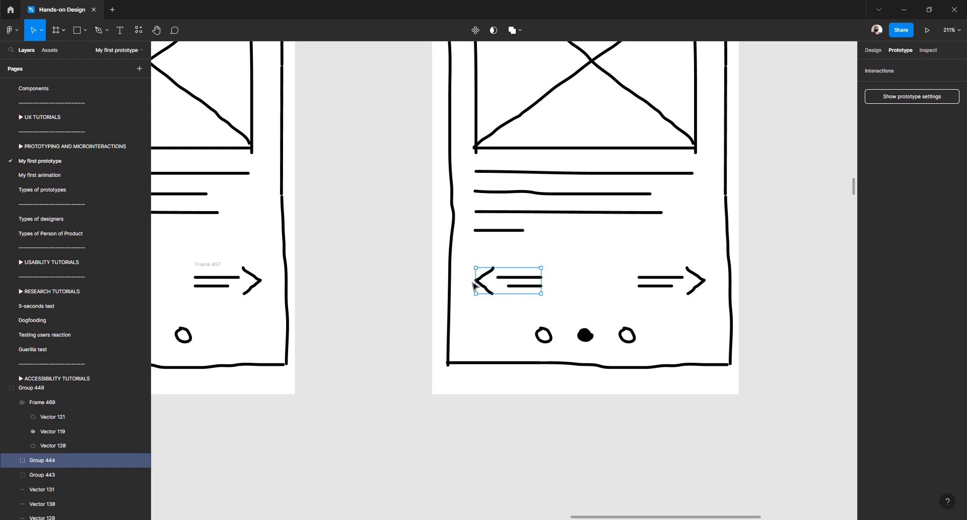
{"action": "key", "text": "shift+a"}
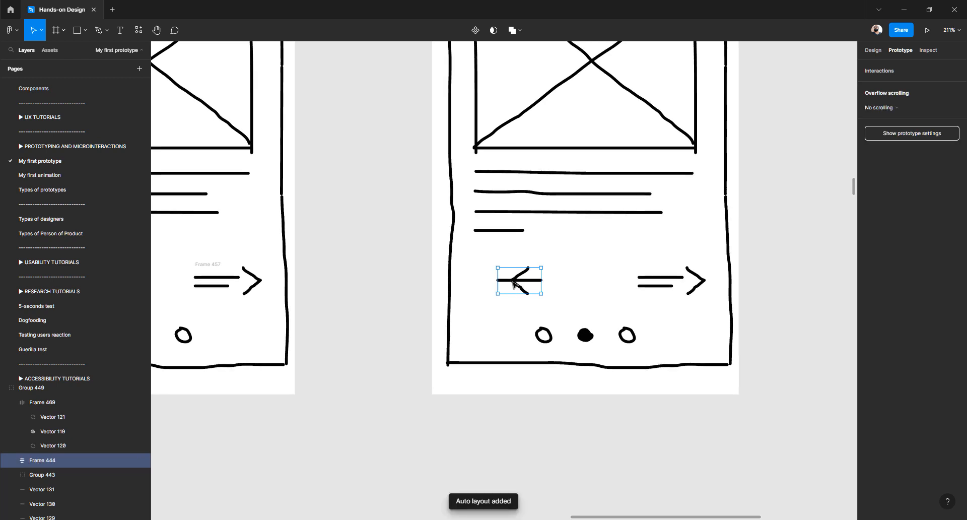
{"action": "key", "text": "ctrl+z"}
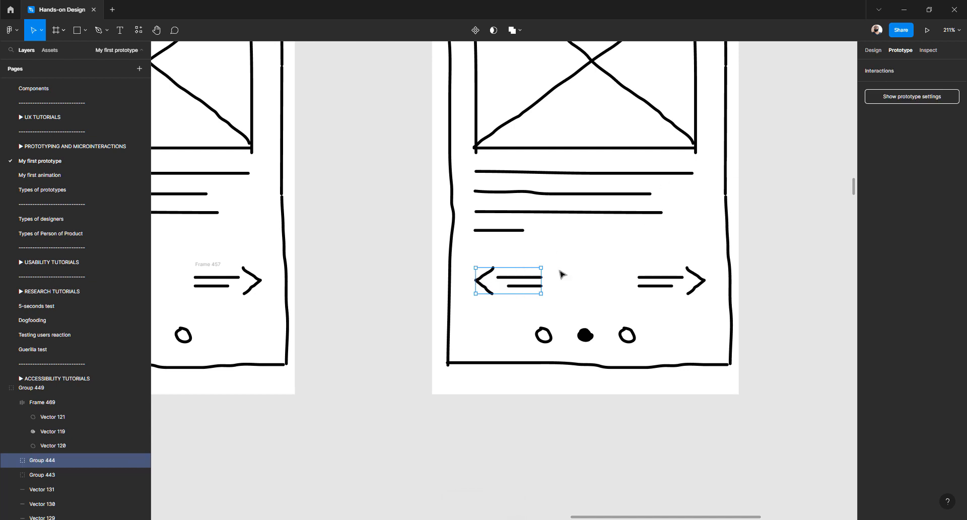
{"action": "key", "text": "ctrl+g"}
{"action": "key", "text": "shift+a"}
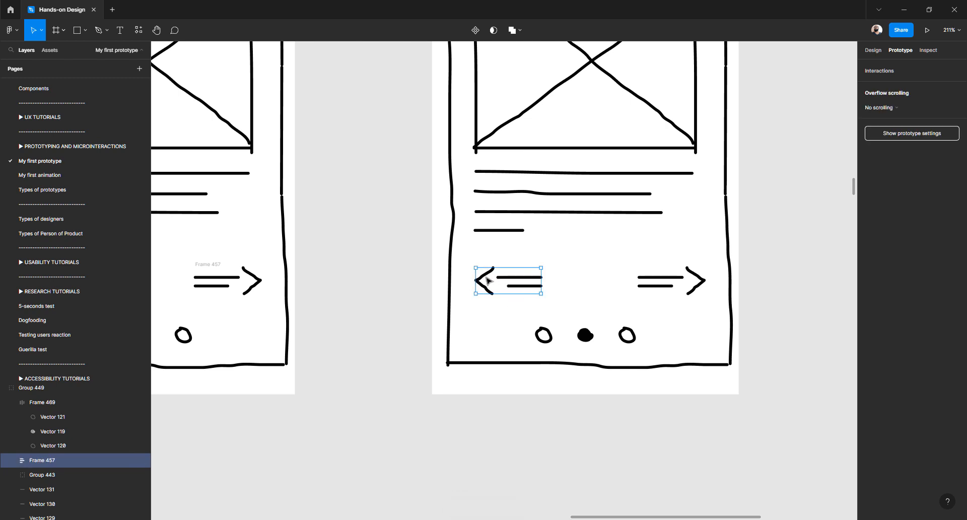
Examine the back arrow's overflow scrolling and interaction options, and compare them with those of the Low fidelity 2 frame
{"action": "left_click", "coordinate": [888, 108]}
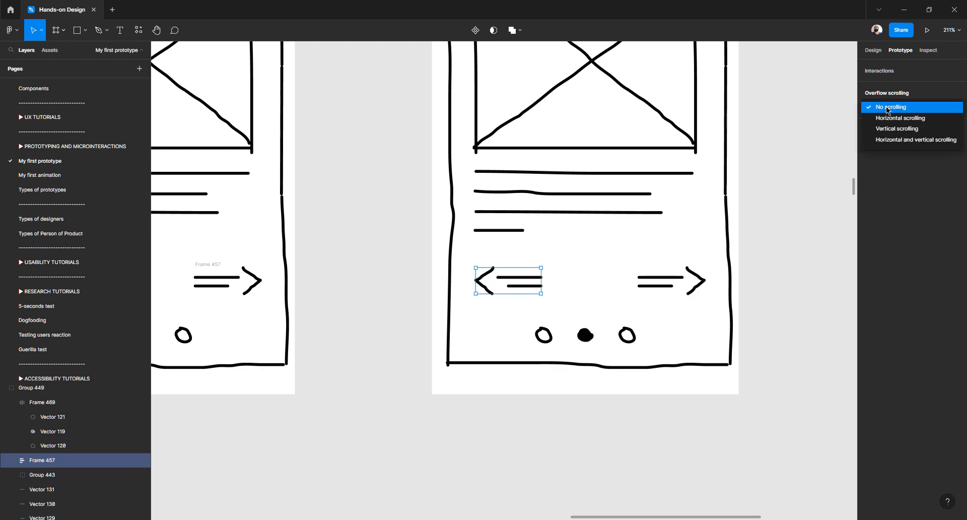
{"action": "left_click", "coordinate": [905, 218]}
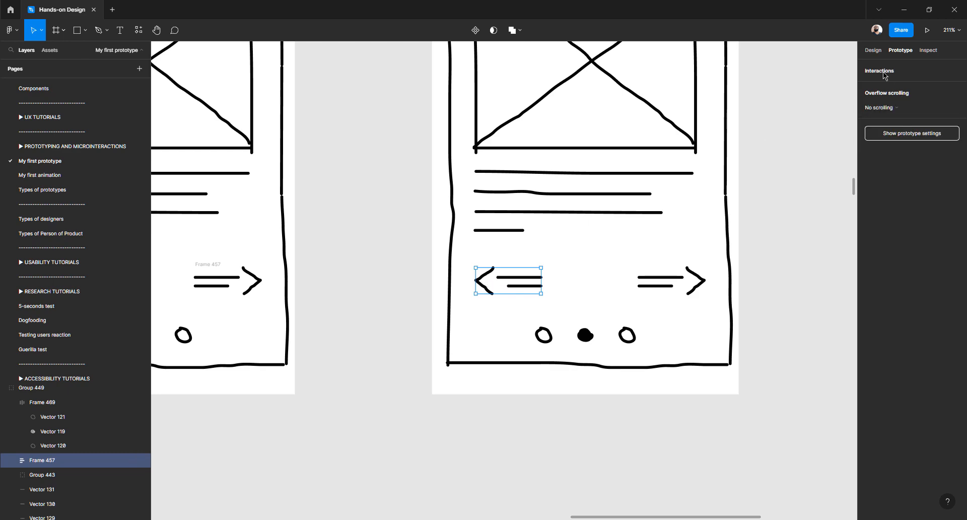
{"action": "scroll", "coordinate": [580, 253], "scroll_direction": "down", "scroll_amount": 5}
{"action": "scroll", "coordinate": [551, 253], "scroll_direction": "up", "scroll_amount": 3}
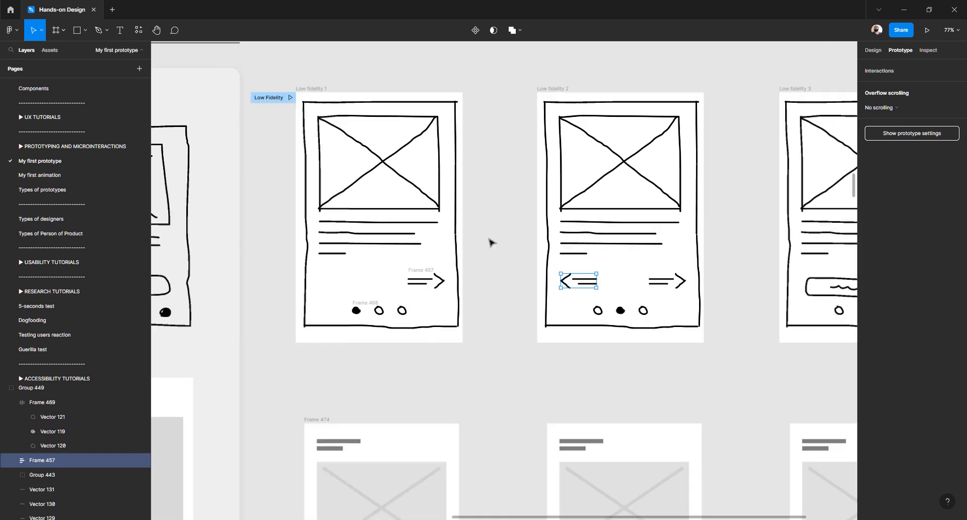
{"action": "left_click", "coordinate": [421, 276]}
{"action": "left_click_drag", "start_coordinate": [445, 281], "coordinate": [577, 283]}
{"action": "double_click", "coordinate": [577, 284]}
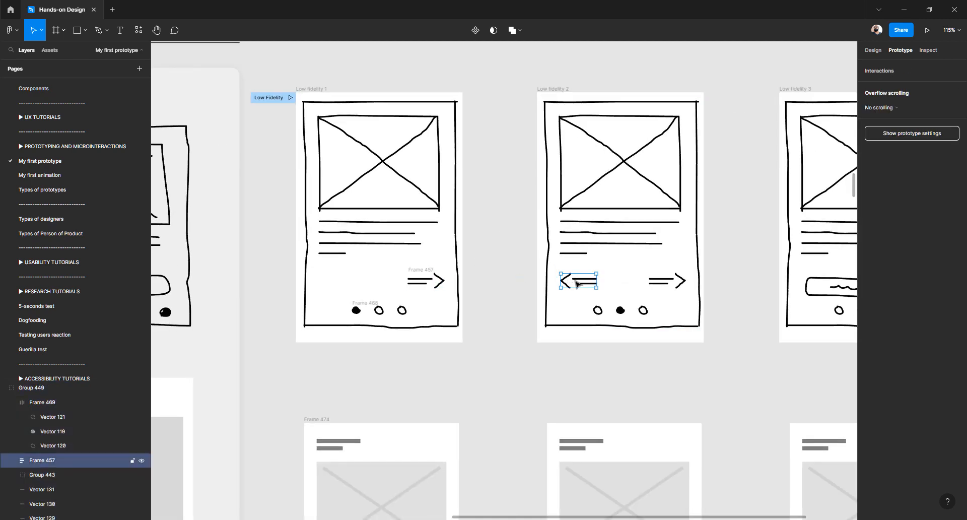
{"action": "key", "text": "Escape"}
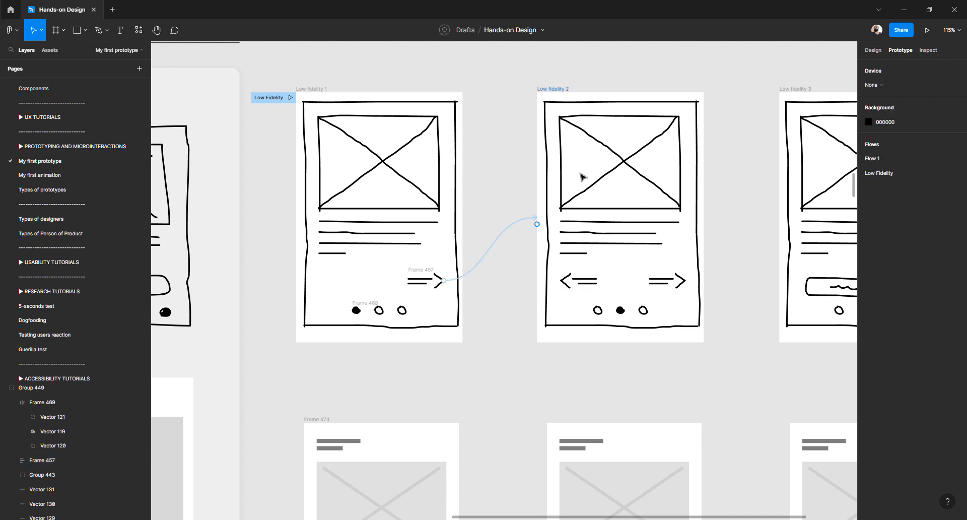
{"action": "left_click", "coordinate": [576, 204]}
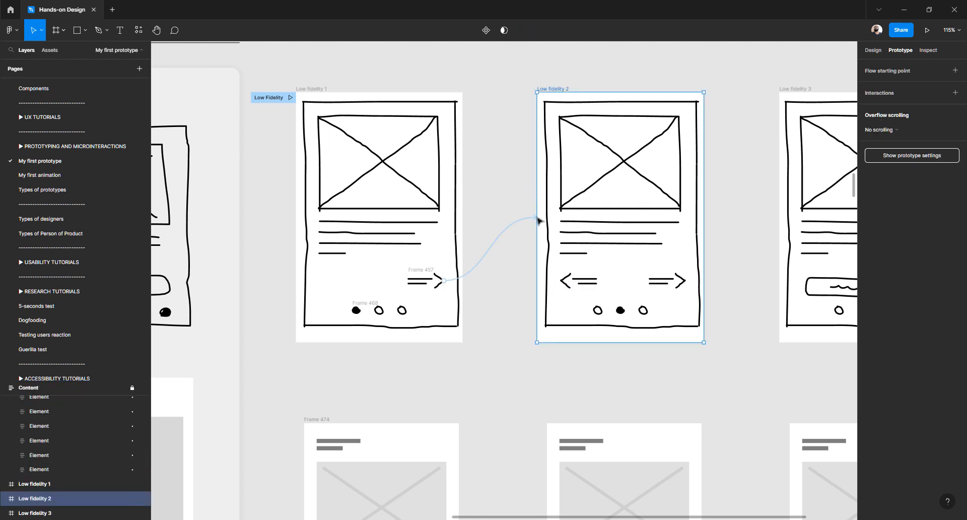
Ungroup the drawing group placed over the Low fidelity 2 frame so its arrows and pagination dots are separate objects
{"action": "double_click", "coordinate": [573, 200]}
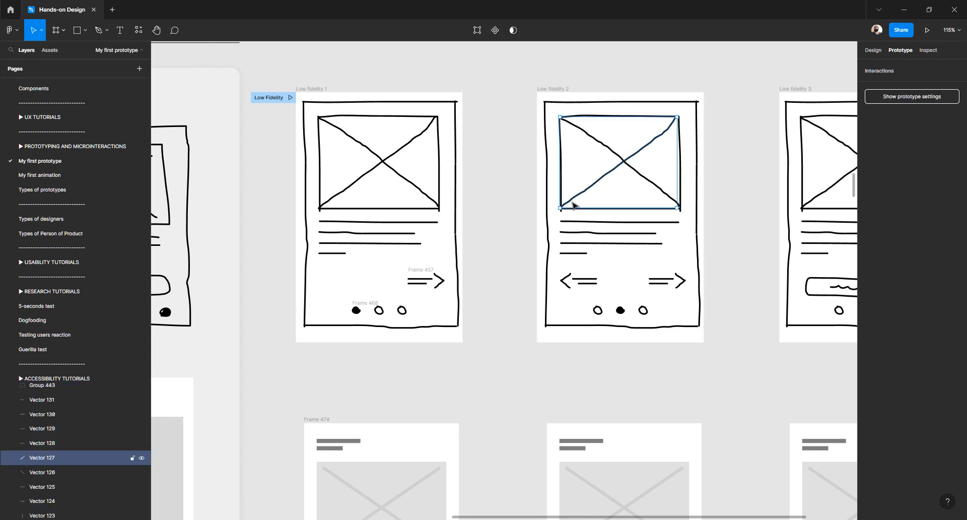
{"action": "left_click", "coordinate": [524, 131]}
{"action": "left_click", "coordinate": [578, 127]}
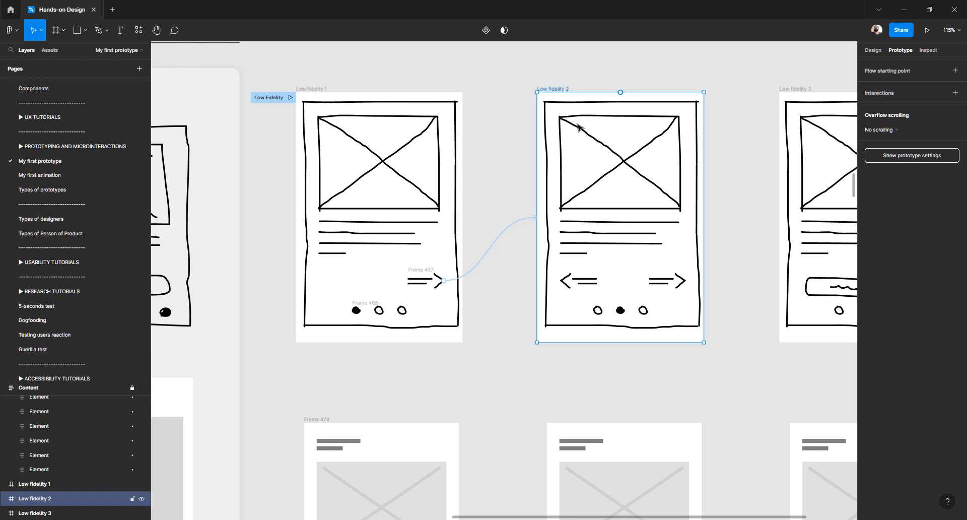
{"action": "left_click", "coordinate": [873, 50]}
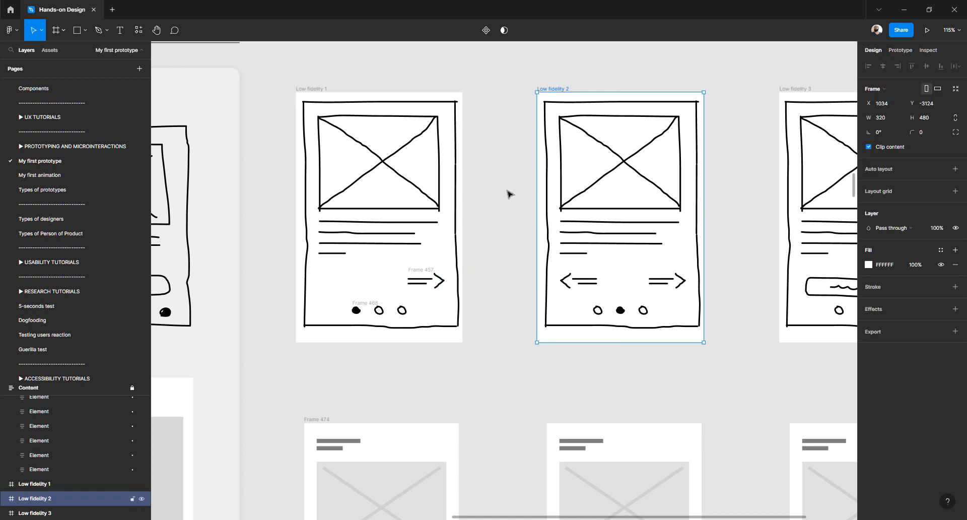
{"action": "left_click", "coordinate": [584, 197]}
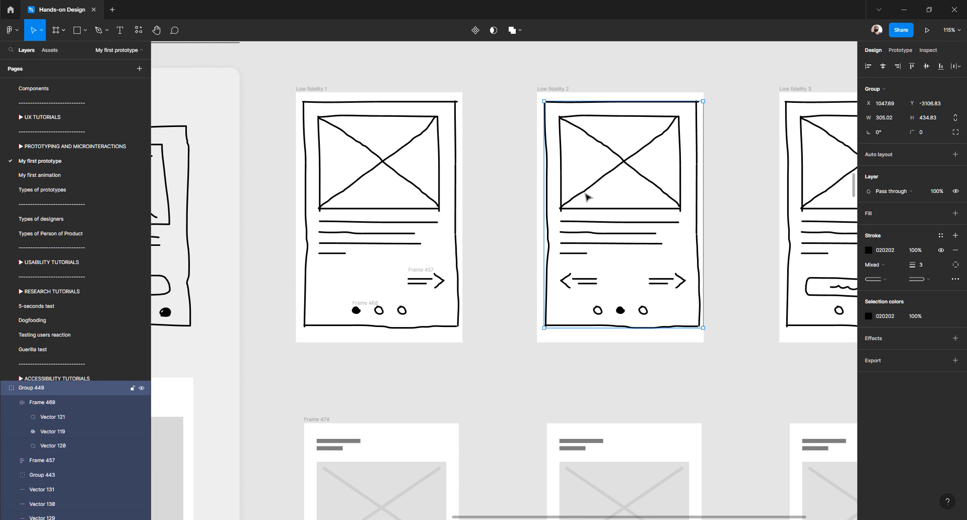
{"action": "key", "text": "Return"}
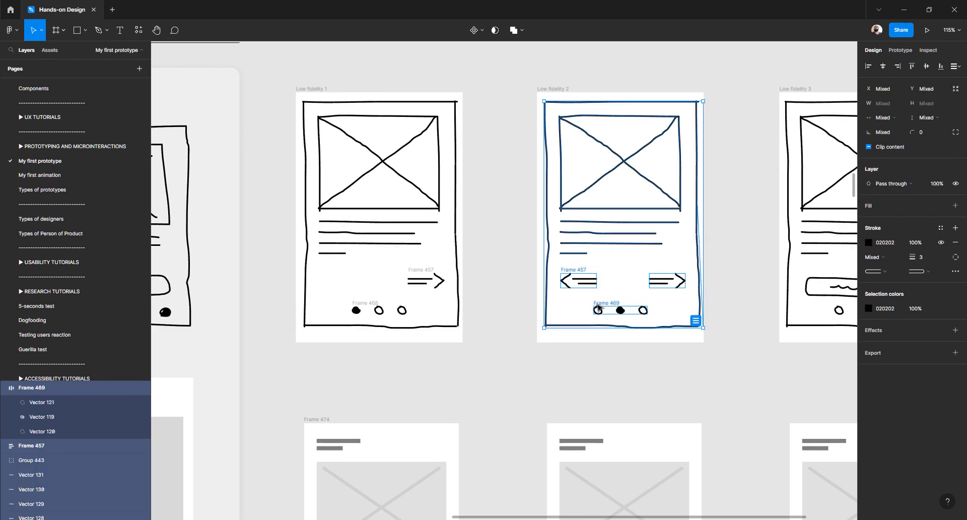
Rename the first sketch's forward arrow frame as Button and its three-dot frame as Pagination
{"action": "left_click", "coordinate": [434, 278]}
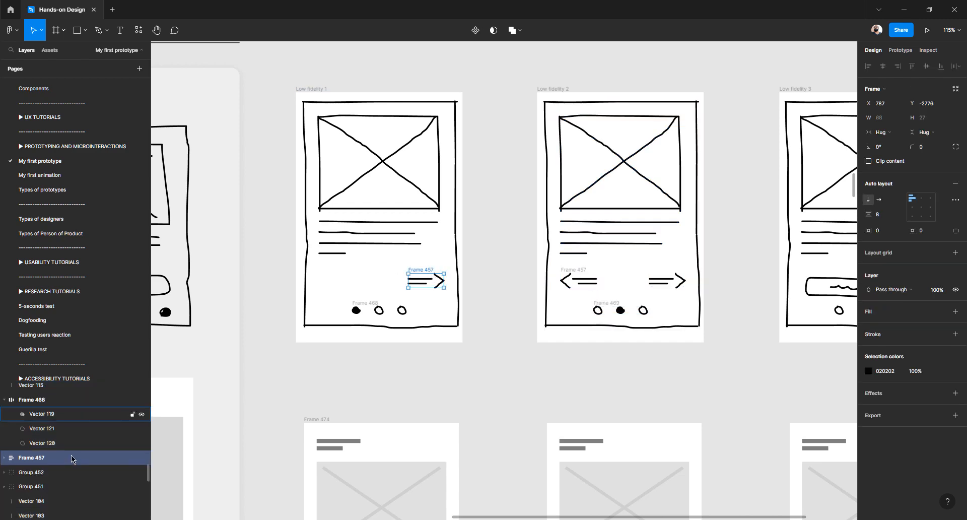
{"action": "double_click", "coordinate": [84, 461]}
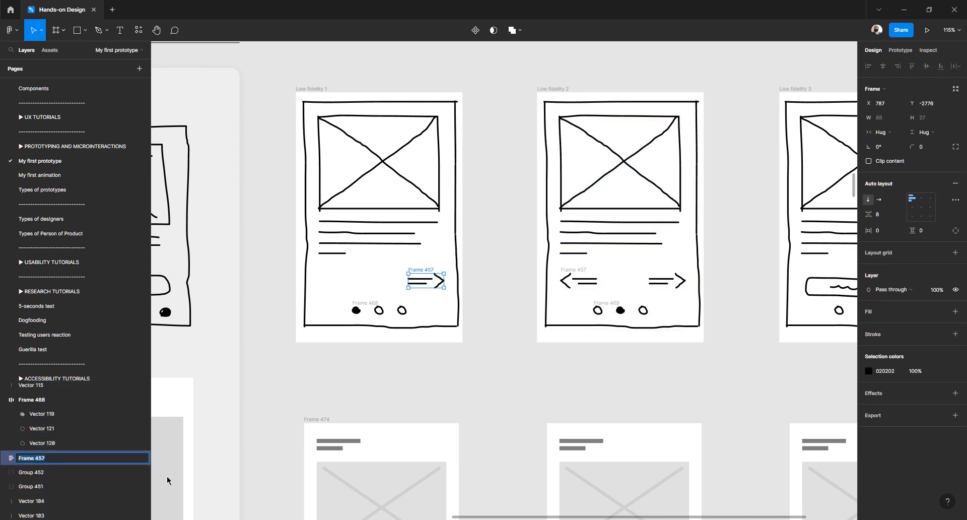
{"action": "type", "text": "Button"}
{"action": "key", "text": "Return"}
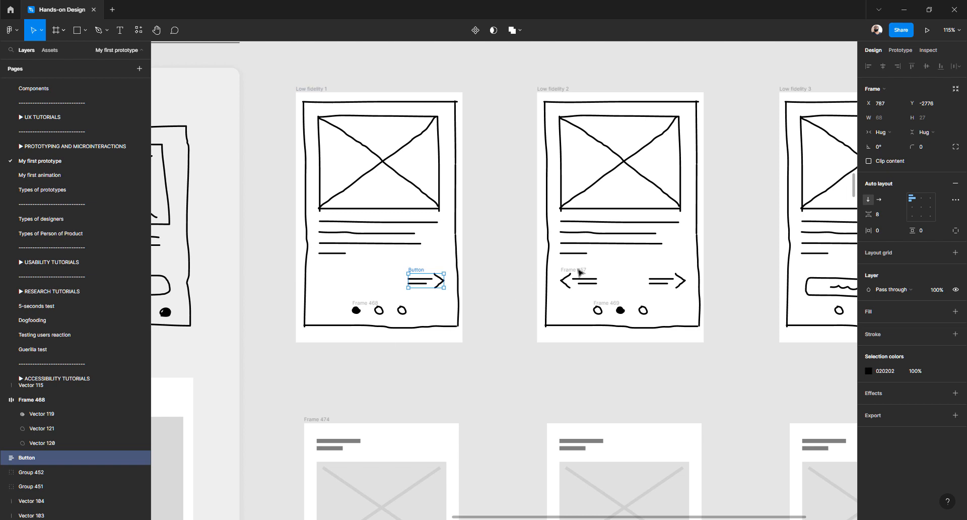
{"action": "left_click", "coordinate": [367, 308]}
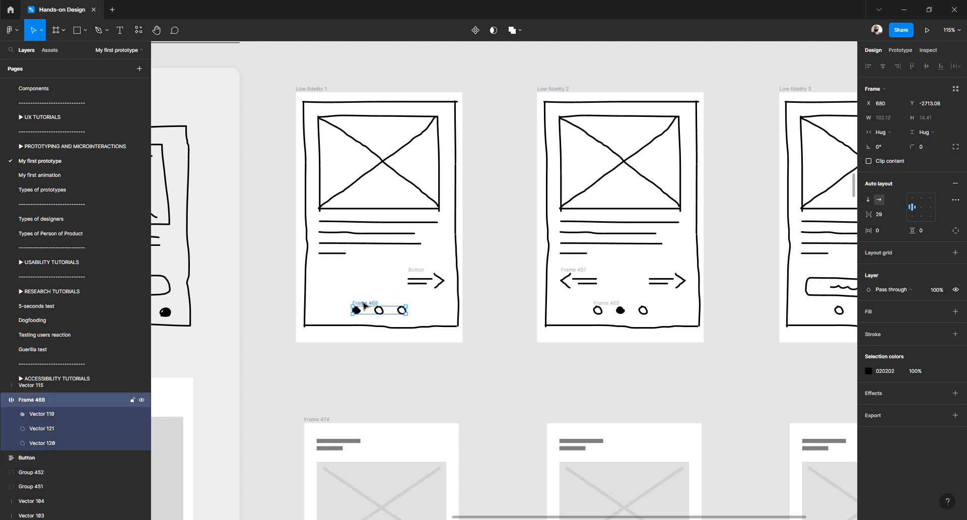
{"action": "double_click", "coordinate": [46, 400]}
{"action": "type", "text": "Pagination"}
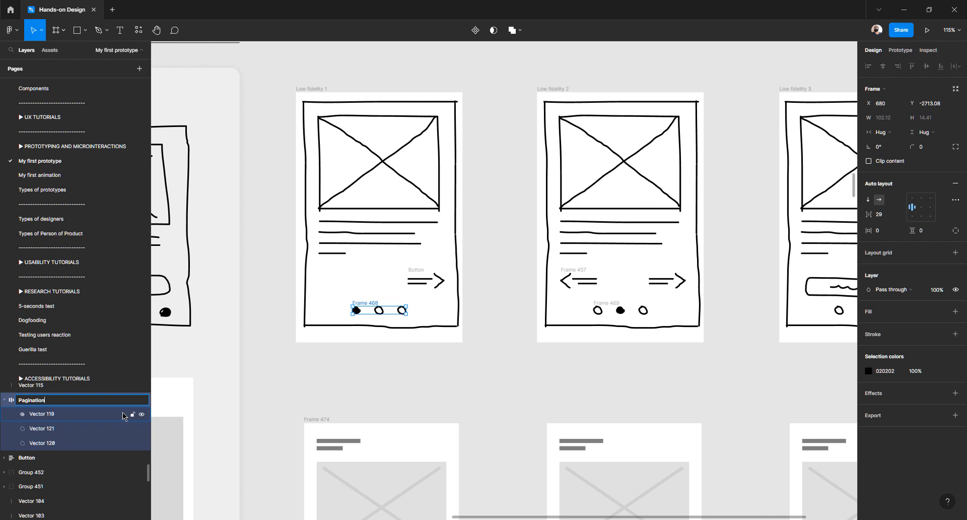
{"action": "key", "text": "Return"}
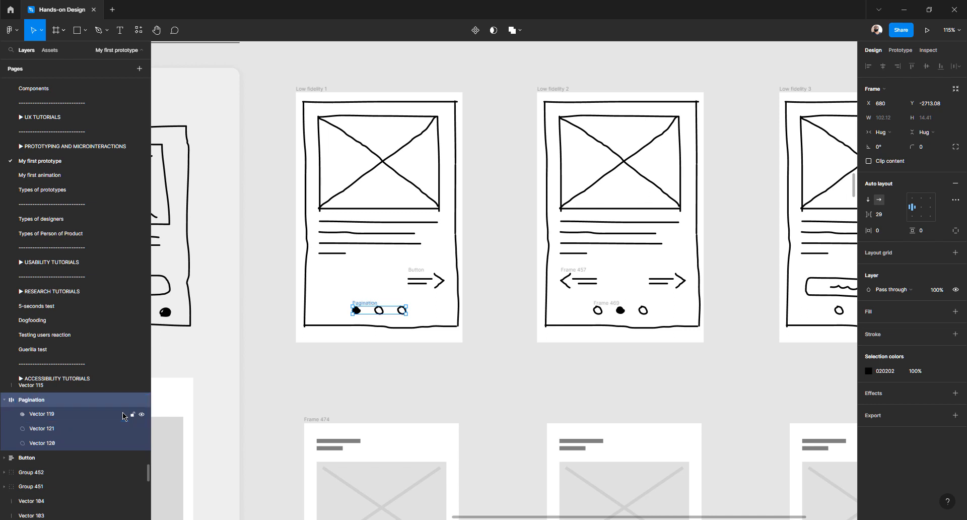
Rename the second sketch's back arrow frame as Button
{"action": "left_click", "coordinate": [584, 276]}
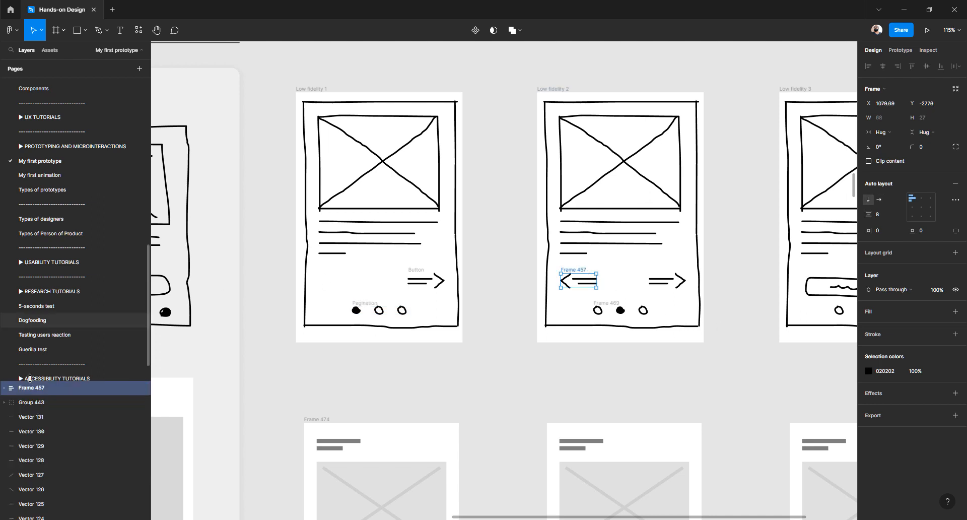
{"action": "double_click", "coordinate": [52, 392]}
{"action": "type", "text": "Button"}
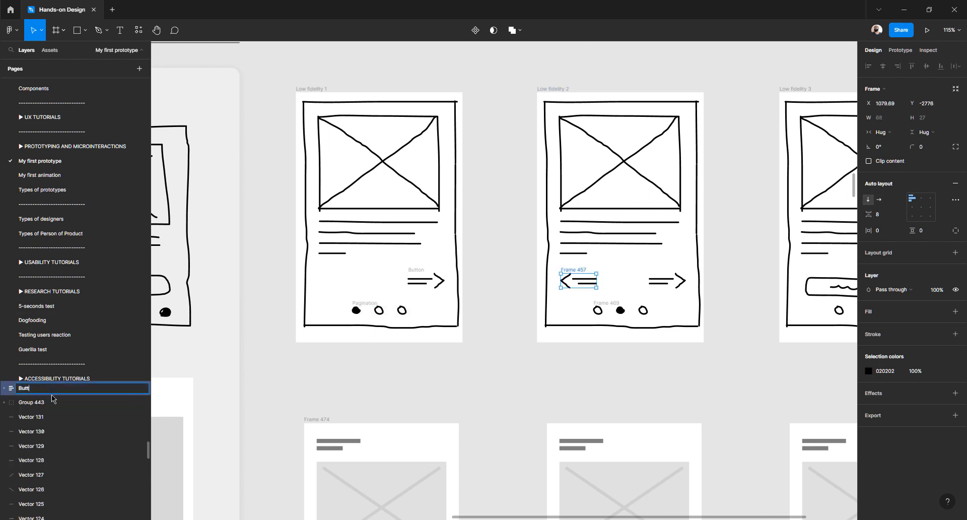
{"action": "key", "text": "Return"}
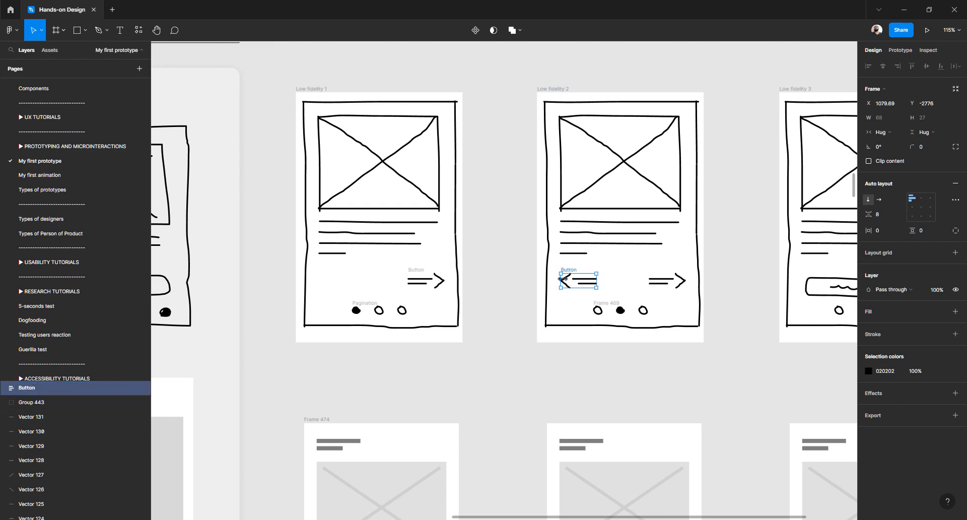
Link the second sketch's back arrow button to the Low fidelity 1 frame with a prototype connection
{"action": "left_click", "coordinate": [901, 51]}
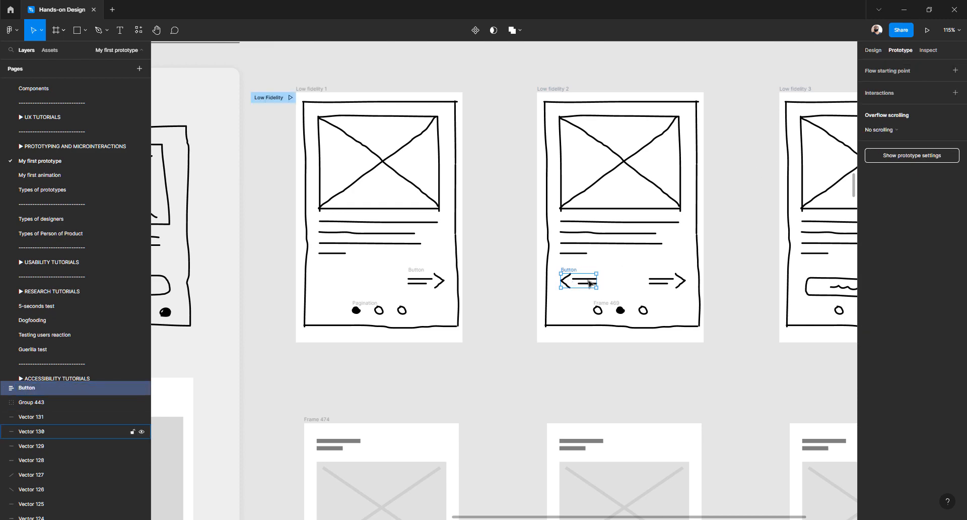
{"action": "scroll", "coordinate": [563, 282], "scroll_direction": "up", "scroll_amount": 3}
{"action": "scroll", "coordinate": [563, 282], "scroll_direction": "up", "scroll_amount": 3}
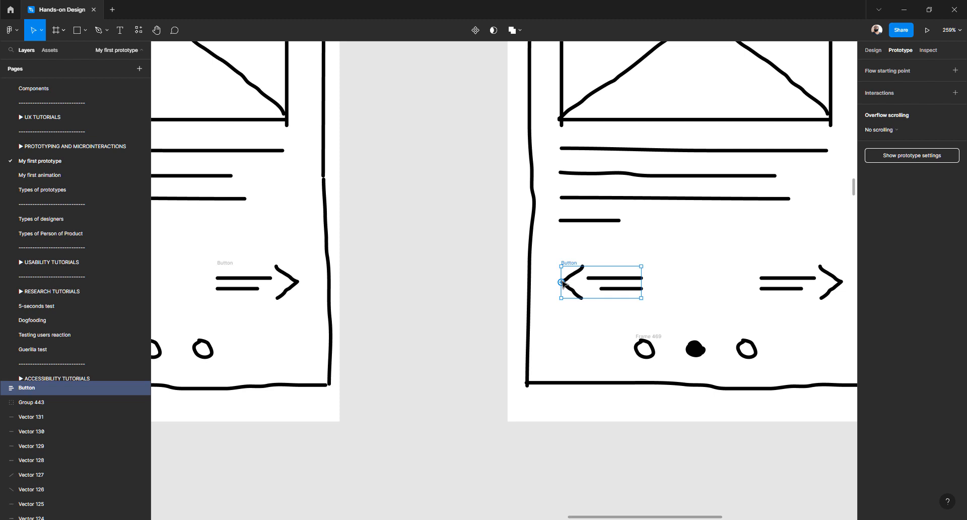
{"action": "scroll", "coordinate": [566, 282], "scroll_direction": "down", "scroll_amount": 1}
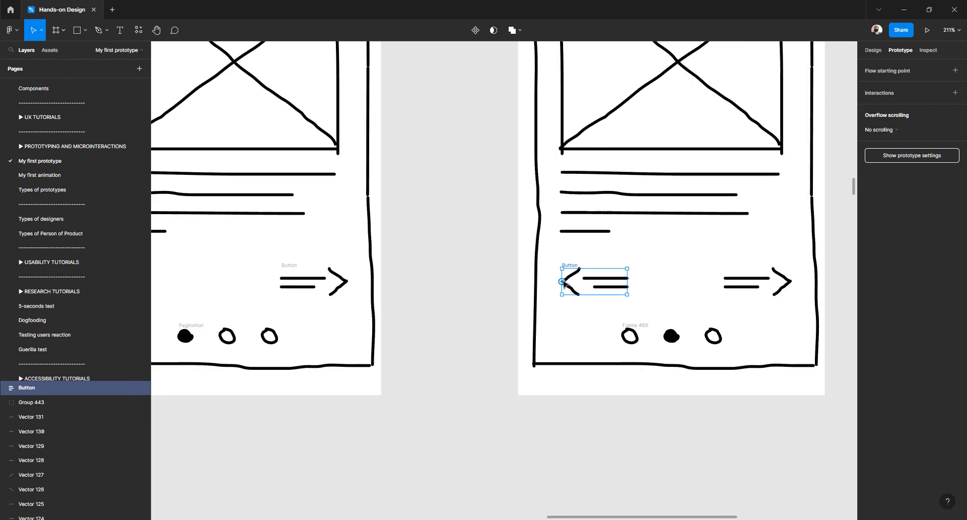
{"action": "left_click_drag", "start_coordinate": [562, 281], "coordinate": [321, 183]}
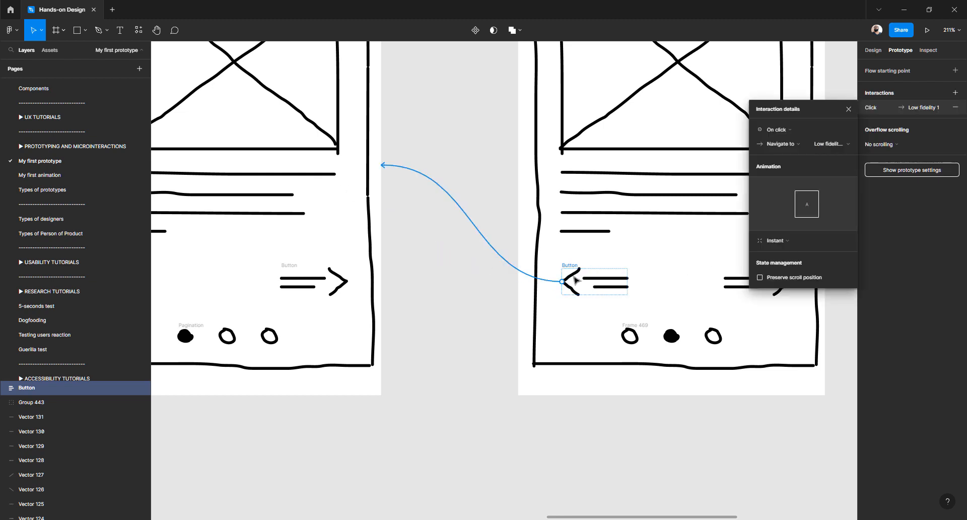
Rename the second sketch's three-dot frame as Pagination
{"action": "left_click", "coordinate": [638, 331]}
{"action": "double_click", "coordinate": [38, 388]}
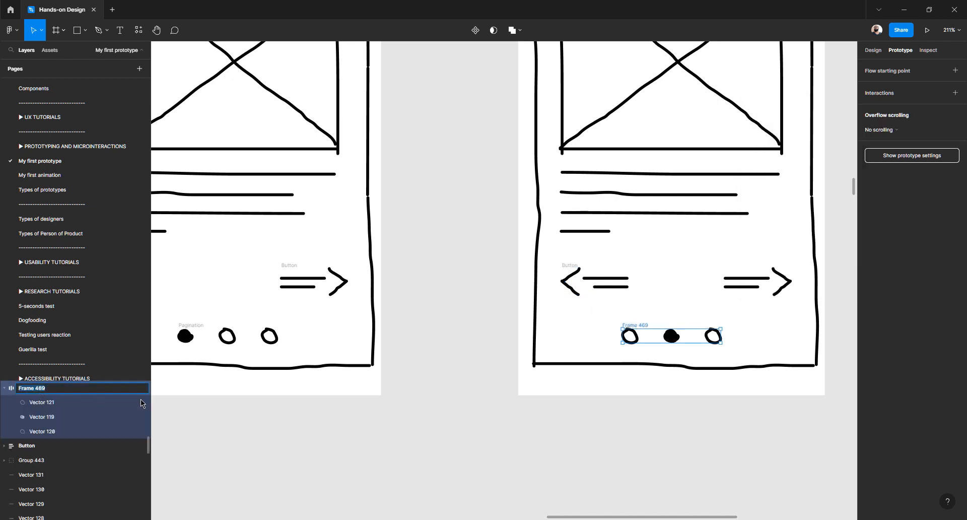
{"action": "type", "text": "Pagination"}
{"action": "key", "text": "Return"}
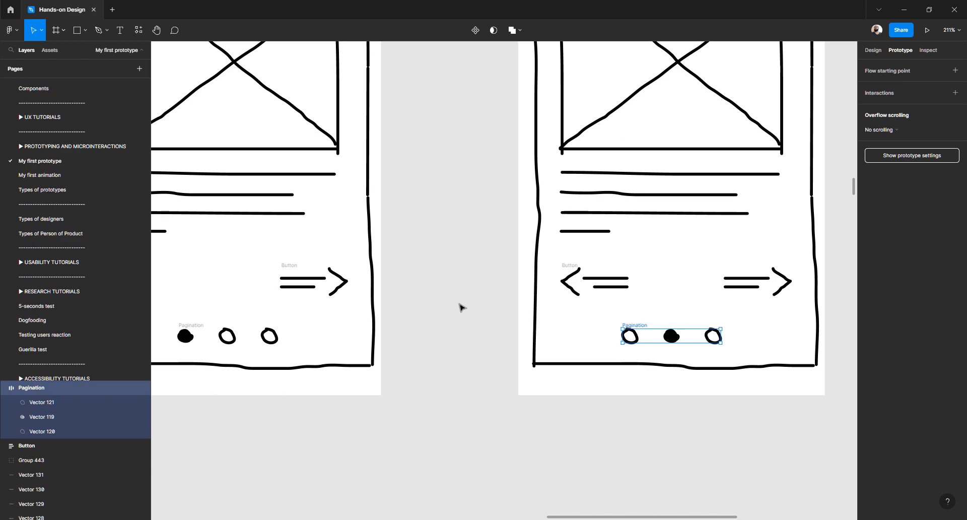
Present the prototype from Low fidelity 1 and compare the Low Fidelity flow with Flow 1
{"action": "scroll", "coordinate": [488, 277], "scroll_direction": "down", "scroll_amount": 5}
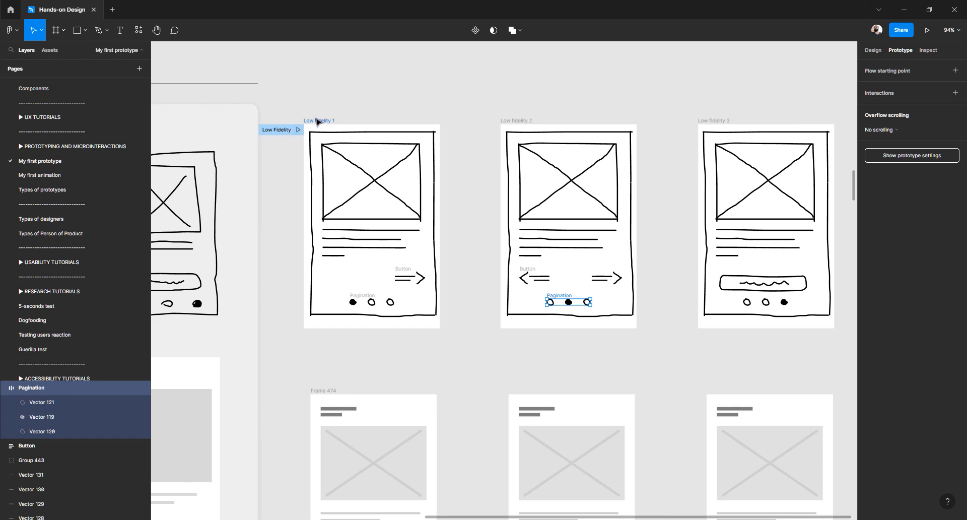
{"action": "left_click", "coordinate": [317, 121]}
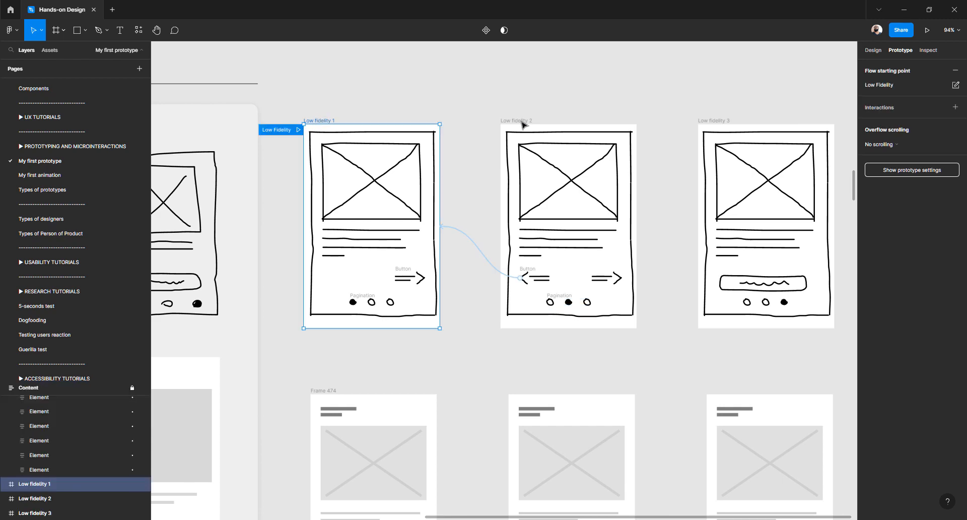
{"action": "left_click", "coordinate": [522, 122]}
{"action": "left_click", "coordinate": [318, 121]}
{"action": "left_click", "coordinate": [927, 31]}
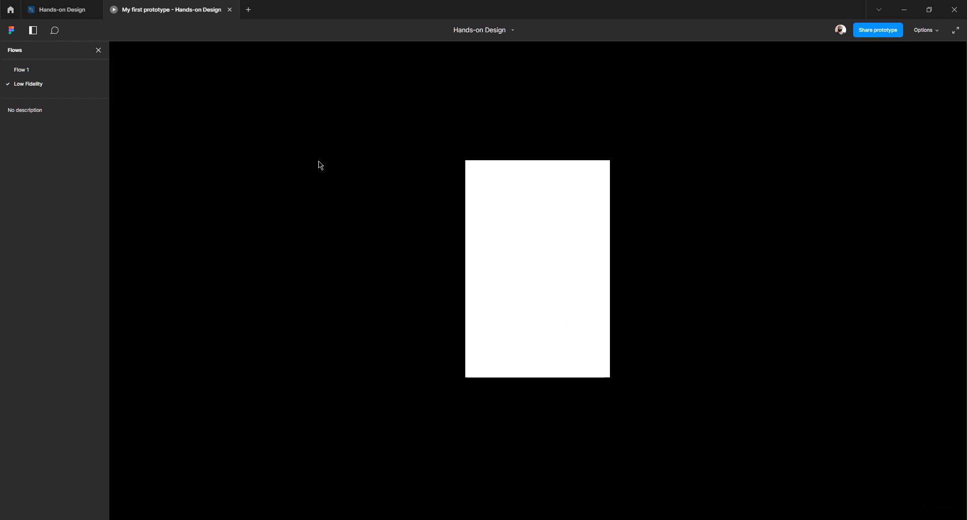
{"action": "left_click", "coordinate": [22, 71]}
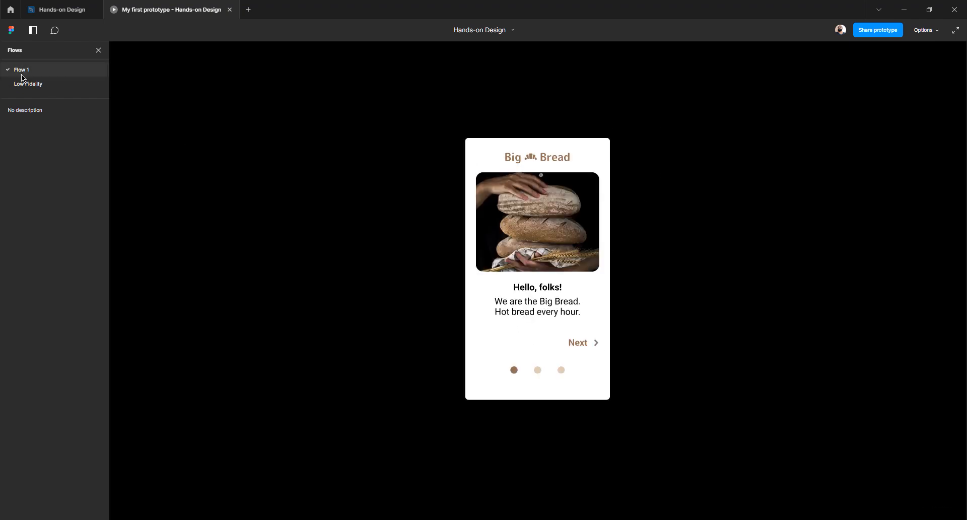
{"action": "left_click", "coordinate": [25, 87]}
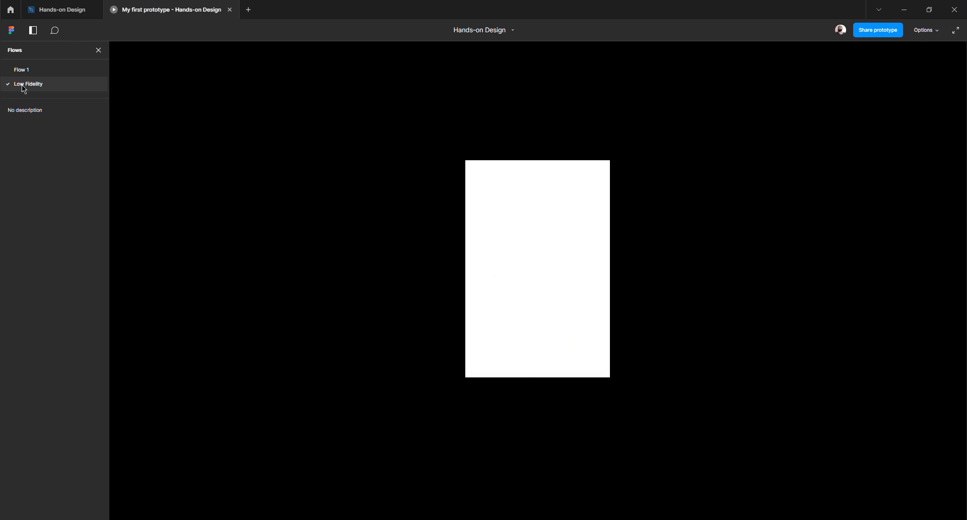
Return to the design file, replay the Low Fidelity flow from its starting point, and switch the preview to Flow 1
{"action": "left_click", "coordinate": [43, 14]}
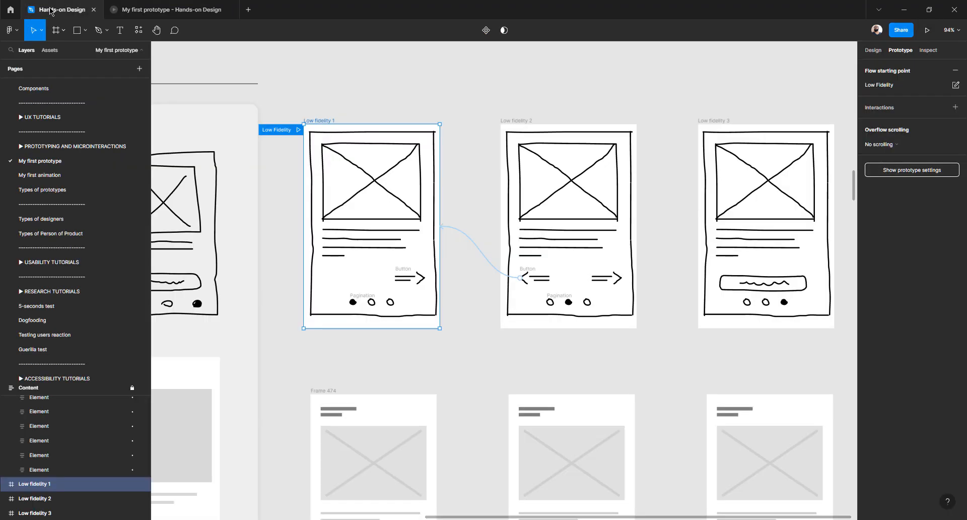
{"action": "left_click", "coordinate": [299, 131]}
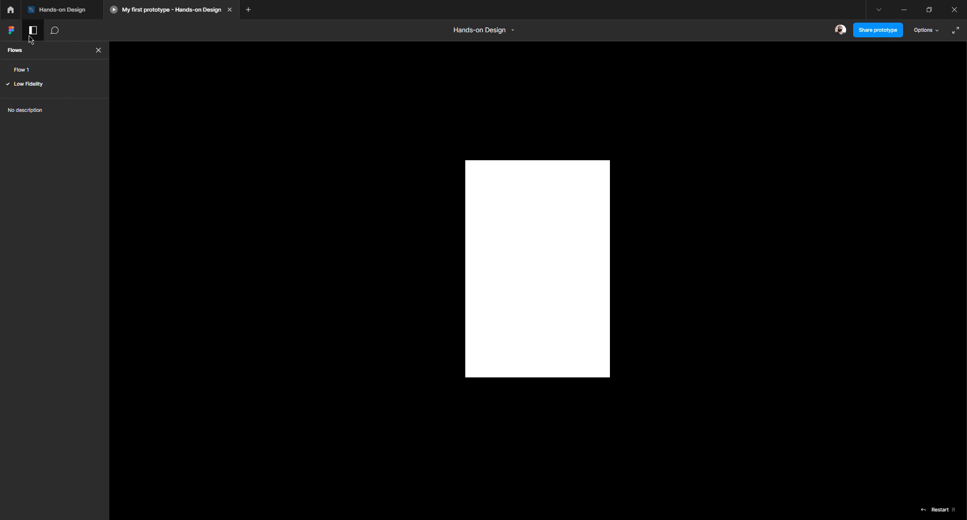
{"action": "left_click", "coordinate": [31, 70]}
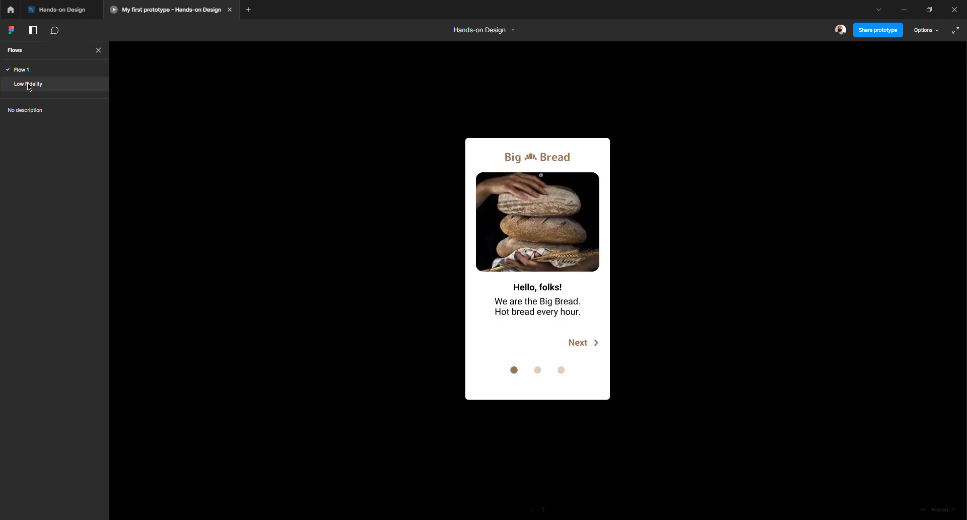
Preview the Low Fidelity flow against Flow 1 and check the design properties of the Low fidelity 1 frame
{"action": "left_click", "coordinate": [53, 88]}
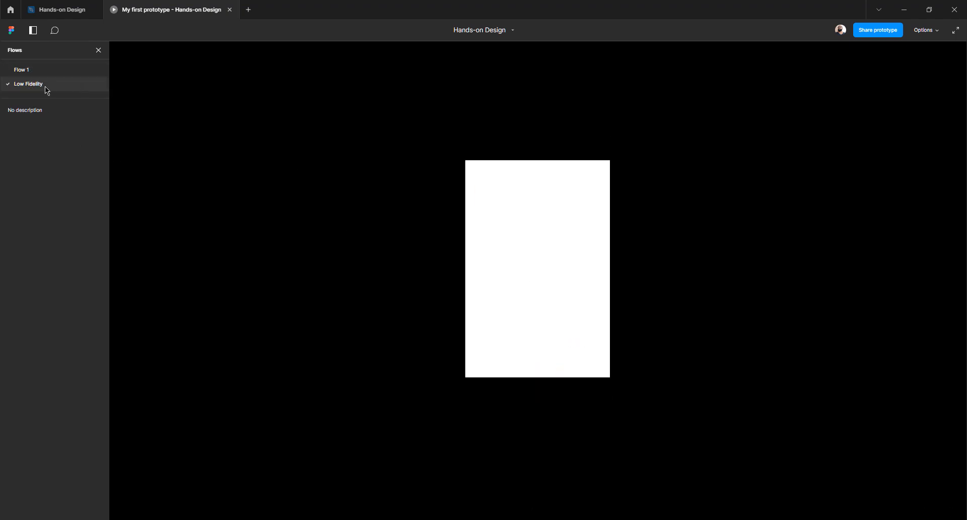
{"action": "left_click", "coordinate": [65, 15]}
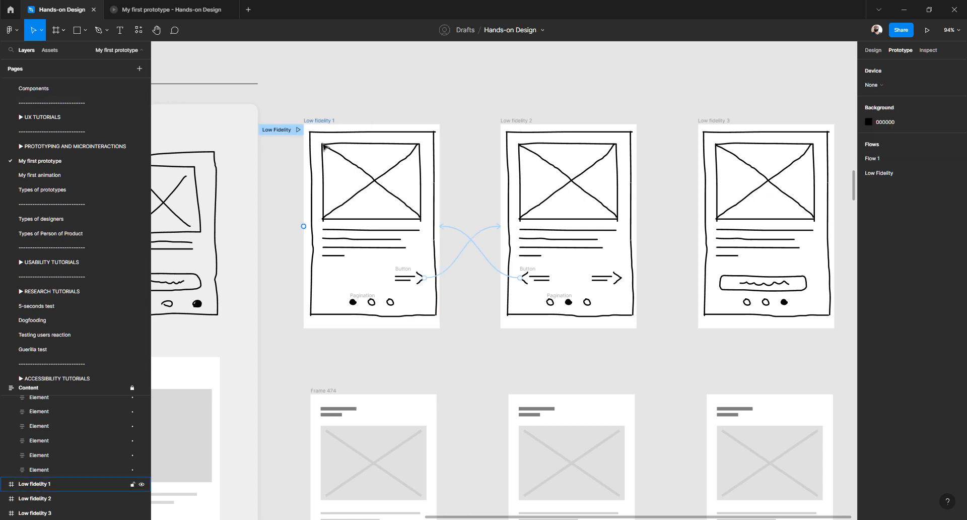
{"action": "left_click", "coordinate": [311, 120]}
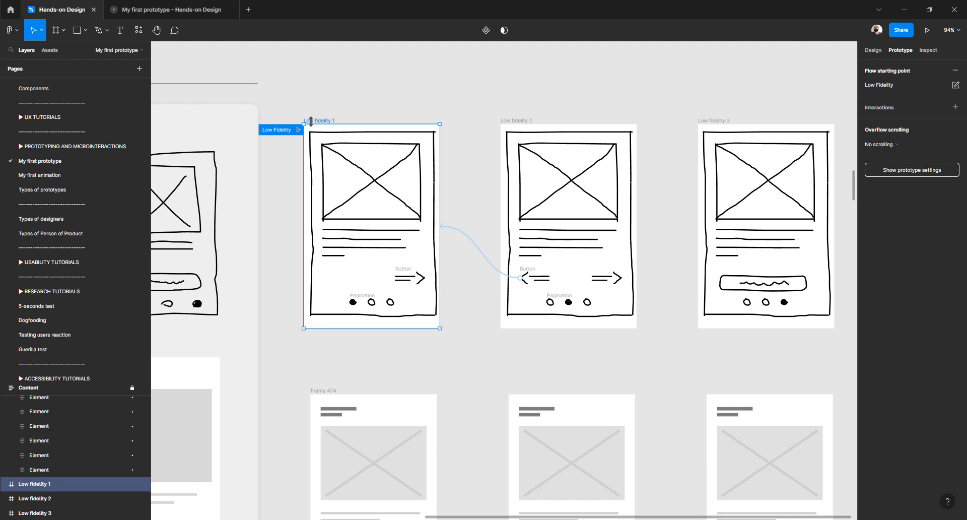
{"action": "left_click", "coordinate": [874, 53]}
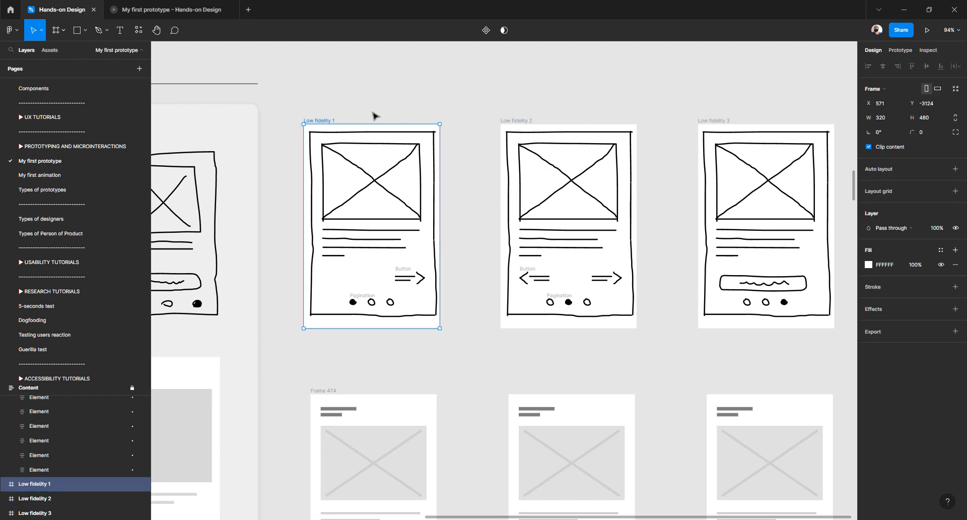
{"action": "left_click", "coordinate": [927, 31]}
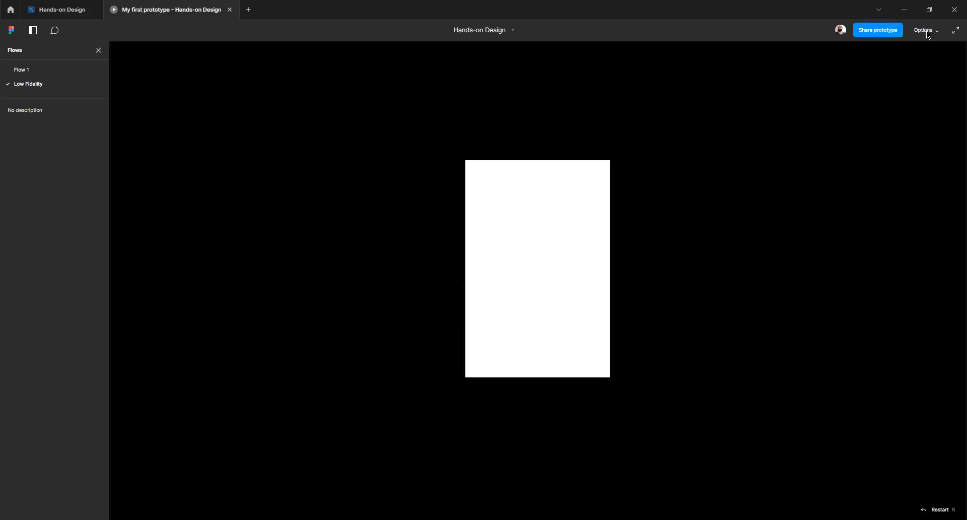
{"action": "left_click", "coordinate": [22, 70]}
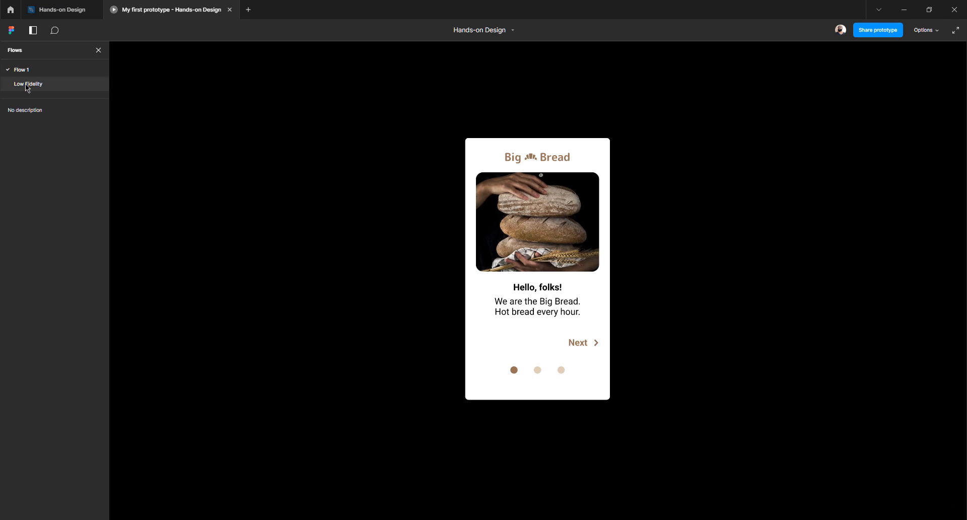
{"action": "left_click", "coordinate": [27, 84]}
{"action": "left_click", "coordinate": [81, 11]}
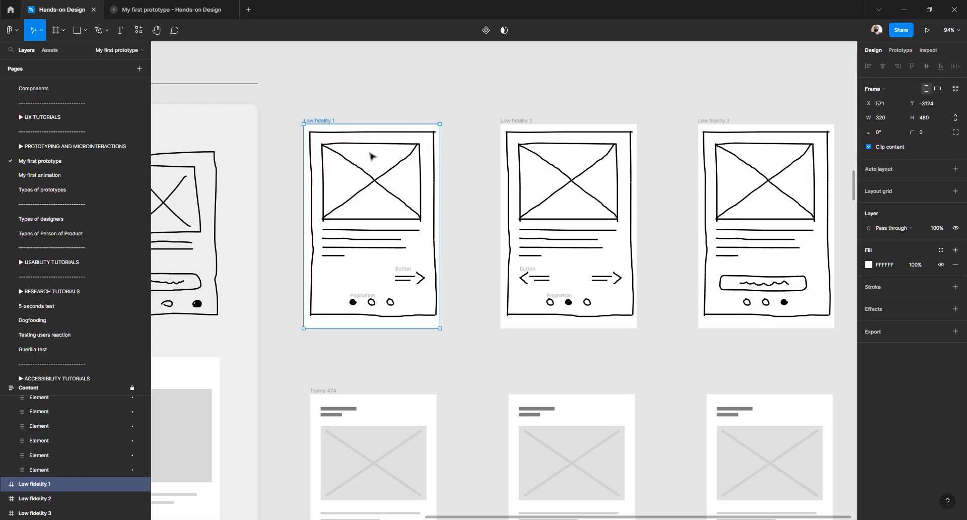
Fill the Low fidelity 1 frame with red F62727 and preview the Low Fidelity flow
{"action": "key", "text": "Escape"}
{"action": "left_click", "coordinate": [375, 184]}
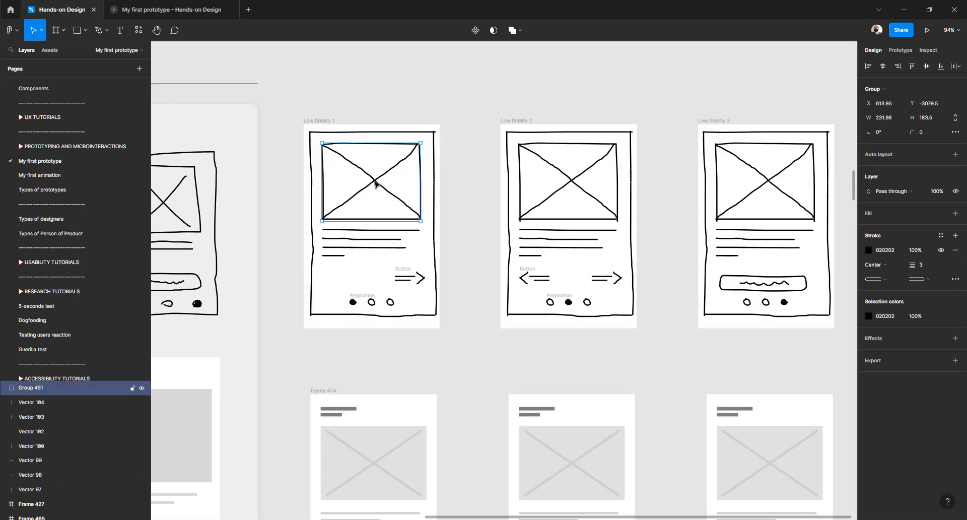
{"action": "left_click", "coordinate": [302, 151]}
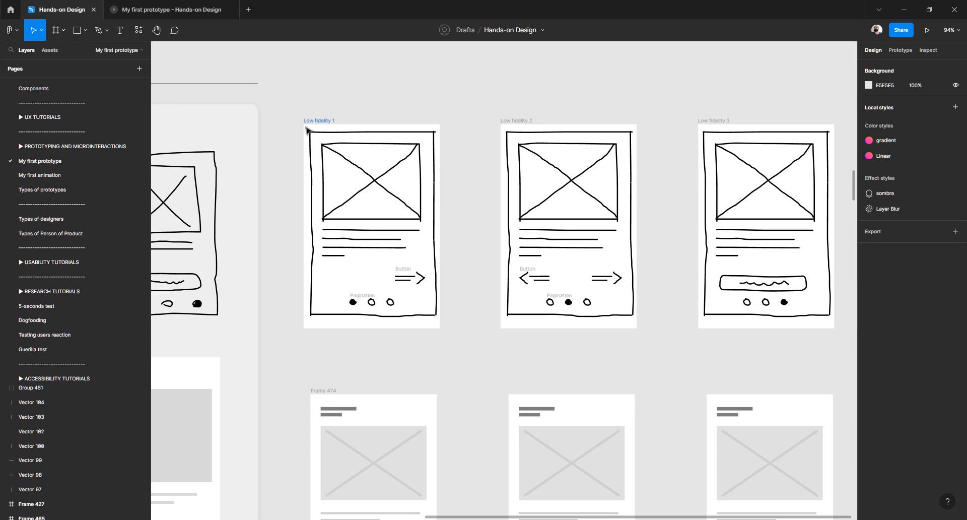
{"action": "left_click", "coordinate": [308, 130]}
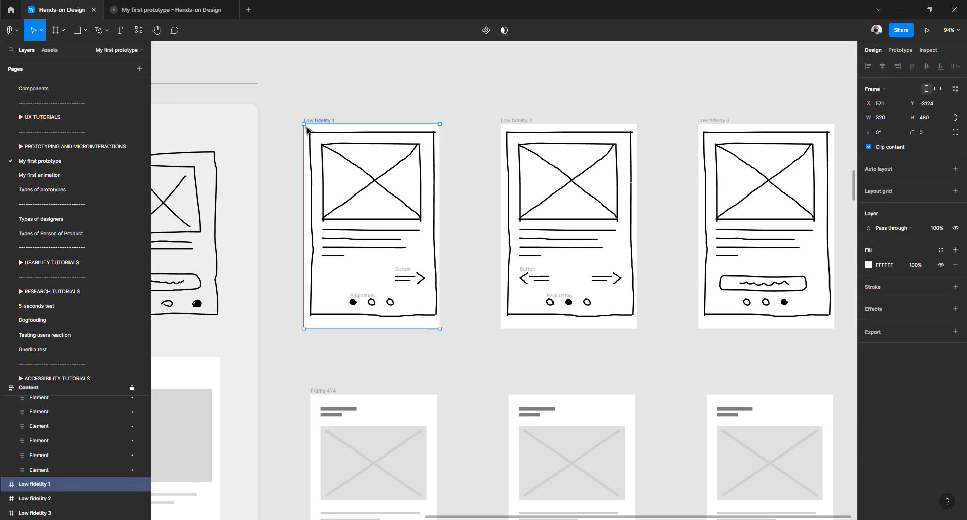
{"action": "left_click", "coordinate": [868, 264]}
{"action": "left_click_drag", "start_coordinate": [817, 291], "coordinate": [840, 280]}
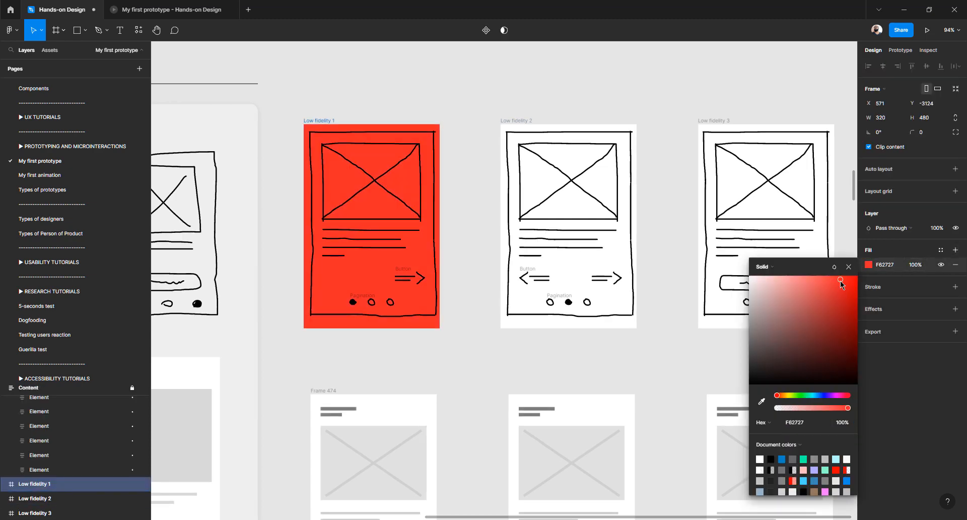
{"action": "left_click", "coordinate": [927, 31]}
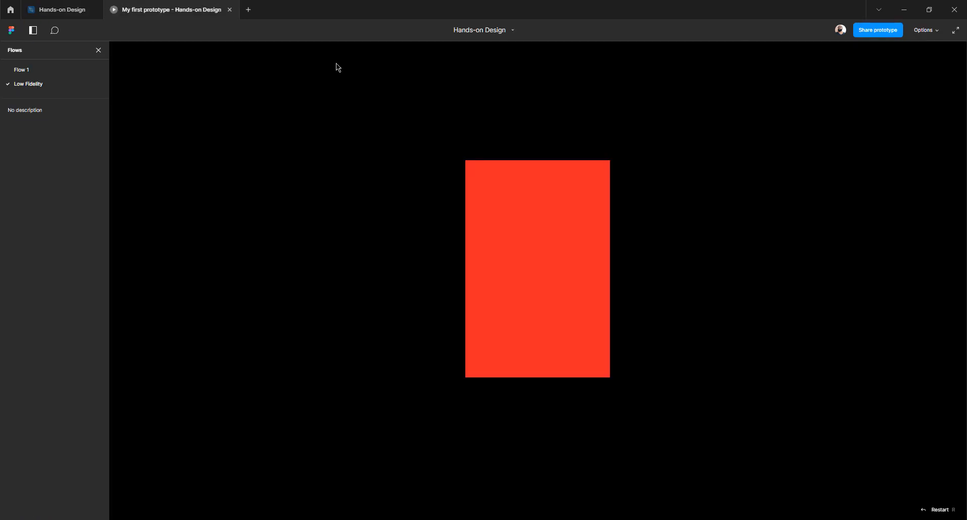
{"action": "left_click", "coordinate": [62, 13]}
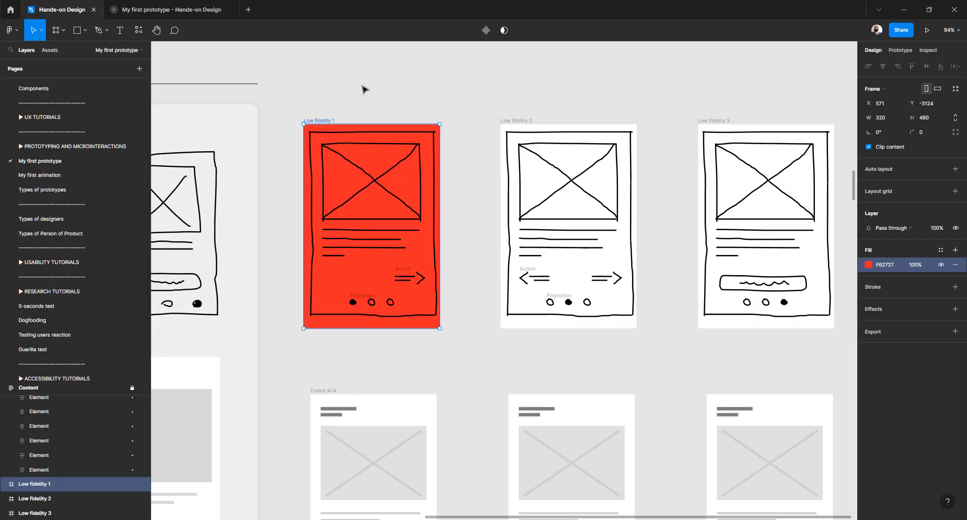
{"action": "left_click", "coordinate": [329, 98]}
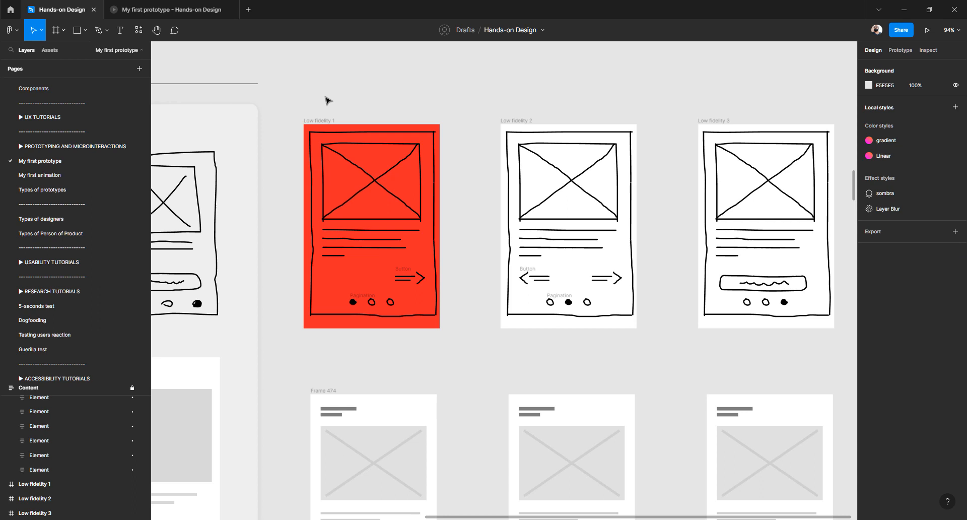
{"action": "left_click", "coordinate": [327, 134]}
{"action": "left_click", "coordinate": [272, 156]}
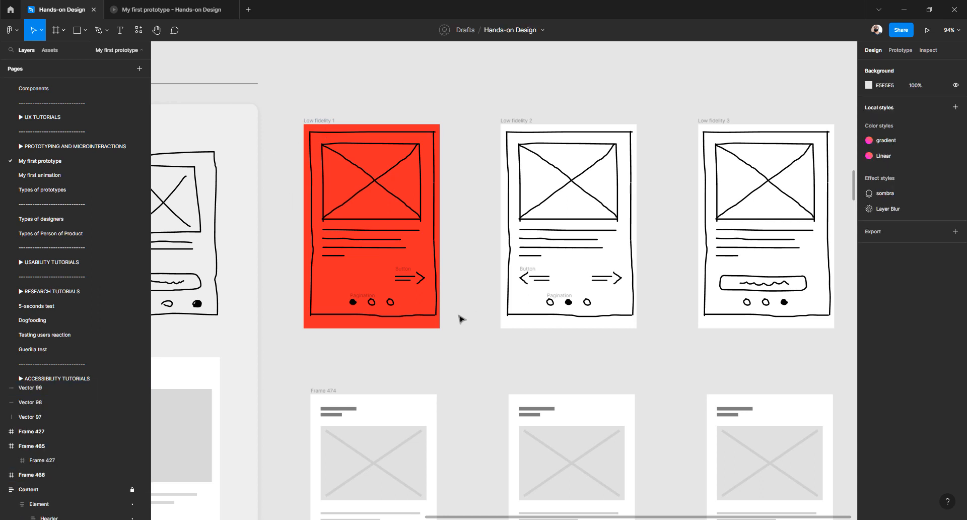
{"action": "mouse_move", "coordinate": [447, 321]}
{"action": "left_mouse_down"}
{"action": "mouse_move", "coordinate": [295, 131]}
{"action": "mouse_move", "coordinate": [461, 321]}
{"action": "left_mouse_up"}
{"action": "left_click", "coordinate": [301, 132]}
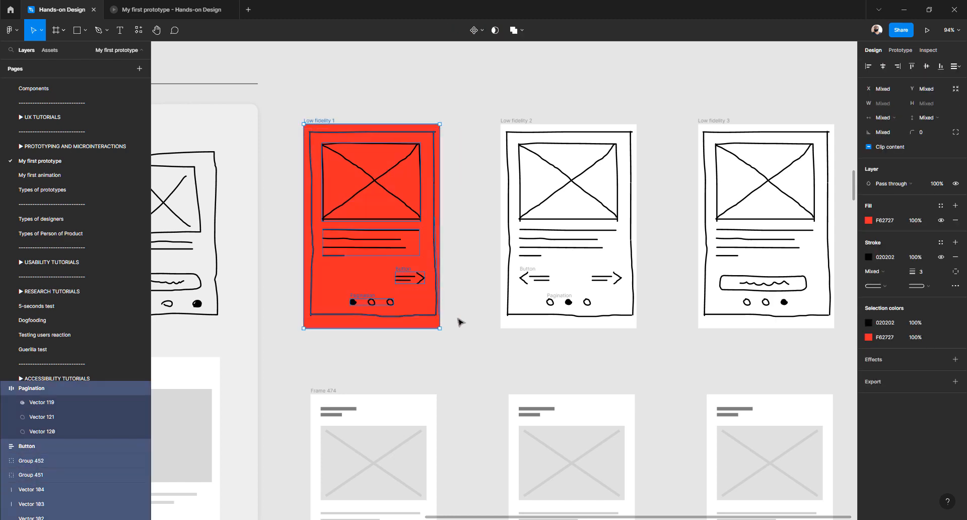
{"action": "key", "text": "Delete"}
{"action": "key", "text": "ctrl+z"}
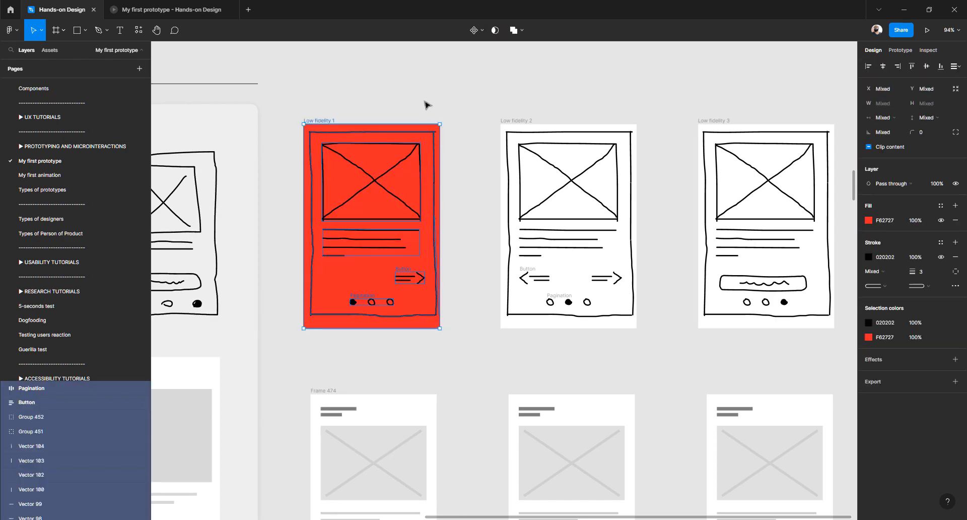
Lock the Low fidelity 1 frame and remove all the sketch elements lying over it
{"action": "left_click", "coordinate": [321, 115]}
{"action": "left_click", "coordinate": [321, 119]}
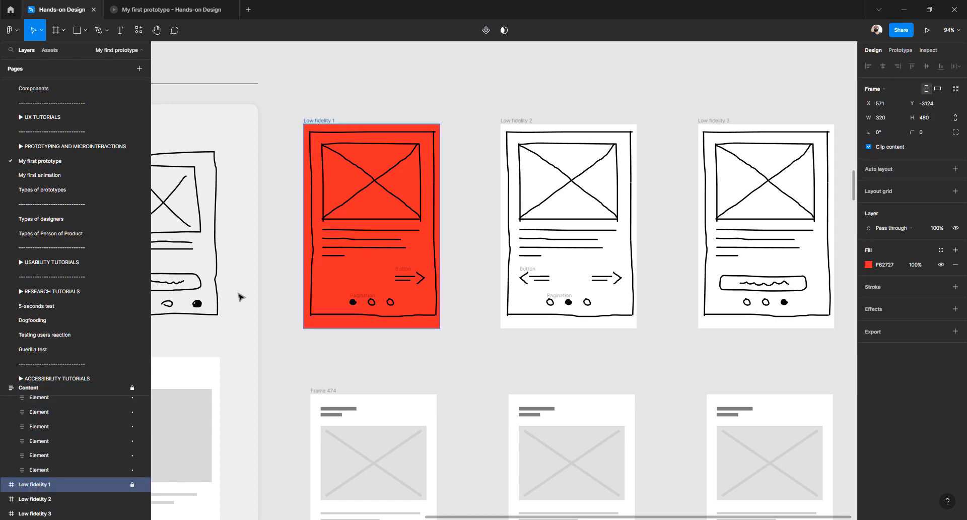
{"action": "left_click", "coordinate": [338, 205]}
{"action": "left_click", "coordinate": [343, 205]}
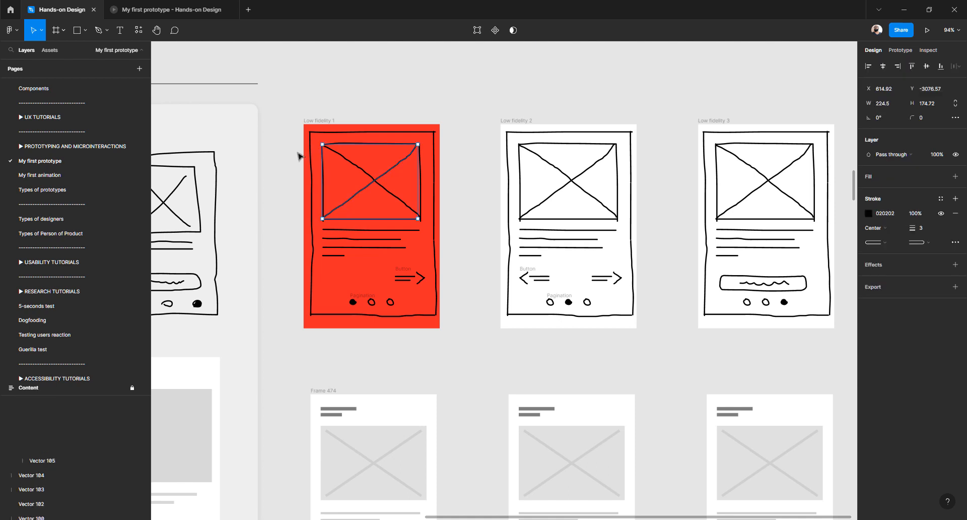
{"action": "left_click_drag", "start_coordinate": [294, 126], "coordinate": [454, 325]}
{"action": "key", "text": "Delete"}
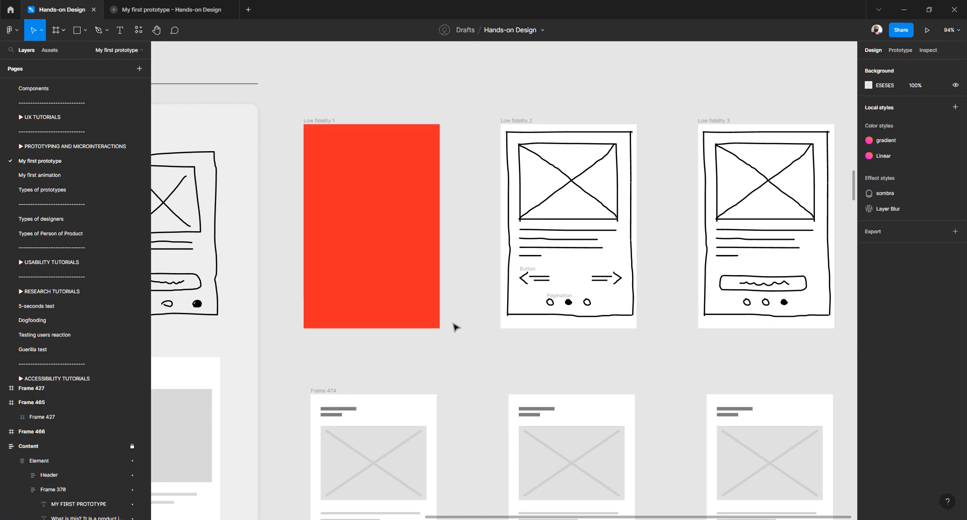
Put the removed sketch elements back in place over the Low fidelity 1 frame
{"action": "right_click", "coordinate": [311, 132]}
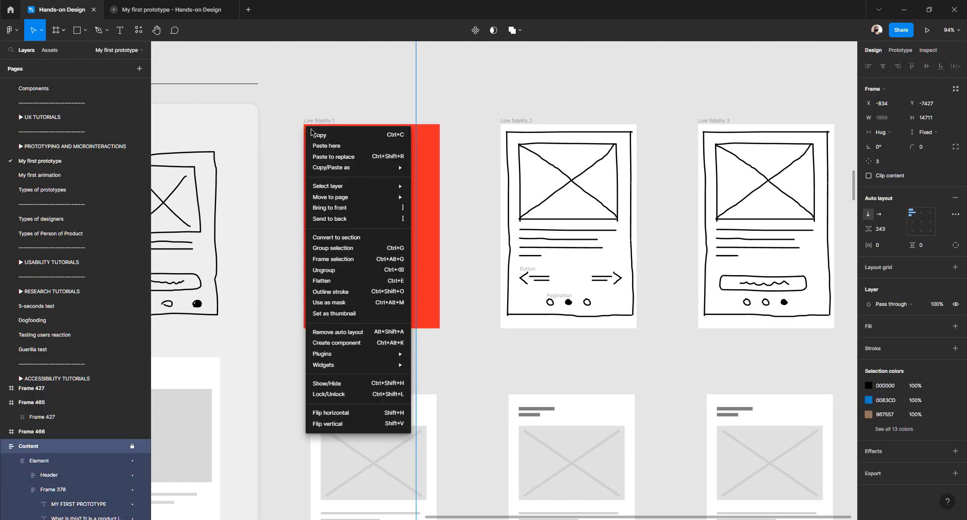
{"action": "left_click", "coordinate": [478, 119]}
{"action": "left_click", "coordinate": [448, 133]}
{"action": "right_click", "coordinate": [432, 137]}
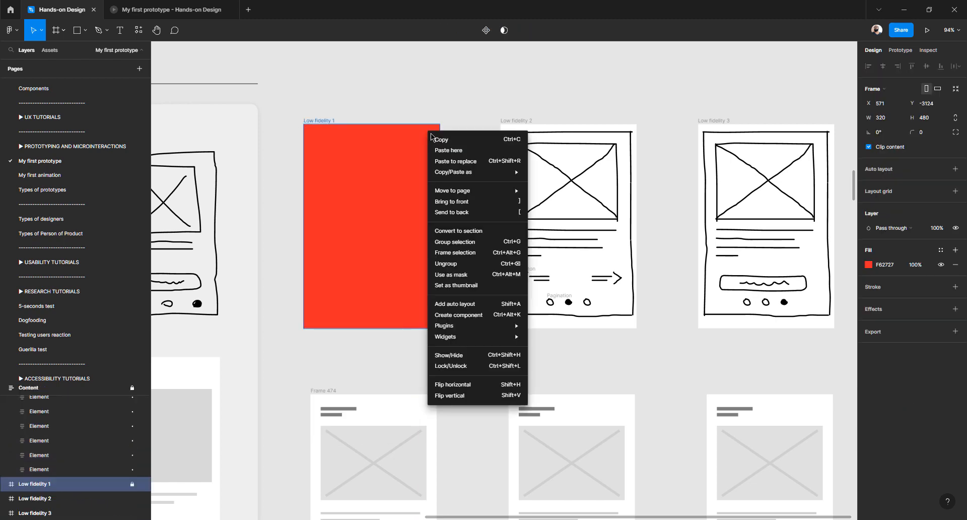
{"action": "key", "text": "Escape"}
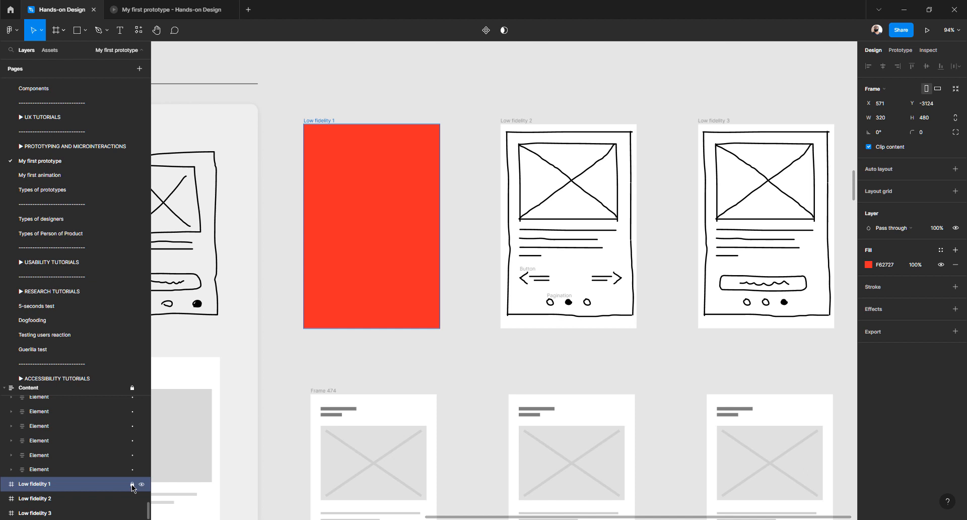
{"action": "key", "text": "Return"}
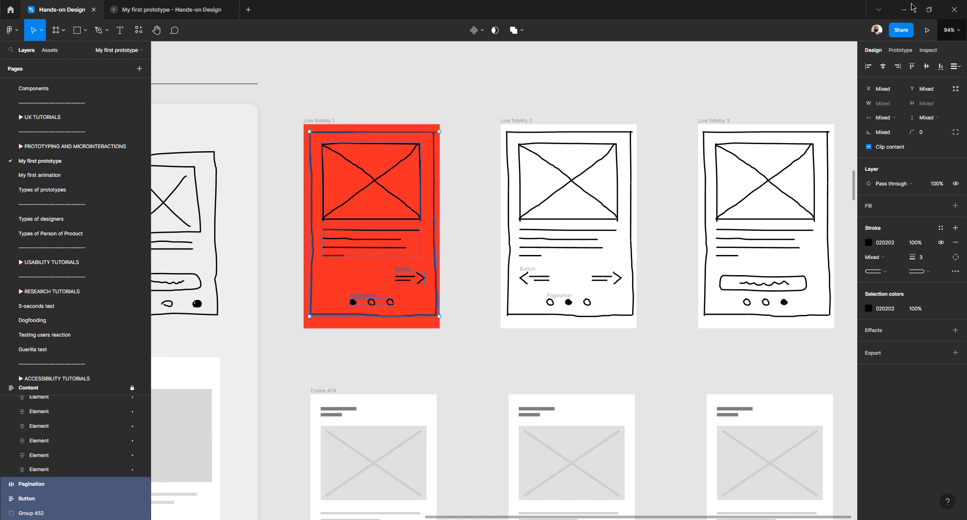
Present the prototype again and compare the Low Fidelity flow with Flow 1
{"action": "left_click", "coordinate": [927, 30]}
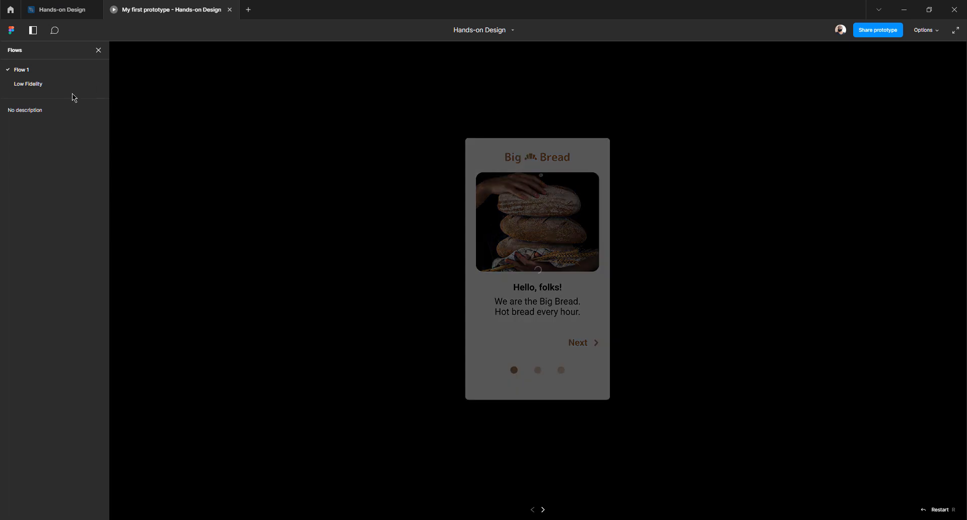
{"action": "left_click", "coordinate": [45, 84]}
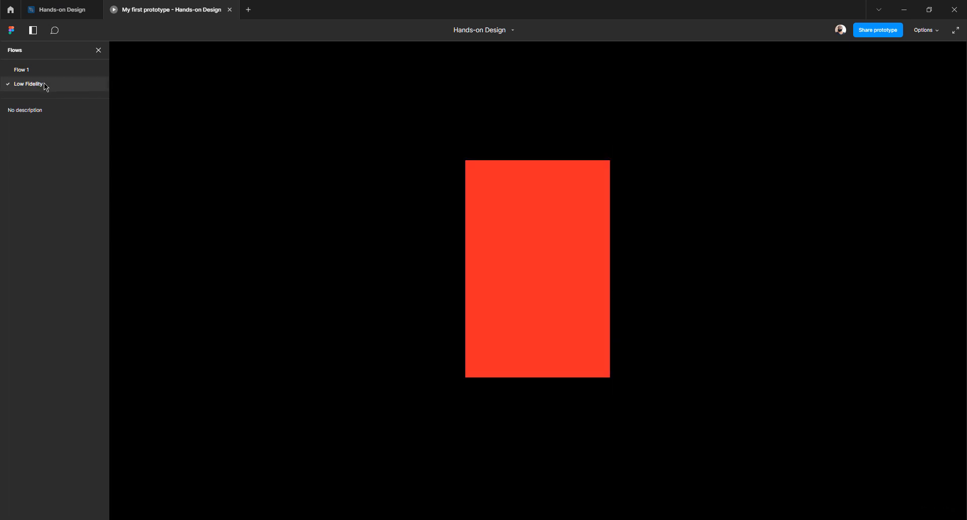
{"action": "left_click", "coordinate": [33, 71]}
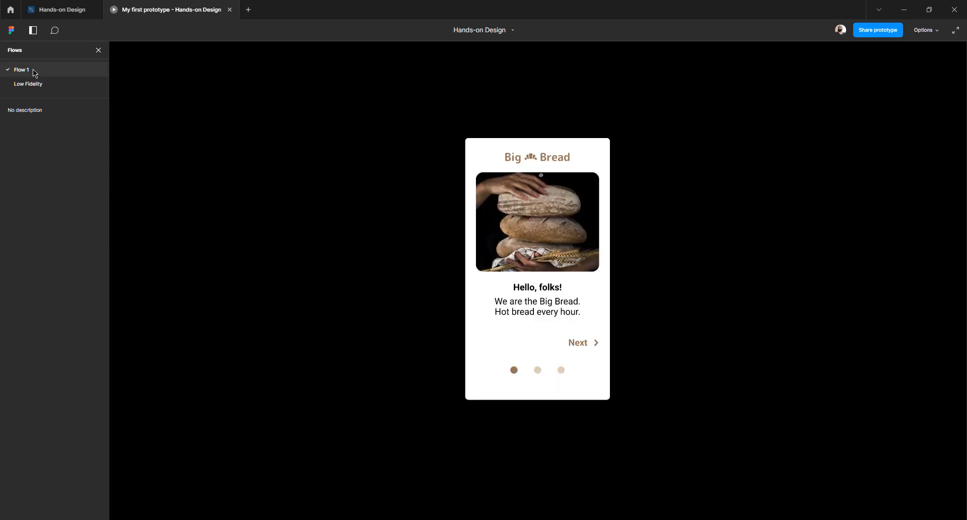
{"action": "left_click", "coordinate": [30, 85]}
{"action": "left_click", "coordinate": [53, 12]}
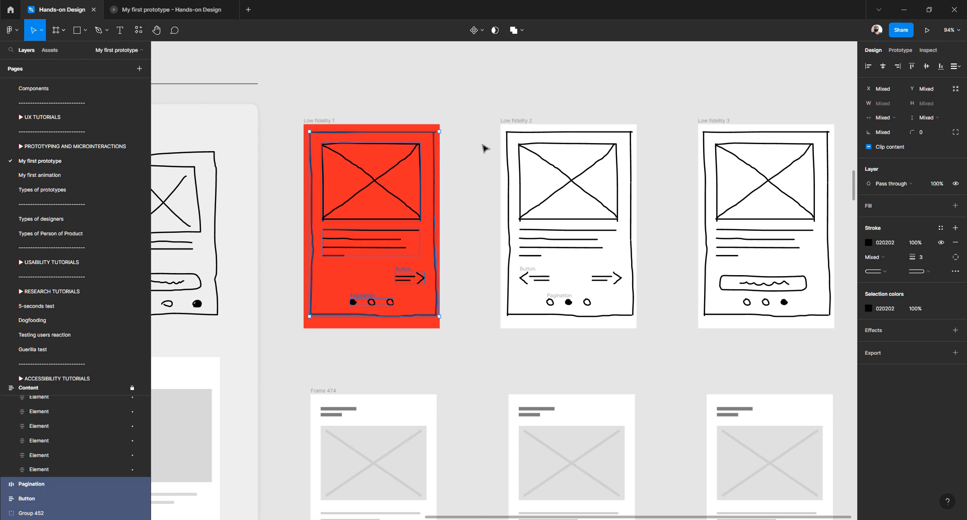
Convert the strokes of the Low fidelity 1 sketch elements to filled outlines and preview both flows
{"action": "double_click", "coordinate": [345, 189]}
{"action": "scroll", "coordinate": [346, 188], "scroll_direction": "up", "scroll_amount": 3}
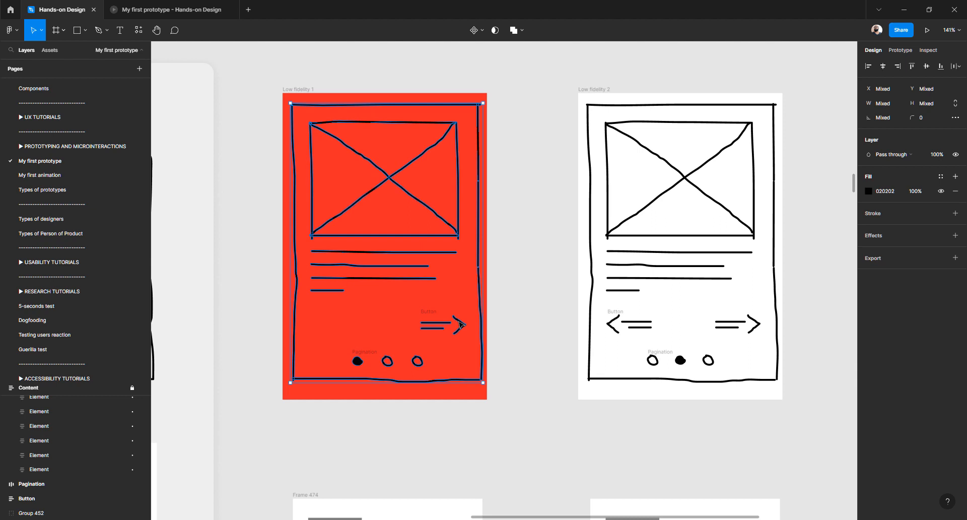
{"action": "left_click", "coordinate": [927, 31]}
{"action": "left_click", "coordinate": [43, 89]}
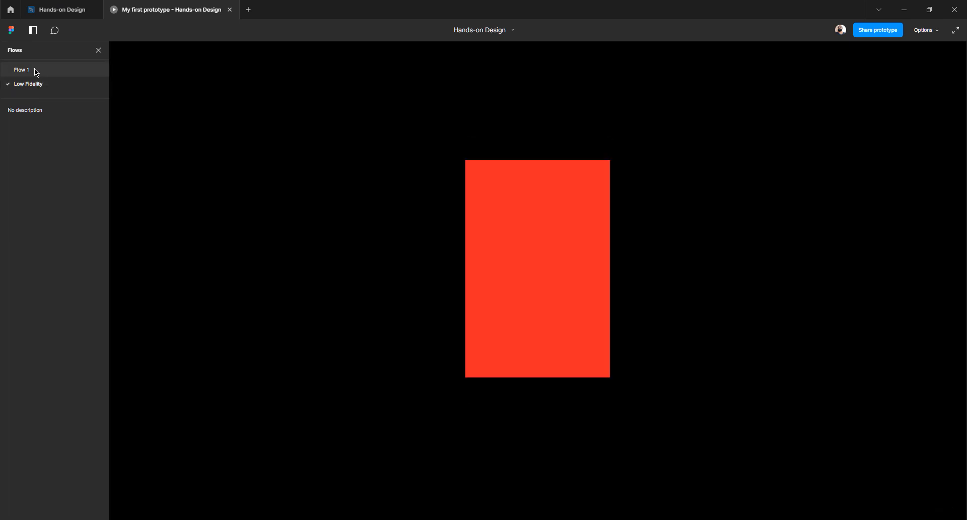
{"action": "left_click", "coordinate": [37, 73]}
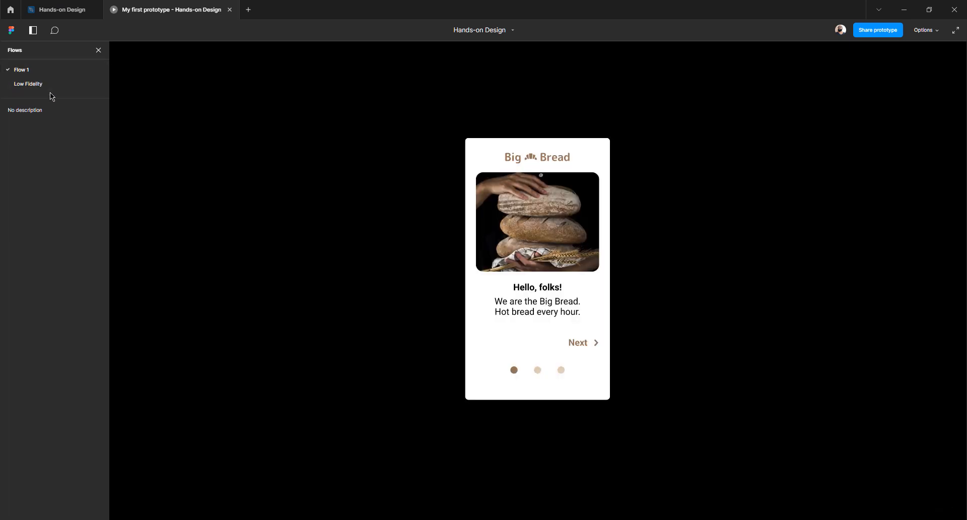
{"action": "left_click", "coordinate": [56, 10]}
Open the interaction details of the connection from the back button on Low fidelity 2 to Low fidelity 1
{"action": "left_click", "coordinate": [526, 233]}
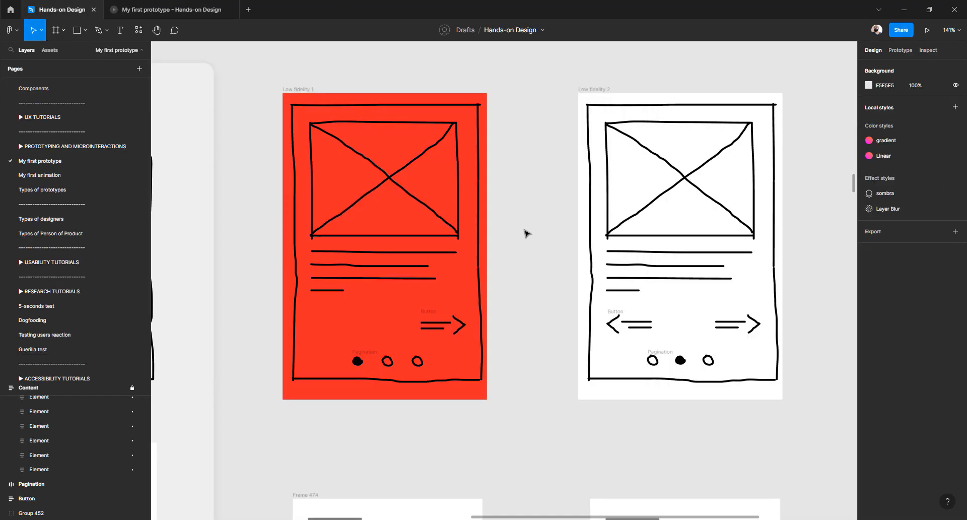
{"action": "scroll", "coordinate": [527, 232], "scroll_direction": "down", "scroll_amount": 3}
{"action": "scroll", "coordinate": [525, 231], "scroll_direction": "down", "scroll_amount": 5}
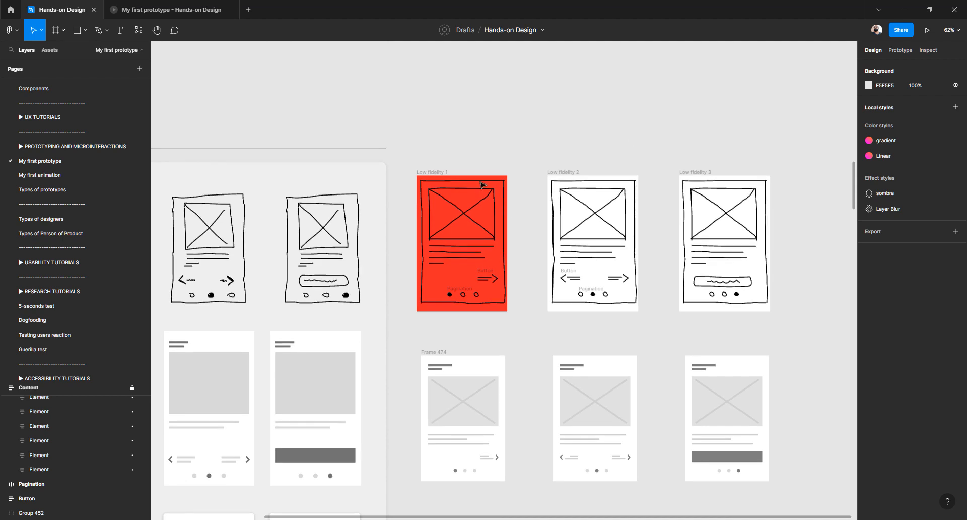
{"action": "left_click", "coordinate": [890, 52]}
{"action": "scroll", "coordinate": [499, 236], "scroll_direction": "right", "scroll_amount": 2}
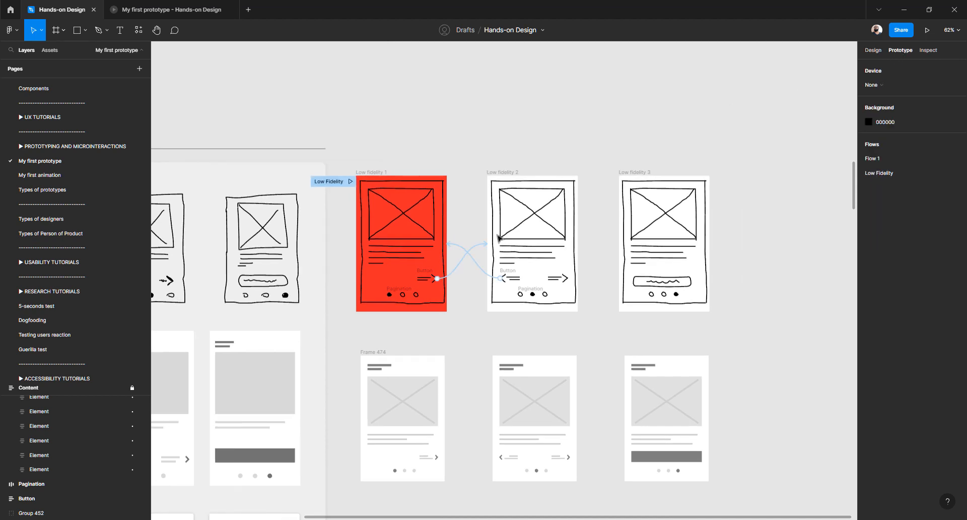
{"action": "left_click", "coordinate": [460, 251]}
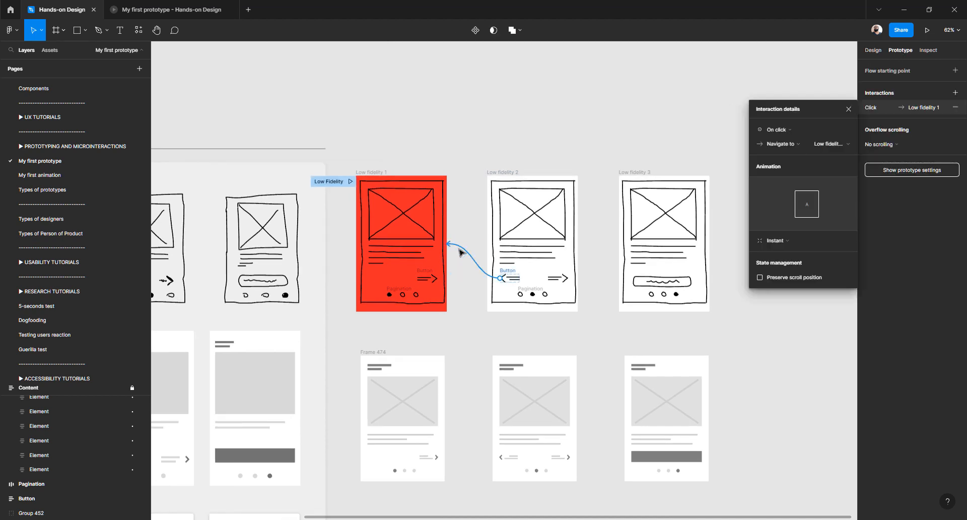
Delete the prototype connections running between Low fidelity 1 and Low fidelity 2 in both directions
{"action": "key", "text": "Delete"}
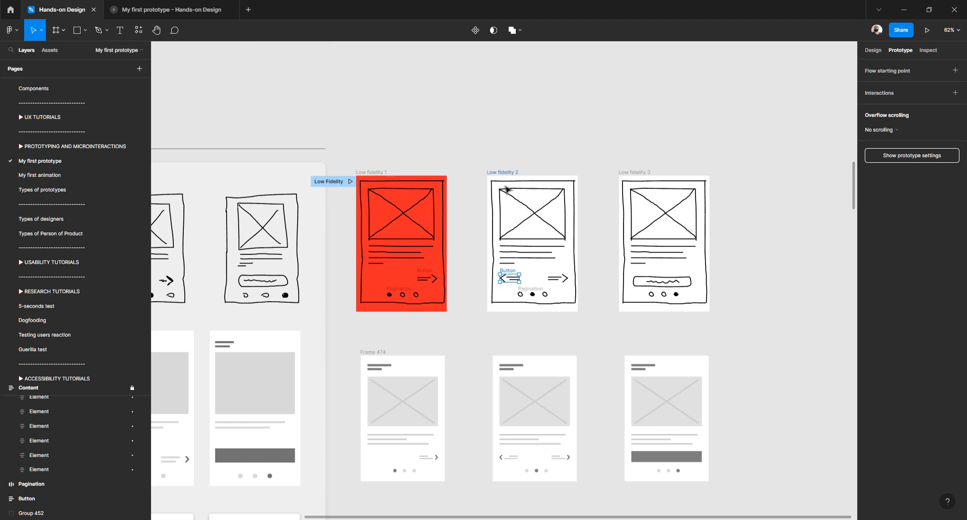
{"action": "left_click_drag", "start_coordinate": [438, 278], "coordinate": [496, 250]}
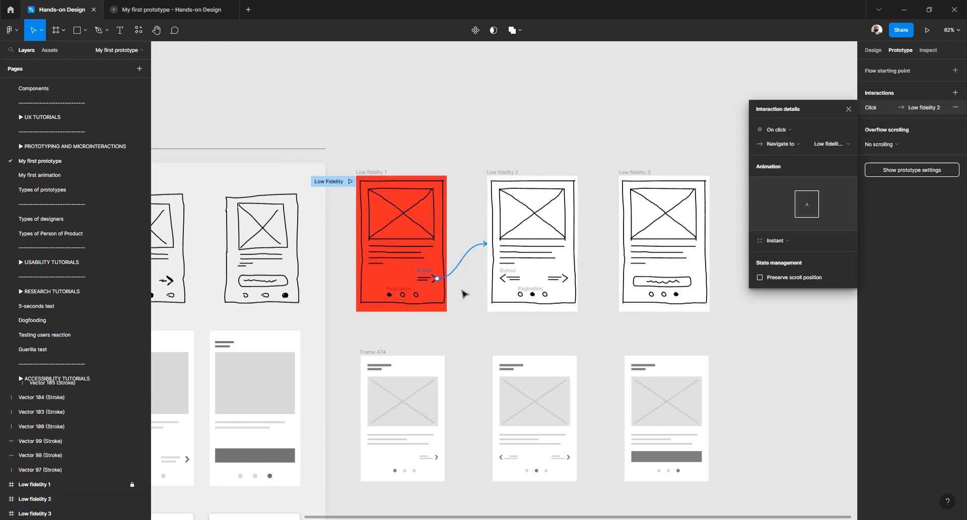
{"action": "key", "text": "Delete"}
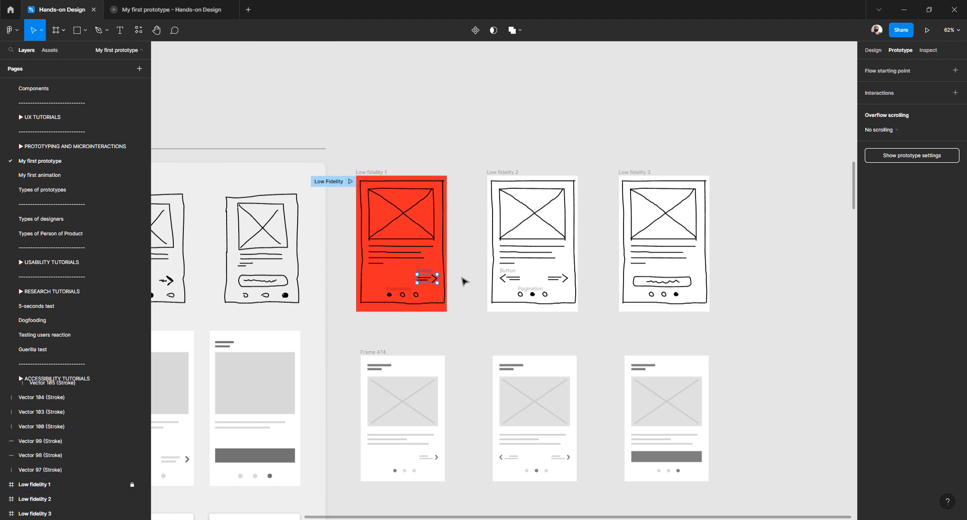
Remove the Low Fidelity flow starting point from the Low fidelity 1 frame
{"action": "left_click", "coordinate": [337, 182]}
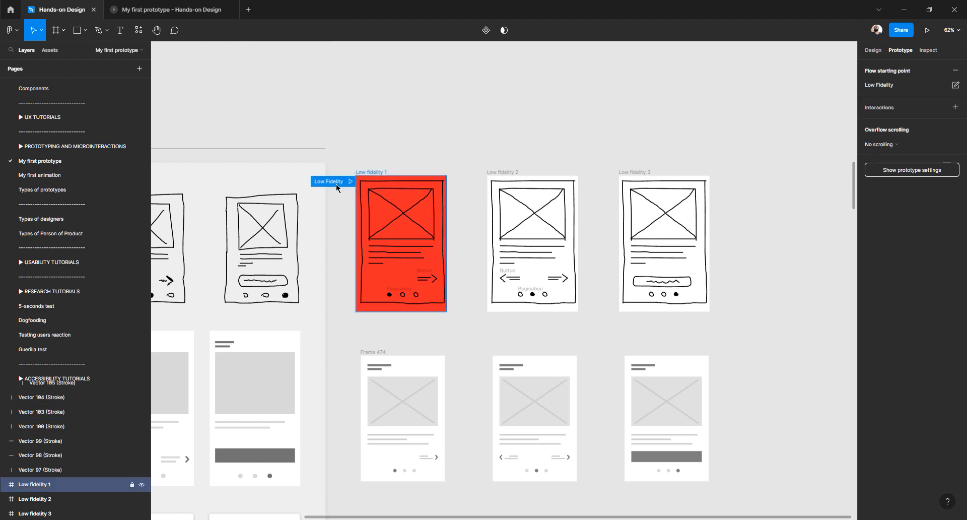
{"action": "key", "text": "Delete"}
{"action": "key", "text": "ctrl+z"}
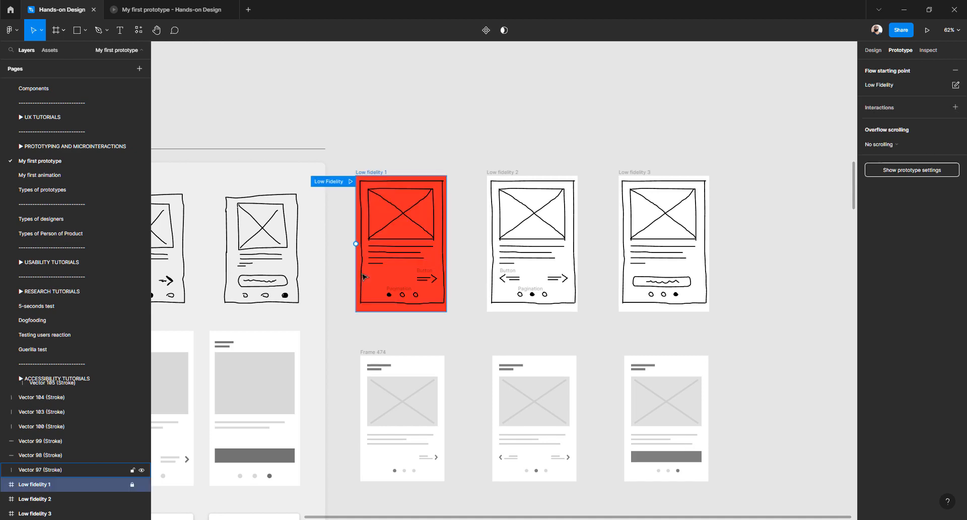
{"action": "left_click_drag", "start_coordinate": [349, 182], "coordinate": [354, 135]}
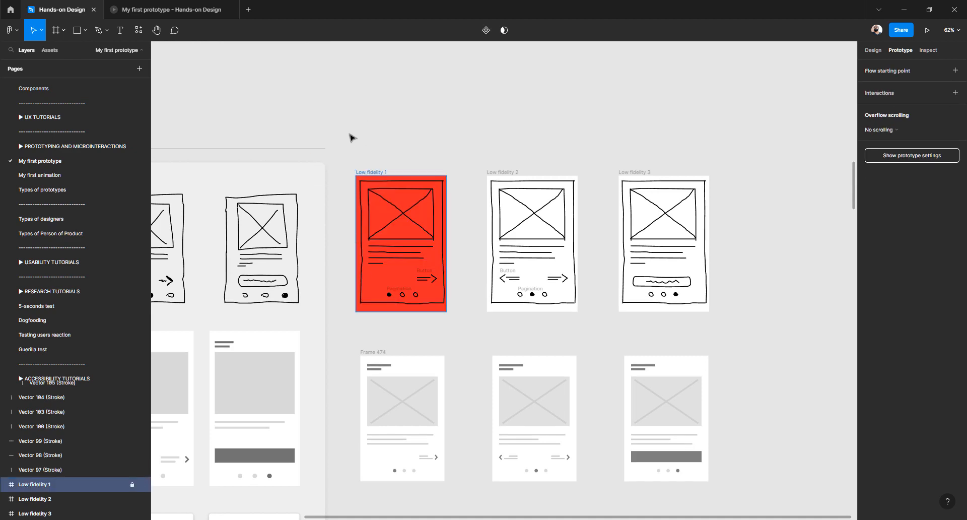
Ungroup the frame that holds the three grey wireframe screens below the low-fidelity frames
{"action": "scroll", "coordinate": [393, 330], "scroll_direction": "down", "scroll_amount": 3}
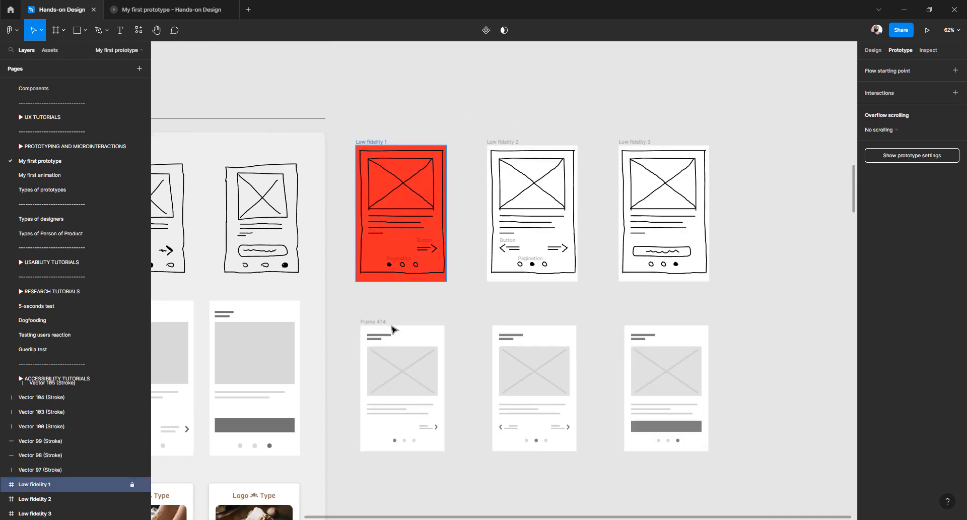
{"action": "left_click", "coordinate": [369, 262]}
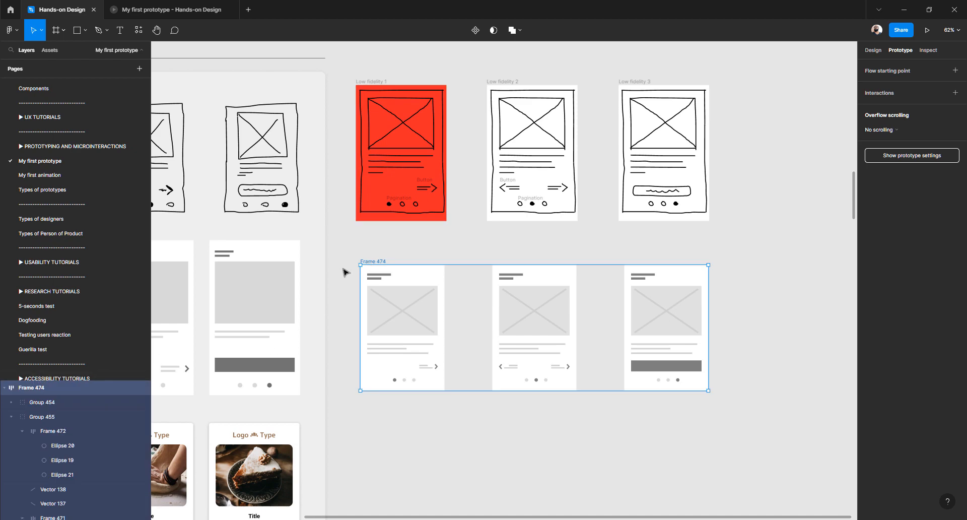
{"action": "key", "text": "ctrl+shift+g"}
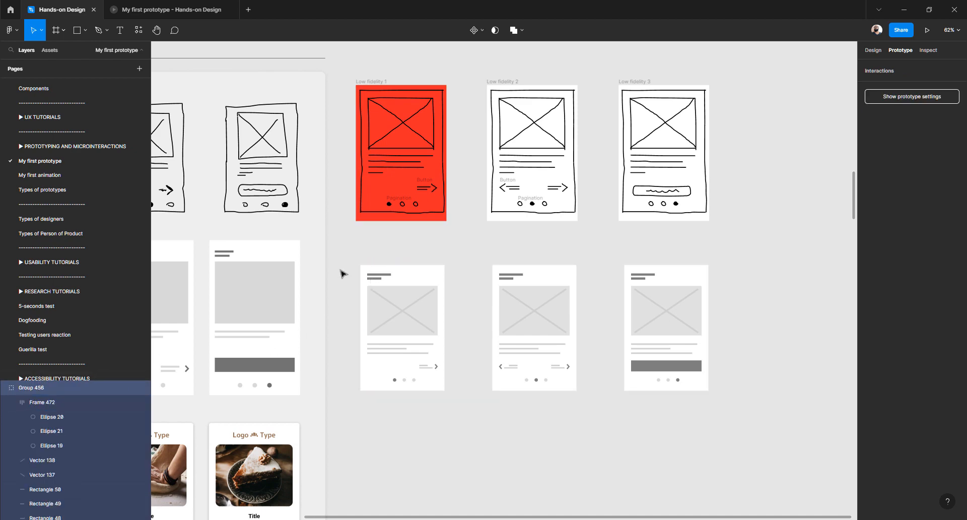
Rename the group of the first grey wireframe screen as "Mid fidelity 1"
{"action": "left_click", "coordinate": [372, 255]}
{"action": "left_click", "coordinate": [375, 275]}
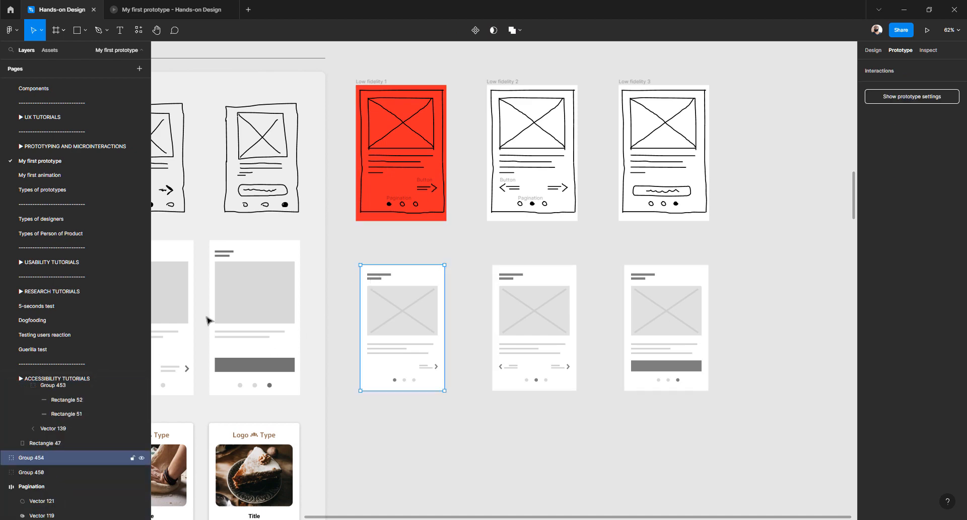
{"action": "double_click", "coordinate": [39, 459]}
{"action": "type", "text": "Mid fidelity 1"}
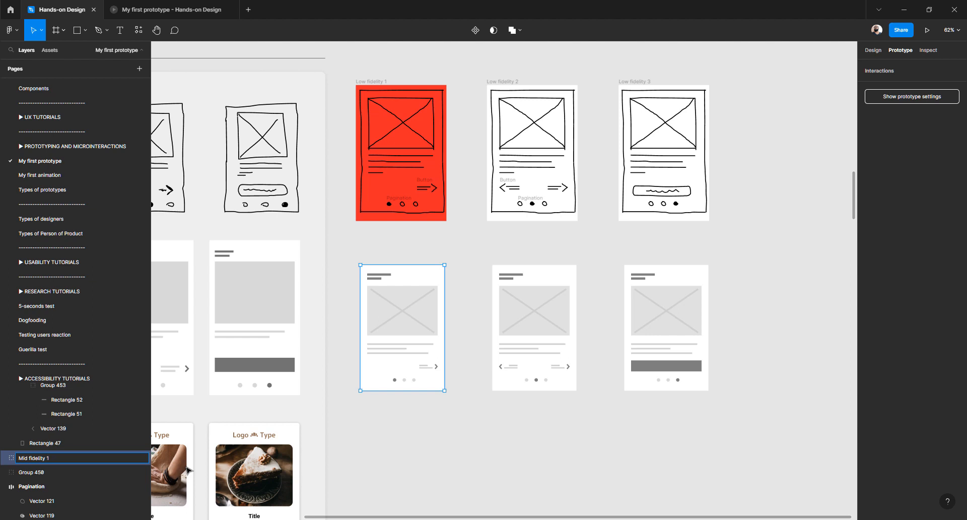
{"action": "key", "text": "ctrl+a"}
{"action": "key", "text": "Return"}
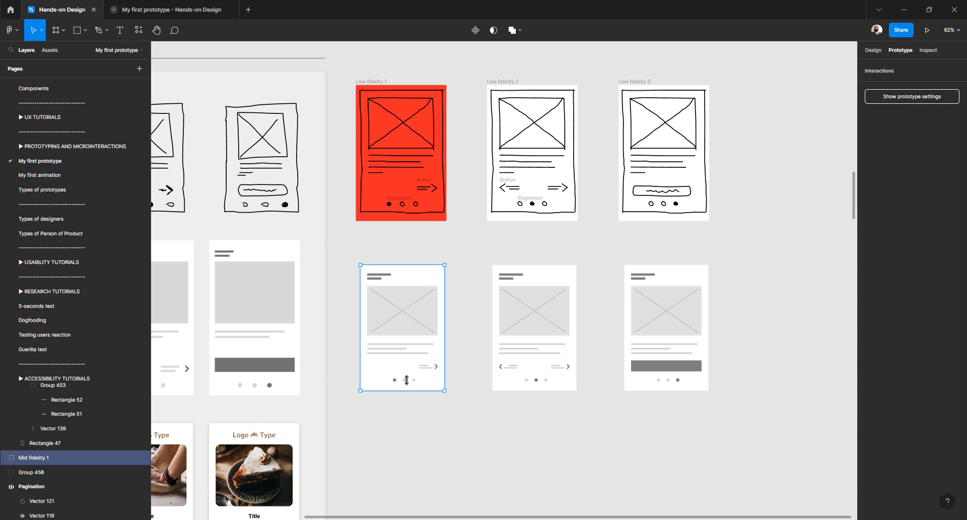
Try to wrap the white background rectangle of the first grey wireframe in an auto layout frame, and undo it
{"action": "left_click", "coordinate": [521, 287]}
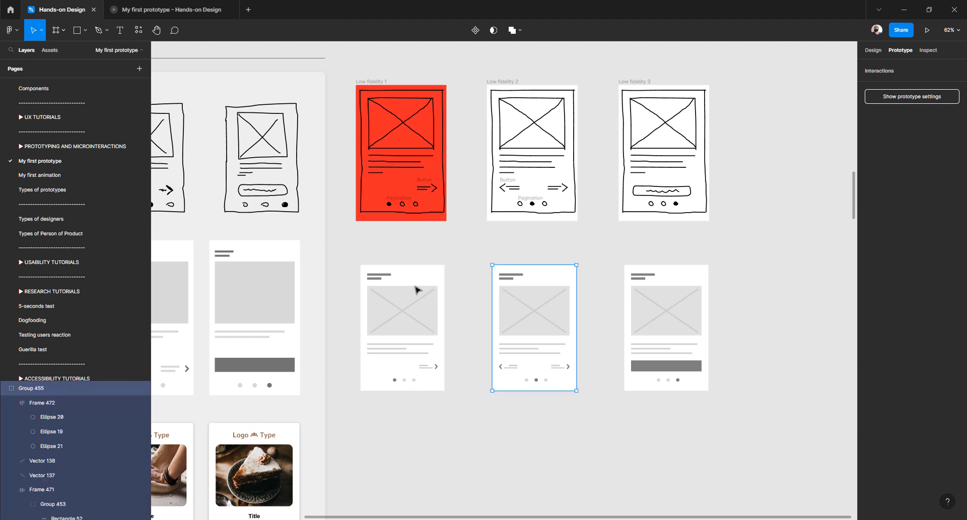
{"action": "left_click", "coordinate": [377, 258]}
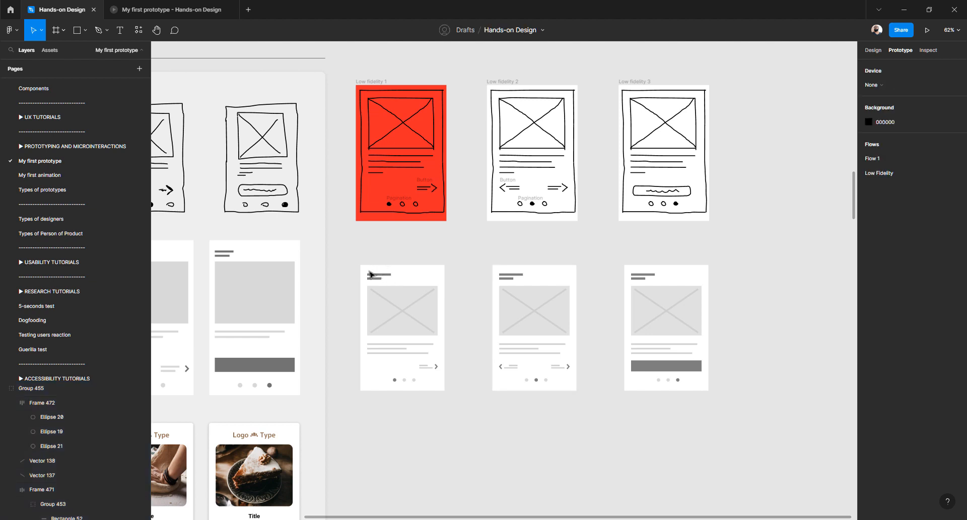
{"action": "left_click", "coordinate": [363, 272]}
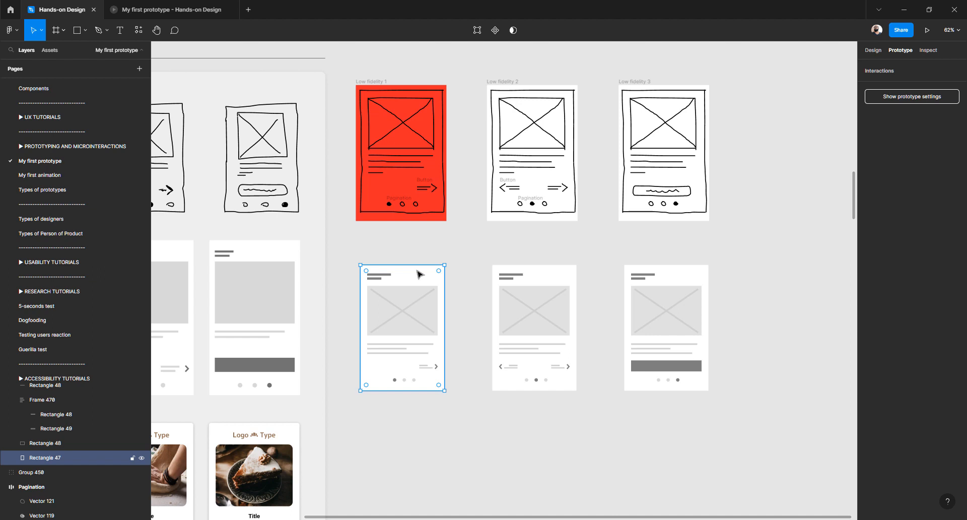
{"action": "key", "text": "shift+a"}
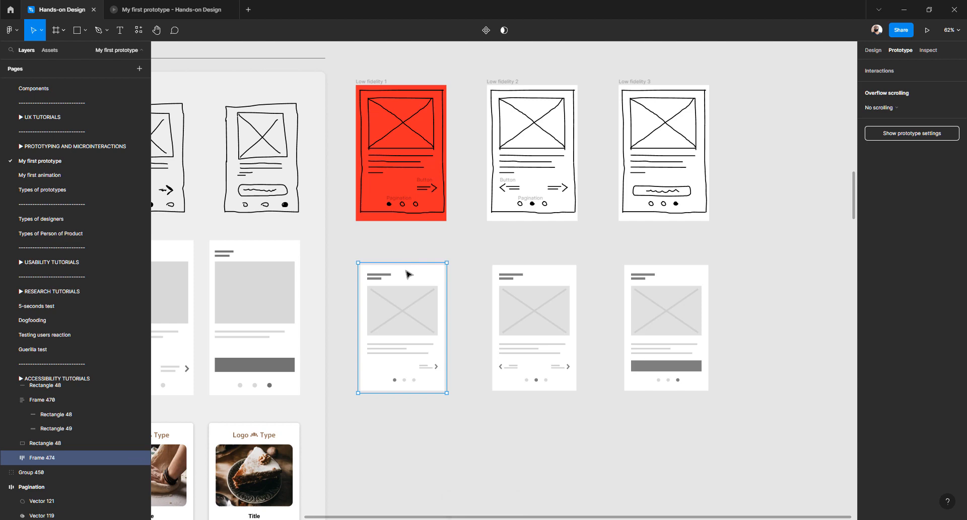
{"action": "key", "text": "ctrl+z"}
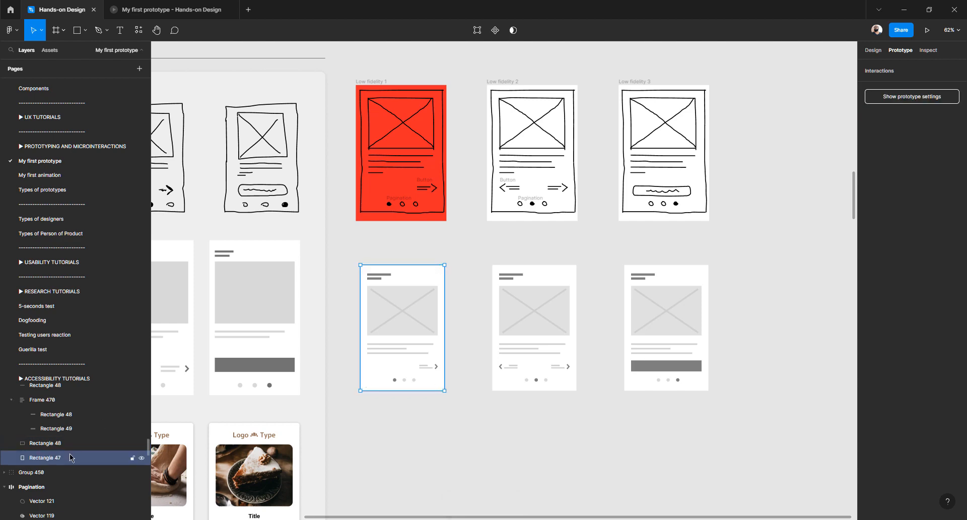
Add auto layout to the first wireframe's background rectangle again, check its nested layer, and ungroup the resulting frame
{"action": "left_click", "coordinate": [391, 247]}
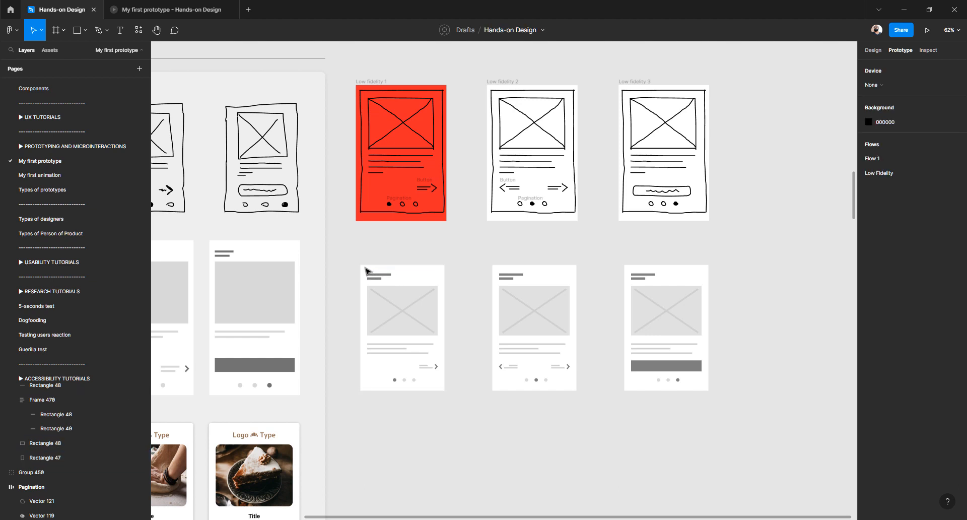
{"action": "left_click", "coordinate": [367, 268]}
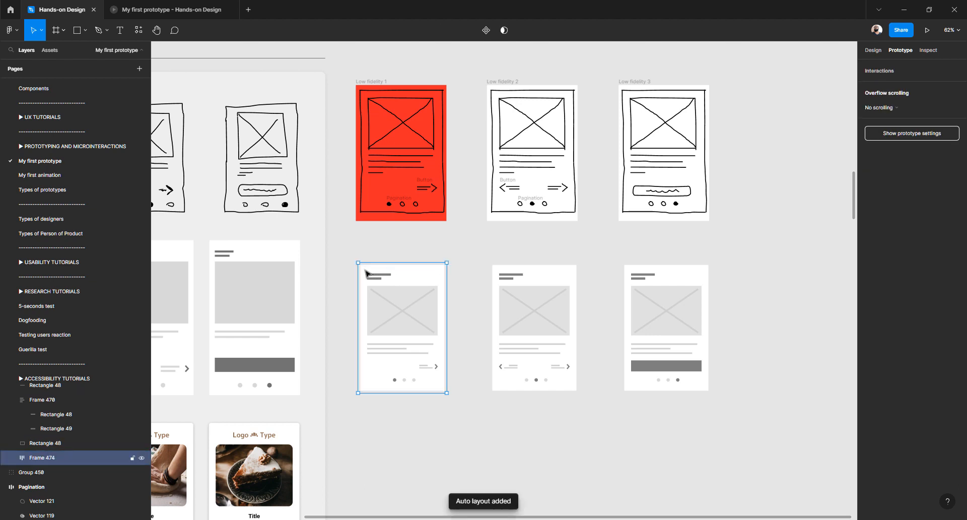
{"action": "left_click", "coordinate": [11, 458]}
{"action": "left_click", "coordinate": [56, 472]}
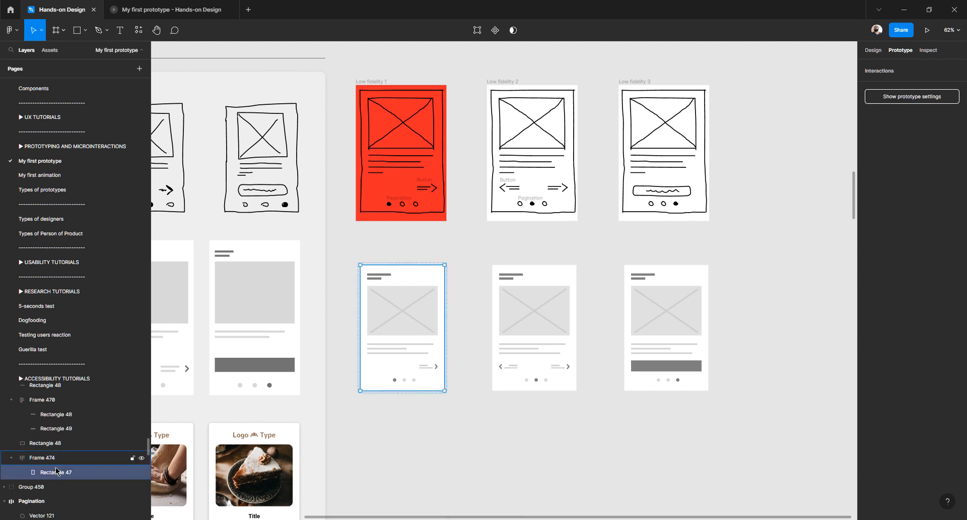
{"action": "left_click", "coordinate": [51, 458]}
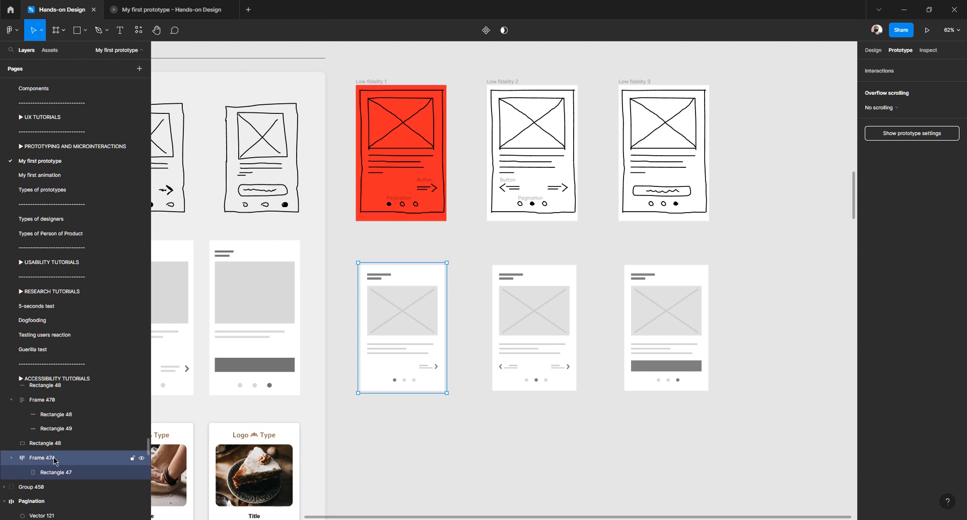
{"action": "key", "text": "ctrl+shift+g"}
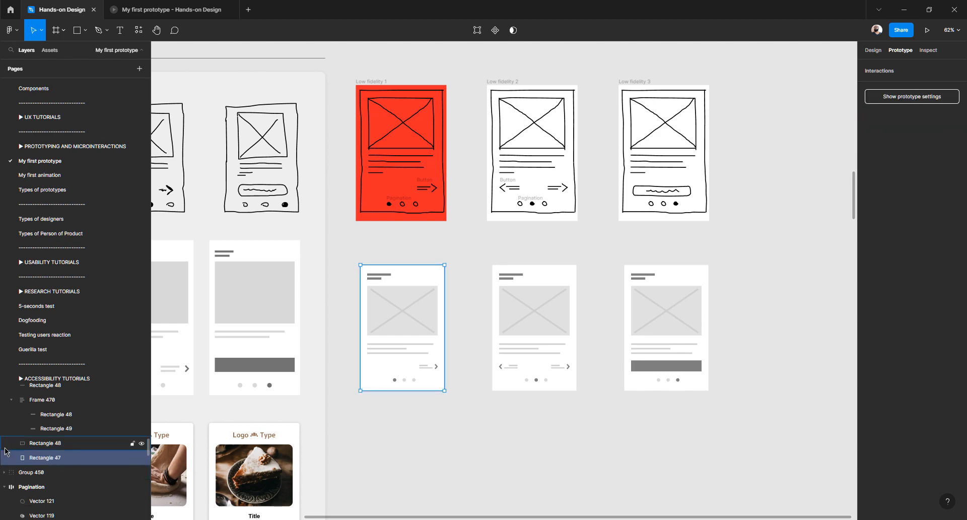
Ungroup the three grey wireframe screens so that their elements become separate layers
{"action": "scroll", "coordinate": [376, 284], "scroll_direction": "up", "scroll_amount": 5}
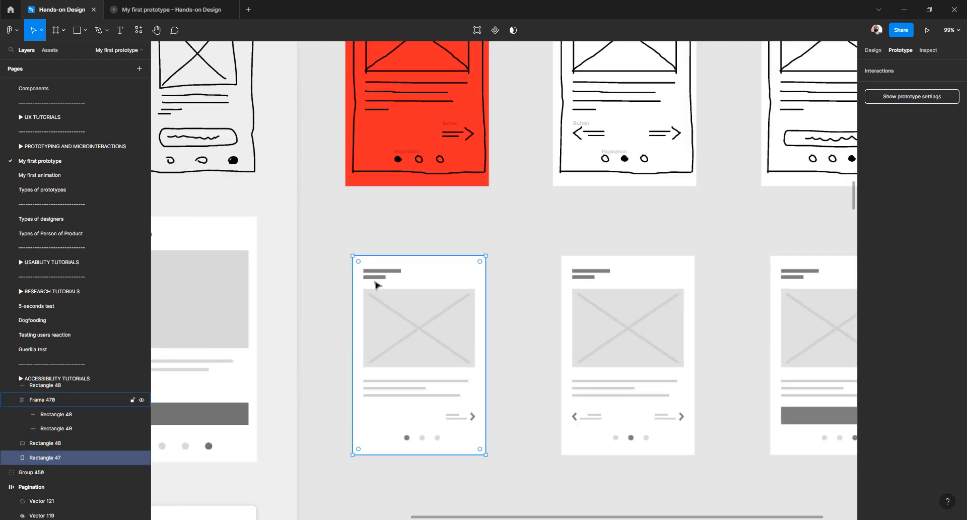
{"action": "scroll", "coordinate": [358, 254], "scroll_direction": "down", "scroll_amount": 1}
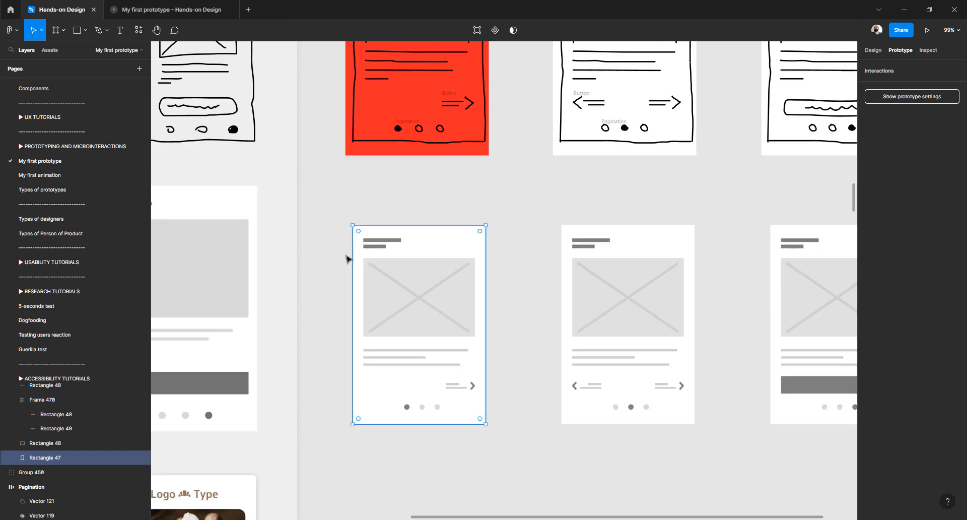
{"action": "left_click", "coordinate": [376, 253]}
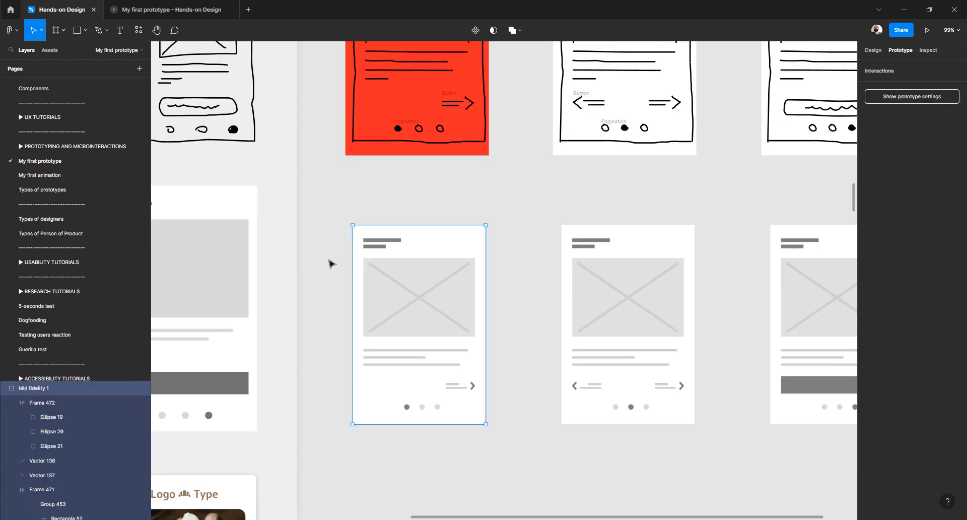
{"action": "scroll", "coordinate": [332, 263], "scroll_direction": "down", "scroll_amount": 3}
{"action": "left_click", "coordinate": [338, 231]}
{"action": "left_click_drag", "start_coordinate": [334, 227], "coordinate": [677, 388]}
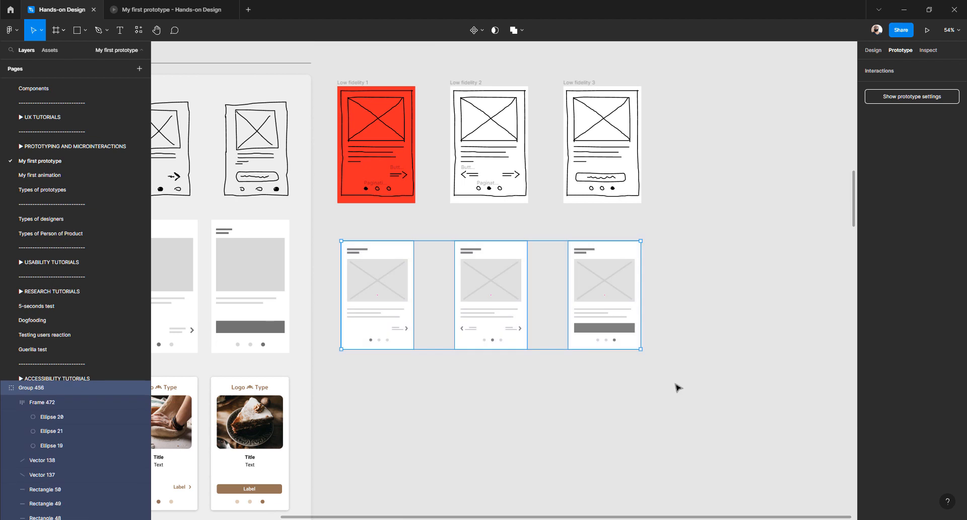
{"action": "key", "text": "ctrl+shift+g"}
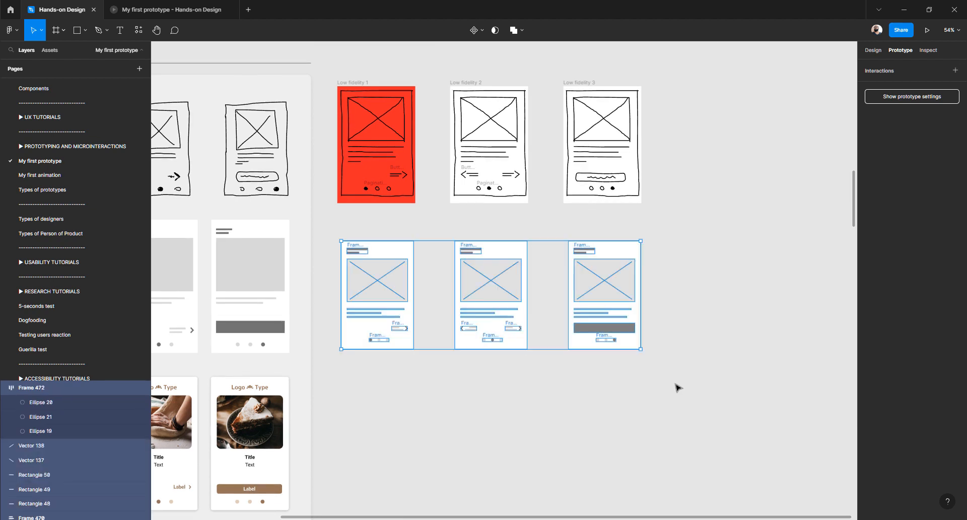
{"action": "left_click", "coordinate": [423, 337]}
Replace the first wireframe's white background rectangle with a drawn frame of about 291 × 444 that encloses its elements
{"action": "scroll", "coordinate": [371, 283], "scroll_direction": "up", "scroll_amount": 5}
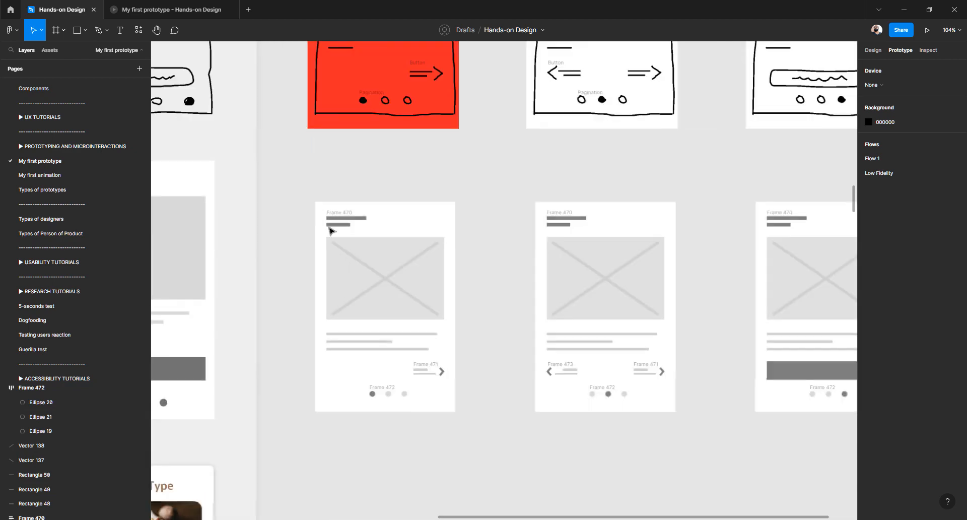
{"action": "left_click", "coordinate": [323, 220]}
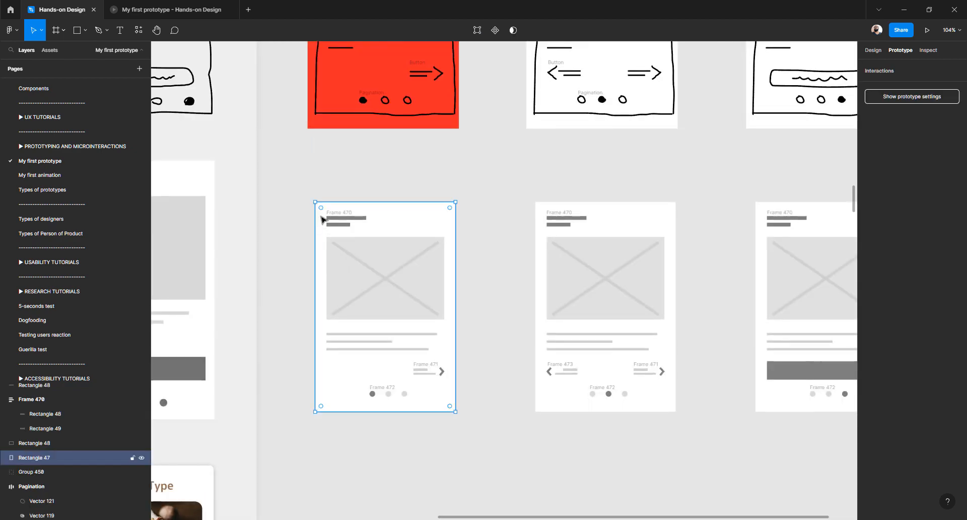
{"action": "key", "text": "Delete"}
{"action": "key", "text": "f"}
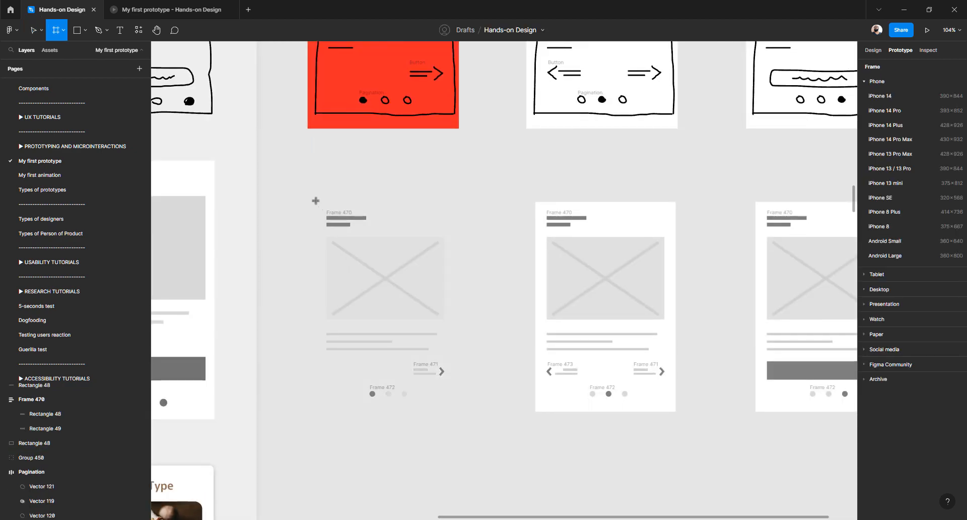
{"action": "mouse_move", "coordinate": [316, 201]}
{"action": "left_mouse_down"}
{"action": "mouse_move", "coordinate": [468, 415]}
{"action": "mouse_move", "coordinate": [452, 410]}
{"action": "left_mouse_up"}
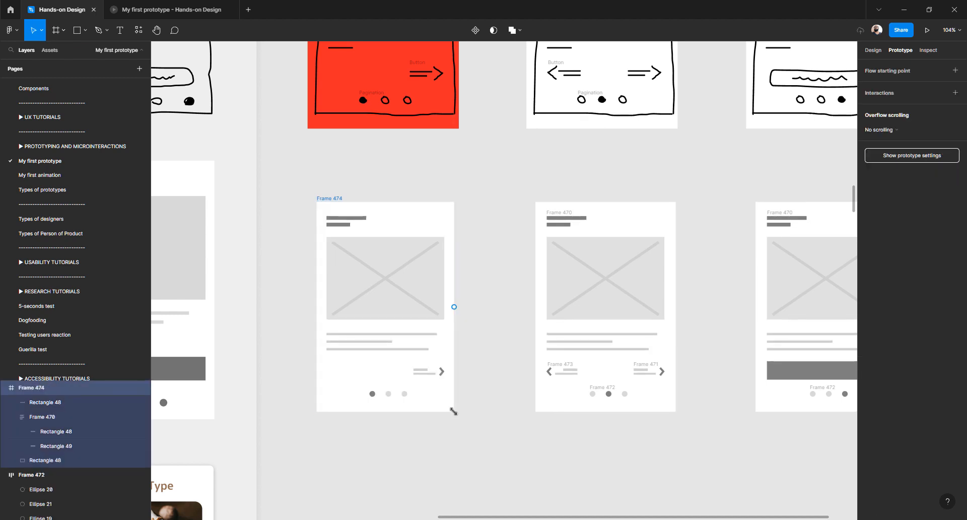
Compare the design and prototype settings of the new frame around the first wireframe
{"action": "left_click", "coordinate": [873, 51]}
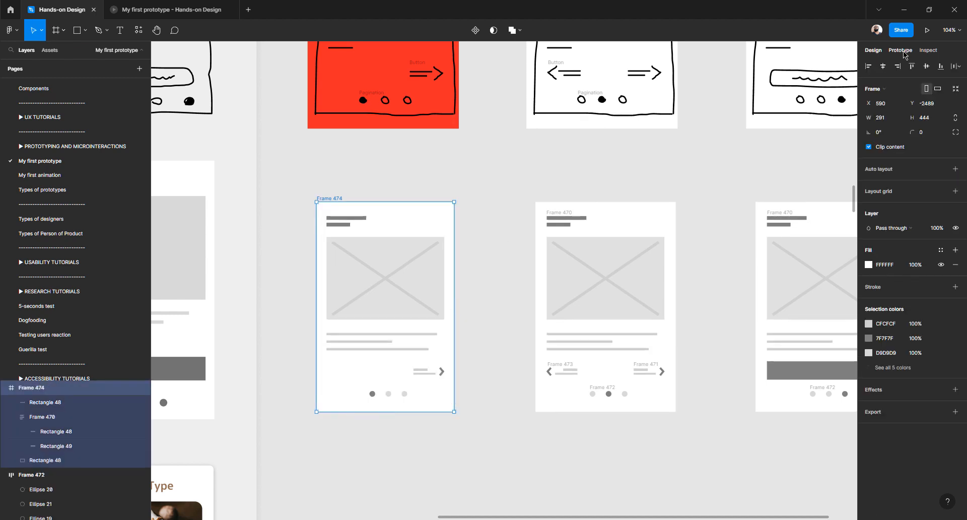
{"action": "left_click", "coordinate": [900, 50]}
{"action": "left_click", "coordinate": [873, 50]}
{"action": "left_click", "coordinate": [323, 157]}
{"action": "scroll", "coordinate": [345, 171], "scroll_direction": "down", "scroll_amount": 3}
{"action": "left_click", "coordinate": [328, 108]}
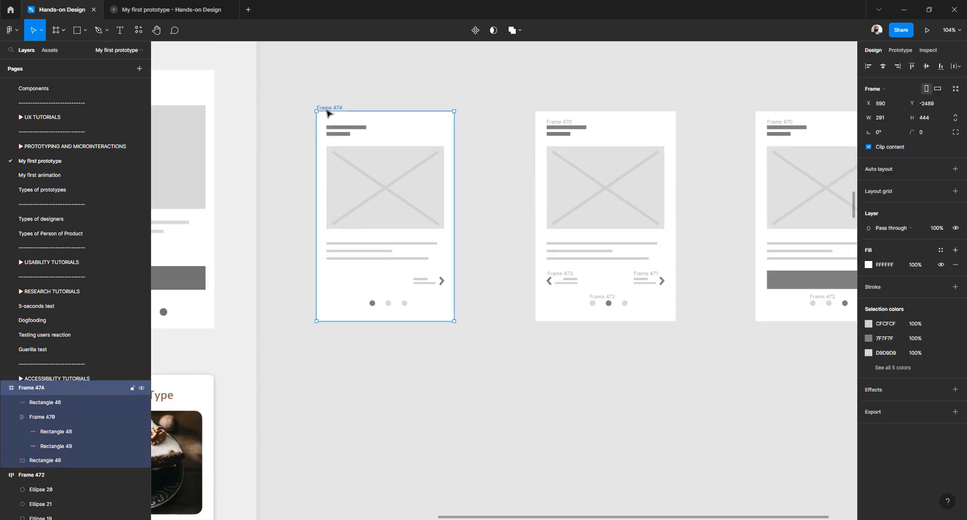
Delete the white background rectangles behind the second and third wireframes
{"action": "left_click", "coordinate": [549, 115]}
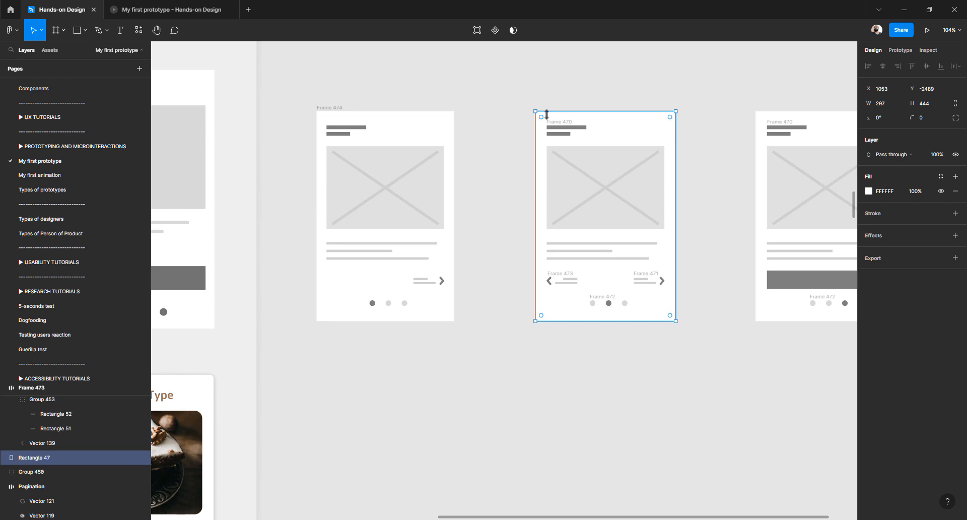
{"action": "key", "text": "Delete"}
{"action": "scroll", "coordinate": [549, 119], "scroll_direction": "right", "scroll_amount": 3}
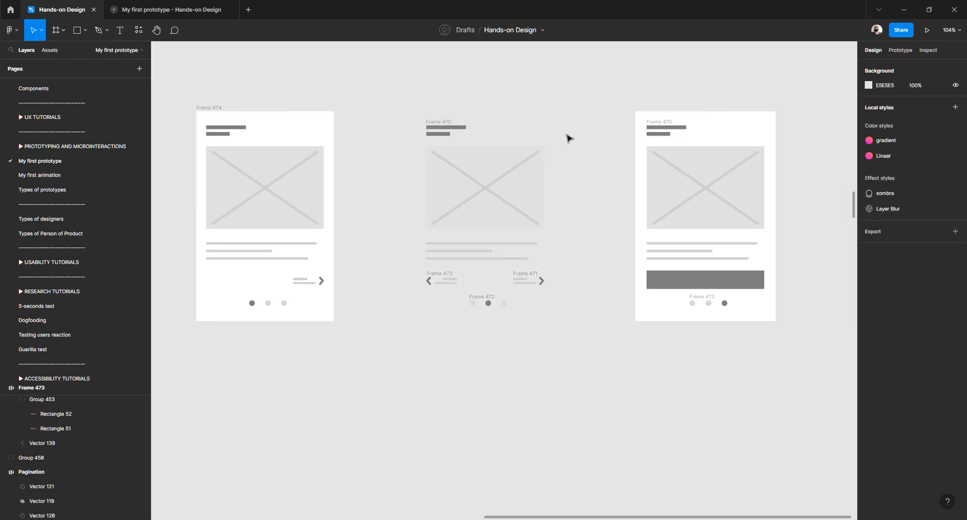
{"action": "left_click", "coordinate": [645, 115]}
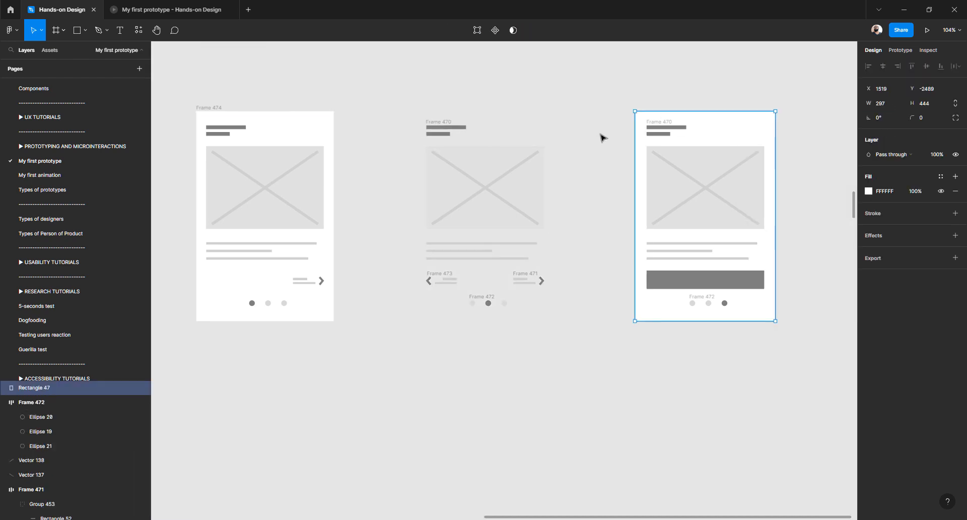
{"action": "key", "text": "Delete"}
Duplicate the first wireframe's frame directly below the original and delete all elements inside the copy
{"action": "scroll", "coordinate": [385, 146], "scroll_direction": "up", "scroll_amount": 5}
{"action": "scroll", "coordinate": [388, 143], "scroll_direction": "down", "scroll_amount": 5}
{"action": "scroll", "coordinate": [381, 140], "scroll_direction": "left", "scroll_amount": 4}
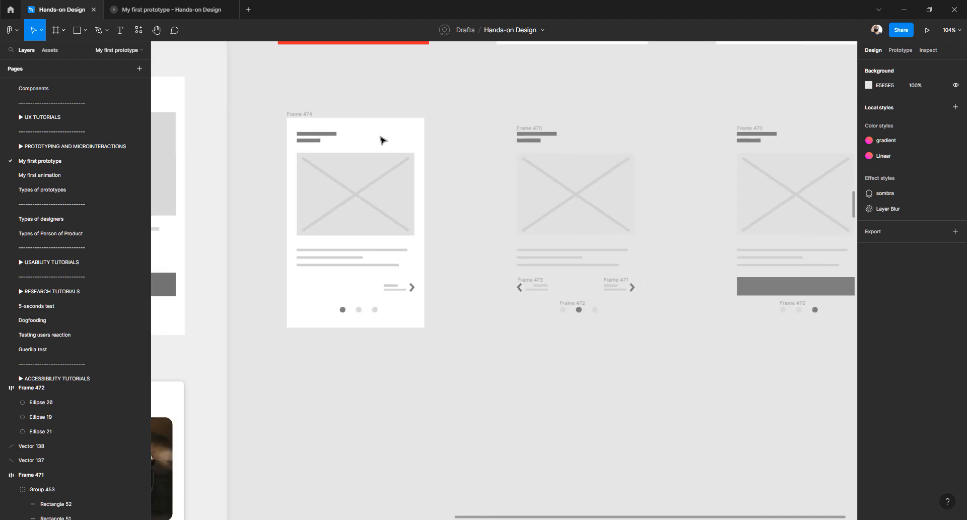
{"action": "left_click", "coordinate": [296, 115]}
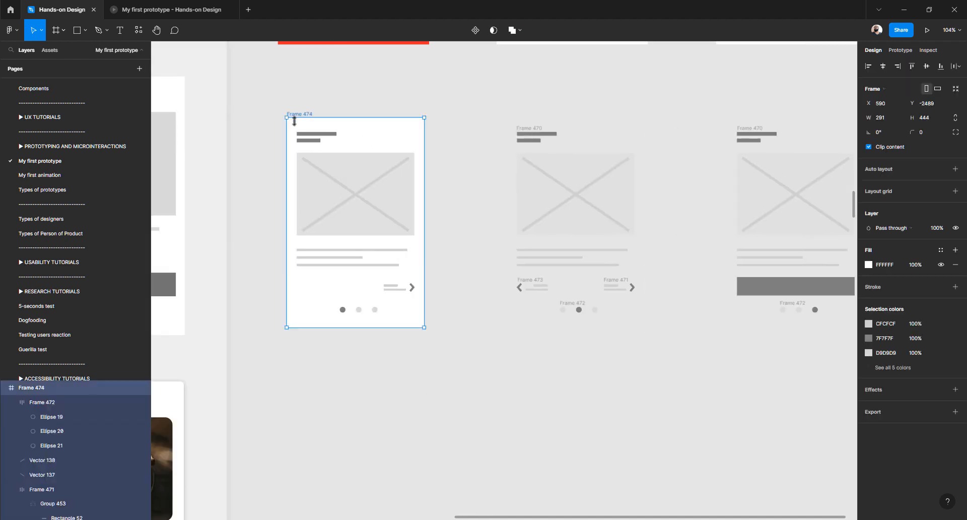
{"action": "left_click_drag", "start_coordinate": [296, 127], "coordinate": [297, 360]}
{"action": "scroll", "coordinate": [328, 363], "scroll_direction": "down", "scroll_amount": 3}
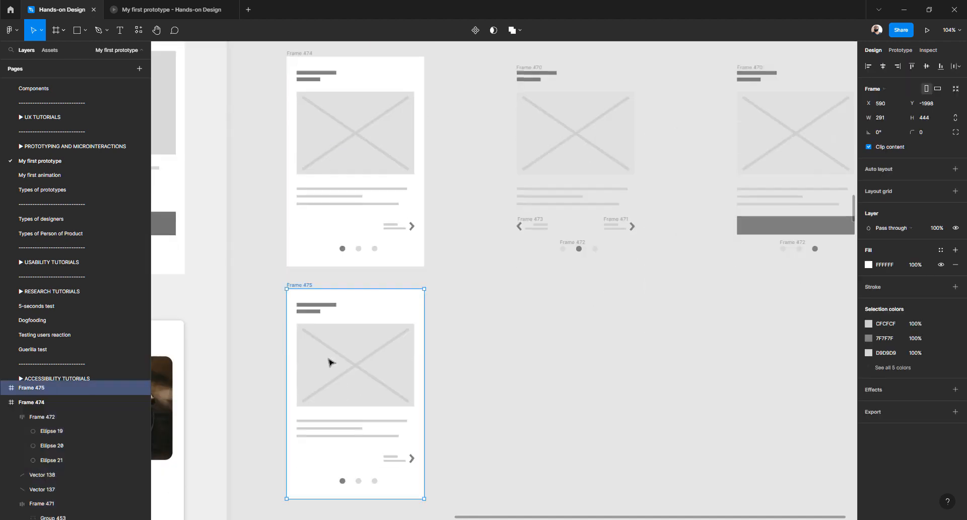
{"action": "left_click_drag", "start_coordinate": [448, 429], "coordinate": [276, 240]}
{"action": "key", "text": "Delete"}
Duplicate the empty 291 × 444 frame so that a second blank one sits beside it
{"action": "left_click", "coordinate": [304, 244]}
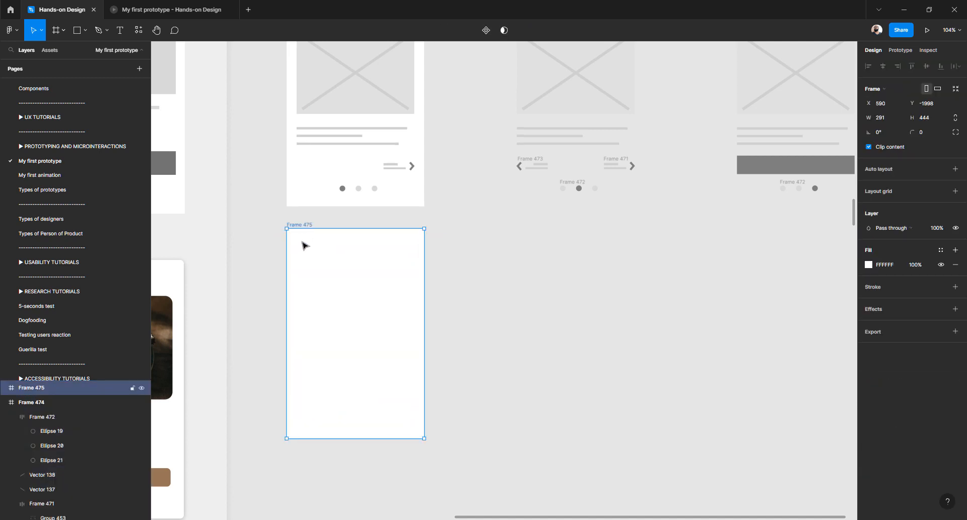
{"action": "key", "text": "ctrl+d"}
{"action": "scroll", "coordinate": [504, 302], "scroll_direction": "up", "scroll_amount": 2}
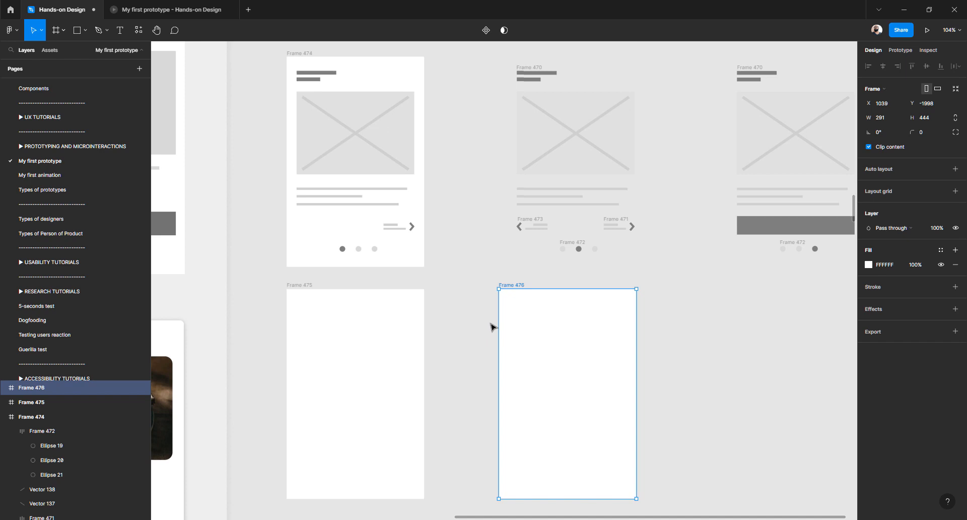
Move the first blank frame onto the second wireframe, send it to the back, and align it around the elements at X 1057, Y -2489
{"action": "left_click", "coordinate": [339, 358]}
{"action": "left_click_drag", "start_coordinate": [298, 384], "coordinate": [515, 149]}
{"action": "right_click", "coordinate": [516, 149]}
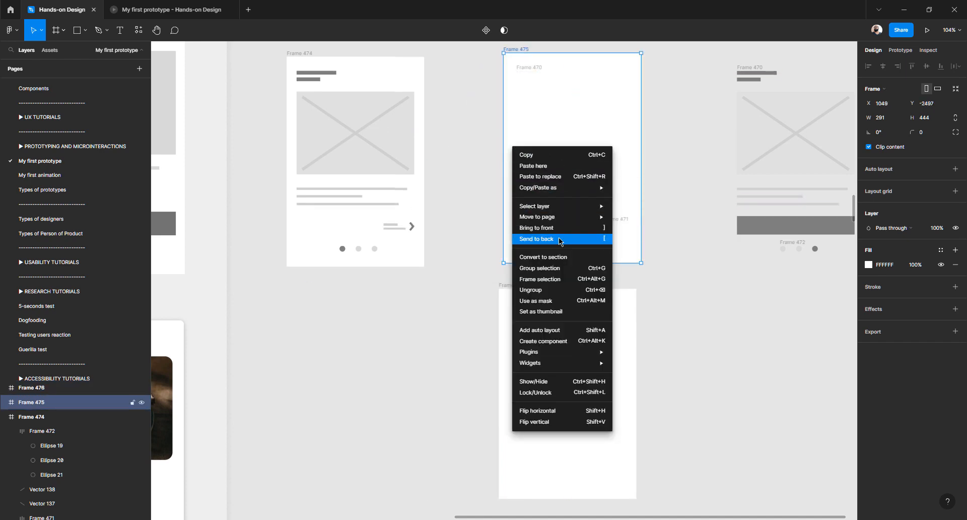
{"action": "left_click", "coordinate": [536, 239]}
{"action": "scroll", "coordinate": [483, 328], "scroll_direction": "right", "scroll_amount": 3}
{"action": "scroll", "coordinate": [467, 328], "scroll_direction": "up", "scroll_amount": 3}
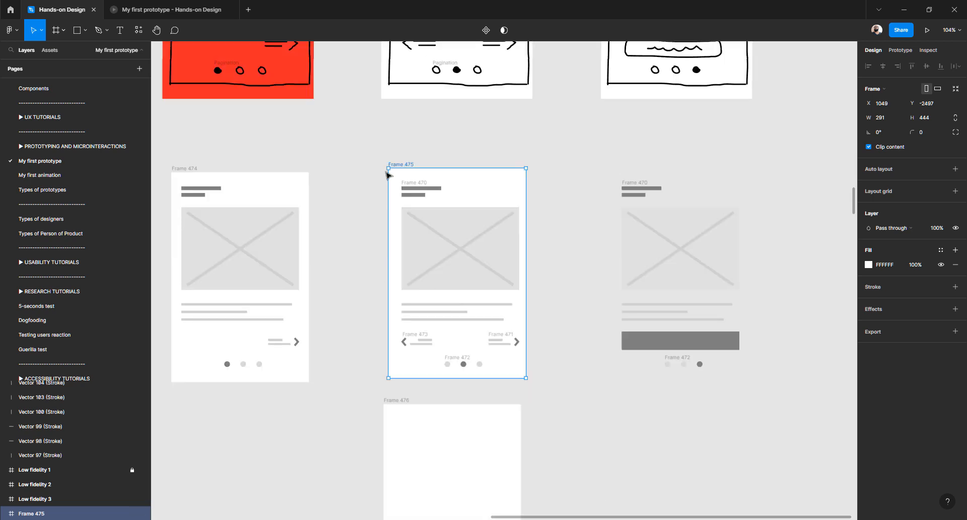
{"action": "left_click_drag", "start_coordinate": [405, 169], "coordinate": [409, 170]}
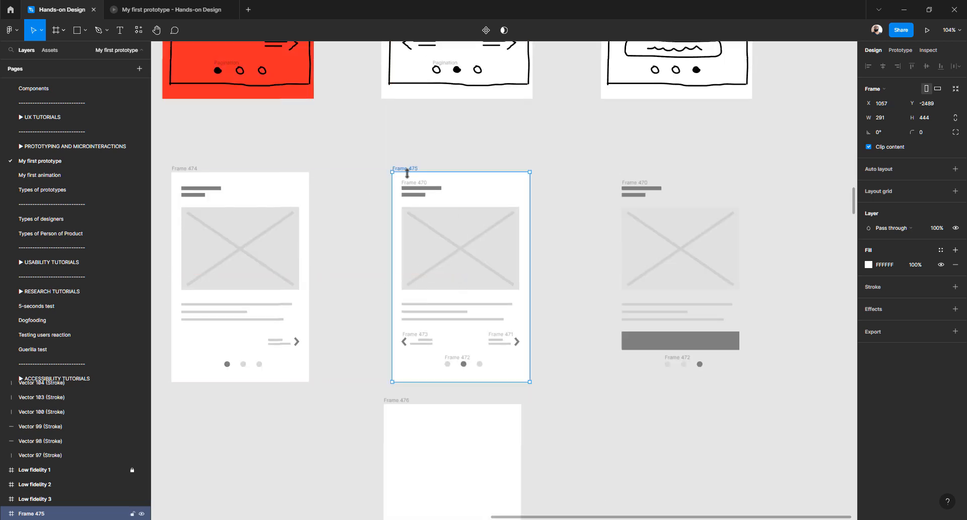
Move the remaining blank frame onto the third wireframe, send it to the back, and align it around the elements level with the other frames
{"action": "scroll", "coordinate": [437, 346], "scroll_direction": "down", "scroll_amount": 3}
{"action": "left_click", "coordinate": [408, 300]}
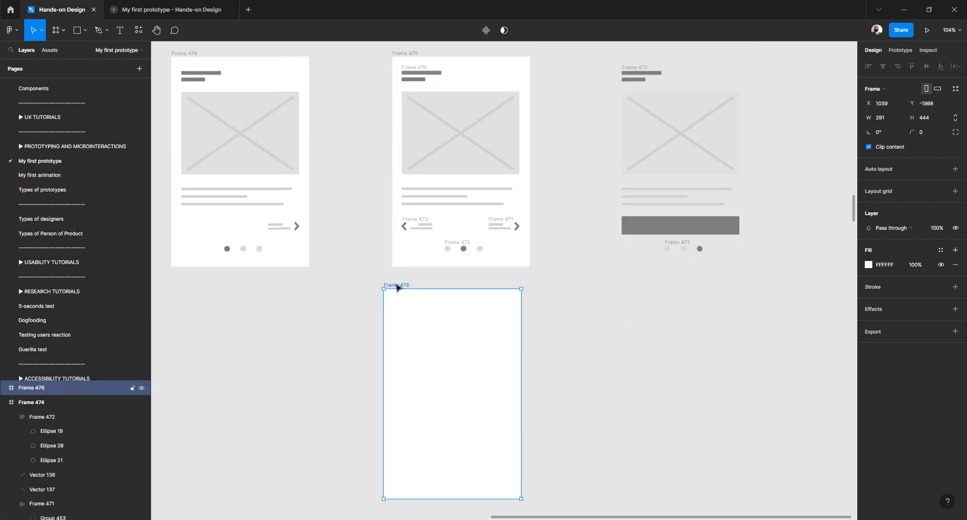
{"action": "left_click_drag", "start_coordinate": [398, 286], "coordinate": [607, 97]}
{"action": "right_click", "coordinate": [620, 164]}
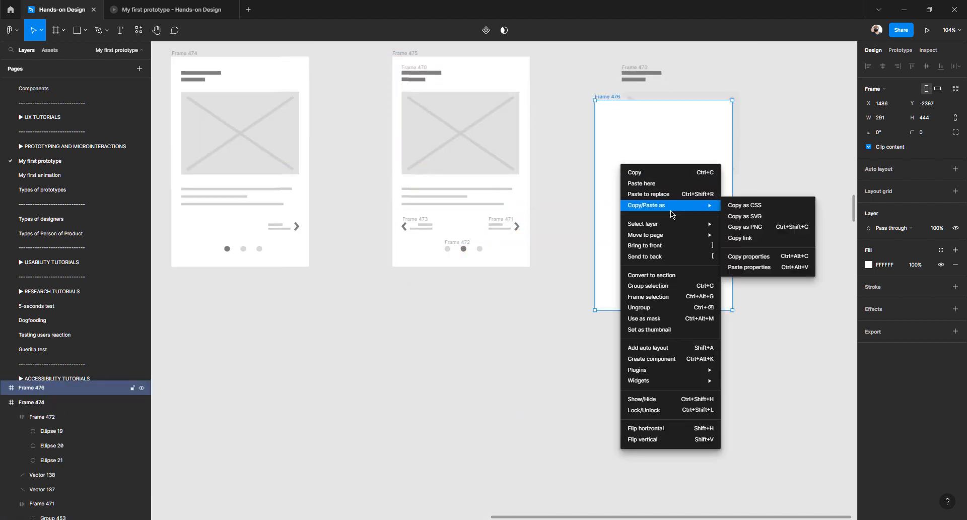
{"action": "left_click", "coordinate": [644, 257]}
{"action": "scroll", "coordinate": [609, 222], "scroll_direction": "up", "scroll_amount": 2}
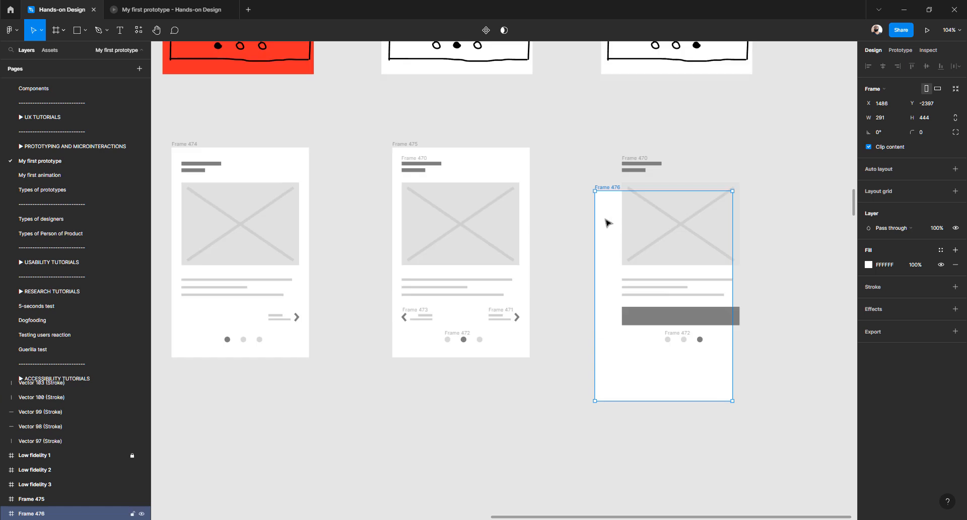
{"action": "left_click_drag", "start_coordinate": [608, 220], "coordinate": [623, 179]}
{"action": "left_click", "coordinate": [598, 212]}
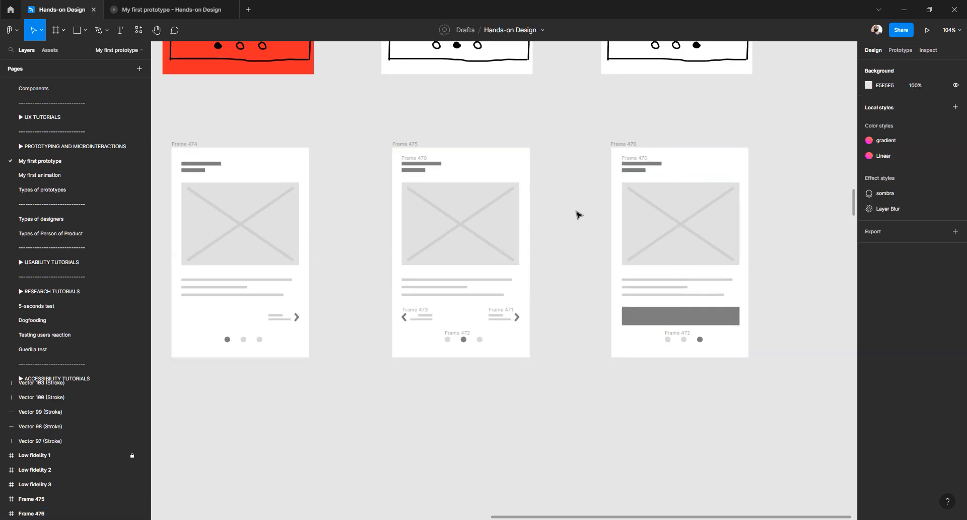
Add an on-click prototype interaction from the first wireframe's next arrow group that navigates to the second wireframe's frame
{"action": "scroll", "coordinate": [577, 211], "scroll_direction": "down", "scroll_amount": 3, "text": "ctrl"}
{"action": "scroll", "coordinate": [366, 216], "scroll_direction": "up", "scroll_amount": 3, "text": "ctrl"}
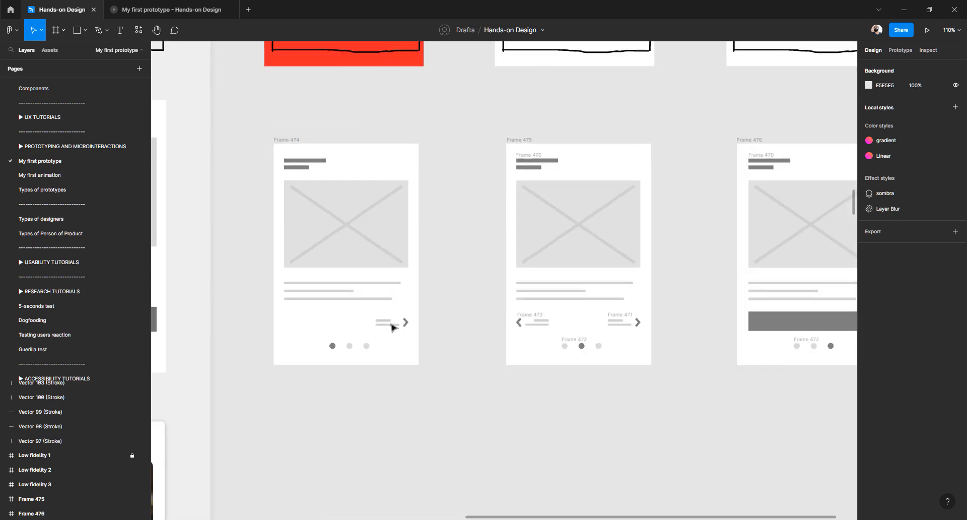
{"action": "left_click", "coordinate": [377, 280]}
{"action": "left_click", "coordinate": [422, 340]}
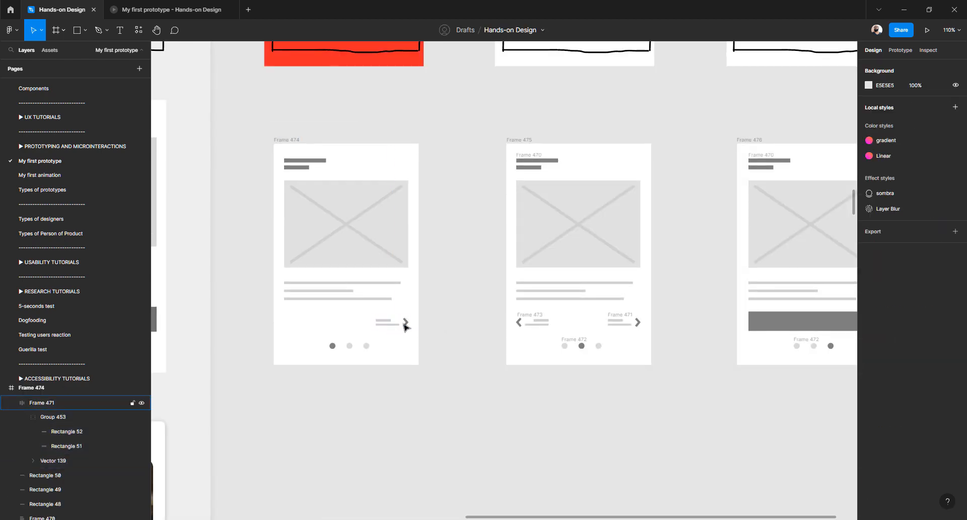
{"action": "left_click", "coordinate": [406, 327]}
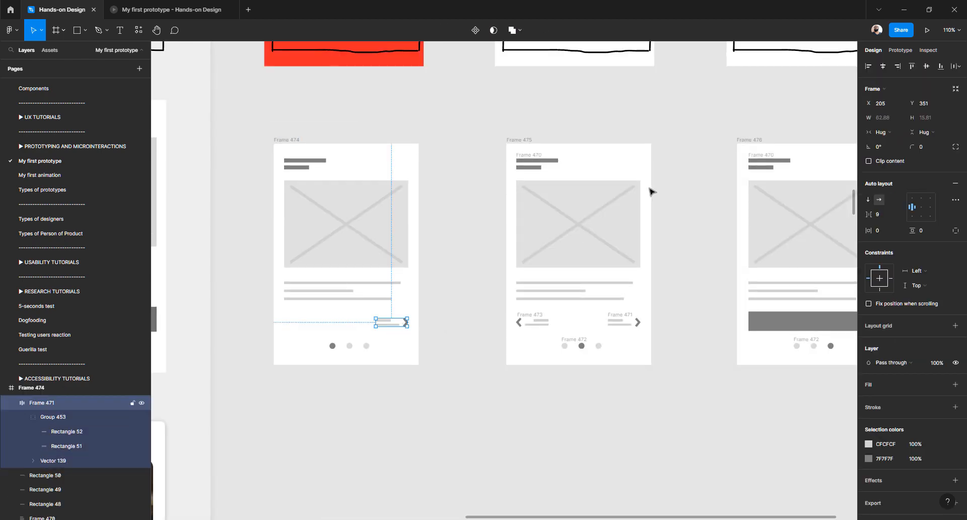
{"action": "left_click", "coordinate": [900, 51]}
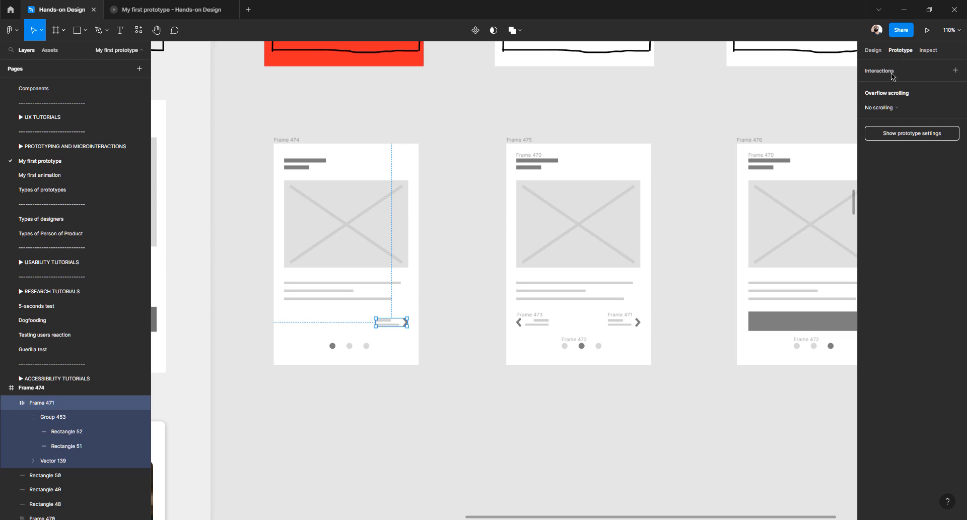
{"action": "left_click", "coordinate": [955, 71]}
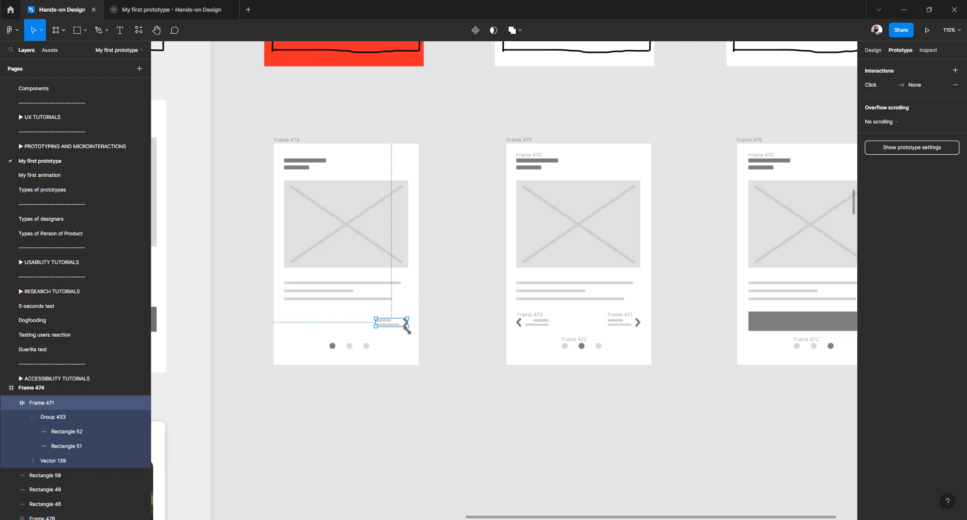
{"action": "left_click_drag", "start_coordinate": [408, 322], "coordinate": [548, 253]}
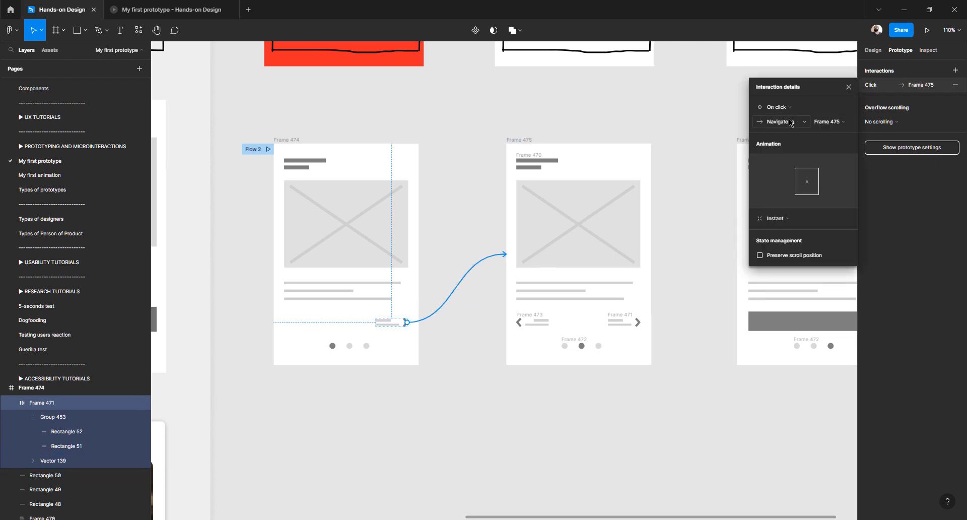
Rename the first wireframe's frame as Mid fidelity 1
{"action": "left_click", "coordinate": [285, 140]}
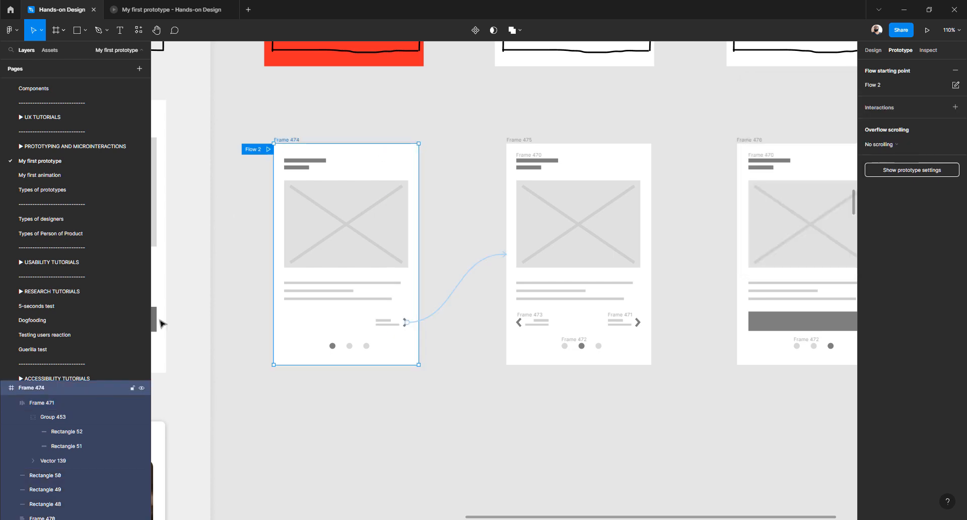
{"action": "double_click", "coordinate": [42, 389]}
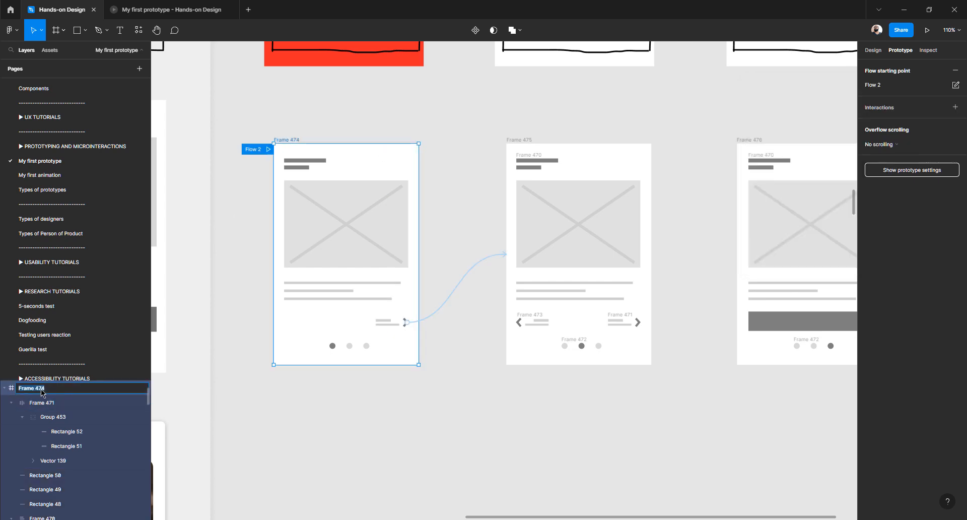
{"action": "type", "text": "Mid fidelity 1"}
{"action": "key", "text": "Return"}
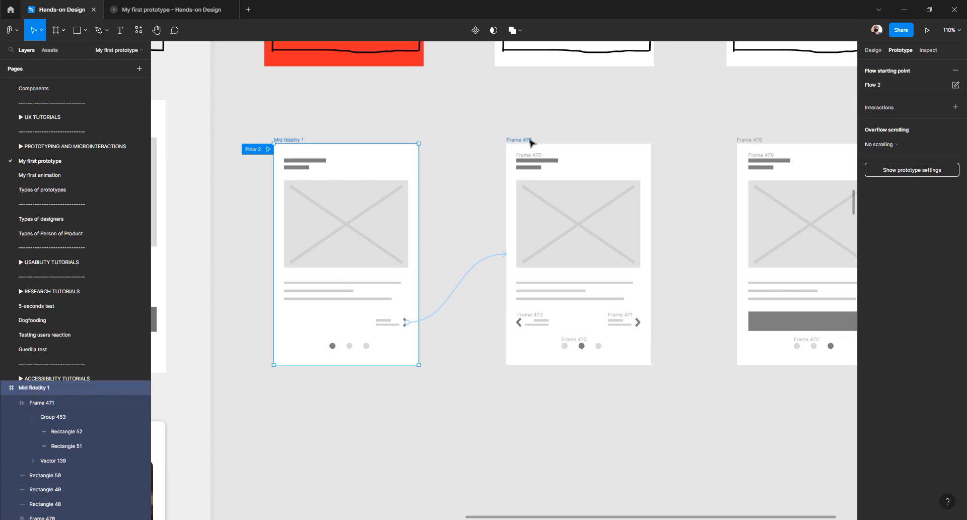
Rename the second wireframe's frame as Mid fidelity 2
{"action": "left_click", "coordinate": [508, 142]}
{"action": "double_click", "coordinate": [32, 500]}
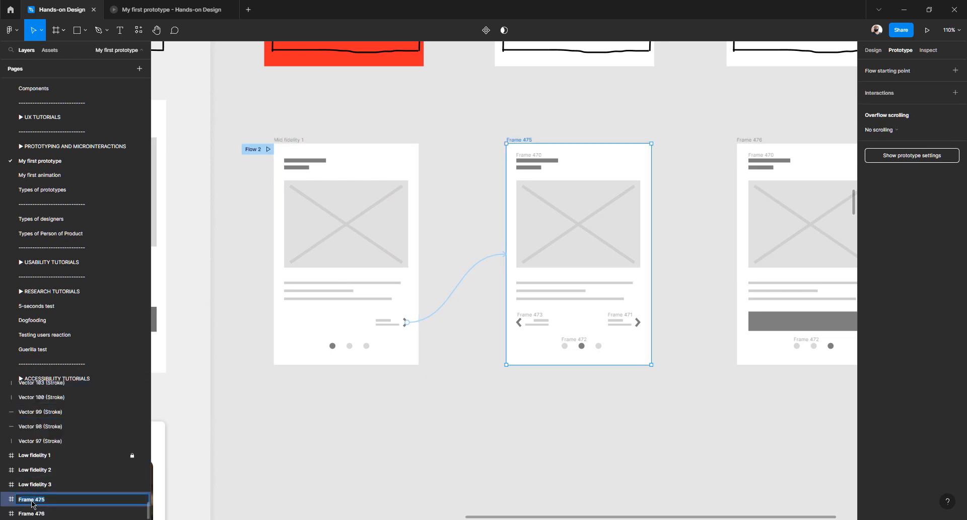
{"action": "type", "text": "Mid fidelity 1"}
{"action": "type", "text": "2"}
{"action": "key", "text": "Return"}
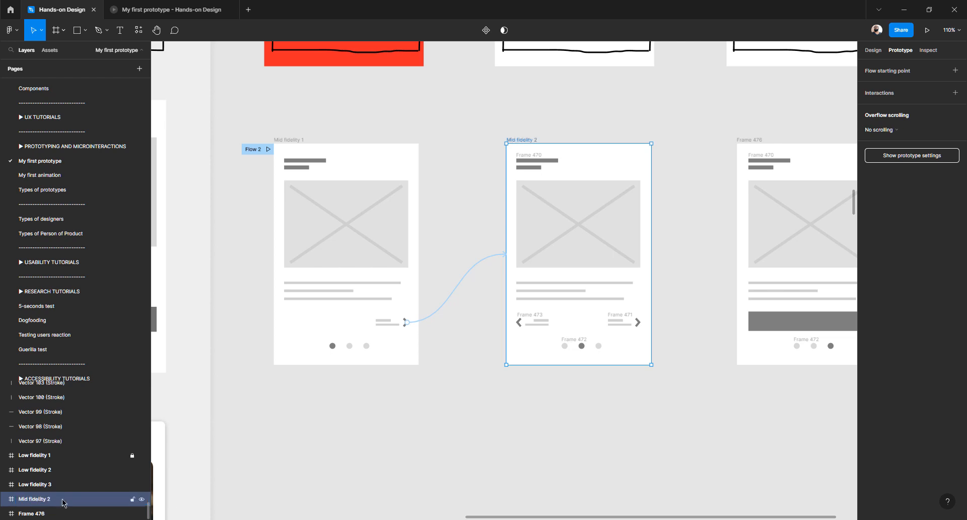
Rename the third wireframe's frame as Mid fidelity 3
{"action": "left_click", "coordinate": [750, 141]}
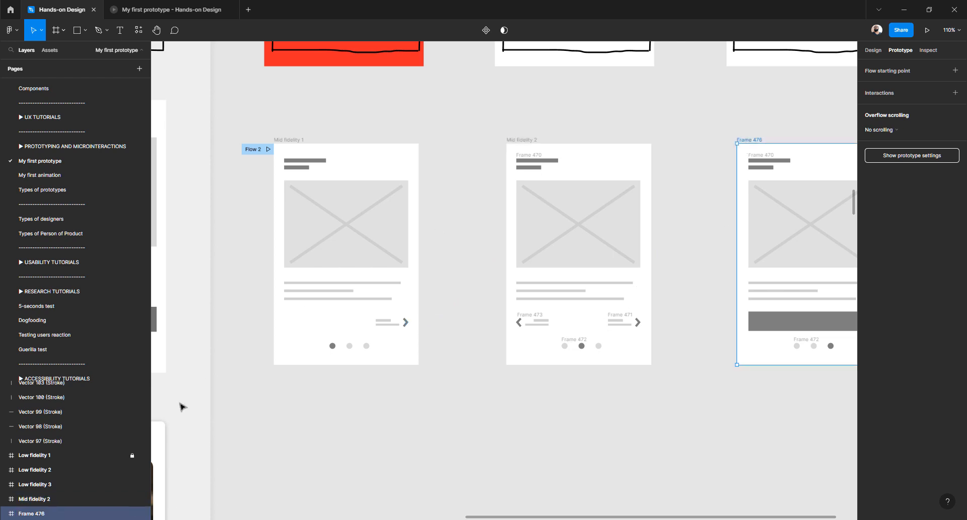
{"action": "double_click", "coordinate": [27, 514]}
{"action": "type", "text": "Mid fidelity 1"}
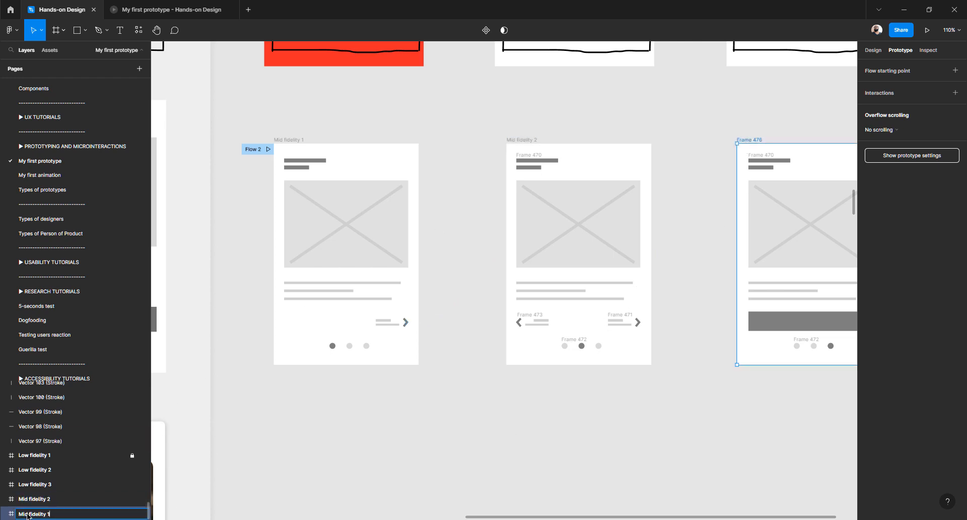
{"action": "key", "text": "Return"}
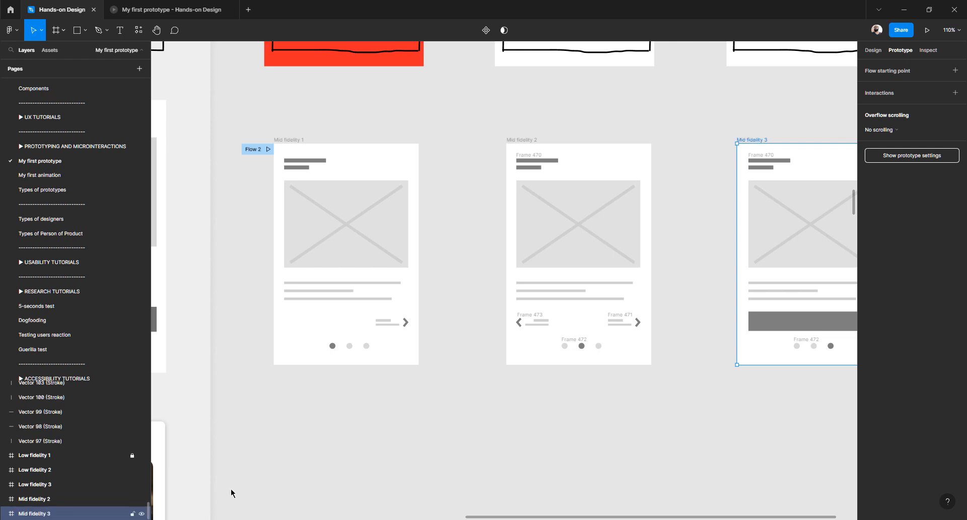
{"action": "left_click", "coordinate": [456, 422]}
Rename the flow starting point on the Mid fidelity 1 frame as Medium Fidelity
{"action": "left_click", "coordinate": [288, 141]}
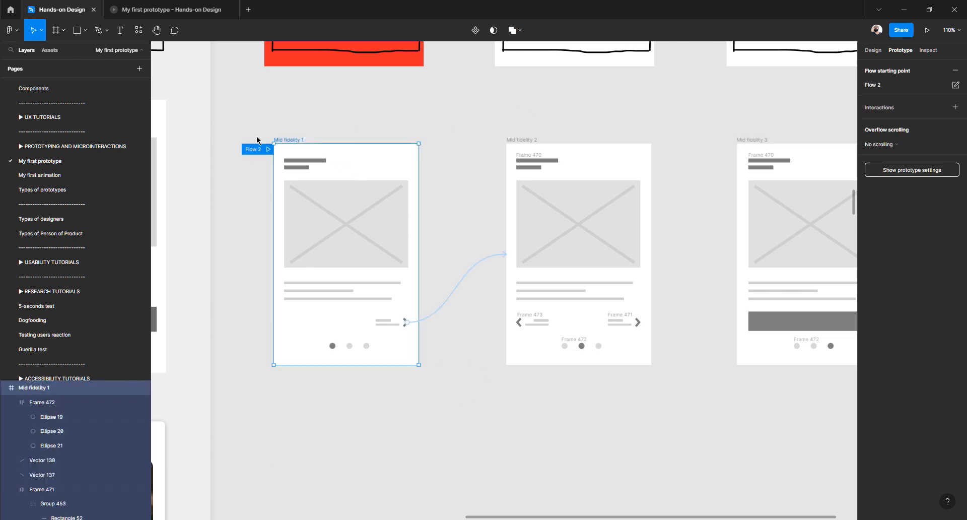
{"action": "left_click", "coordinate": [256, 159]}
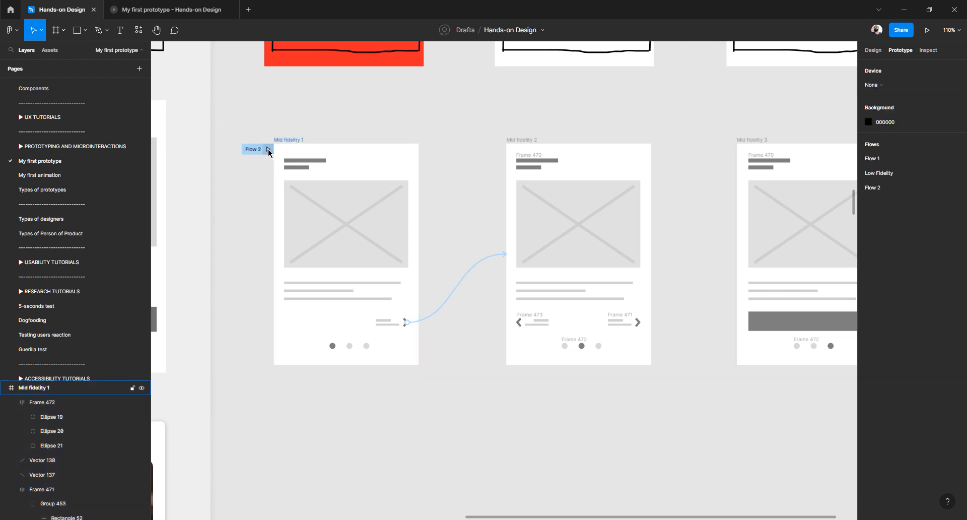
{"action": "scroll", "coordinate": [268, 149], "scroll_direction": "up", "scroll_amount": 2}
{"action": "left_click", "coordinate": [254, 149]}
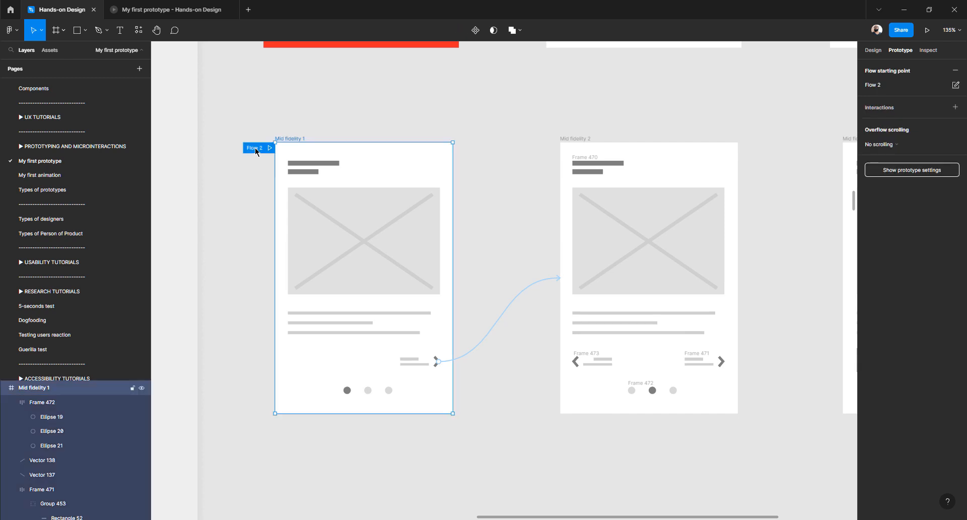
{"action": "double_click", "coordinate": [879, 86]}
{"action": "left_click", "coordinate": [883, 87]}
{"action": "key", "text": "ctrl+a"}
{"action": "type", "text": "M"}
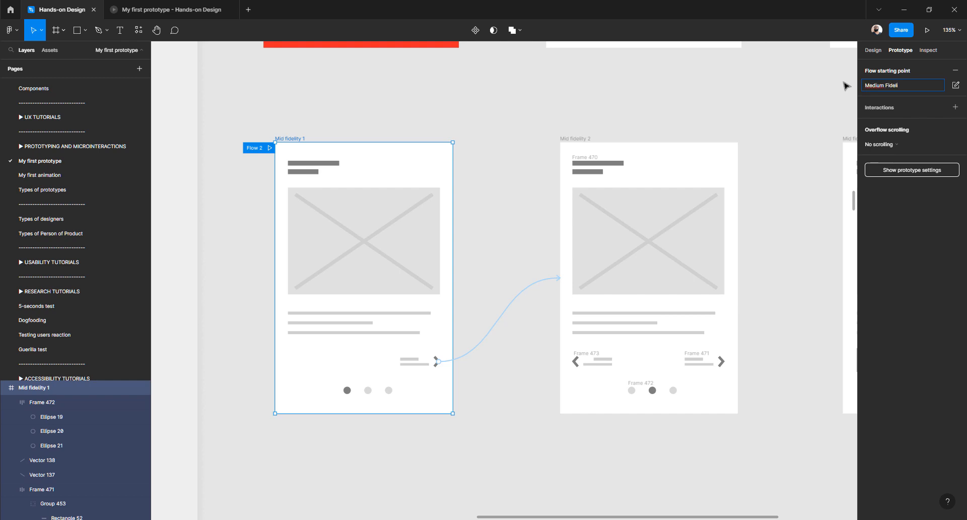
{"action": "key", "text": "Return"}
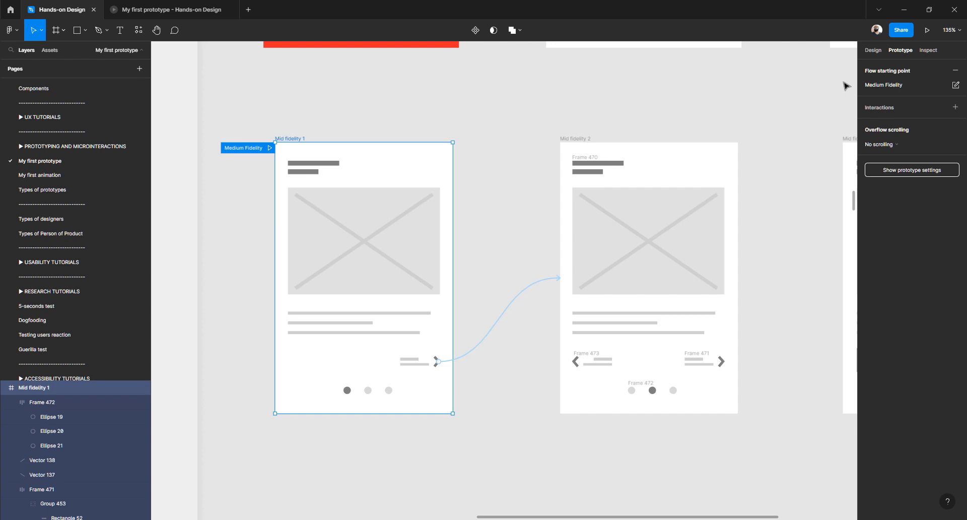
{"action": "left_click", "coordinate": [294, 129]}
{"action": "scroll", "coordinate": [282, 140], "scroll_direction": "down", "scroll_amount": 3}
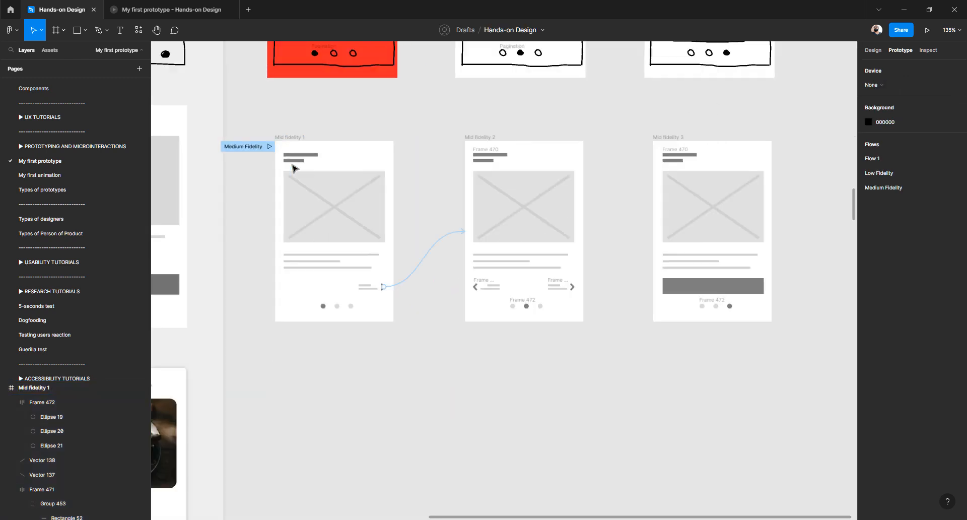
Link the back arrow group on Mid fidelity 2 to Mid fidelity 1 with an on-click Navigate to interaction
{"action": "left_click", "coordinate": [488, 287]}
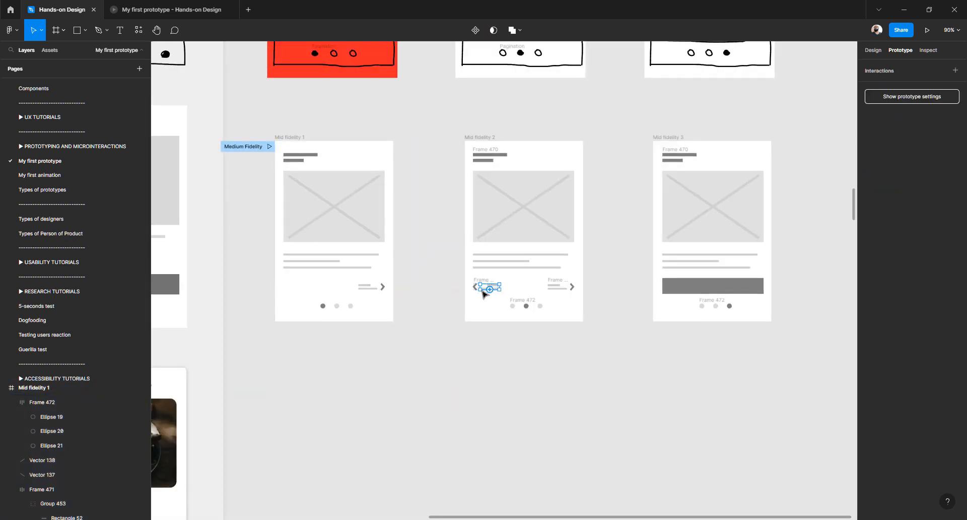
{"action": "scroll", "coordinate": [490, 289], "scroll_direction": "up", "scroll_amount": 5}
{"action": "key", "text": "Escape"}
{"action": "left_click", "coordinate": [485, 279]}
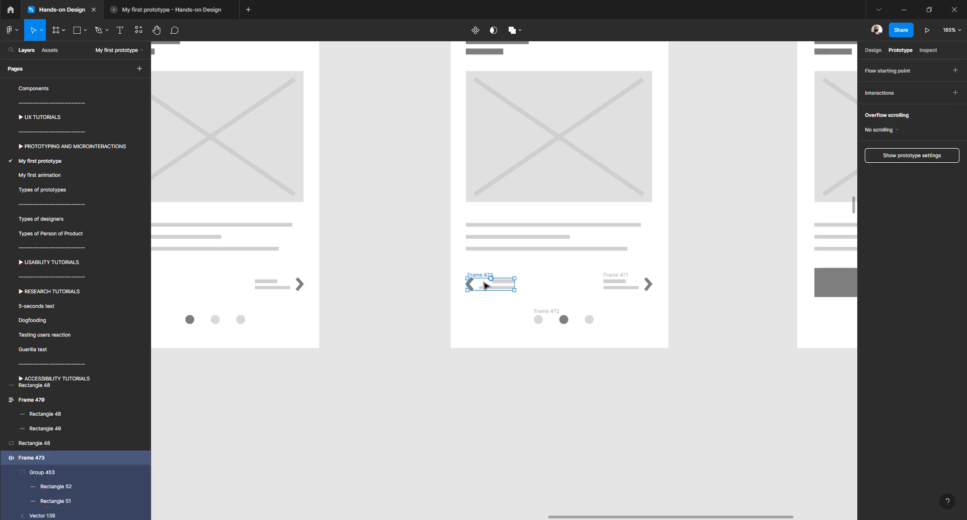
{"action": "left_click_drag", "start_coordinate": [491, 278], "coordinate": [307, 194]}
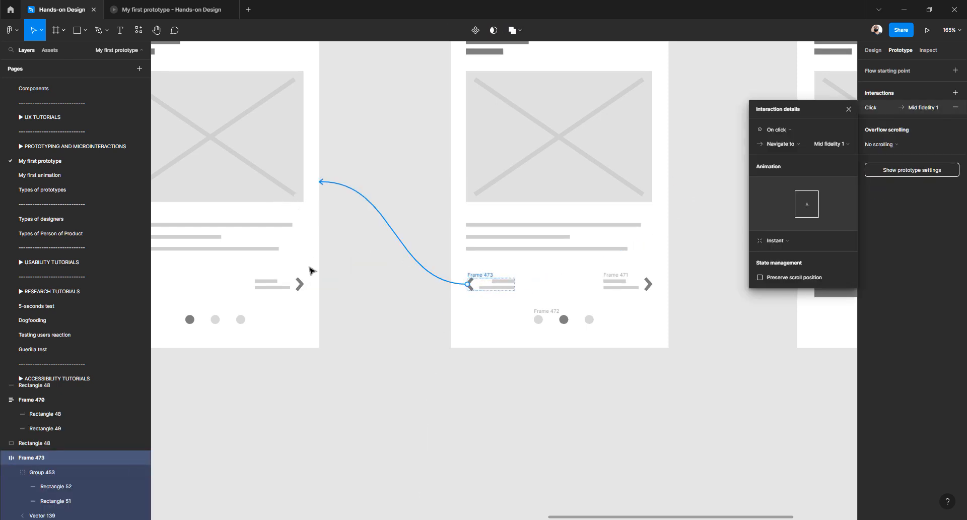
{"action": "left_click", "coordinate": [284, 288]}
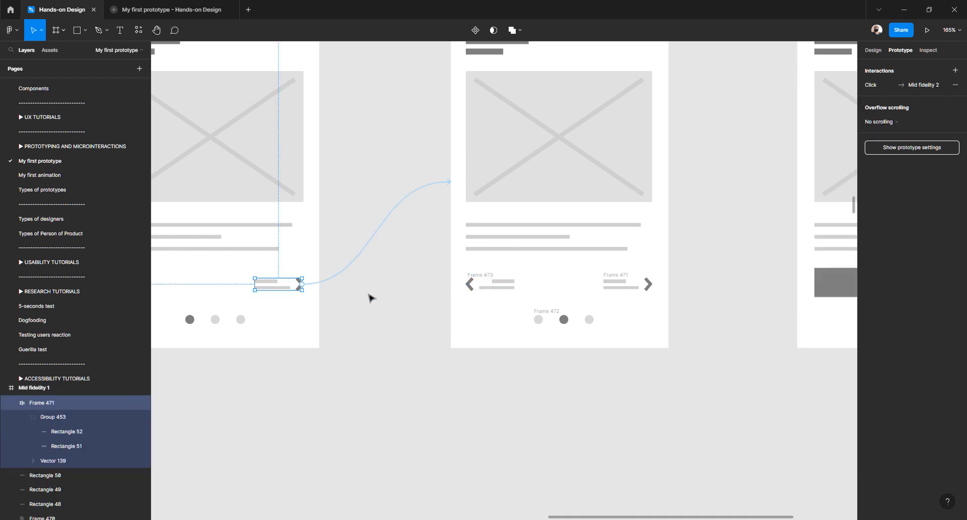
Preview the Medium Fidelity flow, test the forward arrow on its first screen, and return to the design file
{"action": "scroll", "coordinate": [371, 298], "scroll_direction": "down", "scroll_amount": 5}
{"action": "scroll", "coordinate": [362, 287], "scroll_direction": "left", "scroll_amount": 3}
{"action": "left_click", "coordinate": [283, 156]}
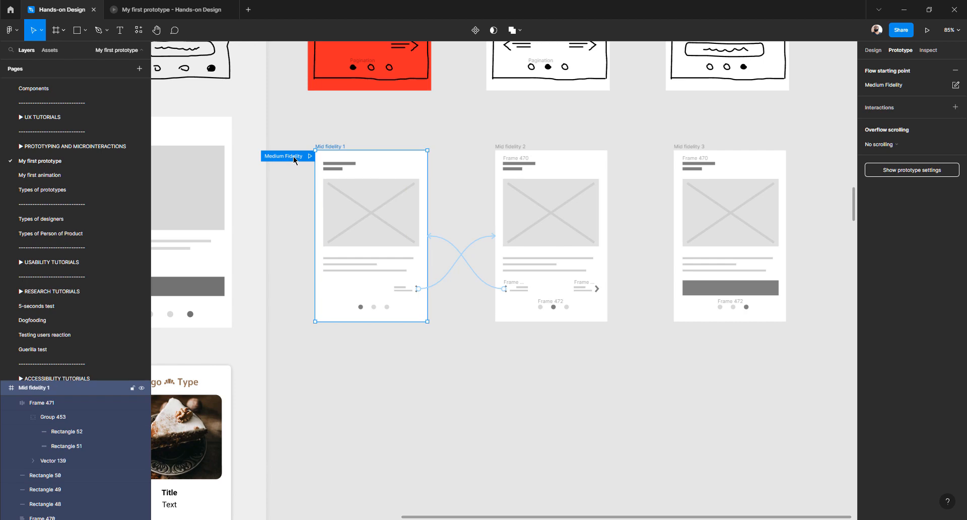
{"action": "scroll", "coordinate": [295, 159], "scroll_direction": "up", "scroll_amount": 4}
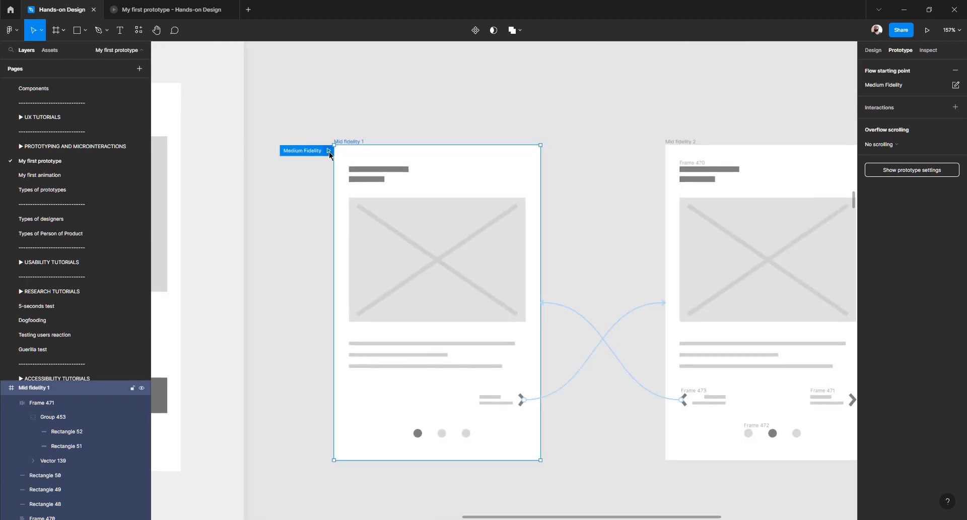
{"action": "left_click", "coordinate": [928, 31]}
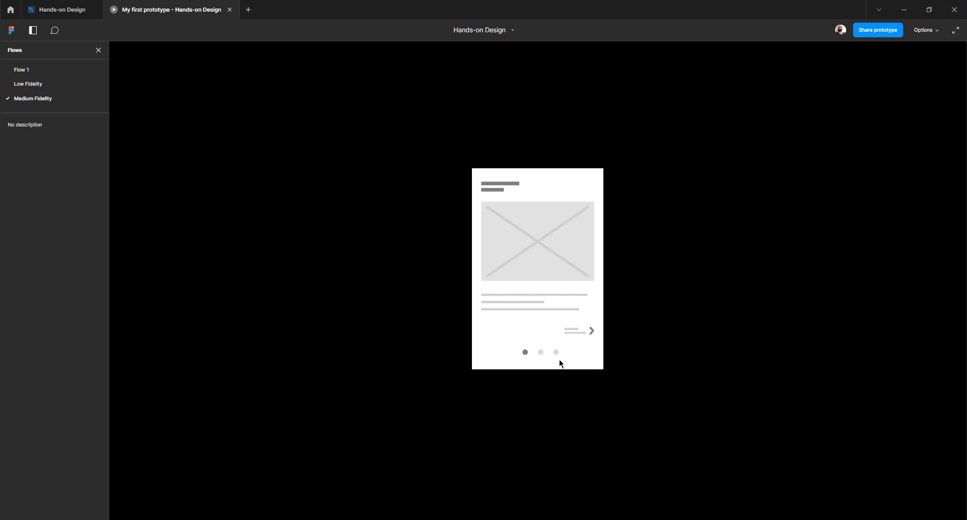
{"action": "left_click", "coordinate": [586, 338]}
{"action": "left_click", "coordinate": [589, 338]}
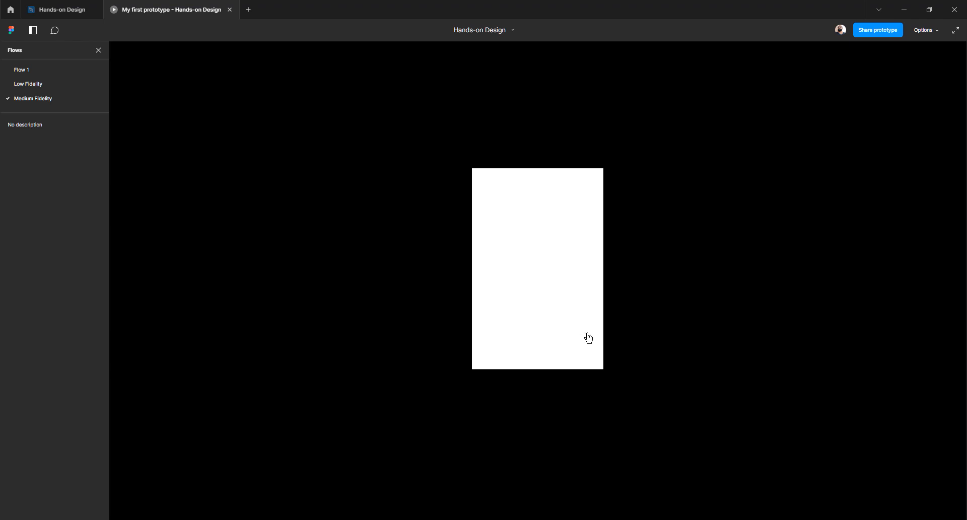
{"action": "left_click", "coordinate": [65, 9]}
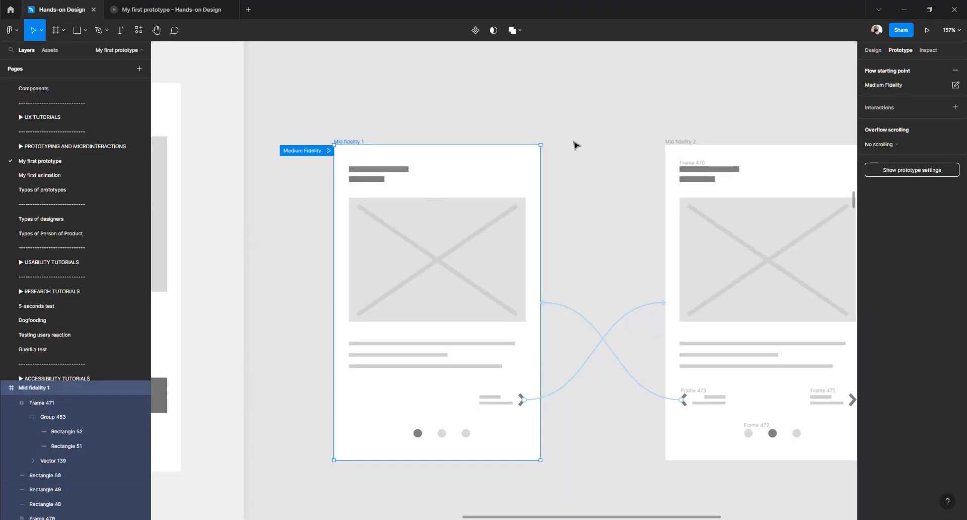
Cut all the loose wireframe elements lying over Mid fidelity 2 and paste them inside that frame
{"action": "scroll", "coordinate": [576, 145], "scroll_direction": "down", "scroll_amount": 5}
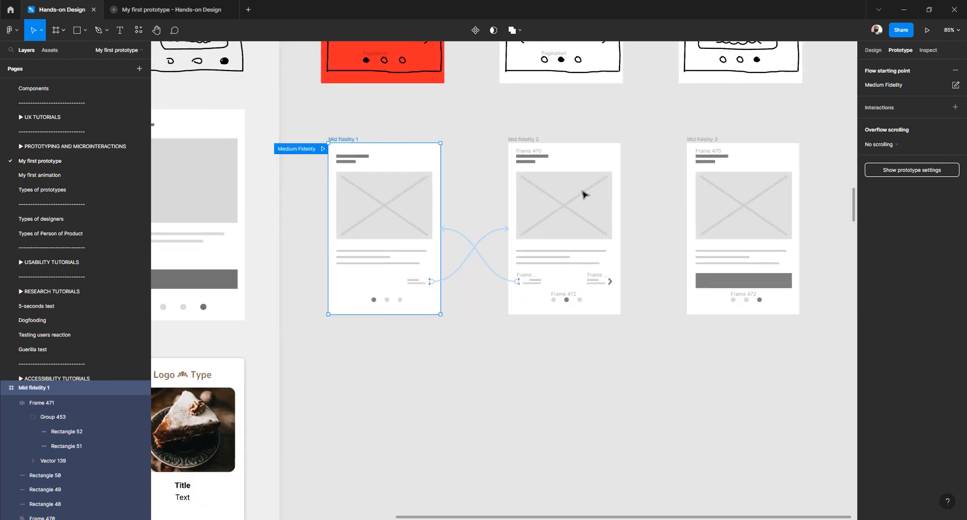
{"action": "scroll", "coordinate": [540, 181], "scroll_direction": "up", "scroll_amount": 3}
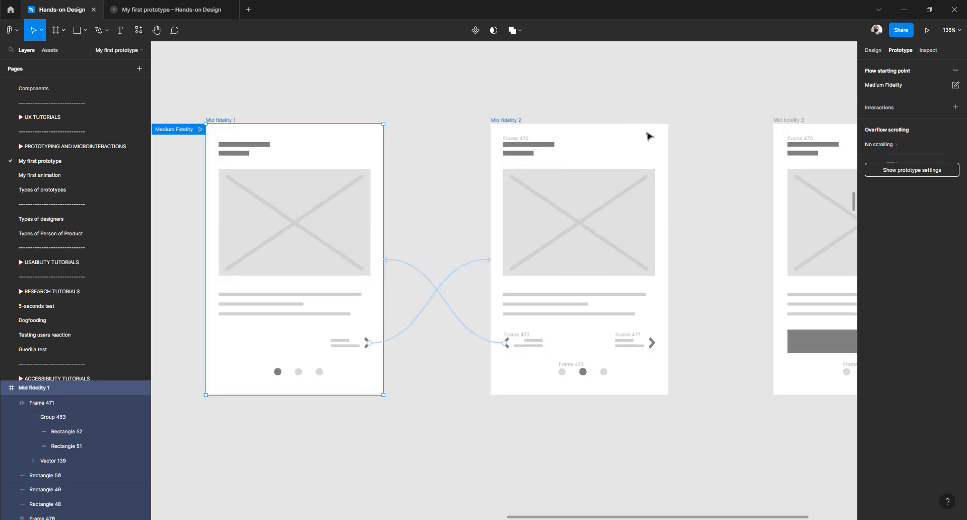
{"action": "left_click", "coordinate": [873, 50]}
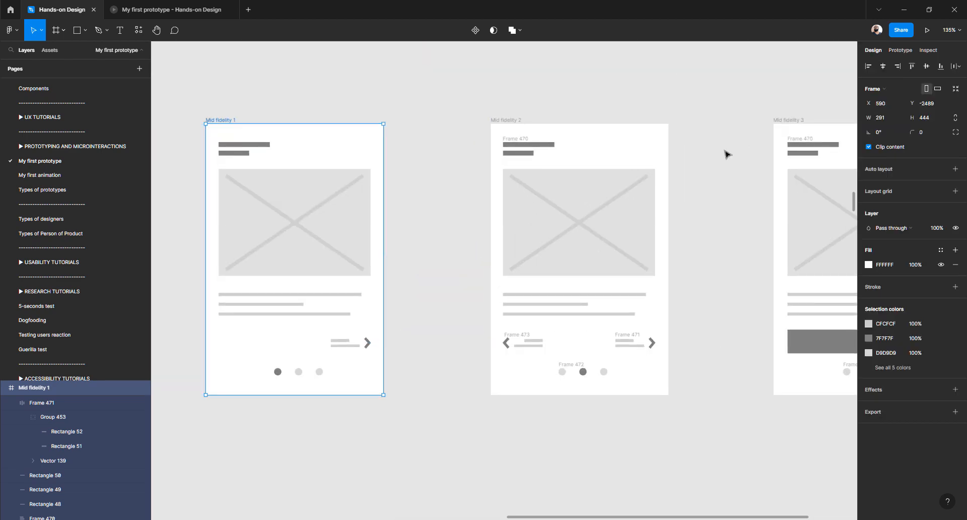
{"action": "left_click", "coordinate": [673, 367]}
{"action": "left_click_drag", "start_coordinate": [691, 389], "coordinate": [453, 166]}
{"action": "left_click_drag", "start_coordinate": [478, 126], "coordinate": [684, 389]}
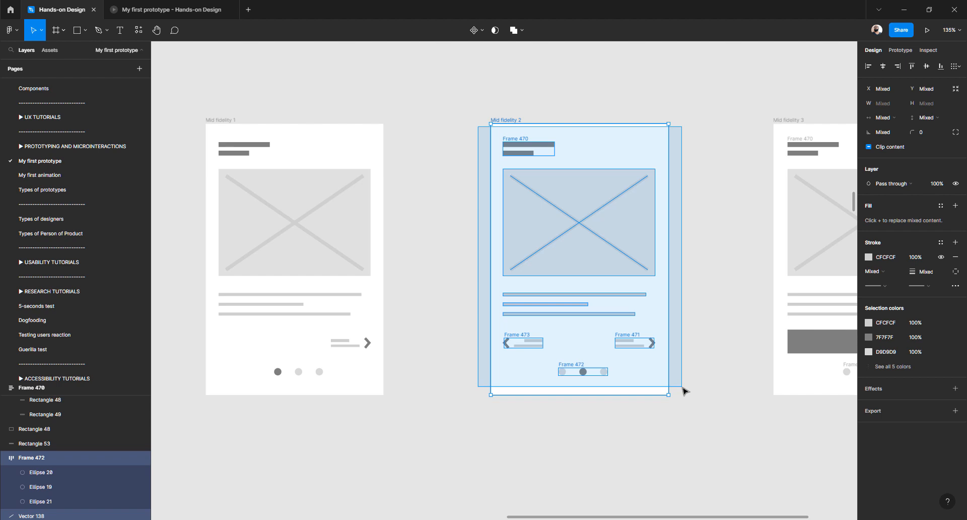
{"action": "left_click", "coordinate": [706, 350]}
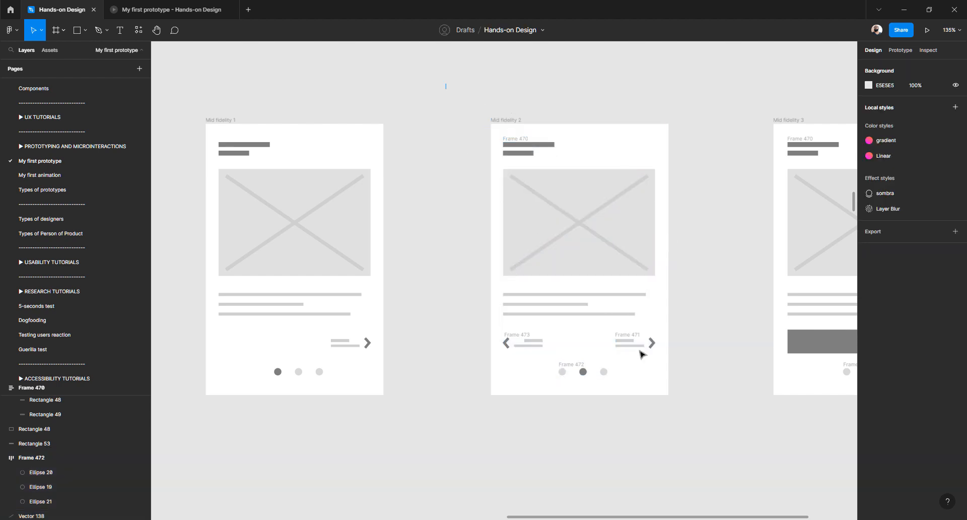
{"action": "left_click_drag", "start_coordinate": [446, 84], "coordinate": [710, 435]}
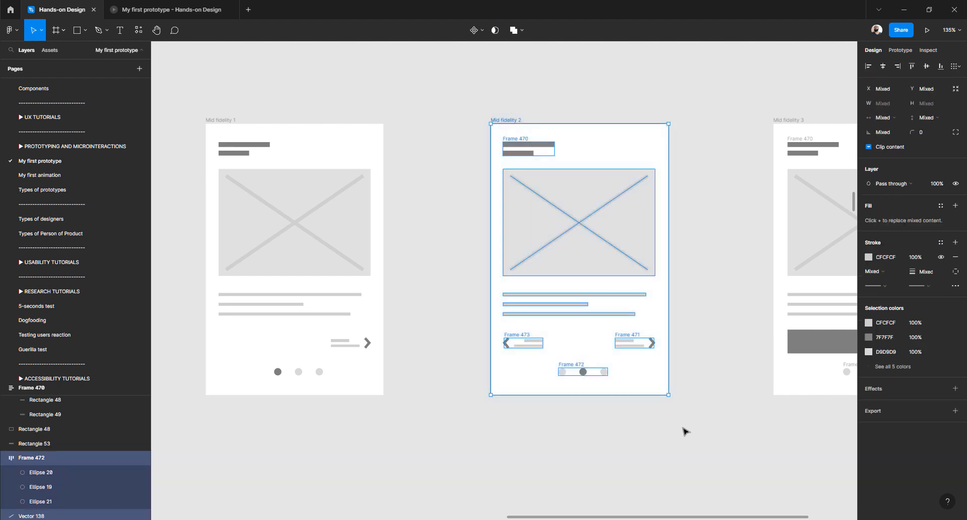
{"action": "left_click", "coordinate": [497, 388], "text": "shift"}
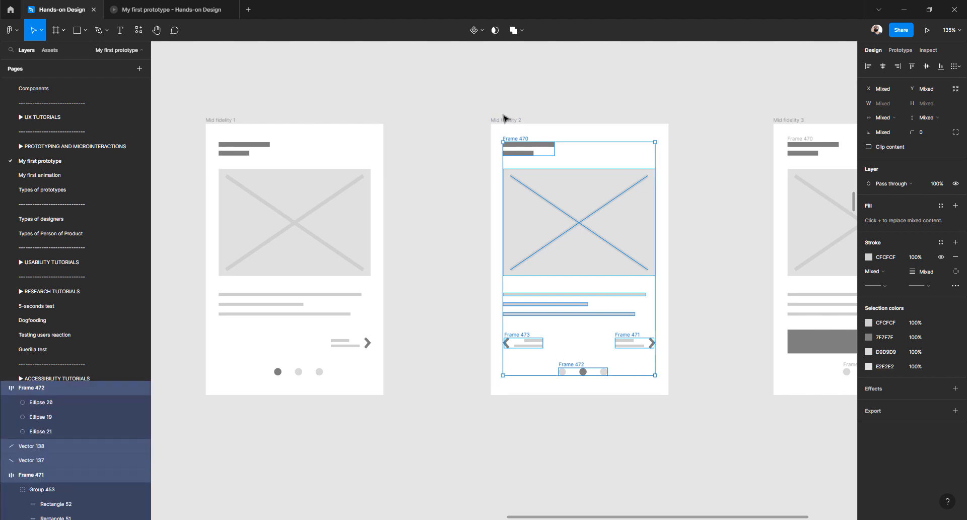
{"action": "key", "text": "Delete"}
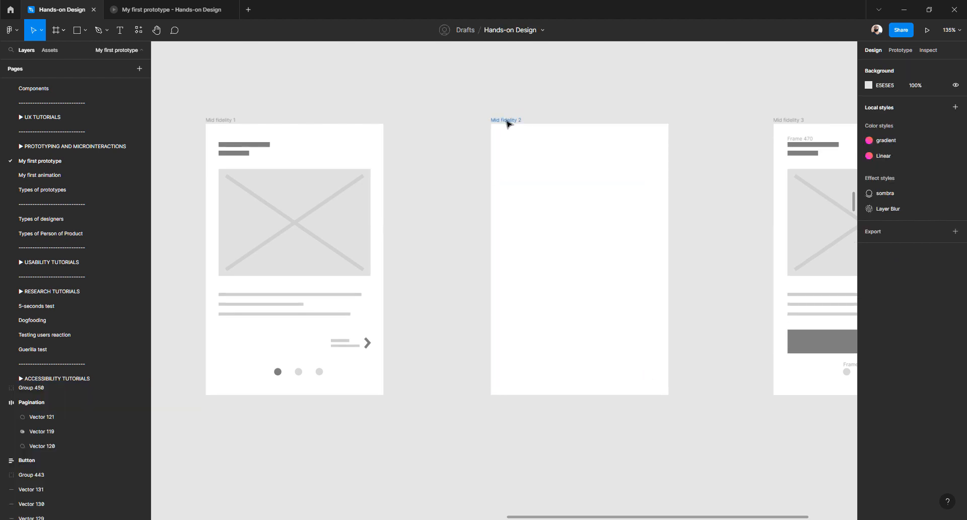
{"action": "left_click", "coordinate": [506, 120]}
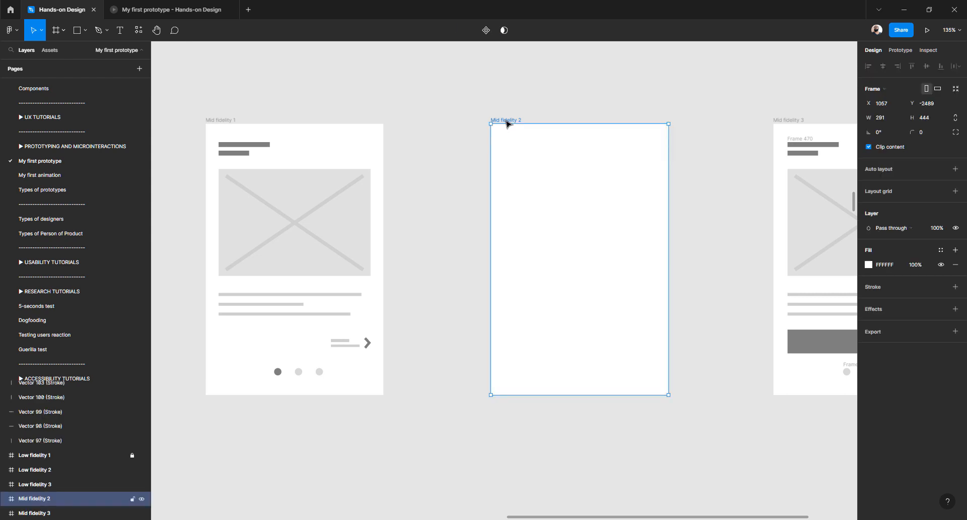
{"action": "key", "text": "ctrl+z"}
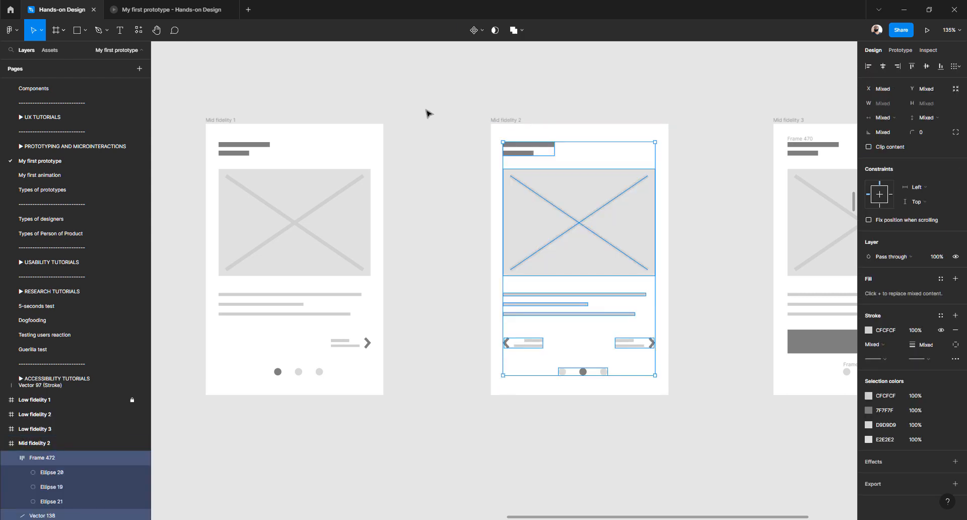
Run the Medium Fidelity flow from Mid fidelity 1 and test its forward and back arrows
{"action": "left_click", "coordinate": [248, 110]}
{"action": "left_click", "coordinate": [220, 121]}
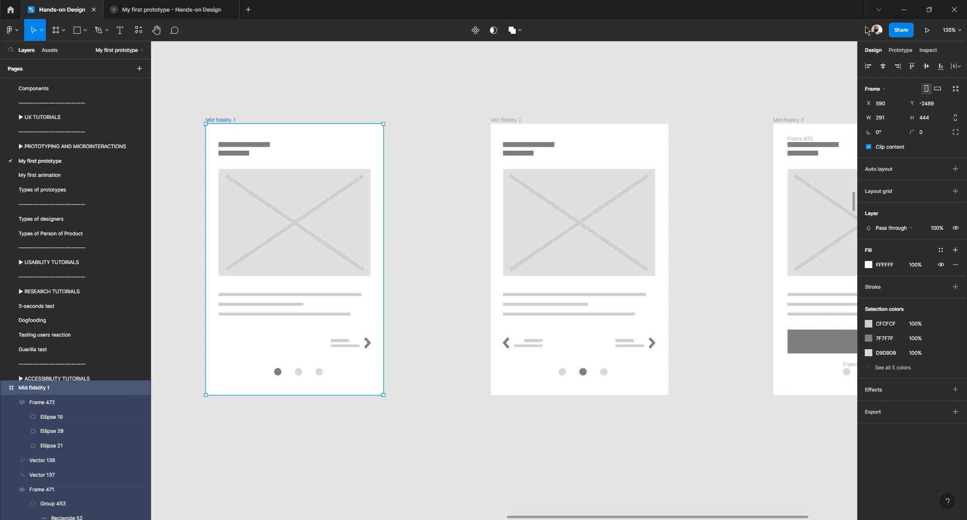
{"action": "left_click", "coordinate": [903, 51]}
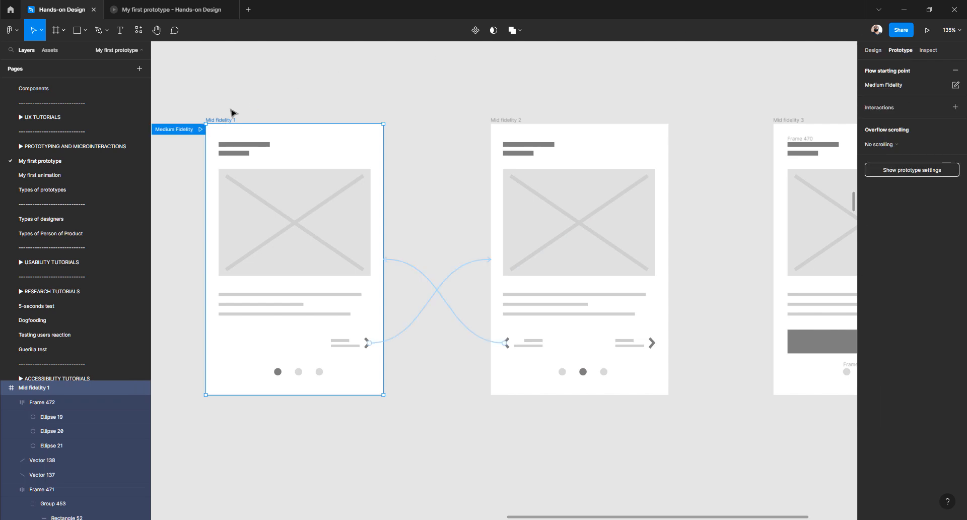
{"action": "scroll", "coordinate": [201, 133], "scroll_direction": "left", "scroll_amount": 2}
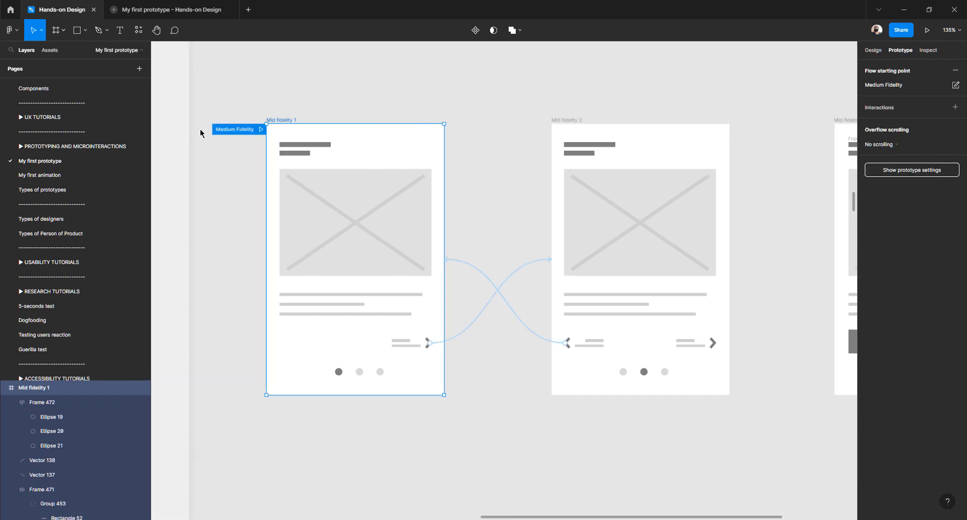
{"action": "left_click", "coordinate": [261, 131]}
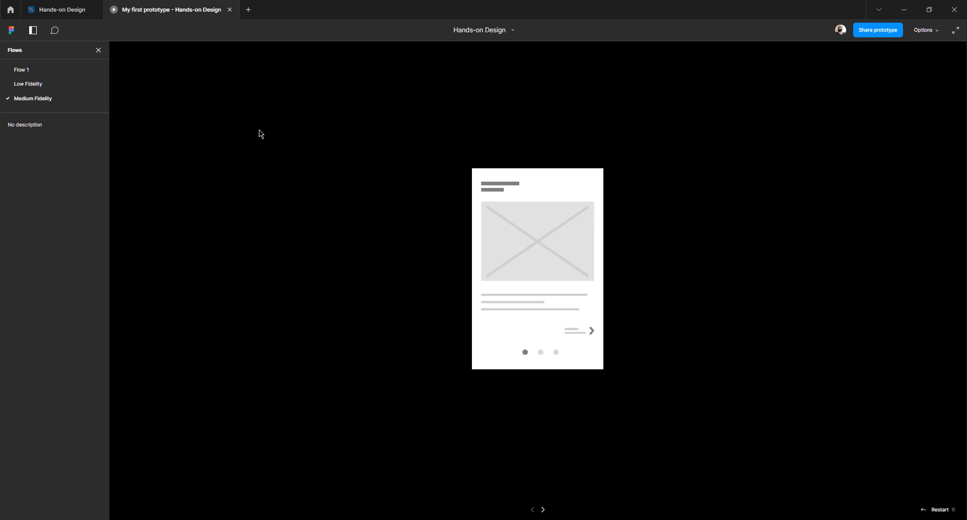
{"action": "left_click", "coordinate": [590, 334]}
{"action": "left_click", "coordinate": [486, 334]}
Try the Fit to screen and Actual size (100%) scaling options in the prototype preview
{"action": "left_click", "coordinate": [941, 30]}
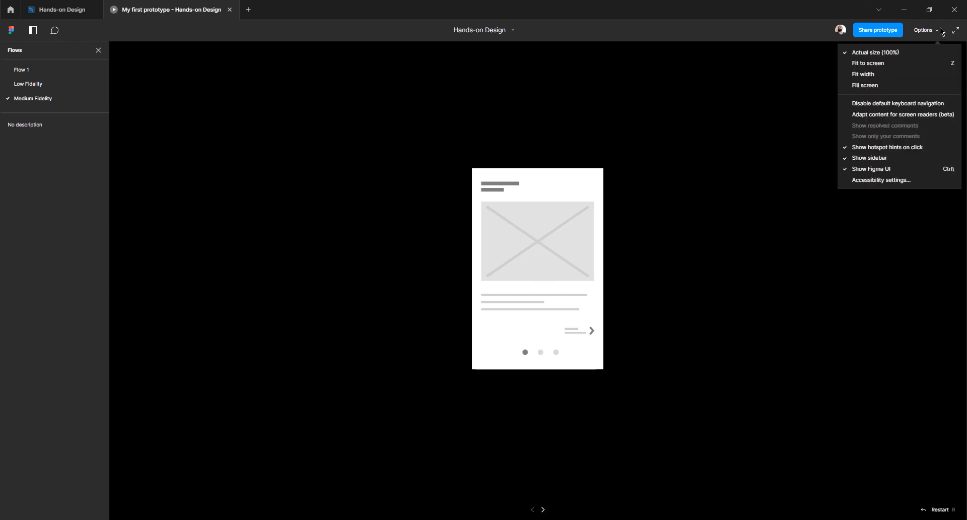
{"action": "left_click", "coordinate": [912, 65]}
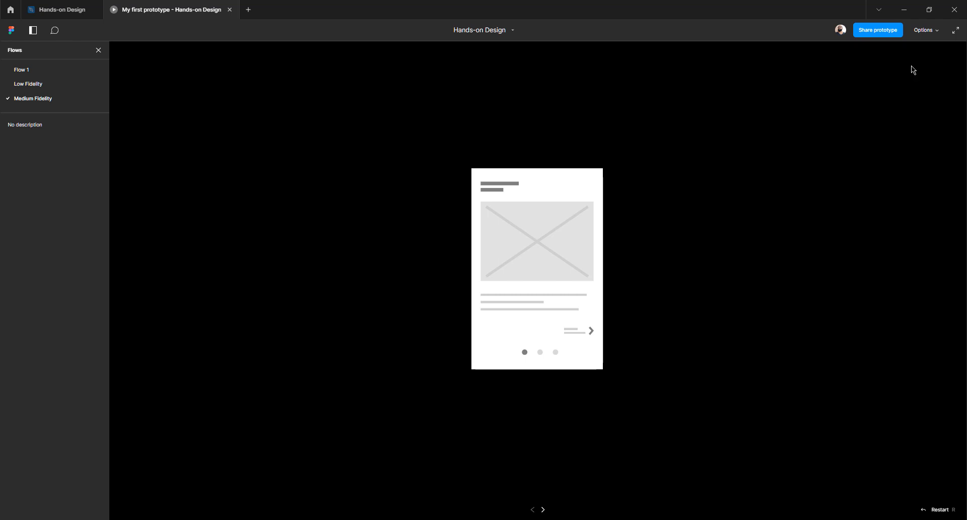
{"action": "left_click", "coordinate": [933, 32]}
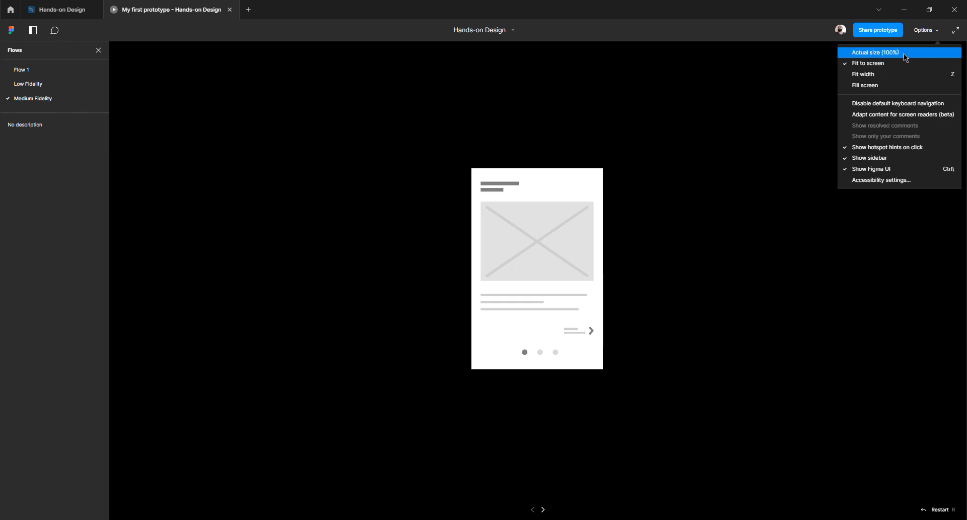
{"action": "left_click", "coordinate": [905, 53]}
{"action": "left_click", "coordinate": [931, 34]}
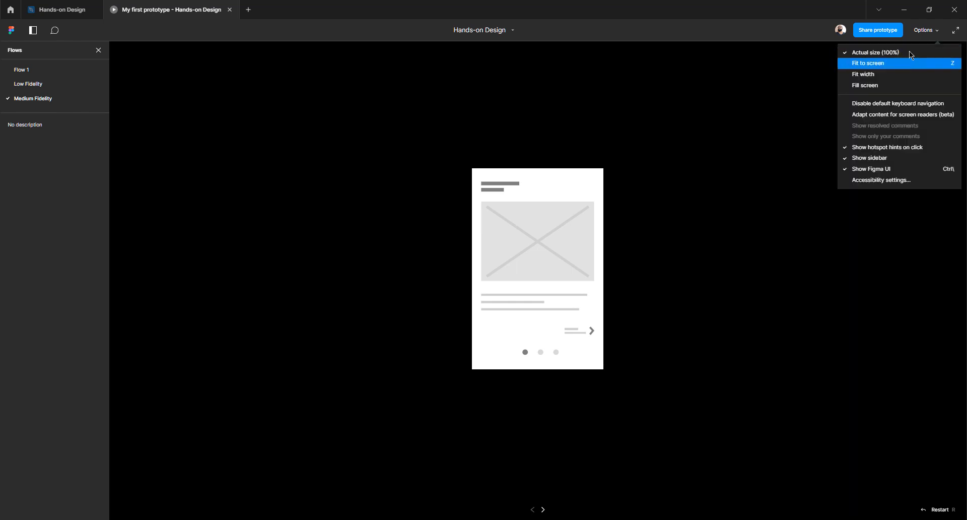
{"action": "left_click", "coordinate": [912, 63]}
Set the prototype preview's scaling to Fit width
{"action": "left_click", "coordinate": [926, 29]}
{"action": "left_click", "coordinate": [910, 79]}
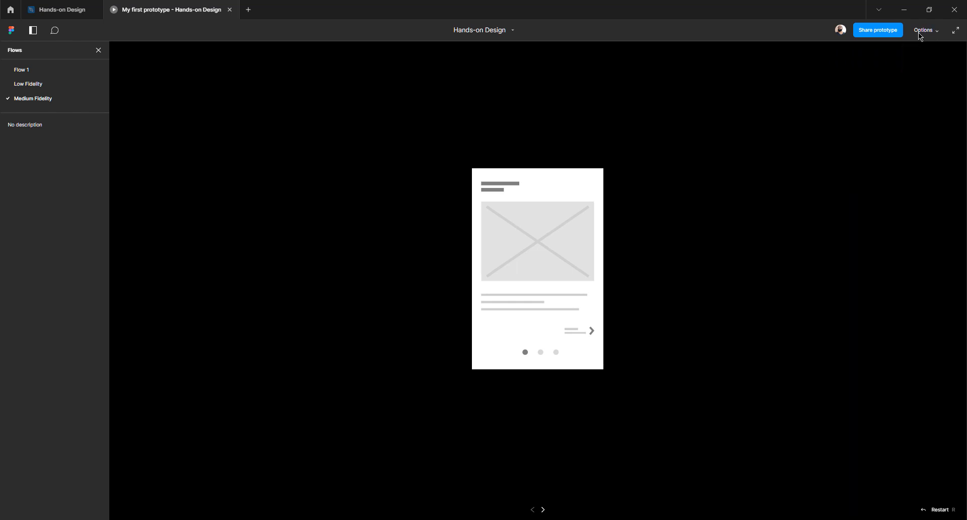
{"action": "left_click", "coordinate": [920, 34]}
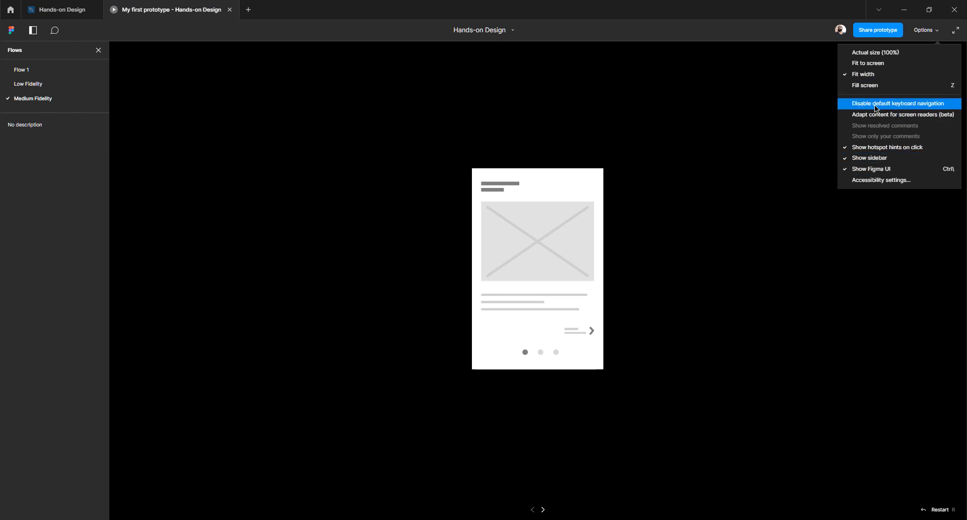
{"action": "left_click", "coordinate": [577, 298]}
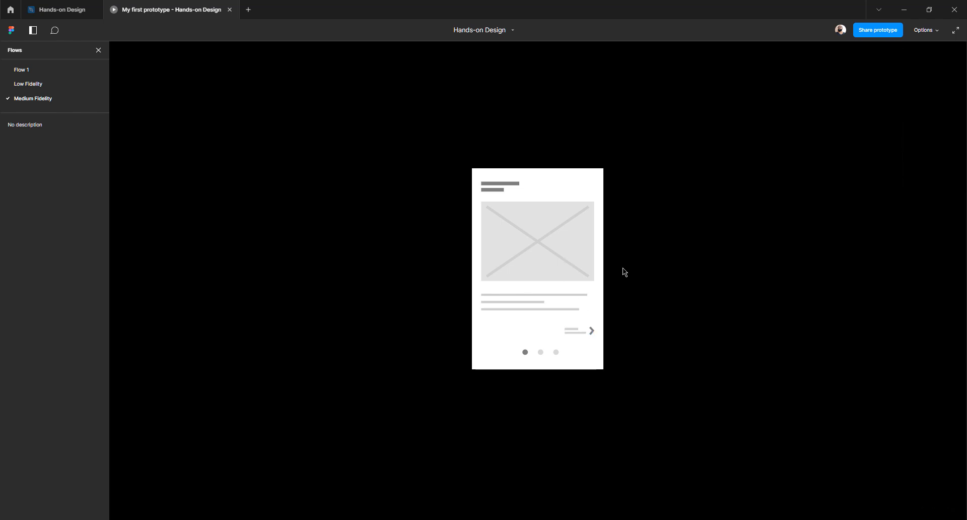
Test the forward and back arrows once more in the preview, and close the preview
{"action": "left_click", "coordinate": [576, 335]}
{"action": "left_click", "coordinate": [498, 333]}
{"action": "left_click", "coordinate": [229, 11]}
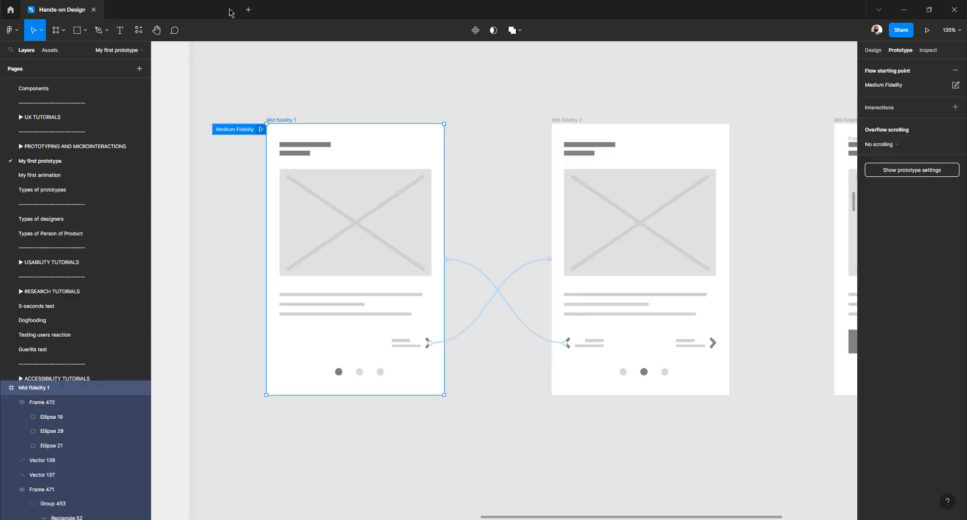
Link the forward arrow group on Mid fidelity 2 to Mid fidelity 3 with an on-click Navigate to interaction
{"action": "left_click", "coordinate": [874, 52]}
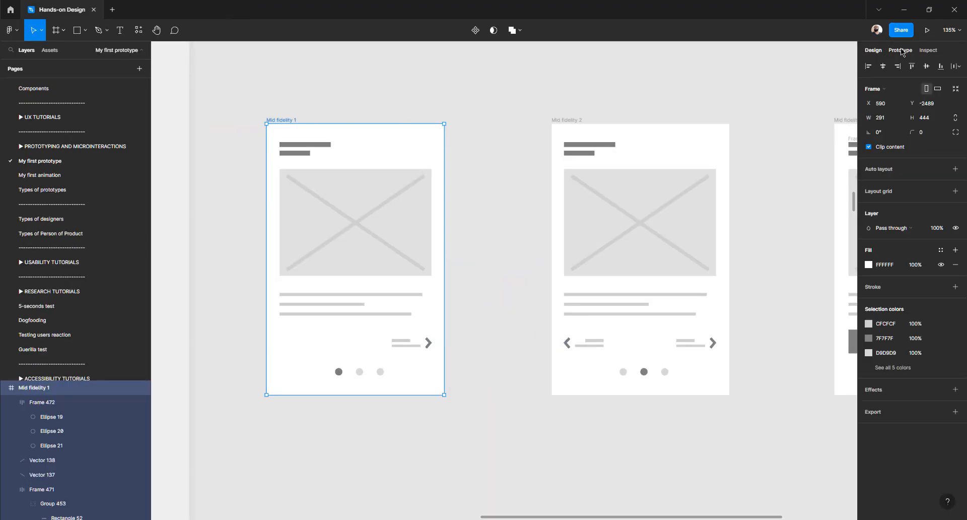
{"action": "left_click", "coordinate": [901, 51]}
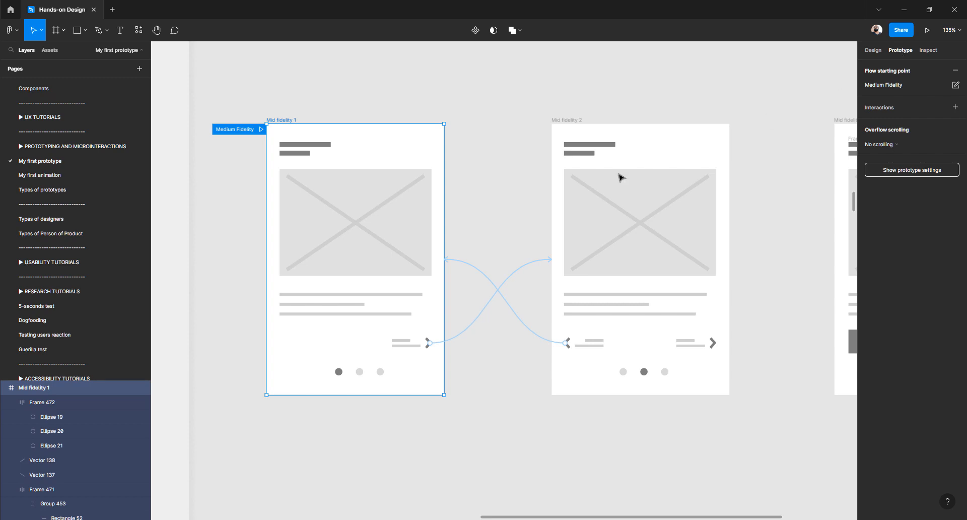
{"action": "scroll", "coordinate": [620, 177], "scroll_direction": "right", "scroll_amount": 5}
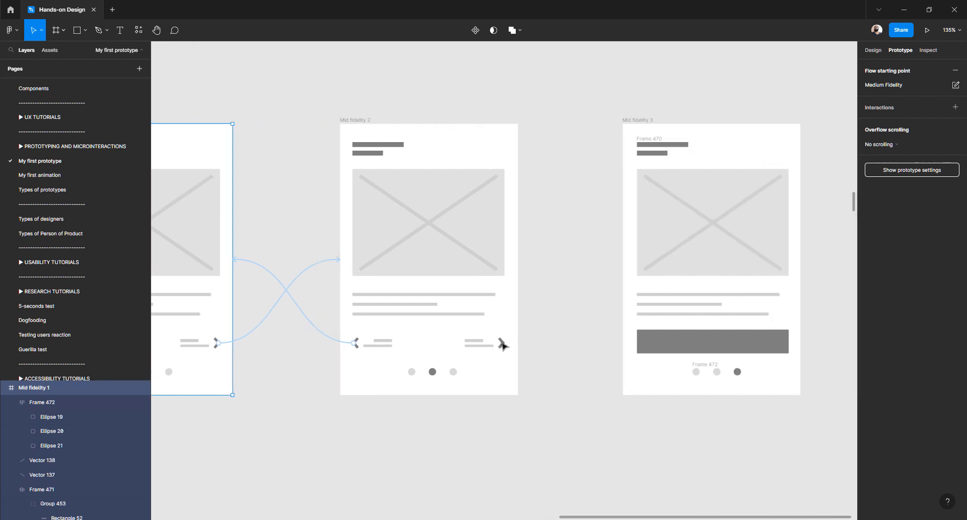
{"action": "left_click", "coordinate": [503, 345]}
{"action": "left_click_drag", "start_coordinate": [503, 343], "coordinate": [677, 245]}
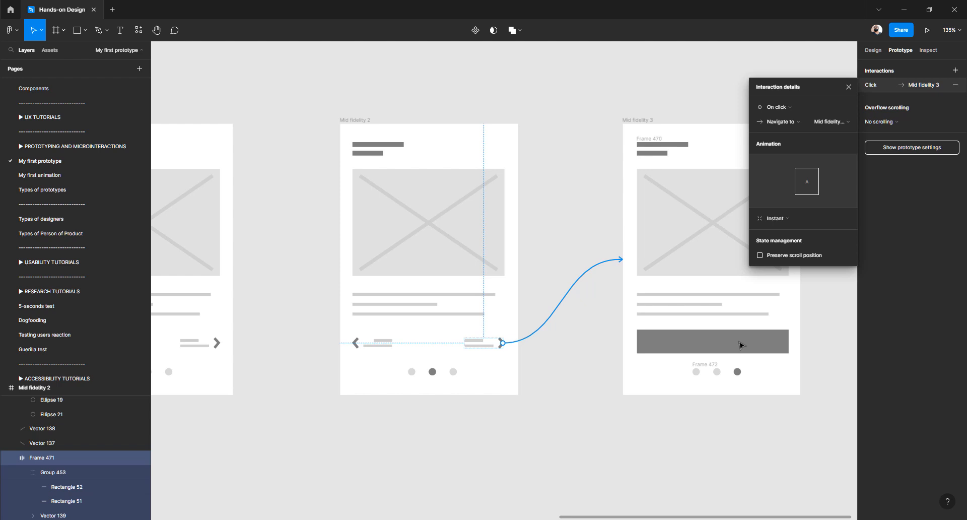
Look over the three Mid fidelity frames and the arrow connections linking them
{"action": "scroll", "coordinate": [692, 338], "scroll_direction": "right", "scroll_amount": 3}
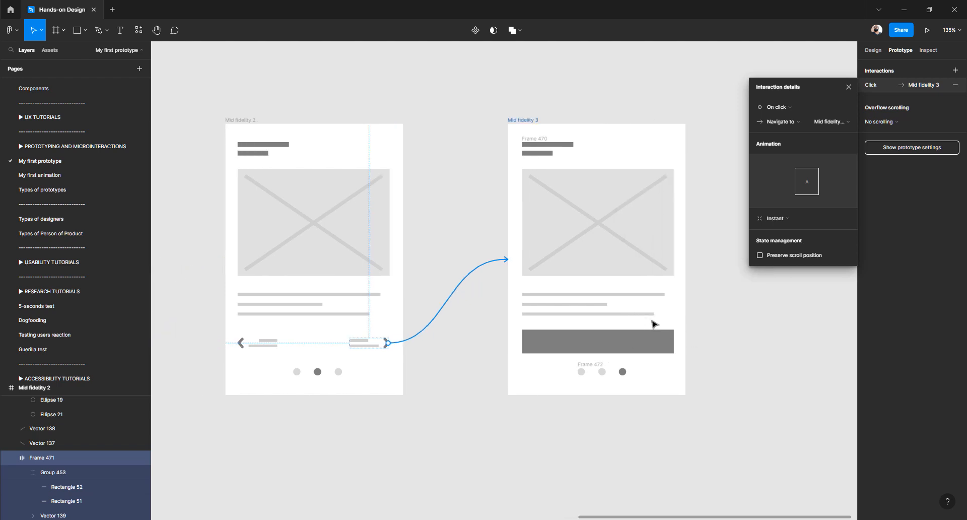
{"action": "scroll", "coordinate": [653, 322], "scroll_direction": "right", "scroll_amount": 3}
{"action": "scroll", "coordinate": [585, 313], "scroll_direction": "left", "scroll_amount": 3}
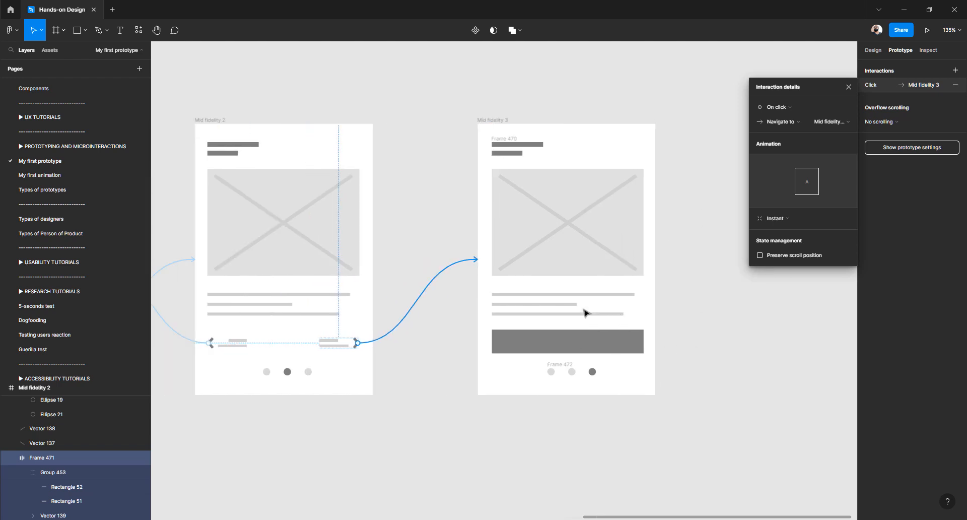
{"action": "scroll", "coordinate": [585, 312], "scroll_direction": "left", "scroll_amount": 5}
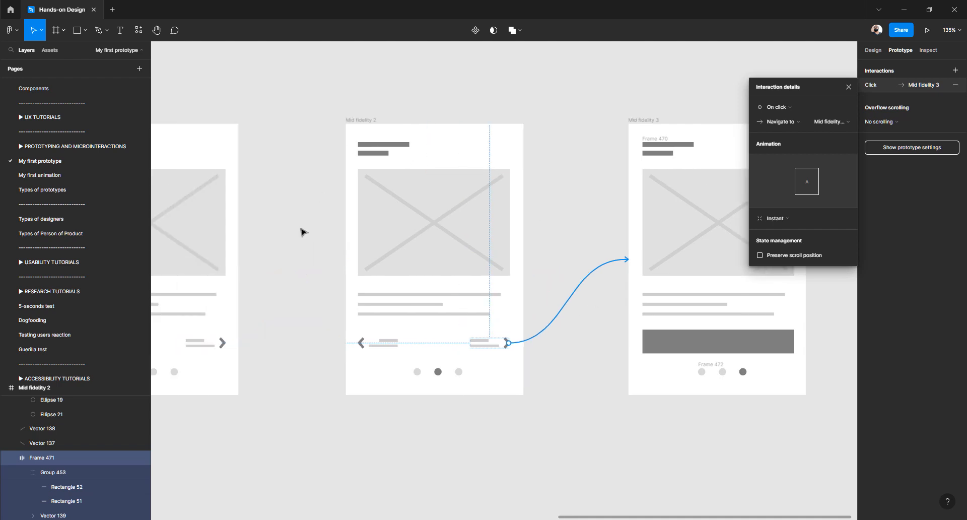
{"action": "scroll", "coordinate": [304, 229], "scroll_direction": "left", "scroll_amount": 8}
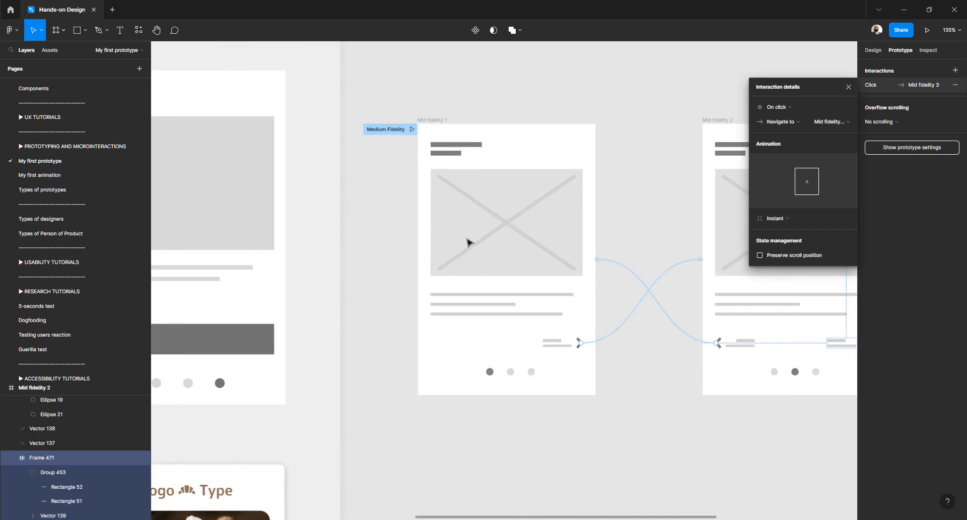
{"action": "scroll", "coordinate": [468, 243], "scroll_direction": "down", "scroll_amount": 4}
{"action": "scroll", "coordinate": [468, 243], "scroll_direction": "up", "scroll_amount": 4}
{"action": "scroll", "coordinate": [467, 243], "scroll_direction": "right", "scroll_amount": 3}
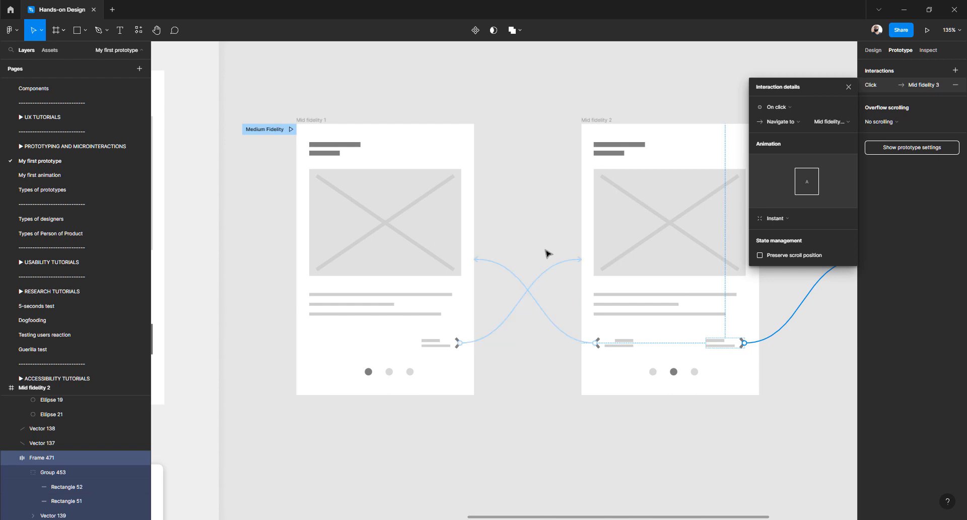
{"action": "scroll", "coordinate": [548, 253], "scroll_direction": "right", "scroll_amount": 6}
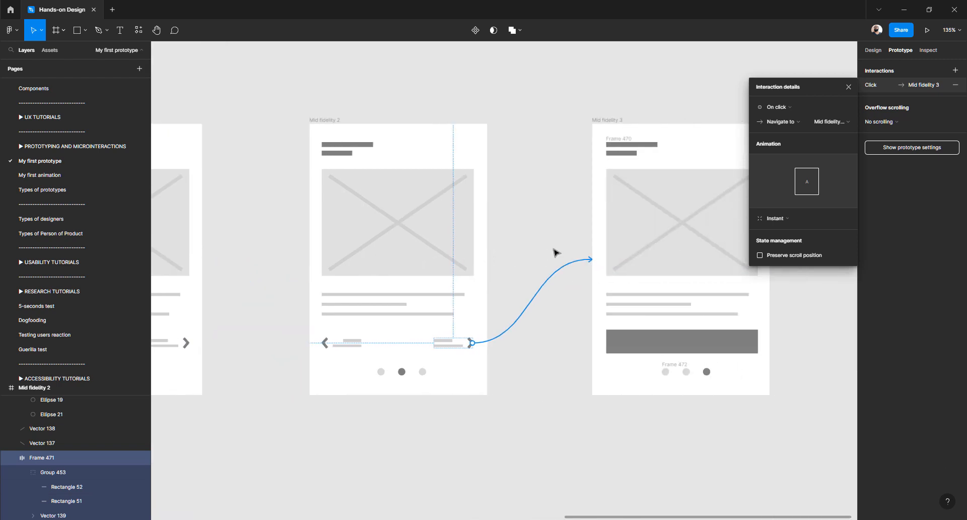
Check the interactions on Mid fidelity 2's forward and back arrow groups
{"action": "left_click", "coordinate": [551, 407]}
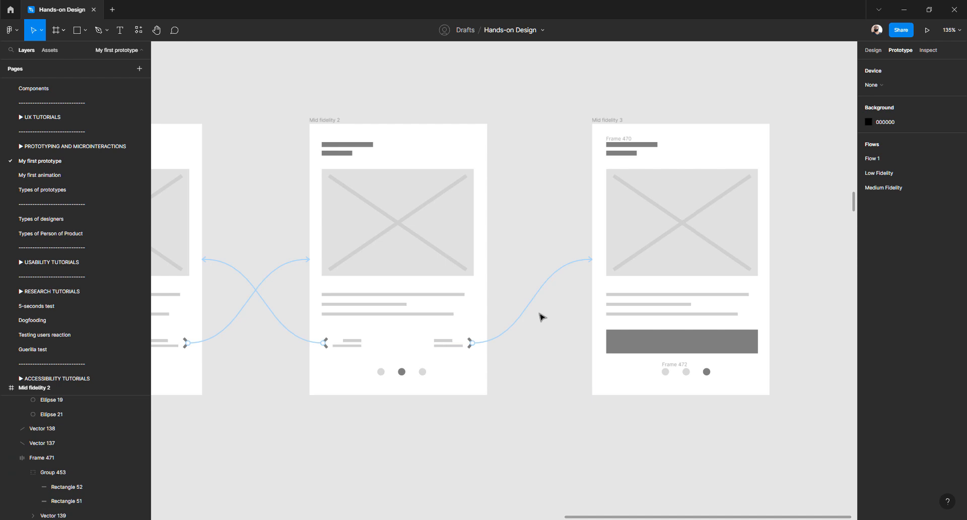
{"action": "left_click", "coordinate": [535, 298]}
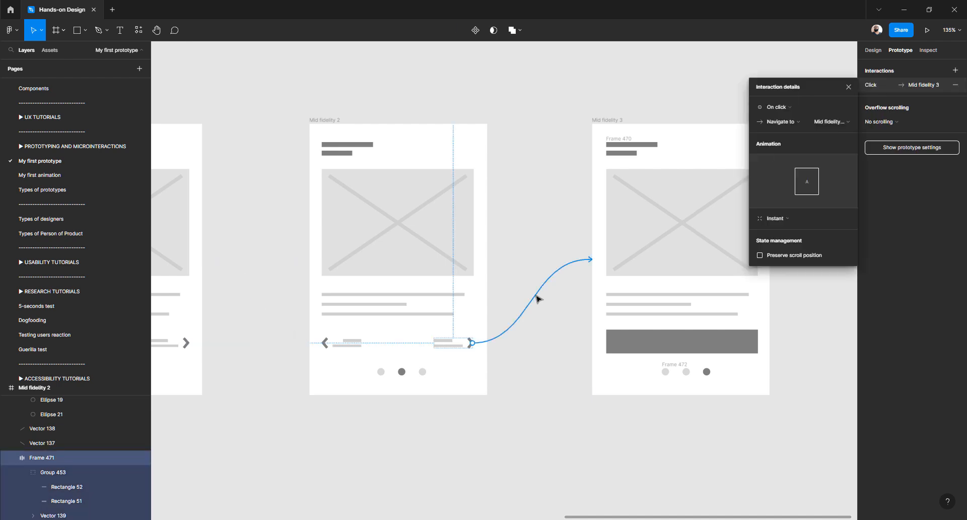
{"action": "left_click", "coordinate": [341, 347]}
{"action": "left_click", "coordinate": [268, 310]}
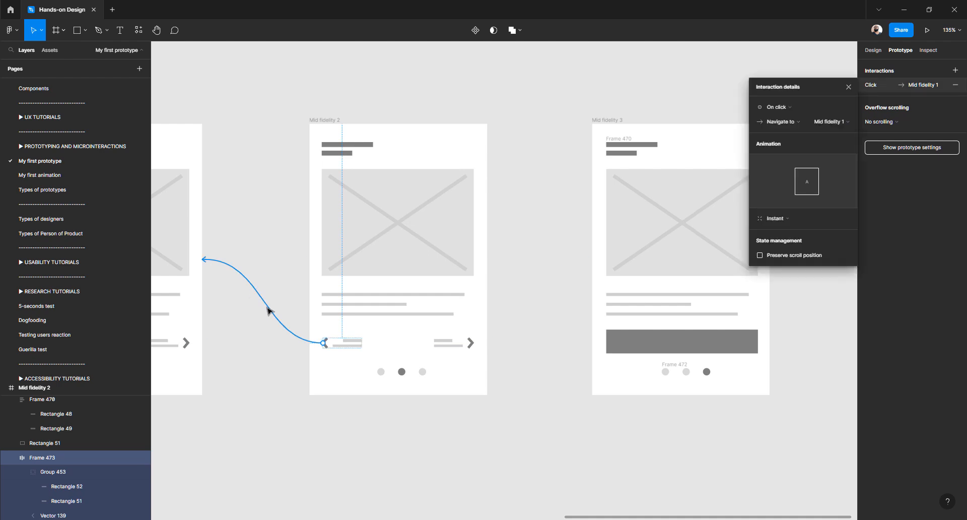
{"action": "scroll", "coordinate": [268, 311], "scroll_direction": "left", "scroll_amount": 3}
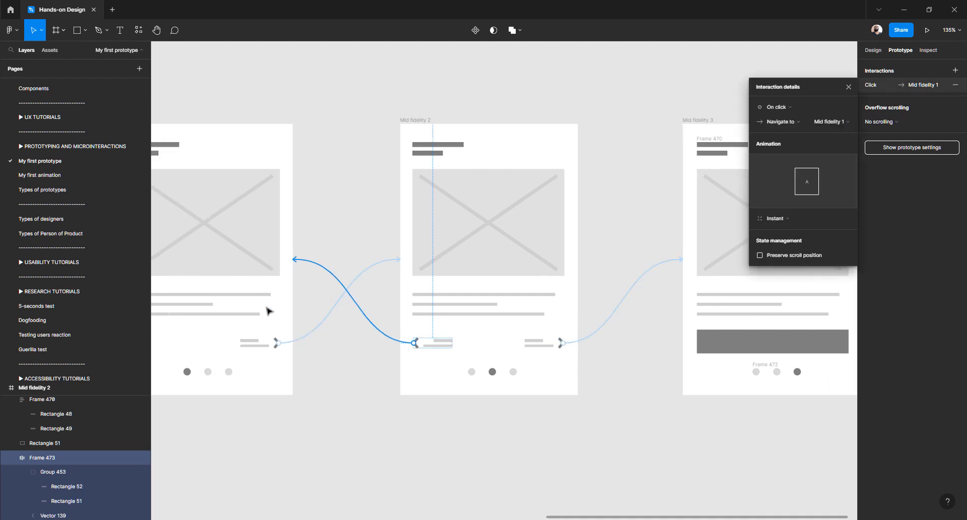
{"action": "left_click", "coordinate": [849, 87]}
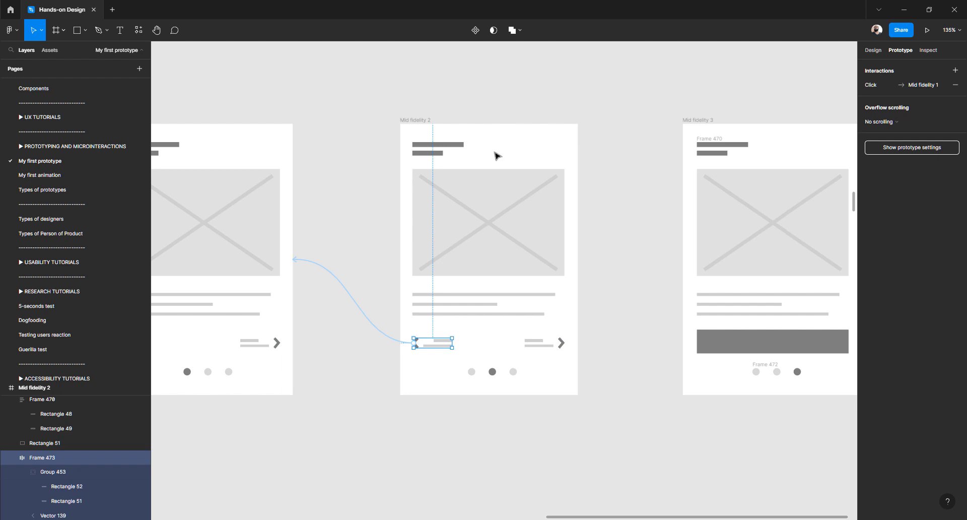
{"action": "left_click", "coordinate": [538, 347]}
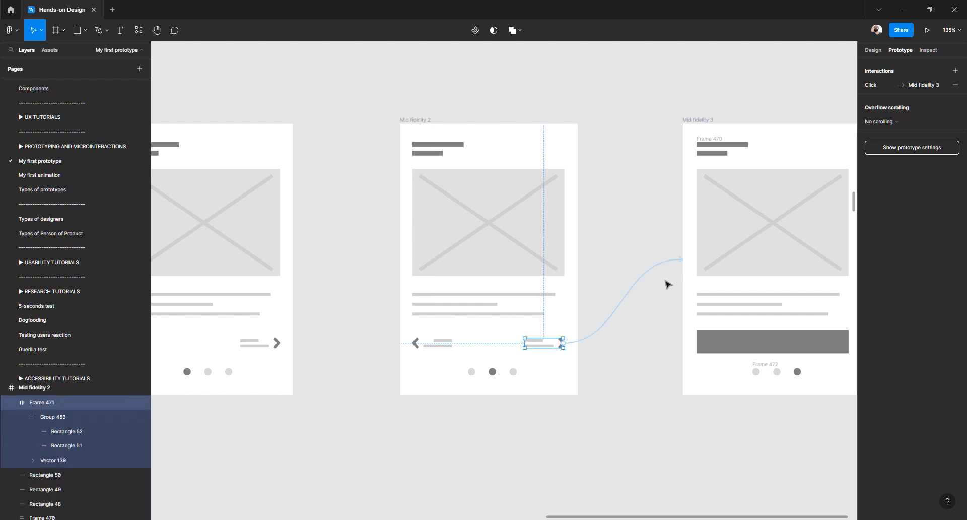
Preview the Medium Fidelity flow and advance with the forward arrows to the third screen
{"action": "scroll", "coordinate": [259, 213], "scroll_direction": "left", "scroll_amount": 3}
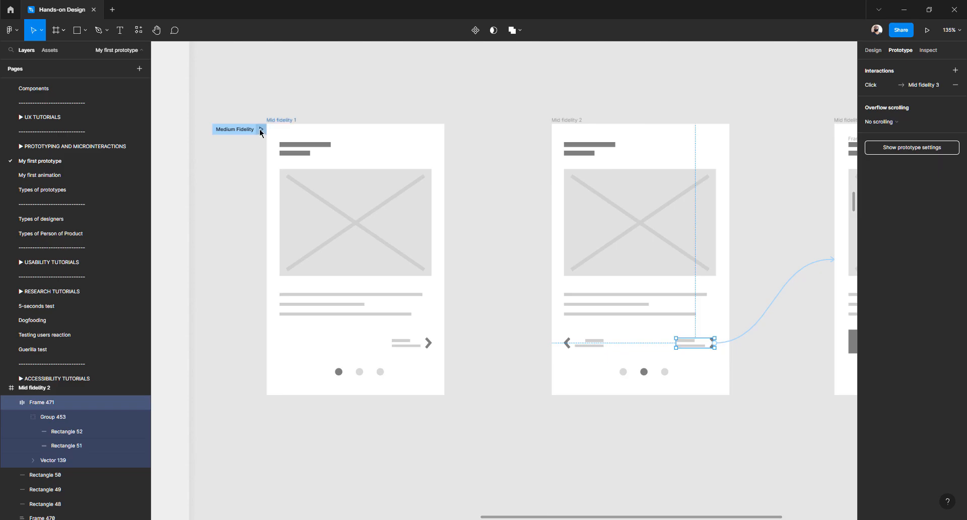
{"action": "left_click", "coordinate": [261, 129]}
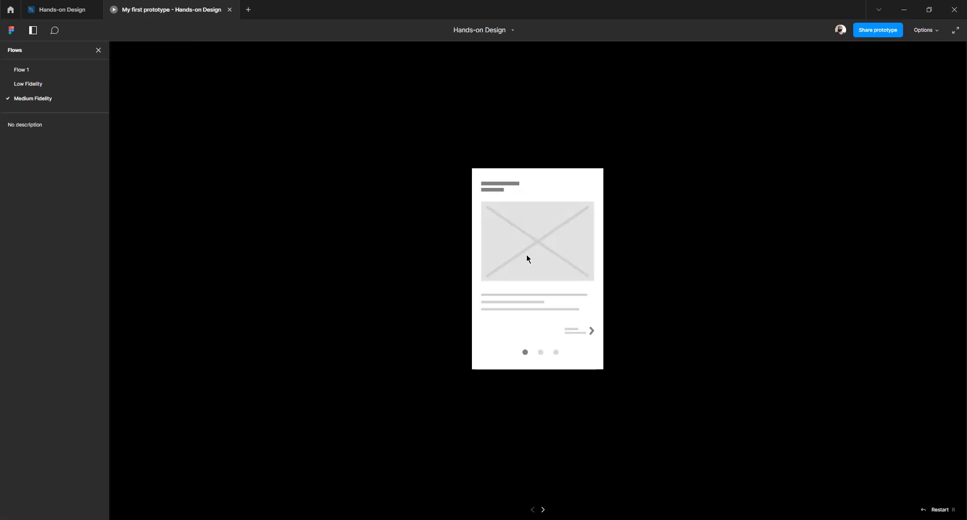
{"action": "left_click", "coordinate": [584, 334]}
{"action": "left_click", "coordinate": [592, 331]}
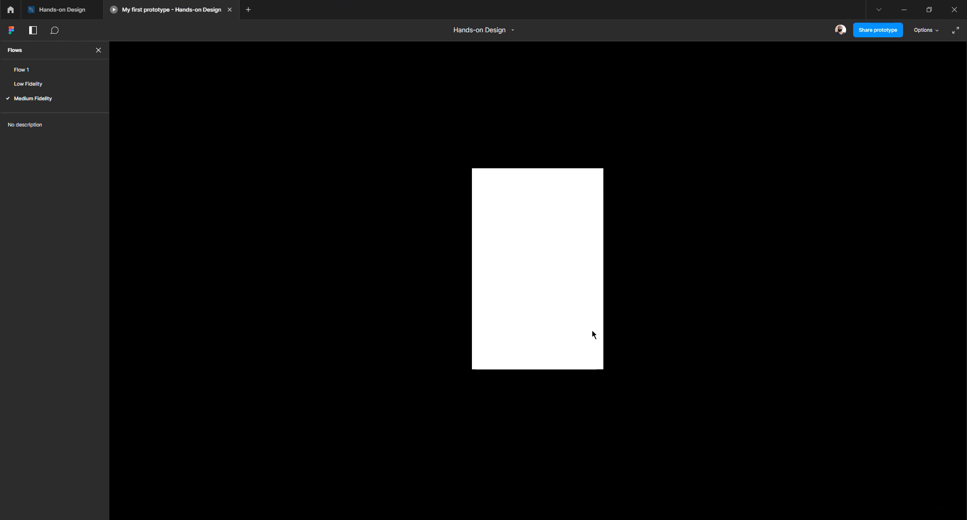
Back in the design file, cut the loose elements lying over Mid fidelity 3 and paste them inside that frame
{"action": "left_click", "coordinate": [61, 9]}
{"action": "left_click", "coordinate": [873, 49]}
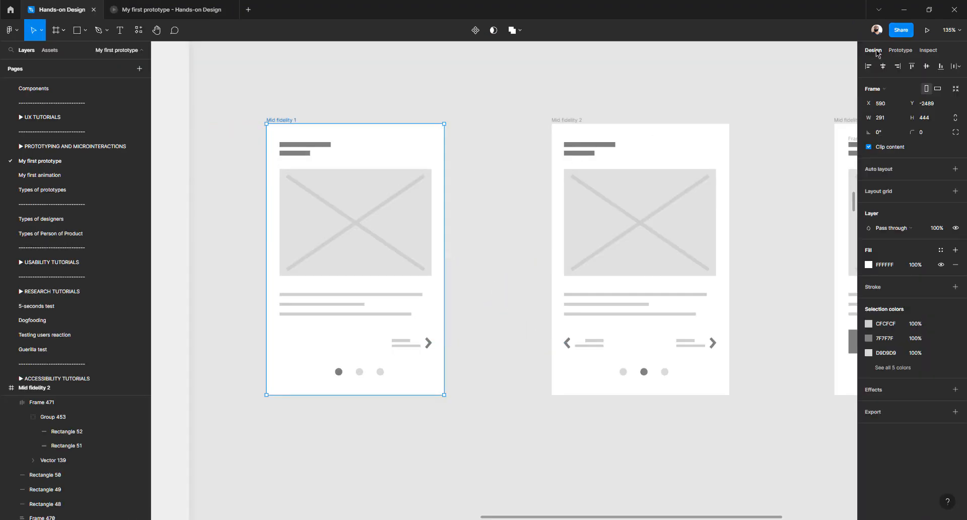
{"action": "scroll", "coordinate": [518, 166], "scroll_direction": "right", "scroll_amount": 10}
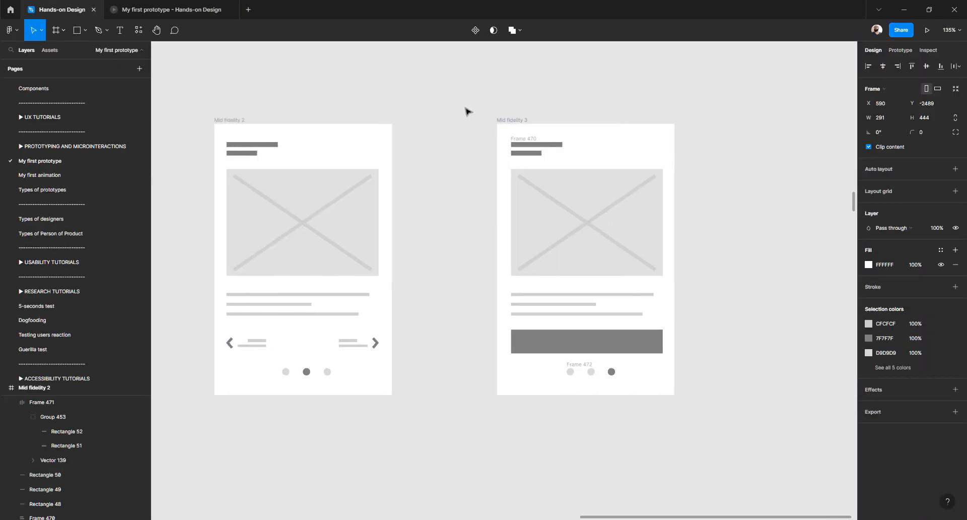
{"action": "left_click_drag", "start_coordinate": [461, 91], "coordinate": [757, 457]}
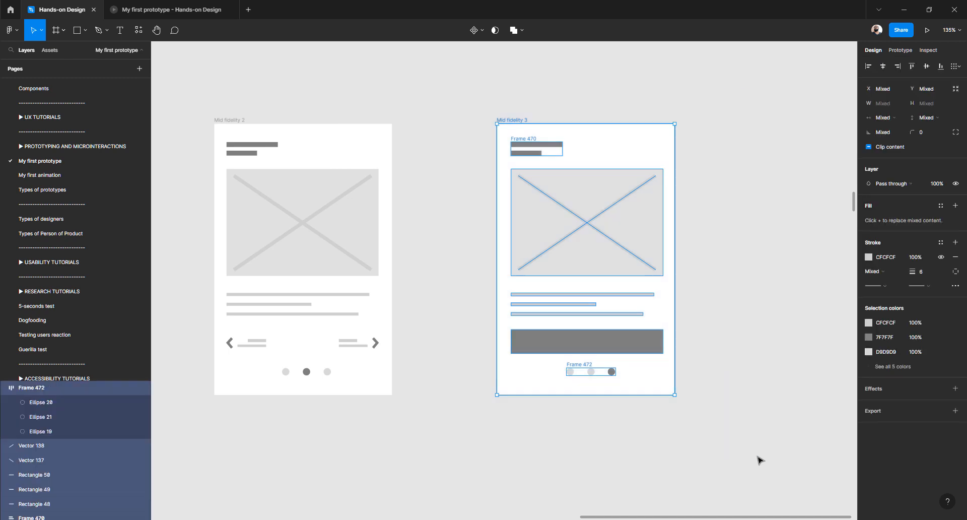
{"action": "key", "text": "shift+a"}
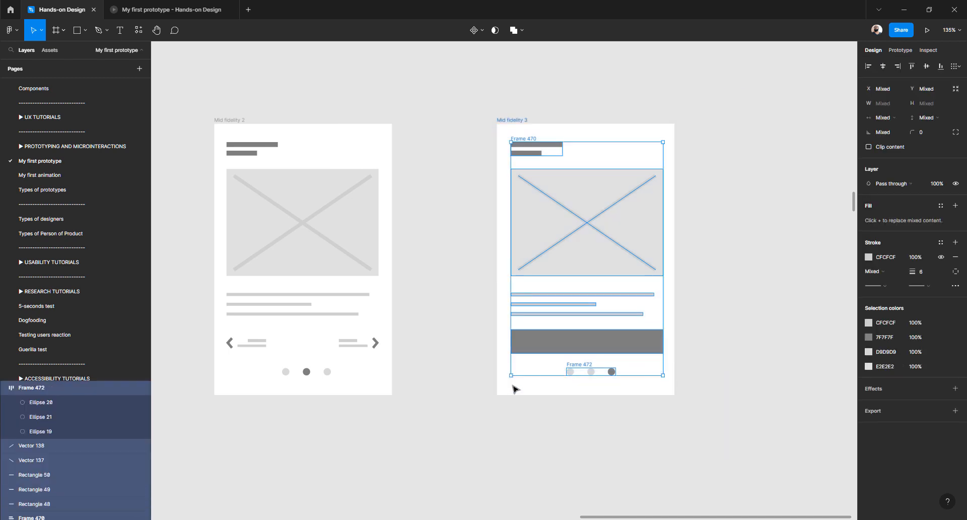
{"action": "key", "text": "Delete"}
{"action": "left_click", "coordinate": [514, 122]}
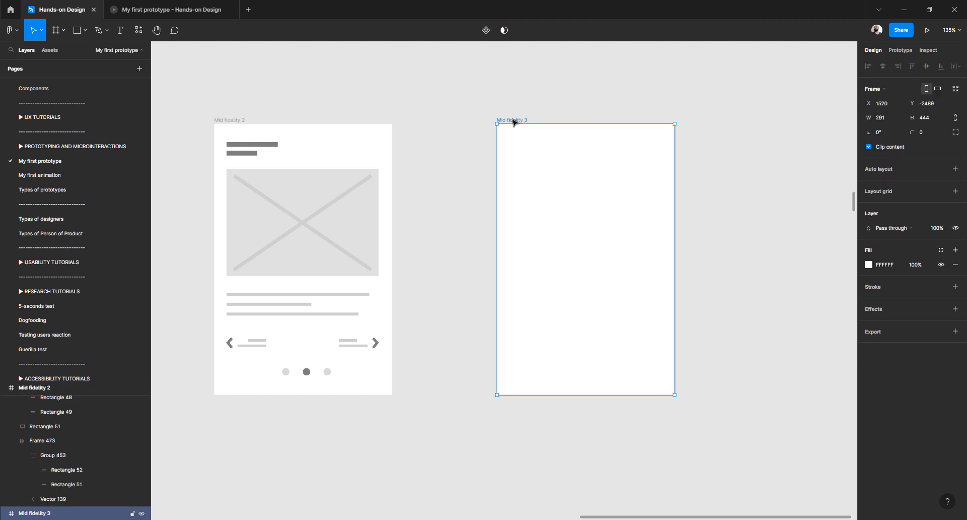
{"action": "key", "text": "ctrl+z"}
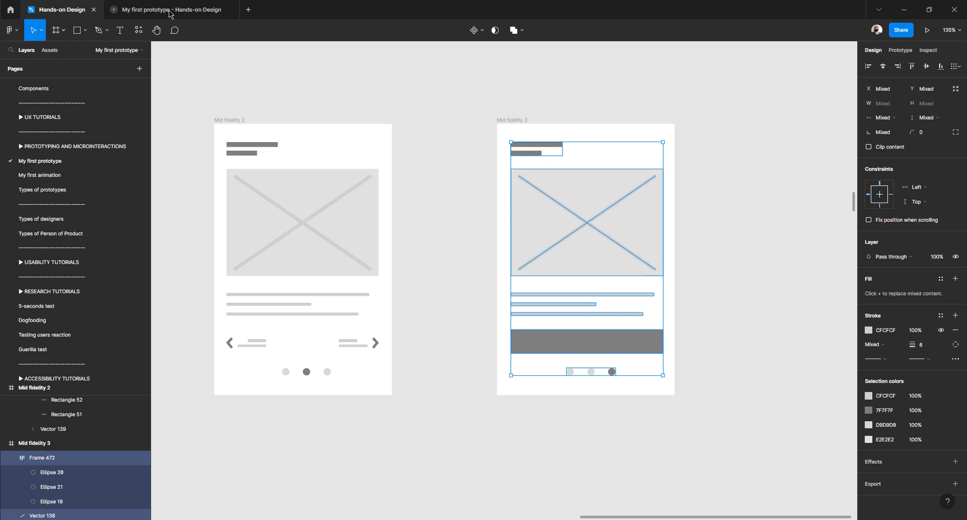
Restart the Medium Fidelity prototype preview and test the forward arrows through to the third screen
{"action": "scroll", "coordinate": [302, 87], "scroll_direction": "left", "scroll_amount": 8}
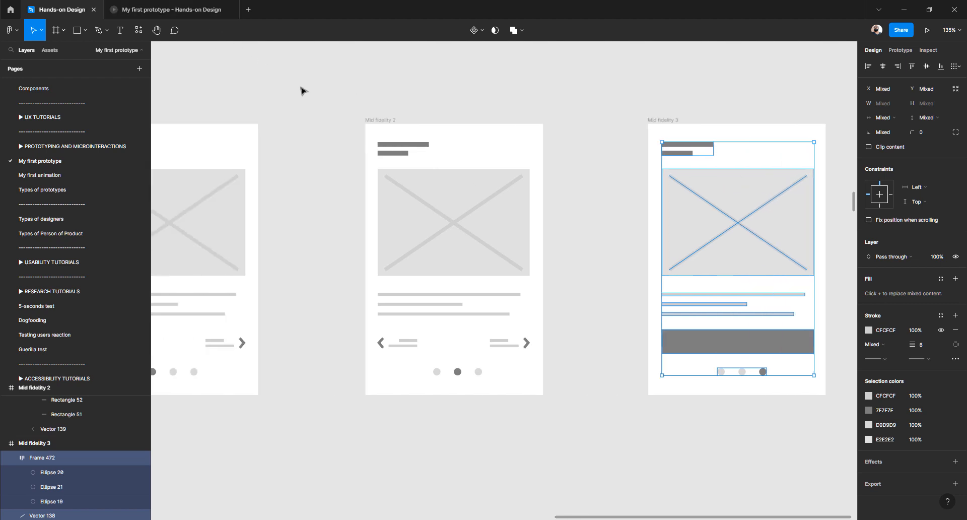
{"action": "left_click", "coordinate": [279, 120]}
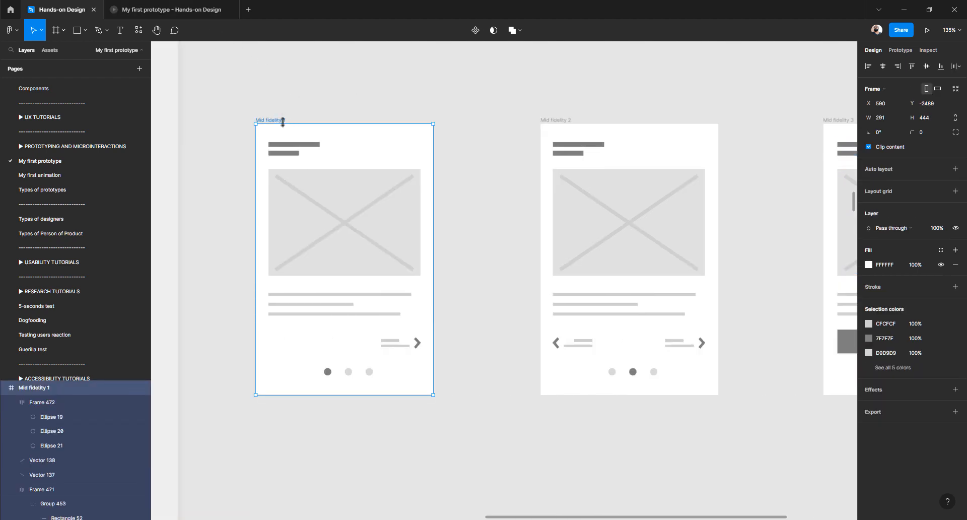
{"action": "left_click", "coordinate": [166, 12]}
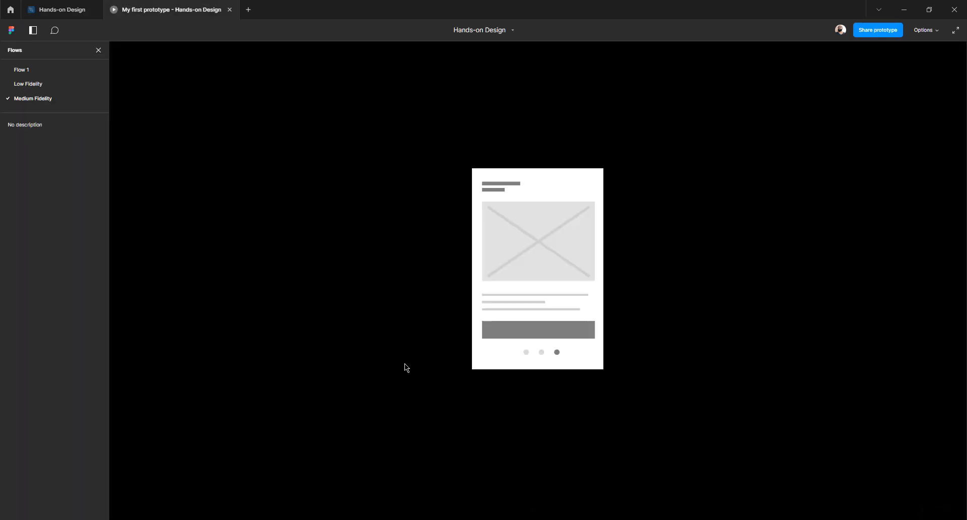
{"action": "key", "text": "r"}
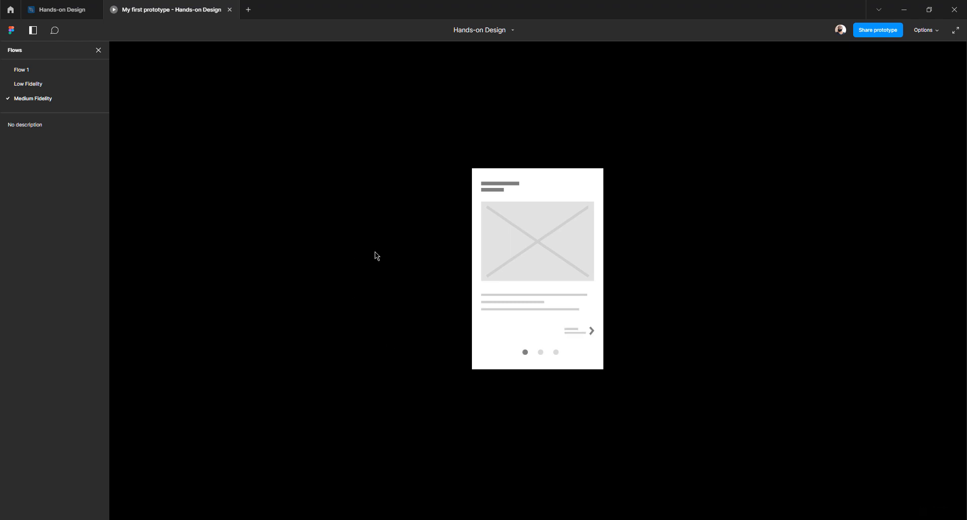
{"action": "left_click", "coordinate": [592, 332]}
{"action": "left_click", "coordinate": [592, 332]}
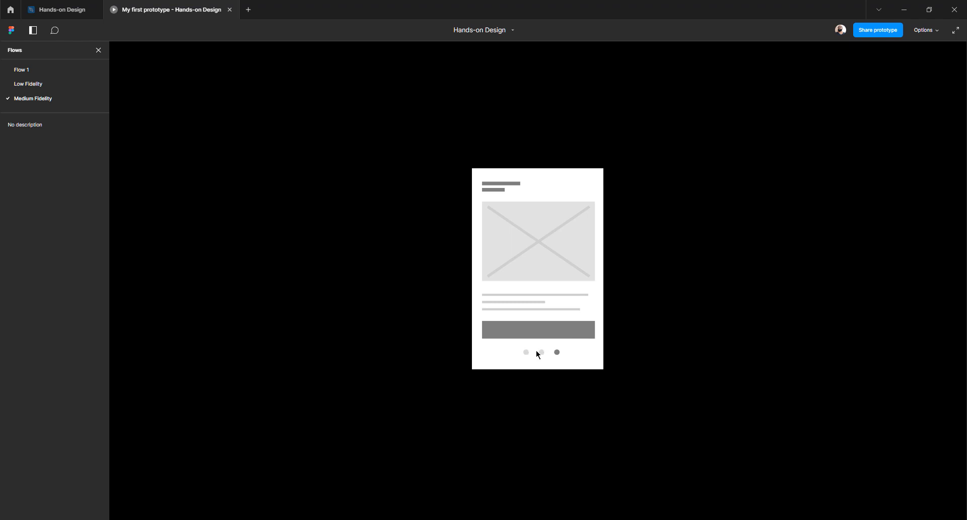
Back in the design file, link the middle pagination dot on Mid fidelity 1 to Mid fidelity 2 with an on-click Navigate to interaction
{"action": "left_click", "coordinate": [75, 11]}
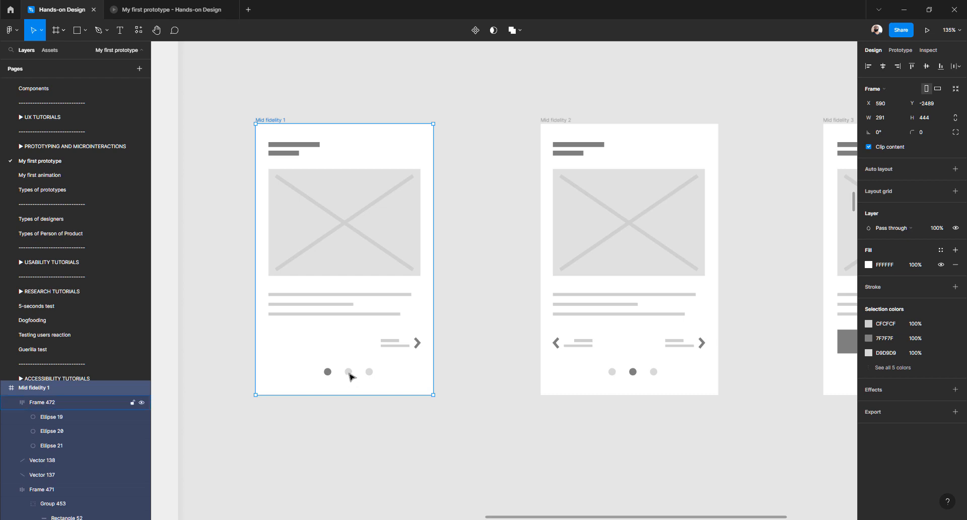
{"action": "left_click", "coordinate": [900, 50]}
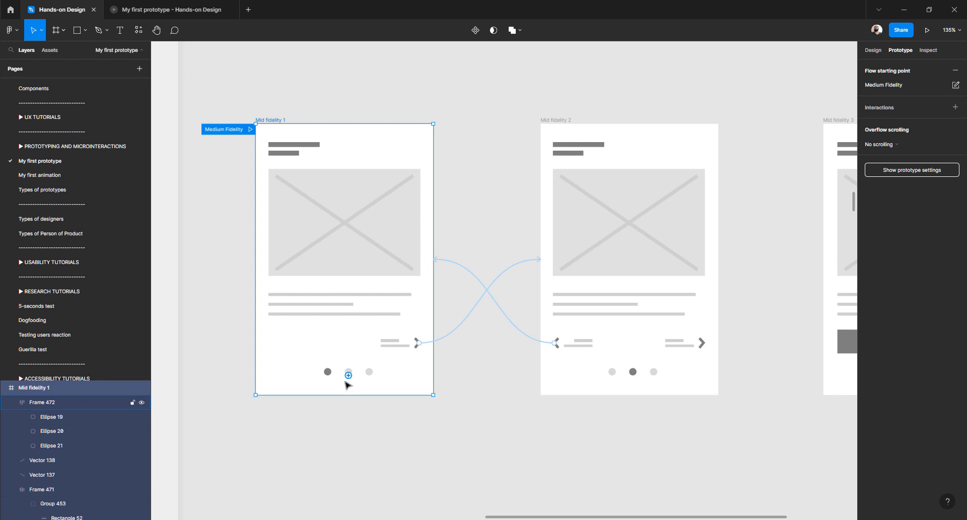
{"action": "scroll", "coordinate": [350, 374], "scroll_direction": "up", "scroll_amount": 5}
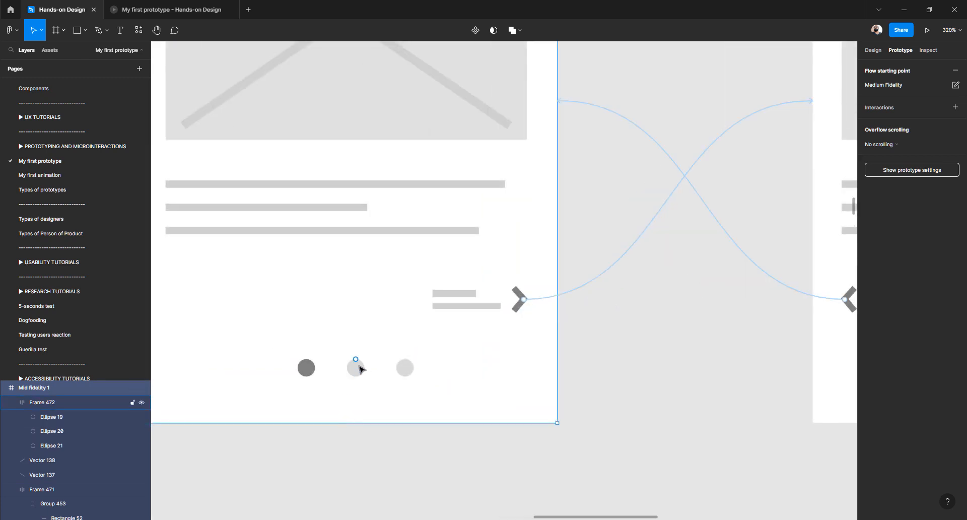
{"action": "left_click", "coordinate": [357, 369]}
{"action": "scroll", "coordinate": [360, 370], "scroll_direction": "down", "scroll_amount": 4}
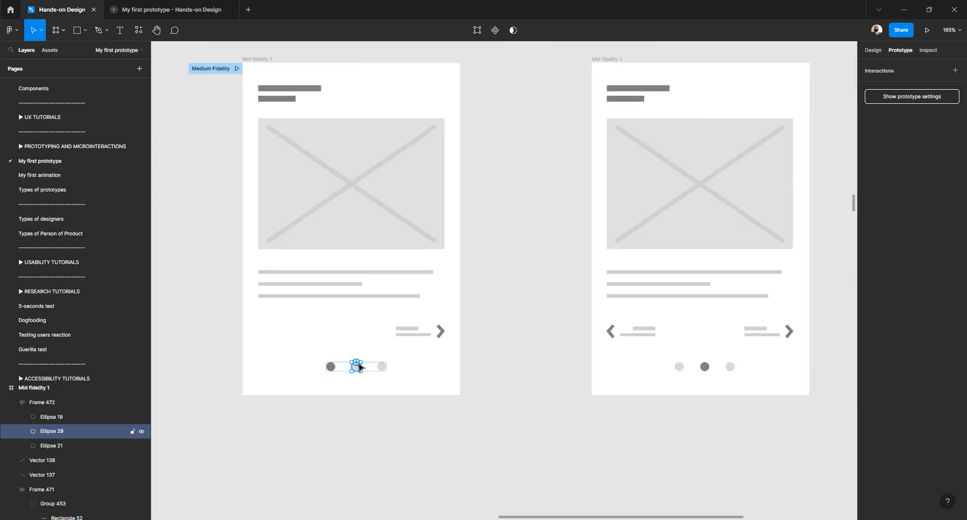
{"action": "left_click_drag", "start_coordinate": [356, 363], "coordinate": [597, 297]}
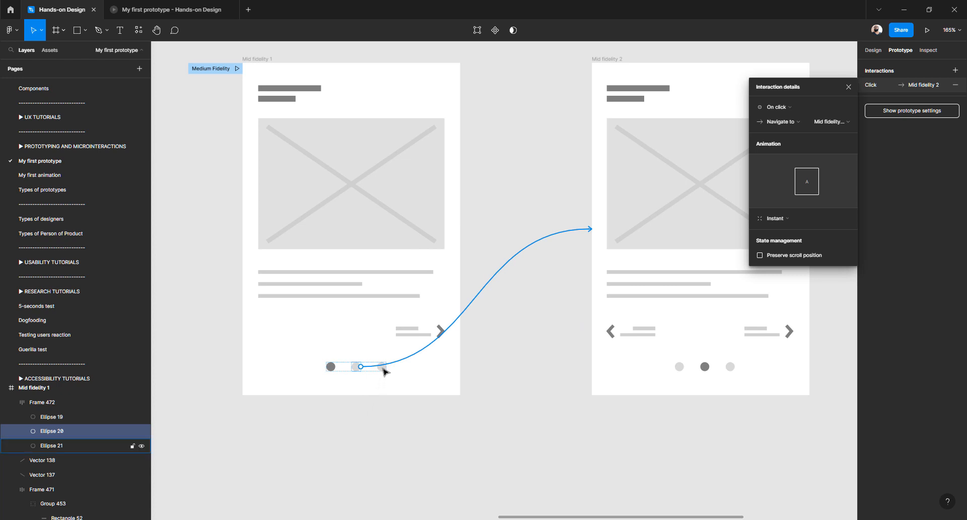
Link the third pagination dot on Mid fidelity 1 to Mid fidelity 3 with an on-click Navigate to interaction
{"action": "scroll", "coordinate": [382, 371], "scroll_direction": "up", "scroll_amount": 5}
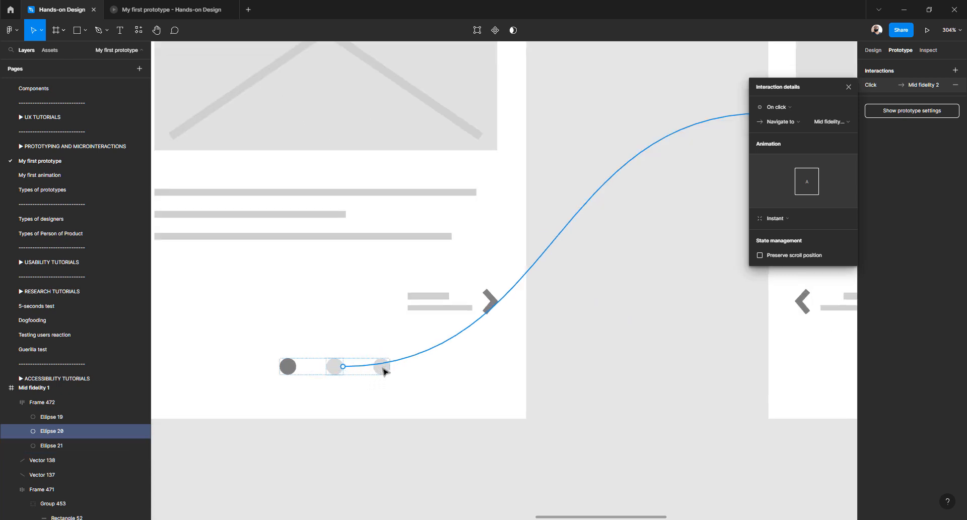
{"action": "left_click", "coordinate": [384, 373]}
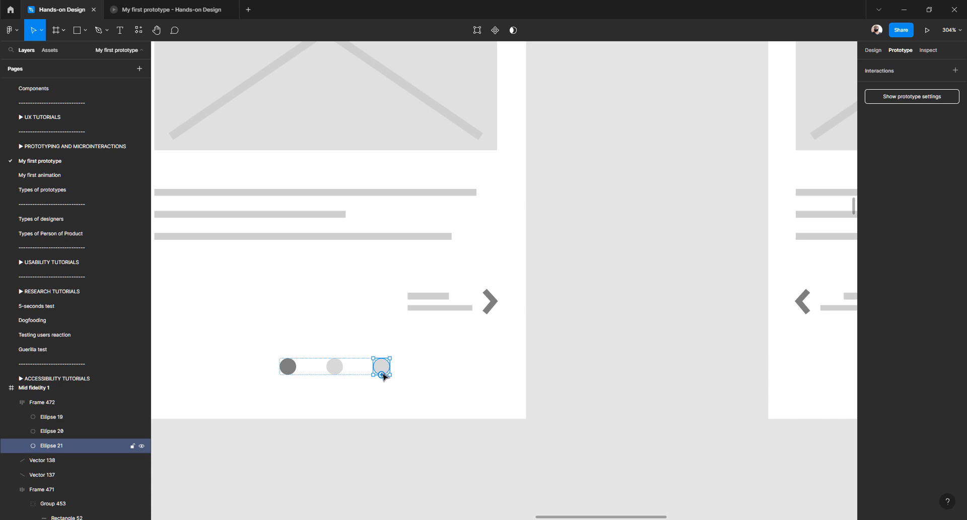
{"action": "left_click_drag", "start_coordinate": [389, 366], "coordinate": [666, 270]}
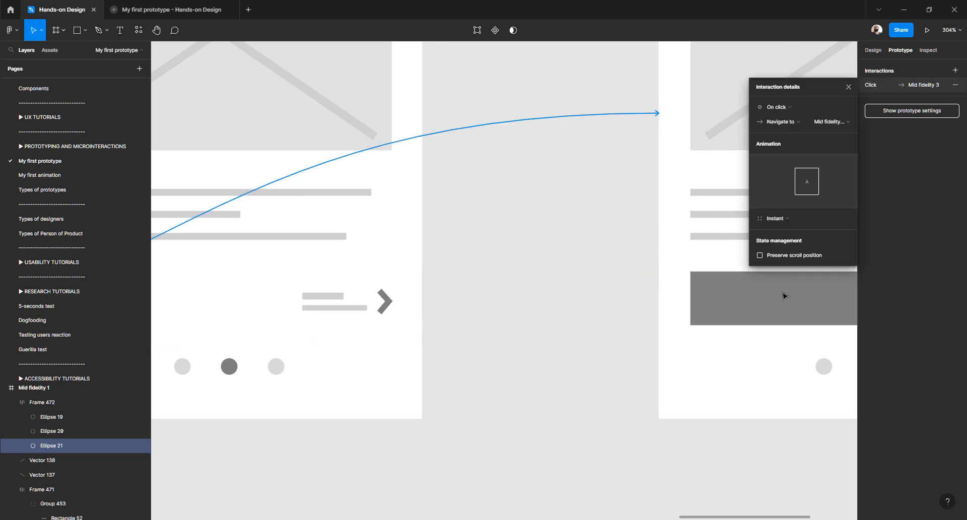
{"action": "scroll", "coordinate": [637, 270], "scroll_direction": "down", "scroll_amount": 5}
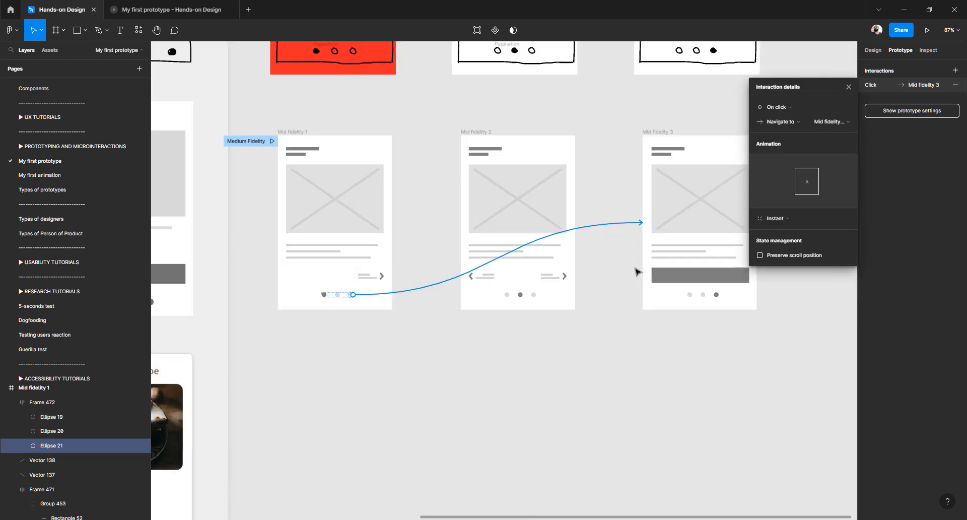
On Mid fidelity 2, link the first pagination dot to Mid fidelity 1 and the third dot to Mid fidelity 3 with on-click Navigate to interactions
{"action": "scroll", "coordinate": [380, 293], "scroll_direction": "up", "scroll_amount": 2}
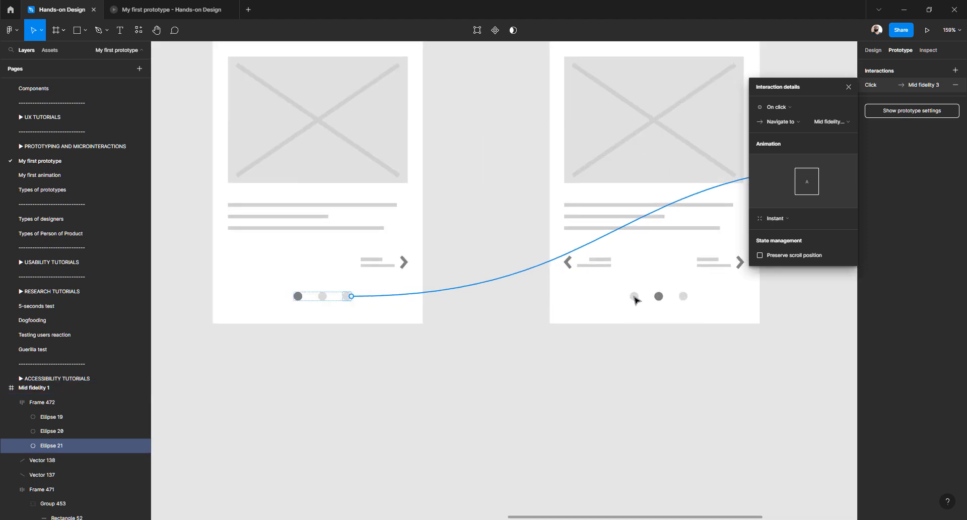
{"action": "left_click", "coordinate": [634, 297]}
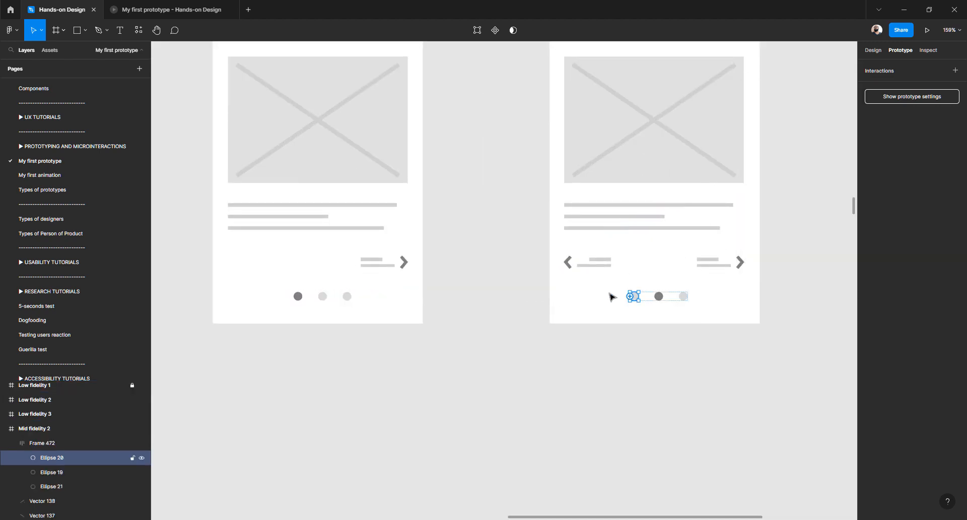
{"action": "left_click_drag", "start_coordinate": [630, 296], "coordinate": [362, 161]}
{"action": "scroll", "coordinate": [506, 288], "scroll_direction": "right", "scroll_amount": 5}
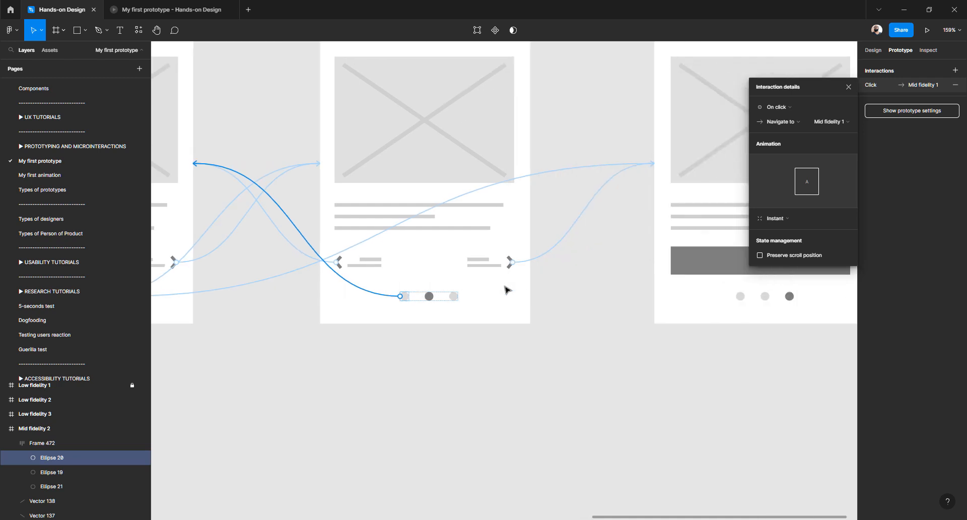
{"action": "scroll", "coordinate": [506, 288], "scroll_direction": "right", "scroll_amount": 2}
{"action": "left_click", "coordinate": [423, 297]}
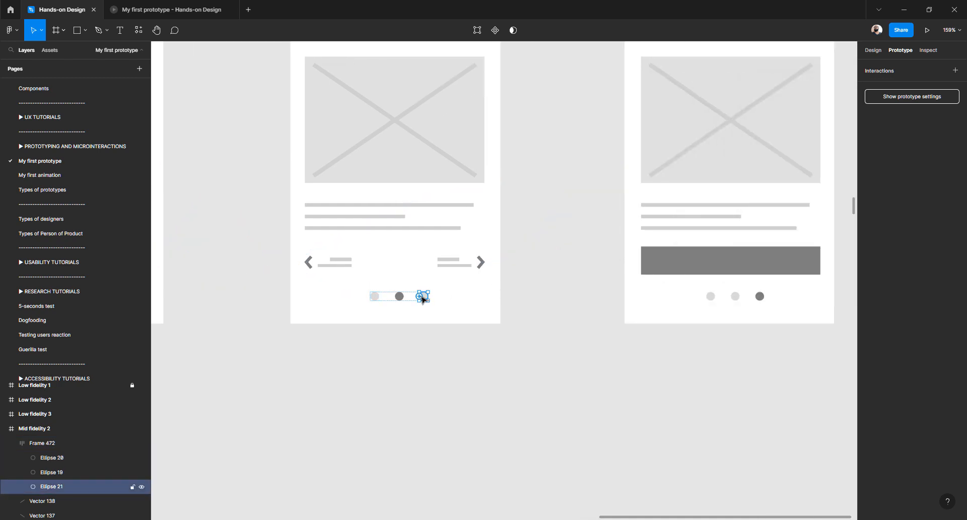
{"action": "left_click_drag", "start_coordinate": [423, 297], "coordinate": [630, 282]}
On Mid fidelity 3, link the middle pagination dot to Mid fidelity 2 and the first dot to Mid fidelity 1 with on-click Navigate to interactions
{"action": "scroll", "coordinate": [629, 283], "scroll_direction": "right", "scroll_amount": 4}
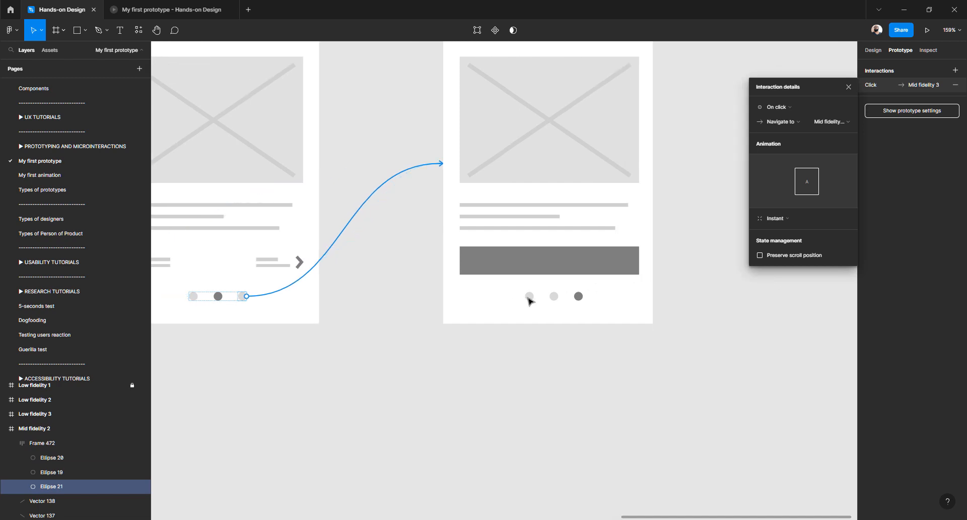
{"action": "left_click", "coordinate": [529, 299]}
{"action": "left_click", "coordinate": [552, 298]}
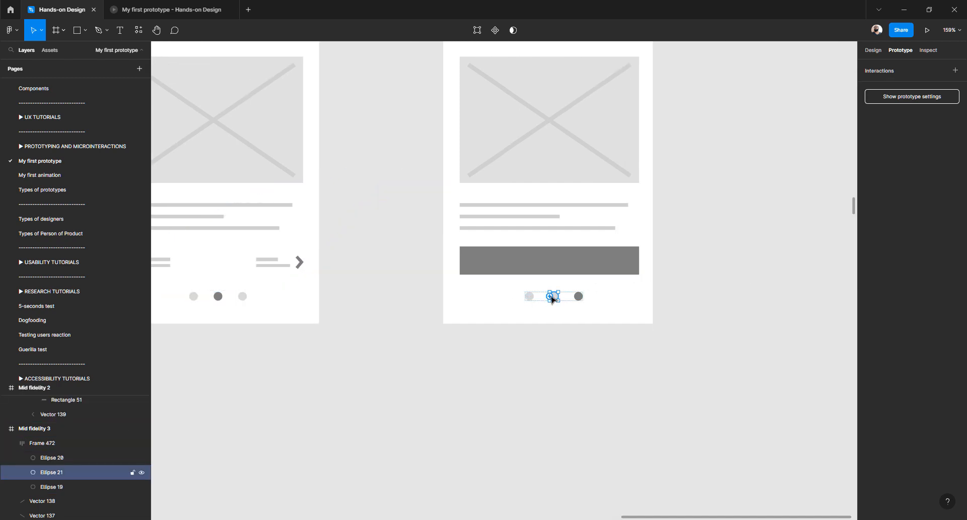
{"action": "left_click_drag", "start_coordinate": [550, 298], "coordinate": [308, 225]}
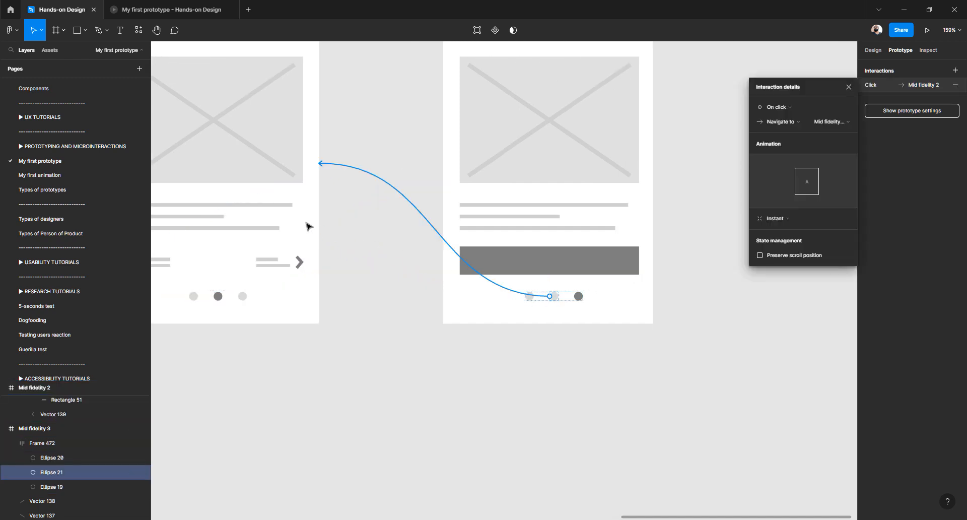
{"action": "scroll", "coordinate": [466, 304], "scroll_direction": "left", "scroll_amount": 1}
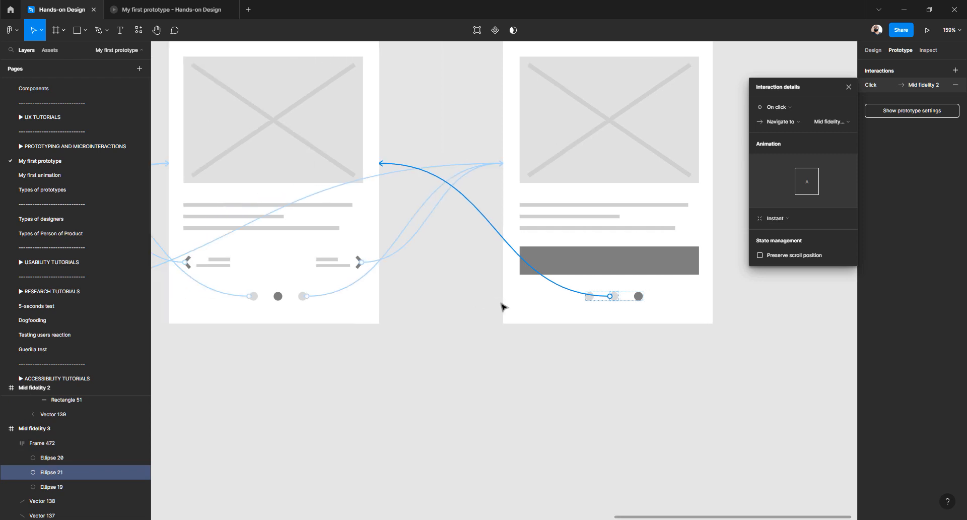
{"action": "left_click", "coordinate": [588, 297]}
{"action": "left_click_drag", "start_coordinate": [586, 297], "coordinate": [319, 287]}
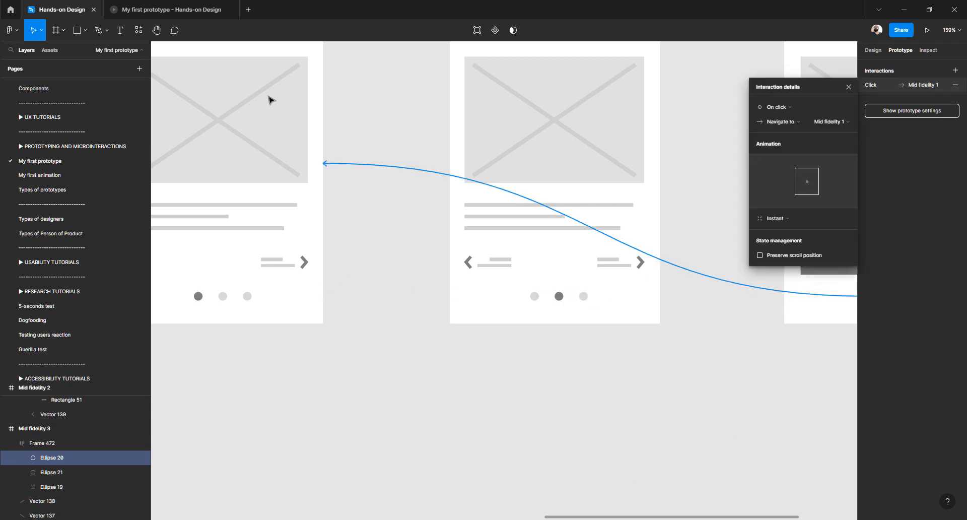
Switch to the Medium Fidelity prototype preview and test the pagination dots back and forth between all three screens
{"action": "left_click", "coordinate": [181, 11]}
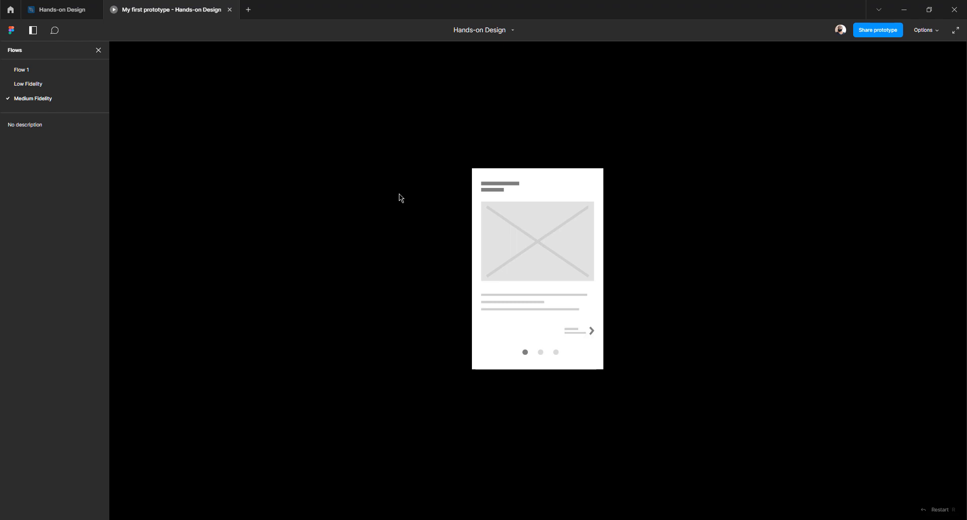
{"action": "left_click", "coordinate": [540, 353]}
{"action": "left_click", "coordinate": [556, 353]}
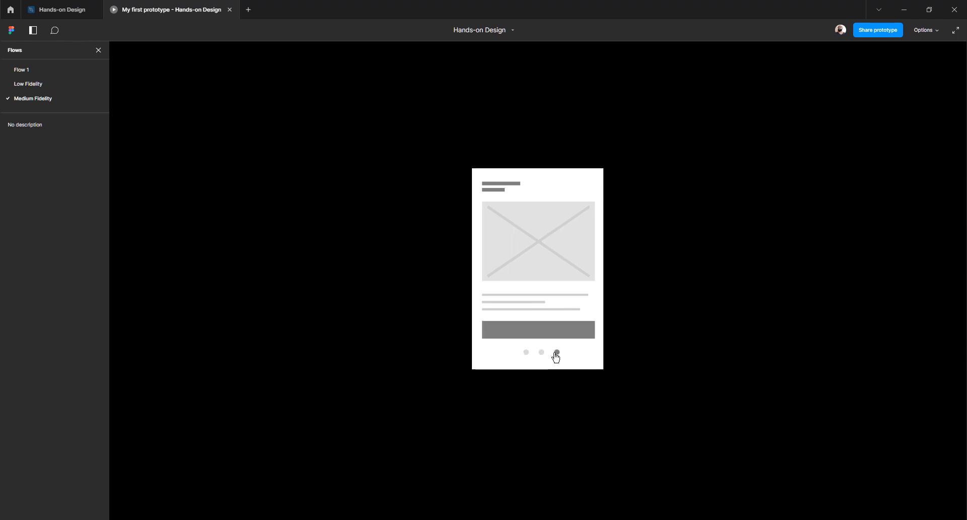
{"action": "left_click", "coordinate": [542, 353]}
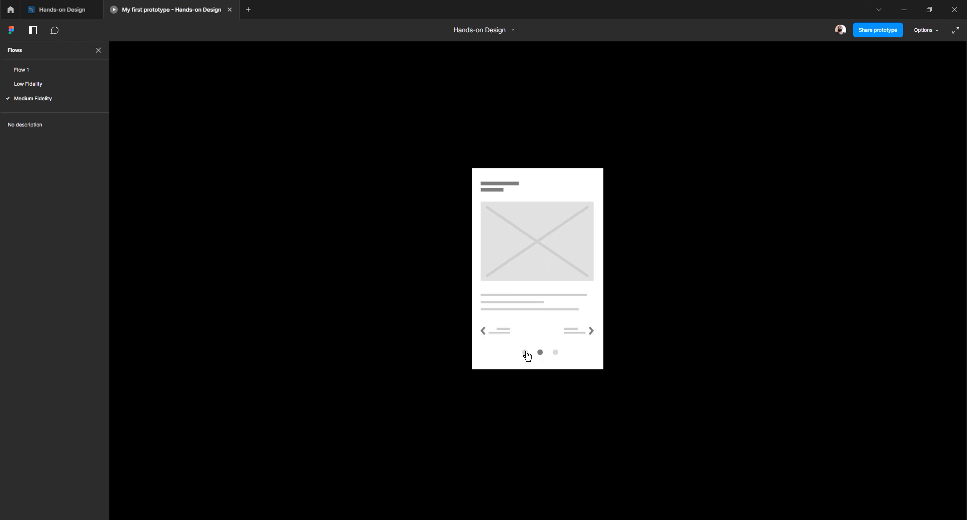
{"action": "left_click", "coordinate": [538, 353]}
{"action": "left_click", "coordinate": [540, 354]}
{"action": "left_click", "coordinate": [555, 353]}
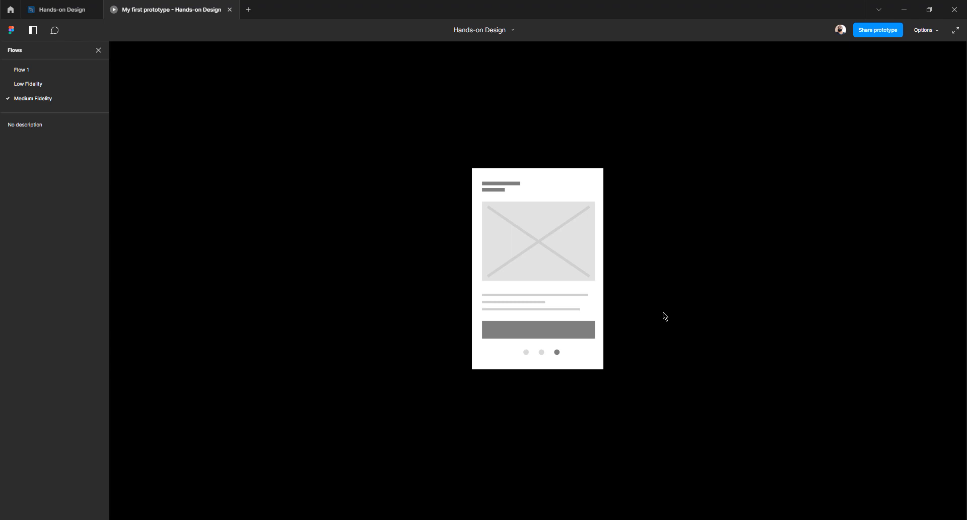
{"action": "left_click", "coordinate": [541, 353]}
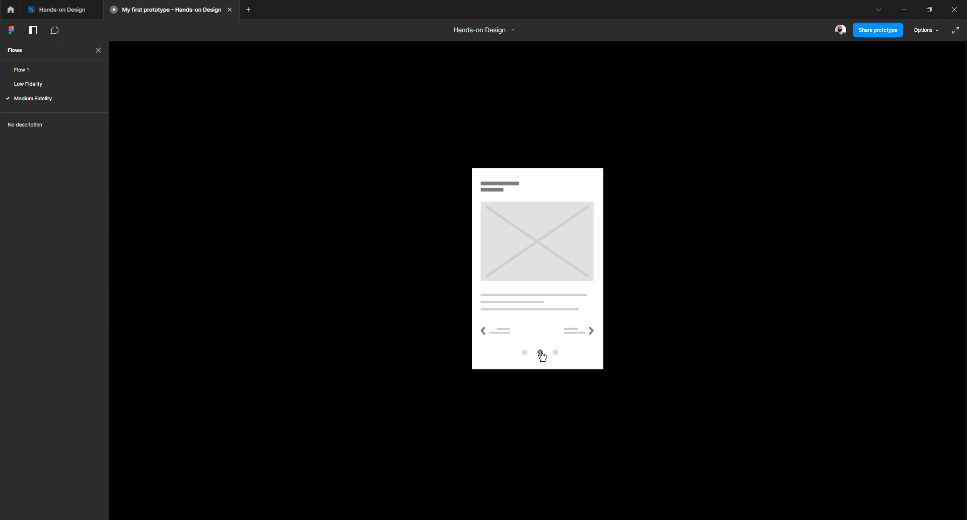
{"action": "left_click", "coordinate": [541, 352]}
{"action": "left_click", "coordinate": [556, 352]}
{"action": "left_click", "coordinate": [542, 352]}
{"action": "left_click", "coordinate": [526, 353]}
{"action": "left_click", "coordinate": [540, 353]}
{"action": "left_click", "coordinate": [555, 352]}
{"action": "left_click", "coordinate": [541, 352]}
{"action": "left_click", "coordinate": [526, 352]}
{"action": "left_click", "coordinate": [541, 352]}
{"action": "left_click", "coordinate": [557, 353]}
{"action": "left_click", "coordinate": [542, 353]}
Test the forward and back arrows together with the middle dot in the Medium Fidelity preview
{"action": "left_click", "coordinate": [571, 333]}
{"action": "left_click", "coordinate": [541, 353]}
{"action": "left_click", "coordinate": [504, 331]}
{"action": "left_click", "coordinate": [567, 333]}
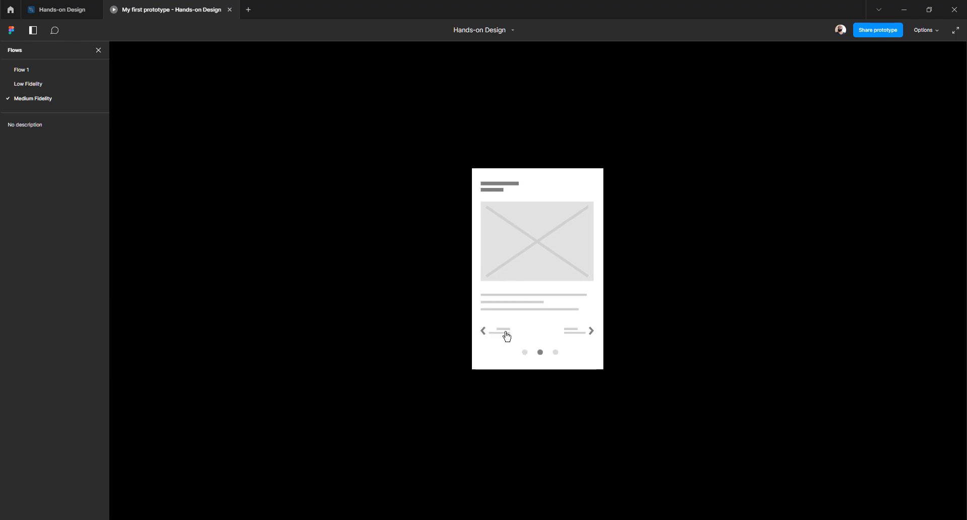
{"action": "left_click", "coordinate": [570, 333]}
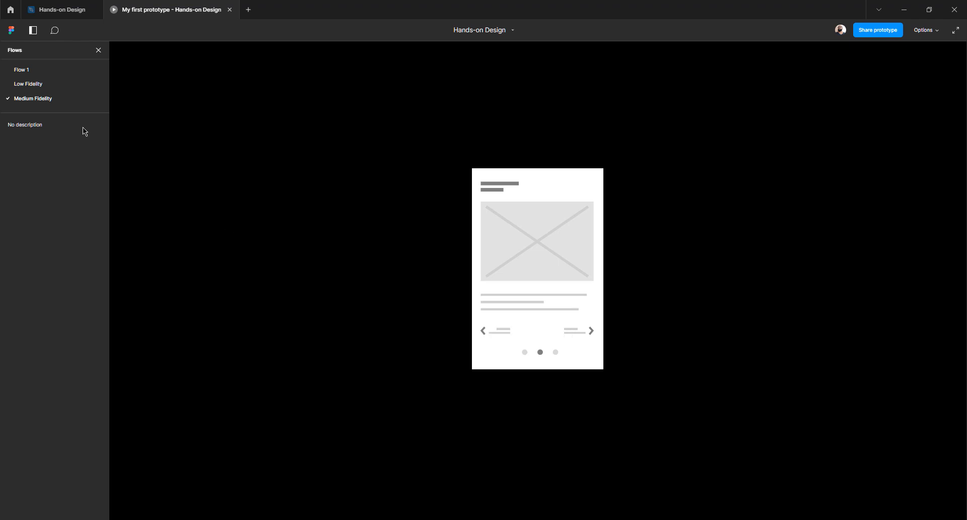
Return to the design file, unlock the Content frame behind the low fidelity screens and switch to the design properties
{"action": "left_click", "coordinate": [56, 11]}
{"action": "left_click", "coordinate": [537, 347]}
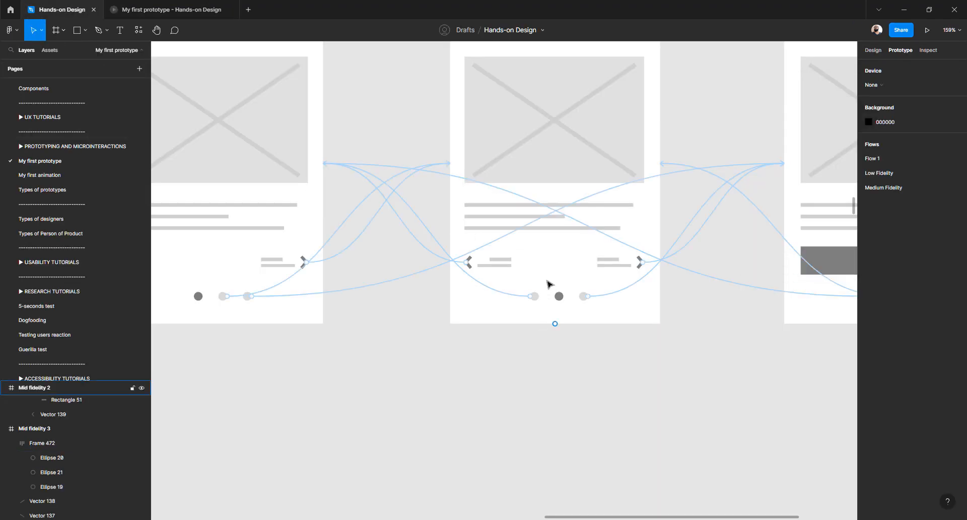
{"action": "scroll", "coordinate": [548, 283], "scroll_direction": "down", "scroll_amount": 5}
{"action": "scroll", "coordinate": [433, 162], "scroll_direction": "up", "scroll_amount": 3}
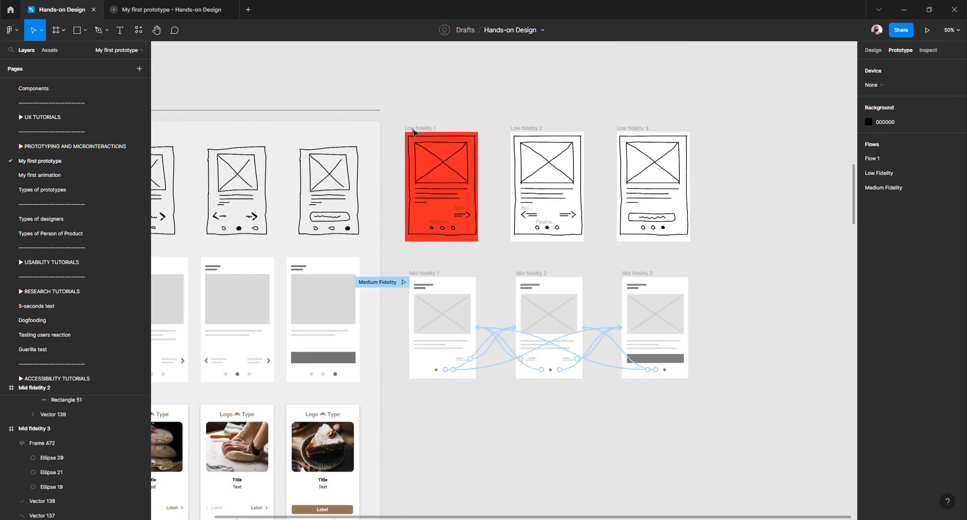
{"action": "right_click", "coordinate": [412, 129]}
{"action": "key", "text": "Escape"}
{"action": "right_click", "coordinate": [429, 237]}
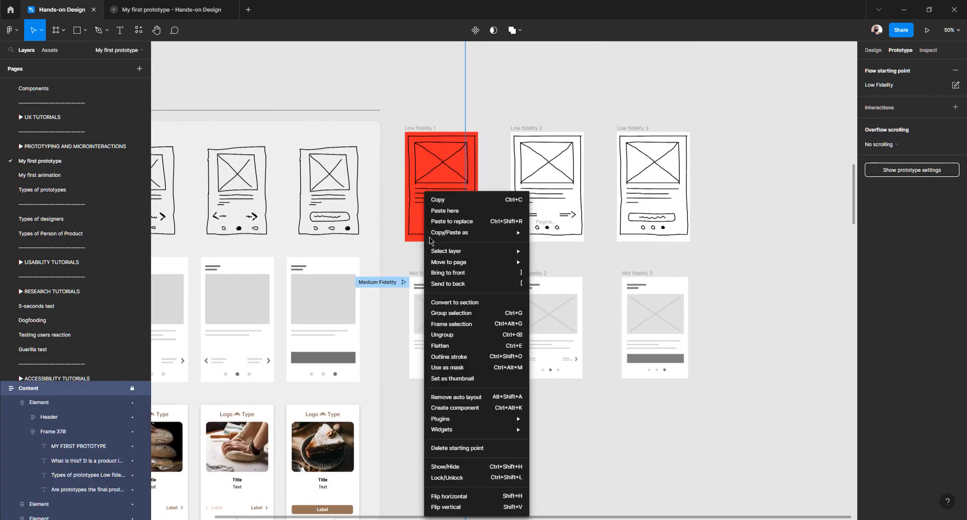
{"action": "key", "text": "Escape"}
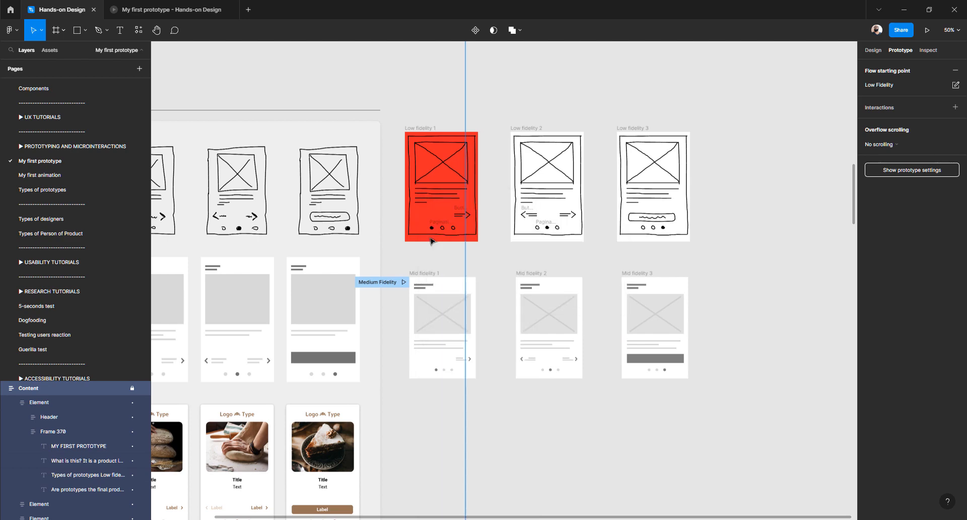
{"action": "left_click", "coordinate": [132, 387]}
{"action": "left_click", "coordinate": [876, 51]}
{"action": "key", "text": "Escape"}
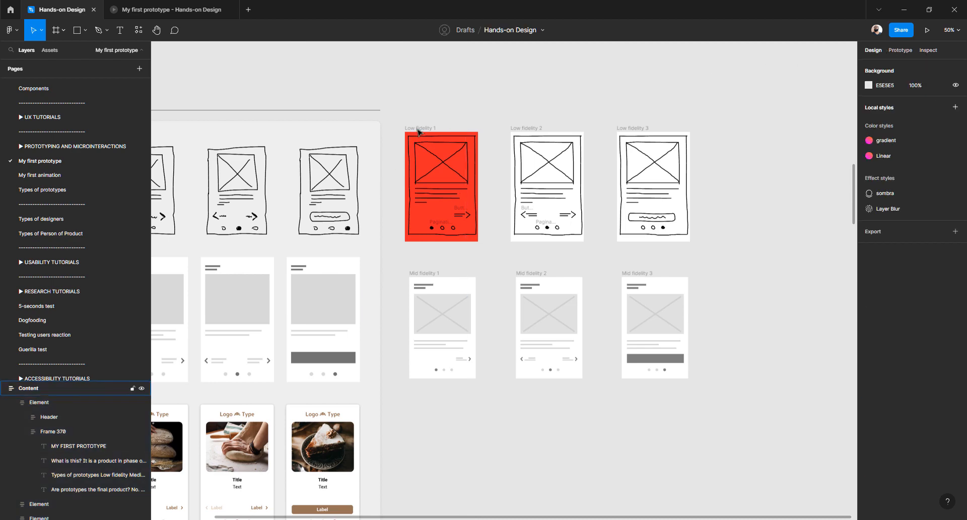
Unlock the Low fidelity 1 frame and change its red fill to white, FFFFFF
{"action": "left_click", "coordinate": [418, 129]}
{"action": "right_click", "coordinate": [417, 129]}
{"action": "key", "text": "Escape"}
{"action": "left_click", "coordinate": [500, 112]}
{"action": "right_click", "coordinate": [474, 241]}
{"action": "key", "text": "Escape"}
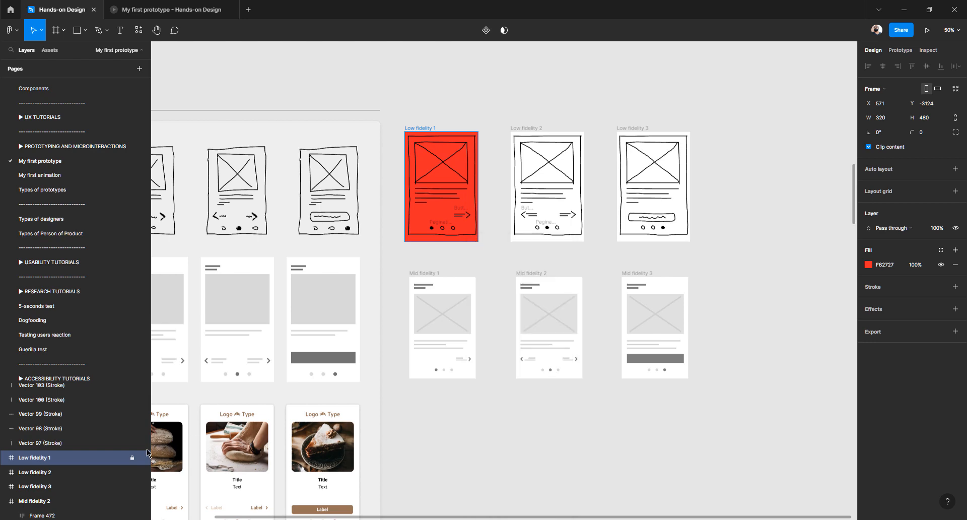
{"action": "left_click", "coordinate": [869, 265]}
{"action": "key", "text": "ctrl+z"}
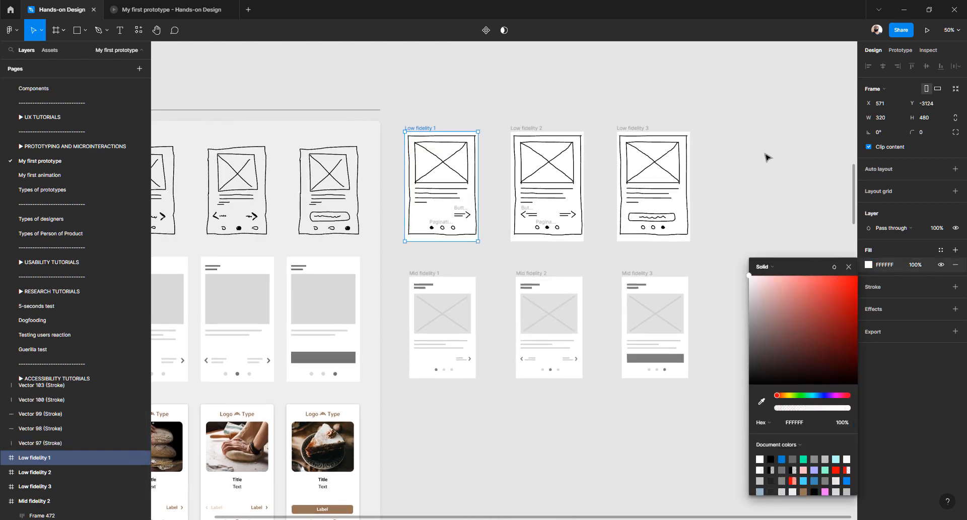
{"action": "left_click", "coordinate": [767, 158]}
Examine the three full-colour bakery screens below the grey wireframe examples
{"action": "scroll", "coordinate": [733, 205], "scroll_direction": "down", "scroll_amount": 5}
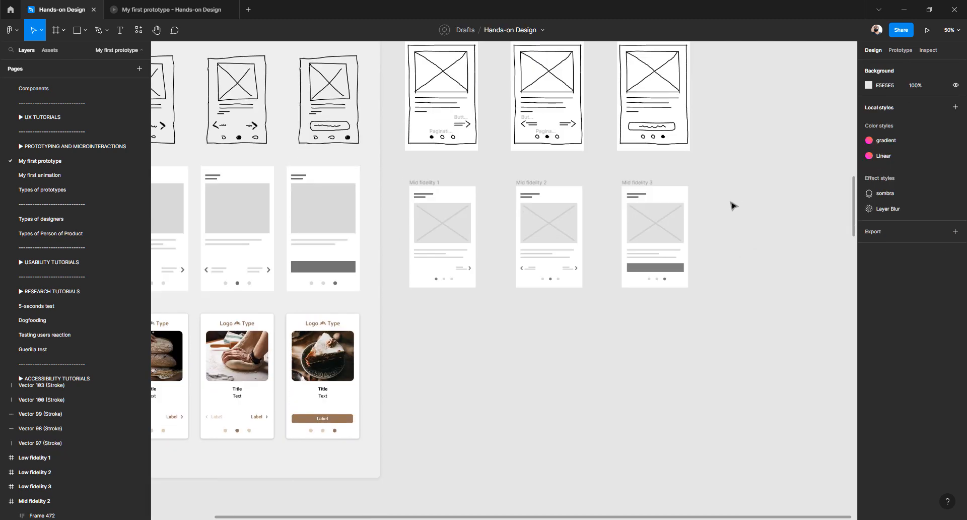
{"action": "scroll", "coordinate": [477, 257], "scroll_direction": "left", "scroll_amount": 5}
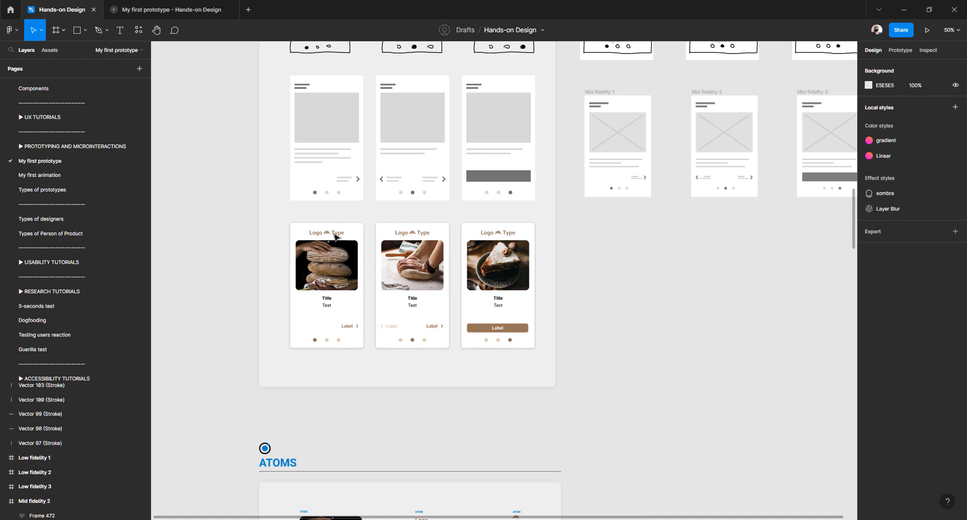
{"action": "scroll", "coordinate": [335, 235], "scroll_direction": "up", "scroll_amount": 2}
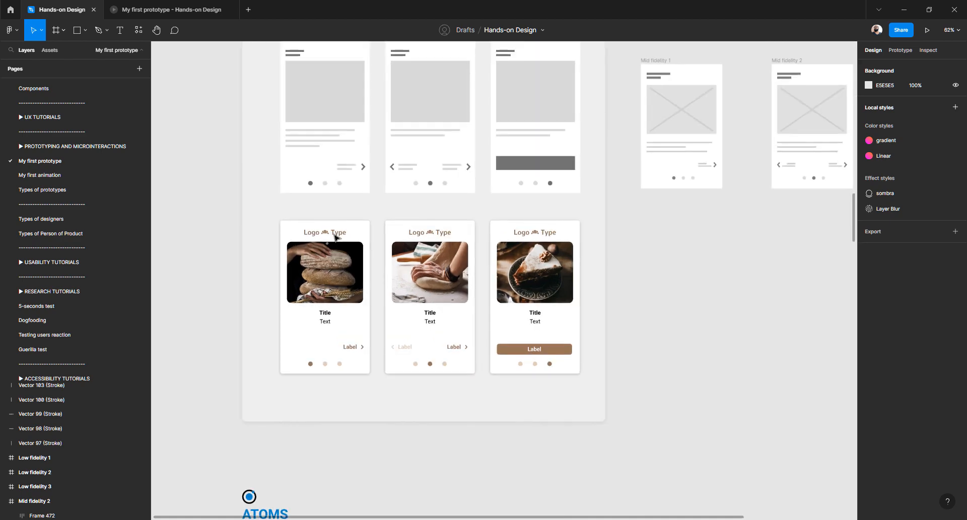
{"action": "scroll", "coordinate": [335, 236], "scroll_direction": "down", "scroll_amount": 5}
{"action": "scroll", "coordinate": [335, 236], "scroll_direction": "up", "scroll_amount": 4}
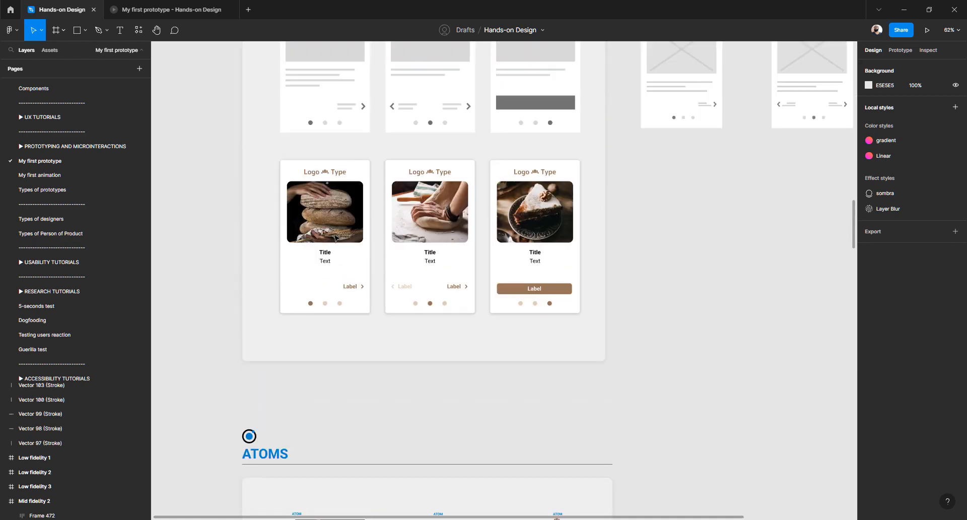
Examine the images, button shape, text labels, logo icon, arrows and dots in the ATOMS section
{"action": "scroll", "coordinate": [335, 235], "scroll_direction": "down", "scroll_amount": 6}
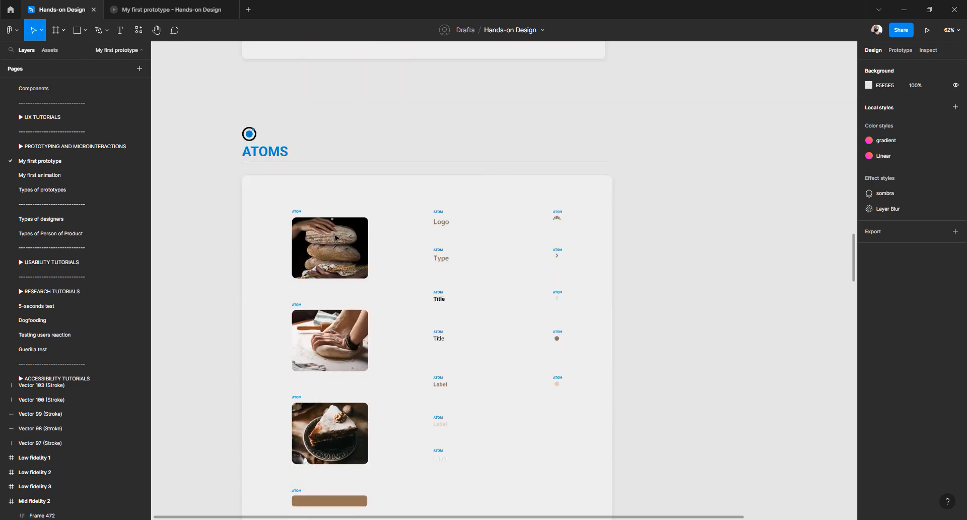
{"action": "scroll", "coordinate": [335, 237], "scroll_direction": "down", "scroll_amount": 1}
{"action": "scroll", "coordinate": [337, 237], "scroll_direction": "left", "scroll_amount": 2}
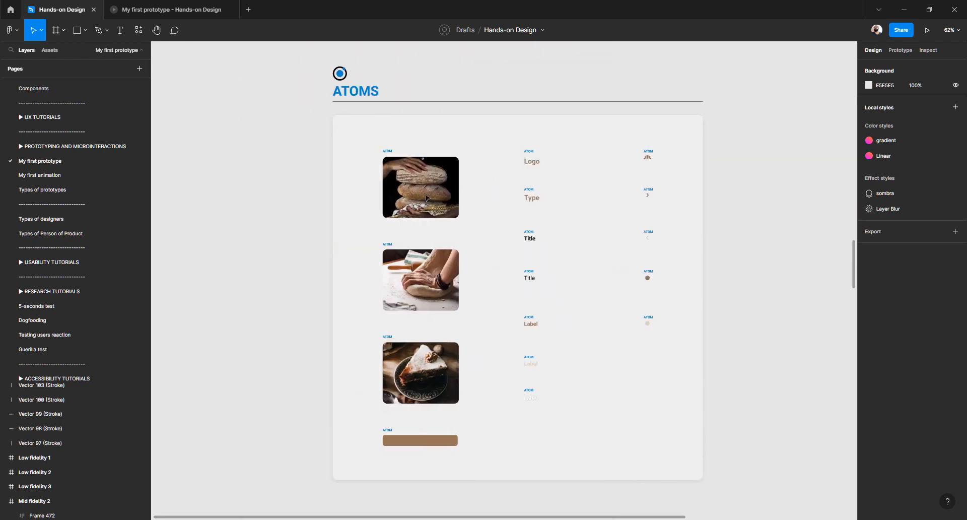
{"action": "scroll", "coordinate": [402, 181], "scroll_direction": "up", "scroll_amount": 3}
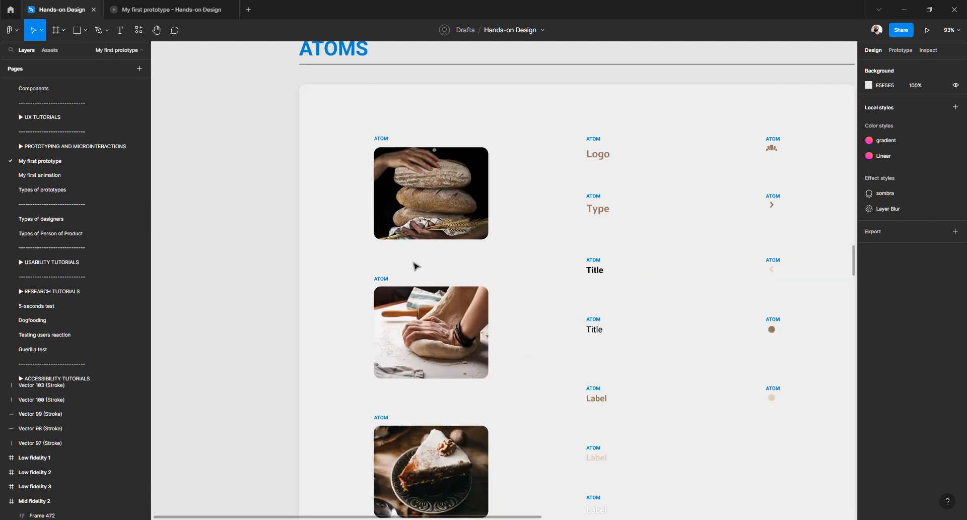
{"action": "scroll", "coordinate": [414, 266], "scroll_direction": "down", "scroll_amount": 4}
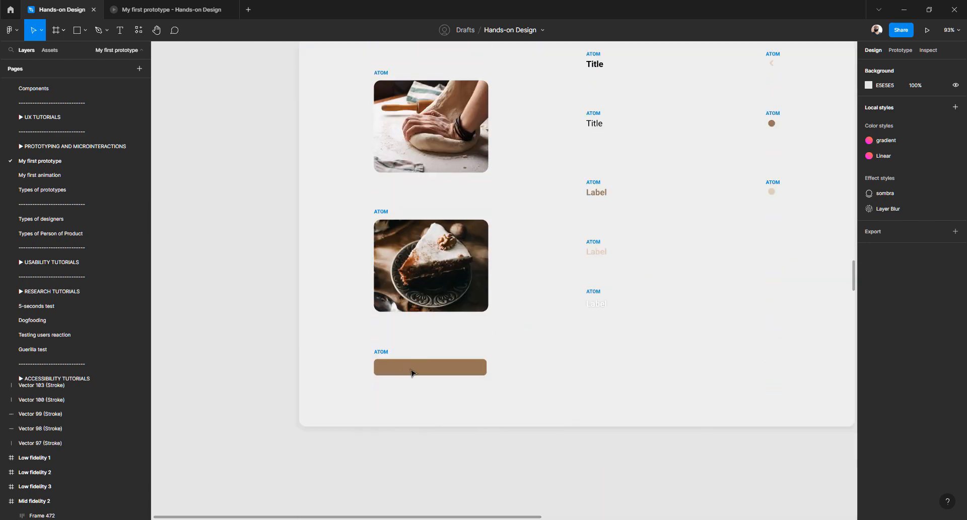
{"action": "scroll", "coordinate": [412, 373], "scroll_direction": "up", "scroll_amount": 5}
{"action": "scroll", "coordinate": [416, 295], "scroll_direction": "right", "scroll_amount": 2}
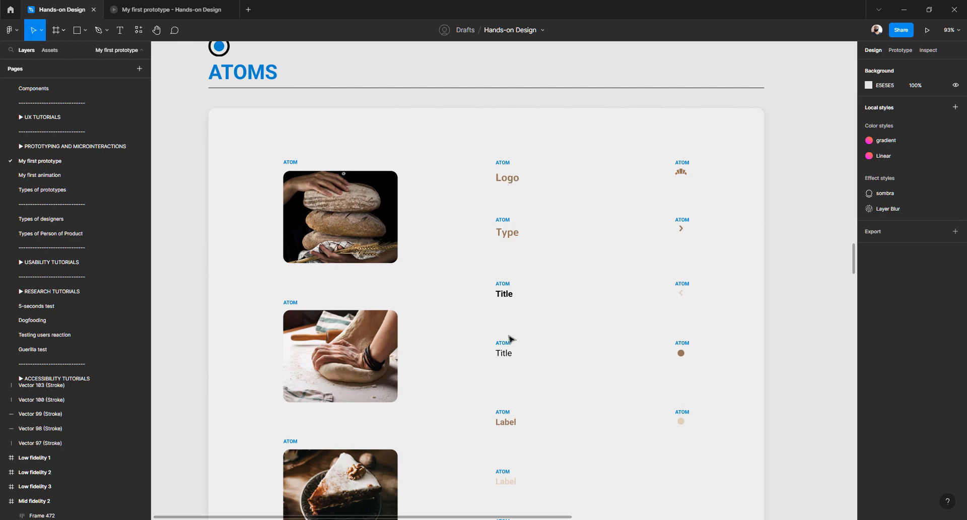
{"action": "scroll", "coordinate": [509, 339], "scroll_direction": "down", "scroll_amount": 2}
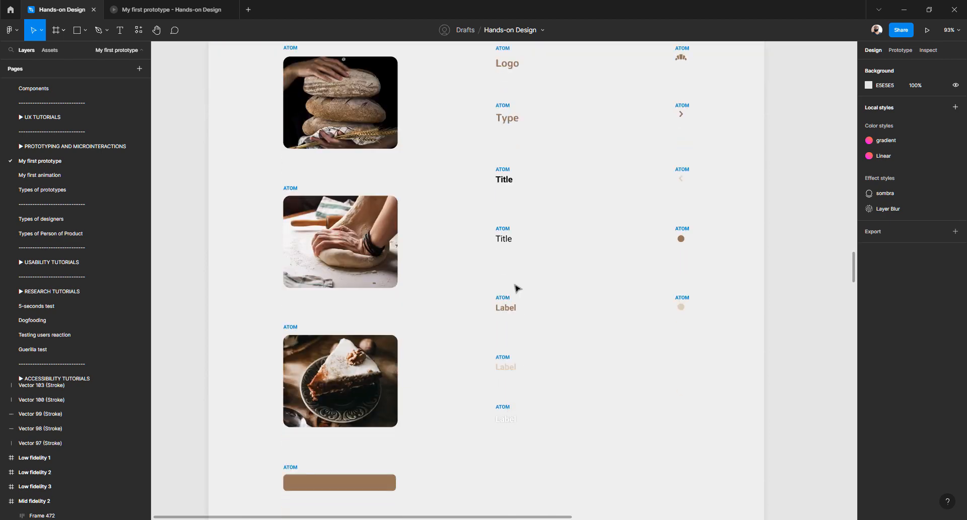
{"action": "scroll", "coordinate": [516, 272], "scroll_direction": "up", "scroll_amount": 2}
{"action": "scroll", "coordinate": [517, 262], "scroll_direction": "right", "scroll_amount": 2}
{"action": "scroll", "coordinate": [596, 180], "scroll_direction": "up", "scroll_amount": 3}
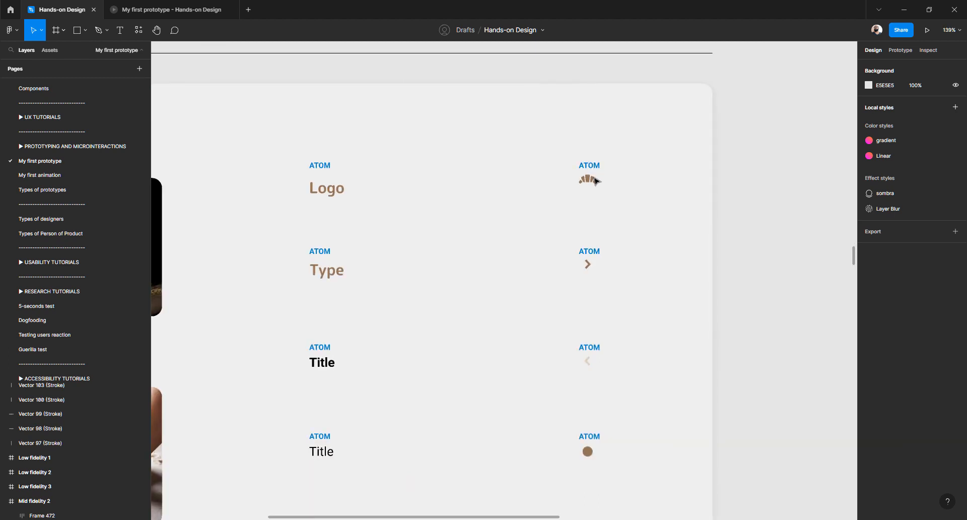
{"action": "scroll", "coordinate": [588, 177], "scroll_direction": "right", "scroll_amount": 2}
{"action": "scroll", "coordinate": [501, 179], "scroll_direction": "up", "scroll_amount": 3}
{"action": "scroll", "coordinate": [468, 183], "scroll_direction": "up", "scroll_amount": 2}
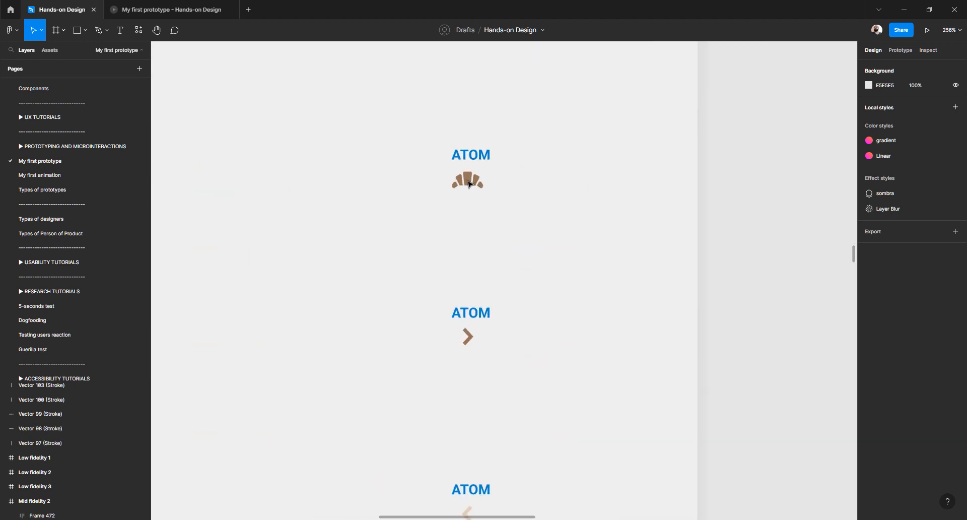
Examine the remaining arrow and dot atoms, and how the ATOMS section relates to the full-colour screens above it
{"action": "scroll", "coordinate": [468, 184], "scroll_direction": "down", "scroll_amount": 5}
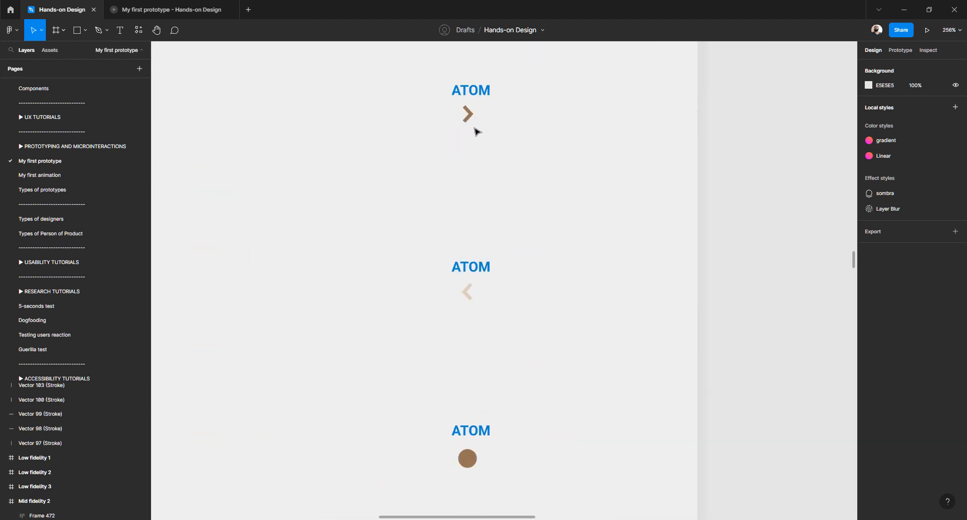
{"action": "scroll", "coordinate": [466, 248], "scroll_direction": "down", "scroll_amount": 3}
{"action": "scroll", "coordinate": [462, 345], "scroll_direction": "down", "scroll_amount": 5}
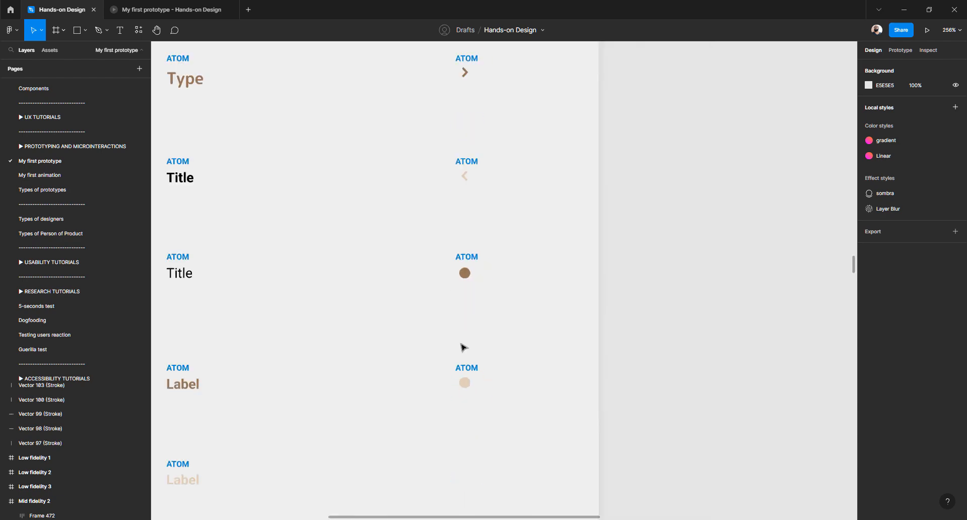
{"action": "scroll", "coordinate": [462, 347], "scroll_direction": "down", "scroll_amount": 2}
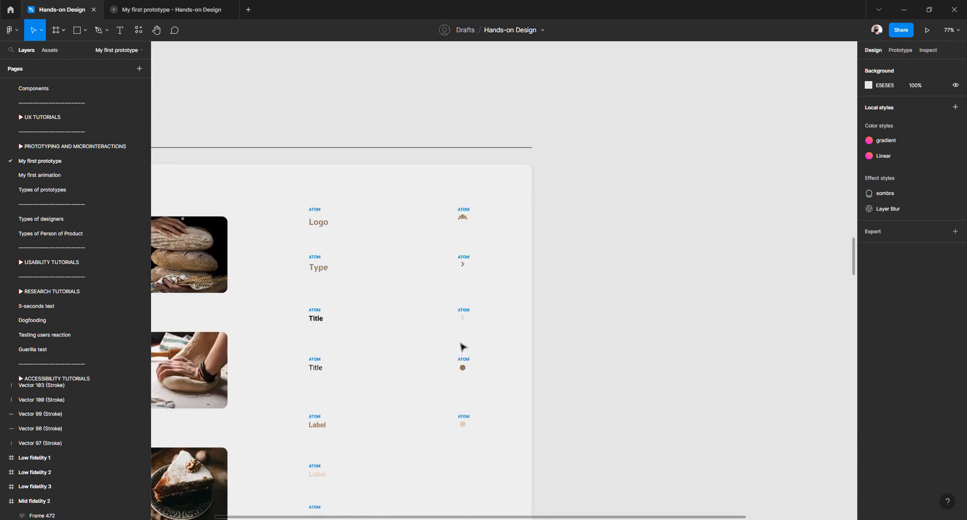
{"action": "scroll", "coordinate": [462, 347], "scroll_direction": "up", "scroll_amount": 1}
{"action": "scroll", "coordinate": [462, 347], "scroll_direction": "up", "scroll_amount": 2}
{"action": "scroll", "coordinate": [462, 347], "scroll_direction": "down", "scroll_amount": 2}
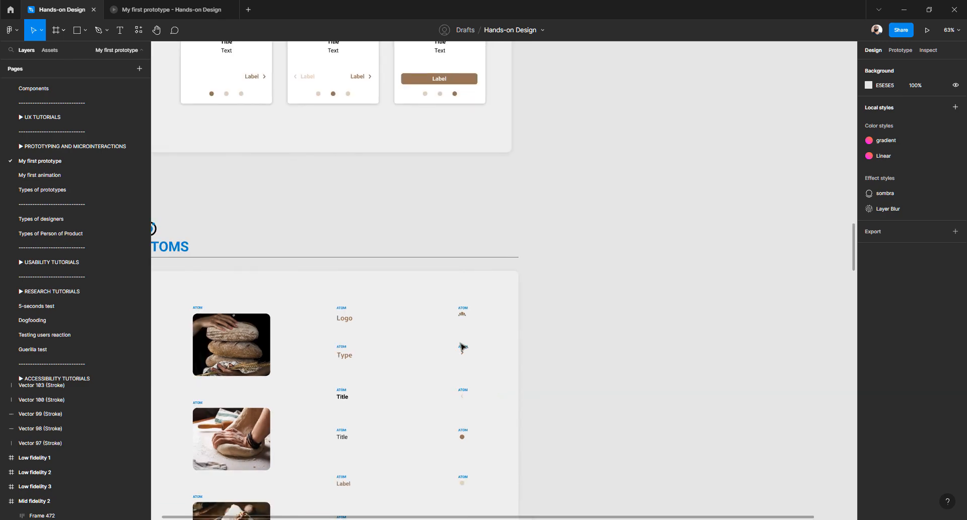
{"action": "scroll", "coordinate": [462, 347], "scroll_direction": "down", "scroll_amount": 3}
{"action": "scroll", "coordinate": [474, 327], "scroll_direction": "up", "scroll_amount": 1}
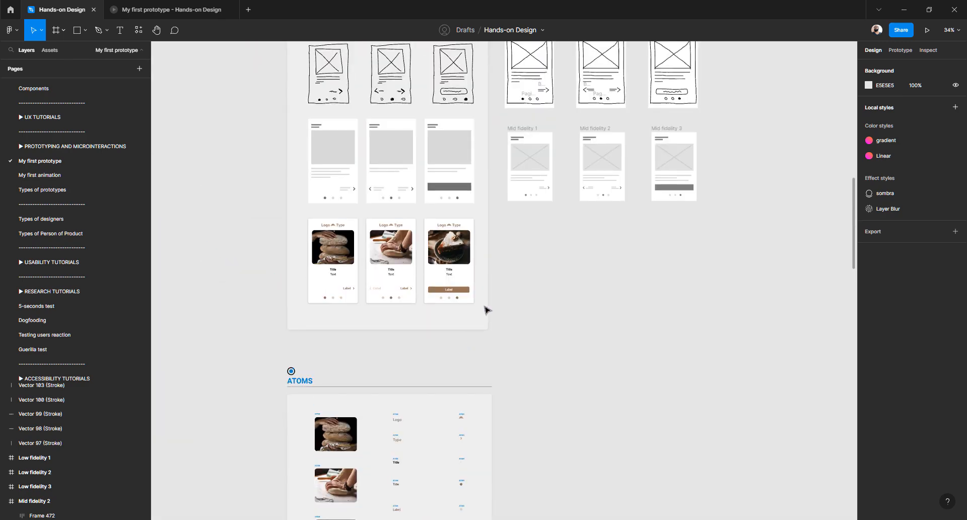
Duplicate the pagination dots, the label with arrow and the grey image rectangle of Mid fidelity 1 onto the empty canvas below it
{"action": "scroll", "coordinate": [453, 252], "scroll_direction": "right", "scroll_amount": 2}
{"action": "scroll", "coordinate": [429, 193], "scroll_direction": "up", "scroll_amount": 5}
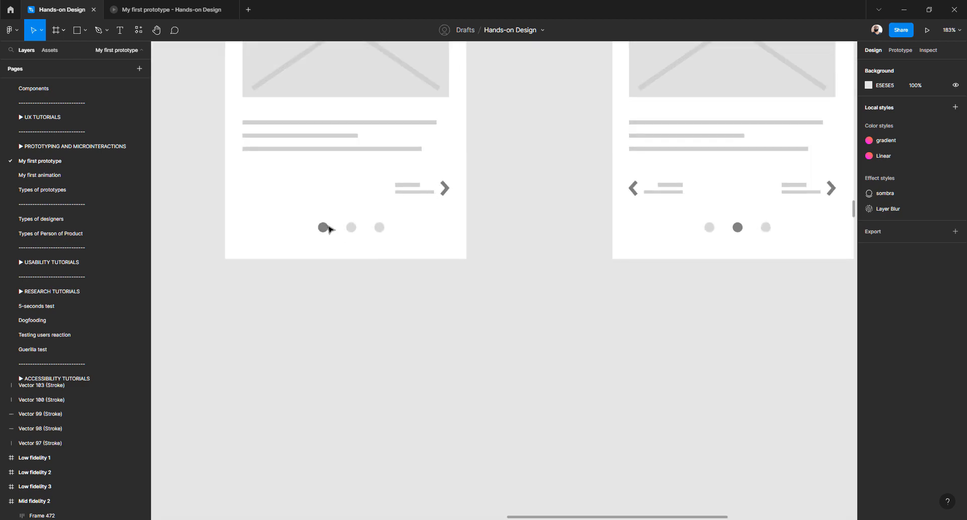
{"action": "left_click", "coordinate": [323, 228]}
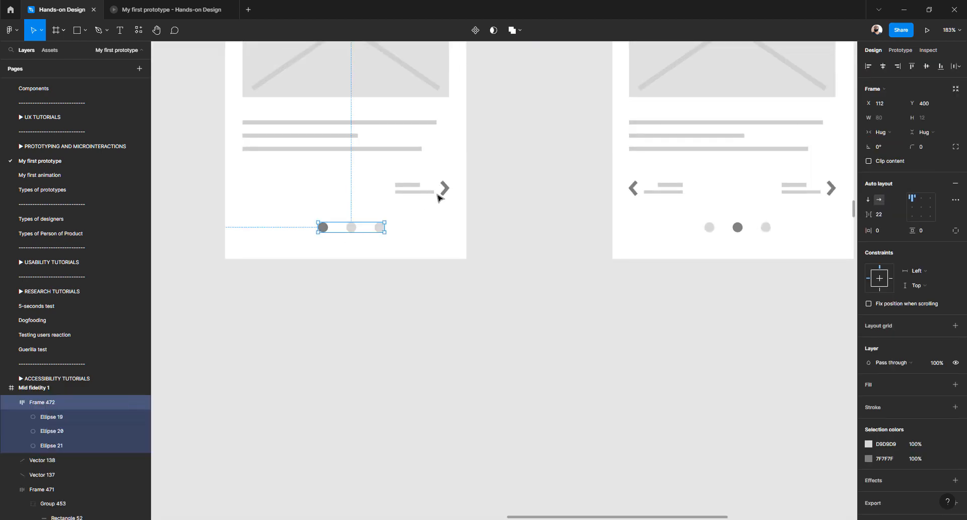
{"action": "left_click", "coordinate": [447, 190], "text": "shift"}
{"action": "scroll", "coordinate": [445, 198], "scroll_direction": "down", "scroll_amount": 4}
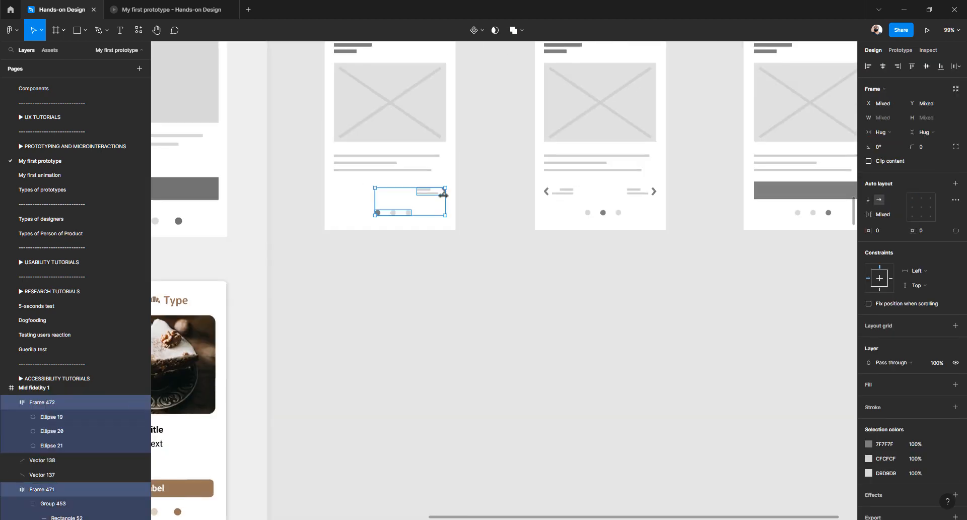
{"action": "left_click", "coordinate": [441, 141], "text": "shift"}
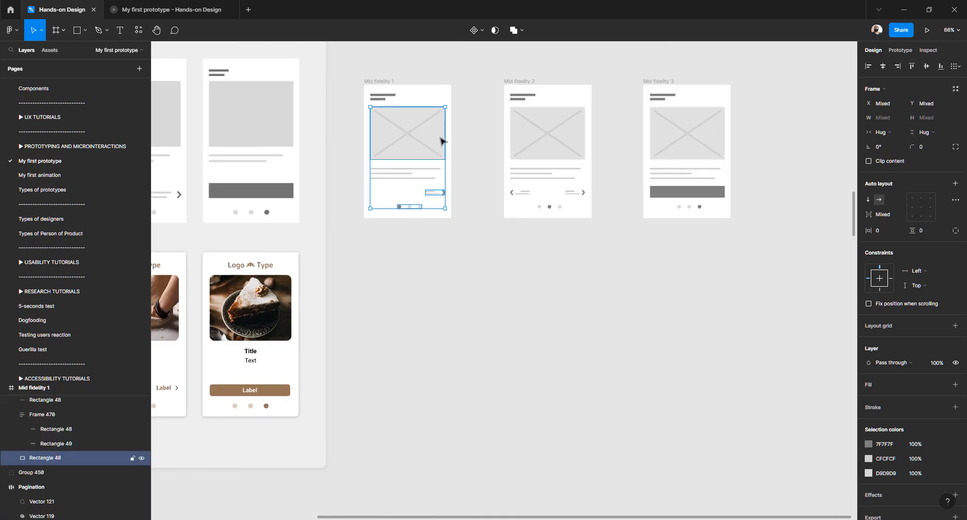
{"action": "left_click_drag", "start_coordinate": [441, 139], "coordinate": [449, 384]}
Move the three duplicated wireframe elements down past the ATOMS and ORGANISMS sections to the empty canvas beside the TEMPLATES (COMPONENTS) mockups
{"action": "scroll", "coordinate": [450, 385], "scroll_direction": "down", "scroll_amount": 3}
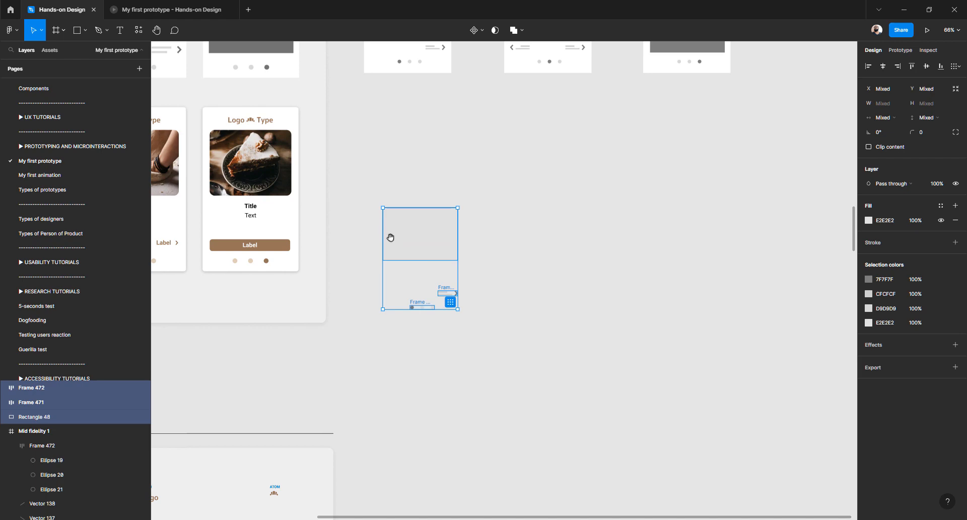
{"action": "left_click_drag", "start_coordinate": [391, 237], "coordinate": [535, 339]}
{"action": "scroll", "coordinate": [536, 338], "scroll_direction": "down", "scroll_amount": 5}
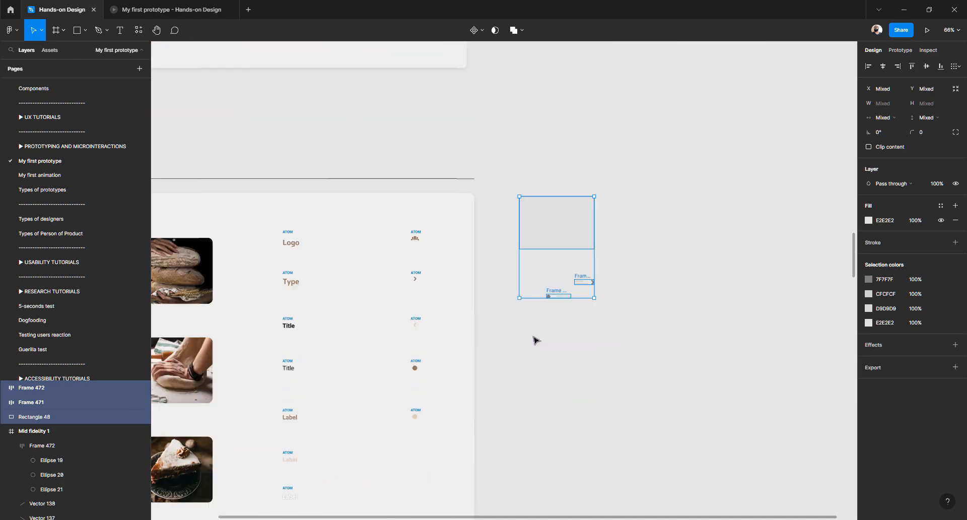
{"action": "left_click_drag", "start_coordinate": [558, 59], "coordinate": [577, 126]}
{"action": "left_click_drag", "start_coordinate": [555, 332], "coordinate": [509, 286]}
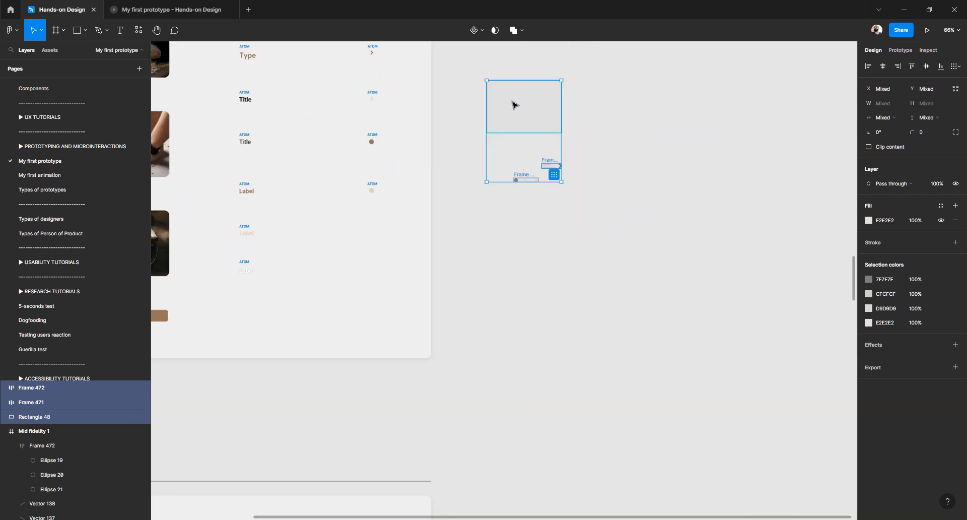
{"action": "left_click_drag", "start_coordinate": [512, 105], "coordinate": [614, 382]}
{"action": "left_click_drag", "start_coordinate": [565, 322], "coordinate": [552, 113]}
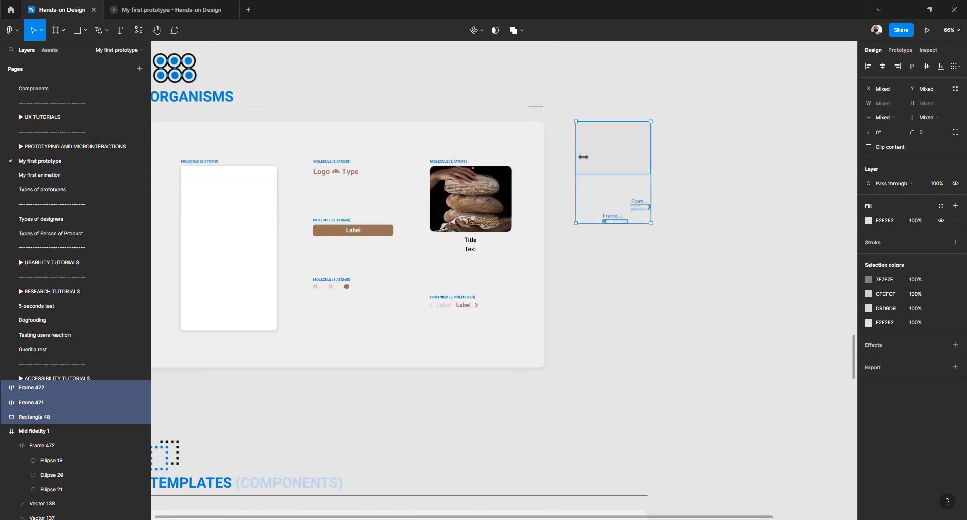
{"action": "left_click_drag", "start_coordinate": [583, 157], "coordinate": [580, 397]}
{"action": "scroll", "coordinate": [577, 189], "scroll_direction": "down", "scroll_amount": 5}
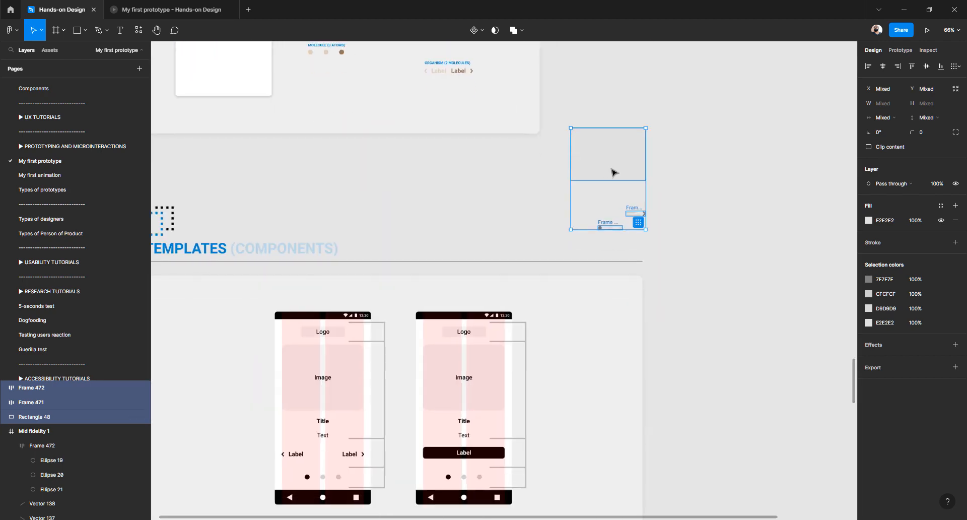
{"action": "left_click_drag", "start_coordinate": [510, 166], "coordinate": [464, 131]}
{"action": "left_click_drag", "start_coordinate": [562, 121], "coordinate": [664, 279]}
{"action": "left_click_drag", "start_coordinate": [564, 308], "coordinate": [438, 222]}
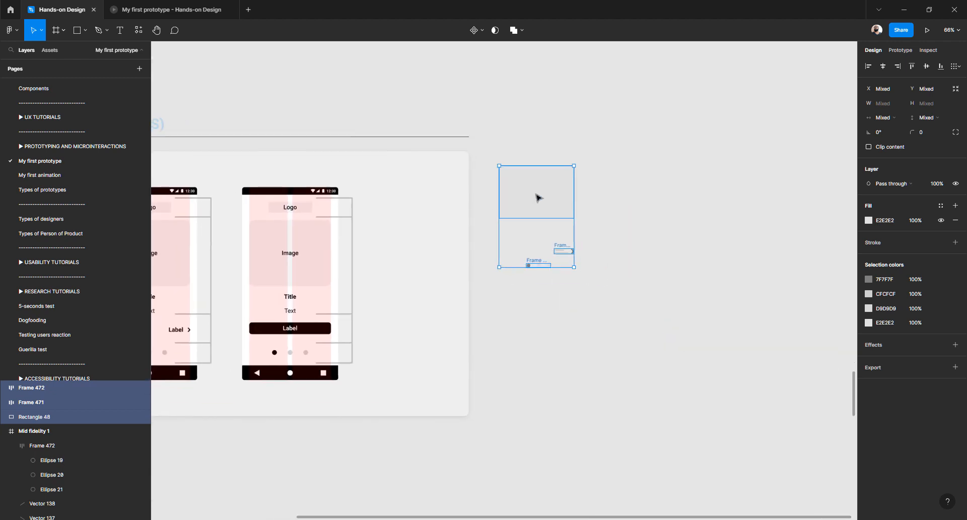
{"action": "left_click_drag", "start_coordinate": [544, 197], "coordinate": [663, 205]}
{"action": "left_click", "coordinate": [572, 237]}
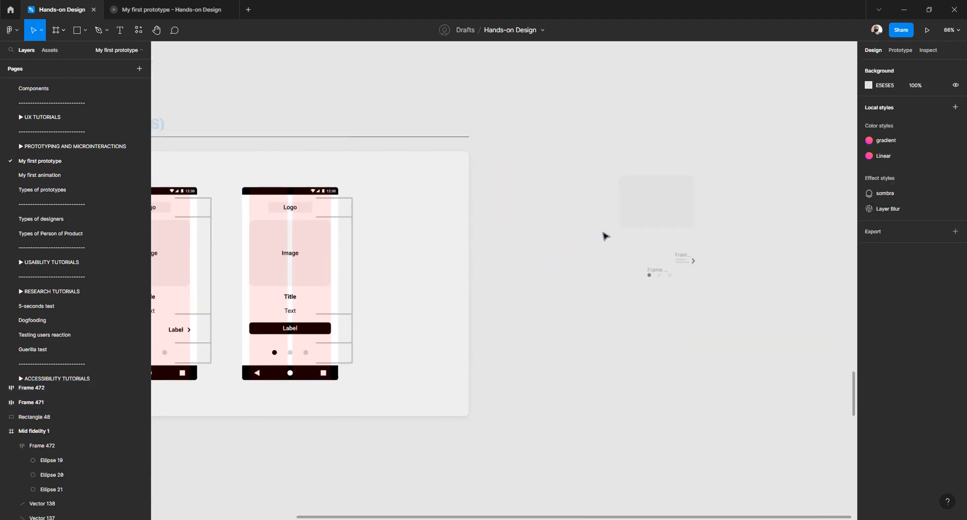
Draw a new frame between the template mockups and the duplicated elements and set its size to 320 by 640
{"action": "key", "text": "f"}
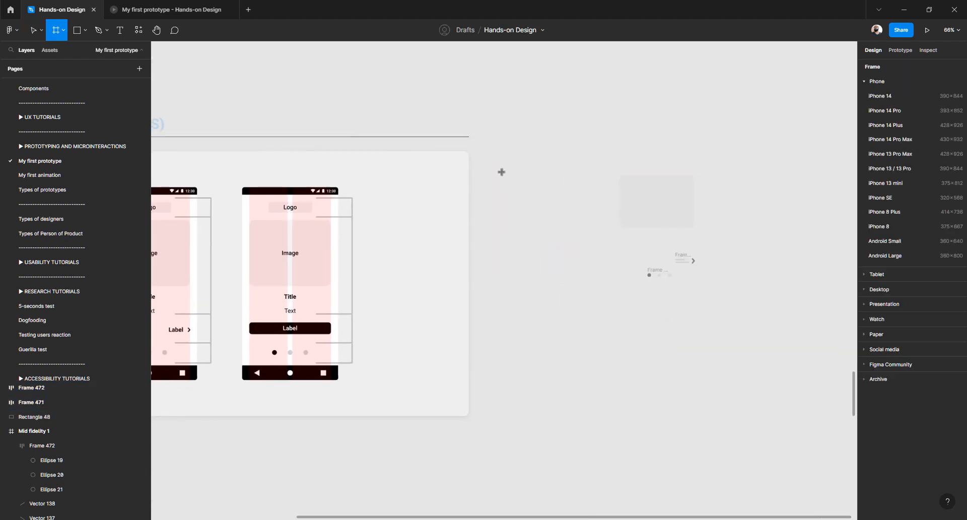
{"action": "left_click_drag", "start_coordinate": [588, 348], "coordinate": [601, 339]}
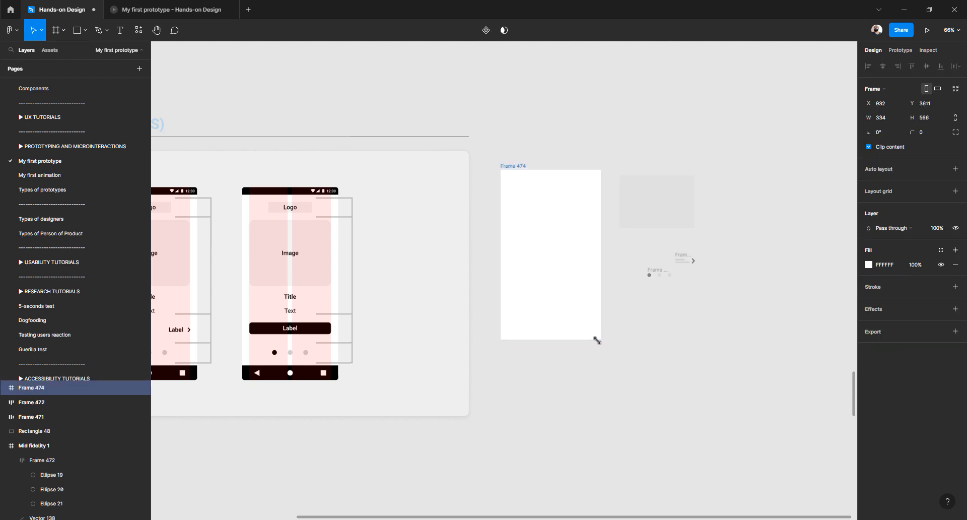
{"action": "left_click", "coordinate": [882, 118]}
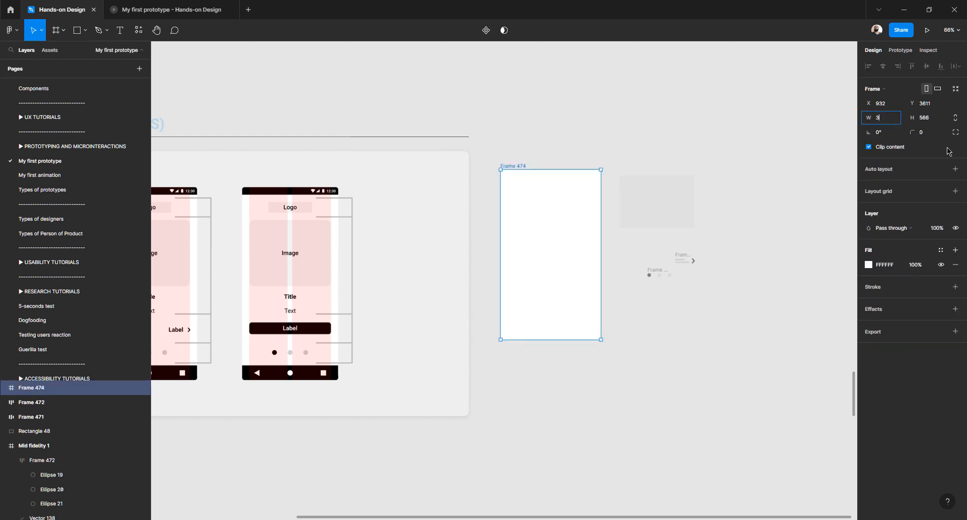
{"action": "key", "text": "Tab"}
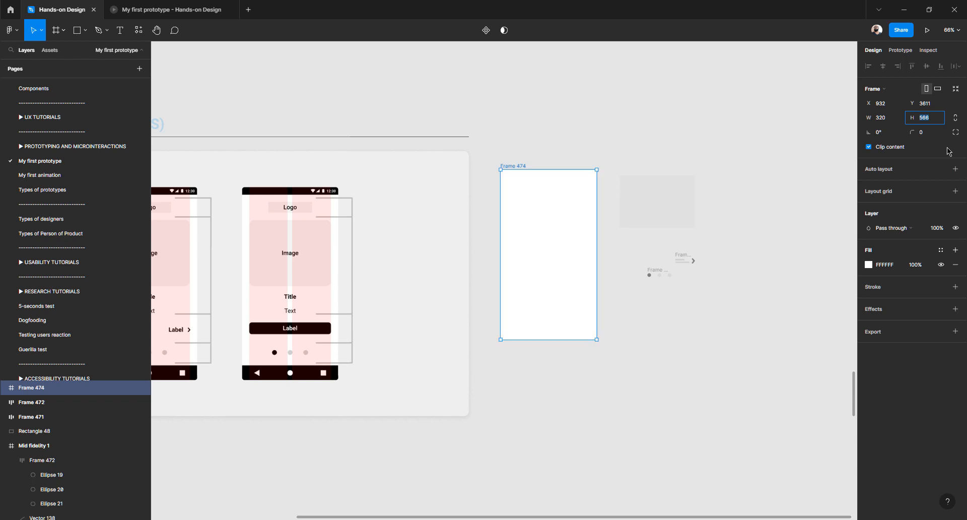
{"action": "type", "text": "640"}
{"action": "key", "text": "Return"}
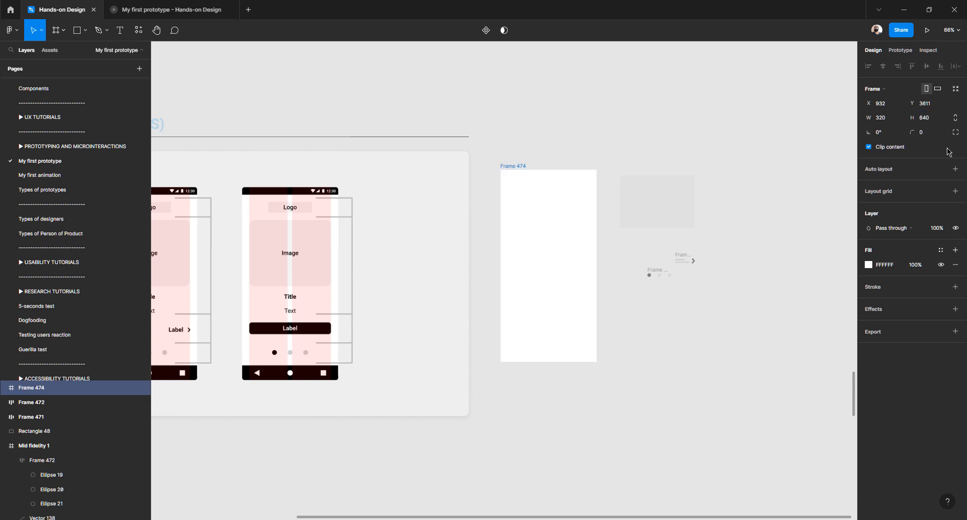
{"action": "left_click", "coordinate": [557, 139]}
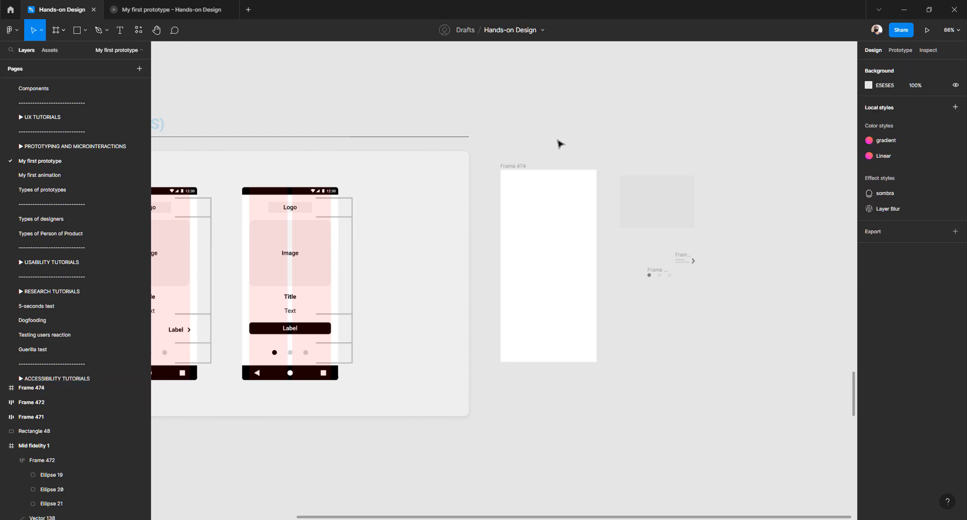
Rename the new 320 by 640 frame as App
{"action": "left_click", "coordinate": [517, 168]}
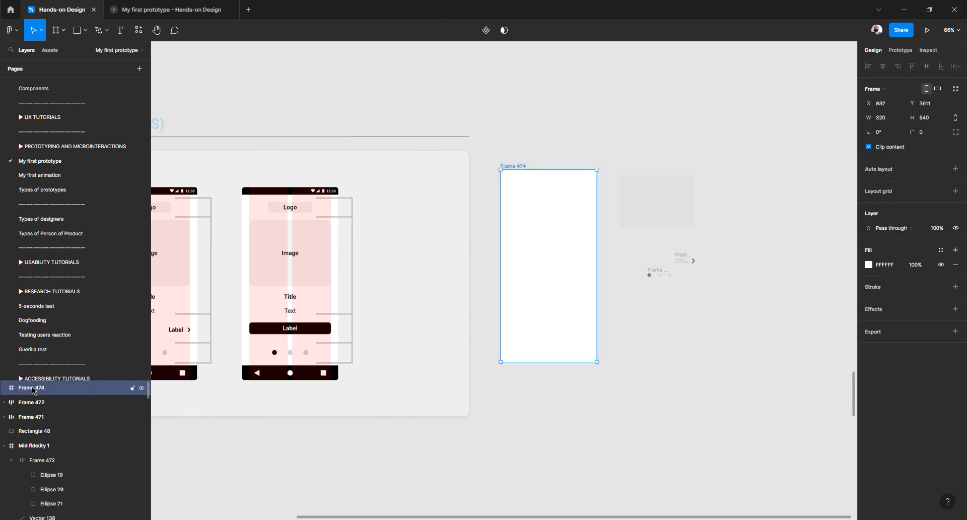
{"action": "key", "text": "ctrl+r"}
{"action": "type", "text": "S"}
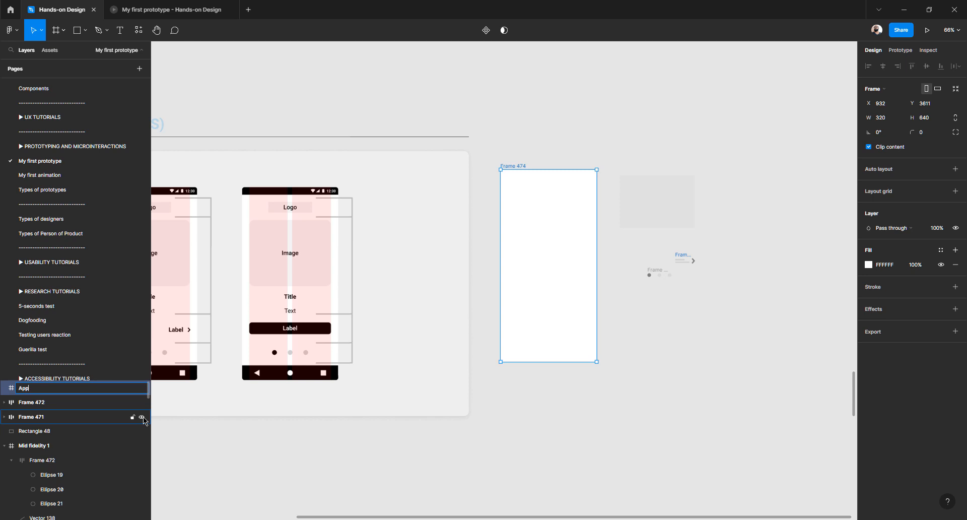
{"action": "left_click", "coordinate": [643, 241]}
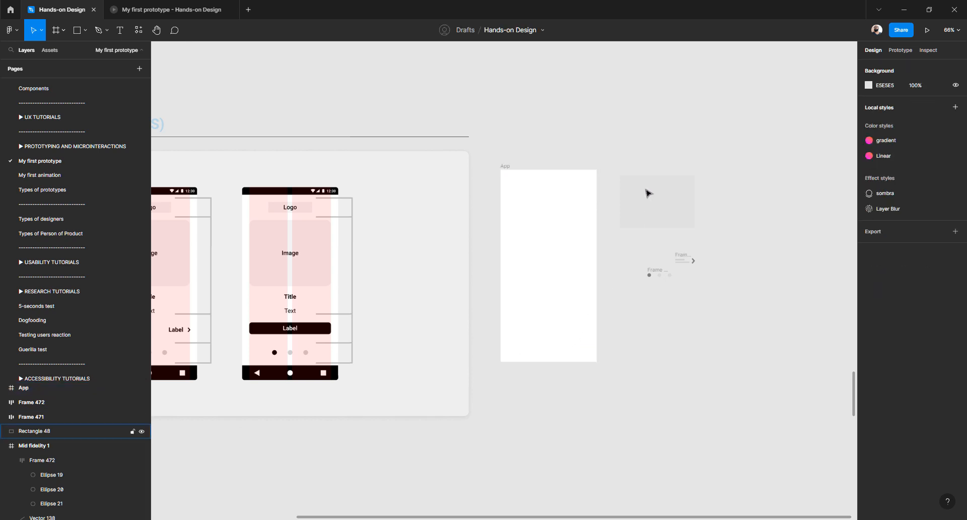
Move the duplicated grey image rectangle into the upper part of the App frame, roughly centred across its width
{"action": "left_click", "coordinate": [647, 193]}
{"action": "left_click_drag", "start_coordinate": [660, 198], "coordinate": [544, 219]}
{"action": "mouse_move", "coordinate": [540, 217]}
{"action": "left_mouse_down"}
{"action": "mouse_move", "coordinate": [552, 215]}
{"action": "mouse_move", "coordinate": [552, 225]}
{"action": "left_mouse_up"}
Add a layout grid to the App frame and change its type to Columns
{"action": "left_click", "coordinate": [509, 168]}
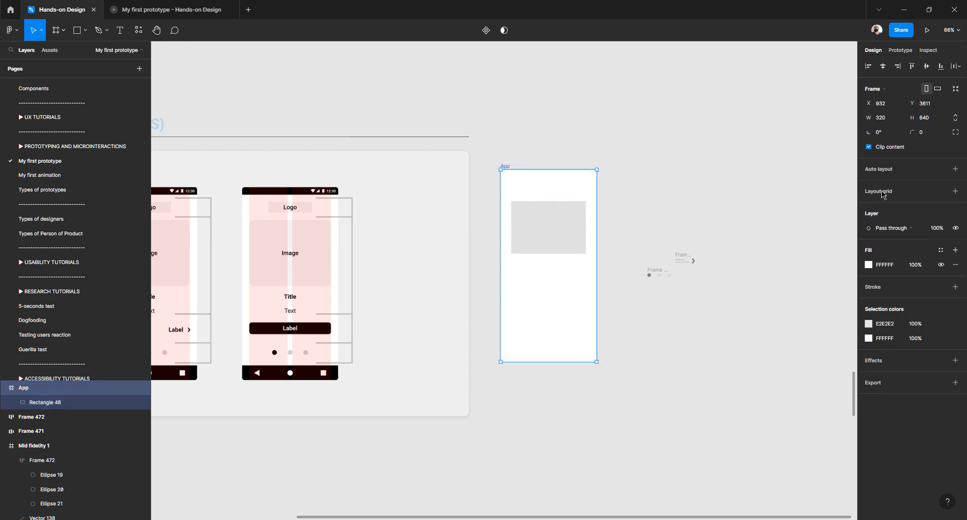
{"action": "left_click", "coordinate": [899, 194]}
{"action": "left_click", "coordinate": [872, 207]}
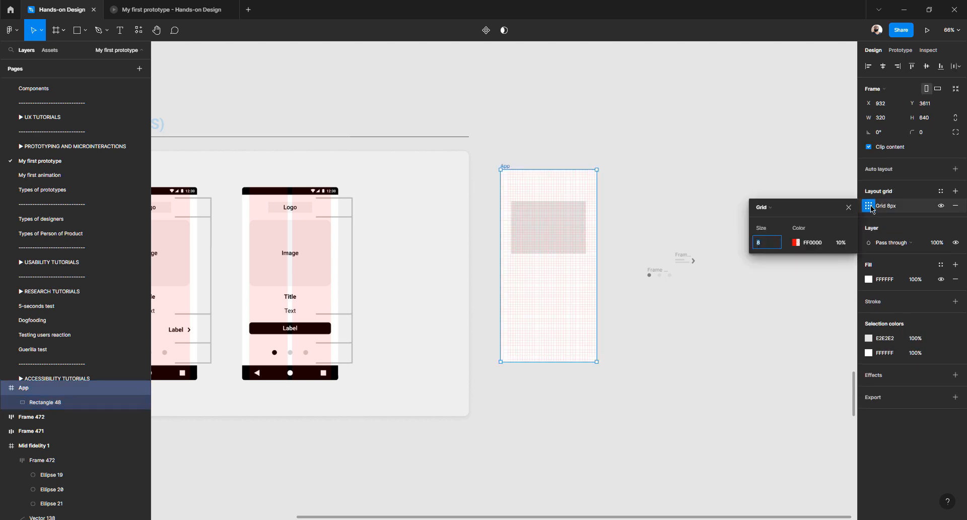
{"action": "left_click", "coordinate": [786, 210]}
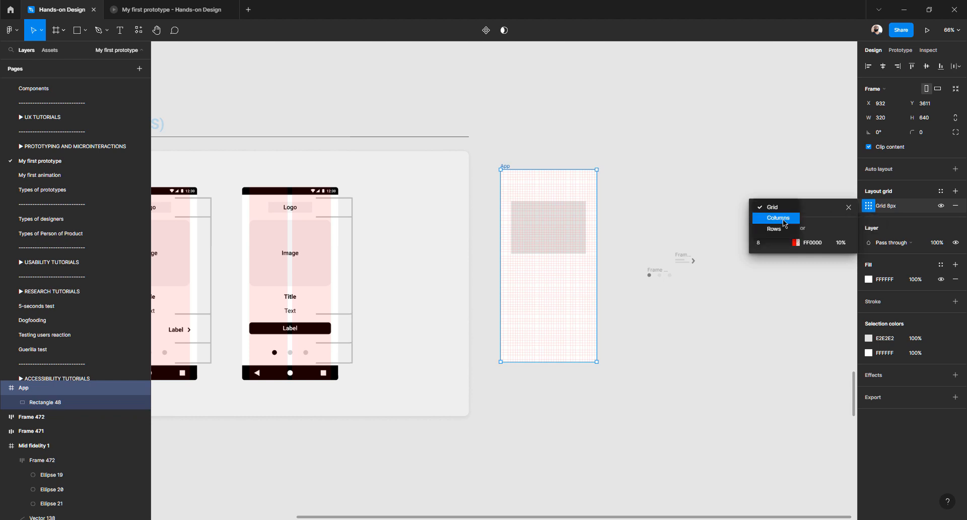
{"action": "left_click", "coordinate": [785, 223]}
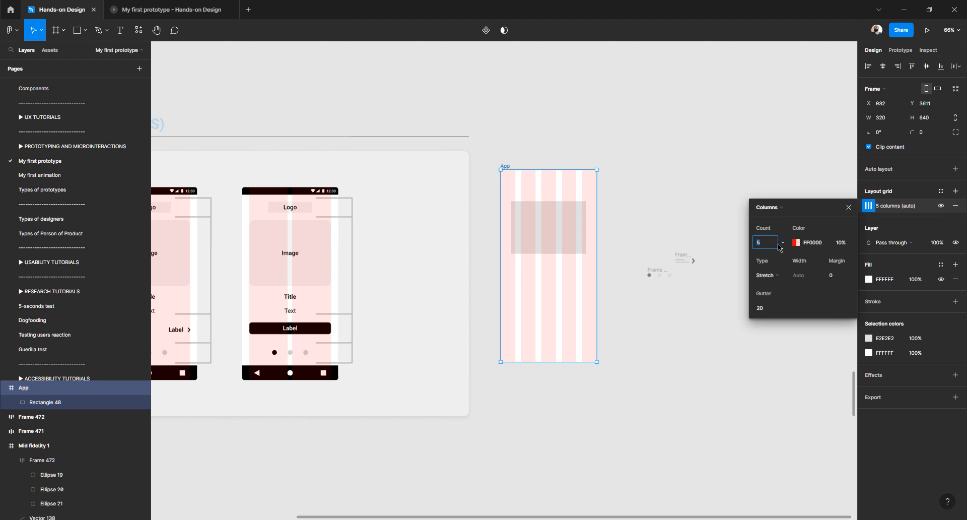
Set the App frame's column grid to 2 columns with a margin of 24 and a gutter of 24
{"action": "type", "text": "2"}
{"action": "key", "text": "Tab"}
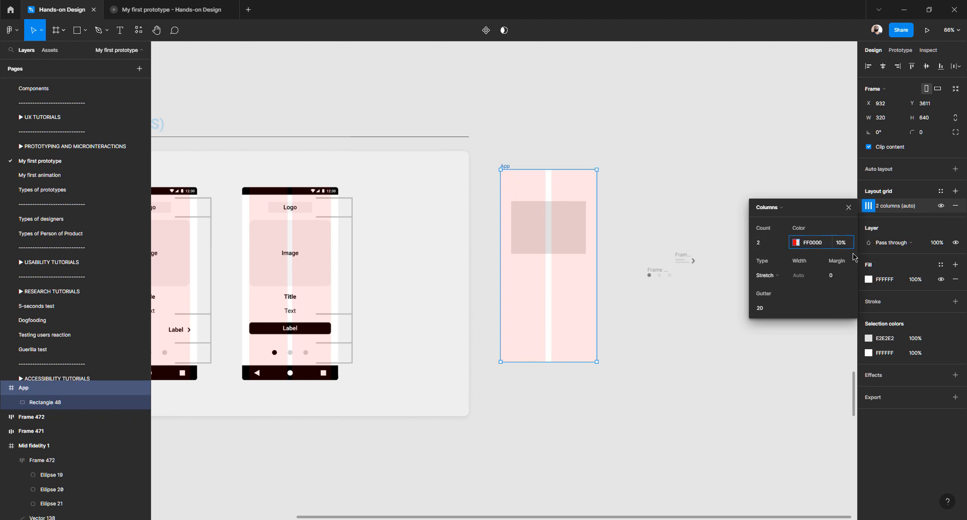
{"action": "left_click", "coordinate": [839, 275]}
{"action": "type", "text": "24"}
{"action": "key", "text": "Tab"}
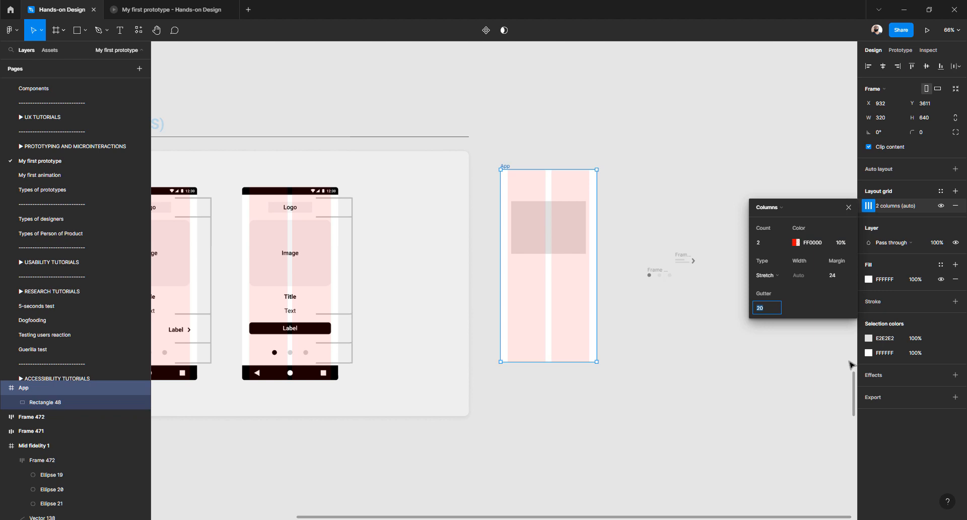
{"action": "type", "text": "24"}
{"action": "key", "text": "Tab"}
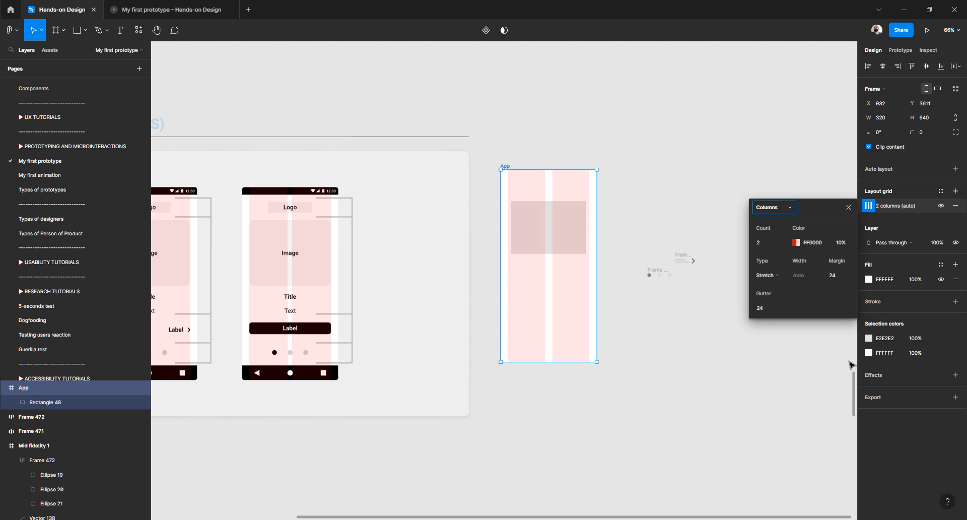
{"action": "left_click", "coordinate": [643, 211]}
Stretch the grey rectangle in the App frame to both outer column margins, making it 272 wide
{"action": "left_click", "coordinate": [544, 216]}
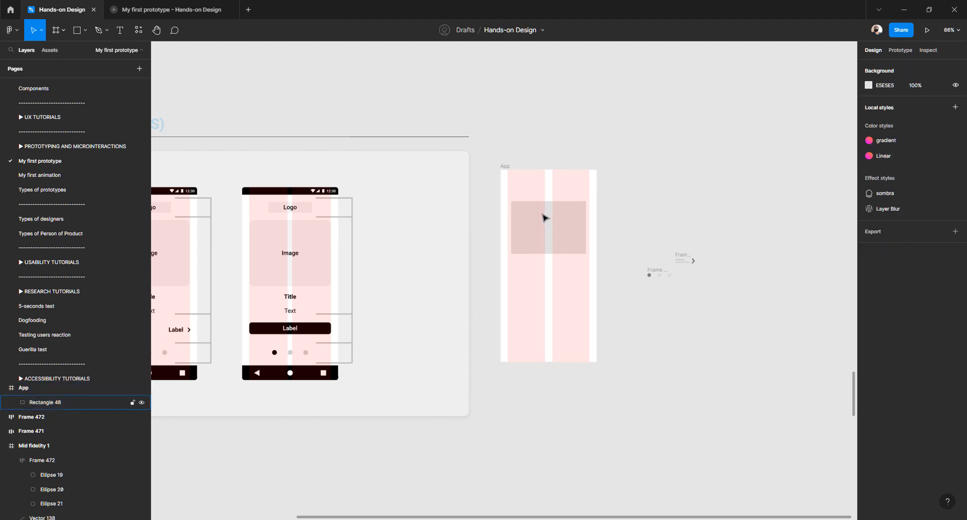
{"action": "scroll", "coordinate": [544, 216], "scroll_direction": "up", "scroll_amount": 5}
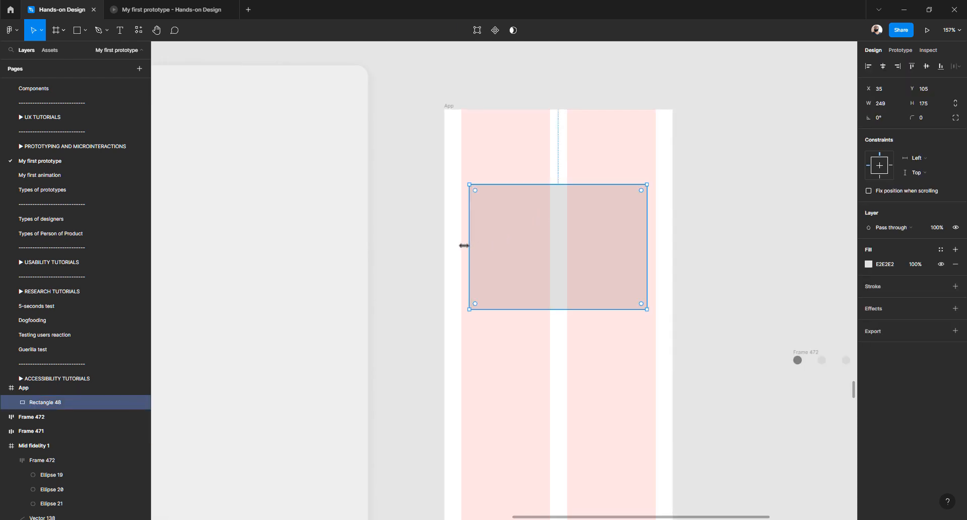
{"action": "left_click_drag", "start_coordinate": [462, 245], "coordinate": [459, 244]}
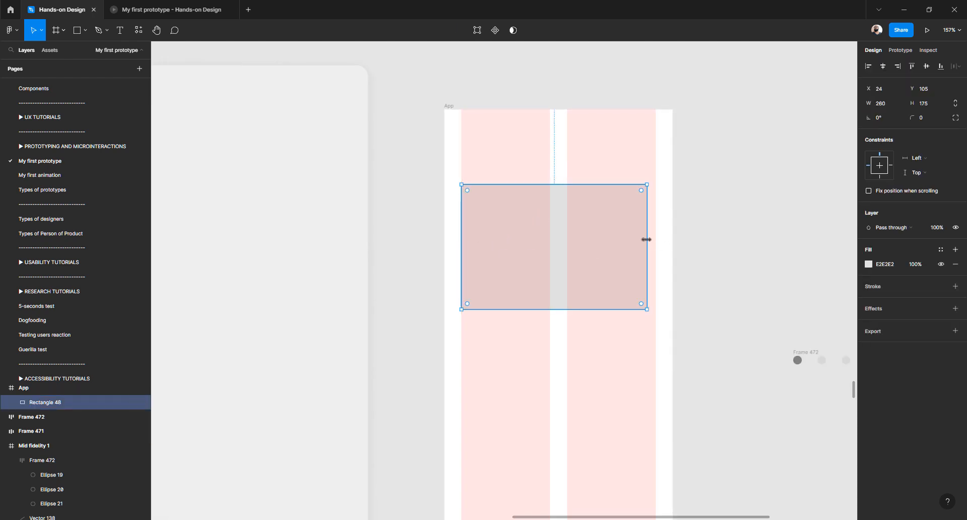
{"action": "left_click_drag", "start_coordinate": [646, 240], "coordinate": [656, 240]}
{"action": "key", "text": "alt"}
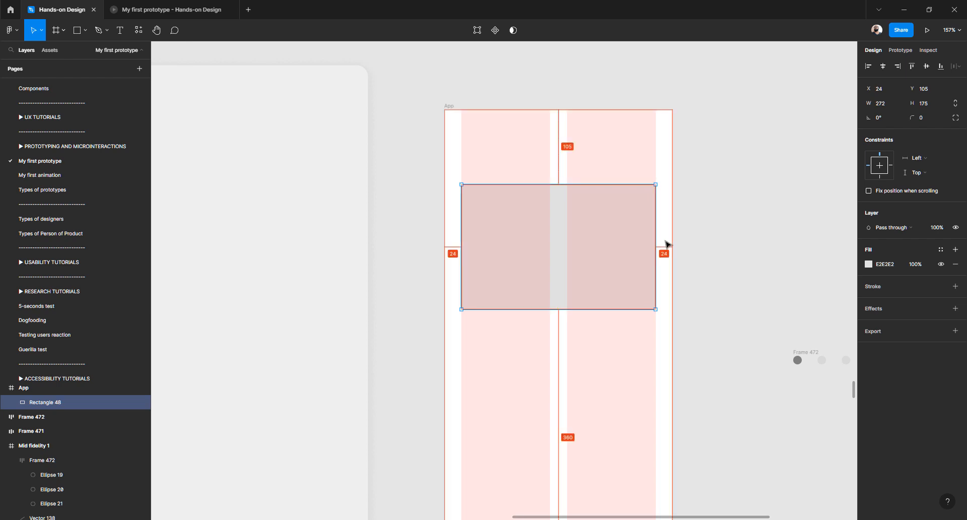
{"action": "left_click", "coordinate": [664, 245]}
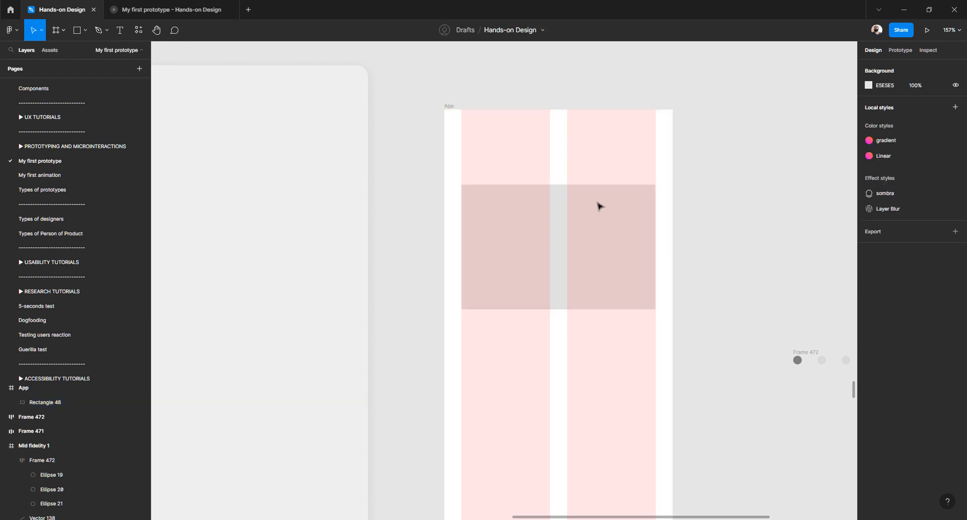
{"action": "left_click", "coordinate": [609, 211]}
{"action": "scroll", "coordinate": [644, 242], "scroll_direction": "up", "scroll_amount": 5}
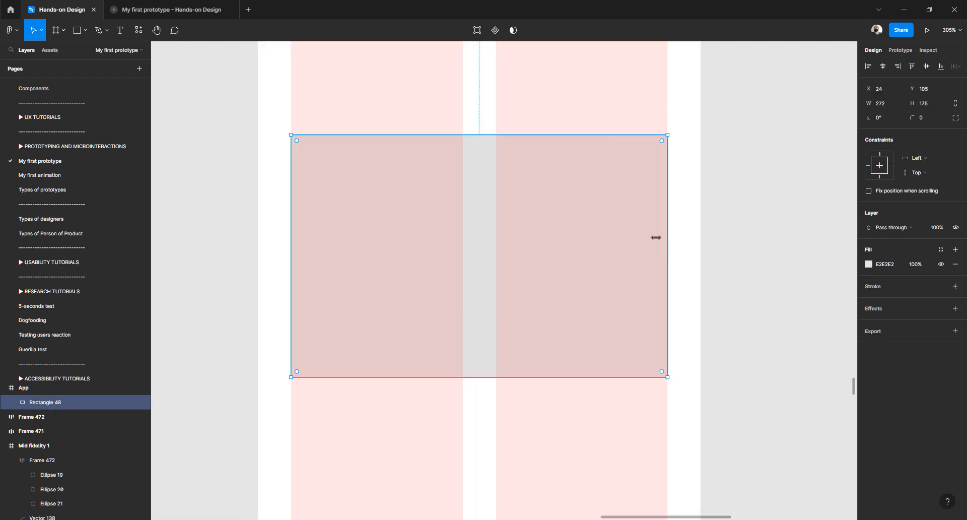
{"action": "left_click_drag", "start_coordinate": [655, 237], "coordinate": [667, 237]}
{"action": "scroll", "coordinate": [714, 235], "scroll_direction": "down", "scroll_amount": 10}
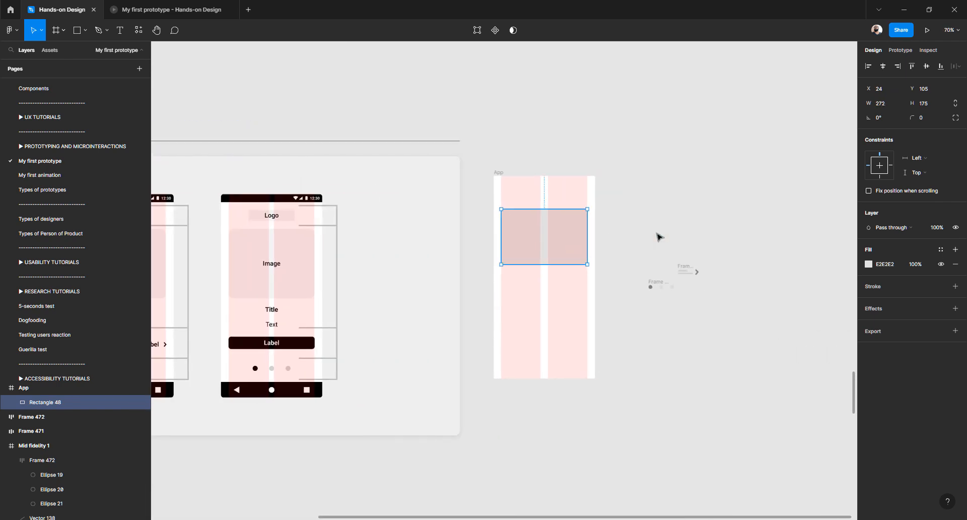
Rename the grey rectangle's layer in the App frame as Image
{"action": "scroll", "coordinate": [549, 225], "scroll_direction": "up", "scroll_amount": 4}
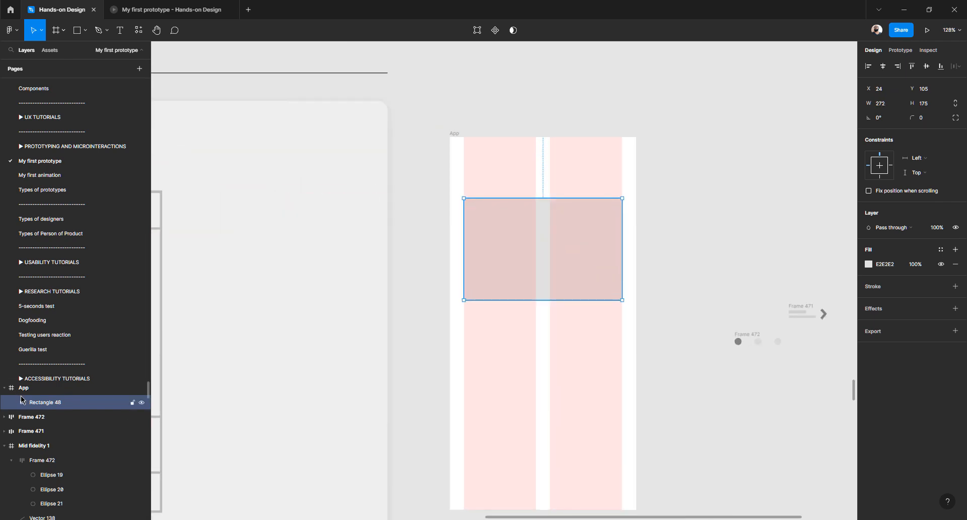
{"action": "double_click", "coordinate": [41, 403]}
{"action": "type", "text": "Image"}
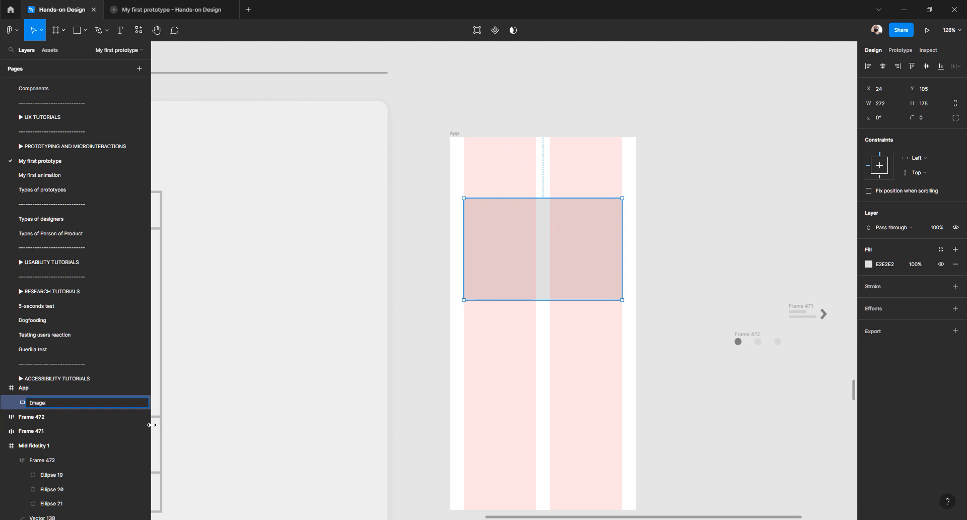
{"action": "key", "text": "Return"}
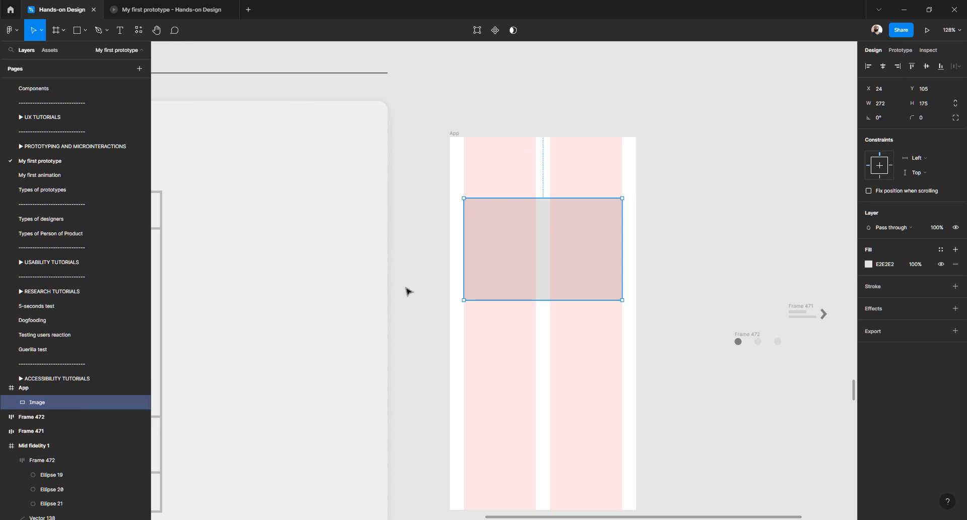
Set the Image rectangle's corner radius to 8
{"action": "left_click", "coordinate": [924, 120]}
{"action": "type", "text": "8"}
{"action": "left_click", "coordinate": [728, 227]}
{"action": "scroll", "coordinate": [604, 240], "scroll_direction": "up", "scroll_amount": 5}
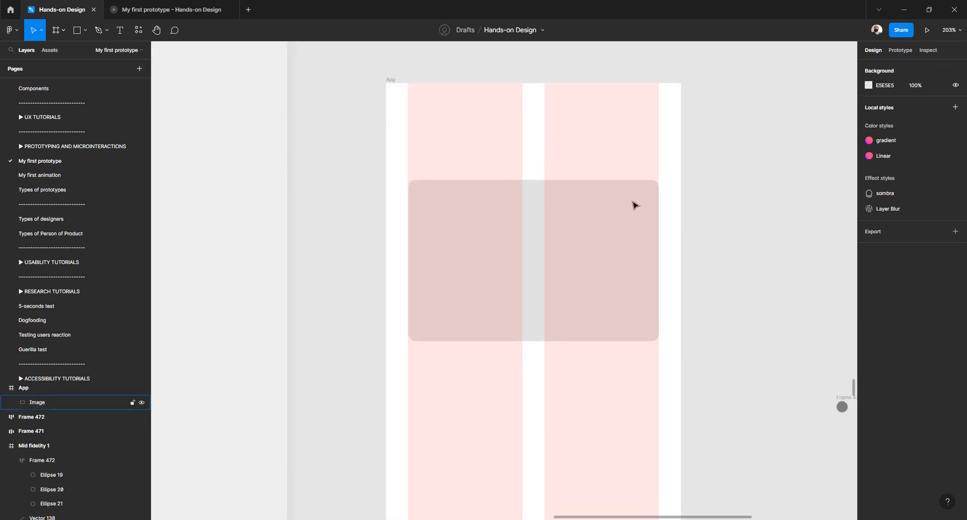
{"action": "scroll", "coordinate": [517, 202], "scroll_direction": "down", "scroll_amount": 5}
Turn the Image rectangle in the App frame into a component
{"action": "left_click", "coordinate": [516, 209]}
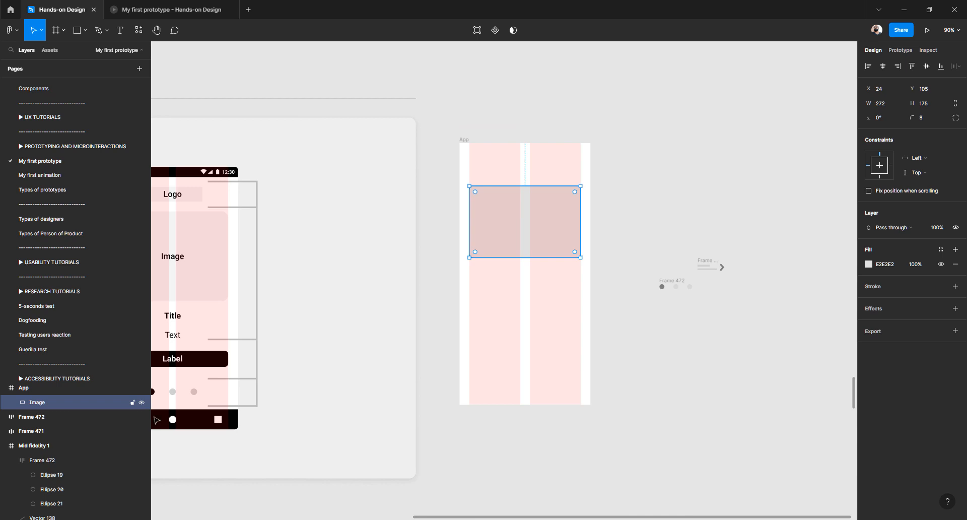
{"action": "double_click", "coordinate": [47, 403]}
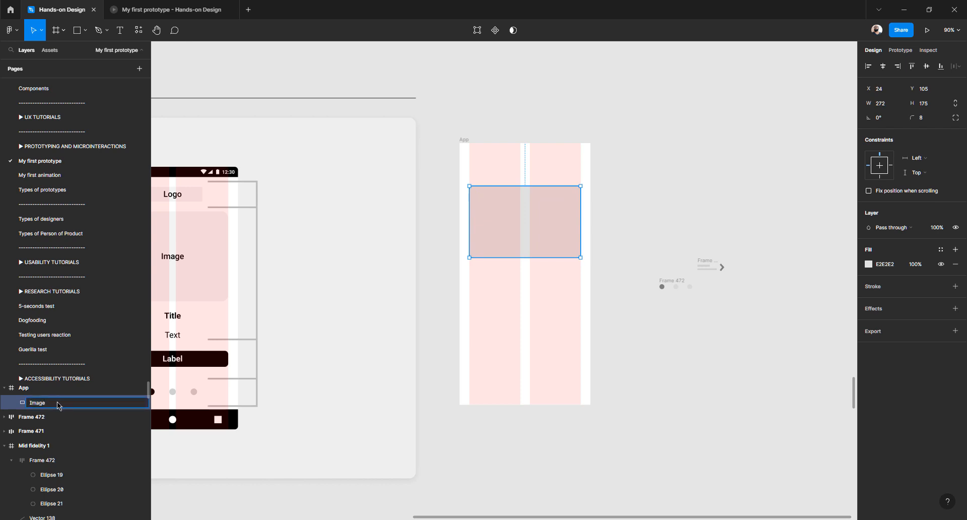
{"action": "key", "text": "Return"}
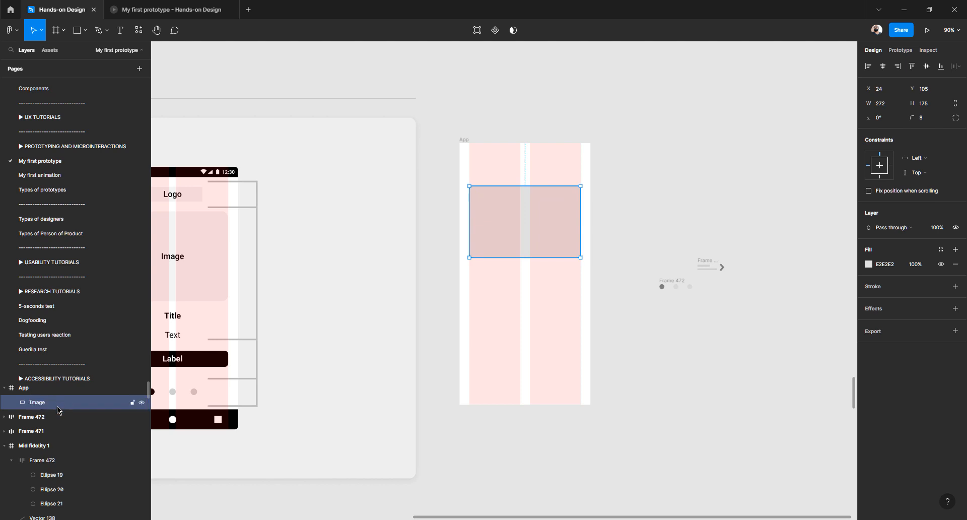
{"action": "left_click", "coordinate": [496, 30]}
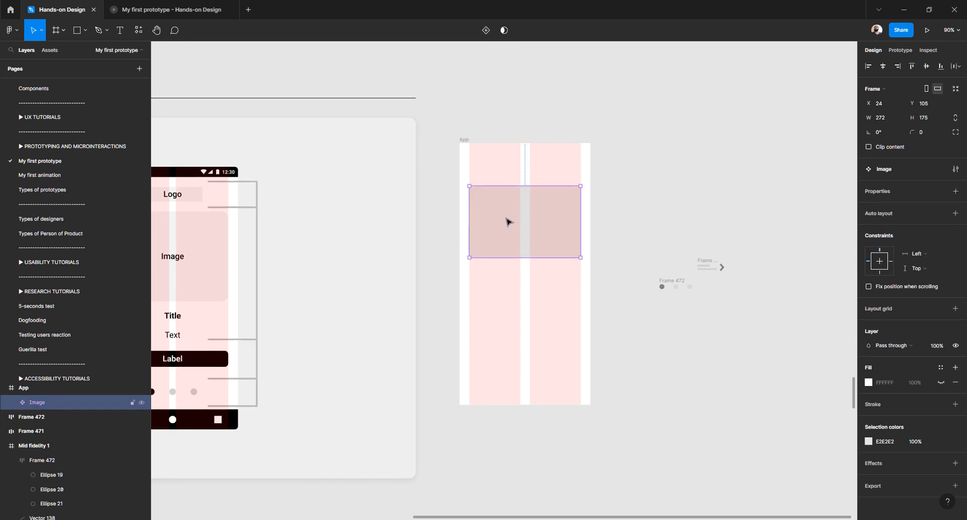
Try moving the Image component out above the App frame and placing an instance of it within the frame's columns
{"action": "scroll", "coordinate": [506, 222], "scroll_direction": "up", "scroll_amount": 3}
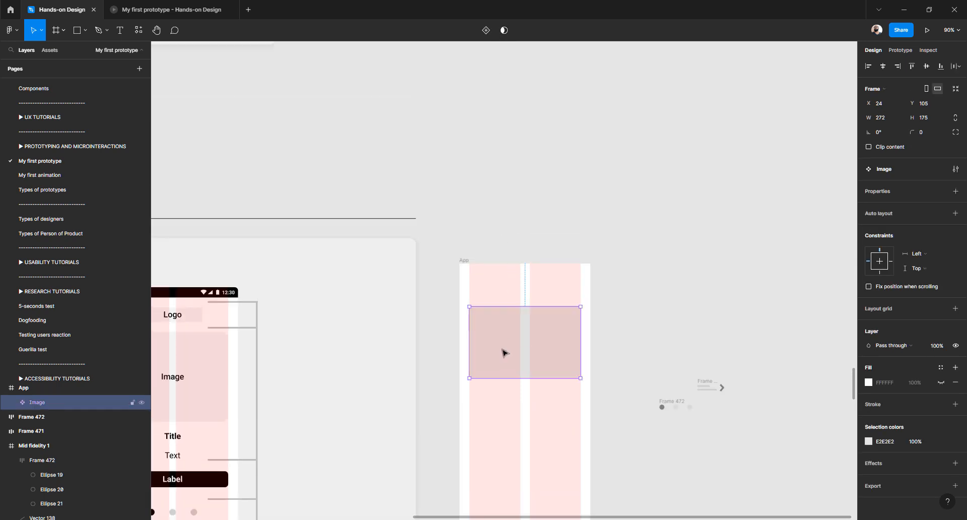
{"action": "left_click_drag", "start_coordinate": [504, 352], "coordinate": [505, 148]}
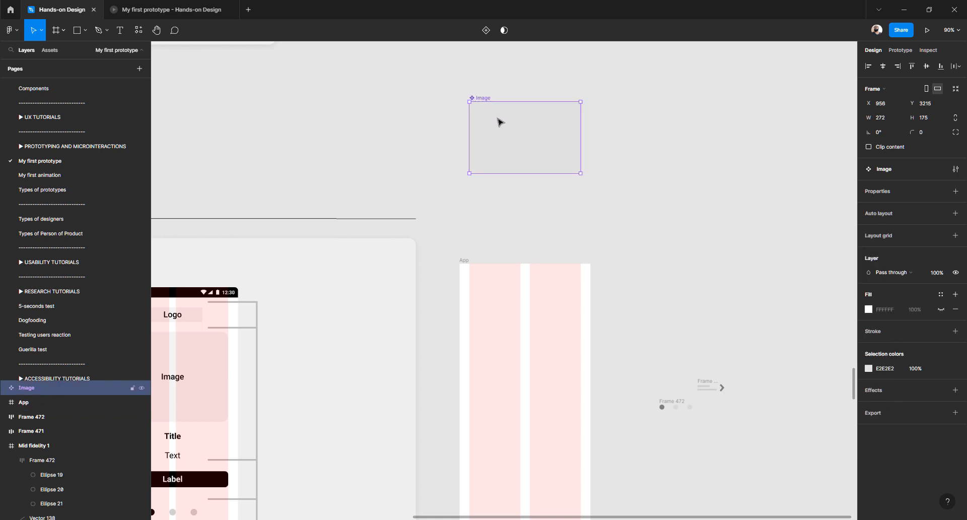
{"action": "left_click_drag", "start_coordinate": [497, 125], "coordinate": [495, 318]}
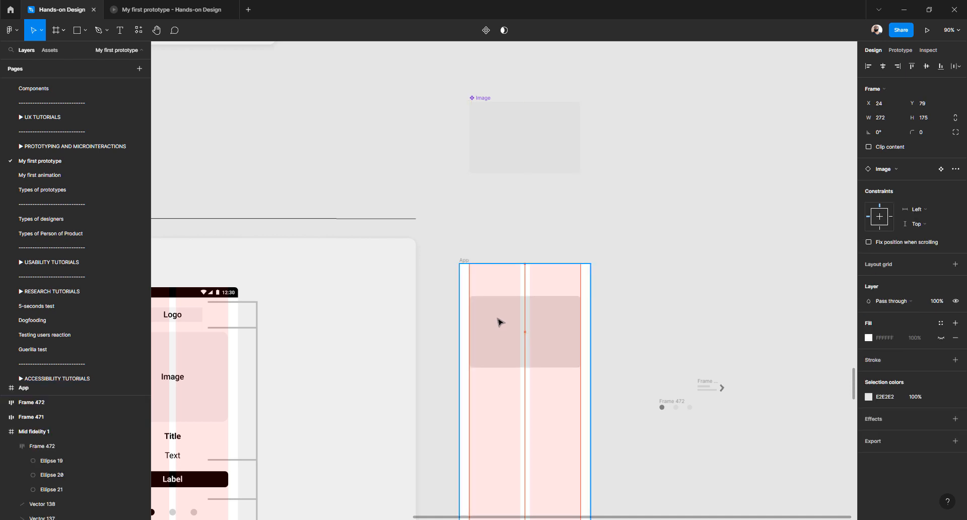
{"action": "left_click_drag", "start_coordinate": [499, 321], "coordinate": [499, 322]}
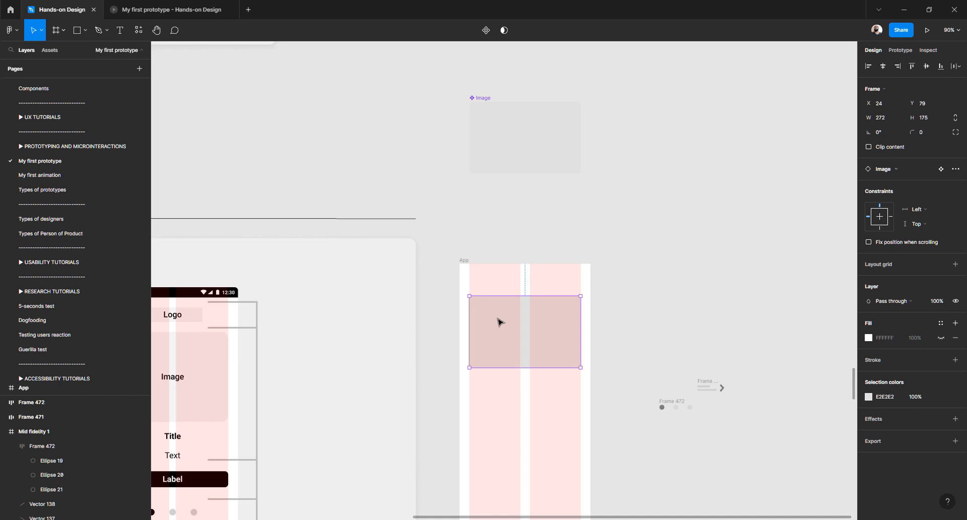
Undo the placed instance and the move of the Image component out of the App frame
{"action": "key", "text": "ctrl+z"}
{"action": "key", "text": "ctrl+z"}
{"action": "key", "text": "ctrl+z"}
{"action": "key", "text": "ctrl+z"}
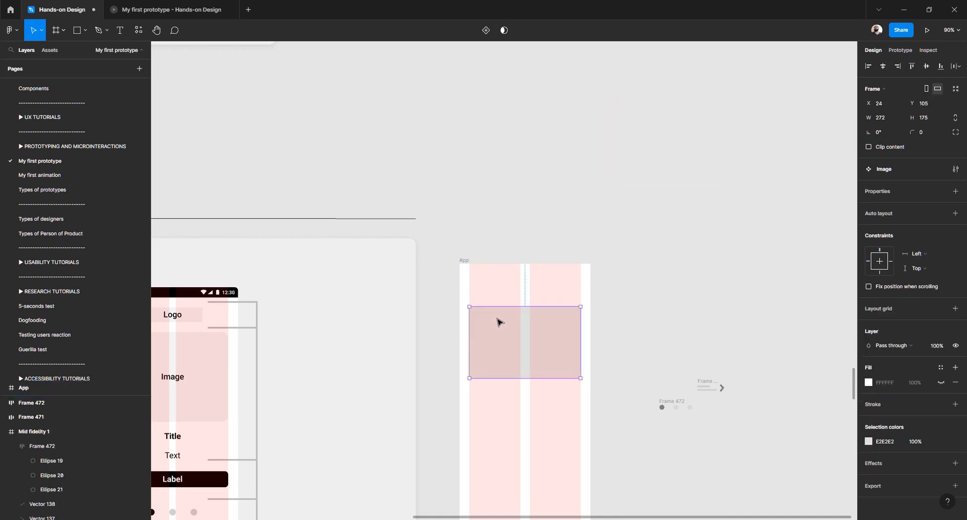
{"action": "left_click", "coordinate": [501, 226]}
Inspect the width and height of the nested Logo frame in the phone mockup closest to the App frame
{"action": "scroll", "coordinate": [502, 229], "scroll_direction": "down", "scroll_amount": 3}
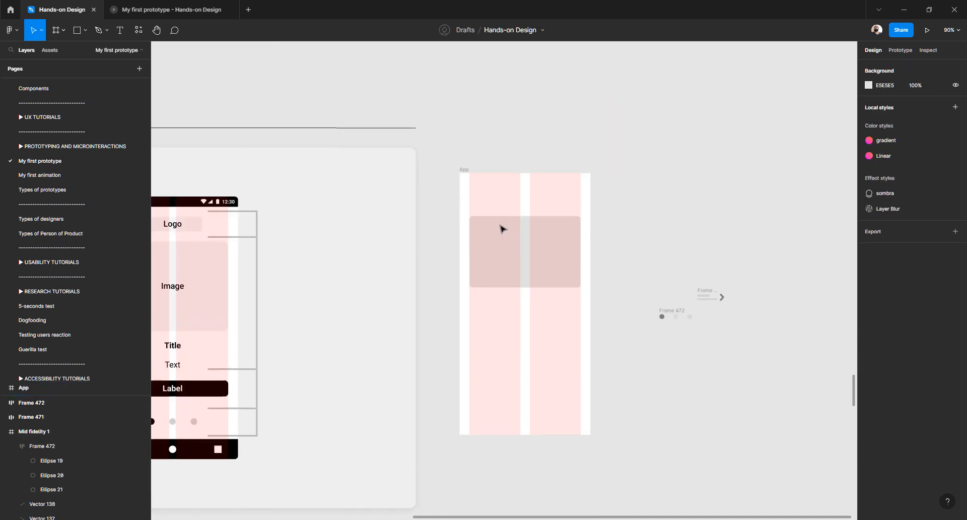
{"action": "scroll", "coordinate": [502, 229], "scroll_direction": "up", "scroll_amount": 1}
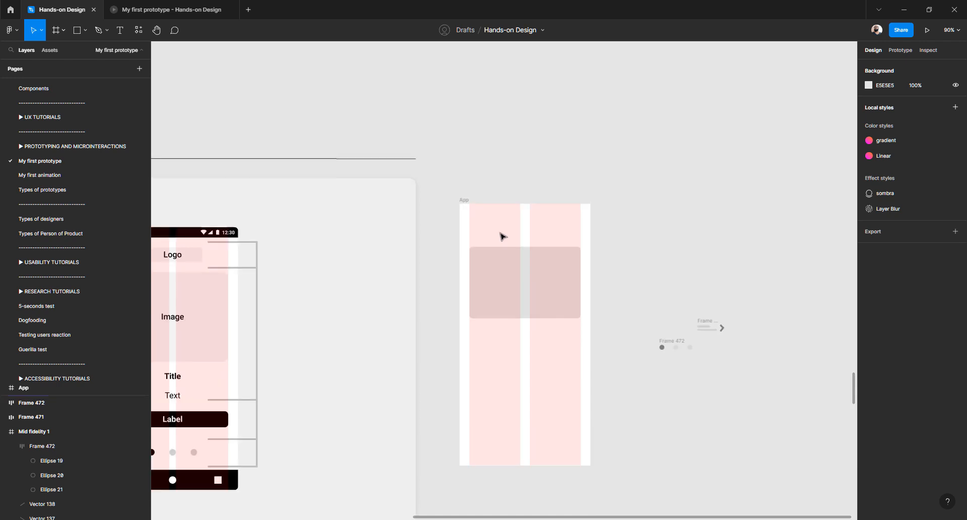
{"action": "left_click", "coordinate": [511, 288]}
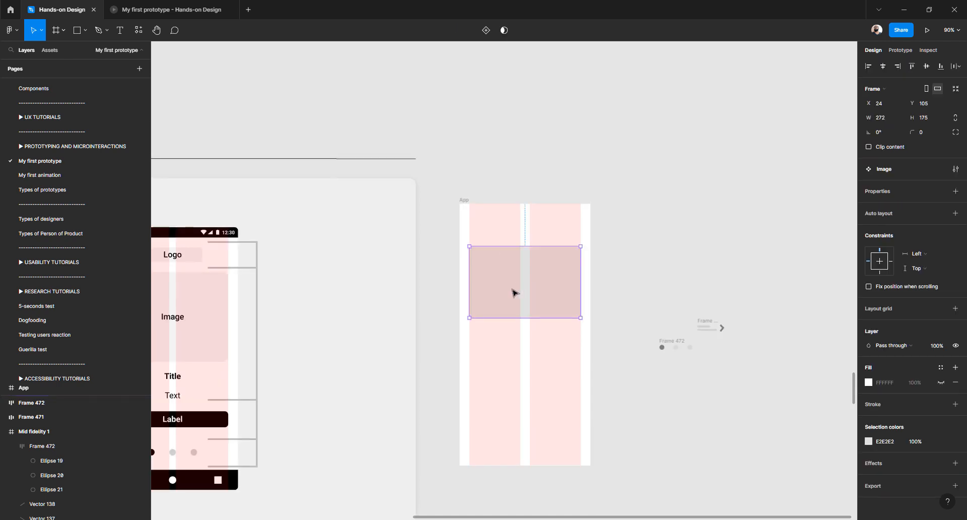
{"action": "scroll", "coordinate": [261, 272], "scroll_direction": "up", "scroll_amount": 2}
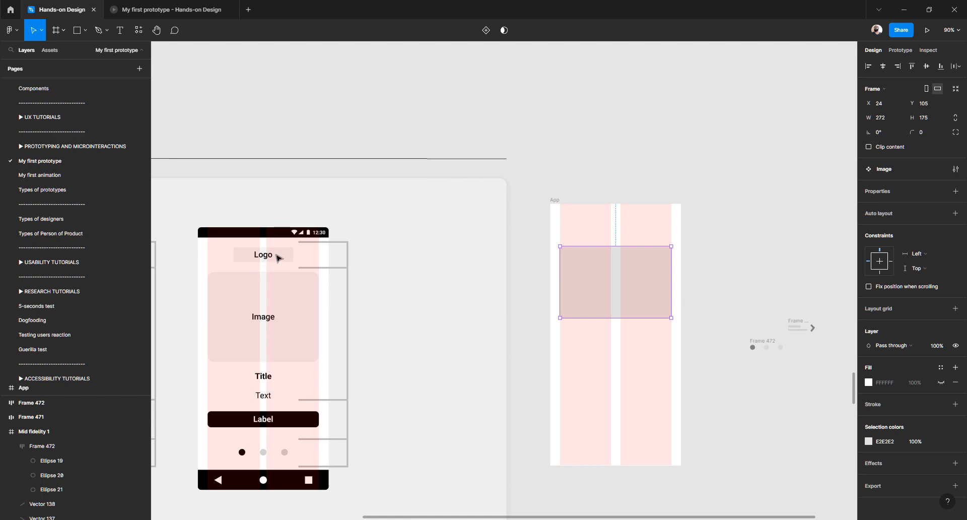
{"action": "scroll", "coordinate": [275, 261], "scroll_direction": "up", "scroll_amount": 2}
{"action": "left_click", "coordinate": [276, 257]}
{"action": "double_click", "coordinate": [276, 257]}
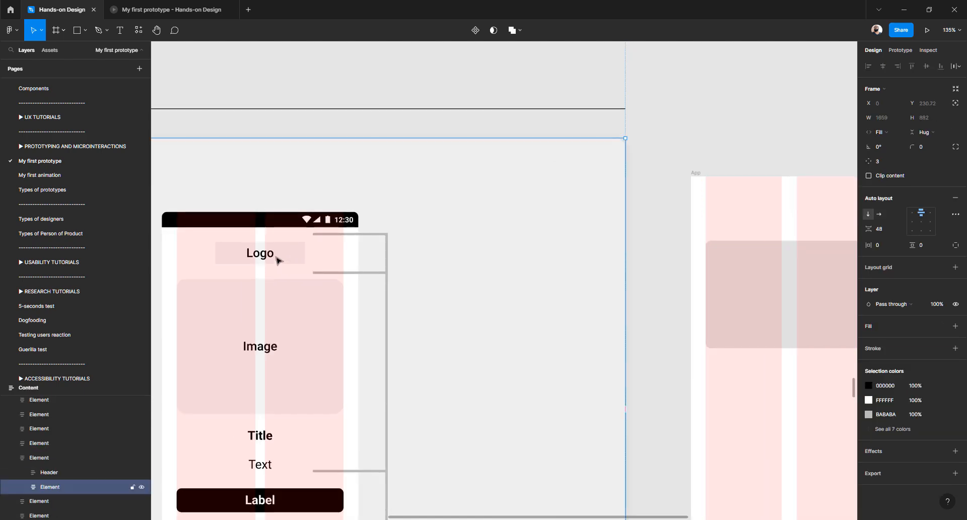
{"action": "double_click", "coordinate": [276, 257]}
{"action": "double_click", "coordinate": [276, 257]}
{"action": "double_click", "coordinate": [277, 257]}
{"action": "double_click", "coordinate": [276, 256]}
{"action": "double_click", "coordinate": [277, 257]}
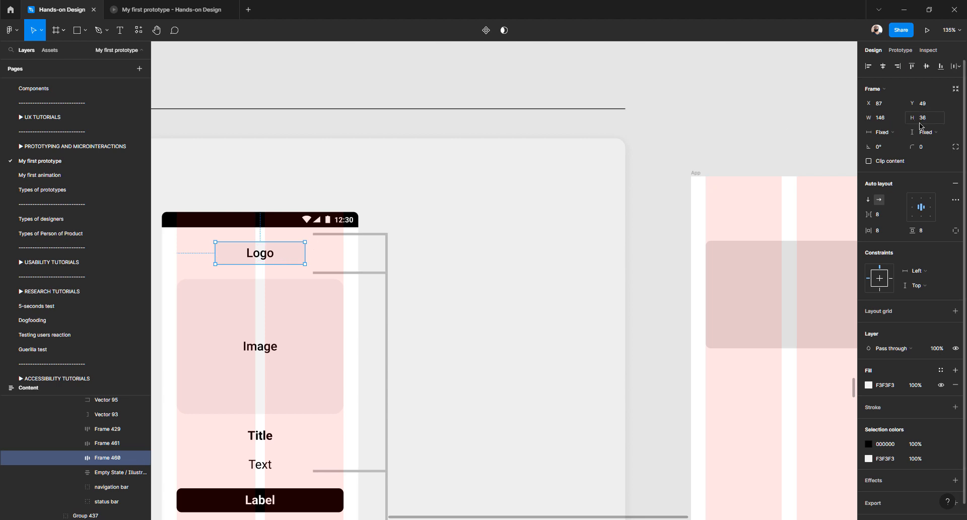
Draw a grey rectangle in the empty canvas above the App frame and set its size to 146 by 36
{"action": "scroll", "coordinate": [676, 194], "scroll_direction": "right", "scroll_amount": 5}
{"action": "left_click", "coordinate": [576, 107]}
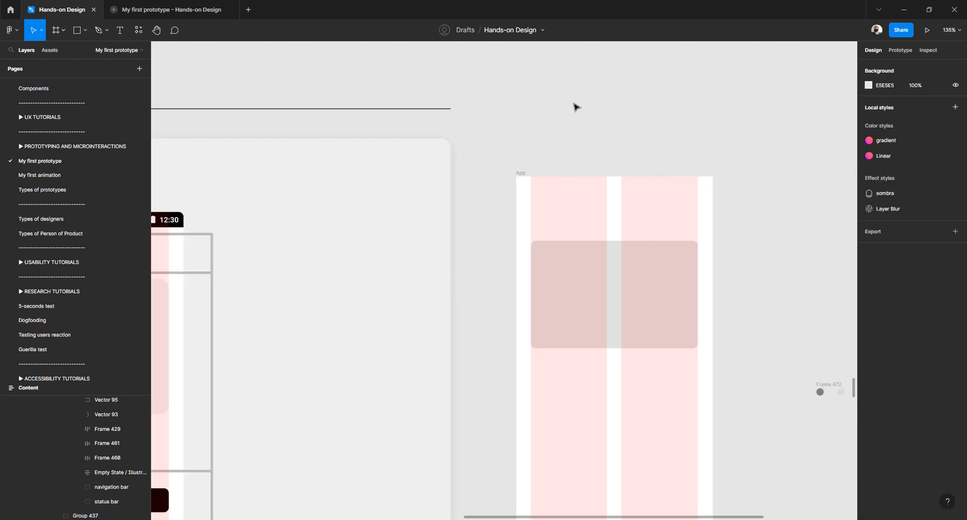
{"action": "key", "text": "r"}
{"action": "left_click_drag", "start_coordinate": [560, 94], "coordinate": [612, 112]}
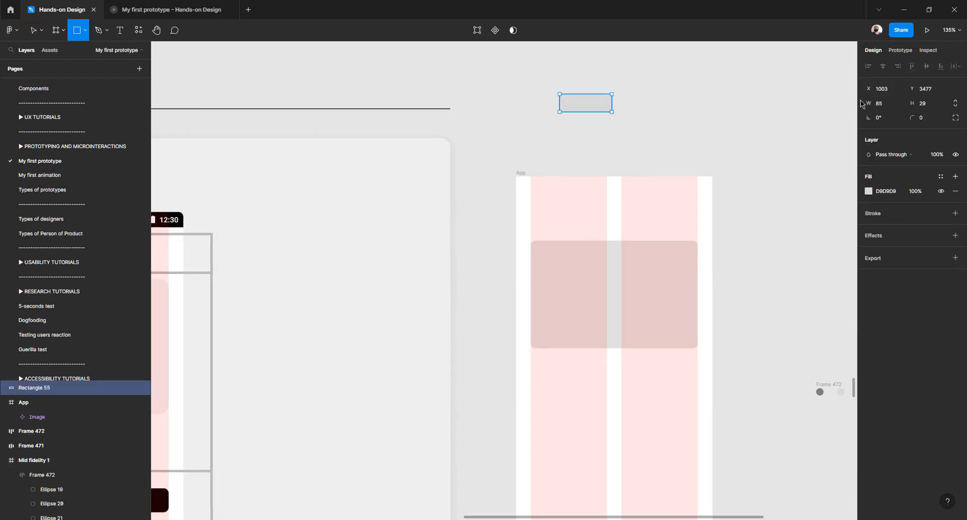
{"action": "left_click", "coordinate": [887, 105]}
{"action": "type", "text": "146"}
{"action": "key", "text": "Tab"}
{"action": "type", "text": "36"}
{"action": "key", "text": "Tab"}
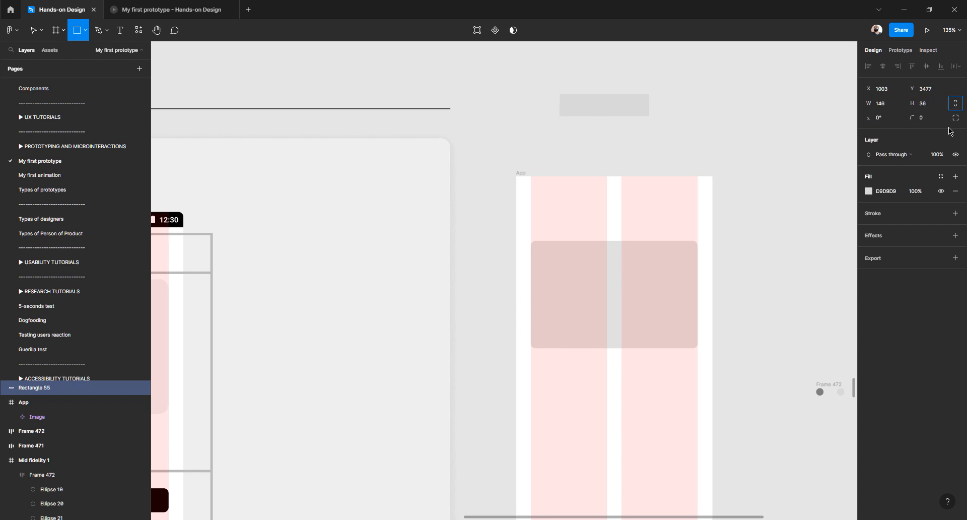
{"action": "left_click", "coordinate": [480, 107]}
{"action": "key", "text": "Delete"}
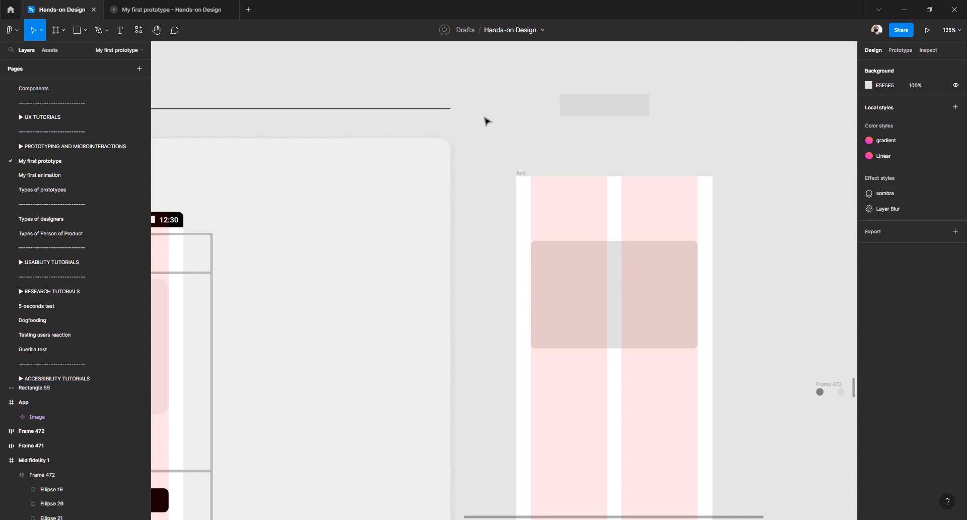
Recheck the Logo frame's dimensions in the mockup against the new rectangle
{"action": "scroll", "coordinate": [389, 138], "scroll_direction": "left", "scroll_amount": 5}
{"action": "scroll", "coordinate": [341, 253], "scroll_direction": "left", "scroll_amount": 4}
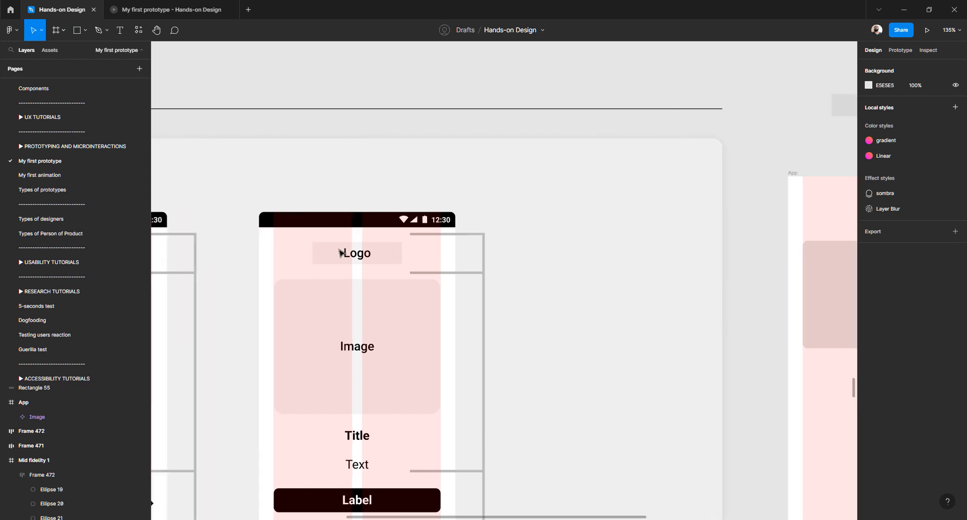
{"action": "left_click", "coordinate": [374, 254]}
{"action": "double_click", "coordinate": [374, 254]}
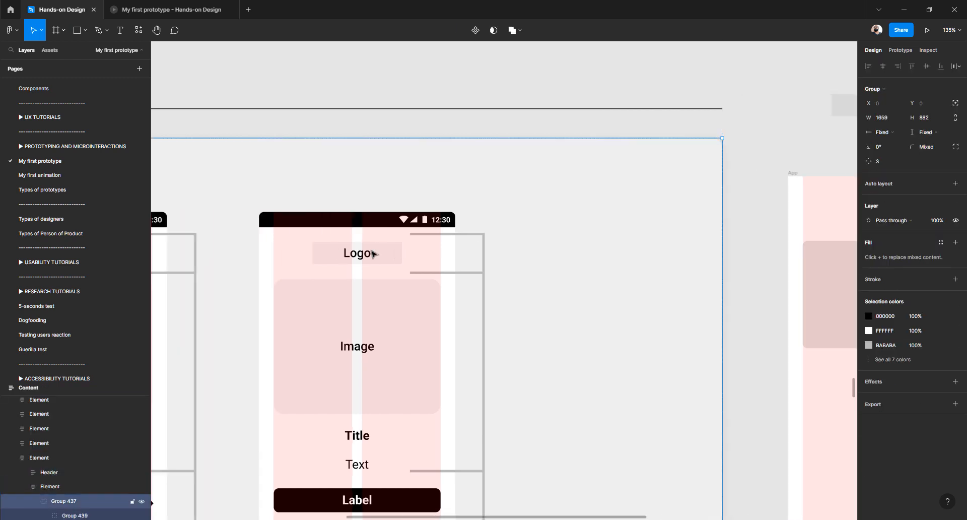
{"action": "double_click", "coordinate": [373, 253]}
{"action": "double_click", "coordinate": [374, 253]}
{"action": "double_click", "coordinate": [374, 253]}
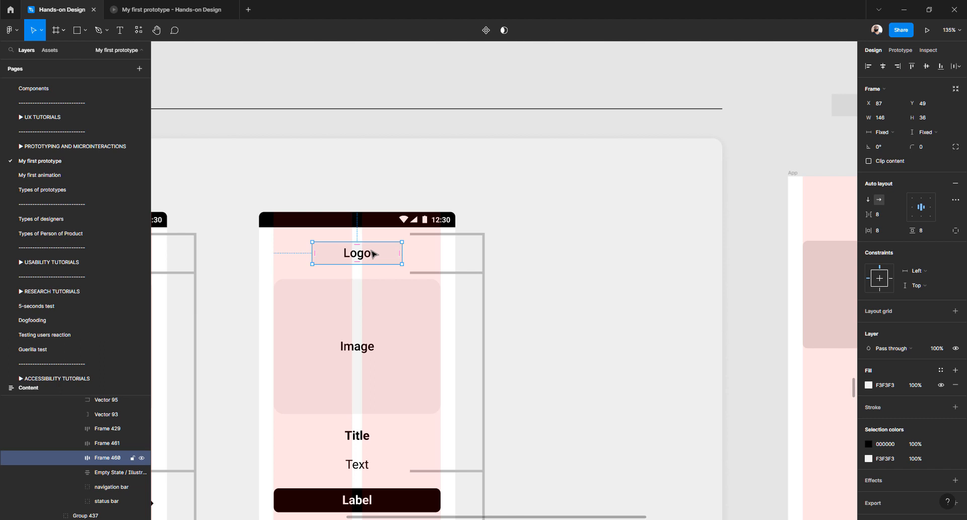
{"action": "scroll", "coordinate": [373, 254], "scroll_direction": "up", "scroll_amount": 4}
{"action": "key", "text": "Escape"}
Rename the 146 by 36 rectangle above the App frame to Logo and turn it into a component
{"action": "scroll", "coordinate": [417, 198], "scroll_direction": "right", "scroll_amount": 8}
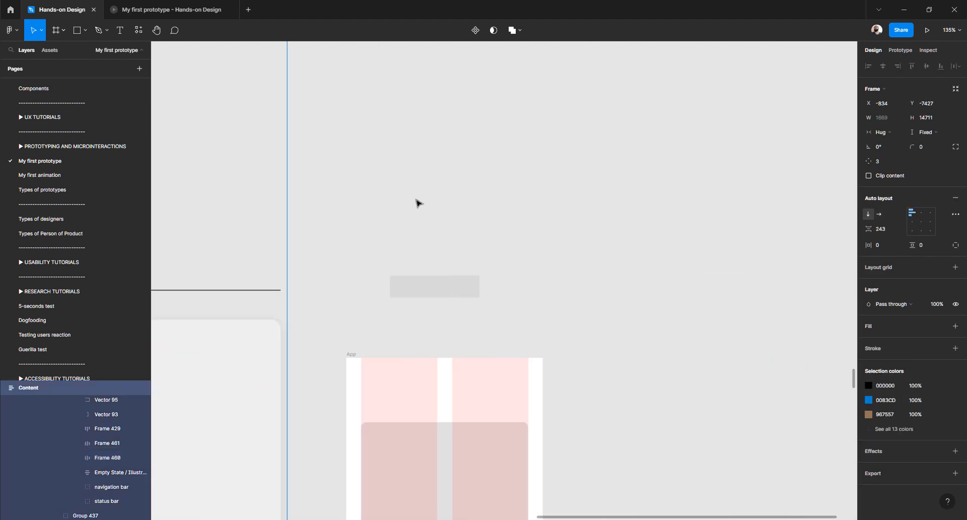
{"action": "left_click", "coordinate": [426, 285]}
{"action": "scroll", "coordinate": [439, 274], "scroll_direction": "down", "scroll_amount": 4}
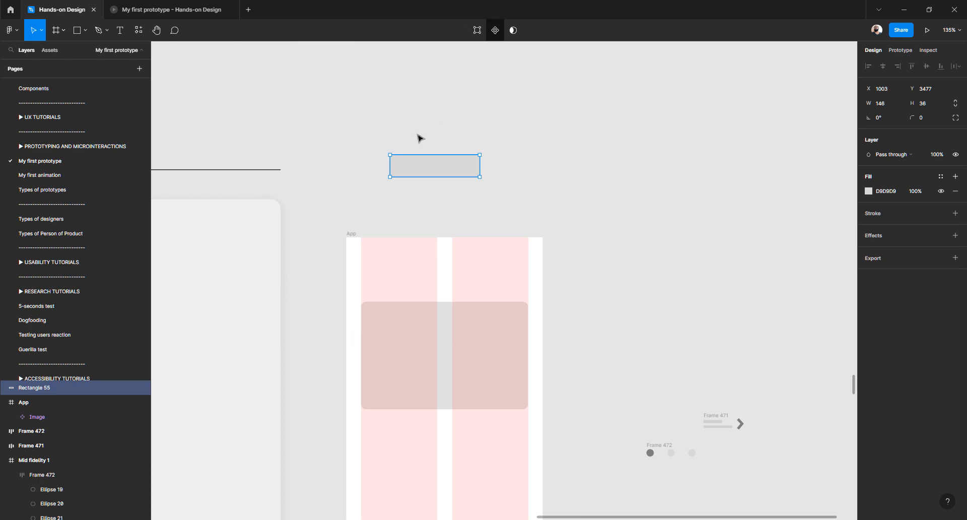
{"action": "double_click", "coordinate": [29, 389]}
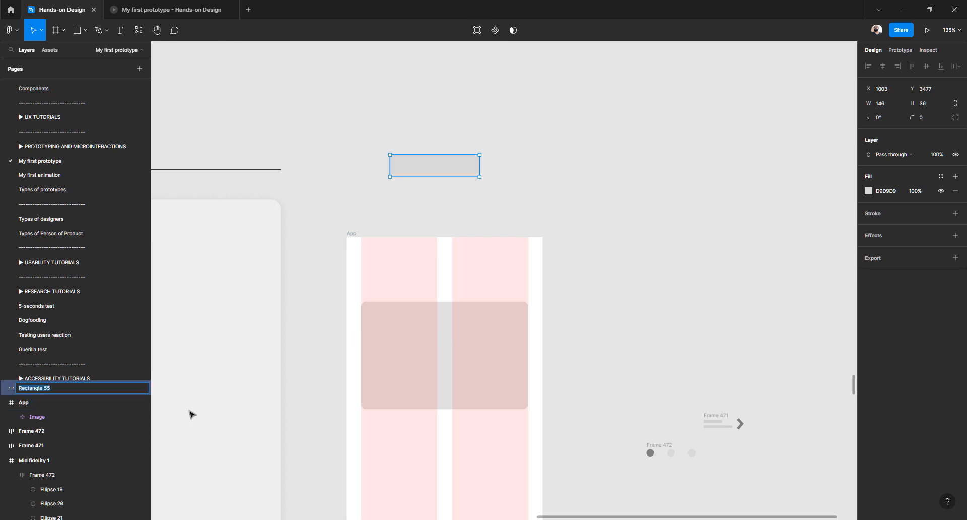
{"action": "type", "text": "Logo"}
{"action": "key", "text": "Return"}
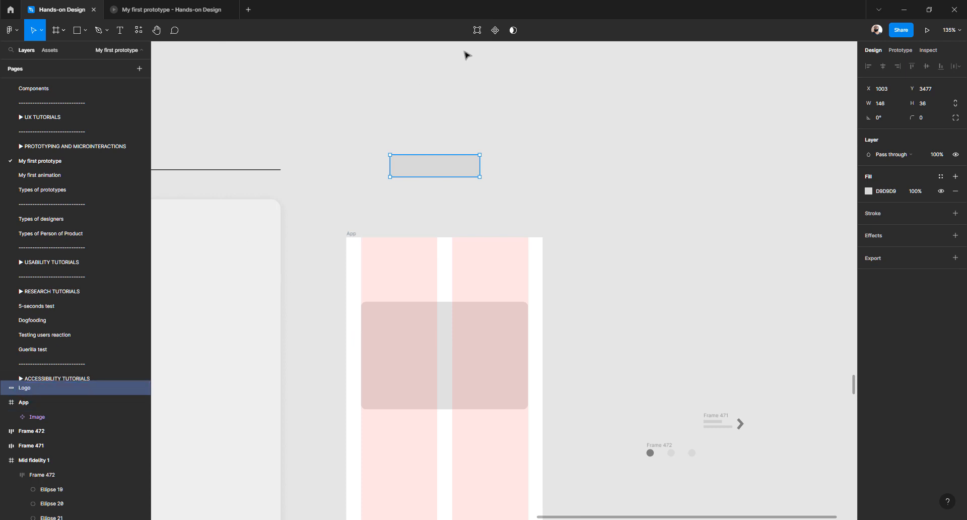
{"action": "left_click", "coordinate": [495, 31]}
{"action": "left_click", "coordinate": [475, 84]}
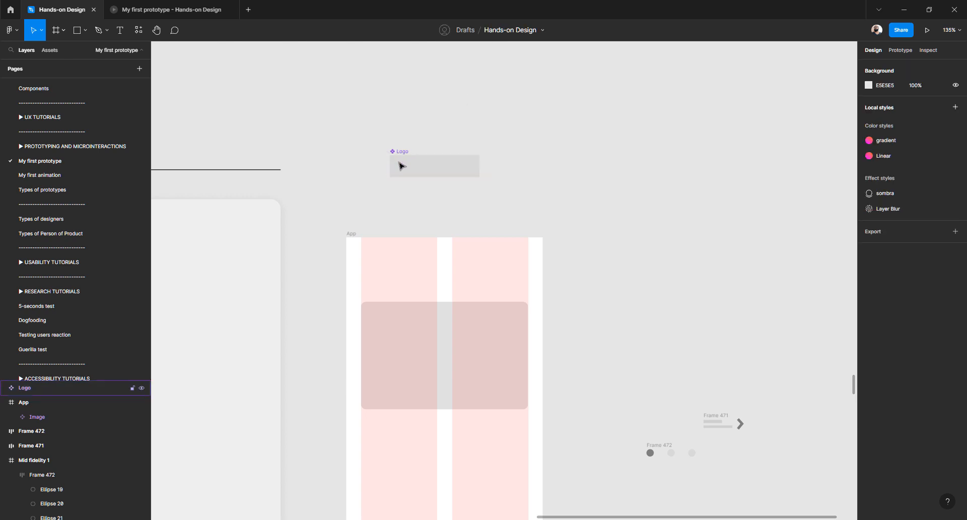
Place the Logo component centred above the Image in the App frame and shift both lower, with the logo at Y 57
{"action": "left_click_drag", "start_coordinate": [403, 162], "coordinate": [409, 259]}
{"action": "left_click", "coordinate": [544, 203]}
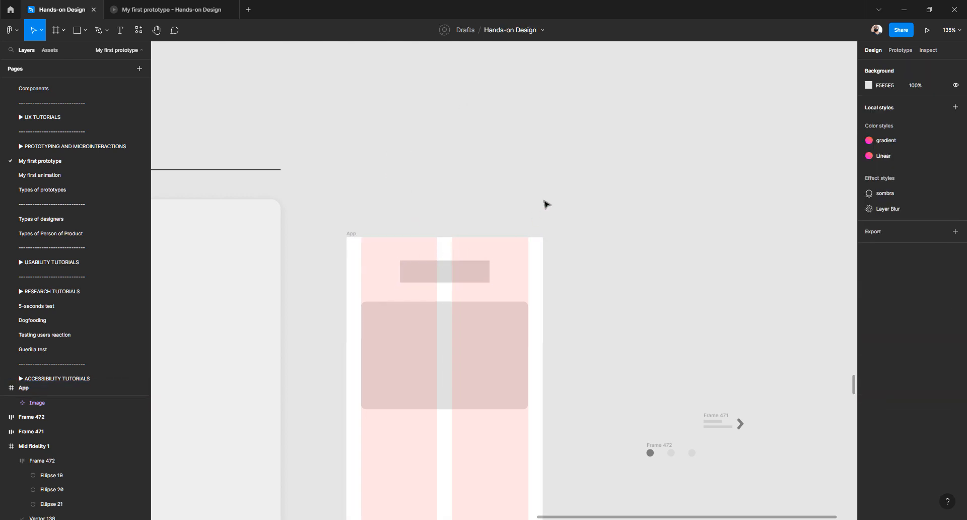
{"action": "scroll", "coordinate": [544, 203], "scroll_direction": "down", "scroll_amount": 3}
{"action": "left_click", "coordinate": [439, 246]}
{"action": "left_click", "coordinate": [444, 186], "text": "shift"}
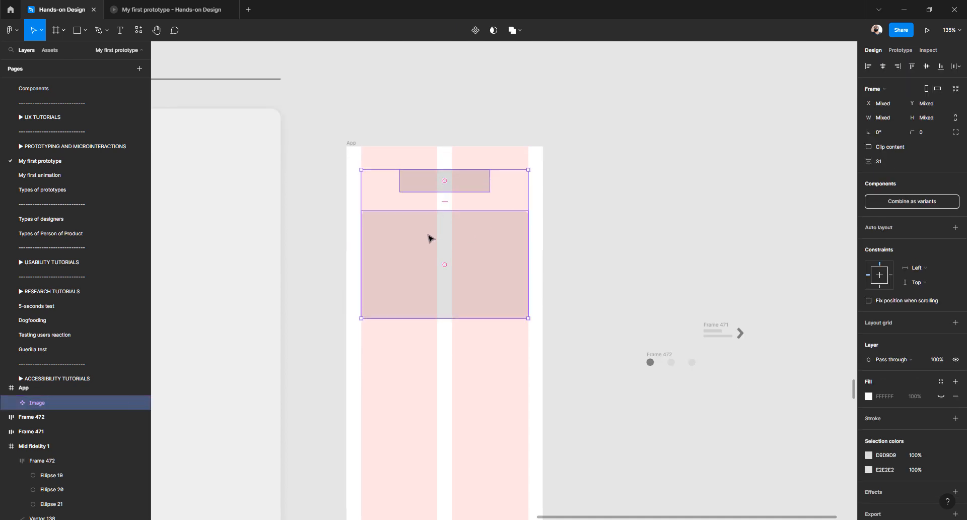
{"action": "left_click_drag", "start_coordinate": [430, 237], "coordinate": [425, 268]}
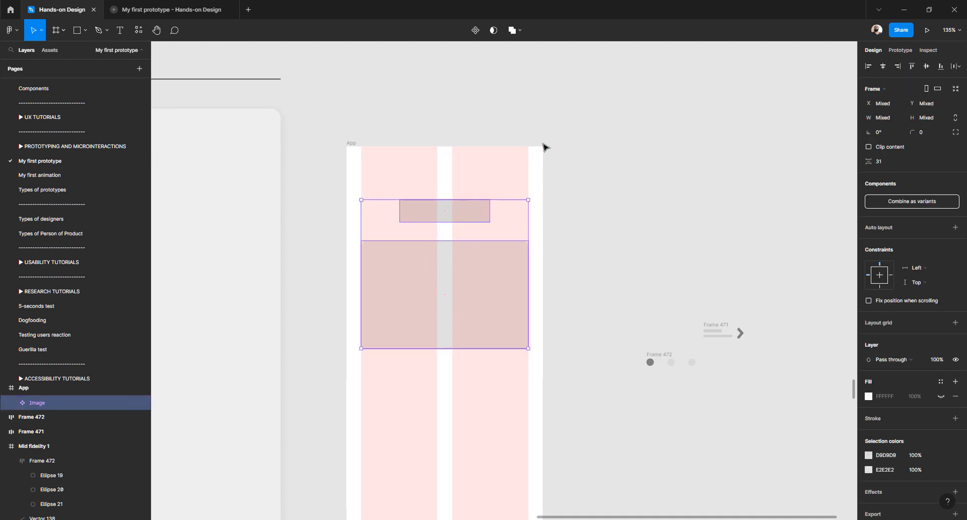
{"action": "left_click", "coordinate": [527, 163]}
{"action": "left_click", "coordinate": [466, 212]}
{"action": "left_click", "coordinate": [451, 260], "text": "shift"}
{"action": "left_click_drag", "start_coordinate": [419, 255], "coordinate": [421, 246]}
{"action": "left_click", "coordinate": [518, 207]}
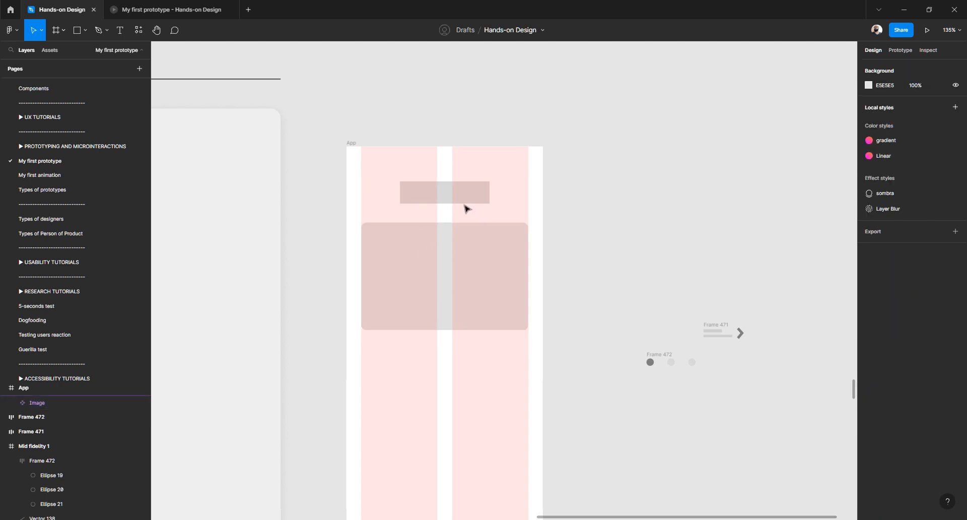
Try applying auto layout to the Logo and Image components in the App frame, and undo it
{"action": "left_click", "coordinate": [464, 202]}
{"action": "left_click", "coordinate": [445, 244], "text": "shift"}
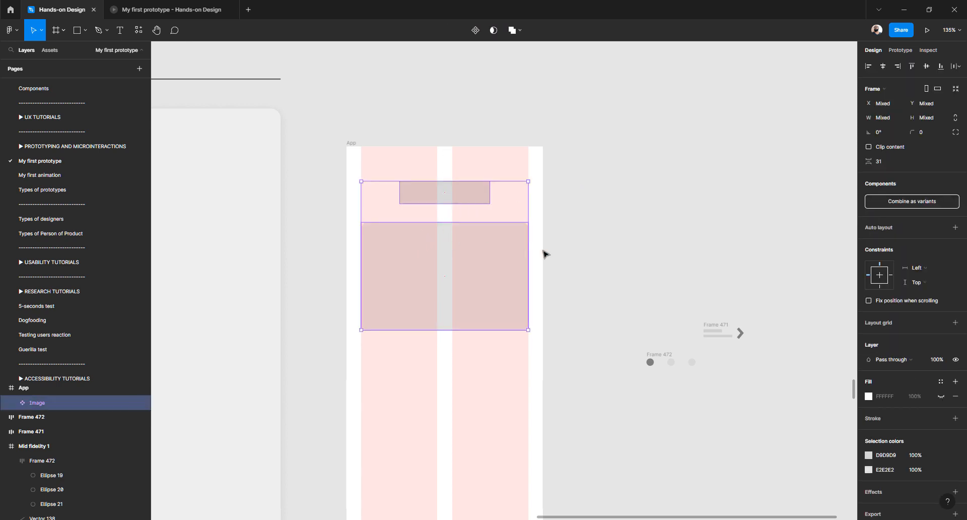
{"action": "key", "text": "shift+a"}
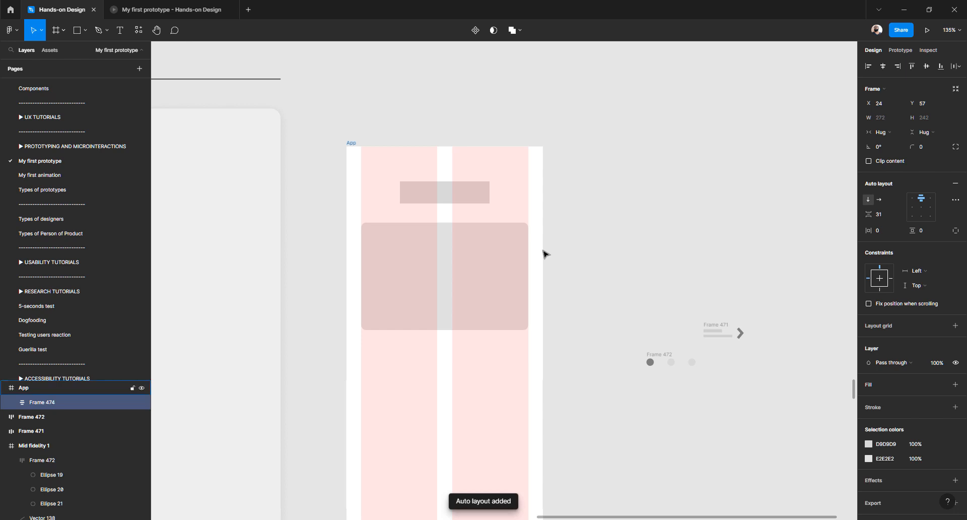
{"action": "key", "text": "ctrl+z"}
{"action": "left_click", "coordinate": [596, 220]}
Check the position and size of the Logo and Image components, and the font settings of the Title text in the mockup
{"action": "left_click", "coordinate": [446, 196]}
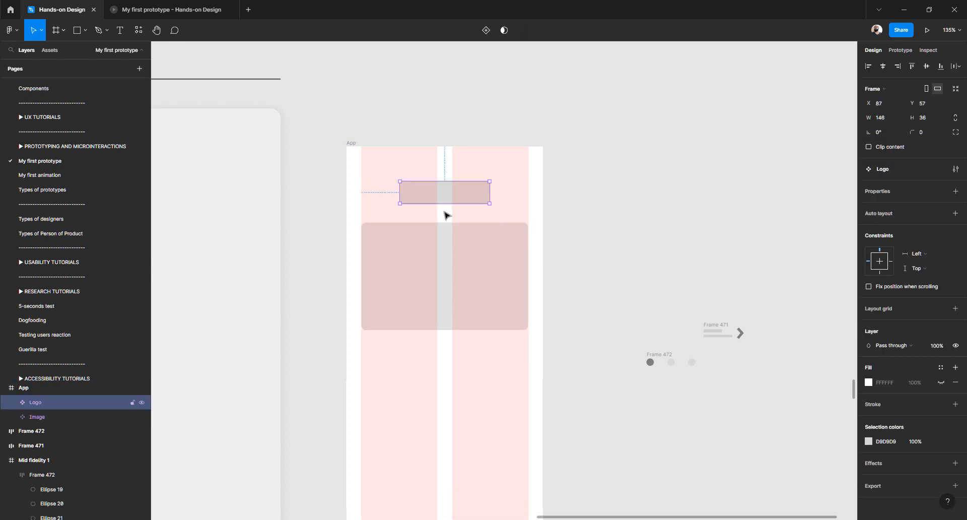
{"action": "left_click", "coordinate": [446, 244]}
{"action": "scroll", "coordinate": [579, 221], "scroll_direction": "down", "scroll_amount": 4}
{"action": "scroll", "coordinate": [579, 222], "scroll_direction": "left", "scroll_amount": 5}
{"action": "scroll", "coordinate": [579, 221], "scroll_direction": "left", "scroll_amount": 5}
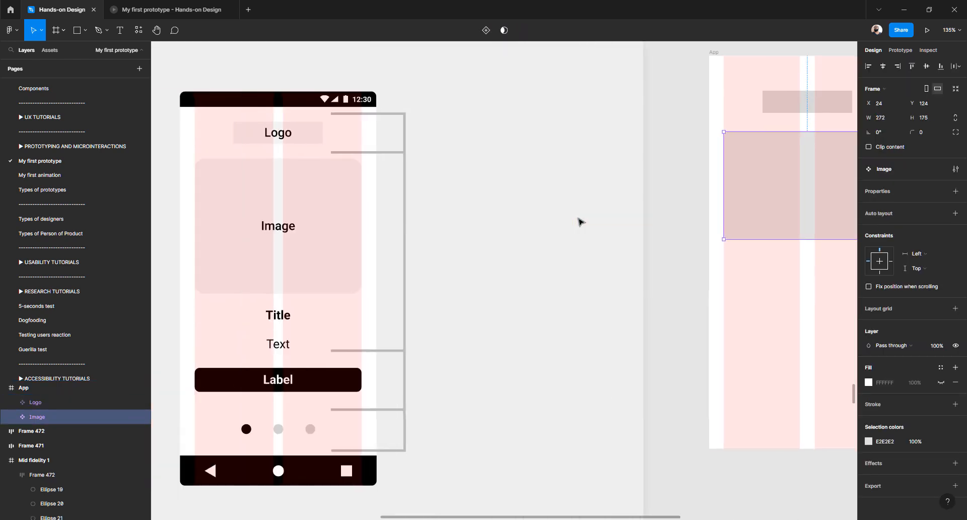
{"action": "left_click", "coordinate": [280, 319], "text": "ctrl"}
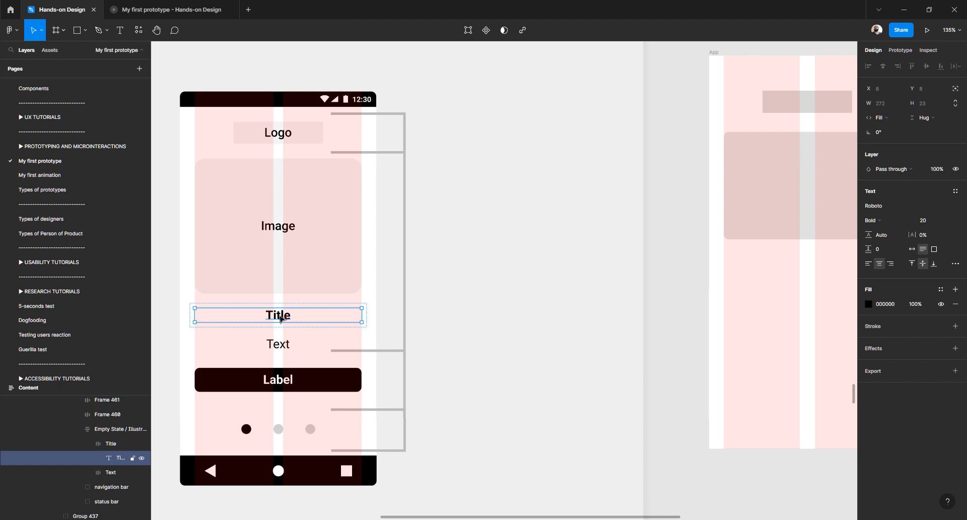
Add the text "Title" in Roboto Bold 20 below the Image in the App frame
{"action": "scroll", "coordinate": [280, 317], "scroll_direction": "right", "scroll_amount": 7}
{"action": "key", "text": "t"}
{"action": "left_click", "coordinate": [426, 279]}
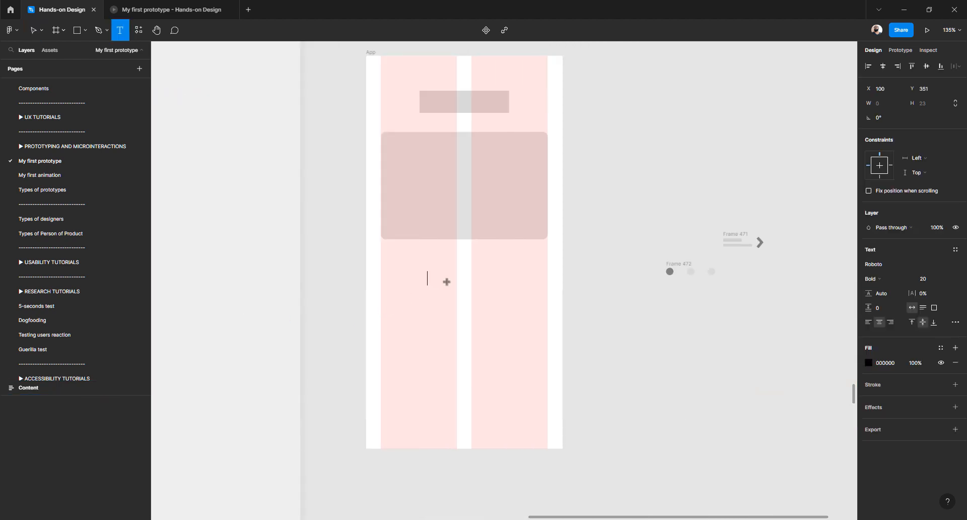
{"action": "type", "text": "Title"}
{"action": "key", "text": "Escape"}
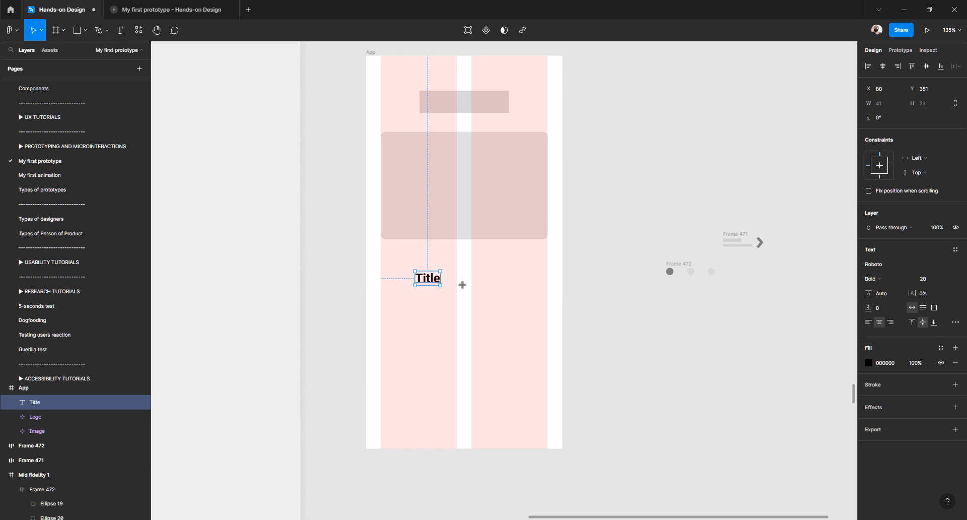
{"action": "left_click", "coordinate": [890, 266]}
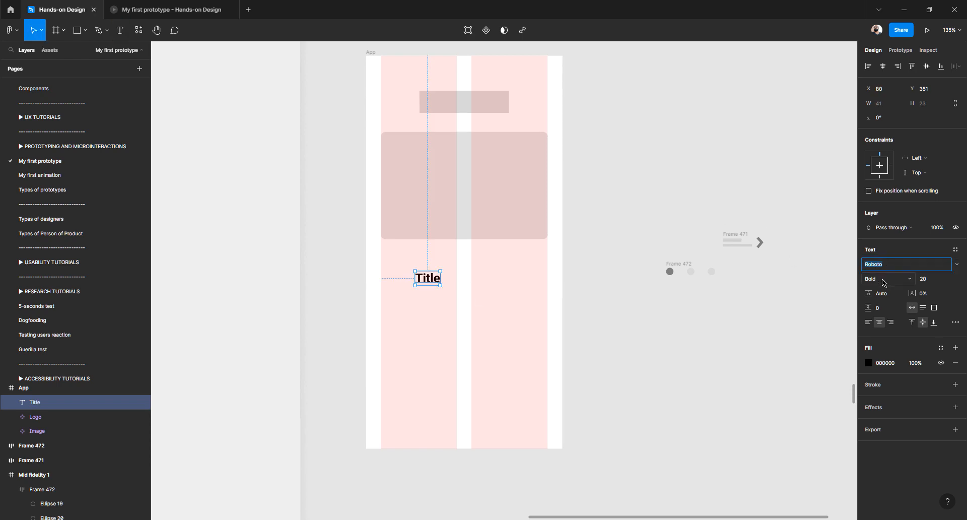
{"action": "left_click", "coordinate": [633, 280]}
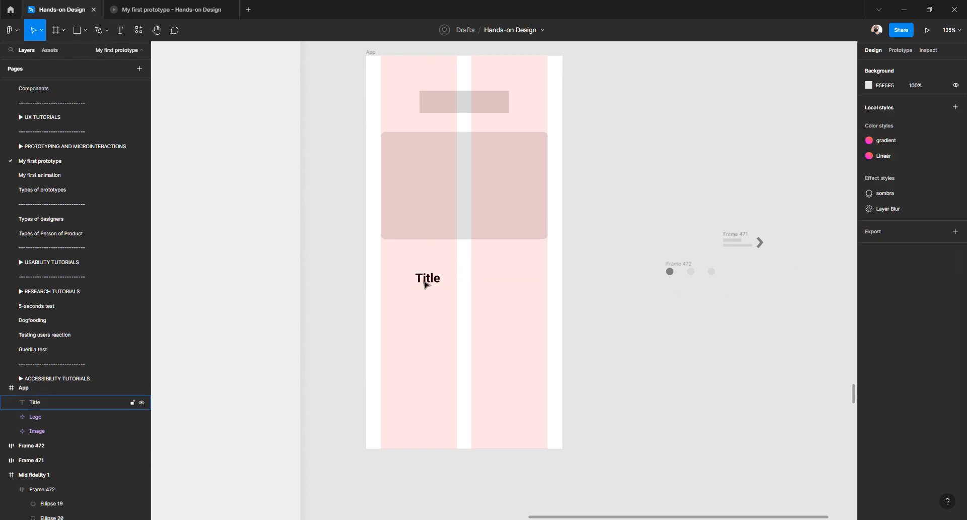
Stretch the Title text box across both grid columns to a width of 272 and move it up to Y 330
{"action": "left_click", "coordinate": [426, 283]}
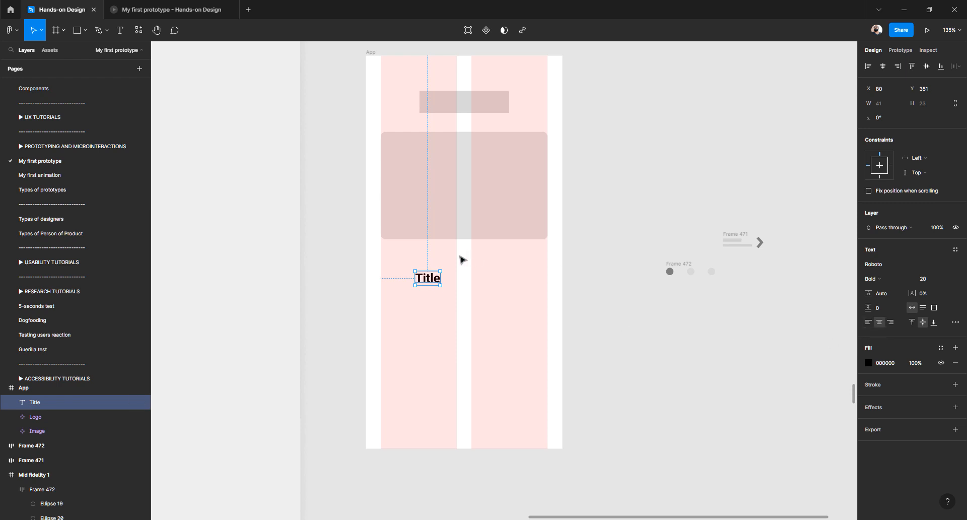
{"action": "left_click_drag", "start_coordinate": [394, 276], "coordinate": [381, 277]}
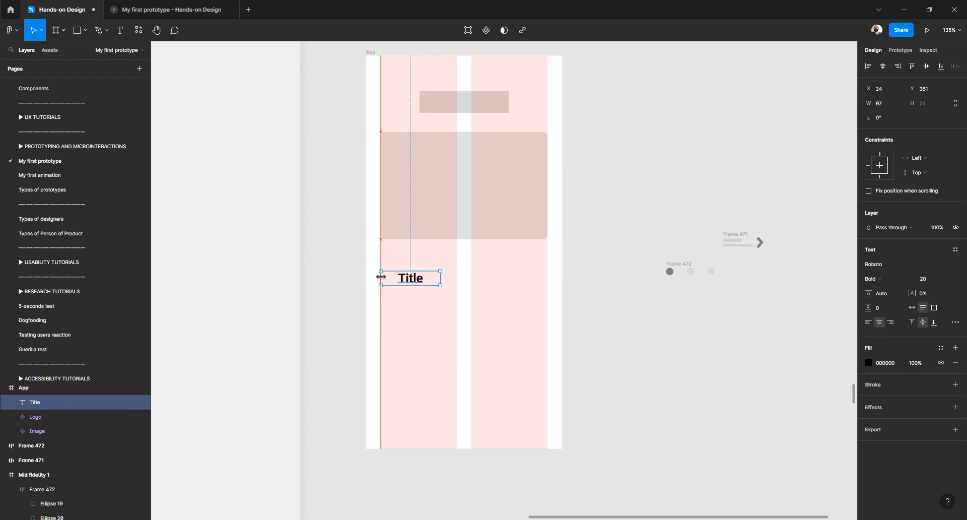
{"action": "left_click_drag", "start_coordinate": [440, 277], "coordinate": [548, 282]}
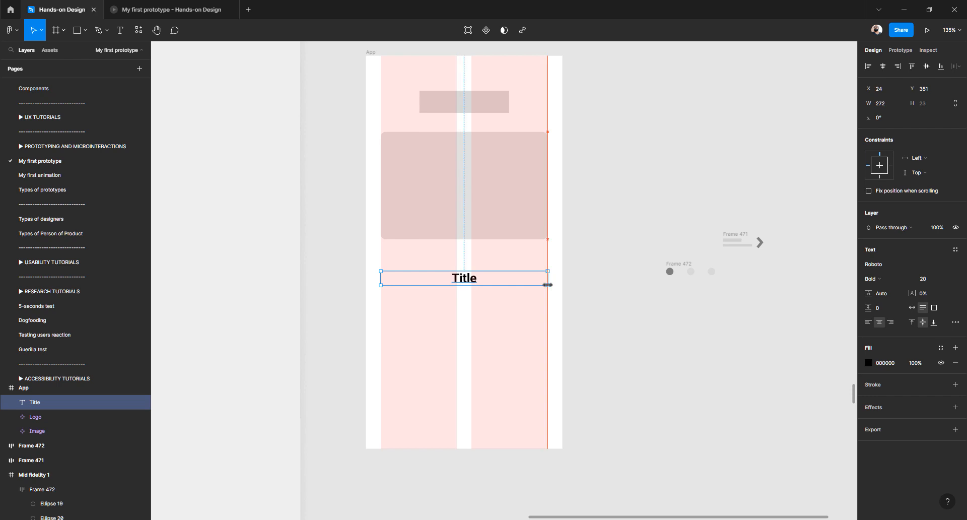
{"action": "left_click_drag", "start_coordinate": [474, 279], "coordinate": [474, 267]}
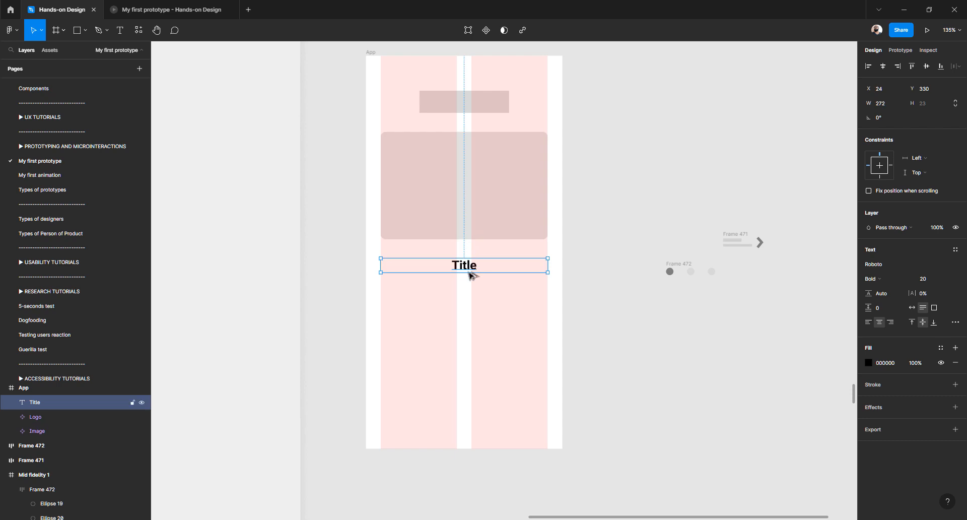
Duplicate the Title text to Y 368 and set the copy's weight to Regular, matching the Text element in the mockup
{"action": "left_click_drag", "start_coordinate": [470, 272], "coordinate": [470, 291]}
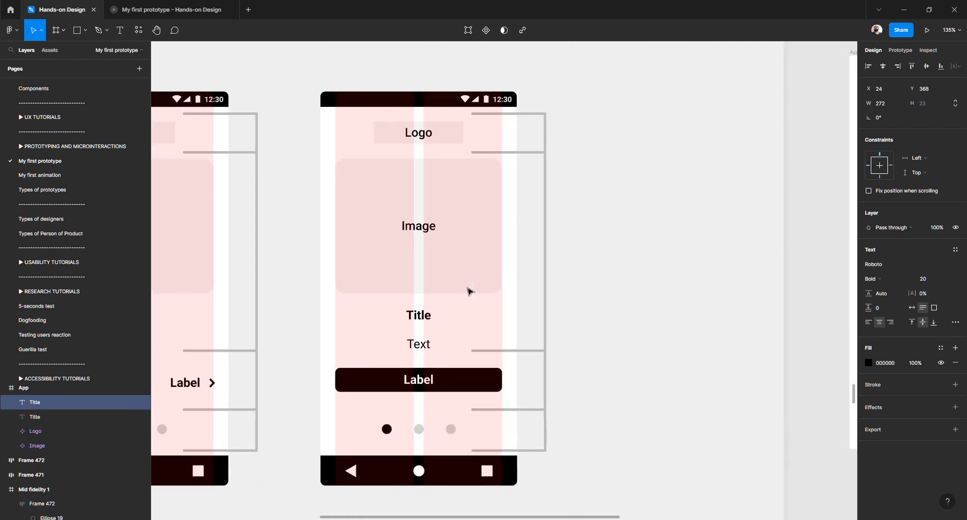
{"action": "left_click", "coordinate": [423, 345]}
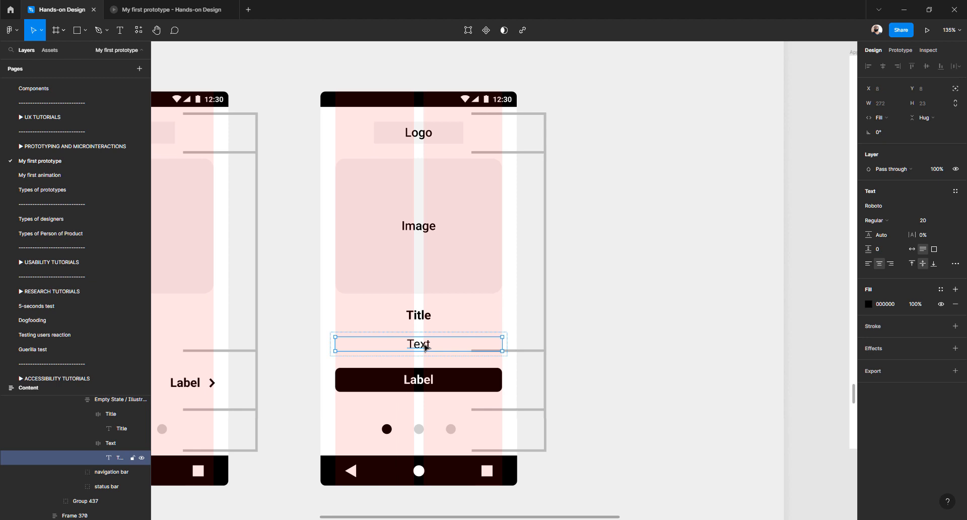
{"action": "scroll", "coordinate": [425, 346], "scroll_direction": "right", "scroll_amount": 3}
{"action": "scroll", "coordinate": [426, 347], "scroll_direction": "right", "scroll_amount": 6}
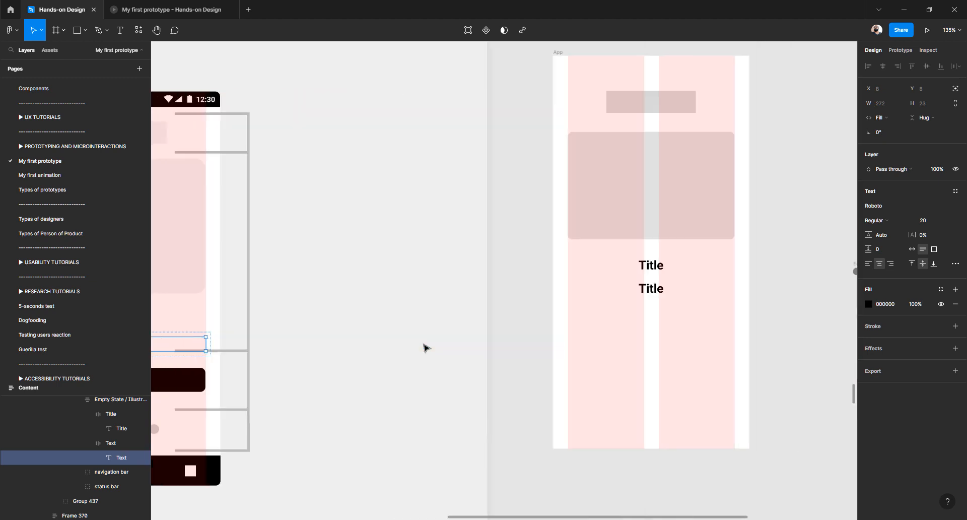
{"action": "left_click", "coordinate": [538, 289]}
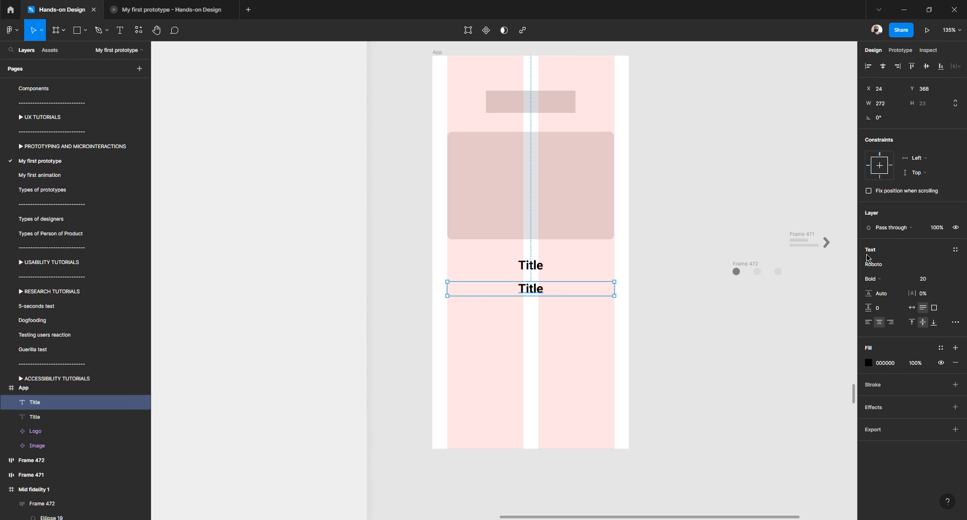
{"action": "left_click", "coordinate": [874, 278]}
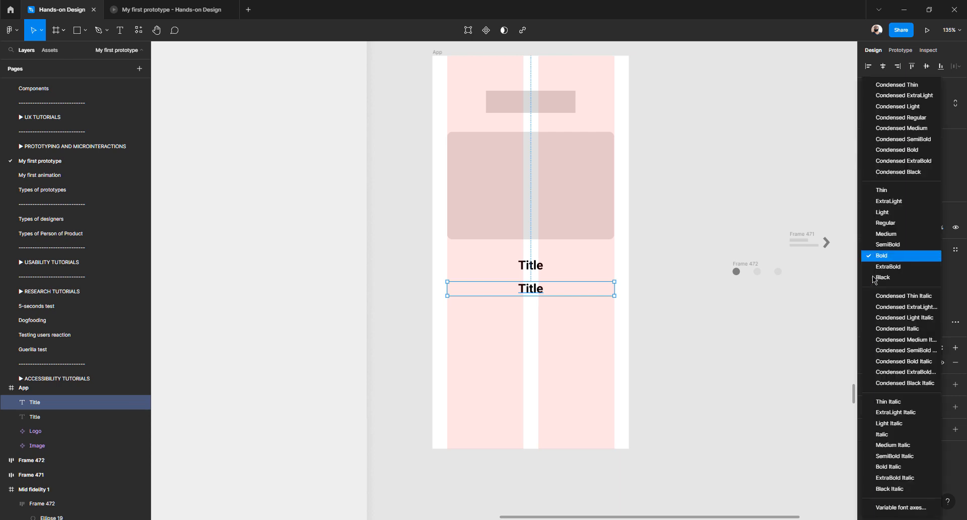
{"action": "left_click", "coordinate": [885, 223]}
{"action": "left_click", "coordinate": [686, 263]}
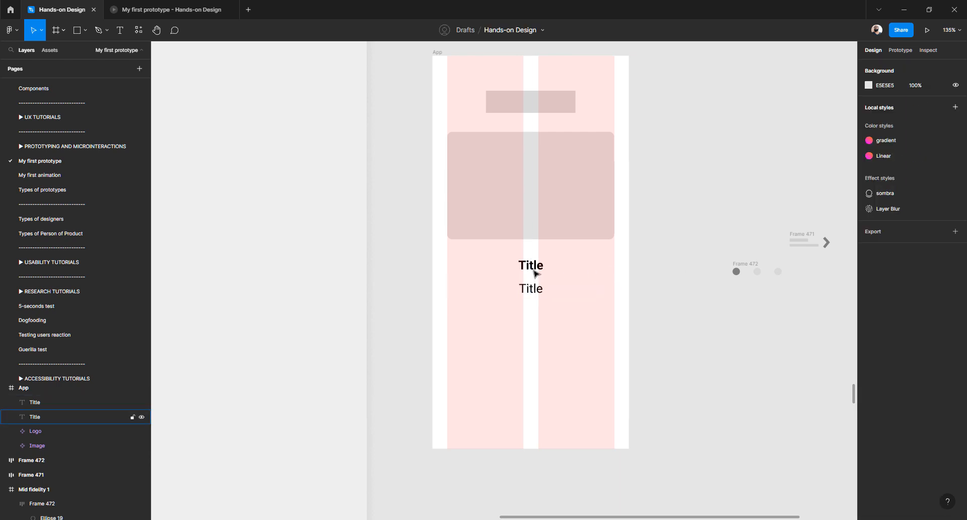
Ungroup the small lines-and-arrow frame beside the App frame and move its chevron below the texts in the App frame, at about X 226, Y 444
{"action": "left_click", "coordinate": [535, 273]}
{"action": "scroll", "coordinate": [528, 276], "scroll_direction": "down", "scroll_amount": 3}
{"action": "scroll", "coordinate": [528, 276], "scroll_direction": "down", "scroll_amount": 4}
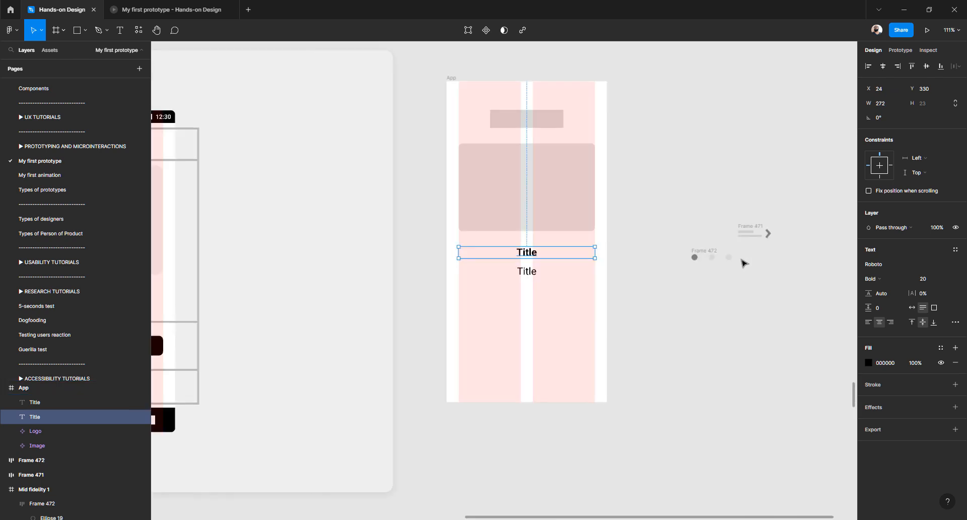
{"action": "left_click", "coordinate": [758, 225]}
{"action": "left_click", "coordinate": [757, 229]}
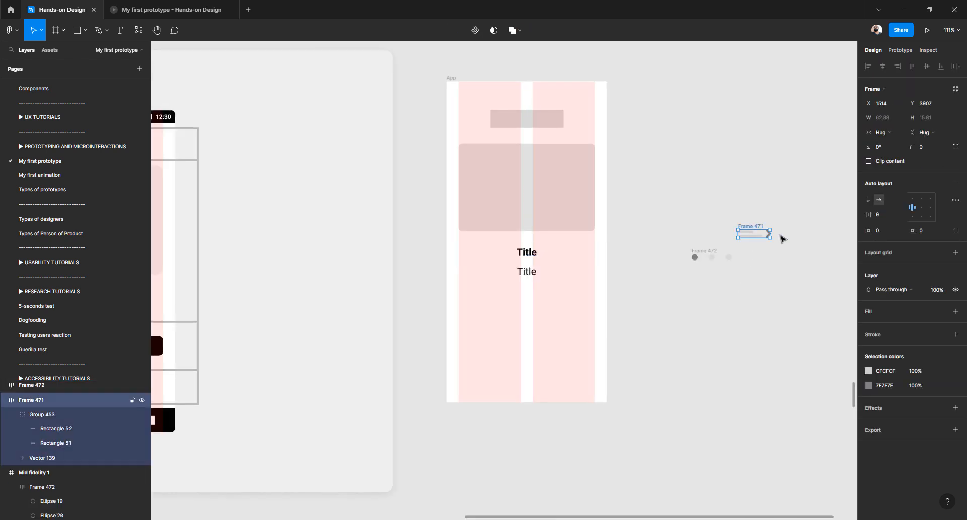
{"action": "key", "text": "ctrl+shift+g"}
{"action": "key", "text": "ctrl+shift+g"}
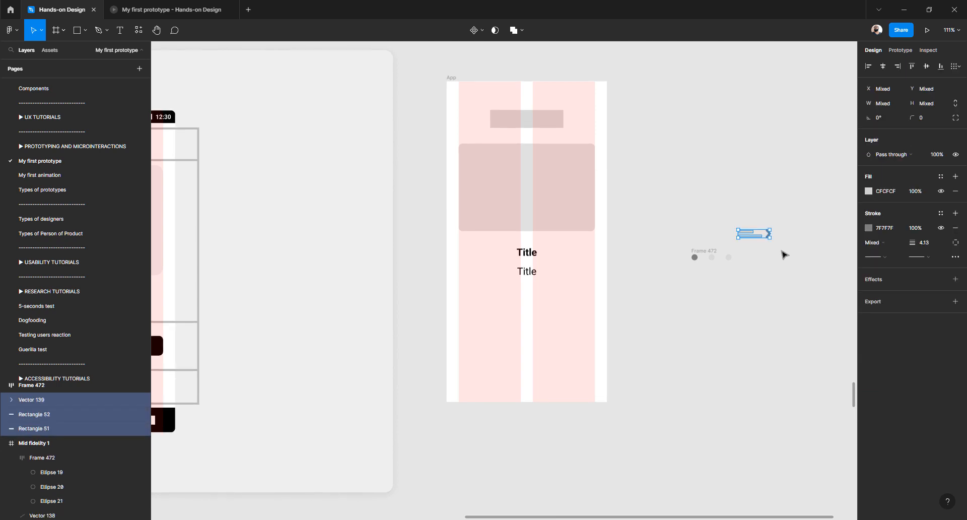
{"action": "left_click", "coordinate": [783, 252]}
{"action": "left_click", "coordinate": [769, 233]}
{"action": "left_click_drag", "start_coordinate": [768, 234], "coordinate": [562, 308]}
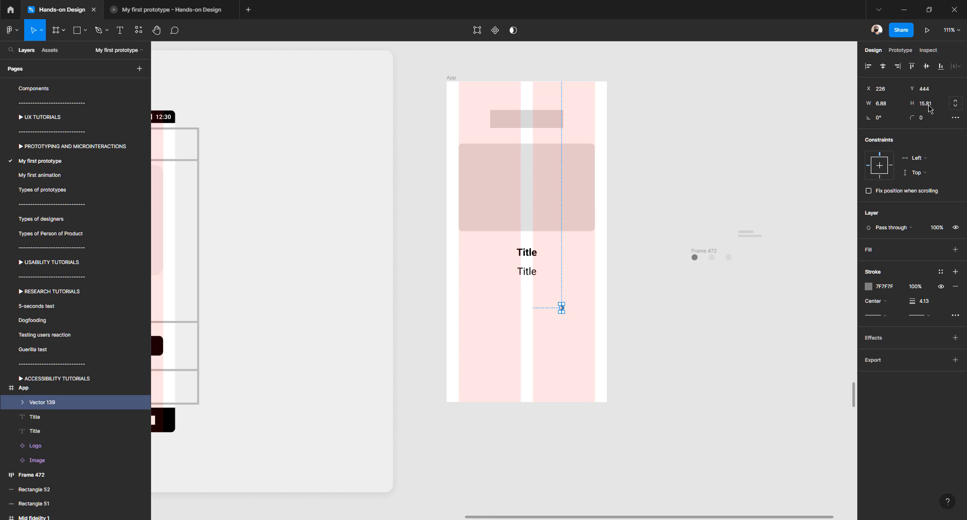
Examine the chevron's width, height and stroke settings in the App frame up close
{"action": "left_click", "coordinate": [888, 107]}
{"action": "left_click", "coordinate": [572, 305]}
{"action": "scroll", "coordinate": [563, 305], "scroll_direction": "up", "scroll_amount": 5}
{"action": "left_click", "coordinate": [563, 316]}
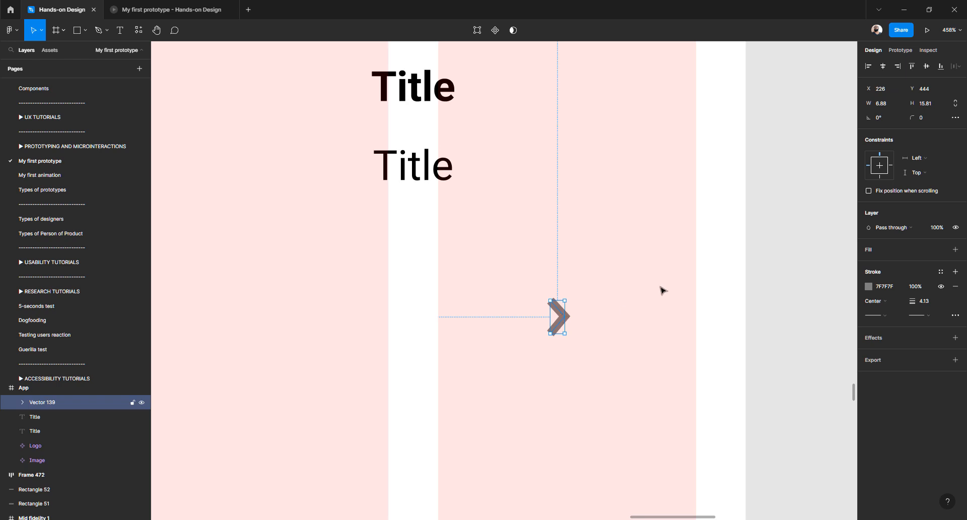
{"action": "left_click", "coordinate": [890, 105]}
{"action": "left_click", "coordinate": [559, 321]}
{"action": "left_click", "coordinate": [621, 333]}
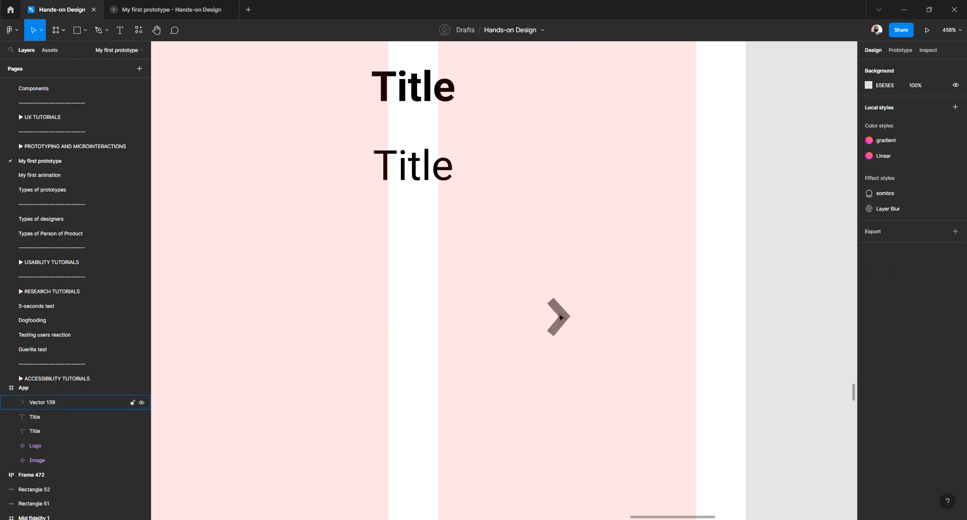
{"action": "left_click", "coordinate": [559, 315]}
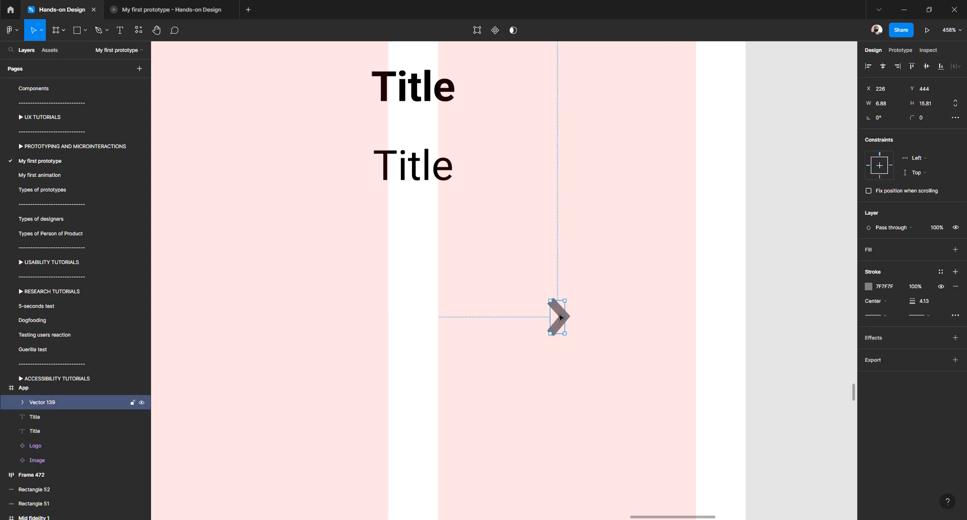
Convert the chevron's stroke to an outlined shape and set its size to 12 wide by 18 high
{"action": "key", "text": "ctrl+alt+o"}
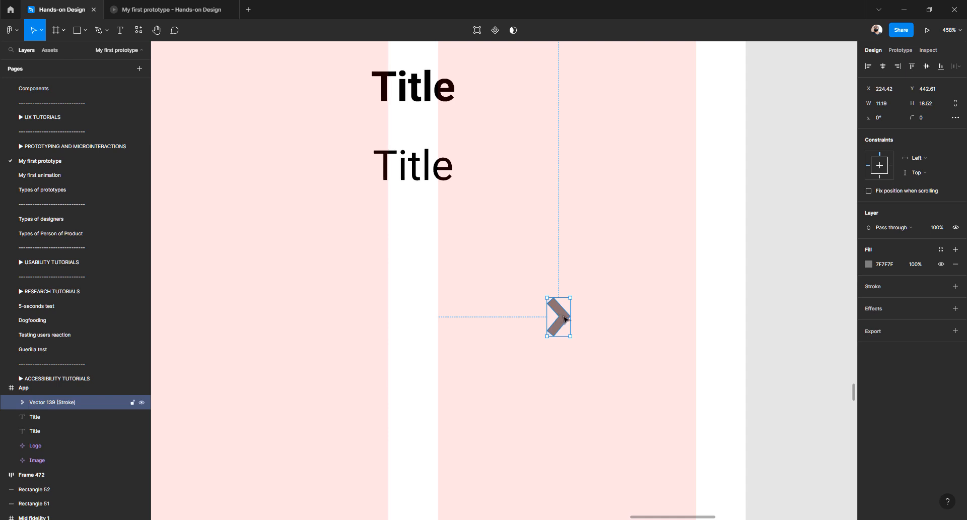
{"action": "left_click", "coordinate": [887, 105]}
{"action": "type", "text": "12"}
{"action": "key", "text": "Tab"}
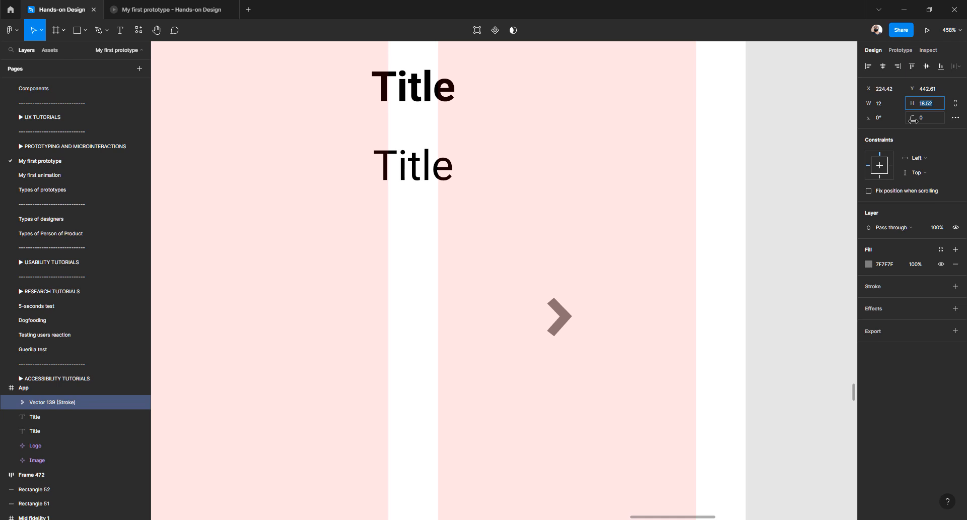
{"action": "type", "text": "18"}
{"action": "key", "text": "Return"}
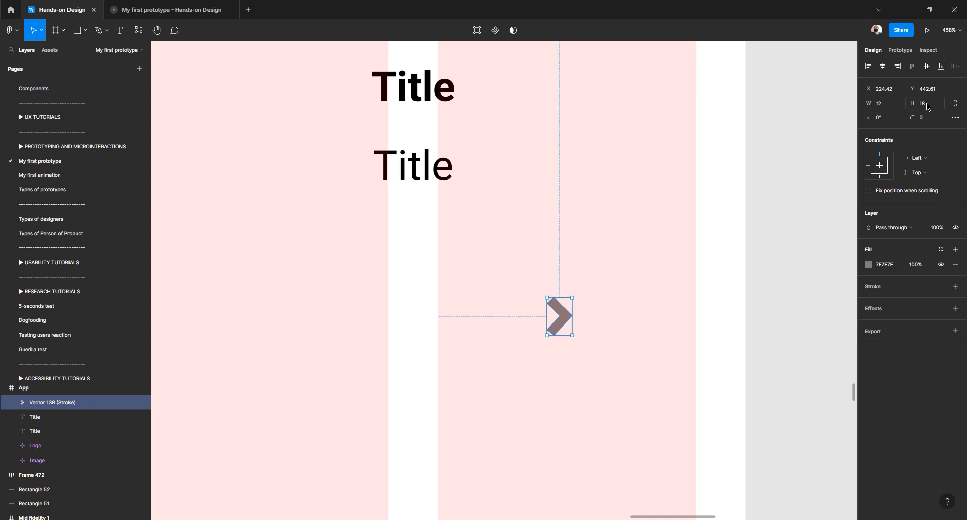
Round the outlined chevron's position to X 224, Y 442
{"action": "left_click", "coordinate": [893, 90]}
{"action": "left_click", "coordinate": [895, 92]}
{"action": "key", "text": "Return"}
{"action": "left_click", "coordinate": [937, 90]}
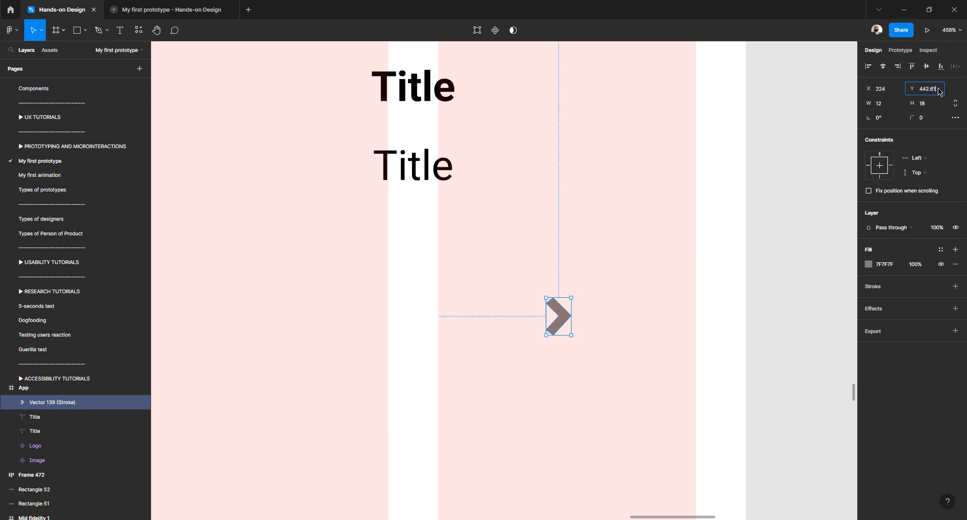
{"action": "key", "text": "Return"}
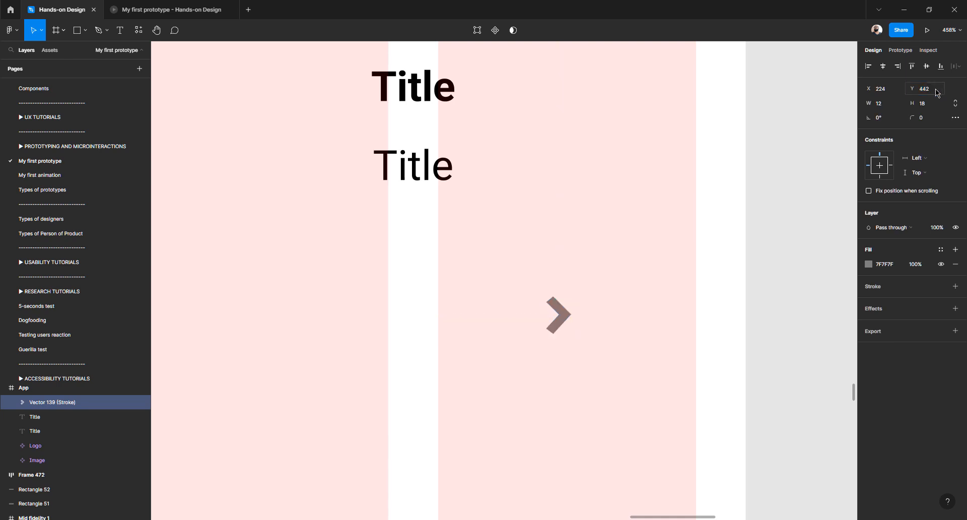
{"action": "left_click", "coordinate": [581, 325]}
{"action": "left_click", "coordinate": [561, 315]}
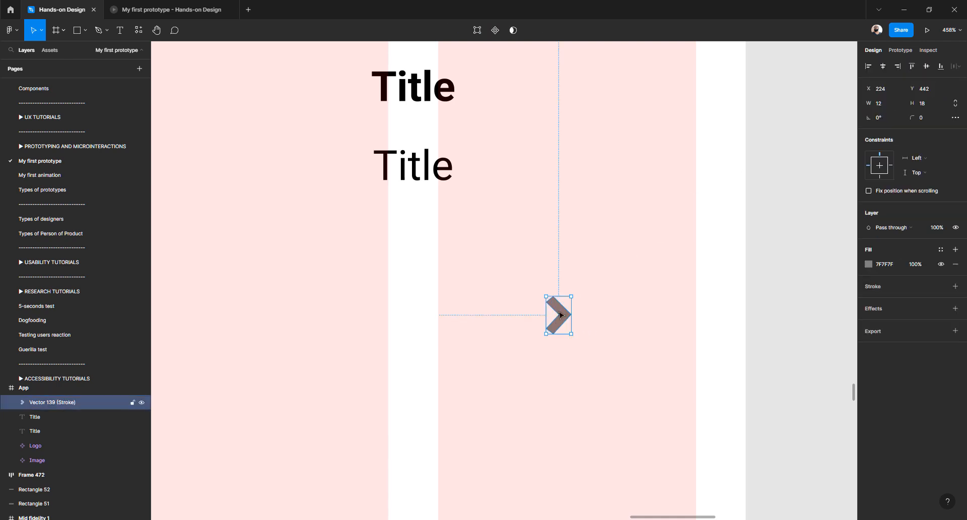
Wrap the chevron in an auto layout frame and give that frame a red C33D3D fill
{"action": "key", "text": "shift+a"}
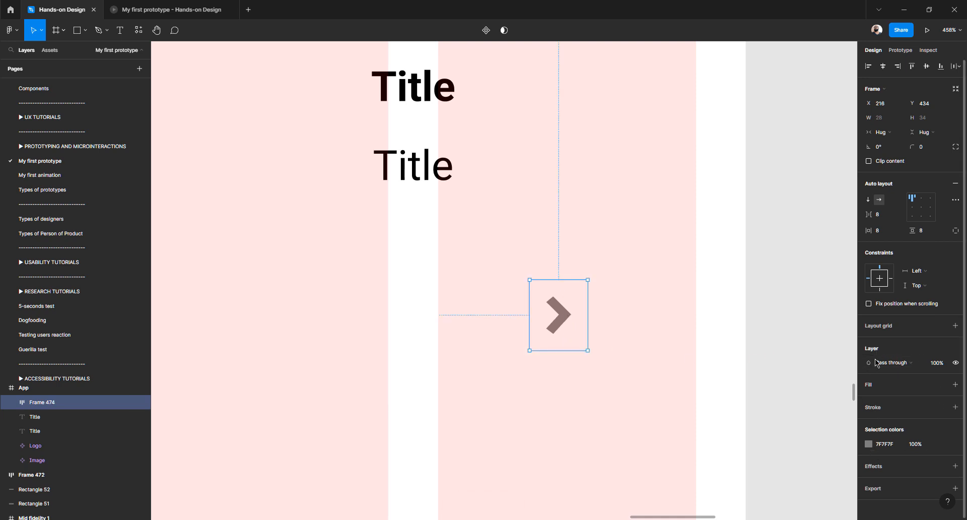
{"action": "left_click", "coordinate": [867, 386]}
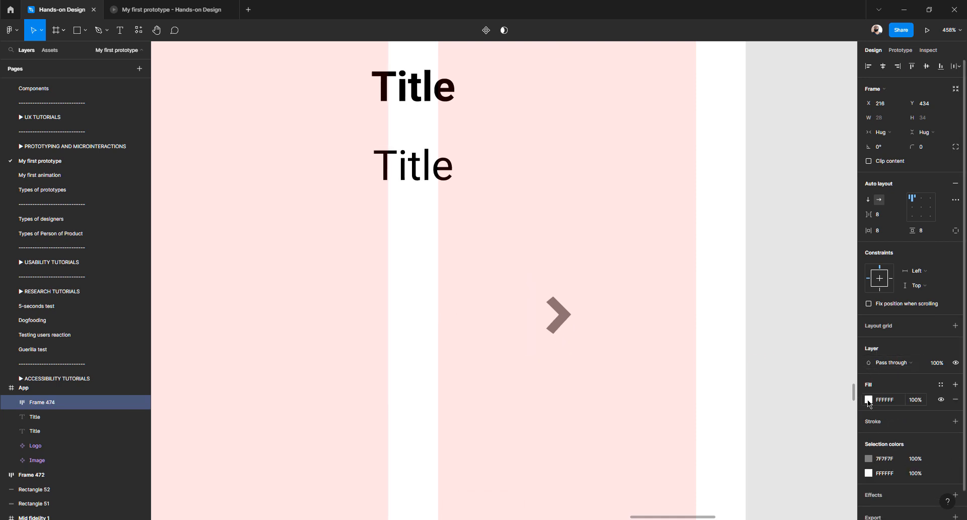
{"action": "left_click", "coordinate": [869, 400]}
{"action": "left_click_drag", "start_coordinate": [830, 352], "coordinate": [824, 321]}
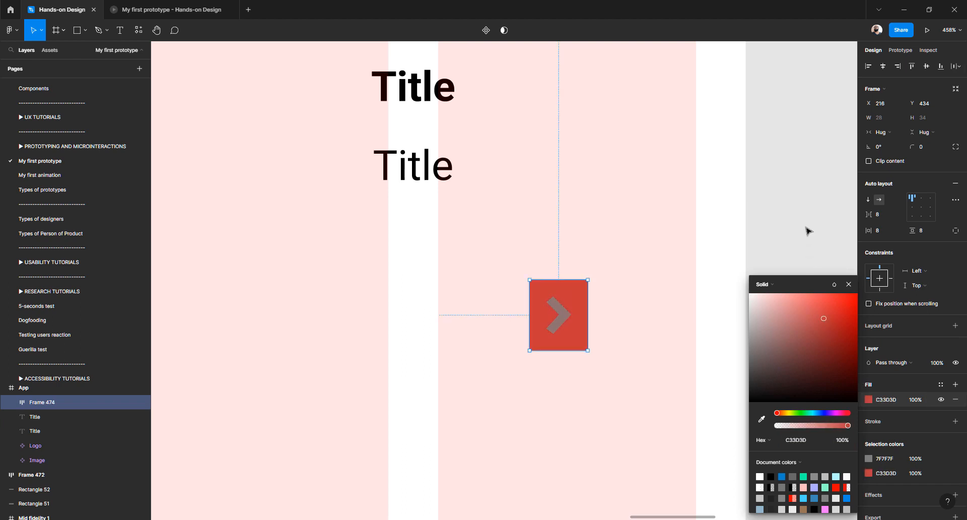
{"action": "left_click", "coordinate": [643, 269]}
{"action": "left_click", "coordinate": [571, 317]}
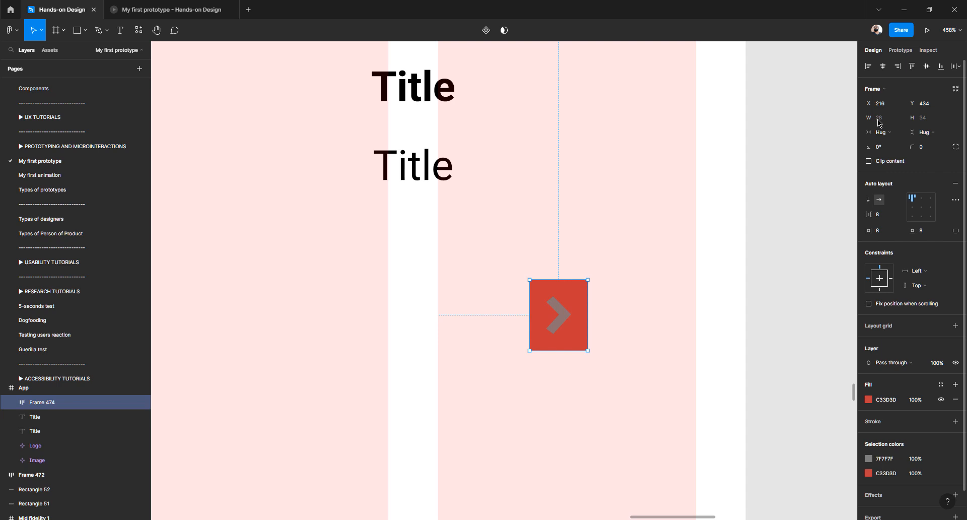
Shrink the chevron vector inside its auto layout frame to 8 wide by 12 high
{"action": "scroll", "coordinate": [559, 317], "scroll_direction": "up", "scroll_amount": 3}
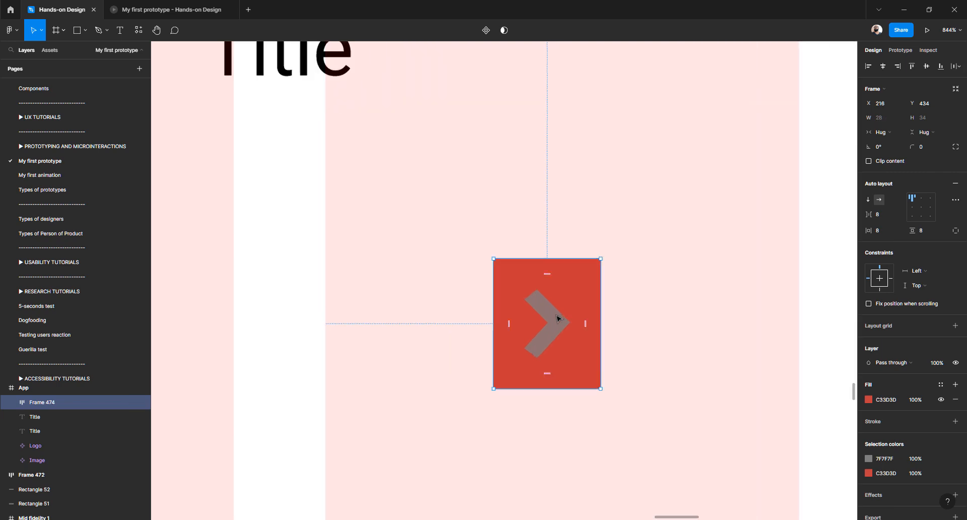
{"action": "left_click", "coordinate": [554, 319]}
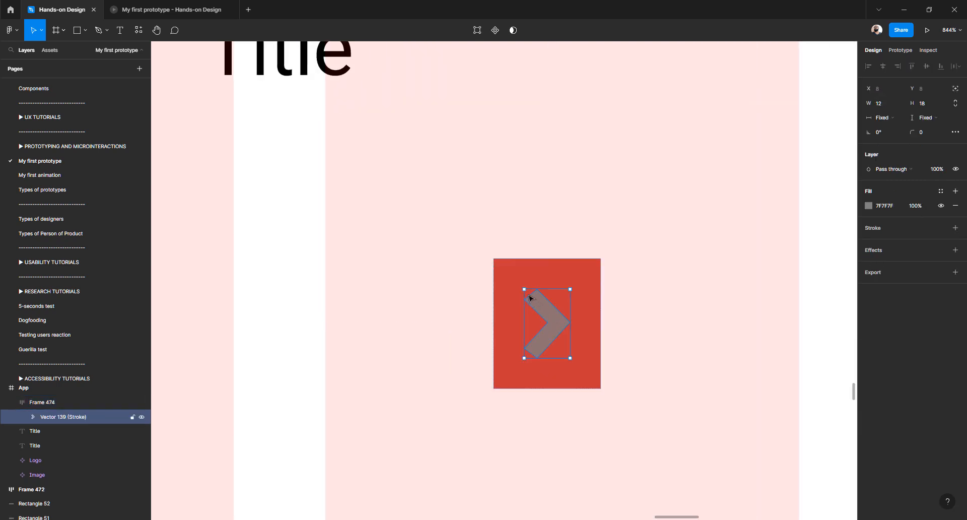
{"action": "left_click_drag", "start_coordinate": [524, 290], "coordinate": [536, 302]}
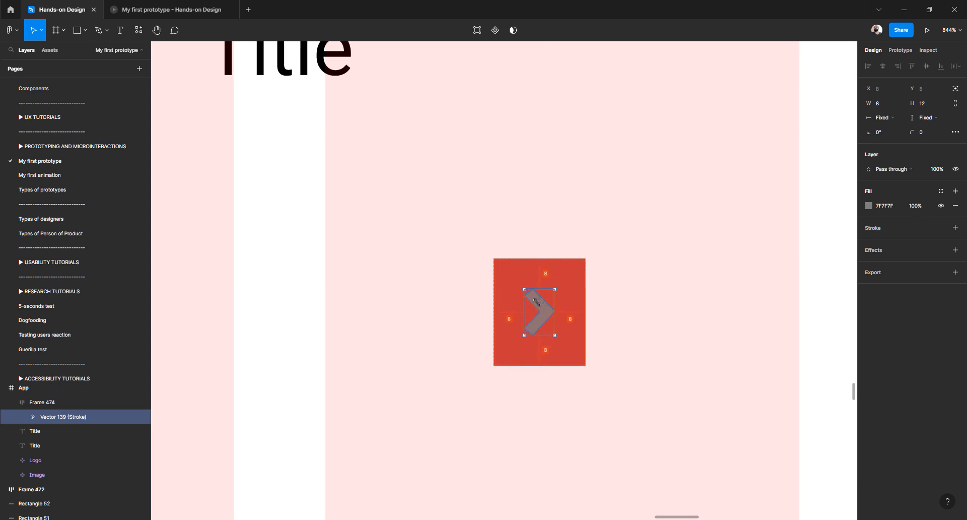
{"action": "left_click", "coordinate": [598, 318]}
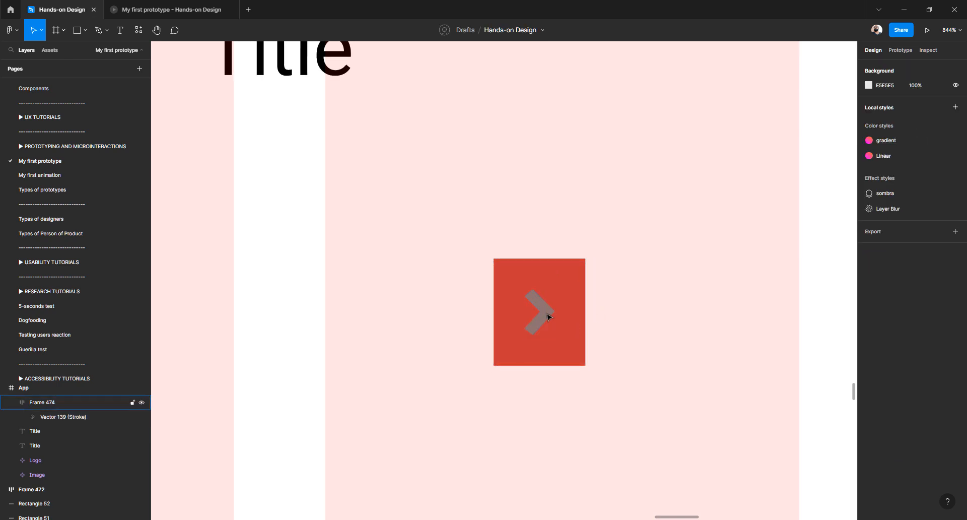
Set the chevron frame's horizontal and vertical padding to 4
{"action": "left_click", "coordinate": [549, 316]}
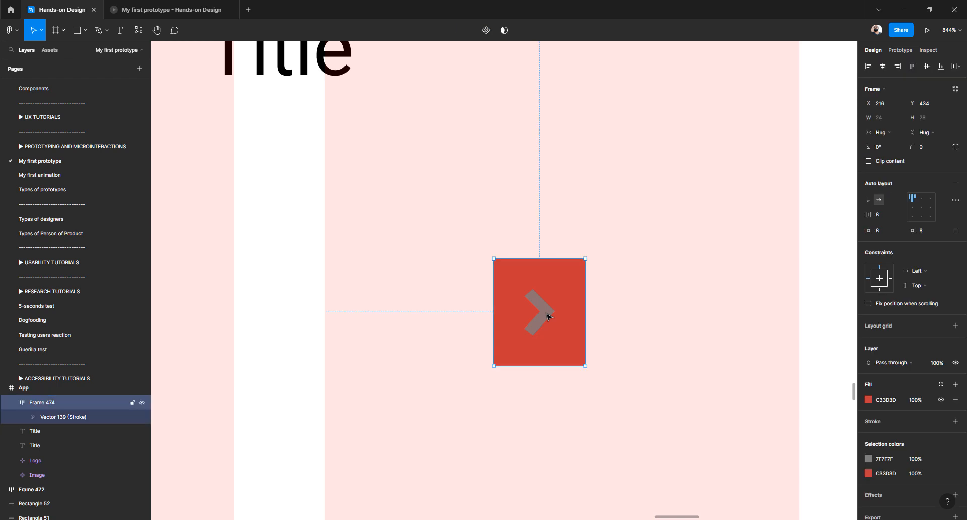
{"action": "left_click", "coordinate": [882, 234]}
{"action": "type", "text": "4"}
{"action": "key", "text": "Tab"}
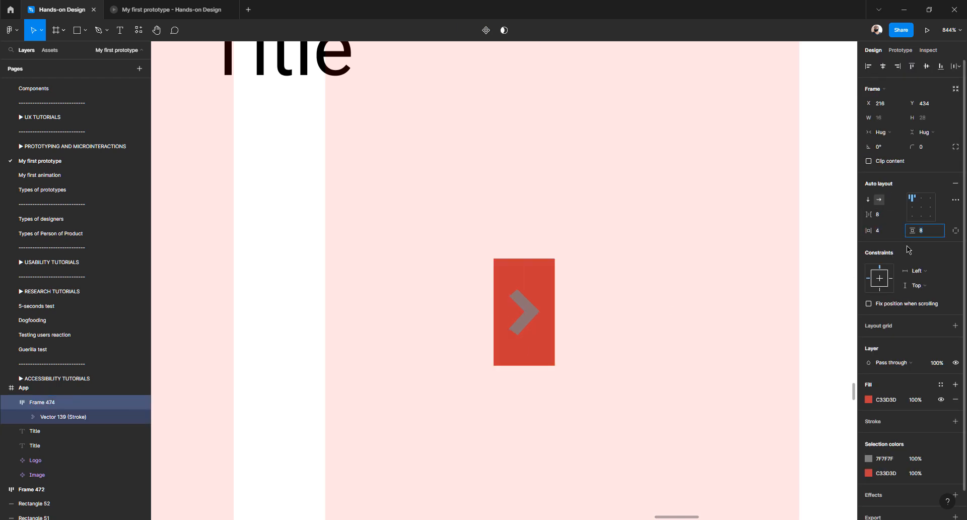
{"action": "type", "text": "4"}
{"action": "key", "text": "Tab"}
{"action": "left_click", "coordinate": [693, 285]}
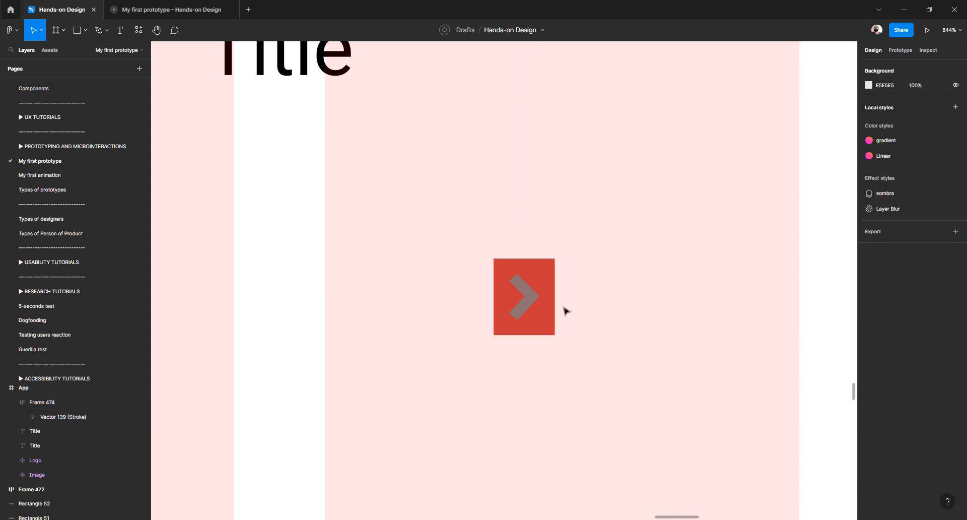
Lighten the chevron frame's fill to the pale red FFB0B0
{"action": "left_click", "coordinate": [538, 323]}
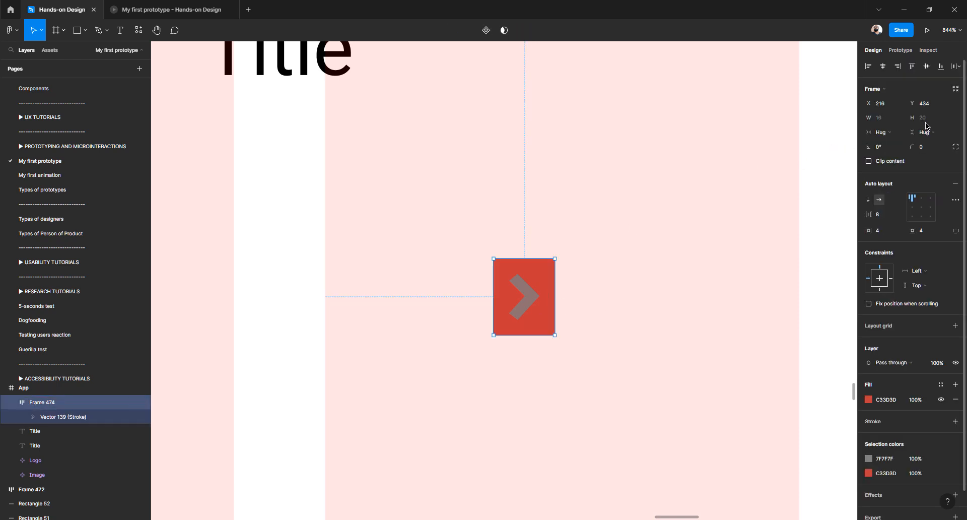
{"action": "scroll", "coordinate": [576, 270], "scroll_direction": "down", "scroll_amount": 5}
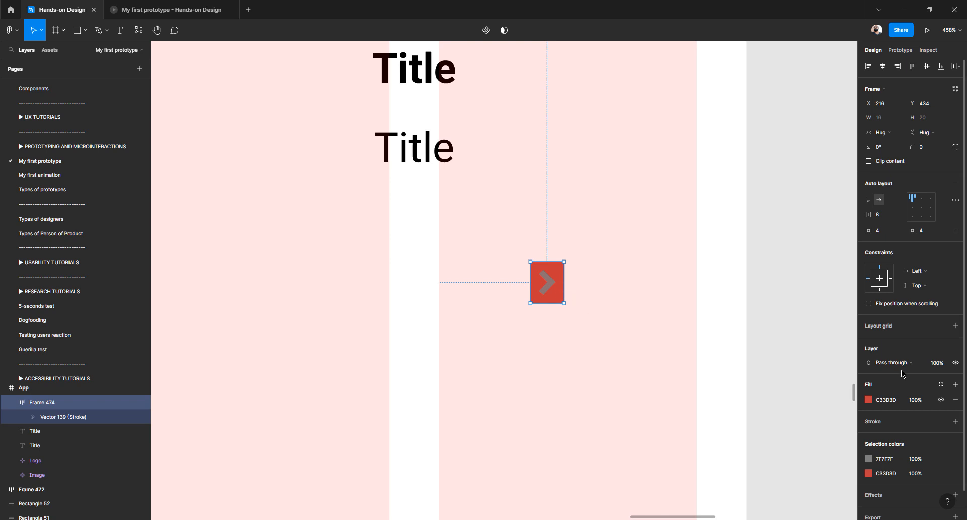
{"action": "left_click", "coordinate": [868, 400]}
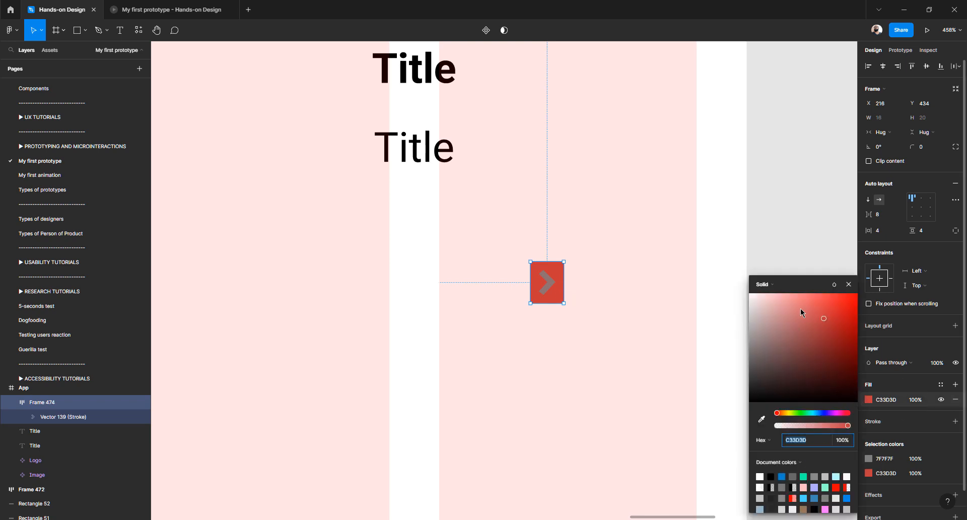
{"action": "left_click_drag", "start_coordinate": [801, 310], "coordinate": [781, 294]}
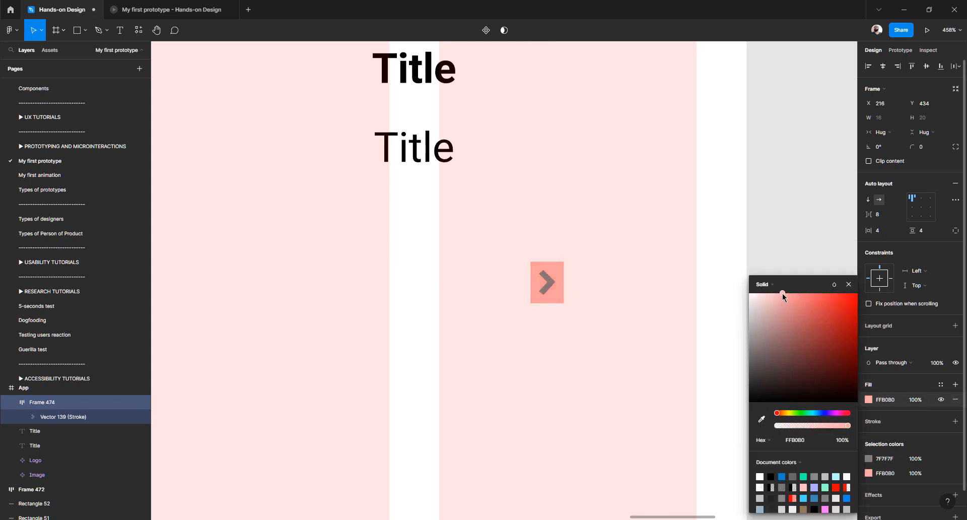
{"action": "left_click", "coordinate": [777, 248]}
Check the text settings of the Label beside the forward chevron in the mockup, then return to the App frame
{"action": "scroll", "coordinate": [509, 277], "scroll_direction": "down", "scroll_amount": 4}
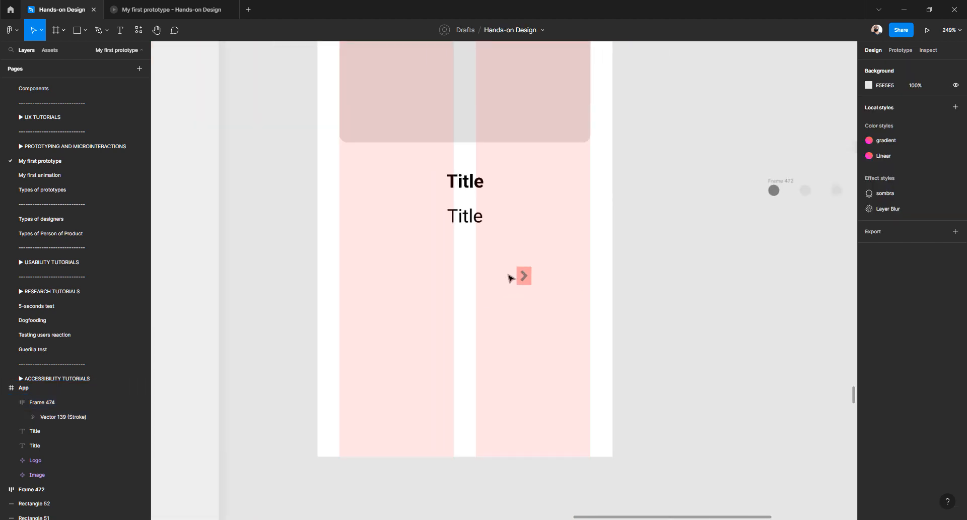
{"action": "scroll", "coordinate": [510, 277], "scroll_direction": "down", "scroll_amount": 2}
{"action": "scroll", "coordinate": [507, 279], "scroll_direction": "left", "scroll_amount": 8}
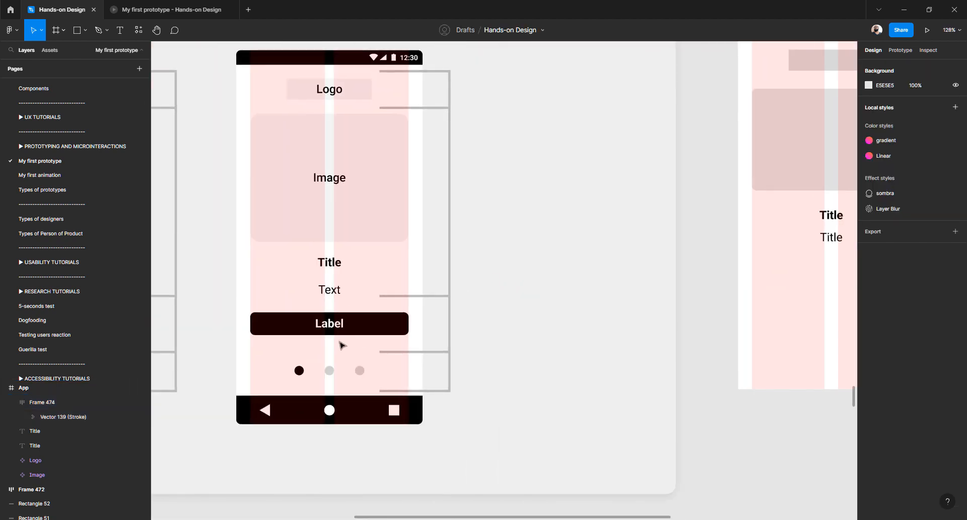
{"action": "scroll", "coordinate": [342, 340], "scroll_direction": "left", "scroll_amount": 6}
{"action": "left_click", "coordinate": [349, 328]}
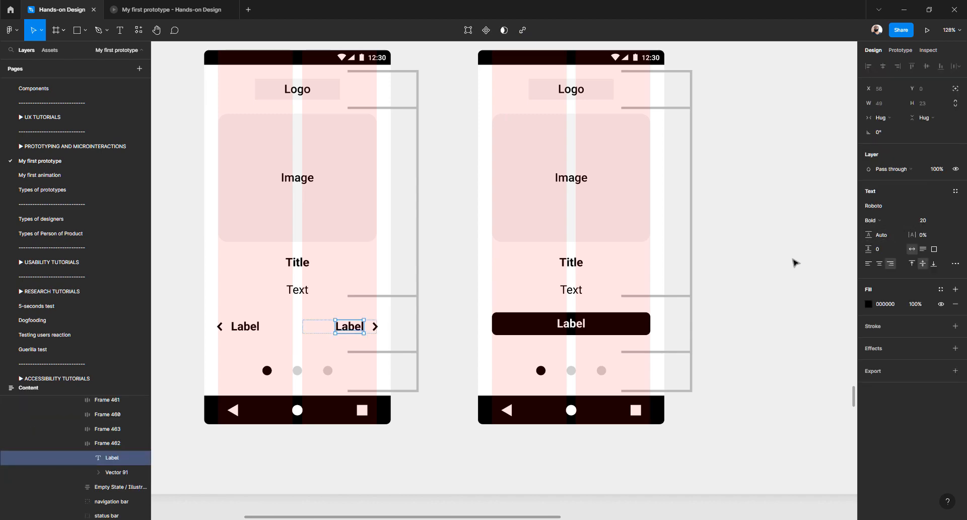
{"action": "scroll", "coordinate": [794, 263], "scroll_direction": "up", "scroll_amount": 5}
{"action": "scroll", "coordinate": [795, 263], "scroll_direction": "down", "scroll_amount": 3}
{"action": "scroll", "coordinate": [785, 264], "scroll_direction": "right", "scroll_amount": 2}
{"action": "scroll", "coordinate": [778, 267], "scroll_direction": "right", "scroll_amount": 10}
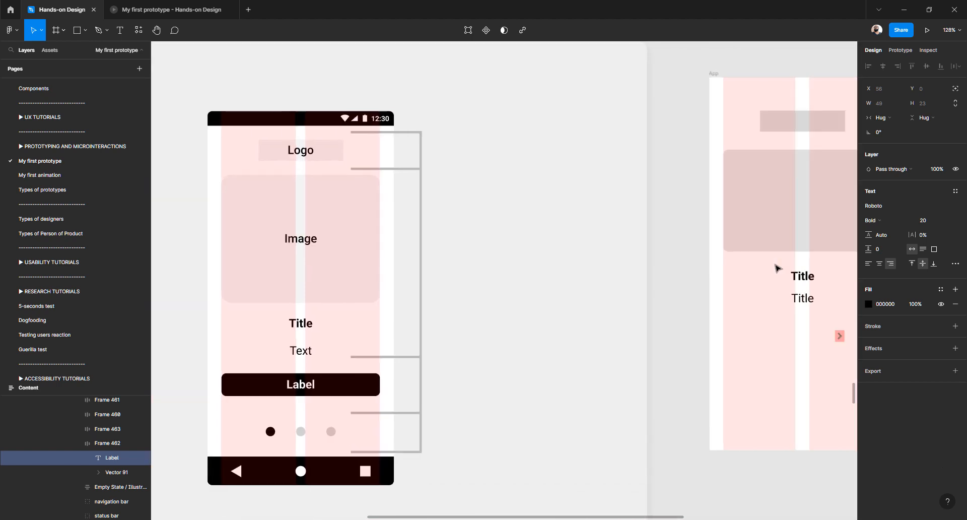
{"action": "left_click", "coordinate": [608, 321]}
{"action": "scroll", "coordinate": [477, 305], "scroll_direction": "up", "scroll_amount": 2}
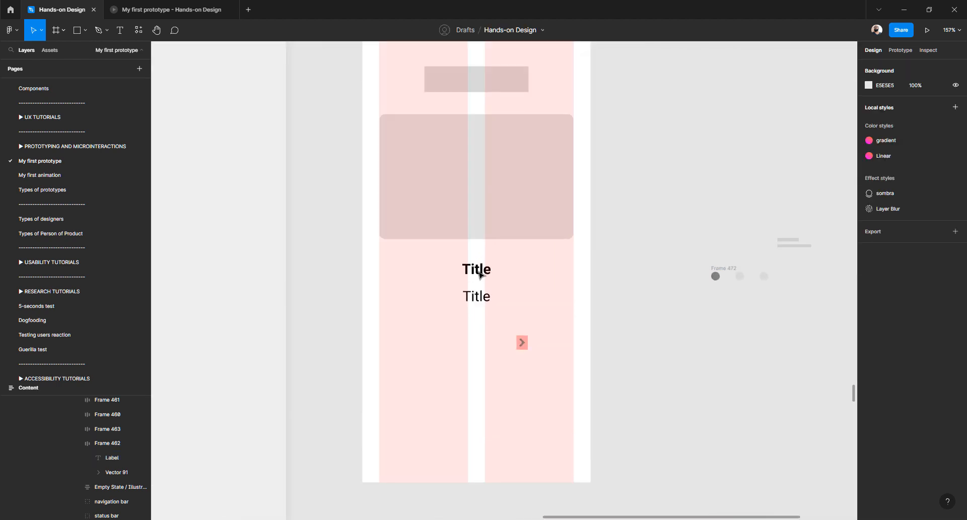
Duplicate the bold Title text below the existing titles, set it to auto width and place it beside the arrow frame
{"action": "left_click", "coordinate": [480, 270]}
{"action": "left_click_drag", "start_coordinate": [477, 269], "coordinate": [433, 351], "text": "alt"}
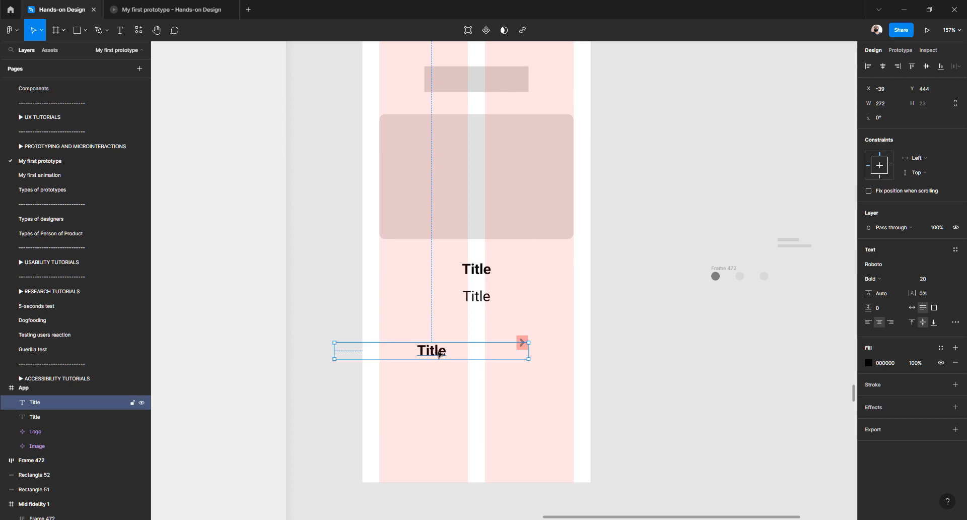
{"action": "left_click", "coordinate": [912, 308]}
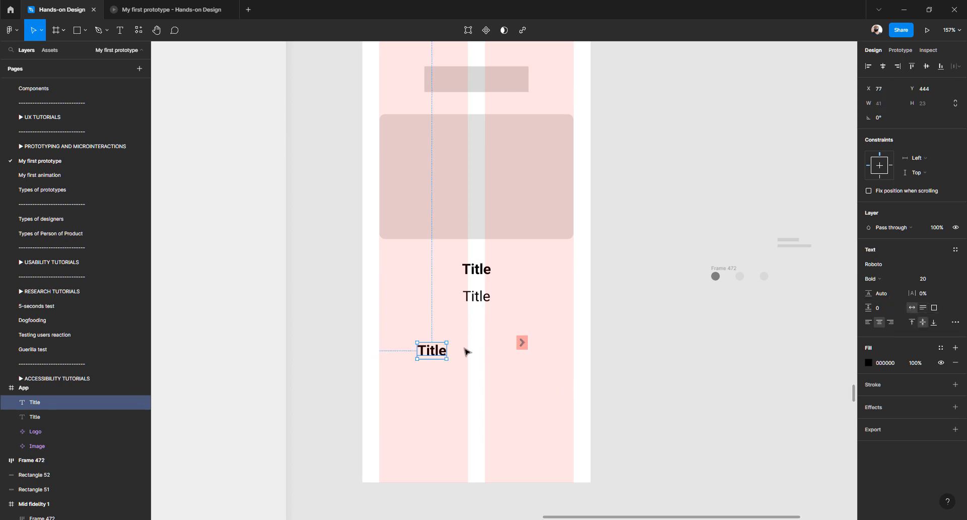
{"action": "left_click_drag", "start_coordinate": [450, 344], "coordinate": [474, 343]}
{"action": "scroll", "coordinate": [464, 343], "scroll_direction": "up", "scroll_amount": 5}
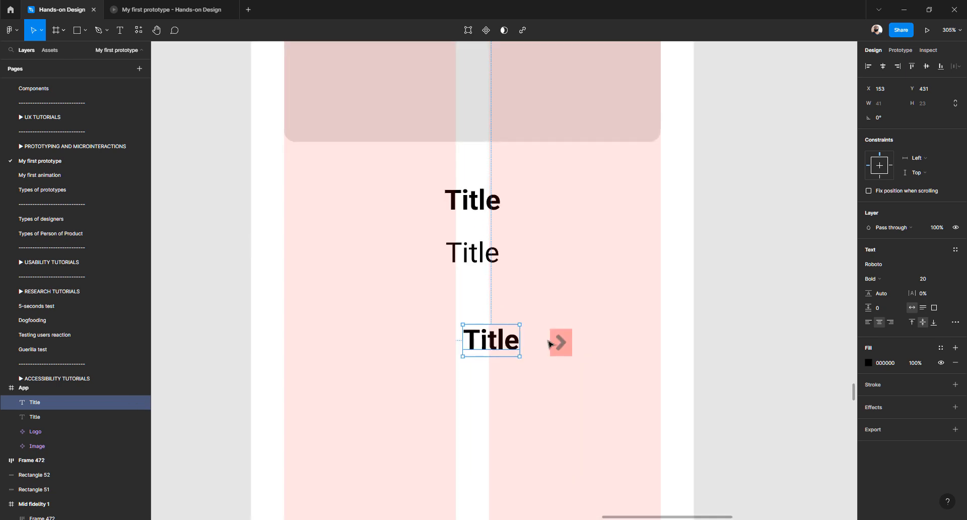
Combine the duplicated Title and the arrow frame into a horizontal auto layout, aligned left and vertically centred
{"action": "left_click", "coordinate": [559, 342]}
{"action": "left_click", "coordinate": [508, 342], "text": "shift"}
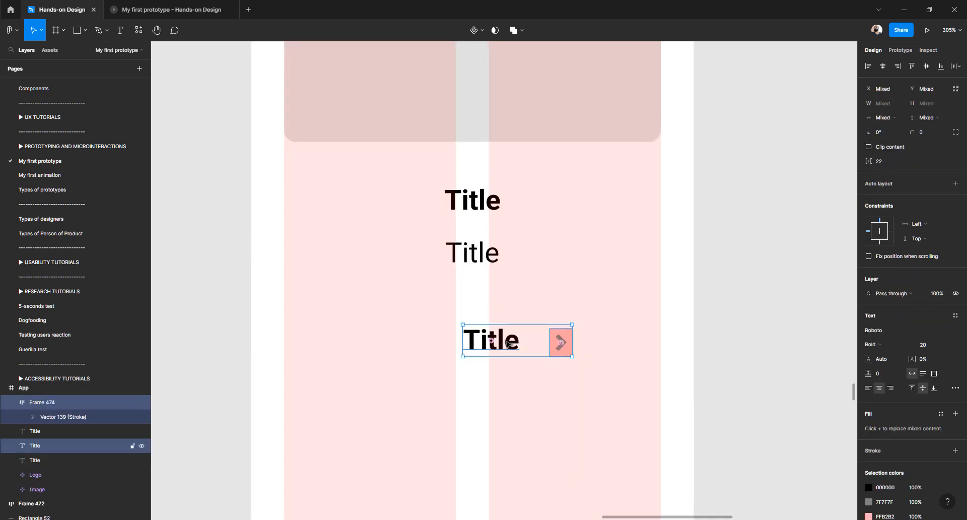
{"action": "key", "text": "shift+a"}
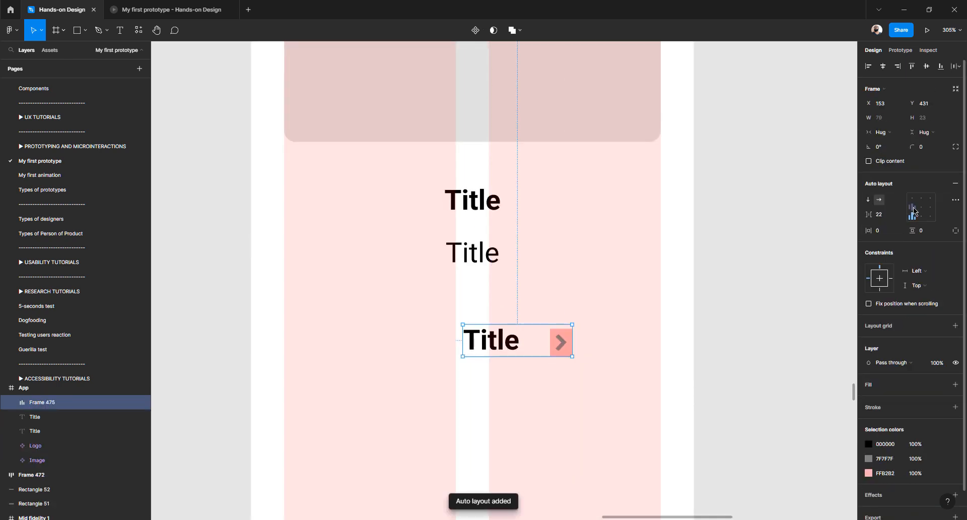
{"action": "left_click", "coordinate": [914, 208]}
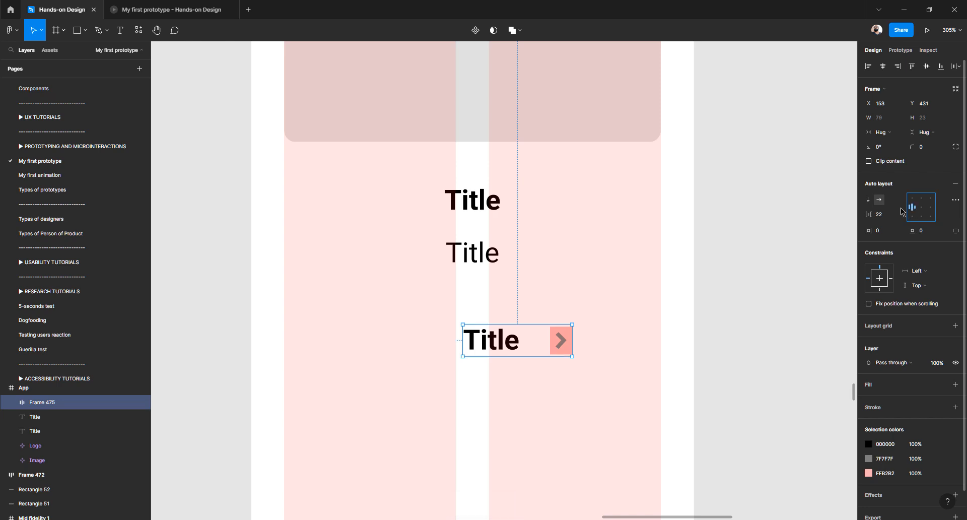
Set the auto layout's item spacing to 8 and right-align its Title text
{"action": "left_click", "coordinate": [880, 214]}
{"action": "type", "text": "8"}
{"action": "key", "text": "Return"}
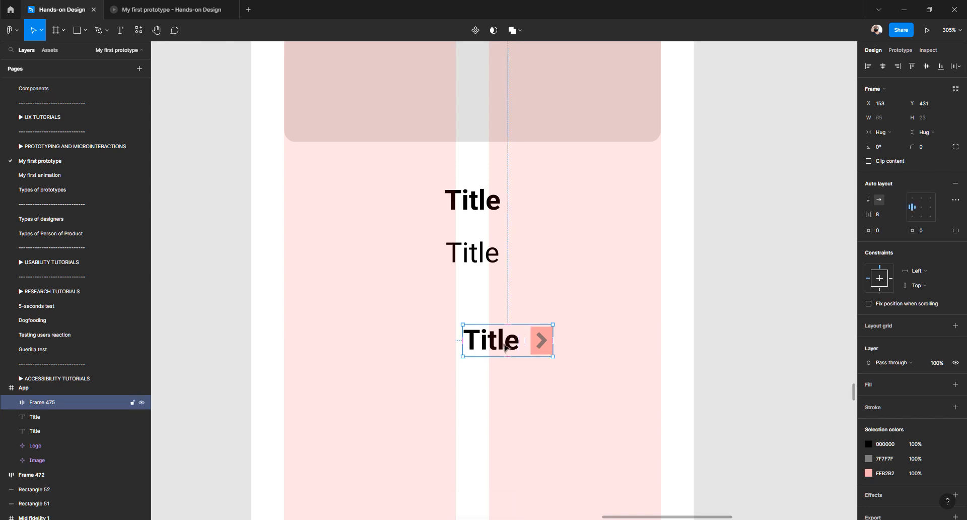
{"action": "double_click", "coordinate": [506, 347]}
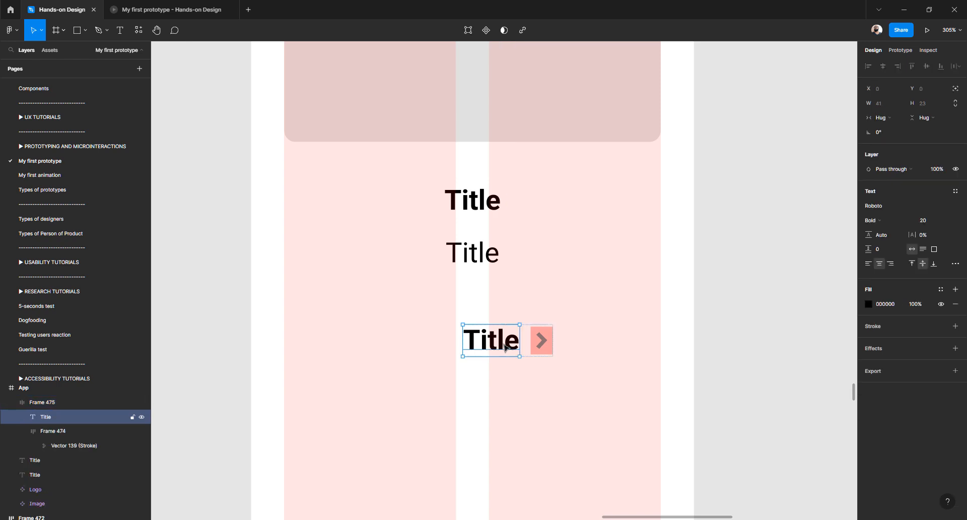
{"action": "left_click", "coordinate": [891, 264]}
Try replacing the Title beside the arrow with asdfasdf to test its growth direction, and undo it
{"action": "double_click", "coordinate": [505, 346]}
{"action": "type", "text": "a"}
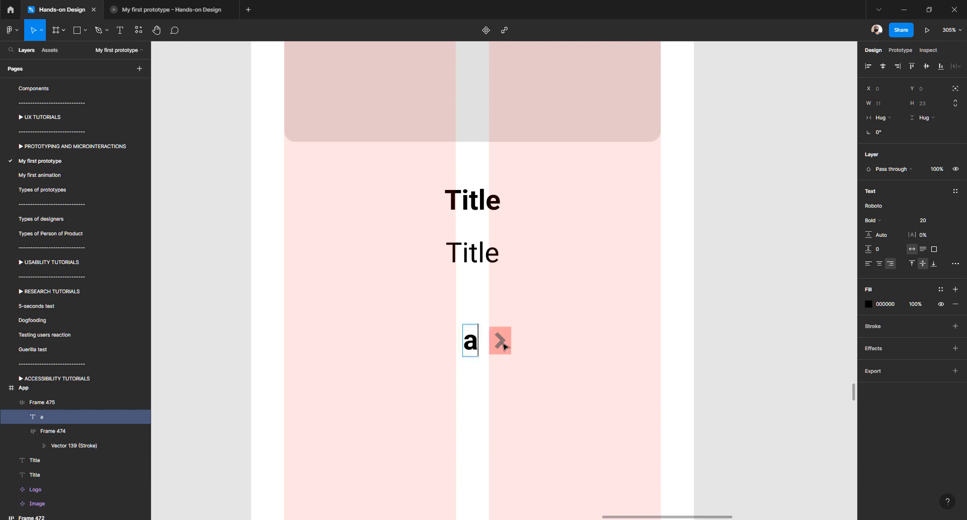
{"action": "type", "text": "sdfasdf"}
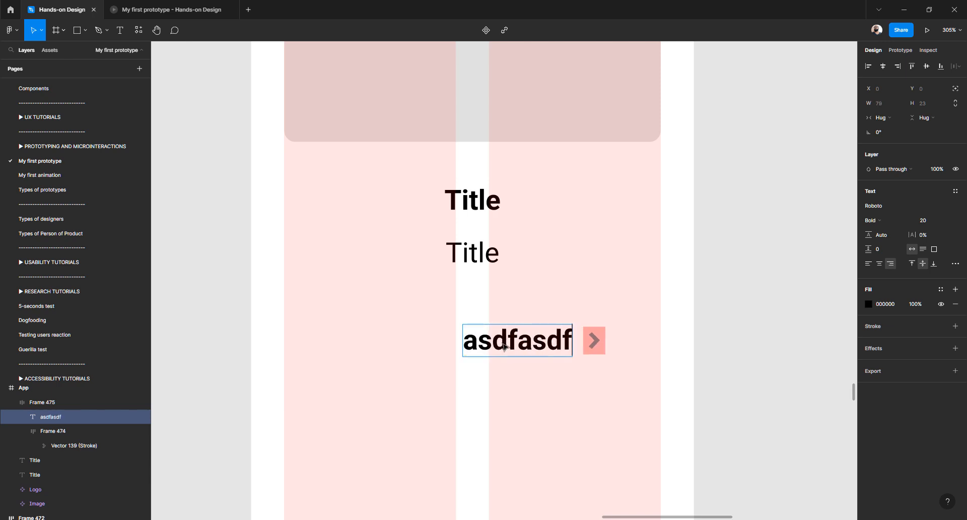
{"action": "key", "text": "ctrl+z"}
{"action": "key", "text": "Escape"}
Align the contents of the Title and arrow auto layout to the right, vertically centred
{"action": "left_click", "coordinate": [722, 345]}
{"action": "left_click", "coordinate": [543, 348]}
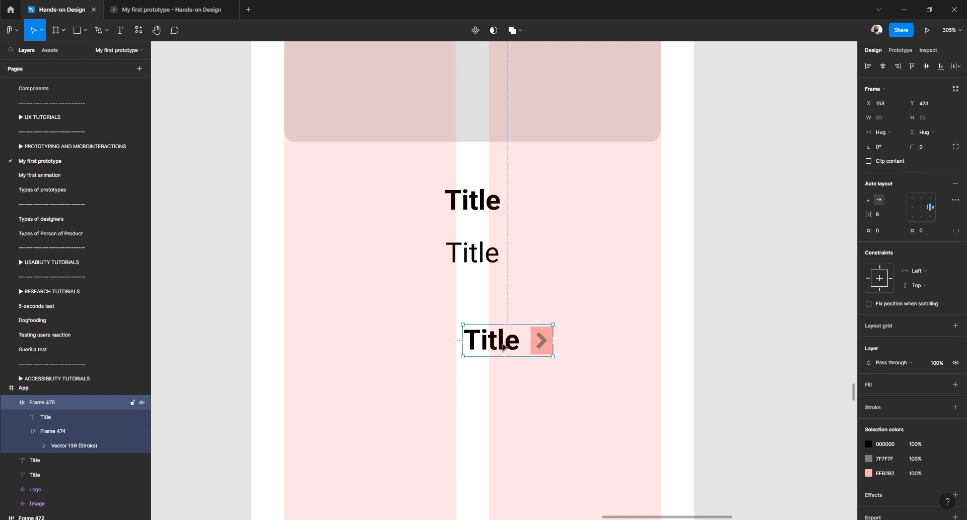
Try a short text starting with "as" in place of the Title beside the arrow, and undo the edit
{"action": "left_click", "coordinate": [503, 346]}
{"action": "double_click", "coordinate": [503, 346]}
{"action": "type", "text": "asd"}
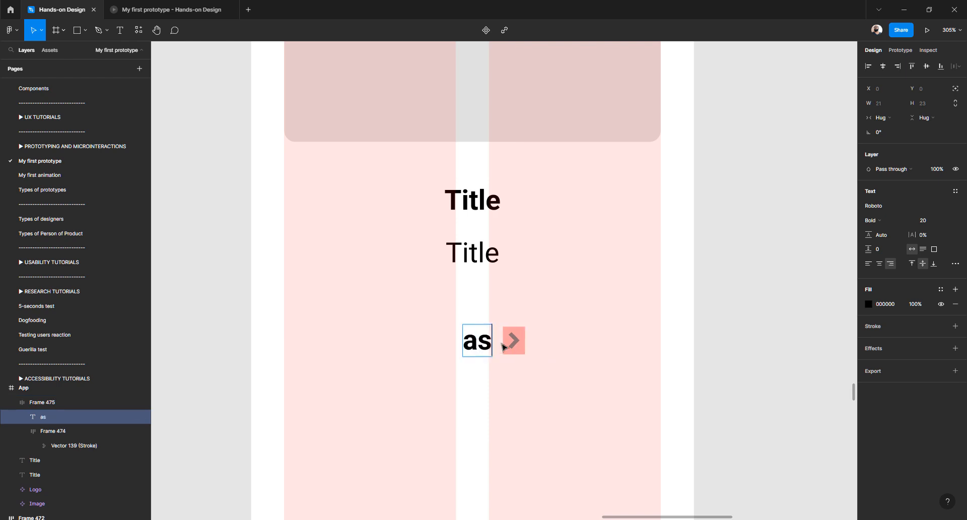
{"action": "key", "text": "BackSpace"}
{"action": "key", "text": "BackSpace"}
{"action": "key", "text": "Escape"}
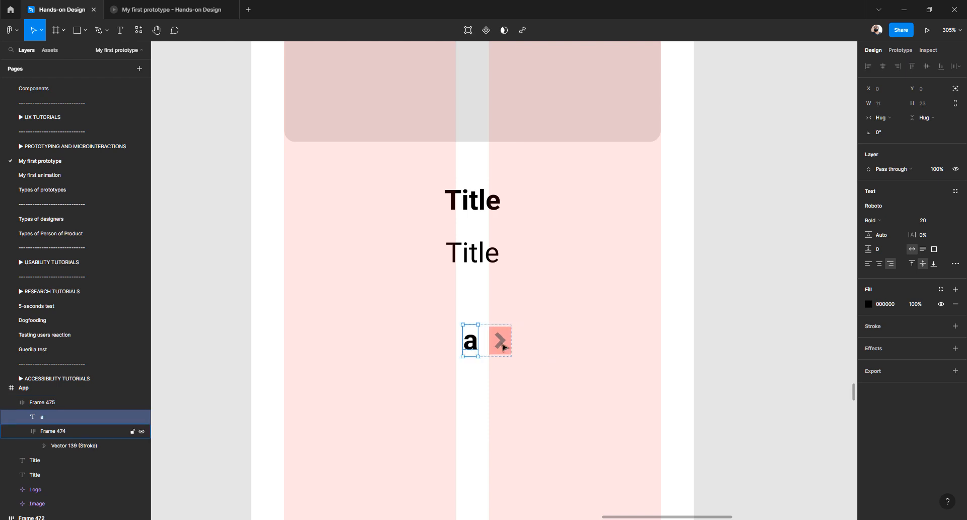
{"action": "key", "text": "ctrl+z"}
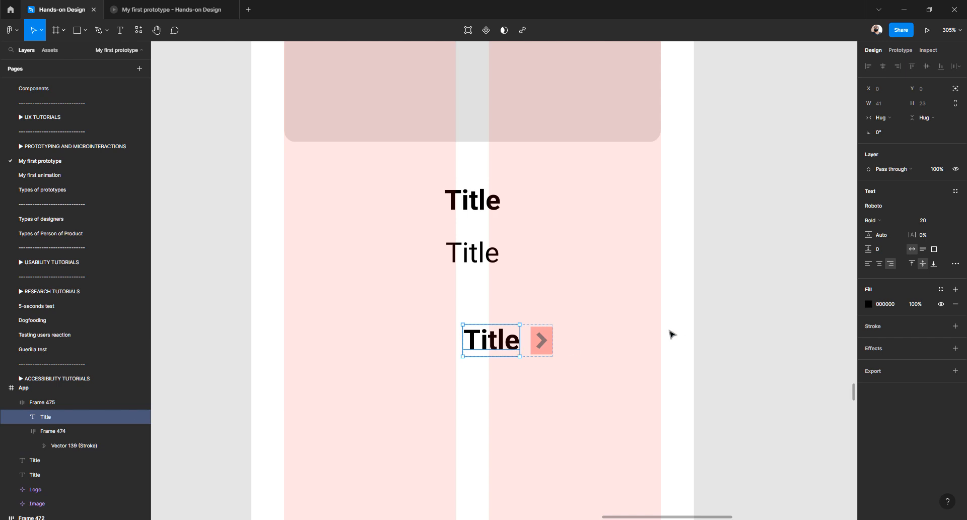
Set the horizontal constraint of the Title and arrow frame to Right
{"action": "left_click", "coordinate": [672, 334]}
{"action": "left_click", "coordinate": [538, 340]}
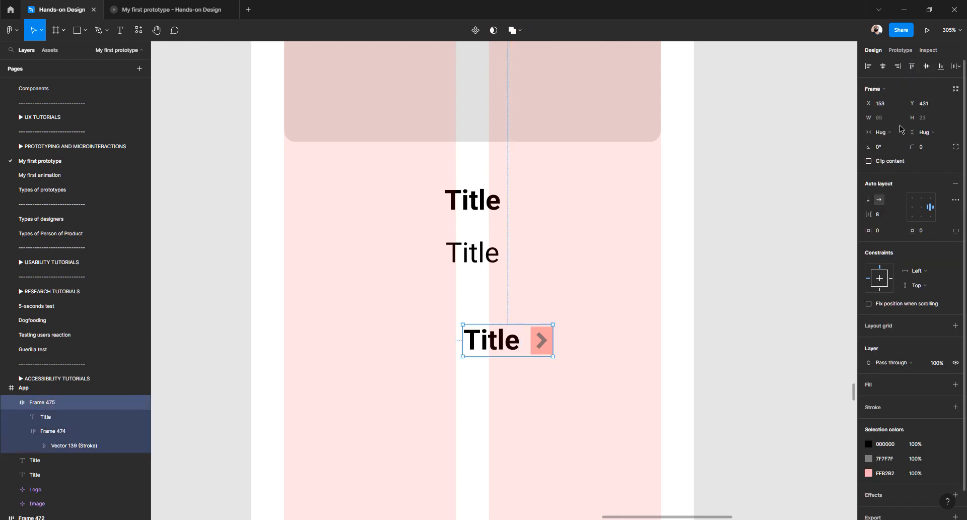
{"action": "left_click", "coordinate": [892, 278]}
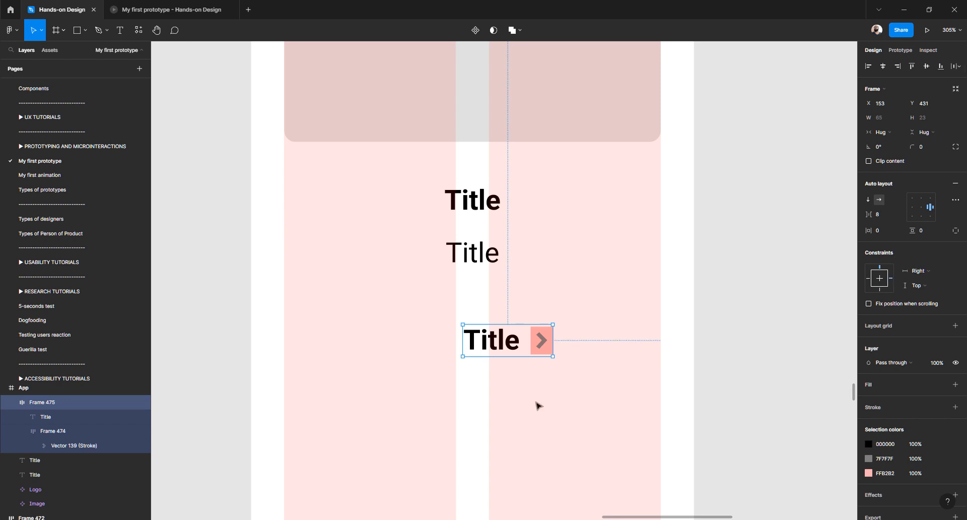
Test the text's growth direction with asdfasdf, undo it, and change the Title beside the arrow to "Label"
{"action": "left_click", "coordinate": [502, 344]}
{"action": "left_click", "coordinate": [633, 344]}
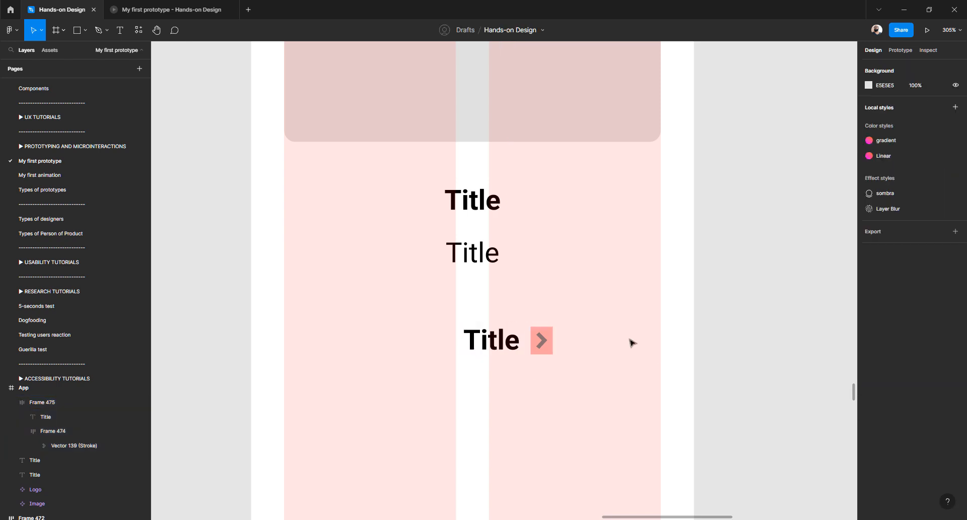
{"action": "left_click", "coordinate": [543, 341]}
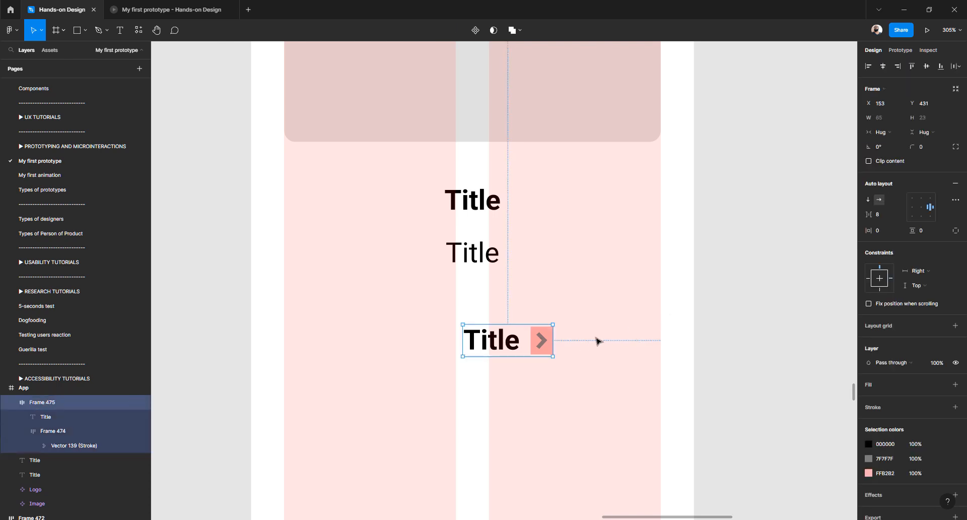
{"action": "left_click", "coordinate": [503, 348]}
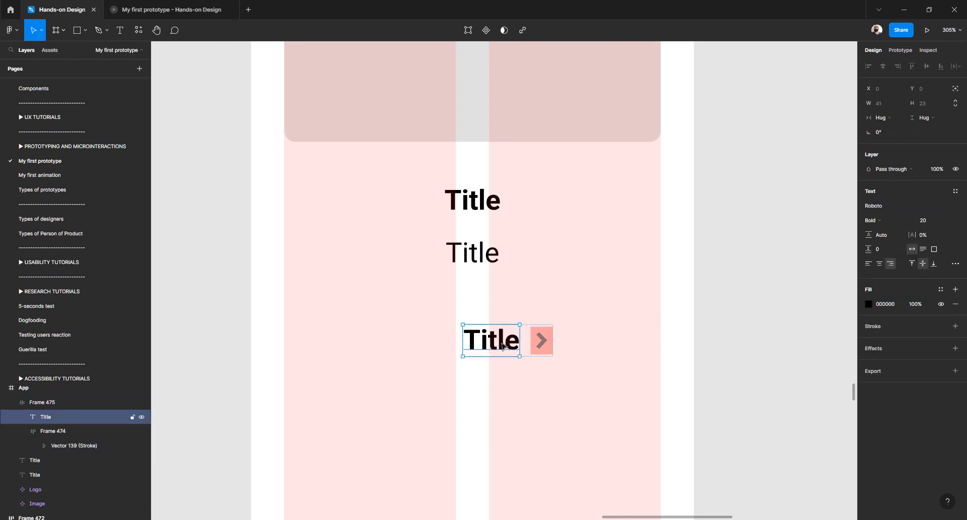
{"action": "double_click", "coordinate": [503, 346]}
{"action": "type", "text": "asdfasdf"}
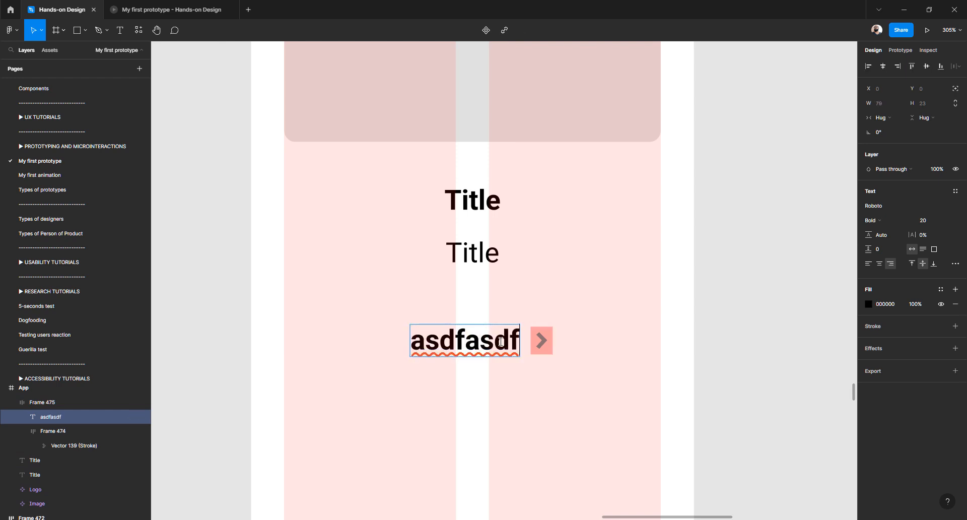
{"action": "key", "text": "ctrl+z"}
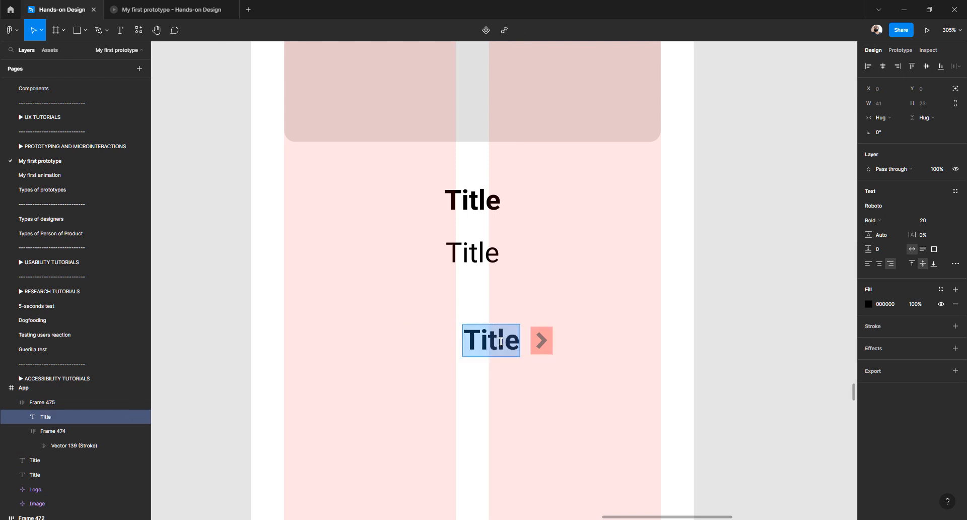
{"action": "type", "text": "Label"}
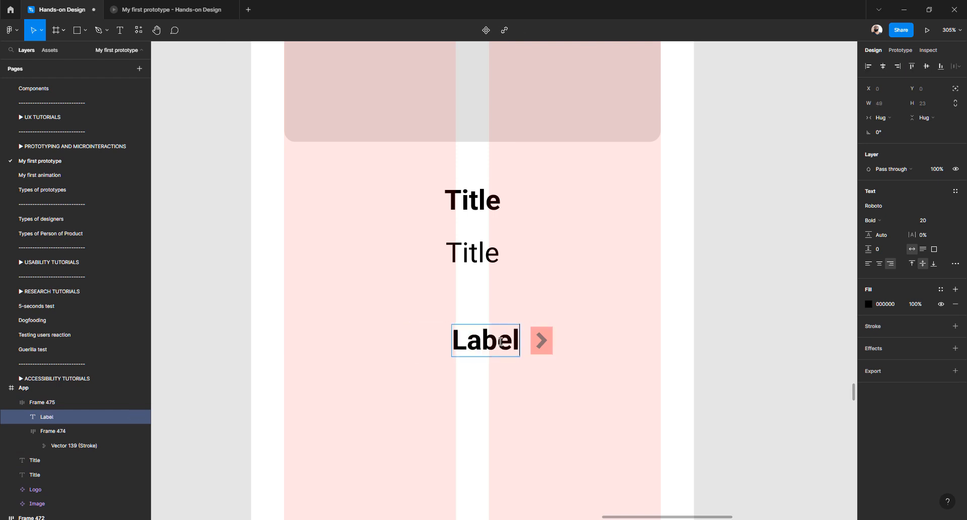
{"action": "key", "text": "Escape"}
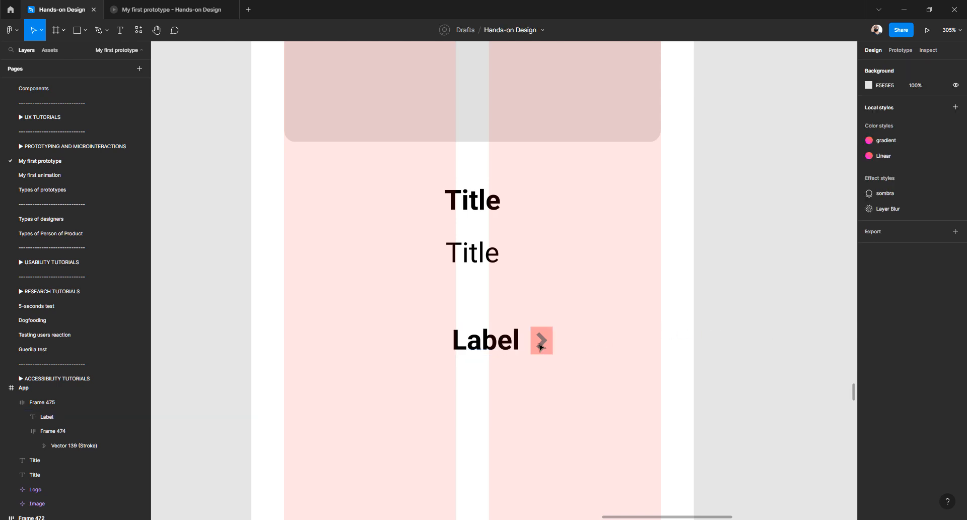
Move the Label and arrow frame to the outer edge of the second layout column
{"action": "left_click", "coordinate": [537, 341]}
{"action": "left_click_drag", "start_coordinate": [529, 346], "coordinate": [609, 346]}
Try a longer text, adfasdfasdf, in the Label at the column edge, and undo it
{"action": "double_click", "coordinate": [602, 346]}
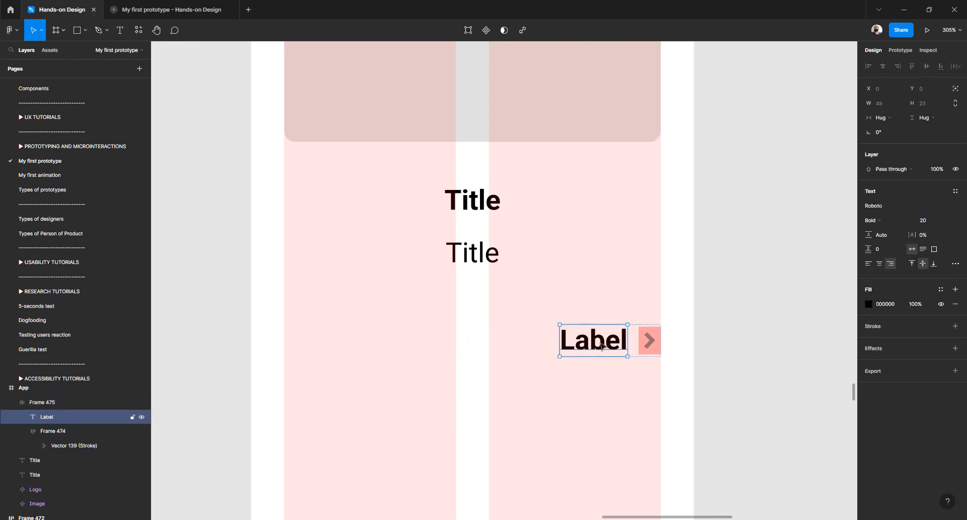
{"action": "double_click", "coordinate": [601, 345]}
{"action": "type", "text": "adfasdfasdf"}
{"action": "key", "text": "ctrl+z"}
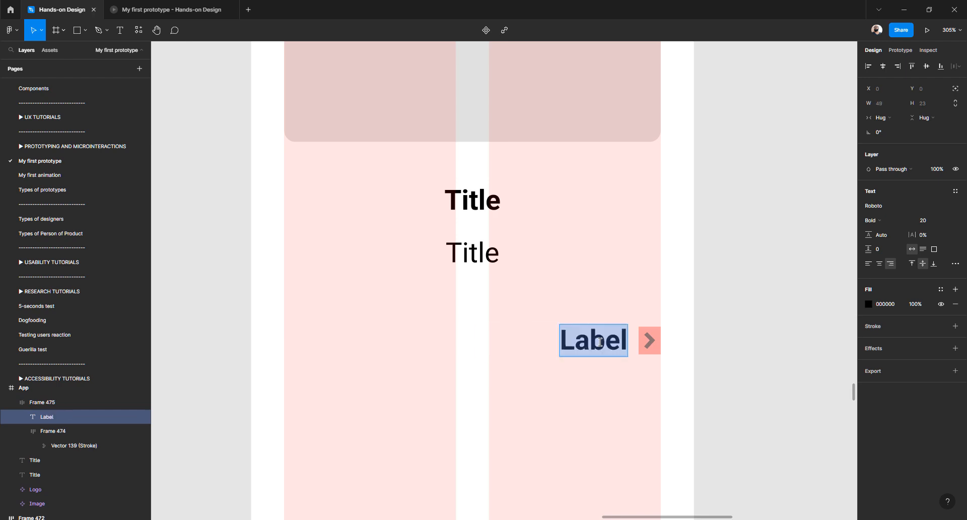
{"action": "left_click", "coordinate": [738, 341]}
Duplicate the Label and arrow frame into the first layout column at the same height
{"action": "left_click", "coordinate": [651, 345]}
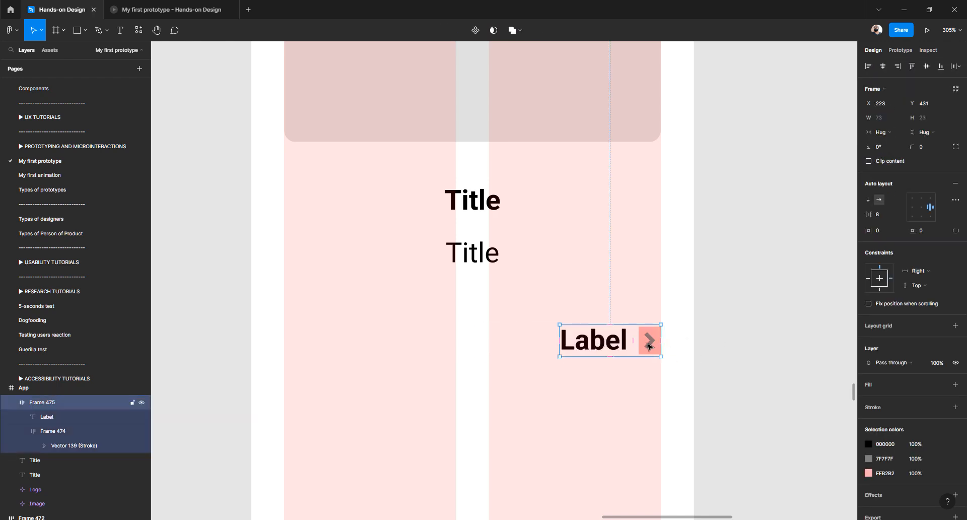
{"action": "left_click_drag", "start_coordinate": [651, 345], "coordinate": [341, 347]}
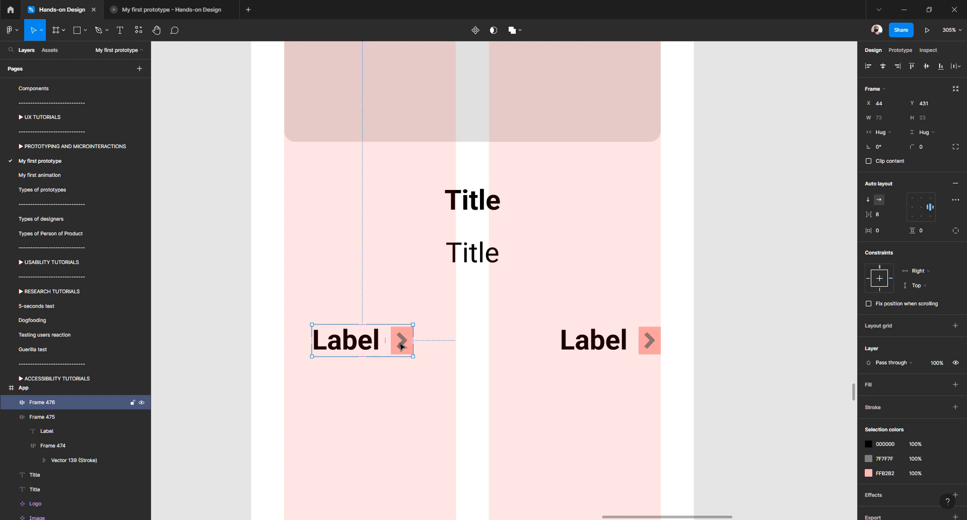
Move the duplicate's arrow in front of its Label text and flip the arrow horizontally
{"action": "double_click", "coordinate": [402, 345]}
{"action": "key", "text": "Left"}
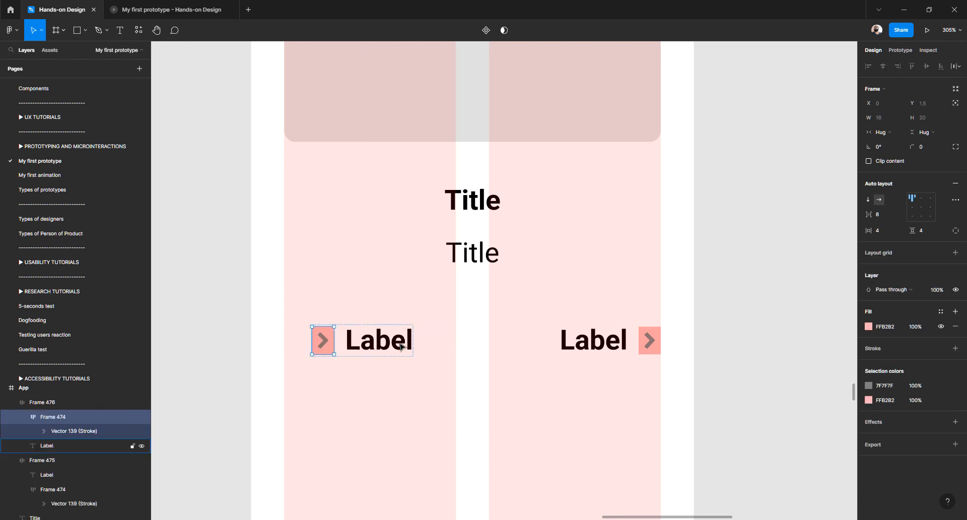
{"action": "key", "text": "shift+h"}
{"action": "key", "text": "Escape"}
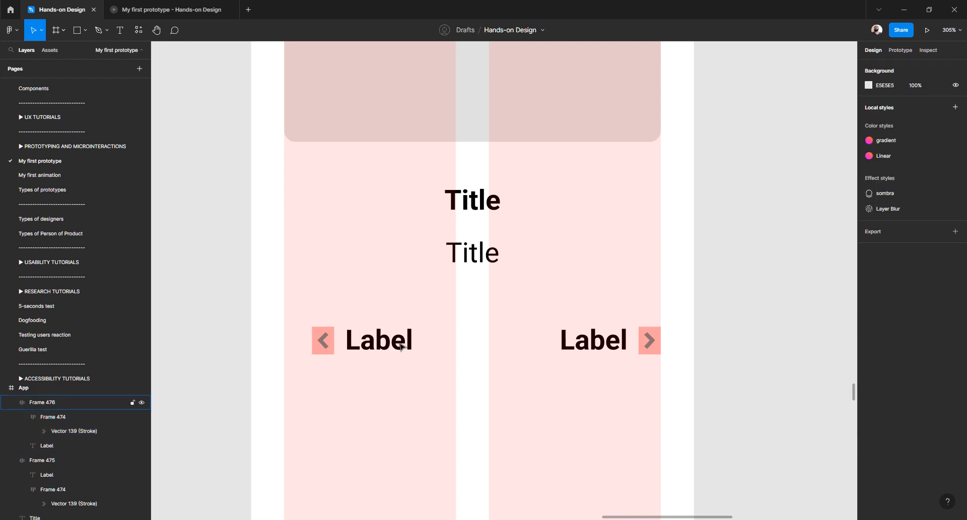
Left-align the duplicate's Label text and set the duplicated frame's horizontal constraint to Left
{"action": "left_click", "coordinate": [389, 346], "text": "ctrl"}
{"action": "left_click", "coordinate": [370, 422]}
{"action": "double_click", "coordinate": [371, 347]}
{"action": "double_click", "coordinate": [372, 346]}
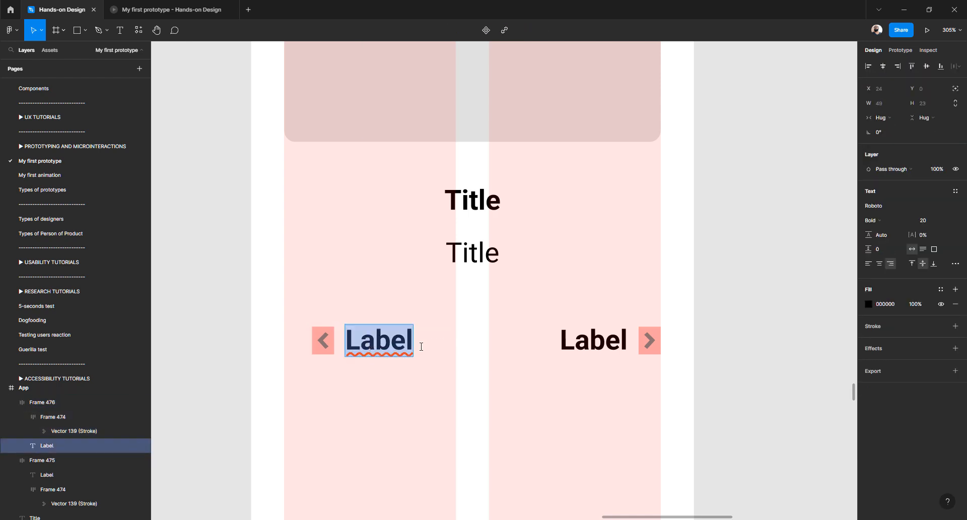
{"action": "left_click", "coordinate": [869, 267]}
{"action": "key", "text": "Escape"}
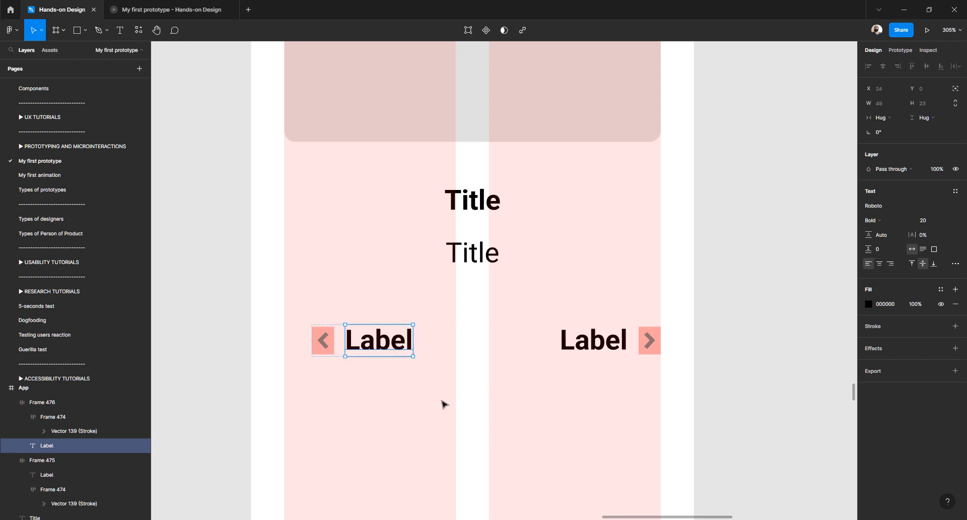
{"action": "key", "text": "Escape"}
{"action": "left_click", "coordinate": [388, 347]}
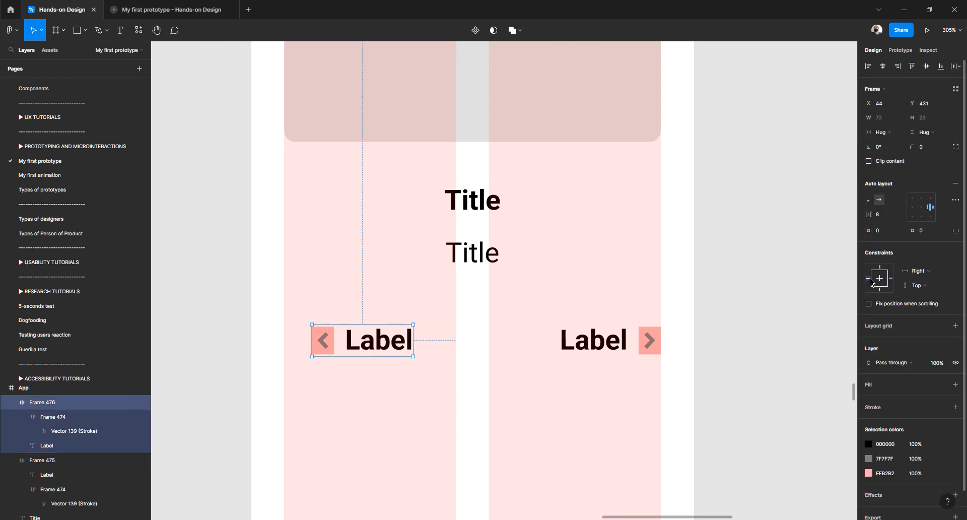
Try the text adfasdf in the duplicate's Label to test its growth direction, and undo it
{"action": "double_click", "coordinate": [377, 348]}
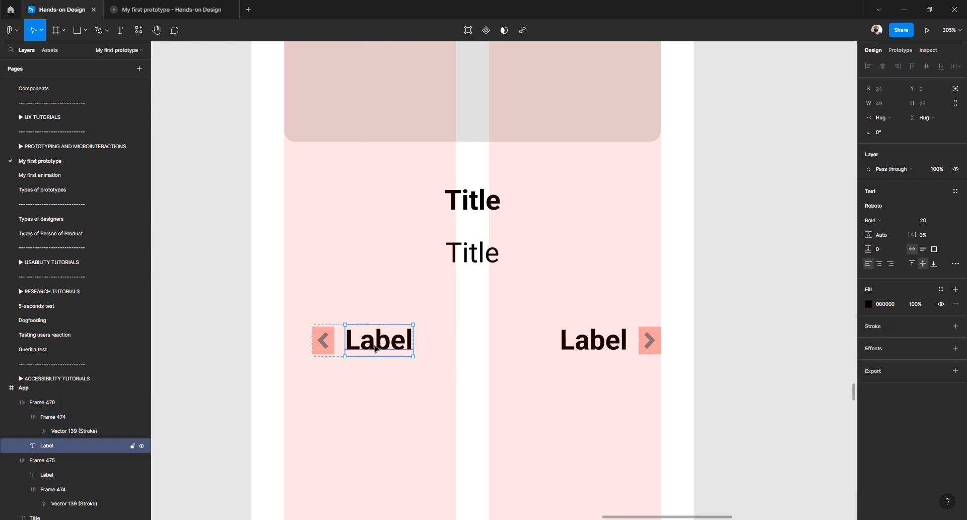
{"action": "double_click", "coordinate": [377, 348]}
{"action": "type", "text": "adfasdf"}
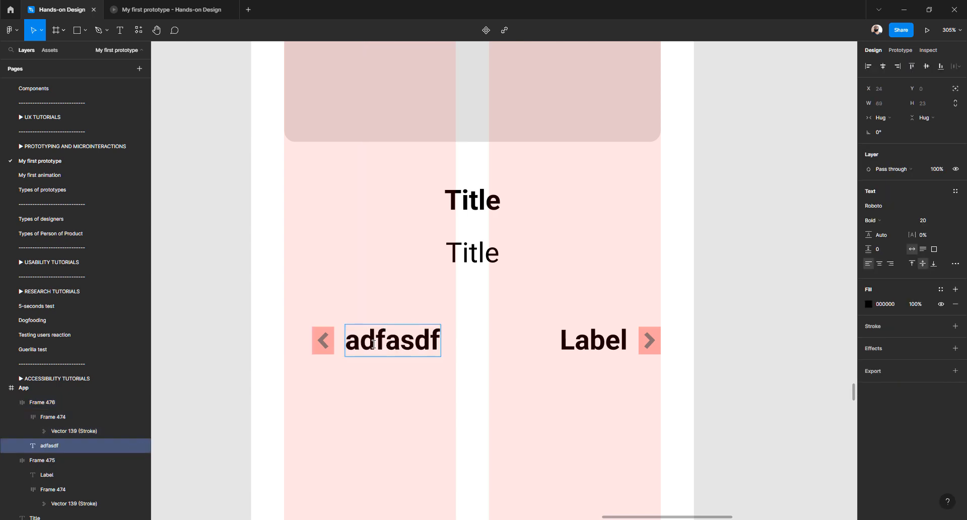
{"action": "key", "text": "ctrl+z"}
{"action": "key", "text": "Escape"}
{"action": "key", "text": "Escape"}
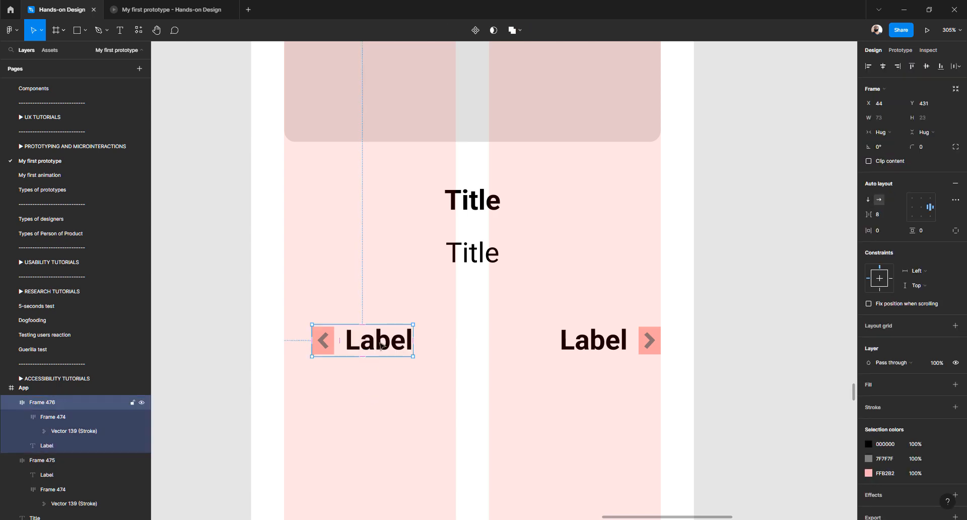
Move the duplicated arrow-and-label frame against the first layout column's left edge, at X 24
{"action": "left_click_drag", "start_coordinate": [381, 346], "coordinate": [355, 347]}
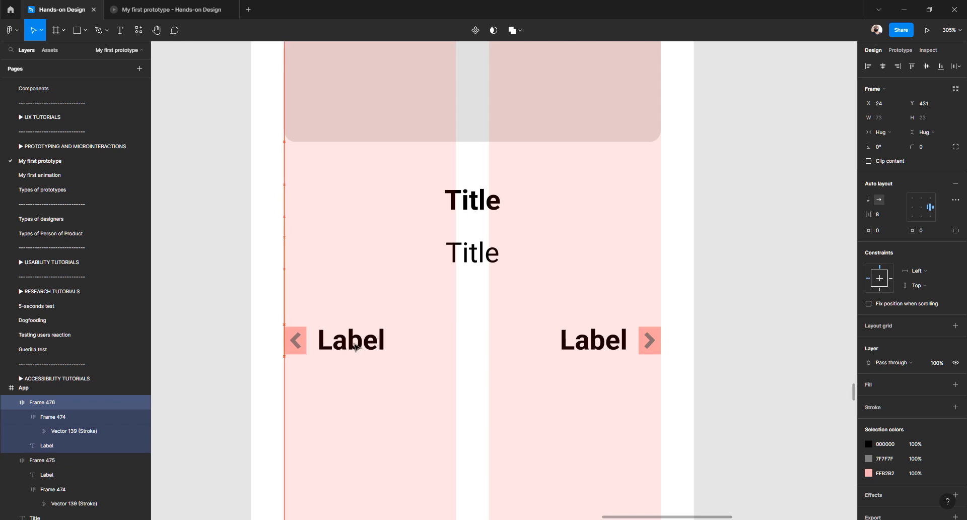
{"action": "key", "text": "Escape"}
Place the three-dot frame inside the App frame, horizontally centred below the two labels at X 120, Y 508
{"action": "scroll", "coordinate": [406, 371], "scroll_direction": "down", "scroll_amount": 5}
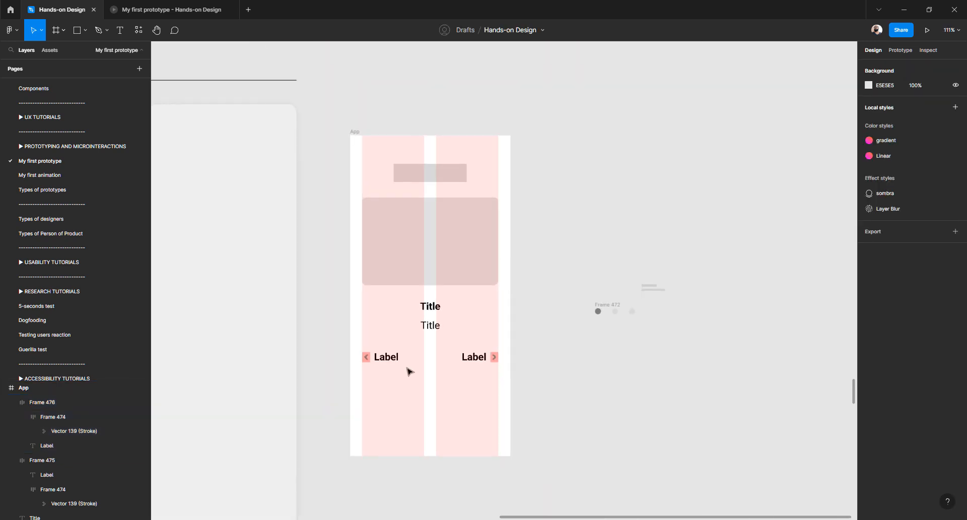
{"action": "scroll", "coordinate": [407, 371], "scroll_direction": "left", "scroll_amount": 5}
{"action": "scroll", "coordinate": [407, 372], "scroll_direction": "left", "scroll_amount": 12}
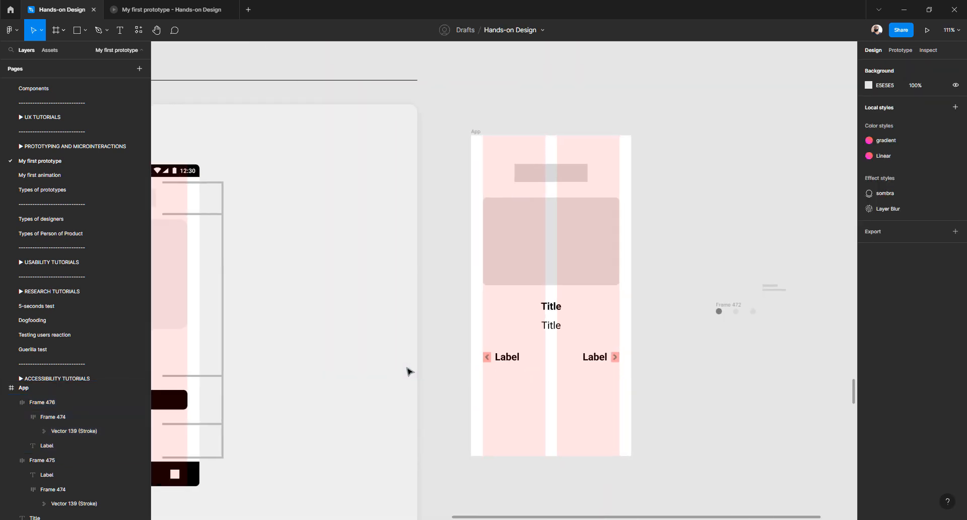
{"action": "scroll", "coordinate": [407, 371], "scroll_direction": "left", "scroll_amount": 12}
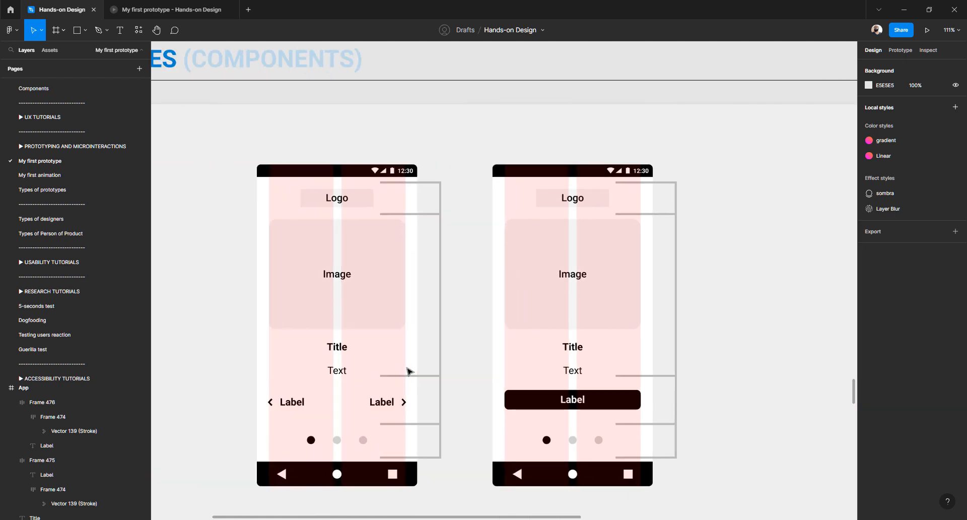
{"action": "scroll", "coordinate": [407, 372], "scroll_direction": "right", "scroll_amount": 14}
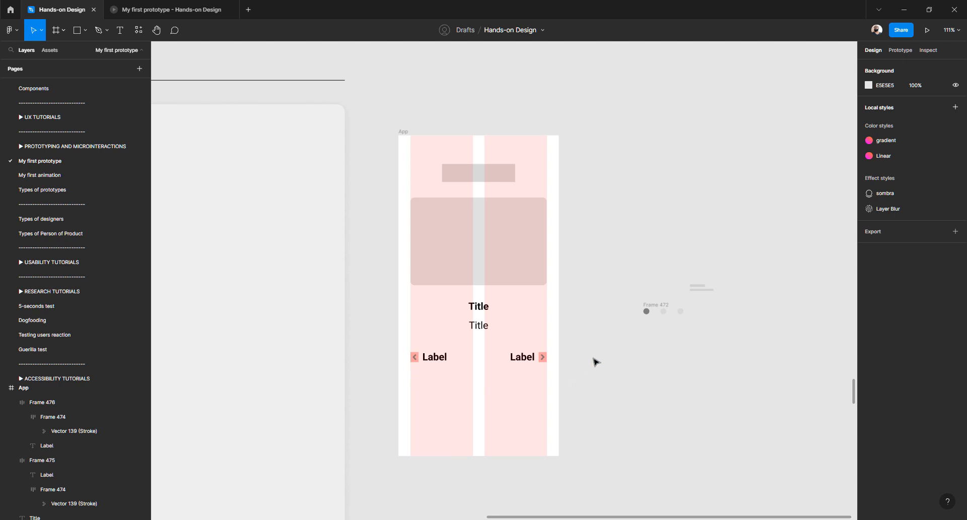
{"action": "scroll", "coordinate": [649, 326], "scroll_direction": "up", "scroll_amount": 3, "text": "ctrl"}
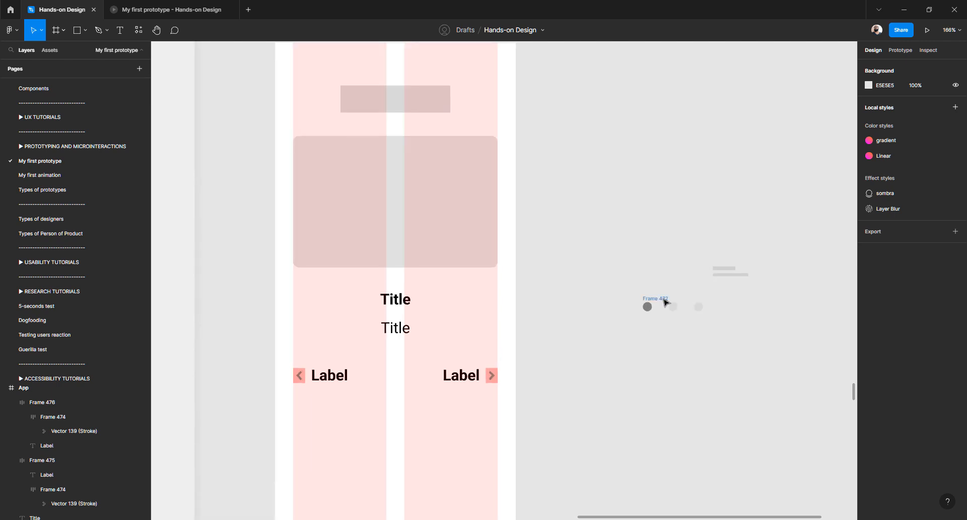
{"action": "left_click", "coordinate": [642, 309]}
{"action": "left_click_drag", "start_coordinate": [642, 308], "coordinate": [597, 341]}
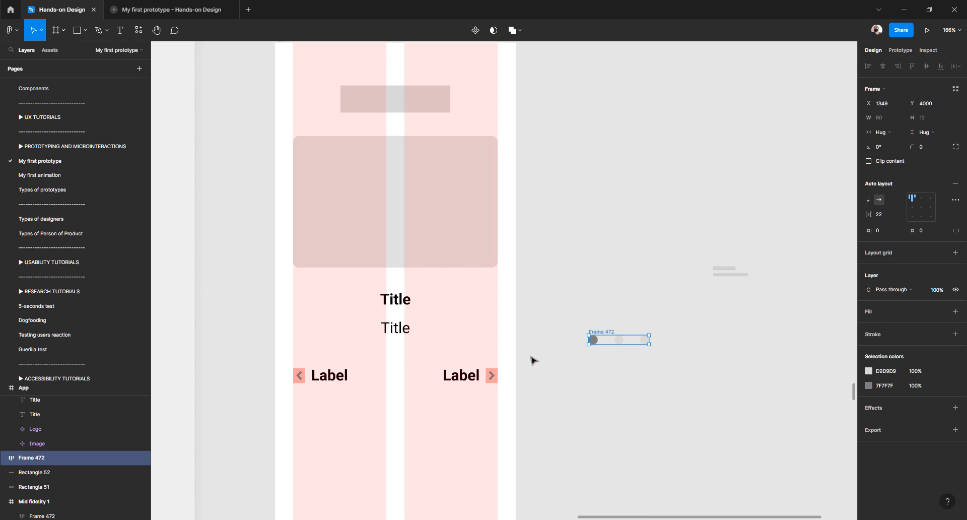
{"action": "left_click", "coordinate": [493, 380], "text": "ctrl"}
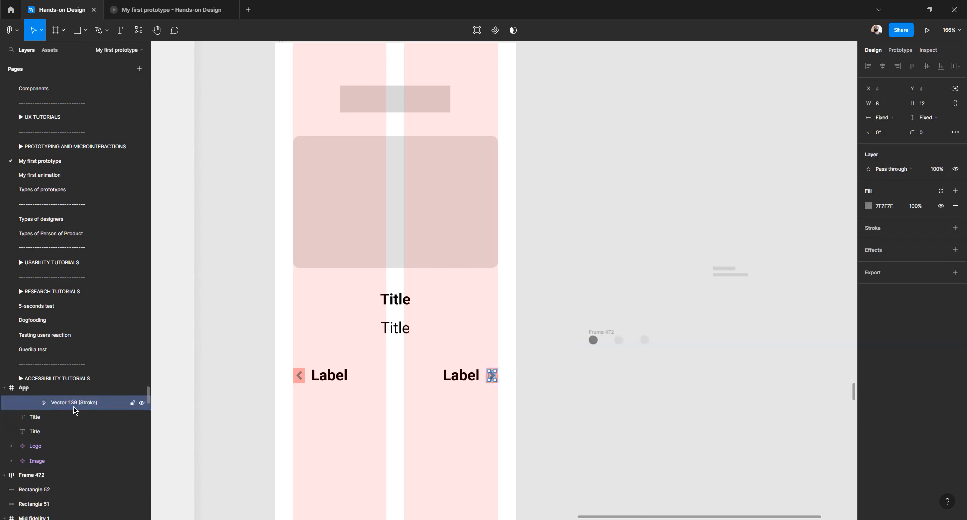
{"action": "left_click", "coordinate": [566, 402]}
{"action": "left_click", "coordinate": [603, 335]}
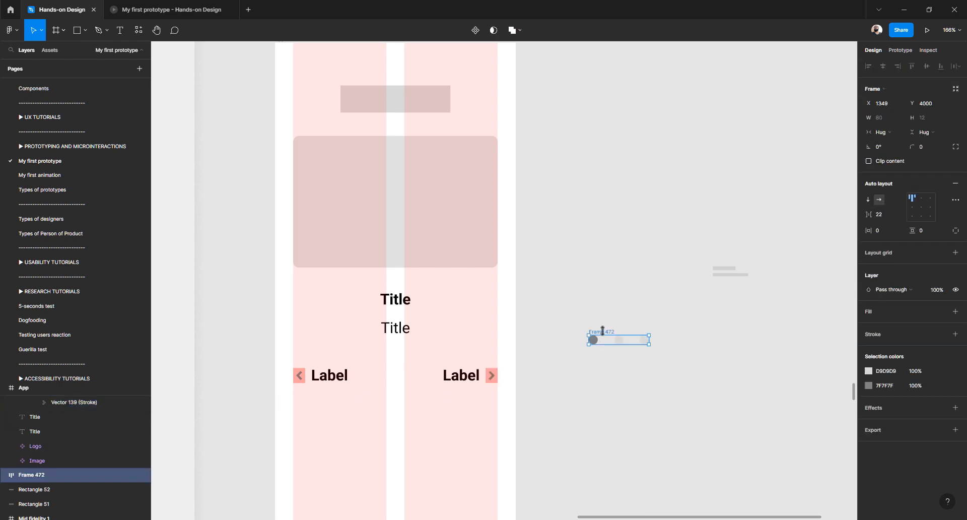
{"action": "left_click_drag", "start_coordinate": [609, 334], "coordinate": [380, 424]}
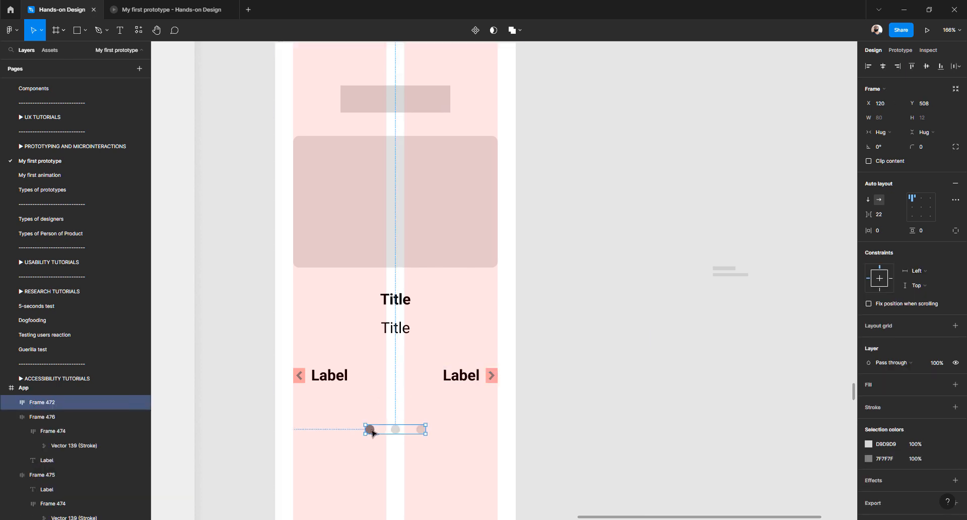
Set the first pagination dot's fill to black, 000000
{"action": "left_click", "coordinate": [371, 431]}
{"action": "left_click", "coordinate": [869, 207]}
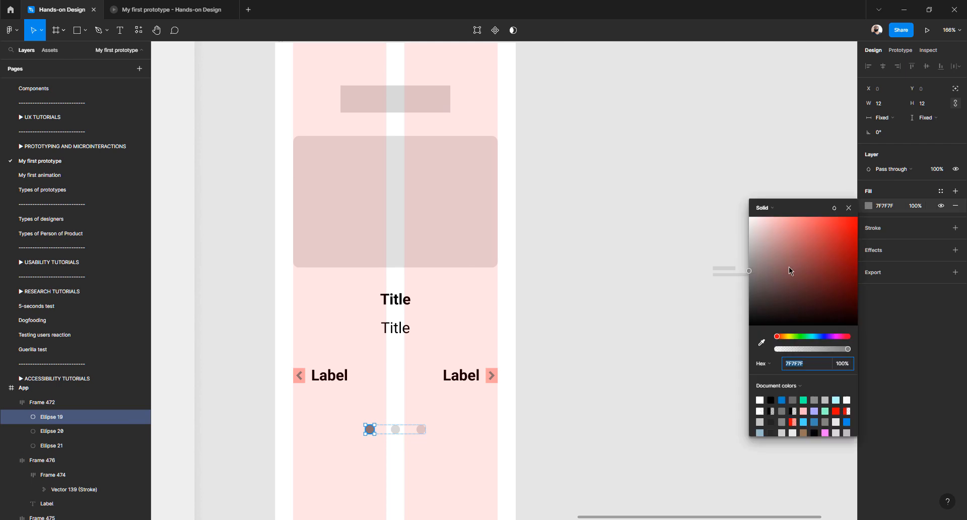
{"action": "left_click_drag", "start_coordinate": [793, 267], "coordinate": [705, 369]}
Darken the middle dot's light grey fill slightly and sample that grey for the third dot's fill
{"action": "left_click", "coordinate": [395, 431]}
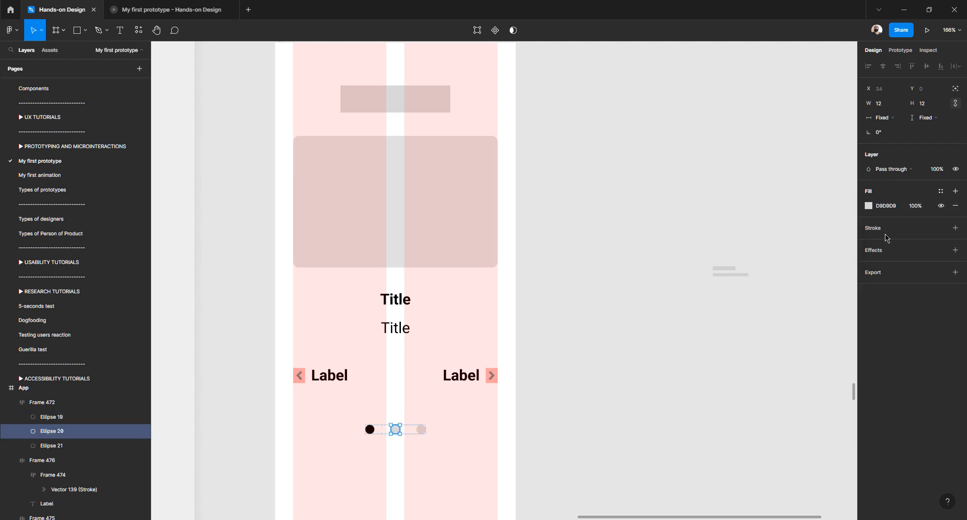
{"action": "left_click", "coordinate": [869, 205]}
{"action": "left_click_drag", "start_coordinate": [753, 240], "coordinate": [749, 241]}
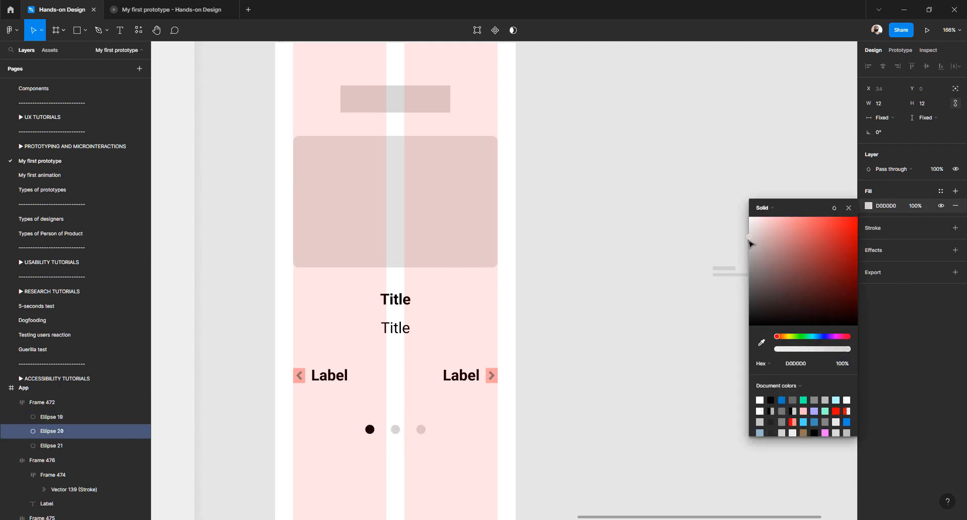
{"action": "left_click", "coordinate": [421, 430]}
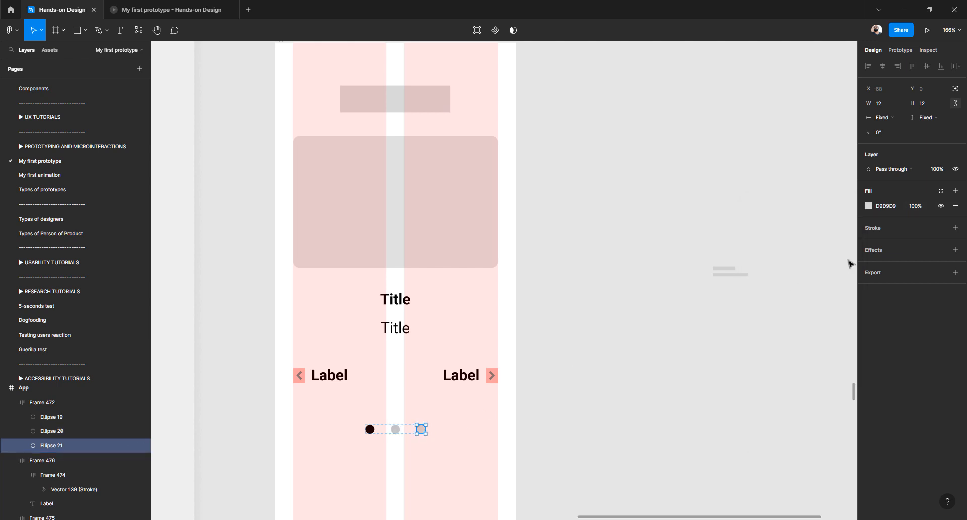
{"action": "key", "text": "i"}
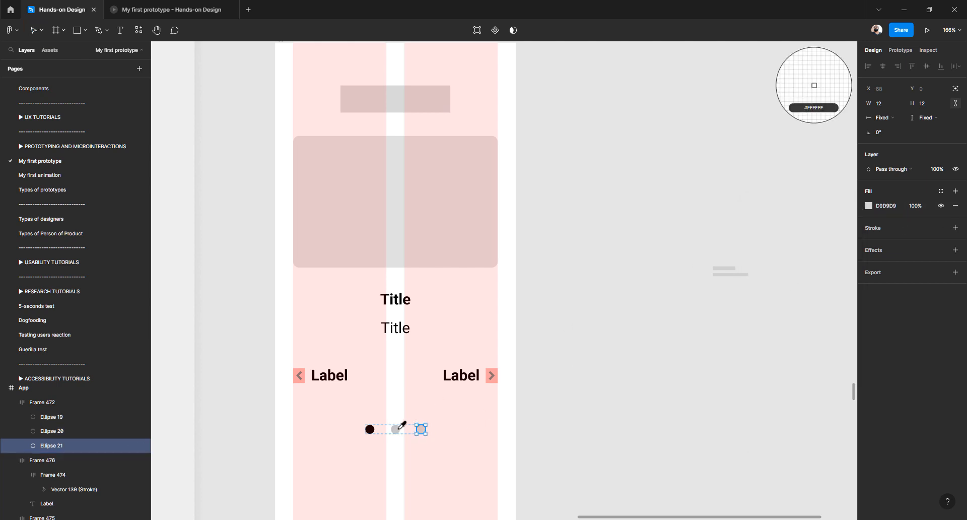
{"action": "left_click", "coordinate": [396, 430]}
{"action": "left_click", "coordinate": [570, 399]}
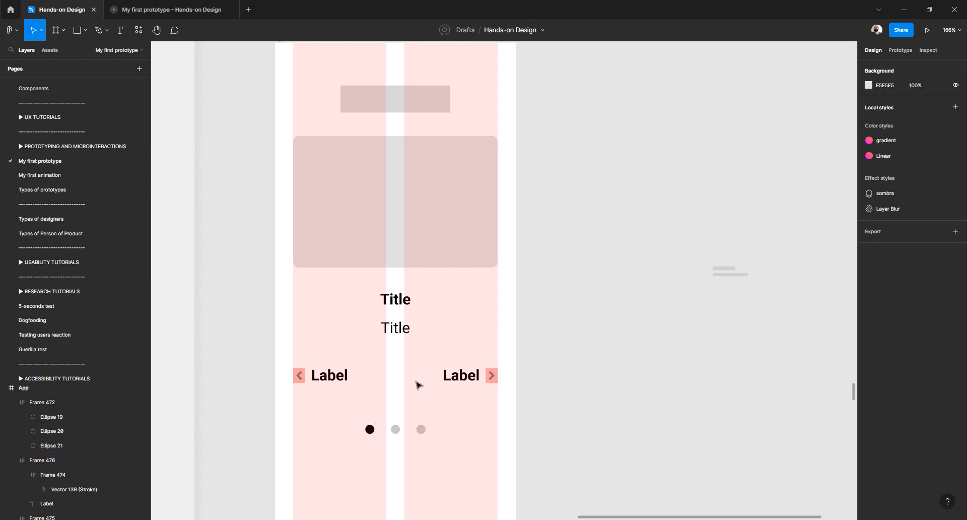
Rename the three-dot frame in the App frame as Pagination
{"action": "scroll", "coordinate": [560, 355], "scroll_direction": "down", "scroll_amount": 3, "text": "ctrl"}
{"action": "scroll", "coordinate": [563, 359], "scroll_direction": "left", "scroll_amount": 3}
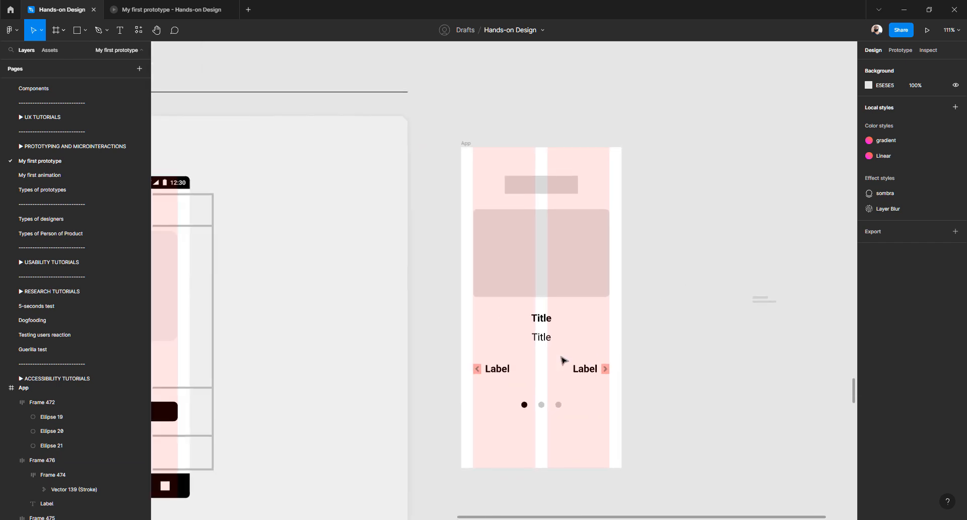
{"action": "left_click", "coordinate": [543, 406]}
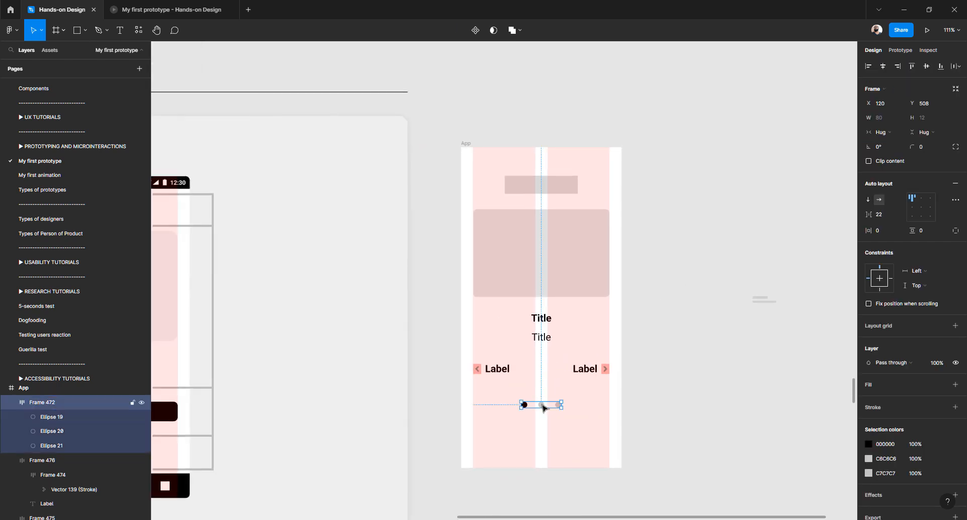
{"action": "double_click", "coordinate": [50, 403]}
{"action": "type", "text": "Pagination"}
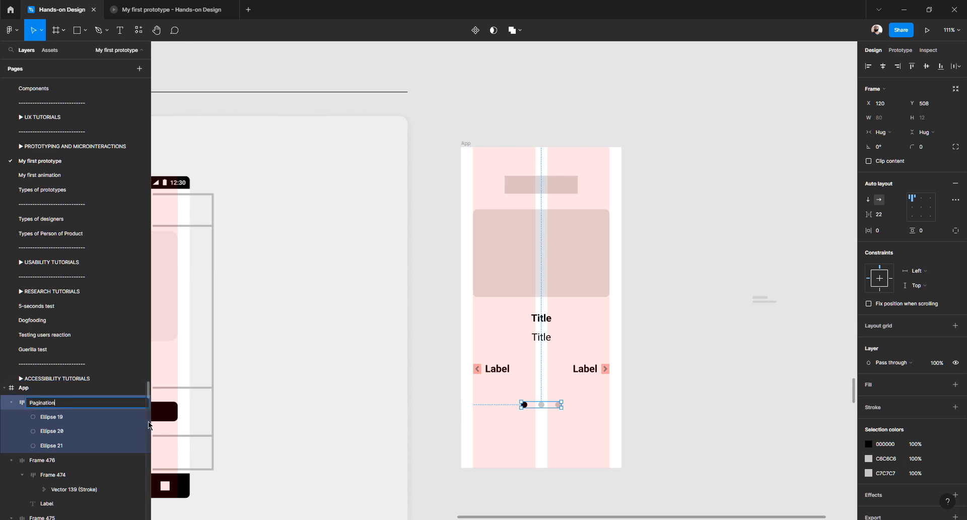
Rename each of the three ellipse layers inside the Pagination frame as Dot
{"action": "double_click", "coordinate": [70, 416]}
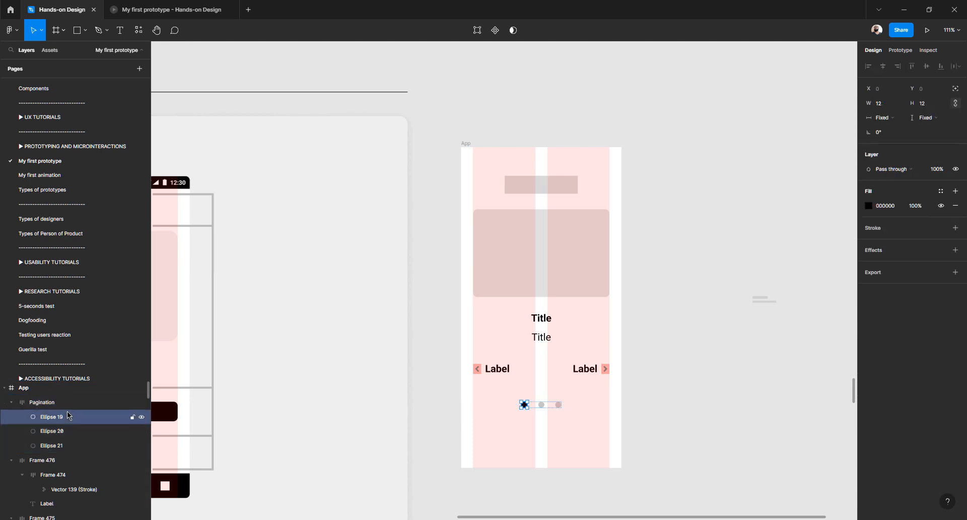
{"action": "type", "text": "Do"}
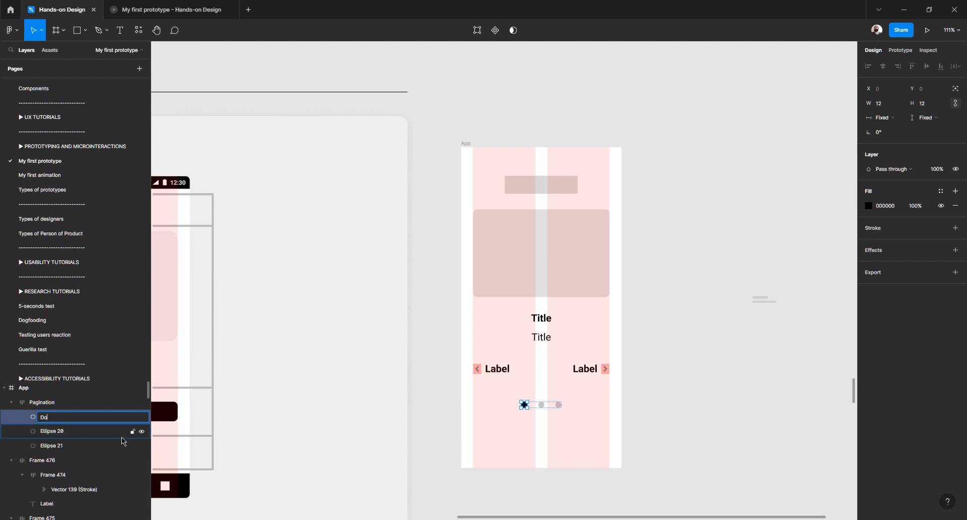
{"action": "type", "text": "t"}
{"action": "key", "text": "Tab"}
{"action": "type", "text": "Dot"}
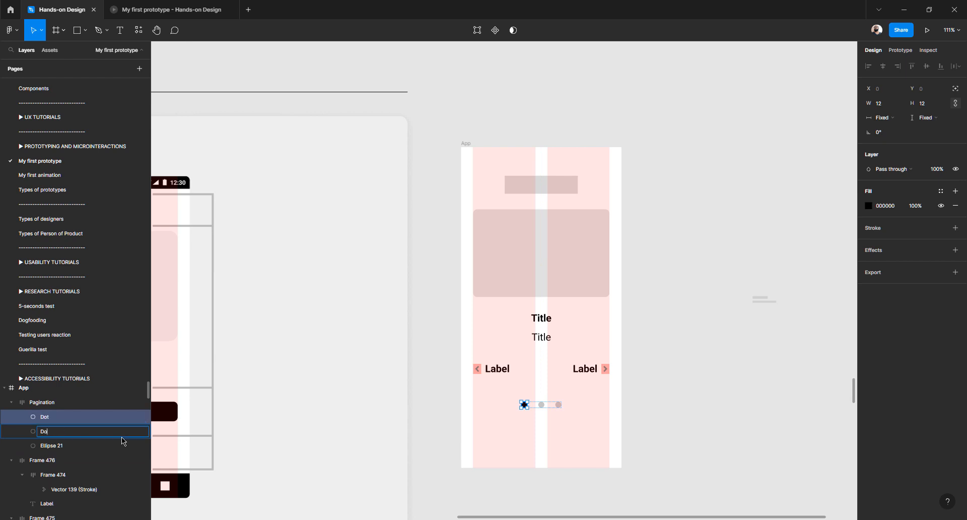
{"action": "key", "text": "Tab"}
{"action": "type", "text": "Dot"}
{"action": "key", "text": "Return"}
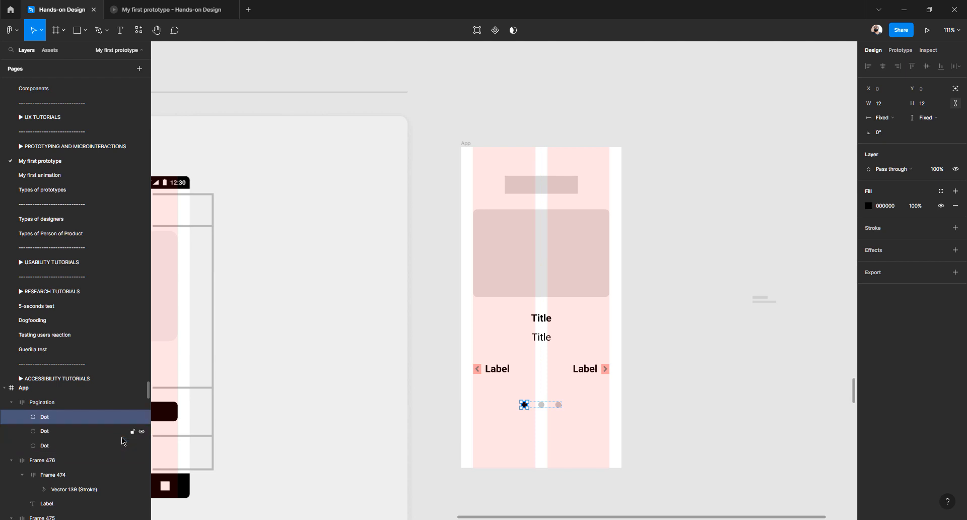
Rename the frame with the back arrow as Left button and the frame with the forward arrow as Right button
{"action": "left_click", "coordinate": [506, 368]}
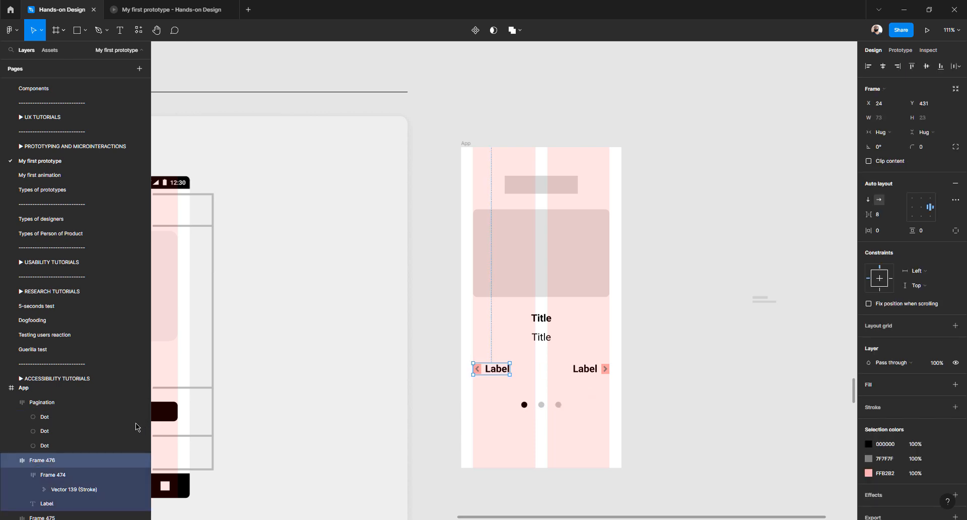
{"action": "double_click", "coordinate": [64, 460]}
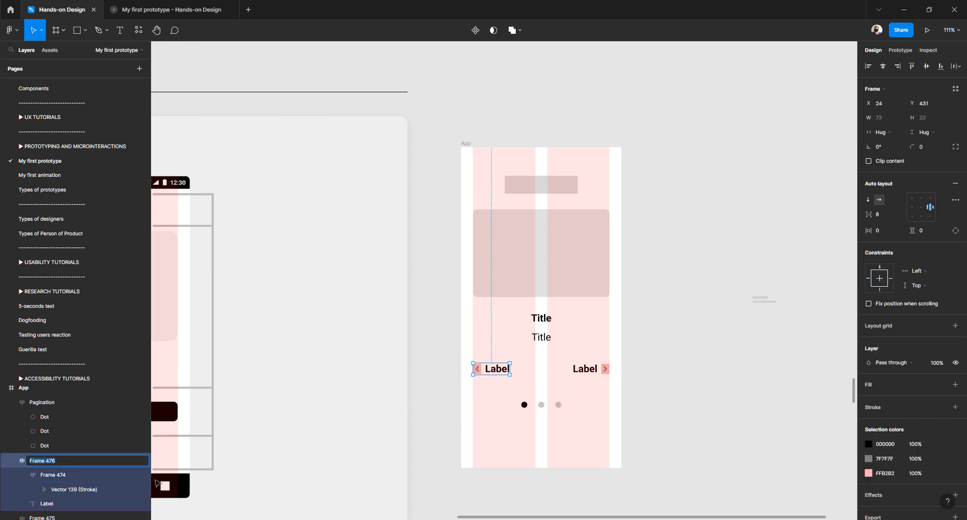
{"action": "type", "text": "Left button"}
{"action": "key", "text": "Return"}
{"action": "left_click", "coordinate": [585, 370]}
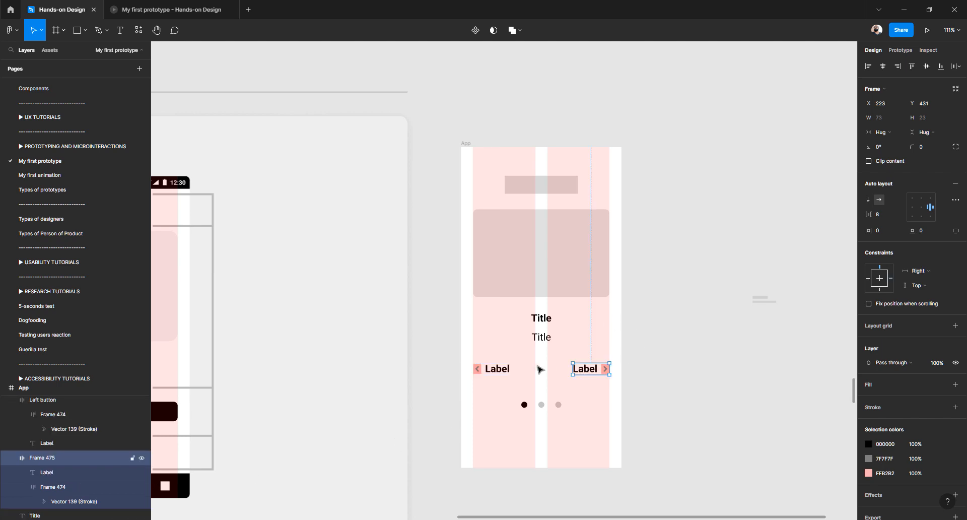
{"action": "double_click", "coordinate": [55, 458]}
{"action": "type", "text": "R"}
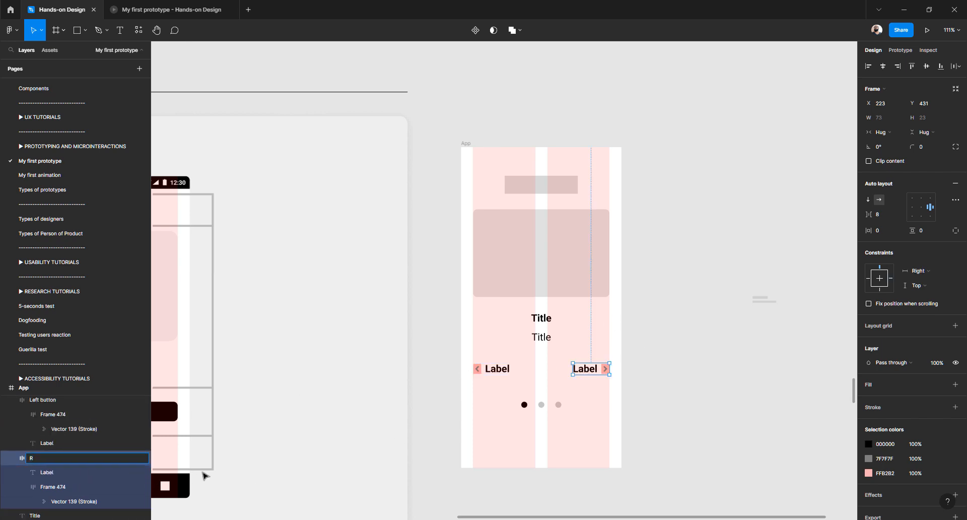
{"action": "type", "text": "ight button"}
{"action": "key", "text": "Return"}
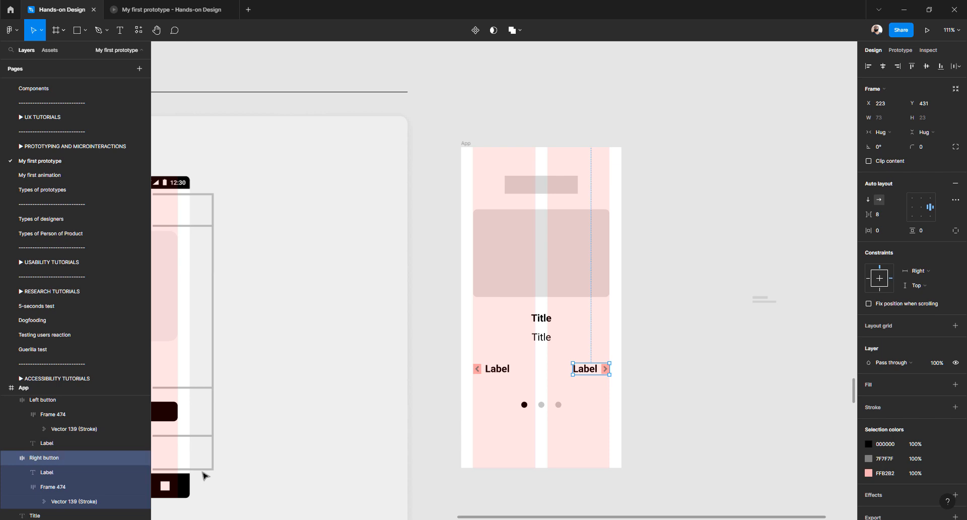
Convert the Left button, Right button and Pagination frames into three separate components at once
{"action": "left_click", "coordinate": [496, 371]}
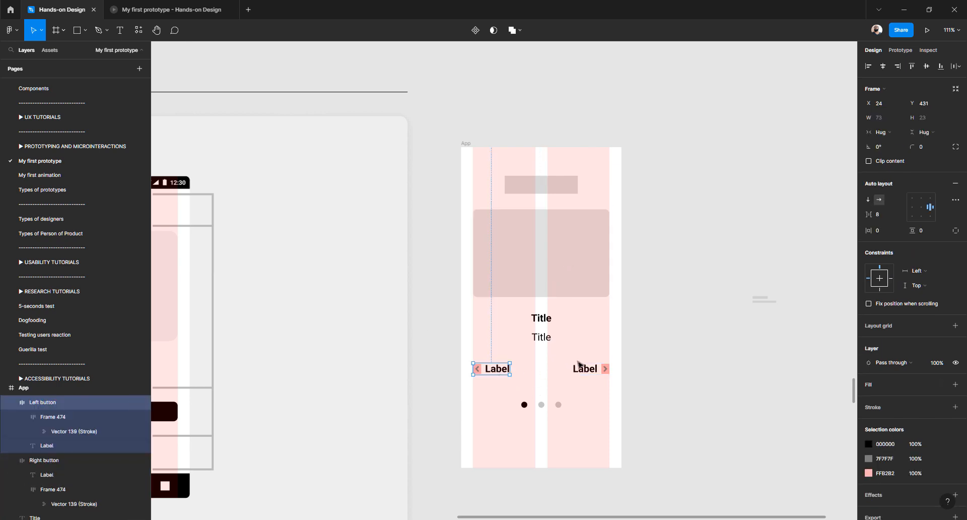
{"action": "left_click", "coordinate": [584, 369], "text": "shift"}
{"action": "left_click", "coordinate": [558, 405], "text": "shift"}
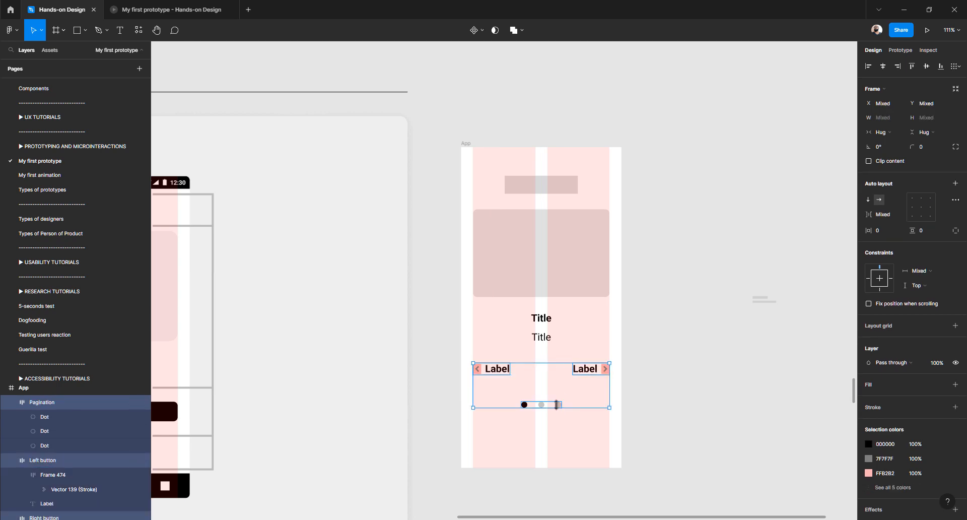
{"action": "left_click", "coordinate": [483, 31]}
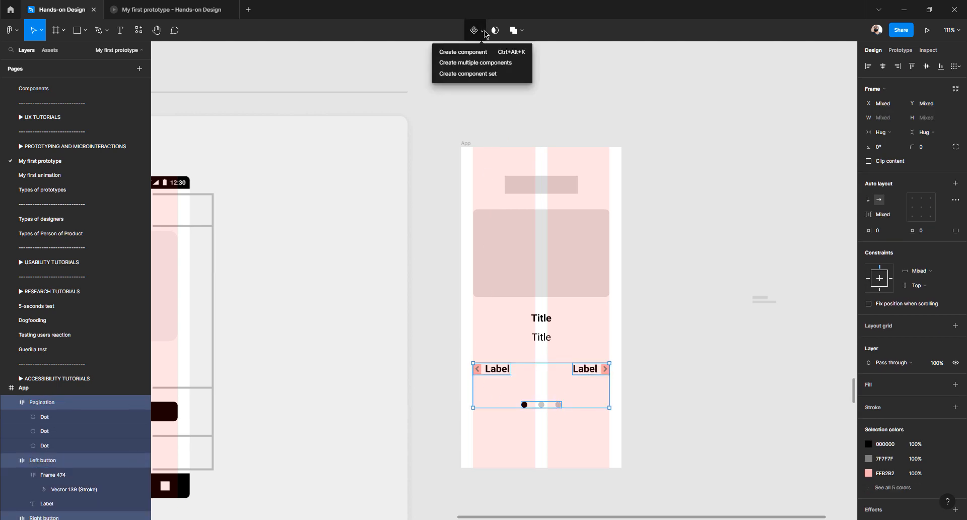
{"action": "left_click", "coordinate": [473, 66]}
{"action": "left_click", "coordinate": [629, 368]}
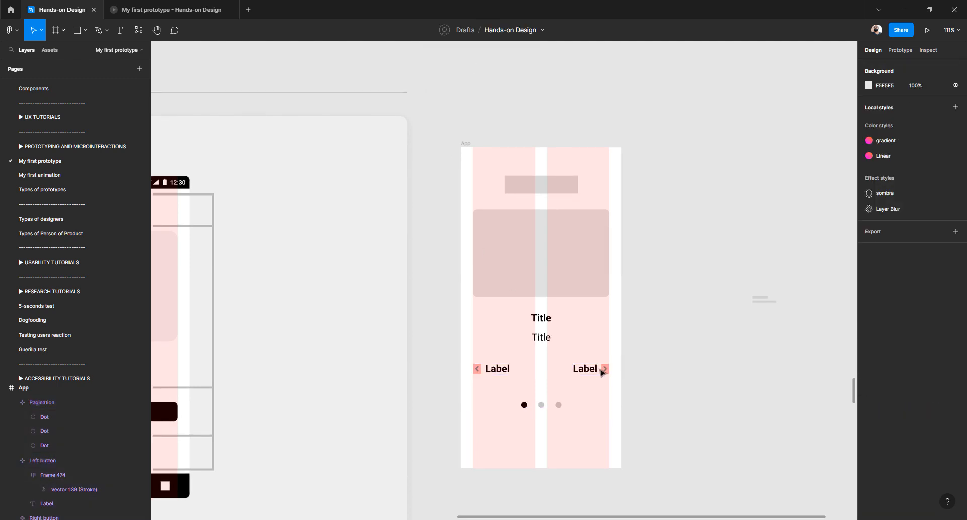
{"action": "left_click", "coordinate": [602, 373]}
{"action": "left_click", "coordinate": [526, 405]}
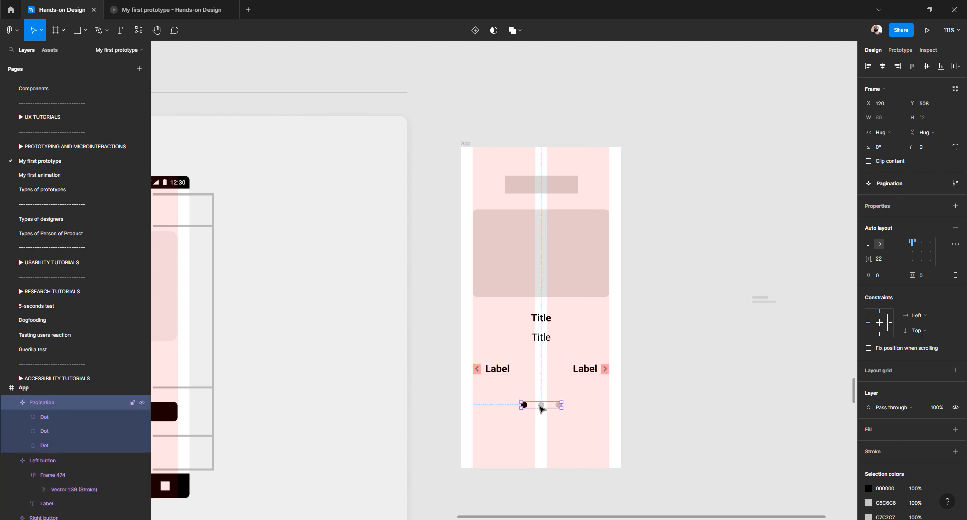
{"action": "scroll", "coordinate": [555, 277], "scroll_direction": "up", "scroll_amount": 2}
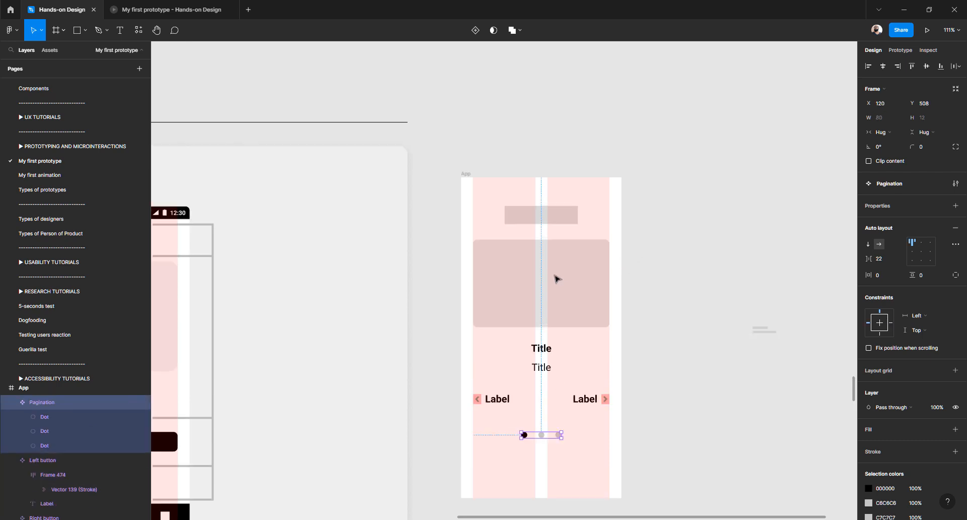
{"action": "scroll", "coordinate": [555, 277], "scroll_direction": "down", "scroll_amount": 2}
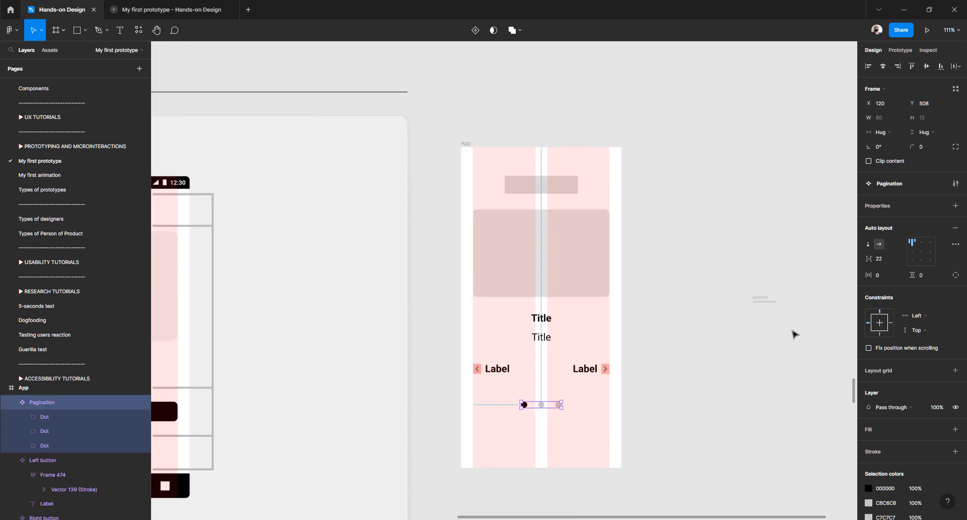
{"action": "left_click_drag", "start_coordinate": [713, 248], "coordinate": [810, 356]}
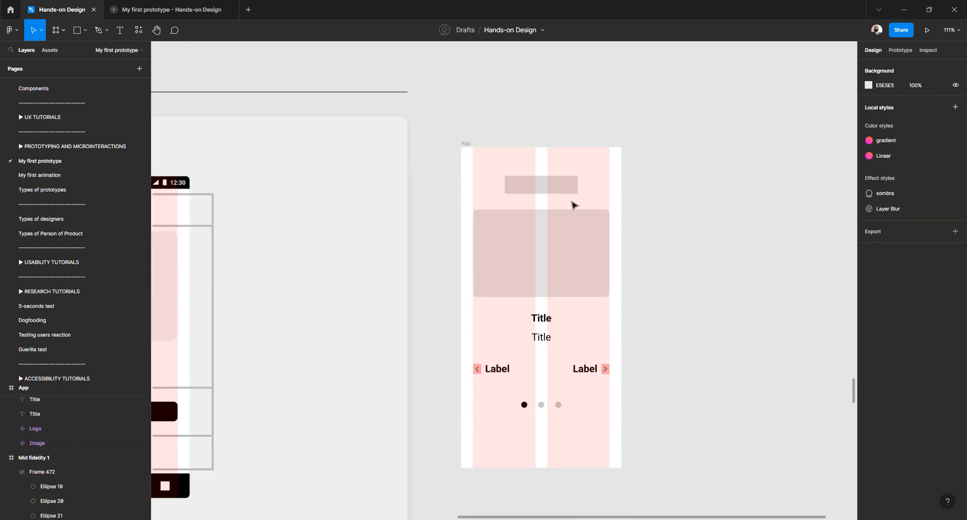
Duplicate the App frame and place the copy about 53 px to the right of the original
{"action": "scroll", "coordinate": [583, 255], "scroll_direction": "down", "scroll_amount": 2}
{"action": "scroll", "coordinate": [583, 255], "scroll_direction": "down", "scroll_amount": 5}
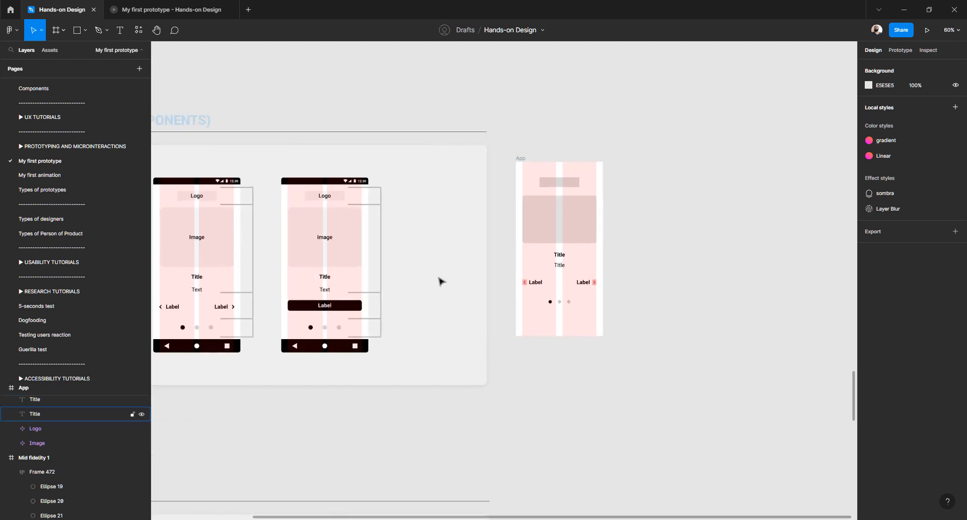
{"action": "left_click", "coordinate": [524, 157]}
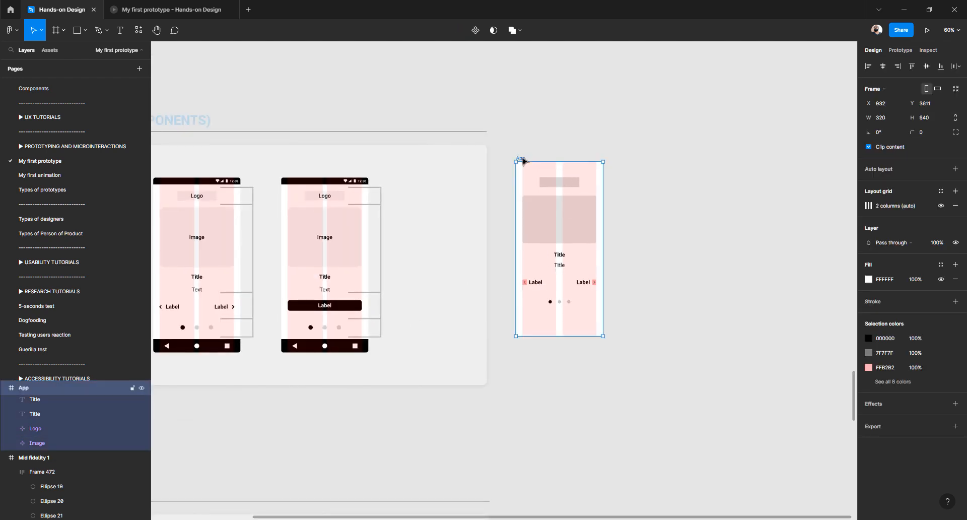
{"action": "left_click_drag", "start_coordinate": [523, 160], "coordinate": [625, 166]}
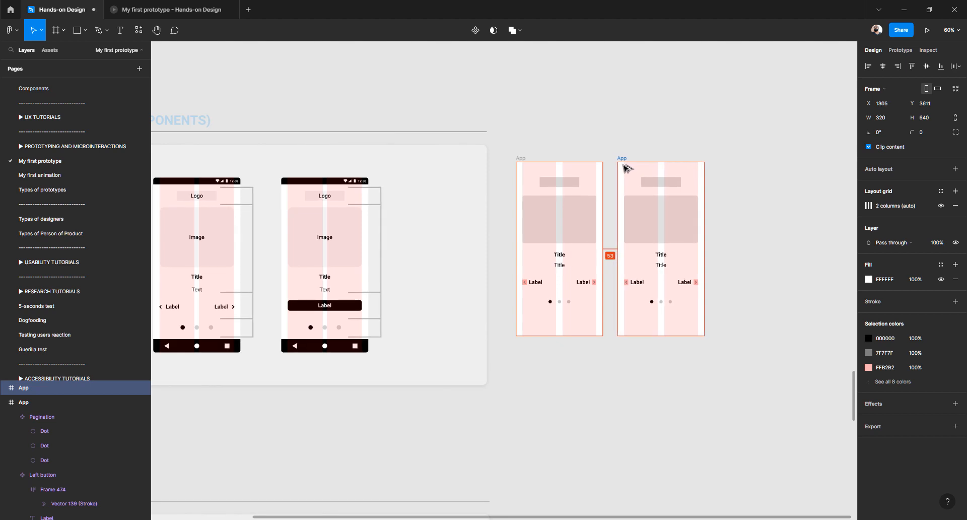
{"action": "left_click", "coordinate": [747, 270]}
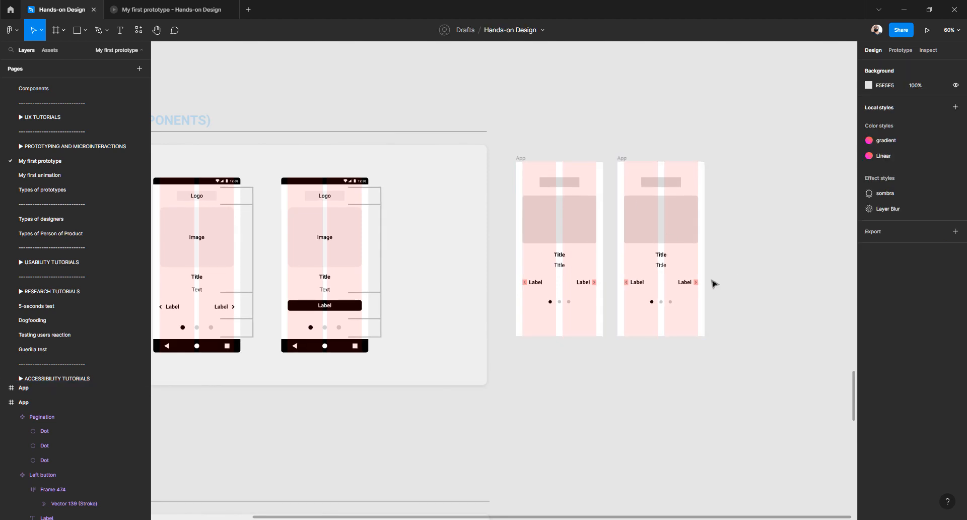
Delete the Left button and Right button from the duplicated App frame
{"action": "left_click_drag", "start_coordinate": [632, 286], "coordinate": [620, 286]}
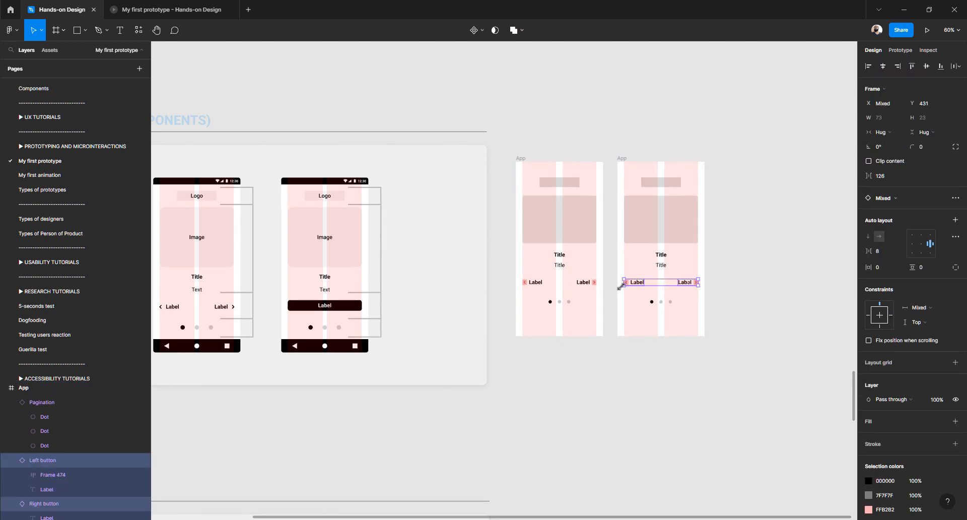
{"action": "key", "text": "Delete"}
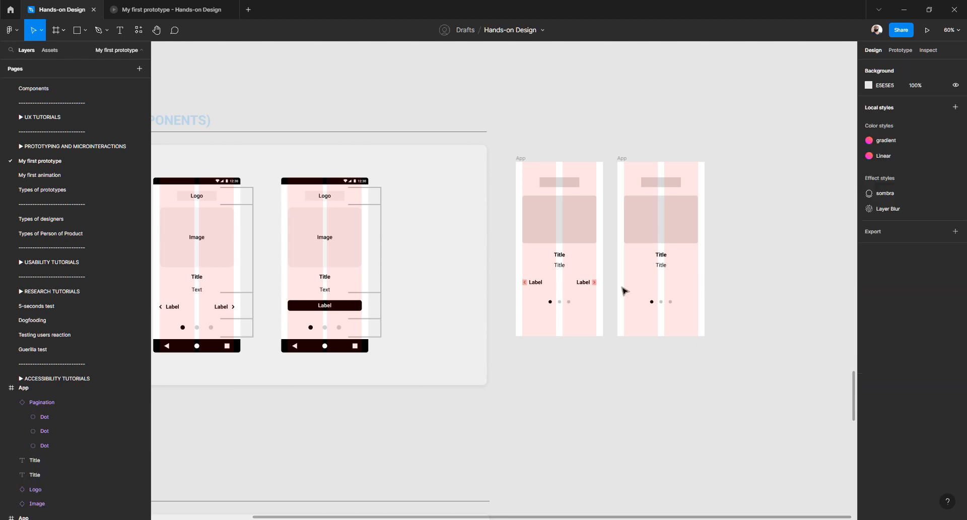
{"action": "left_click", "coordinate": [622, 158]}
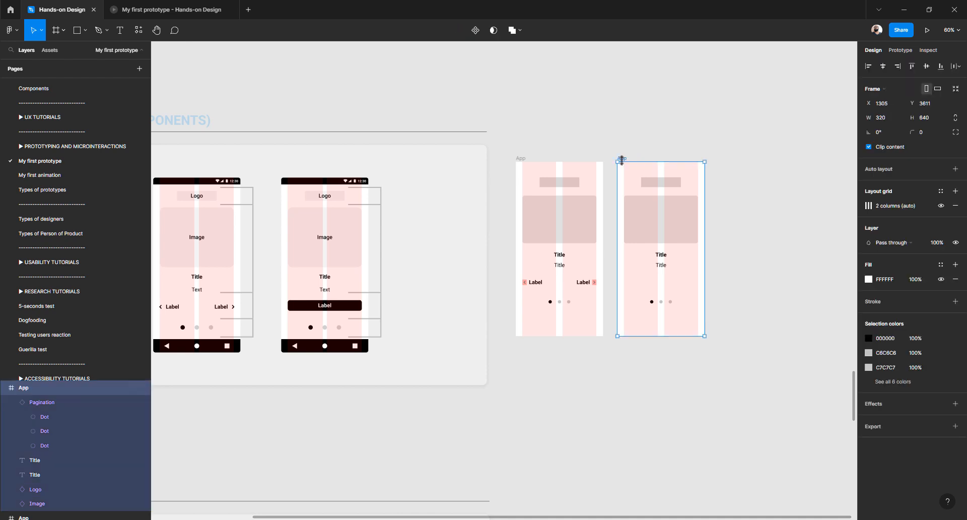
{"action": "left_click", "coordinate": [344, 311]}
{"action": "scroll", "coordinate": [627, 277], "scroll_direction": "up", "scroll_amount": 3}
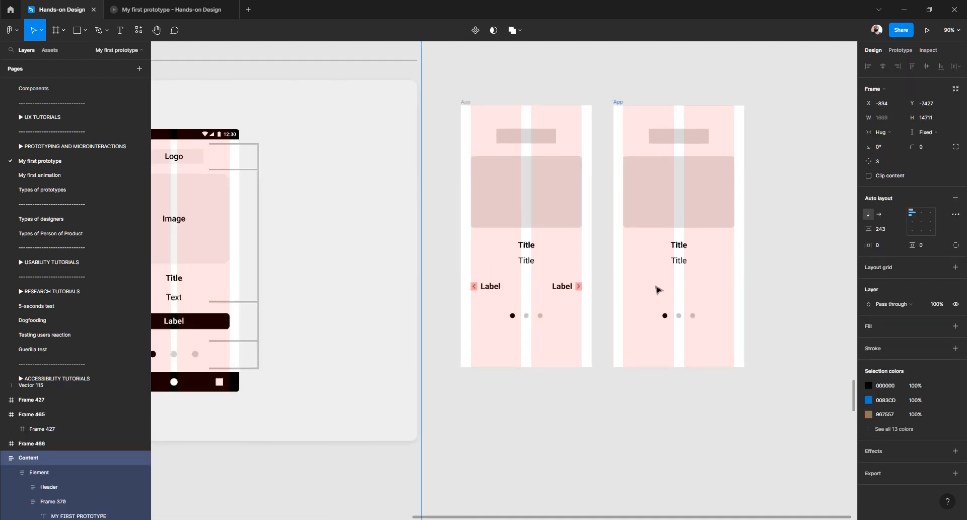
{"action": "scroll", "coordinate": [613, 251], "scroll_direction": "up", "scroll_amount": 5}
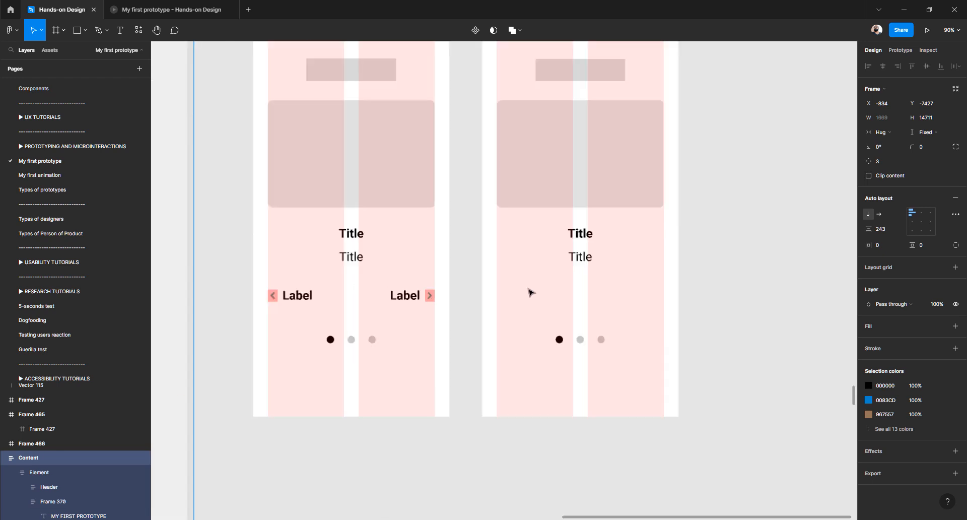
{"action": "key", "text": "r"}
{"action": "left_click_drag", "start_coordinate": [490, 288], "coordinate": [694, 323]}
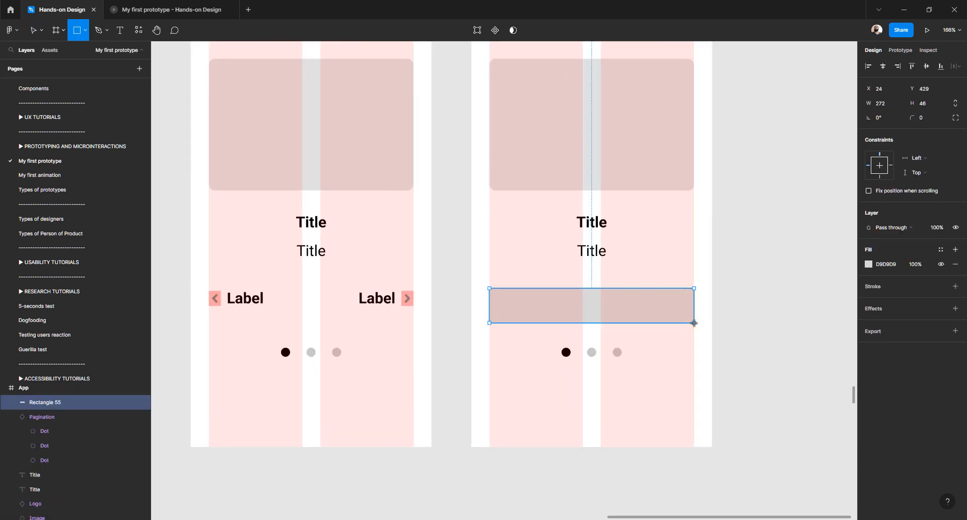
{"action": "key", "text": "ctrl+z"}
{"action": "key", "text": "v"}
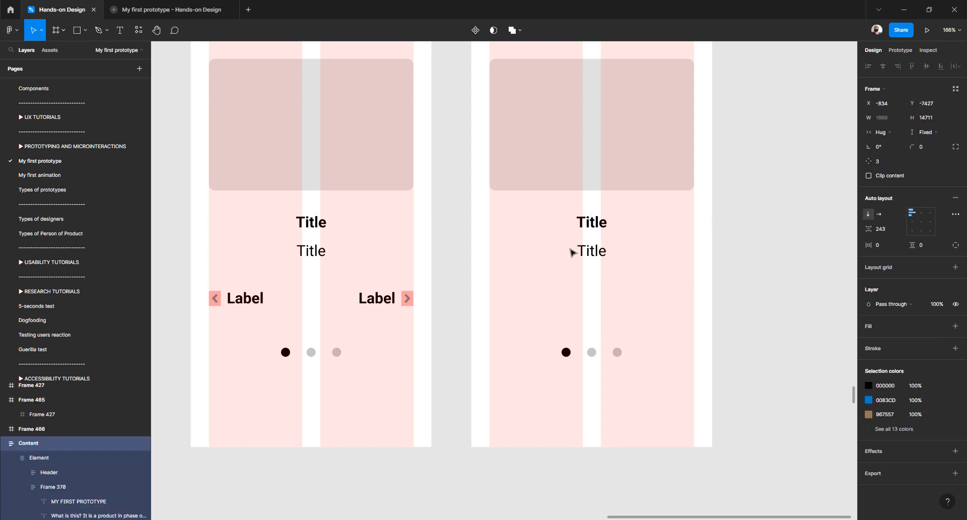
Duplicate the bold Title text in the second App frame and place the copy just above the pagination dots, at Y 445
{"action": "scroll", "coordinate": [564, 254], "scroll_direction": "down", "scroll_amount": 5}
{"action": "scroll", "coordinate": [494, 282], "scroll_direction": "left", "scroll_amount": 8}
{"action": "left_click", "coordinate": [359, 314], "text": "ctrl"}
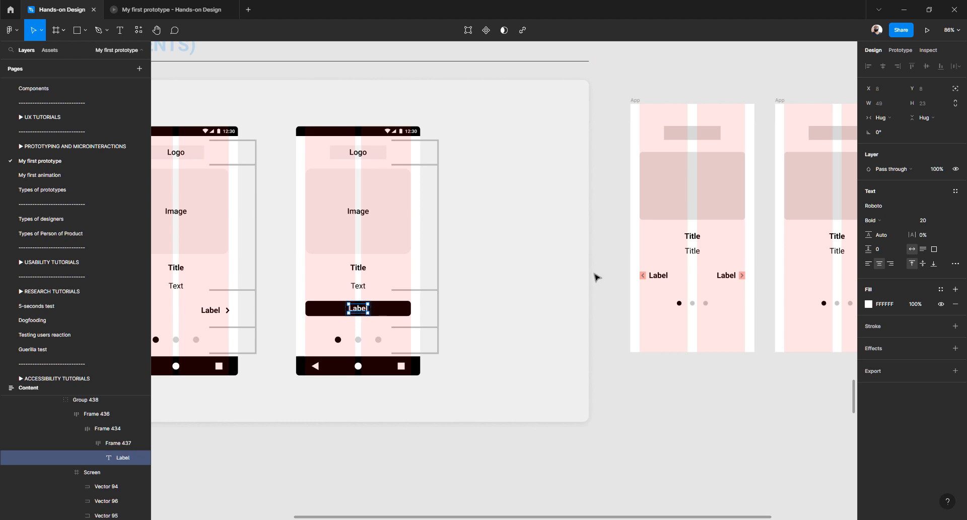
{"action": "scroll", "coordinate": [584, 276], "scroll_direction": "right", "scroll_amount": 4}
{"action": "left_click", "coordinate": [642, 237]}
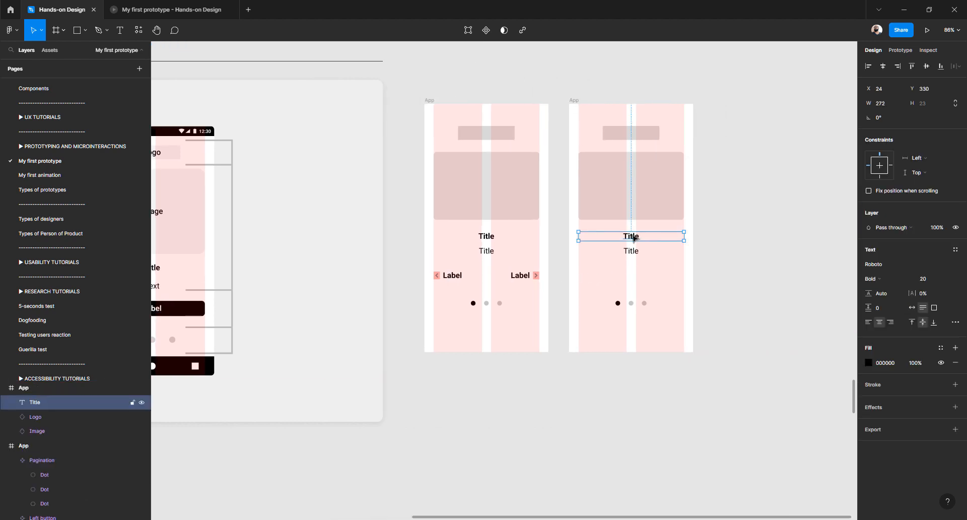
{"action": "left_click_drag", "start_coordinate": [634, 237], "coordinate": [635, 282]}
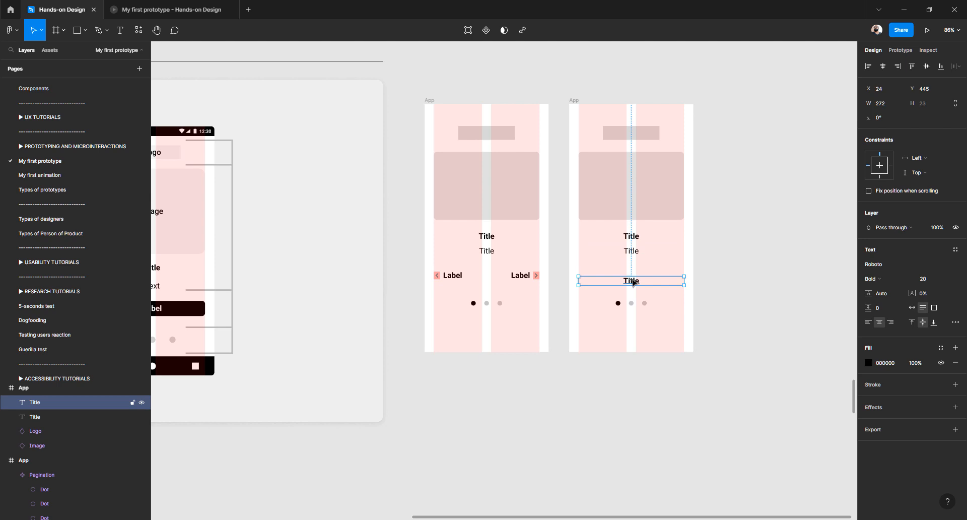
Wrap the copied Title text in an auto layout frame and give that frame a black 000000 fill
{"action": "key", "text": "shift+a"}
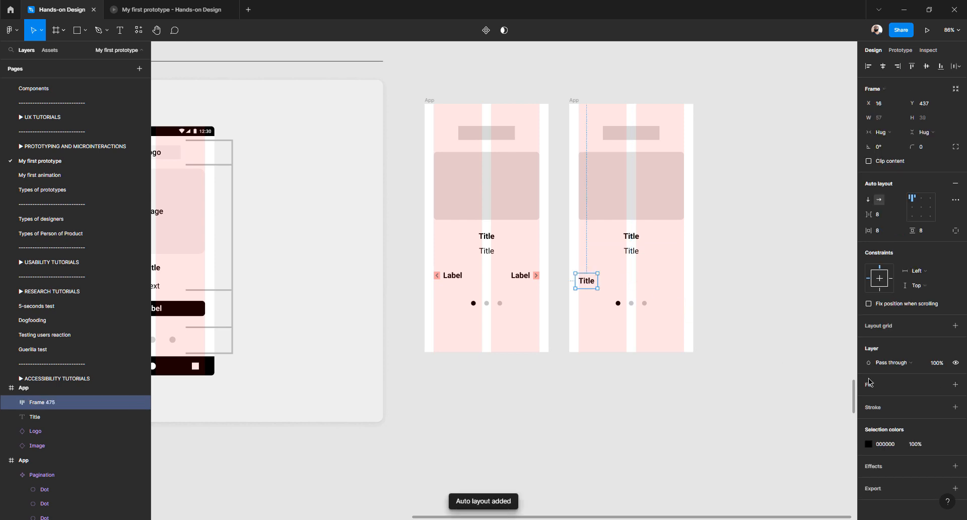
{"action": "left_click", "coordinate": [867, 386]}
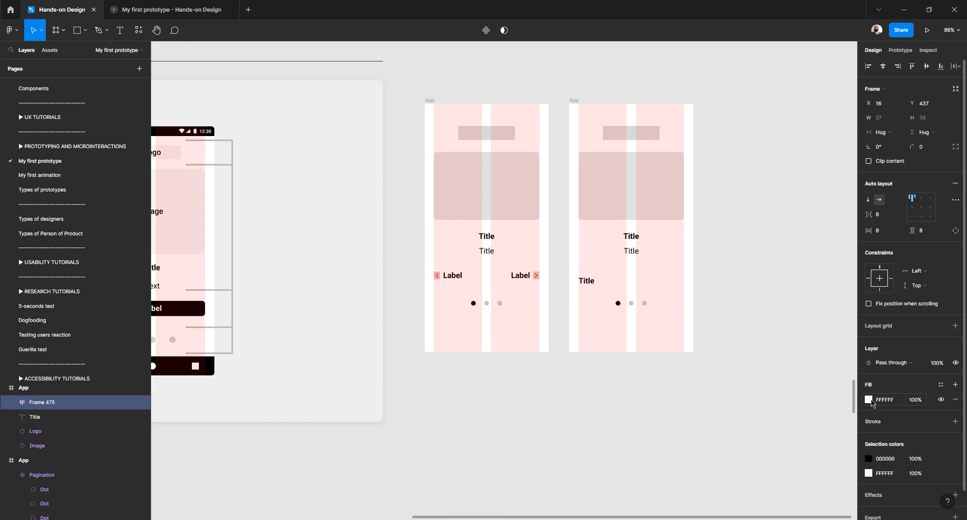
{"action": "left_click", "coordinate": [868, 399]}
{"action": "left_click", "coordinate": [826, 337]}
{"action": "left_click_drag", "start_coordinate": [826, 337], "coordinate": [723, 433]}
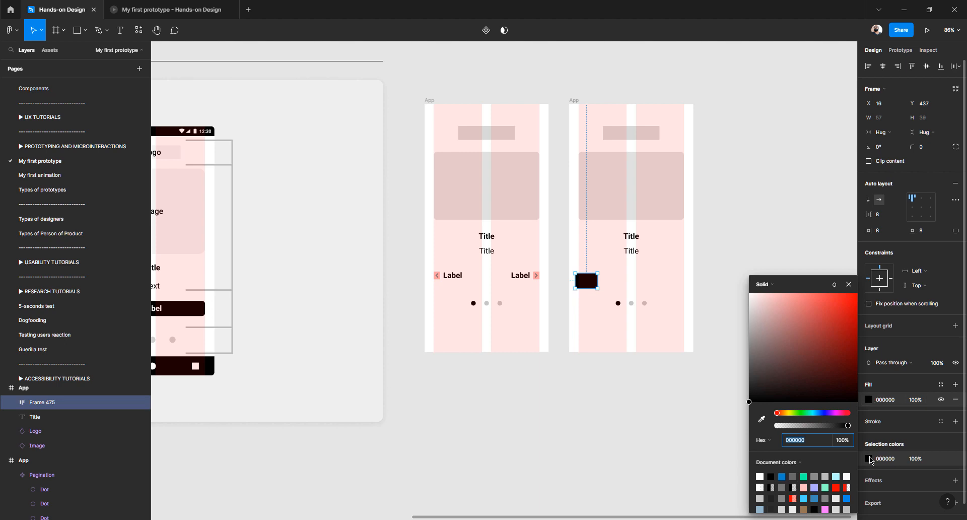
{"action": "left_click", "coordinate": [620, 333]}
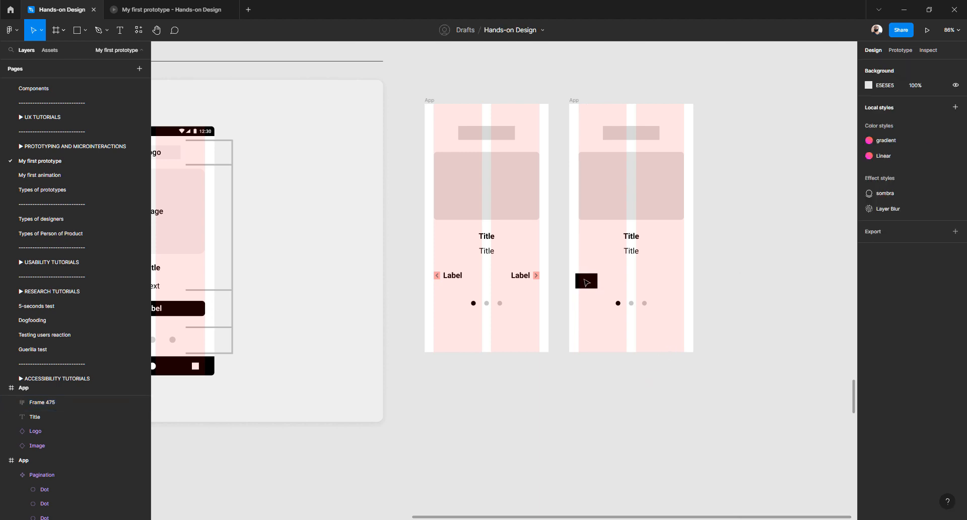
Set the fill of the text inside the black auto layout frame to white FFFFFF
{"action": "double_click", "coordinate": [587, 282]}
{"action": "left_click", "coordinate": [869, 304]}
{"action": "left_click_drag", "start_coordinate": [809, 310], "coordinate": [674, 257]}
{"action": "left_click", "coordinate": [630, 272]}
Change the white text inside the black frame to Label
{"action": "scroll", "coordinate": [599, 288], "scroll_direction": "up", "scroll_amount": 3}
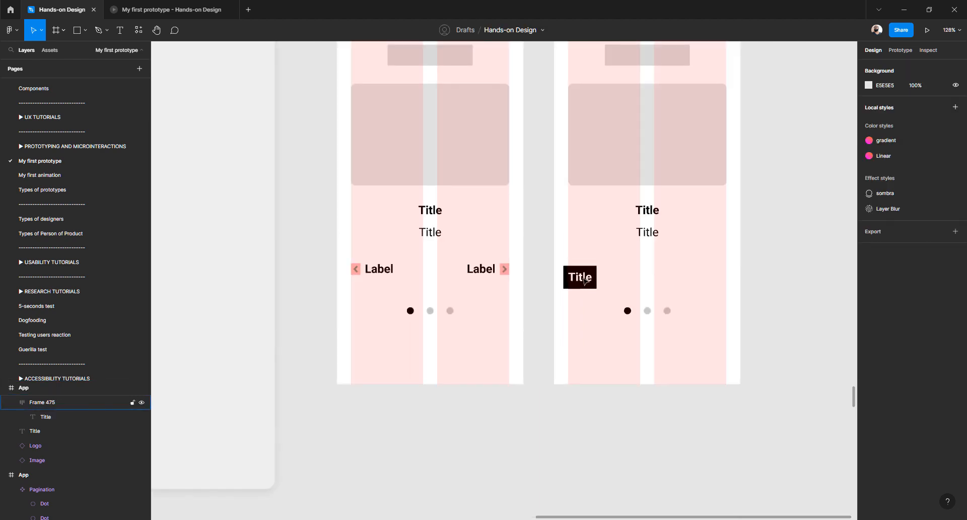
{"action": "double_click", "coordinate": [594, 283]}
{"action": "type", "text": "Label"}
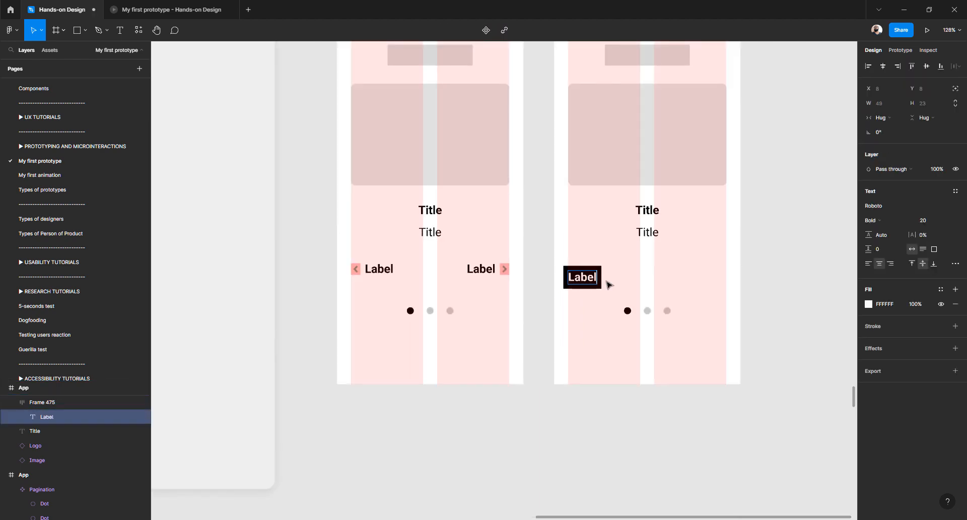
{"action": "left_click", "coordinate": [753, 268]}
Widen the black button frame to 280, up to the right column's edge, and center its label in the auto layout
{"action": "left_click", "coordinate": [589, 281]}
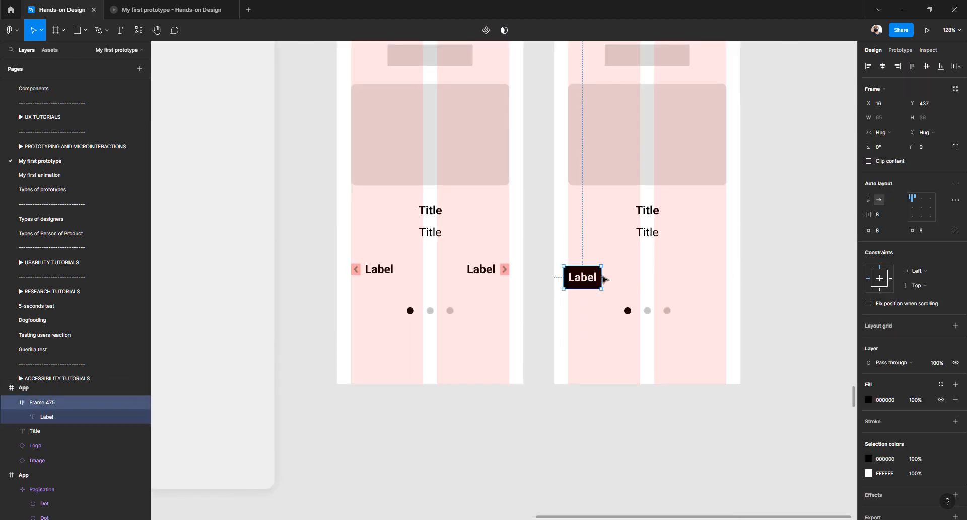
{"action": "left_click_drag", "start_coordinate": [646, 273], "coordinate": [726, 277]}
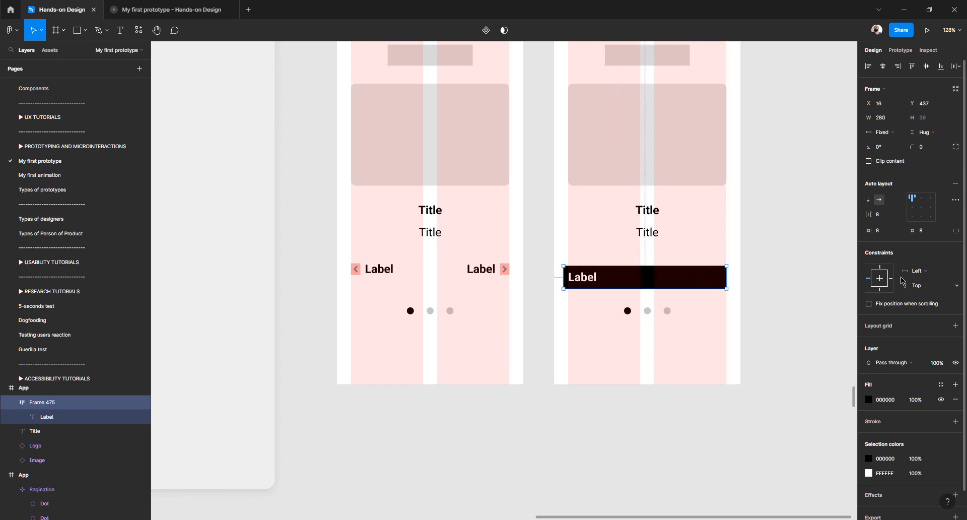
{"action": "left_click", "coordinate": [922, 208]}
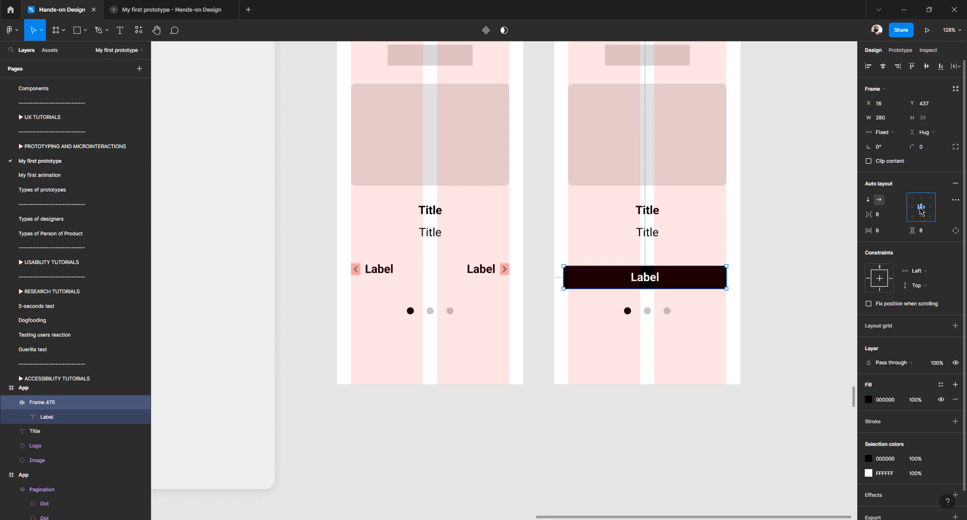
{"action": "key", "text": "Return"}
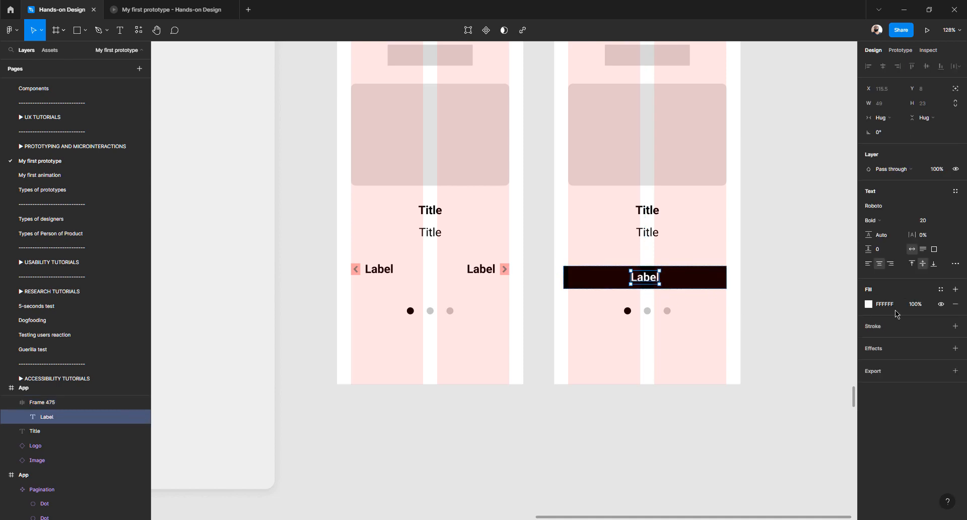
{"action": "left_click", "coordinate": [795, 275]}
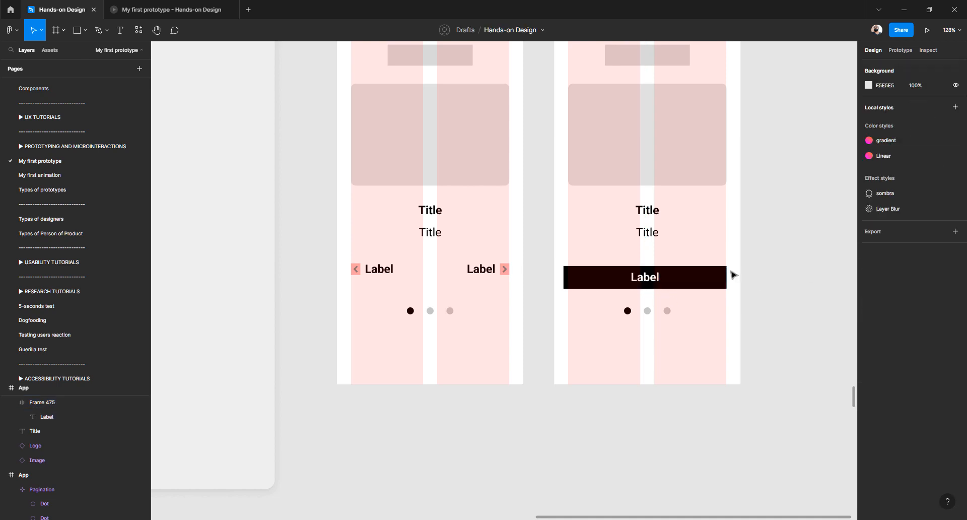
Set the black button frame's corner radius to 8
{"action": "left_click", "coordinate": [76, 402]}
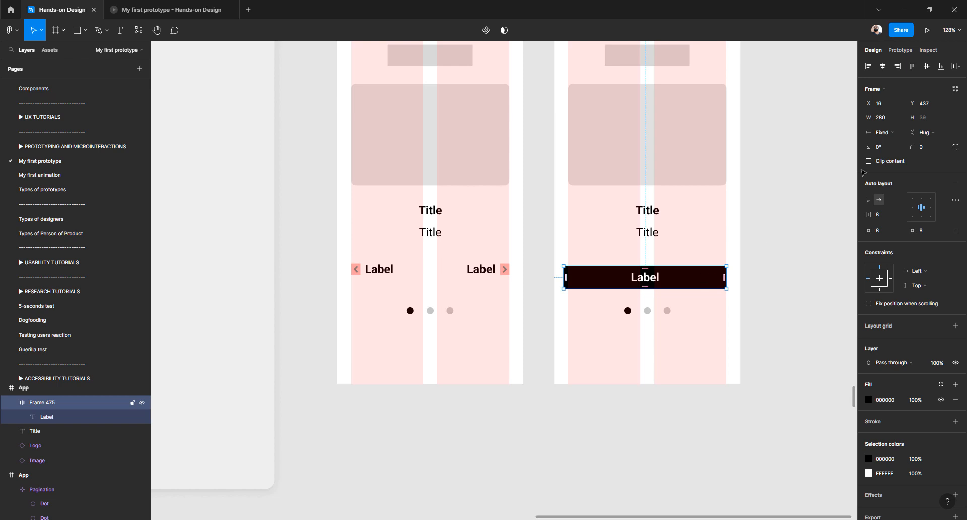
{"action": "left_click", "coordinate": [924, 146]}
{"action": "type", "text": "8"}
{"action": "key", "text": "Return"}
{"action": "left_click", "coordinate": [797, 276]}
Rename the black button frame as Main button
{"action": "left_click", "coordinate": [677, 286]}
{"action": "double_click", "coordinate": [51, 406]}
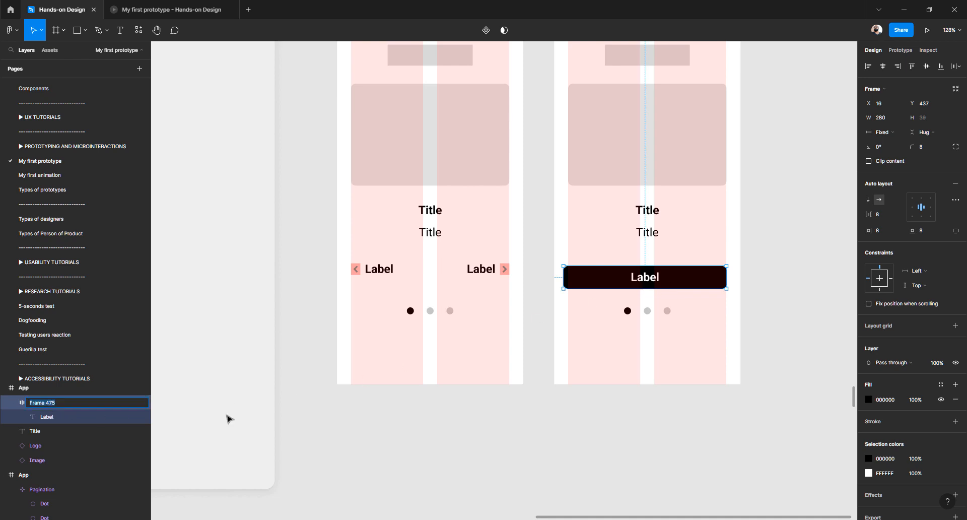
{"action": "type", "text": "But"}
{"action": "key", "text": "Return"}
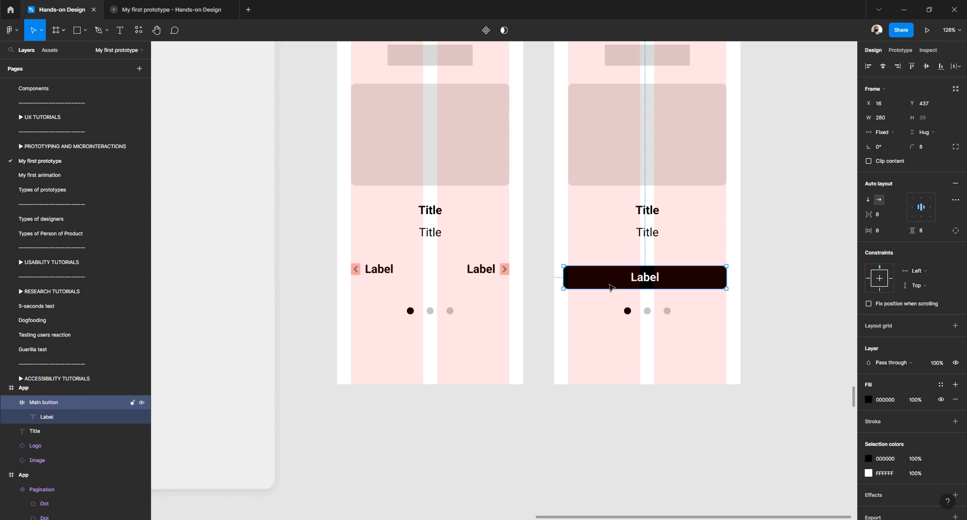
Convert the Main button frame into a component
{"action": "left_click", "coordinate": [486, 30]}
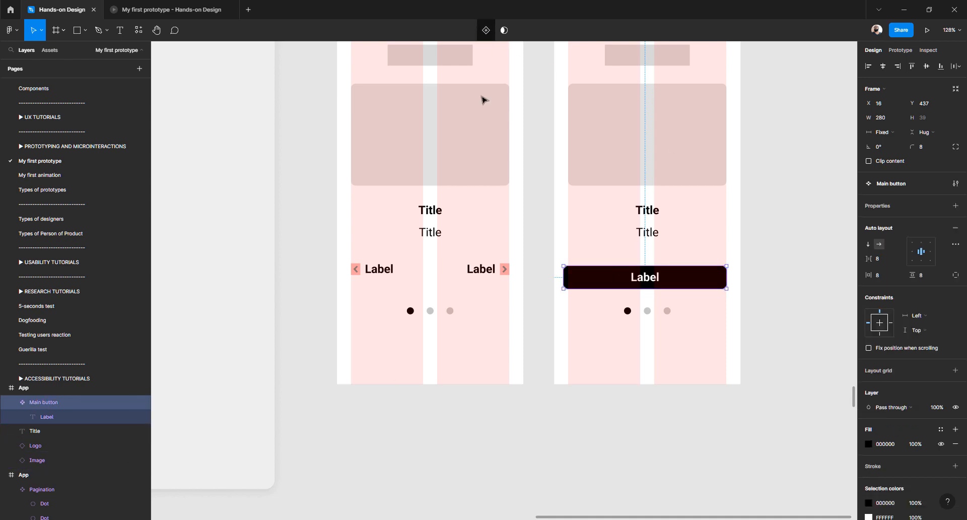
{"action": "left_click", "coordinate": [494, 406]}
{"action": "scroll", "coordinate": [420, 312], "scroll_direction": "down", "scroll_amount": 3}
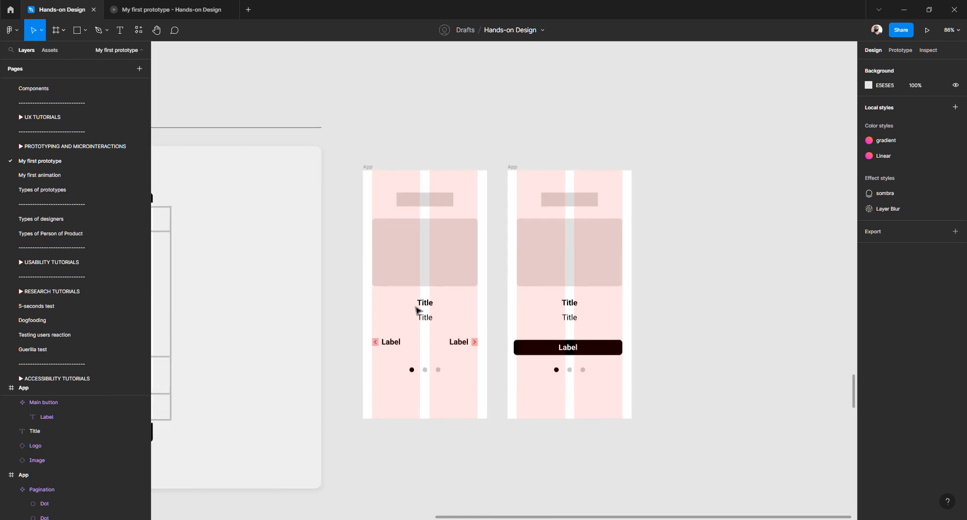
{"action": "scroll", "coordinate": [491, 300], "scroll_direction": "up", "scroll_amount": 2}
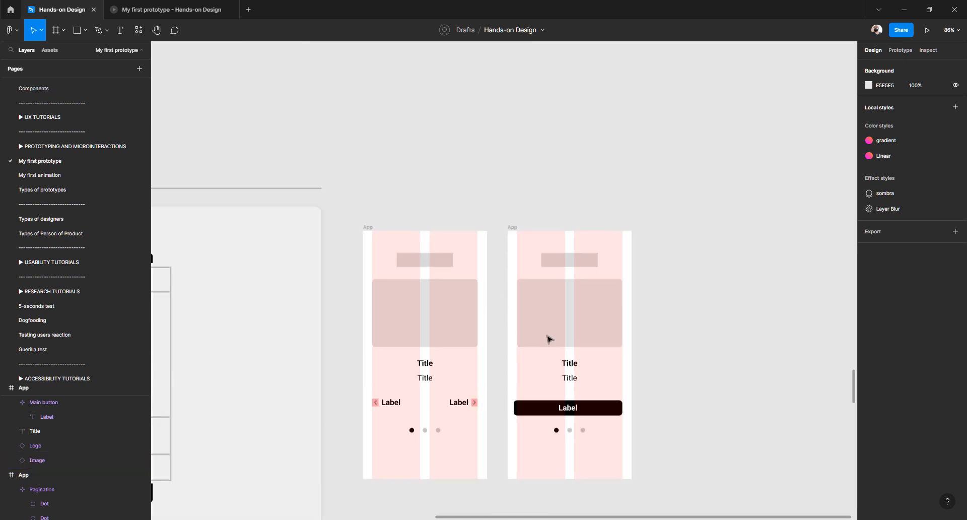
Move the Main button and Logo components out above the App frames, and copy the second frame's Logo instance into the first frame
{"action": "left_click_drag", "start_coordinate": [549, 412], "coordinate": [549, 158]}
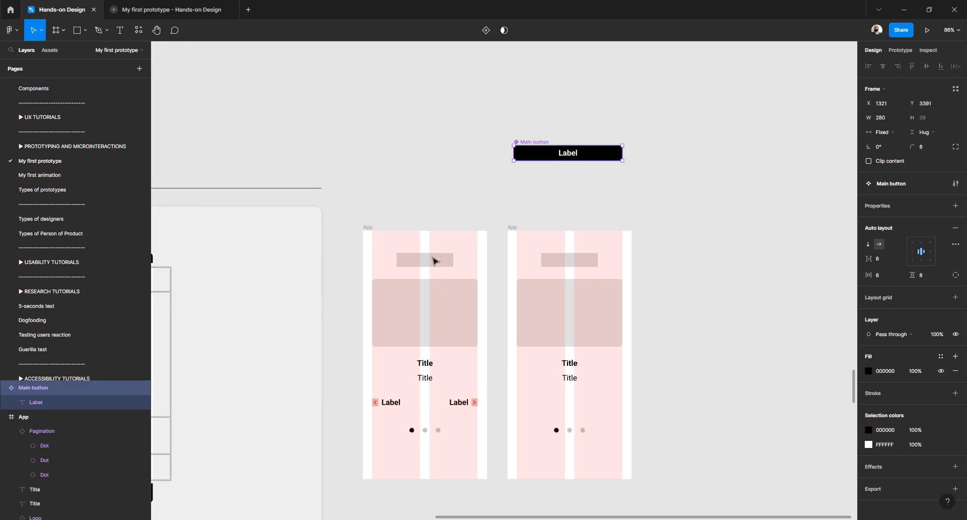
{"action": "left_click", "coordinate": [428, 261]}
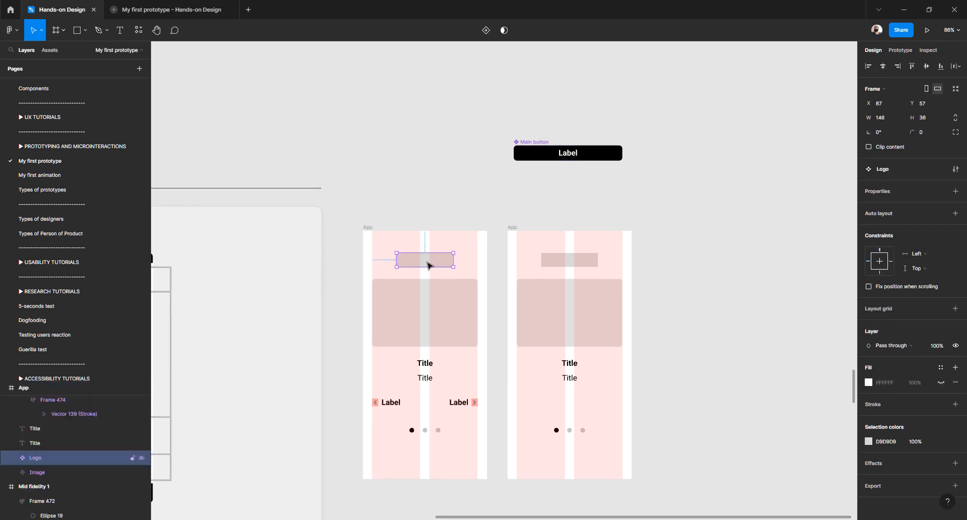
{"action": "left_click_drag", "start_coordinate": [428, 266], "coordinate": [431, 159]}
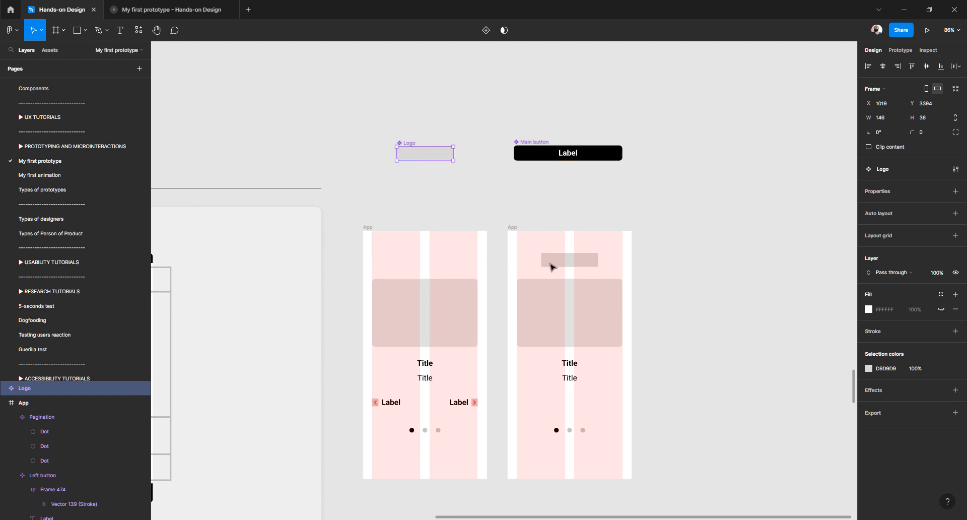
{"action": "left_click_drag", "start_coordinate": [563, 263], "coordinate": [420, 261]}
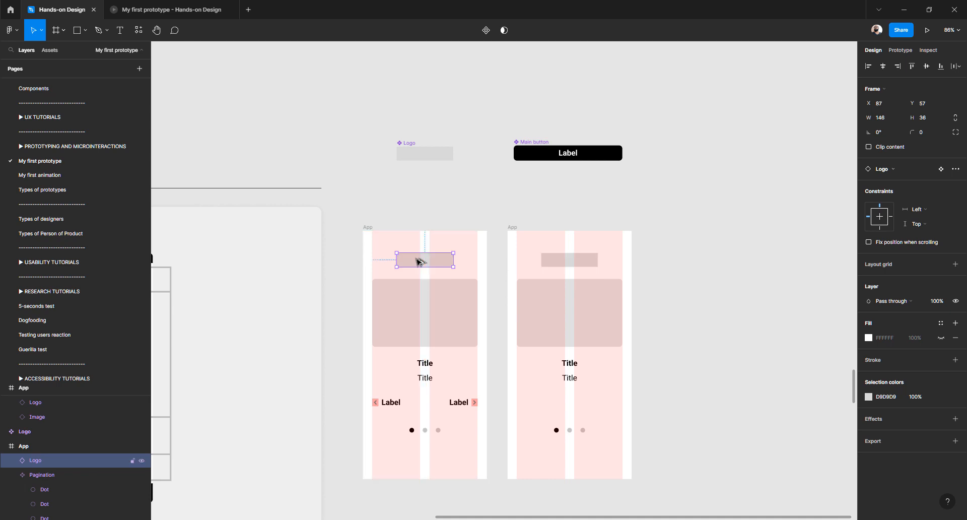
Try to copy the first App frame's Left button, Right button and Pagination components into the empty area above the Logo component
{"action": "left_click", "coordinate": [390, 403]}
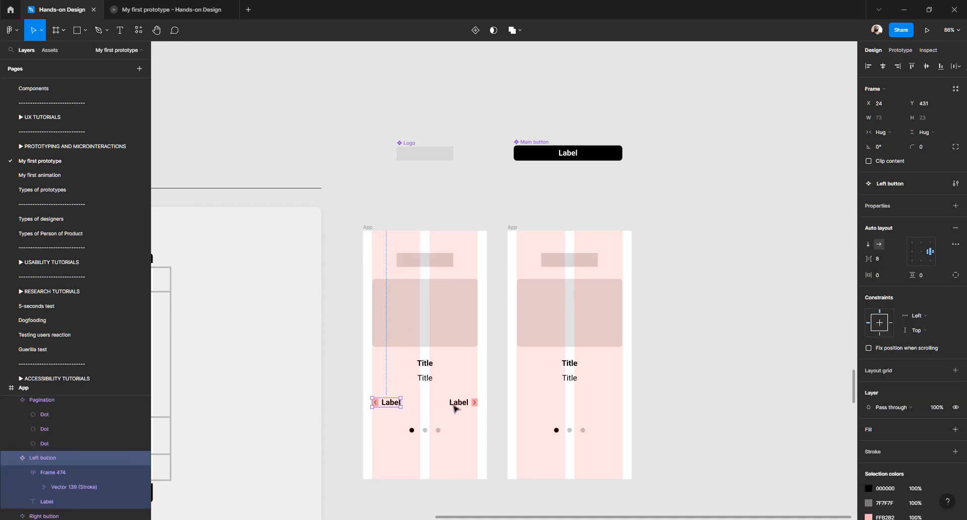
{"action": "left_click", "coordinate": [458, 403], "text": "shift"}
{"action": "left_click", "coordinate": [438, 432], "text": "shift"}
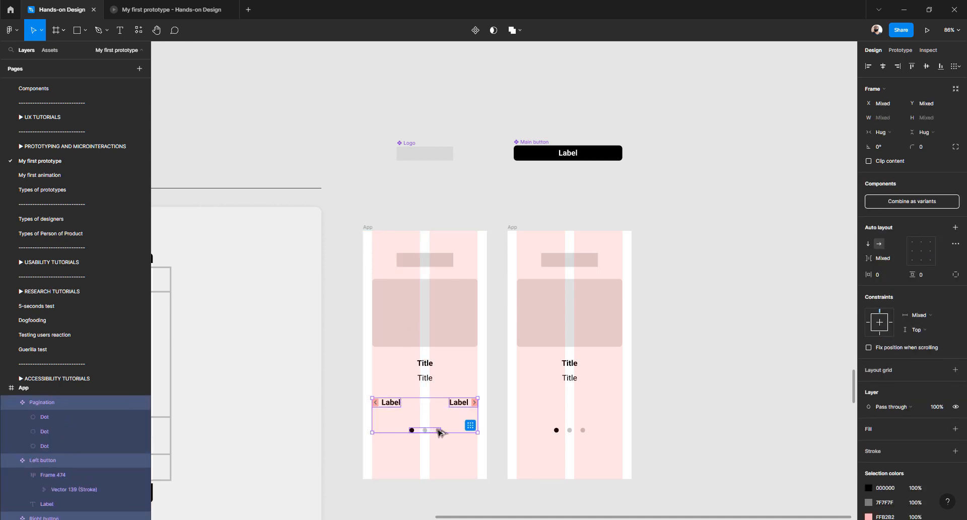
{"action": "left_click_drag", "start_coordinate": [438, 432], "coordinate": [426, 108]}
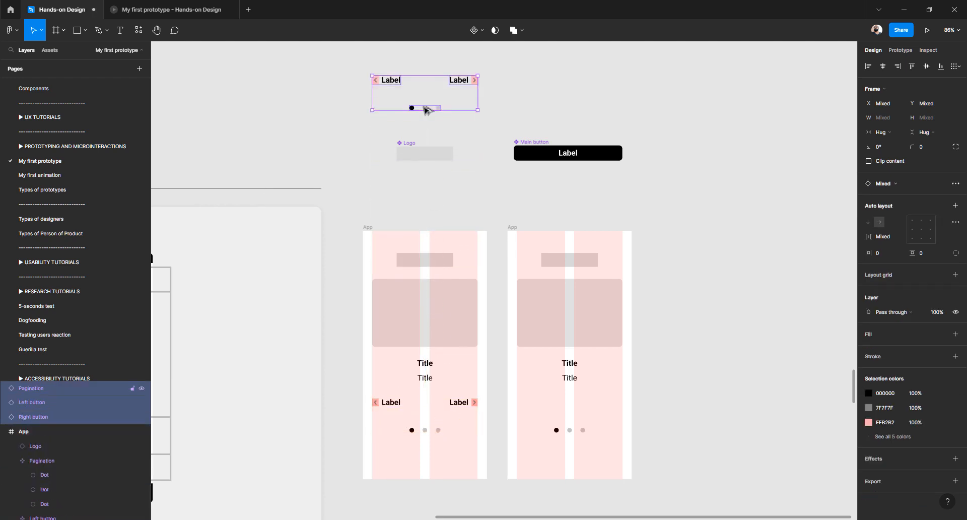
{"action": "left_click", "coordinate": [375, 119]}
{"action": "left_click", "coordinate": [387, 82]}
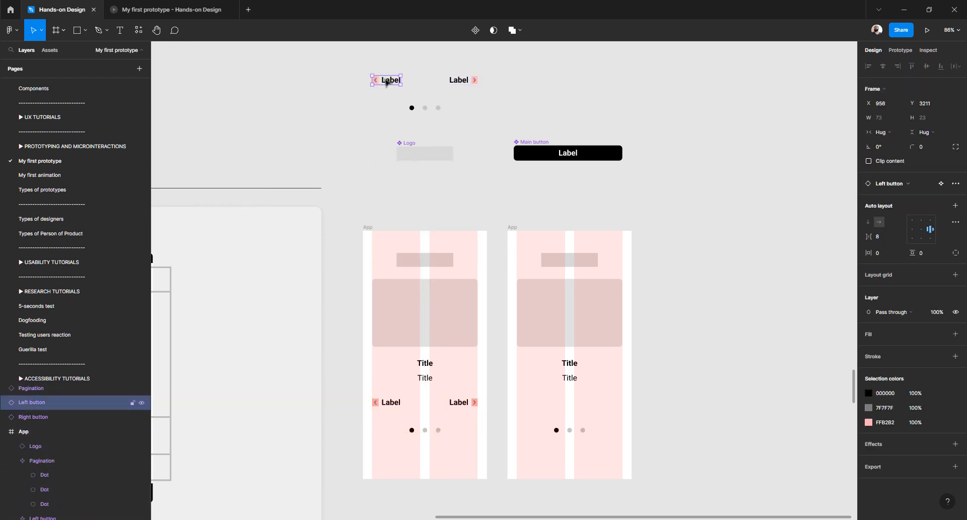
{"action": "scroll", "coordinate": [385, 95], "scroll_direction": "up", "scroll_amount": 2}
{"action": "scroll", "coordinate": [382, 131], "scroll_direction": "up", "scroll_amount": 10, "text": "ctrl"}
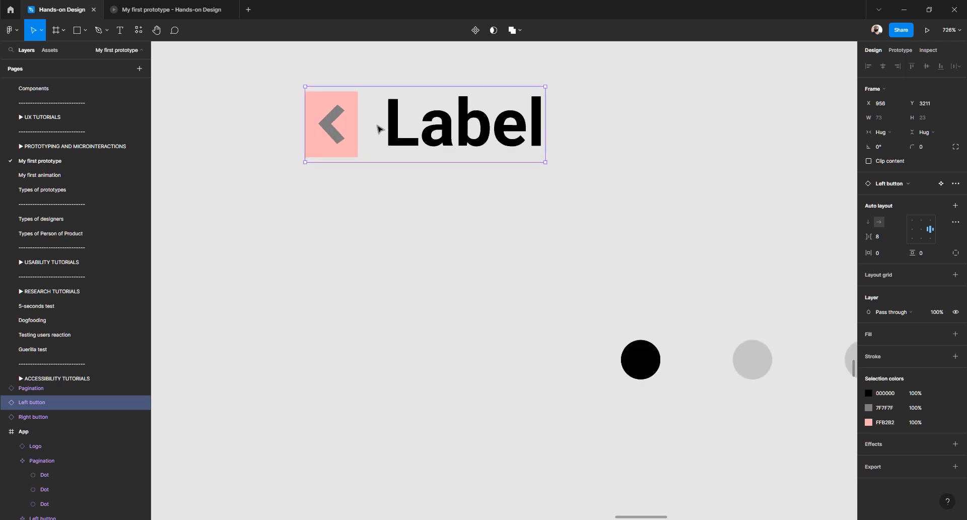
{"action": "scroll", "coordinate": [382, 131], "scroll_direction": "down", "scroll_amount": 3, "text": "ctrl"}
{"action": "scroll", "coordinate": [382, 128], "scroll_direction": "down", "scroll_amount": 4, "text": "ctrl"}
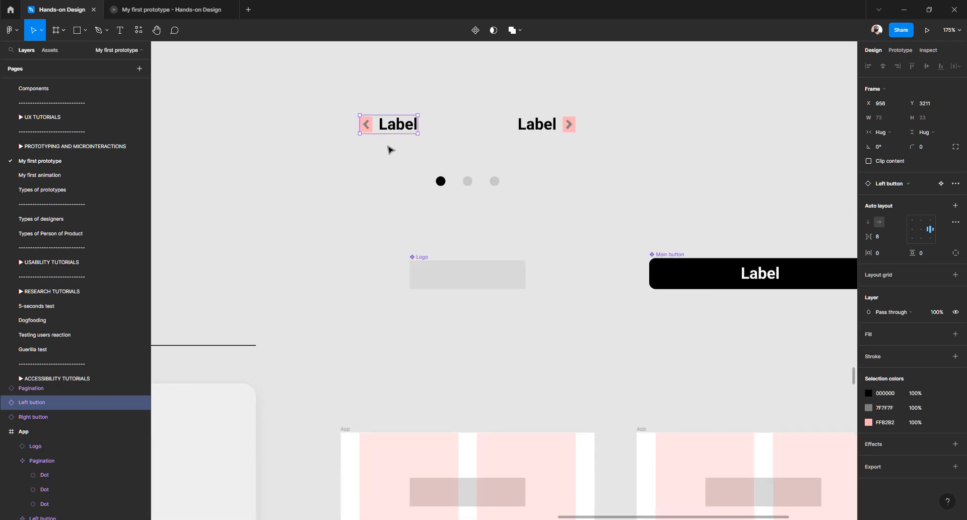
{"action": "key", "text": "ctrl+z"}
{"action": "key", "text": "ctrl+z"}
{"action": "key", "text": "ctrl+z"}
Move the Left button, Right button and Pagination components above the first App frame and place instances of them below its titles
{"action": "scroll", "coordinate": [388, 157], "scroll_direction": "down", "scroll_amount": 3}
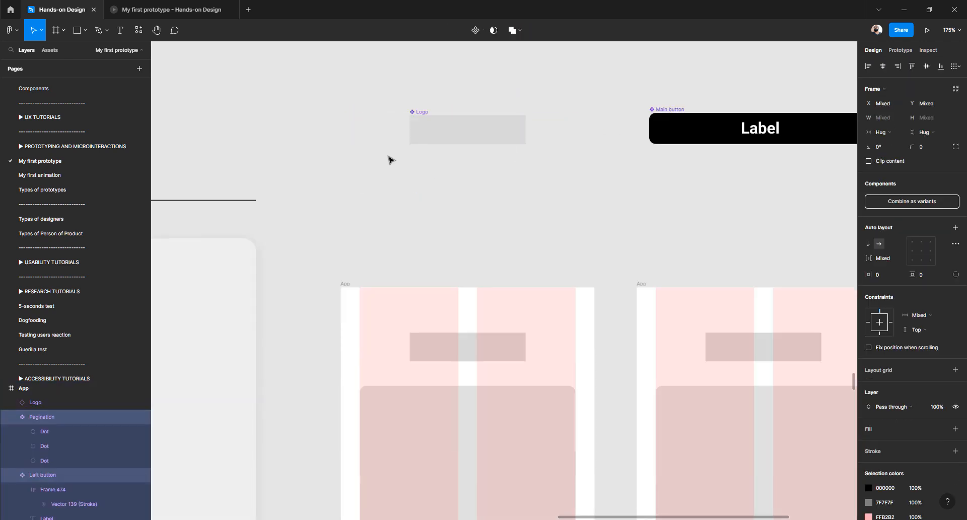
{"action": "scroll", "coordinate": [395, 216], "scroll_direction": "down", "scroll_amount": 5}
{"action": "scroll", "coordinate": [403, 275], "scroll_direction": "down", "scroll_amount": 2, "text": "ctrl"}
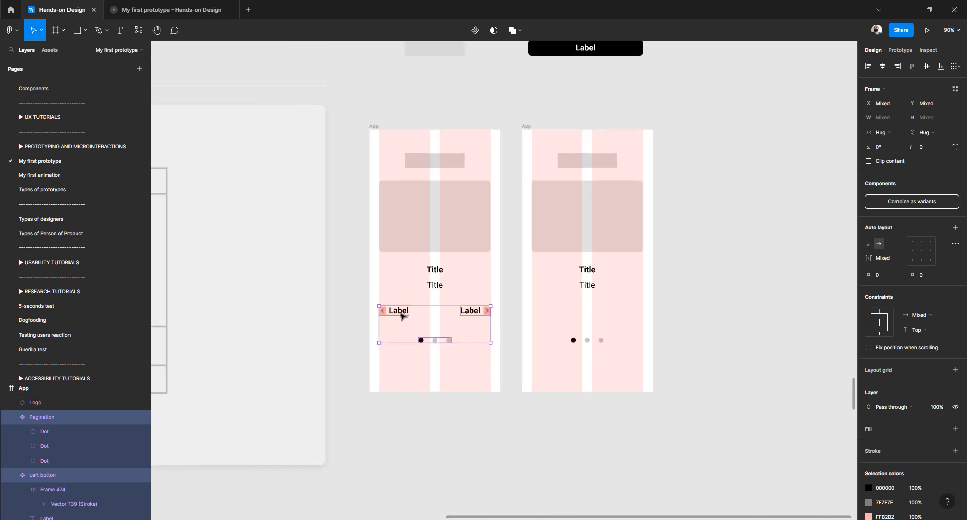
{"action": "left_click_drag", "start_coordinate": [403, 80], "coordinate": [409, 324]}
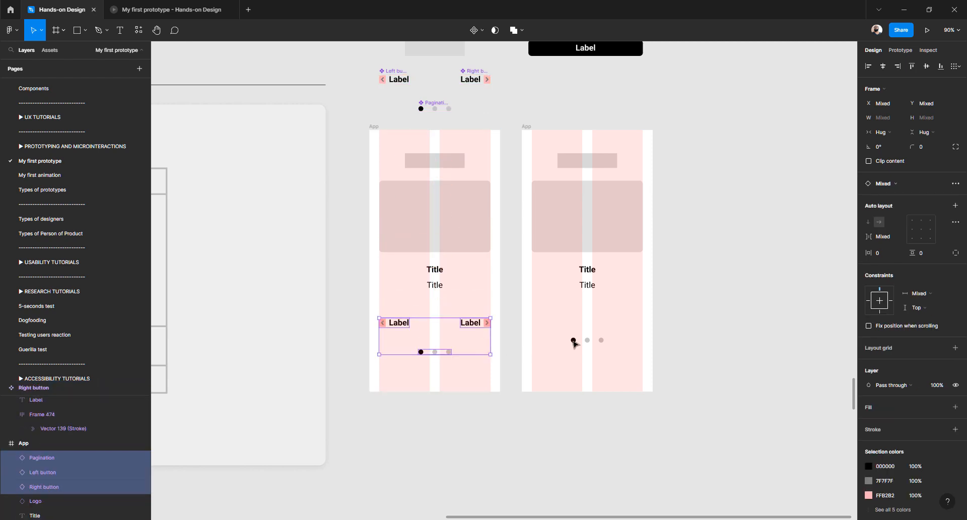
Delete the Pagination from the second App frame and place a Main button instance below its titles at about Y 459
{"action": "left_click", "coordinate": [574, 341]}
{"action": "key", "text": "Delete"}
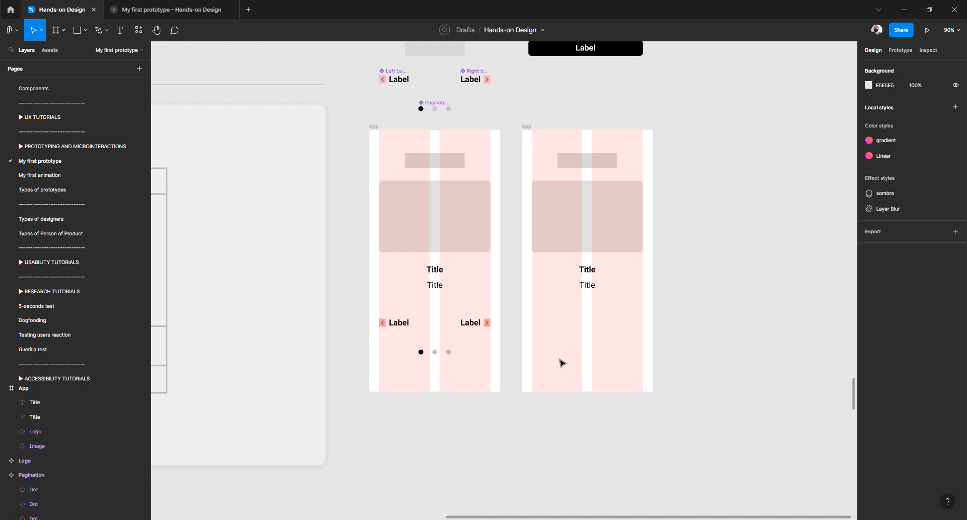
{"action": "scroll", "coordinate": [539, 287], "scroll_direction": "up", "scroll_amount": 3}
{"action": "left_click_drag", "start_coordinate": [577, 142], "coordinate": [578, 418]}
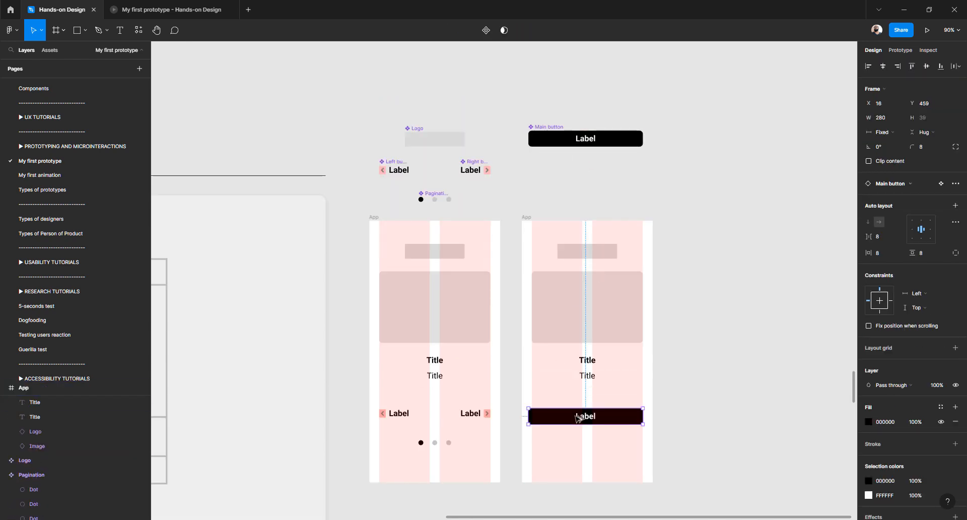
{"action": "left_click", "coordinate": [437, 445]}
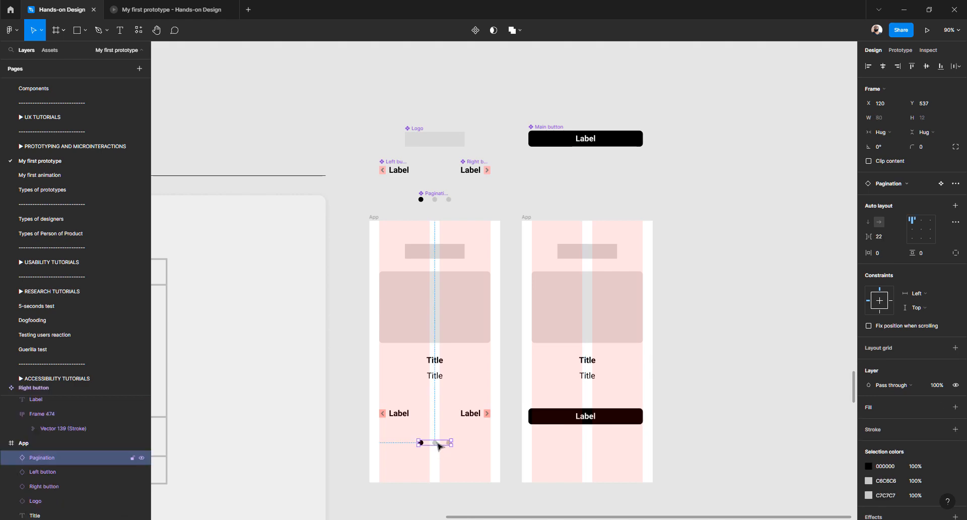
{"action": "left_click", "coordinate": [666, 357]}
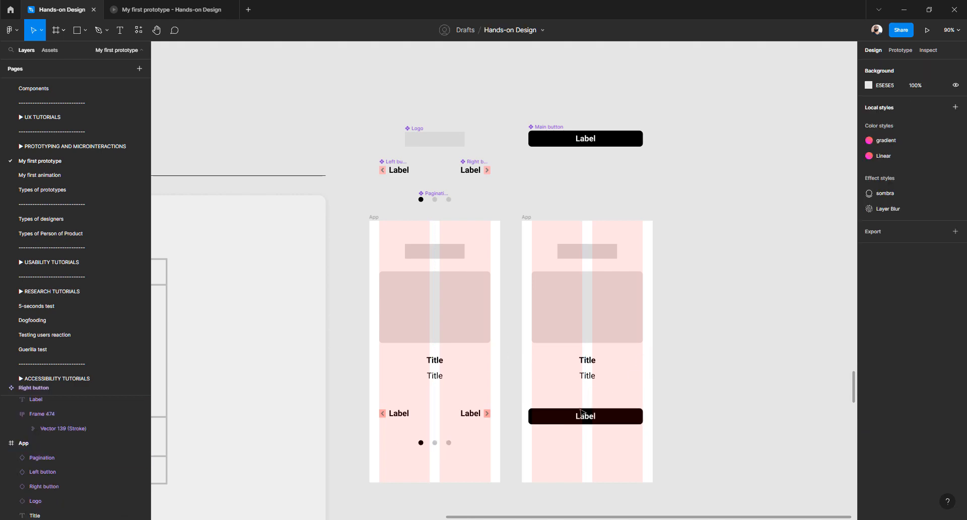
Try to narrow the Main button component to 273 wide by pulling in its left edge
{"action": "left_click", "coordinate": [576, 416]}
{"action": "scroll", "coordinate": [572, 419], "scroll_direction": "up", "scroll_amount": 5, "text": "ctrl"}
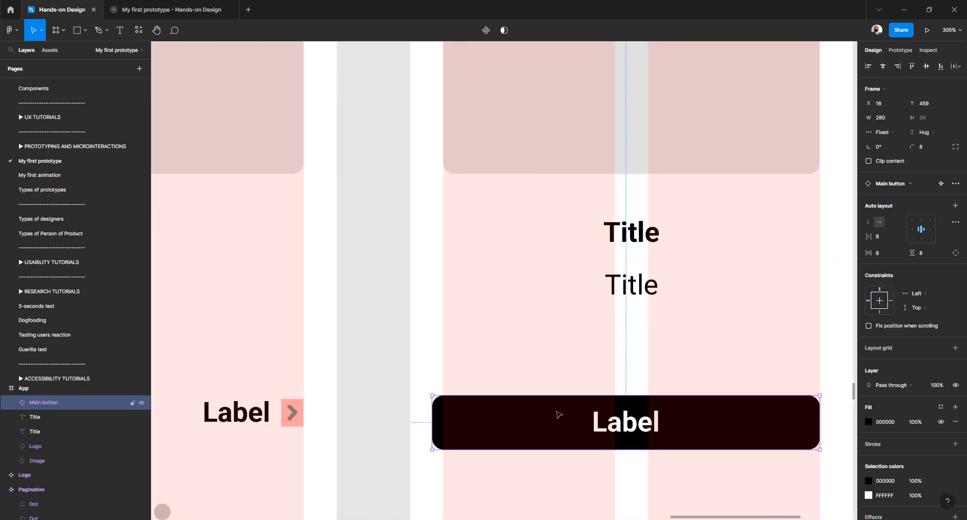
{"action": "scroll", "coordinate": [529, 388], "scroll_direction": "up", "scroll_amount": 5}
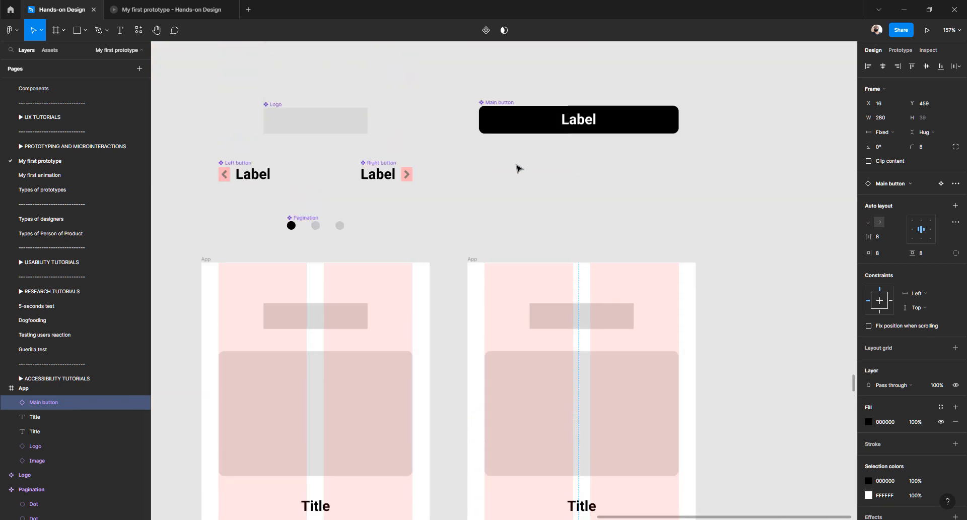
{"action": "left_click", "coordinate": [509, 178]}
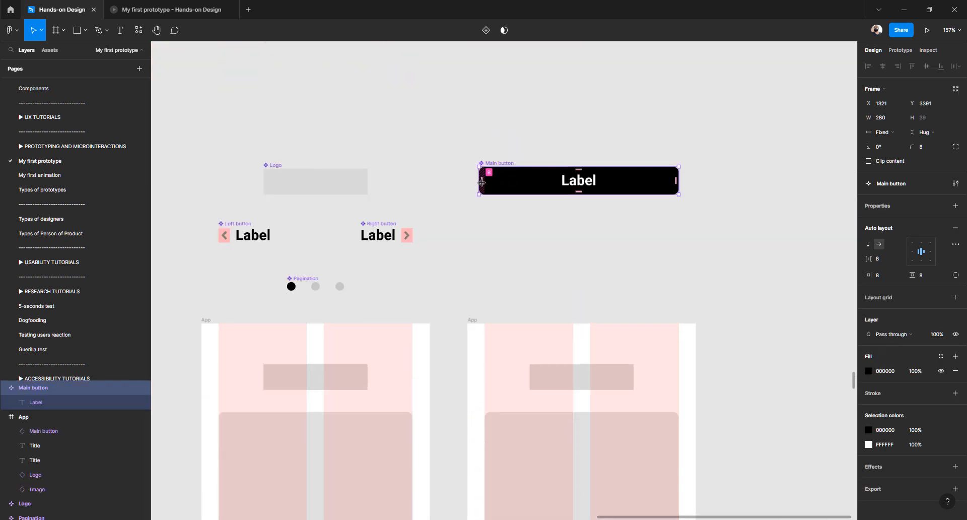
{"action": "left_click_drag", "start_coordinate": [476, 188], "coordinate": [481, 188]}
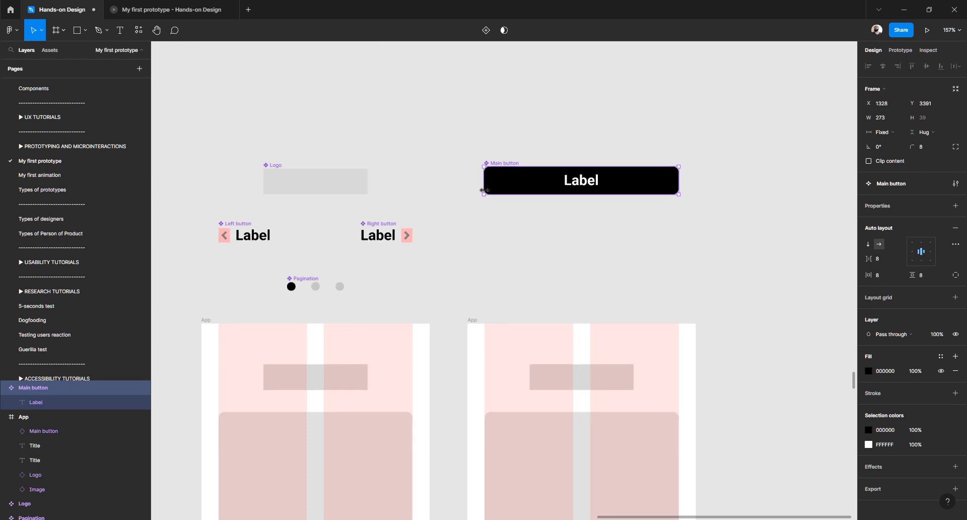
{"action": "scroll", "coordinate": [491, 242], "scroll_direction": "down", "scroll_amount": 5}
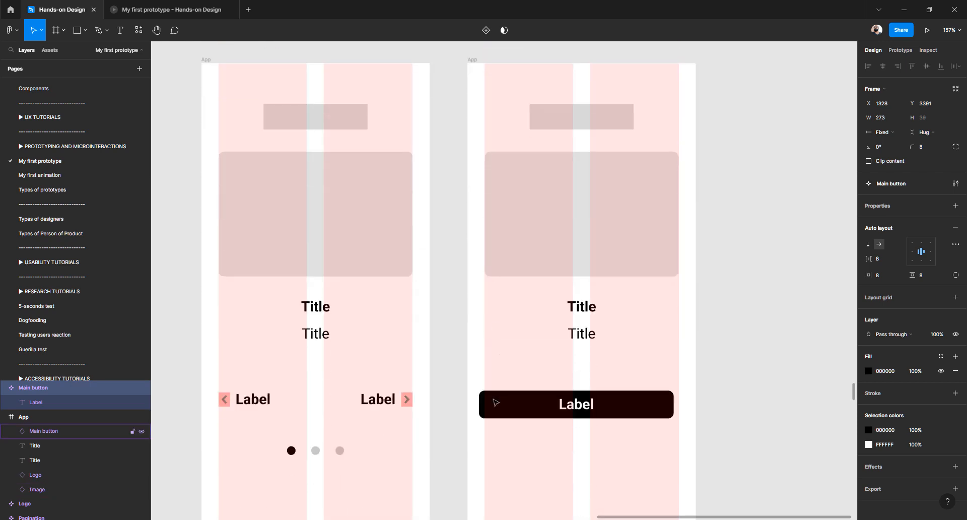
{"action": "left_click", "coordinate": [496, 402]}
{"action": "key", "text": "ctrl+z"}
{"action": "scroll", "coordinate": [497, 399], "scroll_direction": "up", "scroll_amount": 5}
{"action": "key", "text": "ctrl+z"}
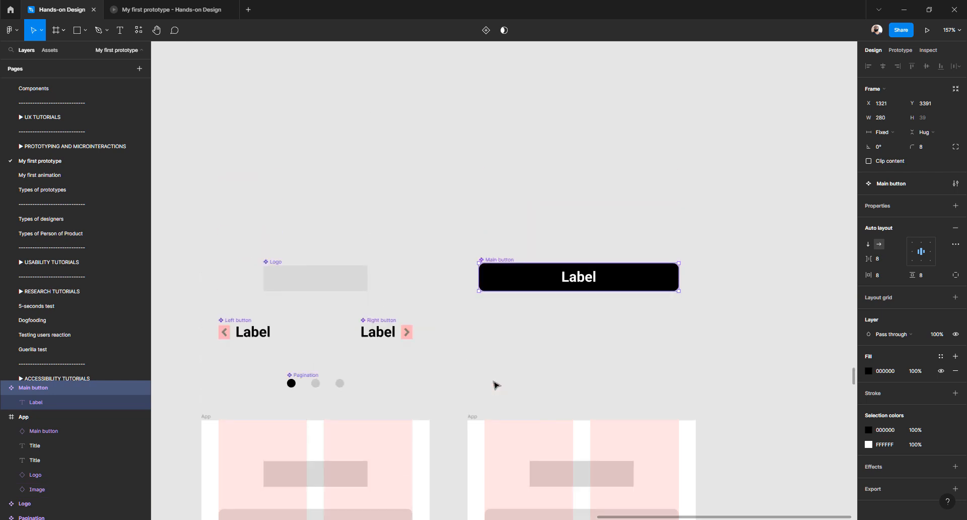
Center the Main button instance horizontally in the second App frame
{"action": "scroll", "coordinate": [495, 381], "scroll_direction": "down", "scroll_amount": 5}
{"action": "left_click", "coordinate": [526, 359]}
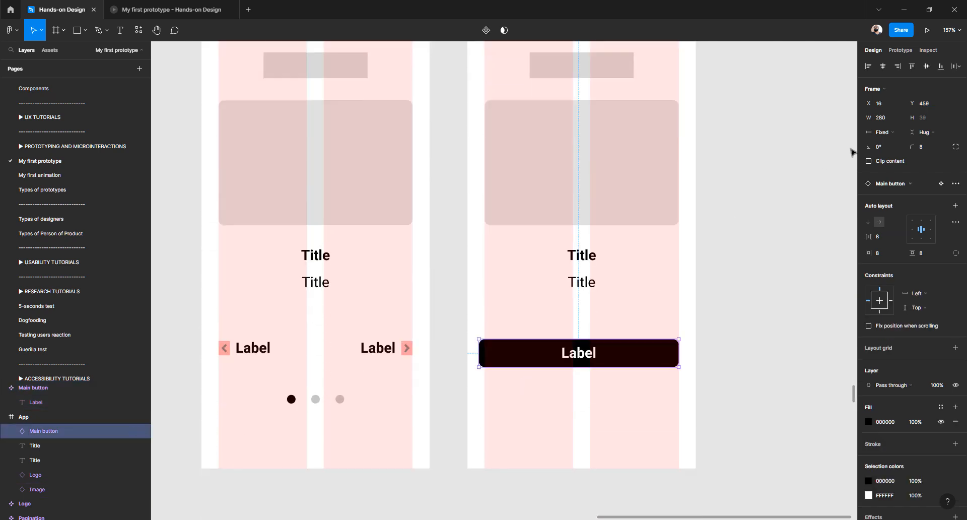
{"action": "left_click", "coordinate": [771, 244]}
{"action": "scroll", "coordinate": [535, 283], "scroll_direction": "down", "scroll_amount": 5}
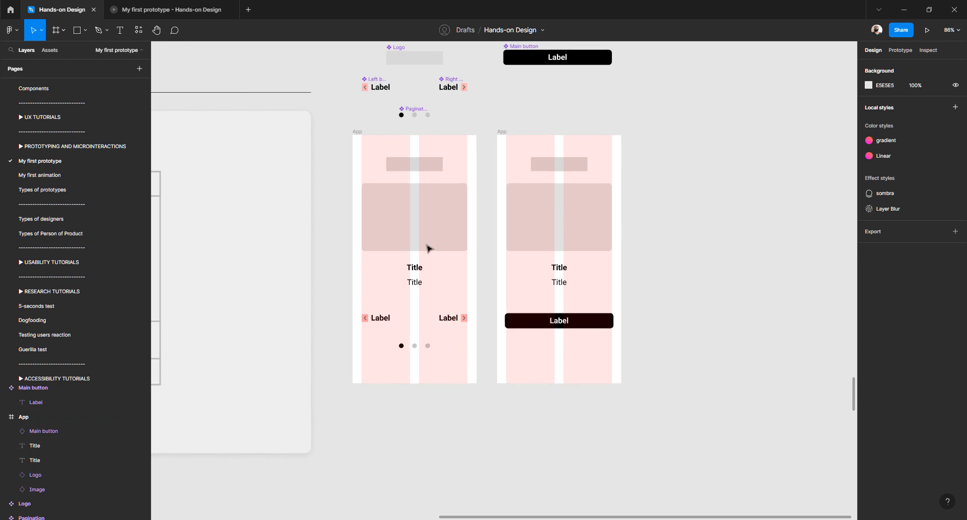
Move the Logo, Left button, Right button, Pagination and Main button components together further up, away from the App frames
{"action": "scroll", "coordinate": [362, 84], "scroll_direction": "up", "scroll_amount": 3}
{"action": "left_click_drag", "start_coordinate": [366, 167], "coordinate": [645, 255]}
{"action": "left_click_drag", "start_coordinate": [564, 191], "coordinate": [557, 147]}
{"action": "left_click", "coordinate": [495, 240]}
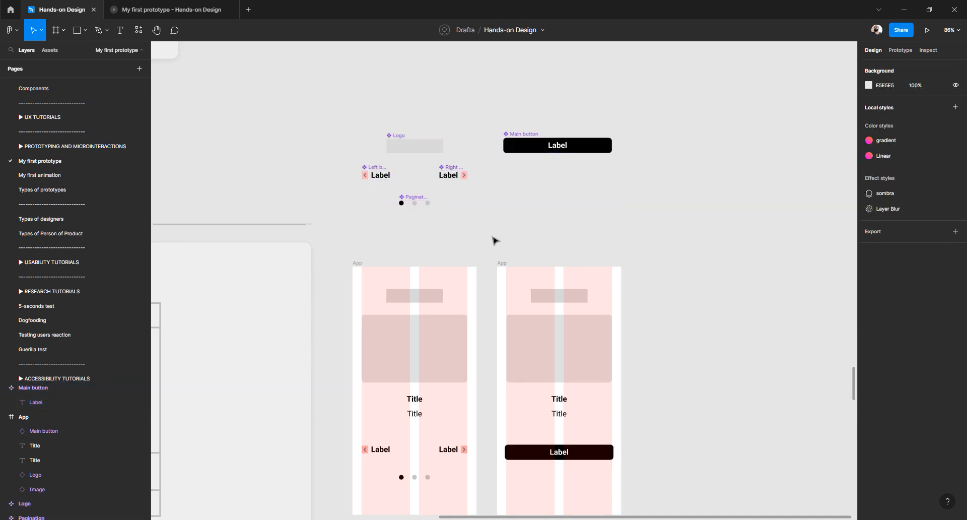
Review the Atoms, Molecules and bakery screen sections above, and compare the finished templates with the two App frames
{"action": "scroll", "coordinate": [524, 238], "scroll_direction": "down", "scroll_amount": 3}
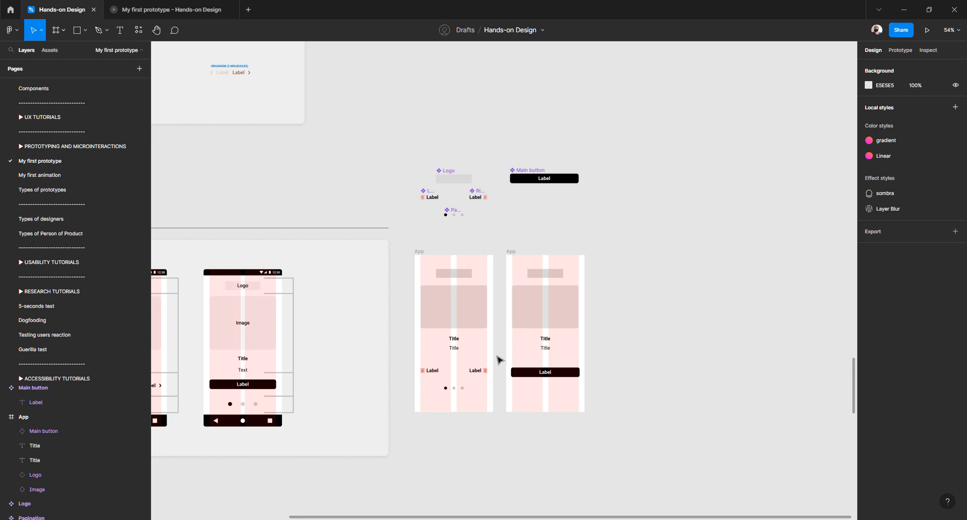
{"action": "scroll", "coordinate": [498, 359], "scroll_direction": "up", "scroll_amount": 3}
{"action": "scroll", "coordinate": [498, 359], "scroll_direction": "up", "scroll_amount": 6}
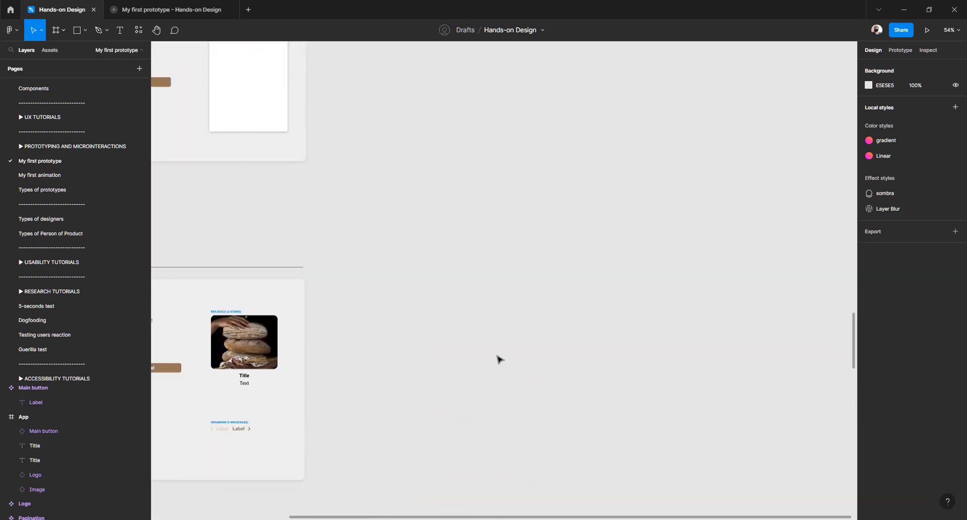
{"action": "scroll", "coordinate": [498, 359], "scroll_direction": "down", "scroll_amount": 7}
{"action": "scroll", "coordinate": [499, 359], "scroll_direction": "up", "scroll_amount": 10}
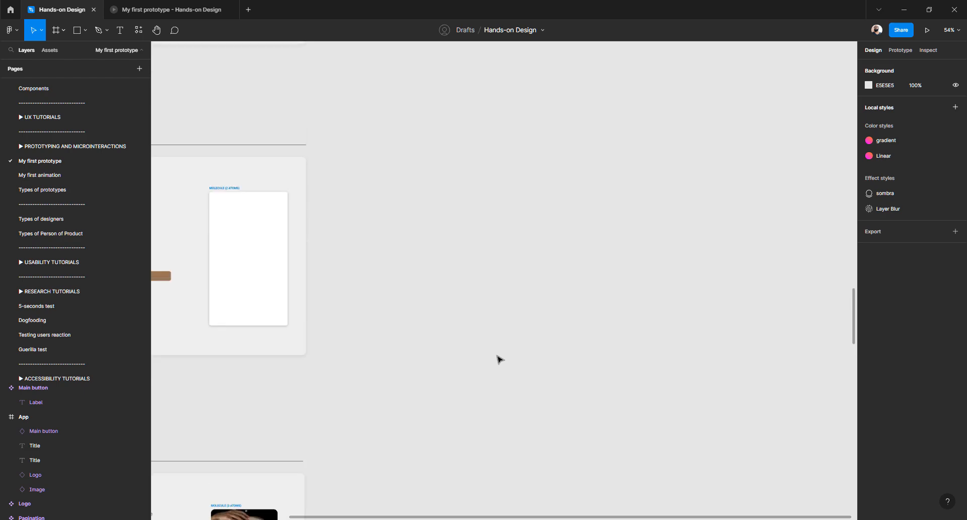
{"action": "scroll", "coordinate": [498, 359], "scroll_direction": "left", "scroll_amount": 10}
{"action": "scroll", "coordinate": [499, 360], "scroll_direction": "up", "scroll_amount": 10}
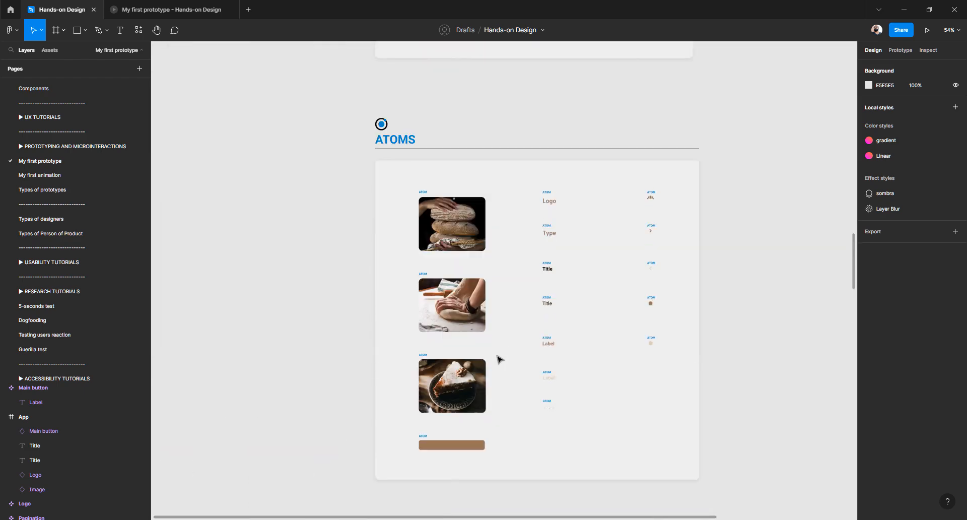
{"action": "scroll", "coordinate": [498, 359], "scroll_direction": "right", "scroll_amount": 3}
{"action": "scroll", "coordinate": [443, 222], "scroll_direction": "up", "scroll_amount": 7}
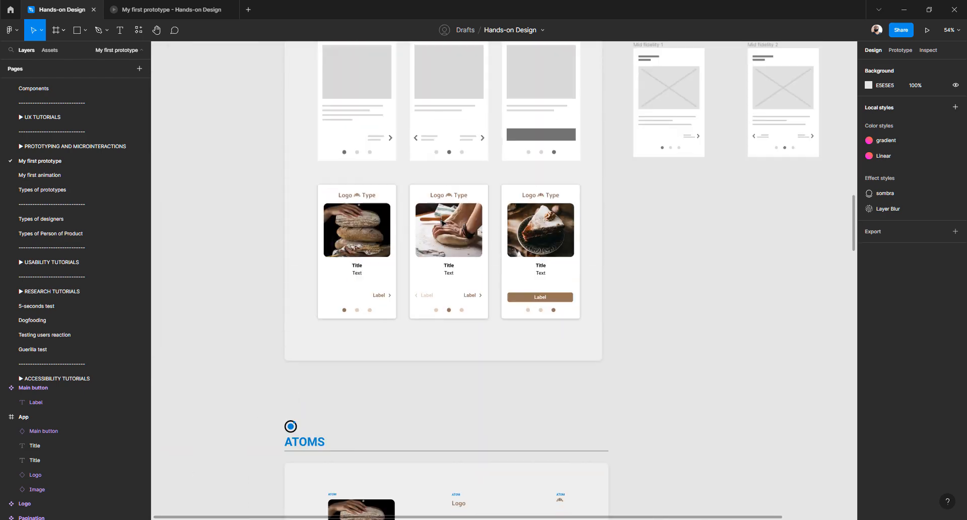
{"action": "scroll", "coordinate": [441, 236], "scroll_direction": "down", "scroll_amount": 3}
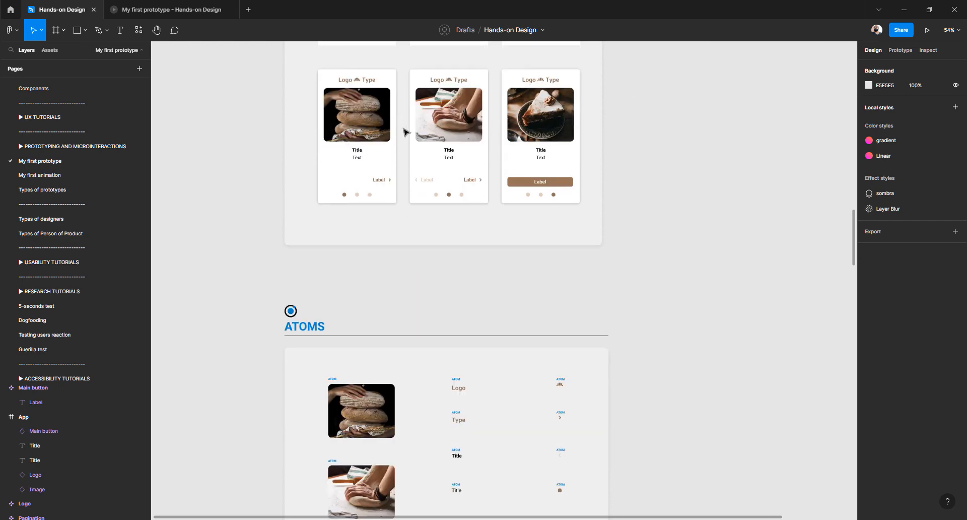
{"action": "scroll", "coordinate": [380, 250], "scroll_direction": "down", "scroll_amount": 5}
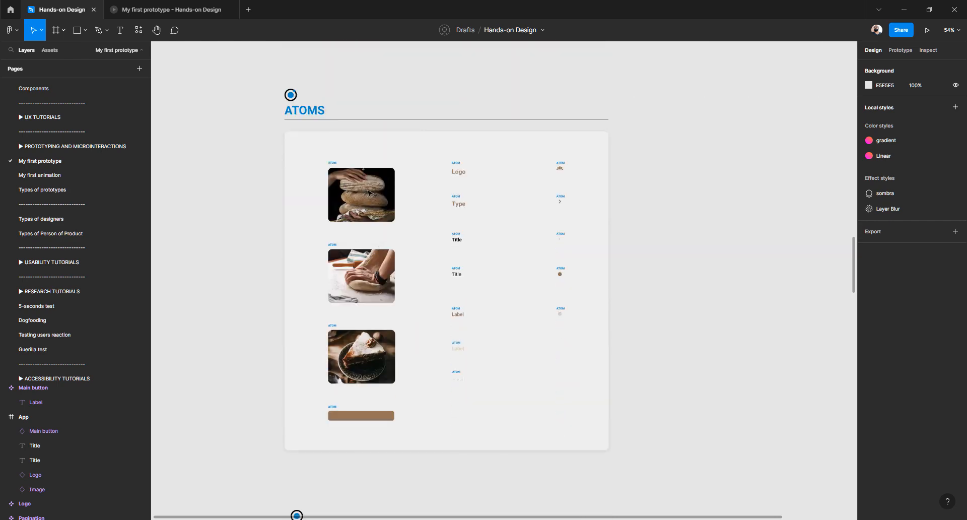
{"action": "scroll", "coordinate": [369, 234], "scroll_direction": "down", "scroll_amount": 20}
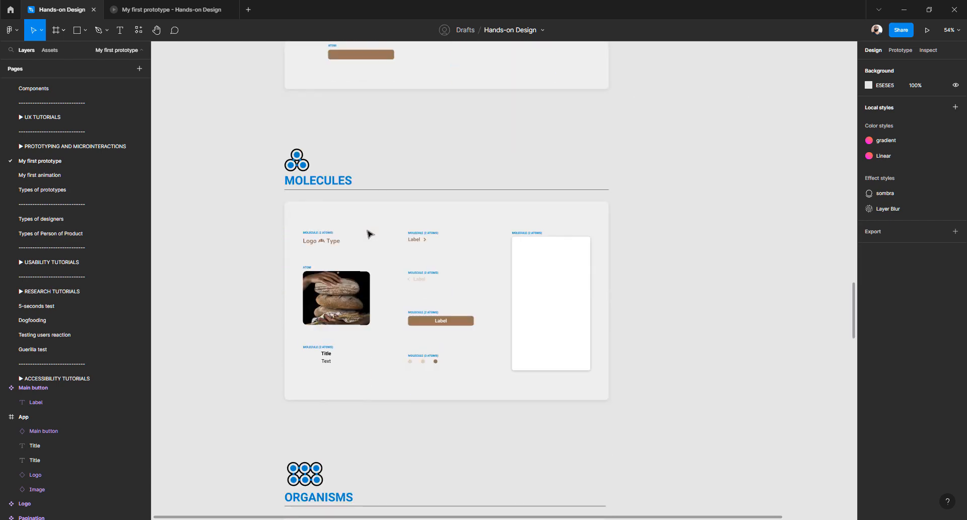
{"action": "scroll", "coordinate": [369, 234], "scroll_direction": "down", "scroll_amount": 2}
{"action": "scroll", "coordinate": [367, 235], "scroll_direction": "up", "scroll_amount": 2}
{"action": "scroll", "coordinate": [371, 233], "scroll_direction": "right", "scroll_amount": 5}
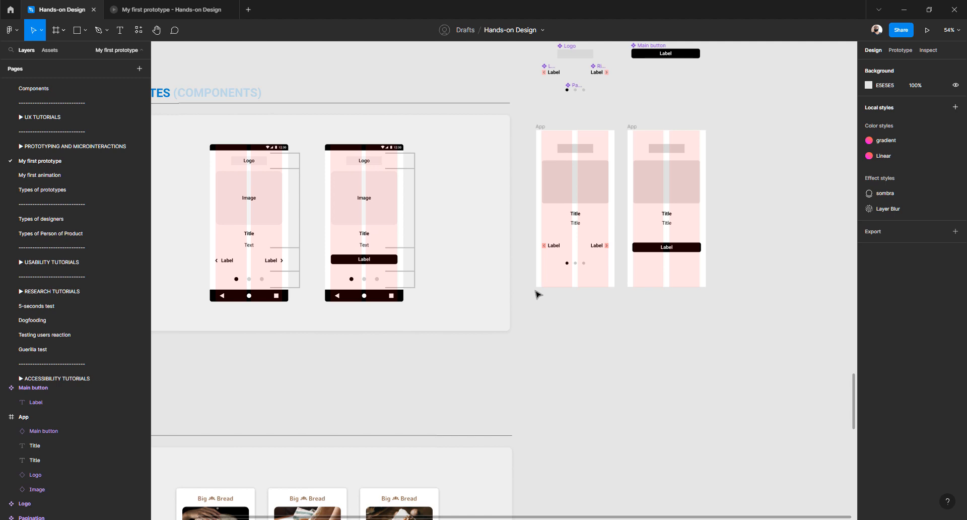
Examine how the Left button and Right button instances line up with the column grid in the first App frame
{"action": "scroll", "coordinate": [575, 249], "scroll_direction": "up", "scroll_amount": 10}
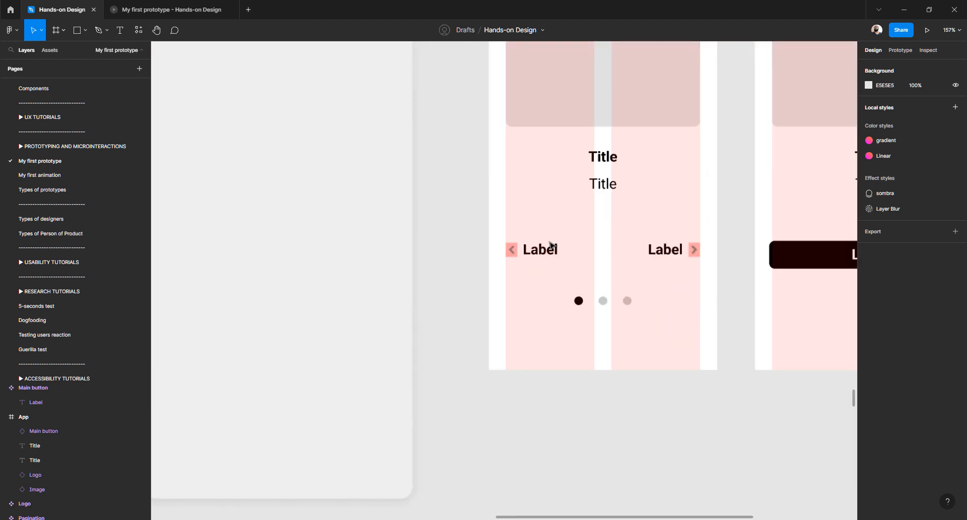
{"action": "scroll", "coordinate": [461, 252], "scroll_direction": "up", "scroll_amount": 6}
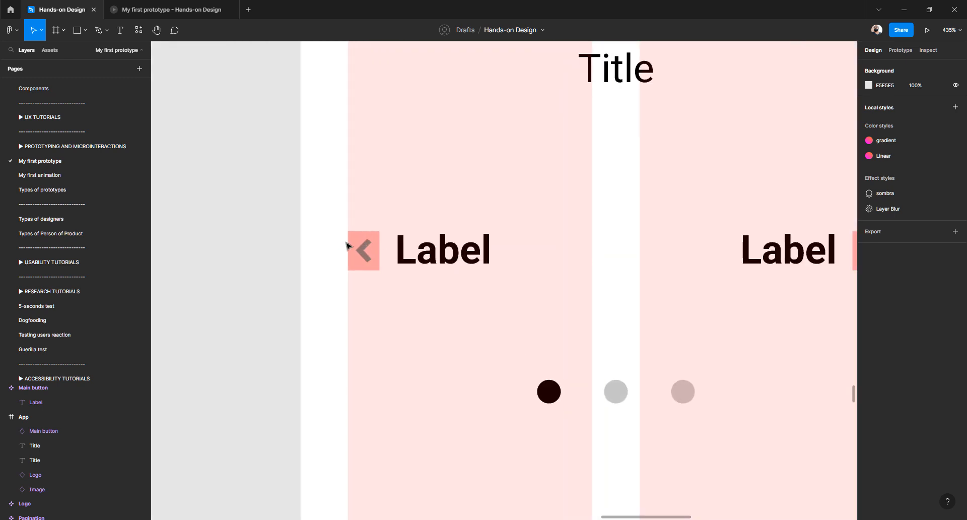
{"action": "left_click", "coordinate": [366, 253]}
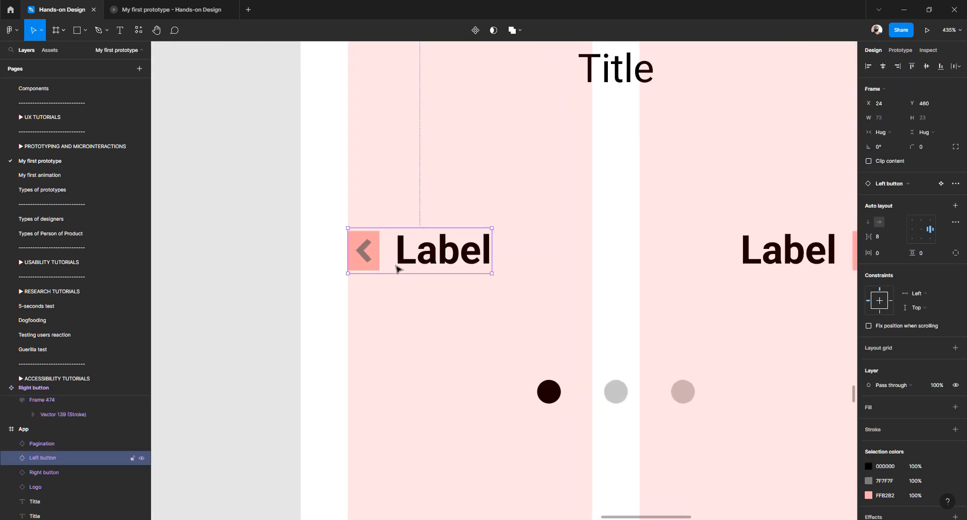
{"action": "scroll", "coordinate": [394, 266], "scroll_direction": "right", "scroll_amount": 5}
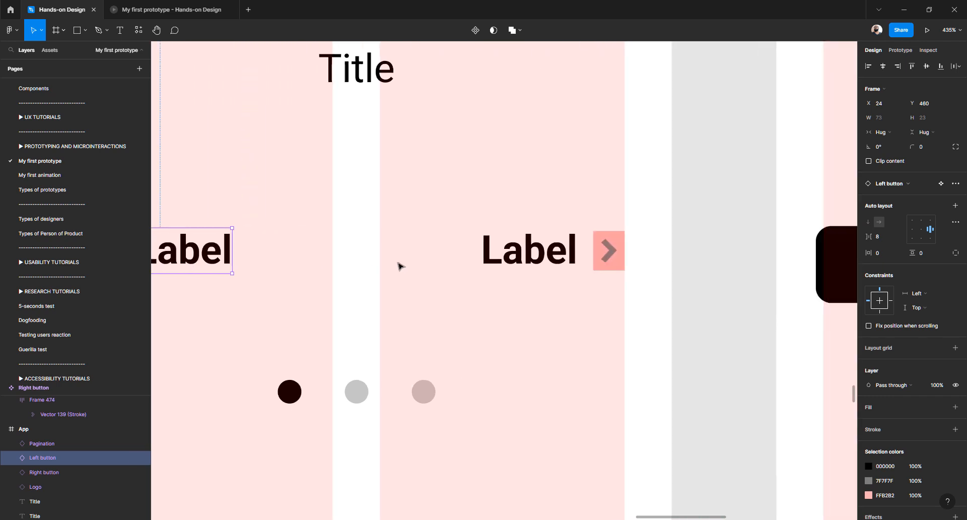
{"action": "scroll", "coordinate": [563, 265], "scroll_direction": "left", "scroll_amount": 3}
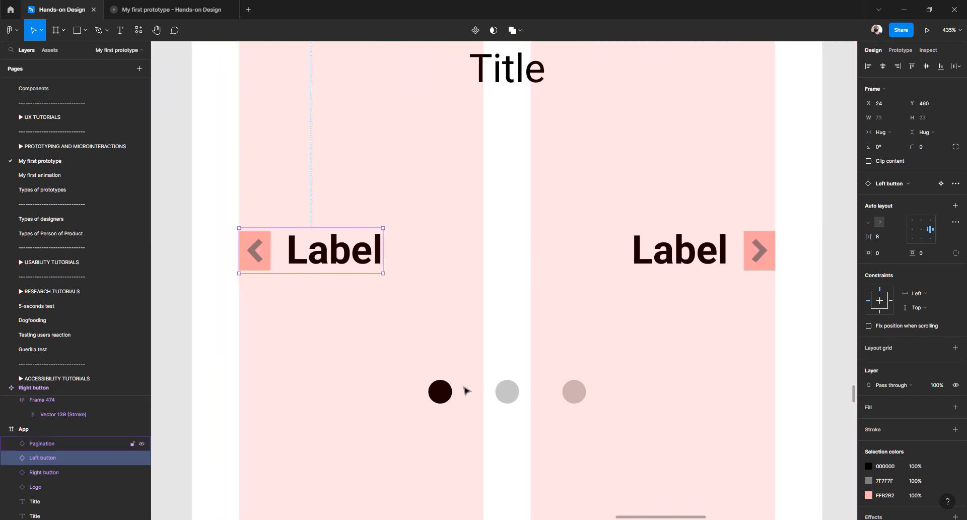
{"action": "scroll", "coordinate": [463, 318], "scroll_direction": "down", "scroll_amount": 2}
{"action": "scroll", "coordinate": [462, 319], "scroll_direction": "down", "scroll_amount": 3}
{"action": "scroll", "coordinate": [466, 312], "scroll_direction": "up", "scroll_amount": 2}
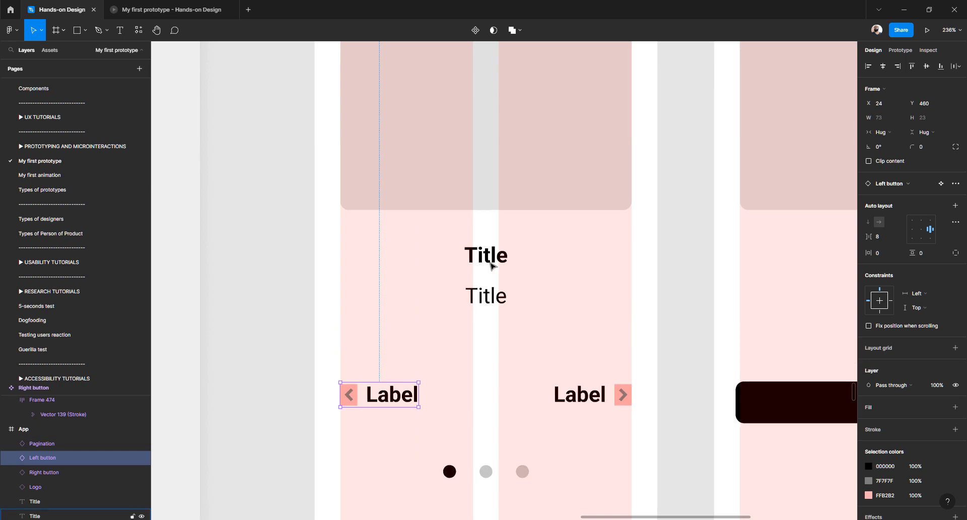
Wrap the bold and regular Title texts in the first App frame together in a vertical auto layout frame
{"action": "left_click", "coordinate": [492, 259]}
{"action": "left_click", "coordinate": [485, 300]}
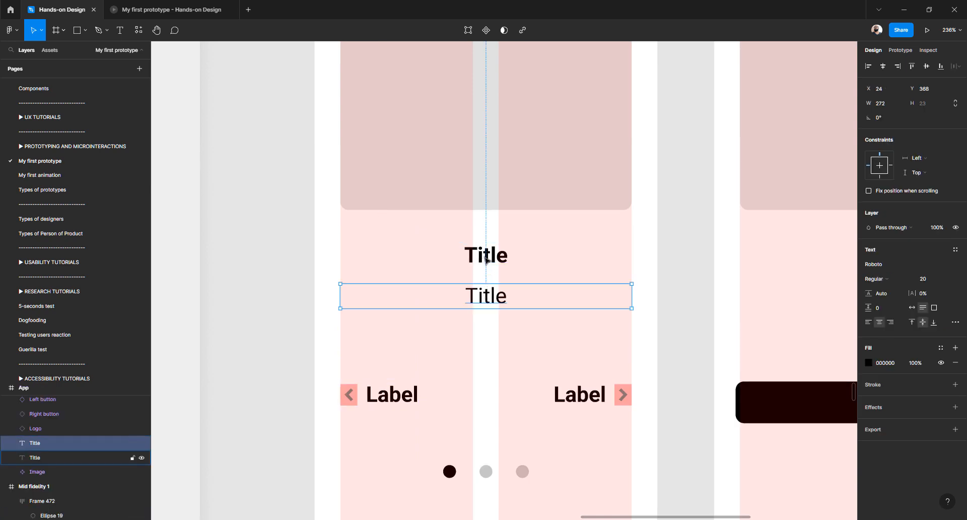
{"action": "left_click", "coordinate": [487, 263]}
{"action": "scroll", "coordinate": [486, 260], "scroll_direction": "up", "scroll_amount": 2}
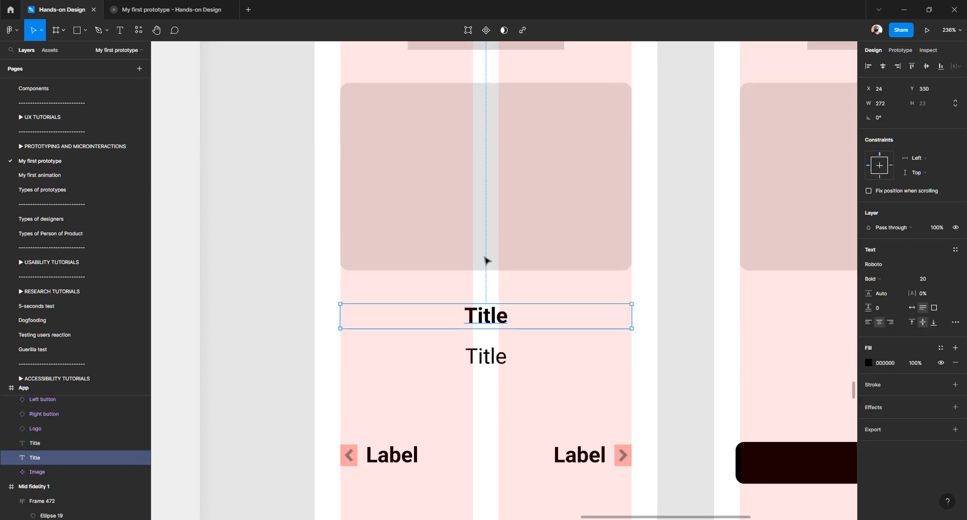
{"action": "left_click", "coordinate": [481, 368], "text": "shift"}
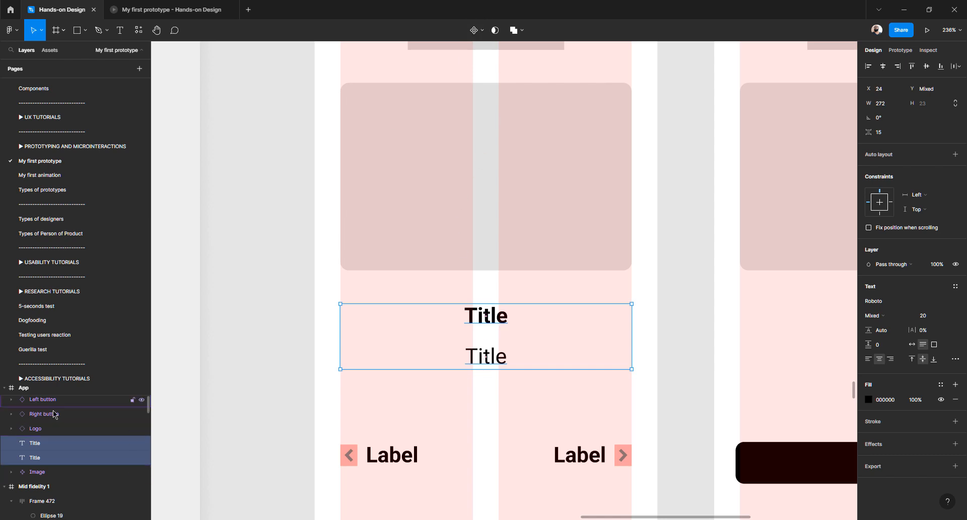
{"action": "key", "text": "shift+a"}
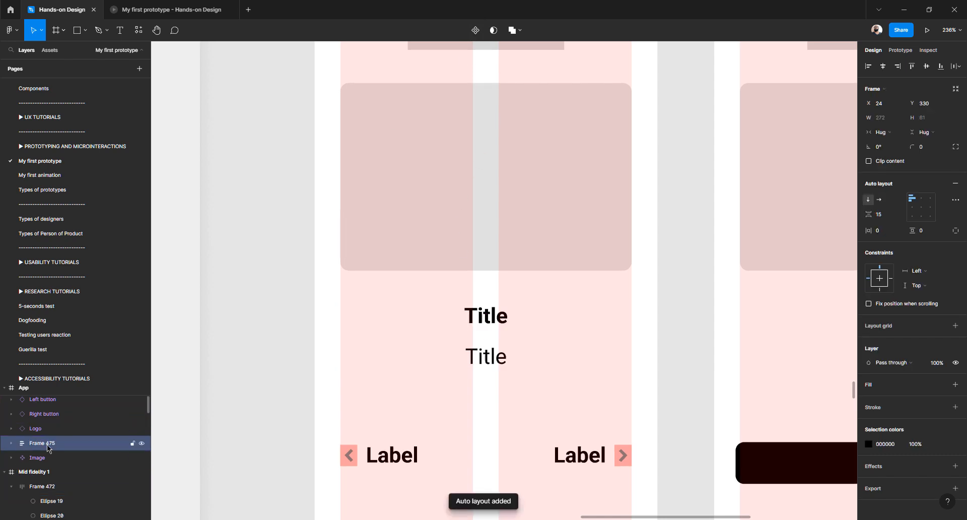
Rename the new auto layout frame as Text
{"action": "double_click", "coordinate": [45, 445]}
{"action": "type", "text": "Text"}
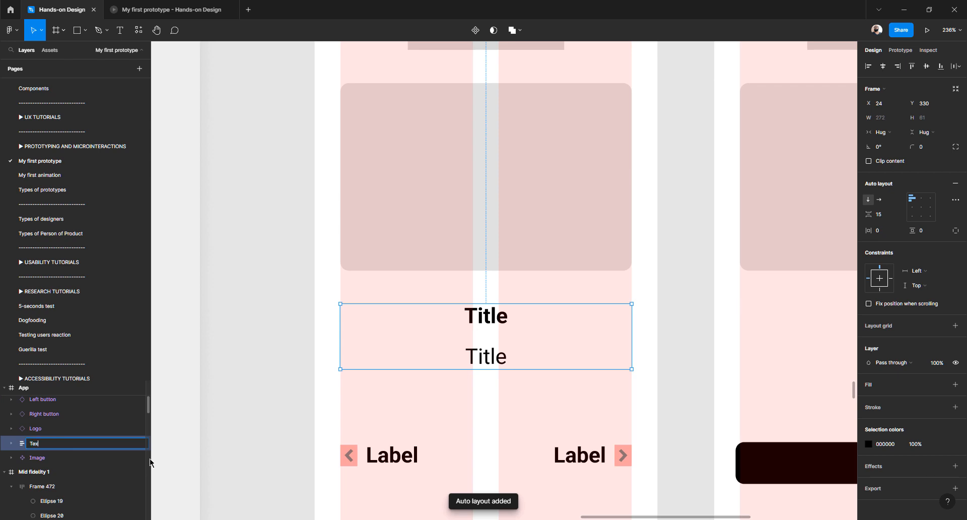
{"action": "key", "text": "Return"}
Rename the regular-weight text layer inside the auto layout frame as Text, keeping the bold one named Title
{"action": "left_click", "coordinate": [11, 443]}
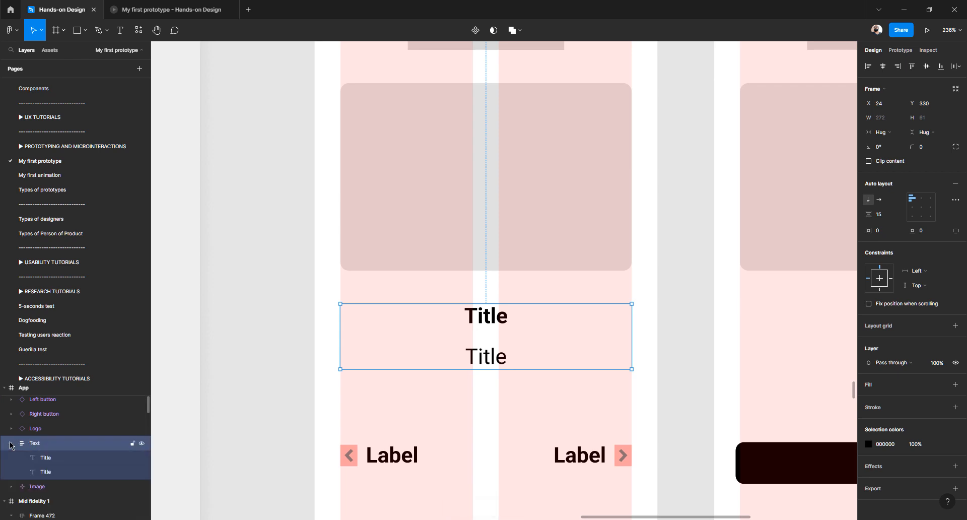
{"action": "double_click", "coordinate": [45, 456]}
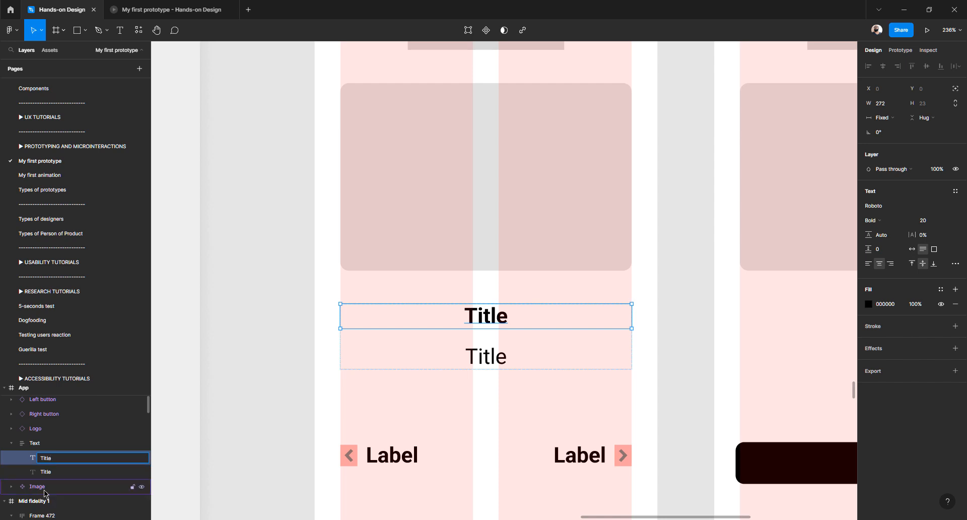
{"action": "key", "text": "Tab"}
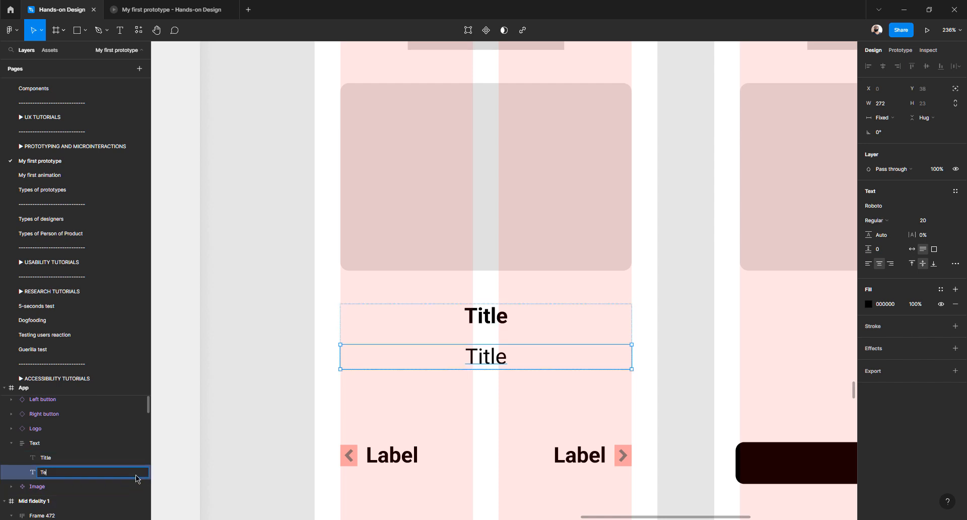
Rename the auto layout frame holding the Title and Text layers as Information
{"action": "double_click", "coordinate": [41, 444]}
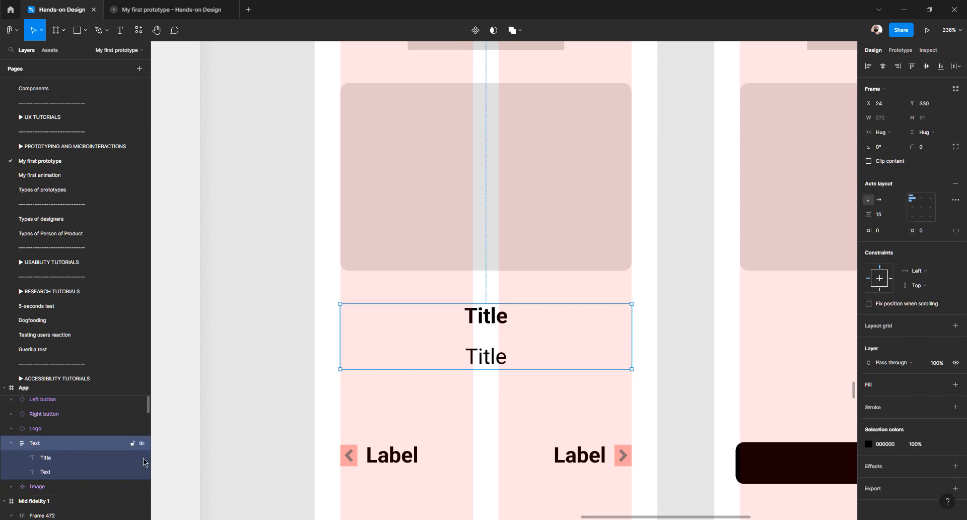
{"action": "type", "text": "Informati"}
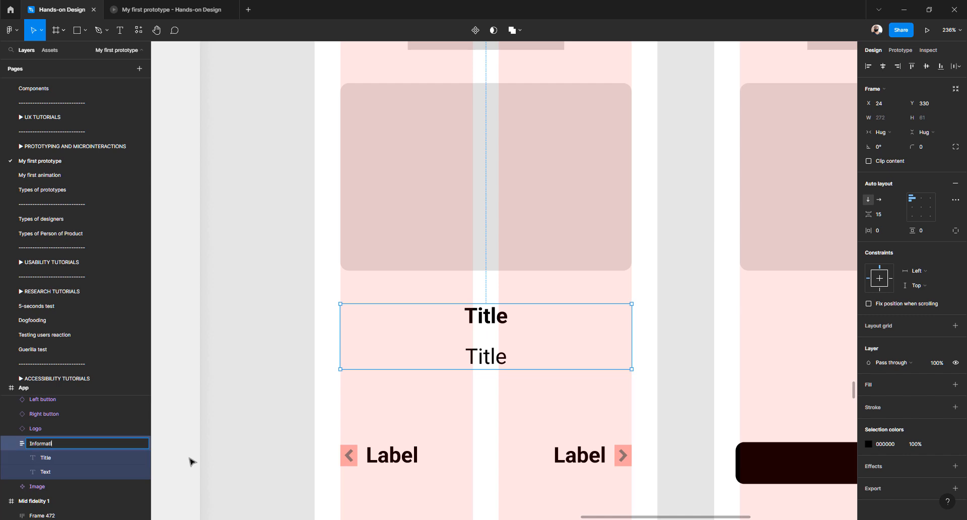
{"action": "type", "text": "on"}
{"action": "key", "text": "Return"}
{"action": "left_click", "coordinate": [356, 336]}
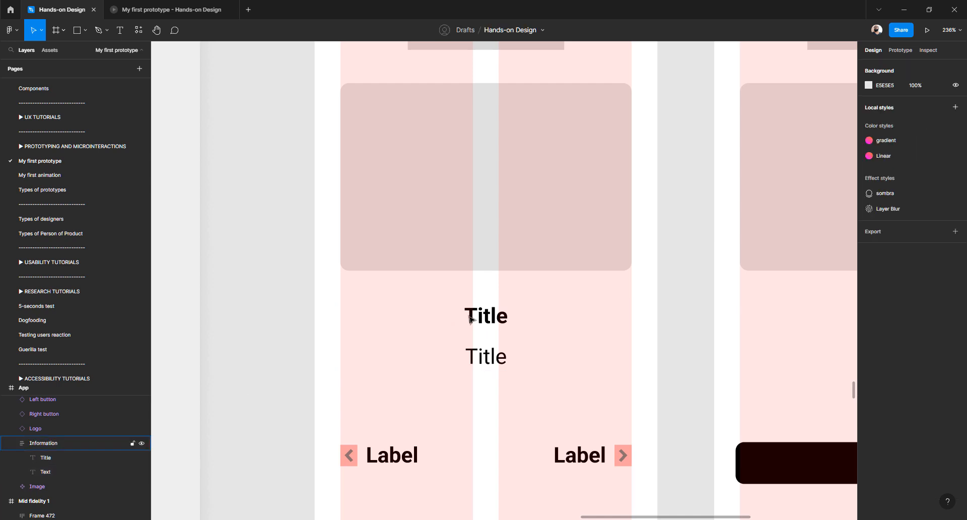
Turn Information into a component placed under the Main button component, with an instance at Y 349 in the first App frame
{"action": "left_click", "coordinate": [469, 319]}
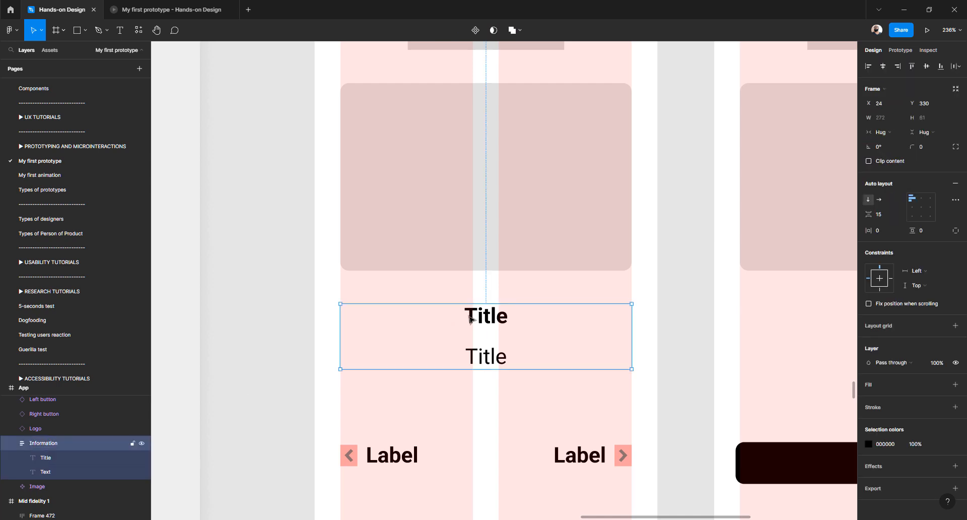
{"action": "left_click", "coordinate": [476, 34]}
{"action": "scroll", "coordinate": [436, 270], "scroll_direction": "down", "scroll_amount": 5, "text": "ctrl"}
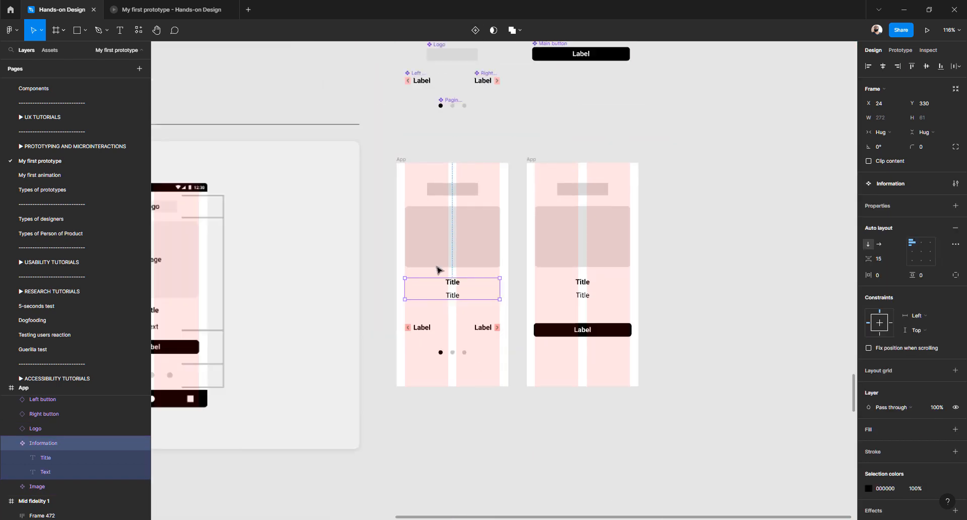
{"action": "mouse_move", "coordinate": [452, 288]}
{"action": "left_mouse_down"}
{"action": "mouse_move", "coordinate": [633, 100]}
{"action": "mouse_move", "coordinate": [585, 88]}
{"action": "mouse_move", "coordinate": [490, 270]}
{"action": "mouse_move", "coordinate": [452, 304]}
{"action": "left_mouse_up"}
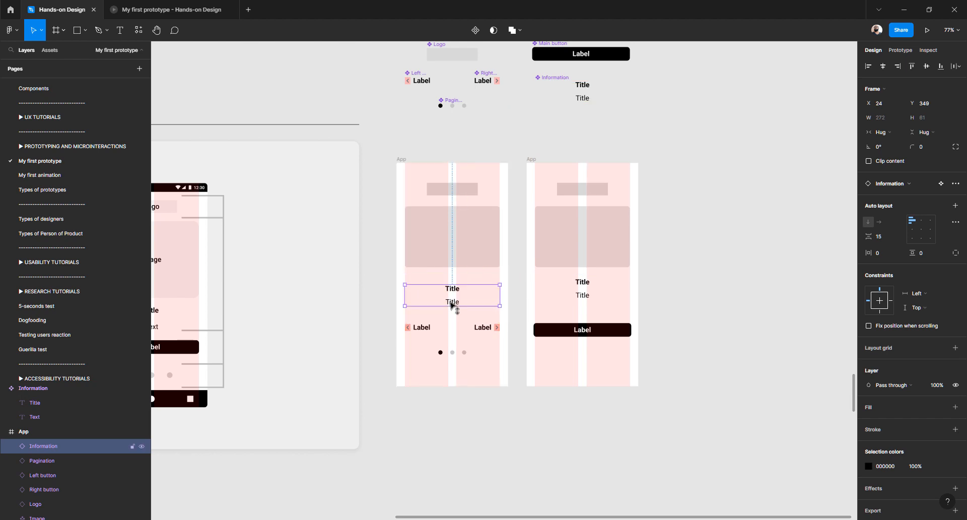
{"action": "key", "text": "Escape"}
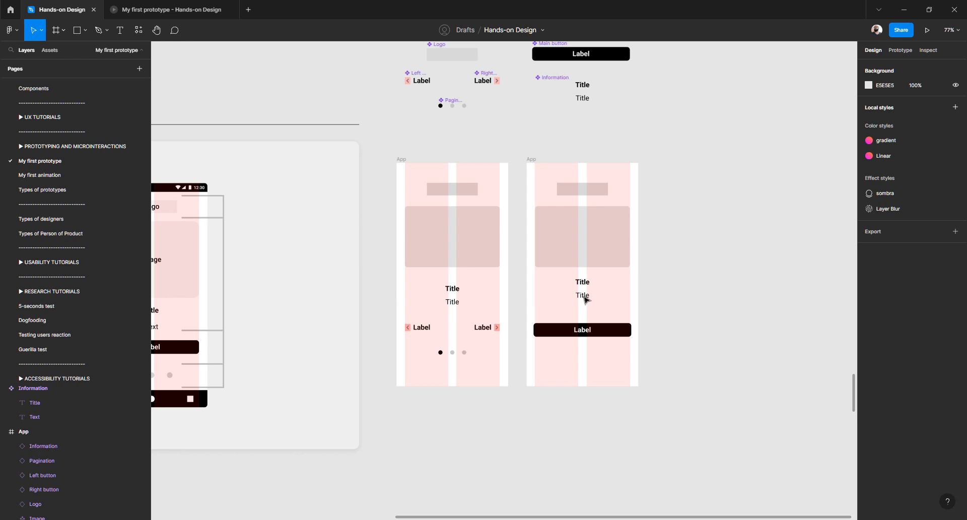
Replace the two loose Title texts in the second App frame with a copy of the Information instance at Y 349
{"action": "left_click", "coordinate": [584, 299]}
{"action": "left_click", "coordinate": [581, 282], "text": "shift"}
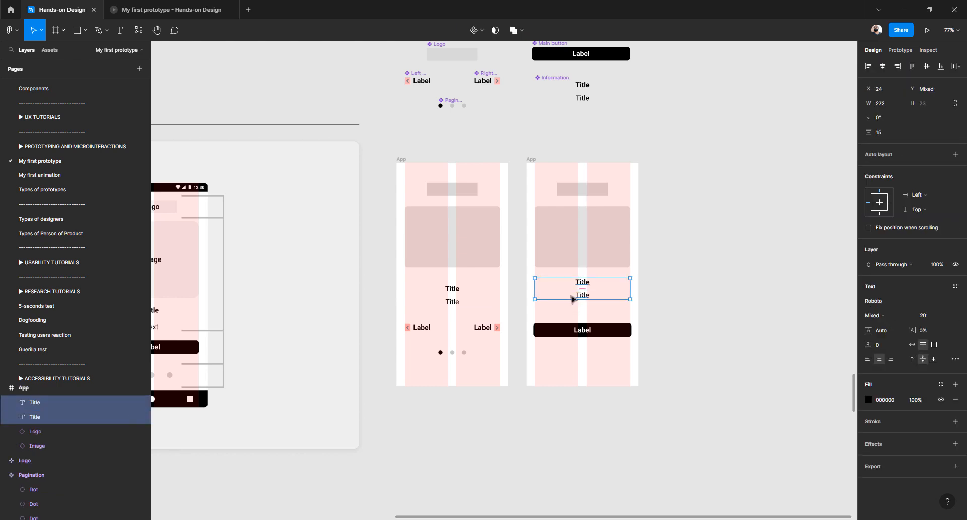
{"action": "key", "text": "Delete"}
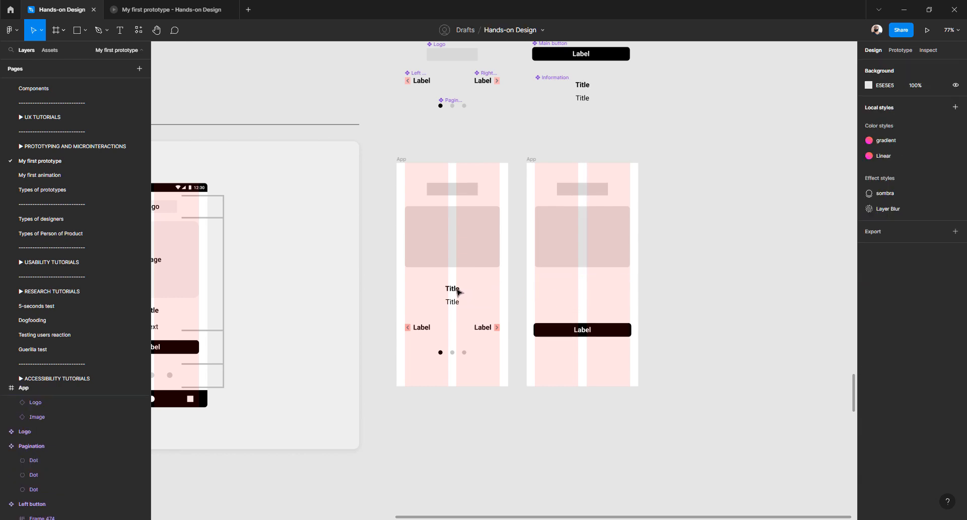
{"action": "left_click_drag", "start_coordinate": [459, 292], "coordinate": [584, 290]}
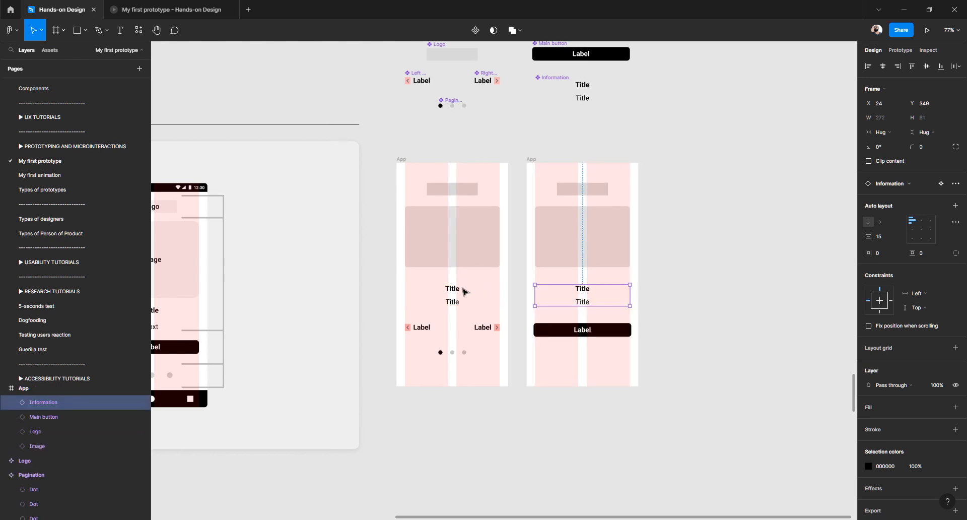
Move the Information instance in the first App frame up to Y 330
{"action": "left_click", "coordinate": [460, 290]}
{"action": "scroll", "coordinate": [460, 290], "scroll_direction": "up", "scroll_amount": 3}
{"action": "left_click_drag", "start_coordinate": [464, 290], "coordinate": [461, 280]}
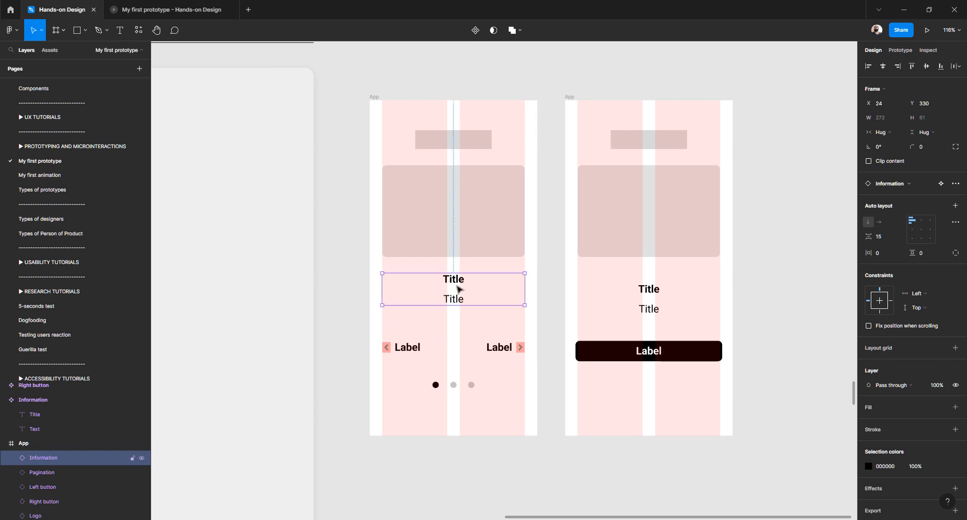
Wrap the image and the Information instance of the first App frame in auto layout and name the frame "Image, title, text"
{"action": "left_click", "coordinate": [454, 237], "text": "shift"}
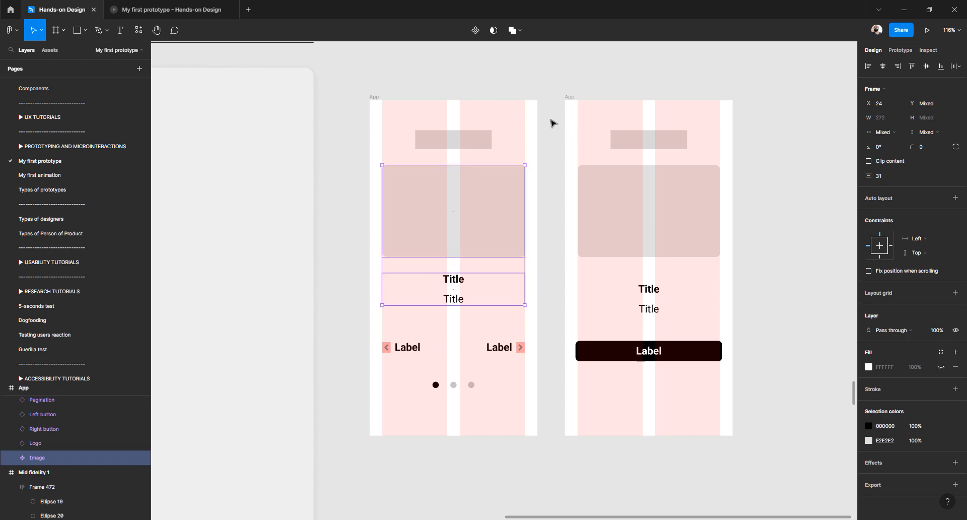
{"action": "key", "text": "shift+a"}
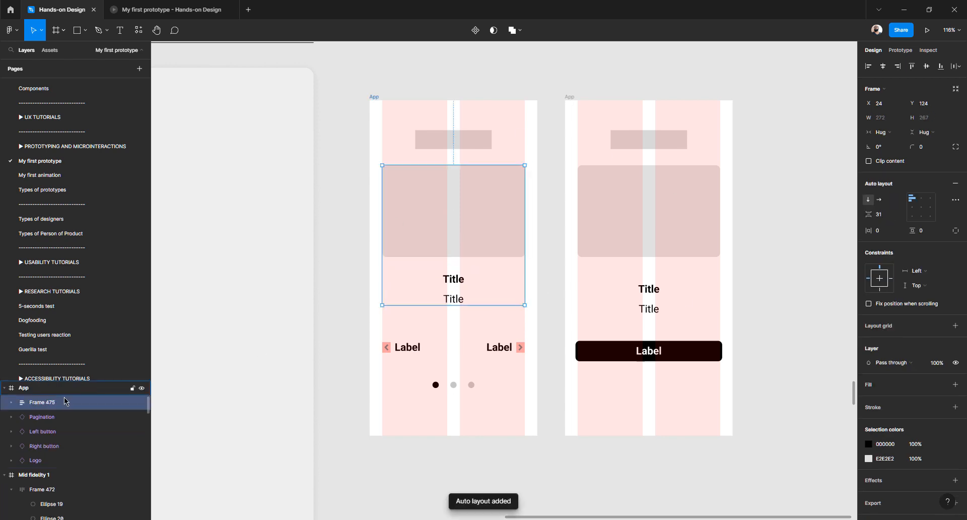
{"action": "left_click", "coordinate": [12, 402]}
{"action": "double_click", "coordinate": [44, 403]}
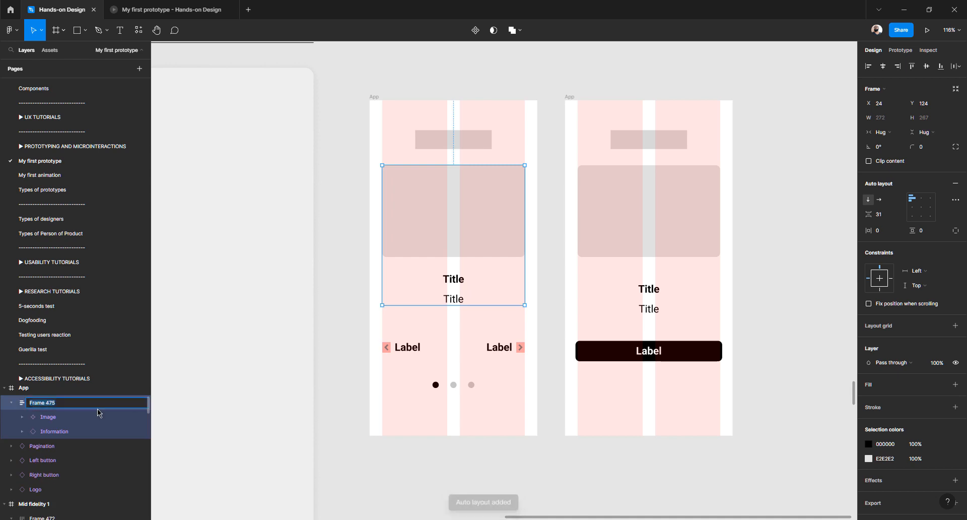
{"action": "type", "text": "Image"}
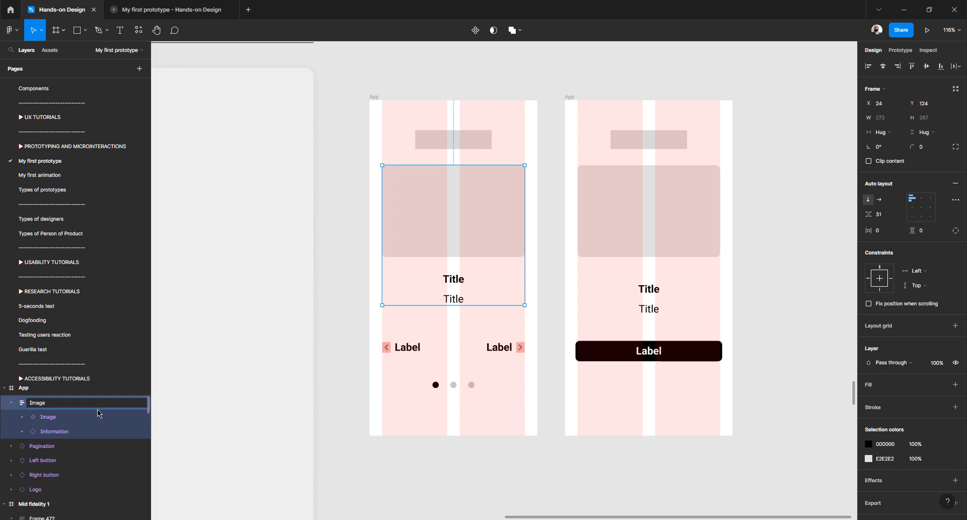
{"action": "type", "text": ", title, text"}
{"action": "key", "text": "Return"}
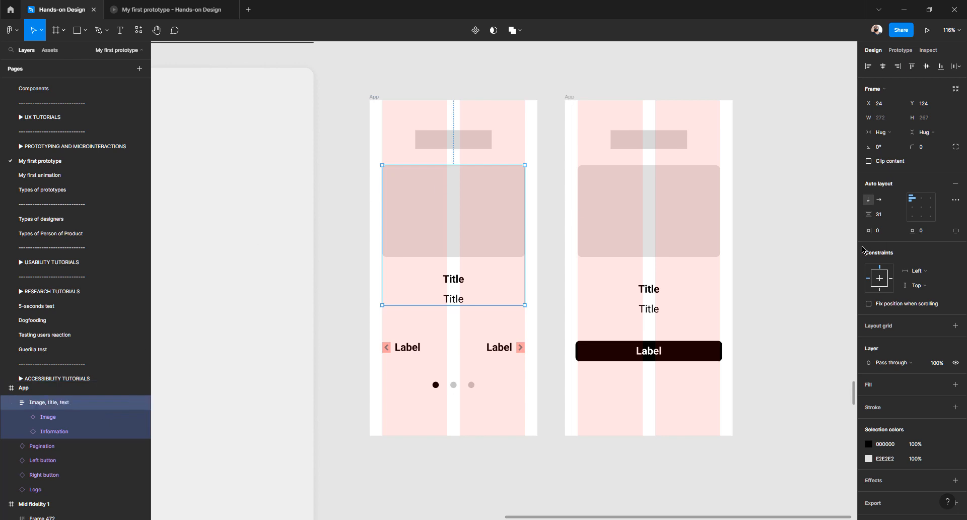
Set the "Image, title, text" frame's item spacing to 24 and turn the frame into a component
{"action": "left_click", "coordinate": [882, 215]}
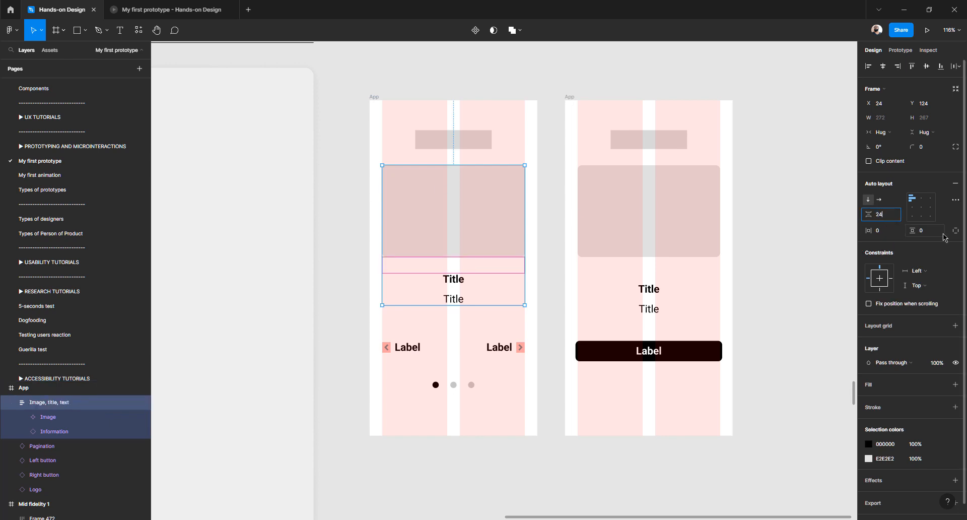
{"action": "key", "text": "Return"}
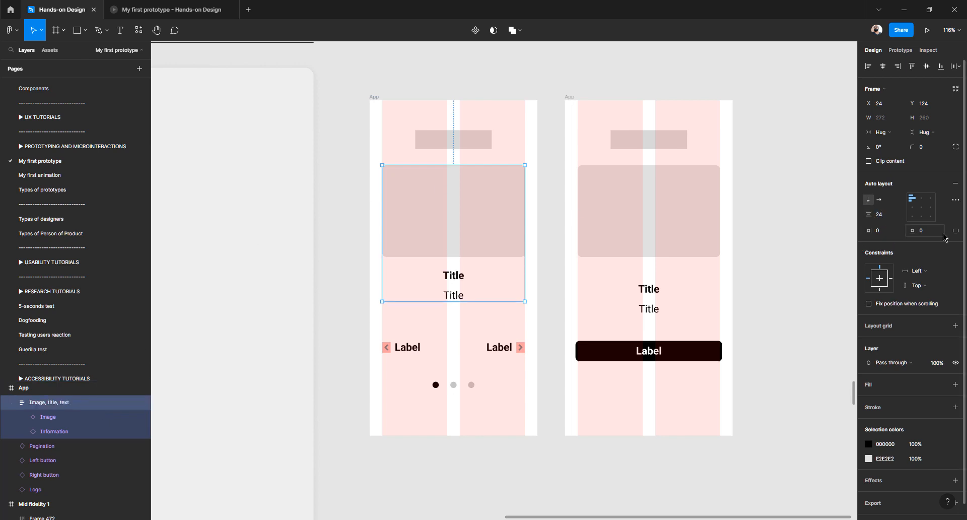
{"action": "left_click", "coordinate": [473, 31]}
{"action": "scroll", "coordinate": [527, 202], "scroll_direction": "up", "scroll_amount": 2}
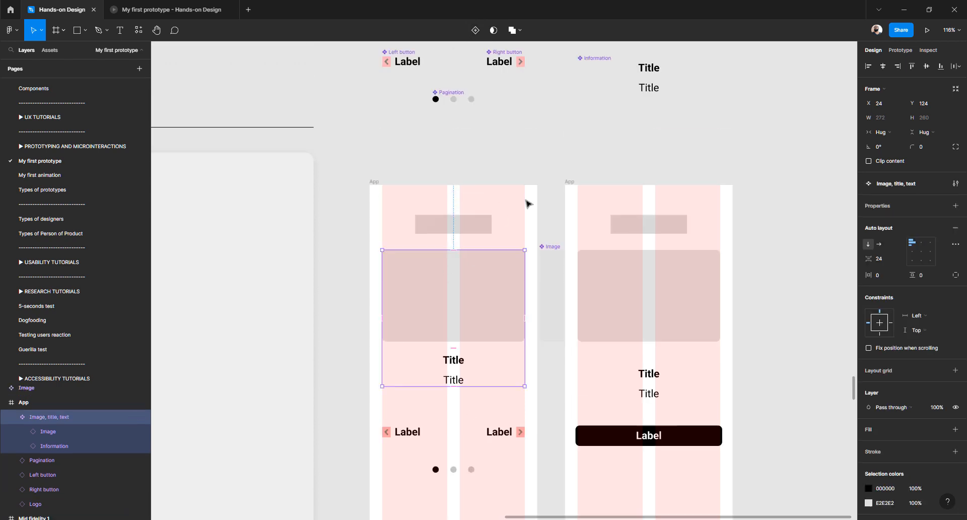
Delete the stray Image main component between the App frames and select the "Image, title, text" component
{"action": "left_click", "coordinate": [543, 173]}
{"action": "left_click", "coordinate": [492, 274]}
{"action": "left_click", "coordinate": [552, 248]}
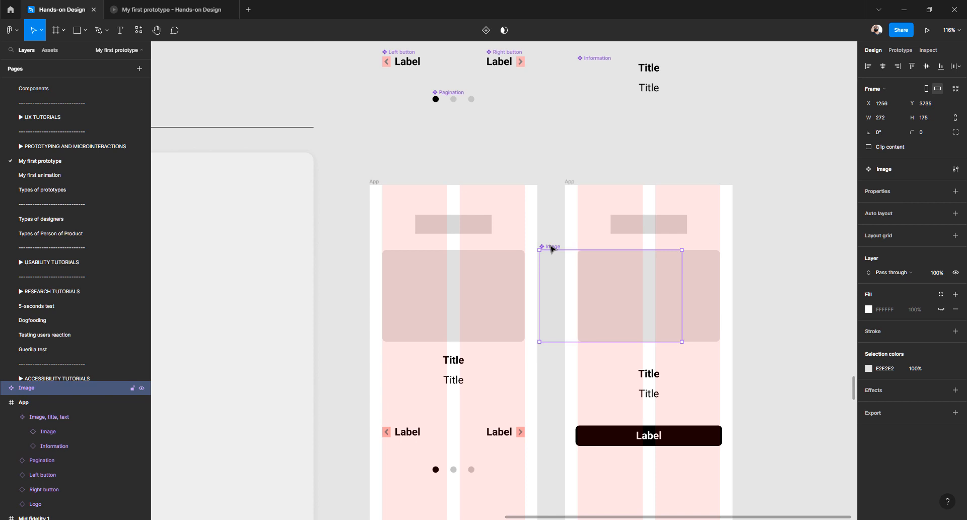
{"action": "key", "text": "Delete"}
{"action": "left_click", "coordinate": [460, 279]}
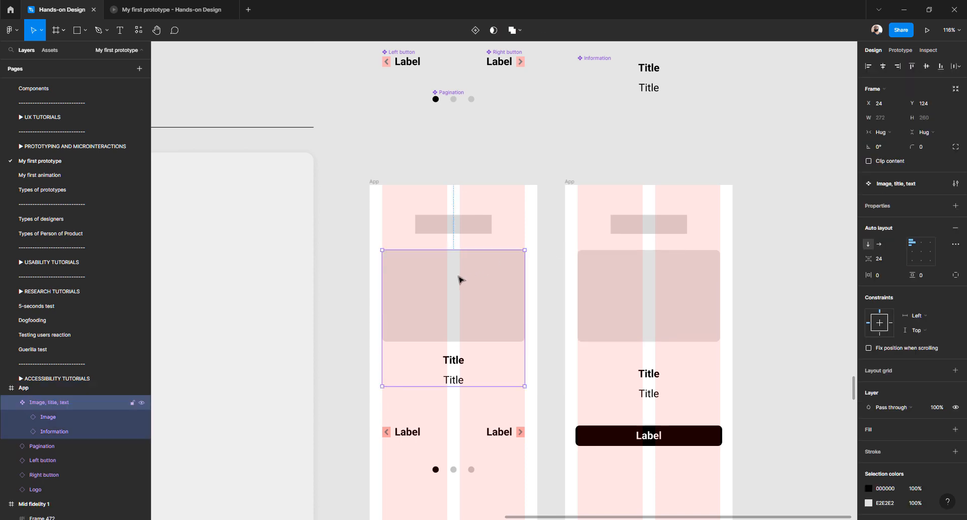
Move the "Image, title, text" main component out of the first App frame to beside the Main button component
{"action": "scroll", "coordinate": [453, 287], "scroll_direction": "up", "scroll_amount": 1}
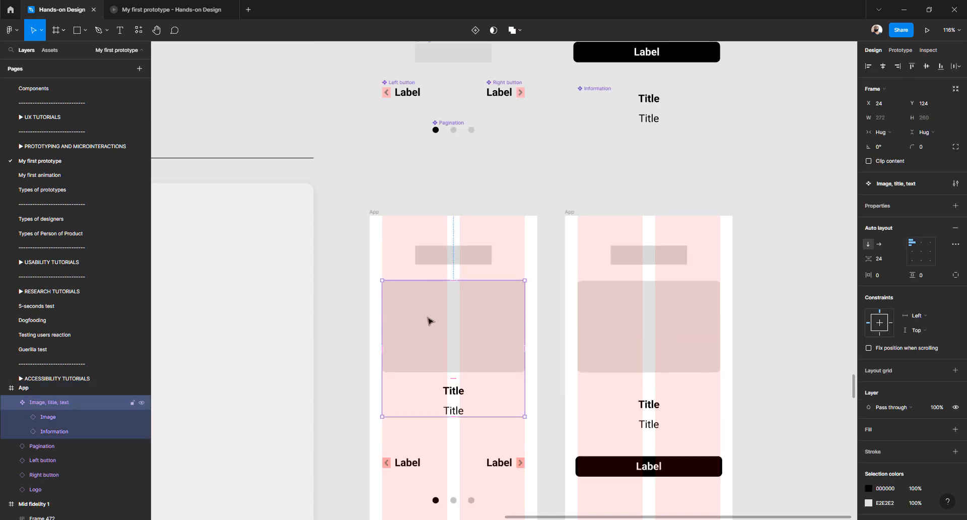
{"action": "left_click_drag", "start_coordinate": [429, 323], "coordinate": [761, 185]}
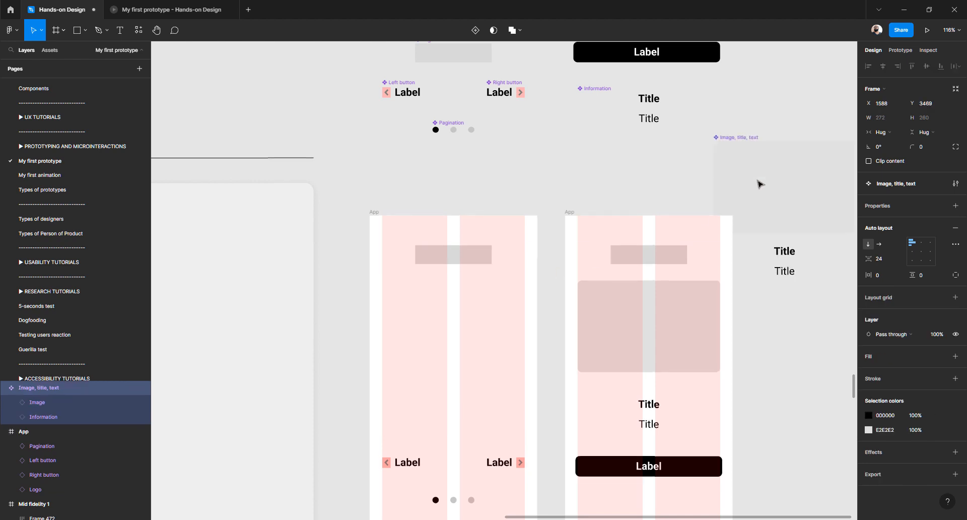
{"action": "left_click_drag", "start_coordinate": [648, 197], "coordinate": [401, 286]}
{"action": "left_click_drag", "start_coordinate": [529, 282], "coordinate": [572, 179]}
Darken the fill of the image inside the "Image, title, text" main component to D8D8D8
{"action": "double_click", "coordinate": [572, 179]}
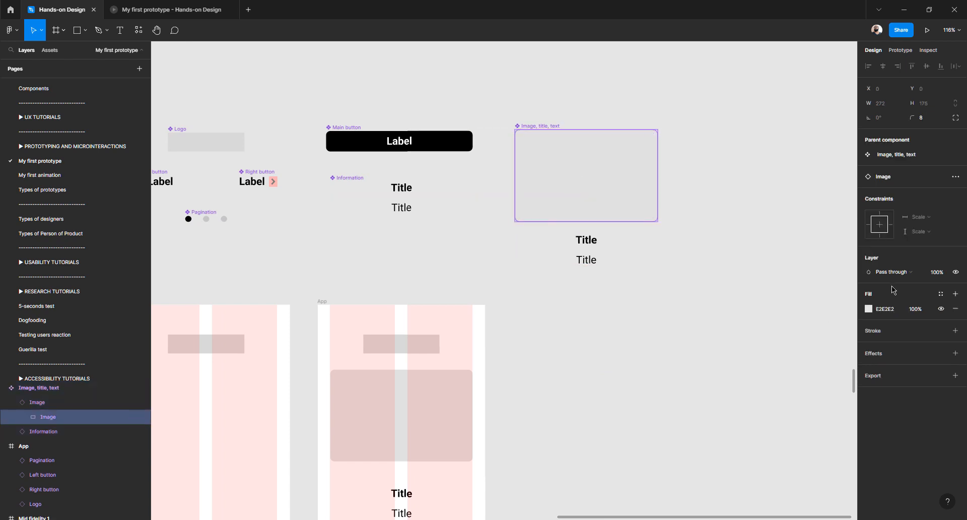
{"action": "left_click", "coordinate": [870, 314]}
{"action": "left_click_drag", "start_coordinate": [783, 316], "coordinate": [746, 313]}
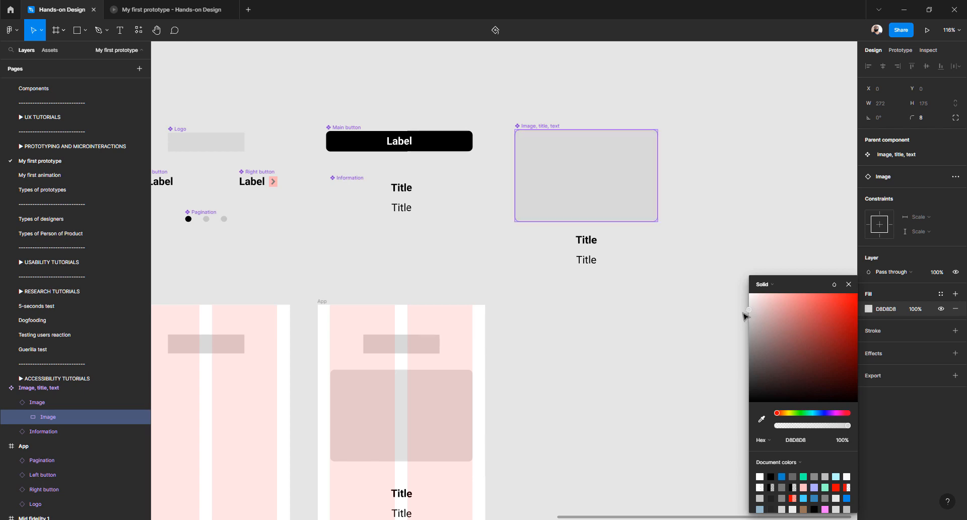
{"action": "left_click", "coordinate": [615, 312]}
{"action": "scroll", "coordinate": [566, 279], "scroll_direction": "left", "scroll_amount": 5}
{"action": "scroll", "coordinate": [675, 156], "scroll_direction": "down", "scroll_amount": 3}
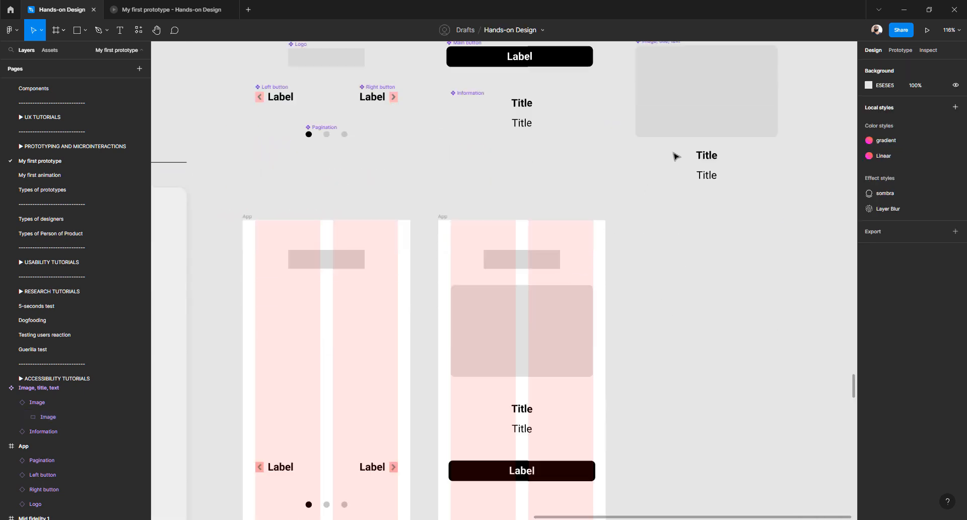
Duplicate the "Image, title, text" component as an instance and place it in the first App frame at X 24, Y 120
{"action": "left_click", "coordinate": [686, 125]}
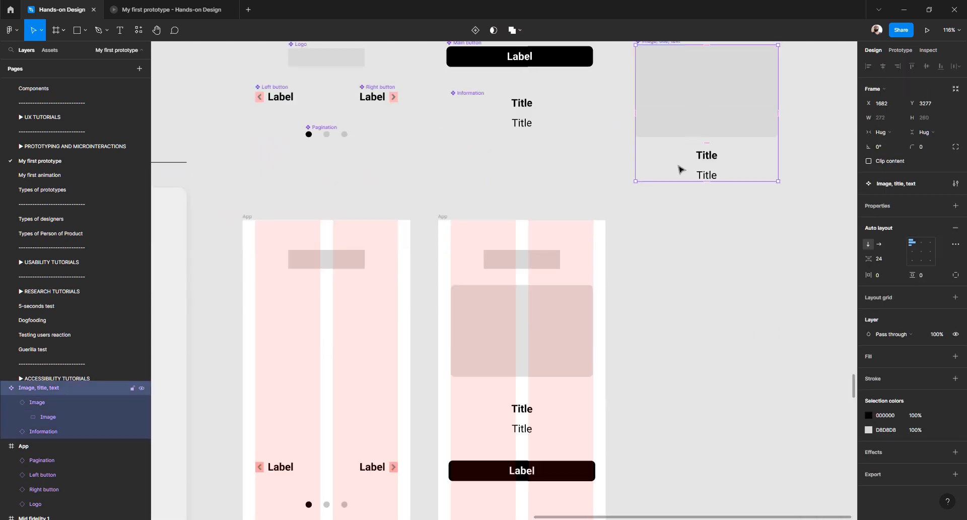
{"action": "scroll", "coordinate": [649, 204], "scroll_direction": "up", "scroll_amount": 1}
{"action": "scroll", "coordinate": [654, 197], "scroll_direction": "up", "scroll_amount": 3}
{"action": "scroll", "coordinate": [569, 197], "scroll_direction": "right", "scroll_amount": 6}
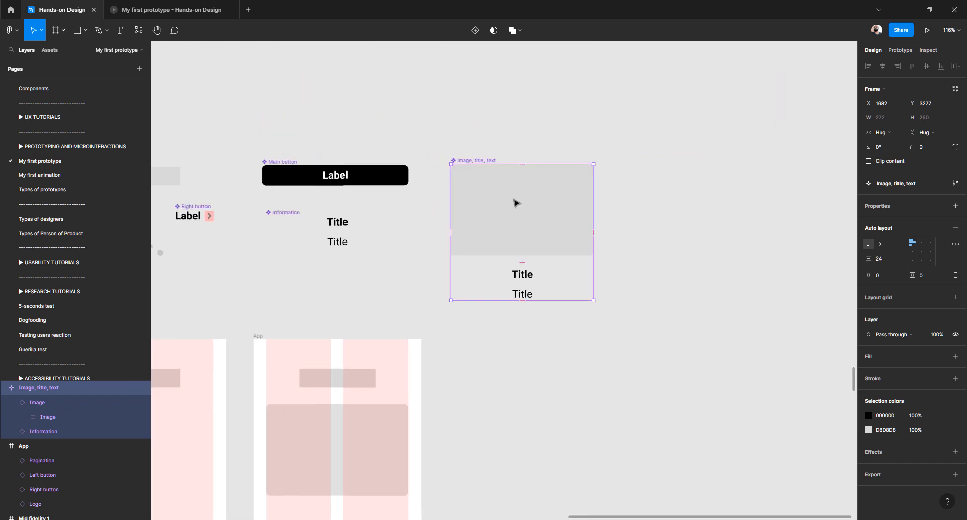
{"action": "left_click_drag", "start_coordinate": [516, 209], "coordinate": [672, 210], "text": "alt"}
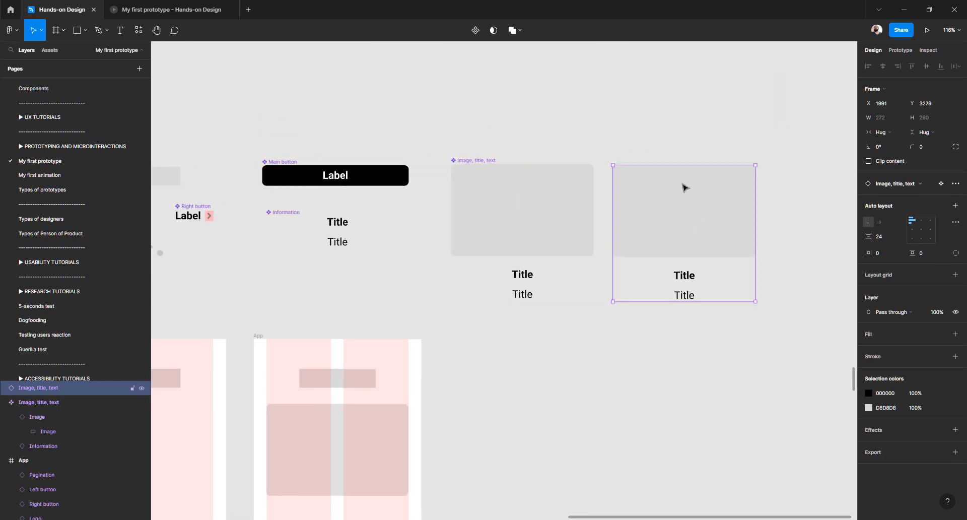
{"action": "left_click", "coordinate": [620, 375]}
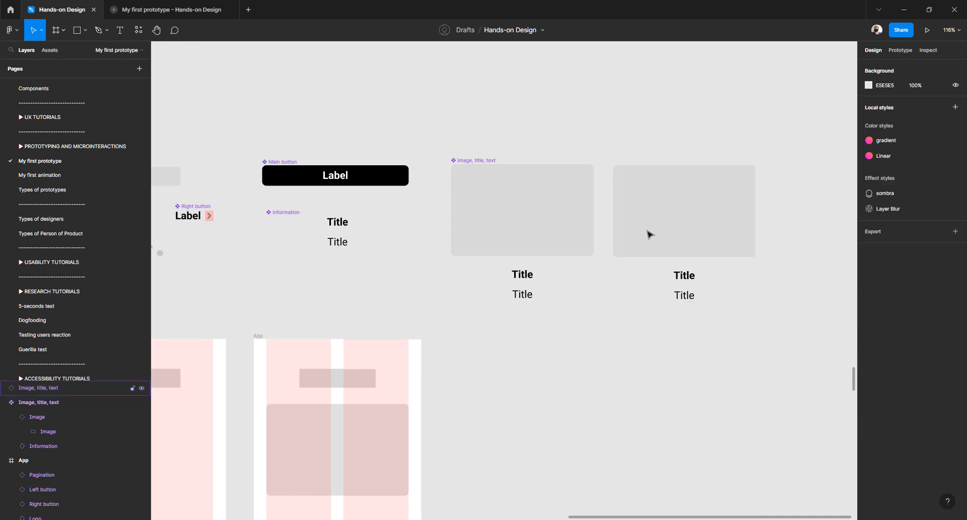
{"action": "left_click", "coordinate": [649, 234]}
{"action": "scroll", "coordinate": [648, 234], "scroll_direction": "down", "scroll_amount": 5, "text": "ctrl"}
{"action": "scroll", "coordinate": [633, 307], "scroll_direction": "down", "scroll_amount": 2}
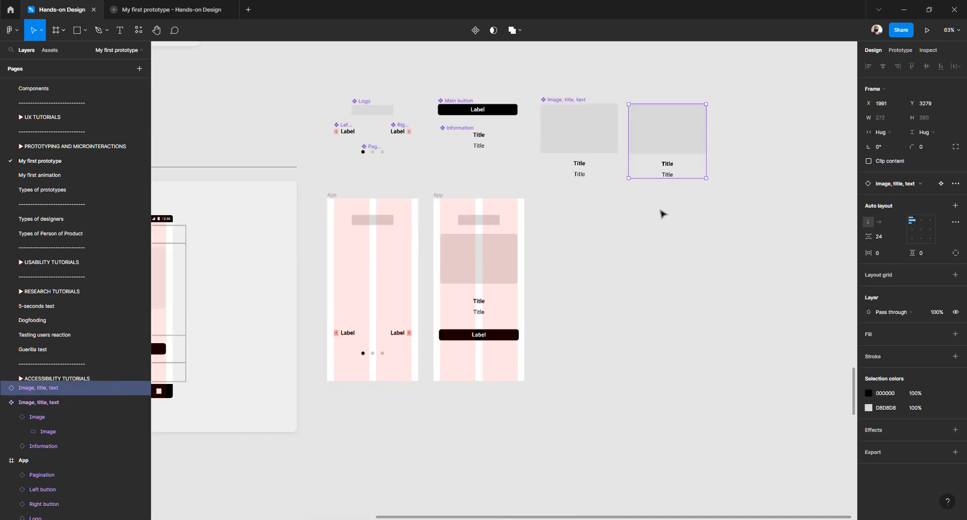
{"action": "left_click_drag", "start_coordinate": [388, 242], "coordinate": [352, 259]}
{"action": "scroll", "coordinate": [353, 259], "scroll_direction": "up", "scroll_amount": 5, "text": "ctrl"}
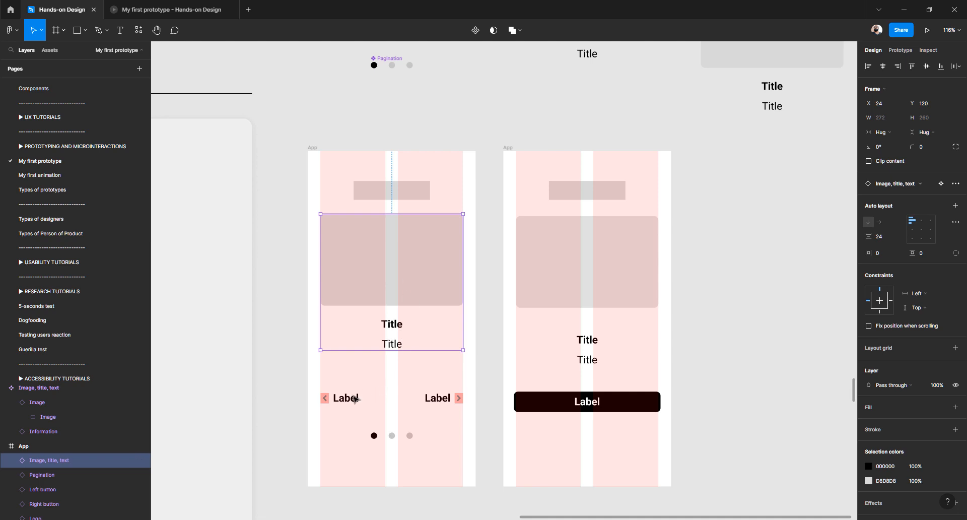
Wrap the Left button and Right button instances of the first App frame in auto layout and name the frame "Buttons"
{"action": "left_click", "coordinate": [352, 399]}
{"action": "left_click", "coordinate": [448, 402], "text": "shift"}
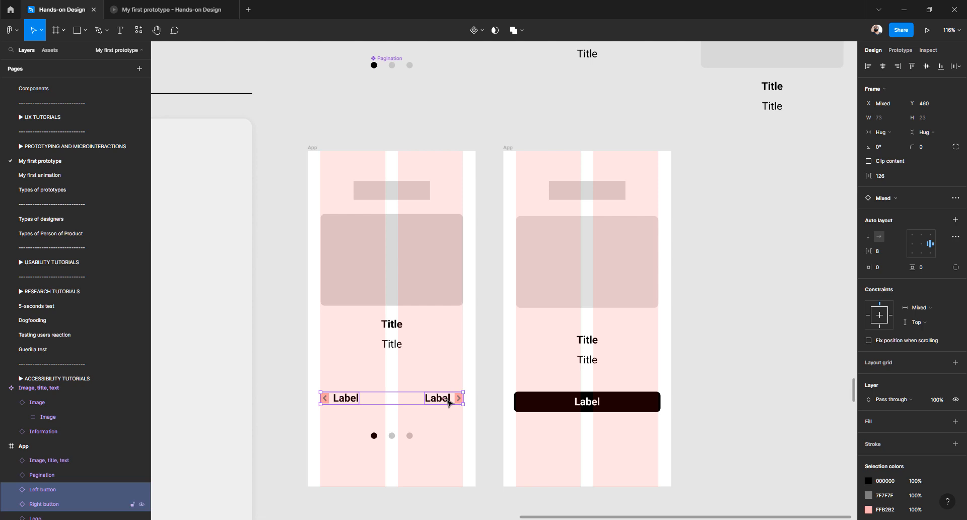
{"action": "key", "text": "shift+a"}
{"action": "double_click", "coordinate": [54, 489]}
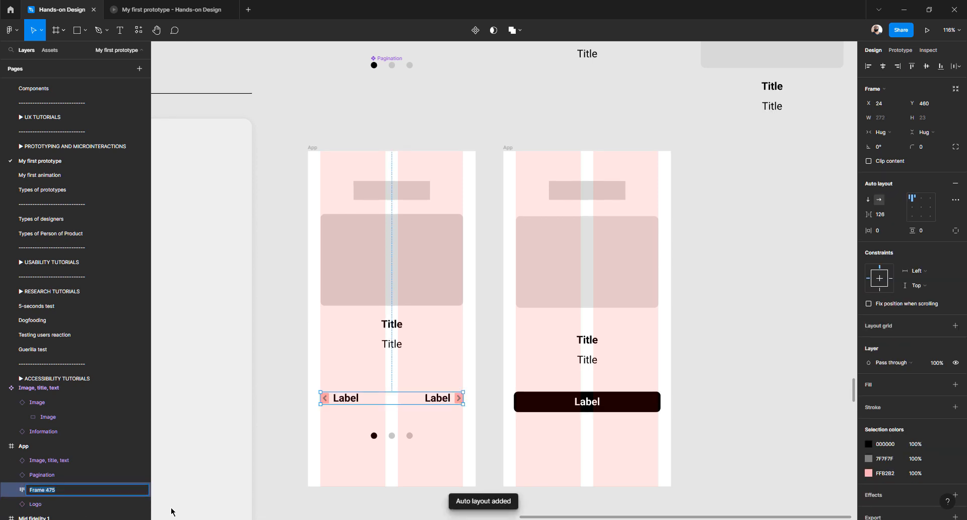
{"action": "type", "text": "Bu"}
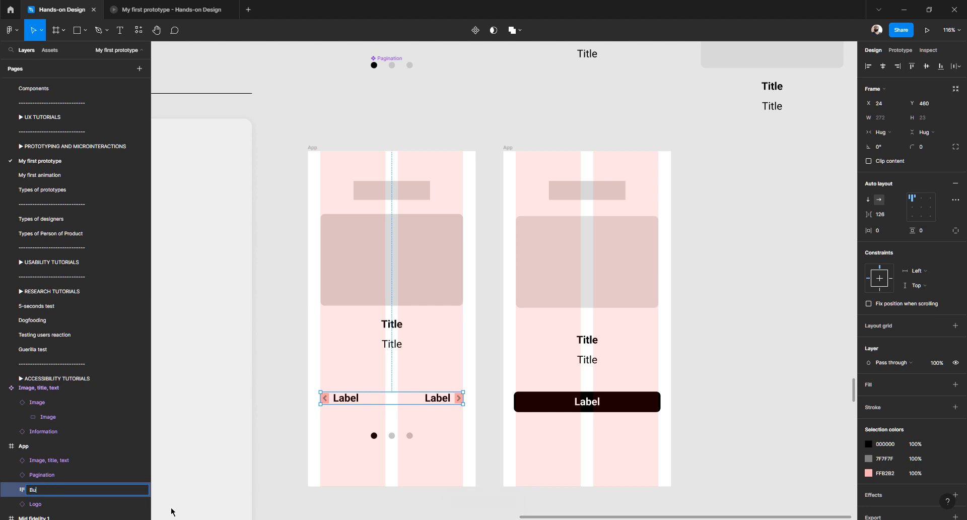
{"action": "type", "text": "ttons"}
{"action": "key", "text": "Return"}
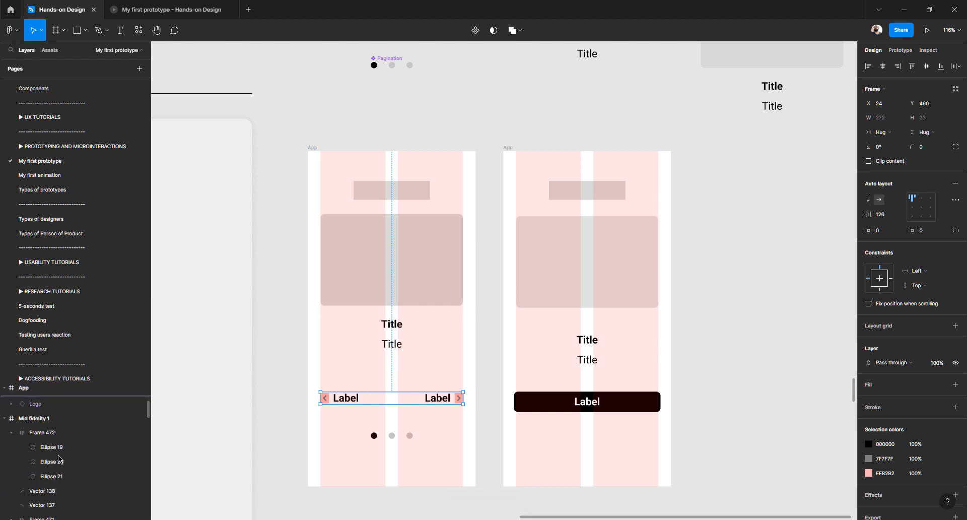
Check the layers nested in the Buttons frame and turn the frame into a component
{"action": "scroll", "coordinate": [60, 449], "scroll_direction": "down", "scroll_amount": 1}
{"action": "left_click", "coordinate": [11, 457]}
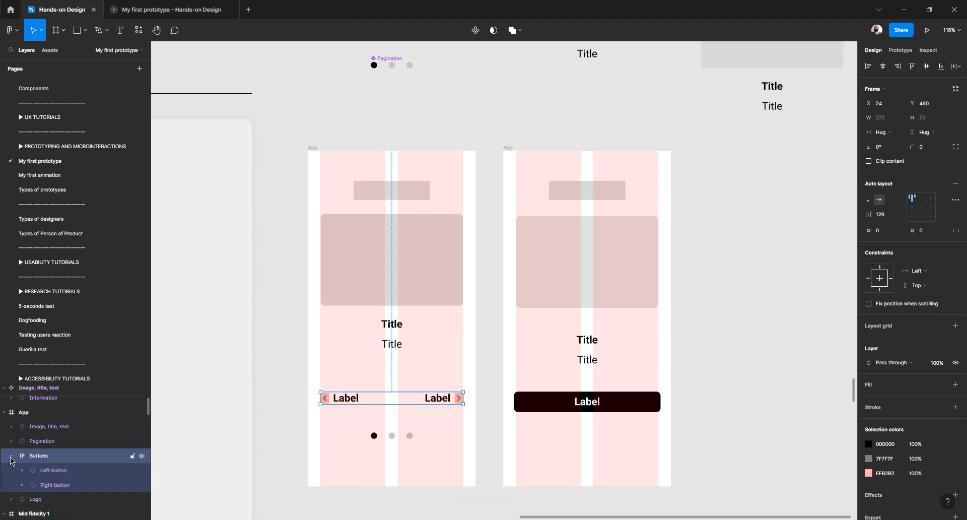
{"action": "left_click", "coordinate": [11, 456]}
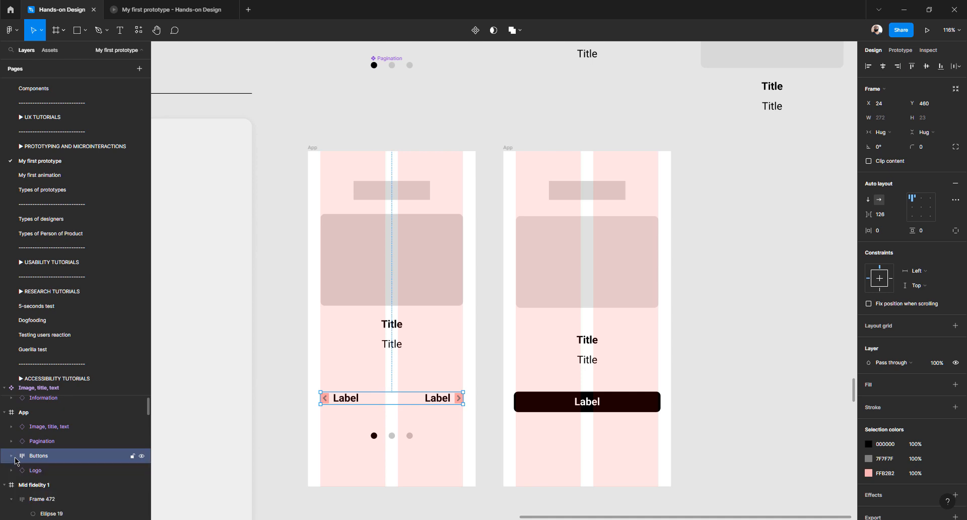
{"action": "left_click", "coordinate": [475, 30]}
Move the Buttons main component out of the first App frame to above the Logo component
{"action": "scroll", "coordinate": [346, 359], "scroll_direction": "down", "scroll_amount": 1}
{"action": "scroll", "coordinate": [352, 440], "scroll_direction": "up", "scroll_amount": 3}
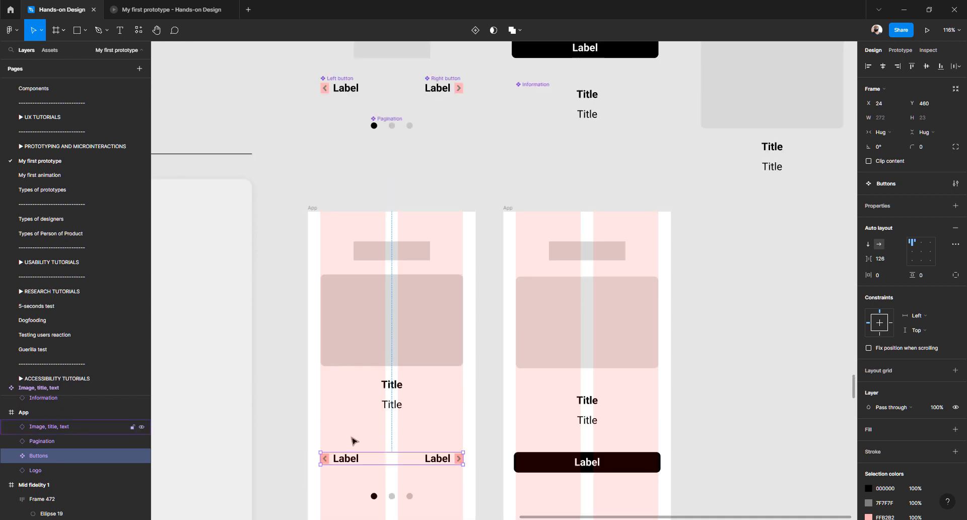
{"action": "left_click_drag", "start_coordinate": [346, 463], "coordinate": [557, 161]}
{"action": "left_click_drag", "start_coordinate": [506, 179], "coordinate": [499, 241]}
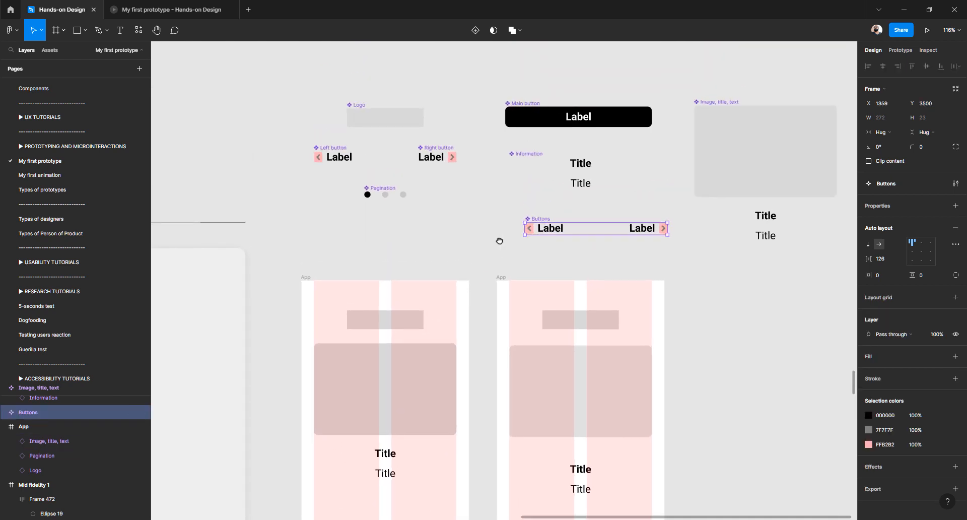
{"action": "scroll", "coordinate": [502, 244], "scroll_direction": "up", "scroll_amount": 2}
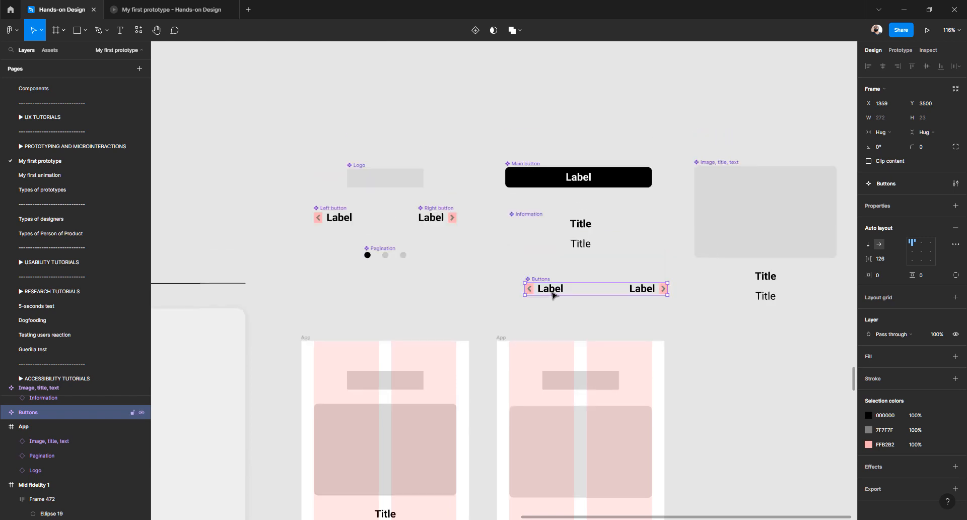
{"action": "left_click_drag", "start_coordinate": [552, 295], "coordinate": [378, 114]}
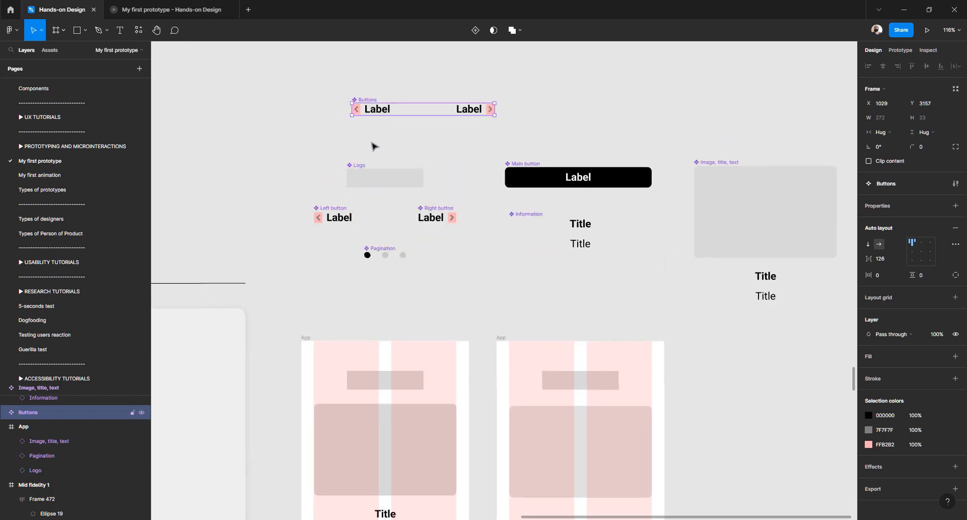
Move the Left button and Right button main components together to just above the Buttons component
{"action": "left_click", "coordinate": [332, 212]}
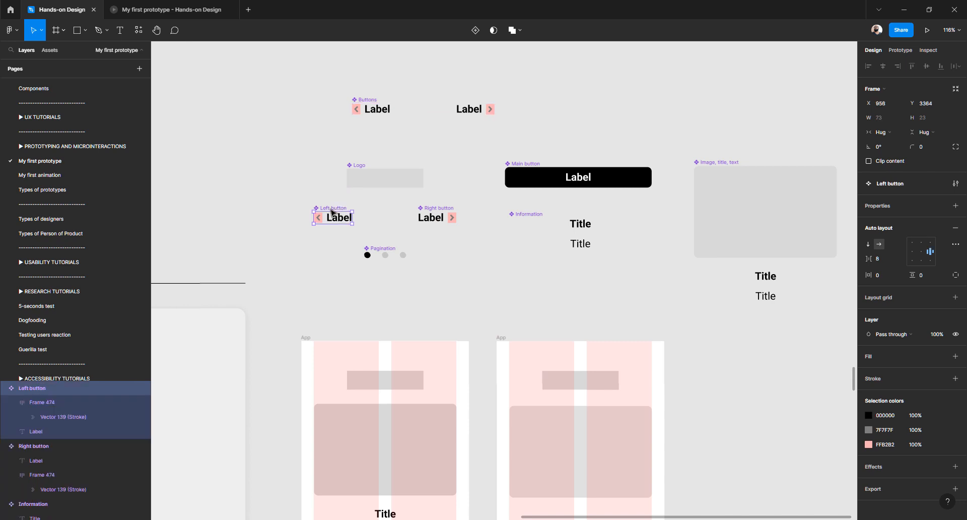
{"action": "left_click", "coordinate": [426, 208], "text": "shift"}
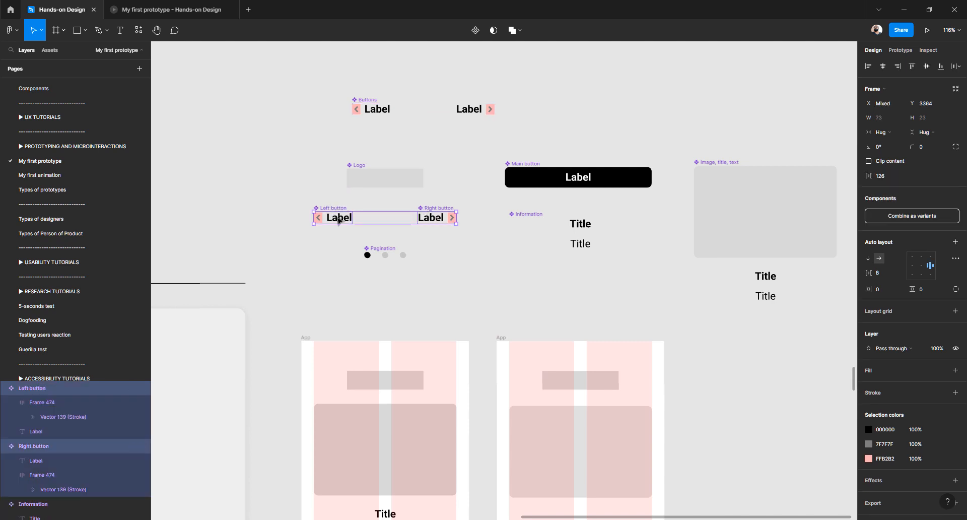
{"action": "left_click_drag", "start_coordinate": [339, 222], "coordinate": [378, 73]}
{"action": "left_click", "coordinate": [371, 104]}
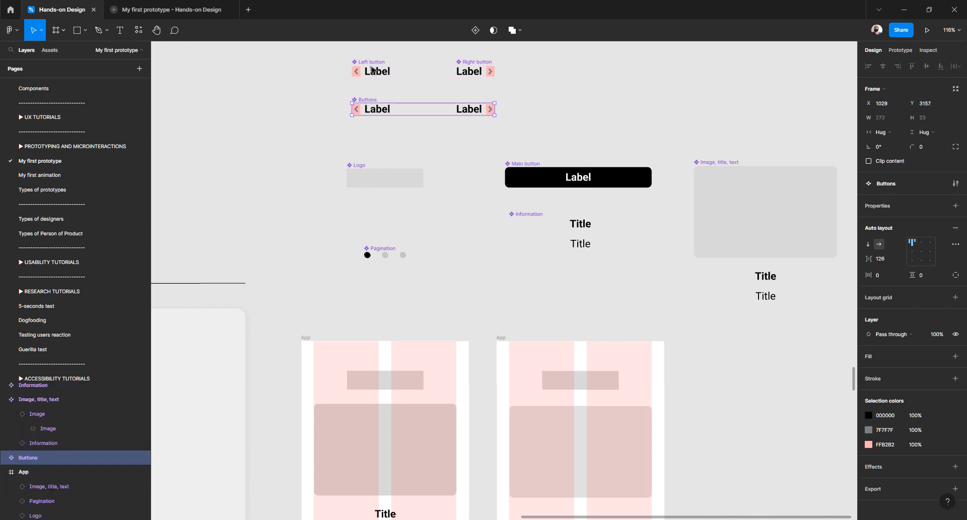
{"action": "left_click", "coordinate": [373, 71]}
{"action": "left_click", "coordinate": [471, 70]}
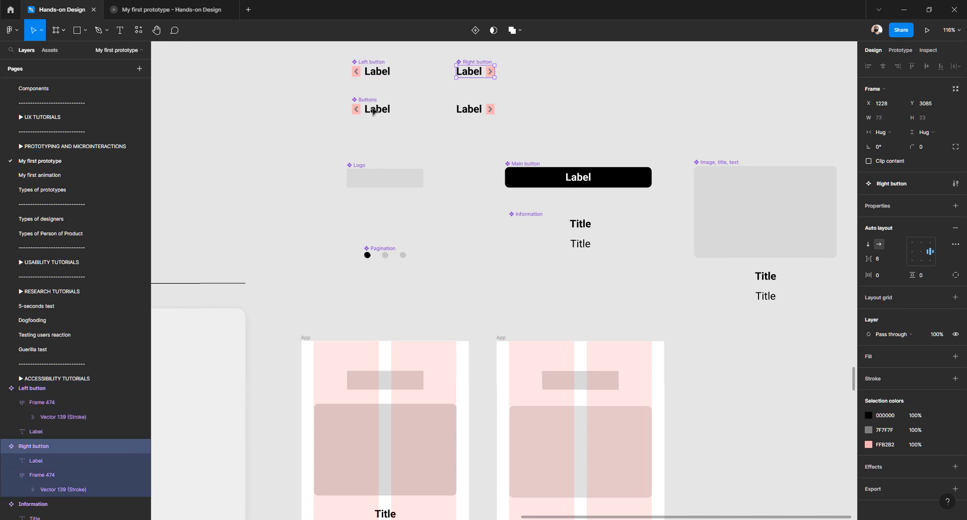
Duplicate the Buttons component as an instance and place it in the first App frame at X 24, Y 462
{"action": "left_click", "coordinate": [373, 110]}
{"action": "scroll", "coordinate": [370, 277], "scroll_direction": "down", "scroll_amount": 5}
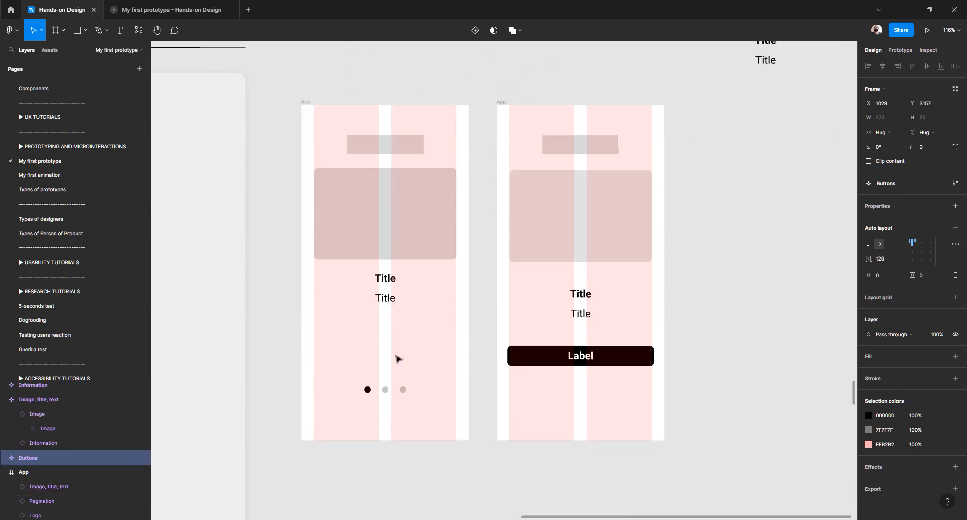
{"action": "scroll", "coordinate": [391, 255], "scroll_direction": "up", "scroll_amount": 3}
{"action": "scroll", "coordinate": [384, 178], "scroll_direction": "up", "scroll_amount": 2}
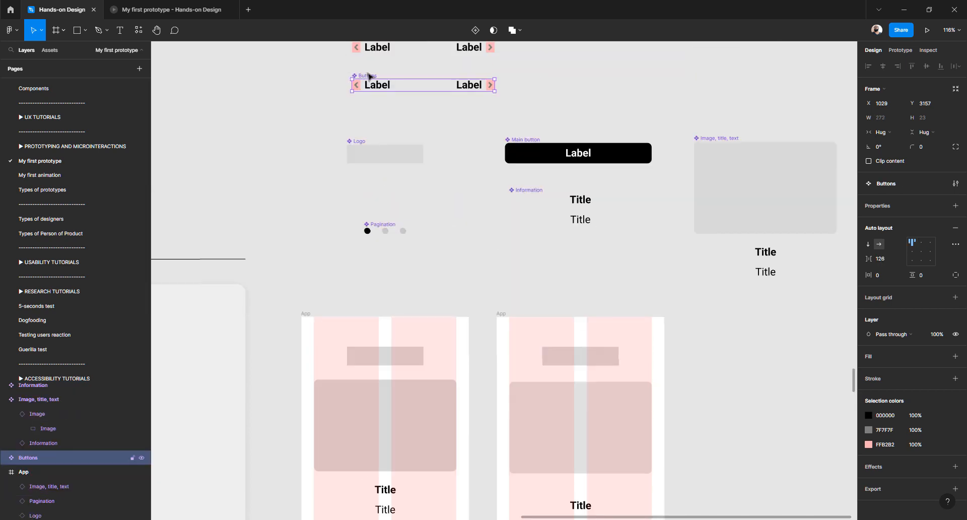
{"action": "left_click_drag", "start_coordinate": [370, 78], "coordinate": [351, 275]}
{"action": "scroll", "coordinate": [351, 275], "scroll_direction": "down", "scroll_amount": 3}
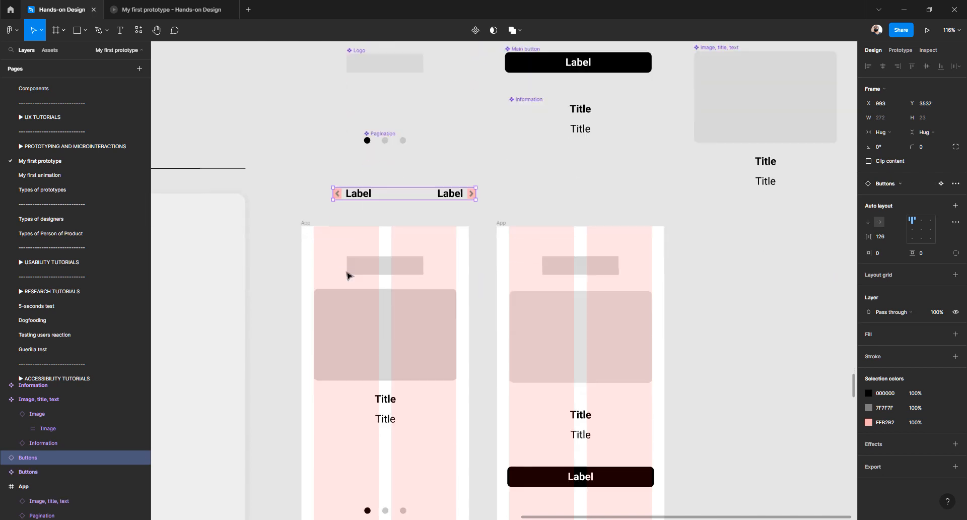
{"action": "scroll", "coordinate": [361, 201], "scroll_direction": "down", "scroll_amount": 2}
{"action": "left_click_drag", "start_coordinate": [356, 149], "coordinate": [337, 428]}
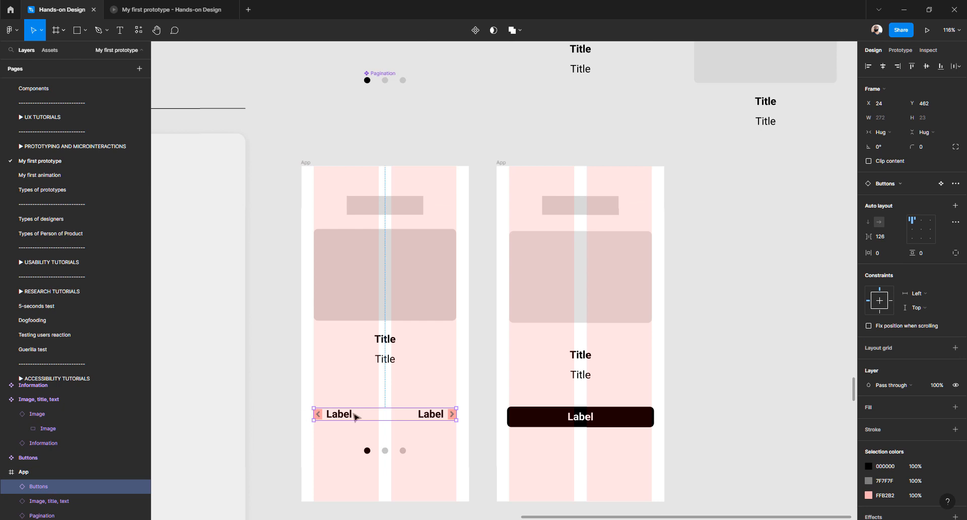
Examine the buttons nested in the Buttons instance, and the Pagination and Logo instances of the first App frame
{"action": "left_click", "coordinate": [354, 414]}
{"action": "left_click", "coordinate": [336, 417]}
{"action": "scroll", "coordinate": [23, 476], "scroll_direction": "down", "scroll_amount": 2}
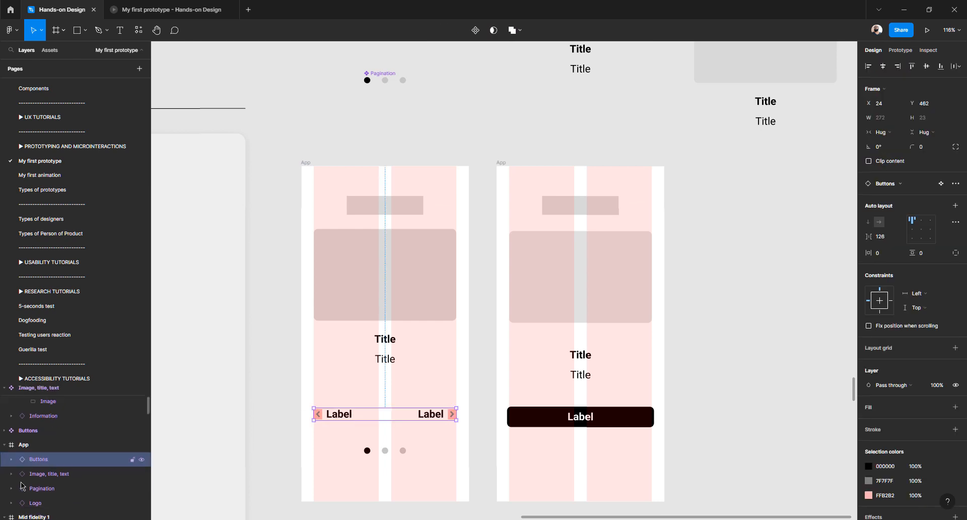
{"action": "left_click", "coordinate": [12, 453]}
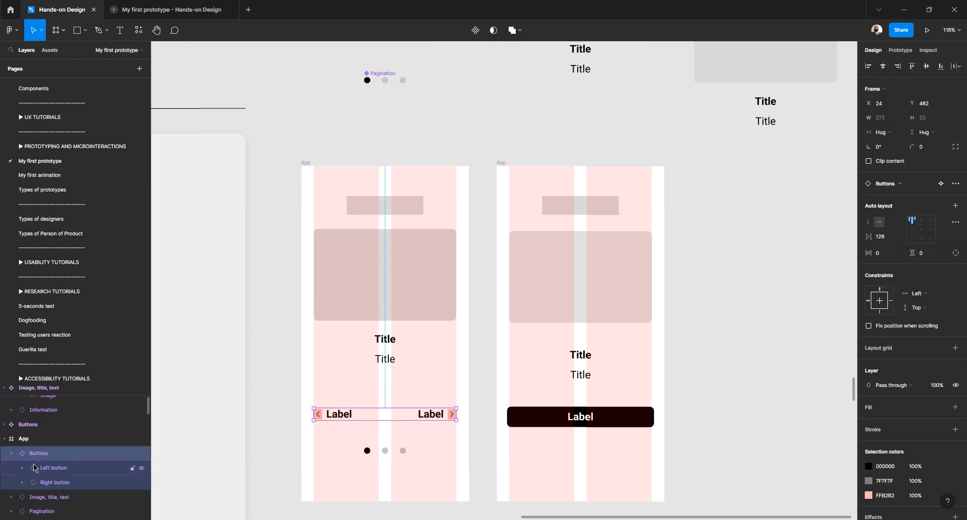
{"action": "left_click", "coordinate": [49, 469]}
{"action": "left_click", "coordinate": [51, 483]}
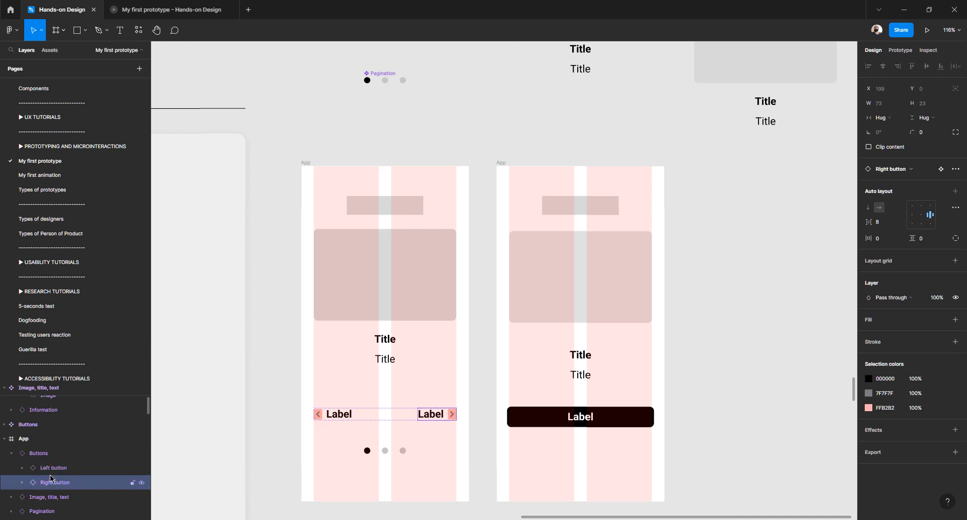
{"action": "left_click", "coordinate": [282, 328]}
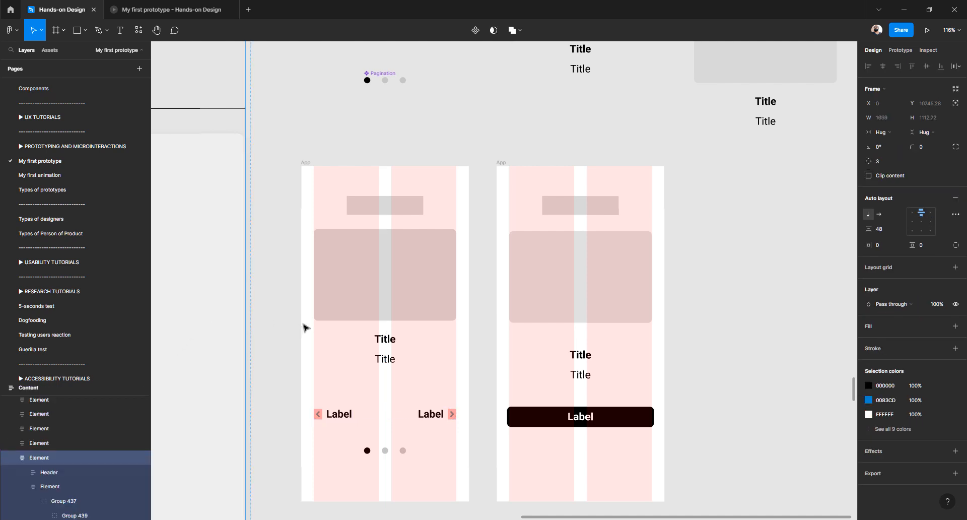
{"action": "scroll", "coordinate": [487, 357], "scroll_direction": "down", "scroll_amount": 3}
{"action": "left_click", "coordinate": [406, 332]}
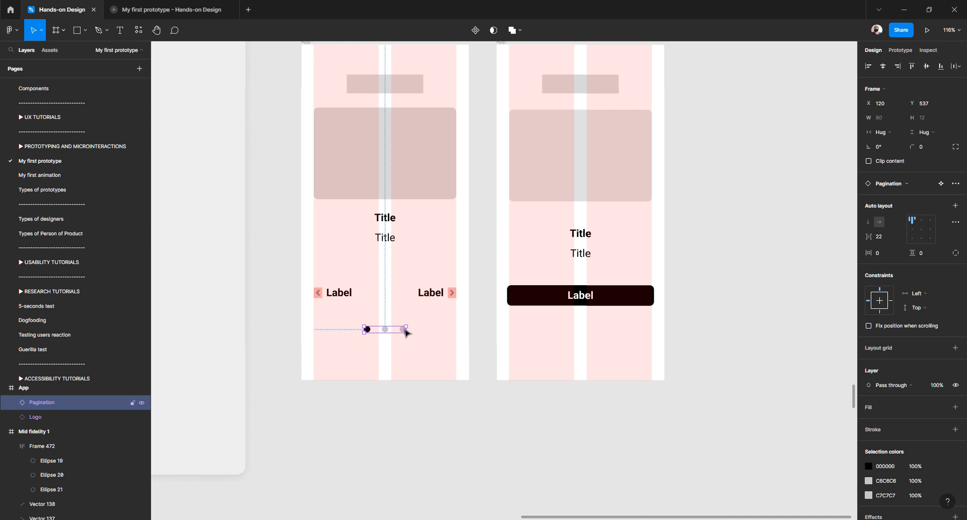
{"action": "scroll", "coordinate": [406, 331], "scroll_direction": "up", "scroll_amount": 3}
{"action": "left_click", "coordinate": [408, 209]}
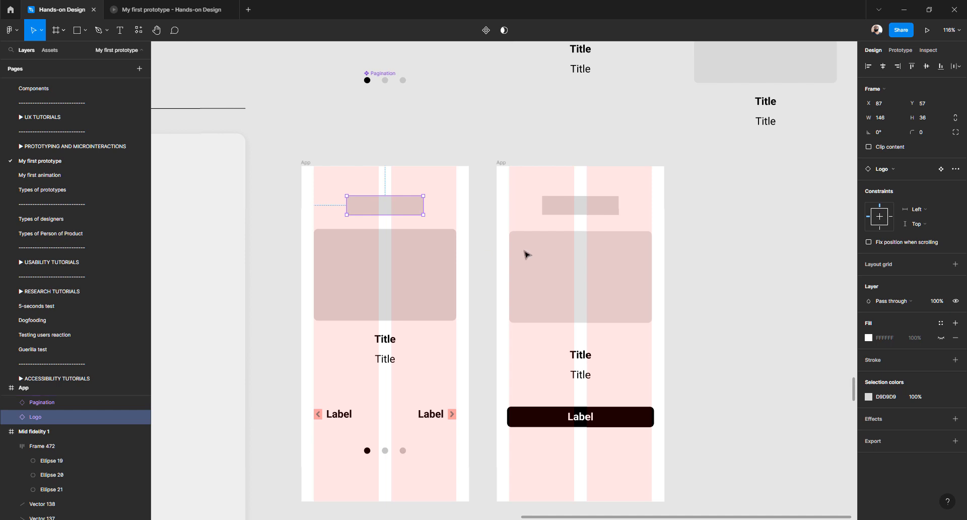
Review the main components and App frames, and go back through the earlier boards to the Atoms section
{"action": "scroll", "coordinate": [526, 254], "scroll_direction": "down", "scroll_amount": 5}
{"action": "scroll", "coordinate": [519, 260], "scroll_direction": "up", "scroll_amount": 2}
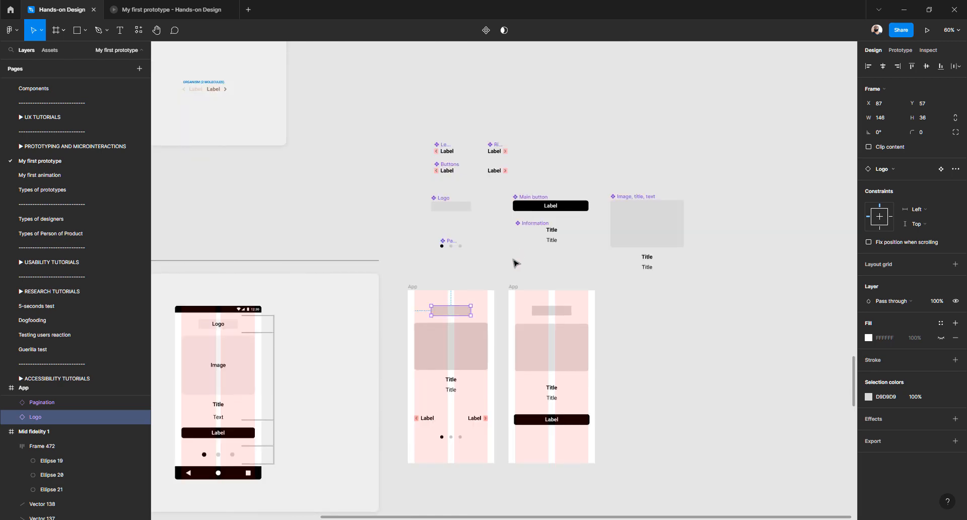
{"action": "scroll", "coordinate": [517, 263], "scroll_direction": "up", "scroll_amount": 2}
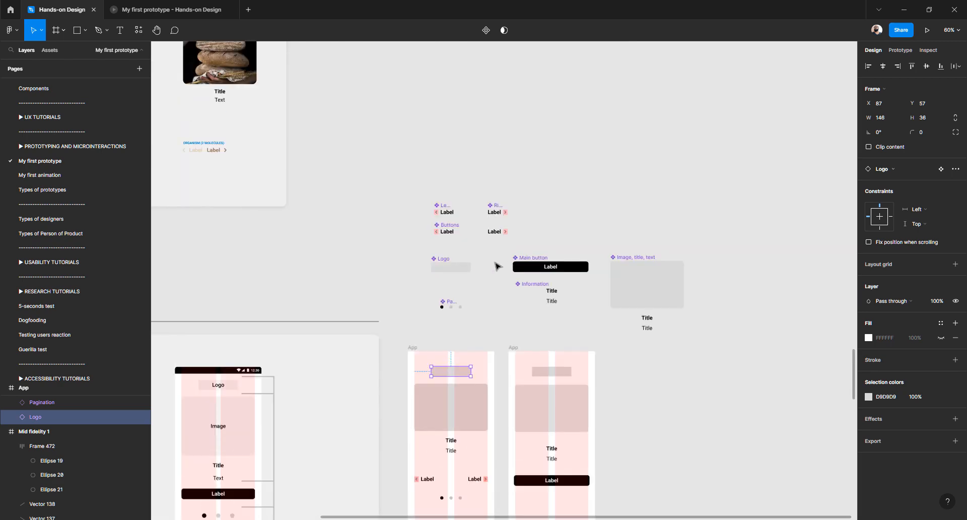
{"action": "scroll", "coordinate": [462, 257], "scroll_direction": "left", "scroll_amount": 10}
{"action": "scroll", "coordinate": [505, 277], "scroll_direction": "left", "scroll_amount": 1}
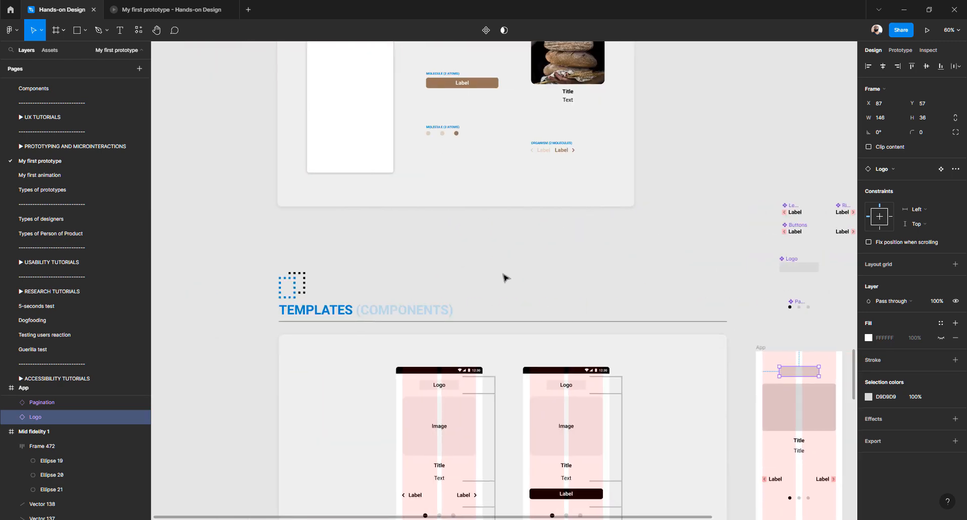
{"action": "scroll", "coordinate": [505, 277], "scroll_direction": "up", "scroll_amount": 12}
{"action": "scroll", "coordinate": [504, 276], "scroll_direction": "up", "scroll_amount": 12}
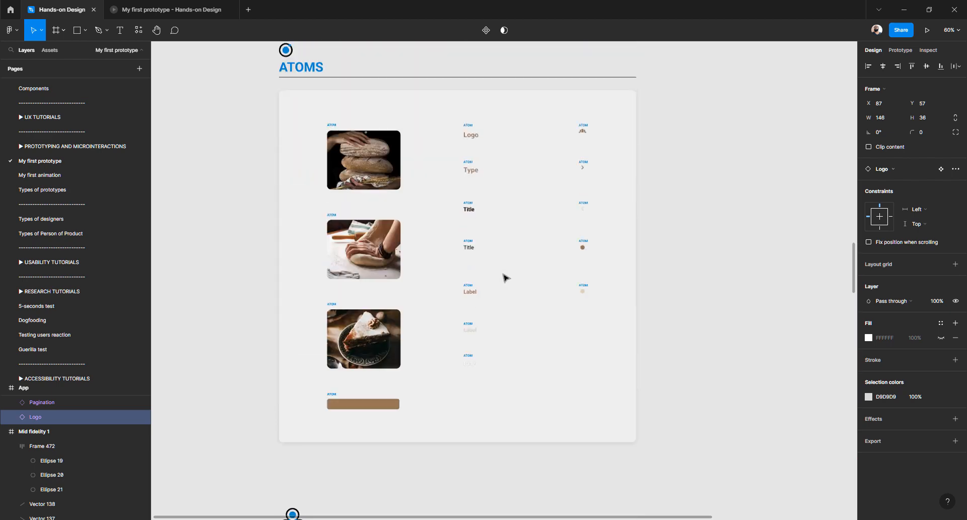
{"action": "scroll", "coordinate": [449, 283], "scroll_direction": "right", "scroll_amount": 2}
{"action": "scroll", "coordinate": [449, 282], "scroll_direction": "up", "scroll_amount": 6}
{"action": "scroll", "coordinate": [450, 283], "scroll_direction": "down", "scroll_amount": 5}
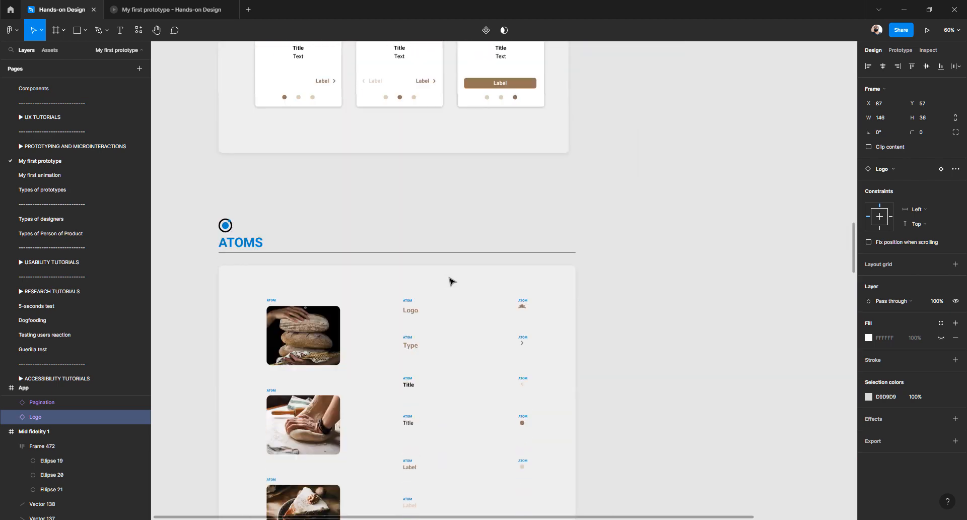
Examine the image, button background, text and icon atoms on the Atoms board
{"action": "scroll", "coordinate": [274, 224], "scroll_direction": "up", "scroll_amount": 5, "text": "ctrl"}
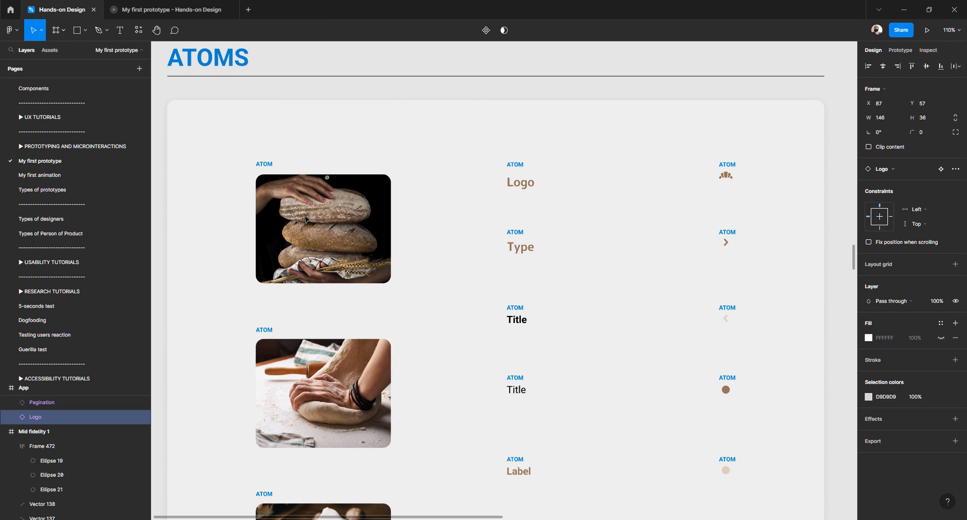
{"action": "scroll", "coordinate": [306, 219], "scroll_direction": "left", "scroll_amount": 2}
{"action": "scroll", "coordinate": [371, 214], "scroll_direction": "down", "scroll_amount": 1}
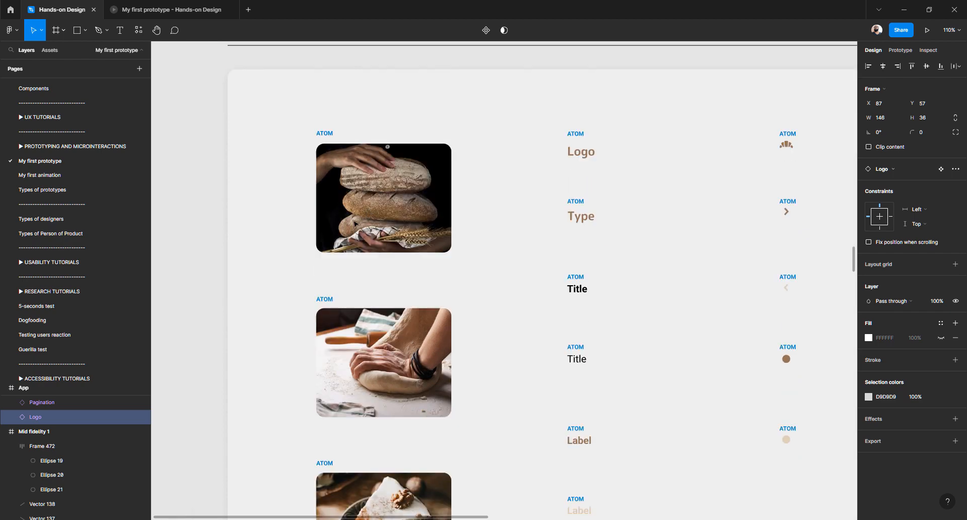
{"action": "scroll", "coordinate": [355, 222], "scroll_direction": "down", "scroll_amount": 7}
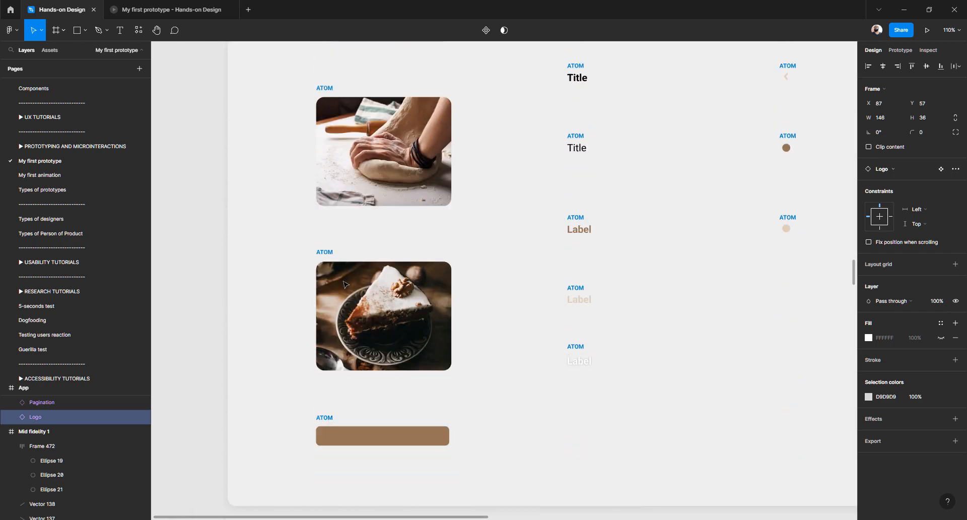
{"action": "scroll", "coordinate": [370, 365], "scroll_direction": "down", "scroll_amount": 2}
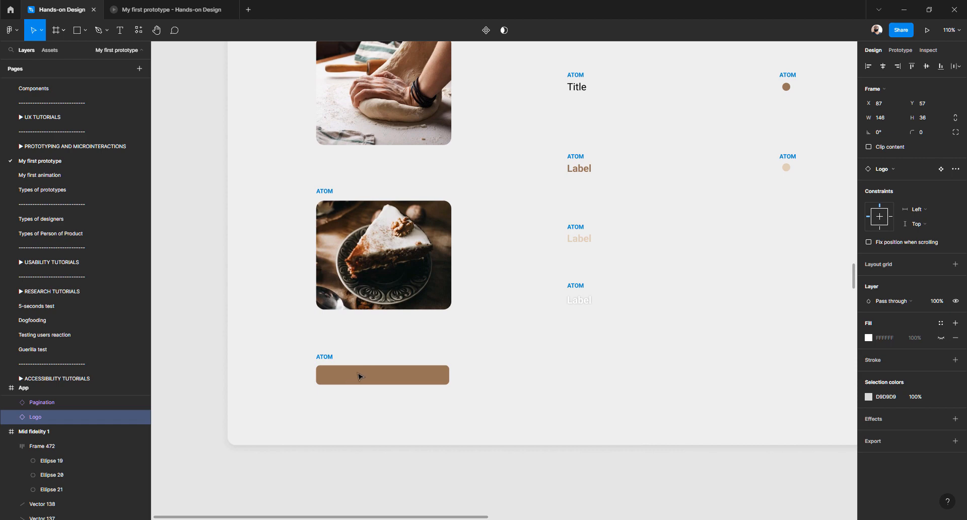
{"action": "scroll", "coordinate": [360, 375], "scroll_direction": "right", "scroll_amount": 5}
{"action": "scroll", "coordinate": [383, 332], "scroll_direction": "up", "scroll_amount": 5}
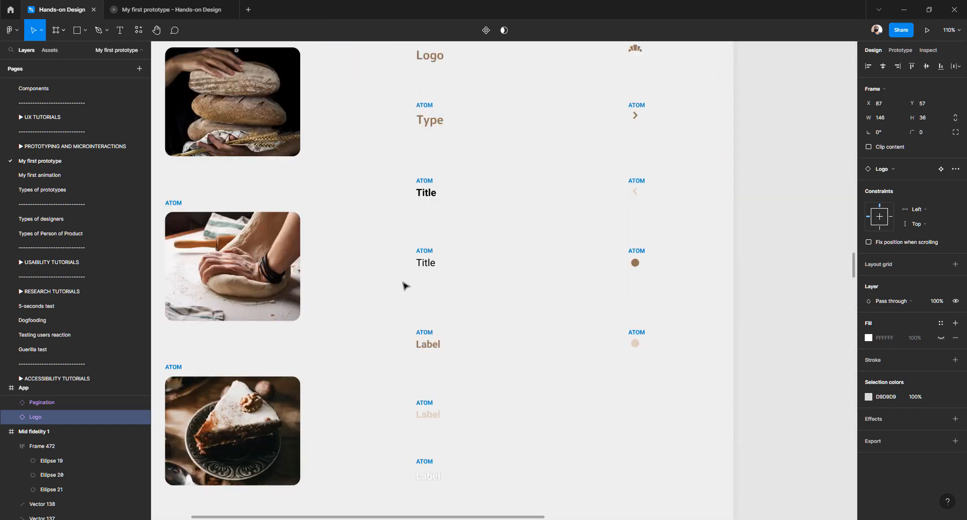
{"action": "scroll", "coordinate": [432, 141], "scroll_direction": "up", "scroll_amount": 3}
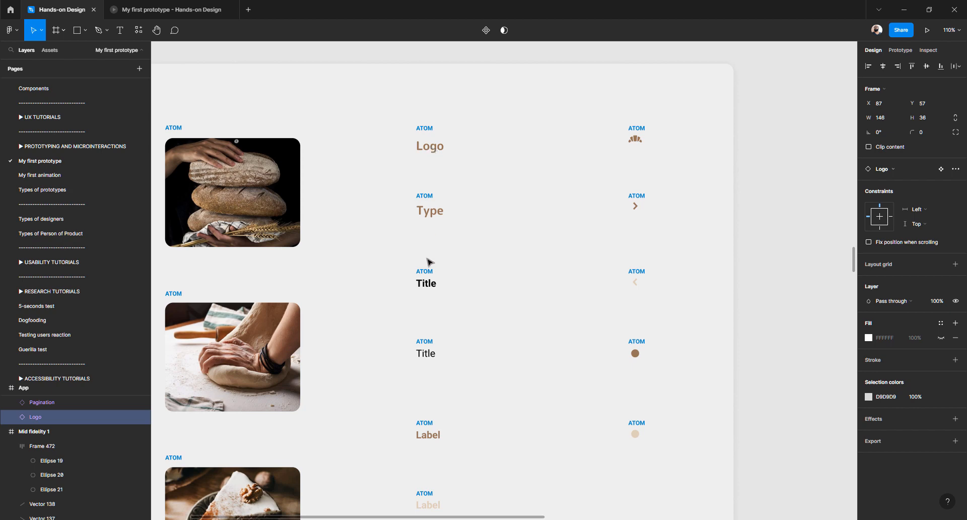
Change the regular-weight Title atom on the Atoms board to read "Text"
{"action": "scroll", "coordinate": [430, 282], "scroll_direction": "down", "scroll_amount": 2}
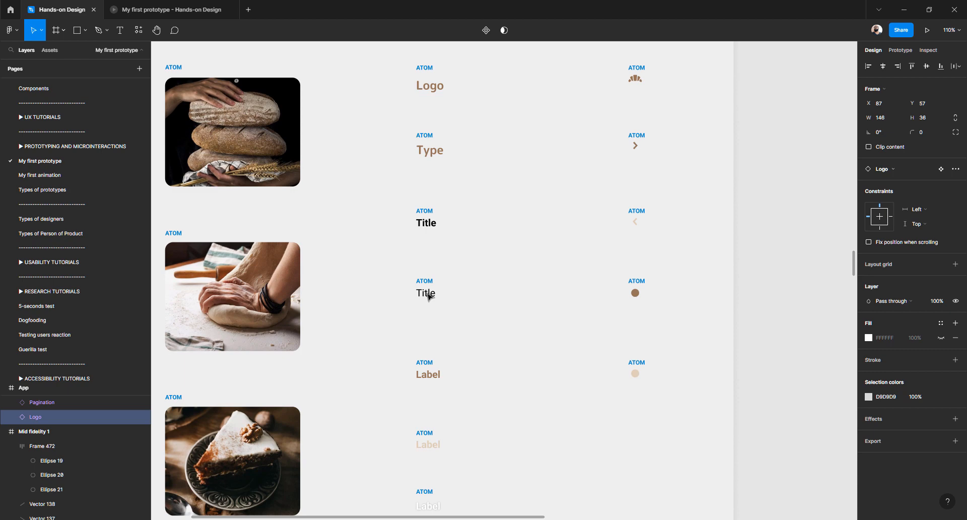
{"action": "double_click", "coordinate": [428, 294]}
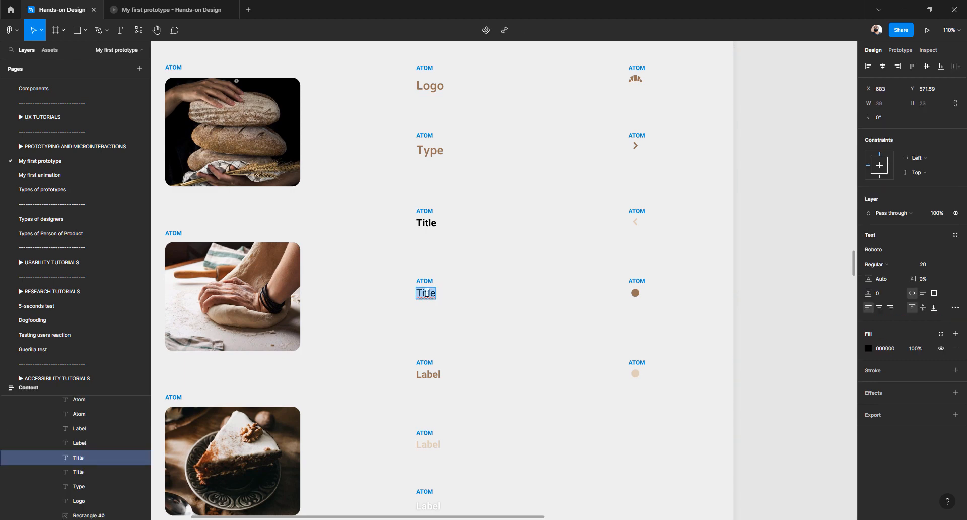
{"action": "type", "text": "Text"}
{"action": "key", "text": "Escape"}
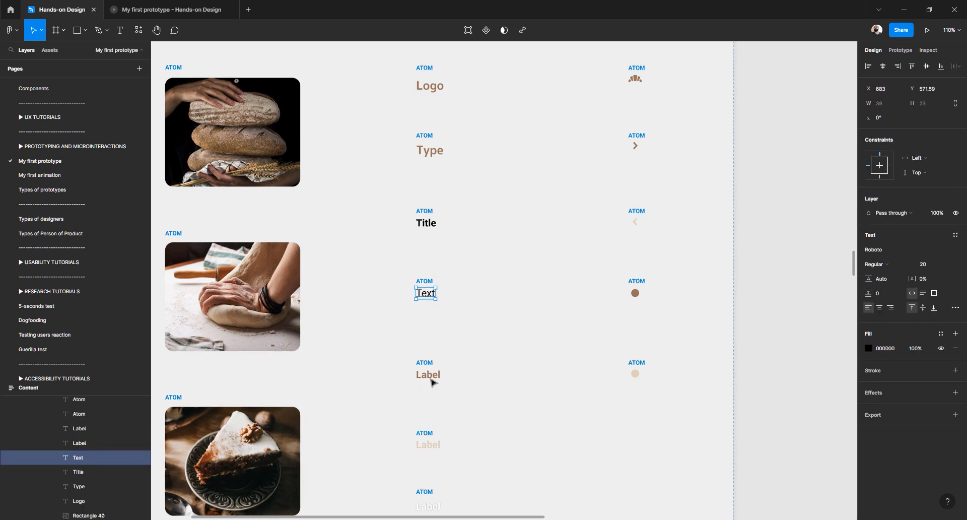
Examine the remaining label and dot atoms, and how they combine on the Molecules and Organisms boards
{"action": "scroll", "coordinate": [435, 377], "scroll_direction": "down", "scroll_amount": 2}
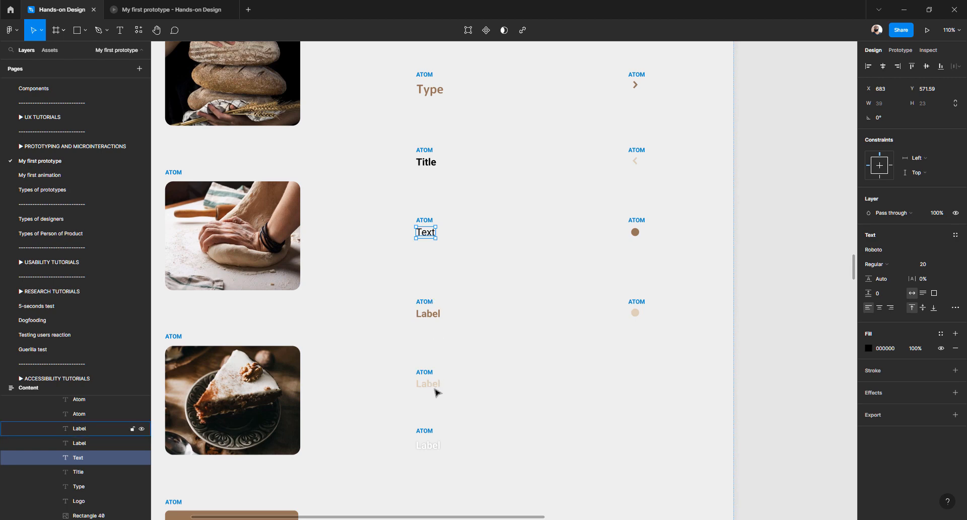
{"action": "scroll", "coordinate": [427, 444], "scroll_direction": "up", "scroll_amount": 2}
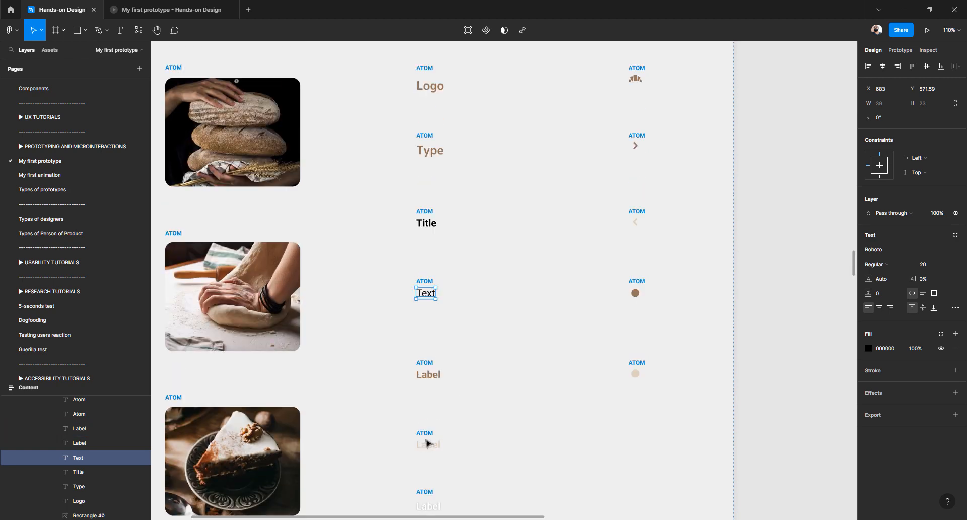
{"action": "scroll", "coordinate": [463, 391], "scroll_direction": "right", "scroll_amount": 3}
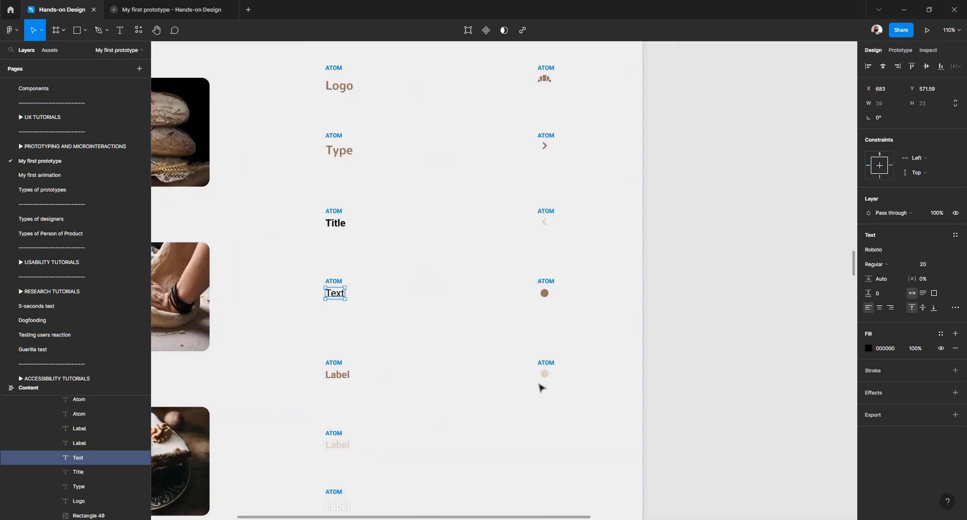
{"action": "scroll", "coordinate": [540, 387], "scroll_direction": "up", "scroll_amount": 1}
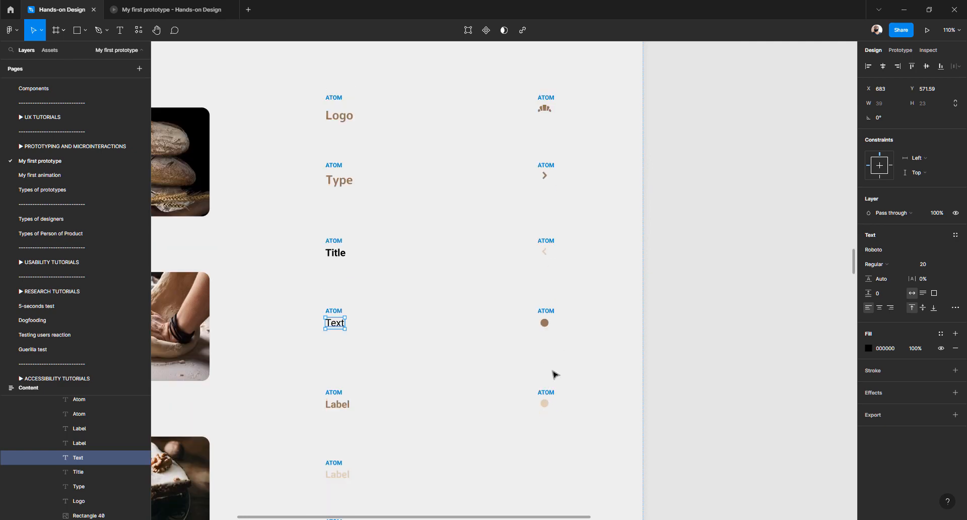
{"action": "scroll", "coordinate": [432, 353], "scroll_direction": "down", "scroll_amount": 15}
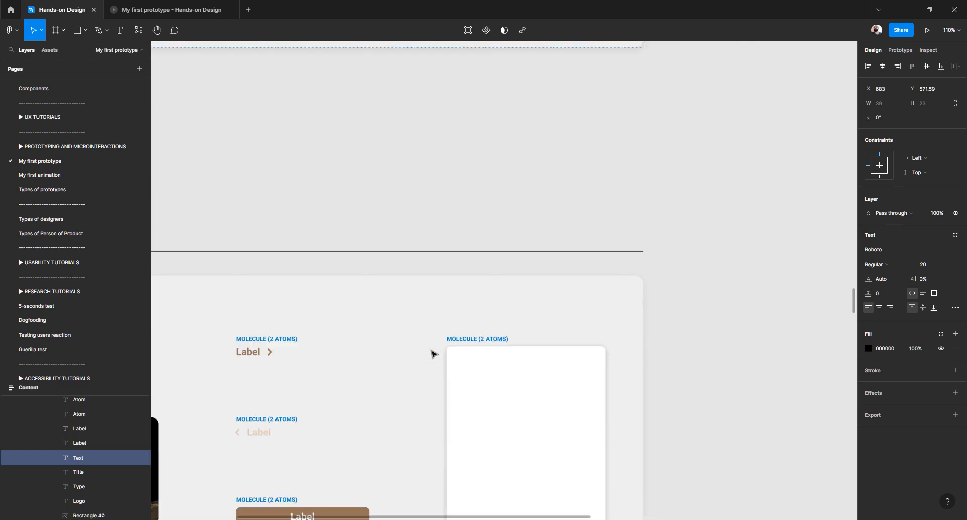
{"action": "scroll", "coordinate": [433, 353], "scroll_direction": "left", "scroll_amount": 1}
{"action": "scroll", "coordinate": [432, 353], "scroll_direction": "down", "scroll_amount": 5, "text": "ctrl"}
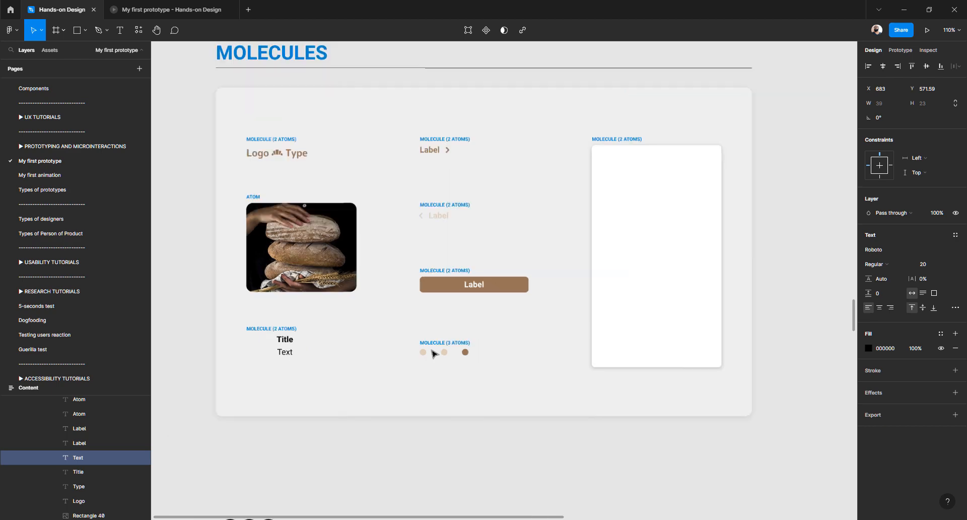
{"action": "scroll", "coordinate": [423, 216], "scroll_direction": "down", "scroll_amount": 10}
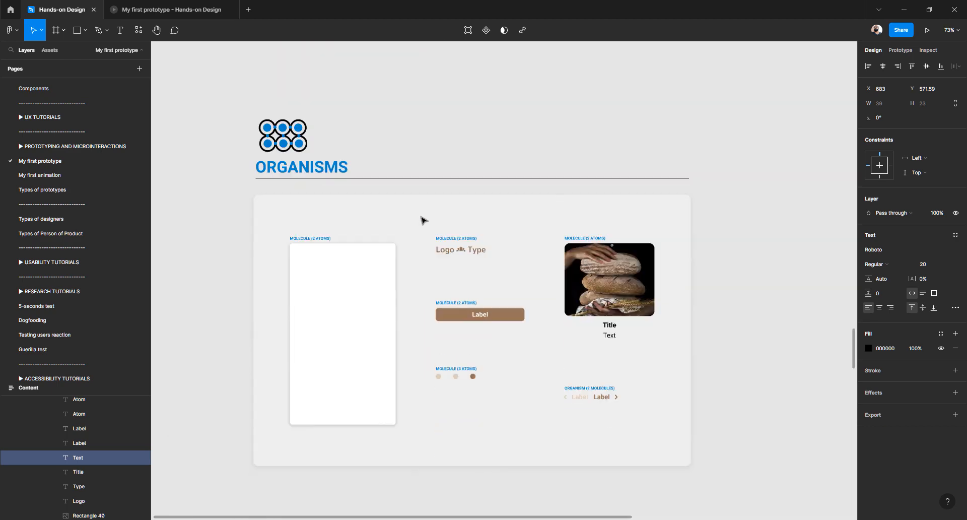
{"action": "scroll", "coordinate": [453, 290], "scroll_direction": "down", "scroll_amount": 5}
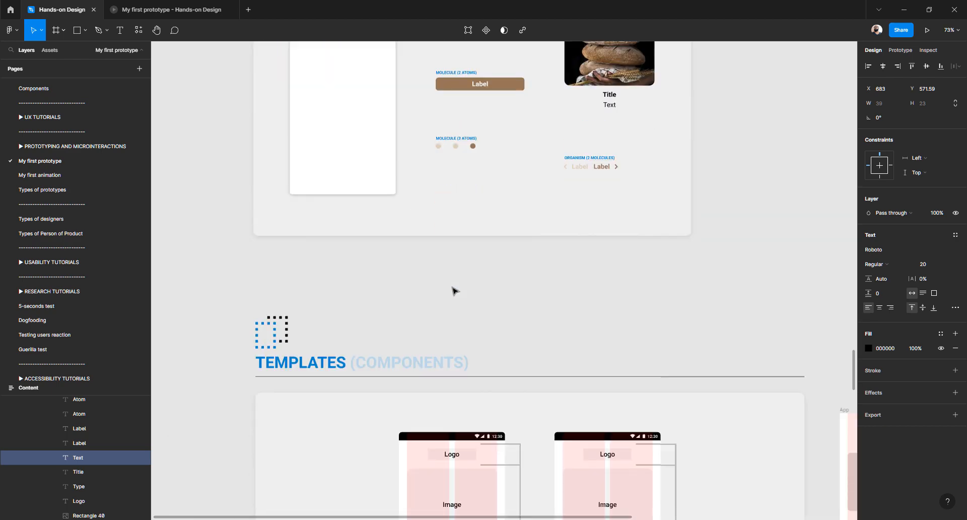
Examine the logo, button, pagination, image-with-text and navigation groups on the Organisms board up close
{"action": "scroll", "coordinate": [453, 289], "scroll_direction": "up", "scroll_amount": 5}
{"action": "scroll", "coordinate": [454, 290], "scroll_direction": "right", "scroll_amount": 2}
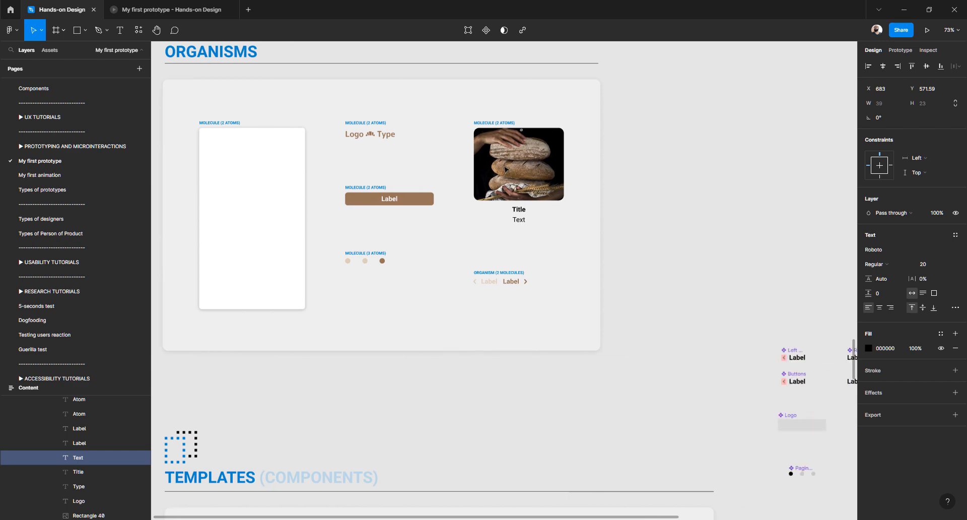
{"action": "scroll", "coordinate": [503, 166], "scroll_direction": "up", "scroll_amount": 3}
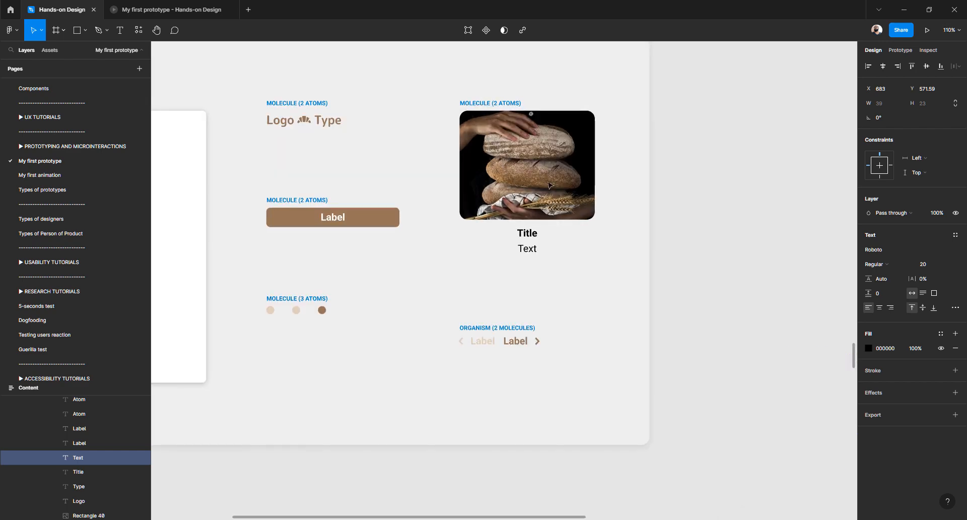
{"action": "scroll", "coordinate": [493, 258], "scroll_direction": "down", "scroll_amount": 3}
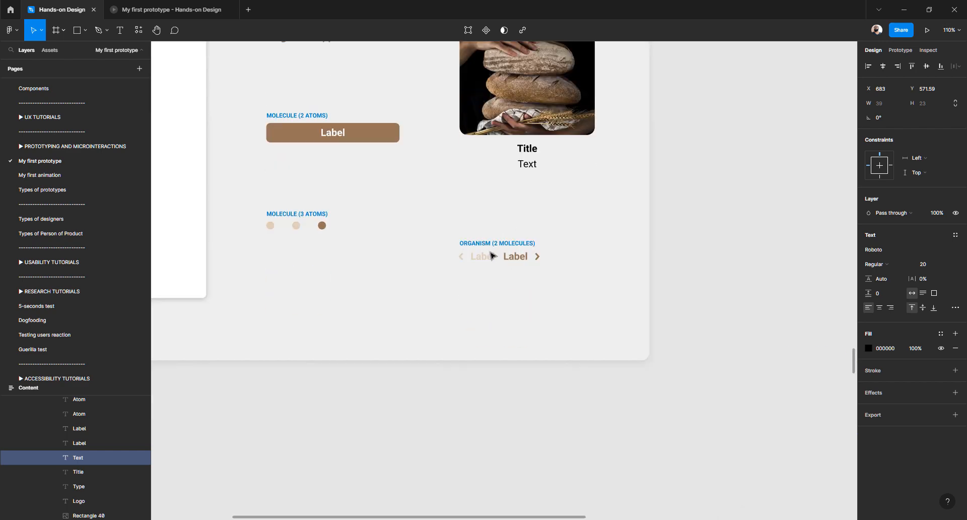
{"action": "scroll", "coordinate": [352, 226], "scroll_direction": "left", "scroll_amount": 3}
{"action": "scroll", "coordinate": [361, 228], "scroll_direction": "up", "scroll_amount": 1}
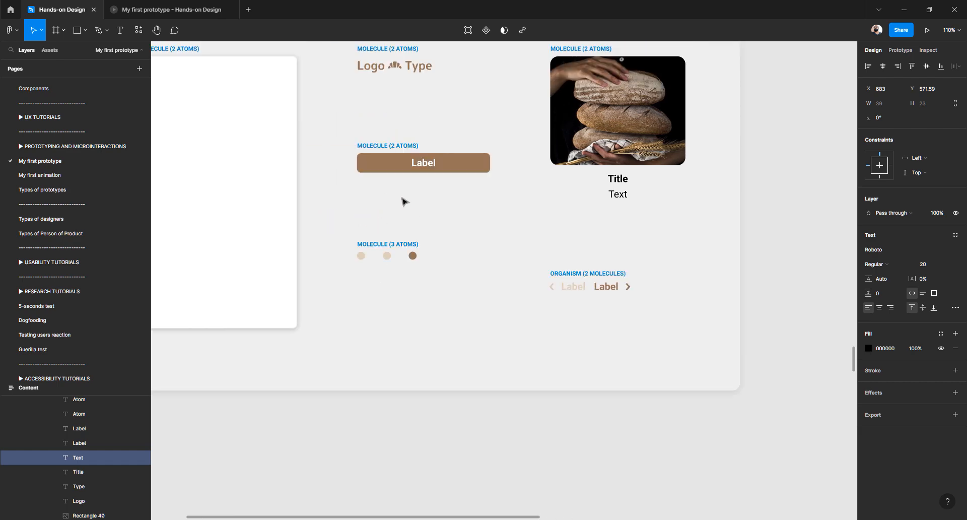
{"action": "scroll", "coordinate": [391, 267], "scroll_direction": "up", "scroll_amount": 5}
{"action": "scroll", "coordinate": [379, 231], "scroll_direction": "down", "scroll_amount": 3}
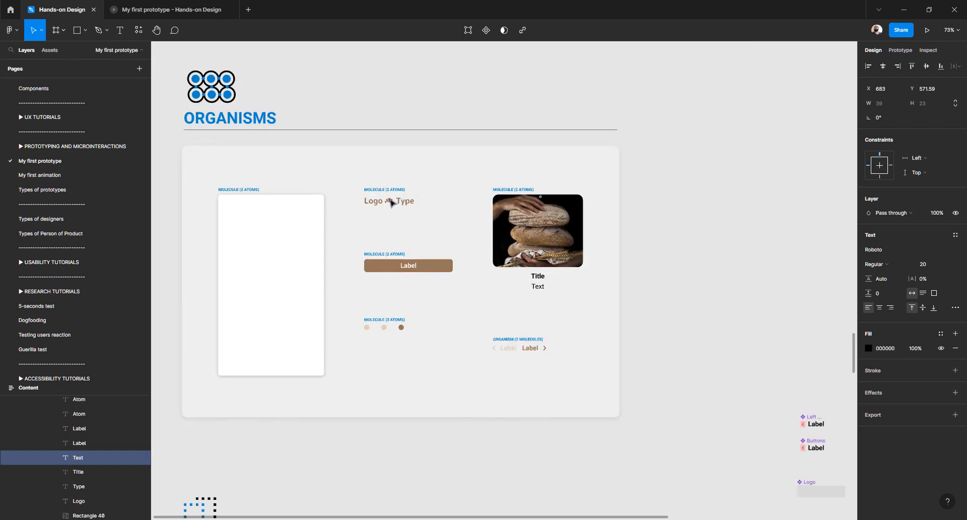
Compare the Organisms board with the main components, the Templates board and the finished Pages board
{"action": "scroll", "coordinate": [361, 218], "scroll_direction": "down", "scroll_amount": 3}
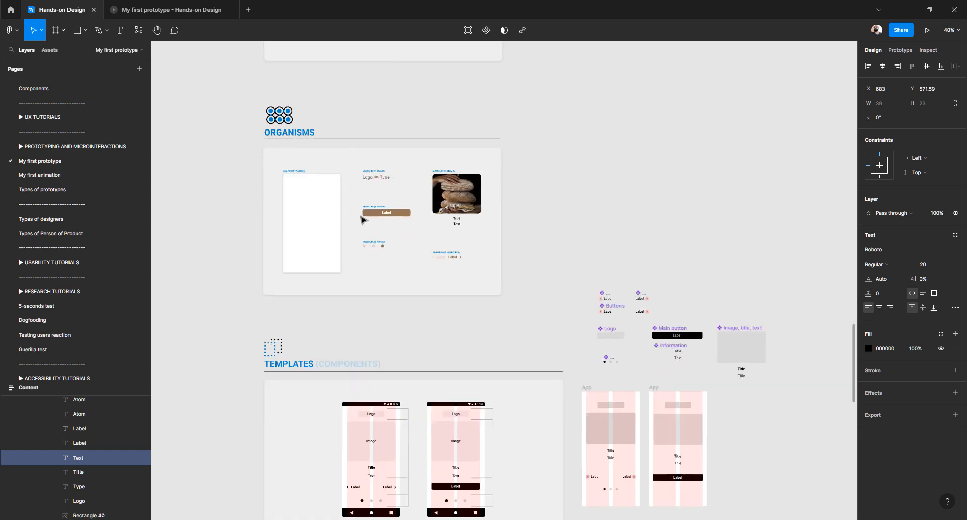
{"action": "scroll", "coordinate": [362, 218], "scroll_direction": "down", "scroll_amount": 5}
{"action": "scroll", "coordinate": [363, 218], "scroll_direction": "right", "scroll_amount": 3}
{"action": "scroll", "coordinate": [355, 229], "scroll_direction": "up", "scroll_amount": 8}
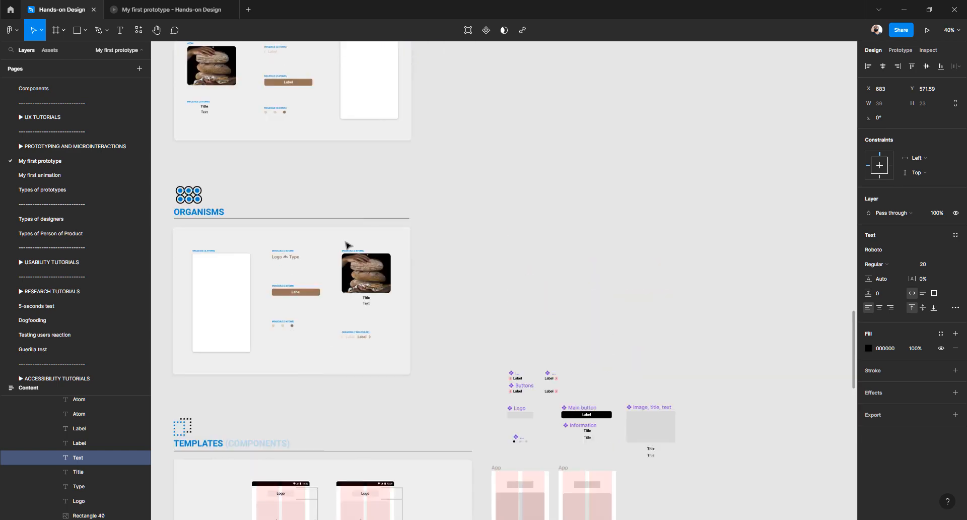
{"action": "scroll", "coordinate": [347, 245], "scroll_direction": "left", "scroll_amount": 3}
{"action": "scroll", "coordinate": [376, 260], "scroll_direction": "down", "scroll_amount": 3}
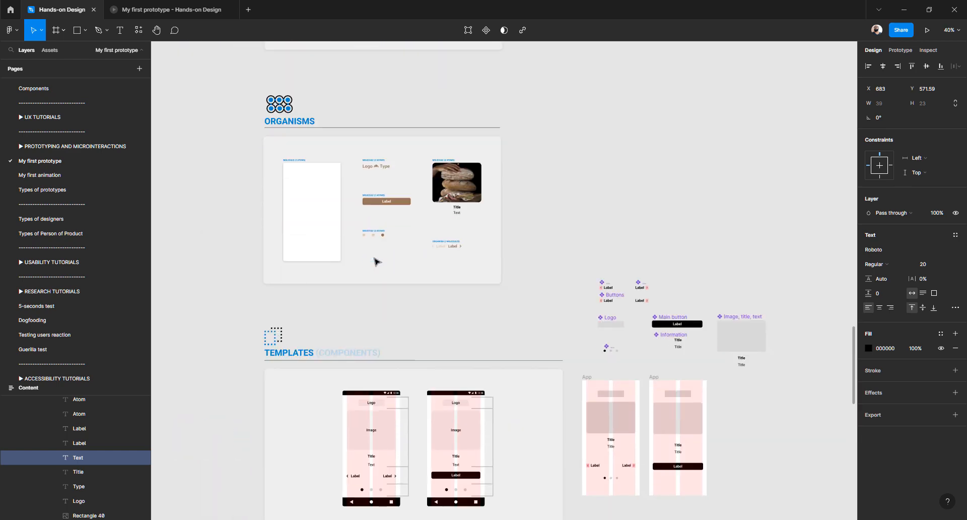
{"action": "scroll", "coordinate": [374, 261], "scroll_direction": "up", "scroll_amount": 1}
{"action": "scroll", "coordinate": [374, 261], "scroll_direction": "down", "scroll_amount": 5}
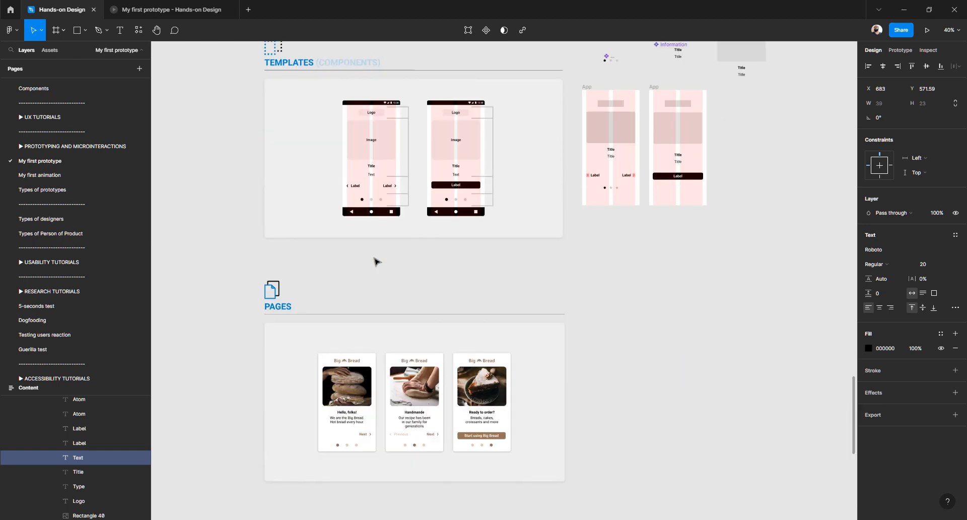
{"action": "scroll", "coordinate": [377, 262], "scroll_direction": "up", "scroll_amount": 3}
{"action": "scroll", "coordinate": [377, 261], "scroll_direction": "down", "scroll_amount": 3}
Duplicate both App frames together and place the copies beside the Pages board at Y 5058
{"action": "scroll", "coordinate": [376, 260], "scroll_direction": "right", "scroll_amount": 4}
{"action": "left_click", "coordinate": [472, 100]}
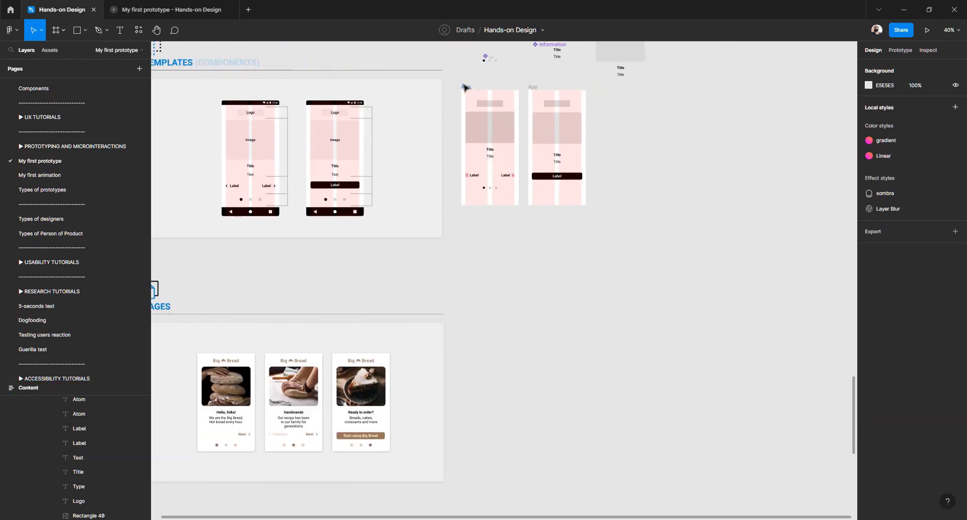
{"action": "left_click", "coordinate": [465, 87]}
{"action": "left_click_drag", "start_coordinate": [458, 78], "coordinate": [607, 232]}
{"action": "left_click_drag", "start_coordinate": [537, 104], "coordinate": [535, 361]}
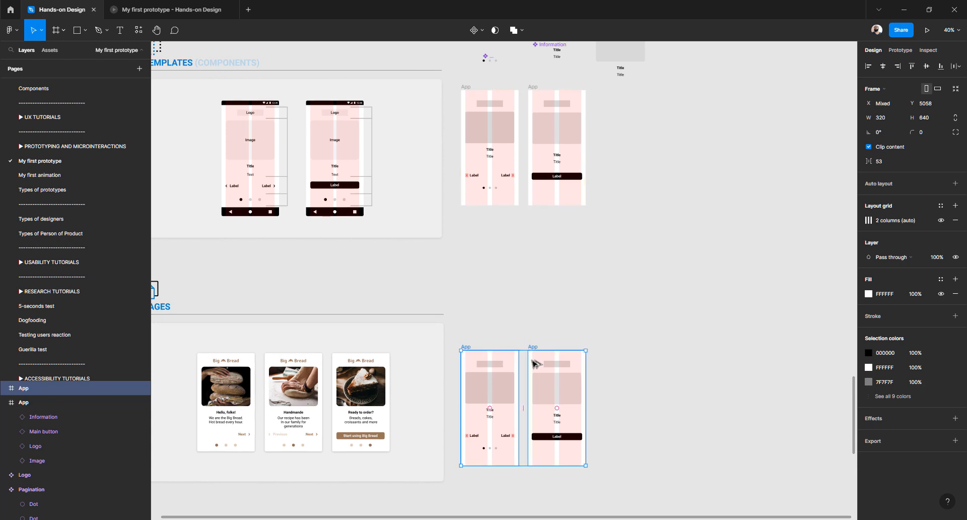
Hide the two-column layout grid on both duplicated App frames
{"action": "left_click", "coordinate": [942, 220]}
{"action": "scroll", "coordinate": [604, 322], "scroll_direction": "down", "scroll_amount": 3}
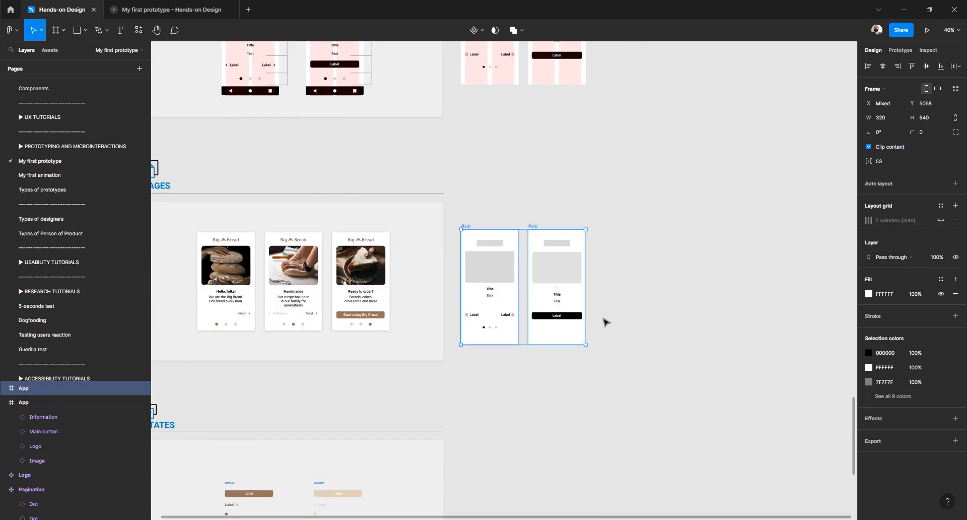
{"action": "scroll", "coordinate": [486, 267], "scroll_direction": "up", "scroll_amount": 5}
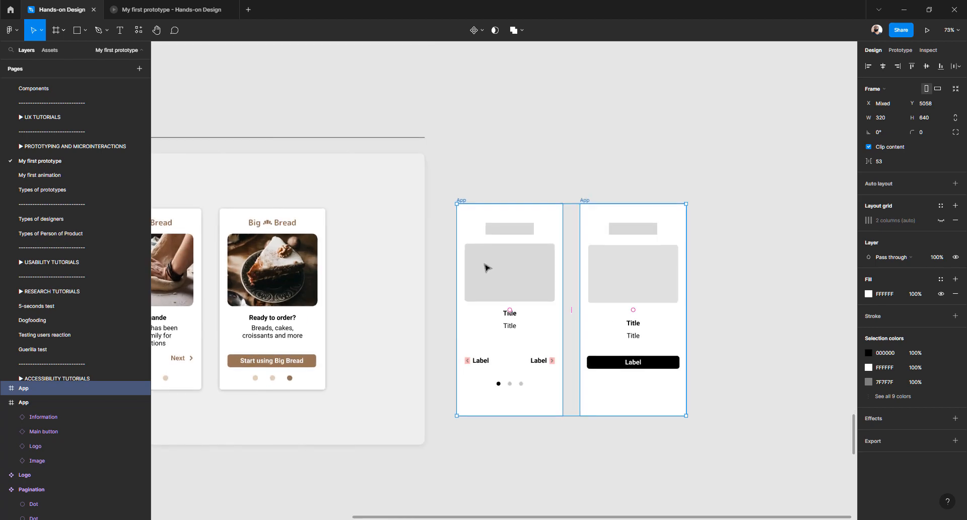
Run the Unsplash plugin with the nested Image placeholder of the first duplicated App frame selected
{"action": "scroll", "coordinate": [486, 267], "scroll_direction": "up", "scroll_amount": 1}
{"action": "scroll", "coordinate": [485, 264], "scroll_direction": "down", "scroll_amount": 4}
{"action": "scroll", "coordinate": [485, 264], "scroll_direction": "right", "scroll_amount": 3}
{"action": "left_click", "coordinate": [635, 223]}
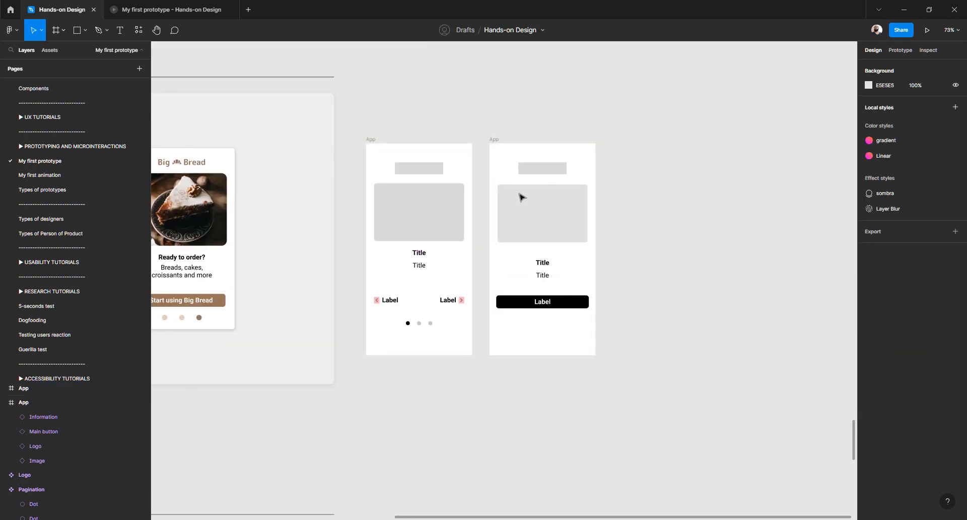
{"action": "scroll", "coordinate": [456, 191], "scroll_direction": "left", "scroll_amount": 2}
{"action": "left_click", "coordinate": [472, 212]}
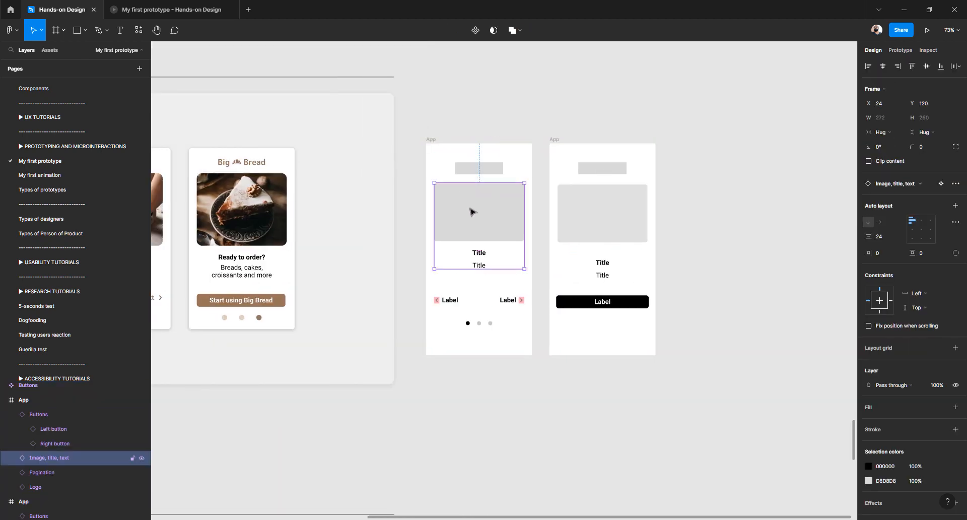
{"action": "left_click", "coordinate": [473, 211]}
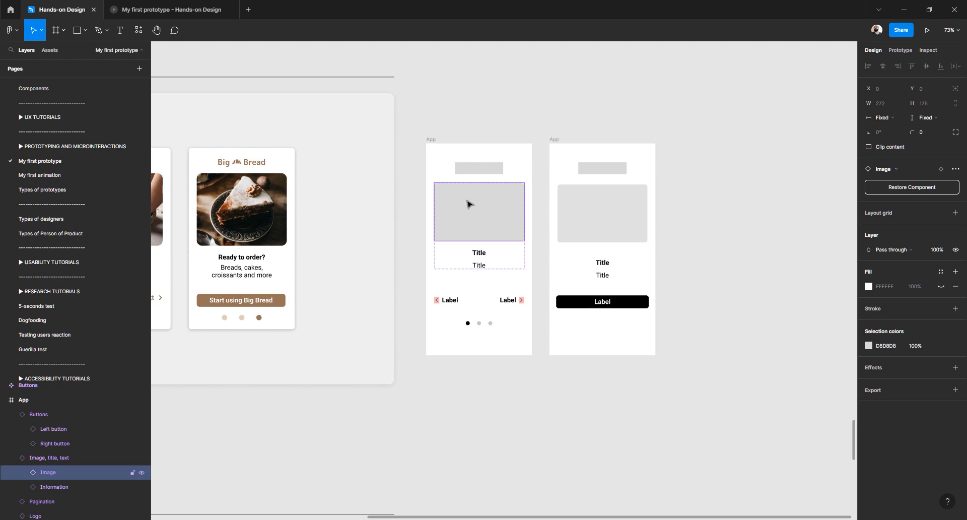
{"action": "left_click", "coordinate": [16, 32]}
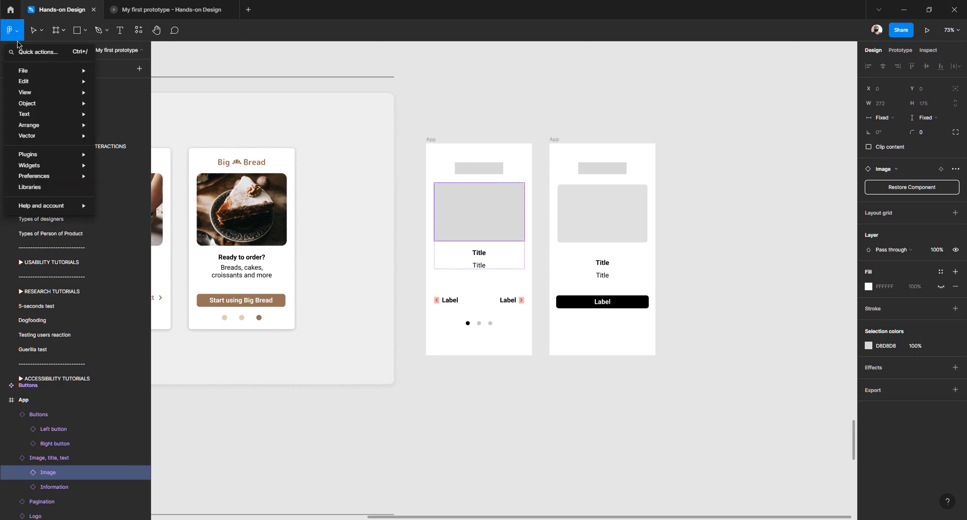
{"action": "mouse_move", "coordinate": [34, 158]}
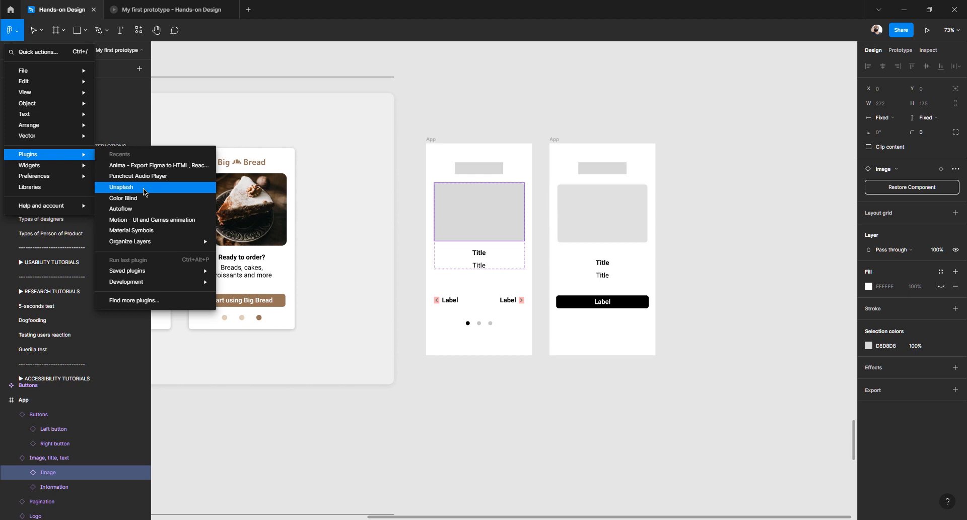
{"action": "left_click", "coordinate": [146, 301]}
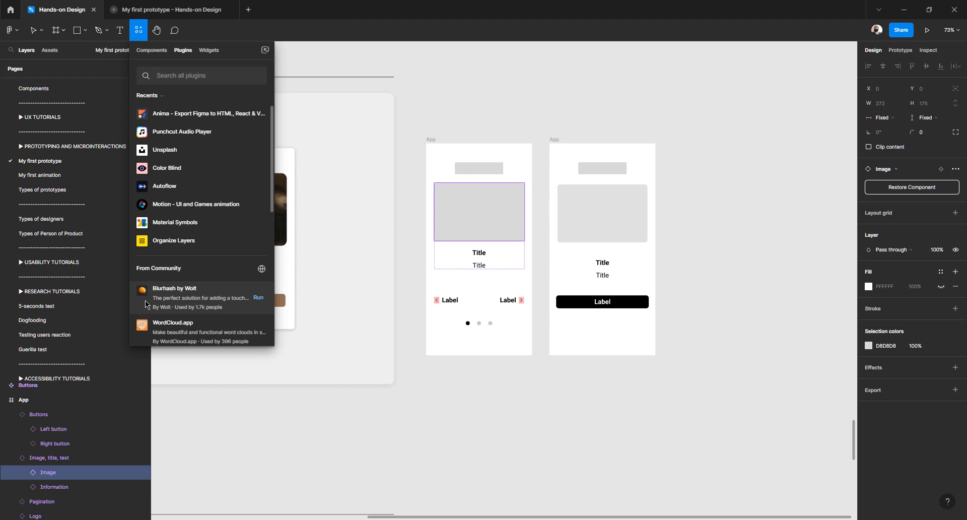
{"action": "type", "text": "uns"}
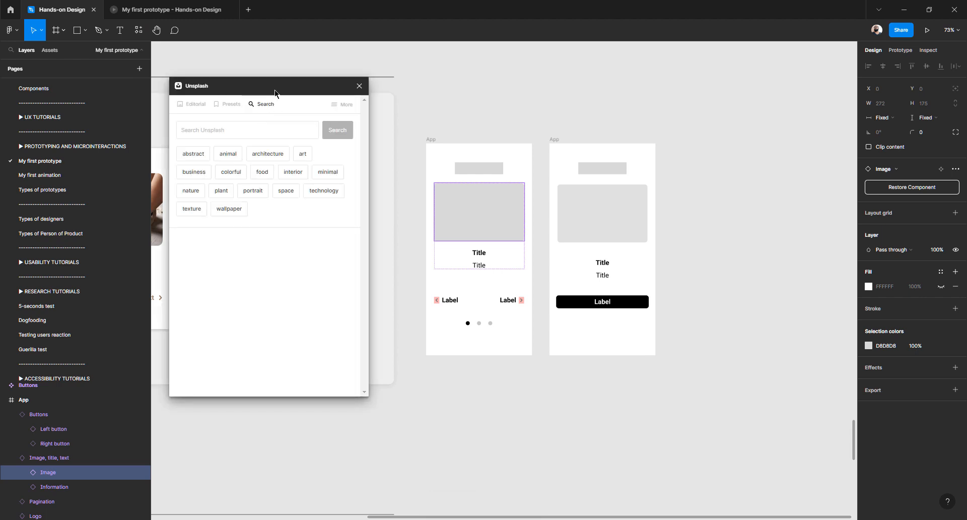
{"action": "left_click_drag", "start_coordinate": [274, 89], "coordinate": [317, 156]}
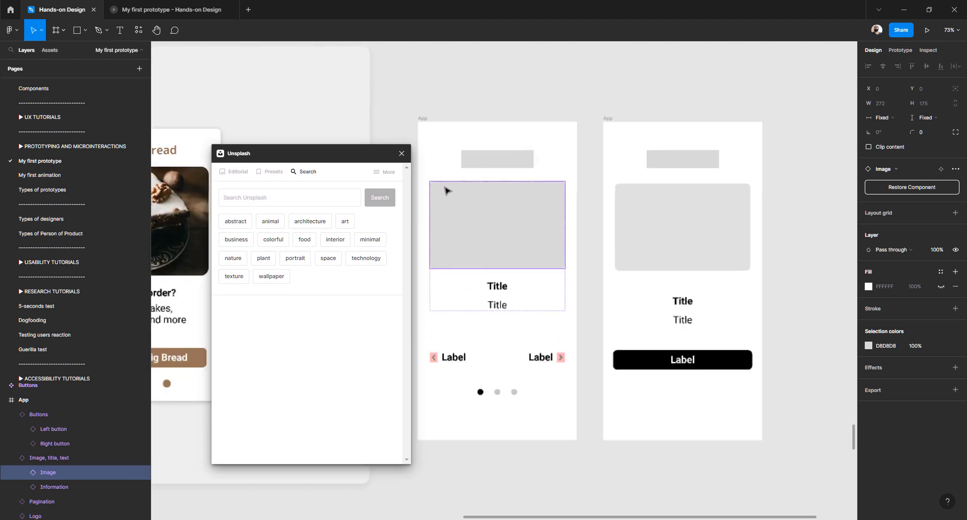
Search Unsplash for "bakery" and find the stacked bread loaves photo used on the finished "Hello, folks!" page
{"action": "scroll", "coordinate": [446, 190], "scroll_direction": "up", "scroll_amount": 3}
{"action": "left_click_drag", "start_coordinate": [334, 156], "coordinate": [321, 153]}
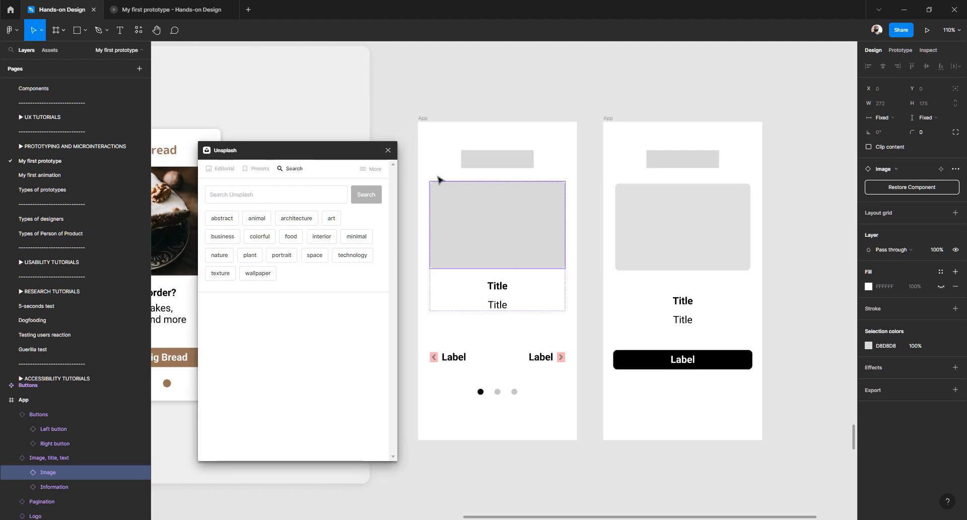
{"action": "left_click", "coordinate": [290, 195]}
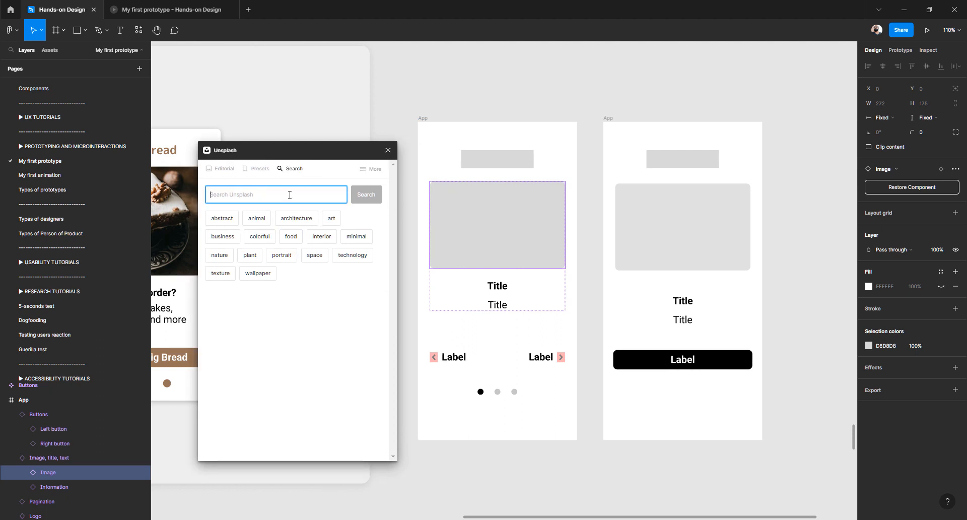
{"action": "type", "text": "ba"}
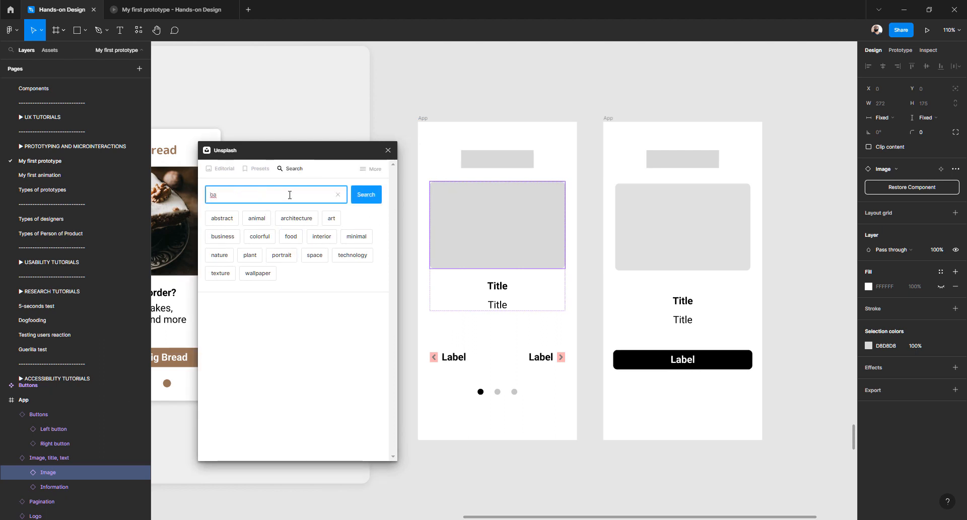
{"action": "type", "text": "kery"}
{"action": "left_click", "coordinate": [367, 198]}
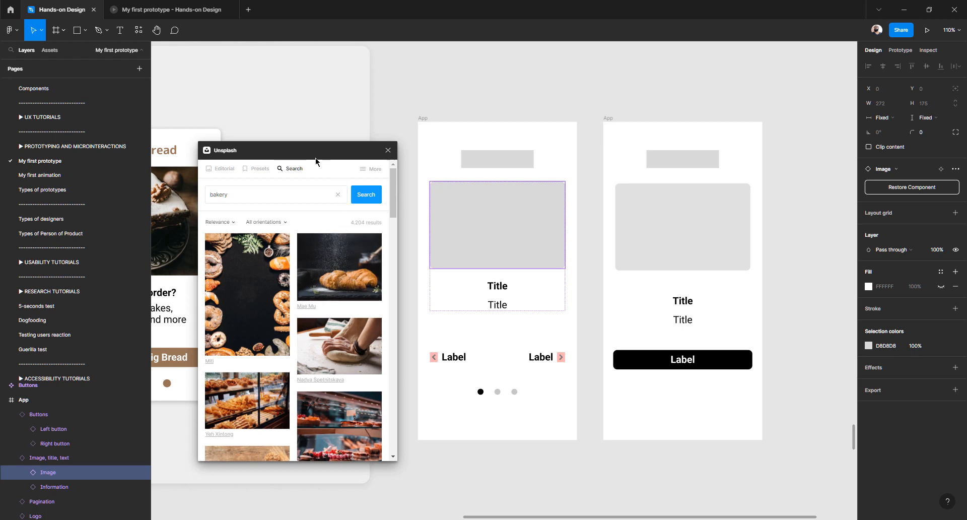
{"action": "scroll", "coordinate": [313, 122], "scroll_direction": "left", "scroll_amount": 10}
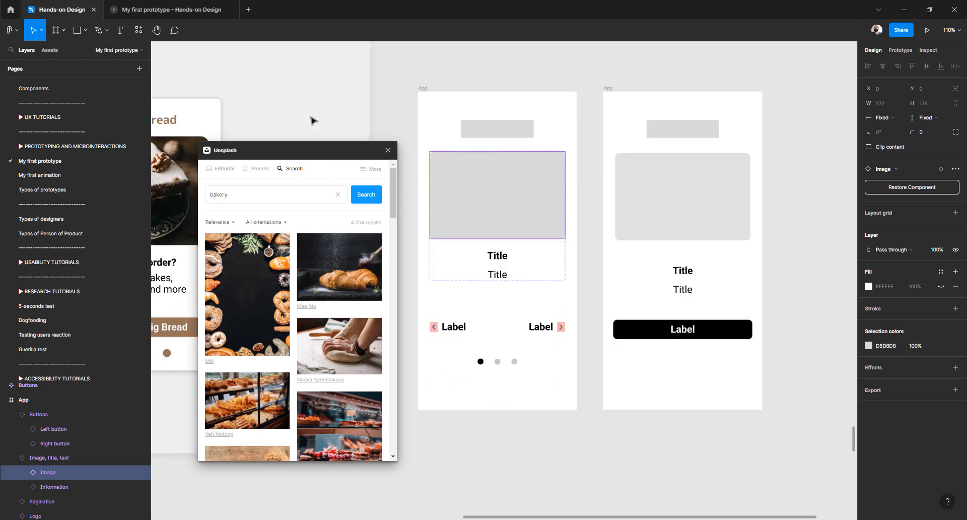
{"action": "scroll", "coordinate": [313, 122], "scroll_direction": "left", "scroll_amount": 8}
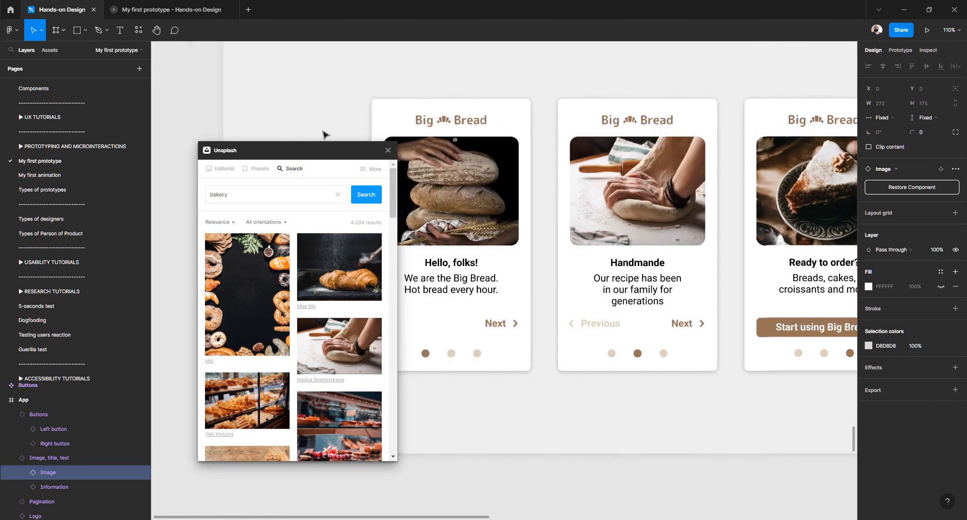
{"action": "scroll", "coordinate": [325, 319], "scroll_direction": "down", "scroll_amount": 4}
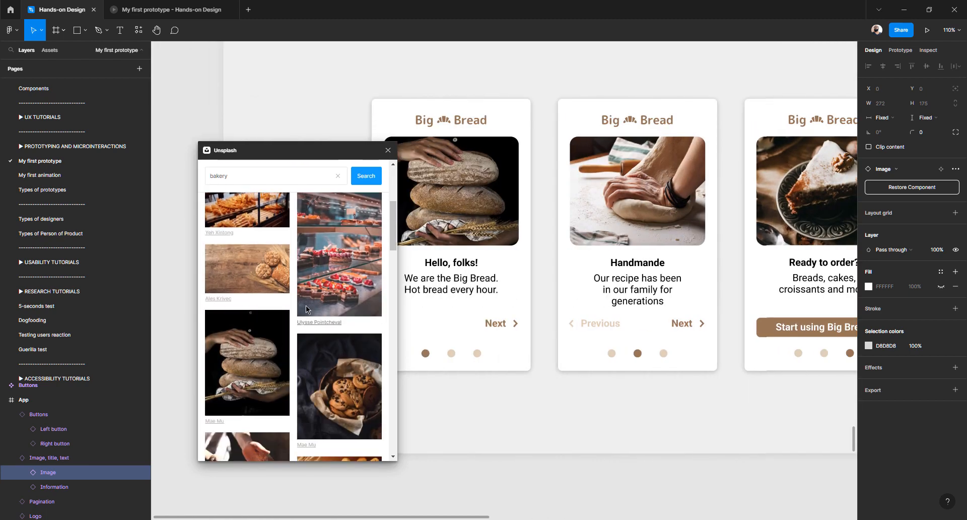
{"action": "scroll", "coordinate": [448, 252], "scroll_direction": "right", "scroll_amount": 15}
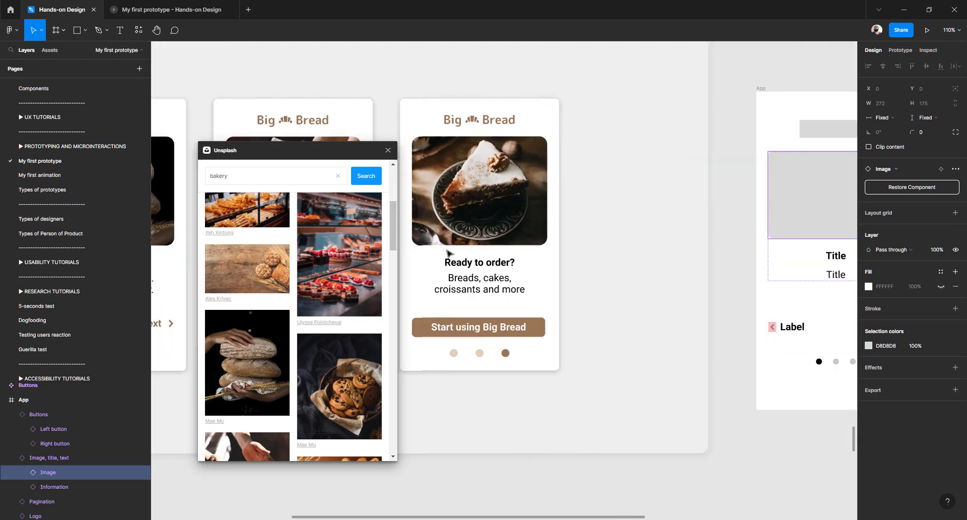
{"action": "scroll", "coordinate": [447, 252], "scroll_direction": "left", "scroll_amount": 5}
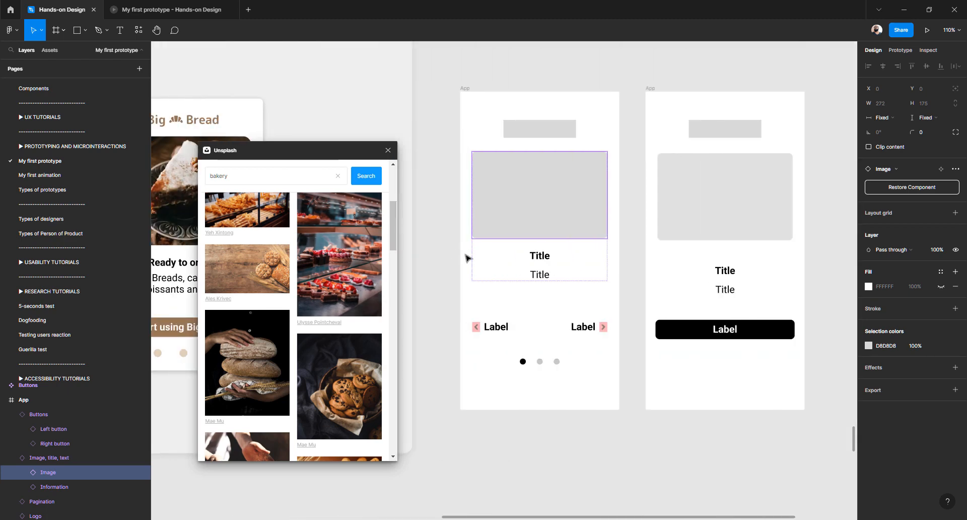
{"action": "scroll", "coordinate": [485, 239], "scroll_direction": "up", "scroll_amount": 1}
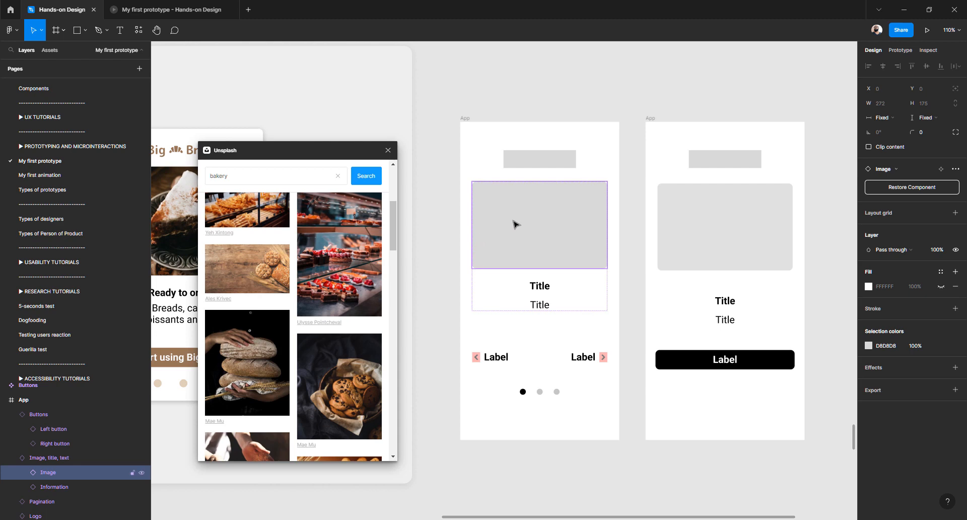
Try filling the outer Image instance with the stacked bread photo, inspect its nested layer, and undo the fill
{"action": "left_click", "coordinate": [252, 373]}
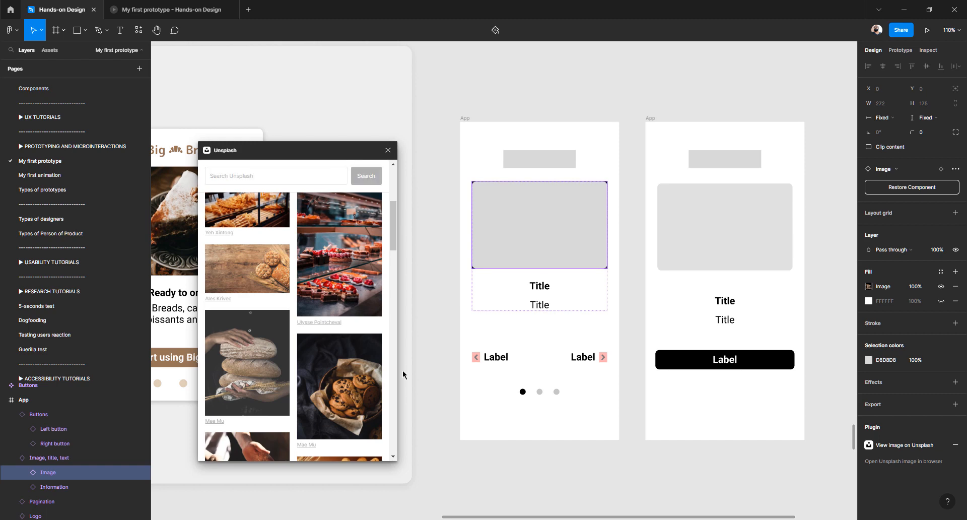
{"action": "left_click", "coordinate": [21, 472]}
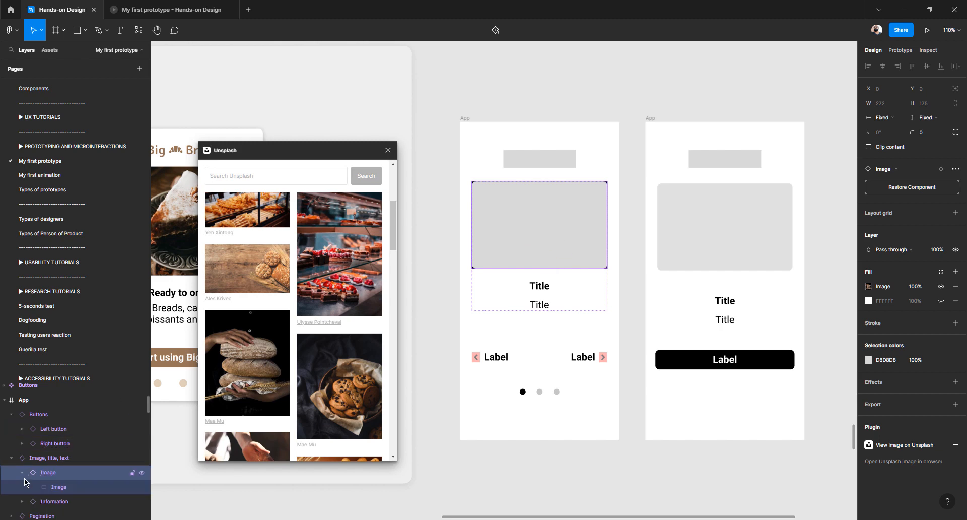
{"action": "left_click", "coordinate": [60, 487]}
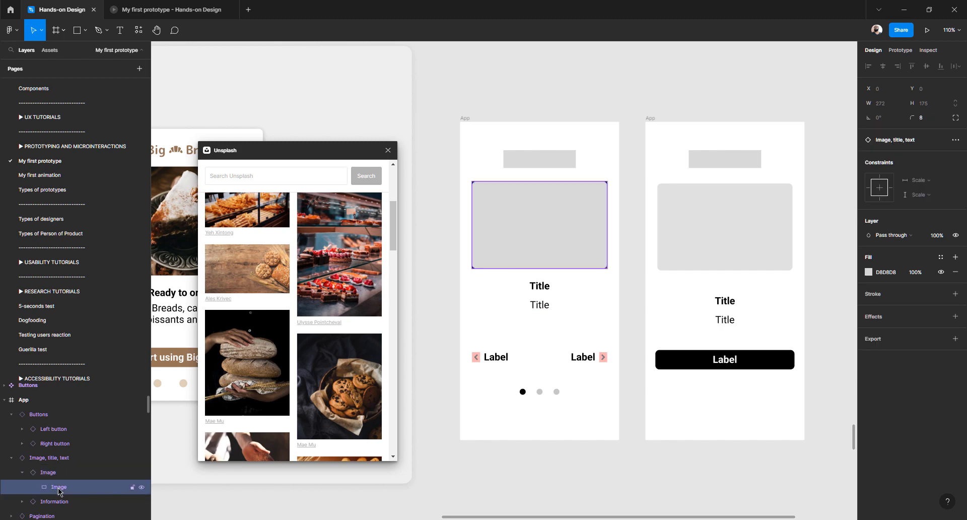
{"action": "left_click", "coordinate": [499, 104]}
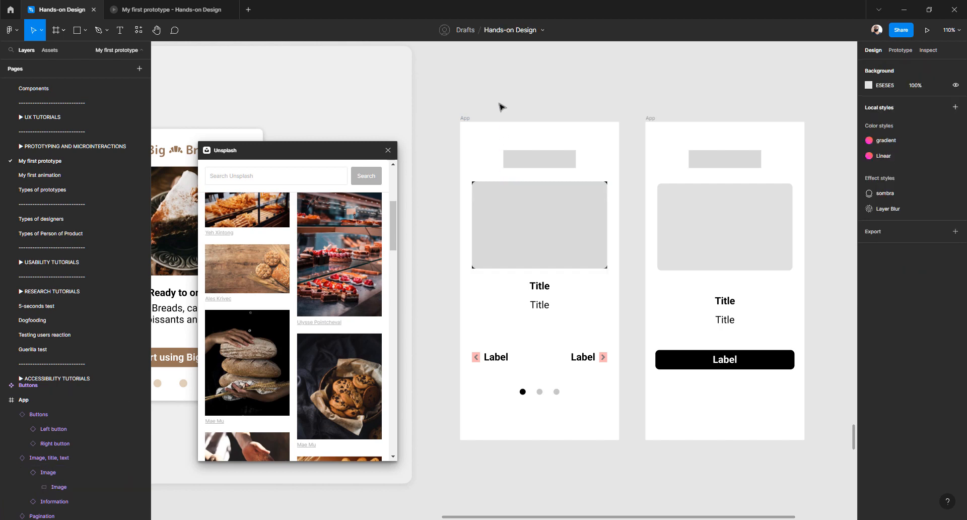
{"action": "key", "text": "ctrl+z"}
{"action": "key", "text": "ctrl+z"}
{"action": "key", "text": "ctrl+z"}
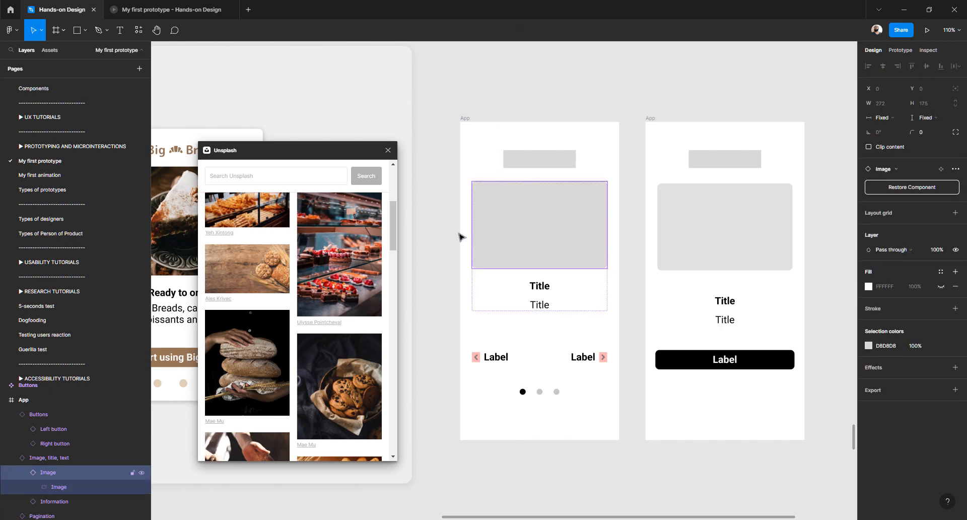
Fill the Image layer nested inside the first App copy's Image instance with the stacked bread loaves photo
{"action": "left_click", "coordinate": [69, 489]}
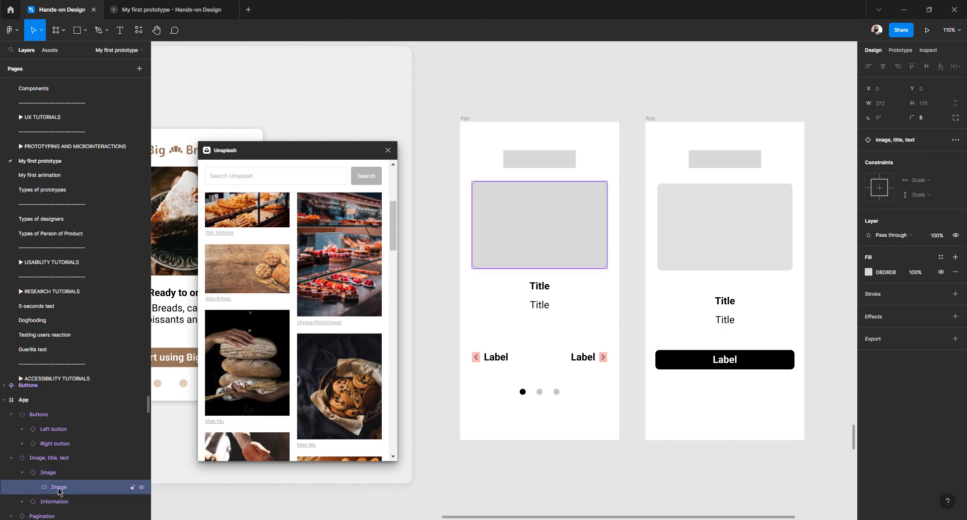
{"action": "left_click", "coordinate": [242, 382]}
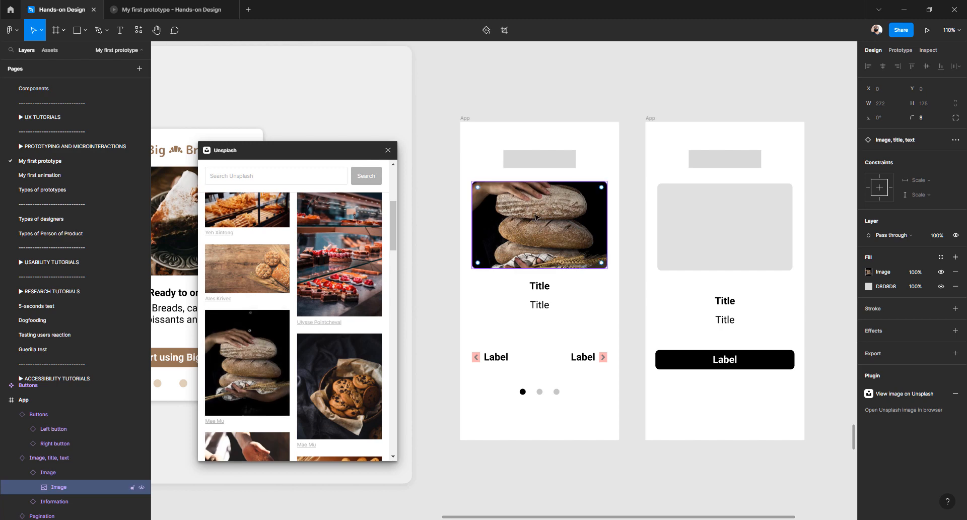
{"action": "left_click", "coordinate": [436, 282]}
Examine the main components above the original App templates, including the Image instance nested in the "Image, title, text" component
{"action": "scroll", "coordinate": [450, 280], "scroll_direction": "up", "scroll_amount": 3}
{"action": "scroll", "coordinate": [450, 280], "scroll_direction": "down", "scroll_amount": 5}
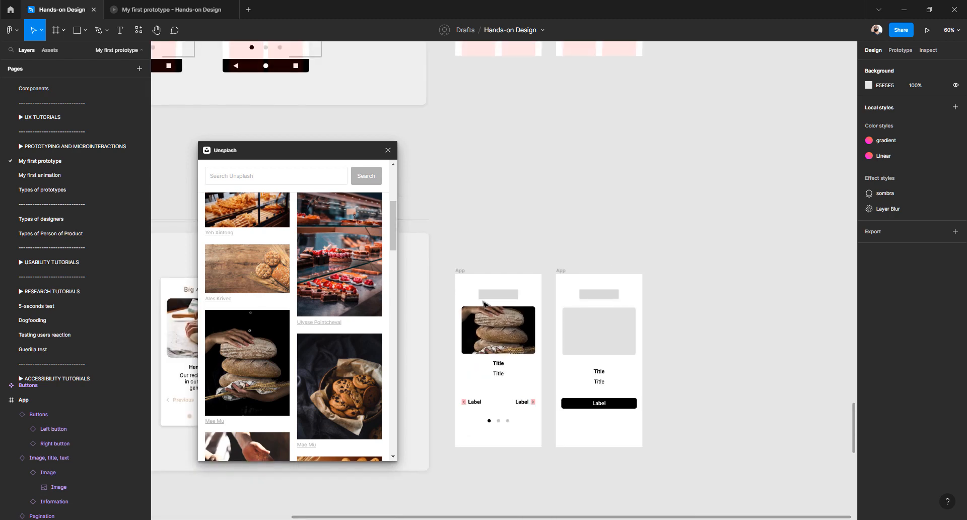
{"action": "scroll", "coordinate": [484, 305], "scroll_direction": "up", "scroll_amount": 5}
{"action": "scroll", "coordinate": [484, 305], "scroll_direction": "up", "scroll_amount": 3}
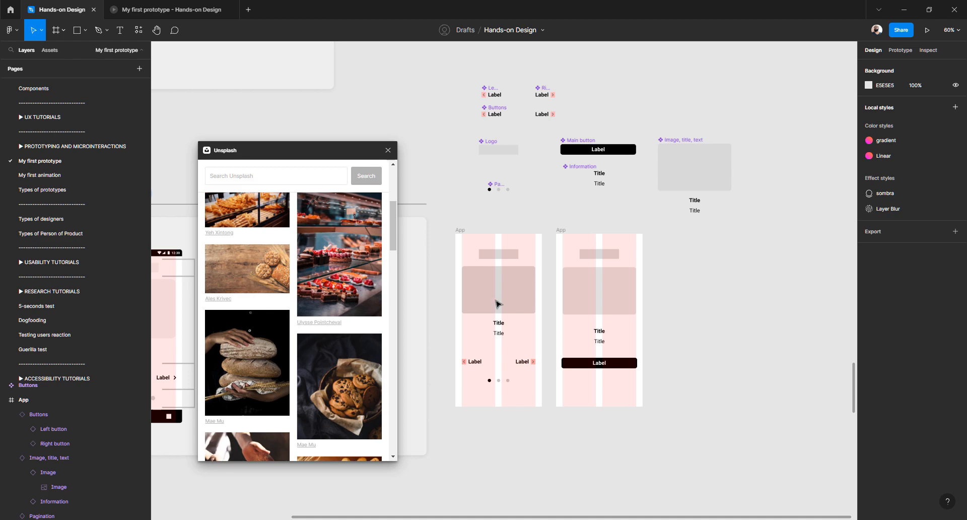
{"action": "scroll", "coordinate": [481, 299], "scroll_direction": "up", "scroll_amount": 5}
{"action": "scroll", "coordinate": [479, 280], "scroll_direction": "down", "scroll_amount": 5}
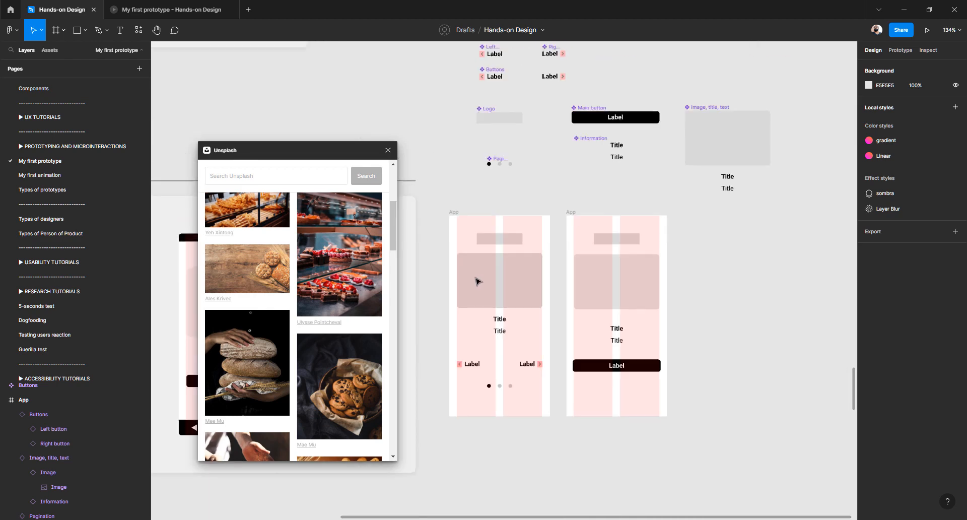
{"action": "scroll", "coordinate": [476, 281], "scroll_direction": "up", "scroll_amount": 5}
{"action": "scroll", "coordinate": [478, 279], "scroll_direction": "down", "scroll_amount": 3}
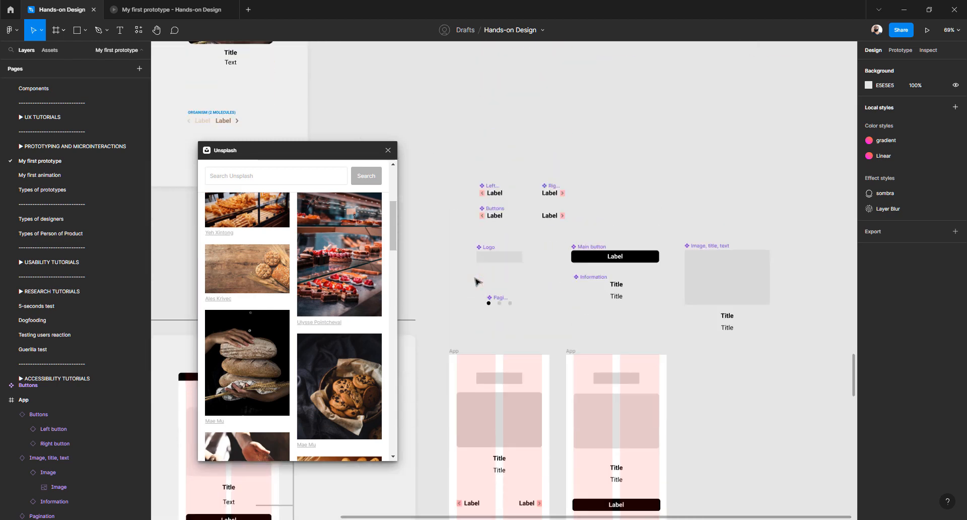
{"action": "scroll", "coordinate": [478, 280], "scroll_direction": "right", "scroll_amount": 4}
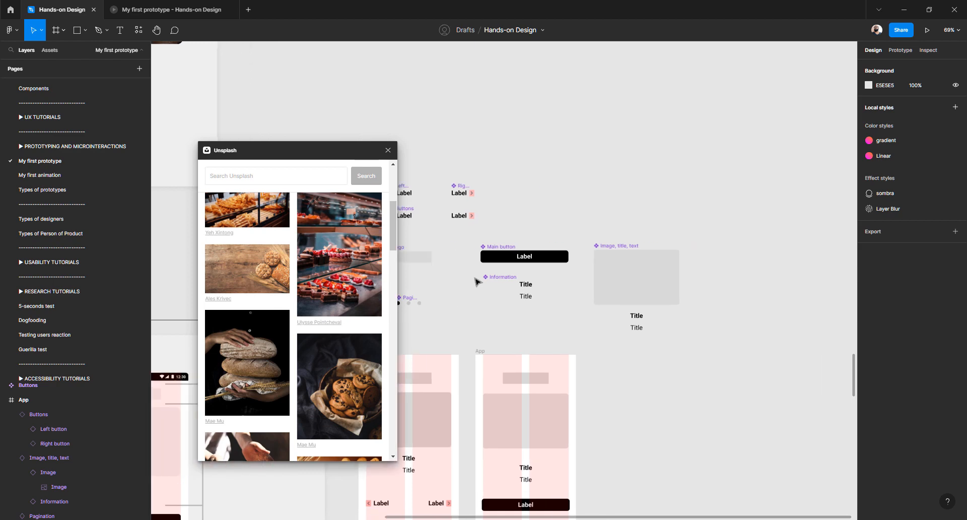
{"action": "scroll", "coordinate": [605, 269], "scroll_direction": "up", "scroll_amount": 4}
{"action": "left_click", "coordinate": [611, 263]}
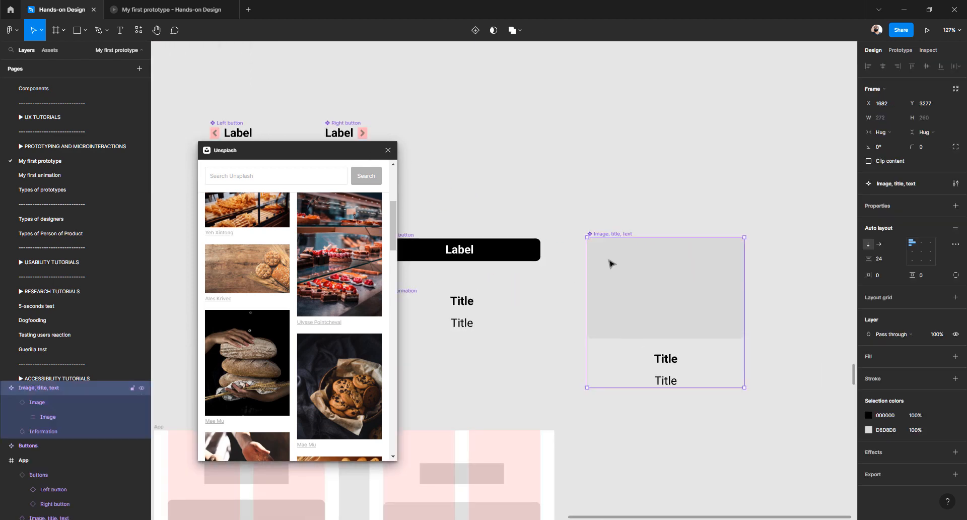
{"action": "double_click", "coordinate": [611, 264]}
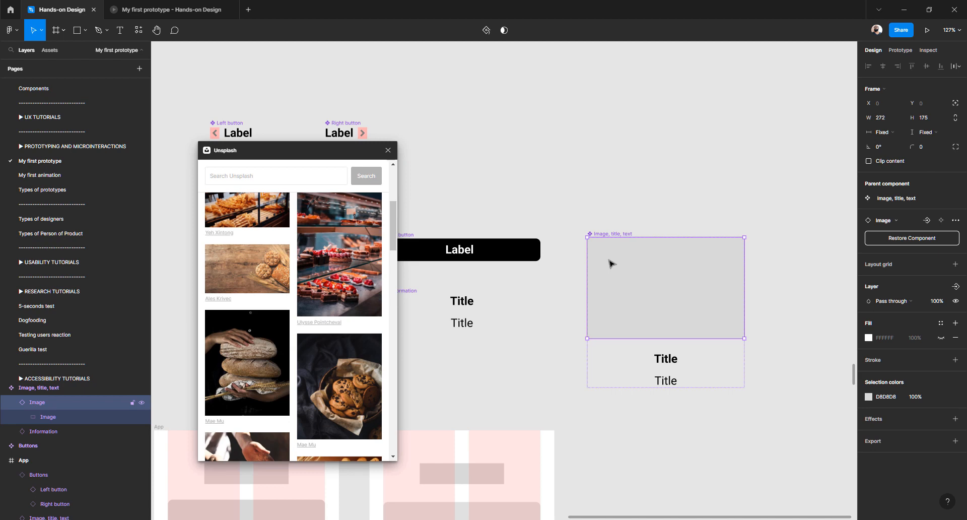
{"action": "scroll", "coordinate": [611, 264], "scroll_direction": "down", "scroll_amount": 3}
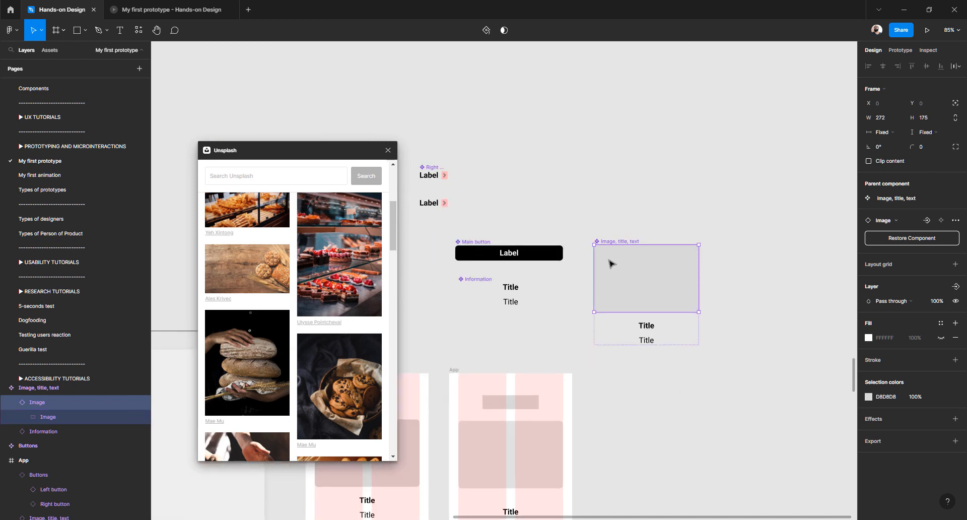
{"action": "scroll", "coordinate": [611, 264], "scroll_direction": "down", "scroll_amount": 2}
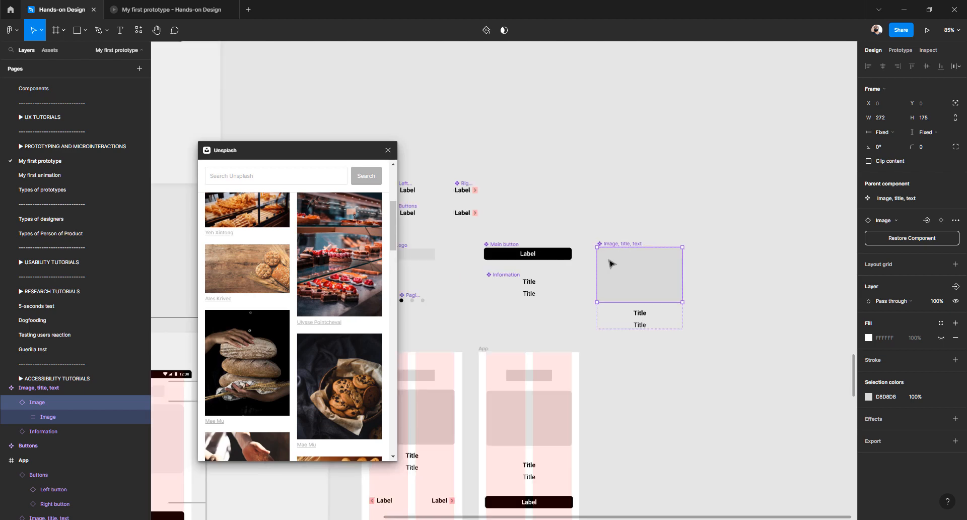
{"action": "scroll", "coordinate": [609, 260], "scroll_direction": "left", "scroll_amount": 2}
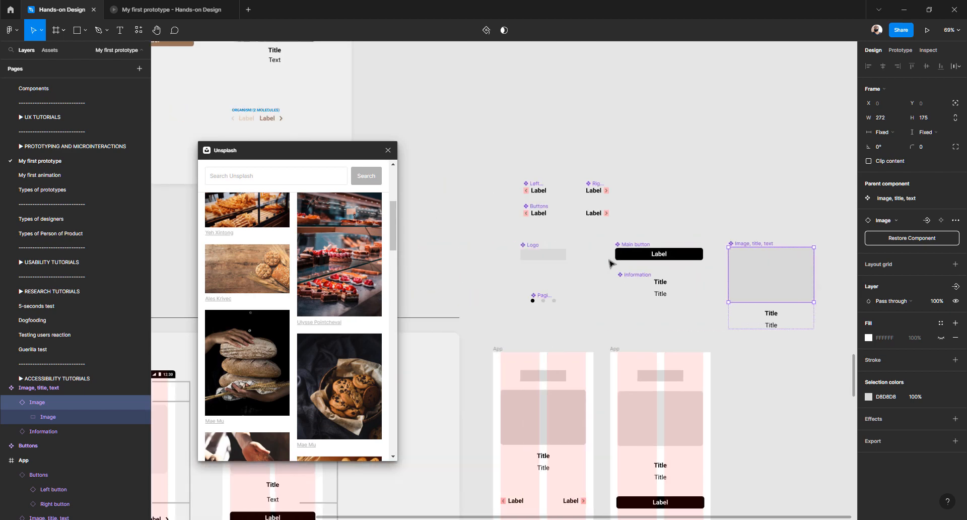
Toggle the visibility of the Image layer nested in the "Image, title, text" main component to identify it
{"action": "scroll", "coordinate": [609, 261], "scroll_direction": "right", "scroll_amount": 3}
{"action": "left_click", "coordinate": [619, 200]}
{"action": "left_click", "coordinate": [605, 269]}
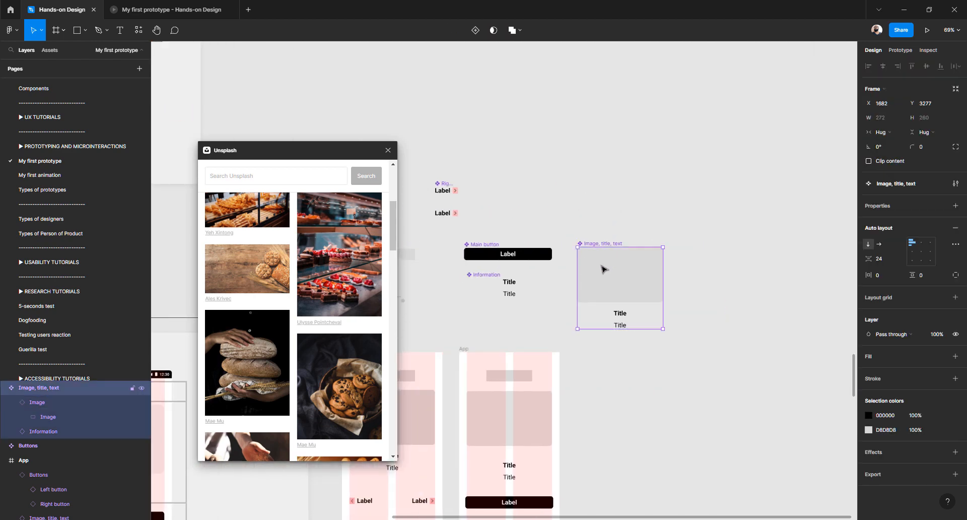
{"action": "double_click", "coordinate": [604, 269]}
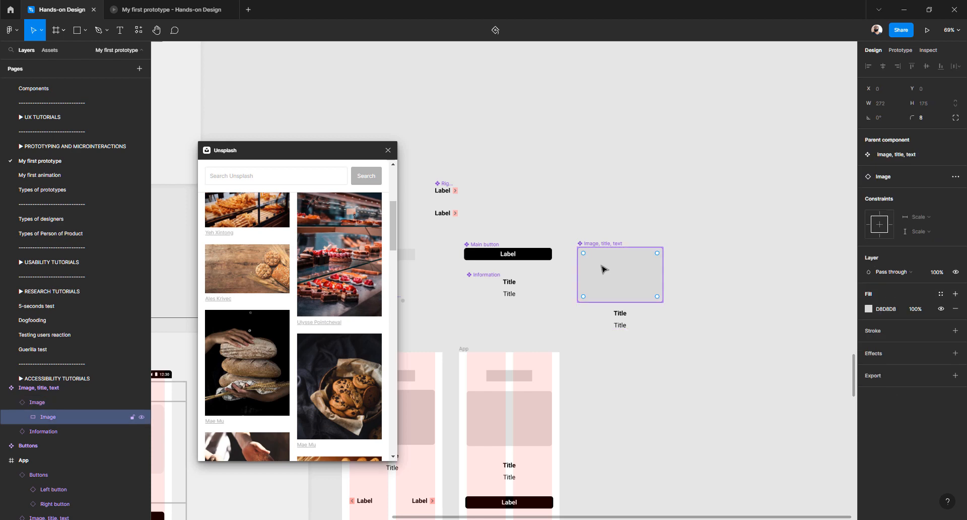
{"action": "left_click", "coordinate": [44, 402]}
{"action": "left_click", "coordinate": [45, 415]}
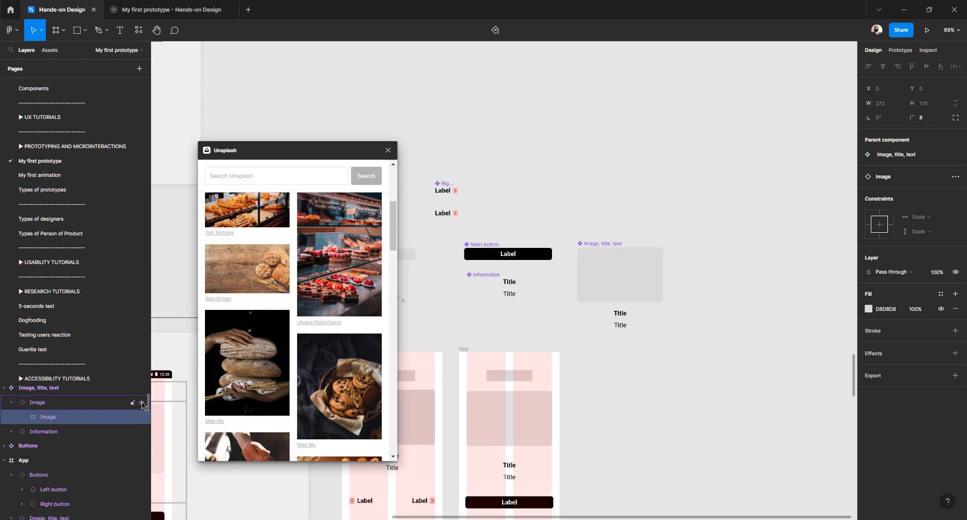
{"action": "left_click", "coordinate": [142, 417]}
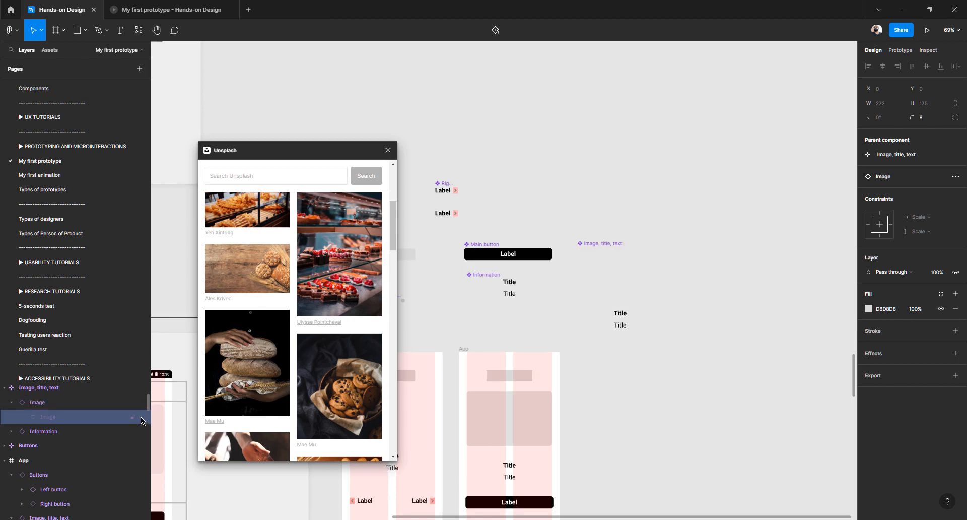
{"action": "left_click", "coordinate": [142, 417]}
{"action": "left_click", "coordinate": [142, 417]}
{"action": "left_click", "coordinate": [142, 417]}
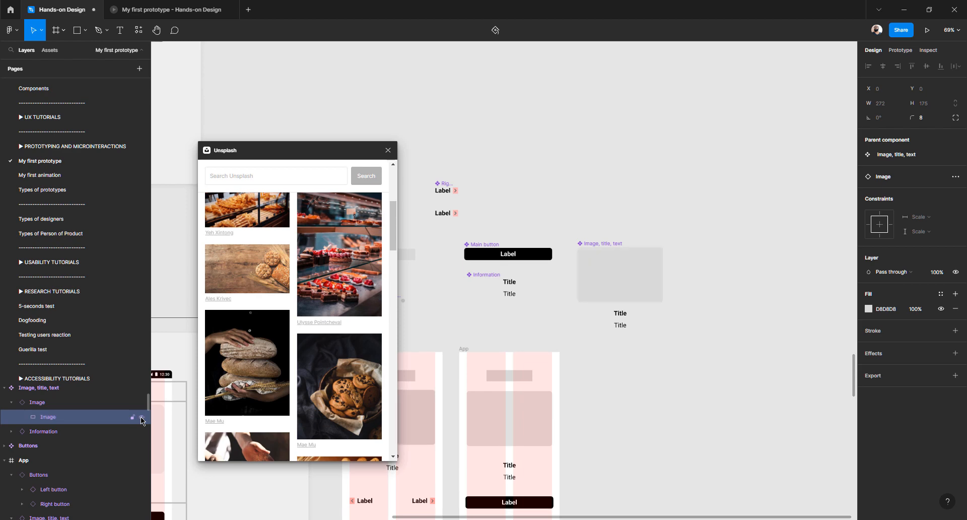
Compare the two App copies beside the Pages board with the finished Big Bread pages
{"action": "left_click", "coordinate": [621, 443]}
{"action": "scroll", "coordinate": [544, 363], "scroll_direction": "down", "scroll_amount": 7}
{"action": "scroll", "coordinate": [544, 362], "scroll_direction": "left", "scroll_amount": 2}
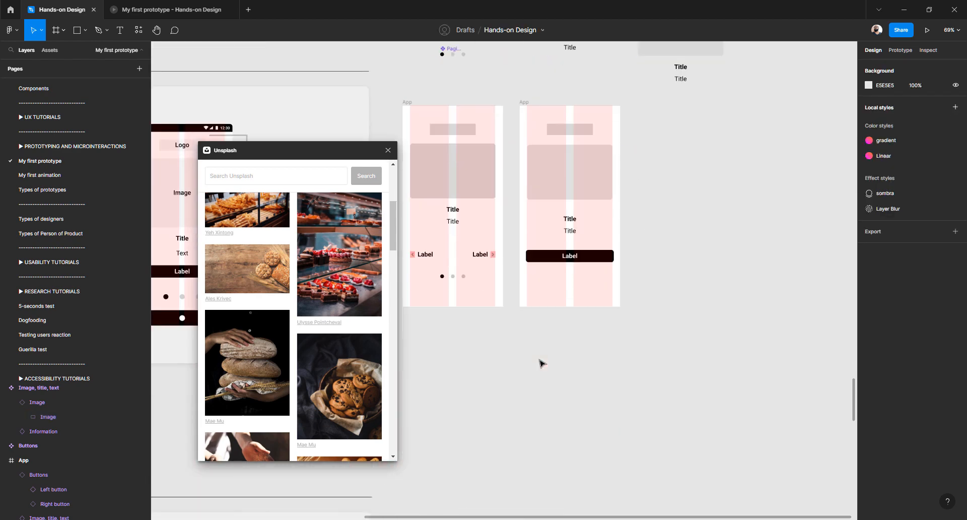
{"action": "scroll", "coordinate": [542, 363], "scroll_direction": "left", "scroll_amount": 2}
{"action": "scroll", "coordinate": [540, 362], "scroll_direction": "down", "scroll_amount": 6}
{"action": "scroll", "coordinate": [540, 362], "scroll_direction": "right", "scroll_amount": 2}
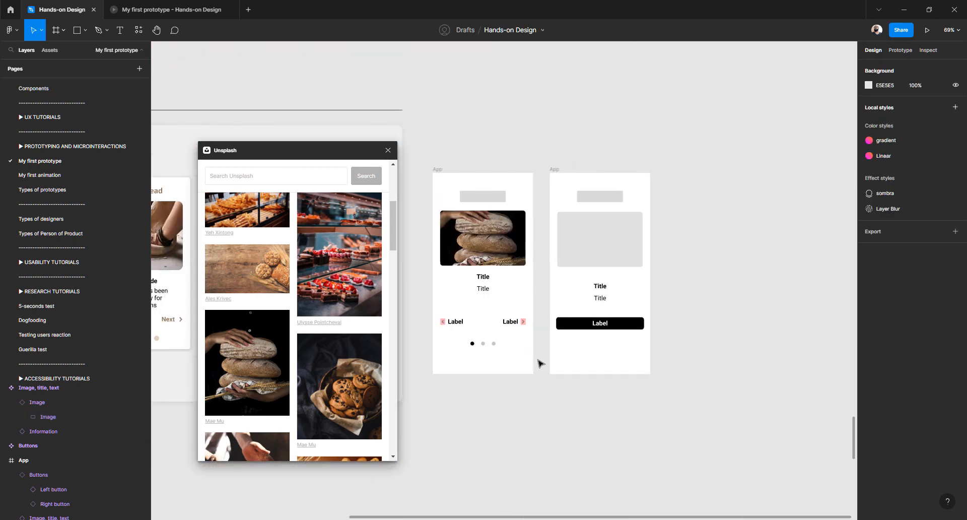
{"action": "scroll", "coordinate": [451, 258], "scroll_direction": "up", "scroll_amount": 5}
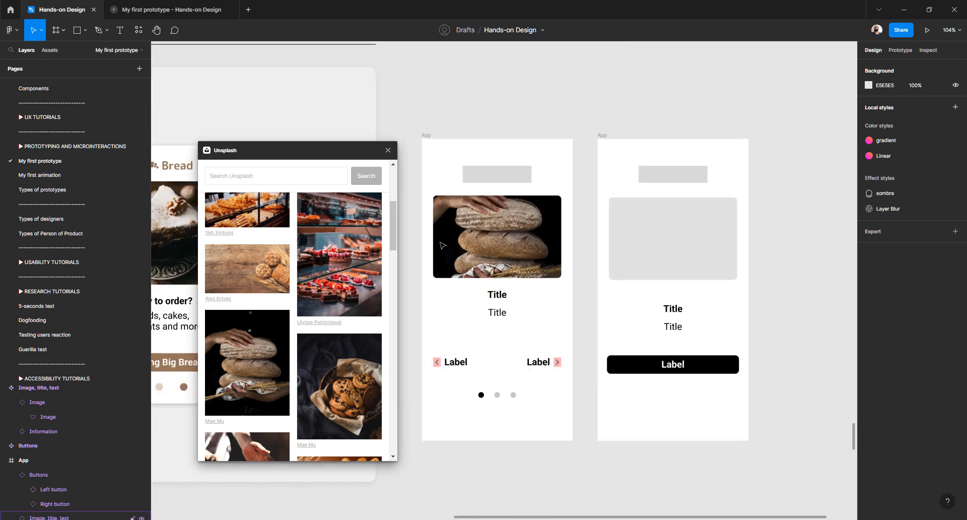
{"action": "scroll", "coordinate": [443, 246], "scroll_direction": "left", "scroll_amount": 10}
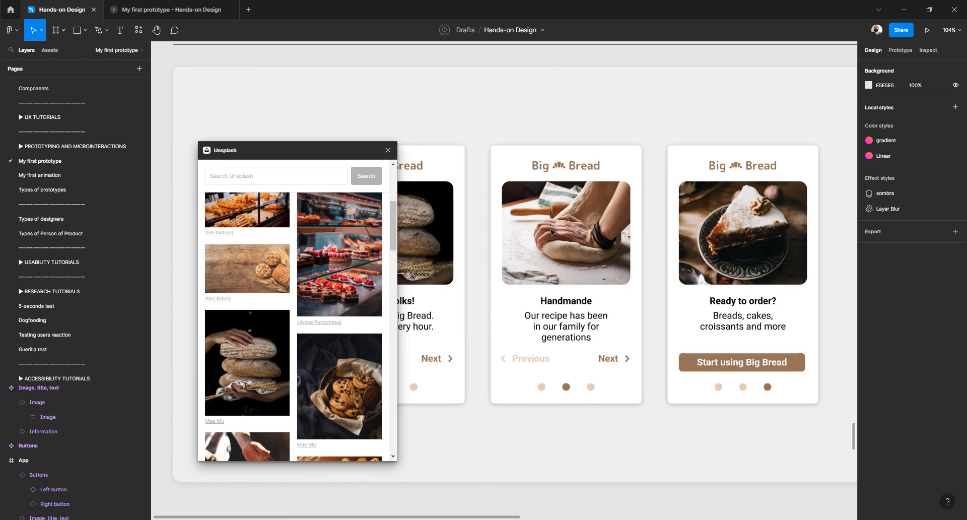
{"action": "scroll", "coordinate": [551, 233], "scroll_direction": "right", "scroll_amount": 10}
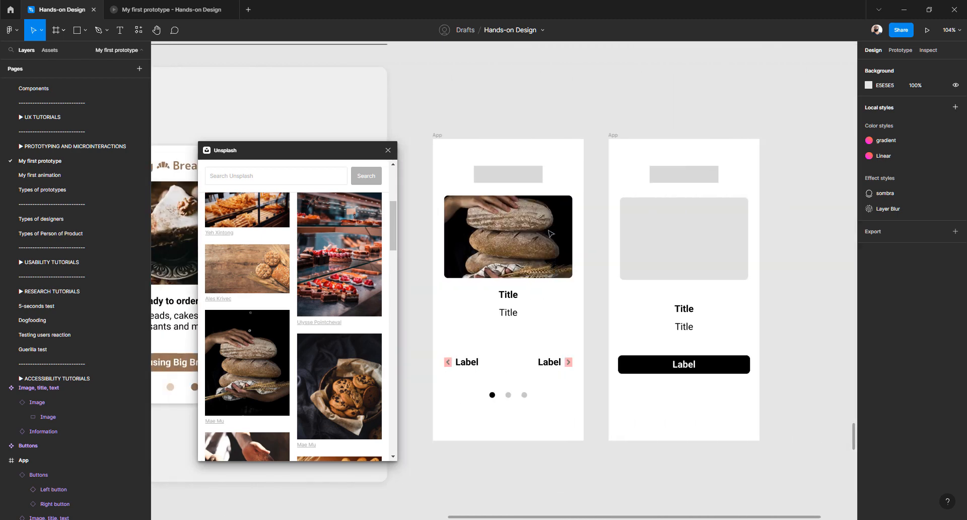
Identify the Image and Logo instances of the App copy with the main button by briefly hiding and restoring them
{"action": "scroll", "coordinate": [551, 233], "scroll_direction": "right", "scroll_amount": 3}
{"action": "left_click", "coordinate": [592, 239]}
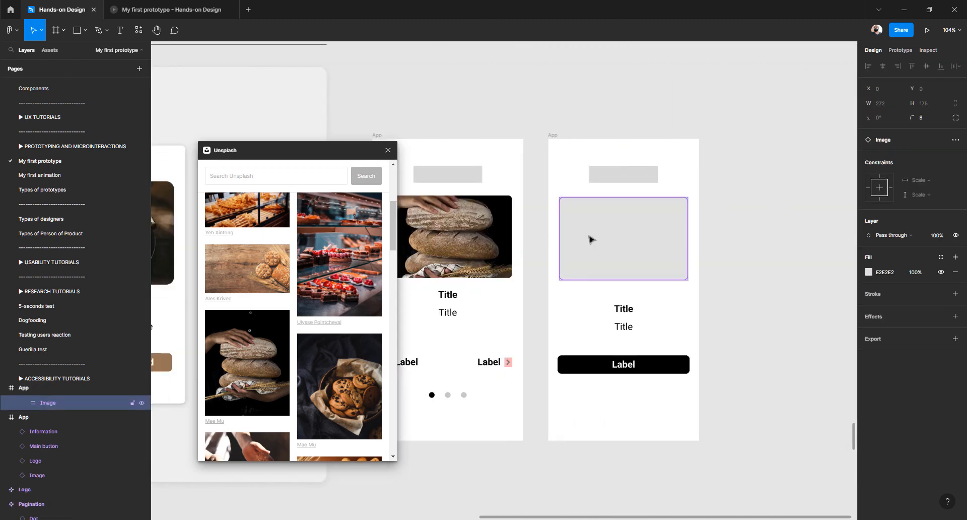
{"action": "scroll", "coordinate": [40, 419], "scroll_direction": "up", "scroll_amount": 2}
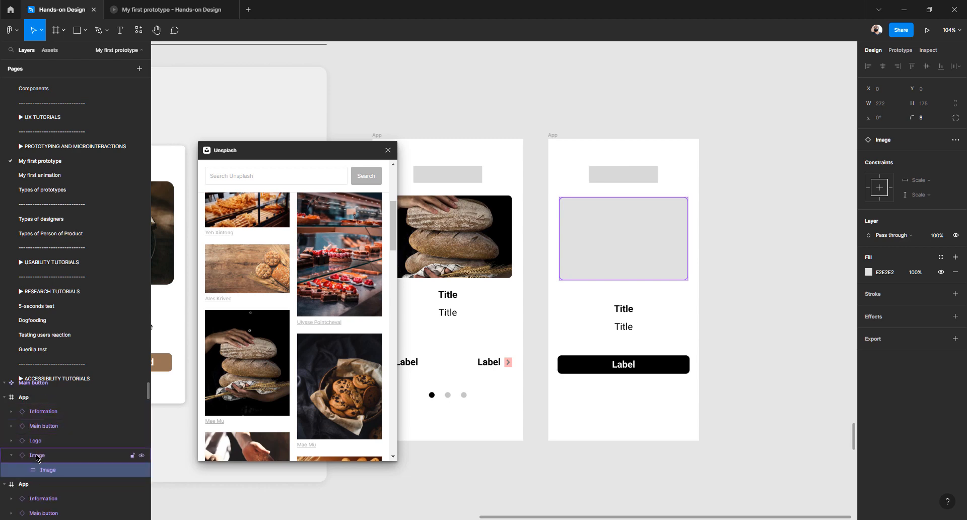
{"action": "left_click", "coordinate": [37, 456]}
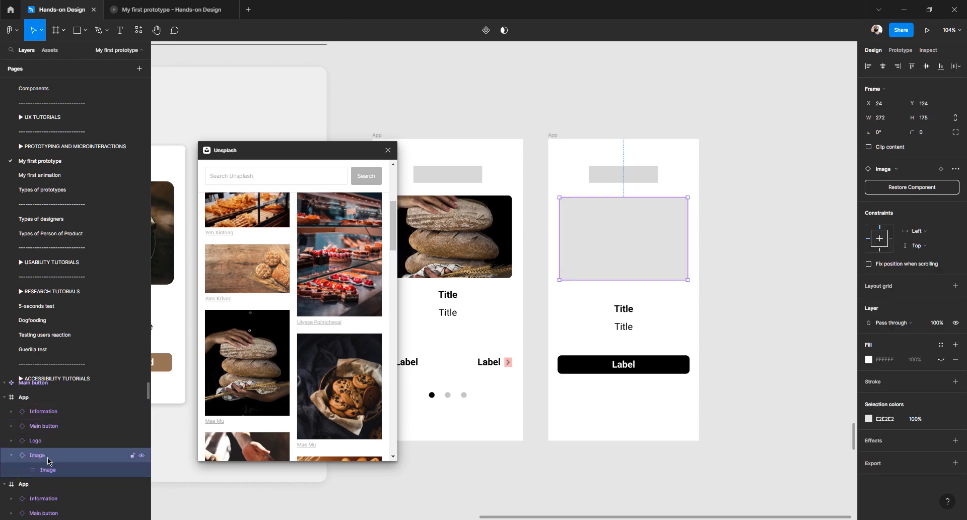
{"action": "left_click", "coordinate": [141, 456]}
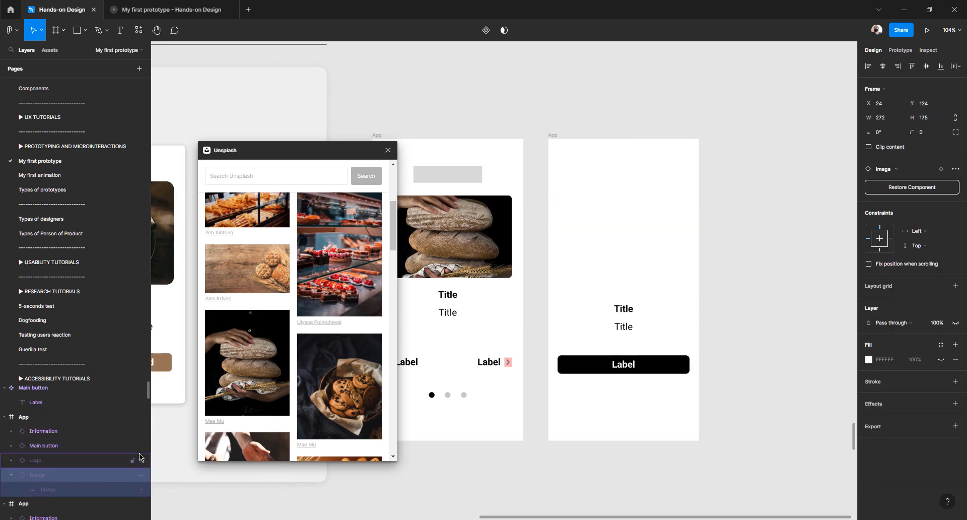
{"action": "left_click", "coordinate": [142, 460]}
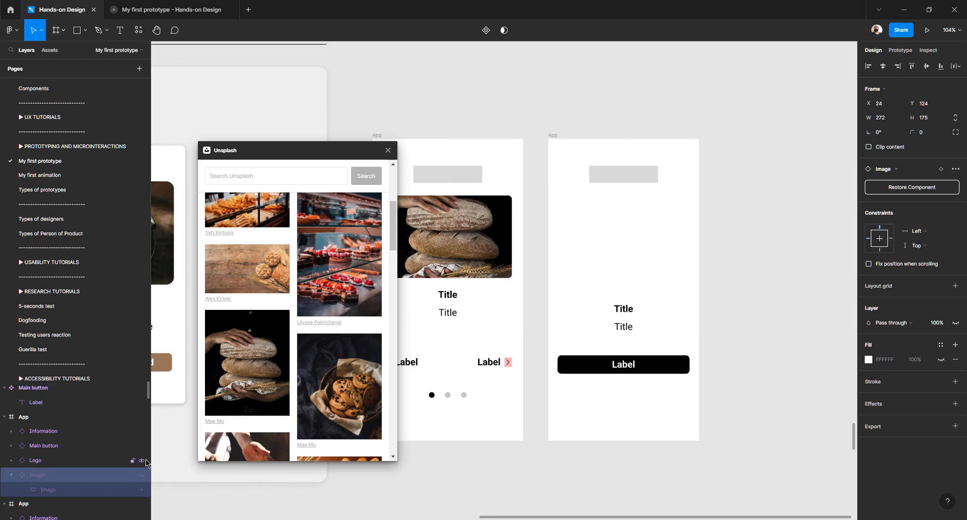
{"action": "left_click", "coordinate": [142, 475]}
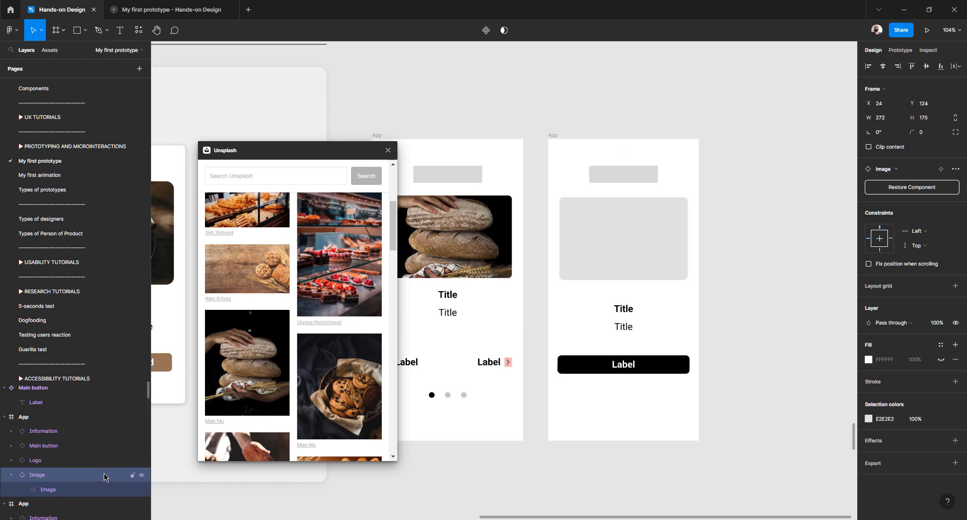
Try filling the nested Image layer of the main-button App copy with the Unsplash dough-kneading photo, and undo the fill
{"action": "scroll", "coordinate": [104, 476], "scroll_direction": "down", "scroll_amount": 1}
{"action": "left_click", "coordinate": [46, 456]}
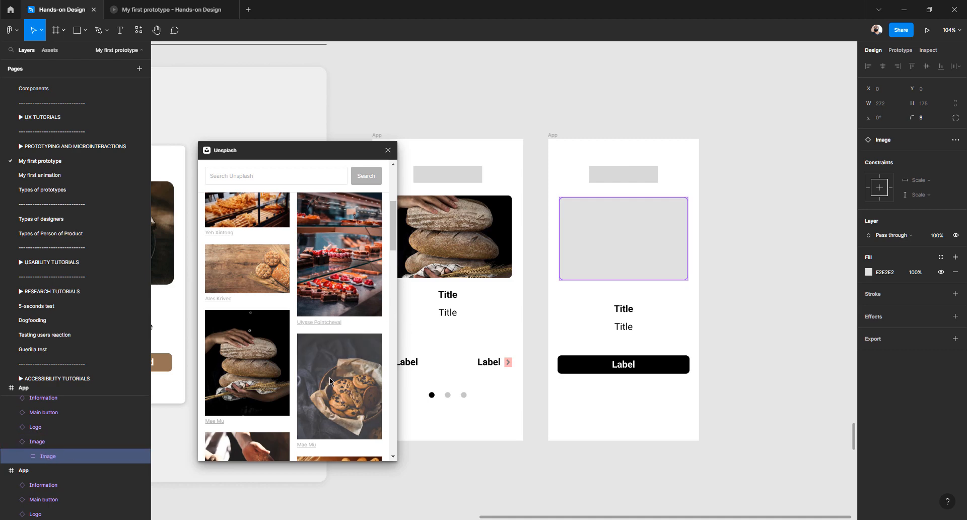
{"action": "scroll", "coordinate": [274, 367], "scroll_direction": "down", "scroll_amount": 3}
{"action": "scroll", "coordinate": [280, 363], "scroll_direction": "up", "scroll_amount": 4}
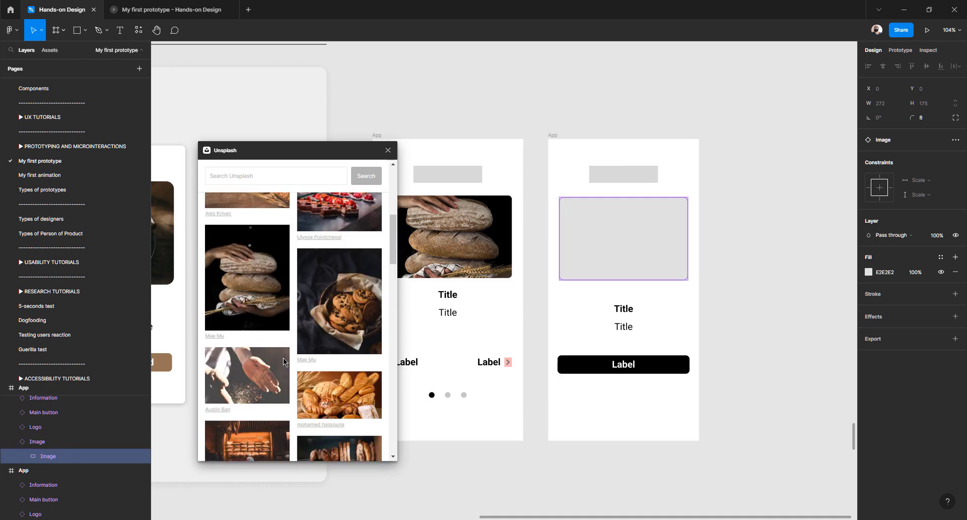
{"action": "scroll", "coordinate": [283, 358], "scroll_direction": "up", "scroll_amount": 2}
{"action": "left_click", "coordinate": [344, 340]}
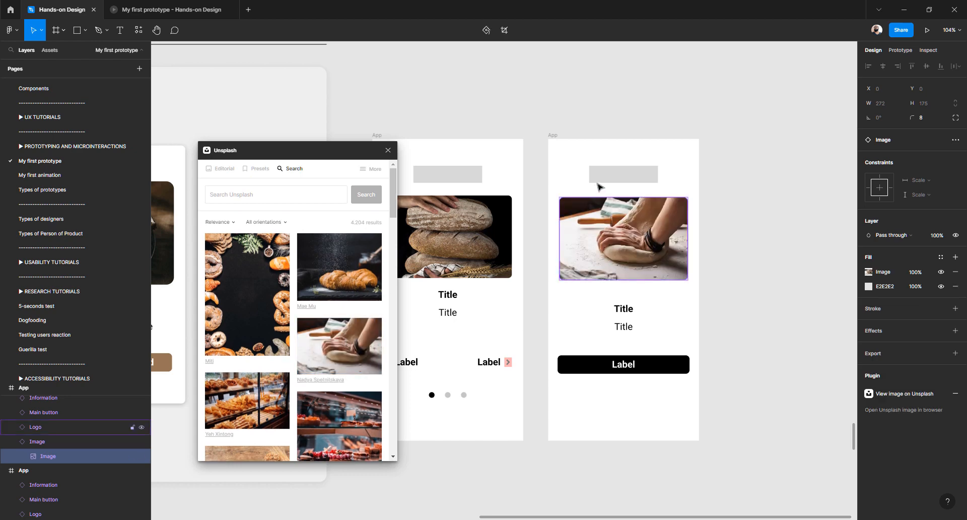
{"action": "left_click", "coordinate": [737, 173]}
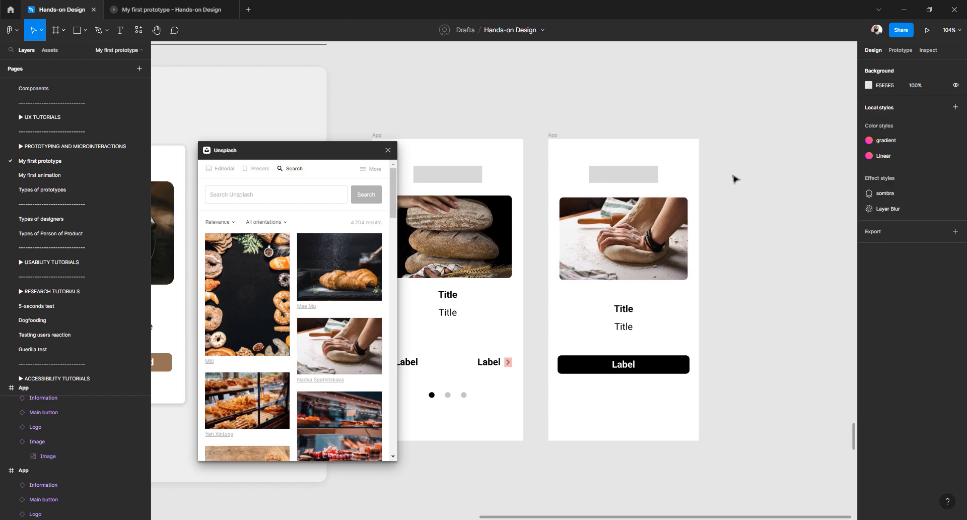
{"action": "key", "text": "ctrl+z"}
Move the main-button App copy farther from the first one and place a duplicate of the bread-photo App frame between them
{"action": "left_click_drag", "start_coordinate": [553, 135], "coordinate": [752, 139]}
{"action": "left_click", "coordinate": [673, 138]}
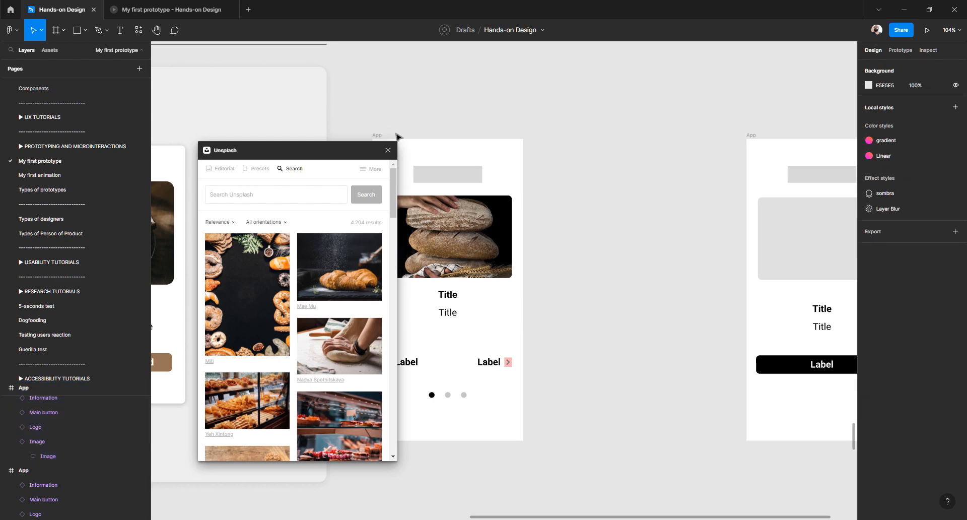
{"action": "left_click", "coordinate": [377, 135]}
{"action": "key", "text": "ctrl+d"}
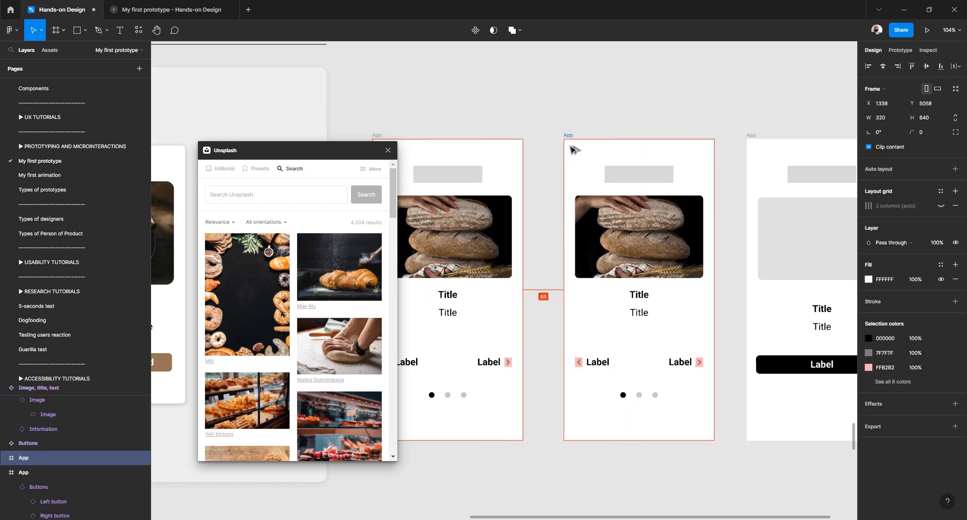
Try filling the middle App frame's nested Image layer with the dough-kneading photo, compare it with the finished pages, and undo the fill
{"action": "left_click", "coordinate": [593, 231], "text": "ctrl"}
{"action": "left_click", "coordinate": [340, 341]}
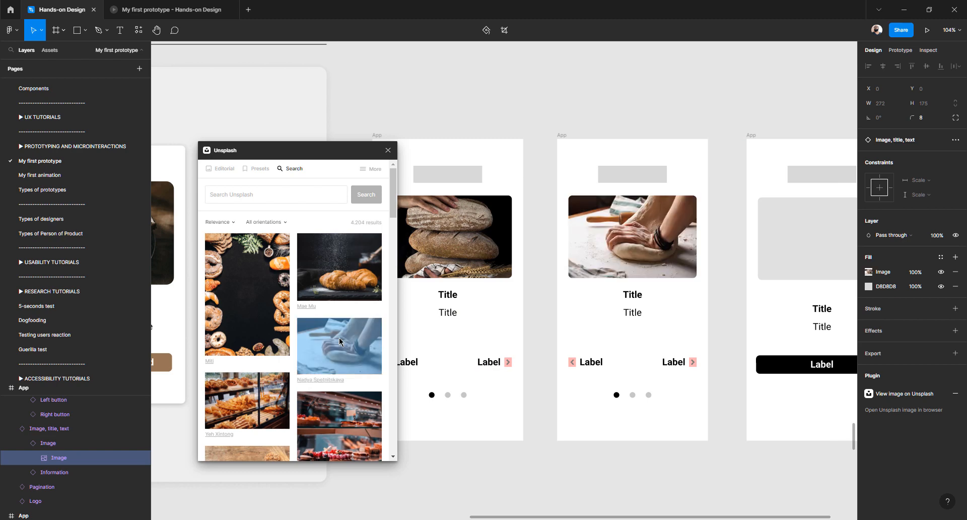
{"action": "left_click_drag", "start_coordinate": [294, 159], "coordinate": [712, 139]}
{"action": "scroll", "coordinate": [388, 160], "scroll_direction": "down", "scroll_amount": 5}
{"action": "scroll", "coordinate": [359, 187], "scroll_direction": "left", "scroll_amount": 3}
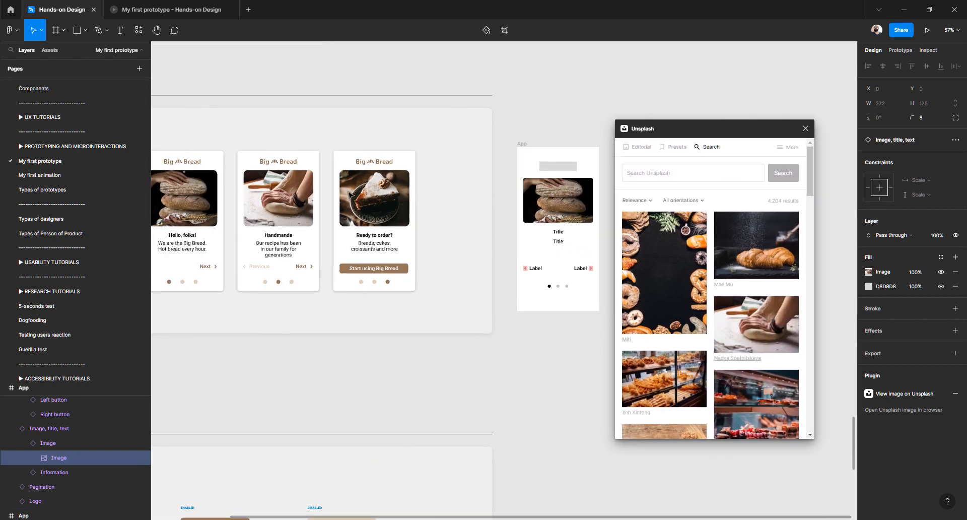
{"action": "scroll", "coordinate": [360, 187], "scroll_direction": "up", "scroll_amount": 5}
{"action": "scroll", "coordinate": [401, 197], "scroll_direction": "right", "scroll_amount": 6}
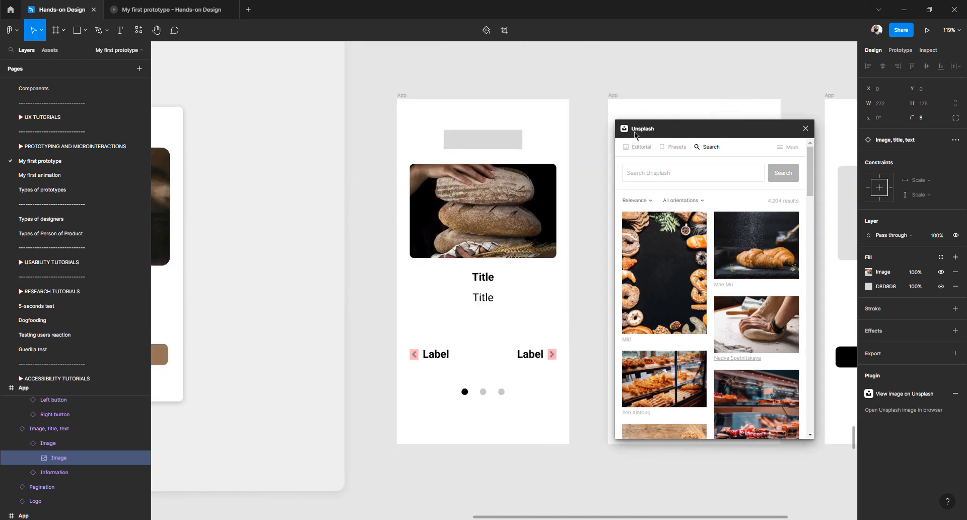
{"action": "key", "text": "ctrl+z"}
{"action": "key", "text": "ctrl+z"}
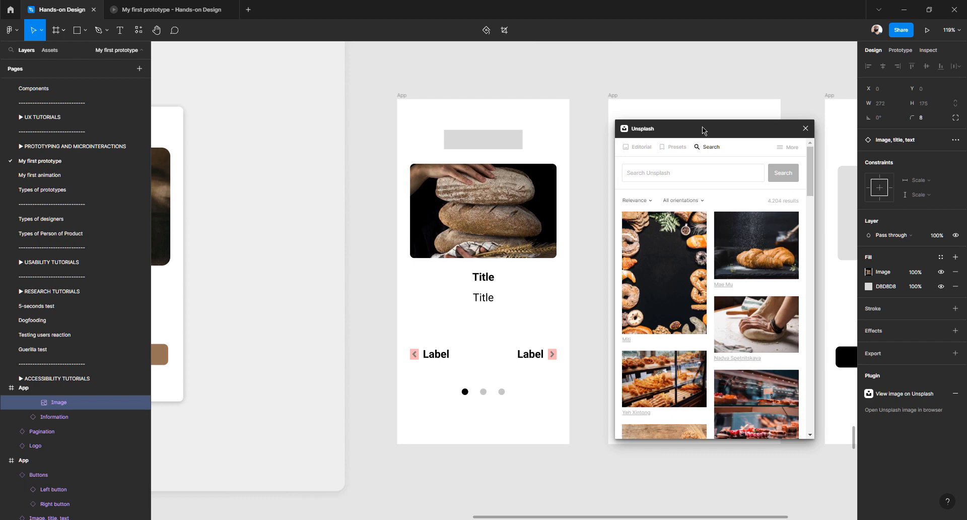
Fill the nested Image layer of the main-button App frame with the Unsplash photo of cupcakes topped with waffle pieces
{"action": "left_click_drag", "start_coordinate": [703, 130], "coordinate": [311, 126]}
{"action": "scroll", "coordinate": [521, 158], "scroll_direction": "right", "scroll_amount": 5}
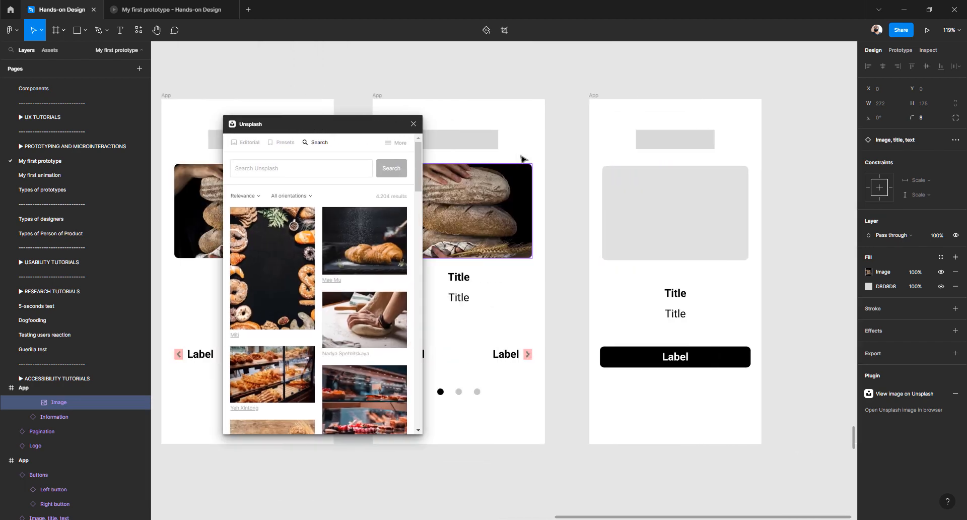
{"action": "left_click", "coordinate": [695, 224]}
{"action": "scroll", "coordinate": [290, 310], "scroll_direction": "down", "scroll_amount": 3}
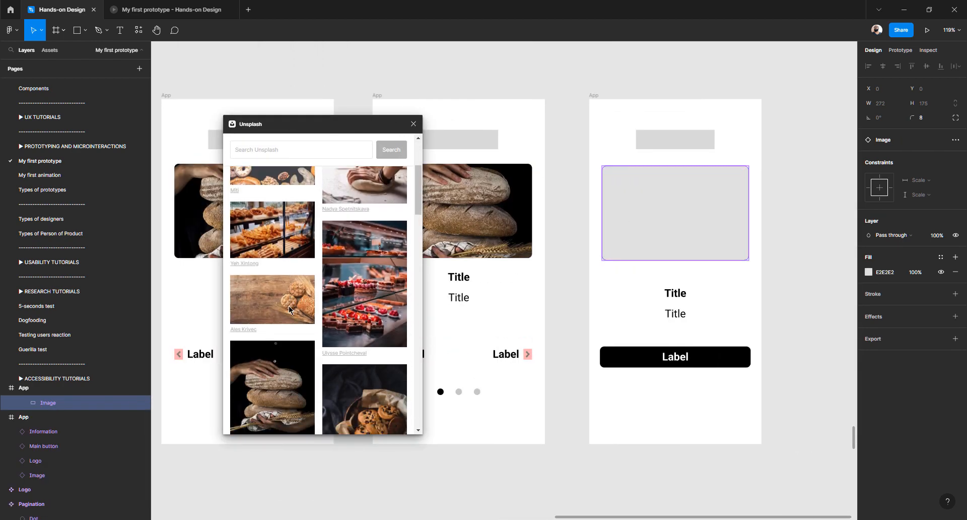
{"action": "scroll", "coordinate": [289, 309], "scroll_direction": "down", "scroll_amount": 10}
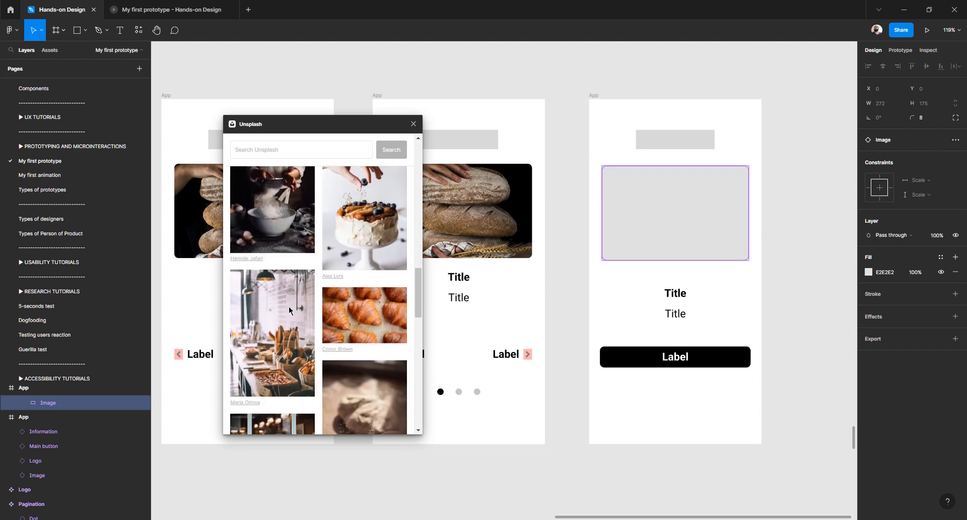
{"action": "scroll", "coordinate": [290, 310], "scroll_direction": "down", "scroll_amount": 5}
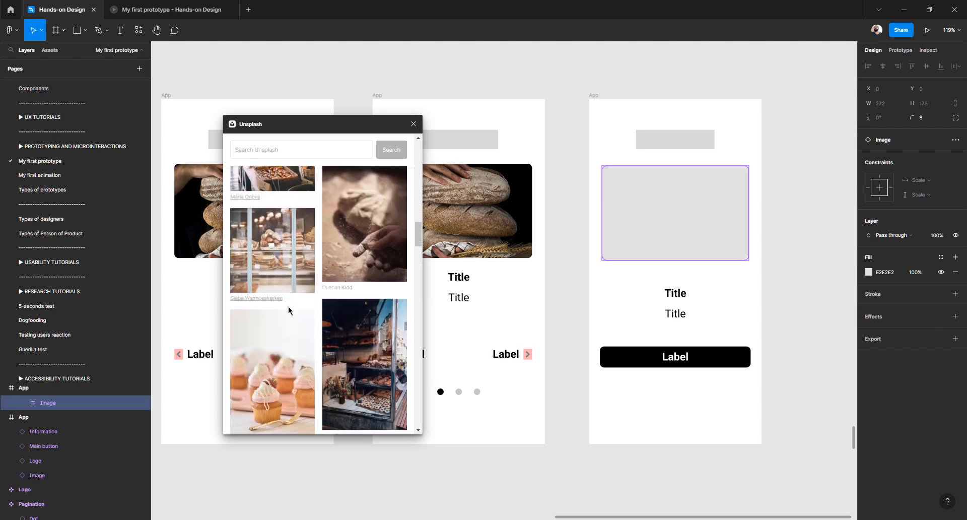
{"action": "scroll", "coordinate": [288, 308], "scroll_direction": "down", "scroll_amount": 8}
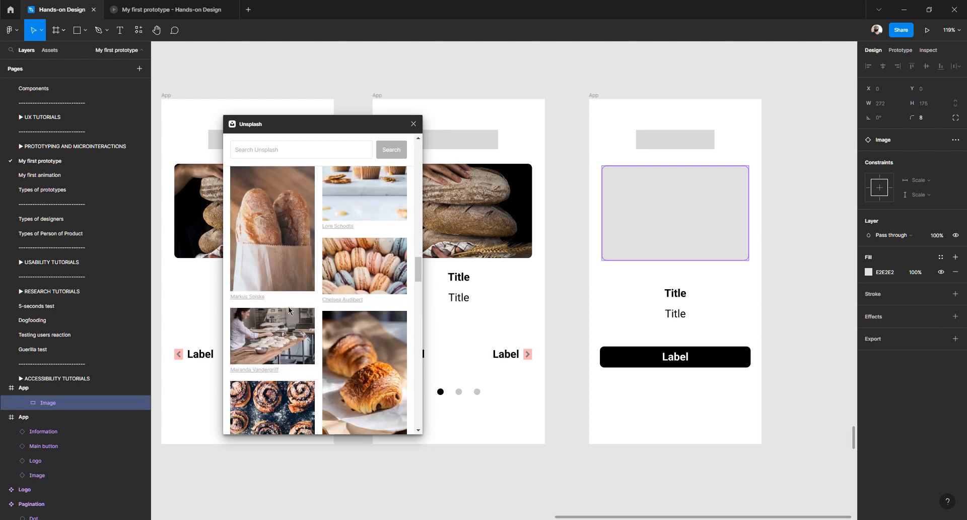
{"action": "scroll", "coordinate": [288, 306], "scroll_direction": "up", "scroll_amount": 2}
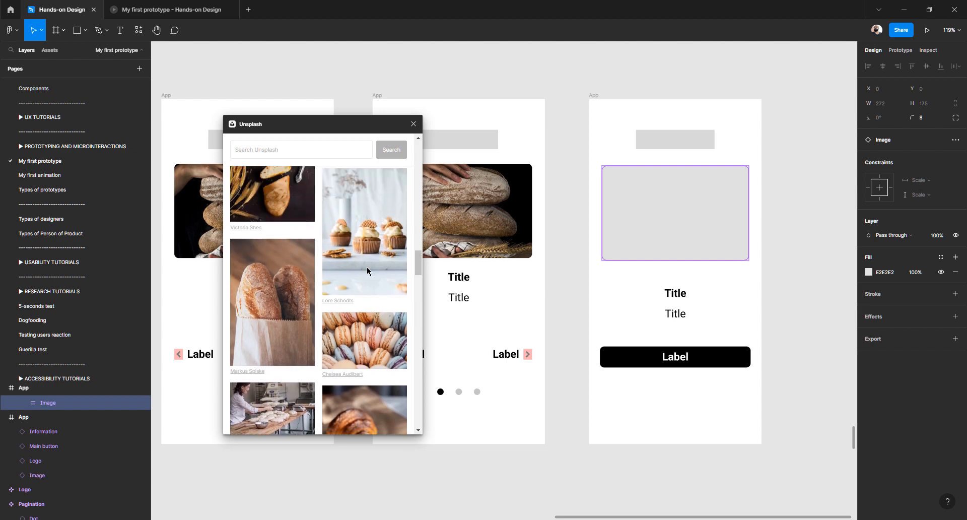
{"action": "scroll", "coordinate": [367, 268], "scroll_direction": "up", "scroll_amount": 1}
{"action": "left_click", "coordinate": [366, 269]}
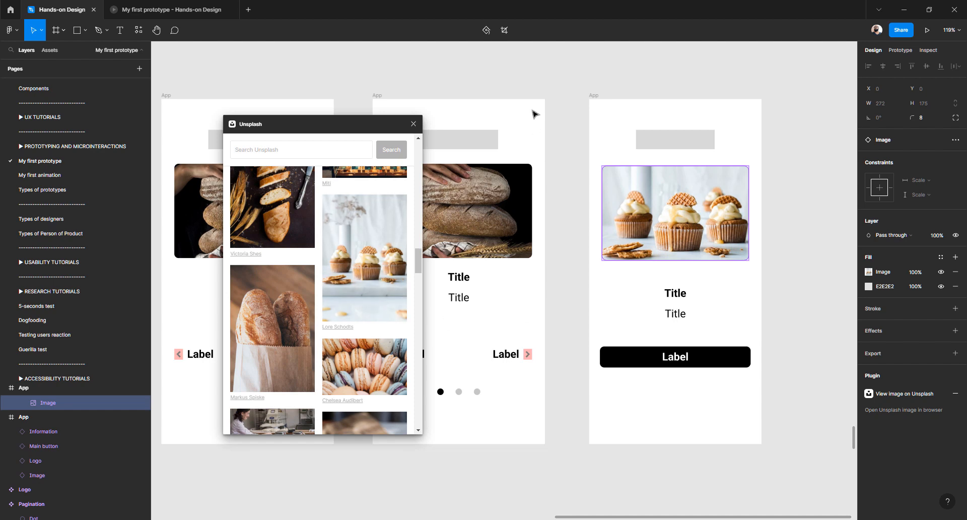
Close the Unsplash plugin and examine the content of the finished Big Bread pages
{"action": "left_click", "coordinate": [413, 124]}
{"action": "left_click", "coordinate": [450, 85]}
{"action": "scroll", "coordinate": [436, 251], "scroll_direction": "left", "scroll_amount": 10}
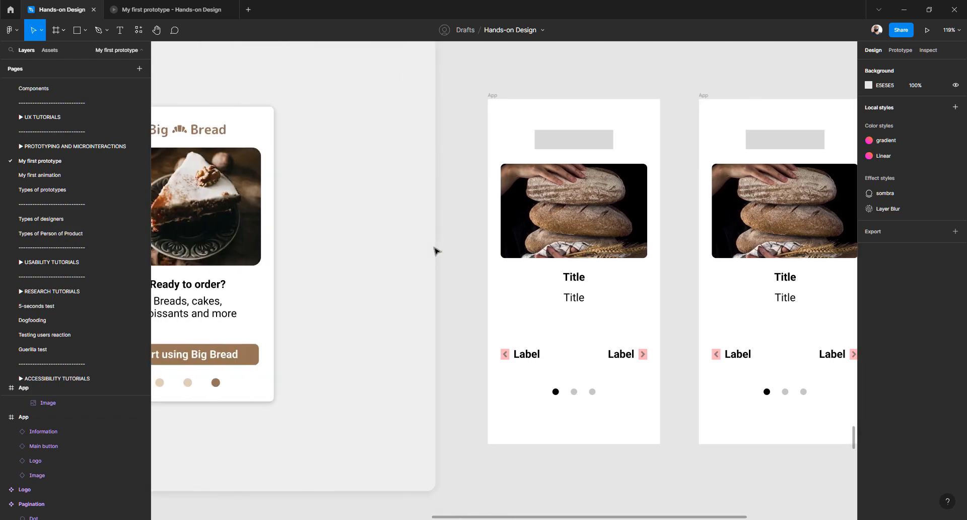
{"action": "scroll", "coordinate": [437, 251], "scroll_direction": "left", "scroll_amount": 15}
{"action": "scroll", "coordinate": [436, 250], "scroll_direction": "right", "scroll_amount": 4}
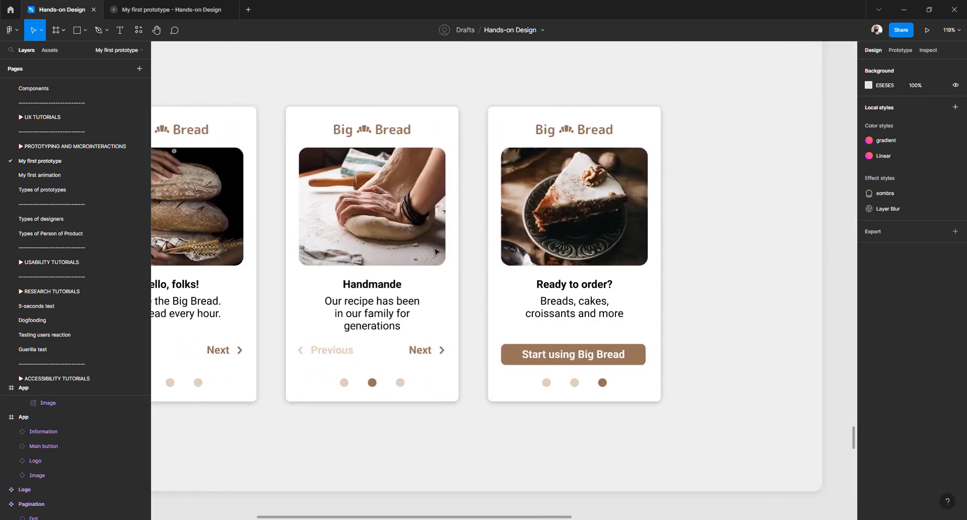
Compare the grid-based template frames with the finished Big Bread pages and the three App frames
{"action": "scroll", "coordinate": [436, 251], "scroll_direction": "right", "scroll_amount": 5}
{"action": "scroll", "coordinate": [436, 251], "scroll_direction": "down", "scroll_amount": 10}
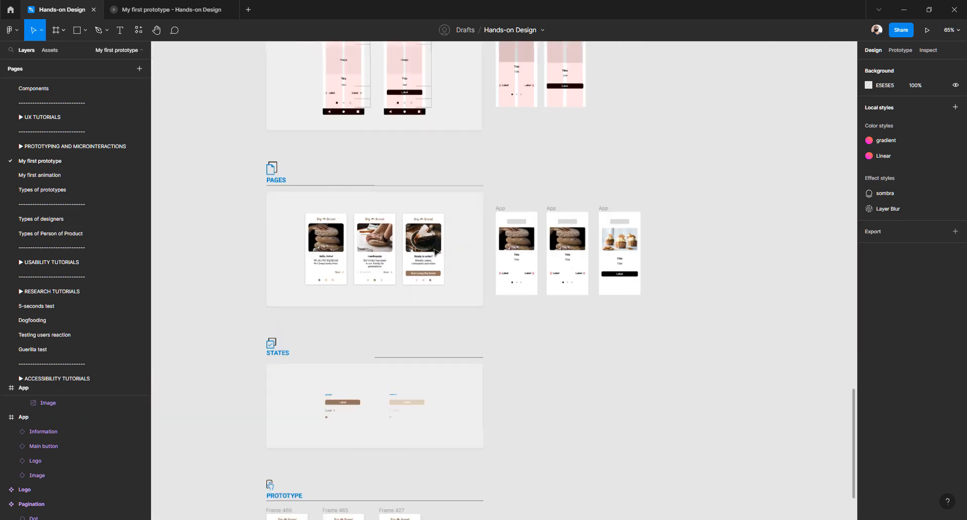
{"action": "scroll", "coordinate": [434, 250], "scroll_direction": "up", "scroll_amount": 8}
{"action": "scroll", "coordinate": [434, 251], "scroll_direction": "left", "scroll_amount": 5}
{"action": "scroll", "coordinate": [434, 252], "scroll_direction": "right", "scroll_amount": 5}
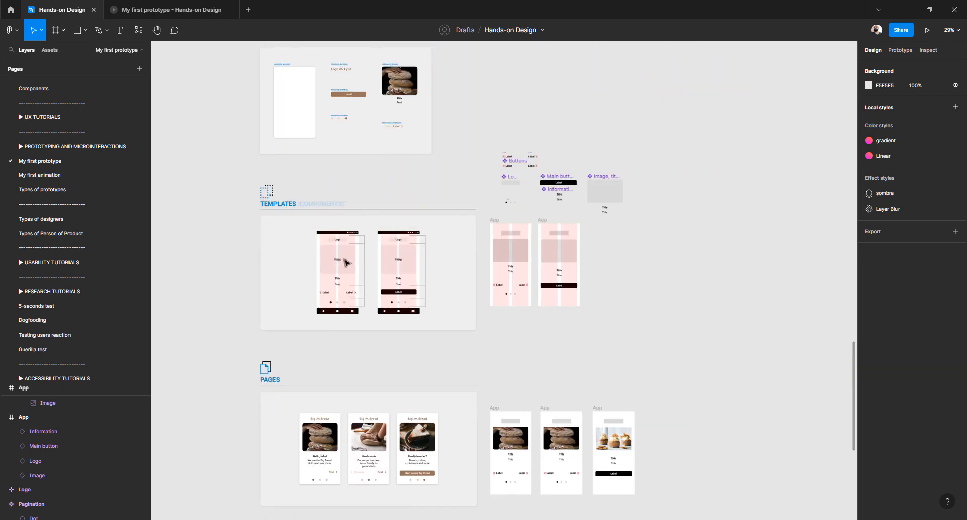
{"action": "scroll", "coordinate": [347, 262], "scroll_direction": "up", "scroll_amount": 10}
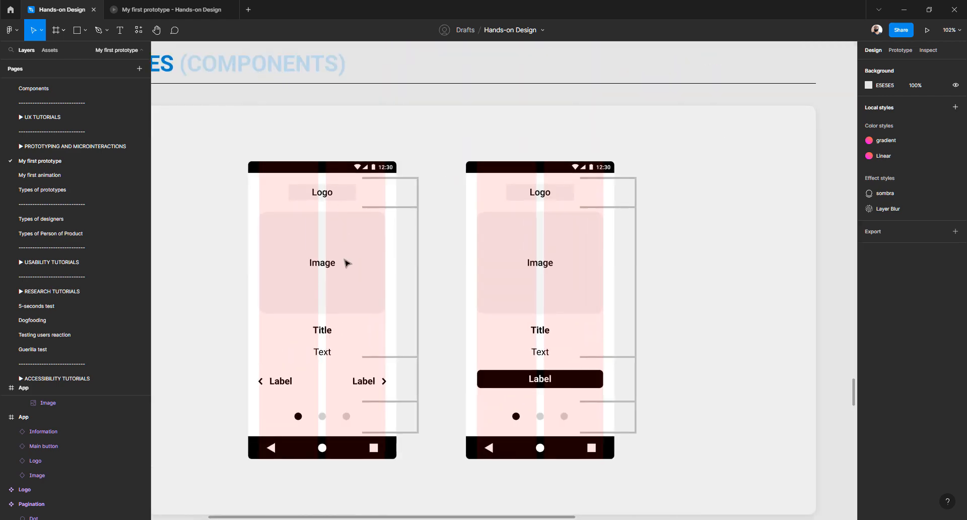
{"action": "scroll", "coordinate": [322, 342], "scroll_direction": "down", "scroll_amount": 5}
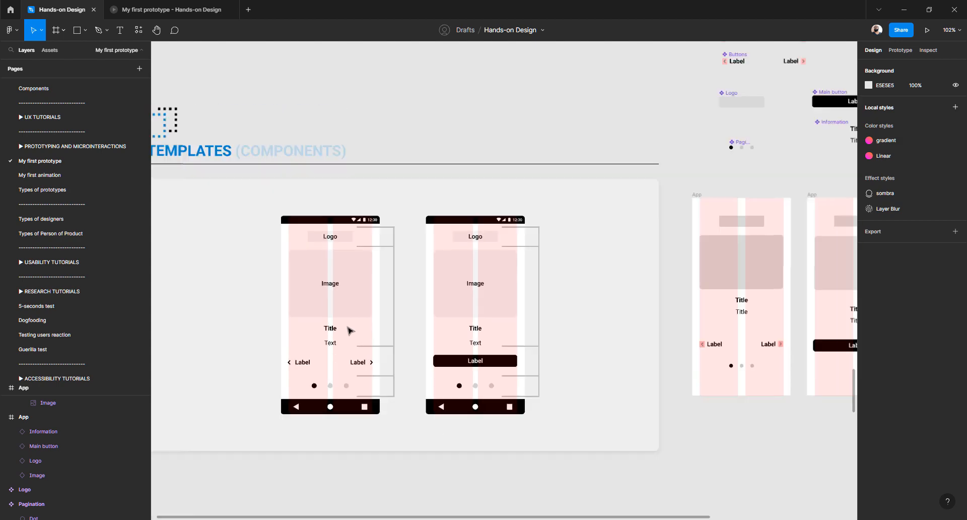
{"action": "scroll", "coordinate": [349, 331], "scroll_direction": "down", "scroll_amount": 5}
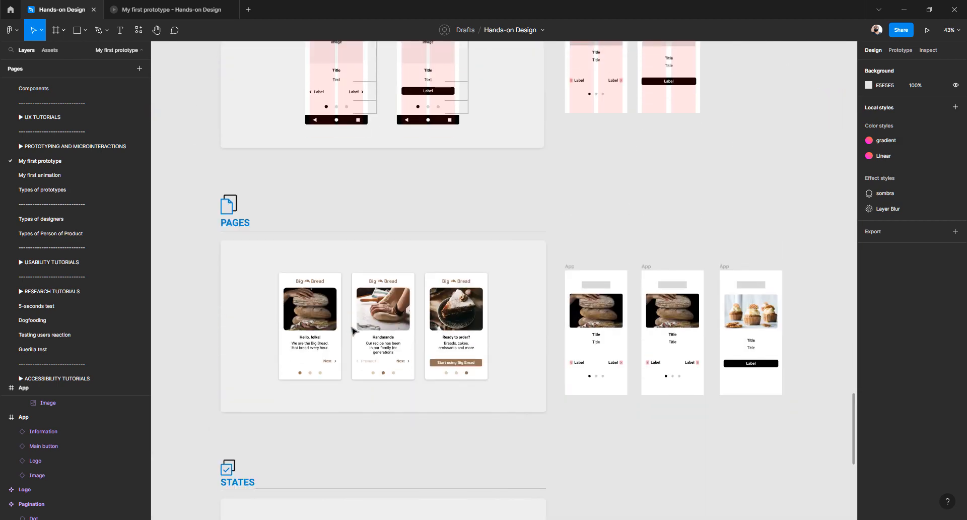
Replace the title in the first App frame with "Hello, folks!" copied from the first Big Bread page
{"action": "scroll", "coordinate": [352, 330], "scroll_direction": "up", "scroll_amount": 2}
{"action": "scroll", "coordinate": [478, 335], "scroll_direction": "down", "scroll_amount": 1}
{"action": "scroll", "coordinate": [478, 335], "scroll_direction": "up", "scroll_amount": 2}
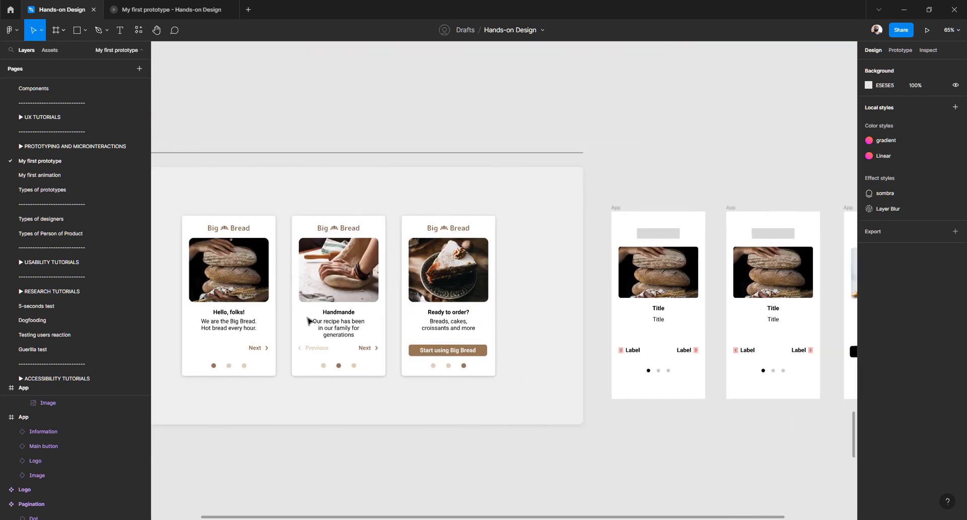
{"action": "scroll", "coordinate": [226, 318], "scroll_direction": "up", "scroll_amount": 5}
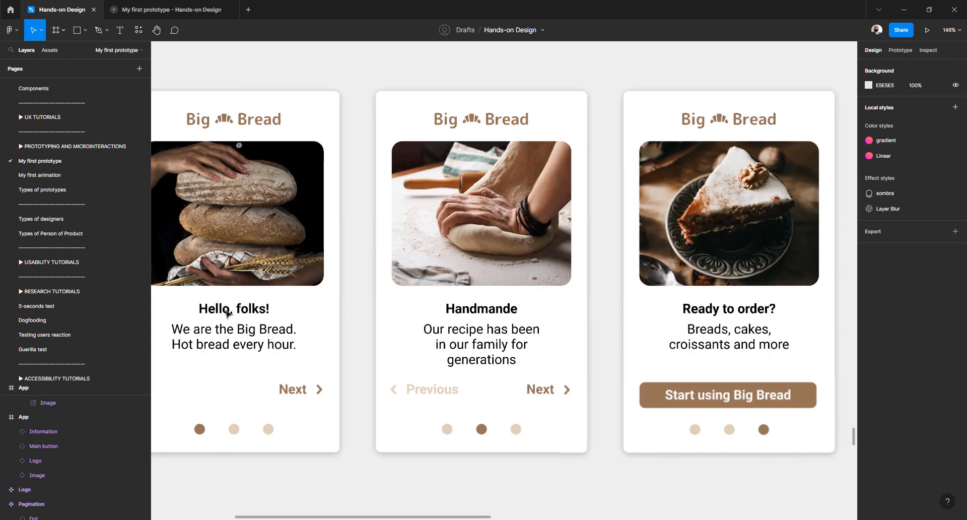
{"action": "double_click", "coordinate": [225, 309]}
{"action": "key", "text": "ctrl+c"}
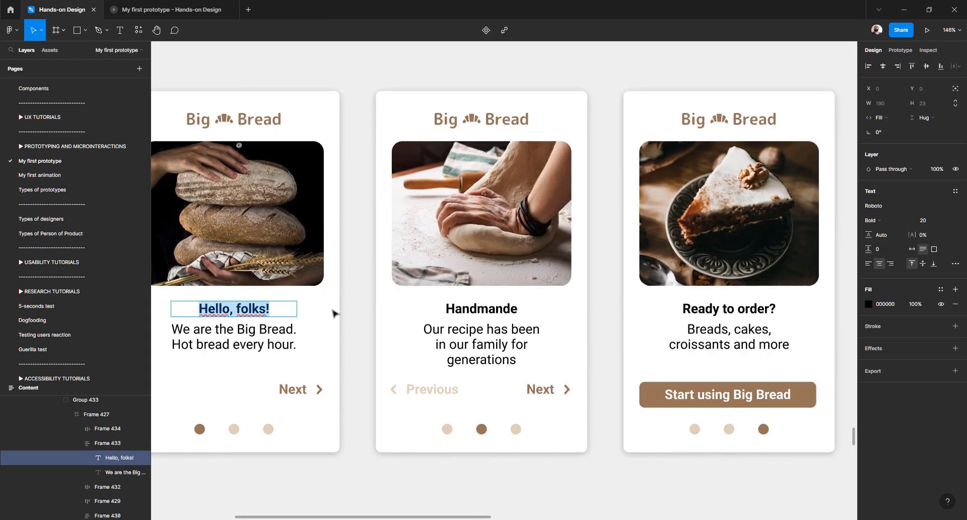
{"action": "scroll", "coordinate": [334, 313], "scroll_direction": "down", "scroll_amount": 4}
{"action": "scroll", "coordinate": [454, 313], "scroll_direction": "right", "scroll_amount": 5}
{"action": "scroll", "coordinate": [549, 306], "scroll_direction": "up", "scroll_amount": 5}
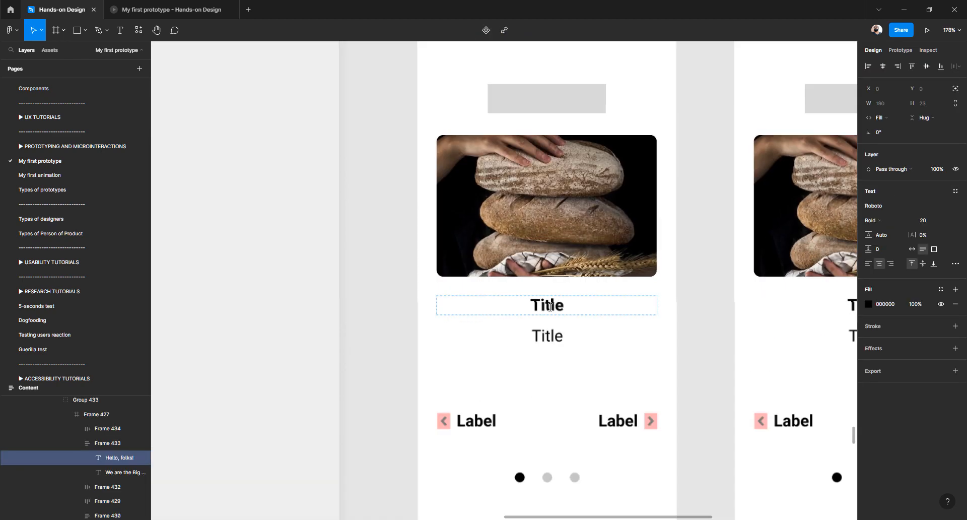
{"action": "double_click", "coordinate": [550, 307]}
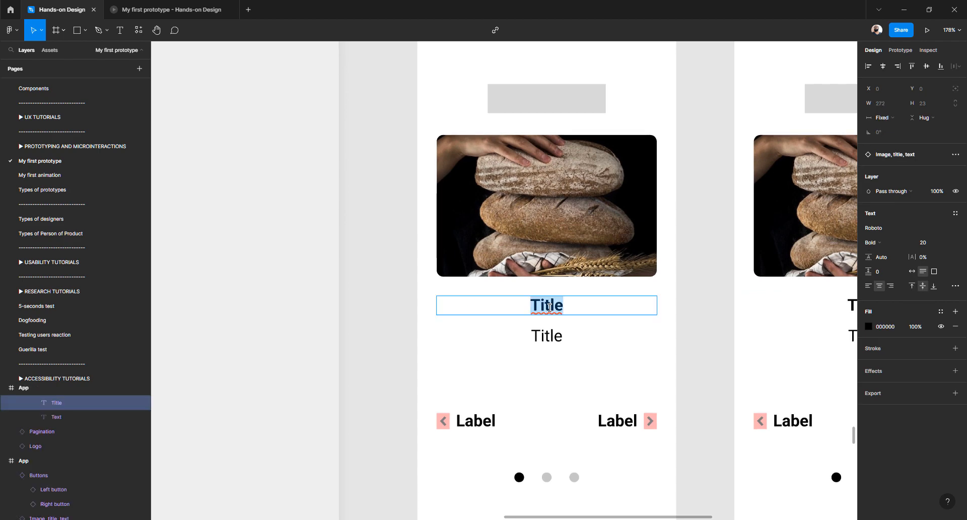
{"action": "key", "text": "ctrl+v"}
Replace the text under the first App frame's title with "Our recipe has been in our family for generations" copied from the Handmande page
{"action": "scroll", "coordinate": [549, 310], "scroll_direction": "down", "scroll_amount": 5}
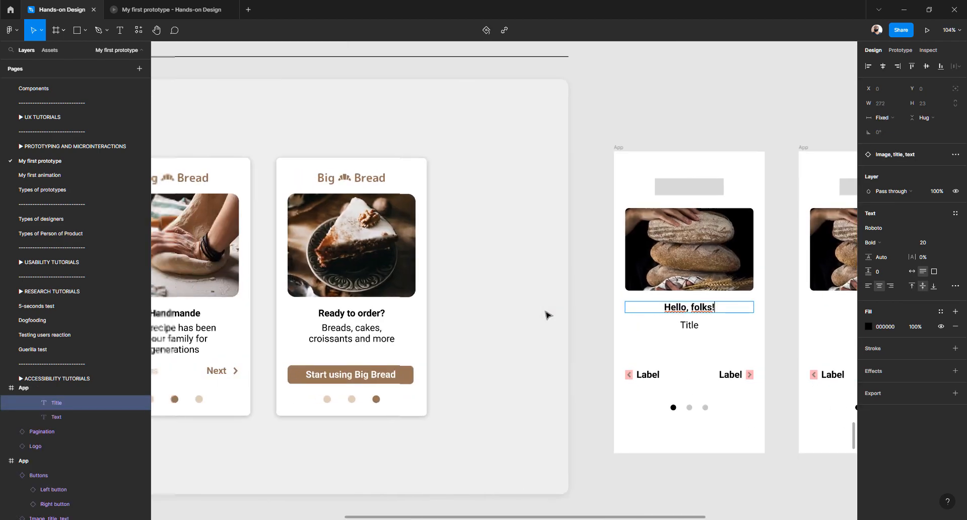
{"action": "scroll", "coordinate": [432, 313], "scroll_direction": "left", "scroll_amount": 4}
{"action": "double_click", "coordinate": [311, 336]}
{"action": "key", "text": "ctrl+c"}
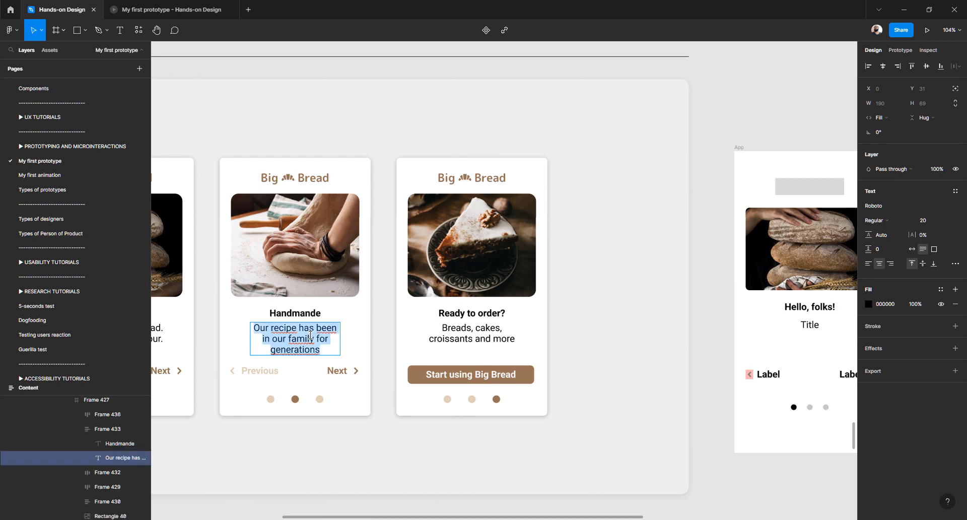
{"action": "scroll", "coordinate": [410, 319], "scroll_direction": "right", "scroll_amount": 8}
{"action": "double_click", "coordinate": [548, 325]}
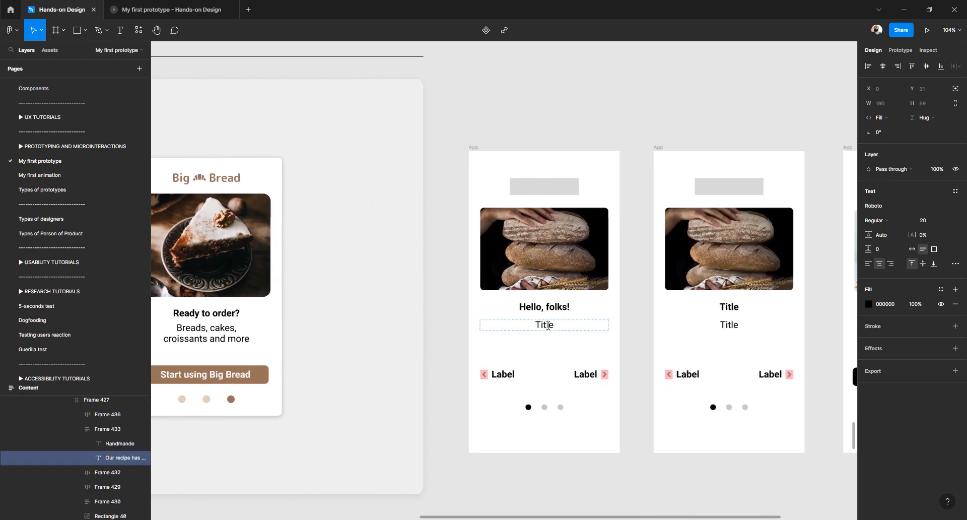
{"action": "key", "text": "ctrl+v"}
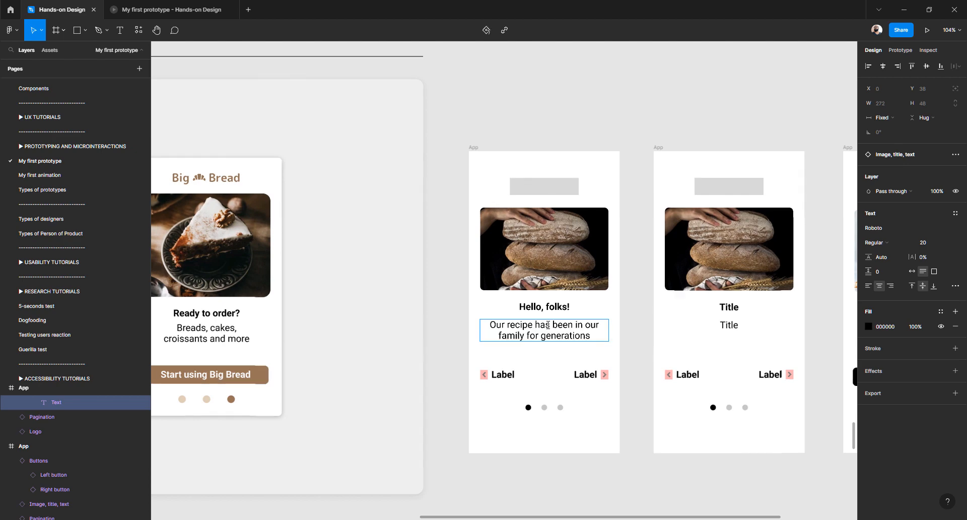
{"action": "key", "text": "Escape"}
{"action": "left_click", "coordinate": [460, 333]}
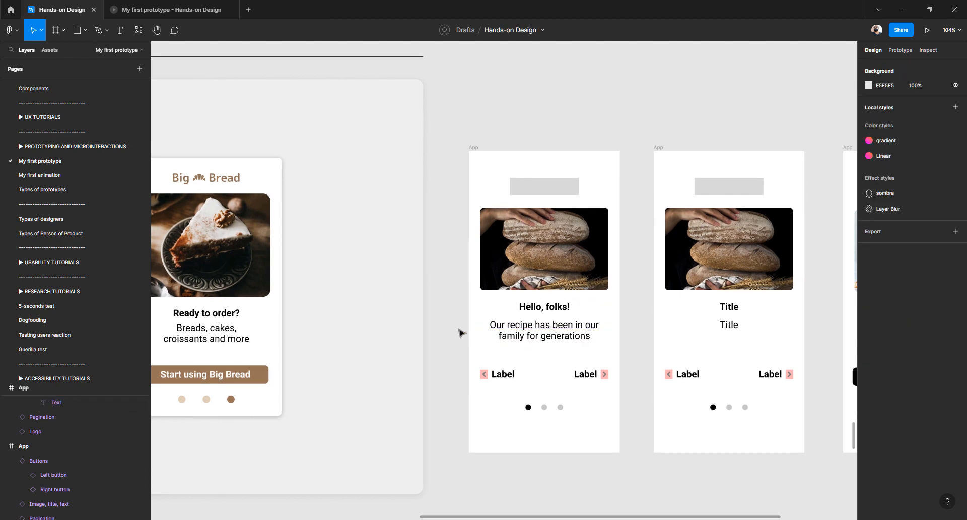
Examine how the filled App frames relate to the template frames and the main components above them
{"action": "scroll", "coordinate": [461, 322], "scroll_direction": "down", "scroll_amount": 5, "text": "ctrl"}
{"action": "scroll", "coordinate": [462, 321], "scroll_direction": "up", "scroll_amount": 10}
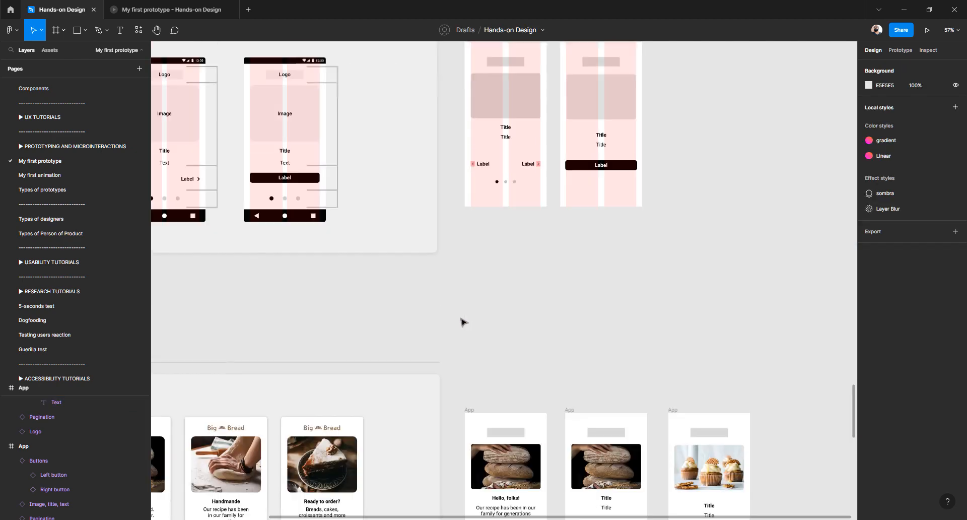
{"action": "scroll", "coordinate": [502, 231], "scroll_direction": "right", "scroll_amount": 2}
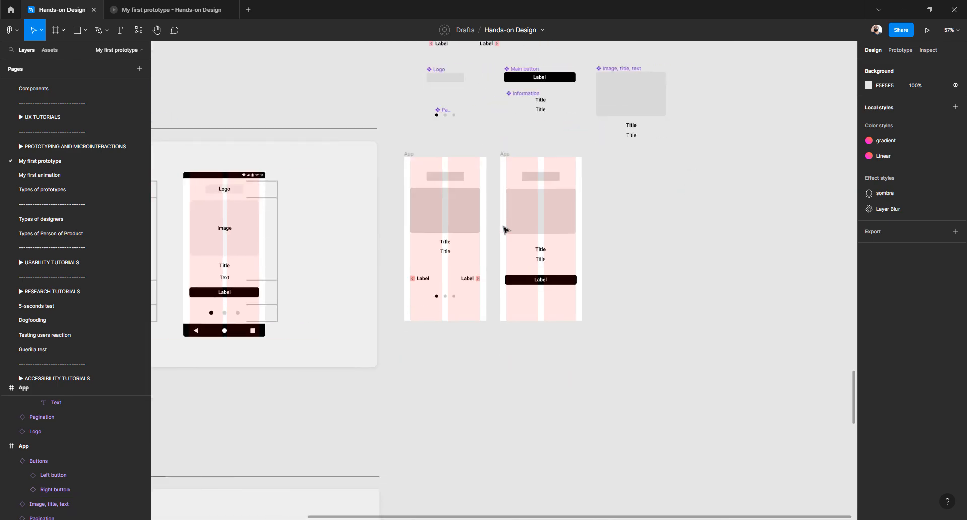
{"action": "scroll", "coordinate": [457, 214], "scroll_direction": "left", "scroll_amount": 3}
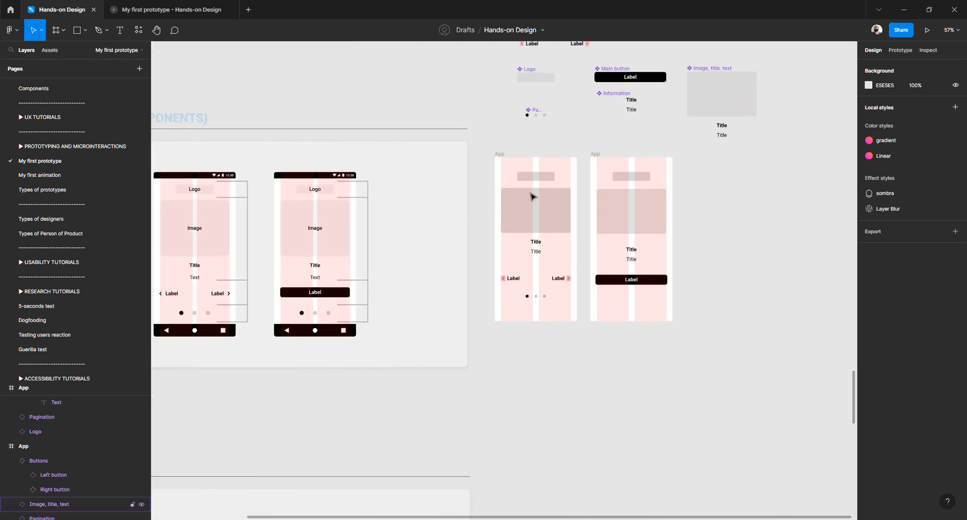
{"action": "scroll", "coordinate": [532, 196], "scroll_direction": "right", "scroll_amount": 2}
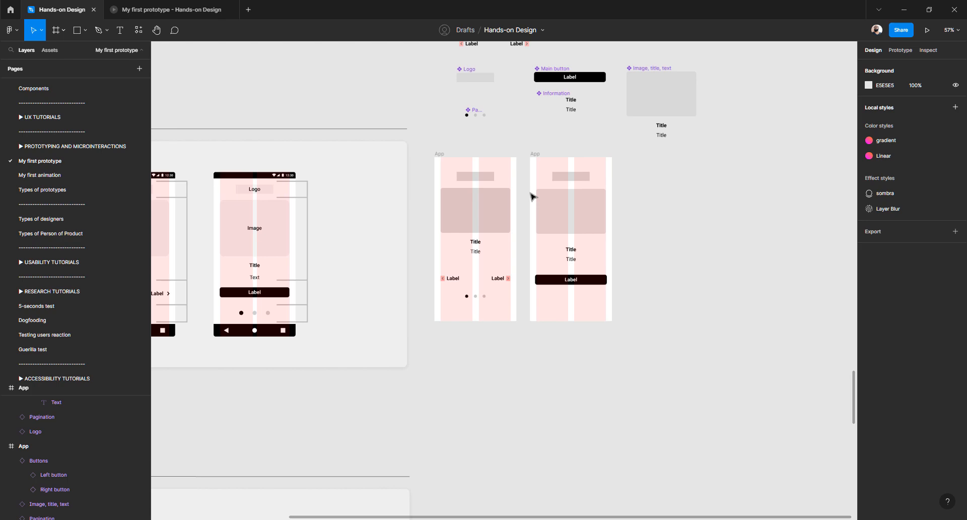
{"action": "scroll", "coordinate": [532, 196], "scroll_direction": "down", "scroll_amount": 5}
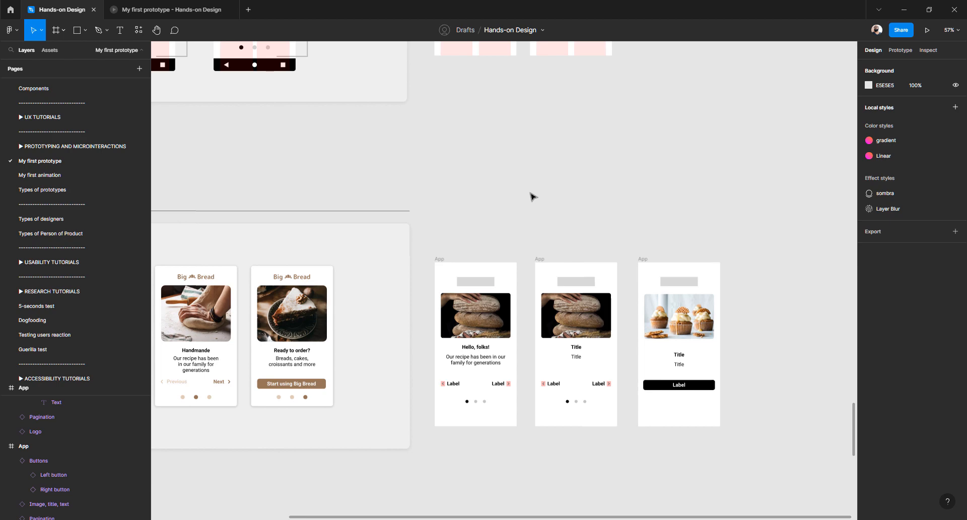
{"action": "scroll", "coordinate": [528, 220], "scroll_direction": "up", "scroll_amount": 8}
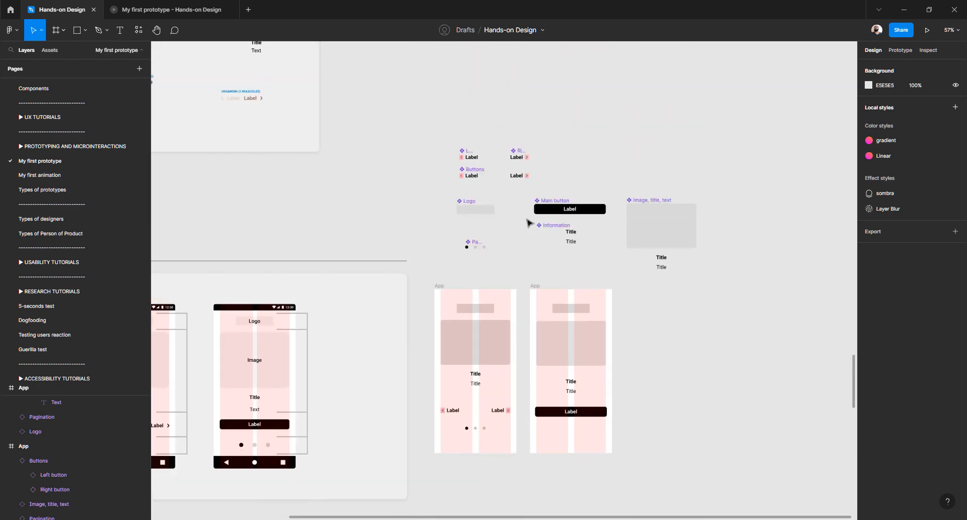
{"action": "scroll", "coordinate": [529, 223], "scroll_direction": "right", "scroll_amount": 2}
{"action": "scroll", "coordinate": [522, 244], "scroll_direction": "up", "scroll_amount": 3}
{"action": "scroll", "coordinate": [521, 244], "scroll_direction": "left", "scroll_amount": 1}
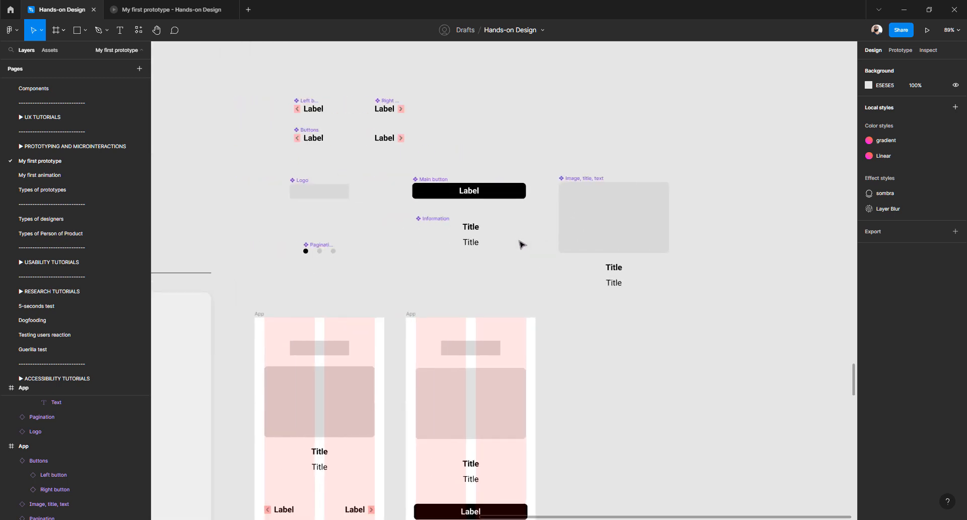
Hide the FFB2B2 fill on the arrow frames inside the Left button and Right button main components
{"action": "scroll", "coordinate": [385, 143], "scroll_direction": "up", "scroll_amount": 3}
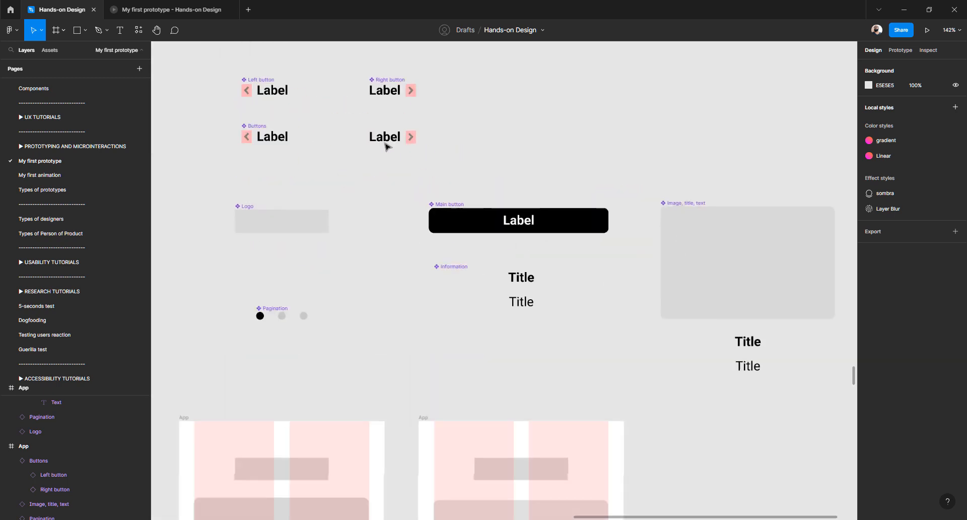
{"action": "scroll", "coordinate": [352, 121], "scroll_direction": "left", "scroll_amount": 1}
{"action": "scroll", "coordinate": [343, 131], "scroll_direction": "up", "scroll_amount": 2}
{"action": "scroll", "coordinate": [345, 151], "scroll_direction": "up", "scroll_amount": 5}
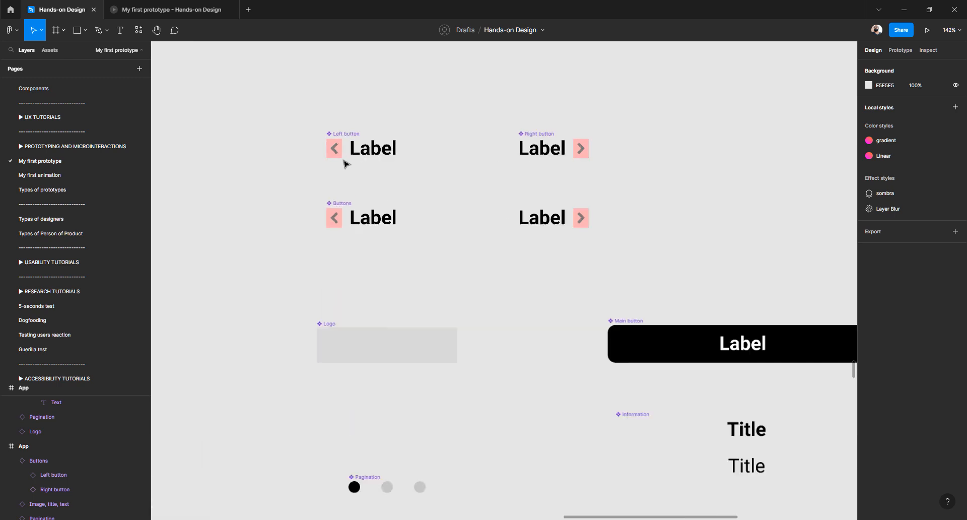
{"action": "double_click", "coordinate": [342, 136]}
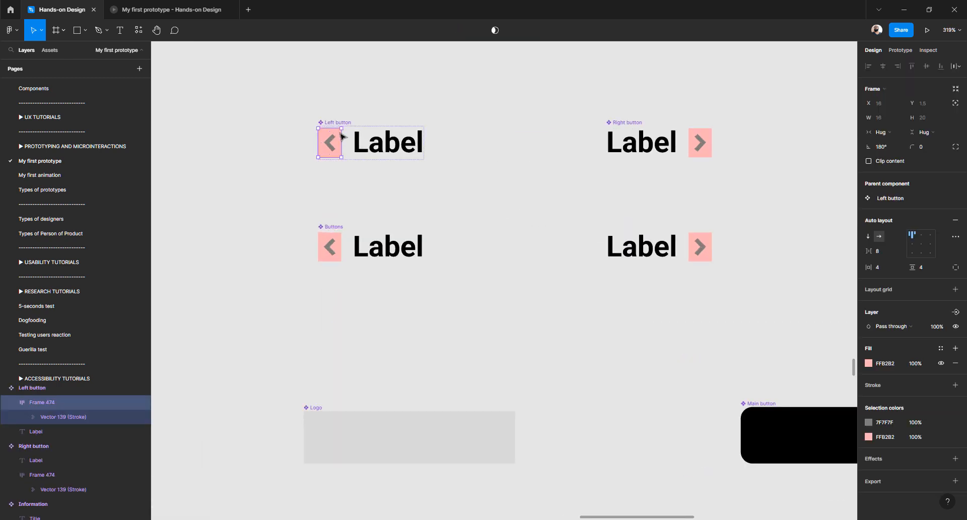
{"action": "left_click", "coordinate": [711, 135], "text": "shift"}
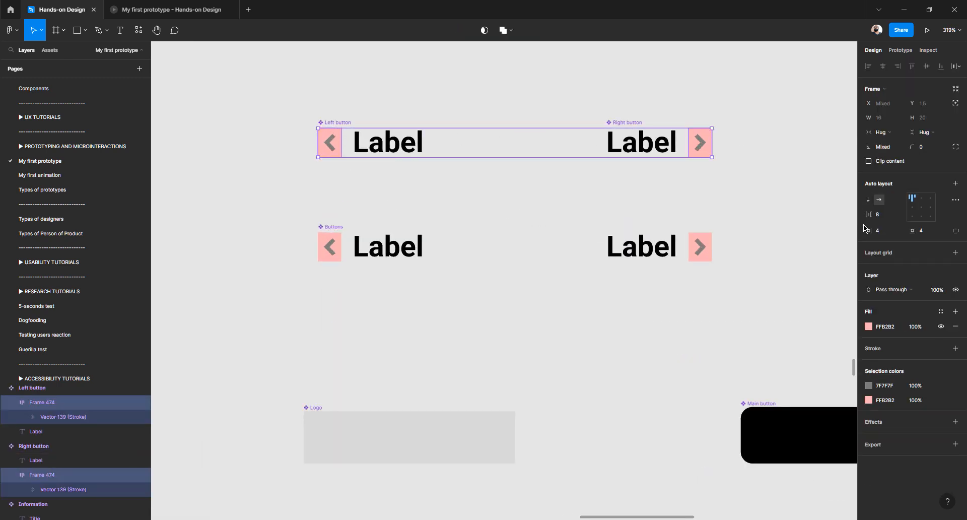
{"action": "left_click", "coordinate": [942, 327]}
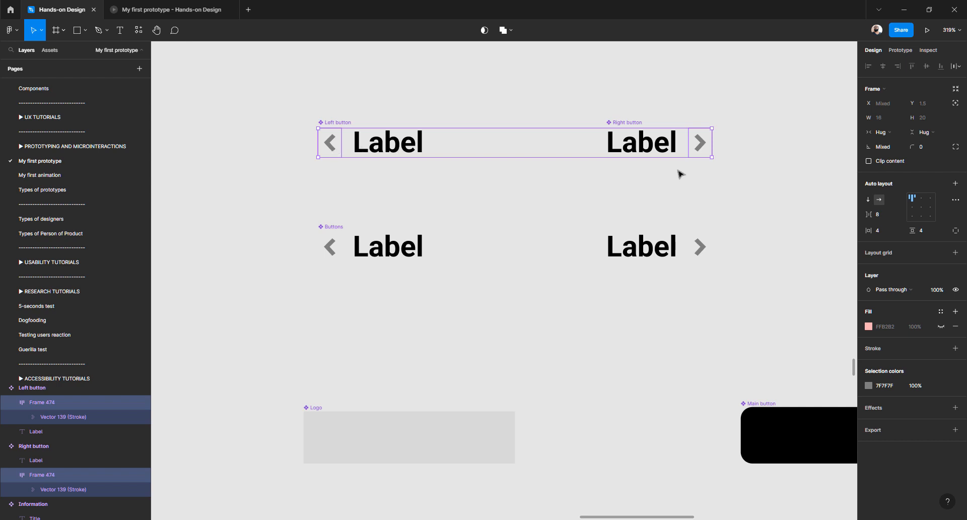
{"action": "left_click", "coordinate": [645, 150]}
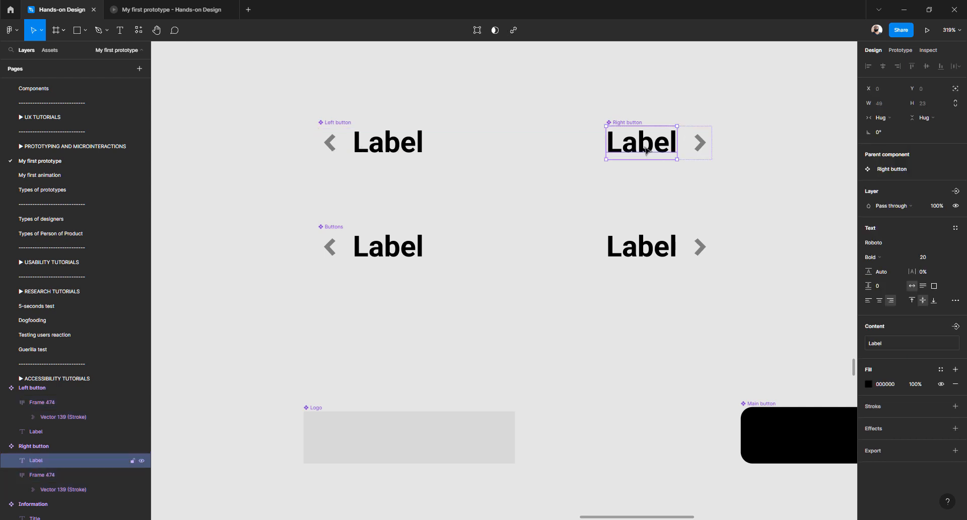
{"action": "left_click", "coordinate": [651, 255], "text": "shift"}
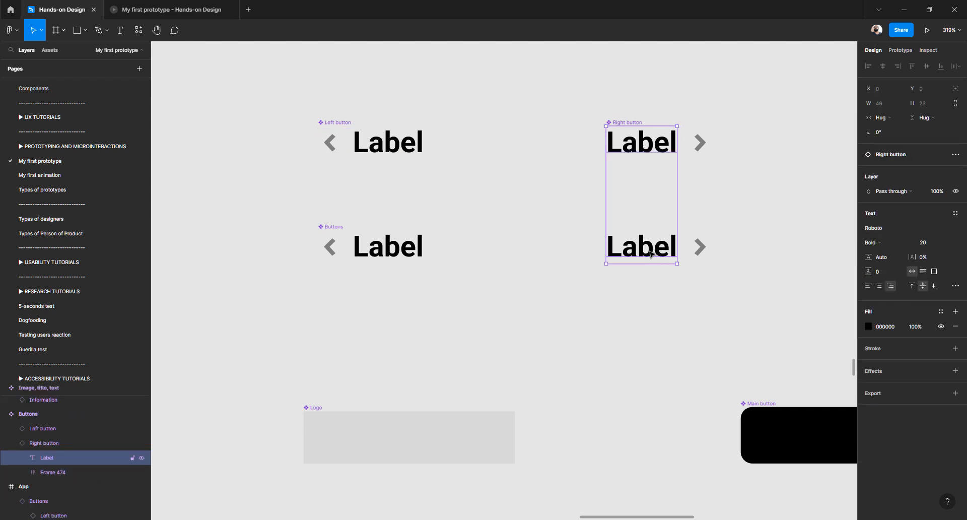
{"action": "left_click", "coordinate": [704, 249], "text": "shift"}
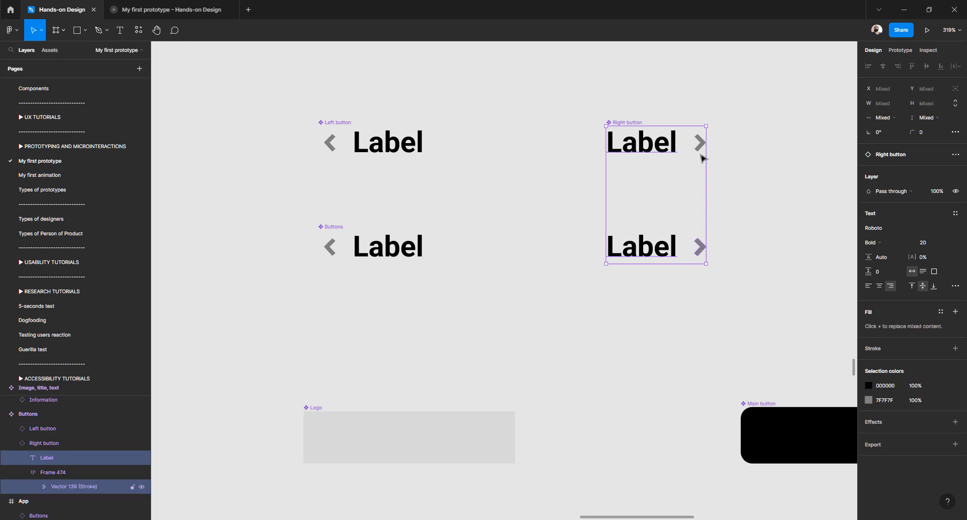
{"action": "left_click", "coordinate": [732, 158]}
{"action": "left_click", "coordinate": [669, 150]}
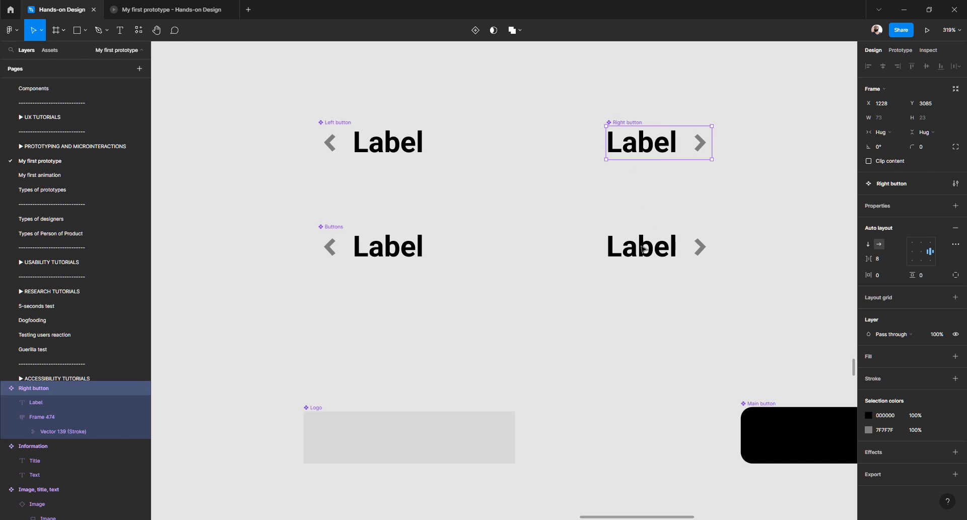
{"action": "left_click", "coordinate": [644, 249]}
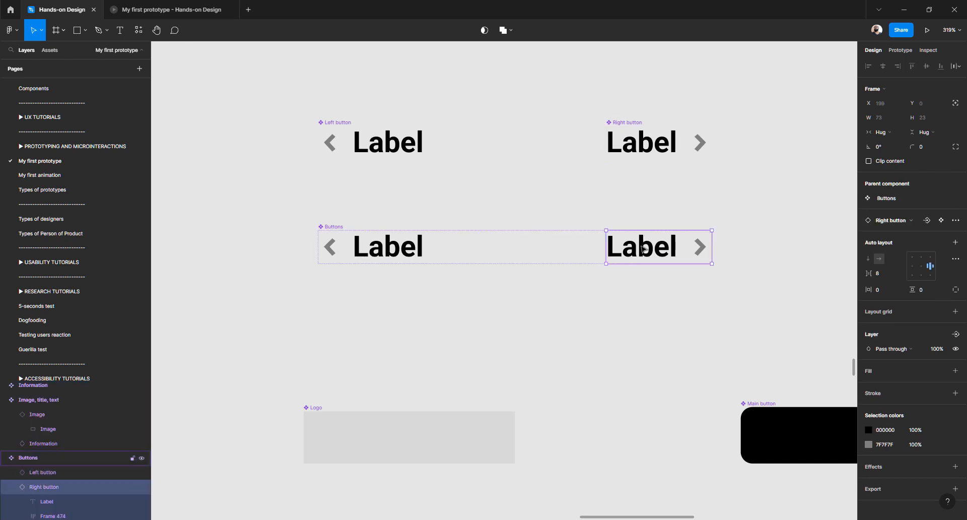
{"action": "left_click", "coordinate": [643, 172]}
Recolor the Right button component's label to red 993838 and sample that same red for its arrow
{"action": "double_click", "coordinate": [643, 146]}
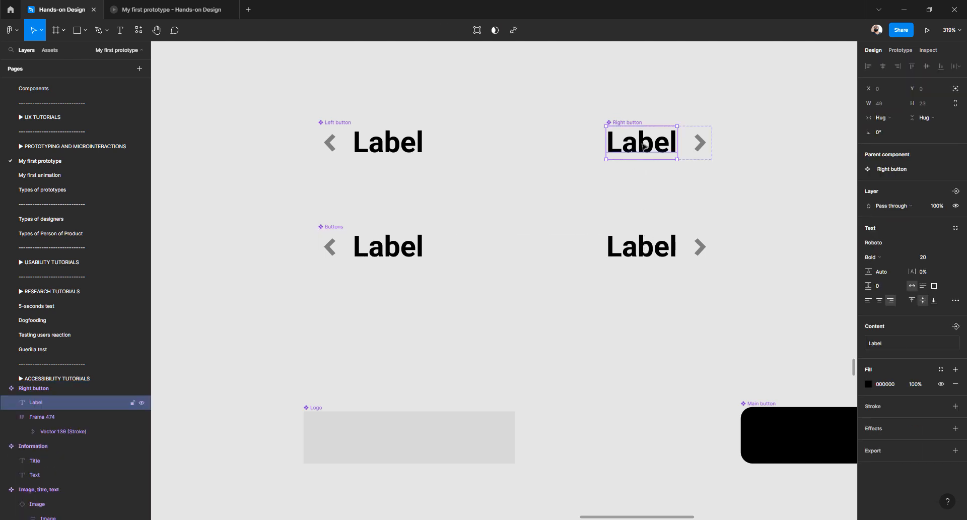
{"action": "left_click", "coordinate": [699, 144], "text": "shift"}
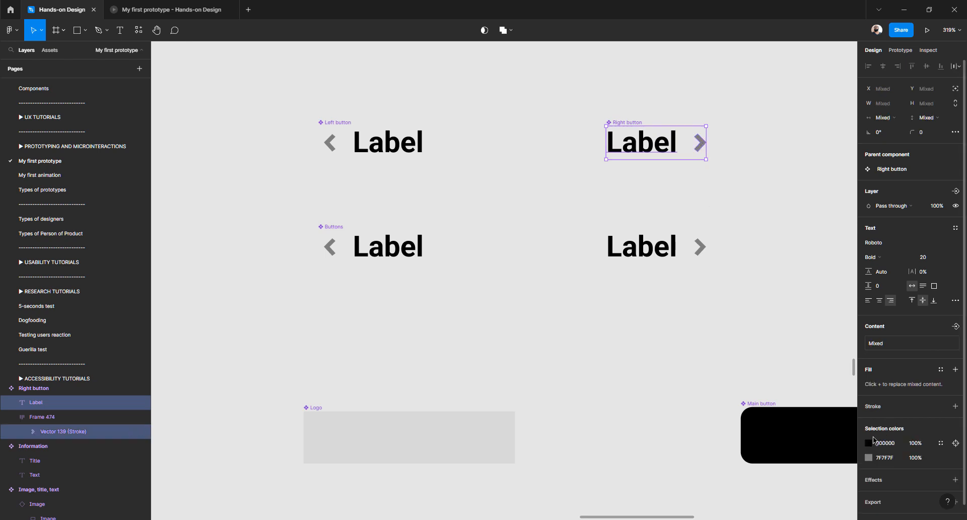
{"action": "left_click", "coordinate": [869, 444]}
{"action": "left_click_drag", "start_coordinate": [788, 370], "coordinate": [818, 341]}
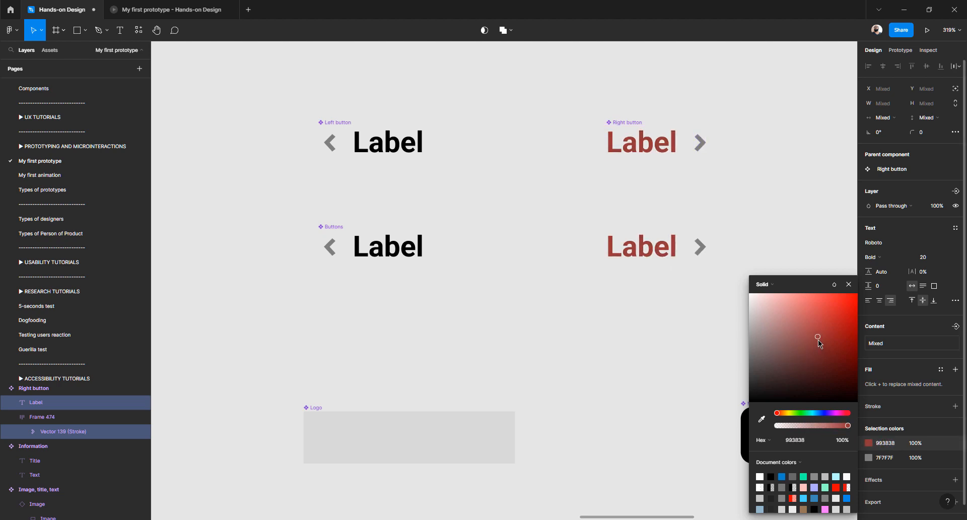
{"action": "left_click", "coordinate": [868, 457]}
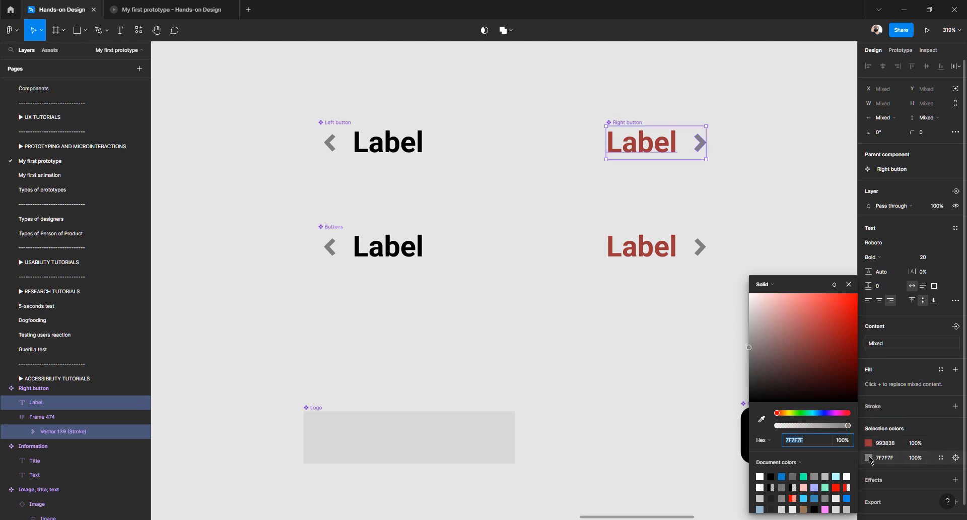
{"action": "left_click", "coordinate": [761, 419]}
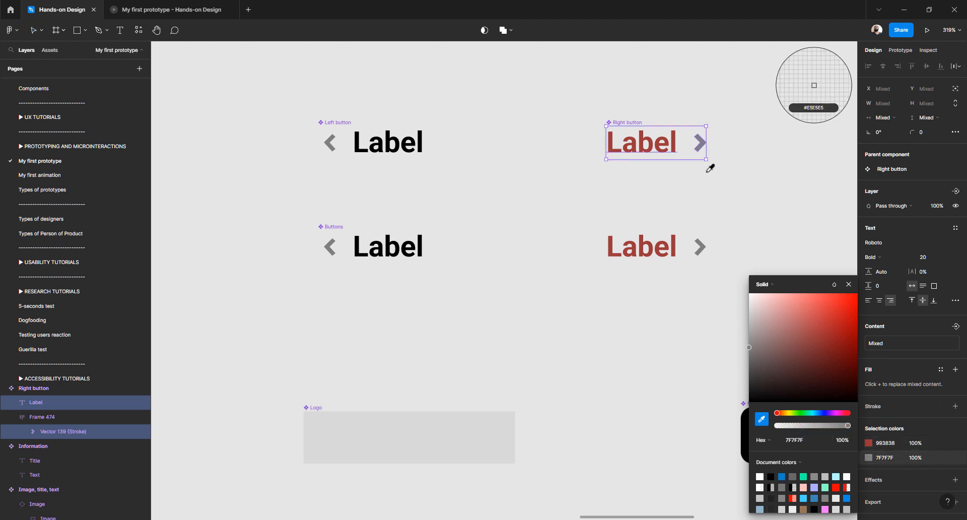
{"action": "left_click", "coordinate": [676, 139]}
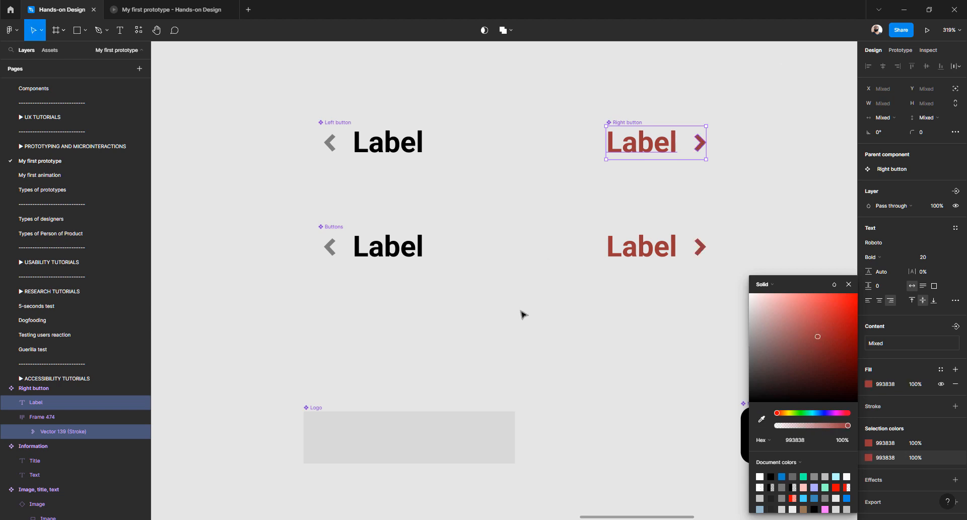
{"action": "left_click", "coordinate": [501, 262]}
Copy the brown fill value 967557 from the "Start using Big Bread" button in the reference design
{"action": "scroll", "coordinate": [501, 257], "scroll_direction": "down", "scroll_amount": 3, "text": "ctrl"}
{"action": "scroll", "coordinate": [504, 255], "scroll_direction": "down", "scroll_amount": 5}
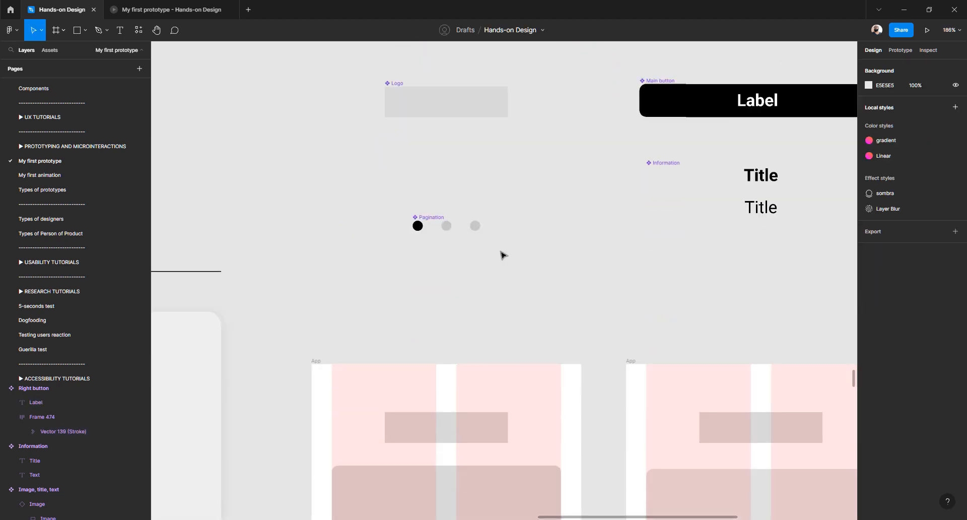
{"action": "scroll", "coordinate": [503, 255], "scroll_direction": "down", "scroll_amount": 10}
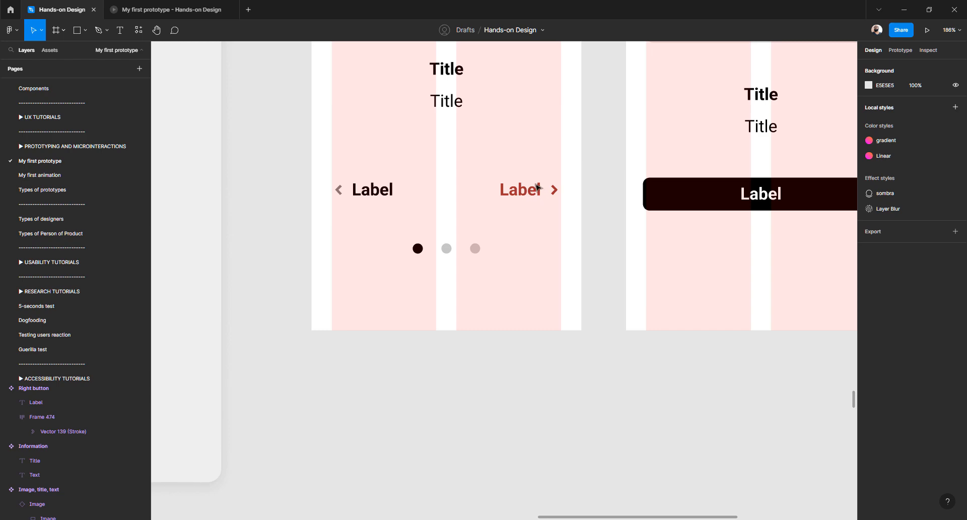
{"action": "scroll", "coordinate": [532, 195], "scroll_direction": "down", "scroll_amount": 5, "text": "ctrl"}
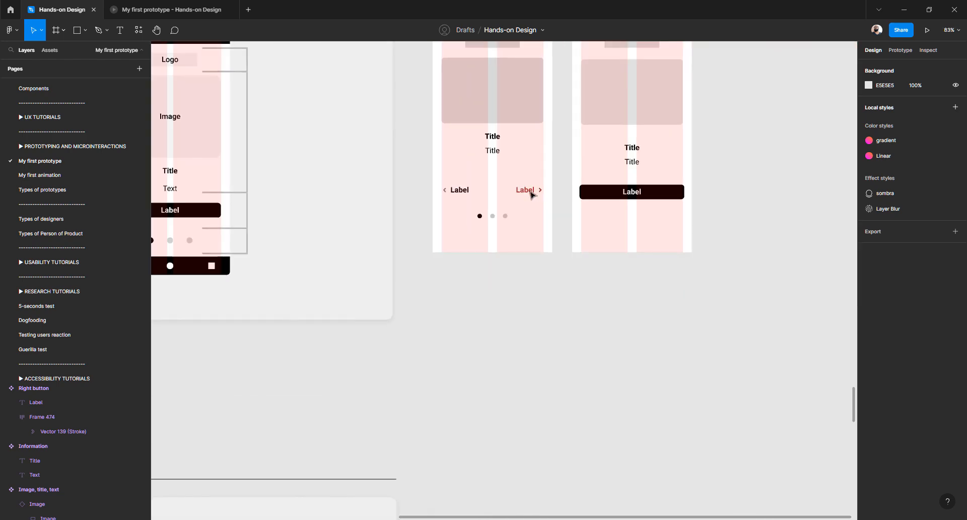
{"action": "scroll", "coordinate": [528, 198], "scroll_direction": "up", "scroll_amount": 4}
{"action": "scroll", "coordinate": [532, 199], "scroll_direction": "down", "scroll_amount": 2}
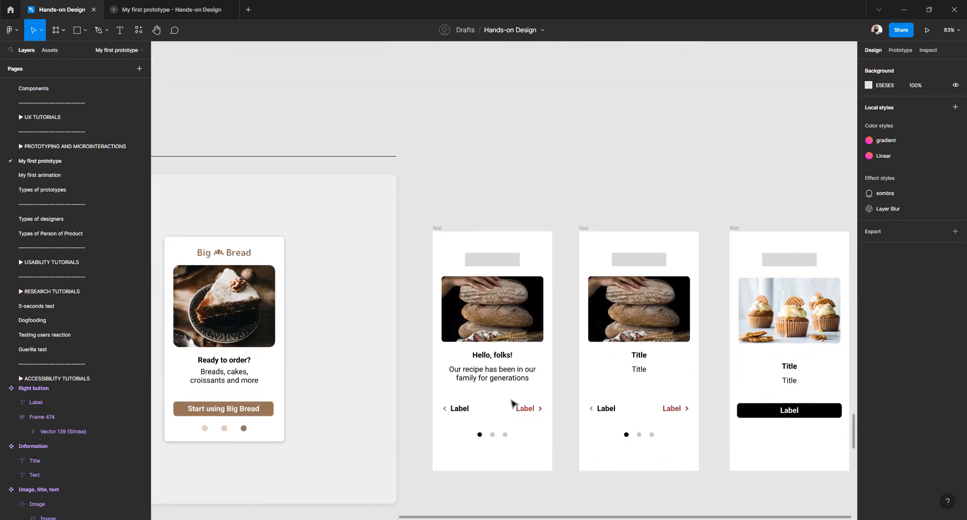
{"action": "left_click", "coordinate": [269, 410]}
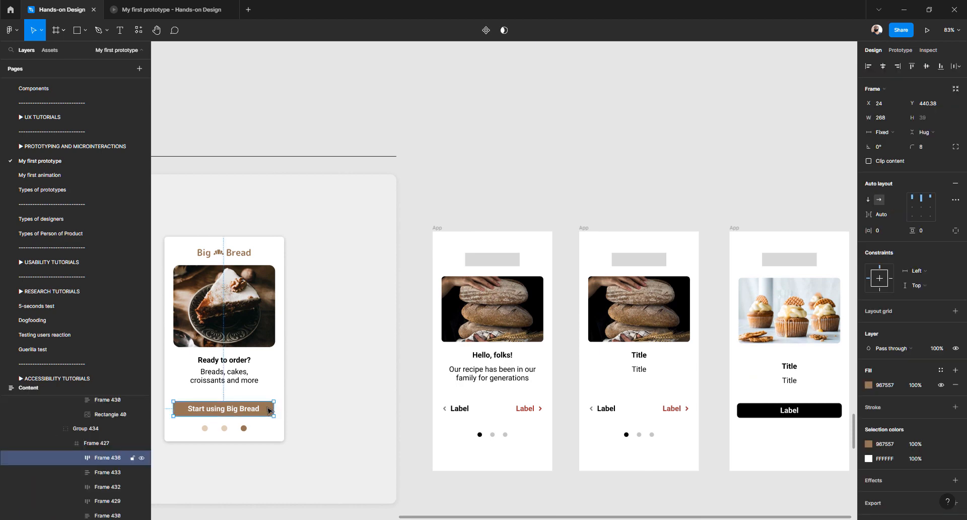
{"action": "left_click", "coordinate": [890, 386]}
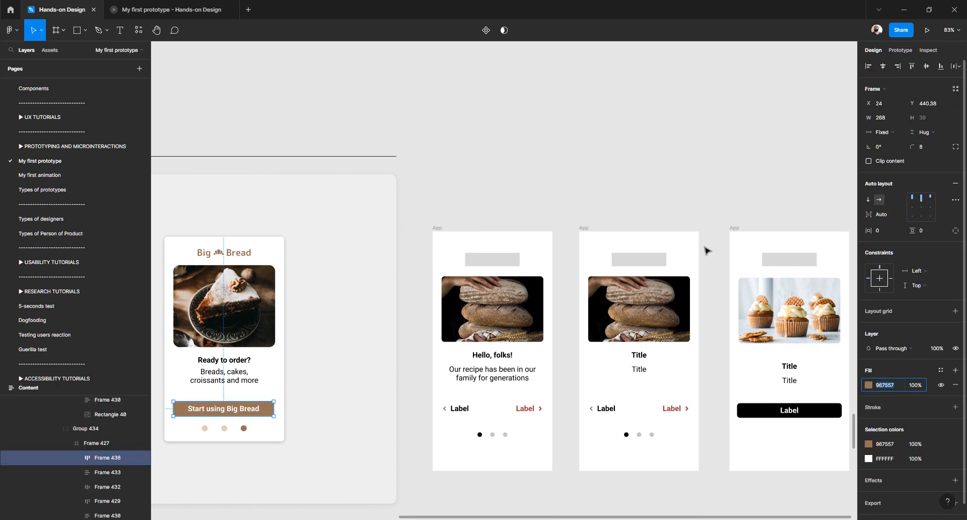
Set the fill of the label and arrow in the Right button main component to 967557
{"action": "left_click", "coordinate": [482, 220]}
{"action": "scroll", "coordinate": [482, 220], "scroll_direction": "down", "scroll_amount": 2}
{"action": "scroll", "coordinate": [482, 220], "scroll_direction": "up", "scroll_amount": 6}
{"action": "scroll", "coordinate": [482, 220], "scroll_direction": "down", "scroll_amount": 2}
{"action": "scroll", "coordinate": [482, 220], "scroll_direction": "up", "scroll_amount": 11}
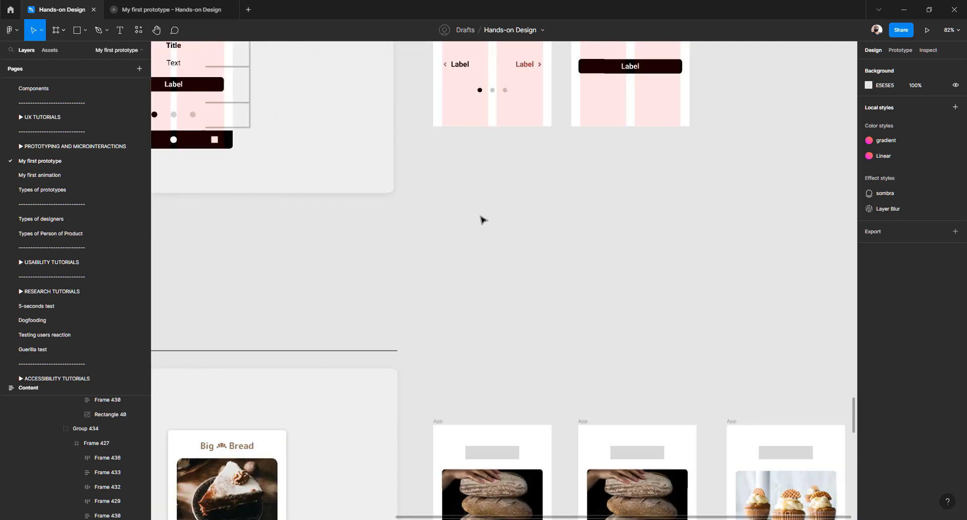
{"action": "scroll", "coordinate": [552, 301], "scroll_direction": "up", "scroll_amount": 8}
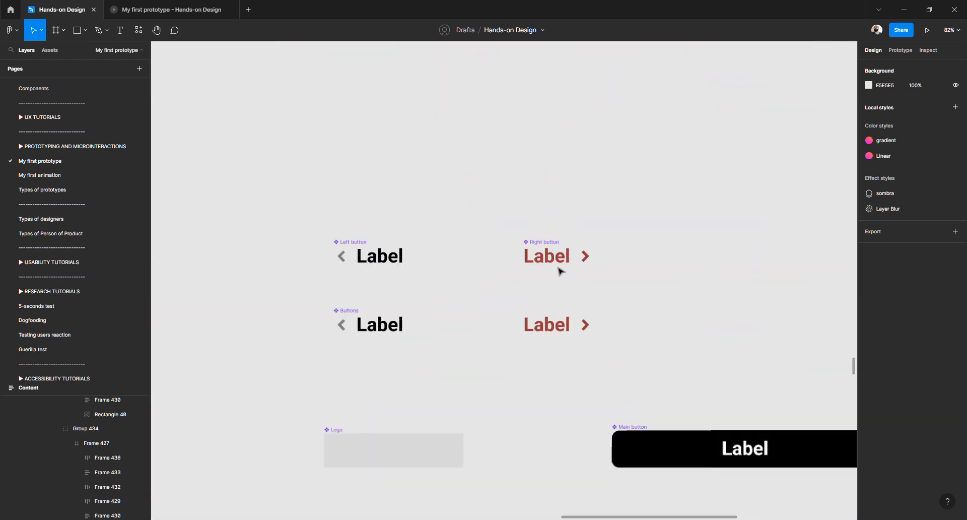
{"action": "double_click", "coordinate": [575, 246]}
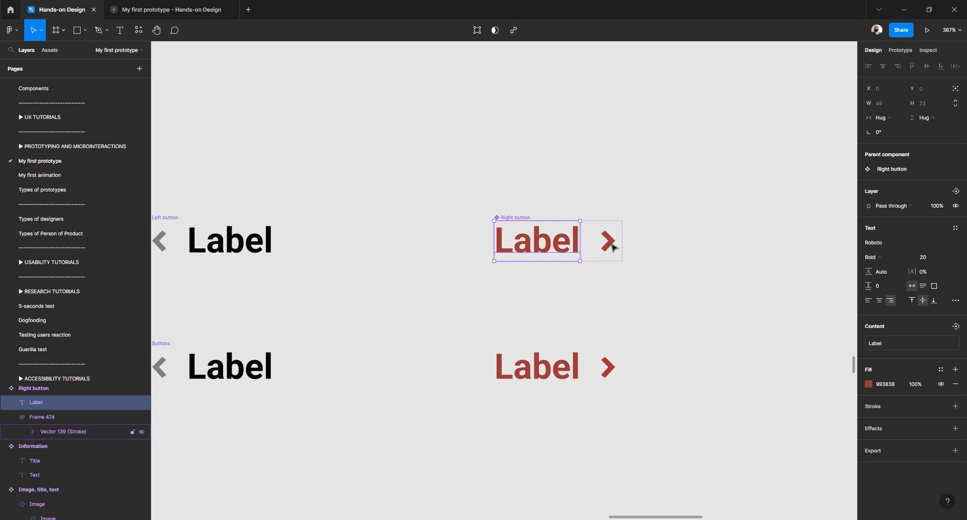
{"action": "left_click", "coordinate": [613, 246], "text": "shift"}
{"action": "left_click", "coordinate": [882, 383]}
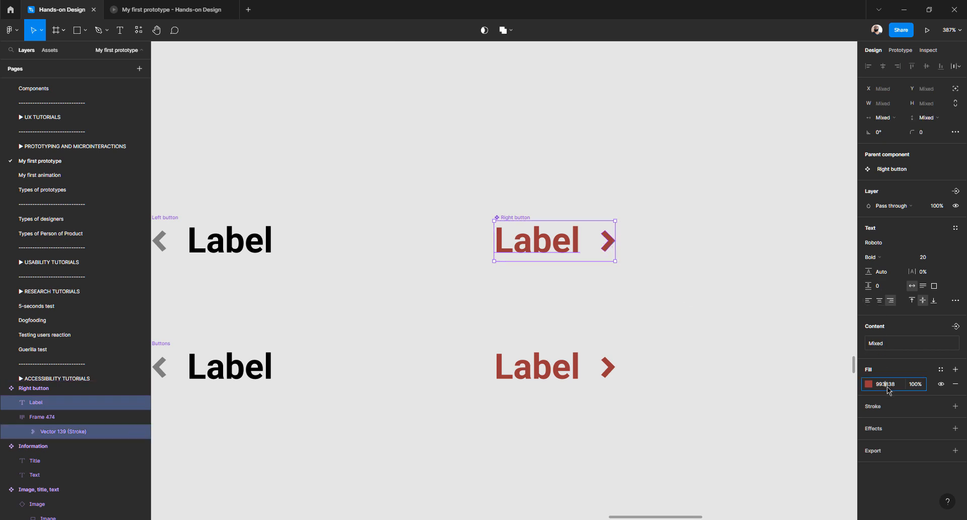
{"action": "type", "text": "967557"}
{"action": "key", "text": "Return"}
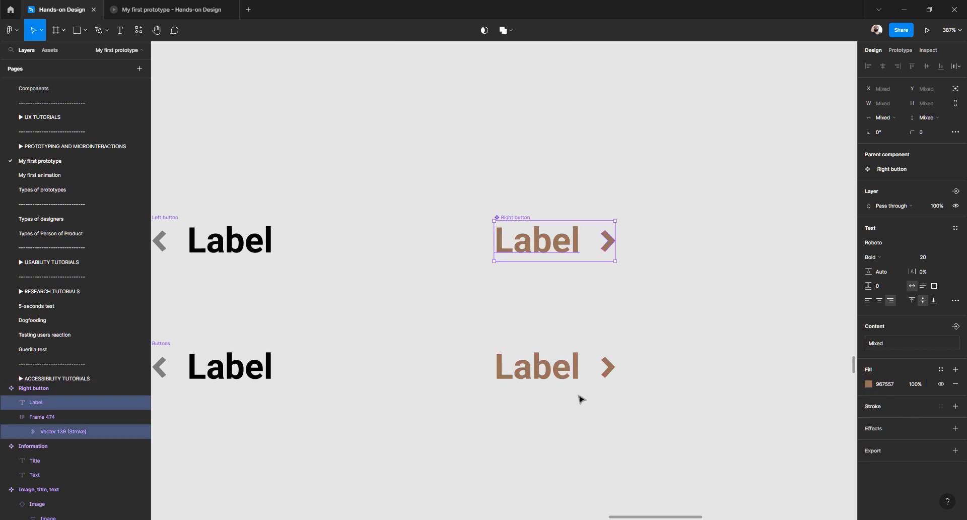
Try to change the right button's label to "Next" on the first "Hello, folks!" App screen
{"action": "left_click", "coordinate": [428, 367]}
{"action": "scroll", "coordinate": [527, 308], "scroll_direction": "down", "scroll_amount": 5}
{"action": "scroll", "coordinate": [527, 309], "scroll_direction": "down", "scroll_amount": 4}
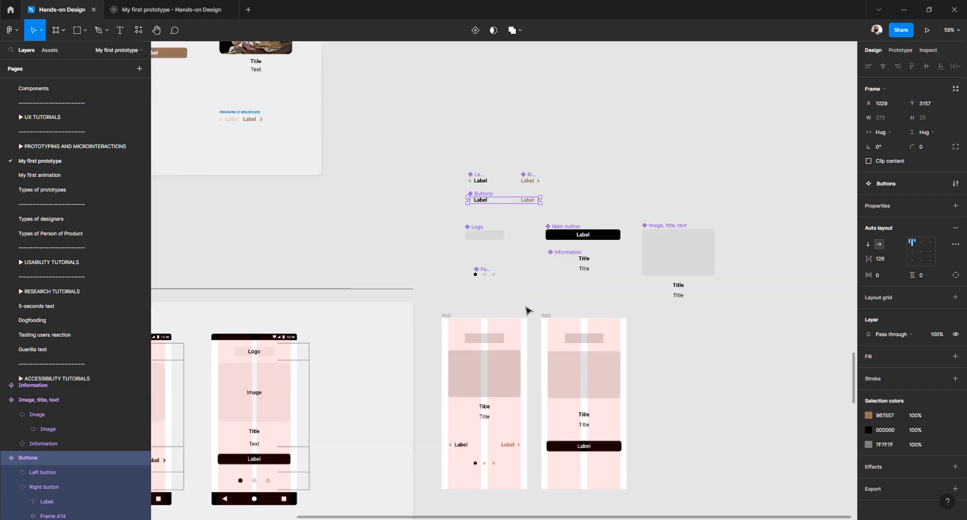
{"action": "scroll", "coordinate": [524, 309], "scroll_direction": "down", "scroll_amount": 8}
{"action": "scroll", "coordinate": [514, 295], "scroll_direction": "down", "scroll_amount": 5}
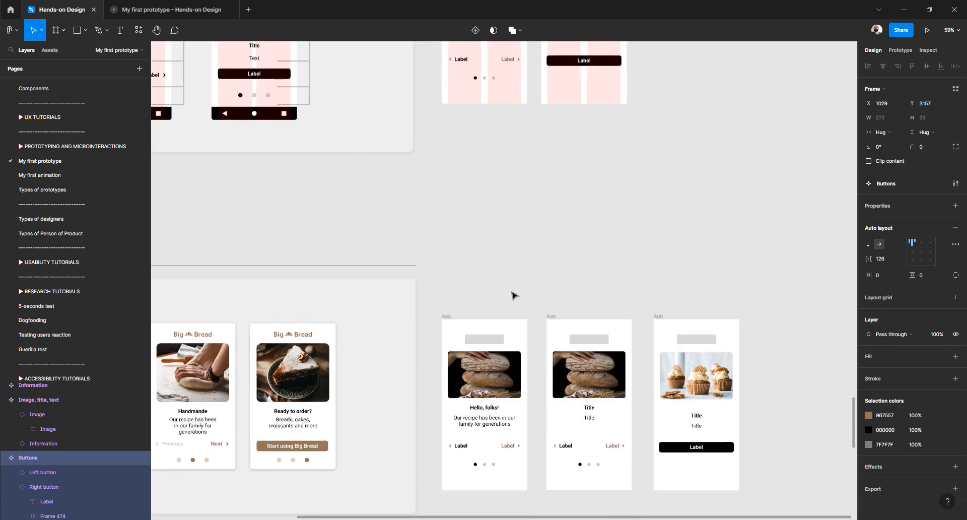
{"action": "scroll", "coordinate": [506, 333], "scroll_direction": "up", "scroll_amount": 4}
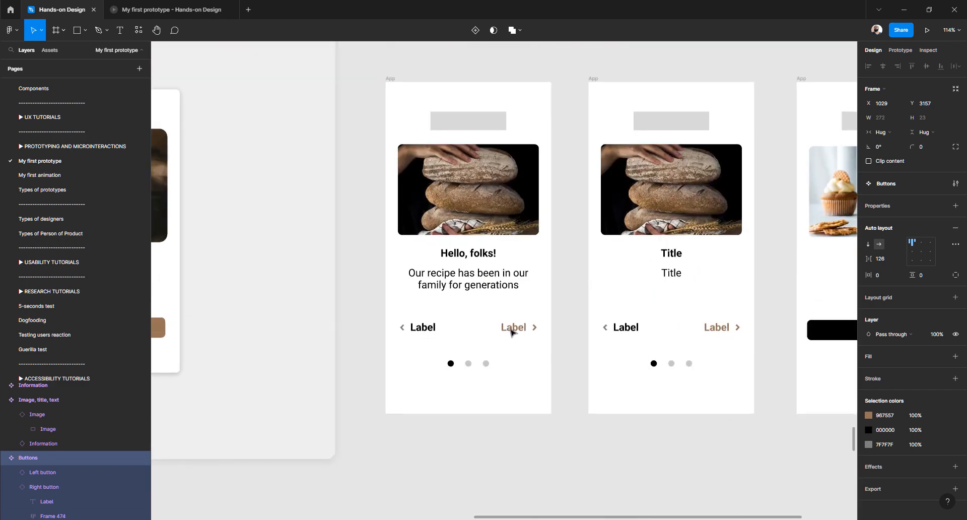
{"action": "double_click", "coordinate": [510, 329]}
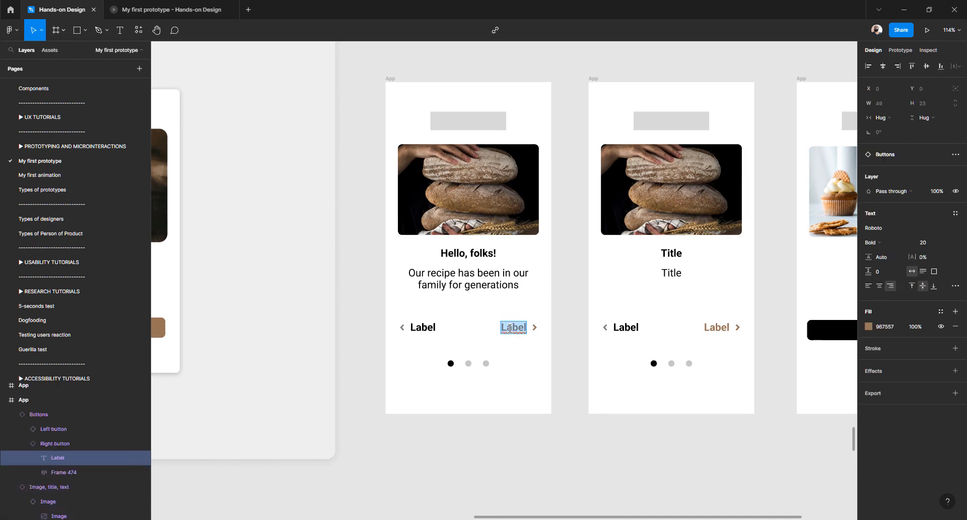
{"action": "scroll", "coordinate": [499, 325], "scroll_direction": "left", "scroll_amount": 10}
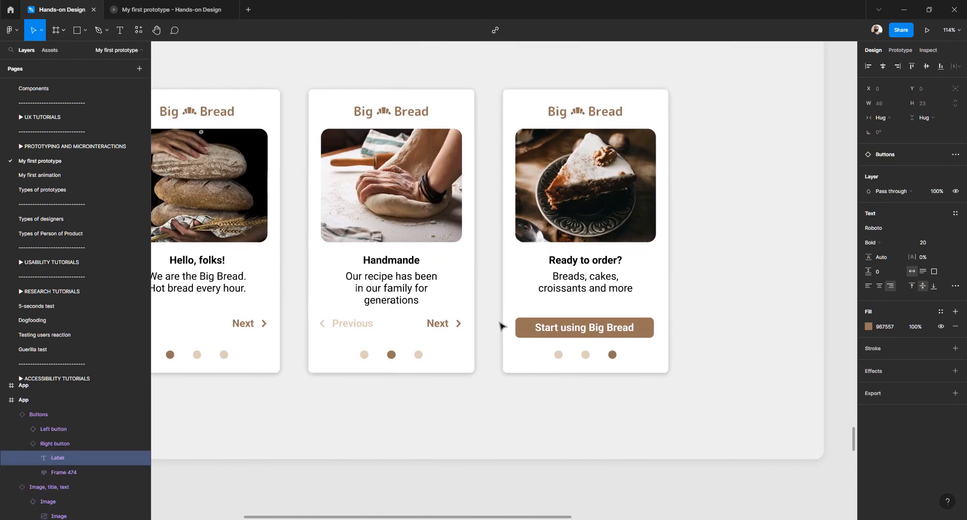
{"action": "scroll", "coordinate": [500, 322], "scroll_direction": "right", "scroll_amount": 2}
{"action": "scroll", "coordinate": [500, 323], "scroll_direction": "right", "scroll_amount": 5}
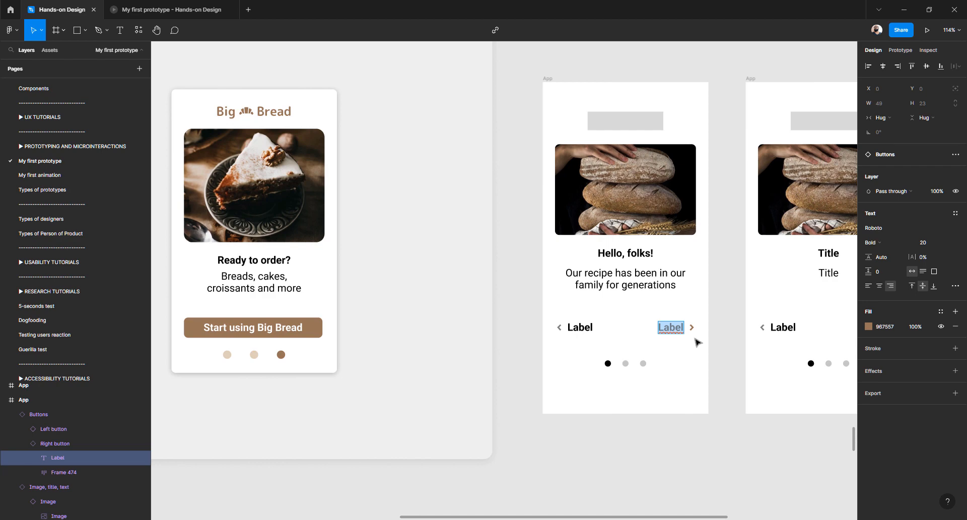
{"action": "type", "text": "Next"}
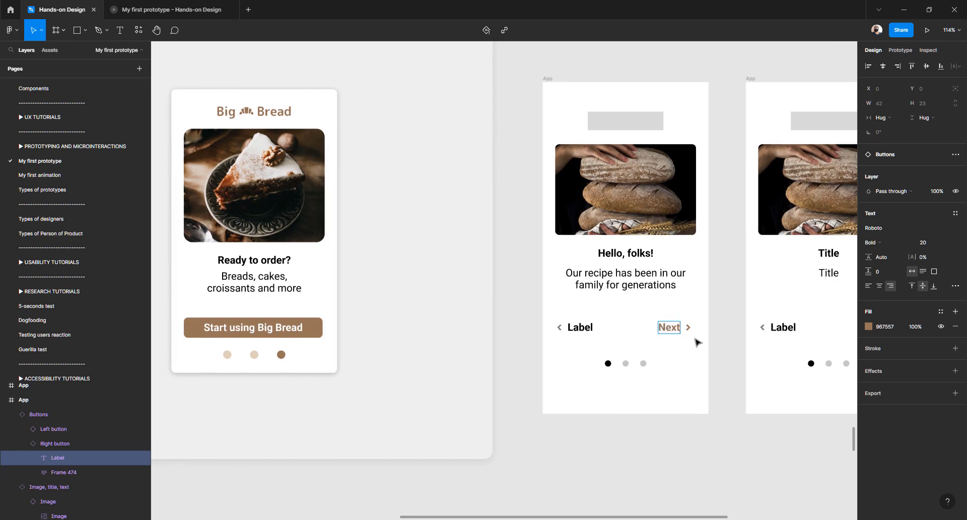
{"action": "key", "text": "ctrl+z"}
{"action": "key", "text": "Escape"}
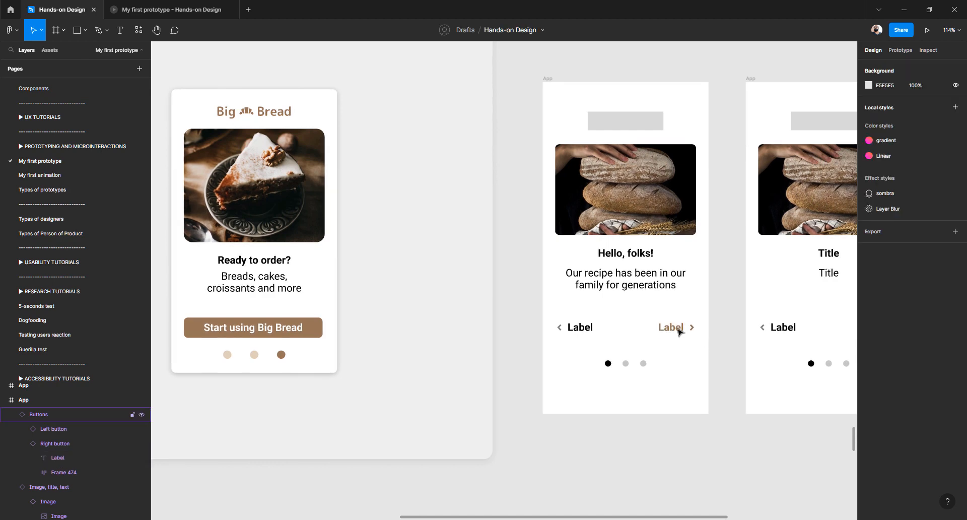
Try replacing the Right button main component's label with "a" and undo the change
{"action": "left_click", "coordinate": [679, 331]}
{"action": "scroll", "coordinate": [676, 331], "scroll_direction": "down", "scroll_amount": 2}
{"action": "scroll", "coordinate": [673, 331], "scroll_direction": "up", "scroll_amount": 15}
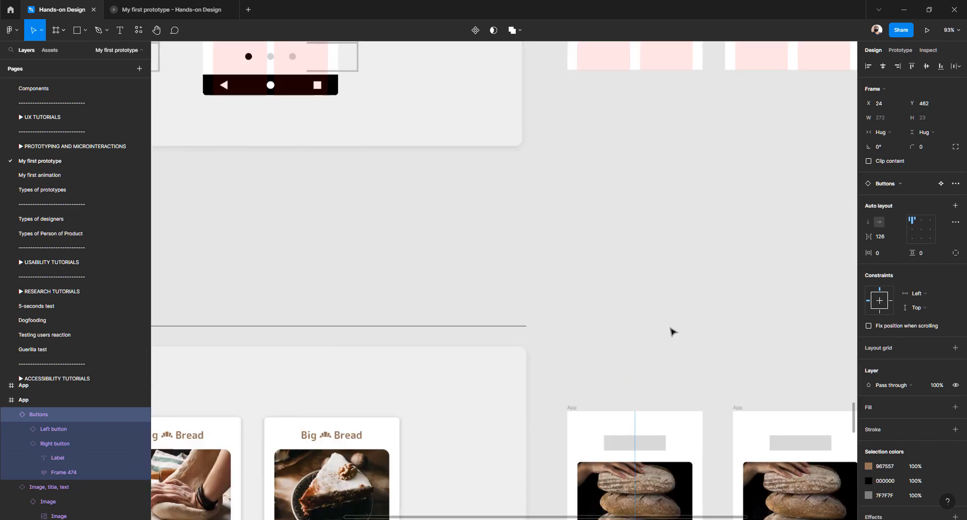
{"action": "scroll", "coordinate": [627, 305], "scroll_direction": "right", "scroll_amount": 3}
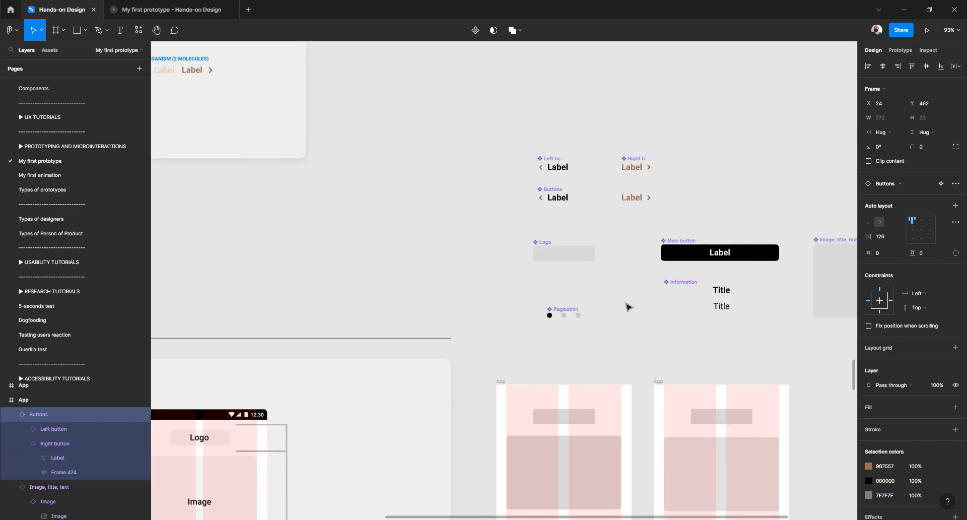
{"action": "scroll", "coordinate": [628, 307], "scroll_direction": "up", "scroll_amount": 6}
{"action": "scroll", "coordinate": [628, 306], "scroll_direction": "up", "scroll_amount": 2}
{"action": "scroll", "coordinate": [594, 301], "scroll_direction": "right", "scroll_amount": 2}
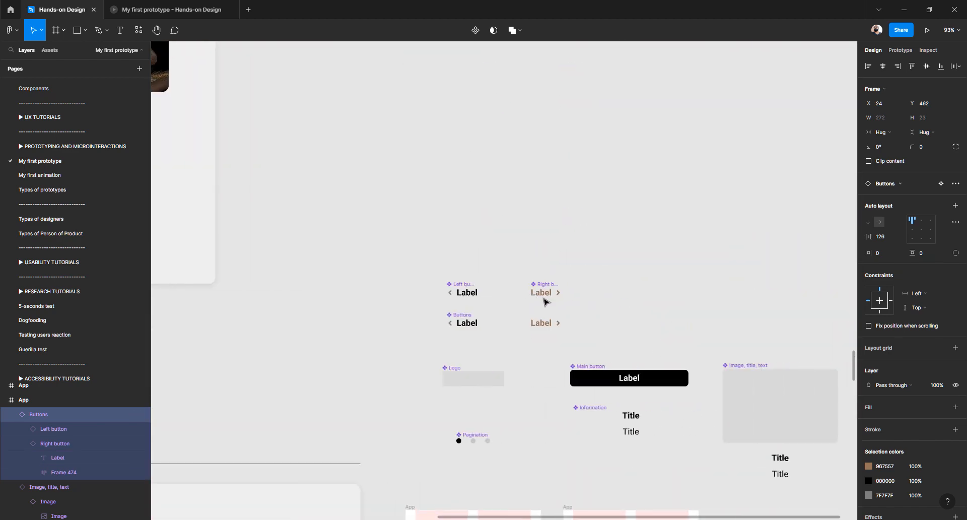
{"action": "scroll", "coordinate": [546, 302], "scroll_direction": "up", "scroll_amount": 5}
{"action": "left_click", "coordinate": [533, 294]}
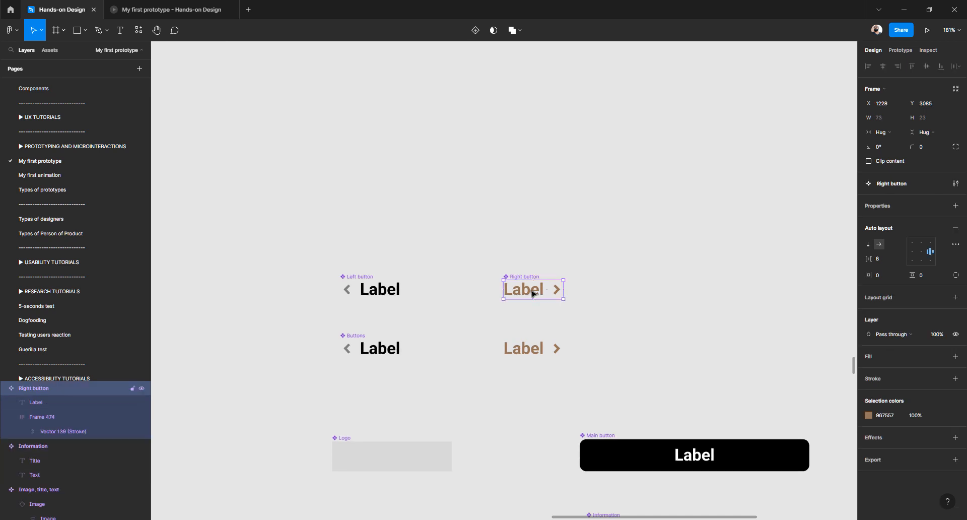
{"action": "double_click", "coordinate": [532, 293]}
{"action": "type", "text": "a"}
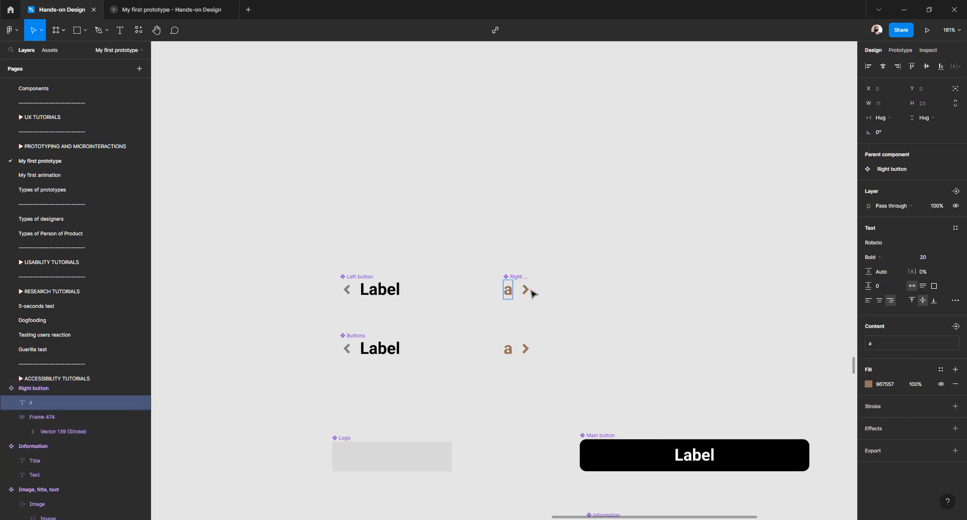
{"action": "key", "text": "ctrl+z"}
{"action": "key", "text": "Escape"}
{"action": "key", "text": "Escape"}
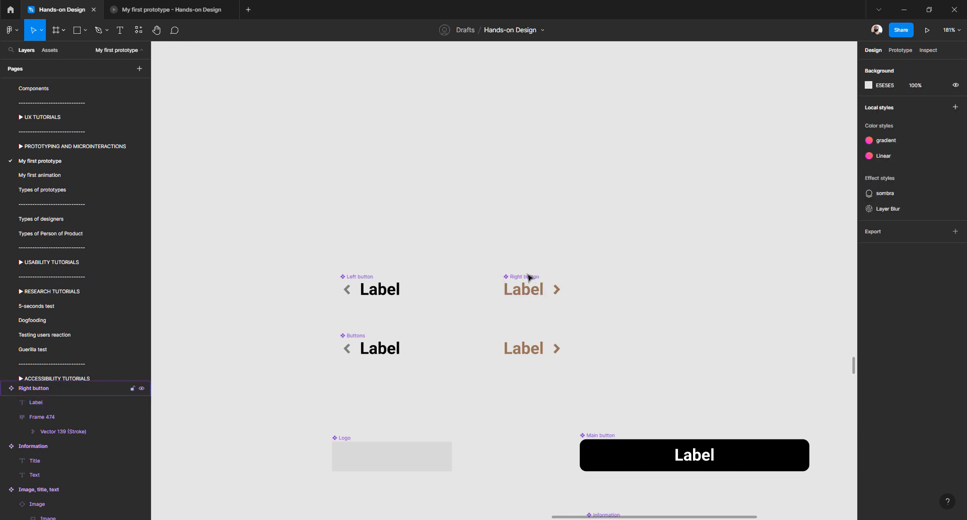
Draw a frame of about 90 by 64 around the Right button main component
{"action": "left_click", "coordinate": [527, 277]}
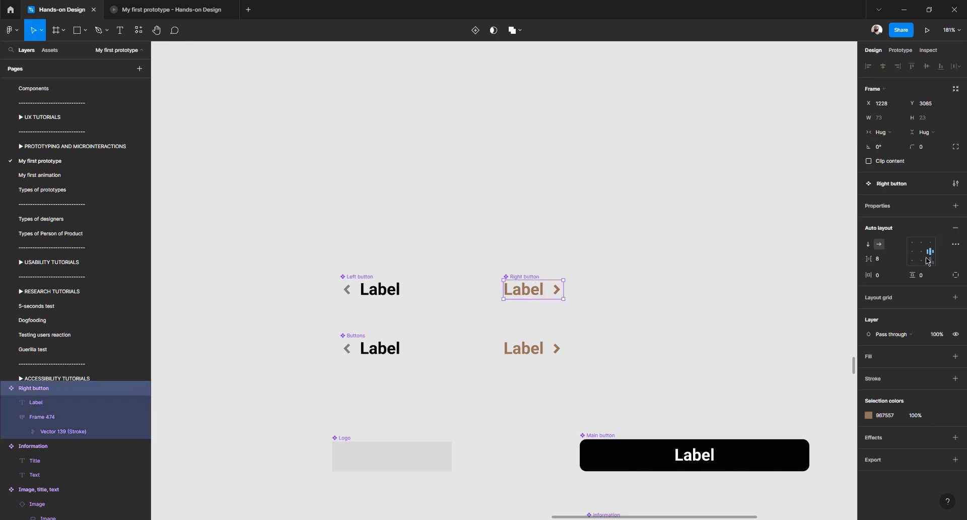
{"action": "left_click", "coordinate": [529, 273]}
{"action": "left_click", "coordinate": [523, 290]}
{"action": "double_click", "coordinate": [523, 291]}
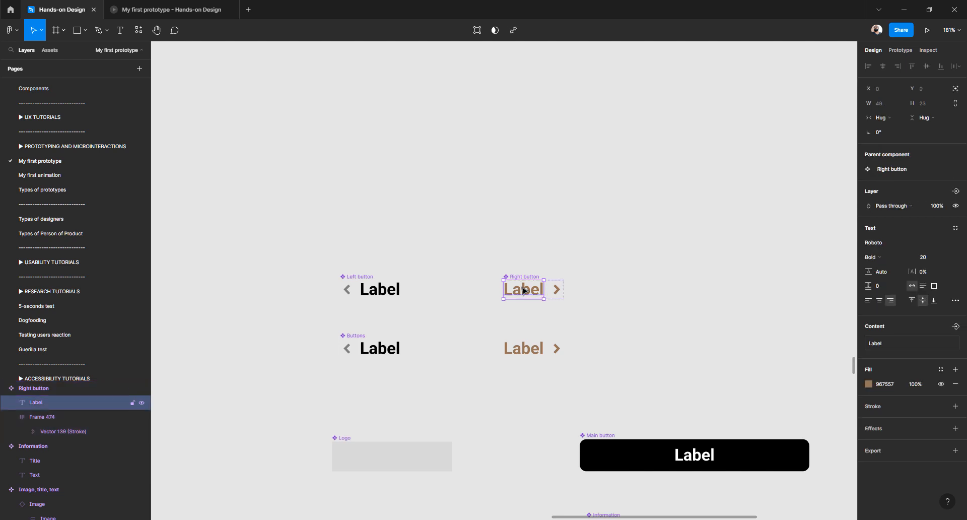
{"action": "left_click", "coordinate": [486, 306]}
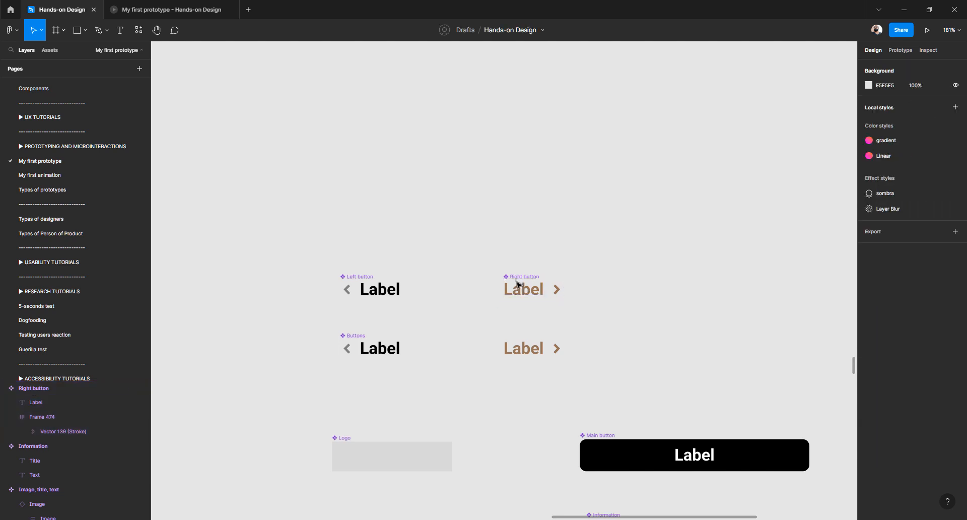
{"action": "left_click", "coordinate": [520, 278]}
{"action": "left_click", "coordinate": [497, 260]}
{"action": "key", "text": "f"}
{"action": "left_click_drag", "start_coordinate": [496, 262], "coordinate": [569, 315]}
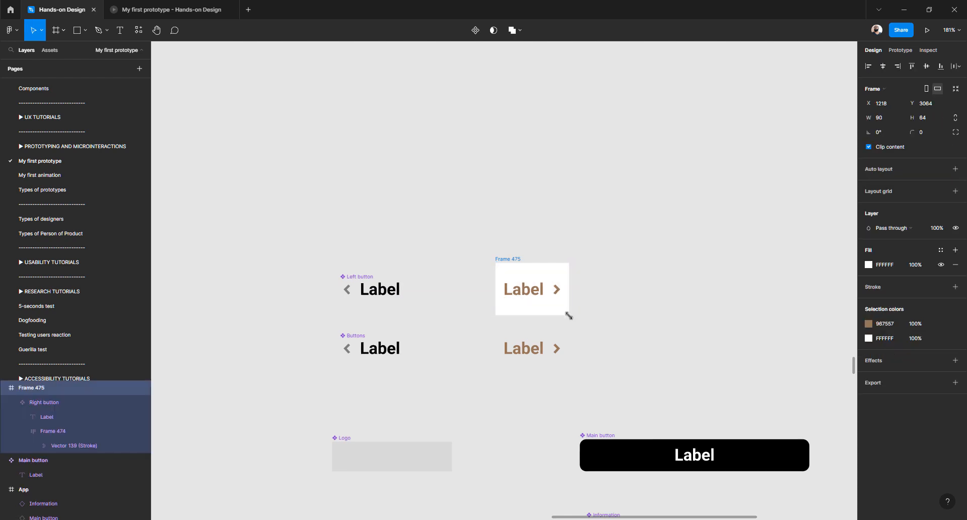
{"action": "left_click", "coordinate": [617, 290]}
Set the Right button's horizontal constraint to Right within its frame and test it with trial label text, undoing each text edit
{"action": "left_click", "coordinate": [524, 290]}
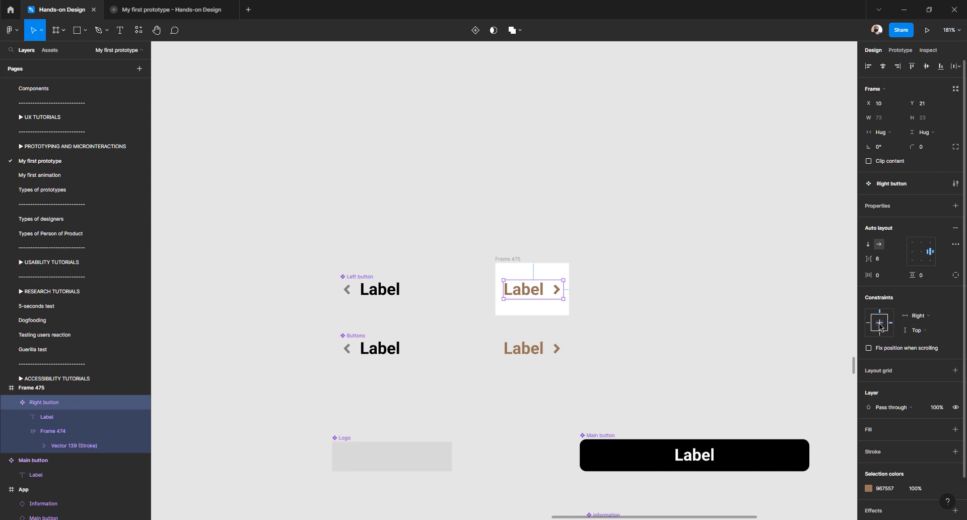
{"action": "double_click", "coordinate": [540, 294]}
{"action": "double_click", "coordinate": [539, 291]}
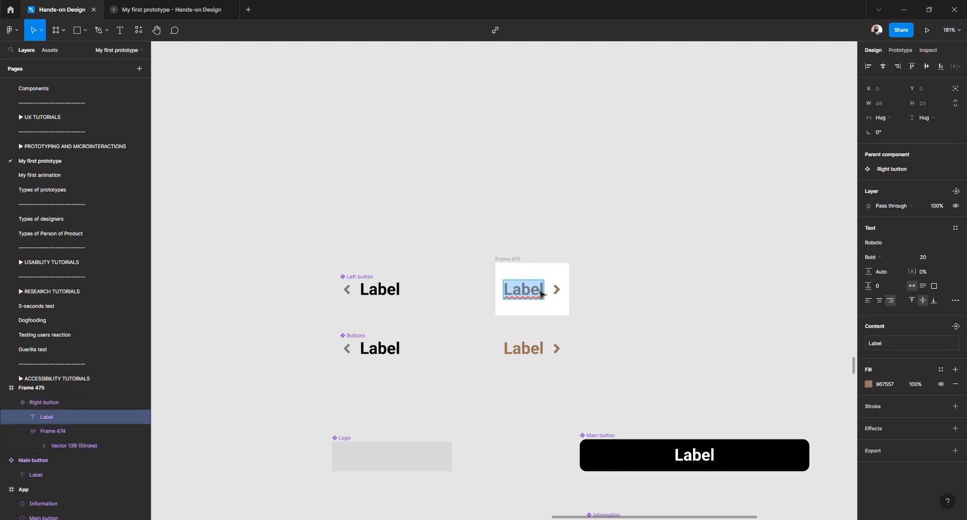
{"action": "type", "text": "a"}
{"action": "key", "text": "ctrl+z"}
{"action": "left_click", "coordinate": [539, 290]}
{"action": "type", "text": "asd"}
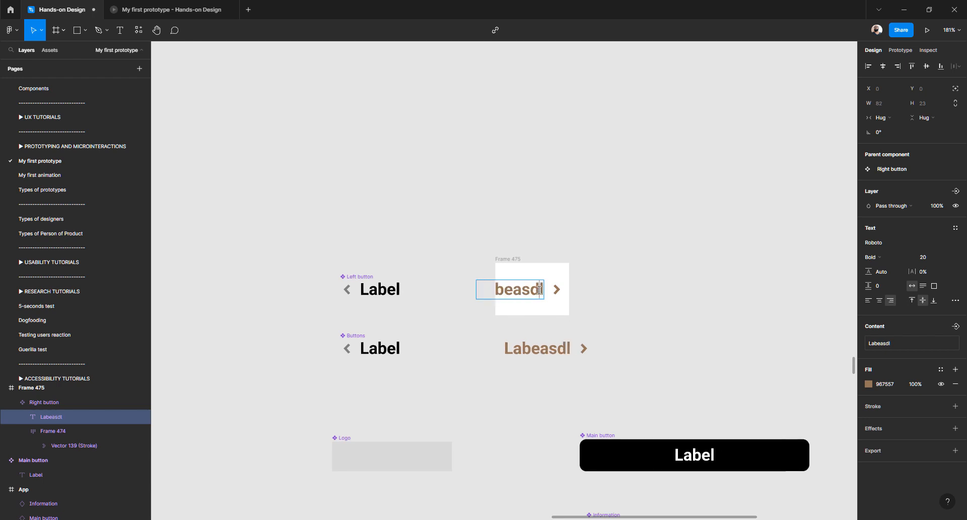
{"action": "key", "text": "ctrl+z"}
{"action": "key", "text": "Escape"}
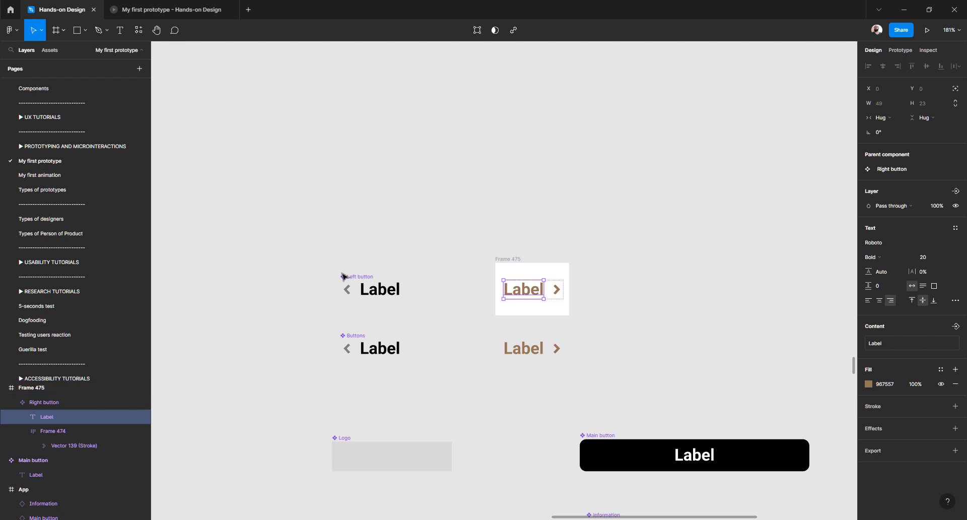
Draw a frame of about 107 by 59 around the Left button main component, undoing any accidental move of it
{"action": "key", "text": "f"}
{"action": "left_click_drag", "start_coordinate": [328, 263], "coordinate": [415, 311]}
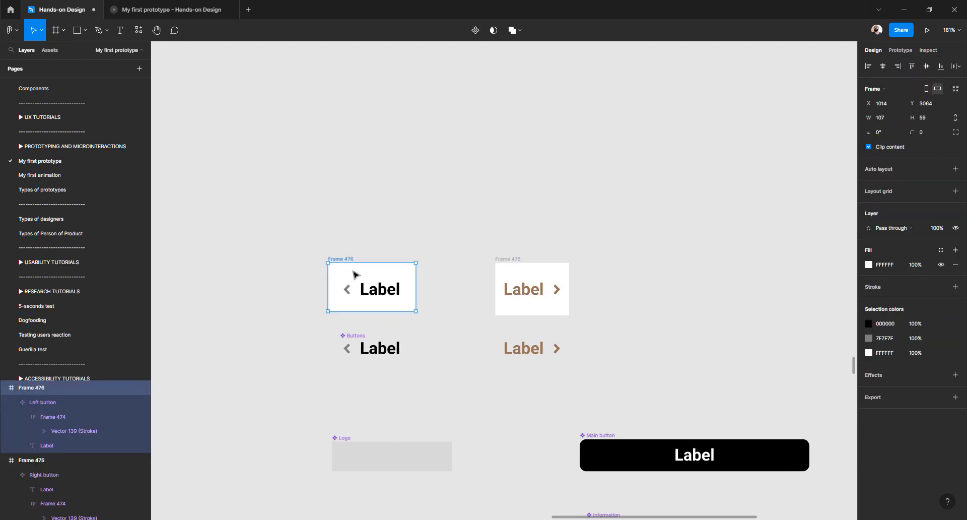
{"action": "left_click_drag", "start_coordinate": [341, 261], "coordinate": [341, 267]}
{"action": "key", "text": "ctrl+z"}
Try the text "asd" in the Left button main component's label and undo it
{"action": "double_click", "coordinate": [381, 289]}
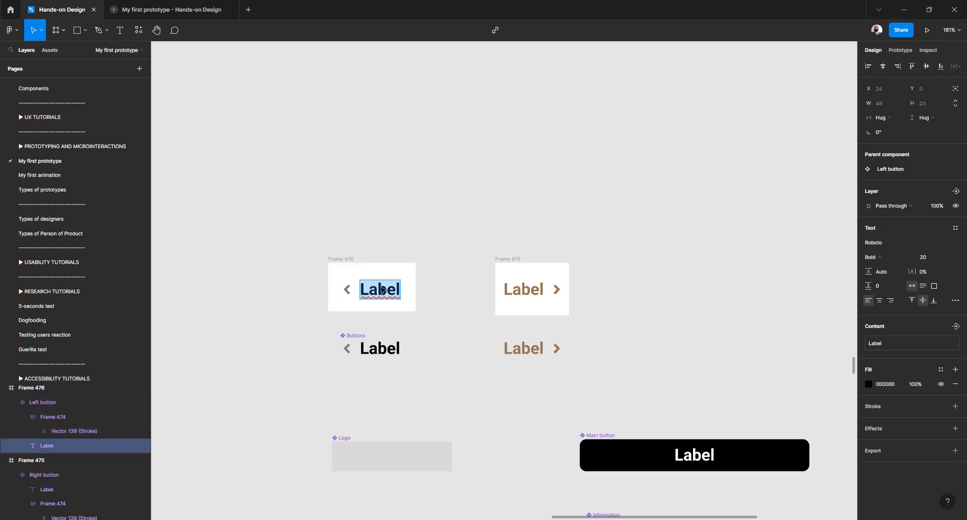
{"action": "type", "text": "asd"}
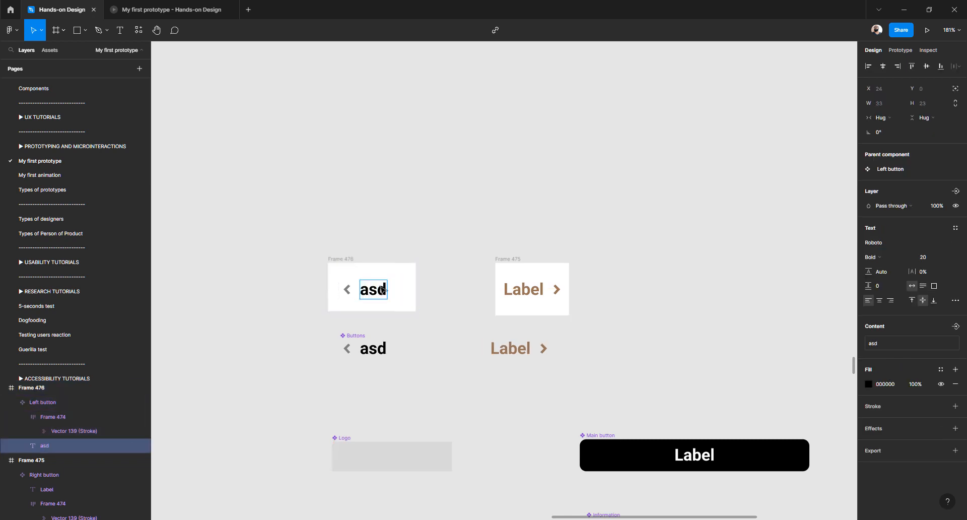
{"action": "key", "text": "ctrl+z"}
Draw a frame of about 294 by 62 around the Buttons main component
{"action": "left_click", "coordinate": [317, 351]}
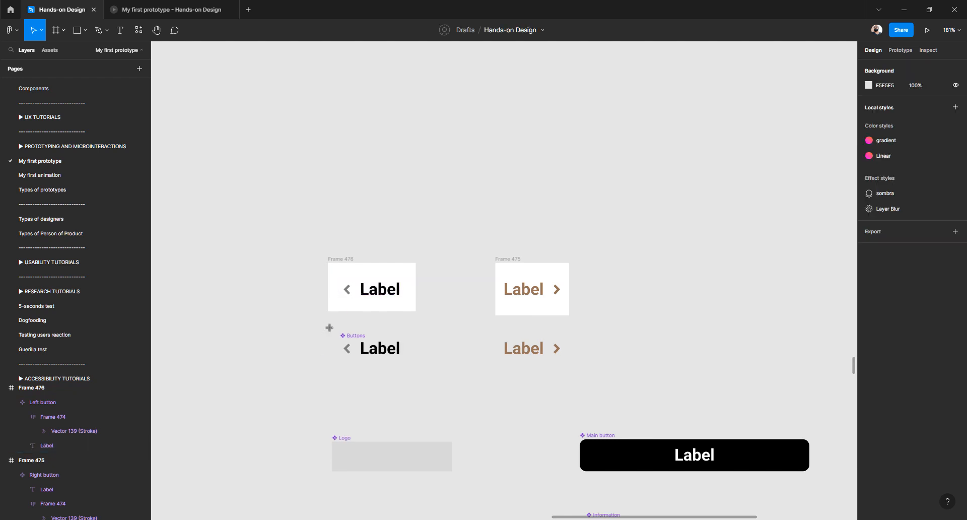
{"action": "key", "text": "f"}
{"action": "left_click_drag", "start_coordinate": [328, 324], "coordinate": [570, 374]}
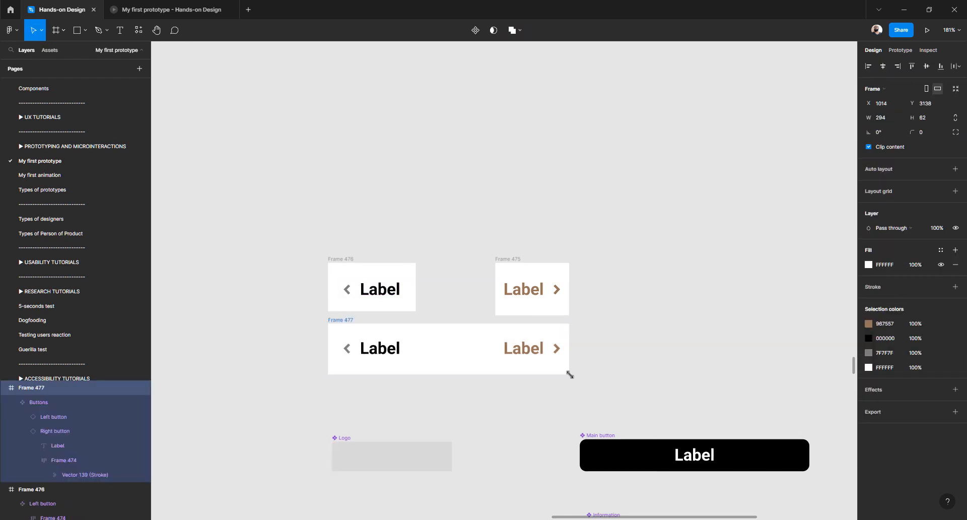
Try "asdf" as the left label and "asdfasdf" as the right label in the Buttons component, undoing each edit
{"action": "double_click", "coordinate": [386, 352]}
{"action": "double_click", "coordinate": [386, 353]}
{"action": "type", "text": "asdf"}
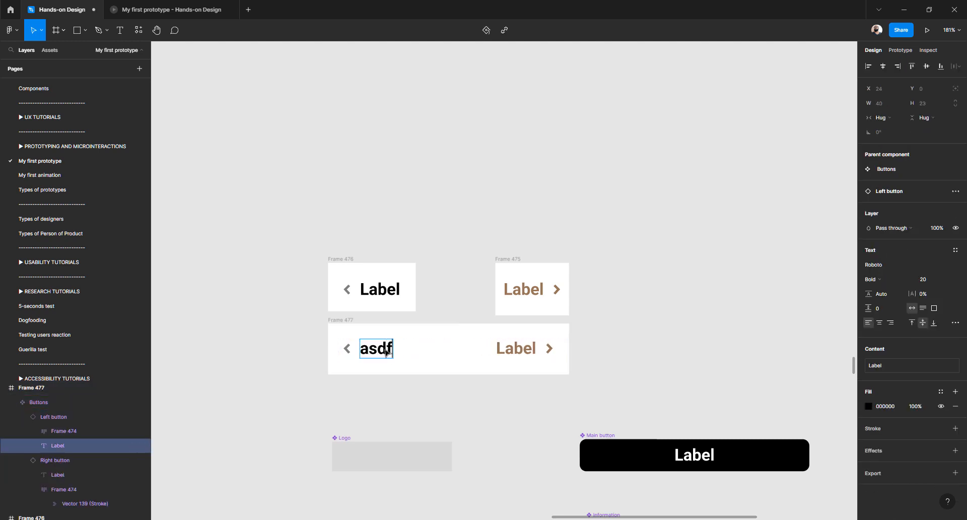
{"action": "key", "text": "ctrl+z"}
{"action": "double_click", "coordinate": [524, 347]}
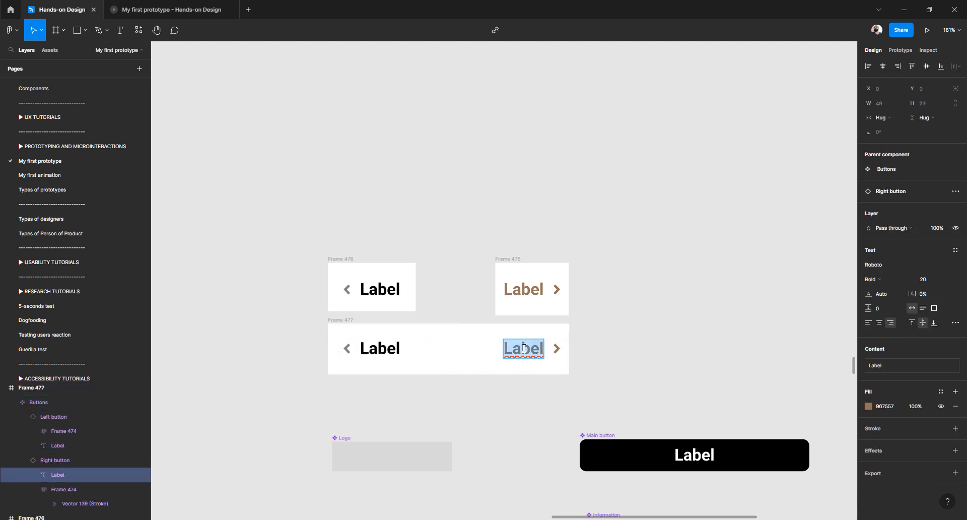
{"action": "type", "text": "asdfasdf"}
{"action": "key", "text": "ctrl+z"}
{"action": "key", "text": "Escape"}
Set the auto layout spacing mode of the Buttons main component to Space between
{"action": "left_click", "coordinate": [509, 388]}
{"action": "left_click", "coordinate": [522, 353]}
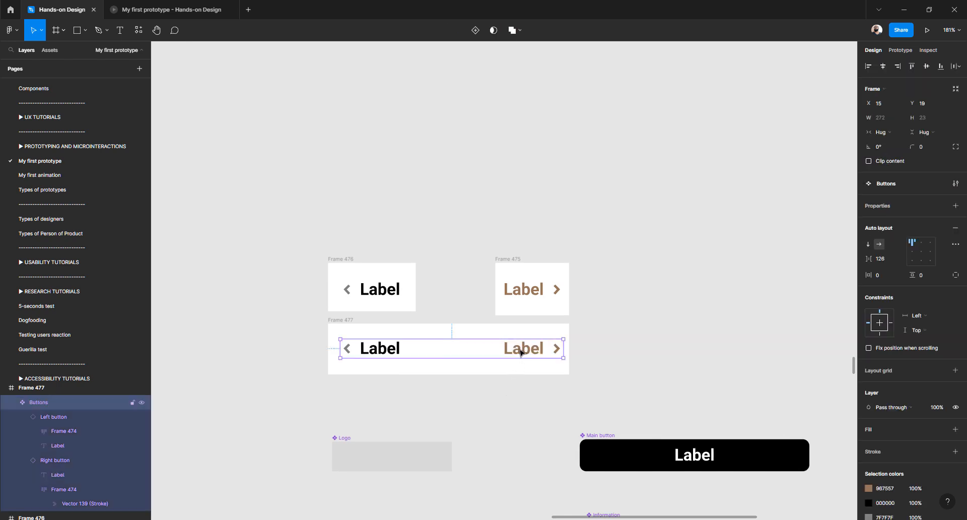
{"action": "left_click", "coordinate": [956, 249]}
{"action": "left_click", "coordinate": [842, 322]}
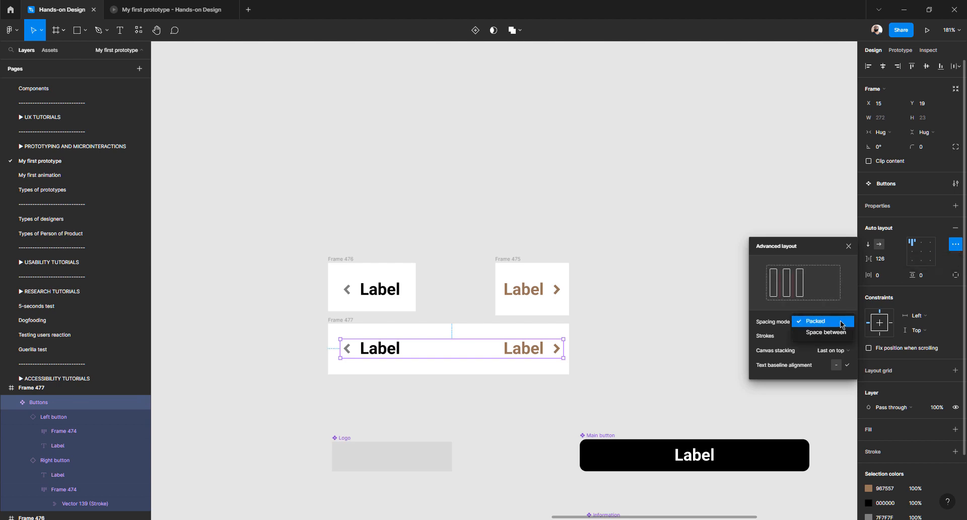
{"action": "left_click", "coordinate": [828, 333]}
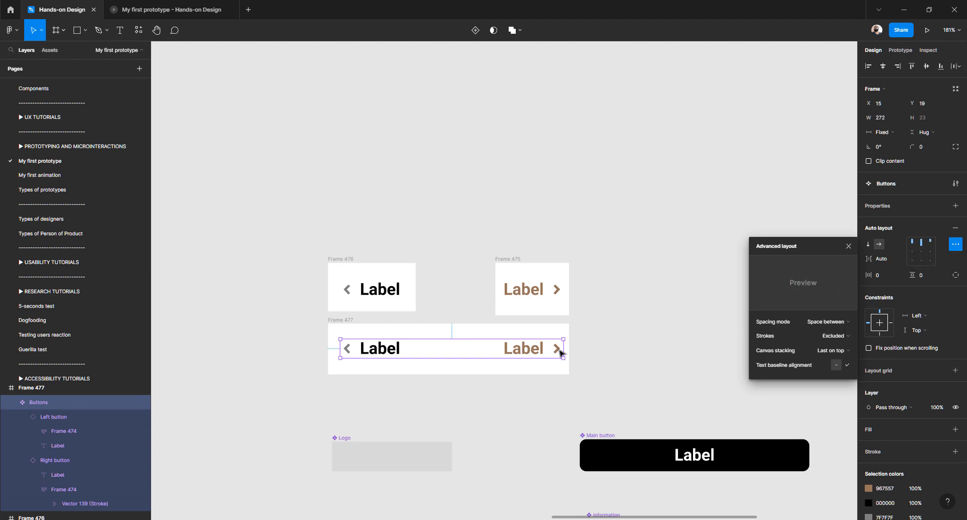
{"action": "key", "text": "Escape"}
Test the Buttons component's spacing with "asdfad" as the right label and "asdfadsfa" as the left label, and undo both texts
{"action": "double_click", "coordinate": [518, 347]}
{"action": "double_click", "coordinate": [518, 347]}
{"action": "type", "text": "asdfad"}
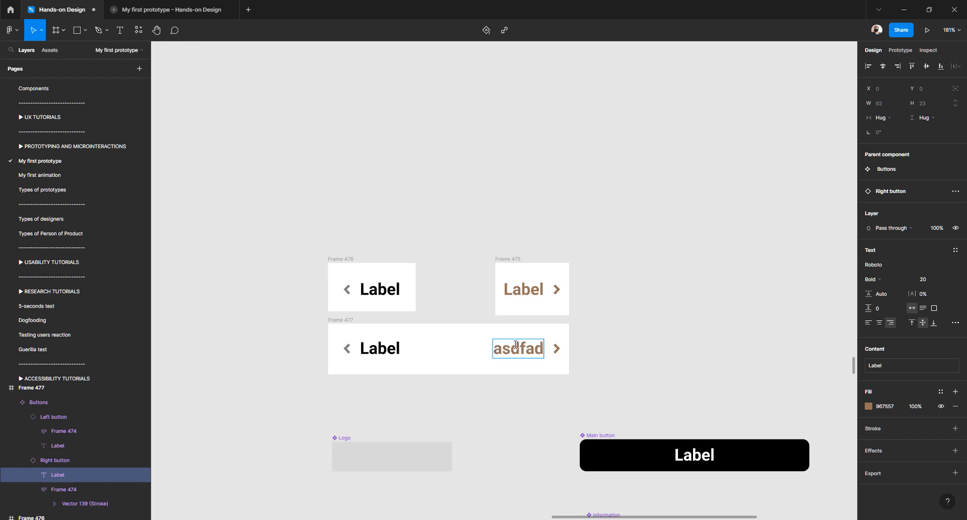
{"action": "double_click", "coordinate": [375, 346]}
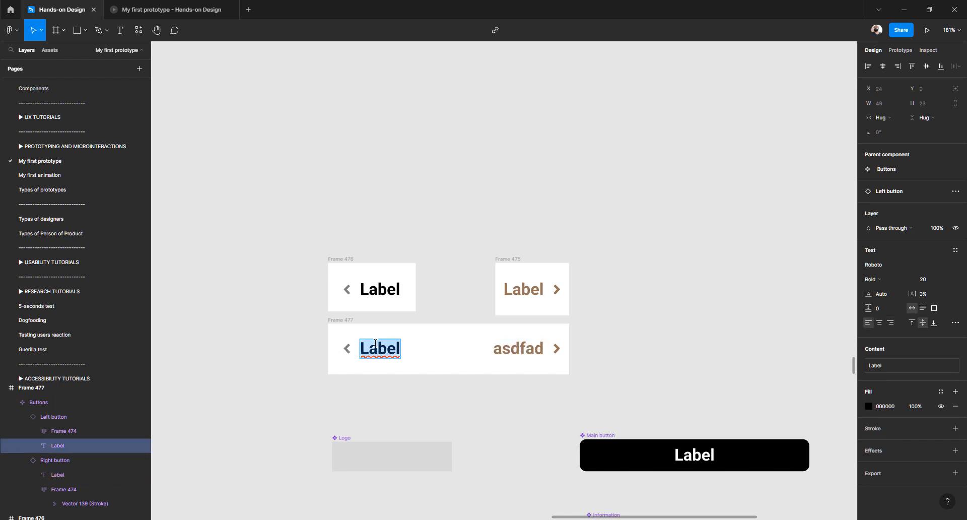
{"action": "type", "text": "asdfadsfa"}
{"action": "key", "text": "ctrl+z"}
{"action": "key", "text": "ctrl+z"}
{"action": "key", "text": "ctrl+z"}
{"action": "key", "text": "ctrl+z"}
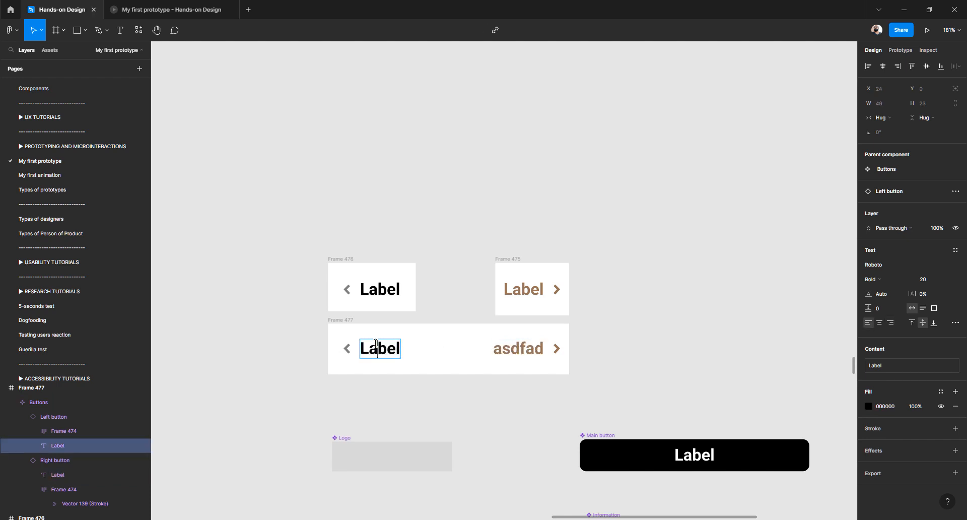
{"action": "left_click", "coordinate": [310, 344]}
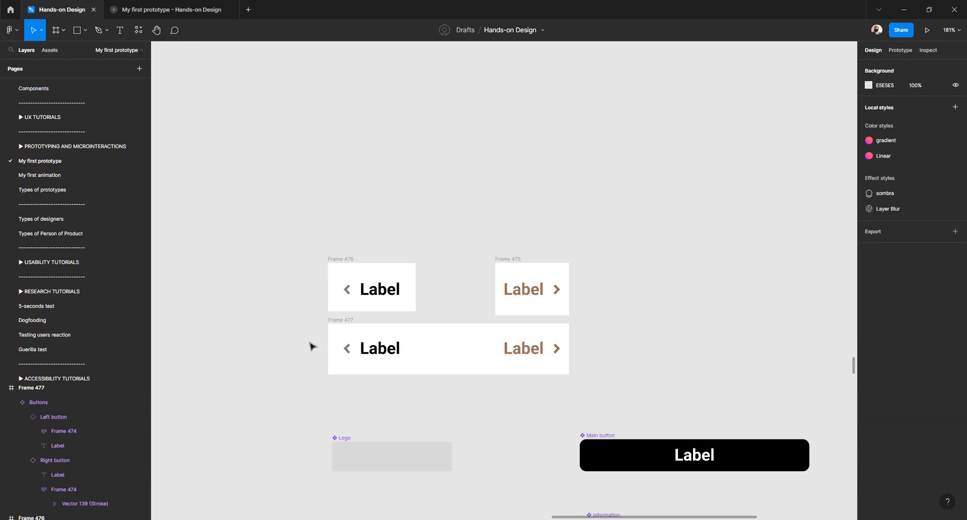
Change the right button's label to "Next" on both the "Hello, folks!" App screen and the second App screen beside it
{"action": "scroll", "coordinate": [441, 286], "scroll_direction": "down", "scroll_amount": 8}
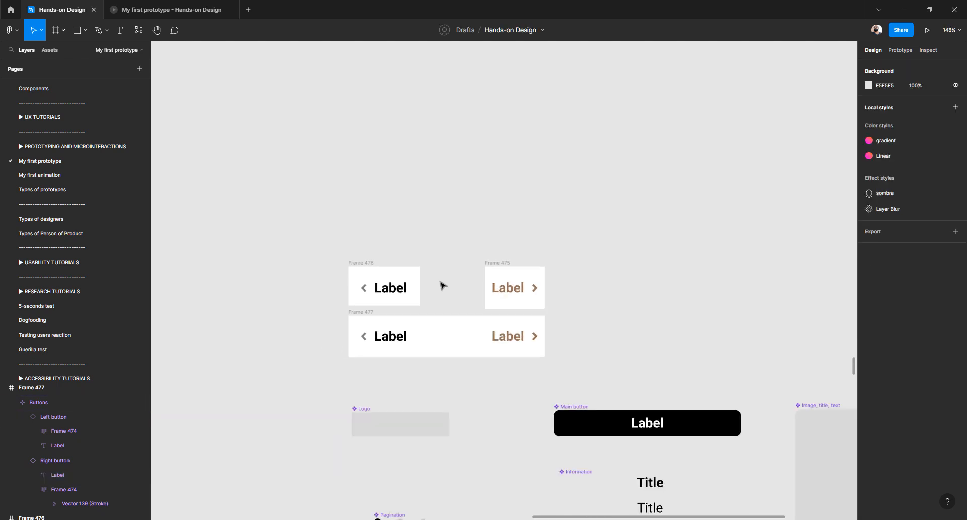
{"action": "scroll", "coordinate": [442, 285], "scroll_direction": "down", "scroll_amount": 10}
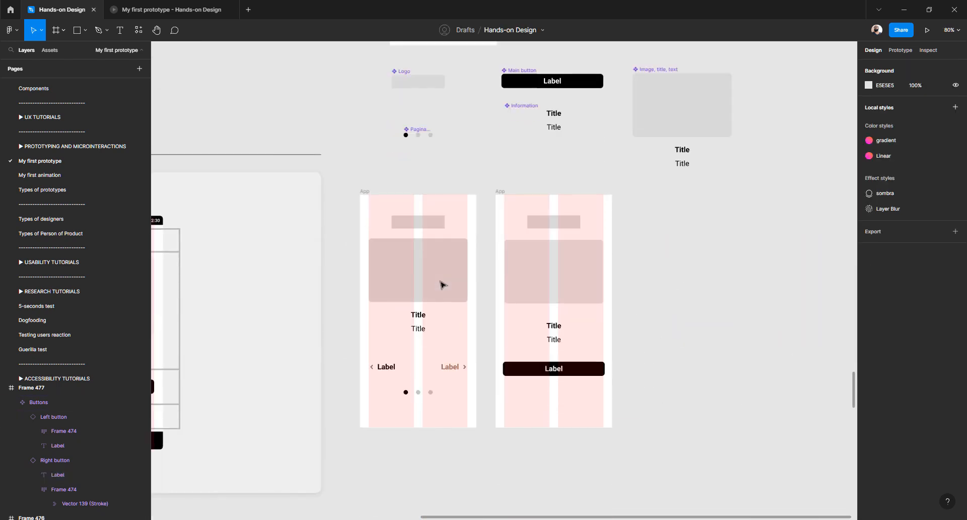
{"action": "scroll", "coordinate": [441, 286], "scroll_direction": "down", "scroll_amount": 8}
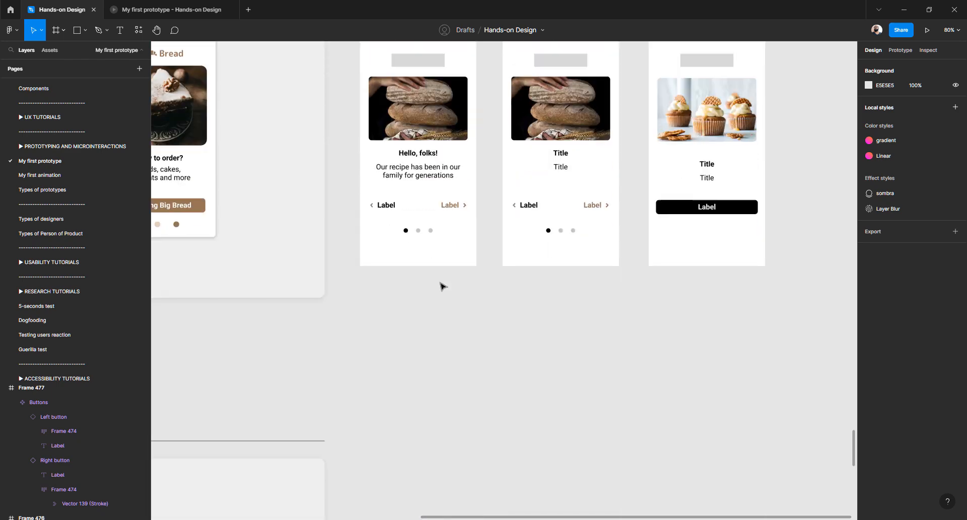
{"action": "scroll", "coordinate": [443, 286], "scroll_direction": "down", "scroll_amount": 5}
{"action": "scroll", "coordinate": [424, 242], "scroll_direction": "up", "scroll_amount": 10}
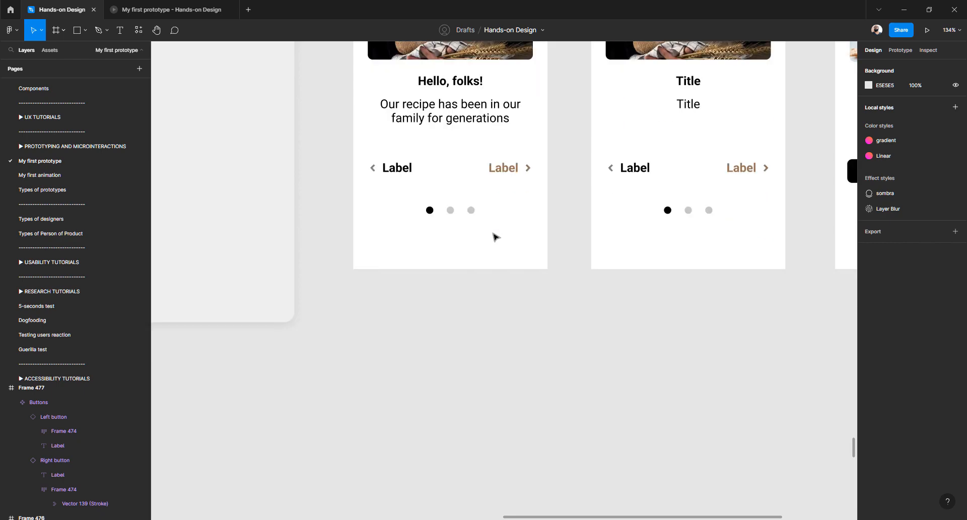
{"action": "scroll", "coordinate": [494, 237], "scroll_direction": "up", "scroll_amount": 2}
{"action": "double_click", "coordinate": [504, 291]}
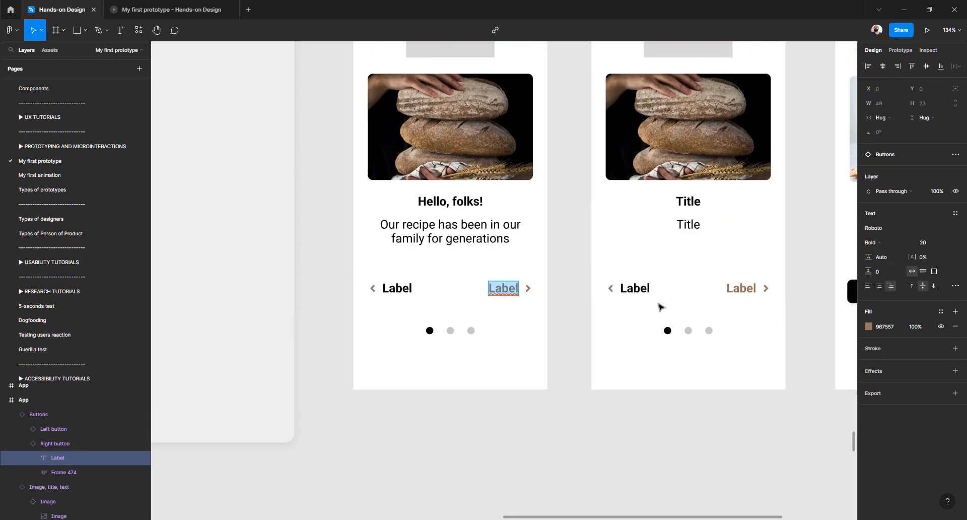
{"action": "type", "text": "Next"}
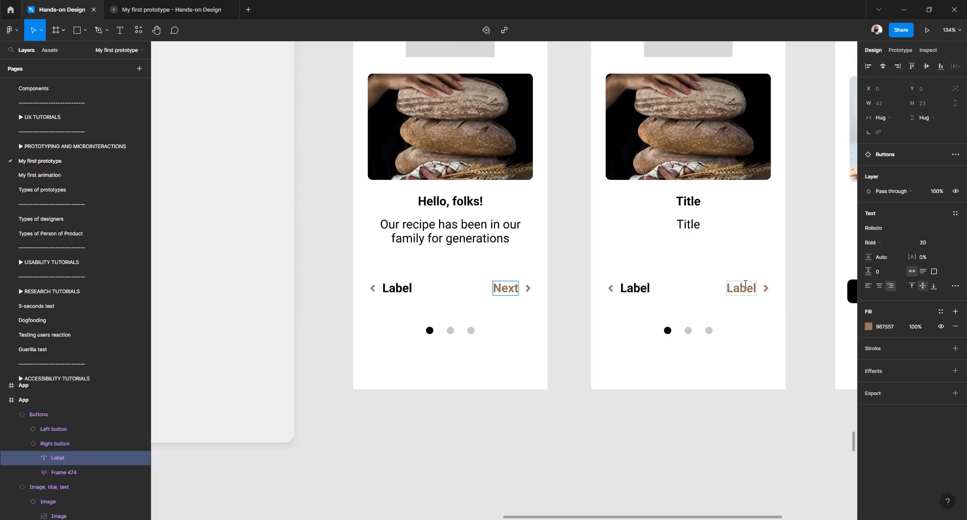
{"action": "double_click", "coordinate": [741, 288]}
{"action": "type", "text": "Next"}
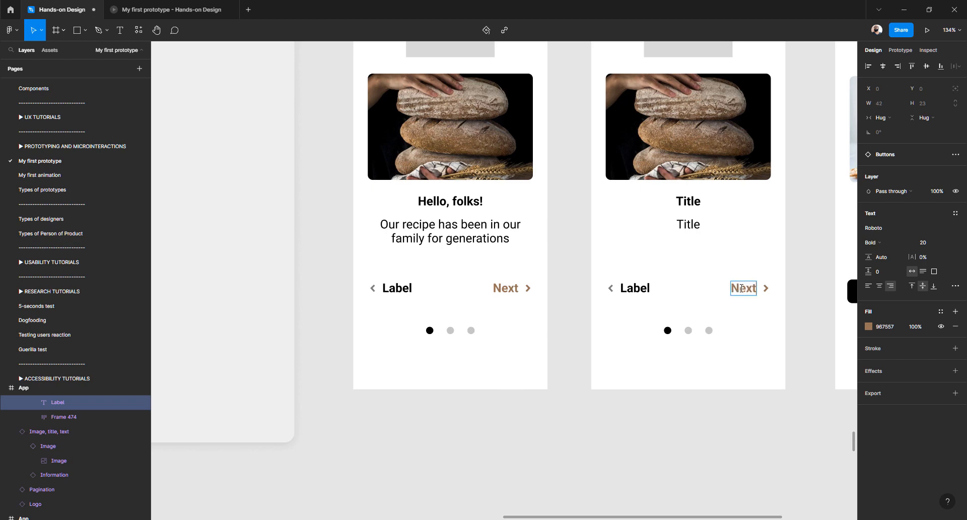
{"action": "key", "text": "Escape"}
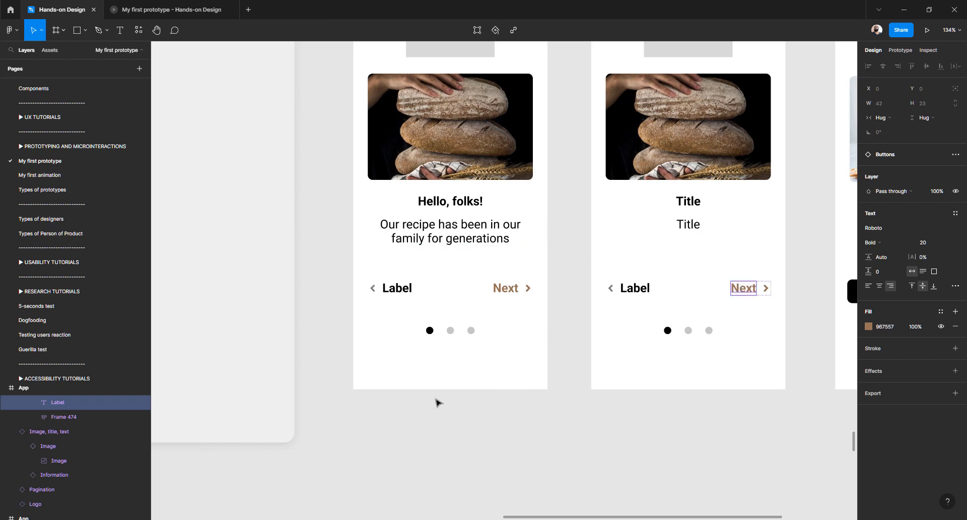
{"action": "scroll", "coordinate": [436, 401], "scroll_direction": "up", "scroll_amount": 4}
{"action": "scroll", "coordinate": [436, 402], "scroll_direction": "down", "scroll_amount": 2}
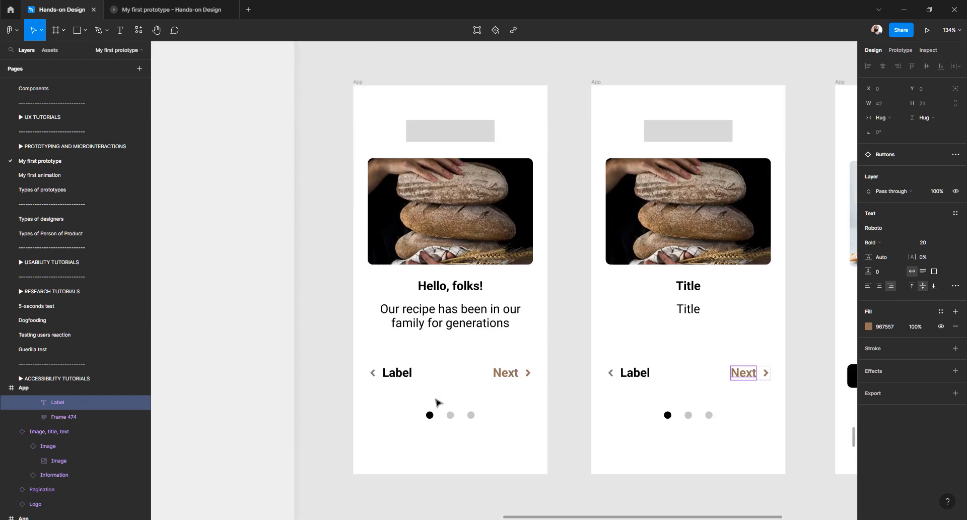
{"action": "left_click", "coordinate": [401, 377]}
{"action": "double_click", "coordinate": [401, 376]}
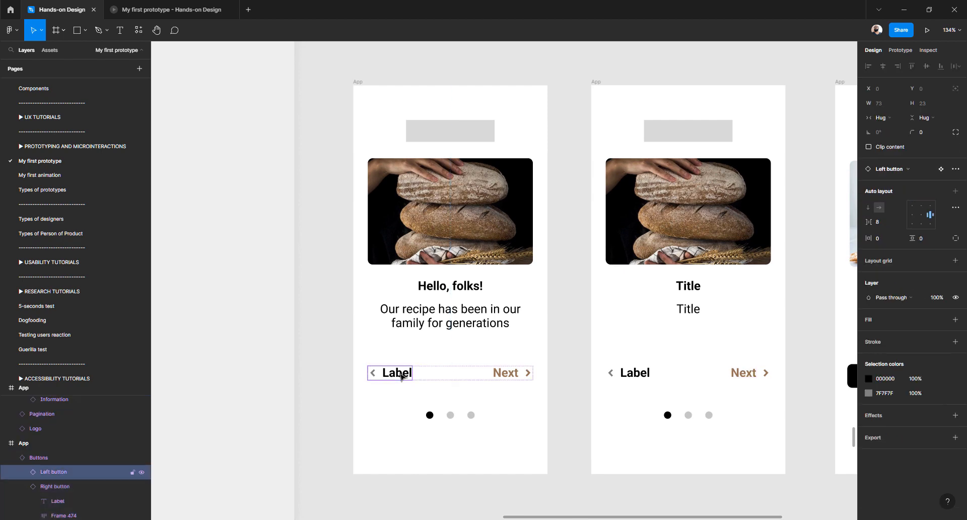
{"action": "double_click", "coordinate": [399, 374]}
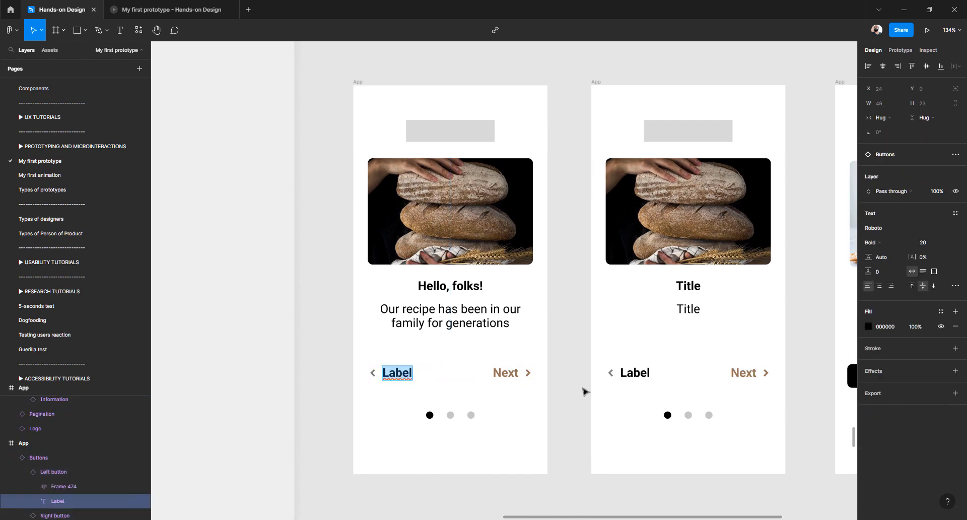
{"action": "key", "text": "Escape"}
{"action": "left_click", "coordinate": [320, 364]}
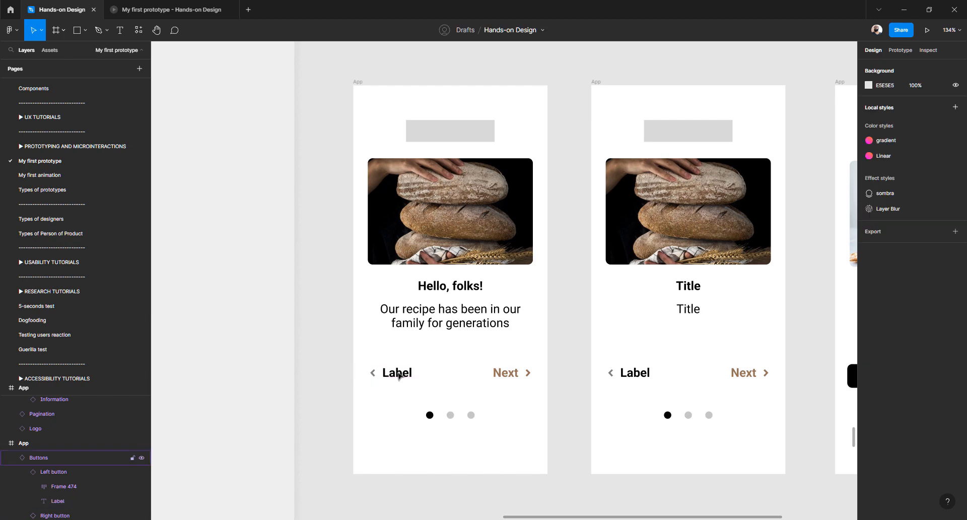
{"action": "left_click", "coordinate": [398, 375]}
{"action": "left_click", "coordinate": [398, 375]}
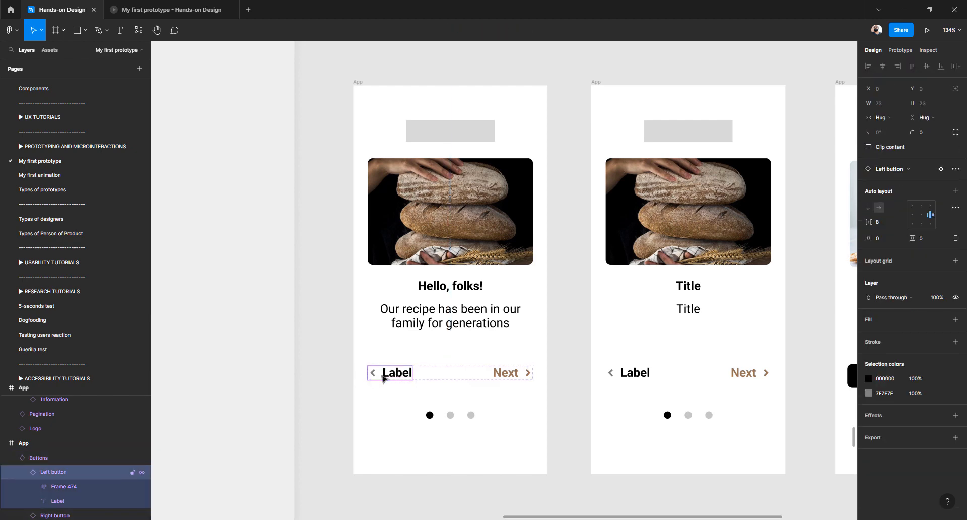
{"action": "left_click", "coordinate": [346, 386]}
Try hiding the left button on the "Hello, folks!" App screen, and undo the visibility change
{"action": "double_click", "coordinate": [403, 375]}
{"action": "left_click", "coordinate": [956, 299]}
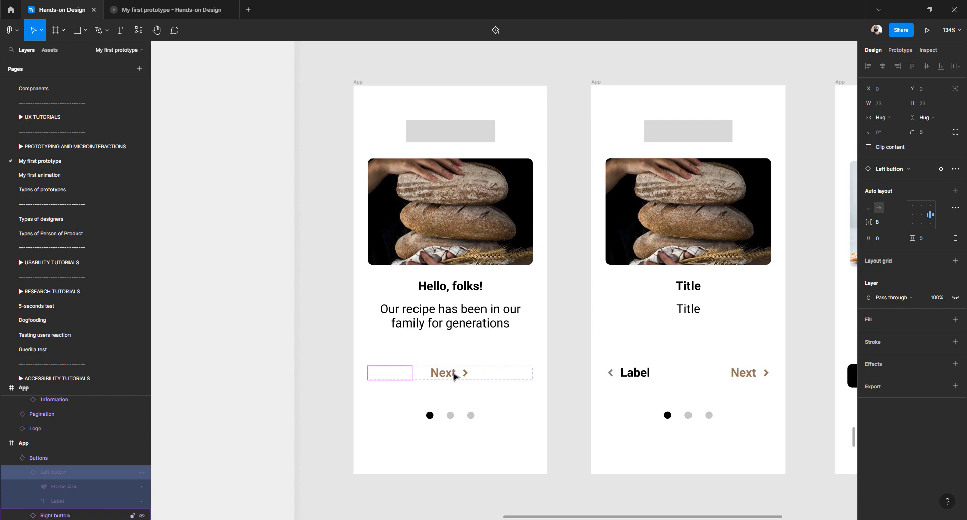
{"action": "key", "text": "ctrl+shift+h"}
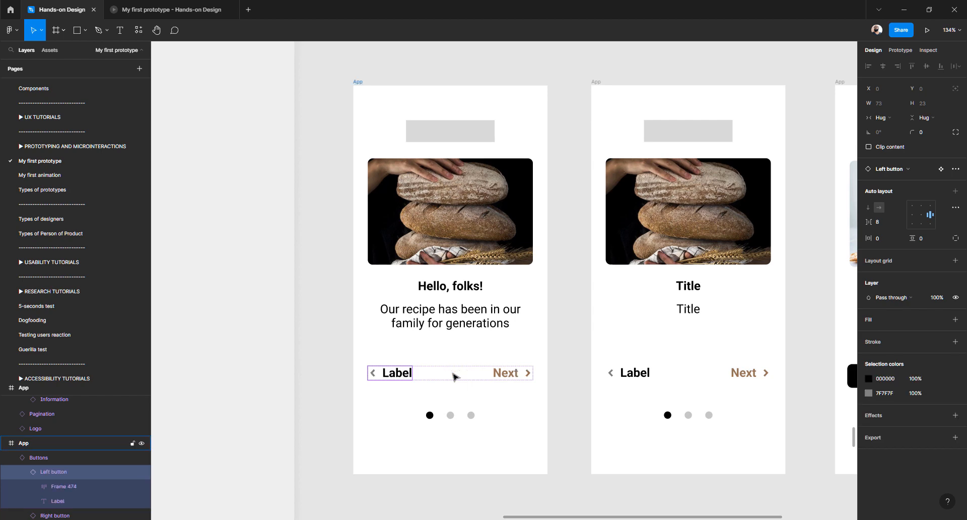
Set the layer opacity of the left button on the "Hello, folks!" App screen to 0%
{"action": "left_click", "coordinate": [938, 298]}
{"action": "type", "text": "0"}
{"action": "key", "text": "Return"}
{"action": "left_click", "coordinate": [344, 375]}
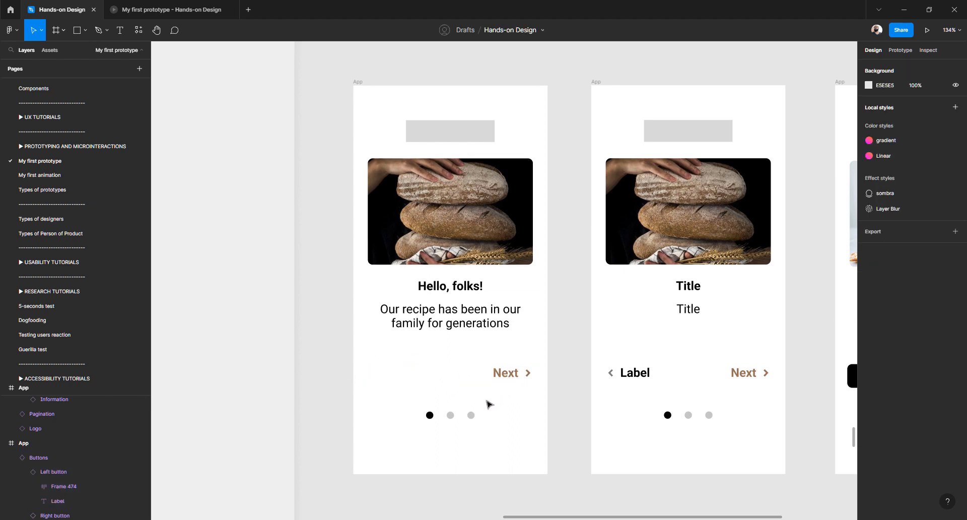
Copy the beige fill code DFCEB9 from the middle pagination dot of the "Ready to order?" reference screen
{"action": "scroll", "coordinate": [466, 387], "scroll_direction": "down", "scroll_amount": 5, "text": "ctrl"}
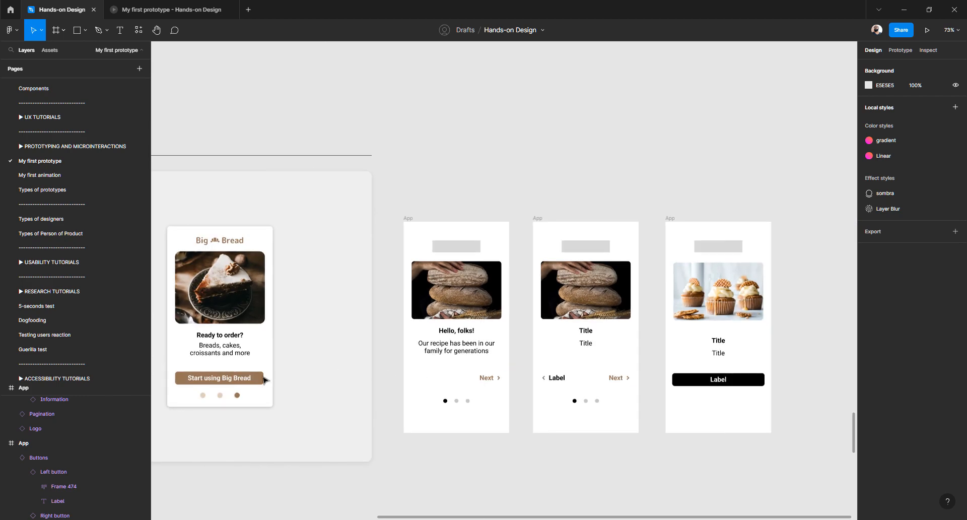
{"action": "left_click", "coordinate": [220, 397], "text": "ctrl"}
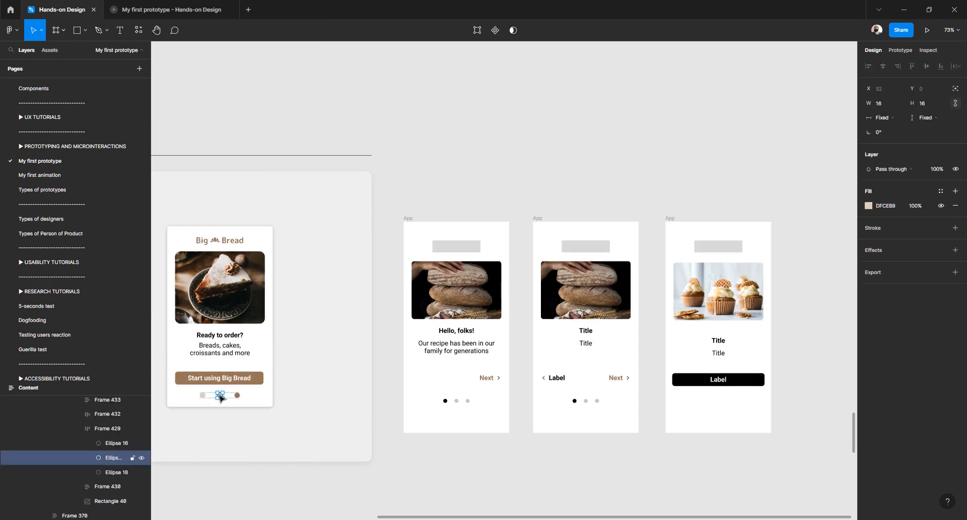
{"action": "left_click", "coordinate": [888, 206]}
{"action": "left_click", "coordinate": [521, 176]}
Set the fill of the two grey dots in the Pagination main component to DFCEB9
{"action": "scroll", "coordinate": [428, 229], "scroll_direction": "up", "scroll_amount": 10}
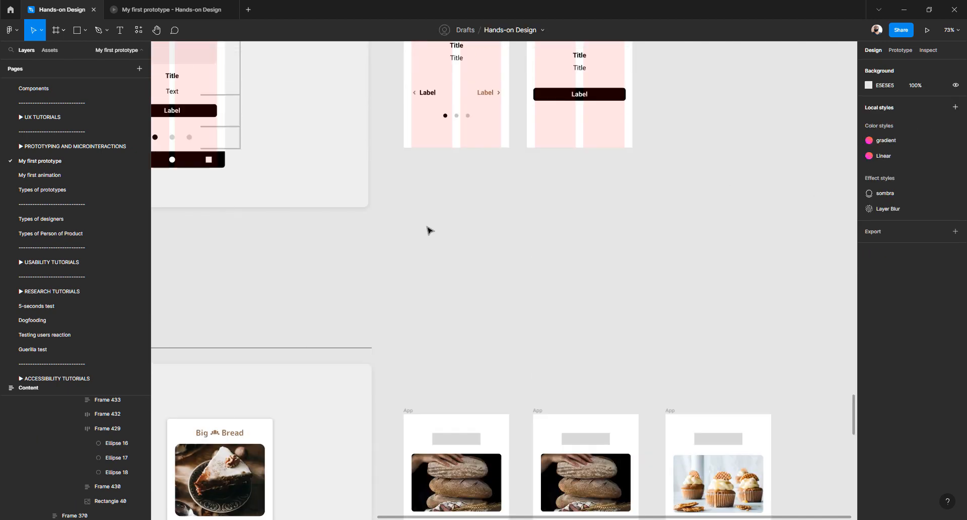
{"action": "scroll", "coordinate": [428, 229], "scroll_direction": "up", "scroll_amount": 5}
{"action": "scroll", "coordinate": [455, 299], "scroll_direction": "down", "scroll_amount": 3}
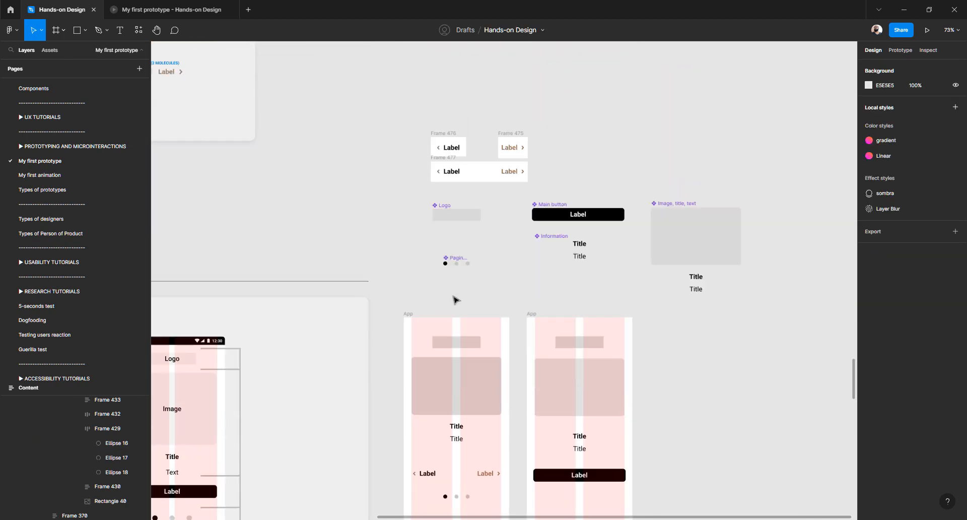
{"action": "scroll", "coordinate": [455, 265], "scroll_direction": "up", "scroll_amount": 5}
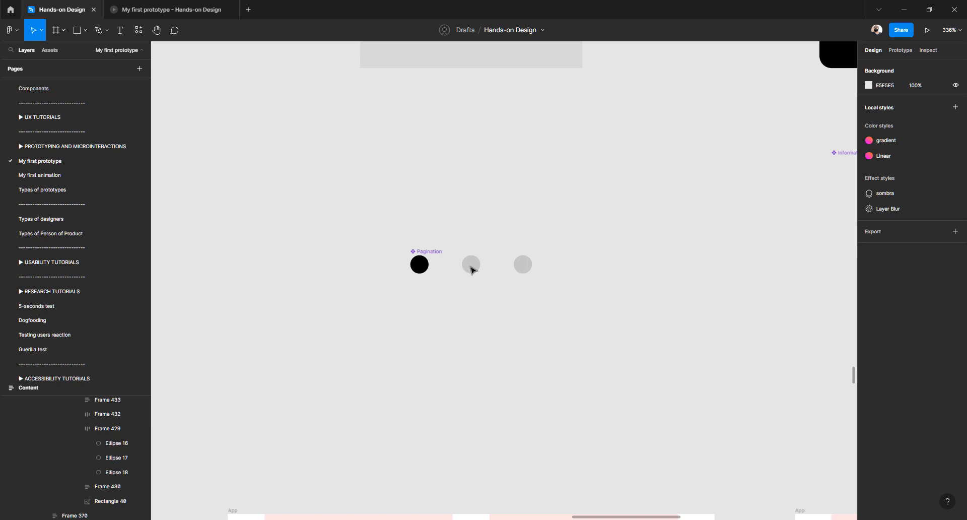
{"action": "double_click", "coordinate": [472, 267]}
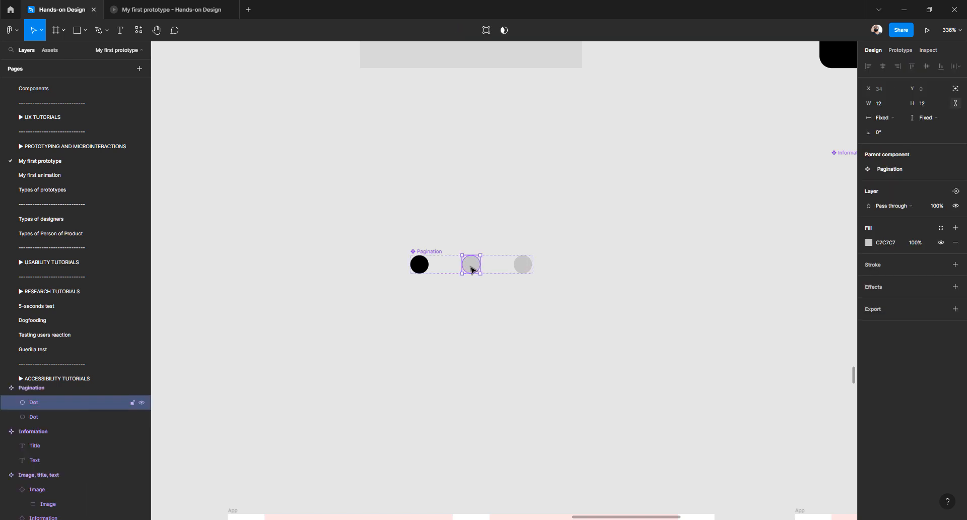
{"action": "left_click", "coordinate": [522, 271], "text": "shift"}
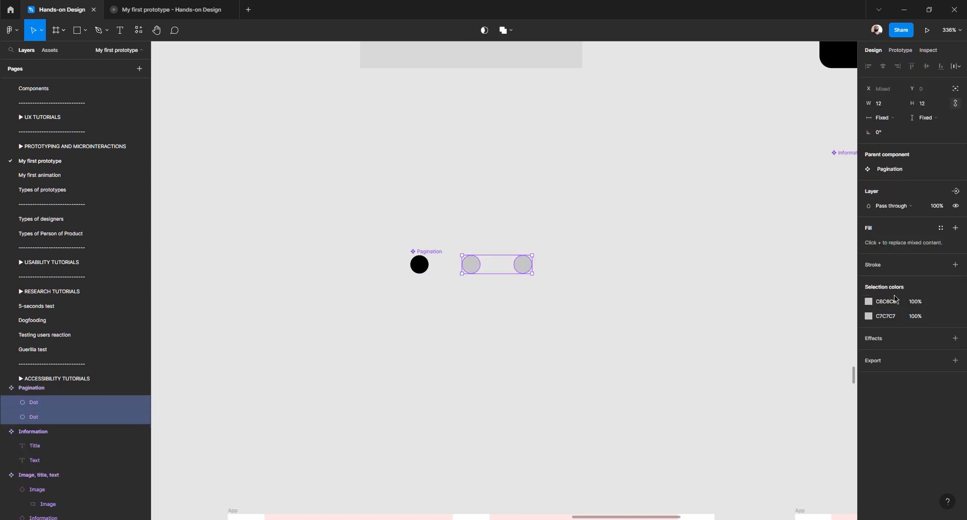
{"action": "left_click", "coordinate": [892, 302]}
{"action": "type", "text": "DFCEB9"}
{"action": "left_click", "coordinate": [891, 317]}
{"action": "key", "text": "Return"}
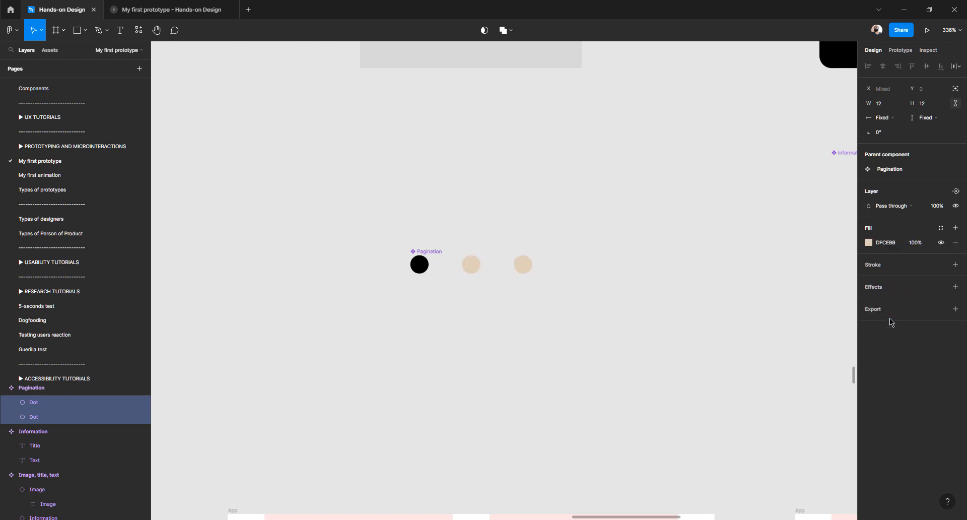
{"action": "left_click", "coordinate": [464, 327]}
Copy the brown fill code 967557 from the "Start using Big Bread" button on the reference screen
{"action": "scroll", "coordinate": [463, 327], "scroll_direction": "down", "scroll_amount": 5}
{"action": "scroll", "coordinate": [462, 325], "scroll_direction": "down", "scroll_amount": 10}
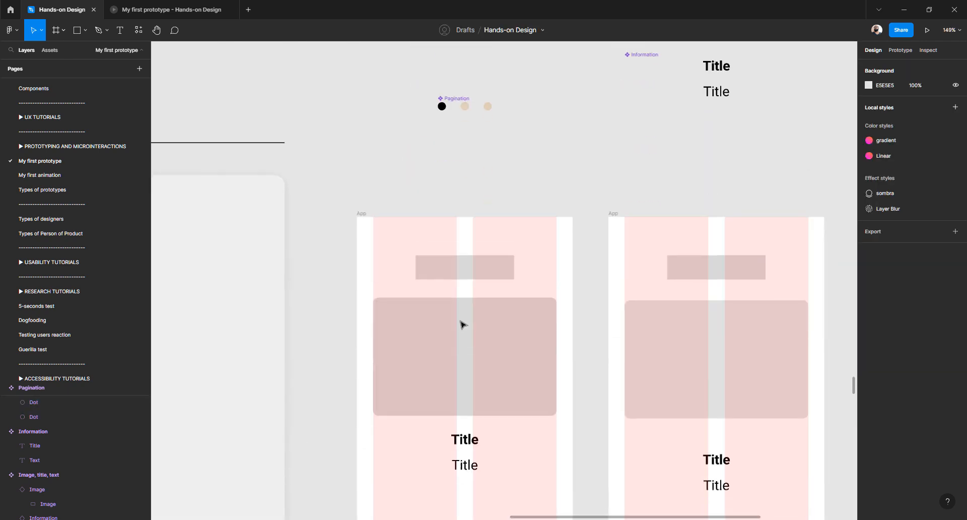
{"action": "scroll", "coordinate": [492, 355], "scroll_direction": "up", "scroll_amount": 10}
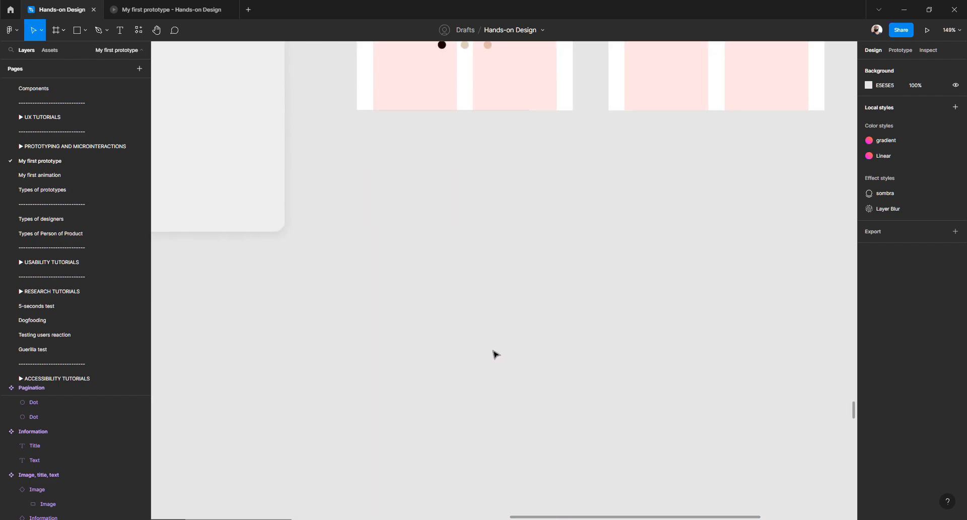
{"action": "scroll", "coordinate": [493, 354], "scroll_direction": "down", "scroll_amount": 5}
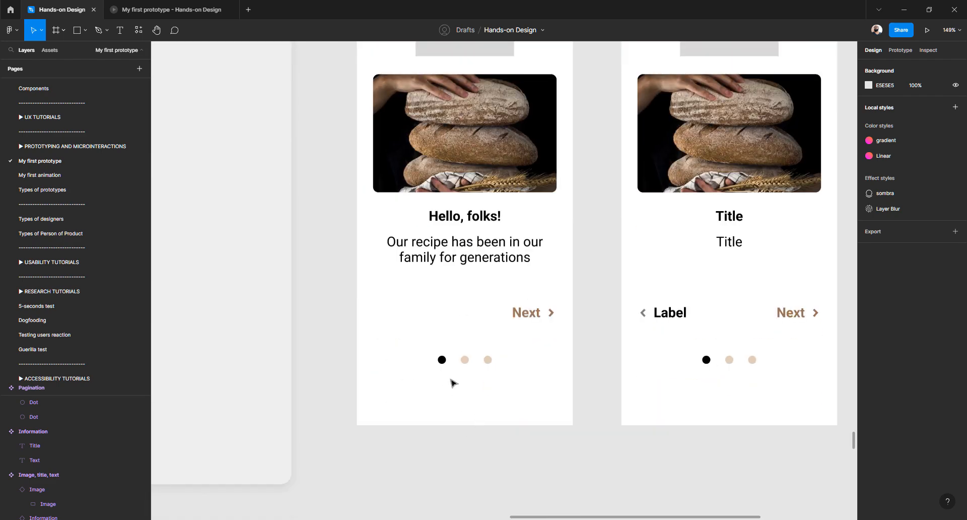
{"action": "scroll", "coordinate": [470, 366], "scroll_direction": "down", "scroll_amount": 5}
{"action": "scroll", "coordinate": [470, 366], "scroll_direction": "left", "scroll_amount": 8}
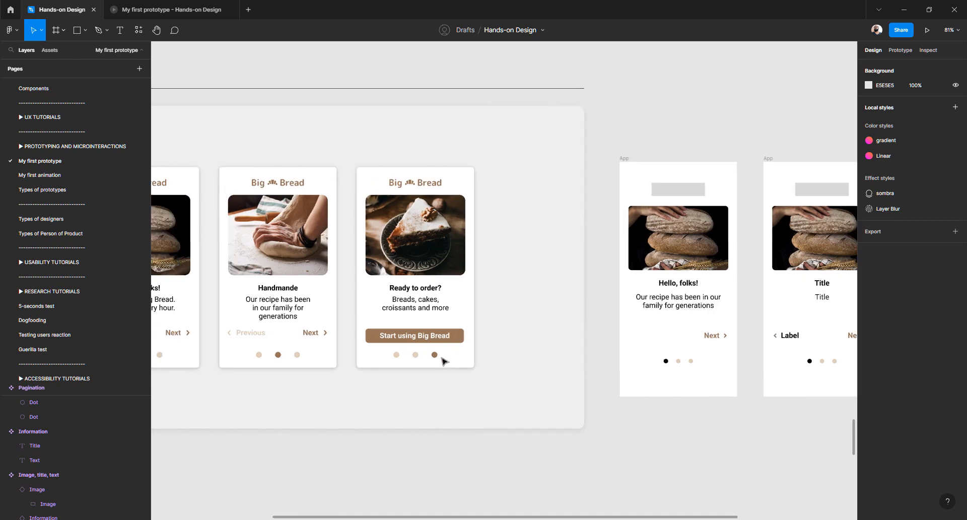
{"action": "scroll", "coordinate": [437, 355], "scroll_direction": "up", "scroll_amount": 5}
{"action": "left_click_drag", "start_coordinate": [478, 328], "coordinate": [836, 339]}
{"action": "key", "text": "ctrl+z"}
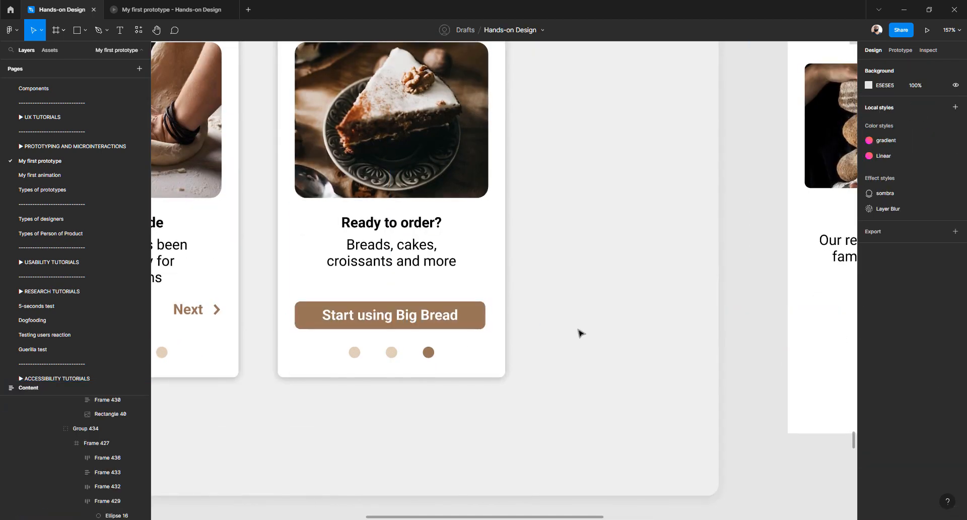
{"action": "left_click", "coordinate": [478, 324]}
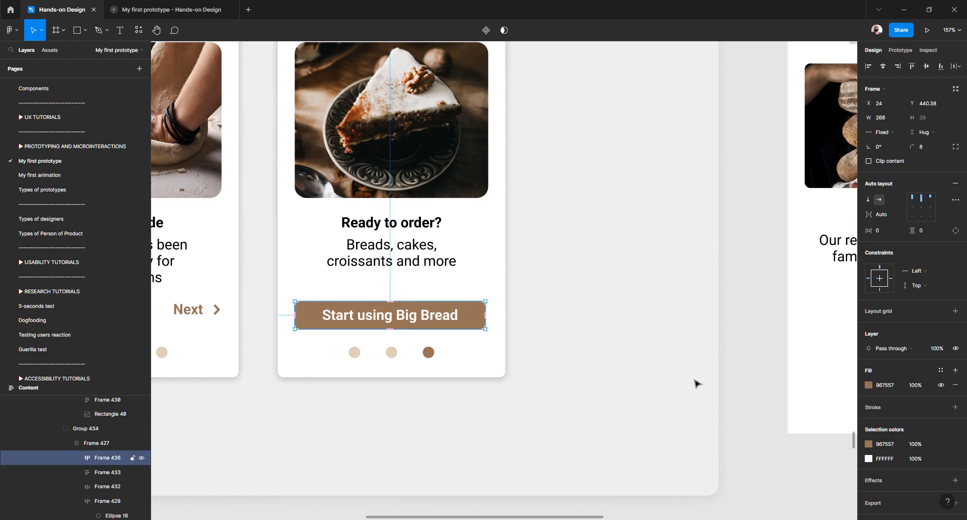
{"action": "left_click", "coordinate": [891, 385]}
{"action": "left_click", "coordinate": [733, 306]}
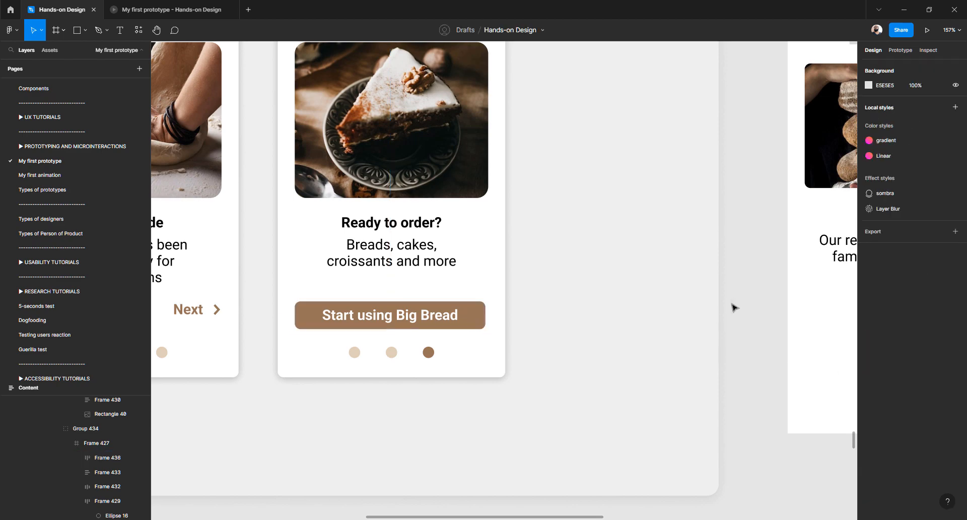
Apply the copied brown 967557 fill to the black active dot in the Pagination main component
{"action": "scroll", "coordinate": [734, 306], "scroll_direction": "down", "scroll_amount": 5}
{"action": "scroll", "coordinate": [622, 306], "scroll_direction": "right", "scroll_amount": 5}
{"action": "scroll", "coordinate": [615, 306], "scroll_direction": "up", "scroll_amount": 9}
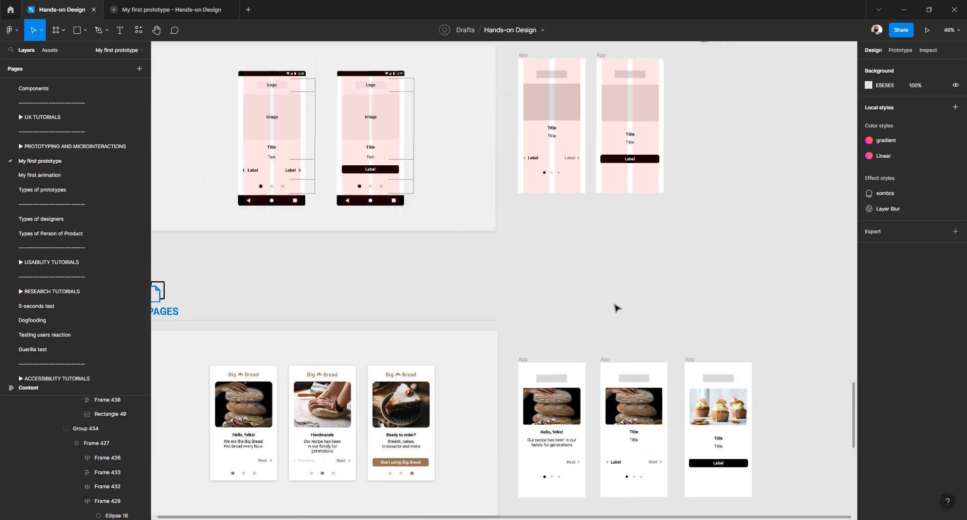
{"action": "scroll", "coordinate": [600, 305], "scroll_direction": "up", "scroll_amount": 2}
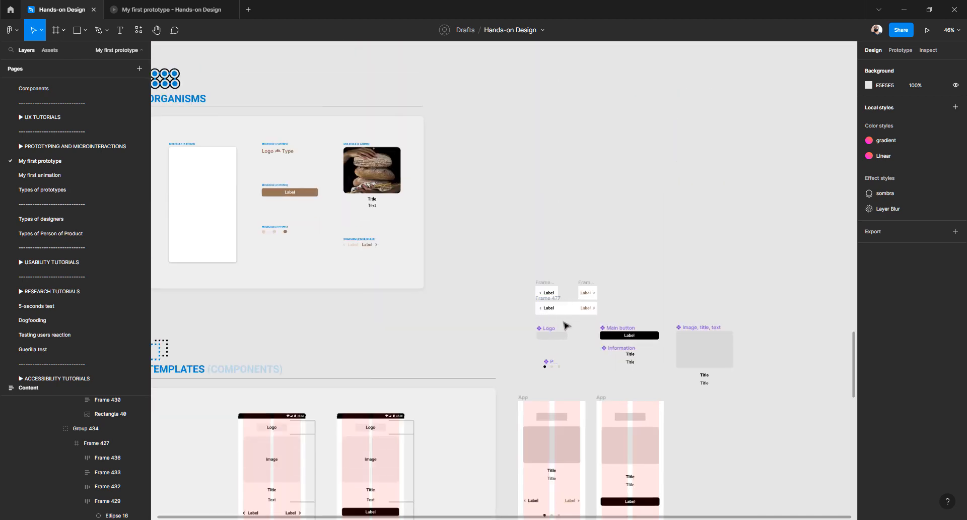
{"action": "scroll", "coordinate": [564, 327], "scroll_direction": "up", "scroll_amount": 3}
{"action": "double_click", "coordinate": [537, 412]}
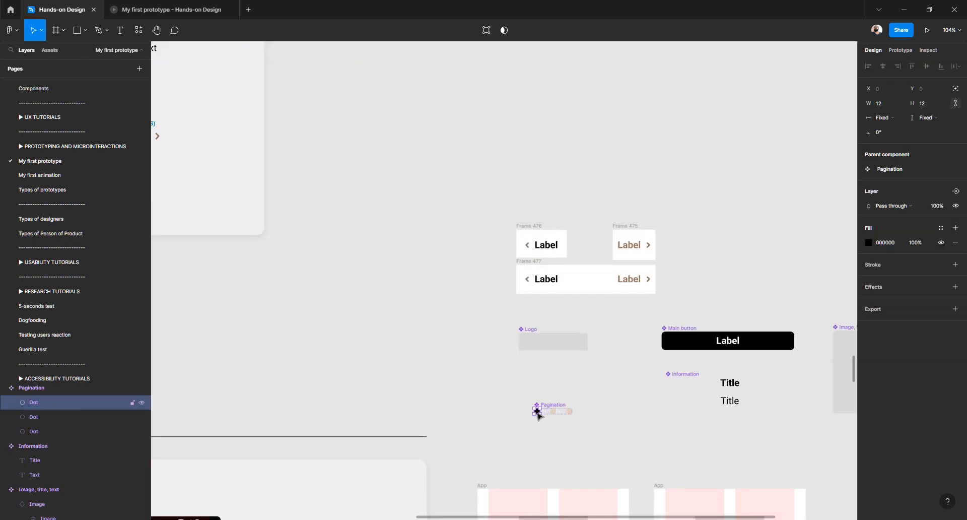
{"action": "left_click", "coordinate": [887, 249]}
{"action": "key", "text": "Return"}
{"action": "left_click", "coordinate": [428, 382]}
Replace the black fill of the Main button component with the copied brown 967557
{"action": "scroll", "coordinate": [429, 382], "scroll_direction": "down", "scroll_amount": 1}
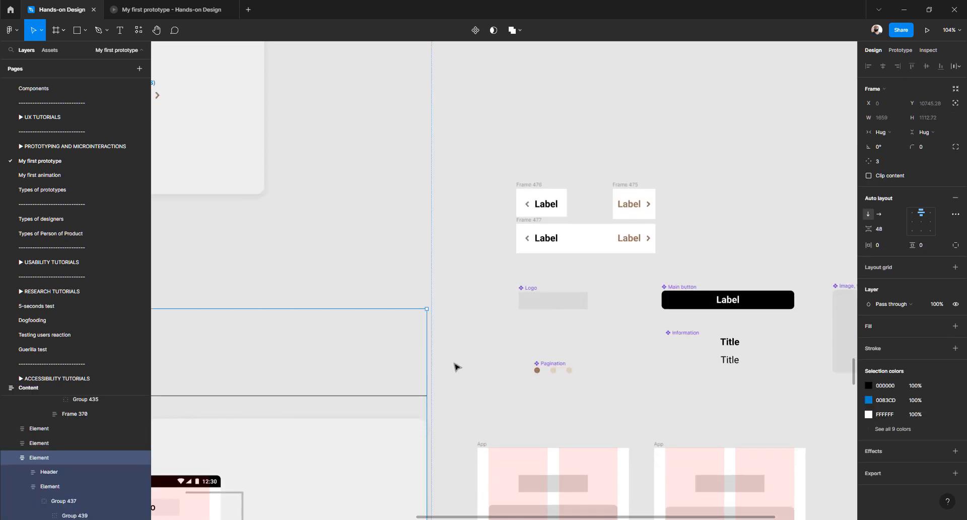
{"action": "scroll", "coordinate": [456, 366], "scroll_direction": "down", "scroll_amount": 2}
{"action": "scroll", "coordinate": [456, 367], "scroll_direction": "down", "scroll_amount": 5}
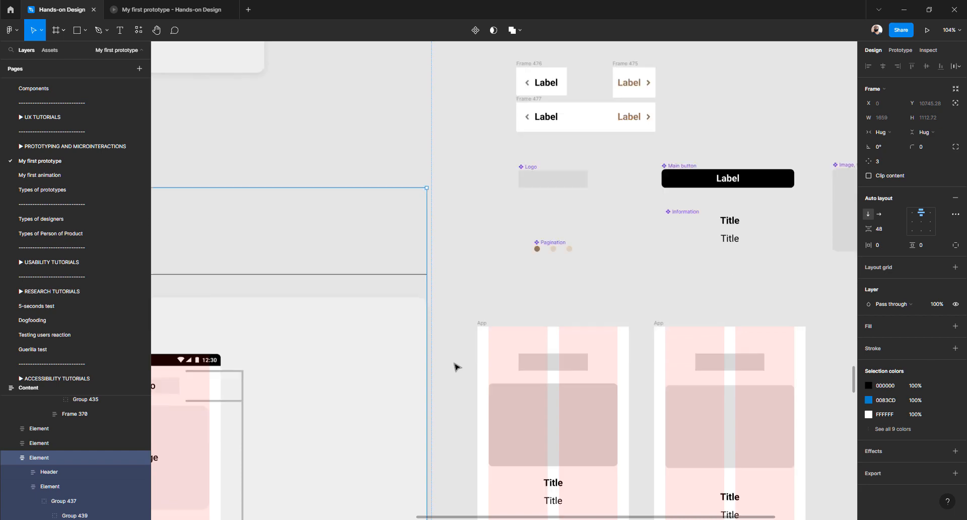
{"action": "scroll", "coordinate": [455, 366], "scroll_direction": "down", "scroll_amount": 3, "text": "ctrl"}
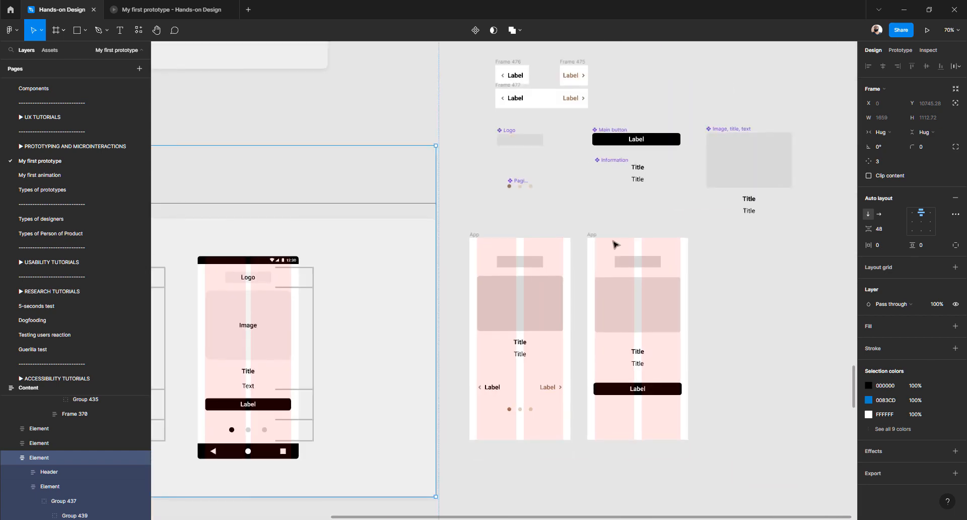
{"action": "scroll", "coordinate": [604, 212], "scroll_direction": "up", "scroll_amount": 1}
{"action": "scroll", "coordinate": [601, 202], "scroll_direction": "up", "scroll_amount": 5, "text": "ctrl"}
{"action": "left_click", "coordinate": [601, 202]}
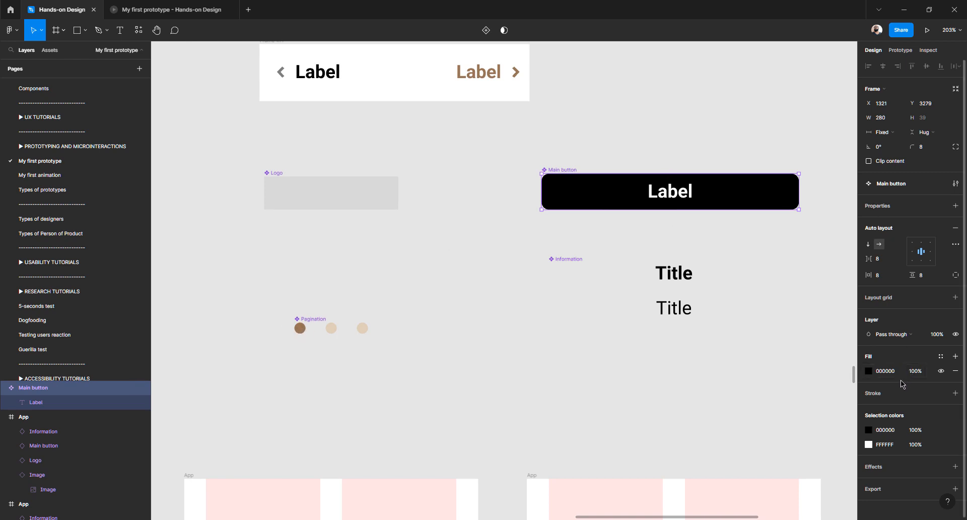
{"action": "left_click", "coordinate": [890, 373]}
{"action": "key", "text": "Return"}
{"action": "left_click", "coordinate": [473, 334]}
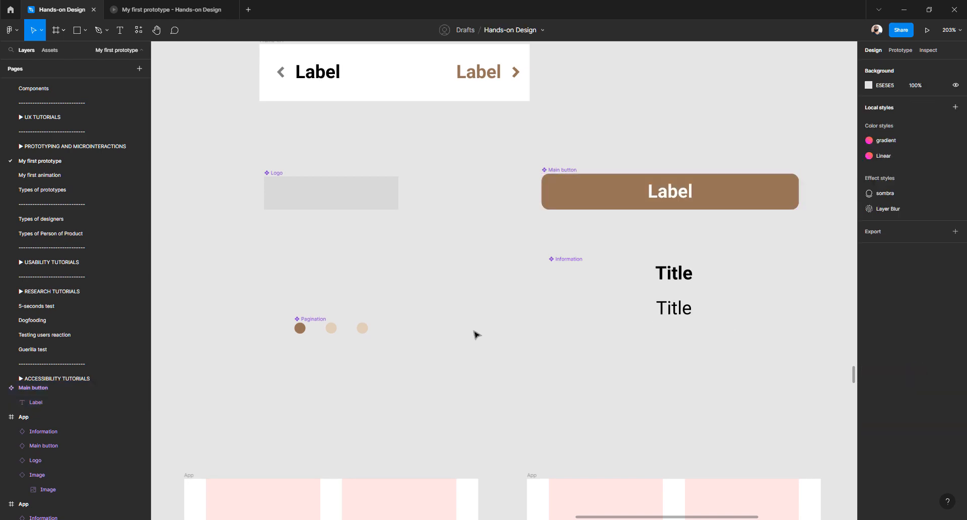
Review the recolored Main button and pagination dots on the template frames and the three App screens
{"action": "scroll", "coordinate": [476, 334], "scroll_direction": "down", "scroll_amount": 3}
{"action": "scroll", "coordinate": [474, 330], "scroll_direction": "down", "scroll_amount": 3}
{"action": "scroll", "coordinate": [475, 334], "scroll_direction": "down", "scroll_amount": 5}
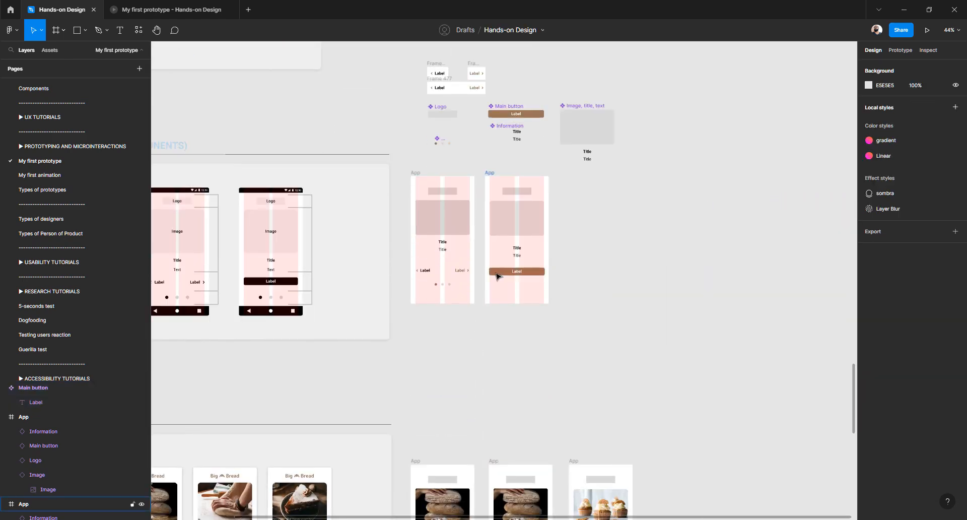
{"action": "scroll", "coordinate": [496, 276], "scroll_direction": "up", "scroll_amount": 10}
{"action": "scroll", "coordinate": [492, 297], "scroll_direction": "down", "scroll_amount": 5}
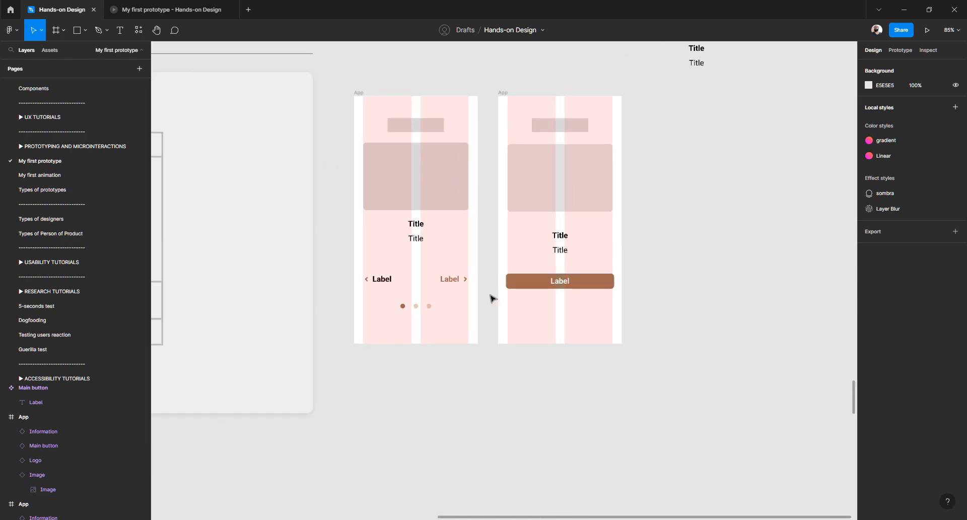
{"action": "scroll", "coordinate": [468, 301], "scroll_direction": "down", "scroll_amount": 3}
{"action": "scroll", "coordinate": [468, 300], "scroll_direction": "down", "scroll_amount": 10}
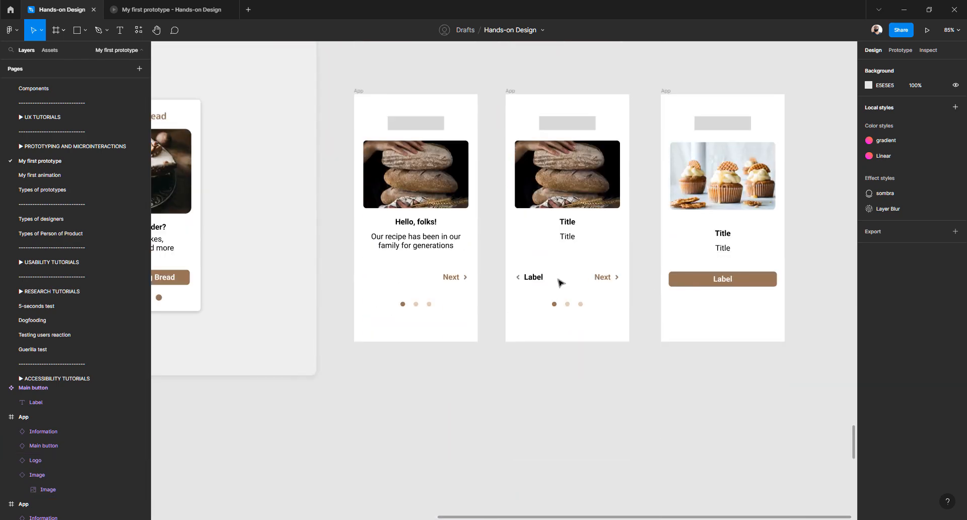
Recolor the black label text in the Left button main component with the brown 967557 sampled from the Right button label
{"action": "scroll", "coordinate": [522, 286], "scroll_direction": "down", "scroll_amount": 3}
{"action": "scroll", "coordinate": [512, 287], "scroll_direction": "up", "scroll_amount": 10}
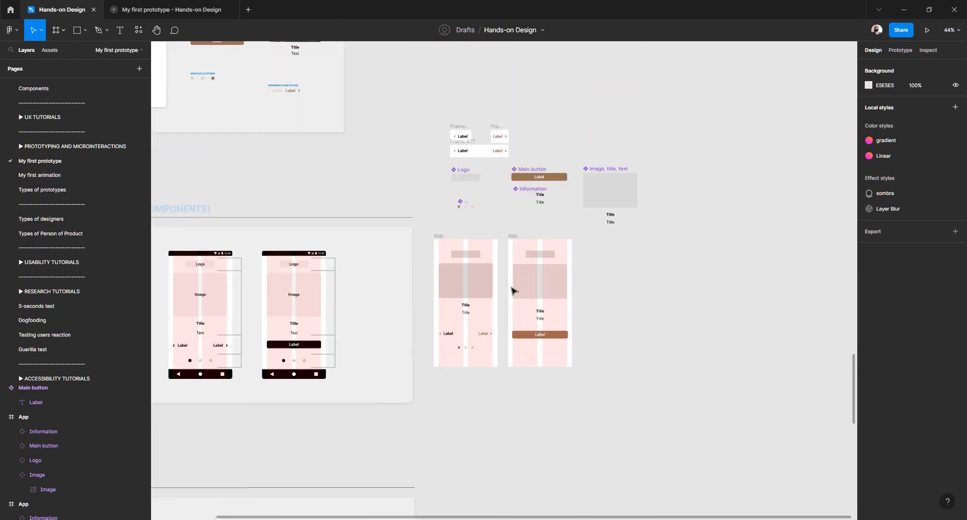
{"action": "scroll", "coordinate": [468, 327], "scroll_direction": "up", "scroll_amount": 8}
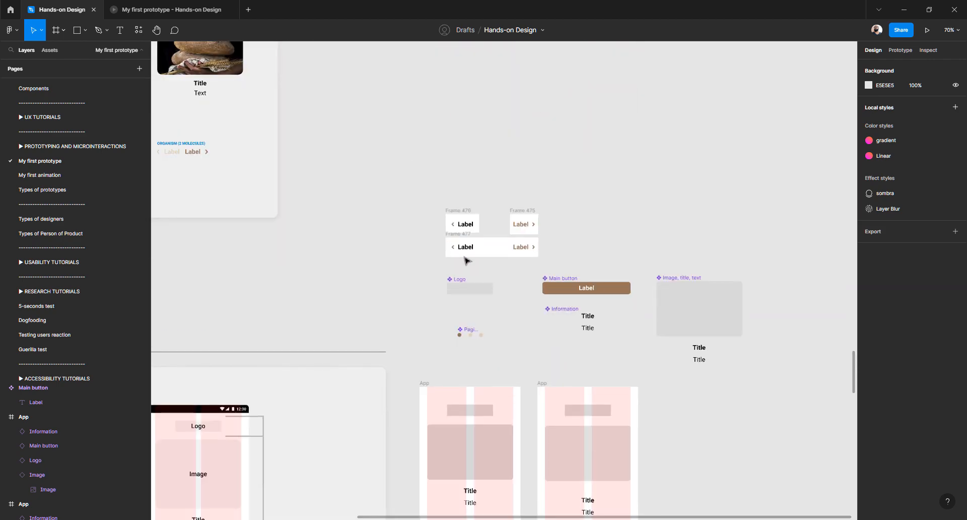
{"action": "scroll", "coordinate": [479, 202], "scroll_direction": "up", "scroll_amount": 3}
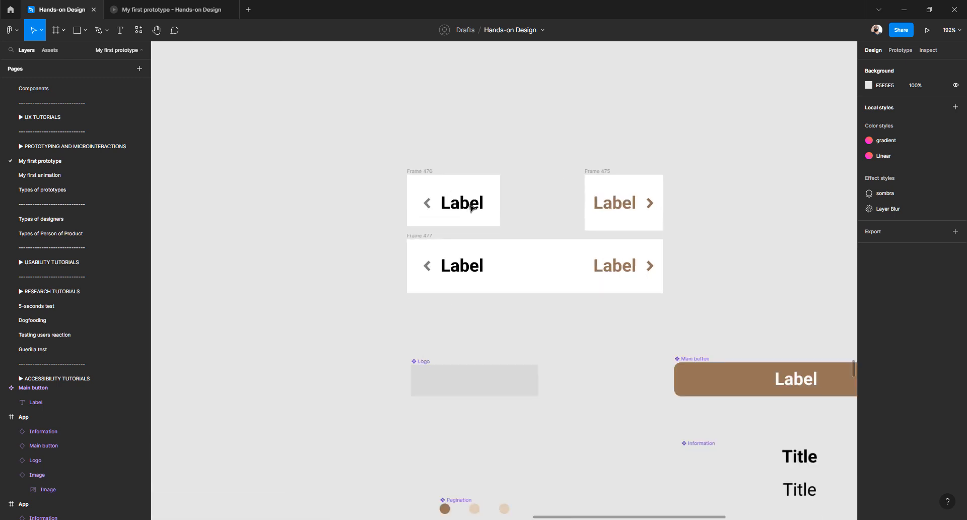
{"action": "left_click", "coordinate": [468, 211]}
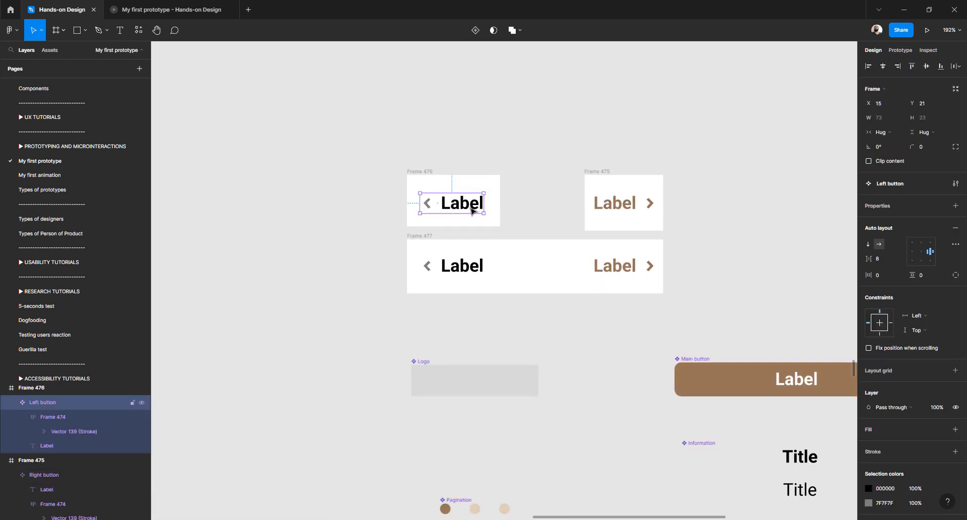
{"action": "double_click", "coordinate": [469, 206]}
{"action": "key", "text": "i"}
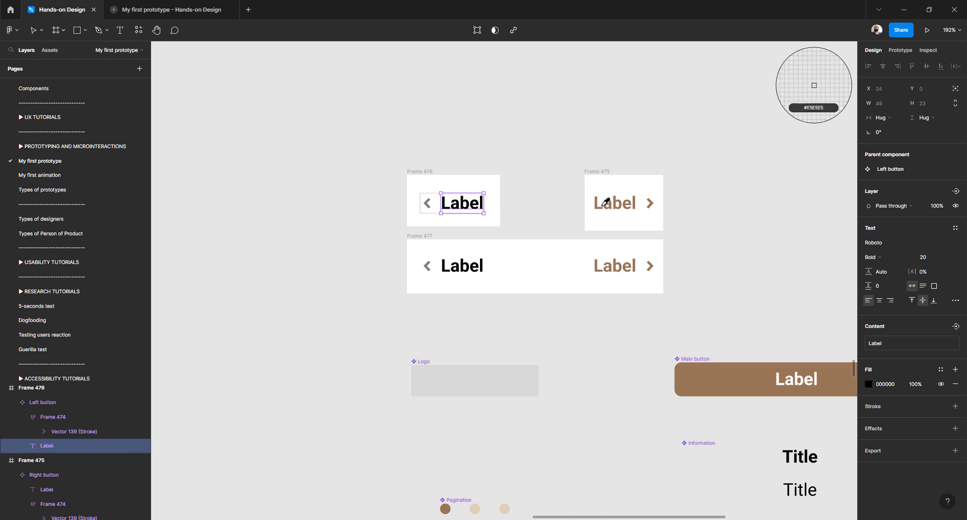
{"action": "left_click", "coordinate": [597, 201]}
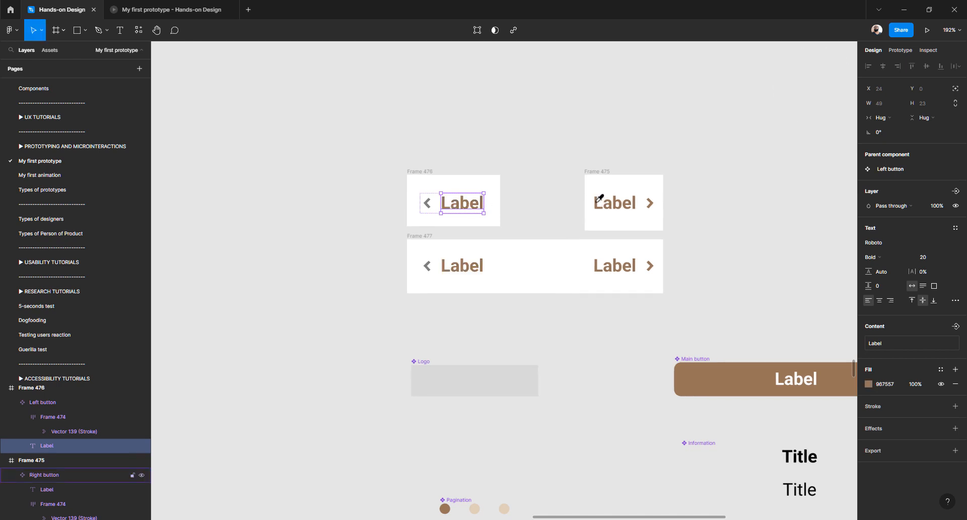
Recolor the grey arrow vector in the Left button main component with the brown 967557 sampled from the Right button label
{"action": "left_click", "coordinate": [428, 206]}
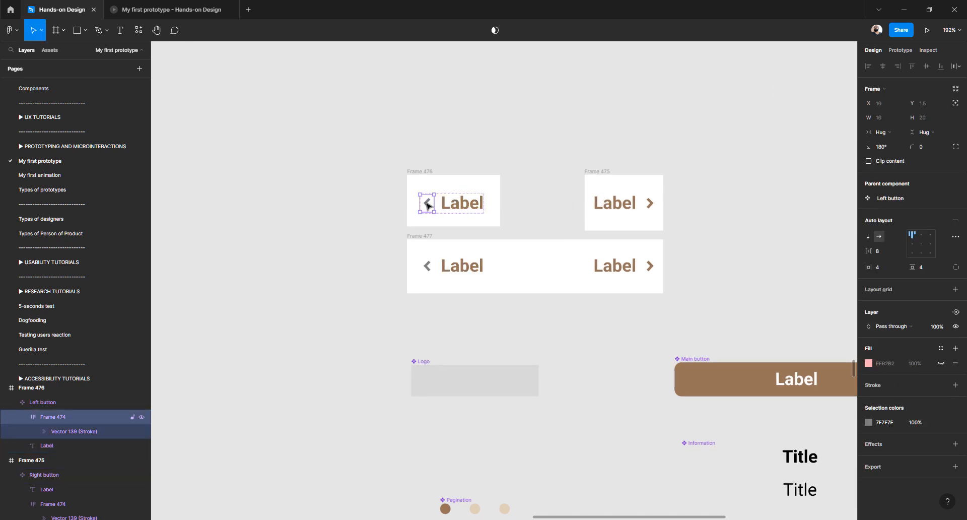
{"action": "key", "text": "i"}
{"action": "left_click", "coordinate": [596, 201]}
{"action": "left_click", "coordinate": [429, 208]}
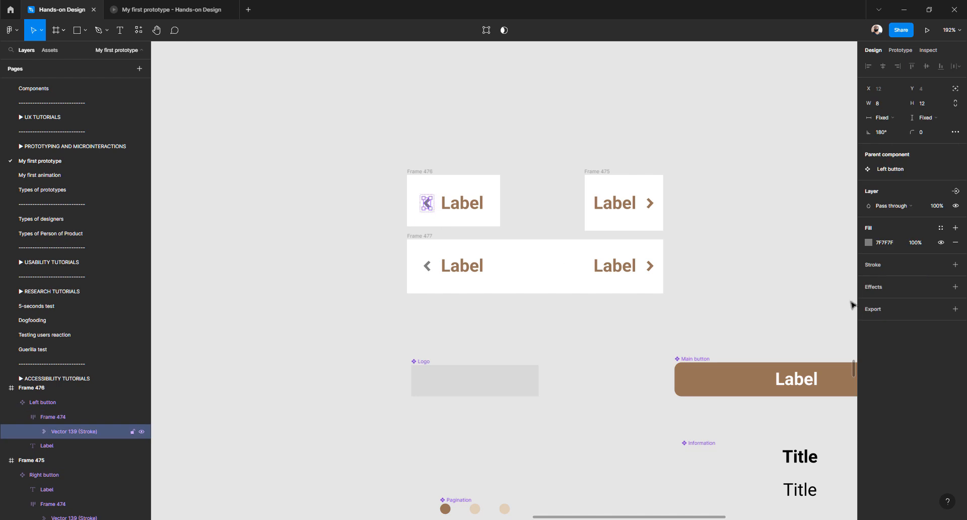
{"action": "left_click", "coordinate": [868, 242]}
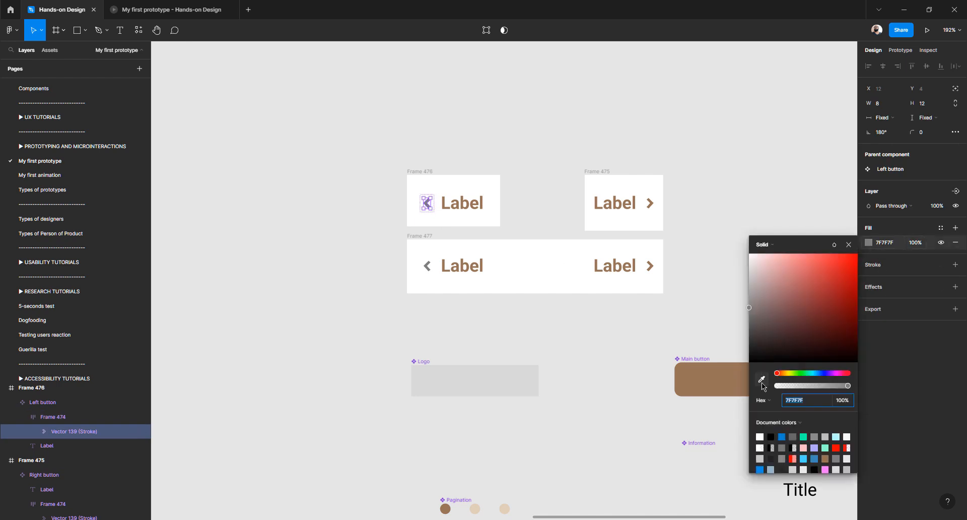
{"action": "left_click", "coordinate": [762, 379]}
{"action": "left_click", "coordinate": [600, 195]}
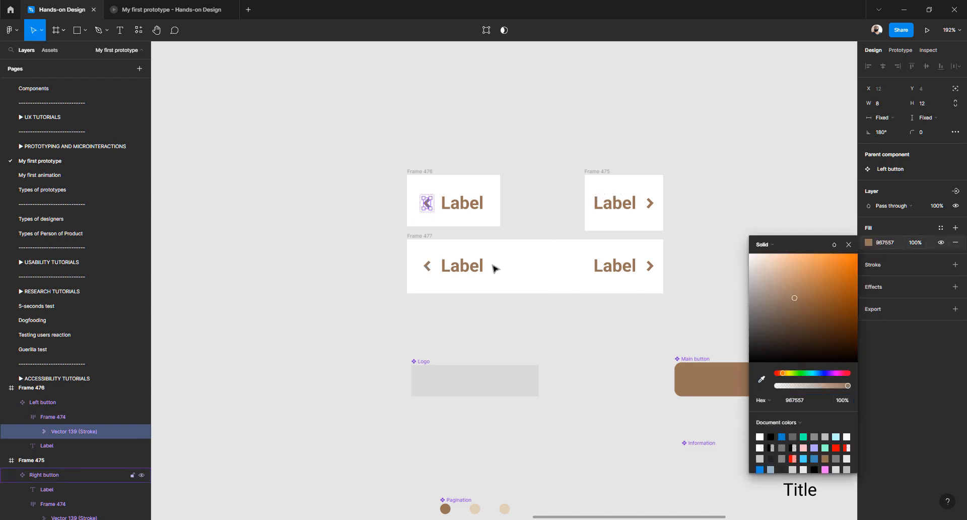
{"action": "left_click", "coordinate": [389, 280]}
Compare the navigation buttons on the App screens with the Previous and Next buttons on the Big Bread reference screens
{"action": "scroll", "coordinate": [499, 289], "scroll_direction": "down", "scroll_amount": 5, "text": "ctrl"}
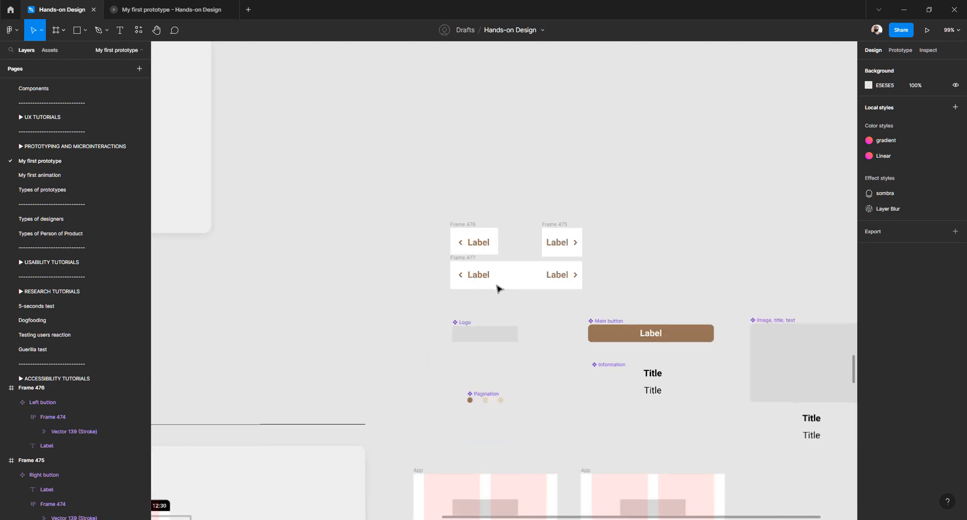
{"action": "scroll", "coordinate": [499, 290], "scroll_direction": "down", "scroll_amount": 10}
{"action": "scroll", "coordinate": [499, 291], "scroll_direction": "down", "scroll_amount": 10}
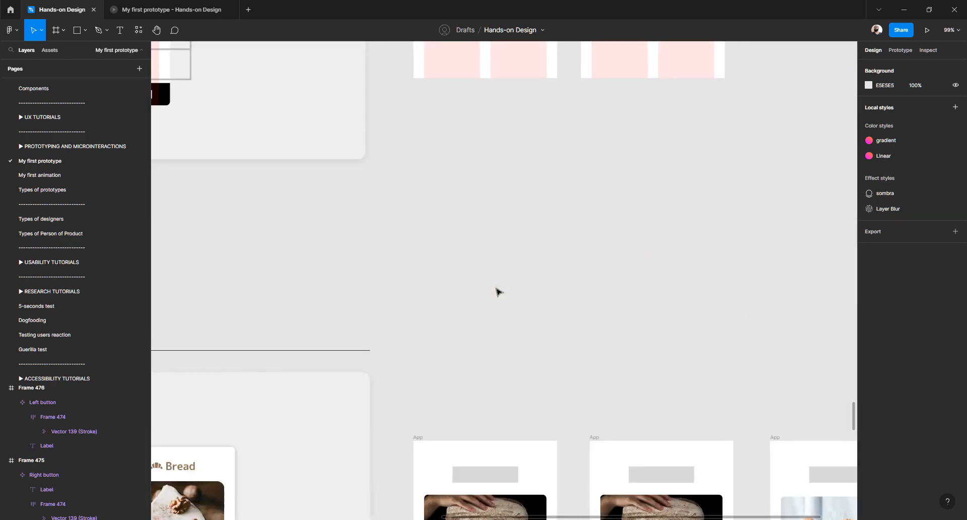
{"action": "scroll", "coordinate": [639, 329], "scroll_direction": "right", "scroll_amount": 5}
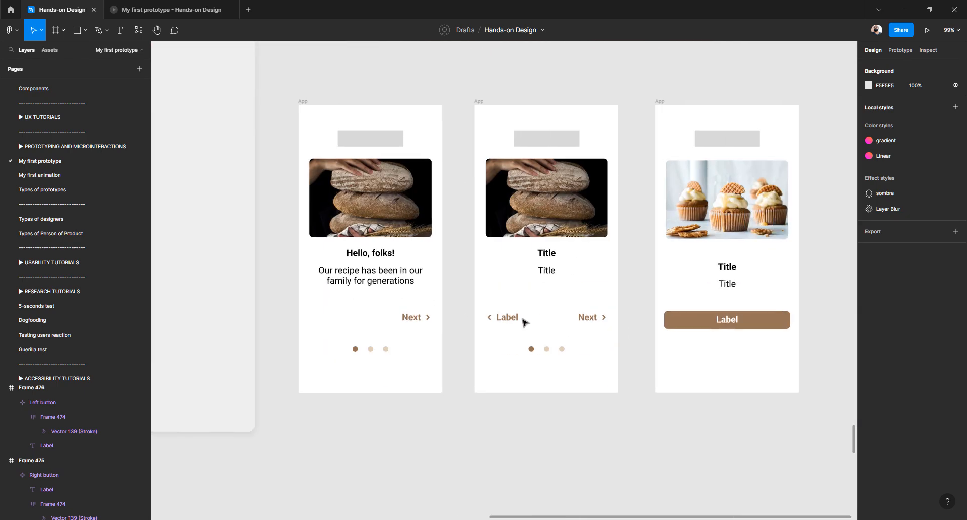
{"action": "scroll", "coordinate": [513, 322], "scroll_direction": "down", "scroll_amount": 3, "text": "ctrl"}
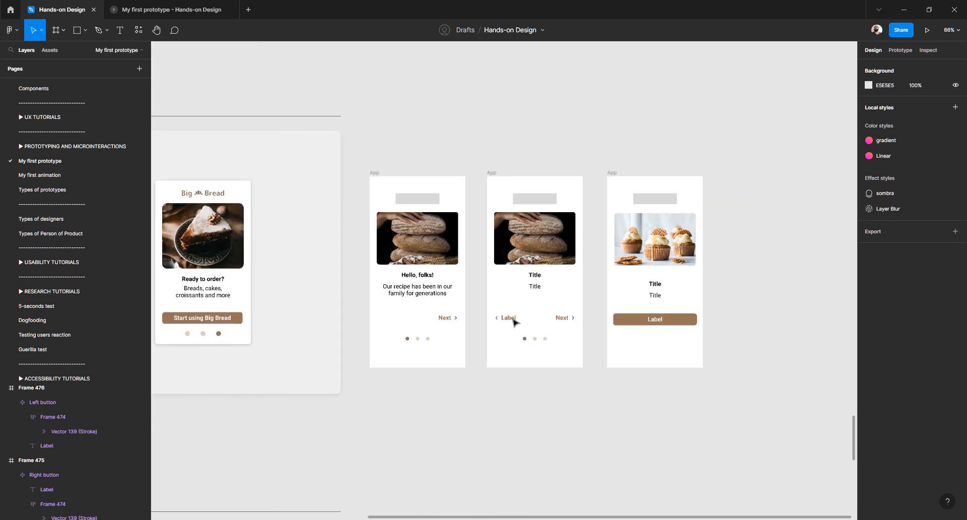
{"action": "scroll", "coordinate": [514, 321], "scroll_direction": "up", "scroll_amount": 5}
{"action": "scroll", "coordinate": [514, 322], "scroll_direction": "down", "scroll_amount": 3}
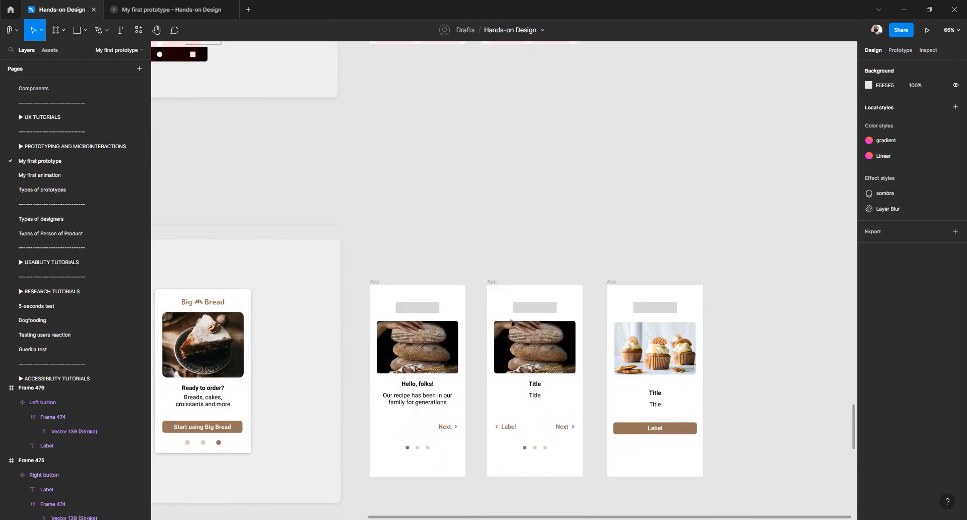
{"action": "scroll", "coordinate": [511, 323], "scroll_direction": "left", "scroll_amount": 6}
{"action": "scroll", "coordinate": [369, 431], "scroll_direction": "up", "scroll_amount": 5, "text": "ctrl"}
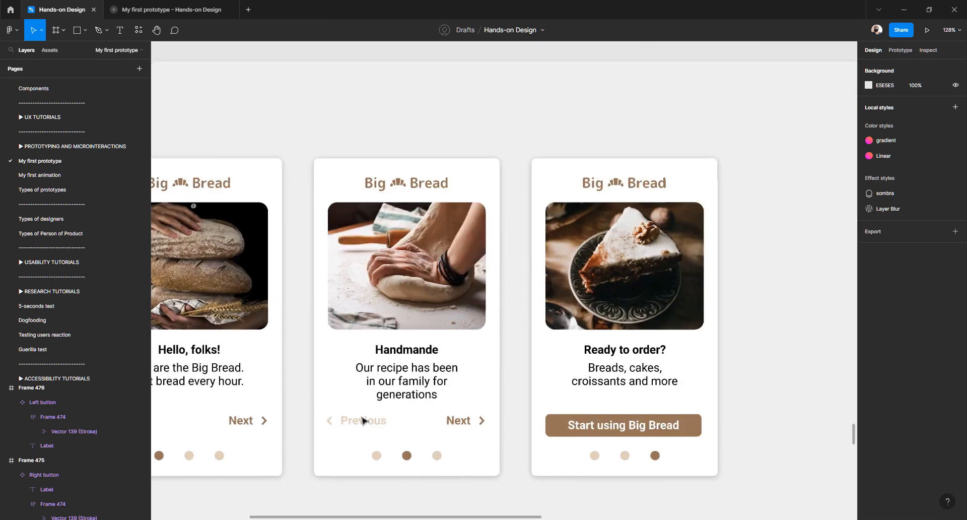
{"action": "scroll", "coordinate": [383, 431], "scroll_direction": "down", "scroll_amount": 5, "text": "ctrl"}
{"action": "scroll", "coordinate": [406, 391], "scroll_direction": "up", "scroll_amount": 2}
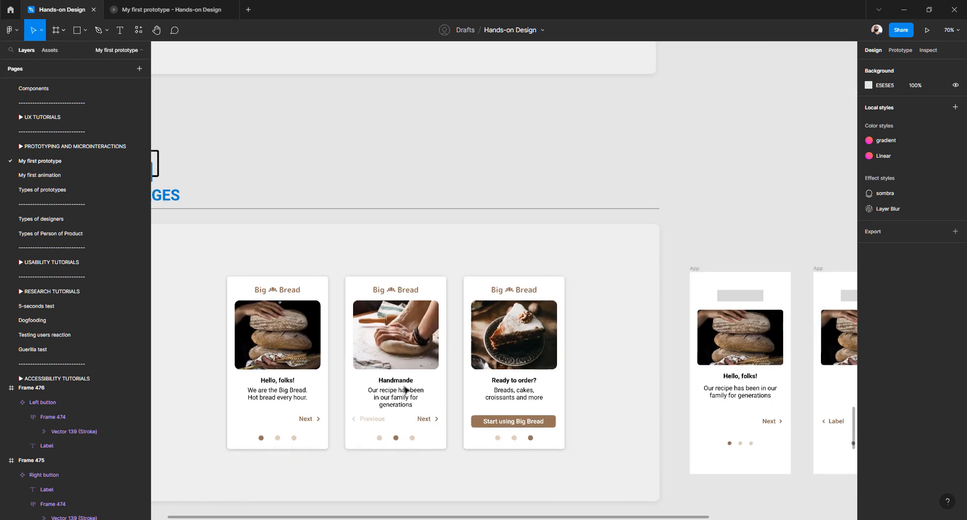
Recolor the Left button's arrow and label on the second App screen with the light beige DFCEB9 sampled from an inactive pagination dot
{"action": "scroll", "coordinate": [406, 391], "scroll_direction": "down", "scroll_amount": 4}
{"action": "scroll", "coordinate": [406, 391], "scroll_direction": "right", "scroll_amount": 6}
{"action": "scroll", "coordinate": [453, 353], "scroll_direction": "right", "scroll_amount": 1}
{"action": "scroll", "coordinate": [514, 315], "scroll_direction": "up", "scroll_amount": 10, "text": "ctrl"}
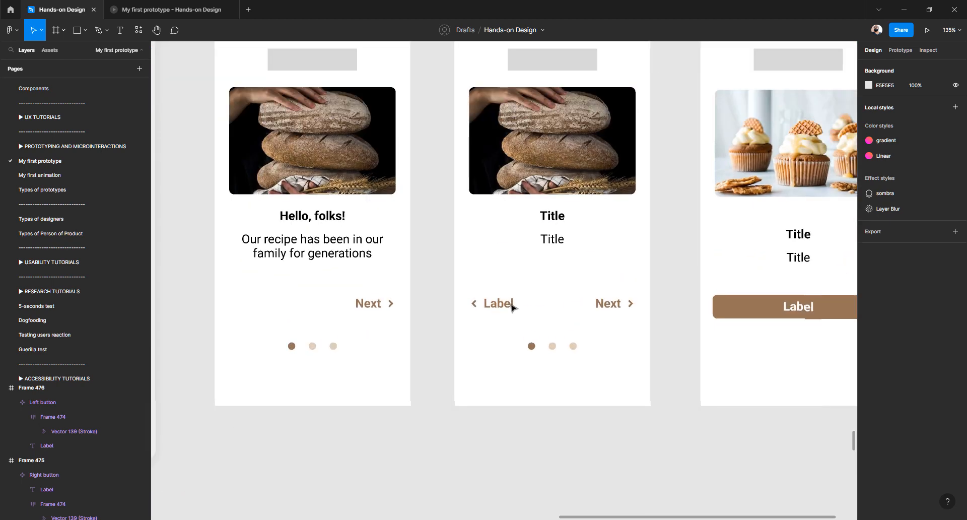
{"action": "left_click", "coordinate": [498, 310], "text": "ctrl"}
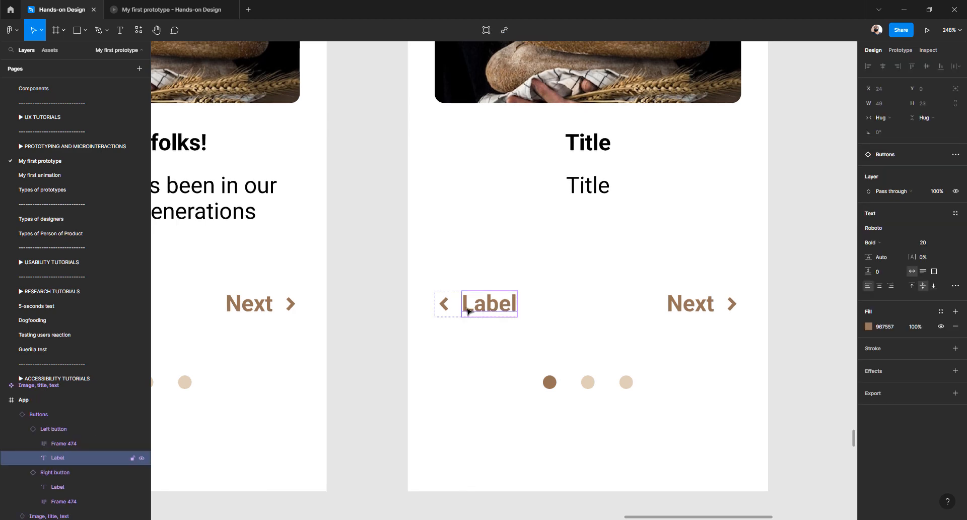
{"action": "left_click", "coordinate": [444, 374]}
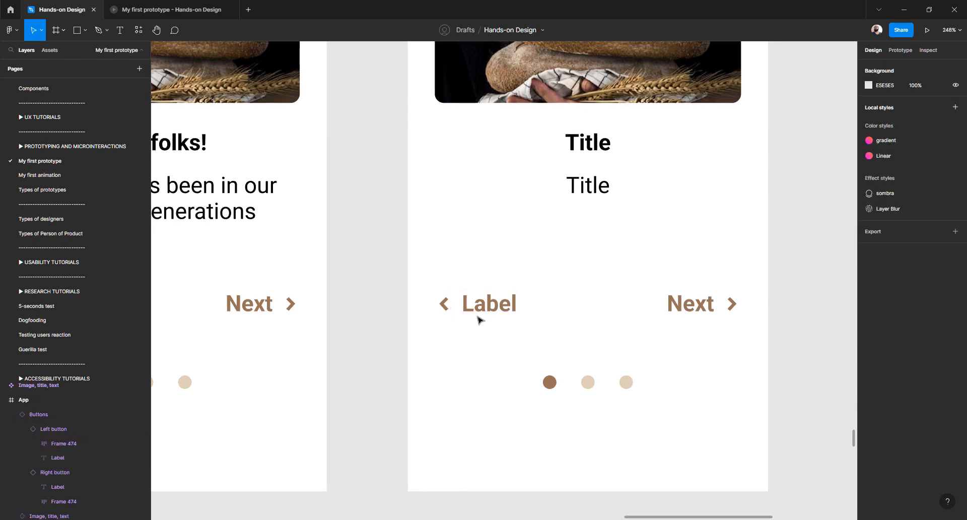
{"action": "left_click", "coordinate": [472, 311]}
{"action": "left_click", "coordinate": [472, 312]}
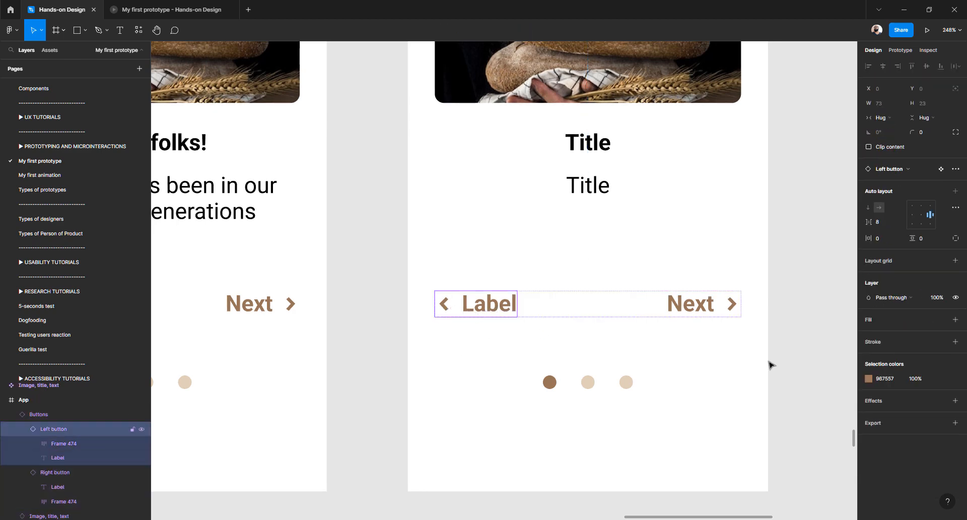
{"action": "left_click", "coordinate": [867, 379]}
{"action": "left_click", "coordinate": [761, 419]}
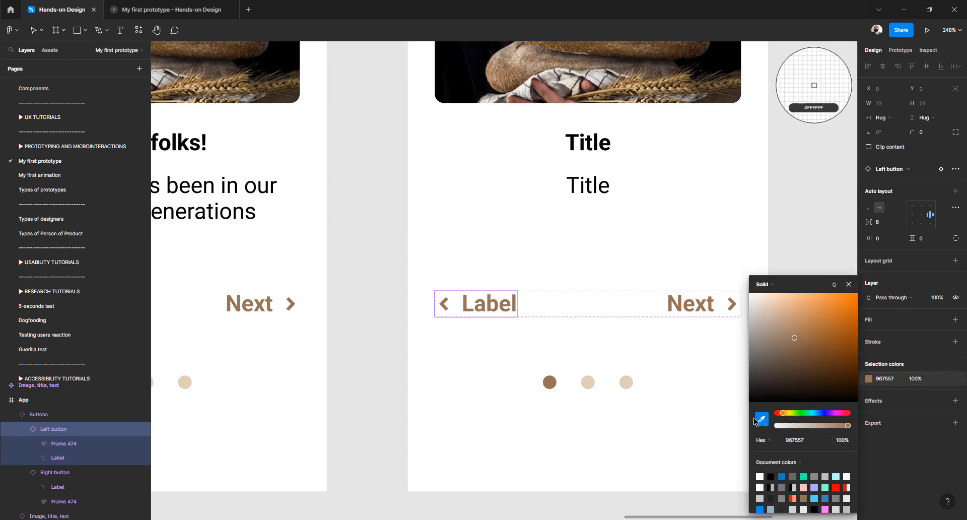
{"action": "left_click", "coordinate": [627, 383]}
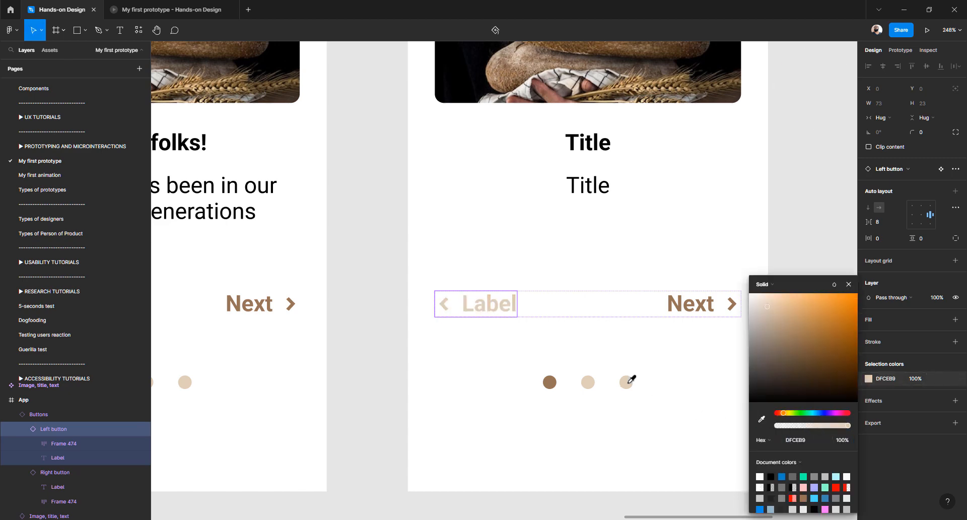
{"action": "left_click", "coordinate": [378, 285]}
Fill the second App screen's middle pagination dot with the brown 967557 sampled from the first dot, and move the pagination to X 148, Y 542
{"action": "scroll", "coordinate": [403, 288], "scroll_direction": "down", "scroll_amount": 5}
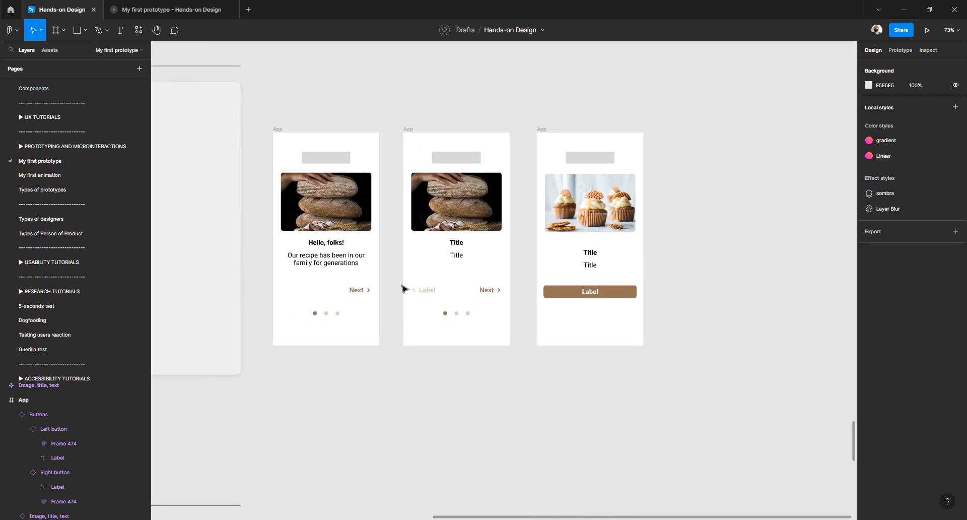
{"action": "scroll", "coordinate": [452, 316], "scroll_direction": "up", "scroll_amount": 4}
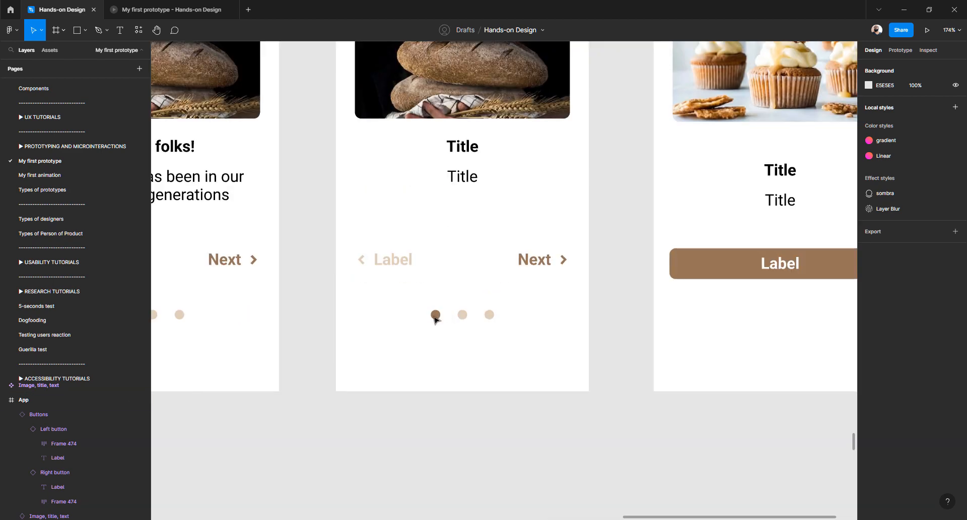
{"action": "double_click", "coordinate": [435, 315]}
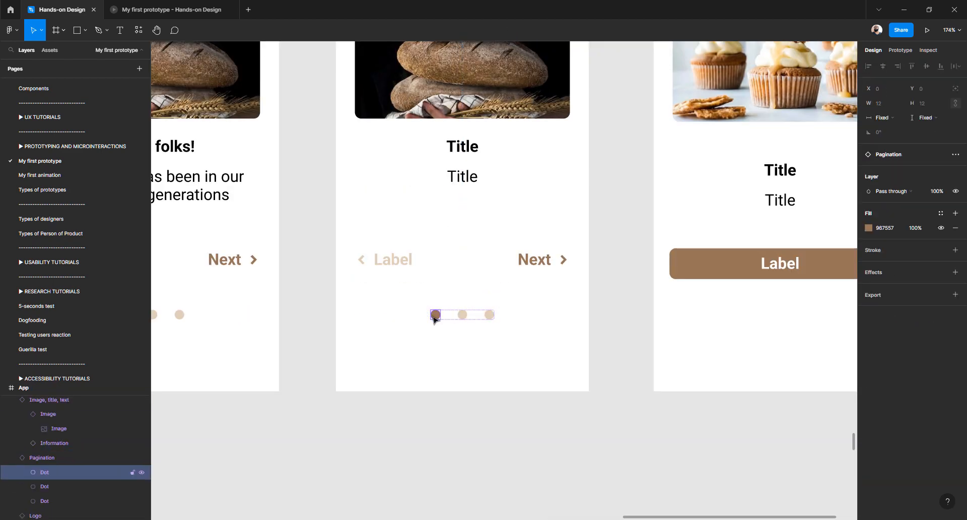
{"action": "left_click", "coordinate": [316, 321]}
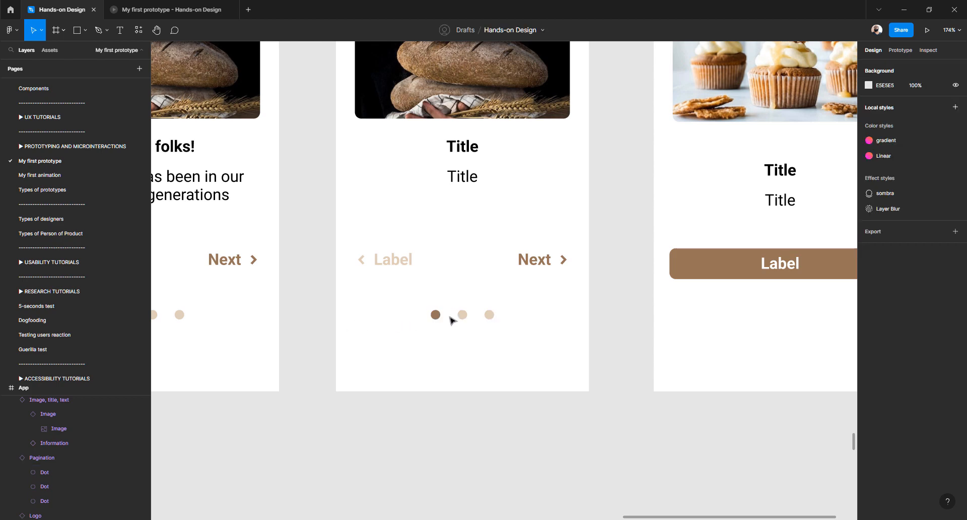
{"action": "scroll", "coordinate": [453, 319], "scroll_direction": "up", "scroll_amount": 3}
{"action": "left_click", "coordinate": [432, 317]}
{"action": "left_click", "coordinate": [417, 318]}
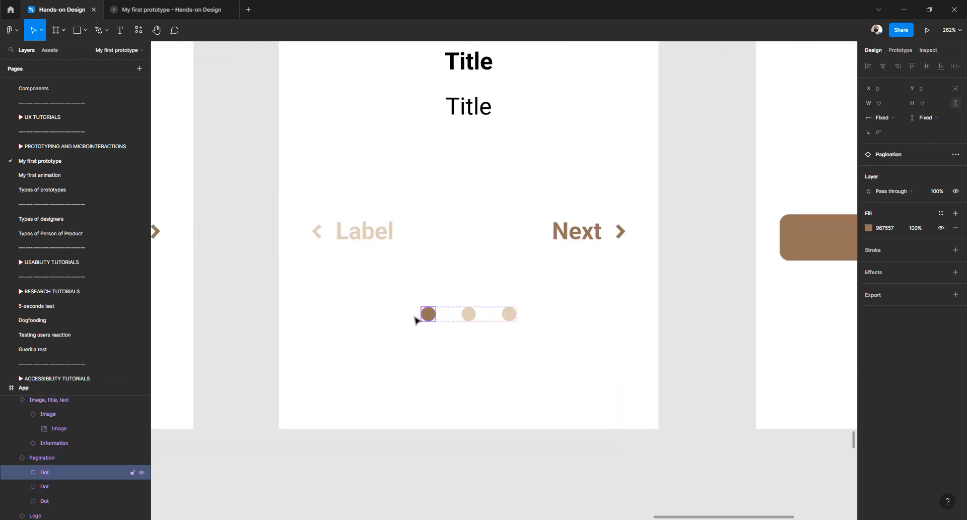
{"action": "left_click", "coordinate": [431, 318]}
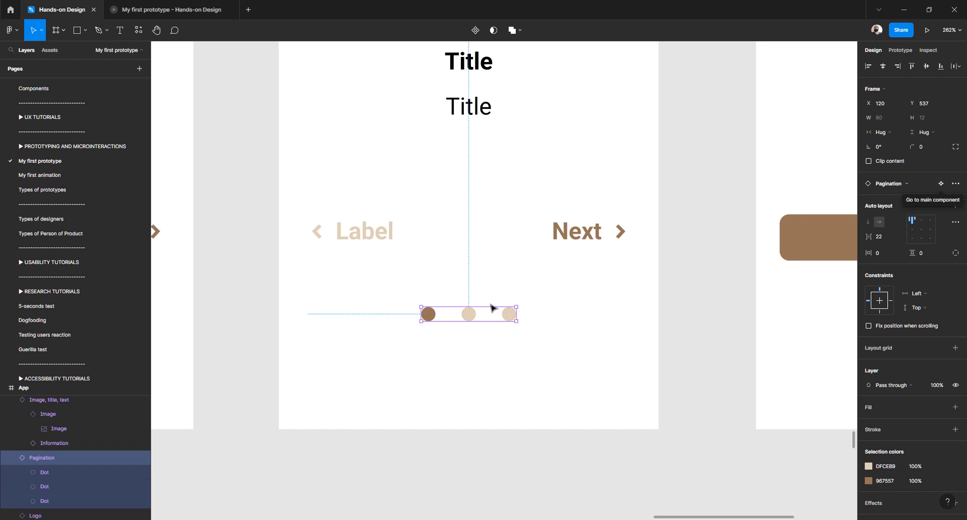
{"action": "left_click", "coordinate": [467, 316]}
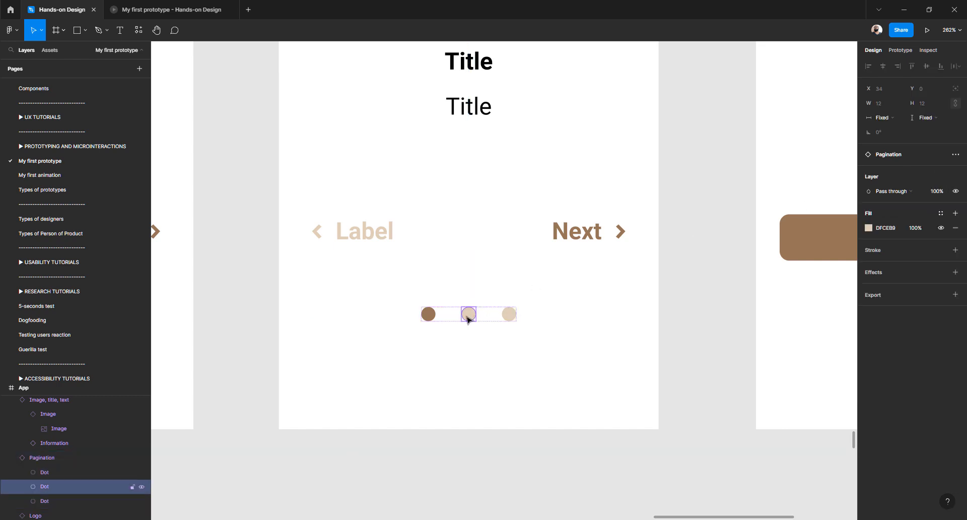
{"action": "left_click", "coordinate": [868, 227]}
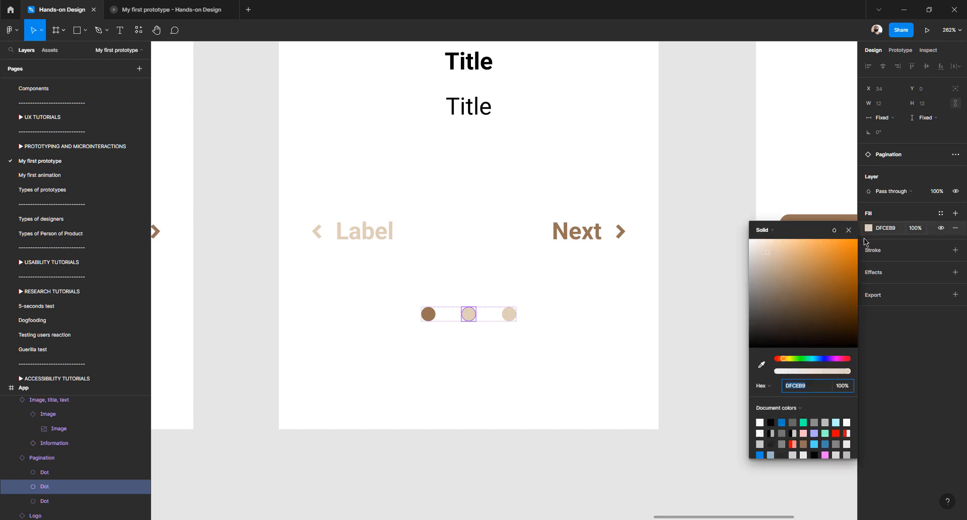
{"action": "left_click", "coordinate": [761, 364]}
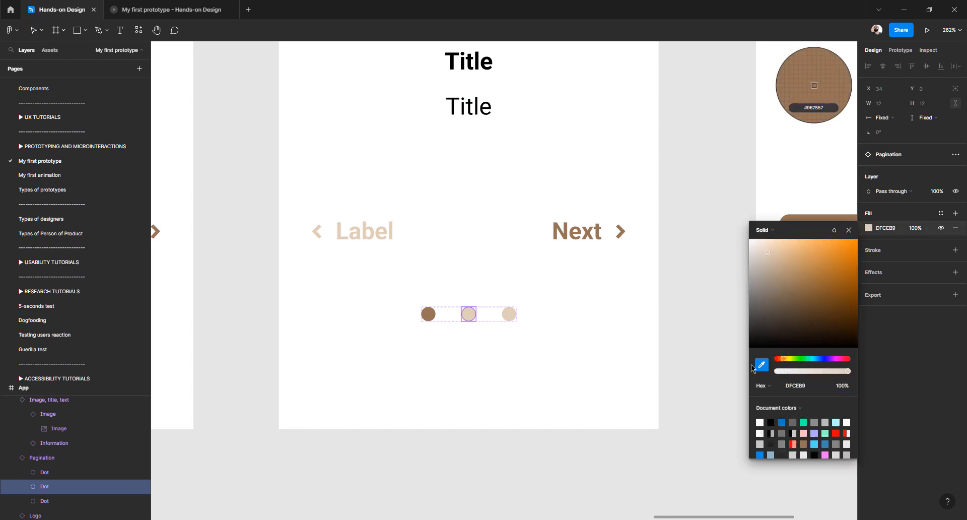
{"action": "left_click", "coordinate": [429, 315]}
{"action": "left_click_drag", "start_coordinate": [428, 315], "coordinate": [462, 321]}
{"action": "key", "text": "i"}
{"action": "left_click", "coordinate": [531, 312]}
{"action": "left_click", "coordinate": [702, 319]}
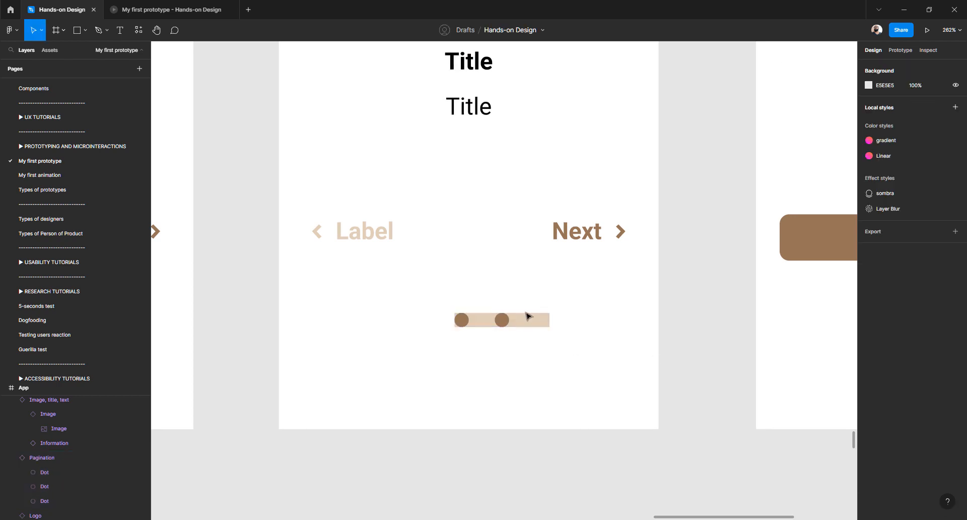
{"action": "left_click", "coordinate": [527, 317]}
{"action": "key", "text": "ctrl+z"}
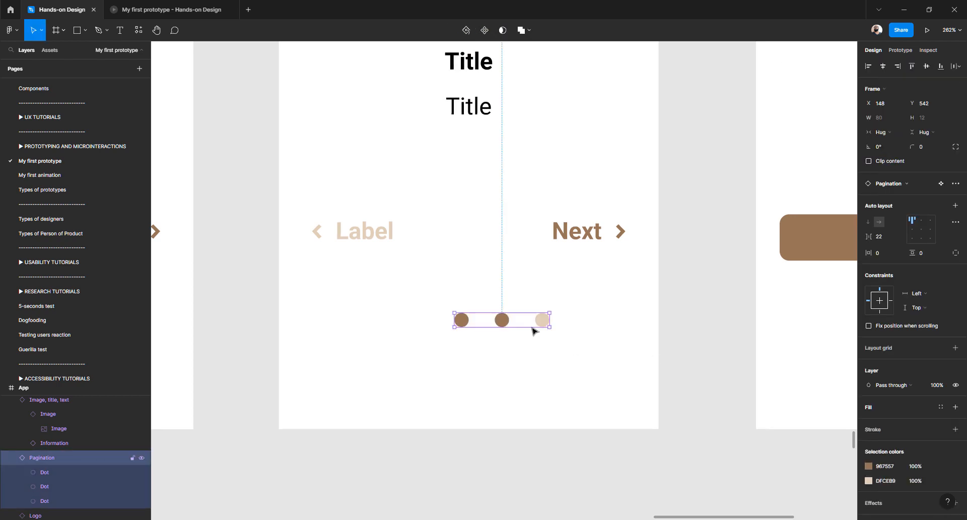
Fill the second App screen's first pagination dot with the light beige DFCEB9 sampled from the third dot
{"action": "left_click", "coordinate": [542, 321]}
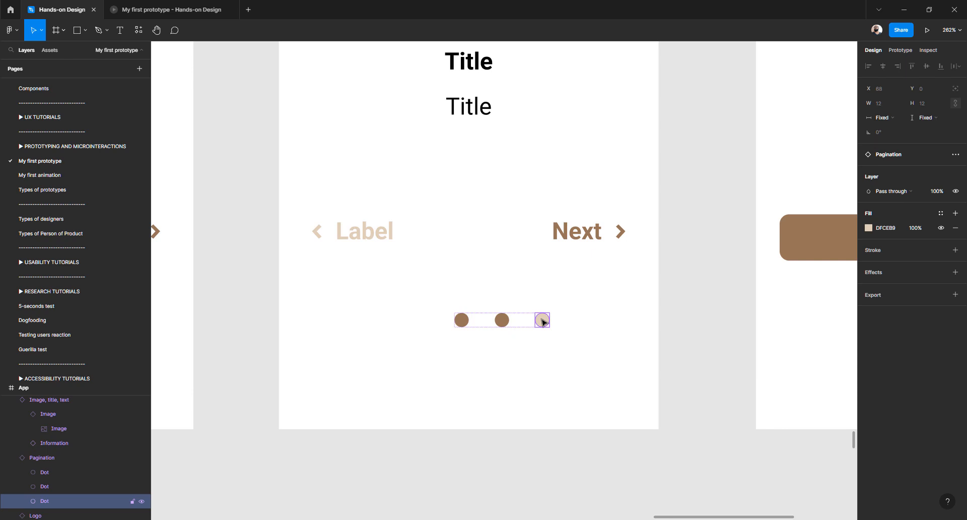
{"action": "key", "text": "i"}
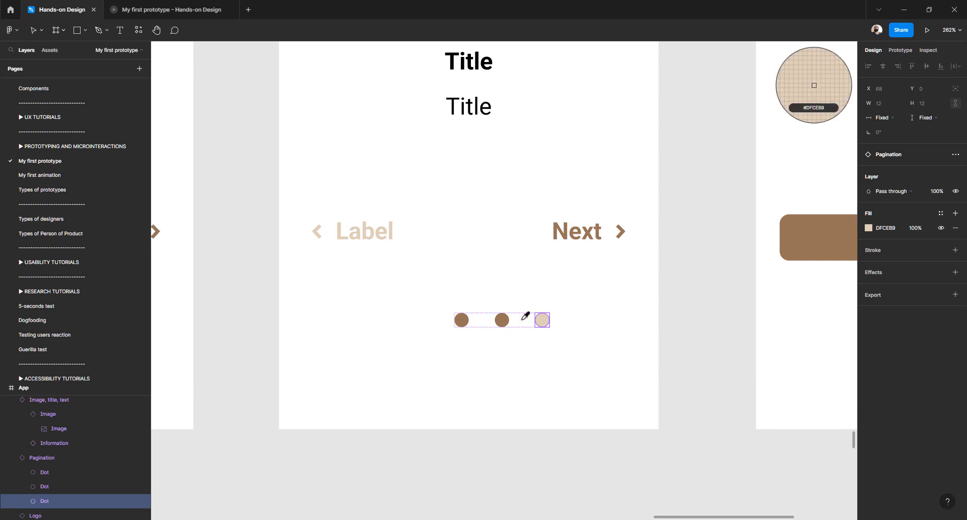
{"action": "key", "text": "Escape"}
{"action": "left_click", "coordinate": [466, 322]}
{"action": "key", "text": "i"}
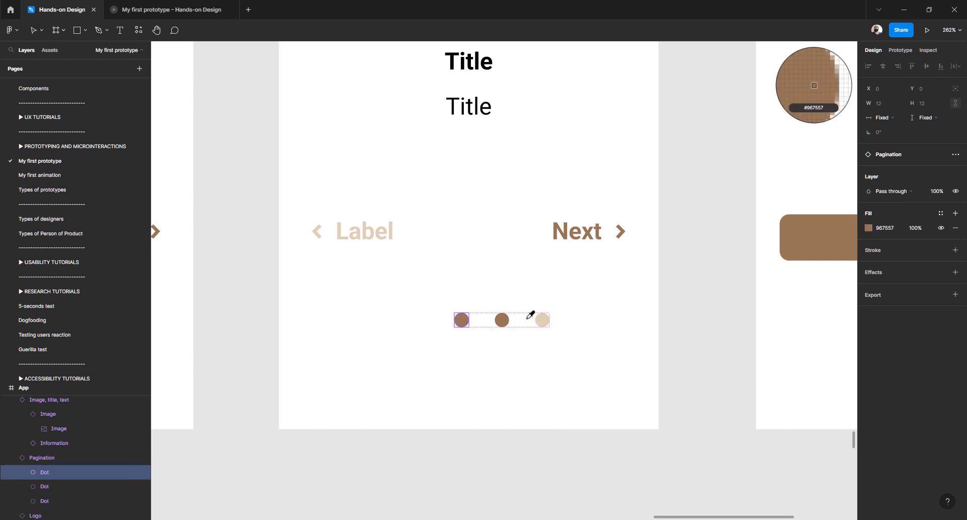
{"action": "left_click", "coordinate": [543, 319]}
{"action": "left_click", "coordinate": [665, 315]}
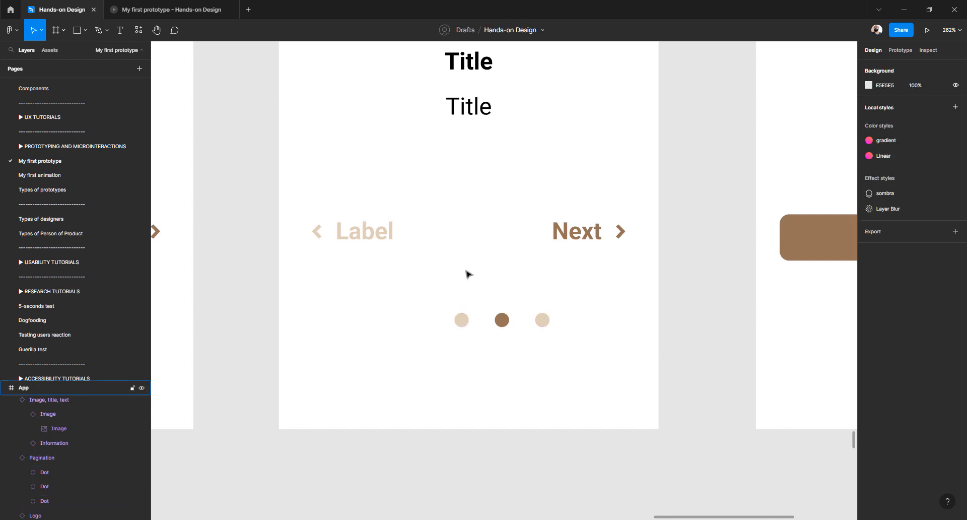
Centre the image, title and text blocks vertically on the first and second App screens, at Y 179 and Y 190
{"action": "scroll", "coordinate": [468, 274], "scroll_direction": "down", "scroll_amount": 5}
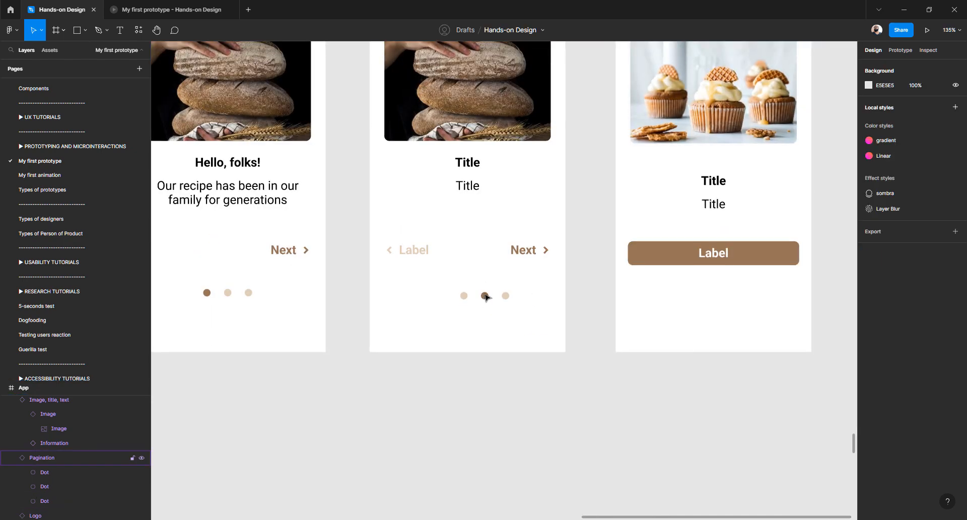
{"action": "left_click", "coordinate": [486, 296]}
{"action": "scroll", "coordinate": [460, 322], "scroll_direction": "up", "scroll_amount": 3}
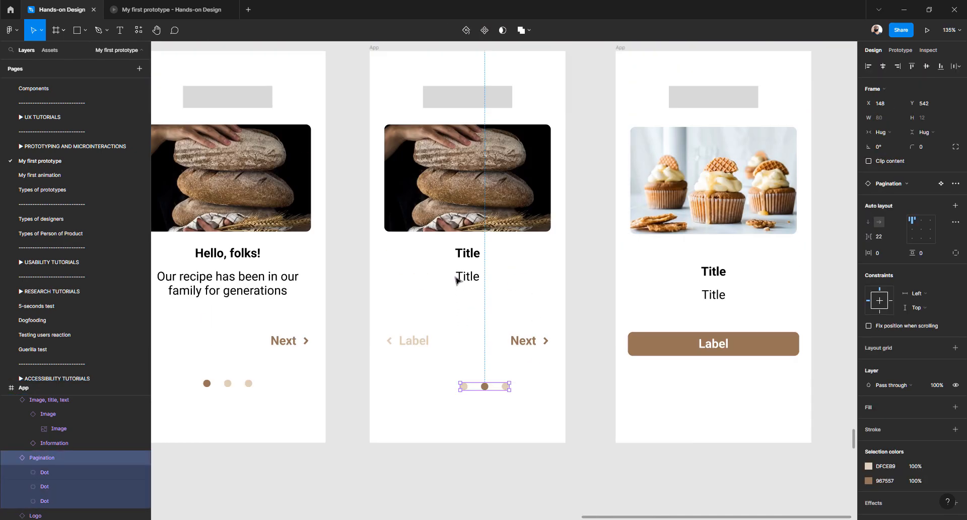
{"action": "scroll", "coordinate": [460, 279], "scroll_direction": "down", "scroll_amount": 2}
{"action": "scroll", "coordinate": [453, 284], "scroll_direction": "up", "scroll_amount": 5}
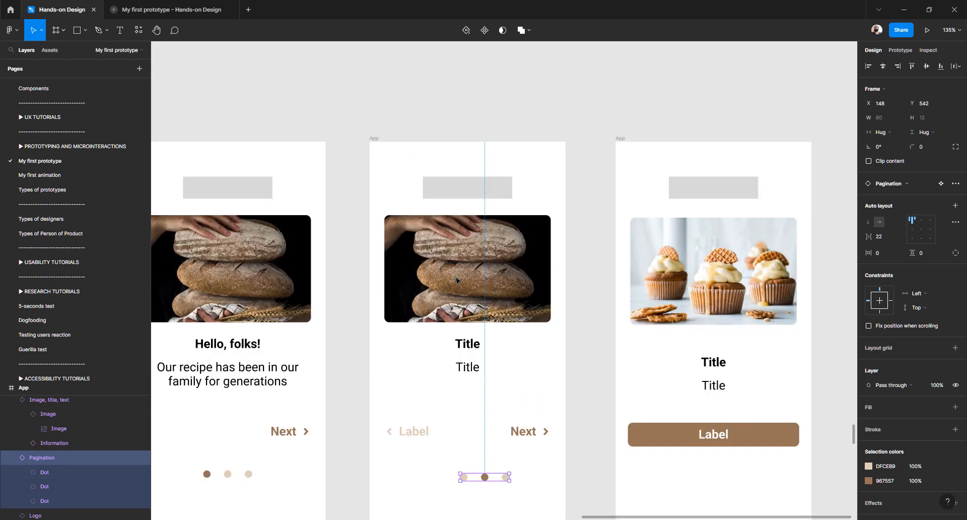
{"action": "scroll", "coordinate": [451, 288], "scroll_direction": "down", "scroll_amount": 2}
{"action": "scroll", "coordinate": [452, 288], "scroll_direction": "left", "scroll_amount": 3}
{"action": "left_click", "coordinate": [338, 322]}
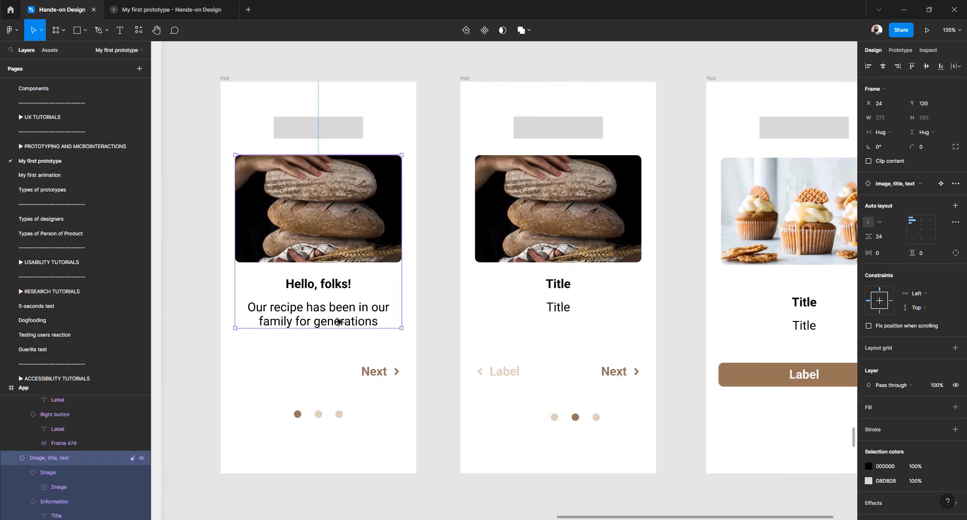
{"action": "left_click", "coordinate": [373, 372], "text": "shift"}
{"action": "left_click", "coordinate": [437, 354]}
{"action": "left_click", "coordinate": [388, 371]}
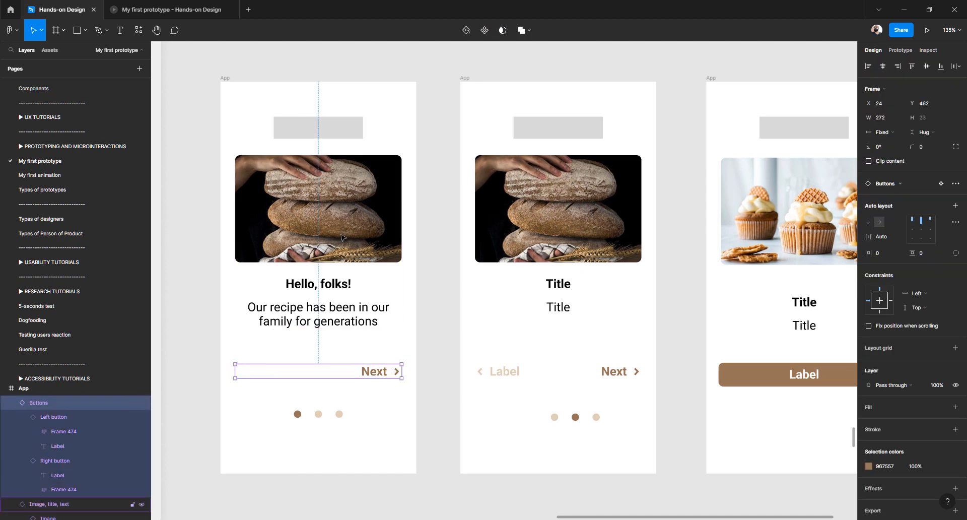
{"action": "left_click", "coordinate": [341, 237]}
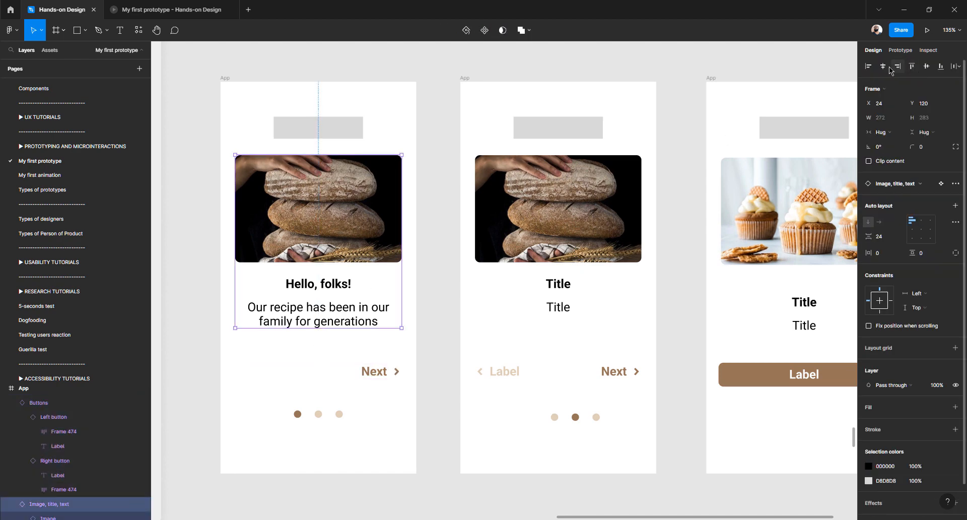
{"action": "left_click", "coordinate": [926, 67]}
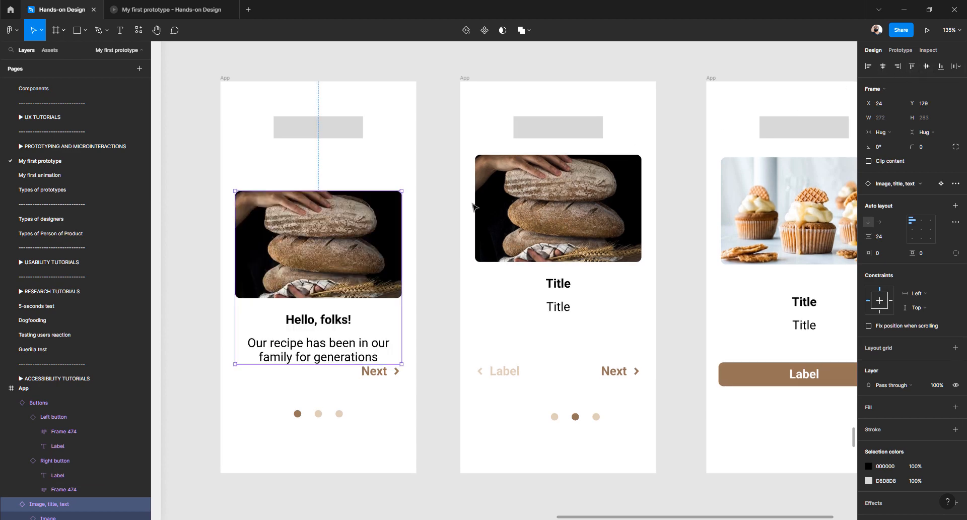
{"action": "left_click", "coordinate": [455, 323]}
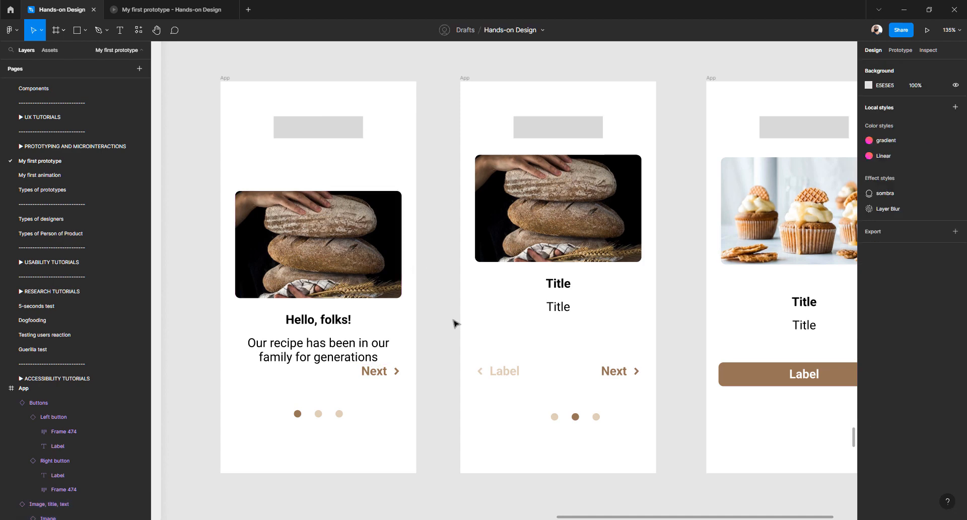
{"action": "left_click_drag", "start_coordinate": [564, 244], "coordinate": [535, 297]}
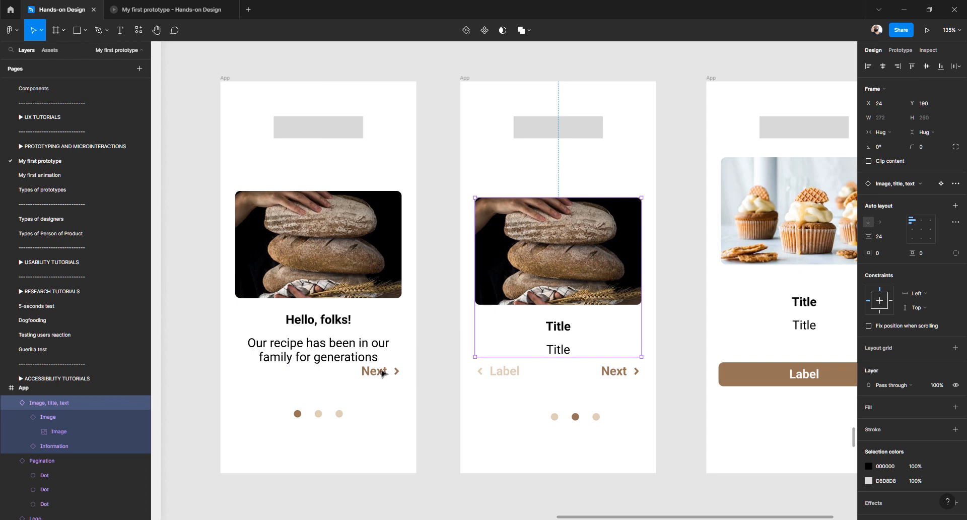
Move the first App screen's navigation buttons and pagination down together, placing the buttons at Y 503
{"action": "left_click", "coordinate": [383, 372]}
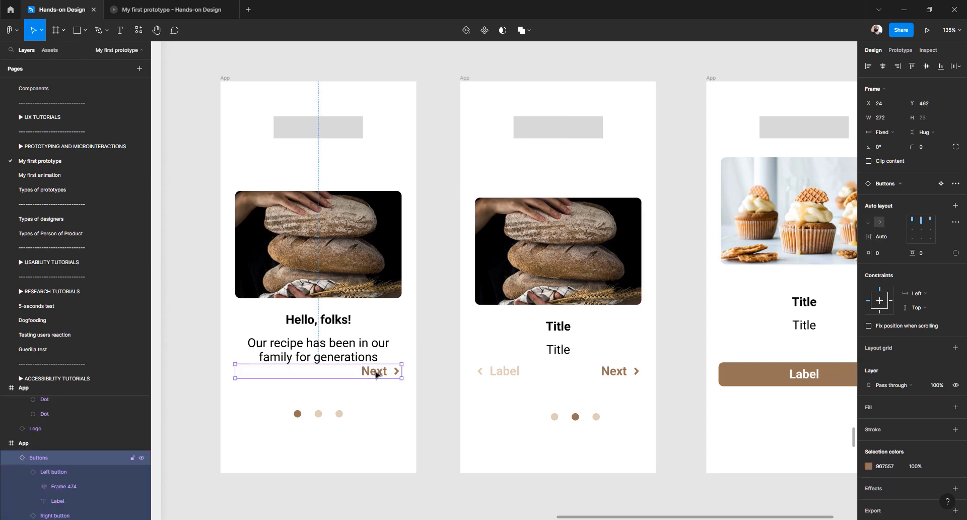
{"action": "left_click", "coordinate": [340, 414], "text": "shift"}
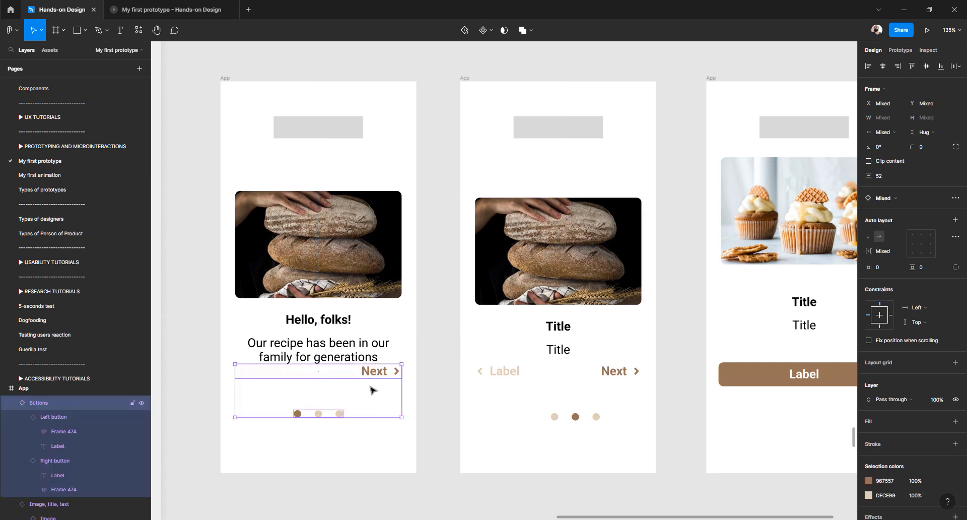
{"action": "left_click_drag", "start_coordinate": [376, 382], "coordinate": [375, 406]}
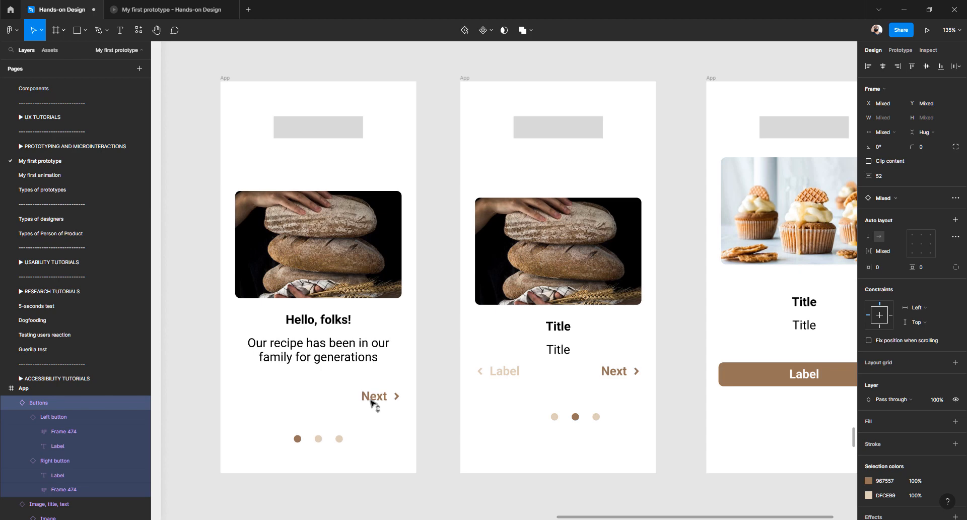
Set the auto layout spacing in the Information main component to 16 and return to its instance on the first App screen
{"action": "left_click", "coordinate": [353, 363]}
{"action": "double_click", "coordinate": [352, 363]}
{"action": "double_click", "coordinate": [352, 362]}
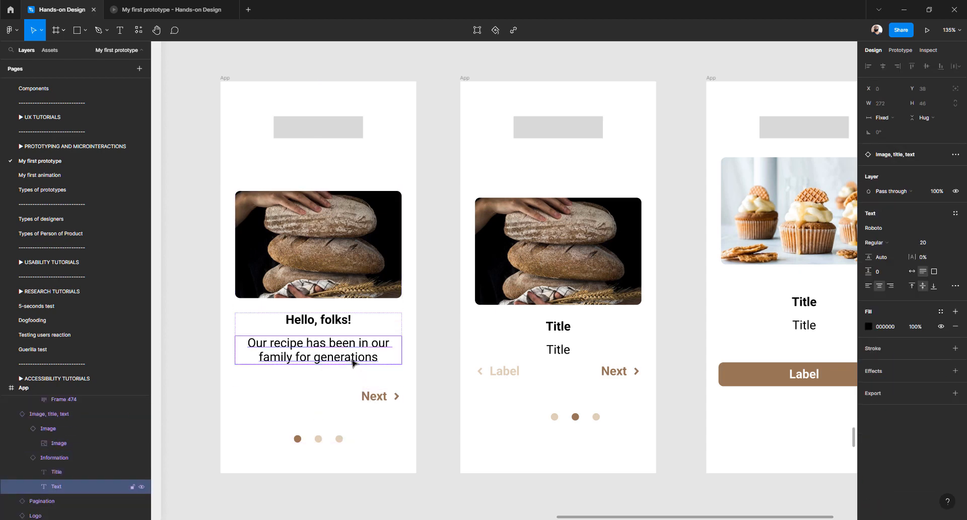
{"action": "double_click", "coordinate": [353, 362]}
{"action": "key", "text": "Escape"}
{"action": "left_click", "coordinate": [334, 325]}
{"action": "key", "text": "Escape"}
{"action": "left_click", "coordinate": [301, 351]}
{"action": "double_click", "coordinate": [301, 350]}
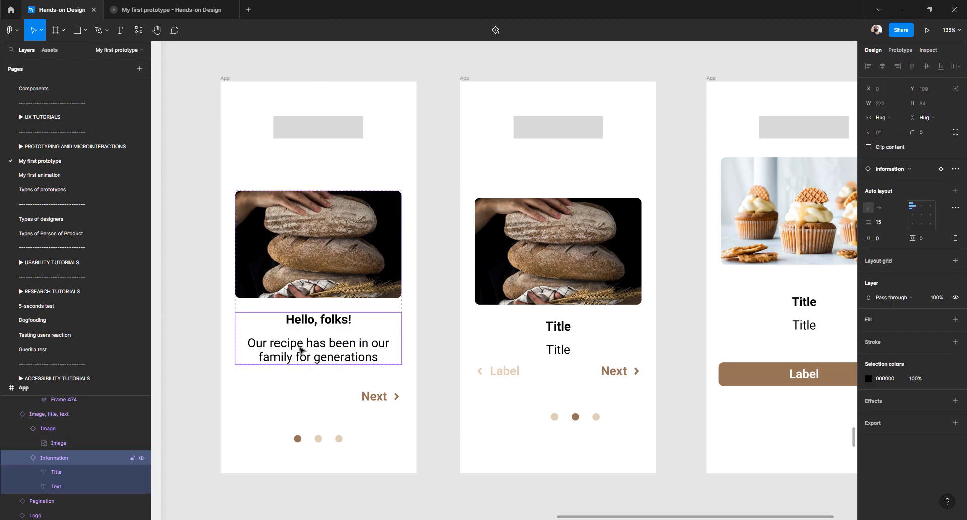
{"action": "left_click", "coordinate": [940, 169]}
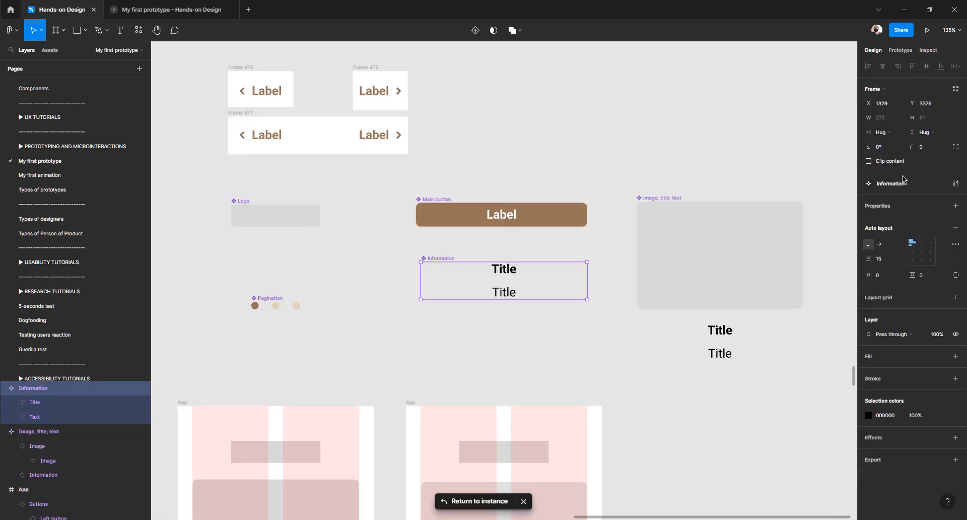
{"action": "left_click", "coordinate": [884, 258]}
{"action": "type", "text": "16"}
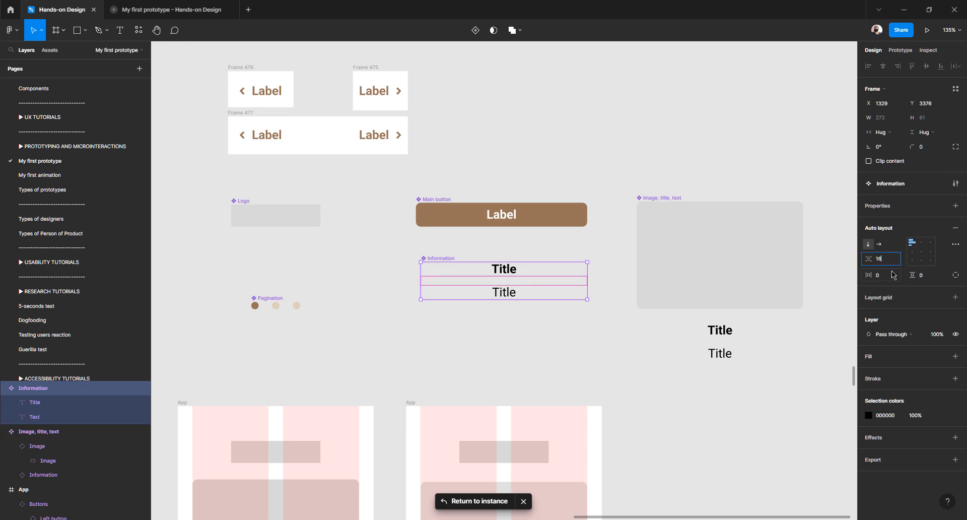
{"action": "key", "text": "Return"}
{"action": "key", "text": "3"}
{"action": "key", "text": "ctrl+z"}
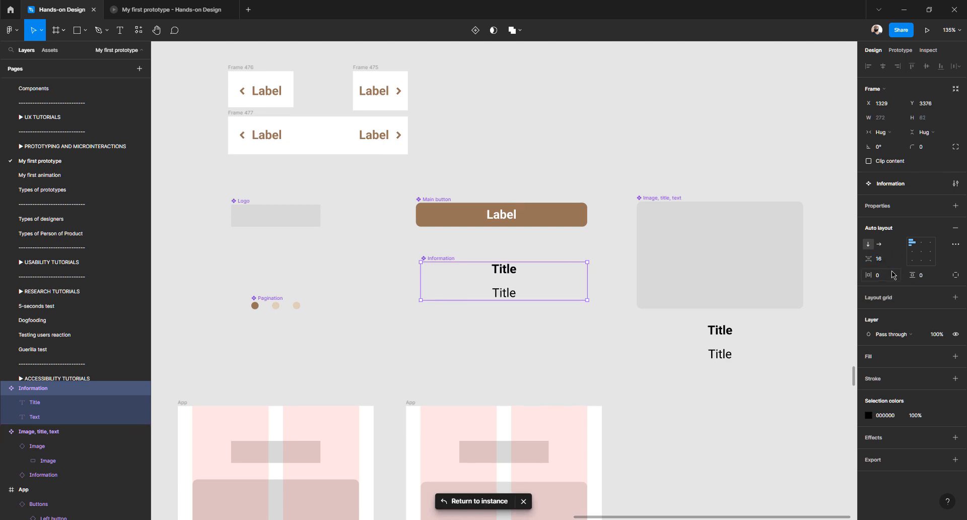
{"action": "left_click", "coordinate": [476, 501]}
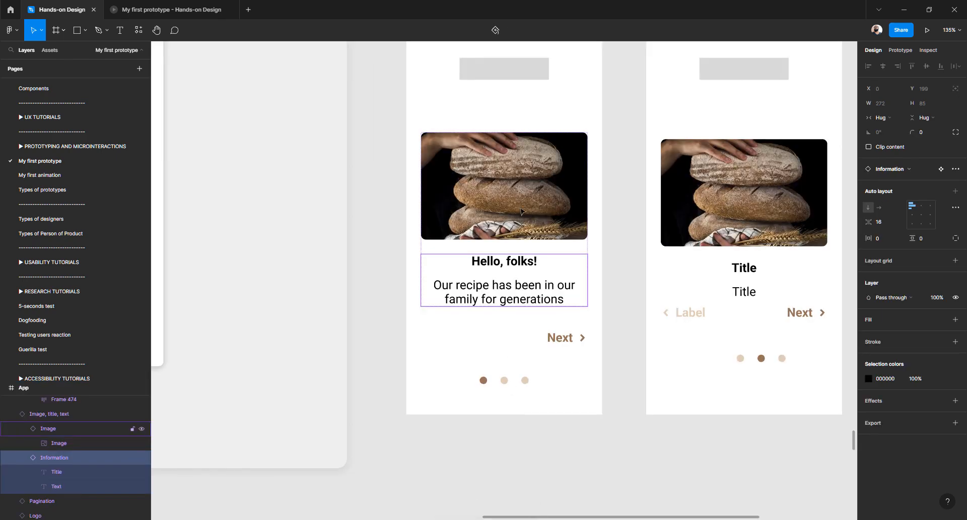
Measure the spacing between the image, text, navigation buttons and pagination on the first App screen
{"action": "key", "text": "shift+Tab"}
{"action": "key", "text": "alt"}
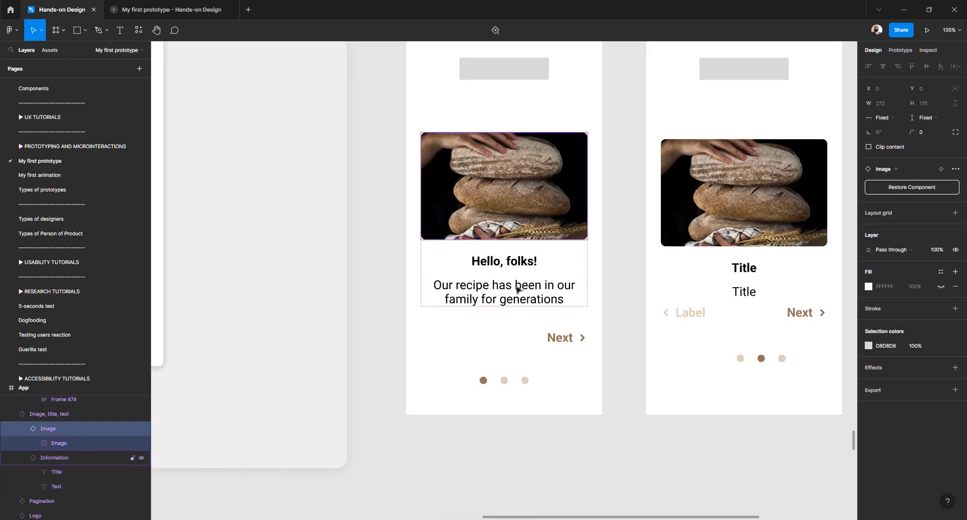
{"action": "left_click", "coordinate": [558, 343]}
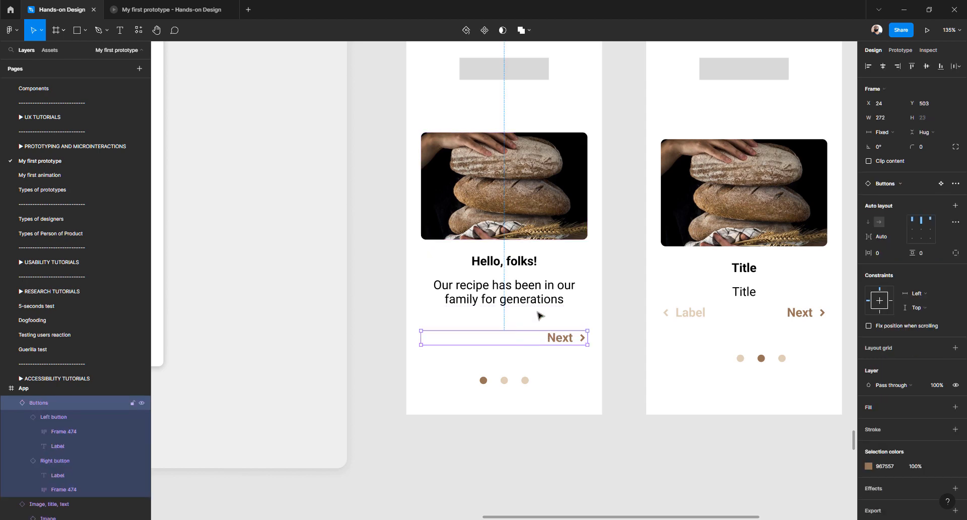
{"action": "key", "text": "alt"}
{"action": "scroll", "coordinate": [538, 303], "scroll_direction": "right", "scroll_amount": 5}
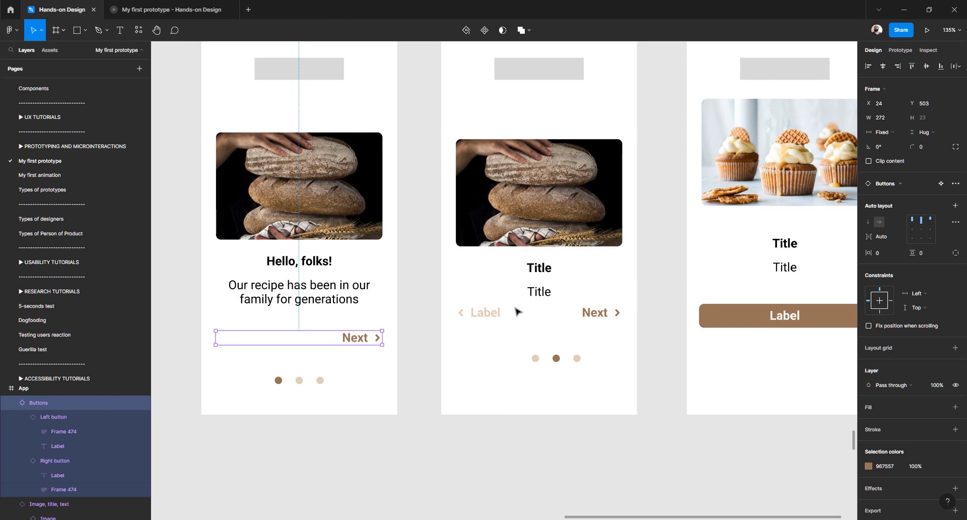
{"action": "key", "text": "alt"}
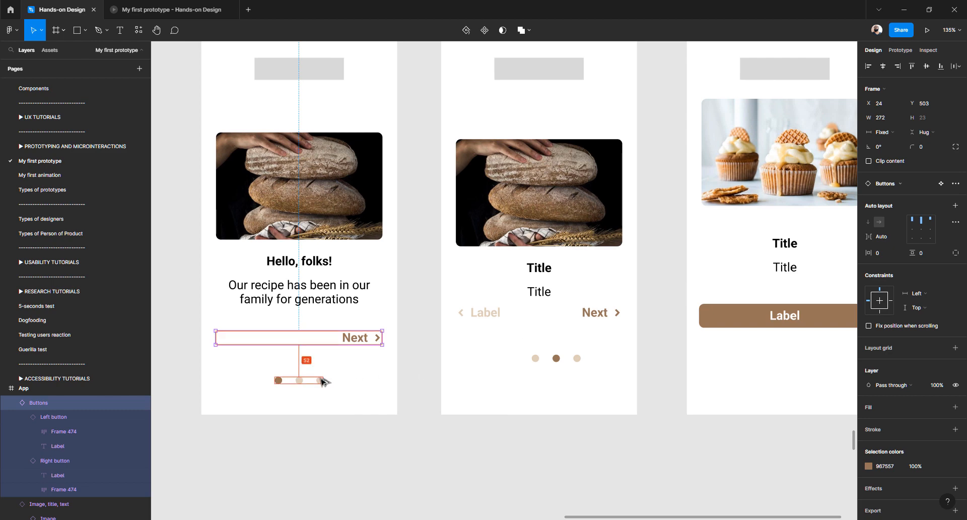
Nudge the first App screen's pagination up to Y 574, checking its distance from the navigation buttons
{"action": "left_click", "coordinate": [323, 381], "text": "alt"}
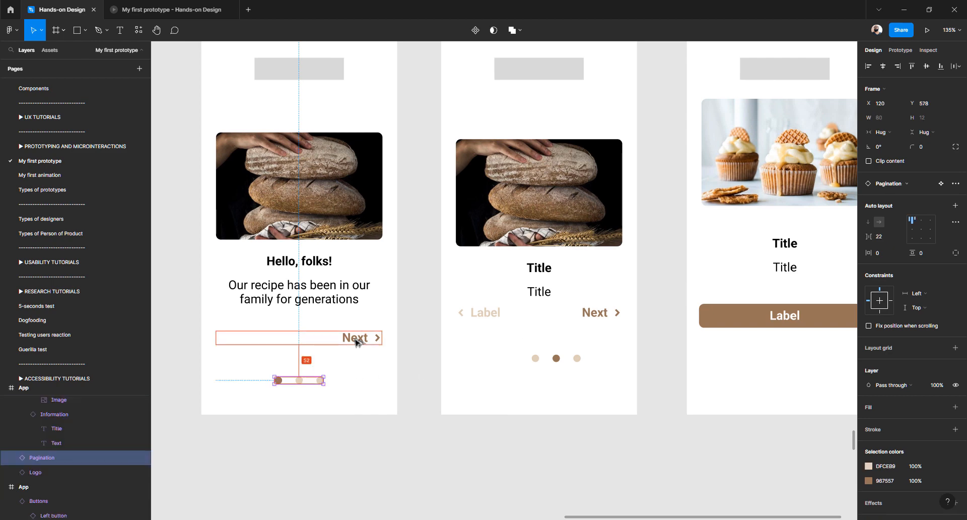
{"action": "key", "text": "Up"}
{"action": "key", "text": "Up"}
{"action": "key", "text": "Up"}
{"action": "key", "text": "Up"}
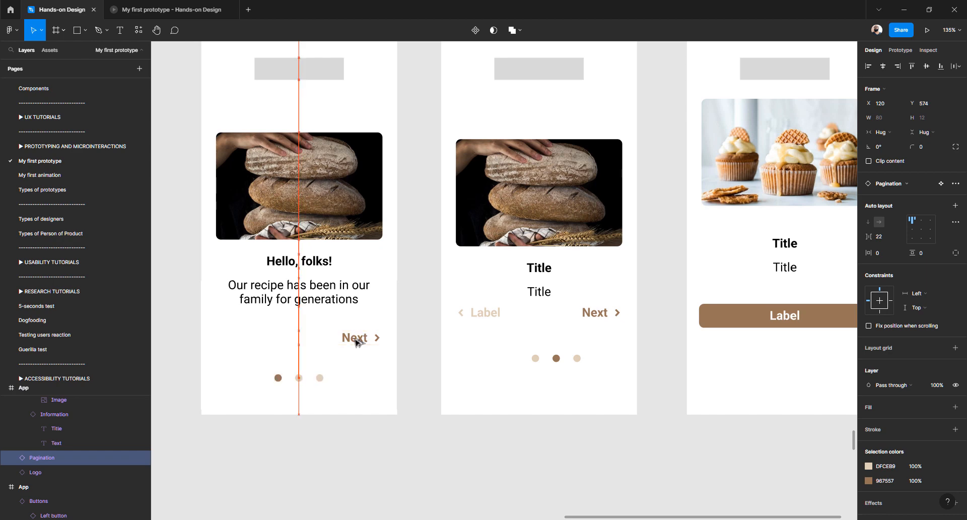
{"action": "key", "text": "Down"}
{"action": "key", "text": "alt"}
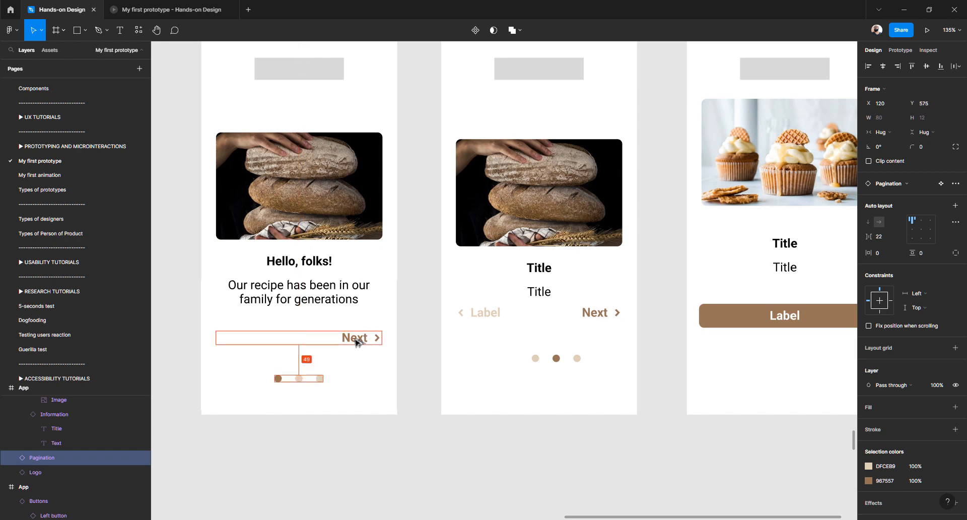
{"action": "key", "text": "Down"}
{"action": "key", "text": "alt"}
{"action": "key", "text": "Down"}
{"action": "key", "text": "alt"}
{"action": "key", "text": "Up"}
{"action": "key", "text": "Up"}
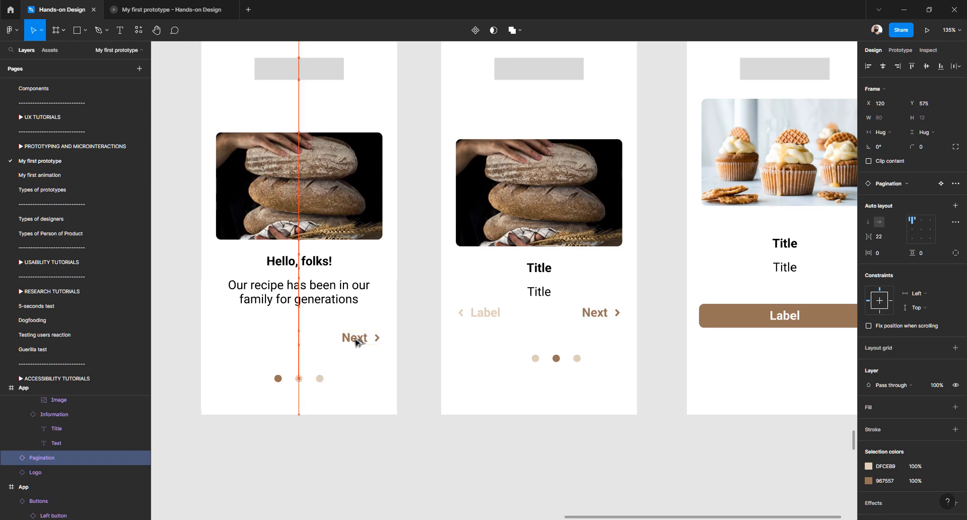
{"action": "key", "text": "alt"}
{"action": "key", "text": "Up"}
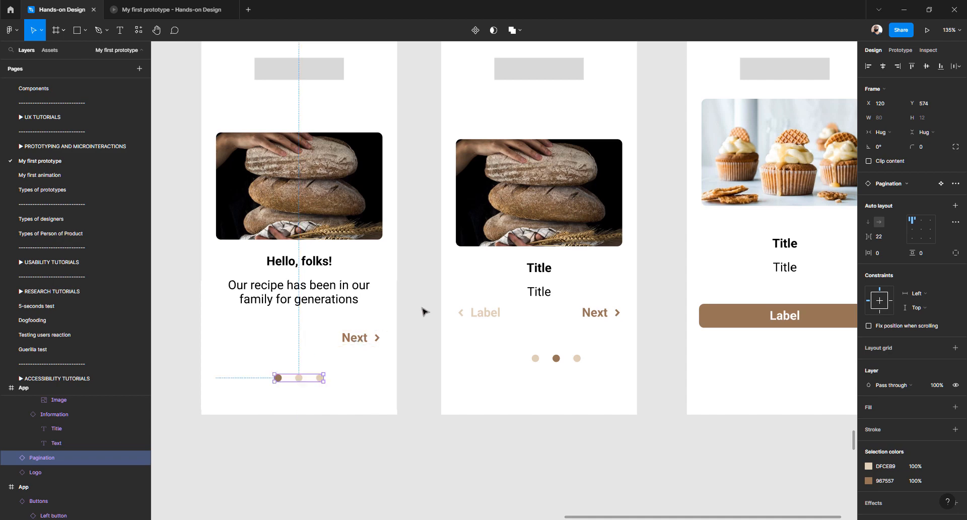
Move the second App screen's navigation buttons down to Y 491, leaving 40 px below the image and text block
{"action": "left_click", "coordinate": [497, 218]}
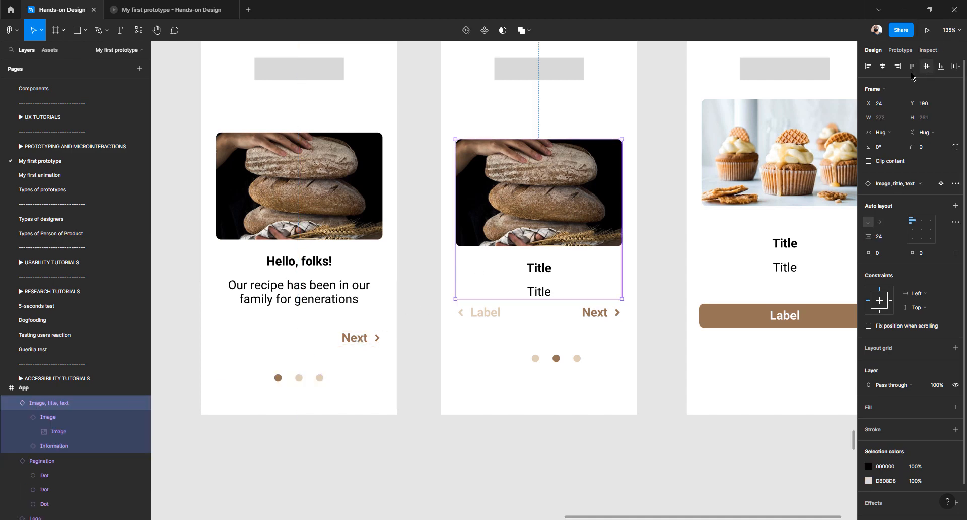
{"action": "left_click", "coordinate": [472, 312]}
{"action": "left_click", "coordinate": [367, 336]}
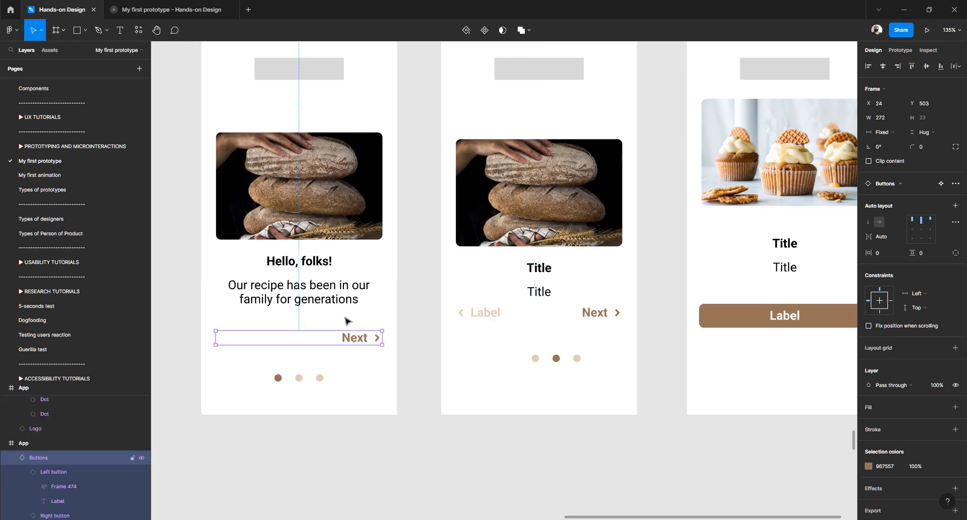
{"action": "left_click", "coordinate": [486, 312]}
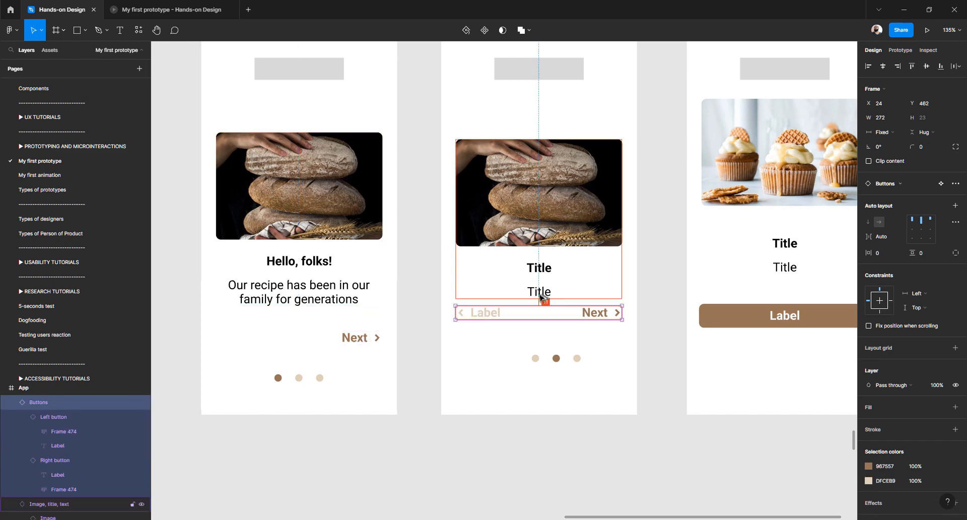
{"action": "key", "text": "shift+Down"}
{"action": "key", "text": "shift+Down"}
{"action": "key", "text": "shift+Down"}
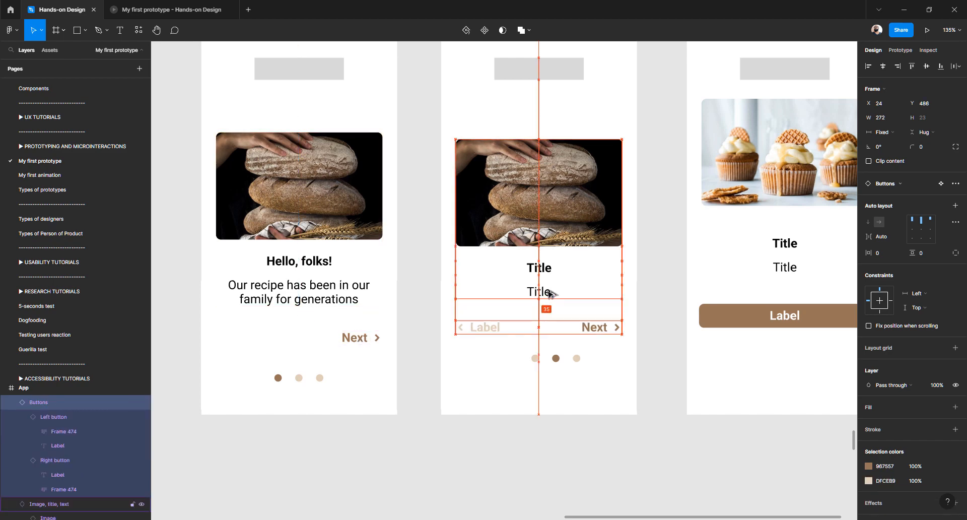
{"action": "key", "text": "Down"}
{"action": "key", "text": "Down"}
{"action": "key", "text": "Down"}
{"action": "key", "text": "Down"}
{"action": "key", "text": "Down"}
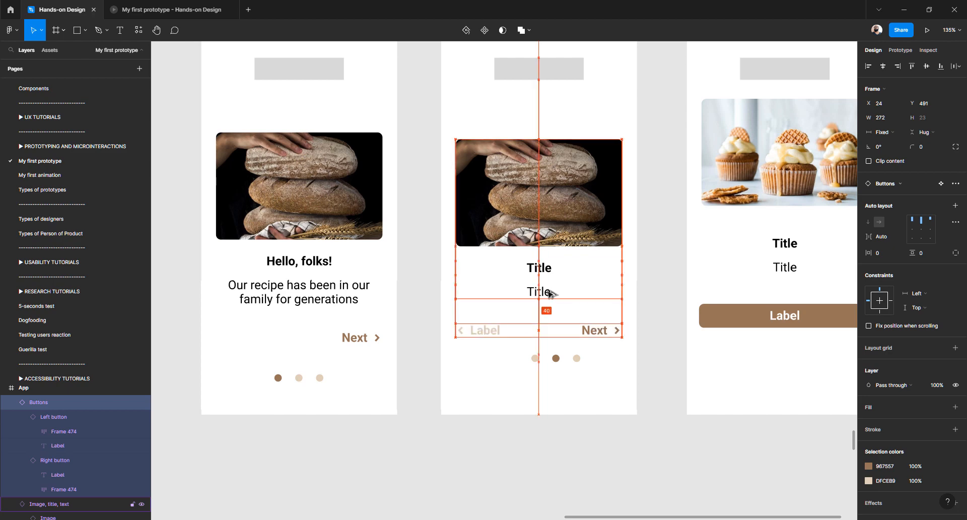
Check the first App screen's pagination spacing and center the second App screen's pagination horizontally
{"action": "left_click", "coordinate": [320, 379]}
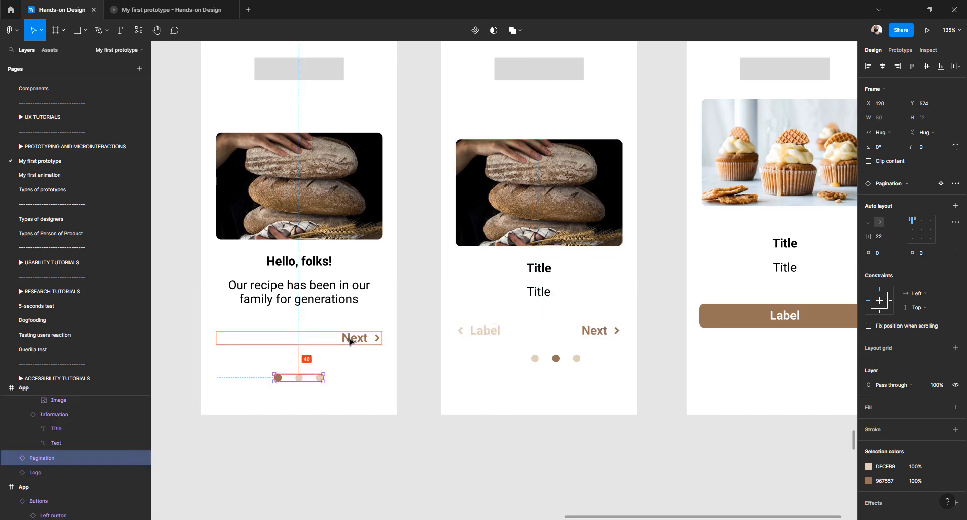
{"action": "left_click", "coordinate": [538, 360]}
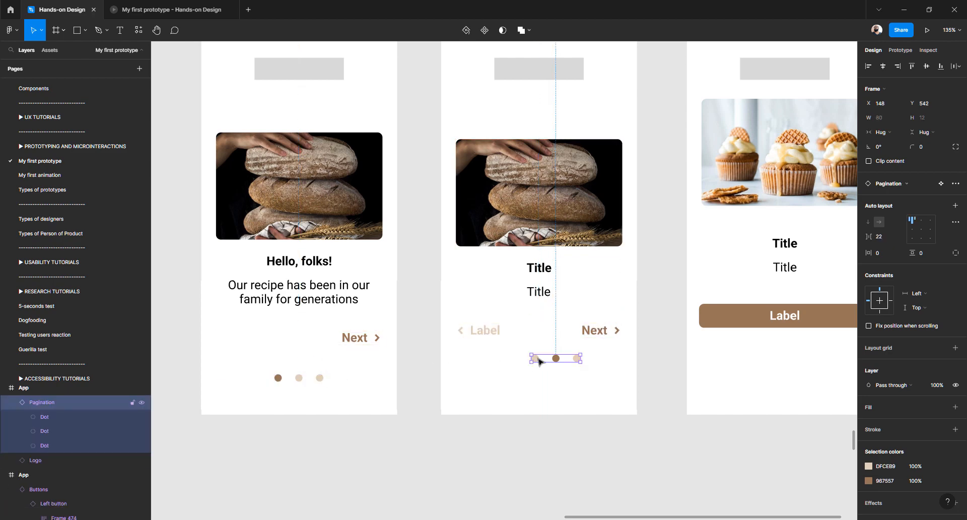
{"action": "left_click", "coordinate": [883, 66]}
Nudge the second App screen's pagination down to Y 562, measuring its distance from the navigation buttons
{"action": "key", "text": "alt"}
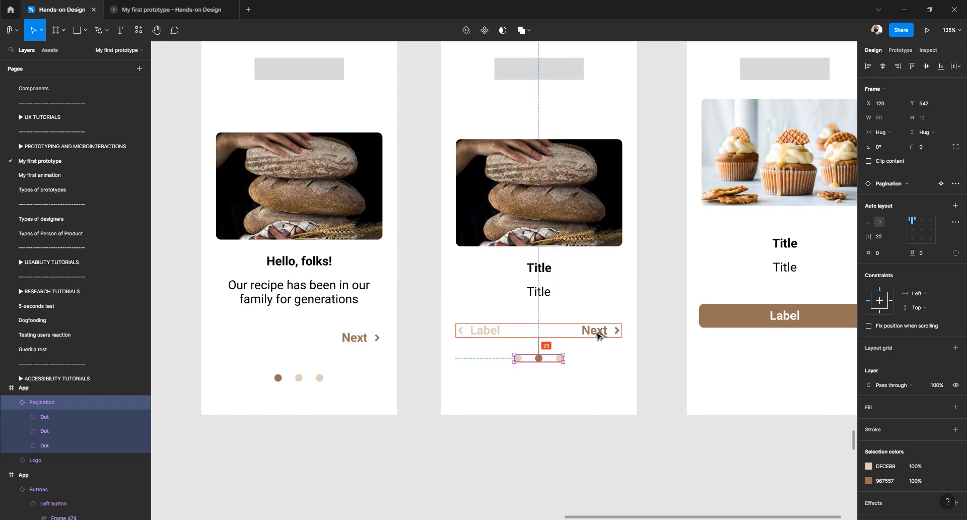
{"action": "key", "text": "Down"}
{"action": "key", "text": "Down"}
{"action": "key", "text": "Down"}
{"action": "key", "text": "Down"}
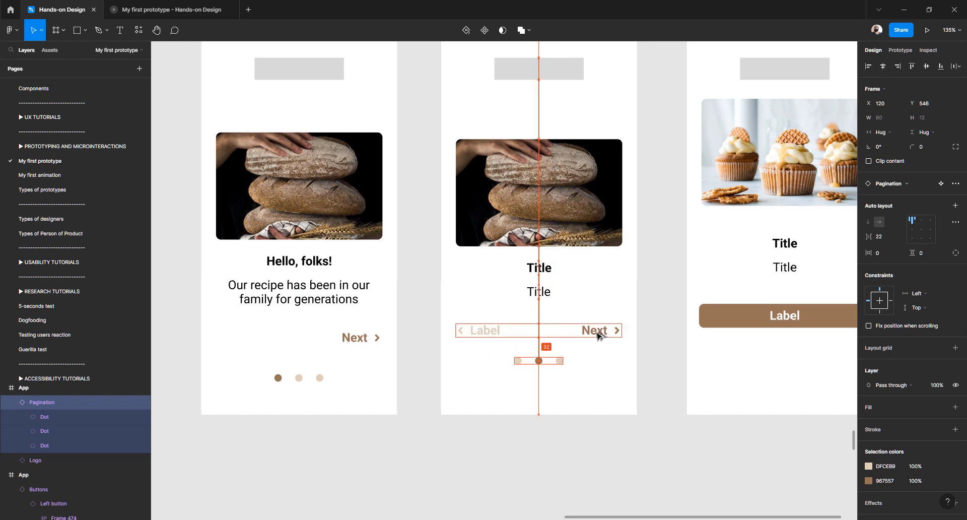
{"action": "key", "text": "Down"}
{"action": "key", "text": "Down"}
{"action": "key", "text": "Down"}
{"action": "key", "text": "Down"}
{"action": "key", "text": "Down"}
{"action": "key", "text": "Down"}
{"action": "key", "text": "Down"}
{"action": "key", "text": "Down"}
{"action": "key", "text": "Down"}
{"action": "key", "text": "Down"}
{"action": "key", "text": "Down"}
{"action": "key", "text": "Down"}
{"action": "key", "text": "Down"}
{"action": "key", "text": "Down"}
{"action": "key", "text": "Down"}
{"action": "key", "text": "Down"}
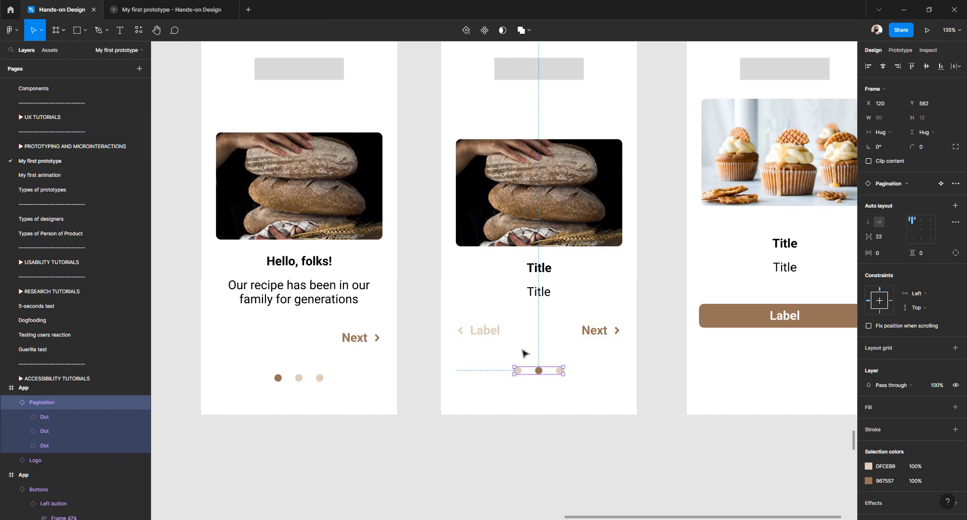
Change the label of the second App screen's back navigation button to "Previous"
{"action": "double_click", "coordinate": [492, 332]}
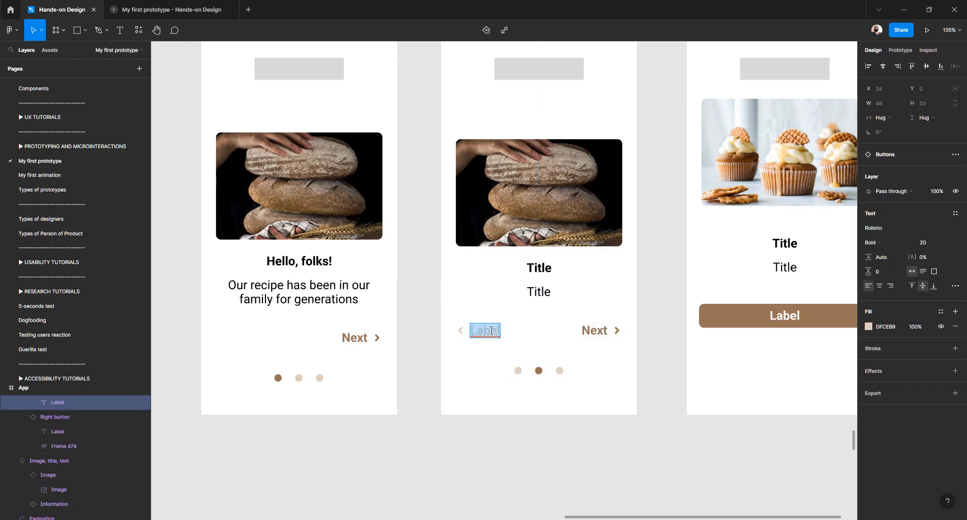
{"action": "type", "text": "Previous"}
{"action": "left_click", "coordinate": [505, 362]}
Compare with the reference screens, then select the image on the second App screen and run the Unsplash plugin
{"action": "scroll", "coordinate": [508, 288], "scroll_direction": "down", "scroll_amount": 5}
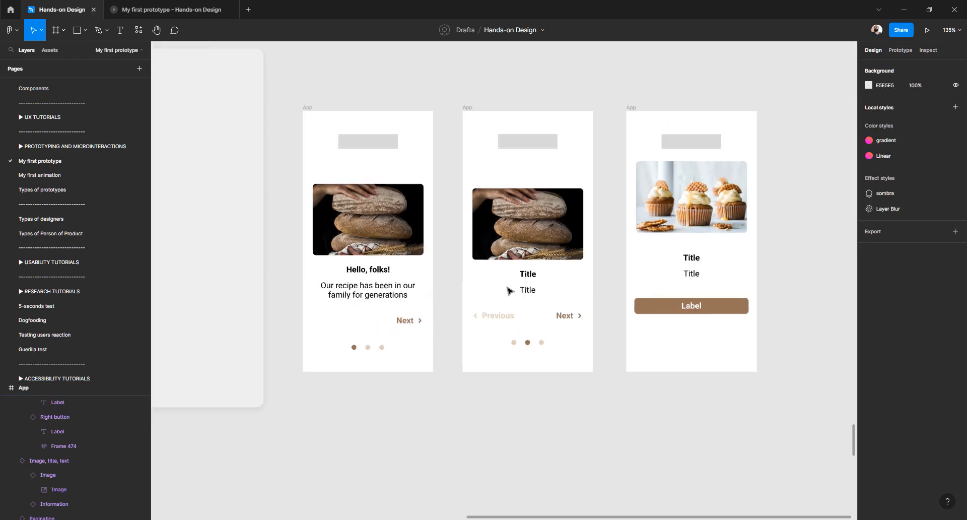
{"action": "scroll", "coordinate": [517, 247], "scroll_direction": "left", "scroll_amount": 6}
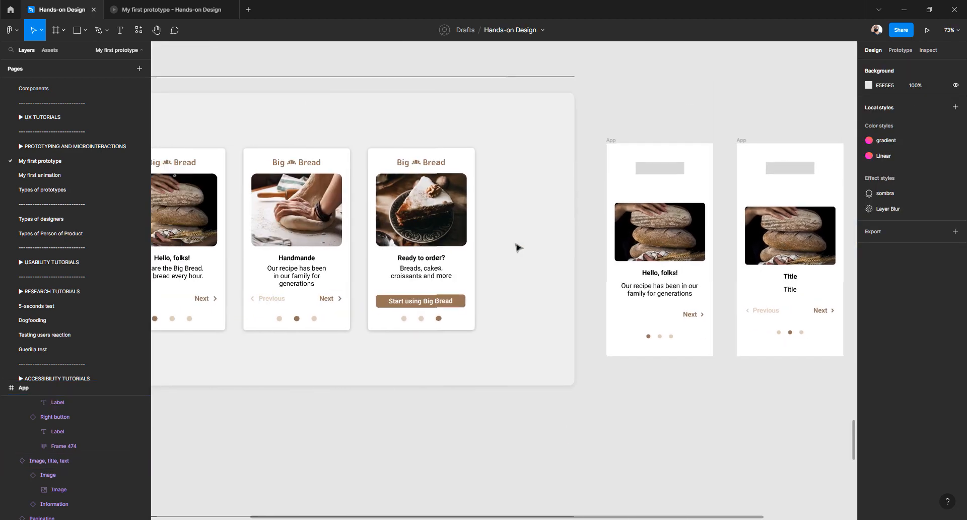
{"action": "scroll", "coordinate": [517, 247], "scroll_direction": "right", "scroll_amount": 5}
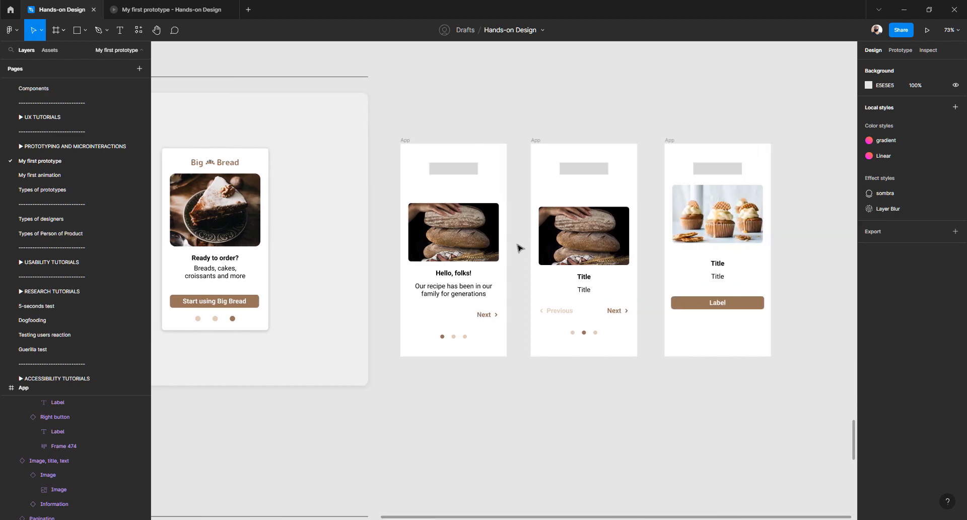
{"action": "left_click", "coordinate": [582, 227], "text": "ctrl"}
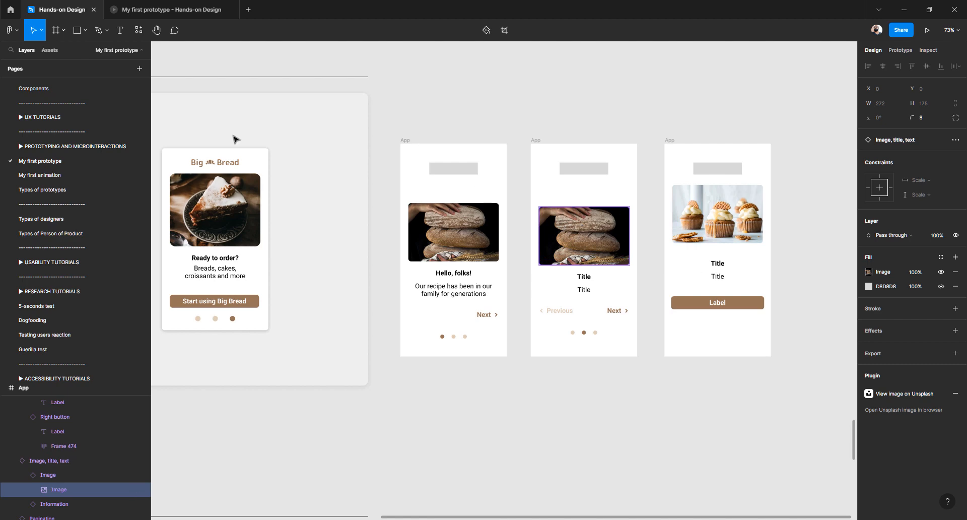
{"action": "left_click", "coordinate": [10, 29]}
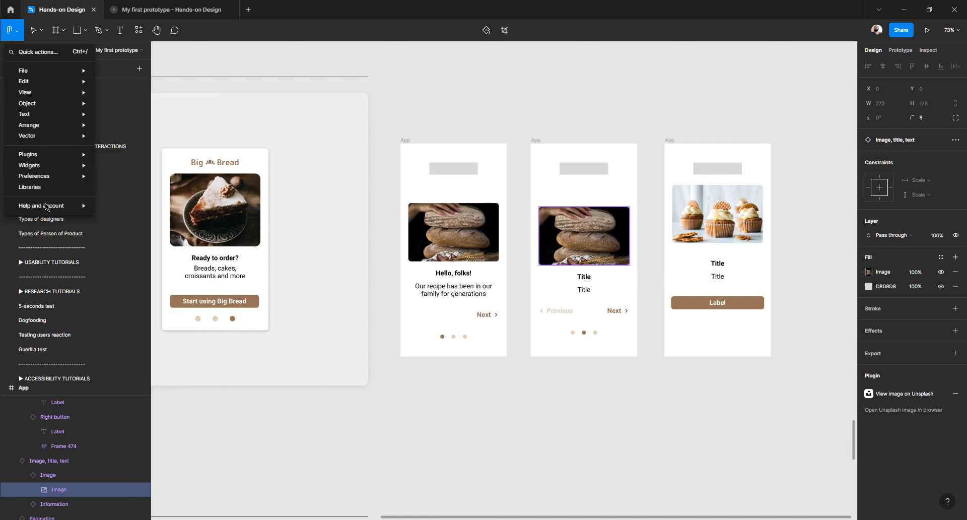
{"action": "mouse_move", "coordinate": [51, 155]}
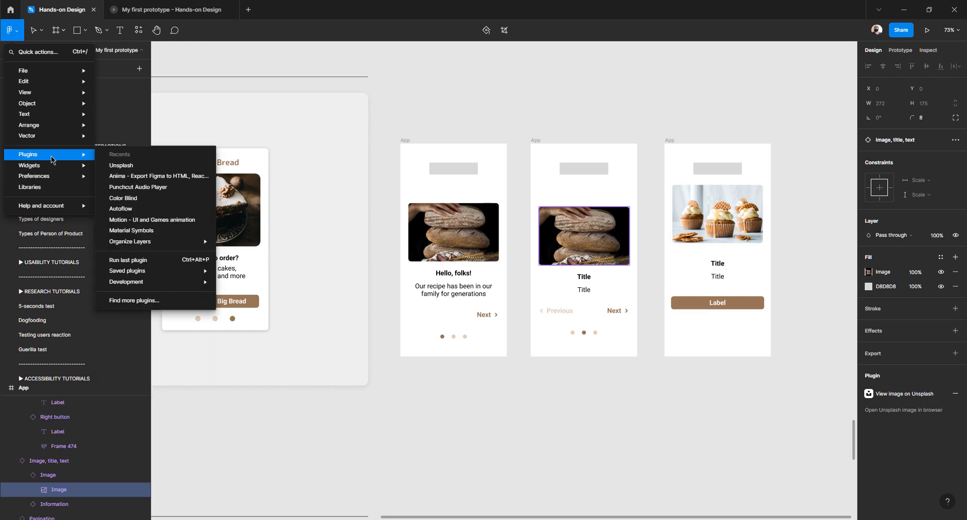
{"action": "left_click", "coordinate": [134, 166]}
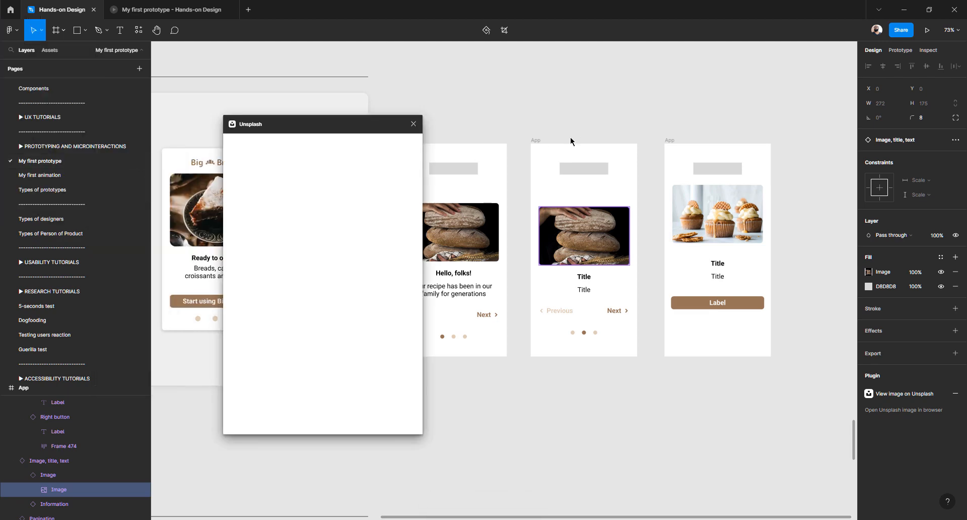
Search Unsplash for "bakery" photos
{"action": "left_click", "coordinate": [305, 168]}
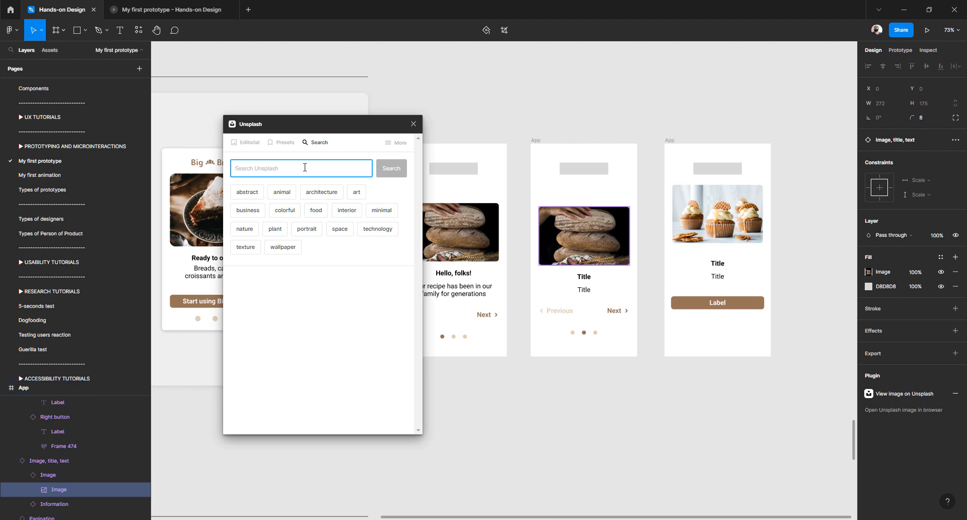
{"action": "type", "text": "ba"}
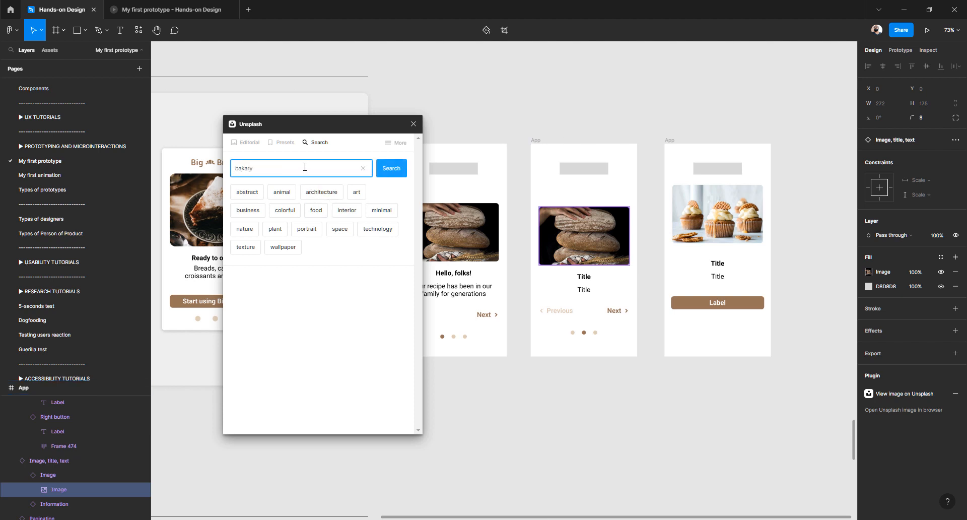
{"action": "type", "text": "kary"}
{"action": "key", "text": "Return"}
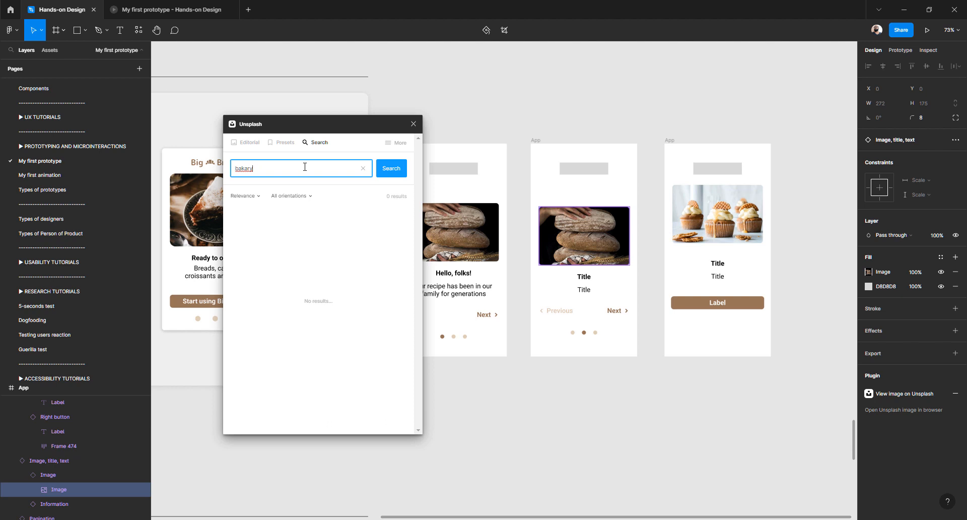
{"action": "key", "text": "ctrl+a"}
{"action": "type", "text": "bakery"}
{"action": "key", "text": "Return"}
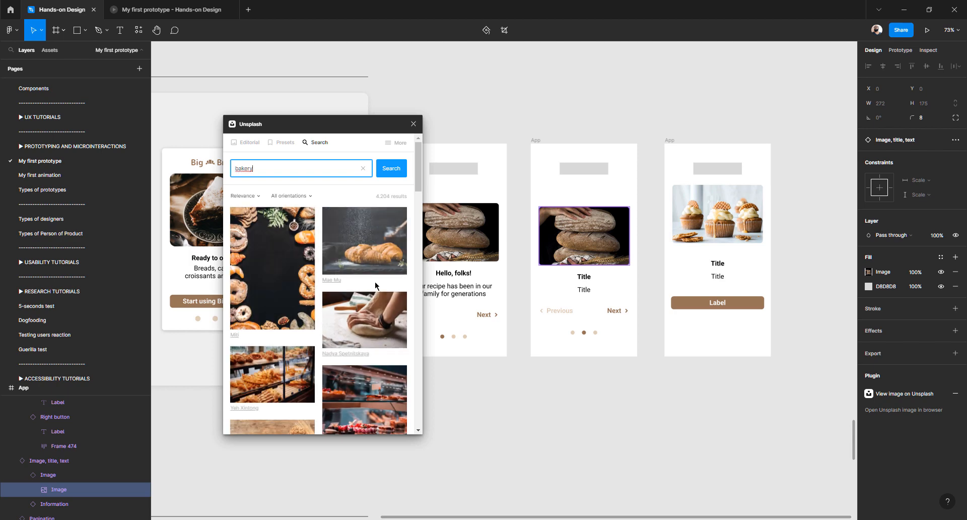
Fill the second App screen's image with the photo of hands kneading dough and close the Unsplash plugin
{"action": "left_click", "coordinate": [373, 316]}
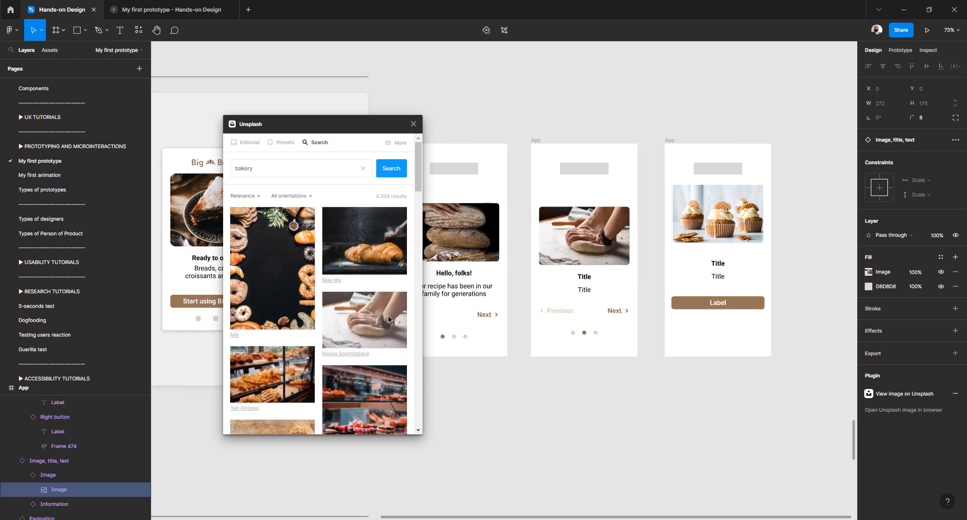
{"action": "left_click", "coordinate": [414, 123]}
{"action": "left_click", "coordinate": [438, 121]}
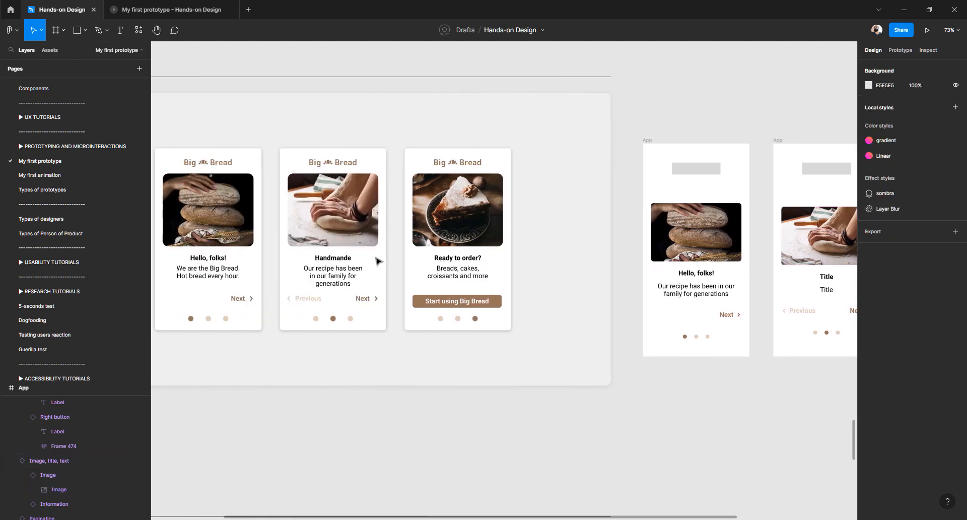
Copy the title "Handmande" from the reference screen and replace the second App screen's title placeholder with it
{"action": "scroll", "coordinate": [335, 268], "scroll_direction": "up", "scroll_amount": 5}
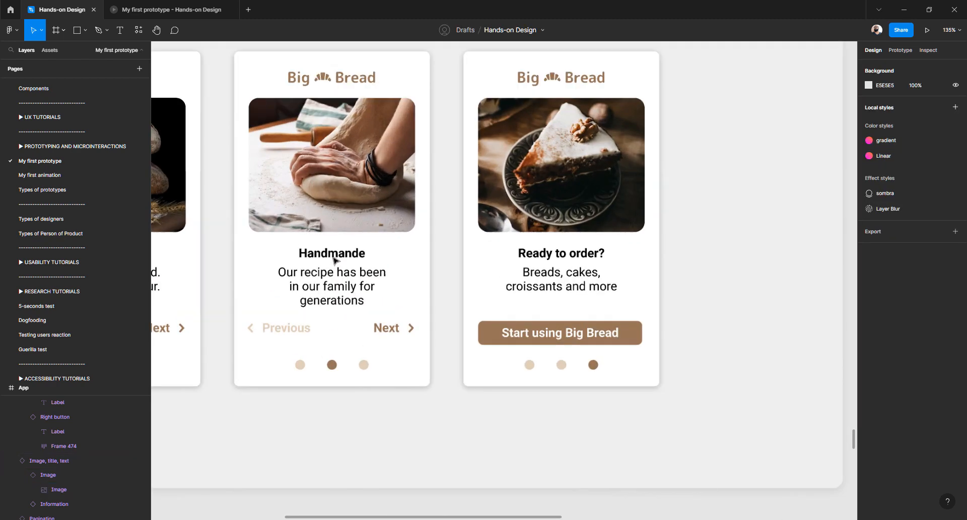
{"action": "double_click", "coordinate": [333, 252]}
{"action": "key", "text": "ctrl+c"}
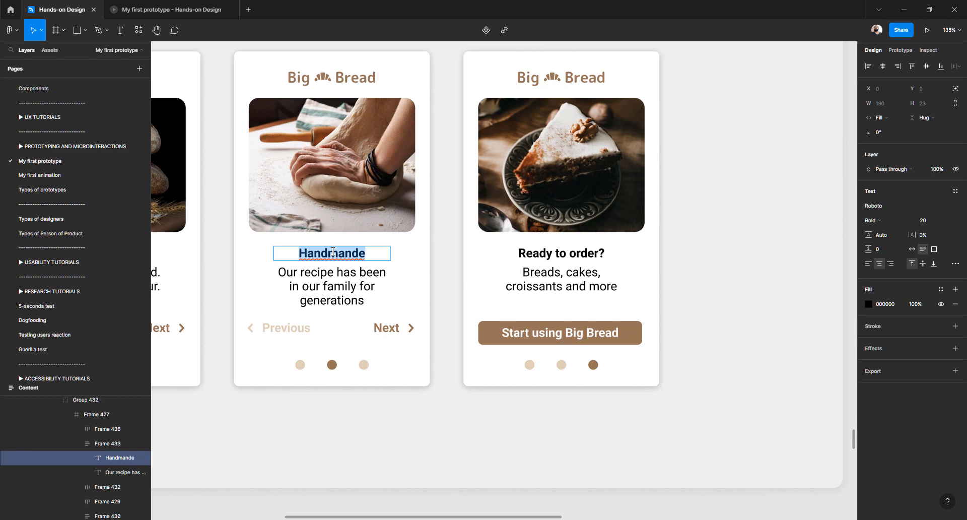
{"action": "scroll", "coordinate": [440, 287], "scroll_direction": "right", "scroll_amount": 12}
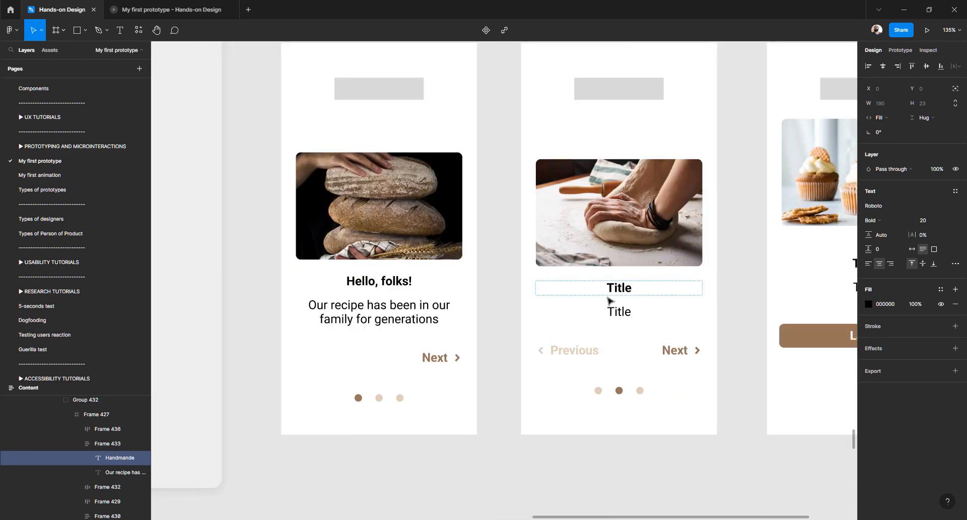
{"action": "double_click", "coordinate": [615, 288]}
{"action": "key", "text": "ctrl+v"}
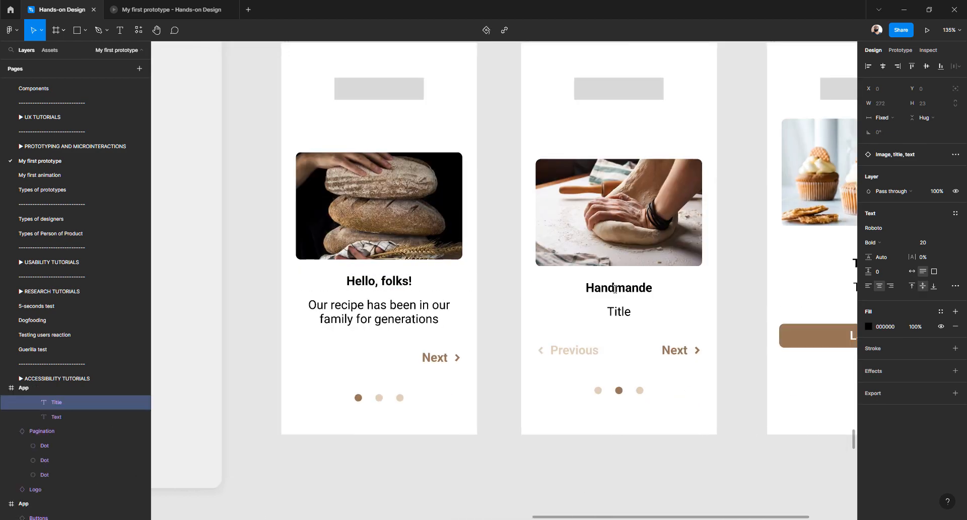
Open the description text below "Handmande" on the Big Bread reference screen for editing
{"action": "scroll", "coordinate": [613, 292], "scroll_direction": "left", "scroll_amount": 12}
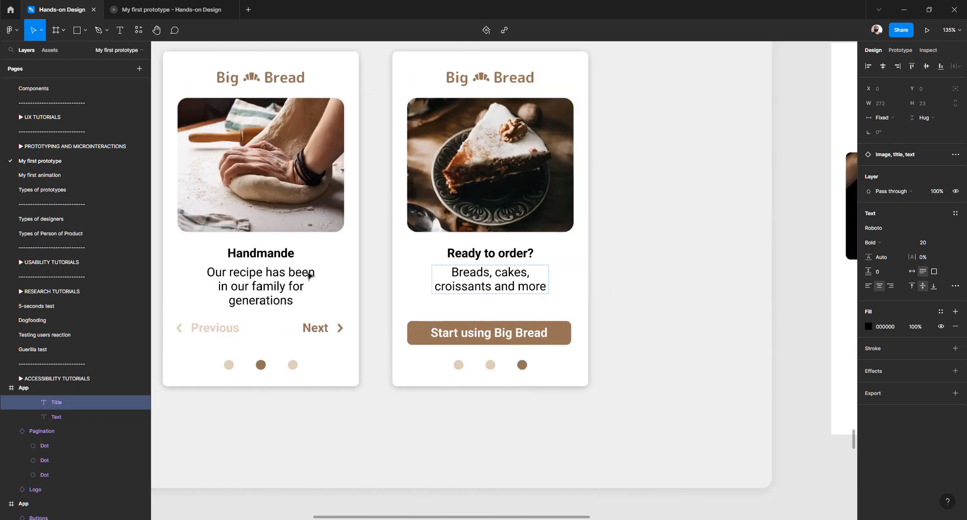
{"action": "left_click", "coordinate": [309, 274]}
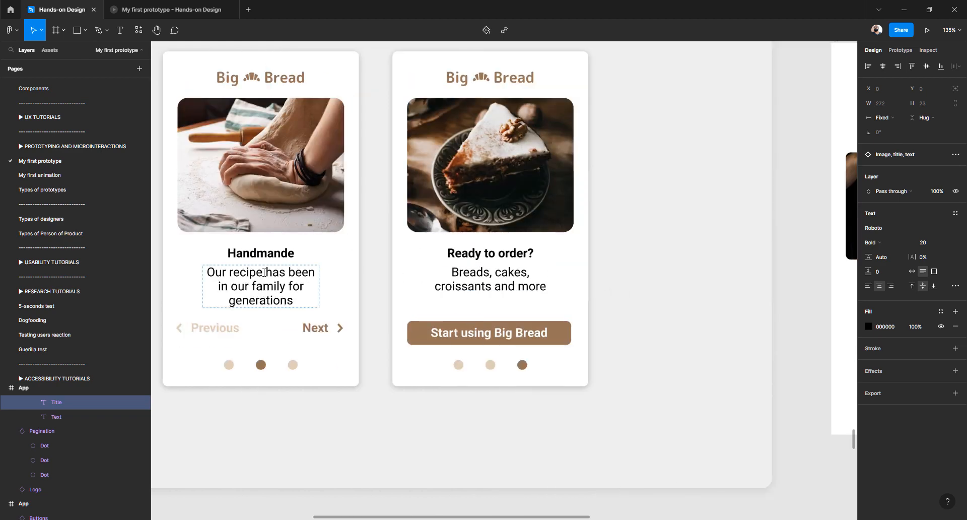
{"action": "double_click", "coordinate": [264, 272]}
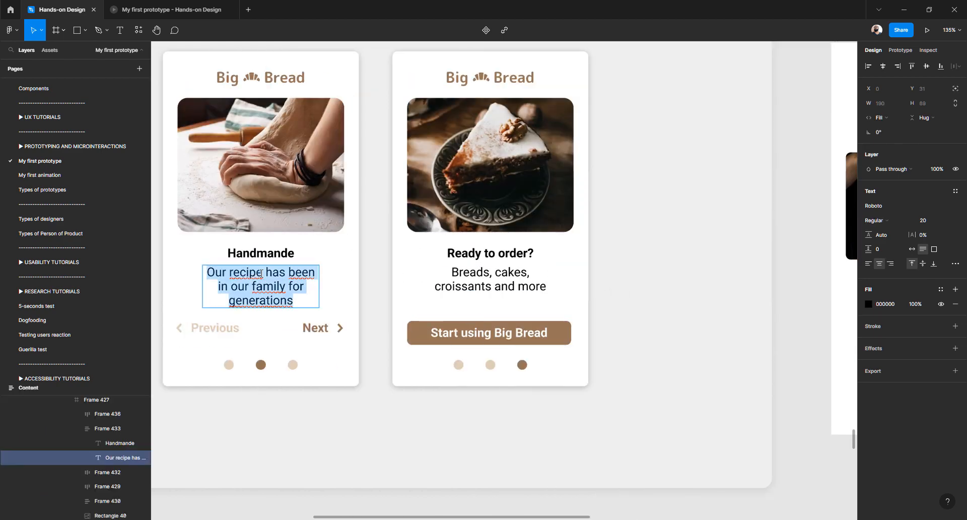
{"action": "left_click", "coordinate": [261, 273]}
{"action": "type", "text": "s"}
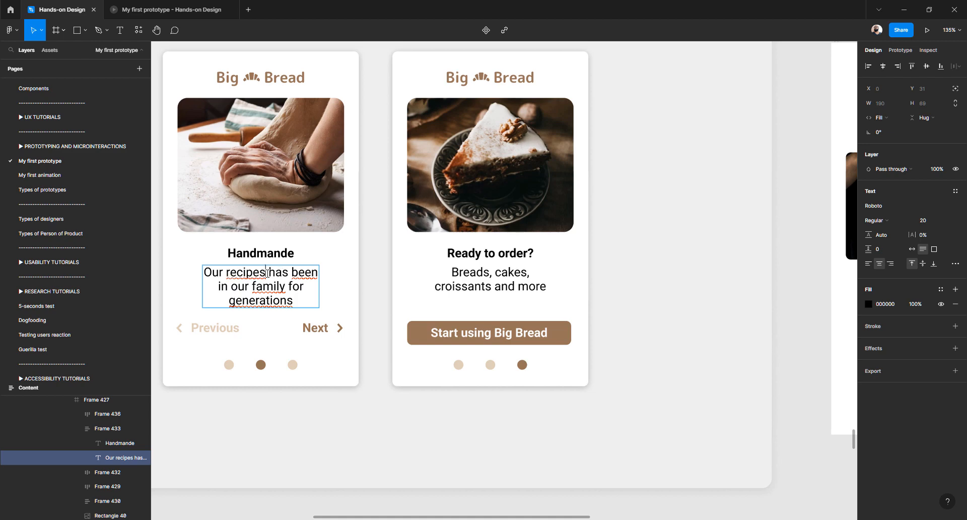
{"action": "key", "text": "BackSpace"}
Copy the description "Our recipe has been in our family for generations" from the reference and replace the second App screen's text placeholder with it
{"action": "key", "text": "ctrl+a"}
{"action": "key", "text": "ctrl+c"}
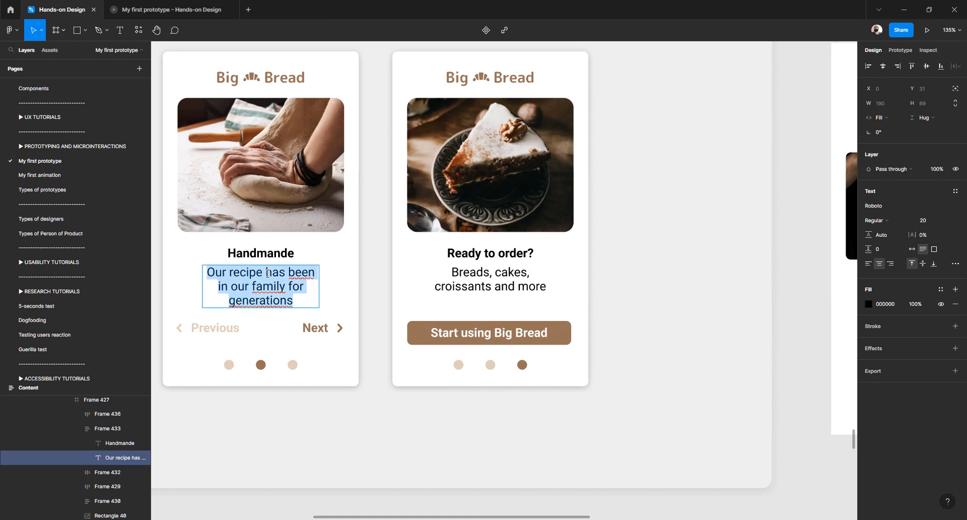
{"action": "key", "text": "Escape"}
{"action": "scroll", "coordinate": [272, 285], "scroll_direction": "down", "scroll_amount": 3}
{"action": "scroll", "coordinate": [298, 282], "scroll_direction": "right", "scroll_amount": 4}
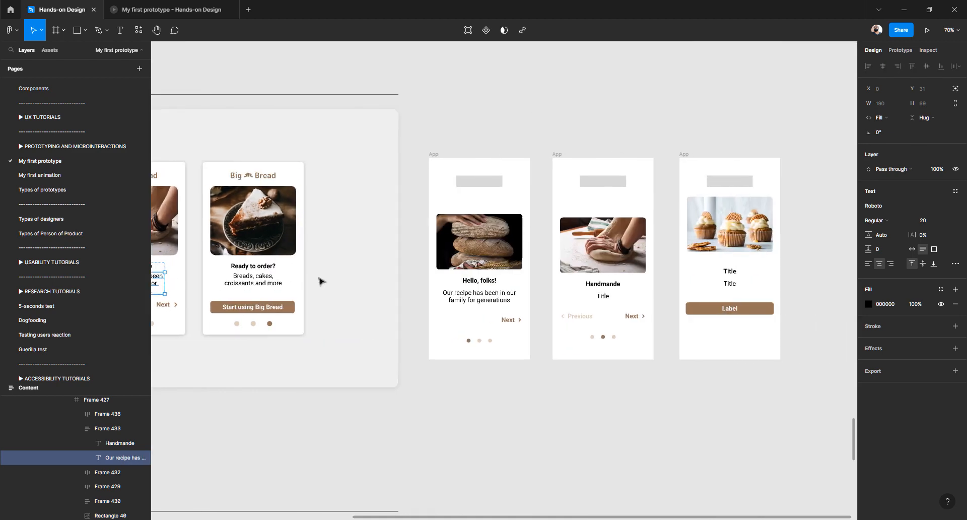
{"action": "scroll", "coordinate": [518, 297], "scroll_direction": "up", "scroll_amount": 5}
{"action": "double_click", "coordinate": [518, 297]}
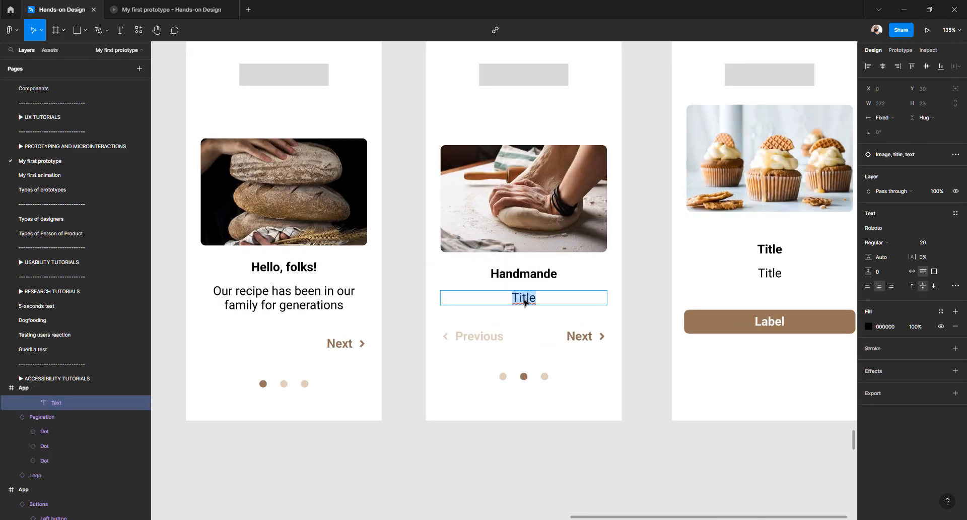
{"action": "key", "text": "ctrl+v"}
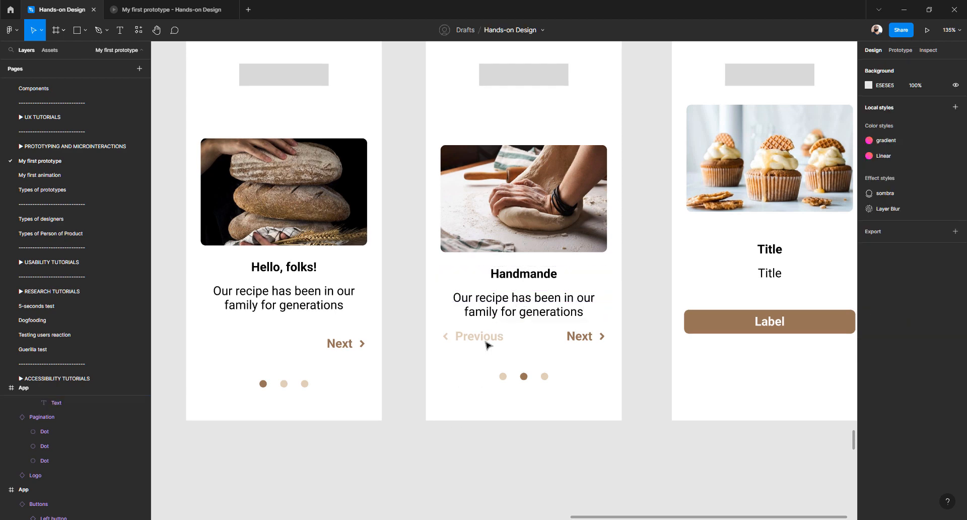
Move the second App screen's Previous/Next buttons and pagination dots down together, placing the buttons at Y 510
{"action": "left_click", "coordinate": [491, 314]}
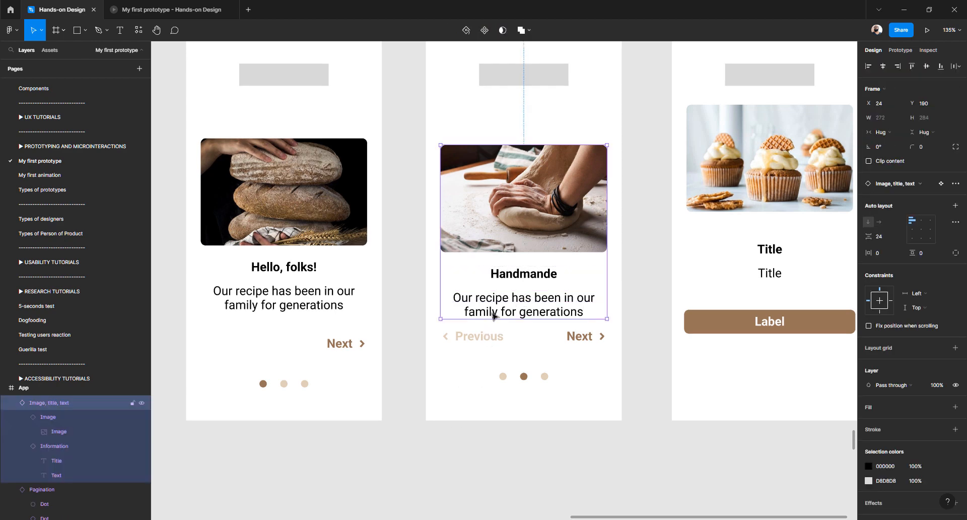
{"action": "left_click", "coordinate": [495, 337]}
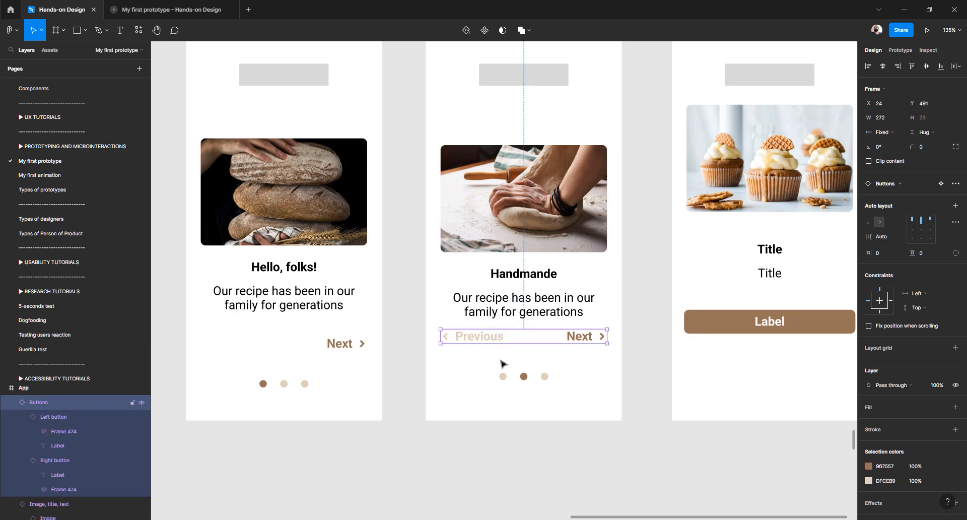
{"action": "left_click", "coordinate": [503, 377], "text": "shift"}
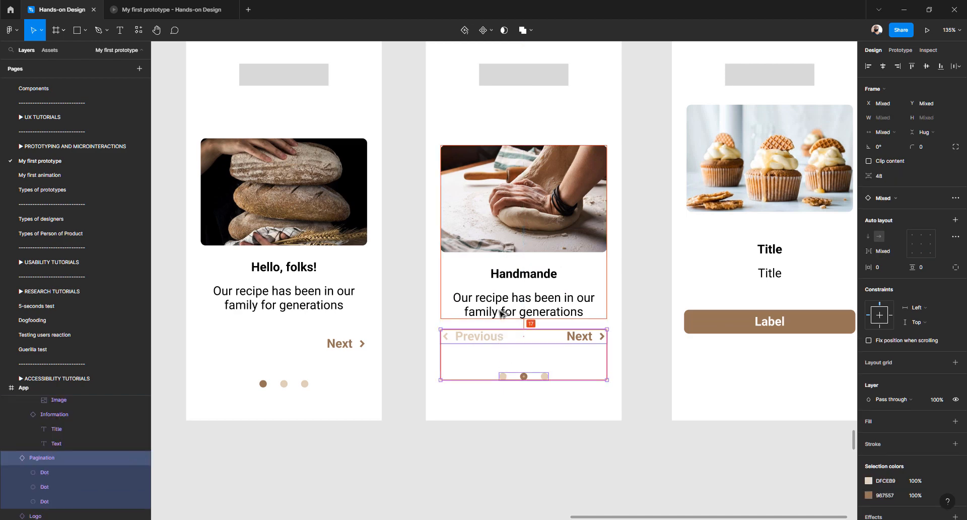
{"action": "key", "text": "shift+Down"}
{"action": "key", "text": "shift+Down"}
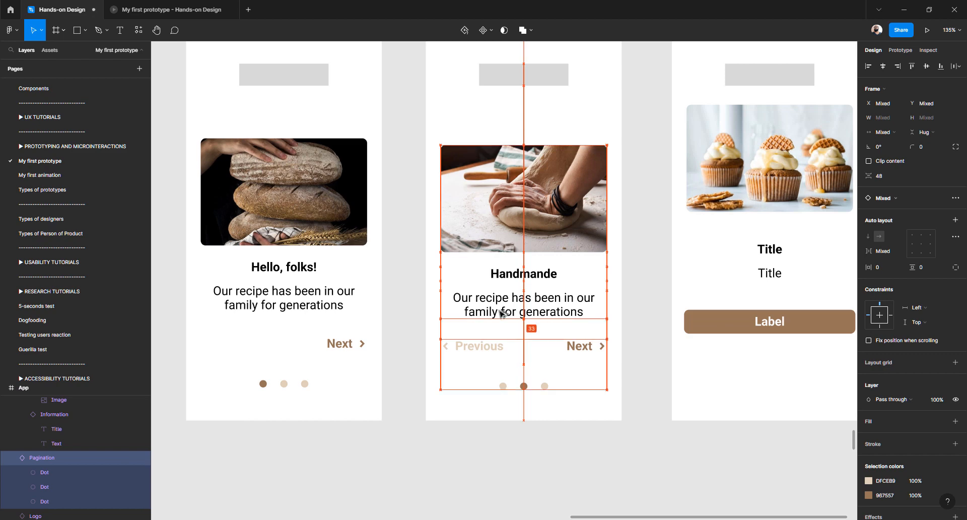
{"action": "key", "text": "Down"}
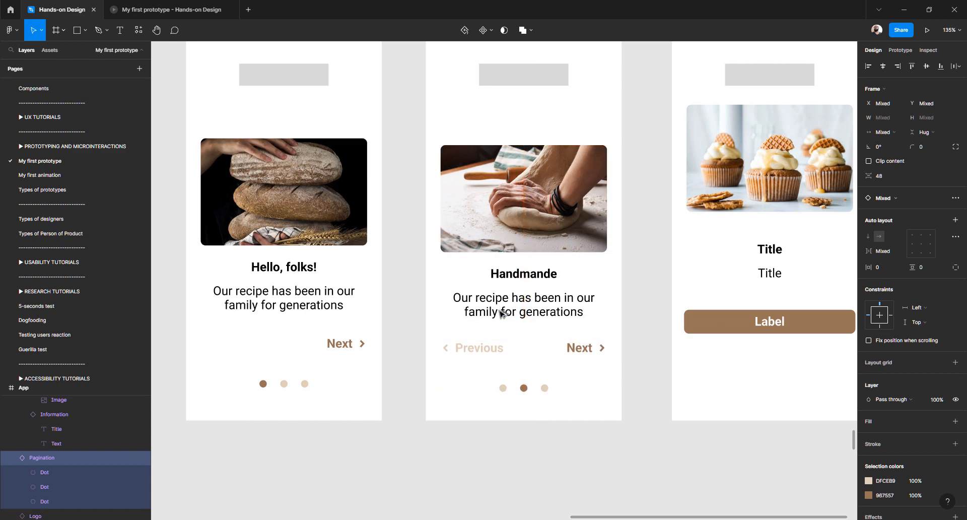
Compare the button spacing on the first two App screens and move the second screen's image, title and text group up to Y 178
{"action": "left_click", "coordinate": [345, 347]}
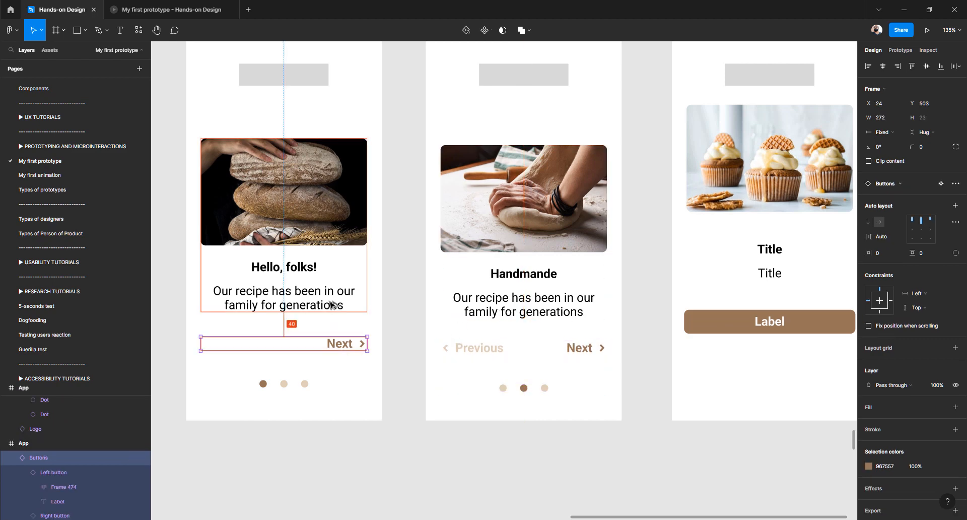
{"action": "left_click", "coordinate": [479, 351]}
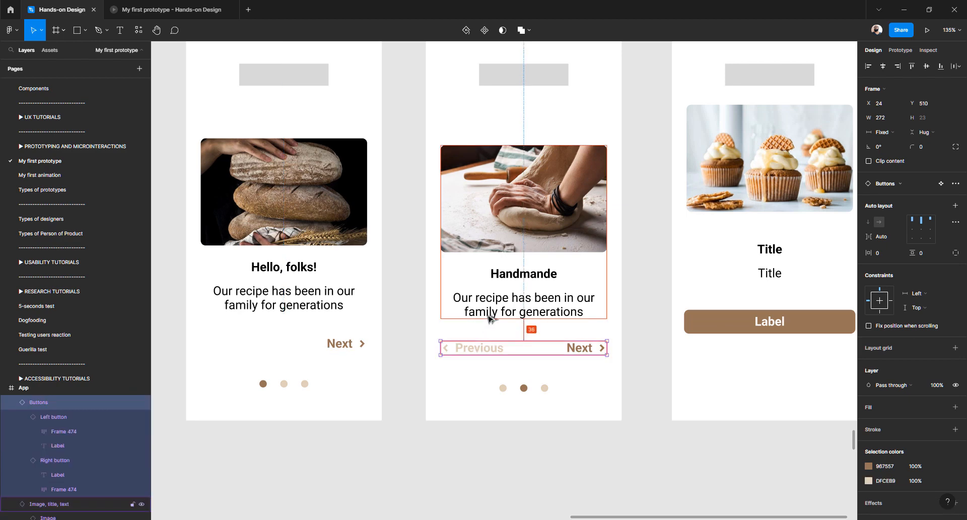
{"action": "left_click", "coordinate": [488, 318]}
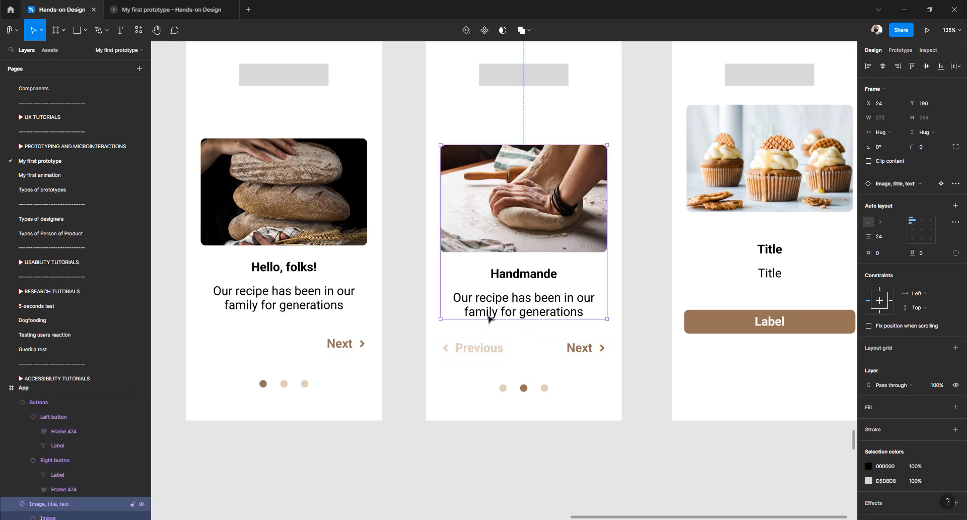
{"action": "left_click", "coordinate": [926, 70]}
Move the second App screen's buttons and pagination dots up together to leave a 40 px gap below the text group
{"action": "left_click", "coordinate": [493, 347]}
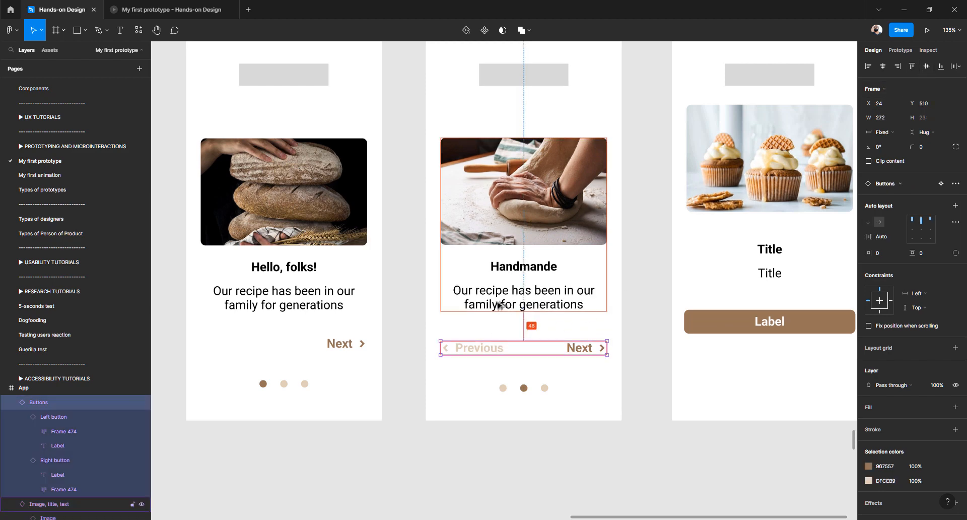
{"action": "left_click", "coordinate": [524, 390], "text": "shift"}
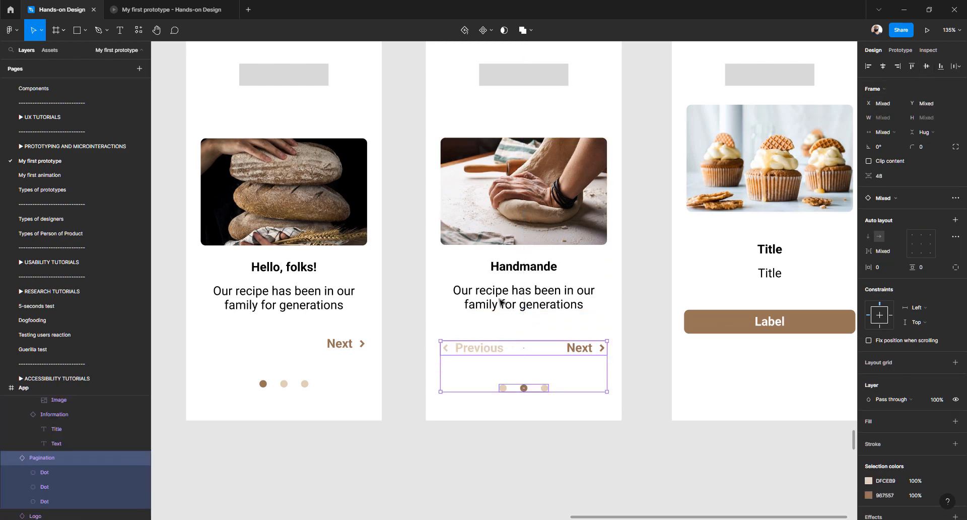
{"action": "key", "text": "shift+Up"}
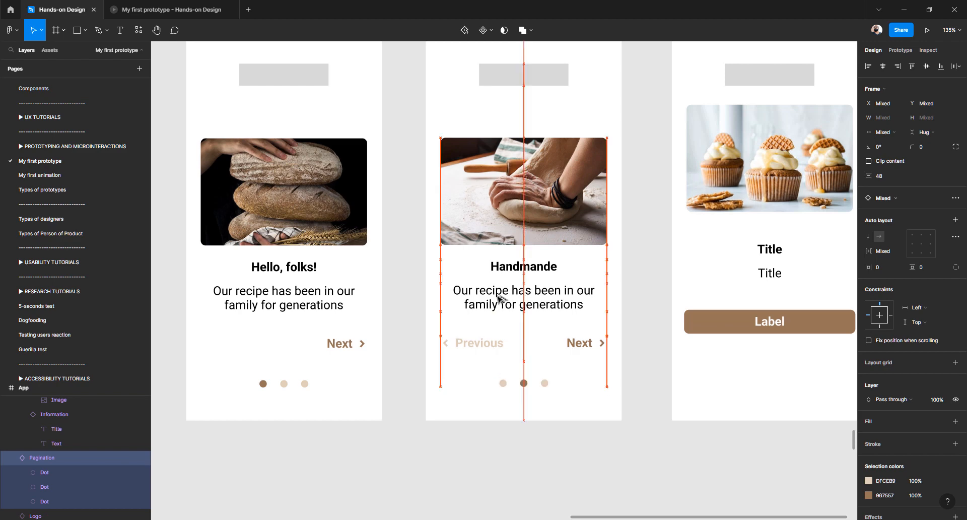
{"action": "key", "text": "alt"}
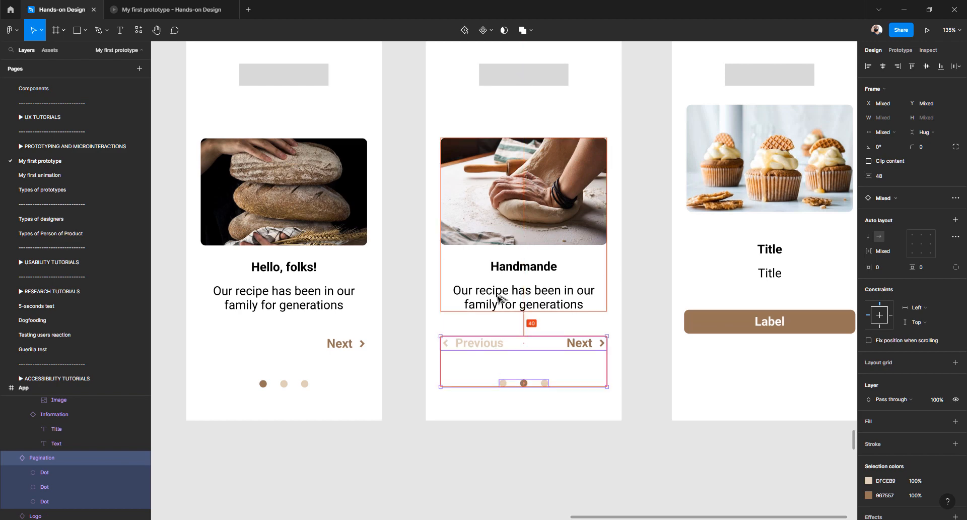
{"action": "left_click", "coordinate": [428, 432]}
Copy the title "Ready to order?" from the reference screen and replace the third App screen's title placeholder with it
{"action": "scroll", "coordinate": [426, 378], "scroll_direction": "down", "scroll_amount": 2}
{"action": "scroll", "coordinate": [426, 378], "scroll_direction": "right", "scroll_amount": 5}
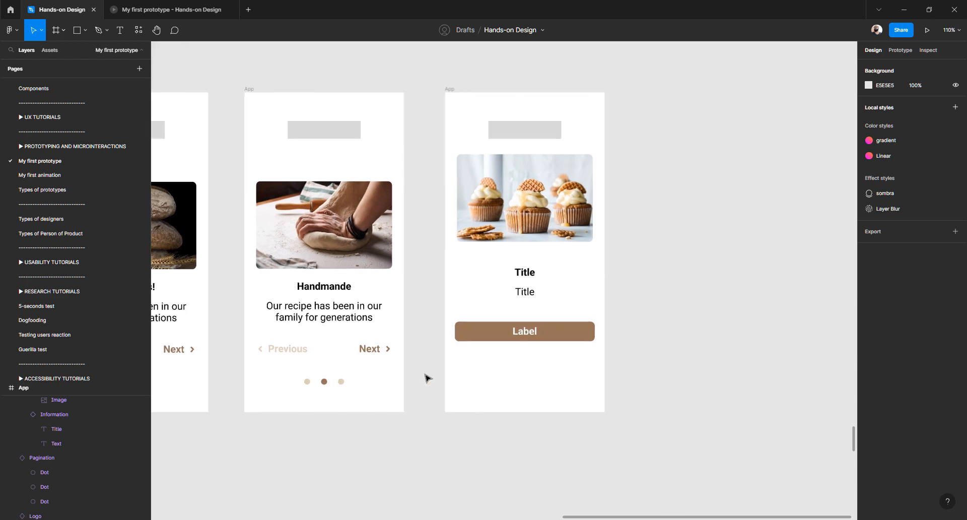
{"action": "scroll", "coordinate": [537, 332], "scroll_direction": "left", "scroll_amount": 14}
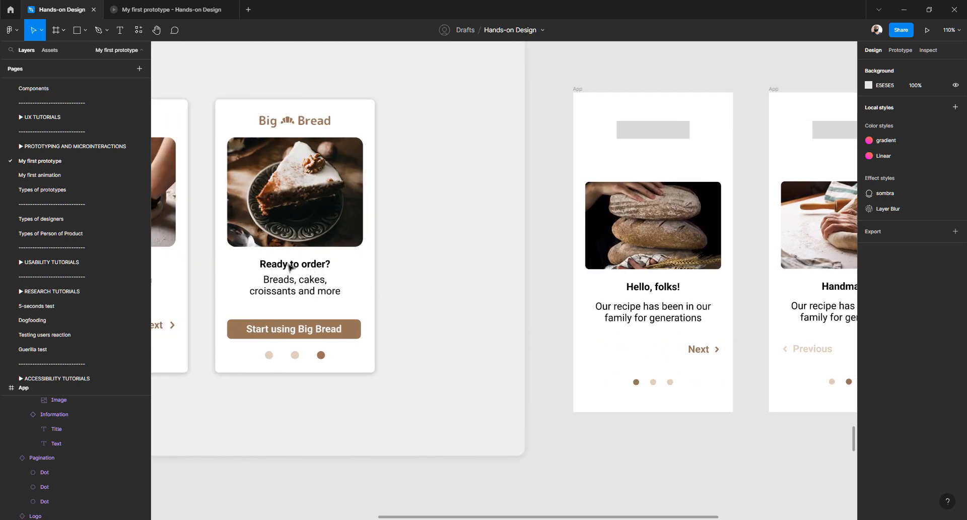
{"action": "left_click", "coordinate": [289, 266]}
{"action": "double_click", "coordinate": [288, 264]}
{"action": "key", "text": "ctrl+c"}
{"action": "scroll", "coordinate": [436, 297], "scroll_direction": "right", "scroll_amount": 14}
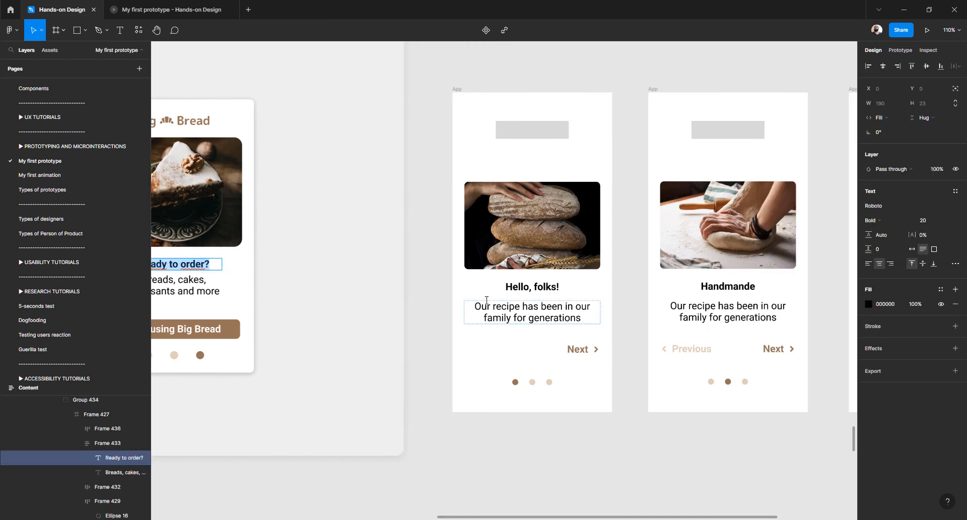
{"action": "double_click", "coordinate": [527, 274]}
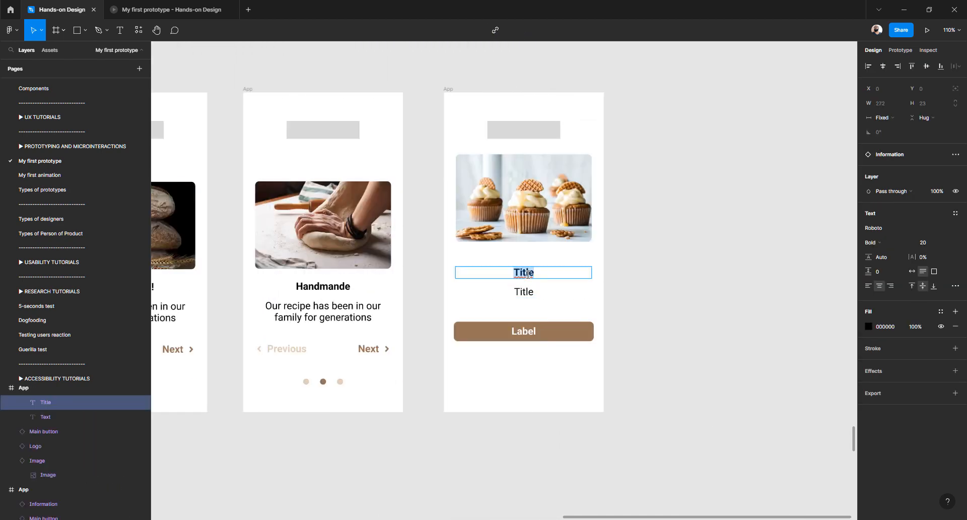
{"action": "key", "text": "ctrl+v"}
{"action": "key", "text": "Escape"}
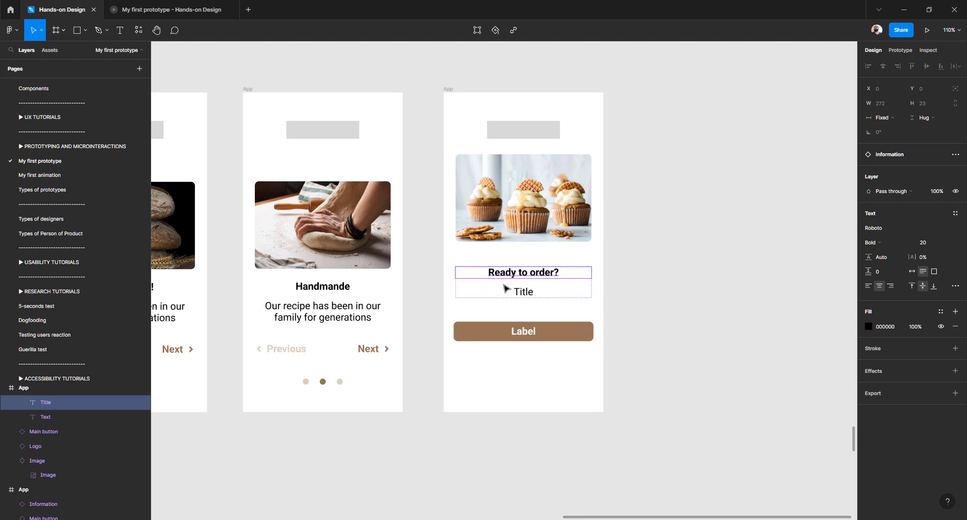
Copy the description "Breads, cakes, croissants and more" from the reference and replace the third App screen's text placeholder with it
{"action": "scroll", "coordinate": [504, 287], "scroll_direction": "left", "scroll_amount": 13}
{"action": "scroll", "coordinate": [506, 288], "scroll_direction": "left", "scroll_amount": 3}
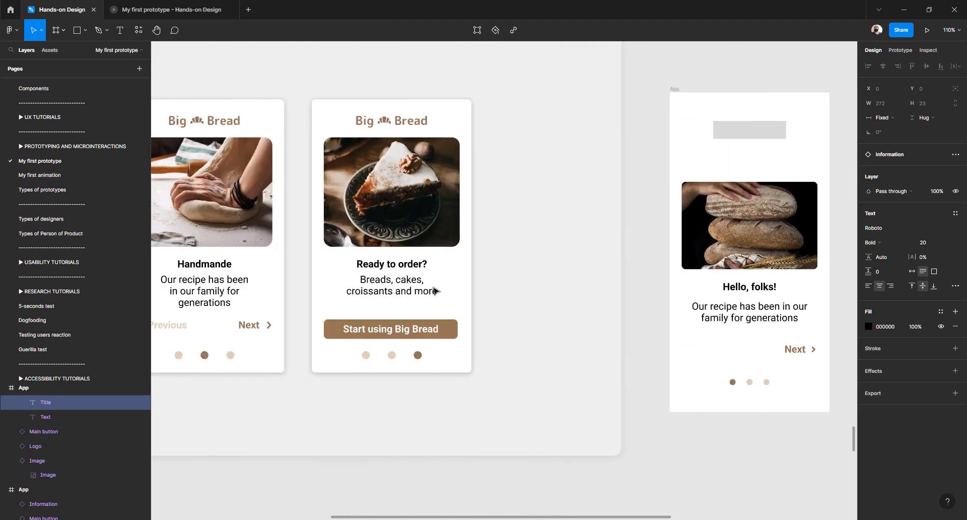
{"action": "double_click", "coordinate": [406, 285]}
{"action": "key", "text": "ctrl+c"}
{"action": "scroll", "coordinate": [406, 283], "scroll_direction": "right", "scroll_amount": 13}
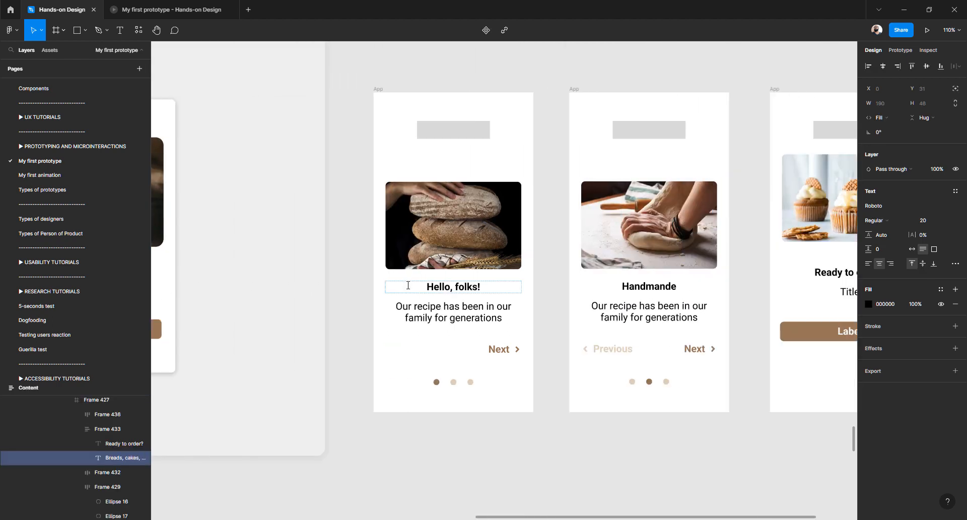
{"action": "double_click", "coordinate": [627, 292]}
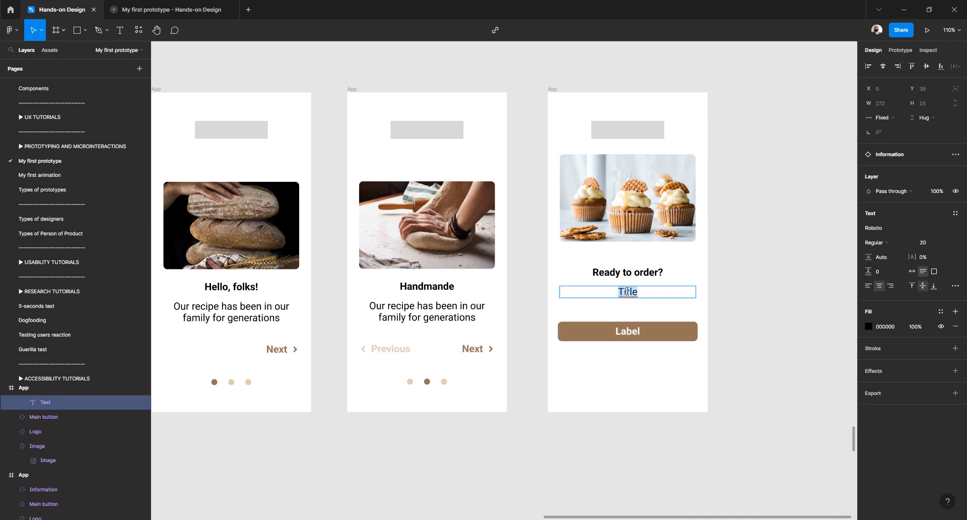
{"action": "key", "text": "ctrl+v"}
Break the third App screen's description before "croissants" so it reads as two balanced lines
{"action": "scroll", "coordinate": [601, 300], "scroll_direction": "left", "scroll_amount": 8}
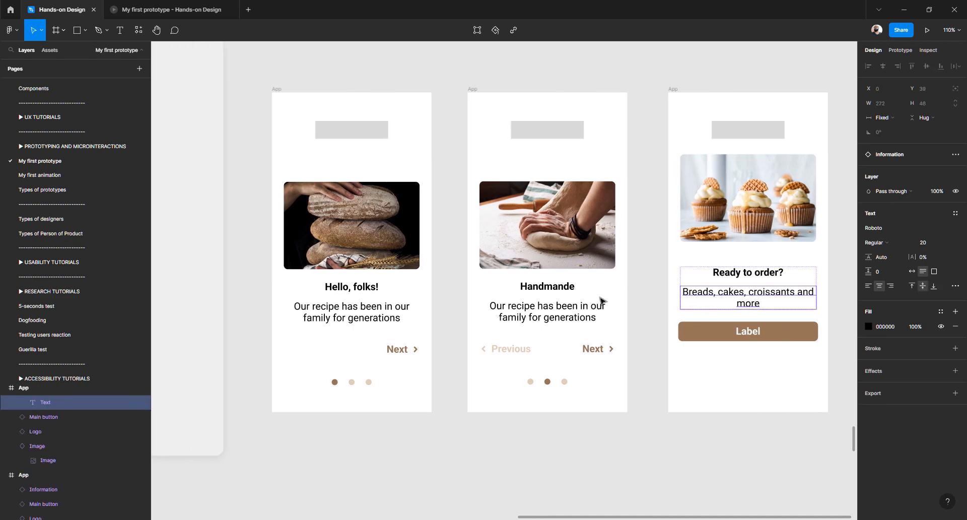
{"action": "scroll", "coordinate": [602, 301], "scroll_direction": "left", "scroll_amount": 3}
{"action": "scroll", "coordinate": [601, 303], "scroll_direction": "right", "scroll_amount": 8}
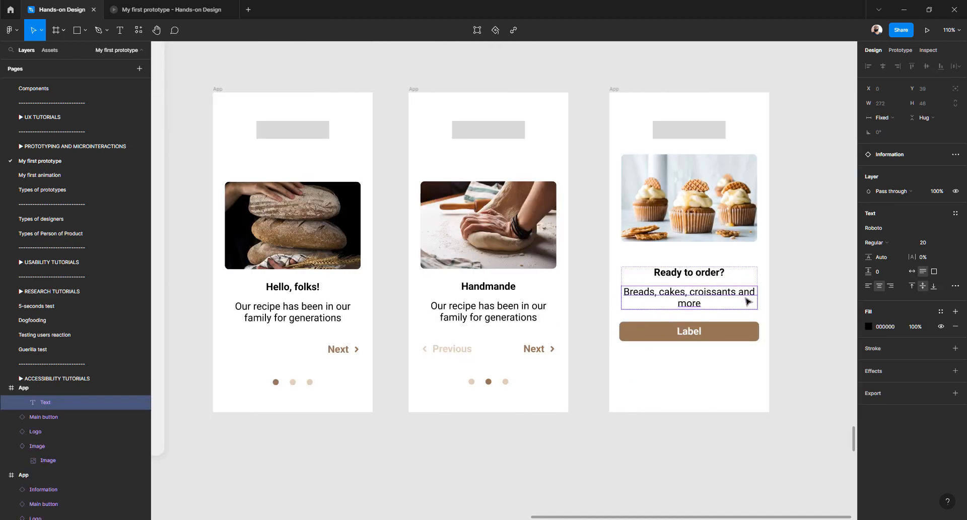
{"action": "double_click", "coordinate": [702, 292]}
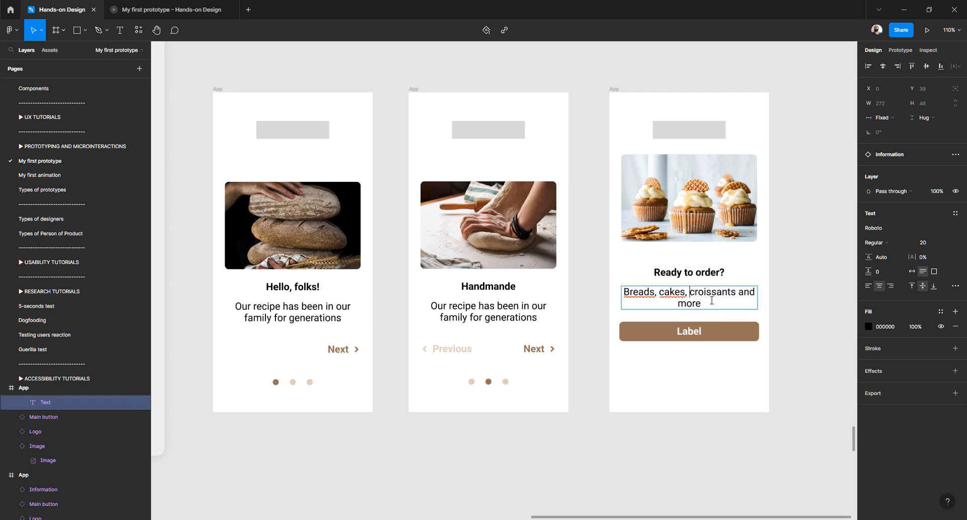
{"action": "key", "text": "Escape"}
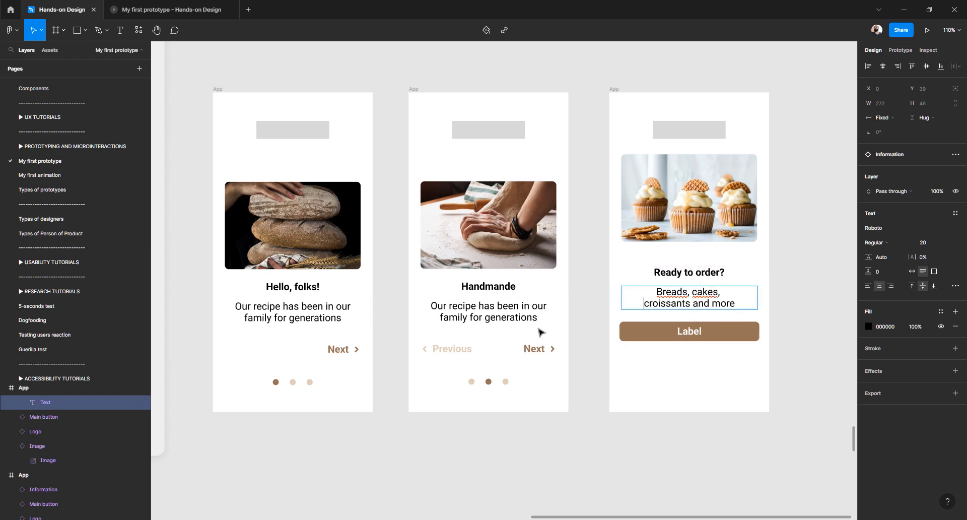
{"action": "left_click", "coordinate": [827, 277]}
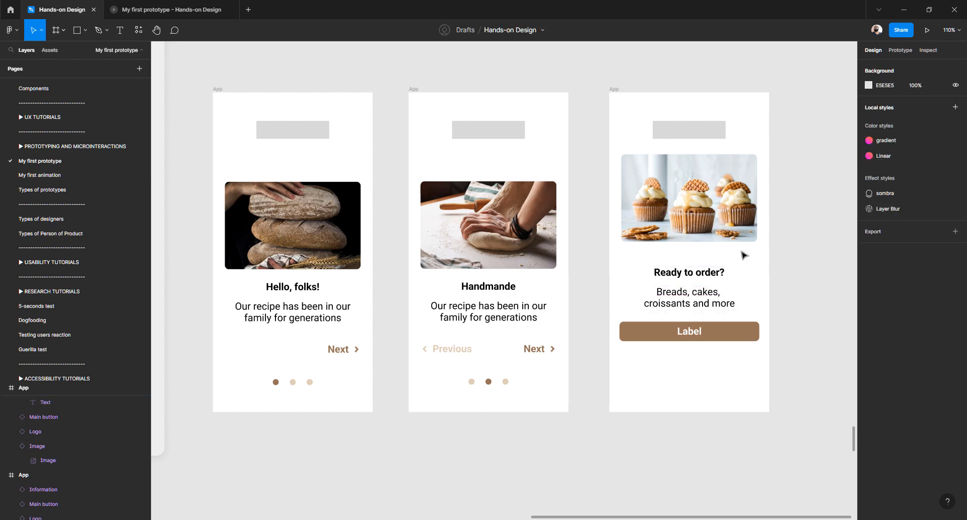
Move the third App screen's image and text onto the empty canvas and put a horizontally centered copy of the Handmande group in their place
{"action": "left_click", "coordinate": [687, 224]}
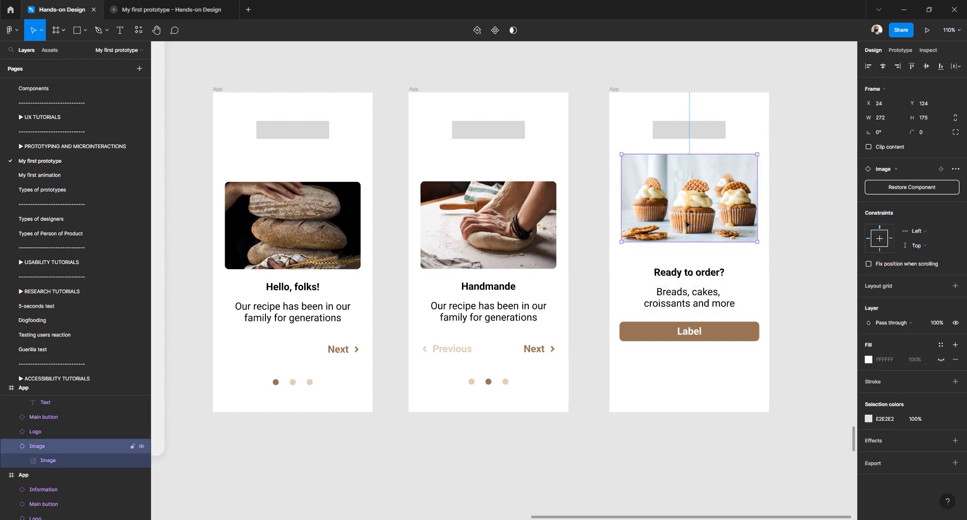
{"action": "left_click", "coordinate": [503, 271]}
{"action": "scroll", "coordinate": [496, 273], "scroll_direction": "right", "scroll_amount": 5}
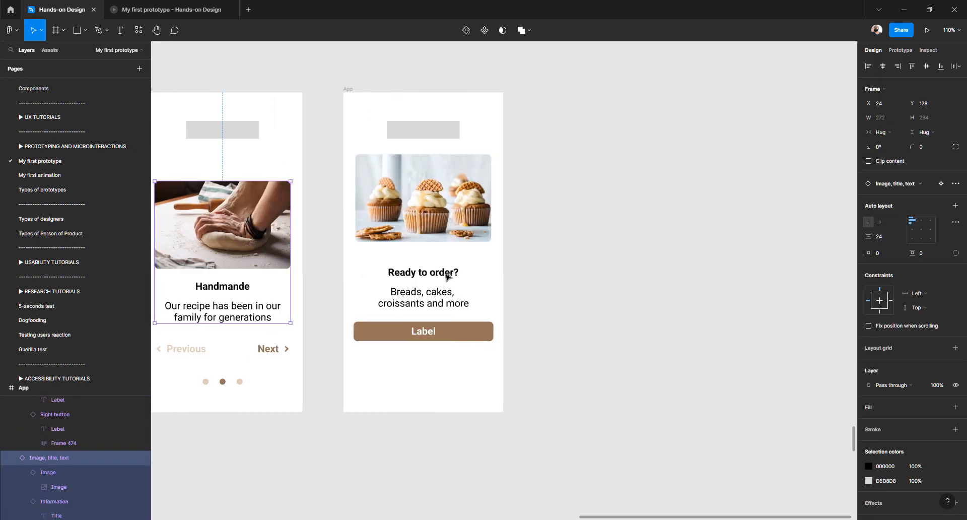
{"action": "left_click", "coordinate": [446, 275]}
{"action": "left_click", "coordinate": [412, 227], "text": "shift"}
{"action": "left_click_drag", "start_coordinate": [400, 222], "coordinate": [661, 243]}
{"action": "left_click_drag", "start_coordinate": [277, 243], "coordinate": [450, 245]}
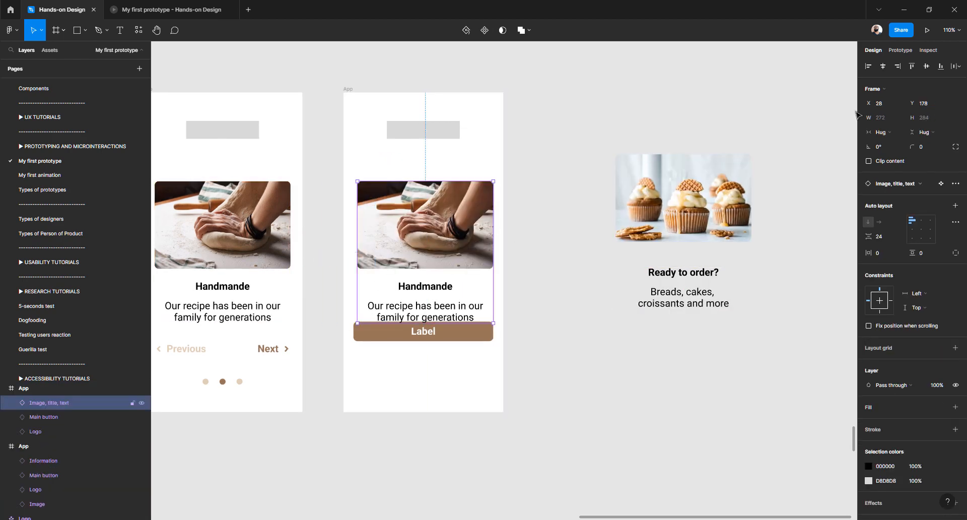
{"action": "left_click", "coordinate": [552, 223]}
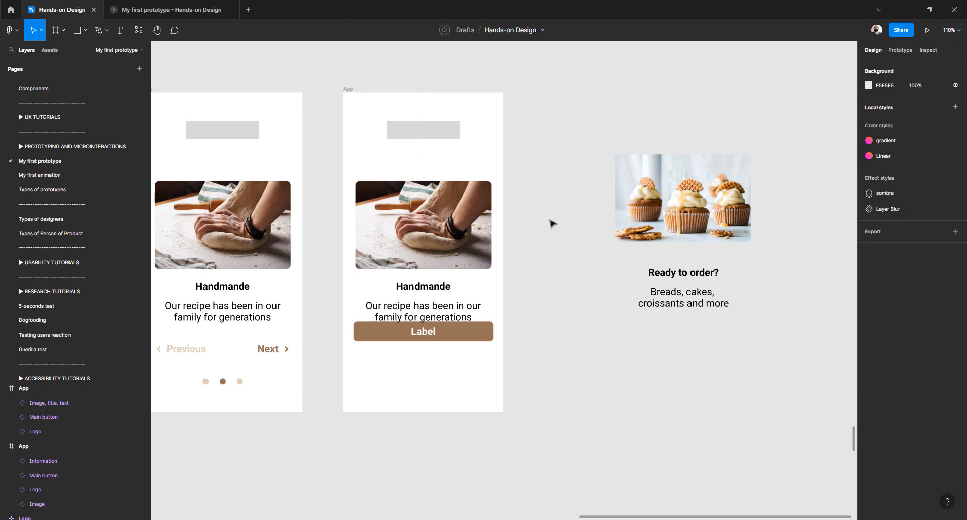
Select the image in the third App screen's copied group and search Unsplash for "bakery" photos
{"action": "left_click", "coordinate": [456, 232], "text": "ctrl"}
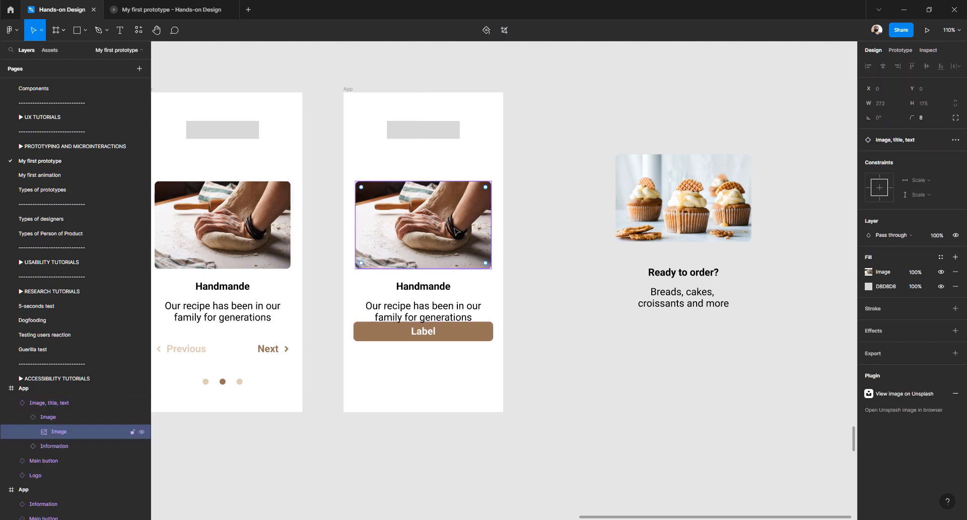
{"action": "key", "text": "ctrl+slash"}
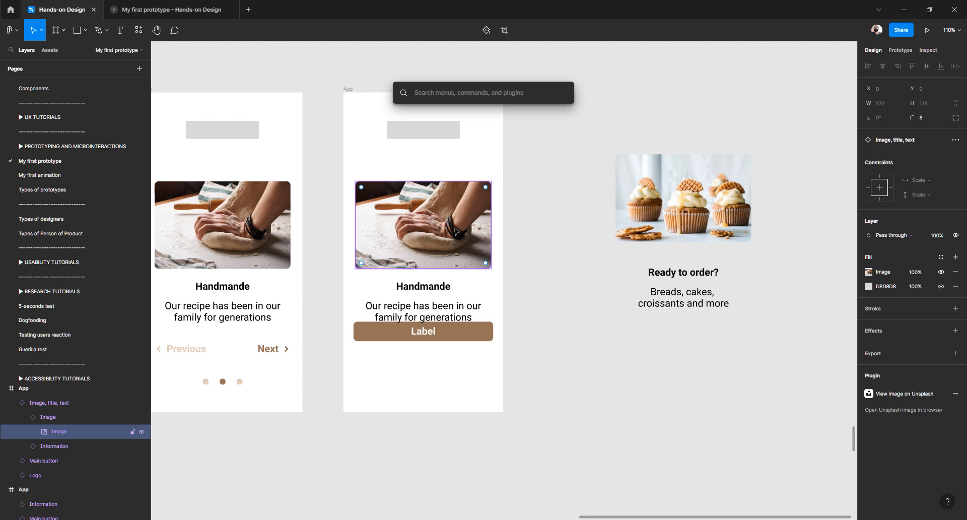
{"action": "type", "text": "un"}
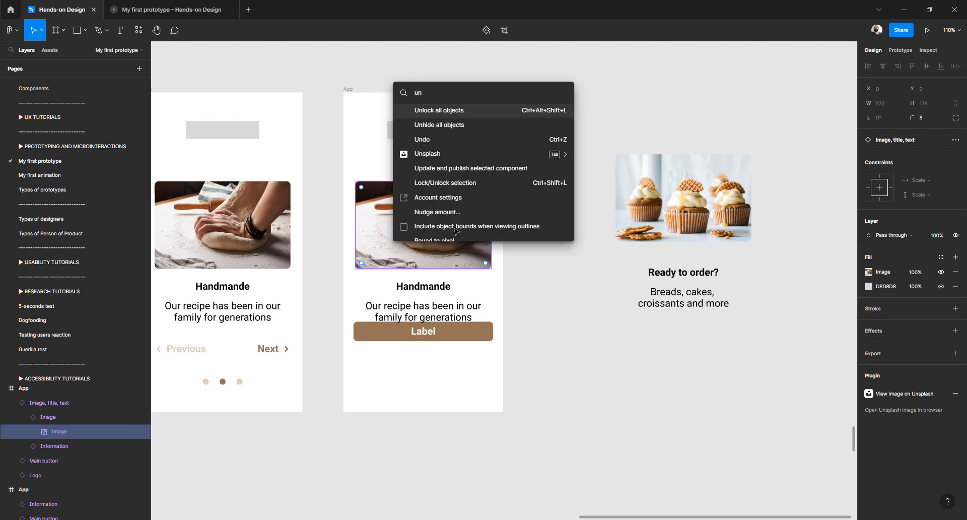
{"action": "left_click", "coordinate": [452, 155]}
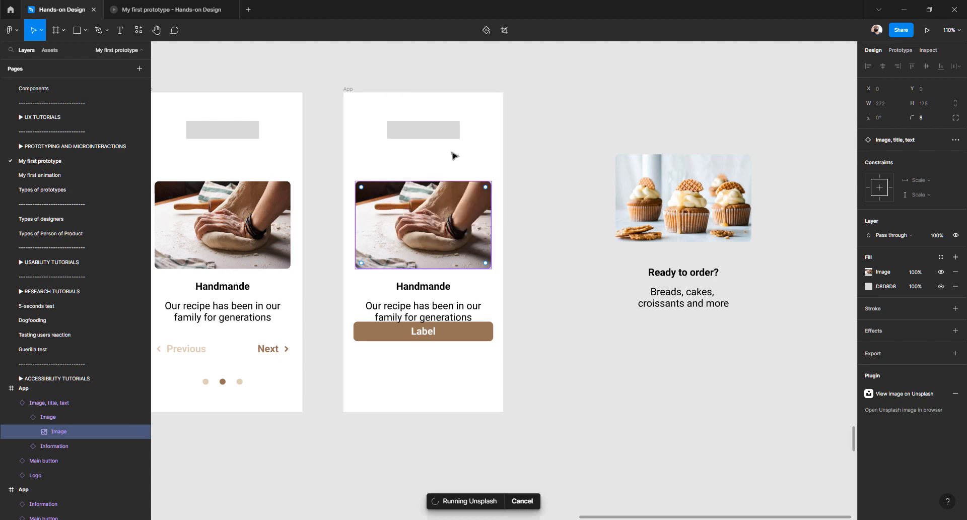
{"action": "left_click", "coordinate": [315, 168]}
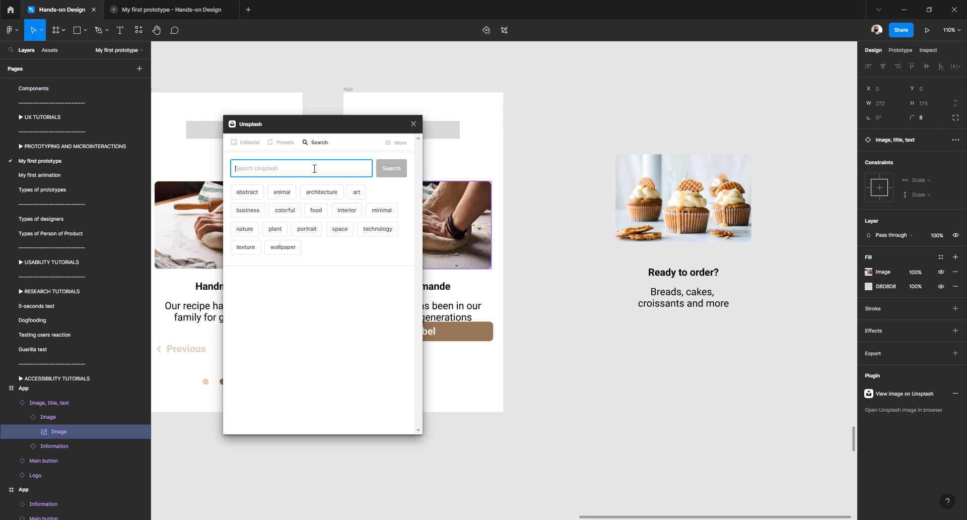
{"action": "type", "text": "ba"}
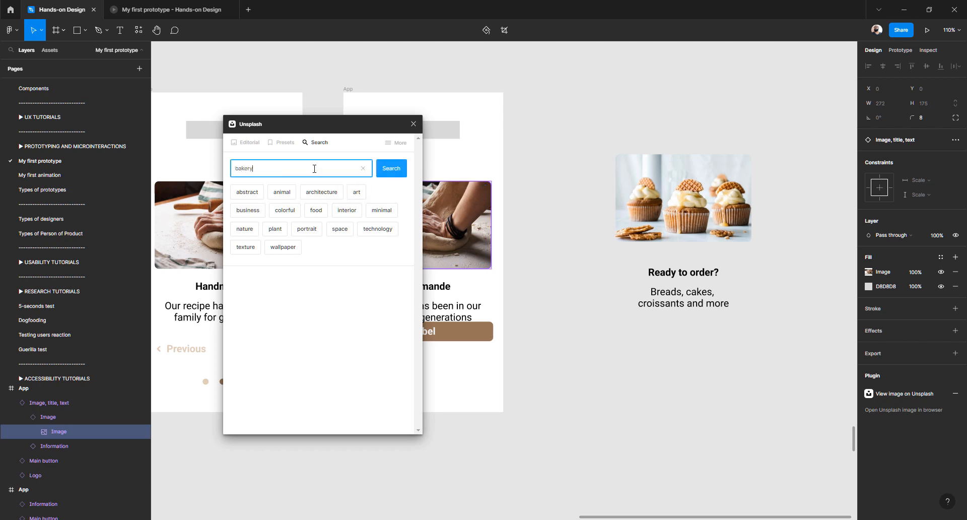
{"action": "type", "text": "kery"}
{"action": "key", "text": "Return"}
Replace the third App screen's dough image with the Unsplash photo of three frosted cupcakes and close the plugin
{"action": "scroll", "coordinate": [337, 272], "scroll_direction": "down", "scroll_amount": 10}
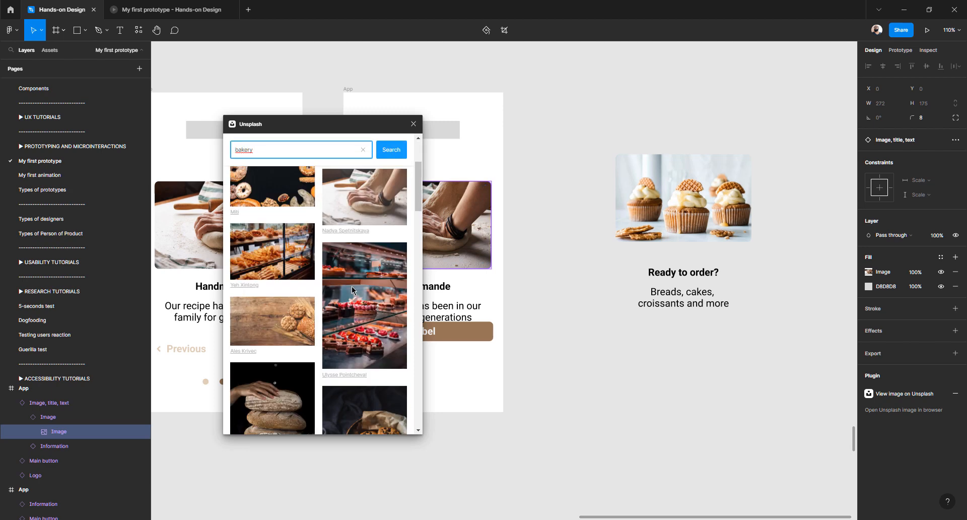
{"action": "scroll", "coordinate": [351, 287], "scroll_direction": "down", "scroll_amount": 5}
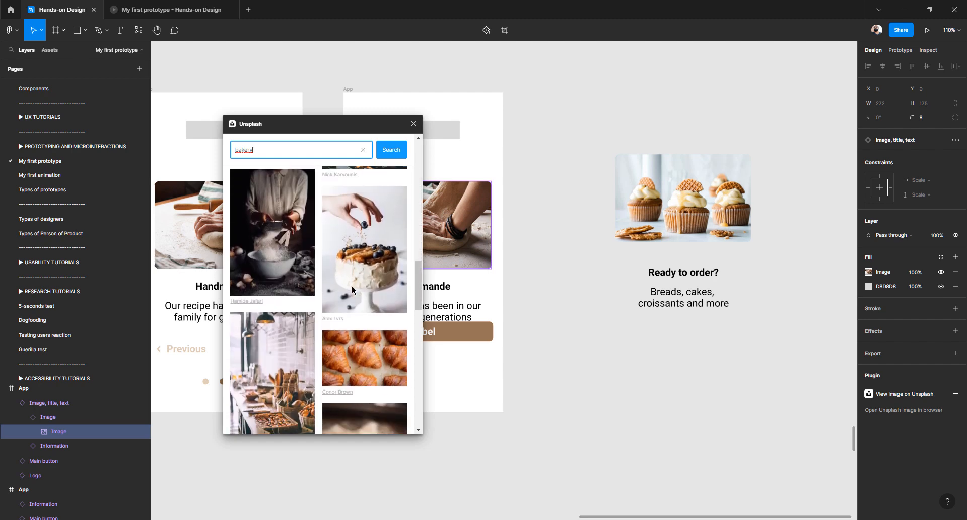
{"action": "scroll", "coordinate": [351, 286], "scroll_direction": "down", "scroll_amount": 4}
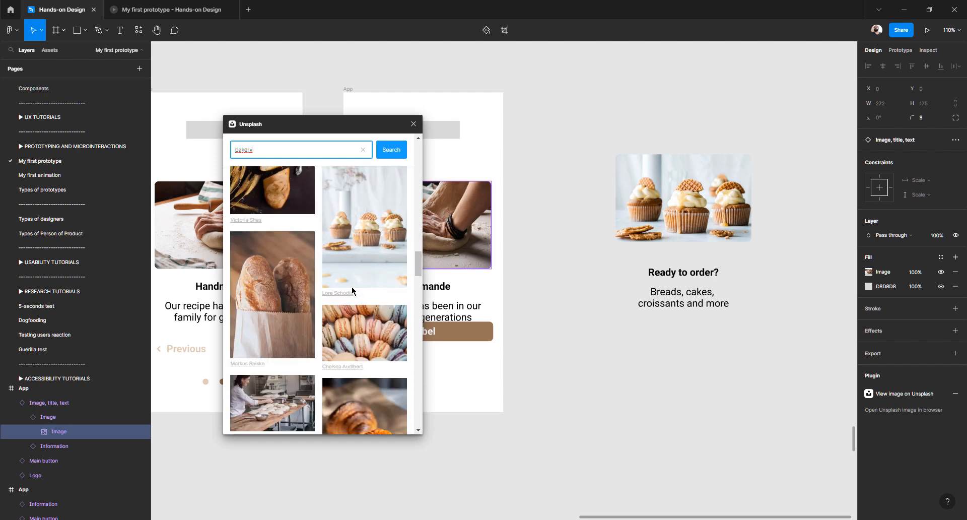
{"action": "left_click", "coordinate": [358, 238]}
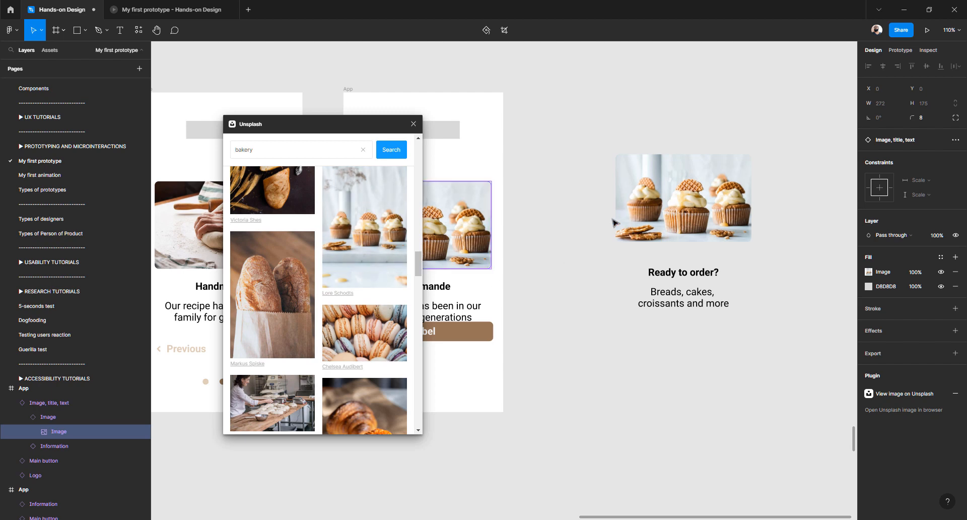
{"action": "left_click", "coordinate": [413, 125]}
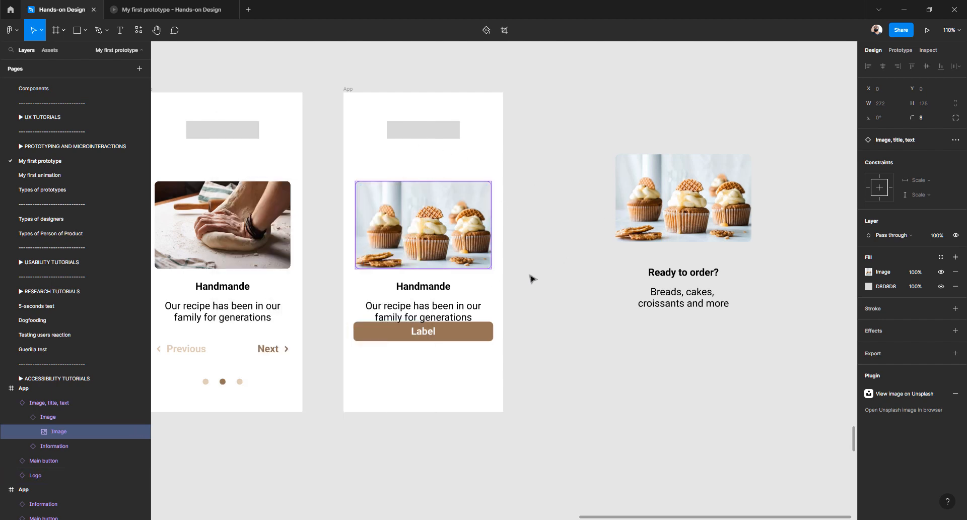
Move the third App screen's Label button down to Y 526, clear of the description text
{"action": "left_click", "coordinate": [543, 318]}
{"action": "left_click", "coordinate": [479, 250]}
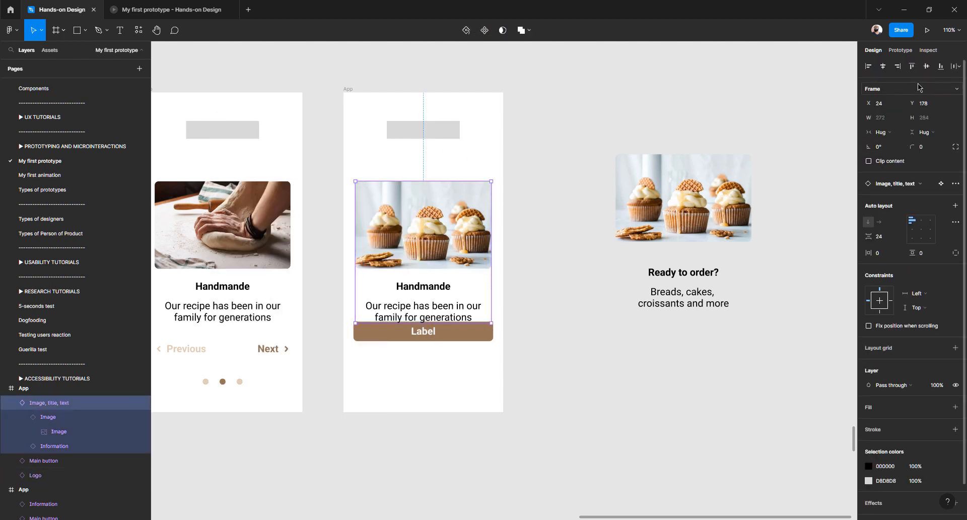
{"action": "left_click", "coordinate": [448, 333]}
{"action": "left_click", "coordinate": [448, 332]}
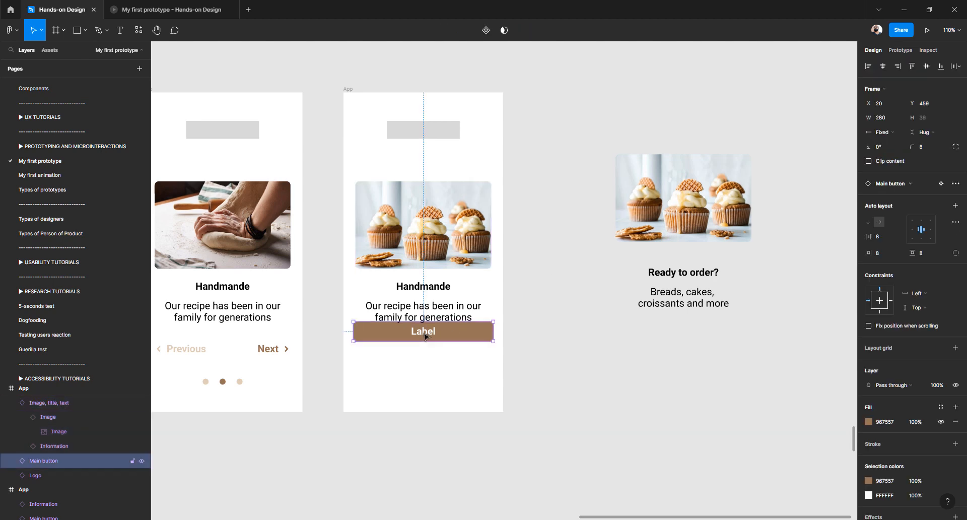
{"action": "left_click_drag", "start_coordinate": [426, 333], "coordinate": [429, 373]}
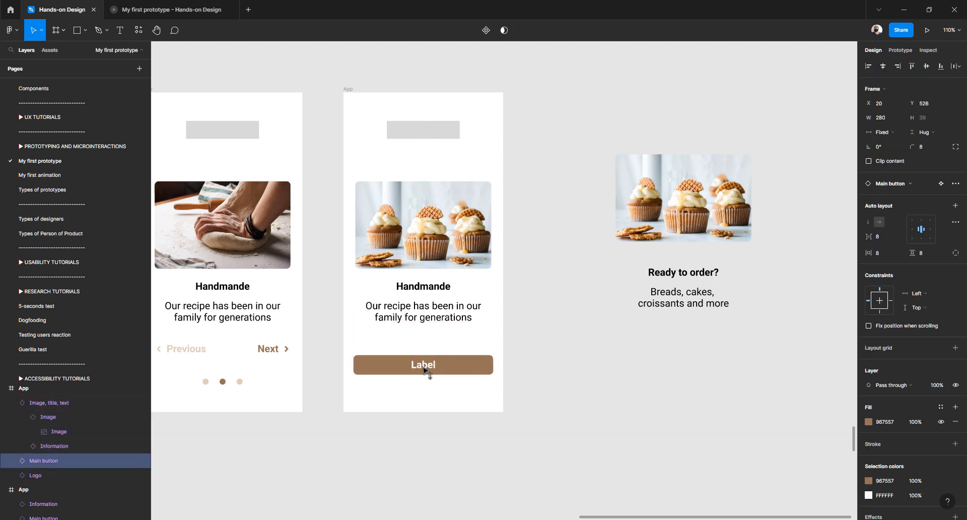
Copy the title "Ready to order?" from the loose text on the canvas and replace the third App screen's "Handmande" title with it
{"action": "double_click", "coordinate": [661, 273]}
{"action": "key", "text": "ctrl+c"}
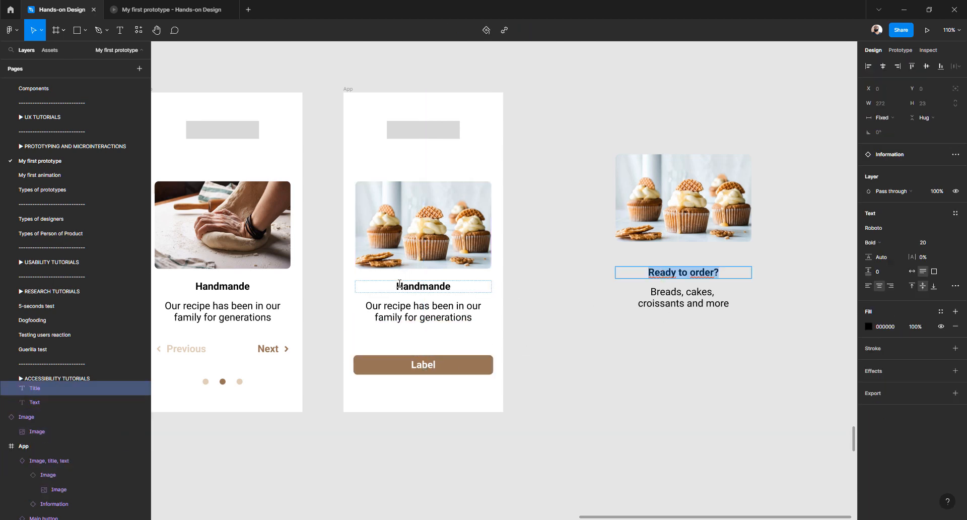
{"action": "double_click", "coordinate": [401, 286]}
{"action": "key", "text": "ctrl+v"}
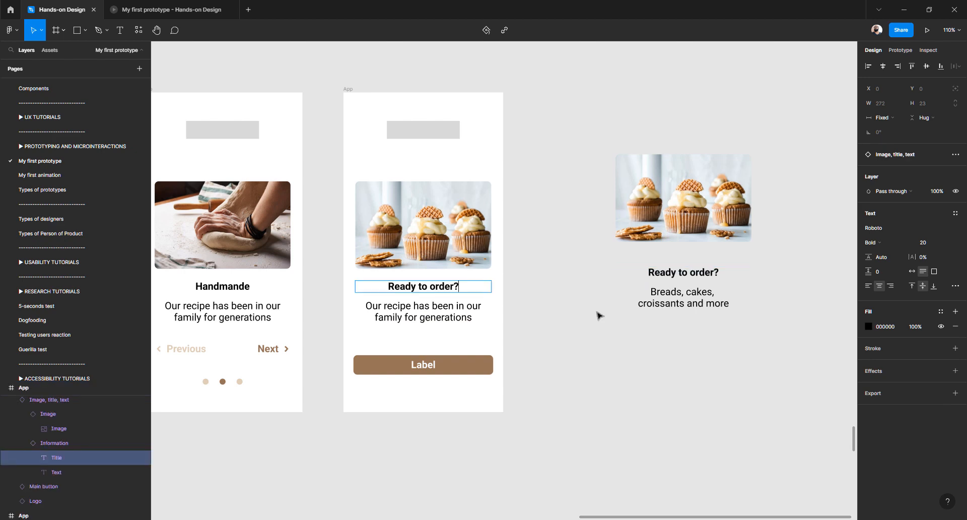
Replace the third App screen's description with the loose canvas text "Breads, cakes, croissants and more"
{"action": "left_click", "coordinate": [685, 298]}
{"action": "double_click", "coordinate": [688, 298]}
{"action": "left_click", "coordinate": [418, 312]}
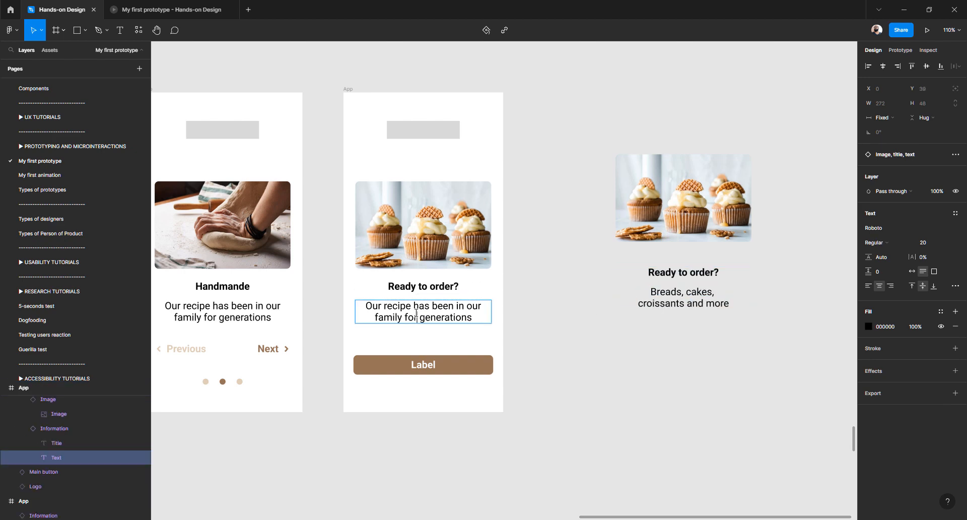
{"action": "double_click", "coordinate": [416, 313]}
{"action": "key", "text": "ctrl+v"}
{"action": "key", "text": "Escape"}
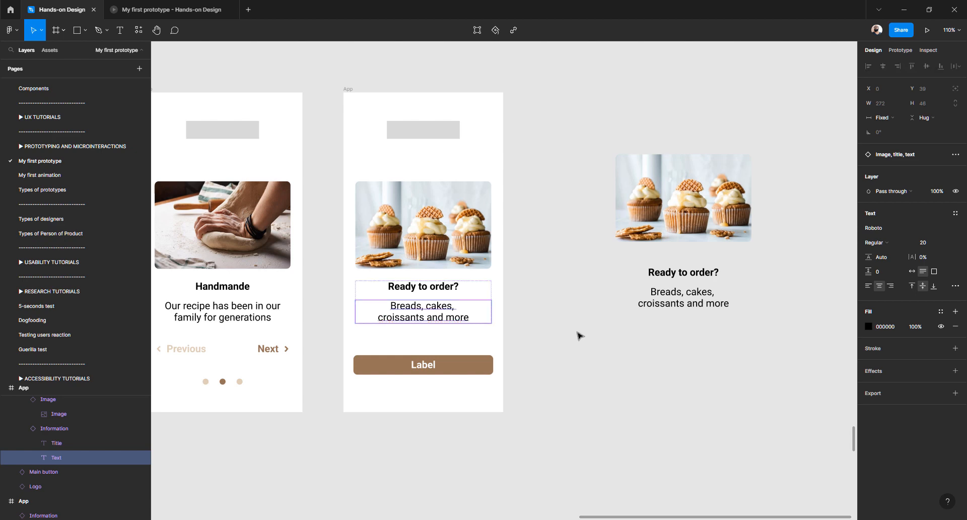
Delete the leftover cupcake image and its title and description from the empty canvas beside the third App screen
{"action": "left_click", "coordinate": [579, 335]}
{"action": "left_click_drag", "start_coordinate": [572, 152], "coordinate": [751, 369]}
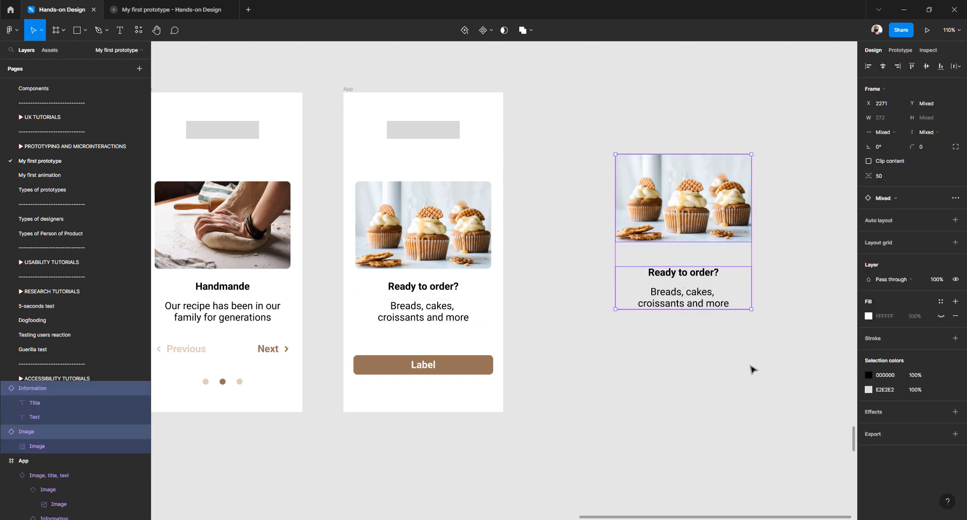
{"action": "key", "text": "Delete"}
Copy the pagination dots from the second App screen into the third App screen at the same position
{"action": "scroll", "coordinate": [423, 353], "scroll_direction": "left", "scroll_amount": 5}
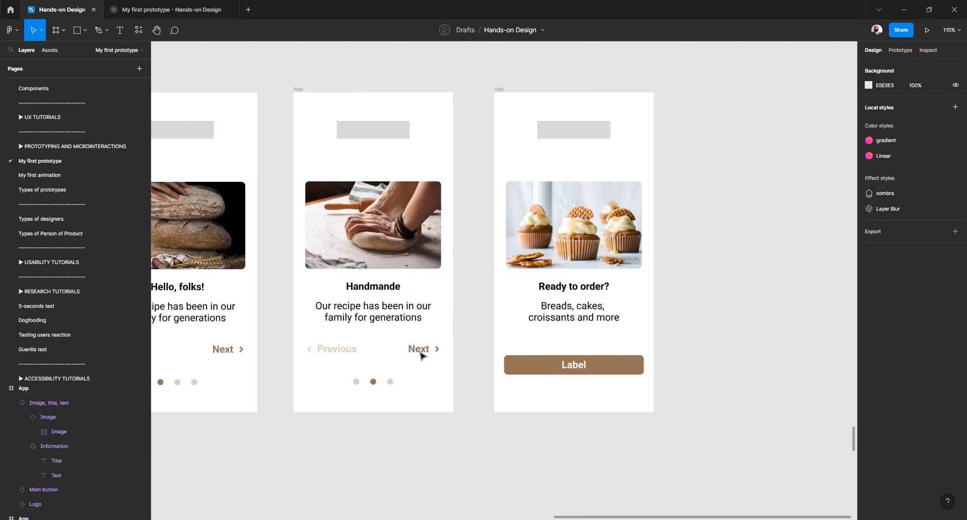
{"action": "left_click", "coordinate": [391, 382]}
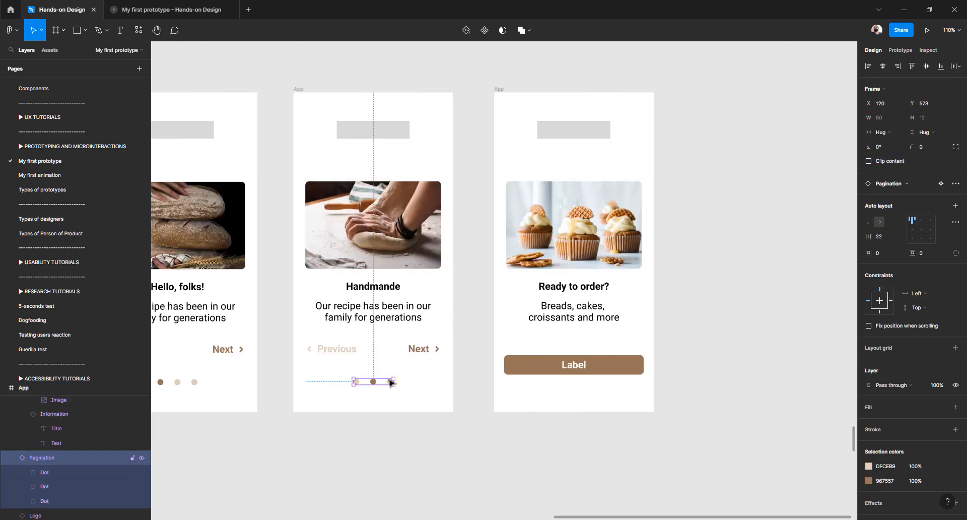
{"action": "left_click", "coordinate": [498, 90]}
{"action": "key", "text": "ctrl+v"}
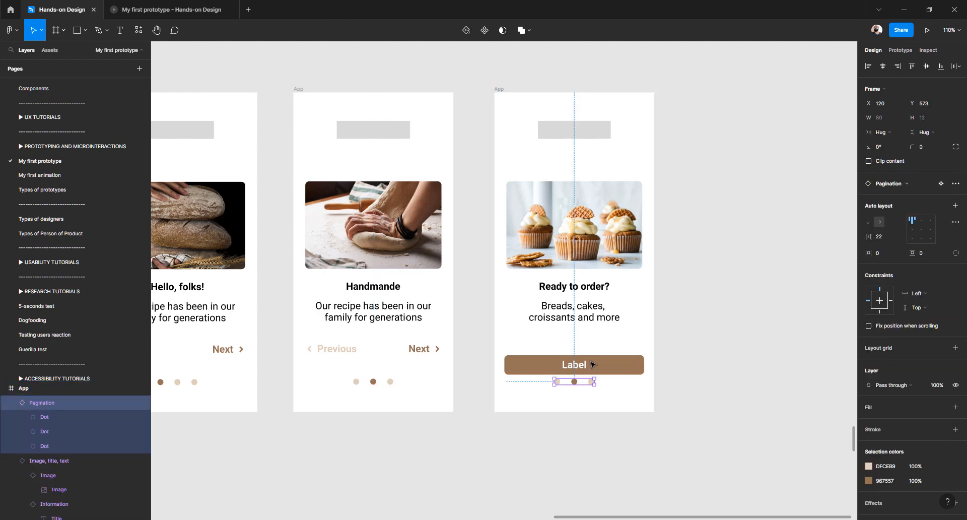
Nudge the third App screen's Label button up to Y 494, between the description and the pagination dots
{"action": "left_click", "coordinate": [527, 360]}
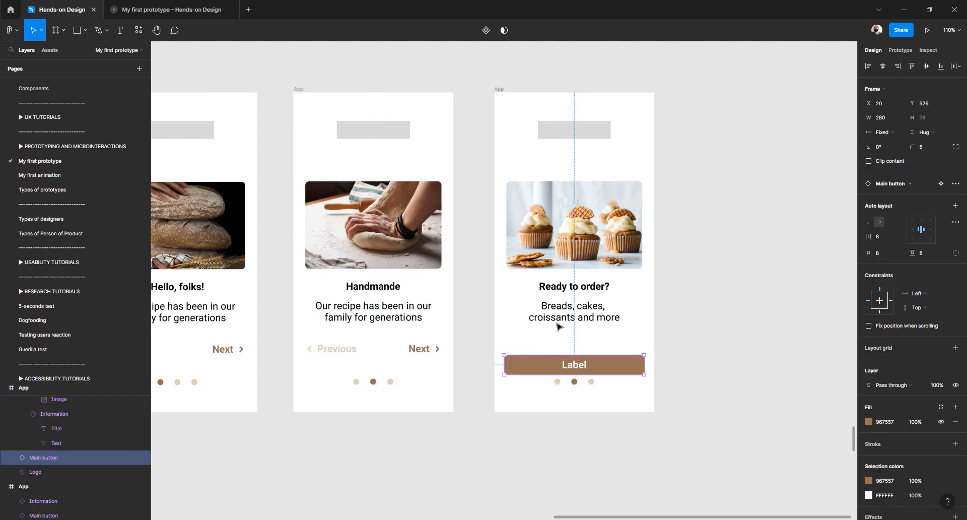
{"action": "key", "text": "shift+Up"}
{"action": "key", "text": "shift+Up"}
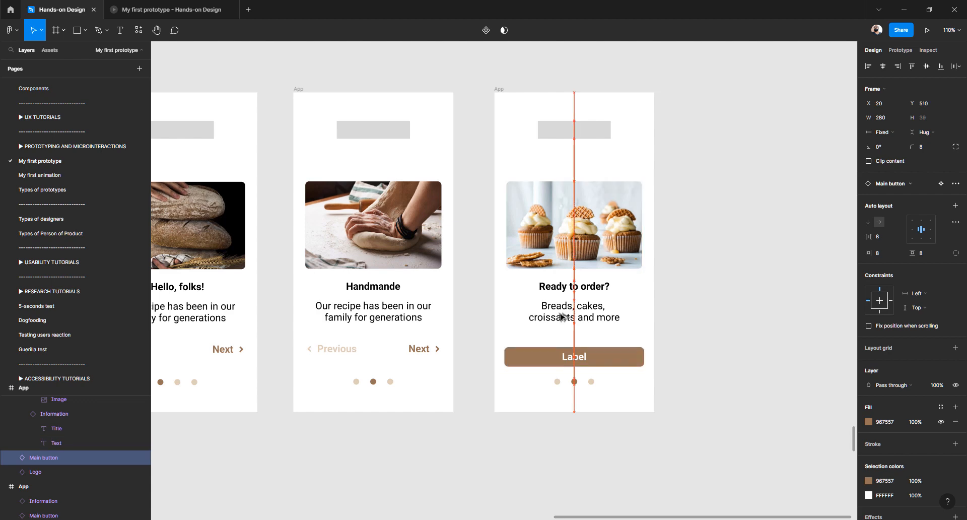
{"action": "key", "text": "alt"}
{"action": "key", "text": "shift+Up"}
{"action": "key", "text": "shift+Up"}
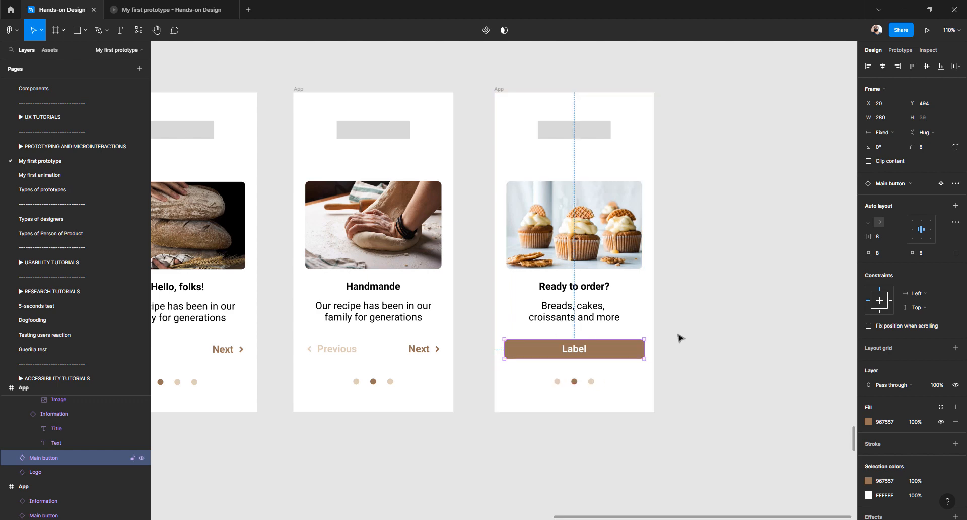
{"action": "left_click", "coordinate": [655, 345]}
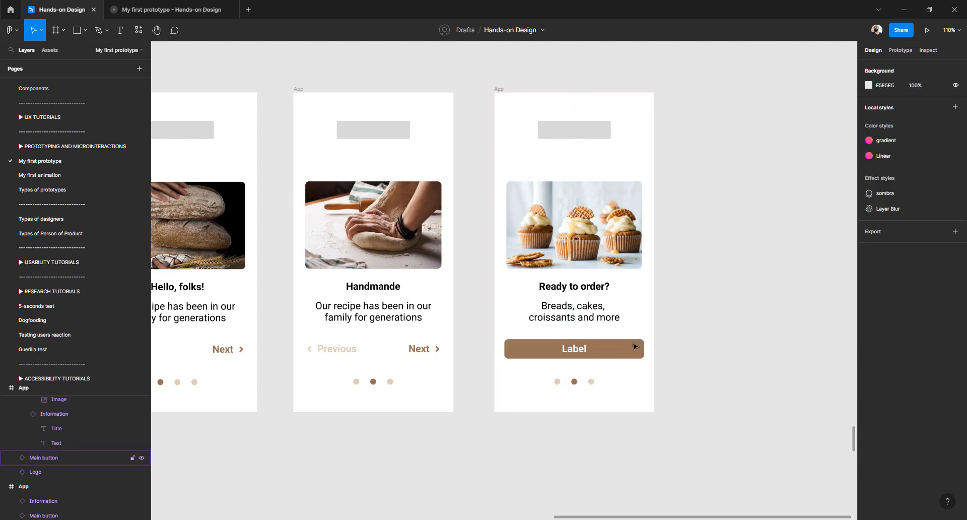
Select all three App frames and set their corner radius to 8
{"action": "scroll", "coordinate": [529, 245], "scroll_direction": "left", "scroll_amount": 10}
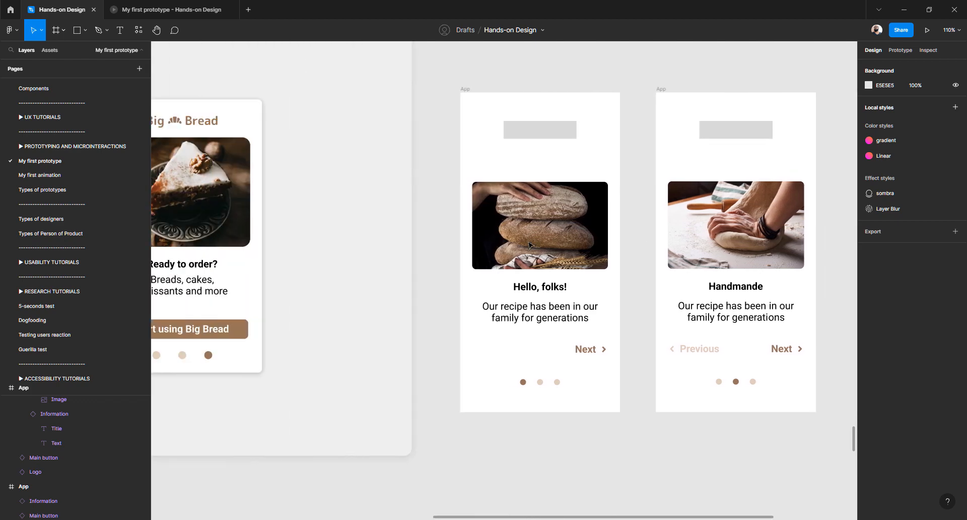
{"action": "scroll", "coordinate": [529, 246], "scroll_direction": "down", "scroll_amount": 5}
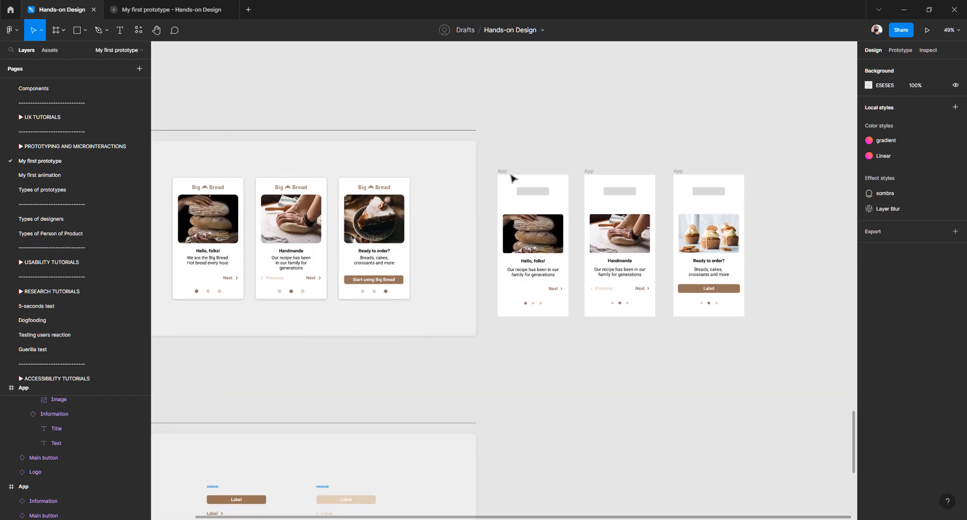
{"action": "left_click", "coordinate": [503, 171]}
{"action": "left_click", "coordinate": [588, 171], "text": "shift"}
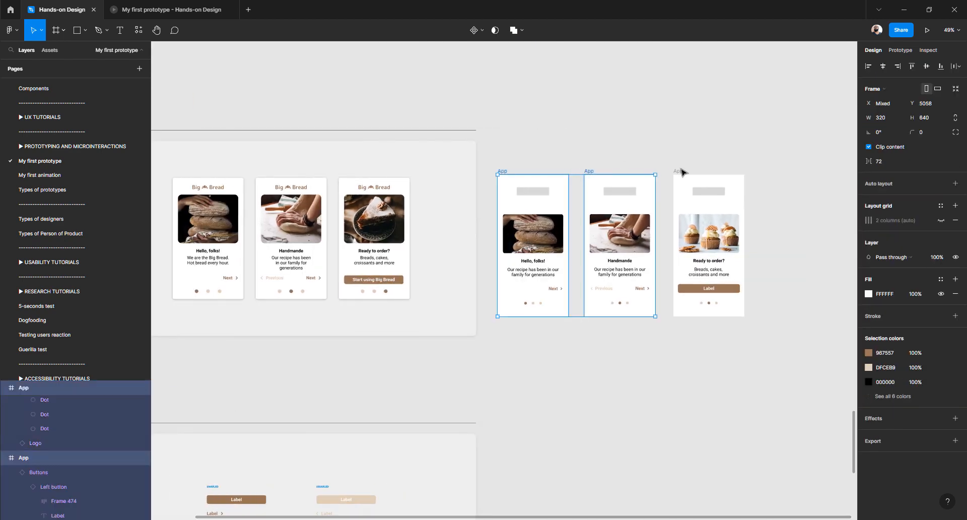
{"action": "left_click", "coordinate": [679, 172], "text": "shift"}
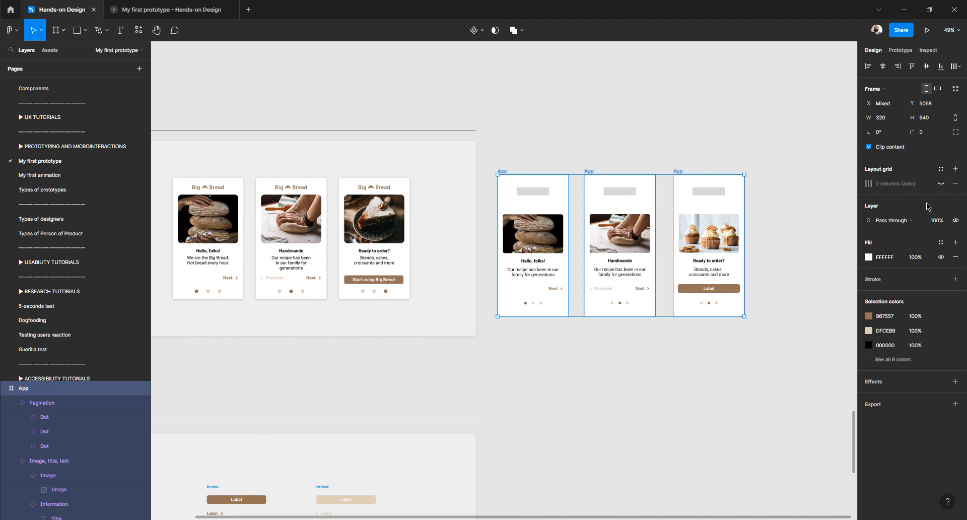
{"action": "left_click", "coordinate": [934, 138]}
{"action": "type", "text": "8"}
{"action": "key", "text": "Return"}
Add a drop shadow to the three App frames with blur 16, opacity 16% and Y offset 1
{"action": "left_click", "coordinate": [892, 383]}
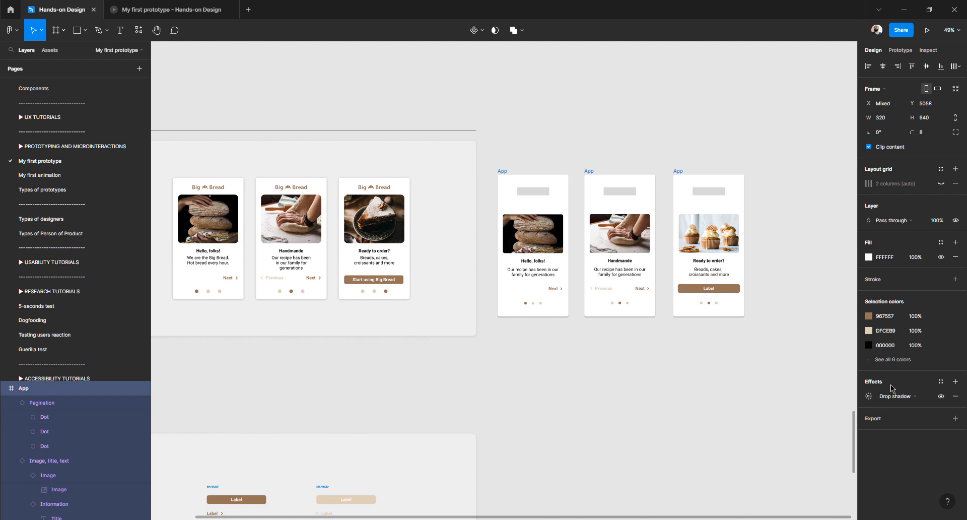
{"action": "left_click", "coordinate": [869, 397]}
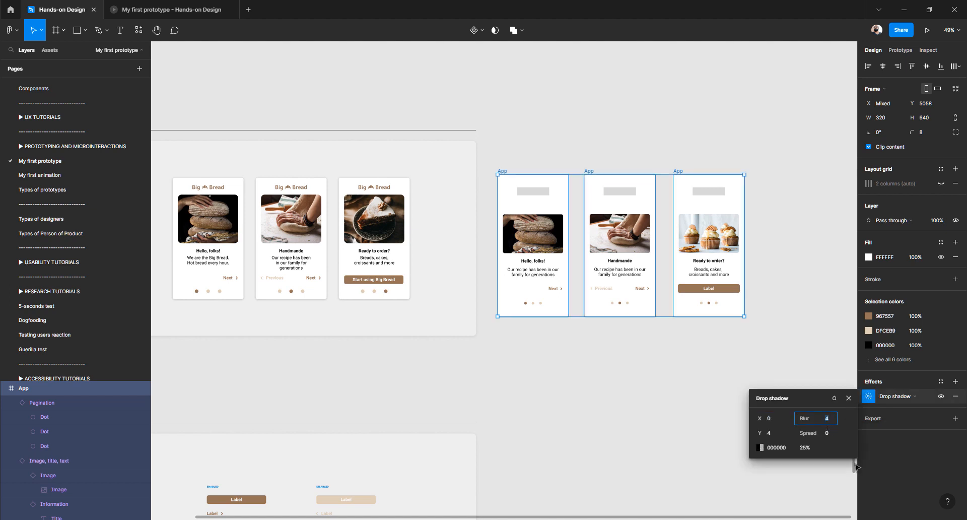
{"action": "key", "text": "Tab"}
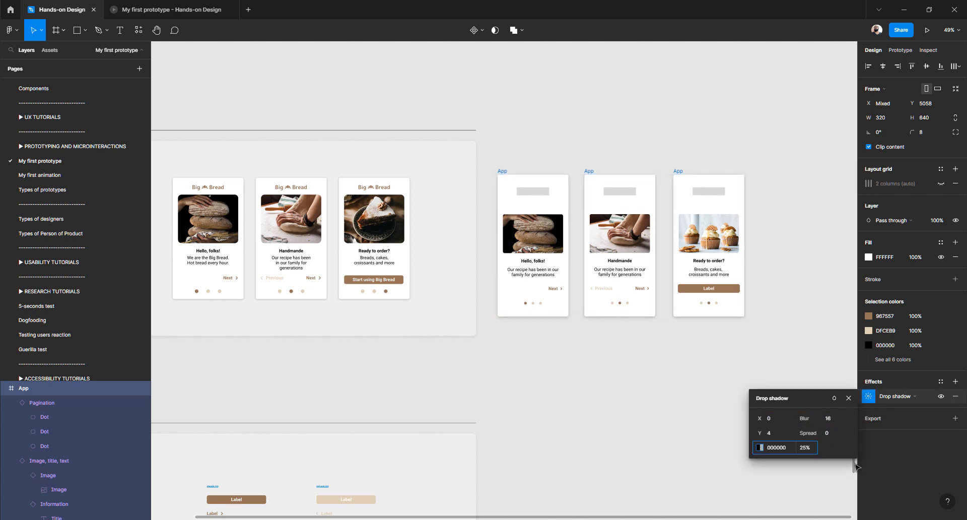
{"action": "key", "text": "Tab"}
{"action": "key", "text": "Tab"}
{"action": "type", "text": "16"}
{"action": "key", "text": "Tab"}
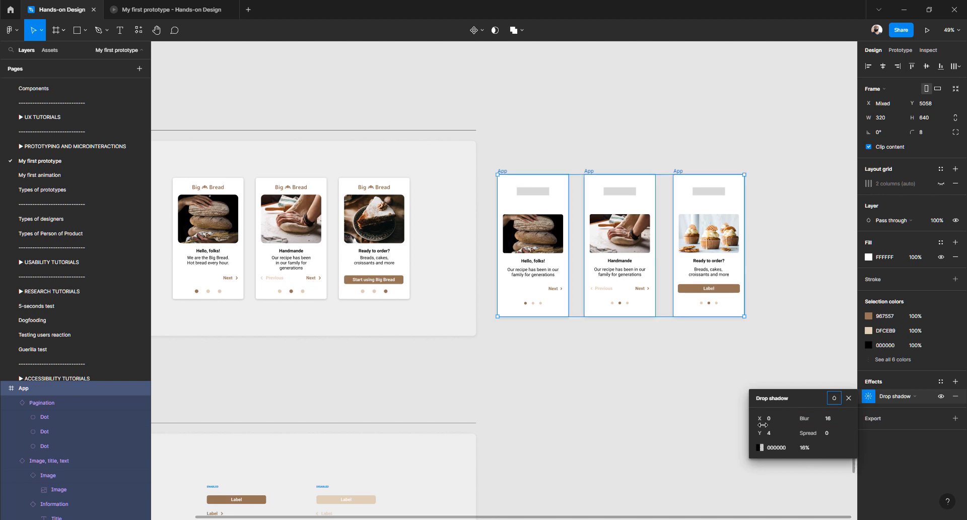
{"action": "left_click", "coordinate": [770, 433]}
{"action": "type", "text": "1"}
{"action": "key", "text": "Return"}
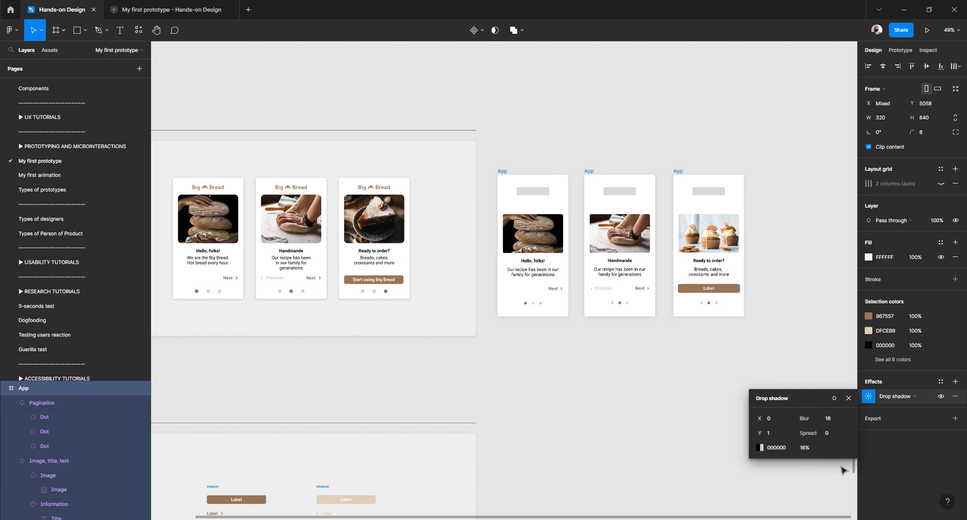
Close the drop shadow settings and compare the three App screens with the Big Bread reference screens
{"action": "left_click", "coordinate": [848, 399]}
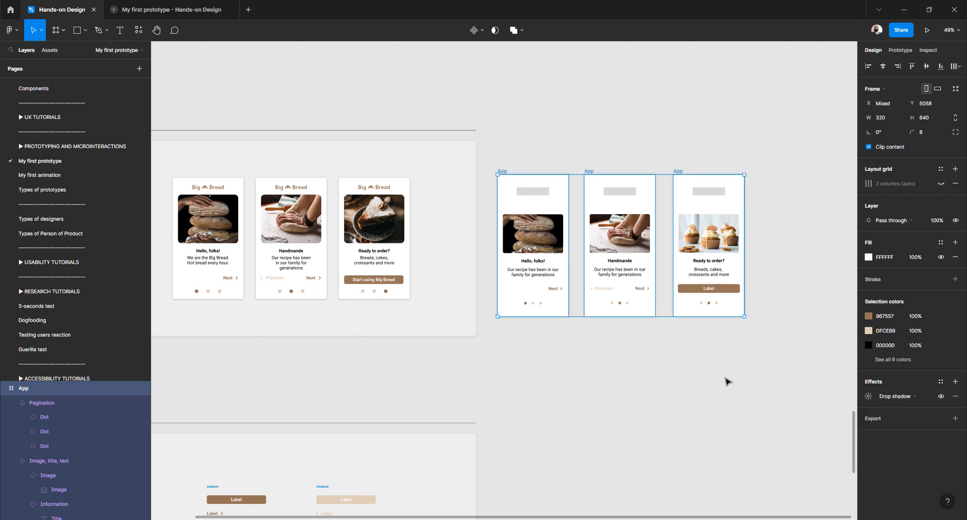
{"action": "key", "text": "Escape"}
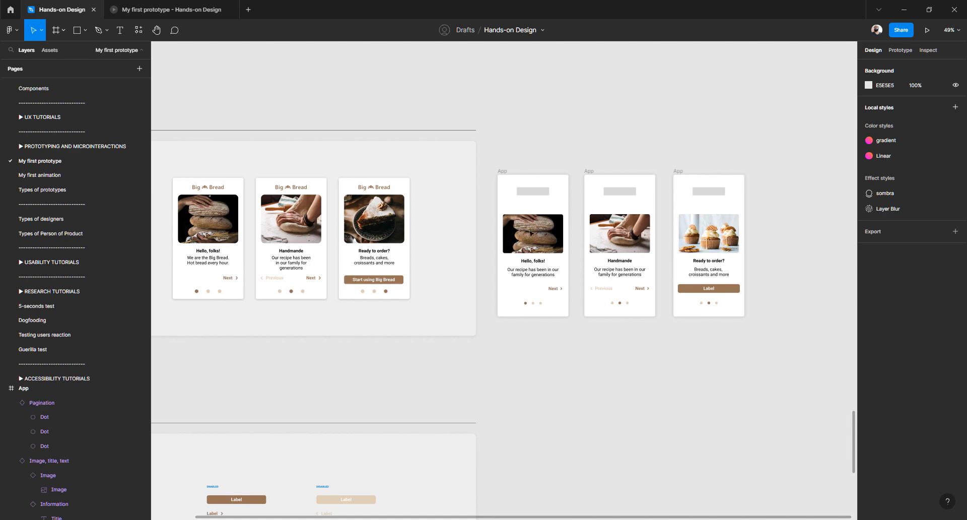
{"action": "scroll", "coordinate": [537, 232], "scroll_direction": "up", "scroll_amount": 5}
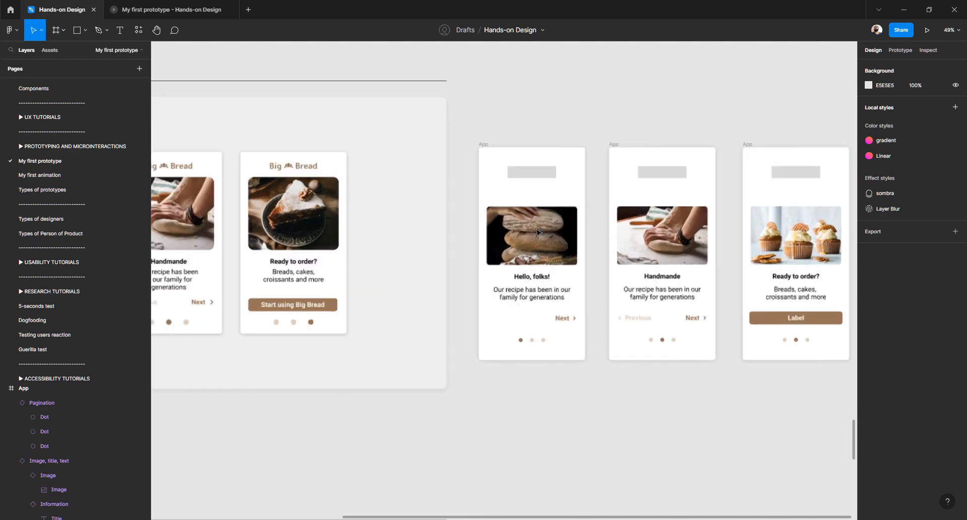
{"action": "scroll", "coordinate": [537, 230], "scroll_direction": "right", "scroll_amount": 3}
{"action": "scroll", "coordinate": [536, 233], "scroll_direction": "down", "scroll_amount": 6}
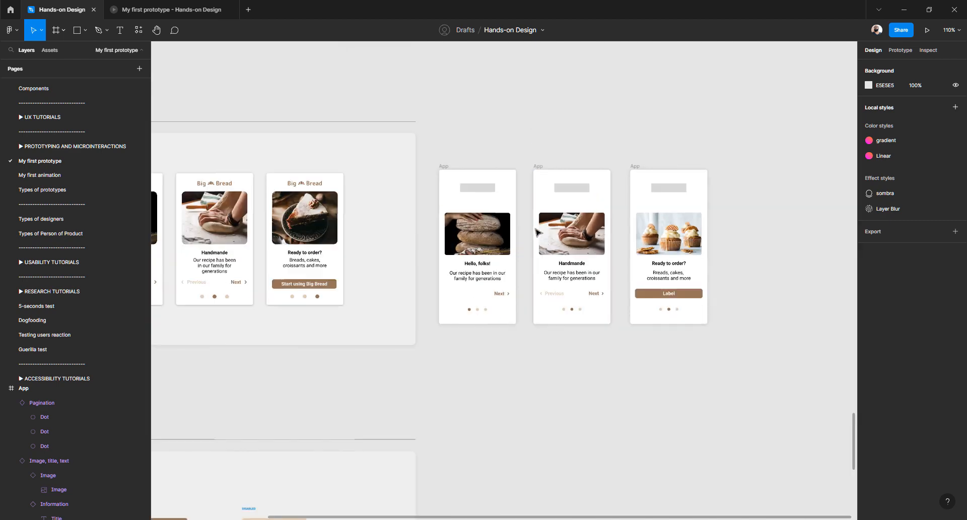
Find the main "Image, title, text" component above the App templates and select its nested Image frame
{"action": "scroll", "coordinate": [518, 244], "scroll_direction": "up", "scroll_amount": 5}
{"action": "scroll", "coordinate": [520, 247], "scroll_direction": "up", "scroll_amount": 15}
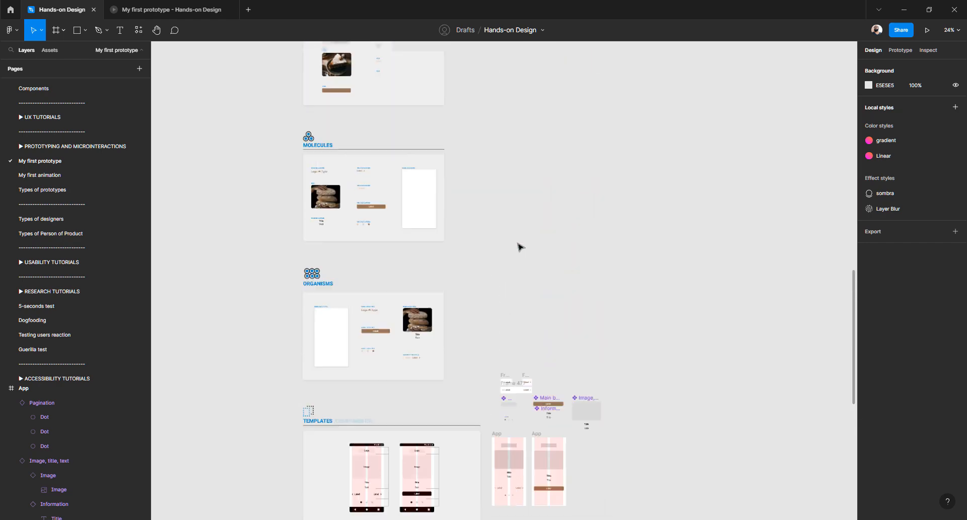
{"action": "scroll", "coordinate": [524, 247], "scroll_direction": "down", "scroll_amount": 15}
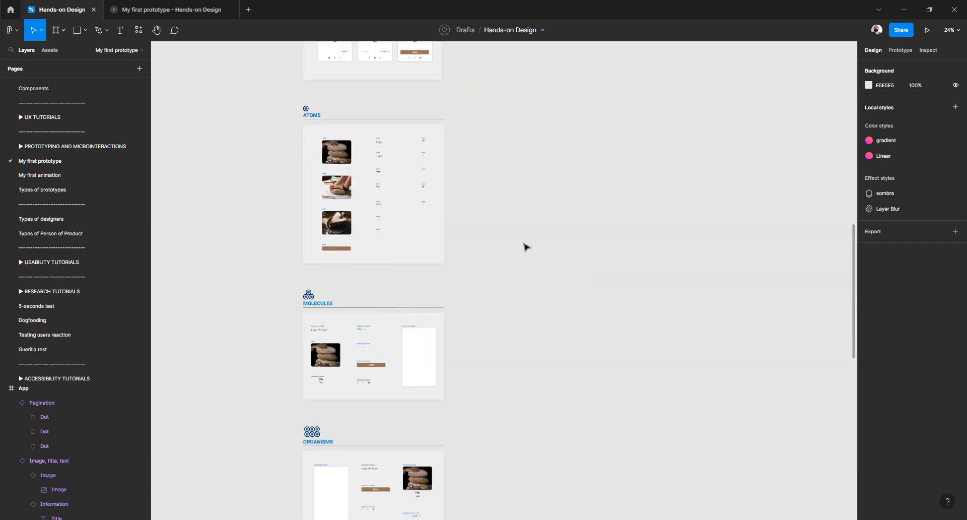
{"action": "scroll", "coordinate": [522, 249], "scroll_direction": "right", "scroll_amount": 3}
{"action": "scroll", "coordinate": [417, 316], "scroll_direction": "up", "scroll_amount": 6}
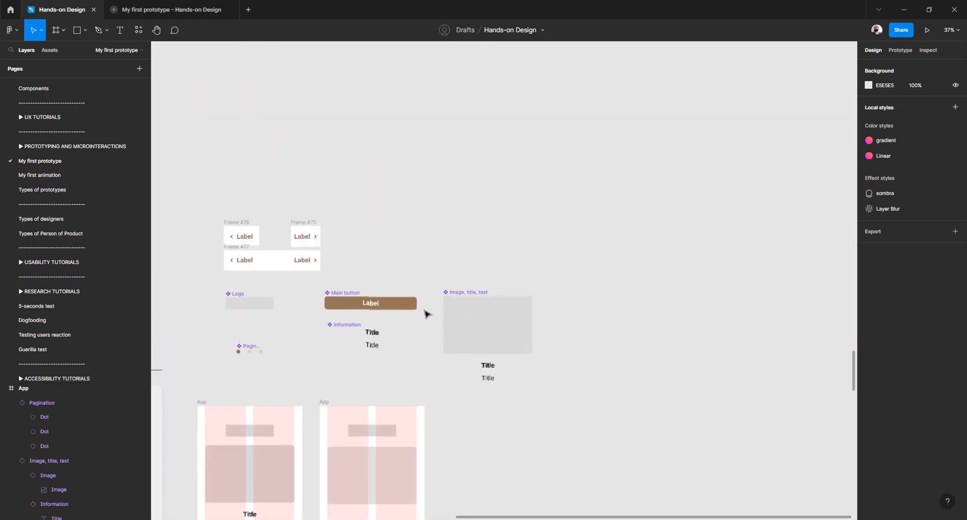
{"action": "left_click", "coordinate": [503, 311]}
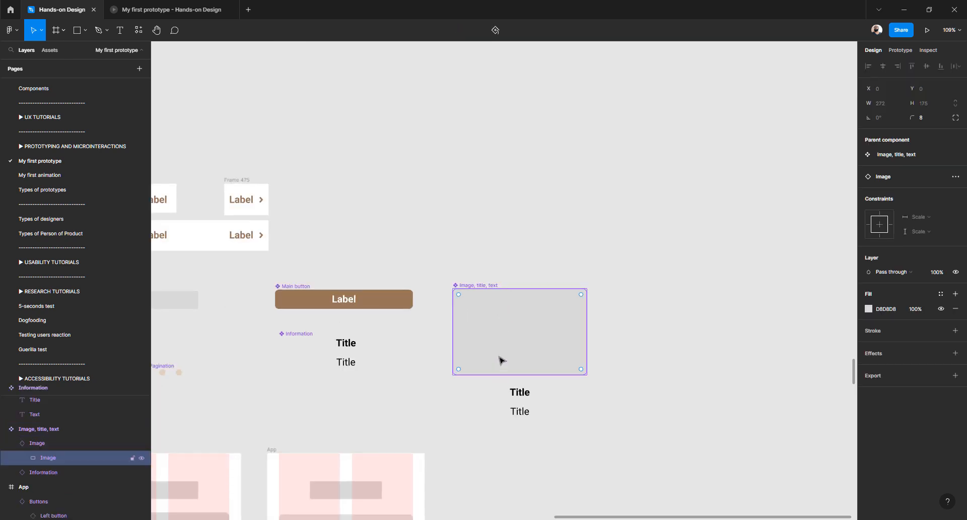
{"action": "scroll", "coordinate": [500, 345], "scroll_direction": "down", "scroll_amount": 2}
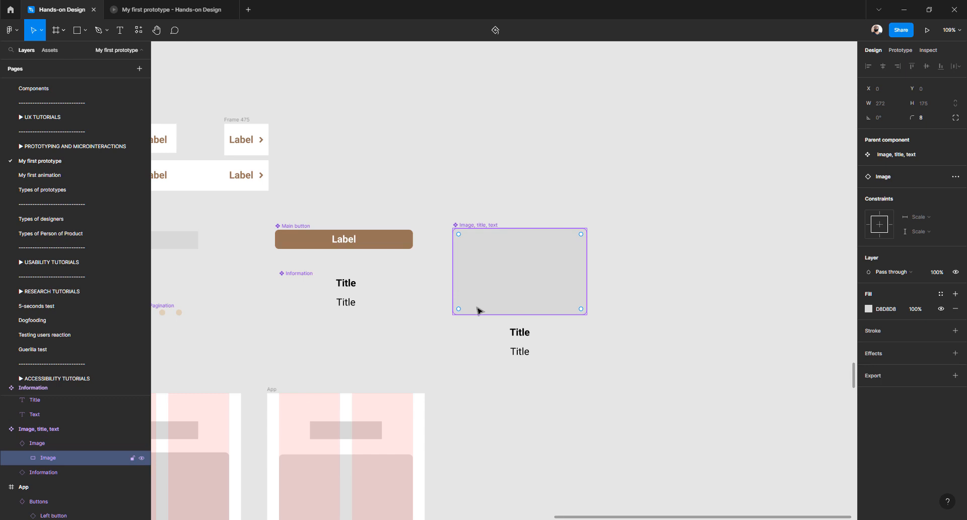
{"action": "left_click", "coordinate": [54, 446]}
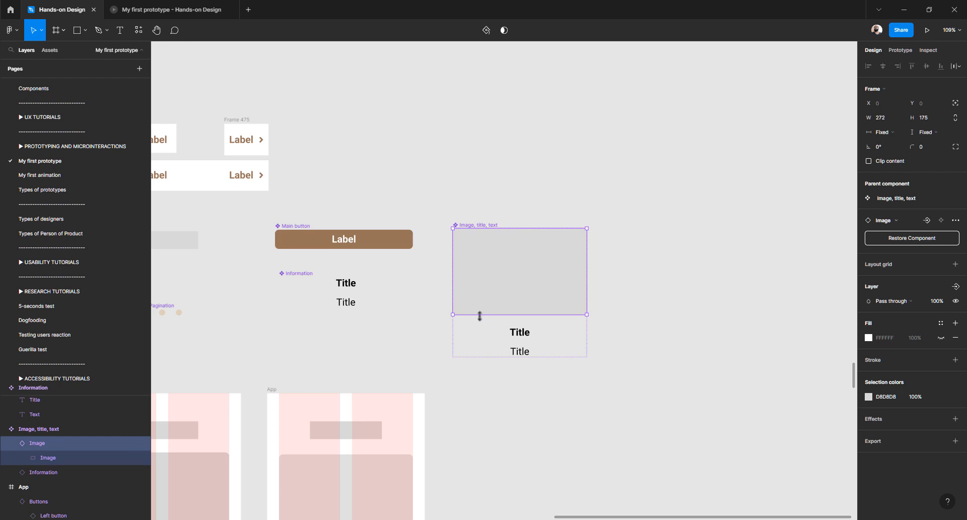
Set the height of the nested Image frame in the "Image, title, text" component to 188
{"action": "left_click_drag", "start_coordinate": [480, 320], "coordinate": [481, 327]}
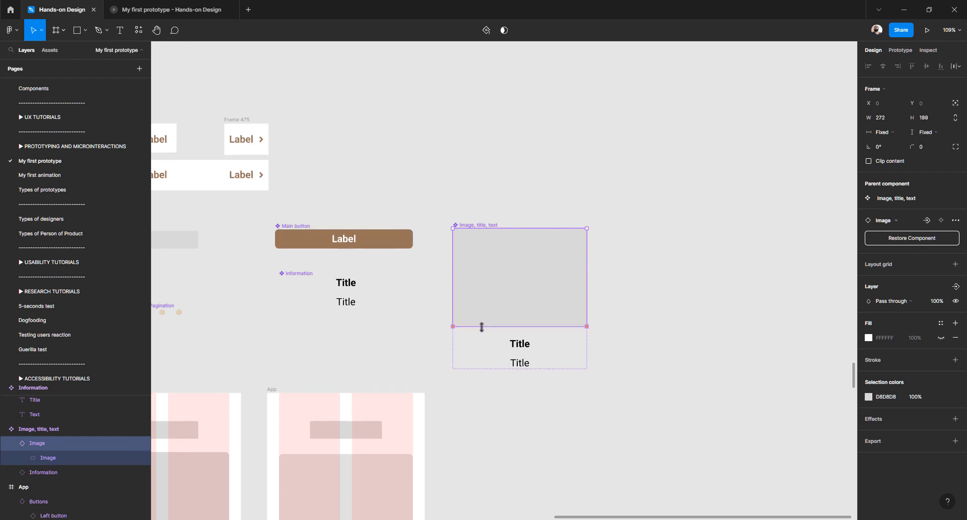
{"action": "key", "text": "ctrl+z"}
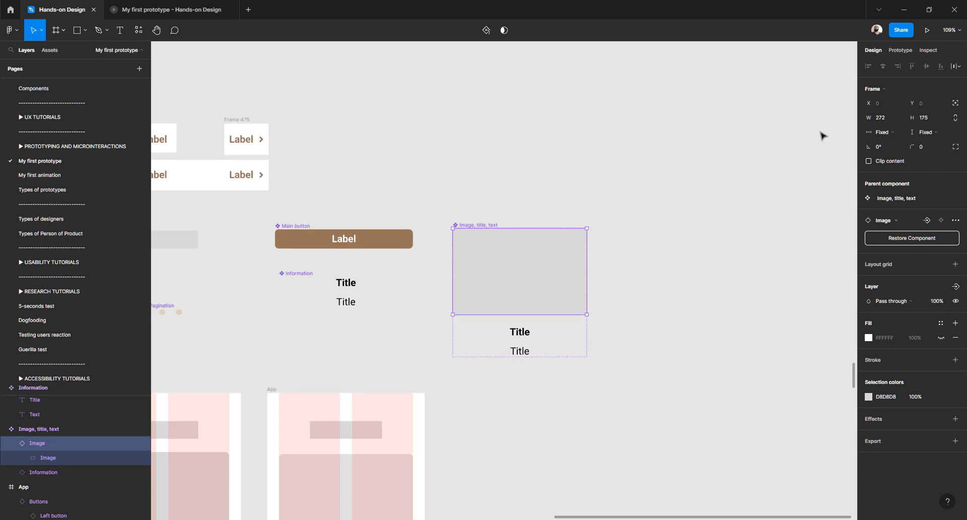
{"action": "left_click", "coordinate": [928, 122]}
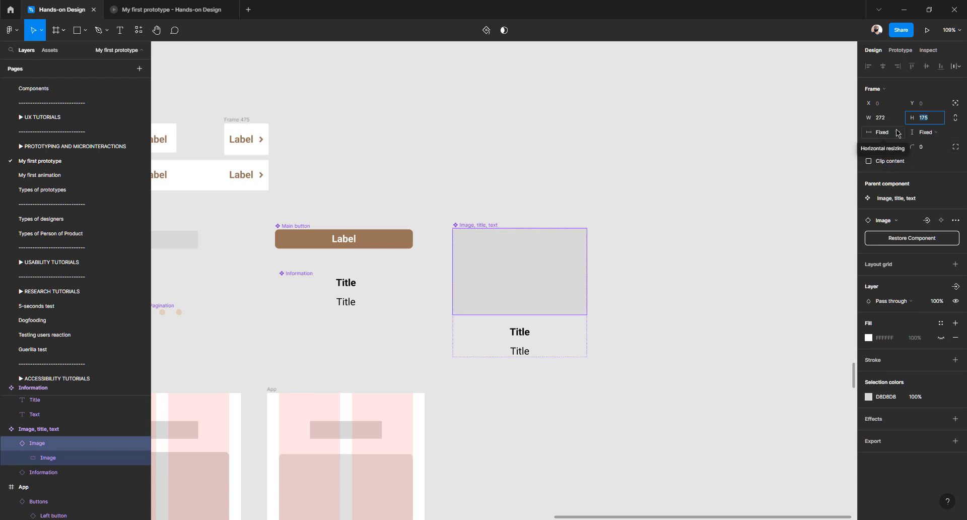
{"action": "type", "text": "220"}
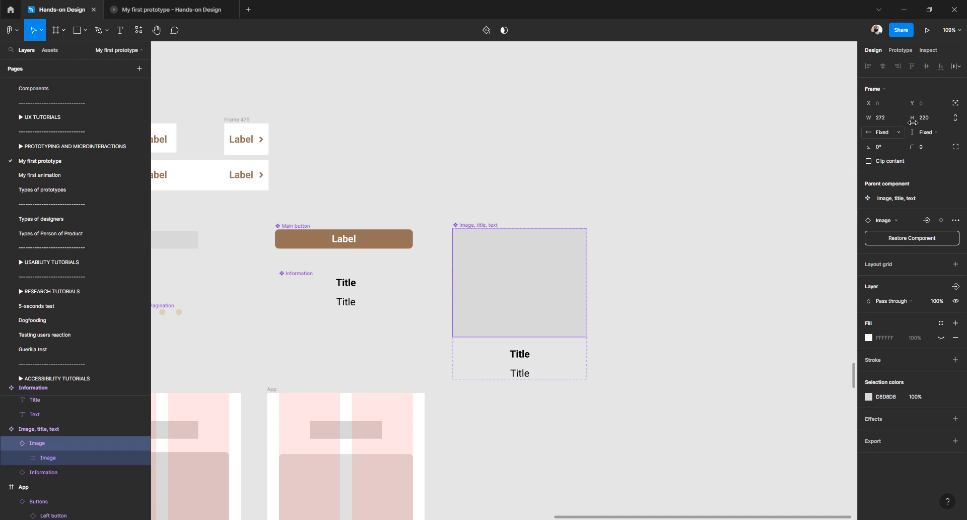
{"action": "left_click", "coordinate": [938, 124]}
{"action": "key", "text": "Down"}
{"action": "key", "text": "Down"}
{"action": "key", "text": "Down"}
{"action": "key", "text": "Down"}
{"action": "key", "text": "Down"}
{"action": "key", "text": "Down"}
{"action": "key", "text": "Down"}
{"action": "key", "text": "Down"}
{"action": "key", "text": "Down"}
{"action": "key", "text": "Down"}
{"action": "key", "text": "Down"}
{"action": "key", "text": "Down"}
{"action": "key", "text": "Down"}
{"action": "key", "text": "Down"}
{"action": "key", "text": "Down"}
{"action": "key", "text": "Down"}
{"action": "key", "text": "Down"}
{"action": "key", "text": "Down"}
{"action": "key", "text": "Down"}
{"action": "key", "text": "Down"}
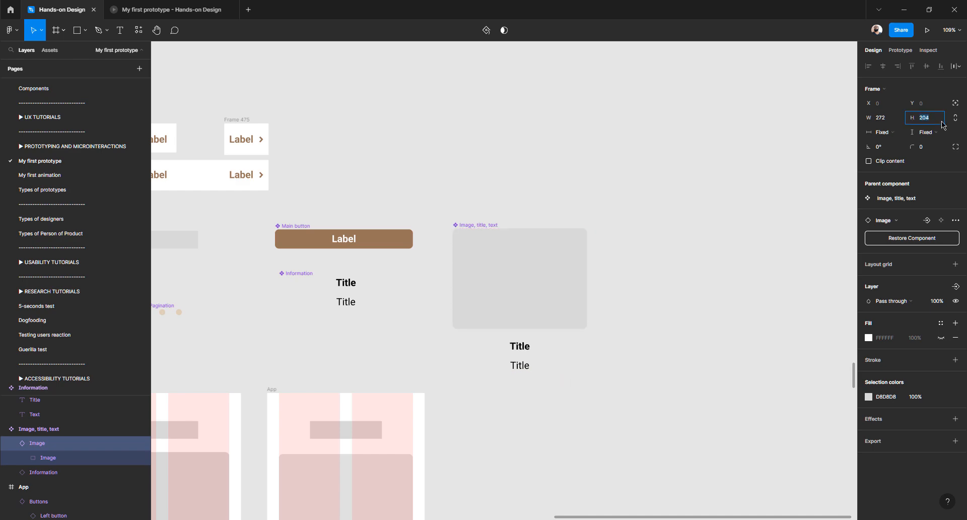
{"action": "left_click", "coordinate": [622, 203]}
Move the image, title and text blocks of all three App screens up together until they sit 40 above the Label button
{"action": "scroll", "coordinate": [537, 237], "scroll_direction": "down", "scroll_amount": 6}
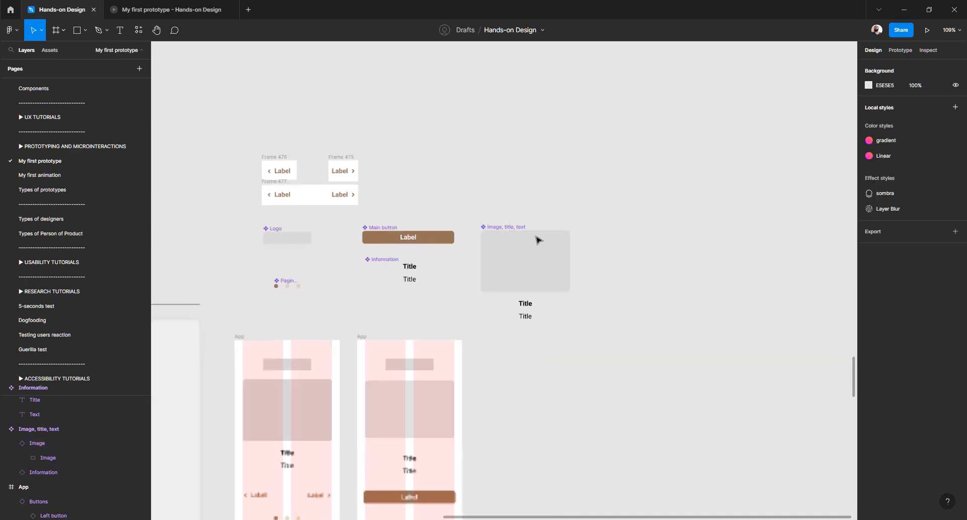
{"action": "scroll", "coordinate": [535, 245], "scroll_direction": "down", "scroll_amount": 4}
{"action": "scroll", "coordinate": [521, 285], "scroll_direction": "down", "scroll_amount": 2}
{"action": "scroll", "coordinate": [521, 280], "scroll_direction": "up", "scroll_amount": 6}
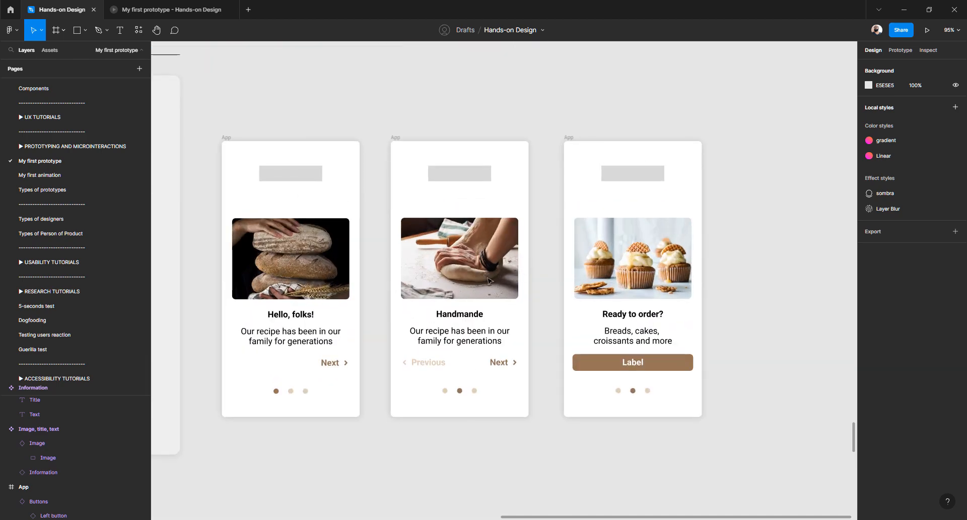
{"action": "left_click", "coordinate": [488, 281]}
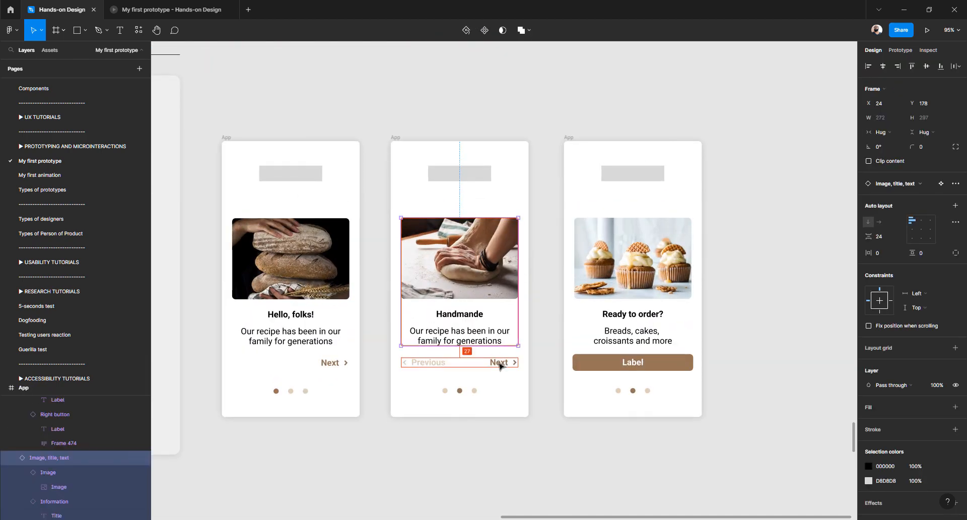
{"action": "left_click", "coordinate": [325, 343], "text": "shift"}
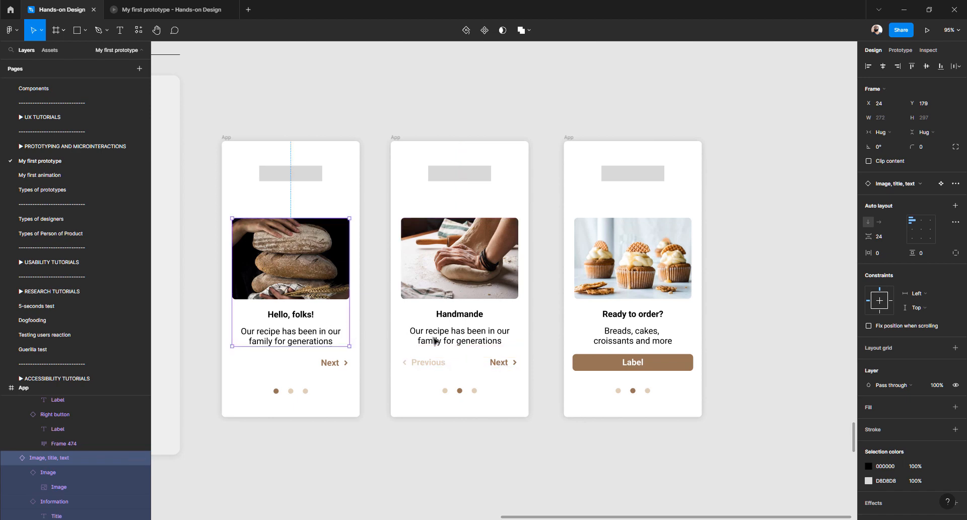
{"action": "left_click", "coordinate": [601, 334], "text": "shift"}
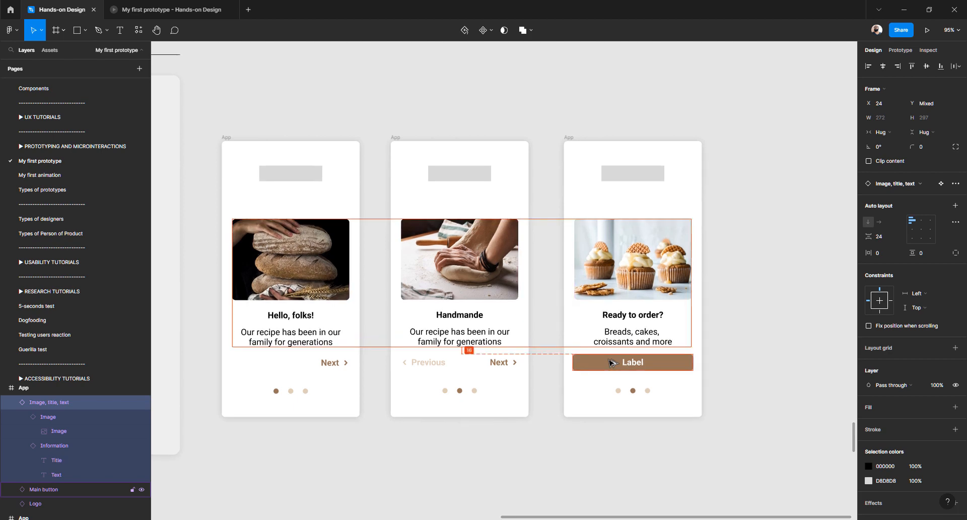
{"action": "key", "text": "Up"}
{"action": "key", "text": "Up"}
{"action": "key", "text": "Up"}
{"action": "key", "text": "Up"}
{"action": "key", "text": "Up"}
{"action": "key", "text": "Up"}
{"action": "key", "text": "Up"}
{"action": "key", "text": "Up"}
{"action": "key", "text": "Up"}
{"action": "key", "text": "Up"}
{"action": "key", "text": "Up"}
{"action": "key", "text": "Up"}
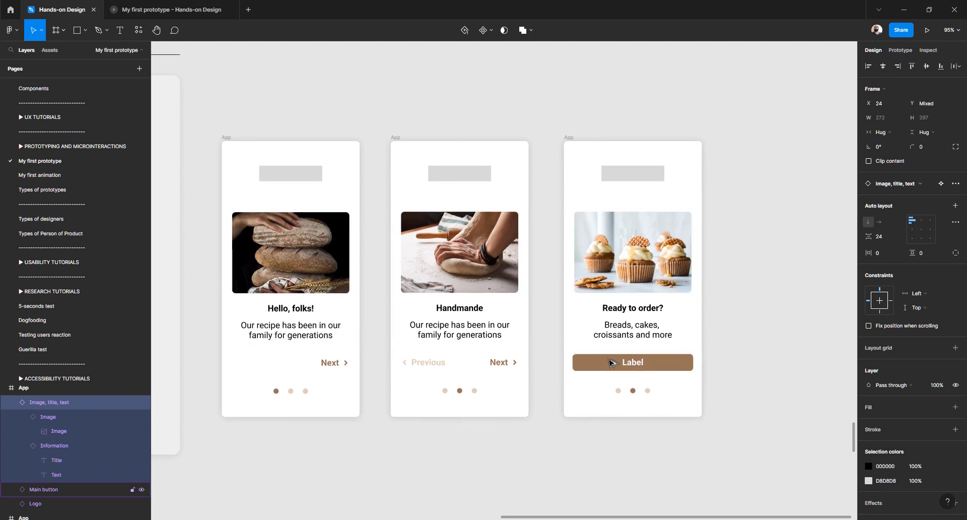
{"action": "key", "text": "Up"}
{"action": "key", "text": "Up"}
{"action": "key", "text": "Up"}
{"action": "key", "text": "Up"}
{"action": "key", "text": "Up"}
{"action": "key", "text": "Up"}
{"action": "key", "text": "Up"}
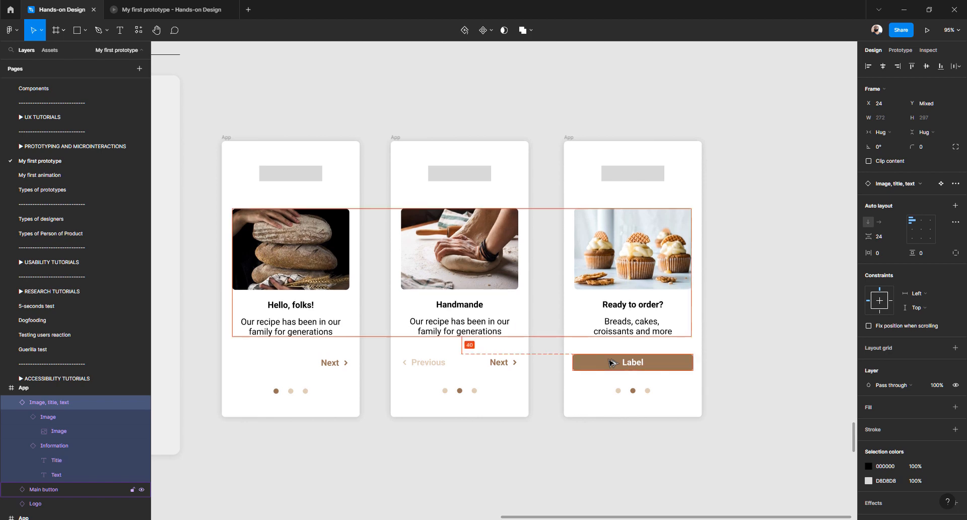
{"action": "left_click", "coordinate": [732, 280]}
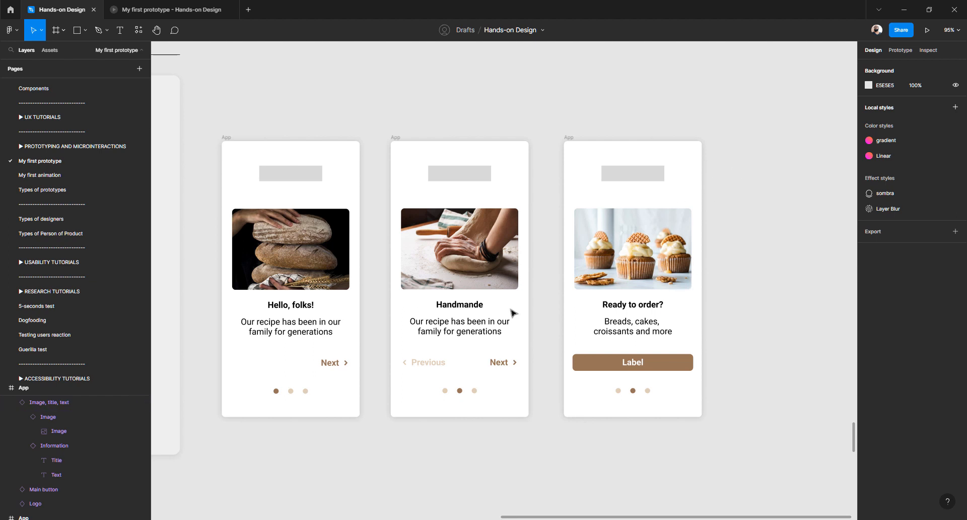
{"action": "left_click", "coordinate": [310, 252], "text": "ctrl"}
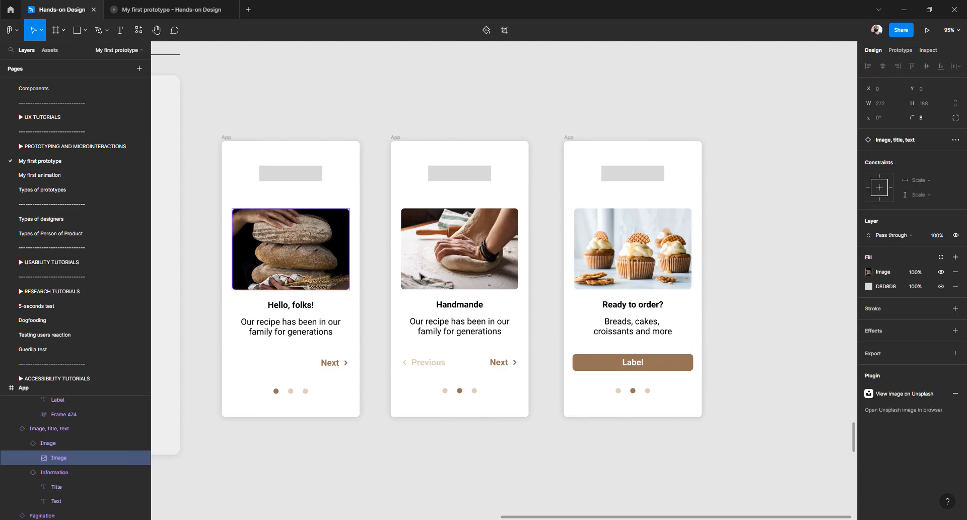
{"action": "scroll", "coordinate": [420, 276], "scroll_direction": "up", "scroll_amount": 4}
{"action": "scroll", "coordinate": [419, 276], "scroll_direction": "down", "scroll_amount": 3}
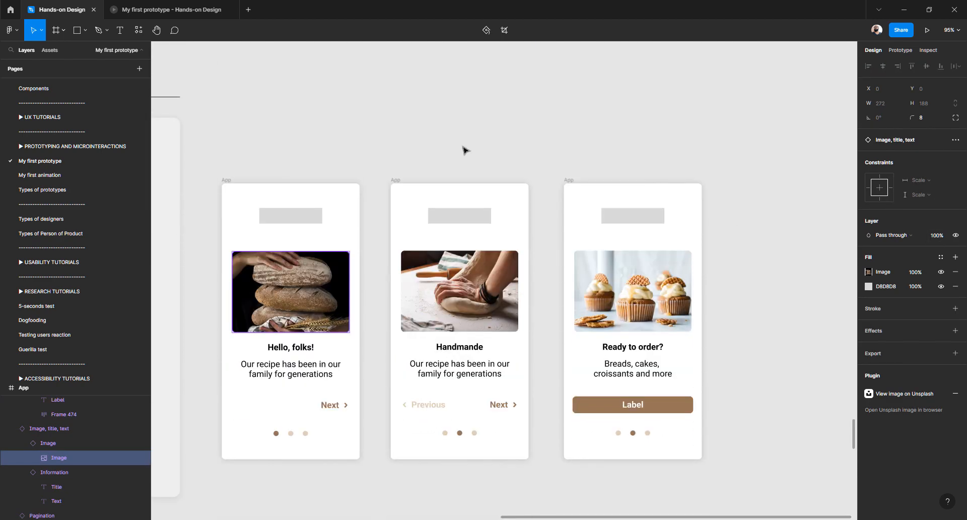
{"action": "left_click", "coordinate": [447, 104]}
Go from the first App screen's image and text block to its main component and select the innermost Image rectangle
{"action": "left_click", "coordinate": [327, 267]}
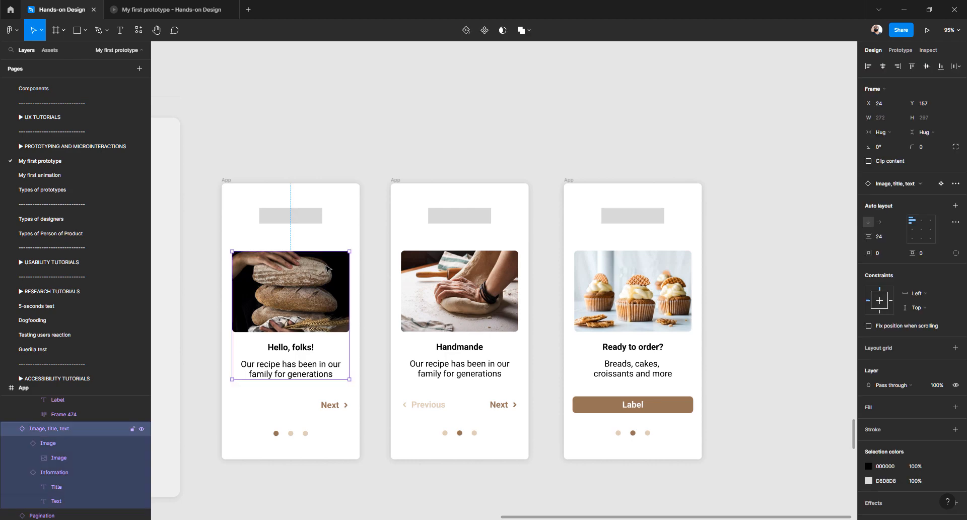
{"action": "left_click", "coordinate": [941, 184]}
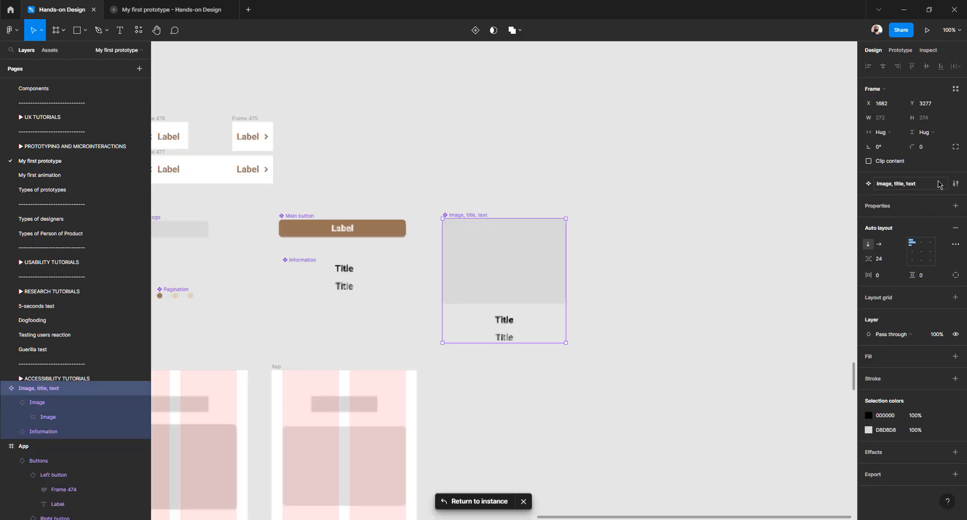
{"action": "double_click", "coordinate": [532, 286]}
{"action": "left_click", "coordinate": [44, 406]}
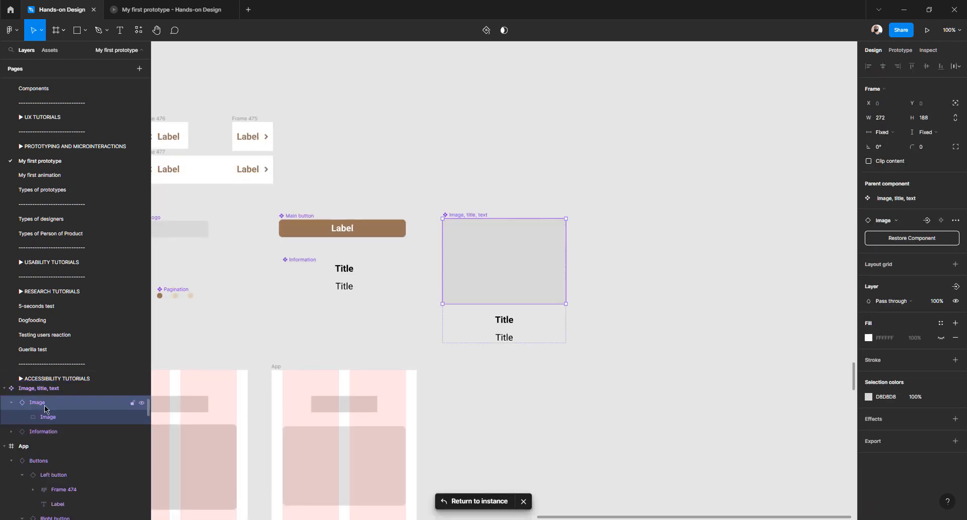
{"action": "left_click", "coordinate": [47, 418]}
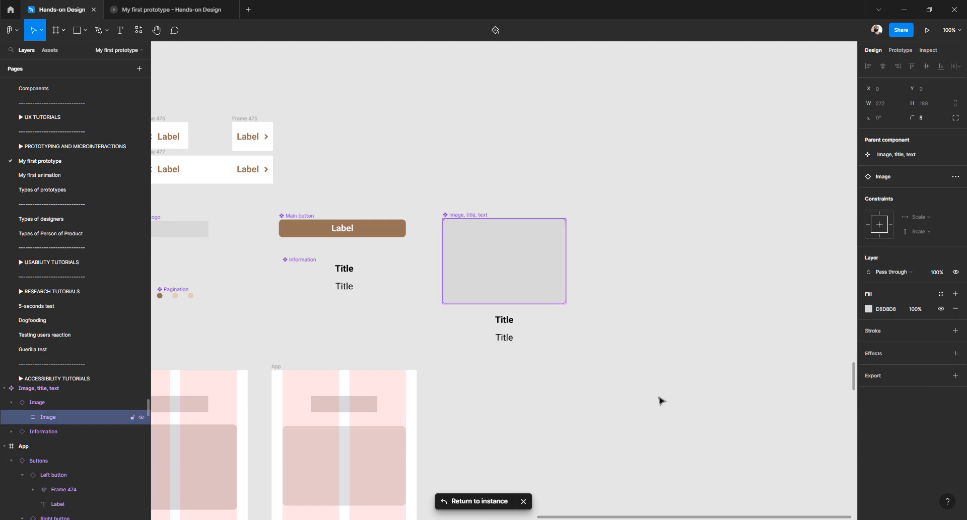
Add a drop shadow to the main component's Image rectangle with blur 16, opacity 16% and Y offset 0
{"action": "left_click", "coordinate": [875, 354]}
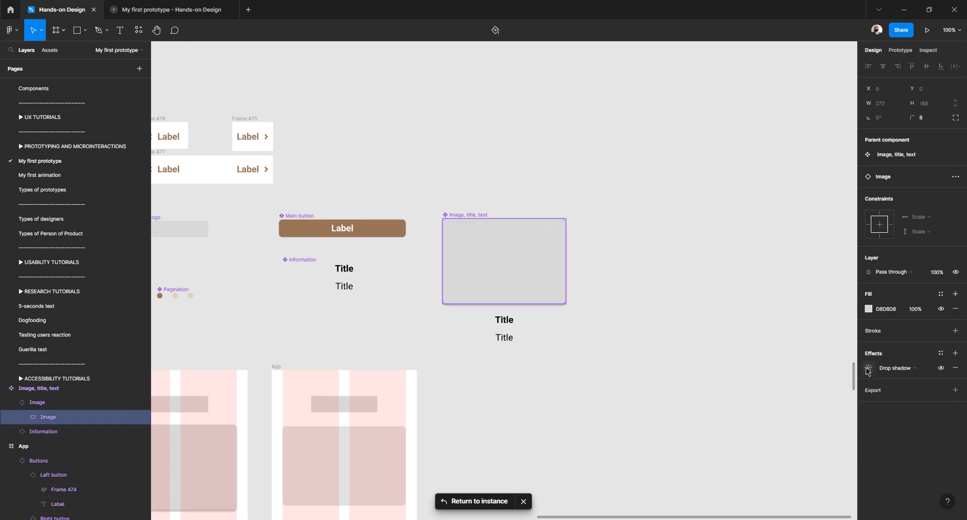
{"action": "left_click", "coordinate": [868, 368]}
{"action": "left_click", "coordinate": [827, 394]}
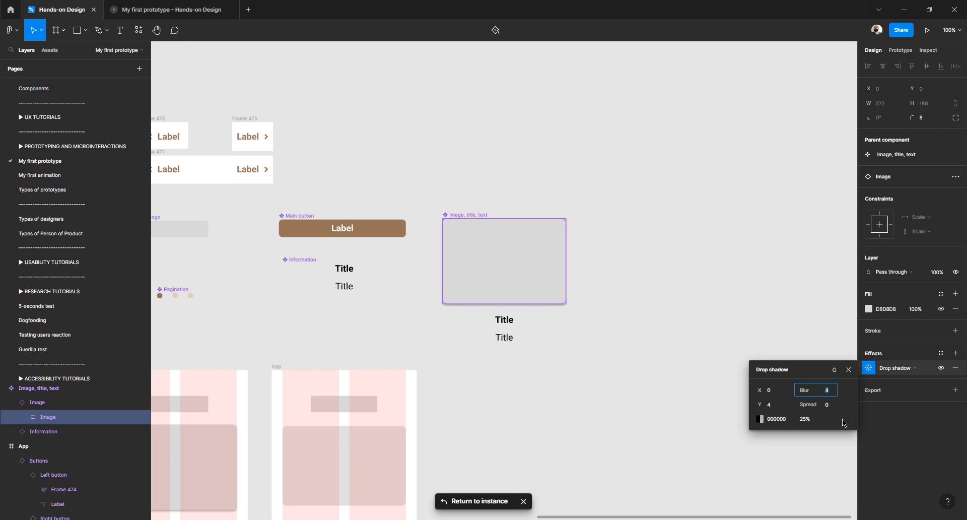
{"action": "type", "text": "16"}
{"action": "key", "text": "Tab"}
{"action": "key", "text": "Tab"}
{"action": "key", "text": "Tab"}
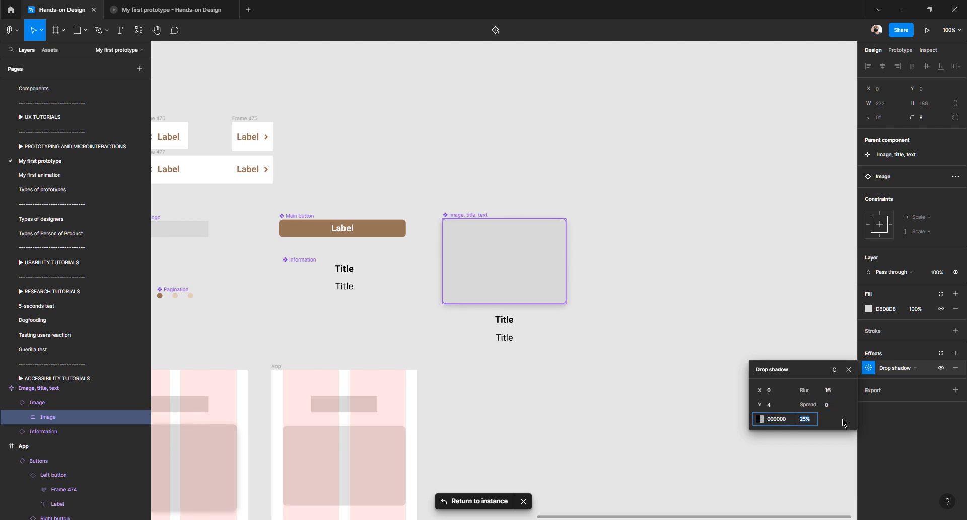
{"action": "type", "text": "16"}
{"action": "key", "text": "Return"}
{"action": "left_click", "coordinate": [771, 406]}
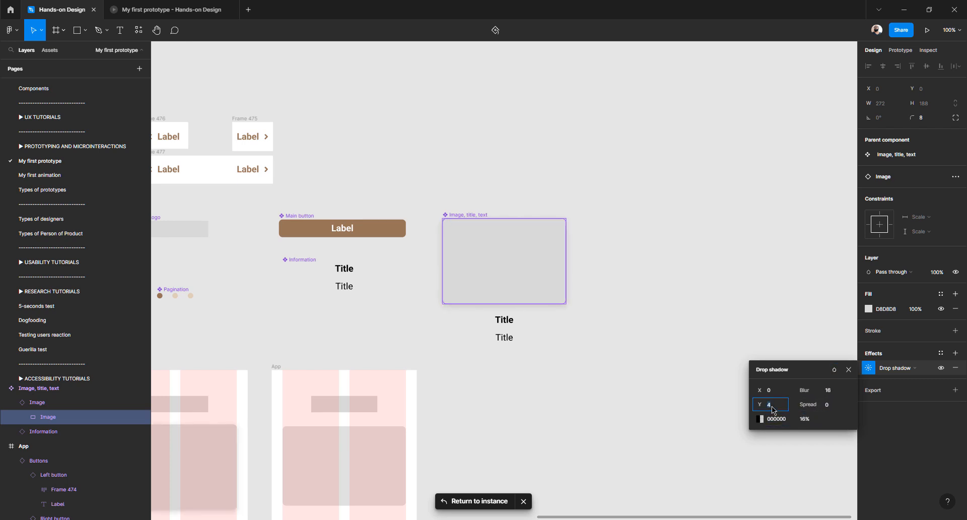
{"action": "type", "text": "0"}
{"action": "key", "text": "Tab"}
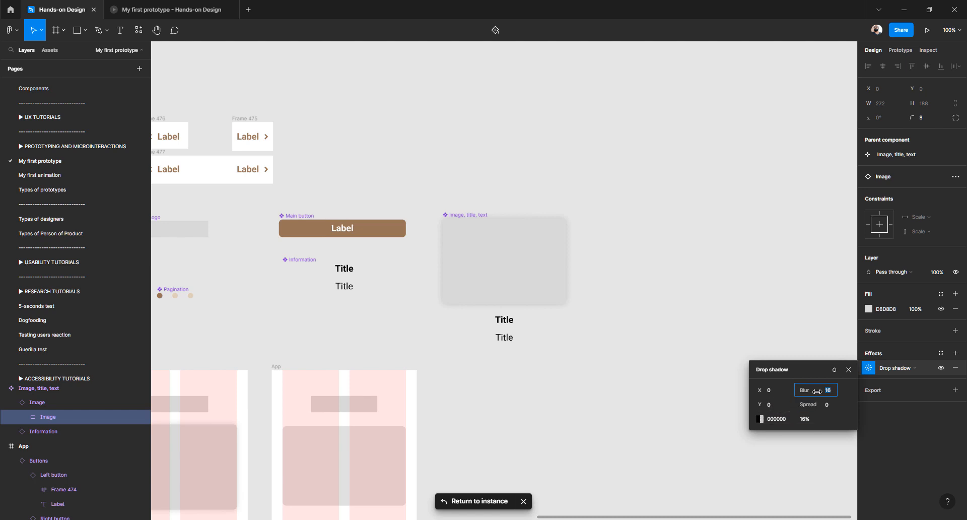
{"action": "left_click", "coordinate": [876, 331]}
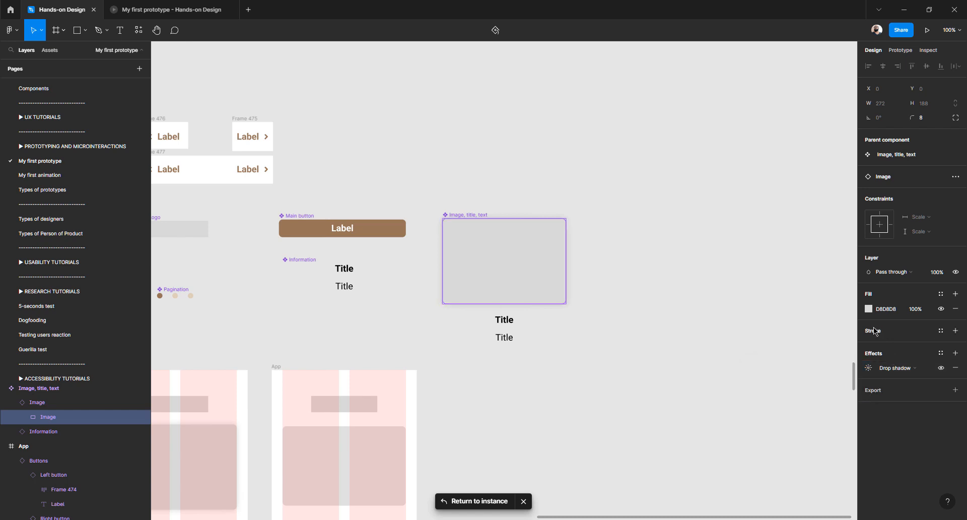
Add a 1 px inside stroke in brown 967557 to the main component's Image rectangle and return to the instance
{"action": "left_click", "coordinate": [876, 335]}
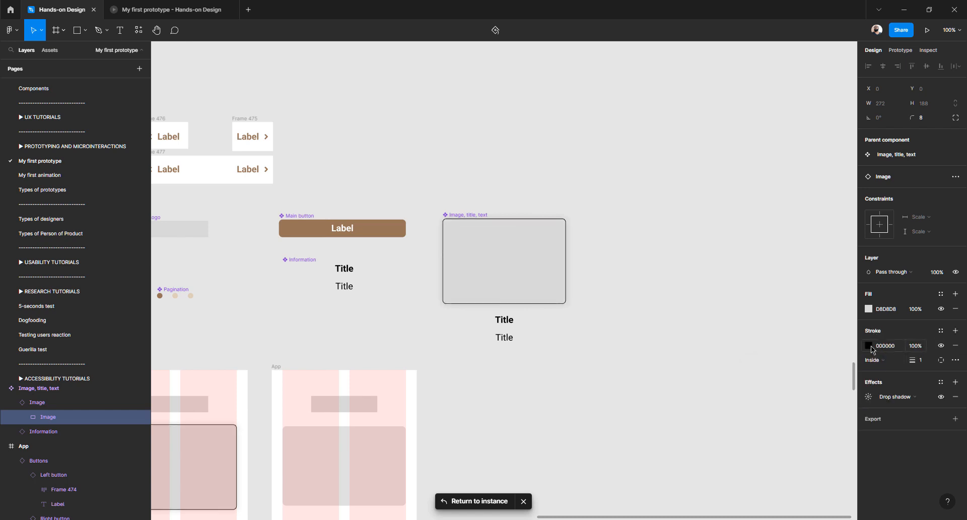
{"action": "left_click", "coordinate": [870, 347]}
{"action": "left_click", "coordinate": [804, 498]}
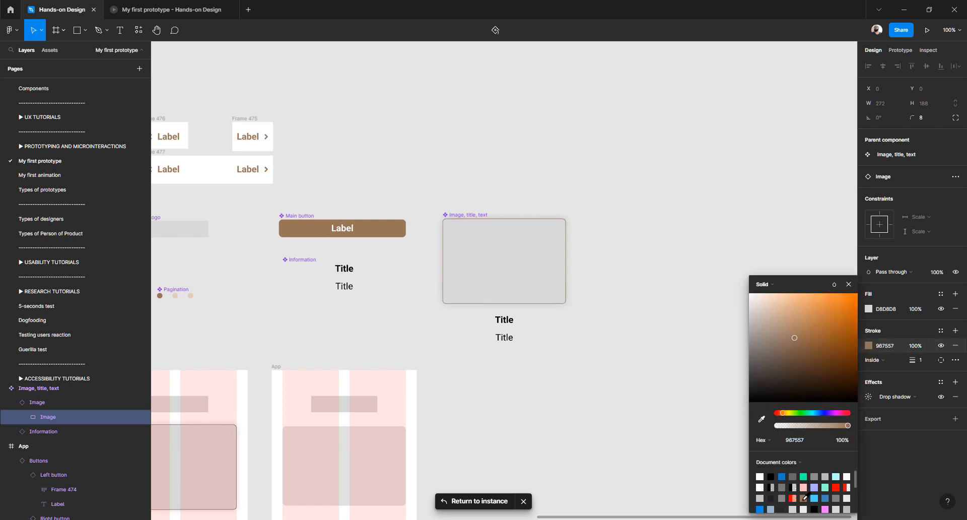
{"action": "left_click", "coordinate": [849, 284]}
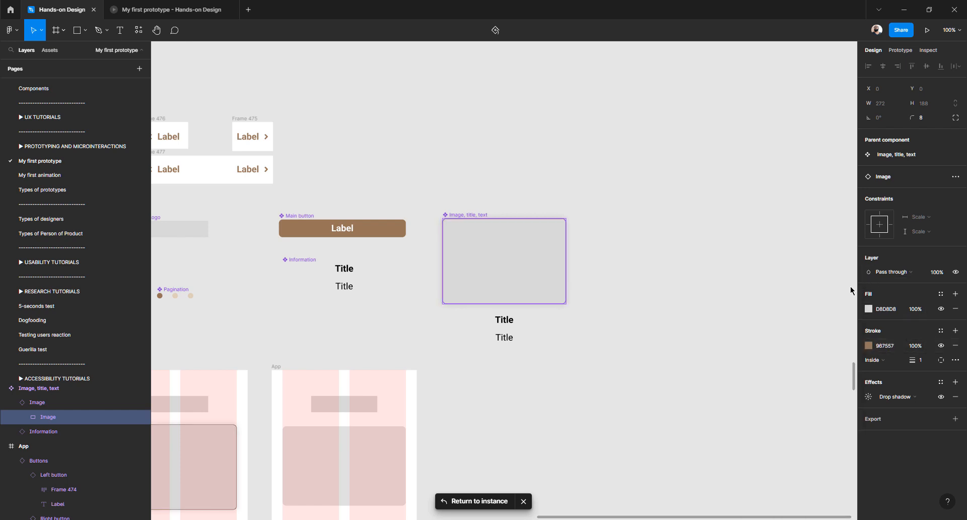
{"action": "left_click", "coordinate": [471, 502]}
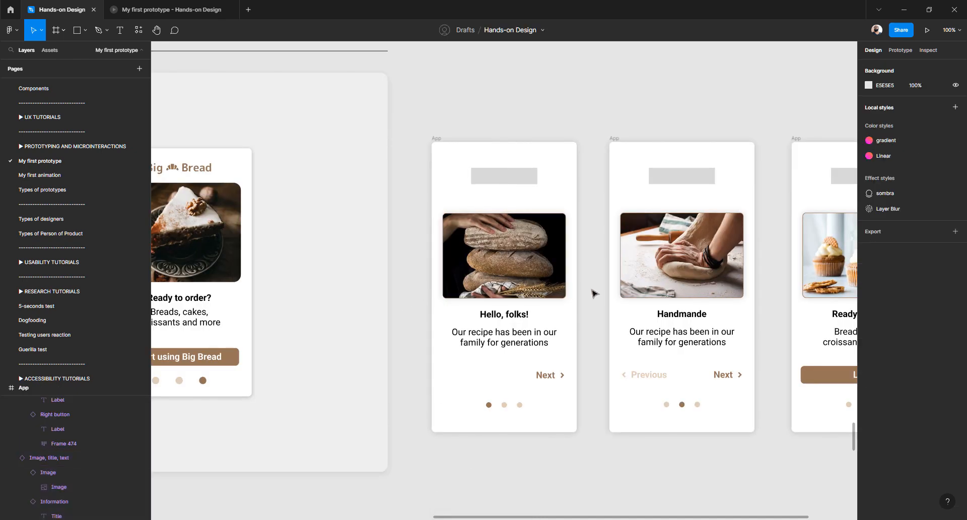
Copy the button text "Start using Big Bread" from the reference's last screen into the Label button of the third App screen
{"action": "scroll", "coordinate": [594, 291], "scroll_direction": "right", "scroll_amount": 5}
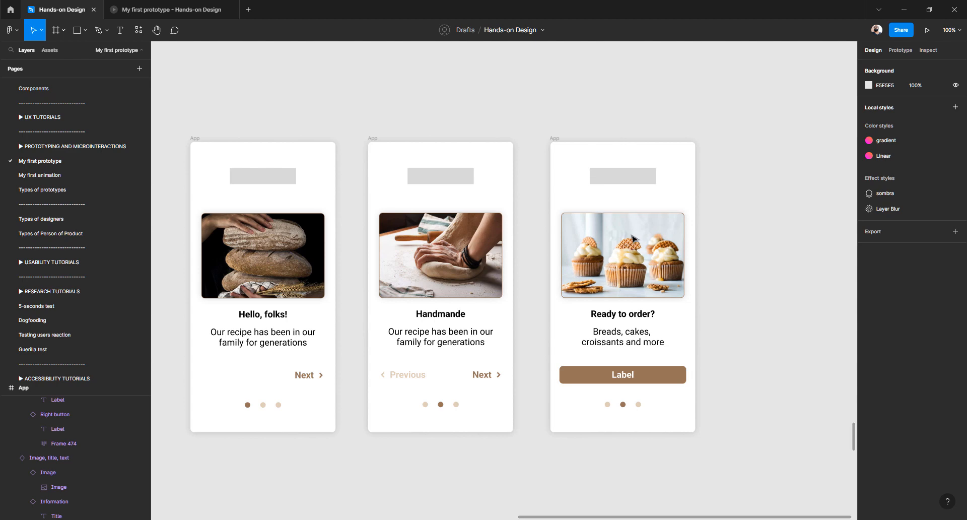
{"action": "scroll", "coordinate": [632, 243], "scroll_direction": "down", "scroll_amount": 5}
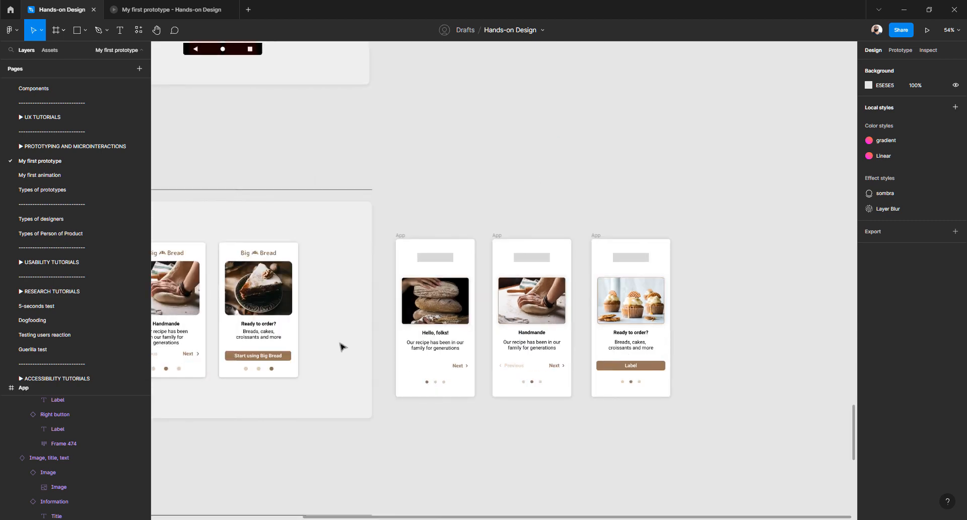
{"action": "scroll", "coordinate": [245, 356], "scroll_direction": "up", "scroll_amount": 5}
{"action": "double_click", "coordinate": [245, 360]}
{"action": "key", "text": "ctrl+c"}
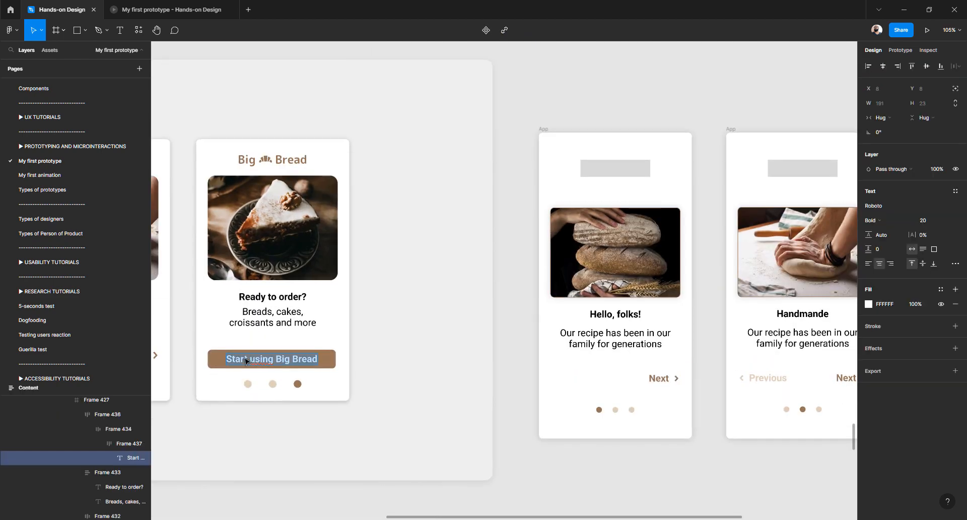
{"action": "key", "text": "Escape"}
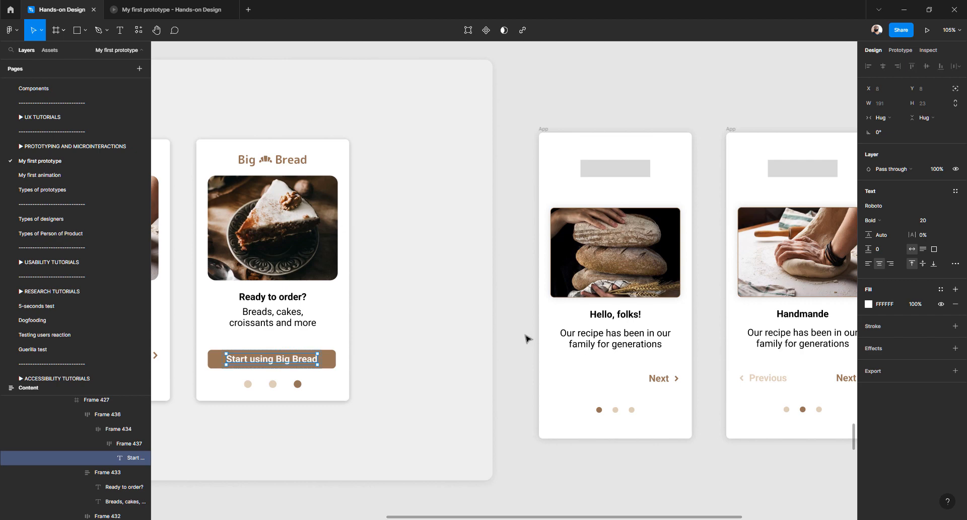
{"action": "scroll", "coordinate": [527, 339], "scroll_direction": "right", "scroll_amount": 8}
{"action": "scroll", "coordinate": [526, 338], "scroll_direction": "down", "scroll_amount": 2}
{"action": "scroll", "coordinate": [527, 339], "scroll_direction": "right", "scroll_amount": 10}
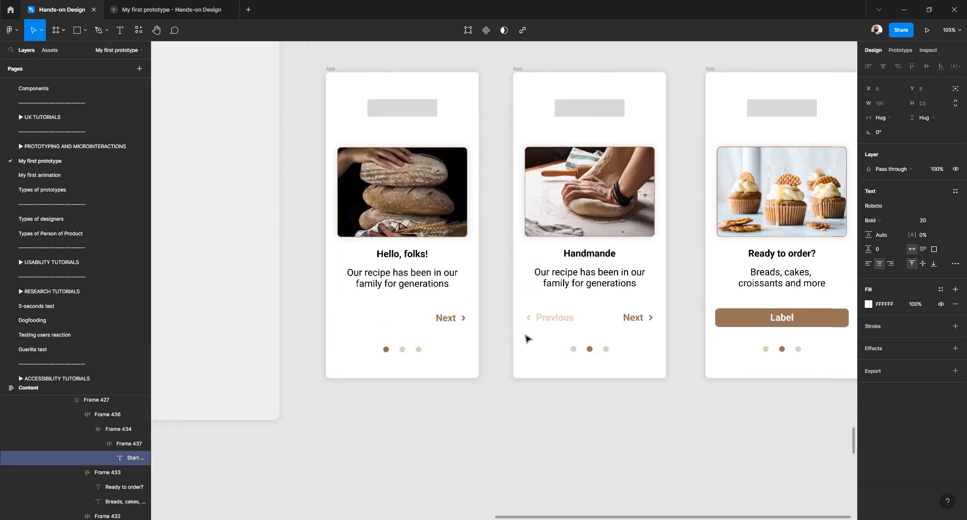
{"action": "double_click", "coordinate": [566, 320]}
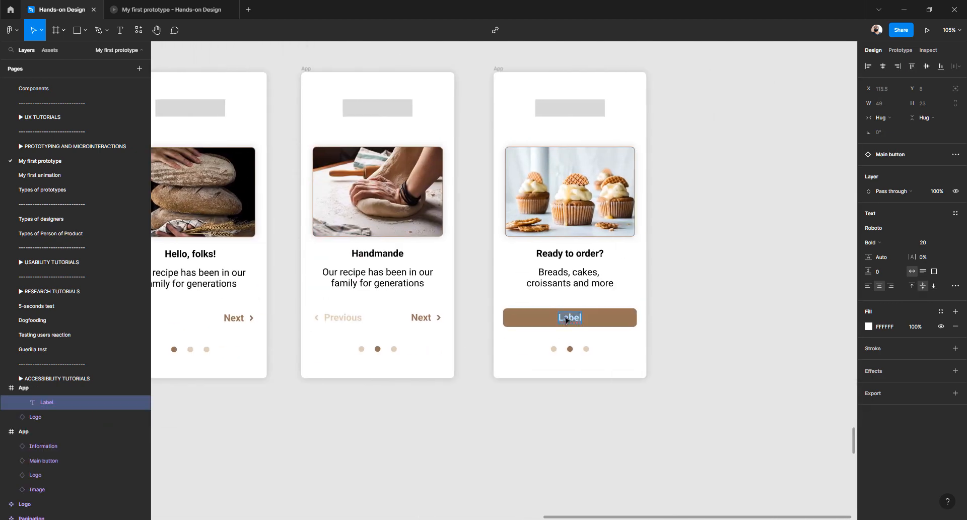
{"action": "key", "text": "ctrl+v"}
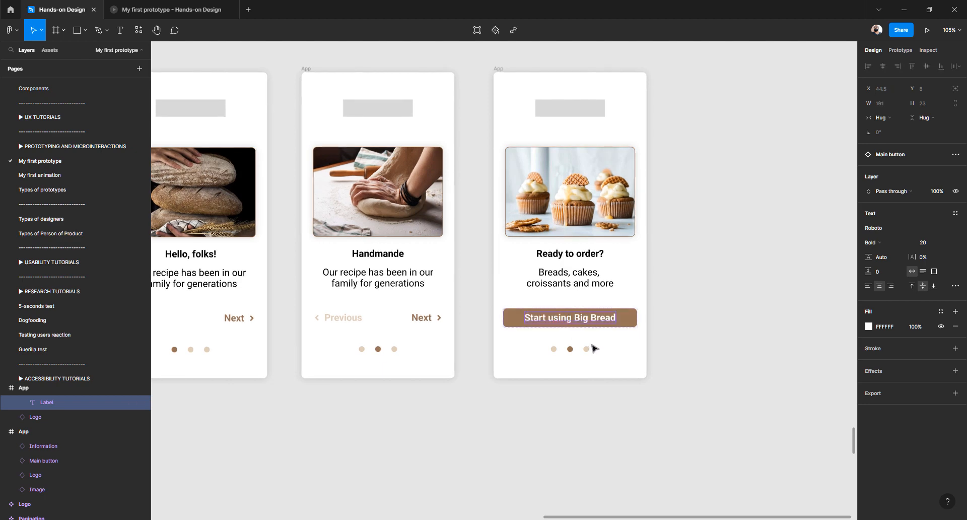
Recolour the third App screen's pagination so the third dot is brown 967557 and the middle dot matches the pale first dot
{"action": "left_click", "coordinate": [586, 349]}
{"action": "scroll", "coordinate": [589, 351], "scroll_direction": "up", "scroll_amount": 5}
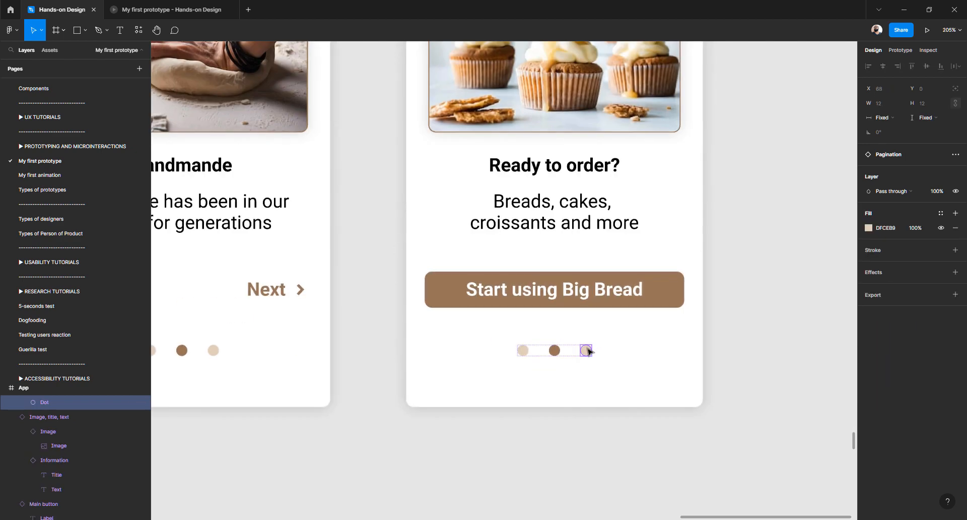
{"action": "key", "text": "i"}
{"action": "left_click", "coordinate": [627, 320]}
{"action": "left_click", "coordinate": [556, 352]}
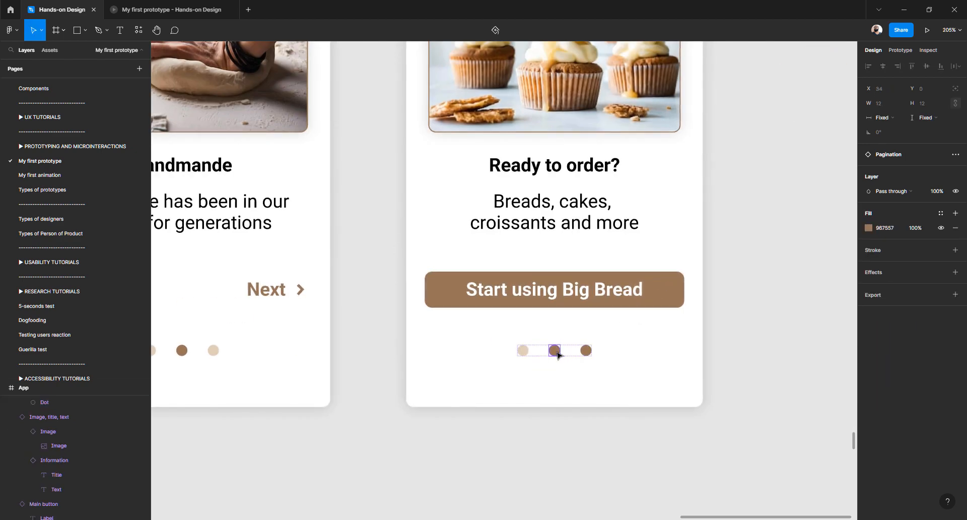
{"action": "key", "text": "i"}
{"action": "left_click", "coordinate": [522, 351]}
{"action": "left_click", "coordinate": [780, 329]}
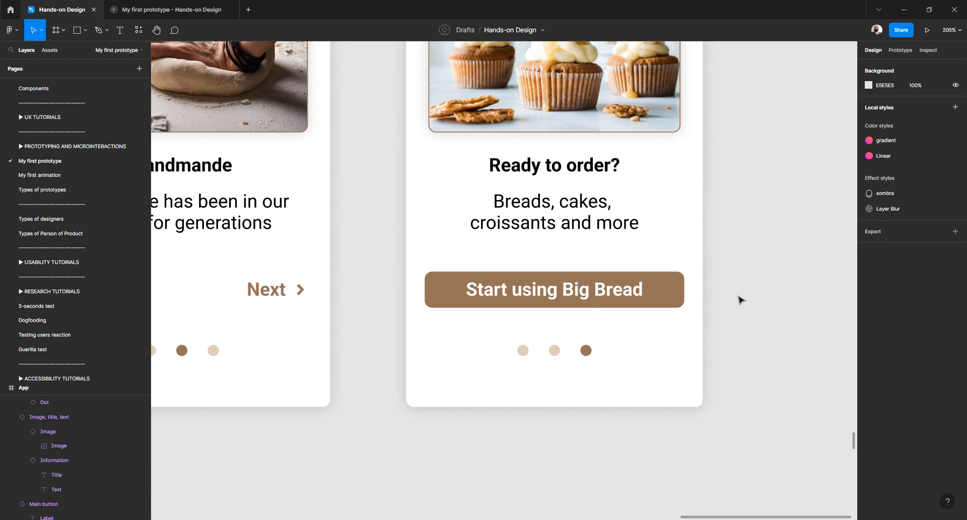
Compare the App screens with the reference and inspect the font settings of the word "Big" in the reference logo
{"action": "scroll", "coordinate": [740, 299], "scroll_direction": "down", "scroll_amount": 8}
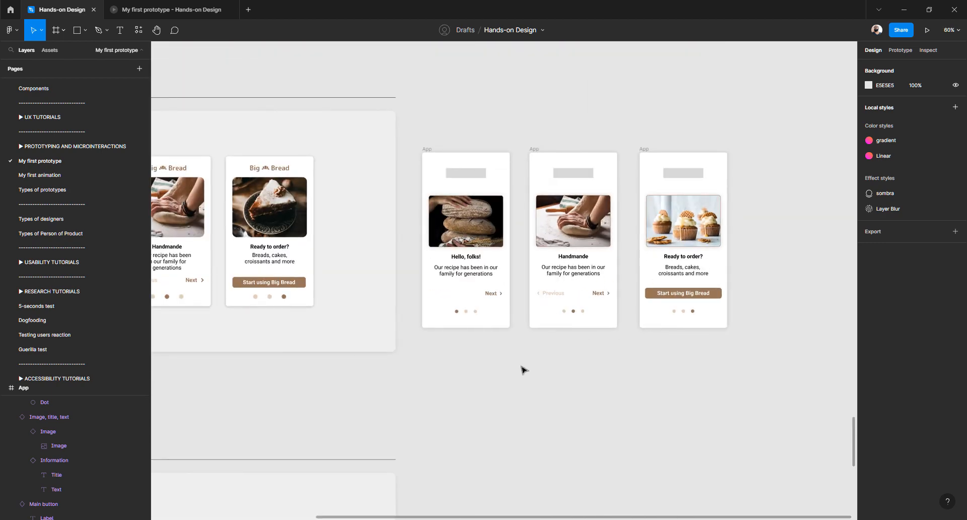
{"action": "scroll", "coordinate": [497, 276], "scroll_direction": "up", "scroll_amount": 3}
{"action": "scroll", "coordinate": [498, 276], "scroll_direction": "down", "scroll_amount": 2}
{"action": "scroll", "coordinate": [496, 276], "scroll_direction": "left", "scroll_amount": 6}
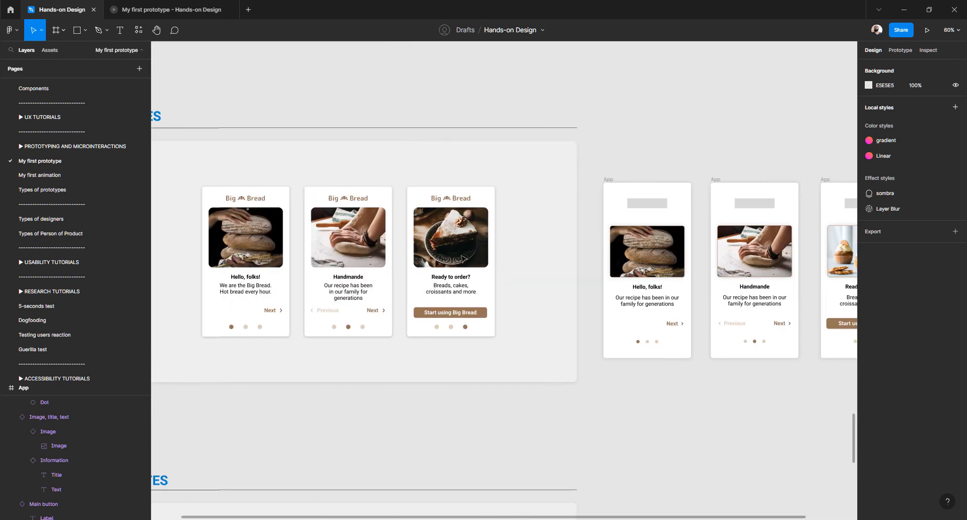
{"action": "scroll", "coordinate": [437, 200], "scroll_direction": "up", "scroll_amount": 6}
{"action": "left_click", "coordinate": [436, 200]}
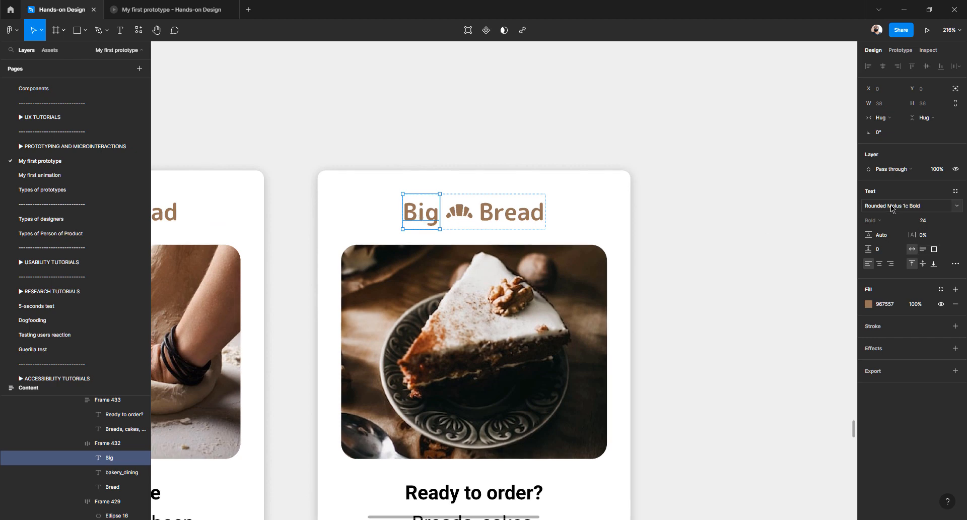
Add the text "Big" in Rounded Mplus 1c Bold, size 24, on the empty canvas above the first App screen
{"action": "scroll", "coordinate": [434, 229], "scroll_direction": "down", "scroll_amount": 4}
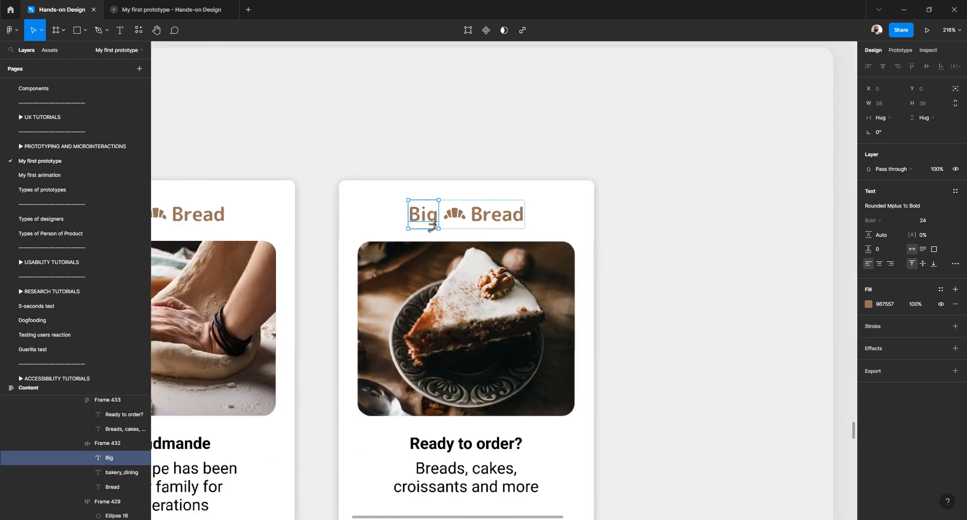
{"action": "scroll", "coordinate": [434, 231], "scroll_direction": "right", "scroll_amount": 3}
{"action": "scroll", "coordinate": [539, 184], "scroll_direction": "up", "scroll_amount": 4}
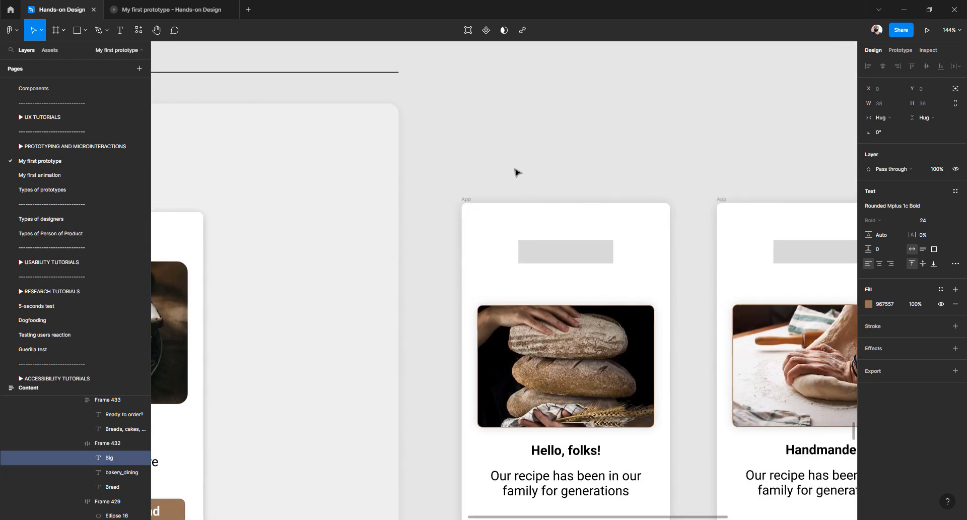
{"action": "left_click", "coordinate": [524, 161]}
{"action": "key", "text": "t"}
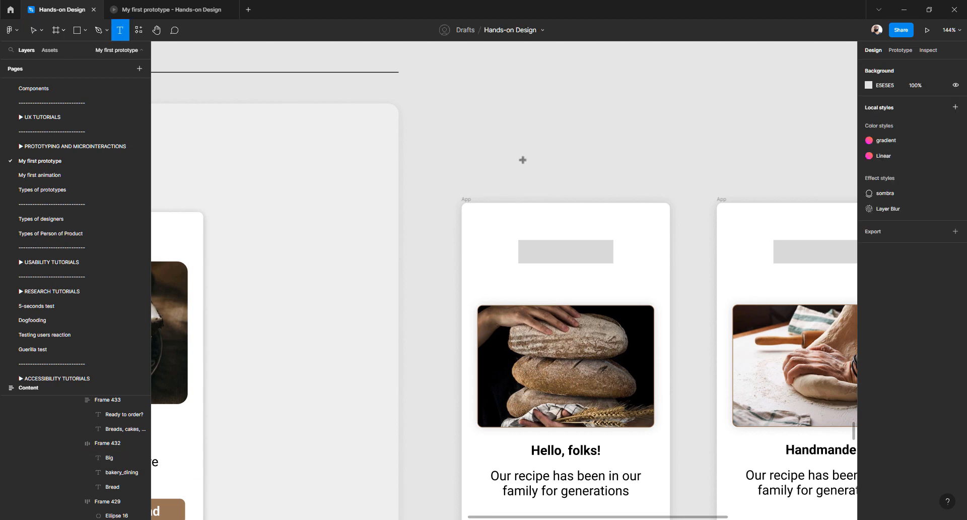
{"action": "left_click", "coordinate": [524, 163]}
{"action": "type", "text": "Big"}
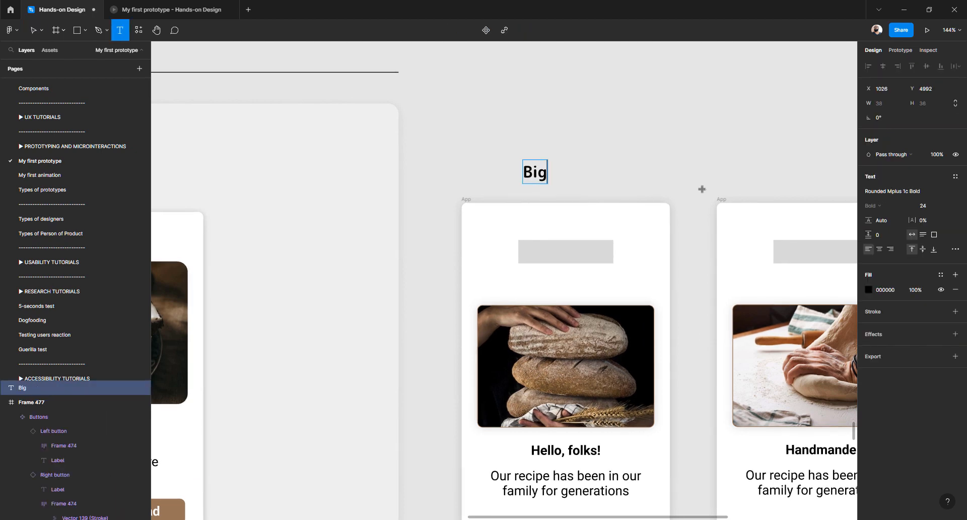
{"action": "key", "text": "Escape"}
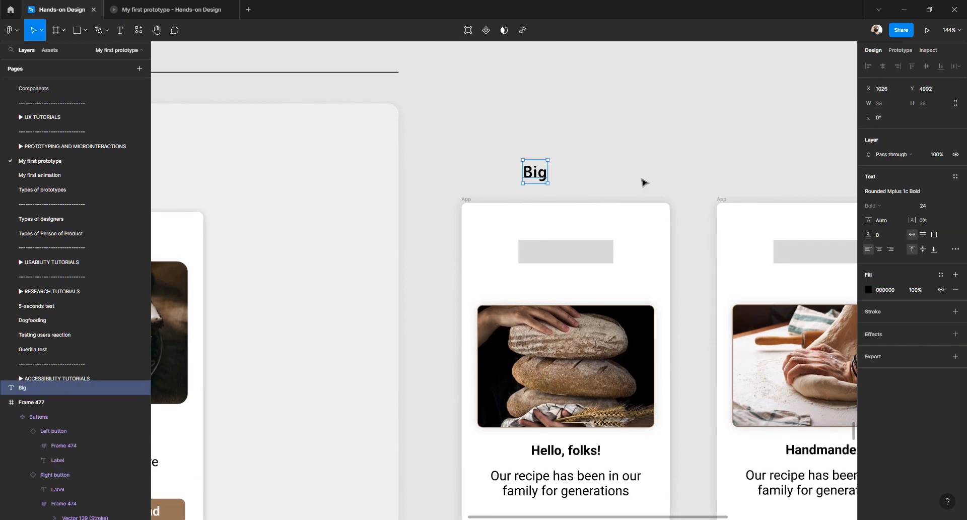
Duplicate the "Big" text beside itself on the same line and change the copy to "Bread"
{"action": "left_click_drag", "start_coordinate": [544, 174], "coordinate": [604, 175]}
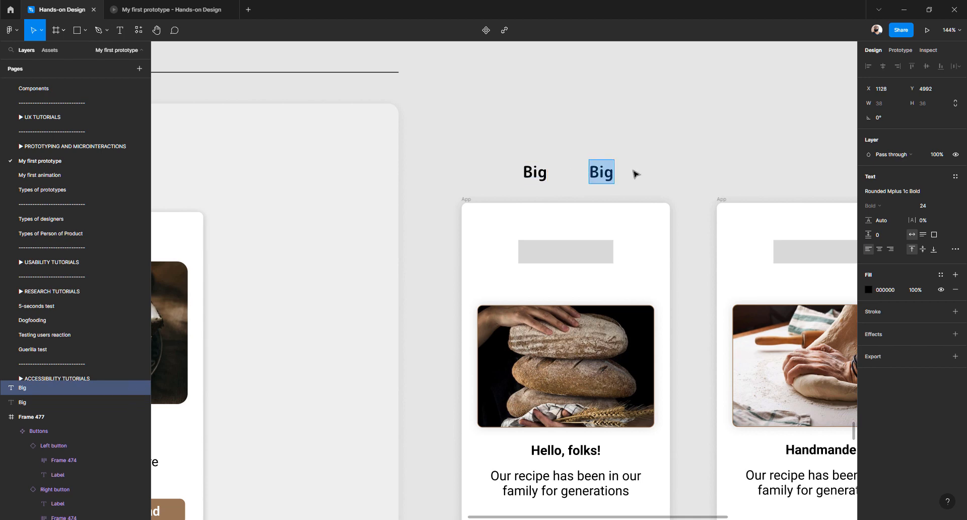
{"action": "type", "text": "Bread"}
{"action": "key", "text": "Escape"}
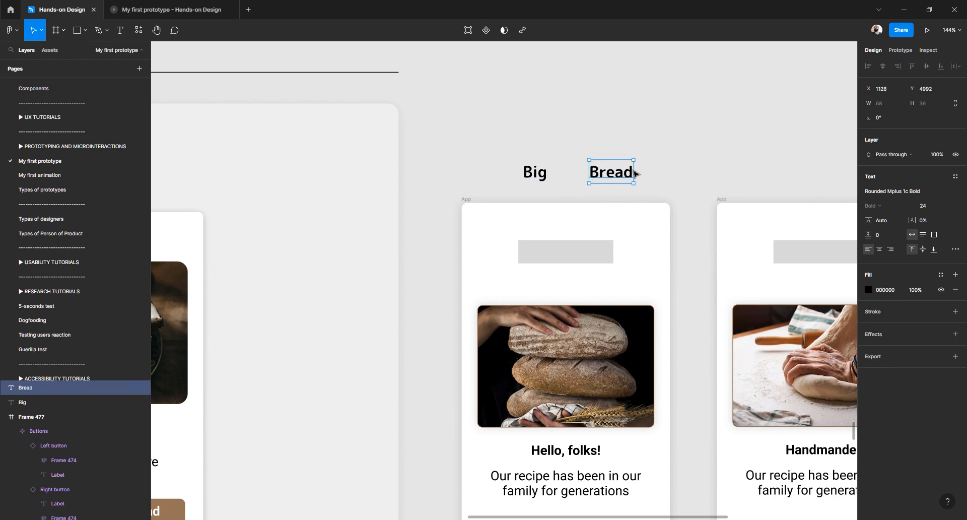
Check the font choice of the "Bread" text and the shared text settings of both logo words
{"action": "left_click", "coordinate": [958, 192]}
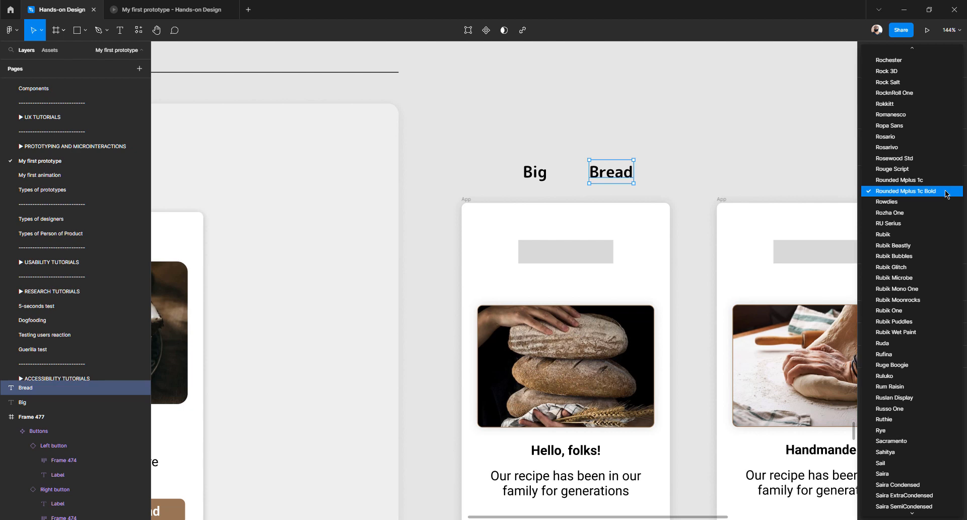
{"action": "left_click", "coordinate": [686, 158]}
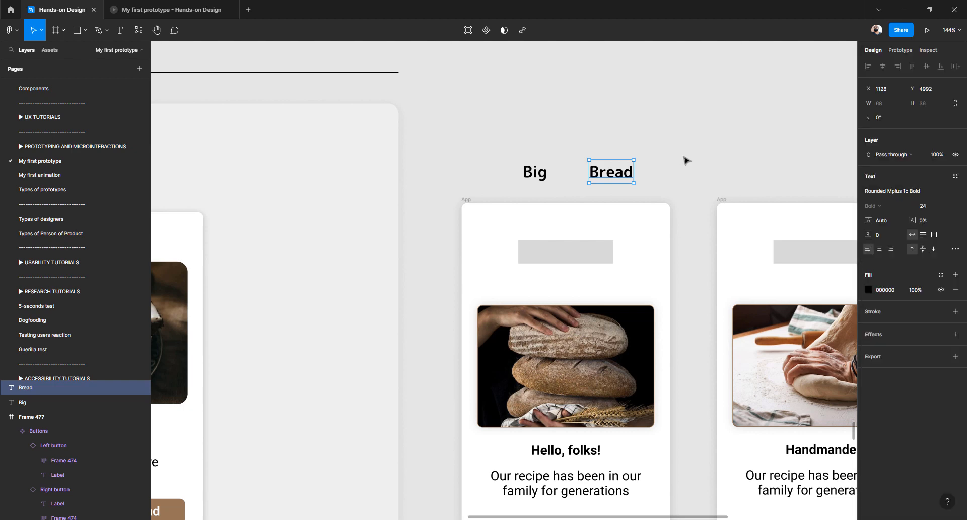
{"action": "left_click_drag", "start_coordinate": [479, 126], "coordinate": [650, 195]}
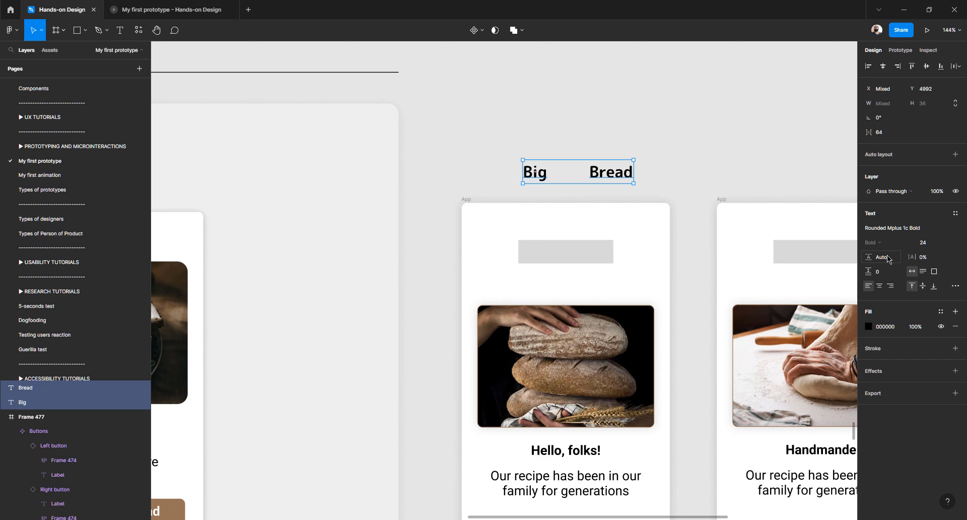
{"action": "left_click", "coordinate": [552, 120]}
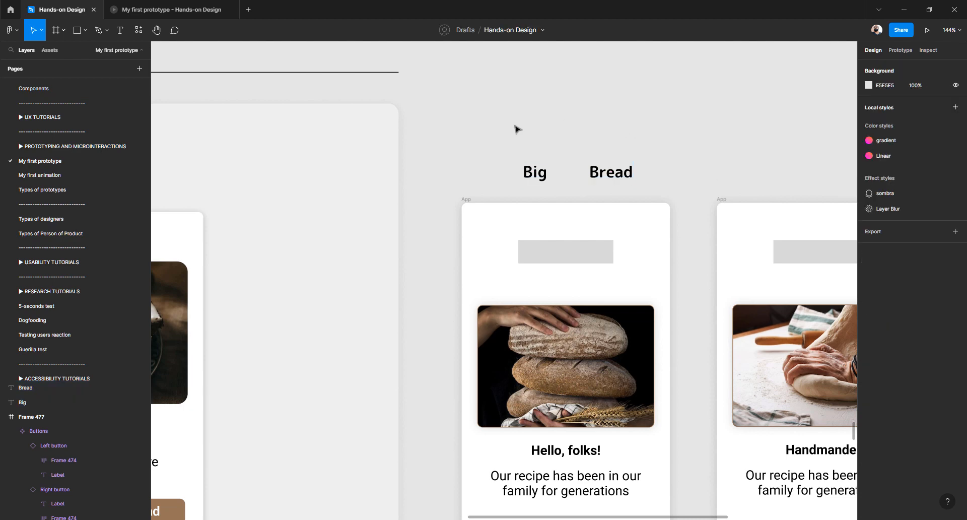
Examine the croissant icon between the two words of the reference logo up close
{"action": "scroll", "coordinate": [517, 129], "scroll_direction": "left", "scroll_amount": 10}
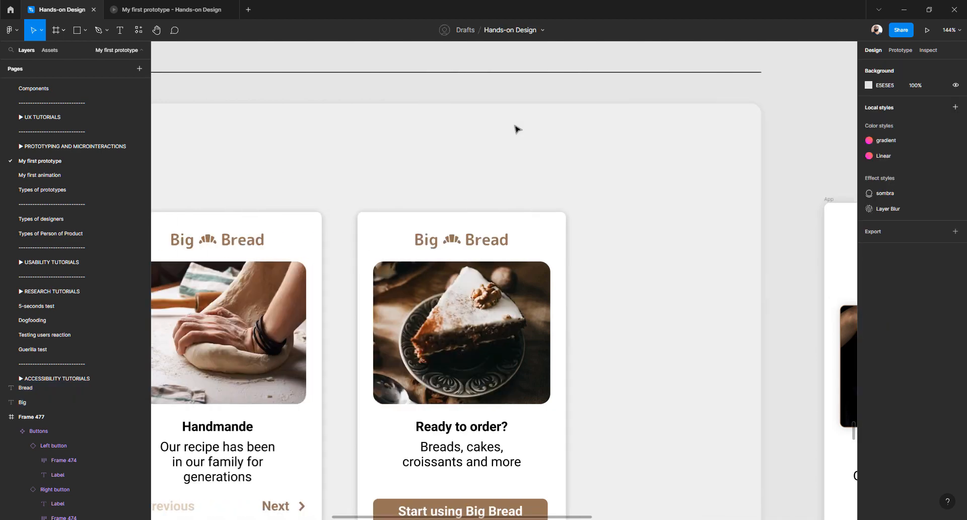
{"action": "scroll", "coordinate": [443, 241], "scroll_direction": "up", "scroll_amount": 5}
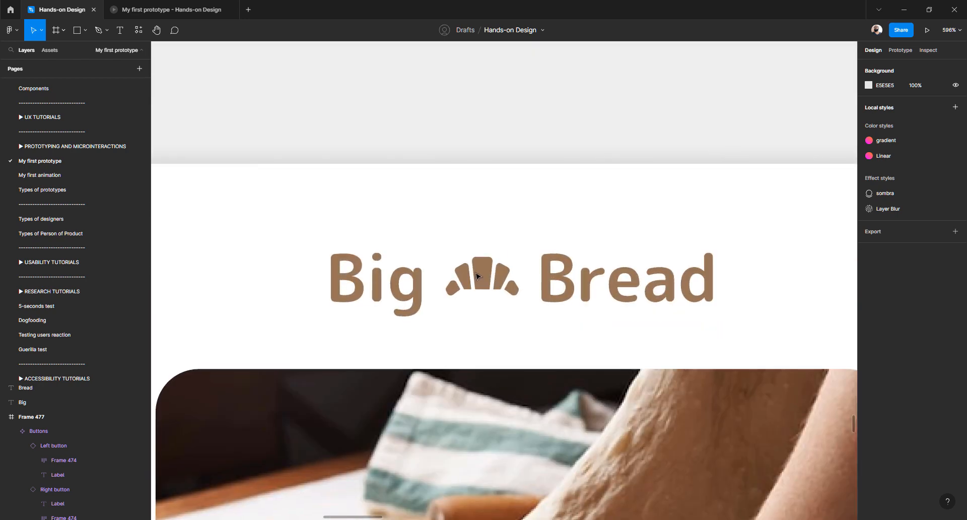
Place the Big Bread logo from the Handmande screen on the empty canvas above the app screens
{"action": "scroll", "coordinate": [471, 276], "scroll_direction": "down", "scroll_amount": 4}
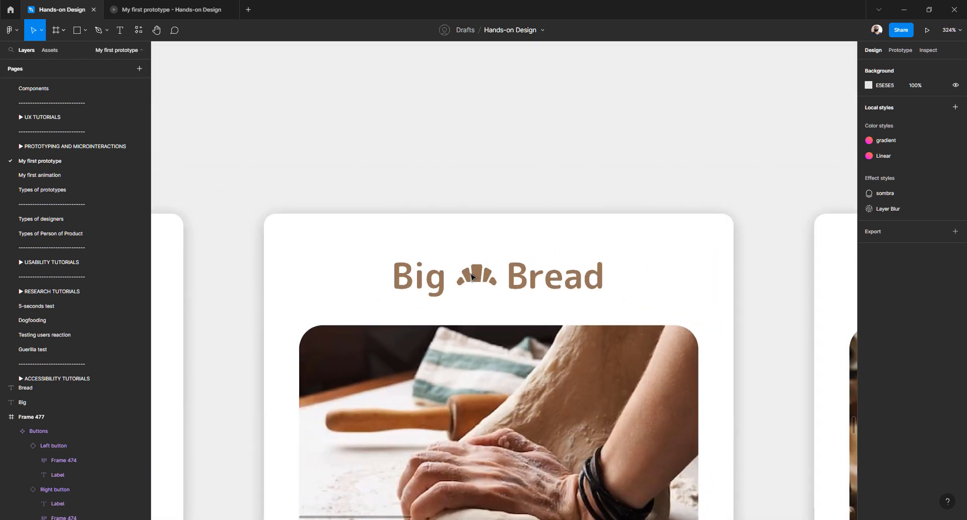
{"action": "scroll", "coordinate": [462, 250], "scroll_direction": "up", "scroll_amount": 2}
{"action": "scroll", "coordinate": [463, 249], "scroll_direction": "down", "scroll_amount": 4}
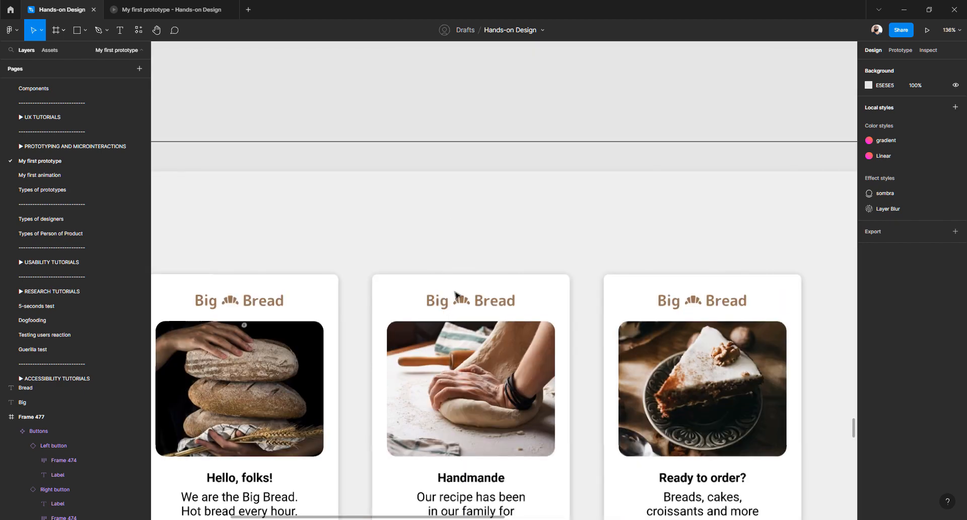
{"action": "left_click", "coordinate": [455, 295]}
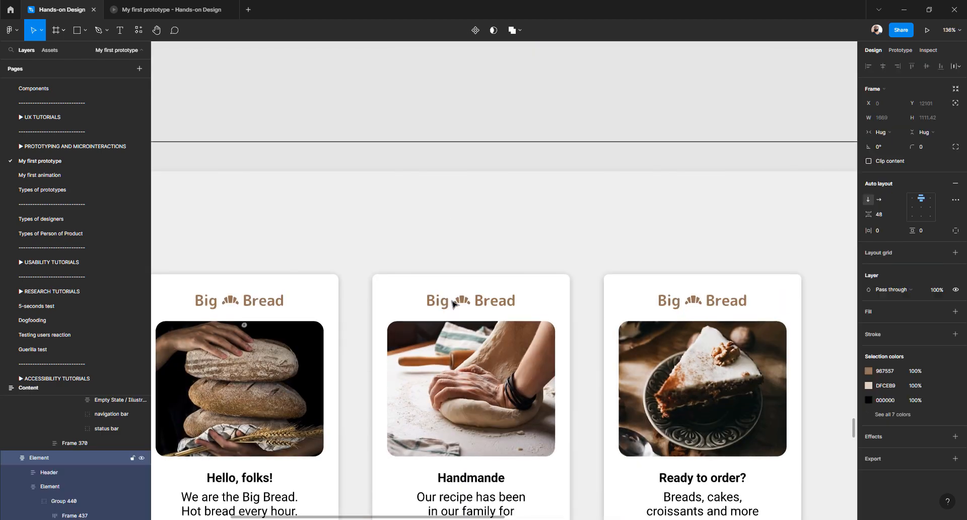
{"action": "scroll", "coordinate": [393, 302], "scroll_direction": "right", "scroll_amount": 4}
{"action": "double_click", "coordinate": [387, 302]}
{"action": "double_click", "coordinate": [387, 302]}
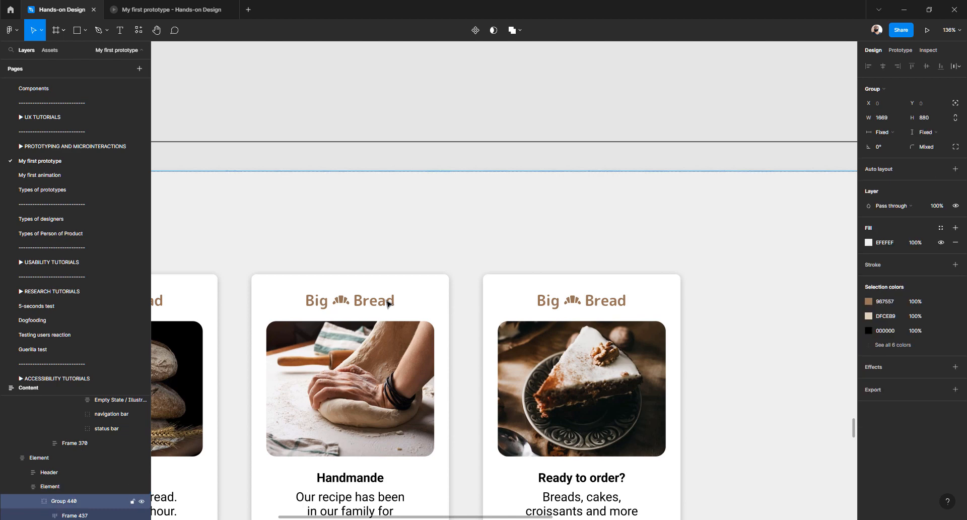
{"action": "double_click", "coordinate": [386, 302]}
{"action": "double_click", "coordinate": [387, 302]}
{"action": "double_click", "coordinate": [387, 303]}
{"action": "scroll", "coordinate": [351, 300], "scroll_direction": "down", "scroll_amount": 3}
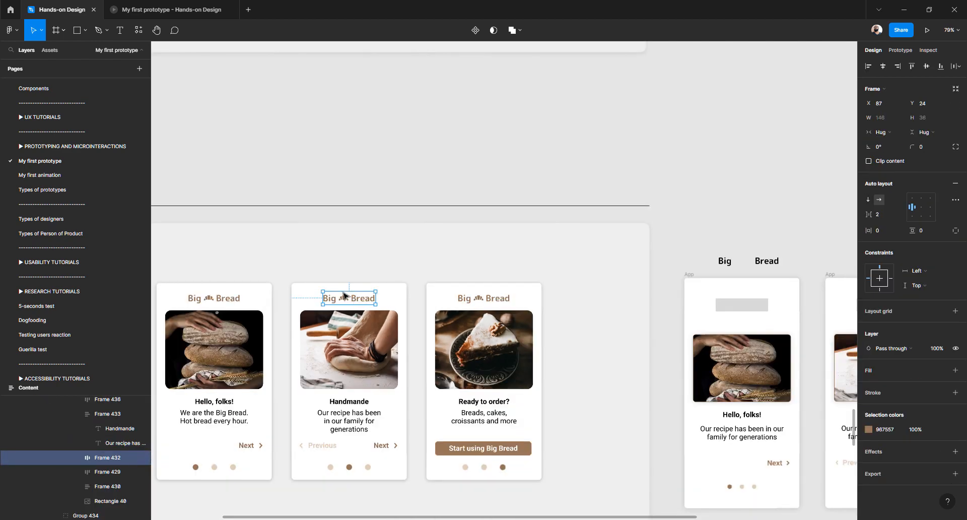
{"action": "left_click_drag", "start_coordinate": [360, 302], "coordinate": [592, 227]}
{"action": "left_click", "coordinate": [749, 225]}
Draw a closed nine-point croissant outline, about 36.5 by 19, with the Pen tool below the croissant in the extracted logo
{"action": "scroll", "coordinate": [589, 211], "scroll_direction": "up", "scroll_amount": 3}
{"action": "scroll", "coordinate": [573, 205], "scroll_direction": "up", "scroll_amount": 5}
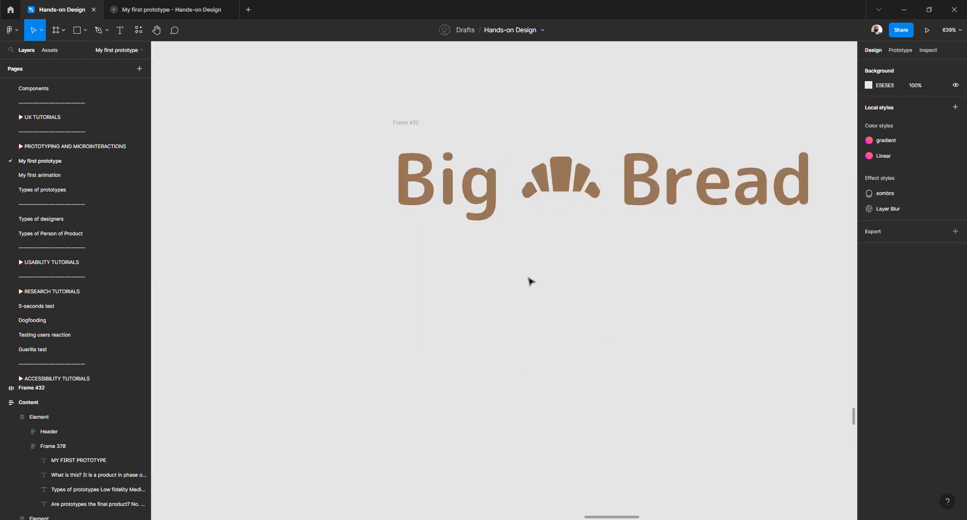
{"action": "key", "text": "p"}
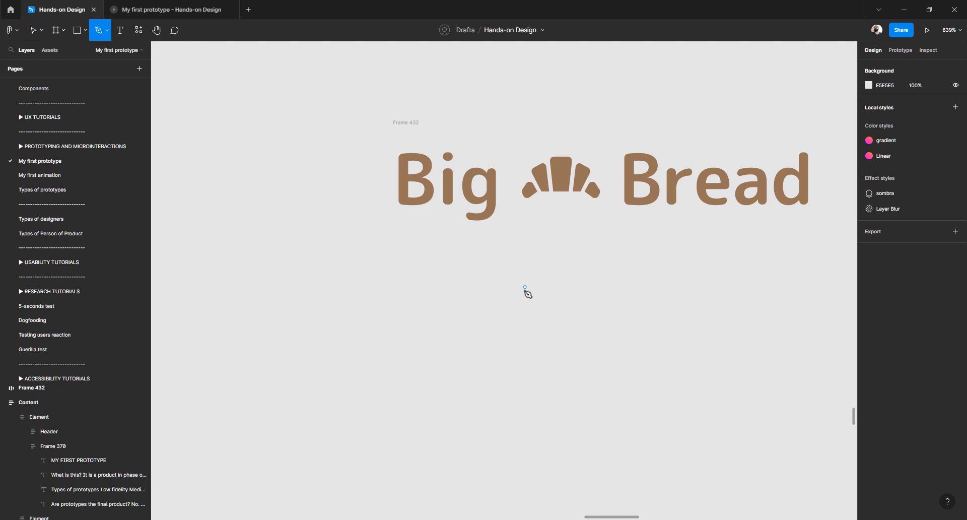
{"action": "left_click", "coordinate": [534, 280]}
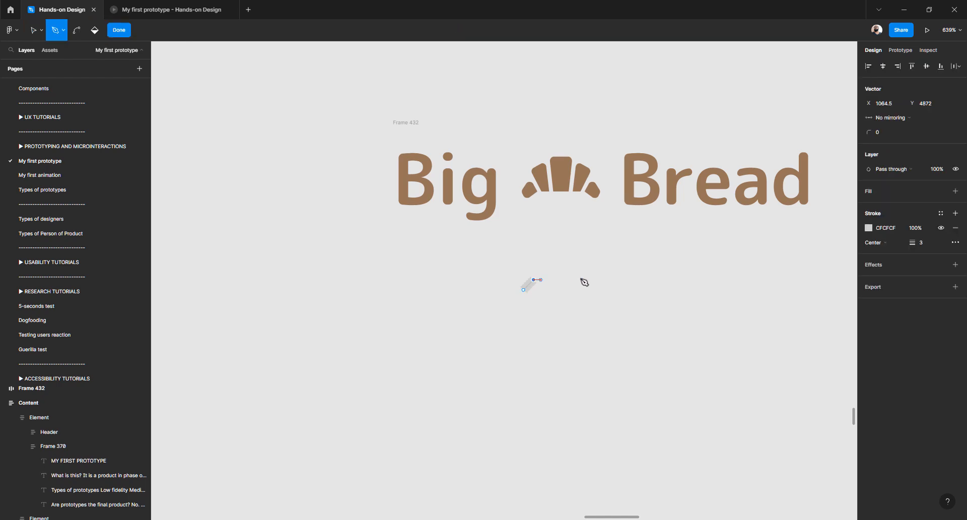
{"action": "left_click", "coordinate": [599, 280]}
{"action": "left_click", "coordinate": [609, 290]}
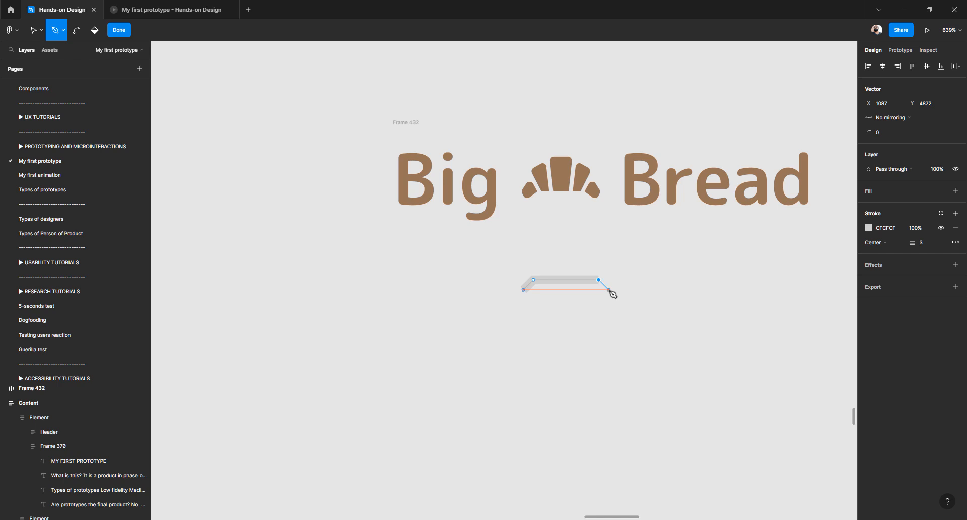
{"action": "left_click_drag", "start_coordinate": [609, 290], "coordinate": [620, 283]}
{"action": "left_click", "coordinate": [621, 284]}
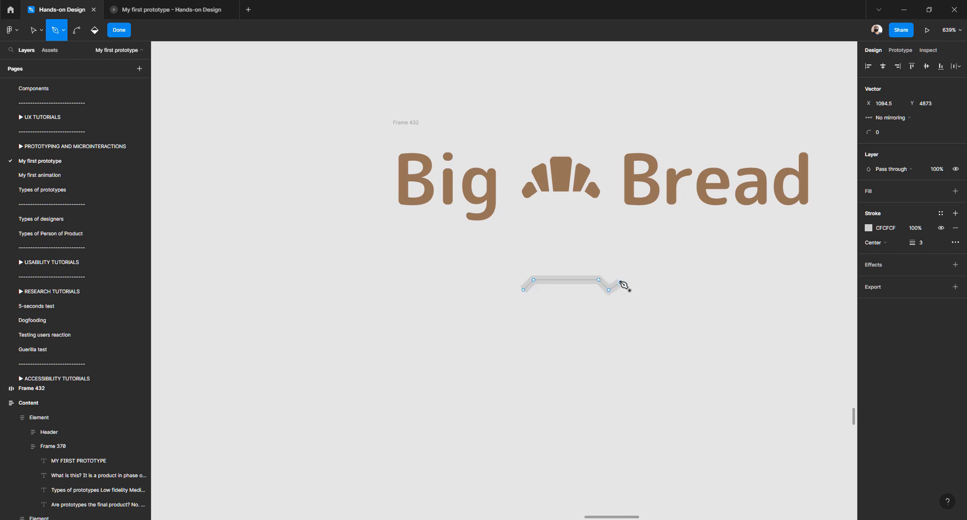
{"action": "left_click", "coordinate": [601, 249]}
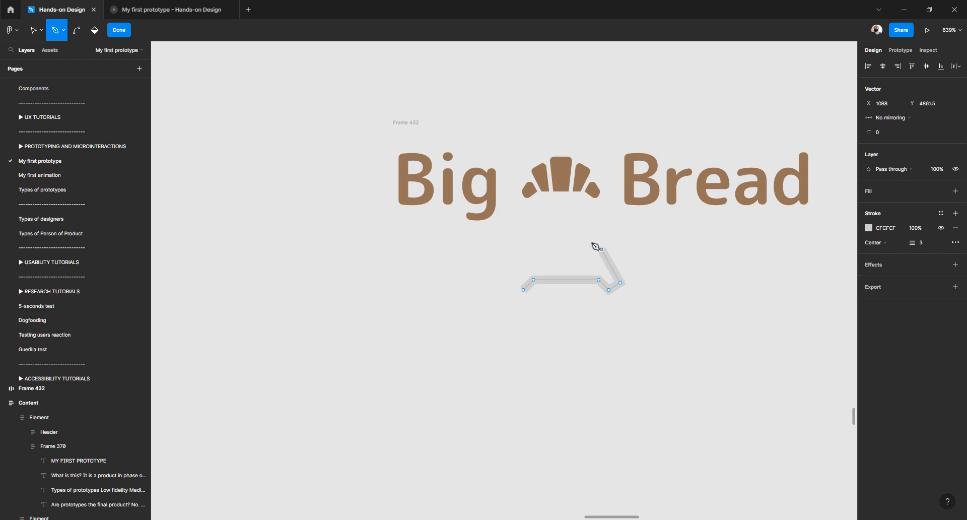
{"action": "left_click", "coordinate": [566, 234]}
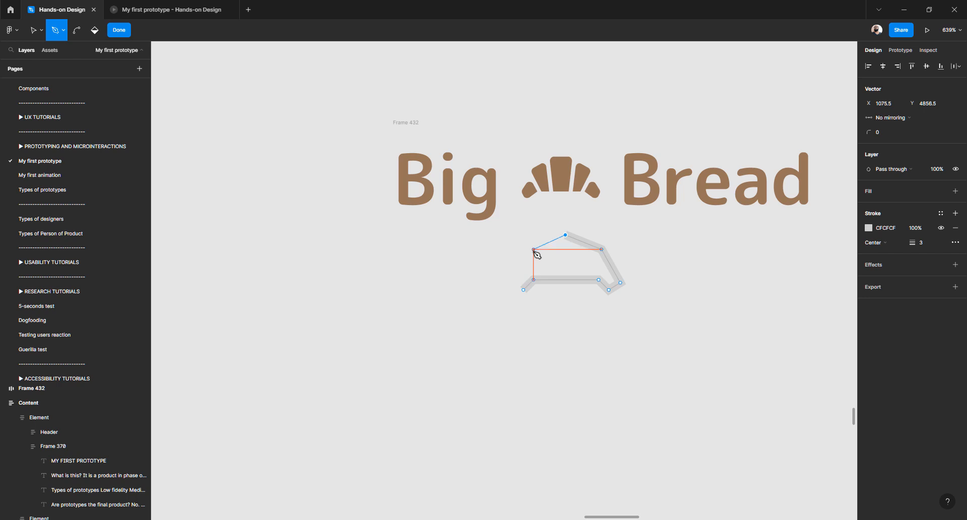
{"action": "left_click", "coordinate": [533, 249]}
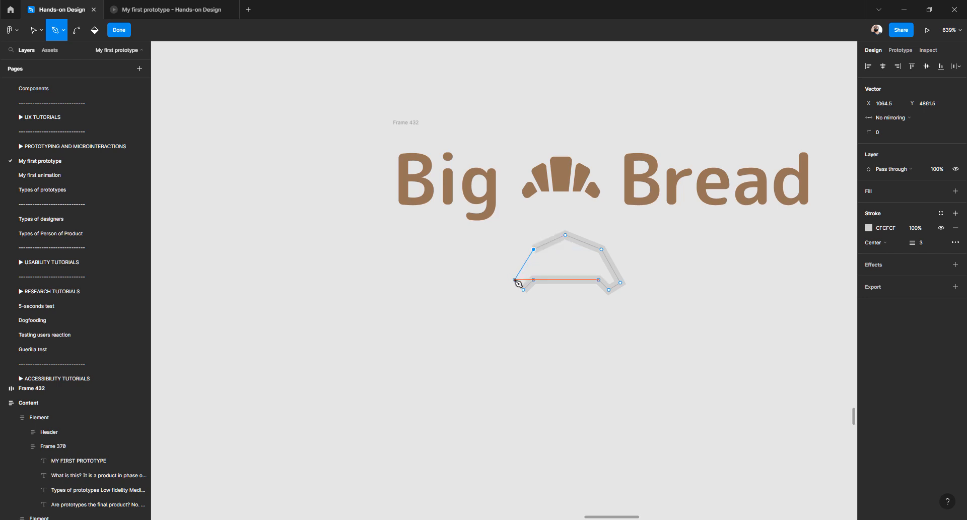
{"action": "left_click", "coordinate": [515, 280]}
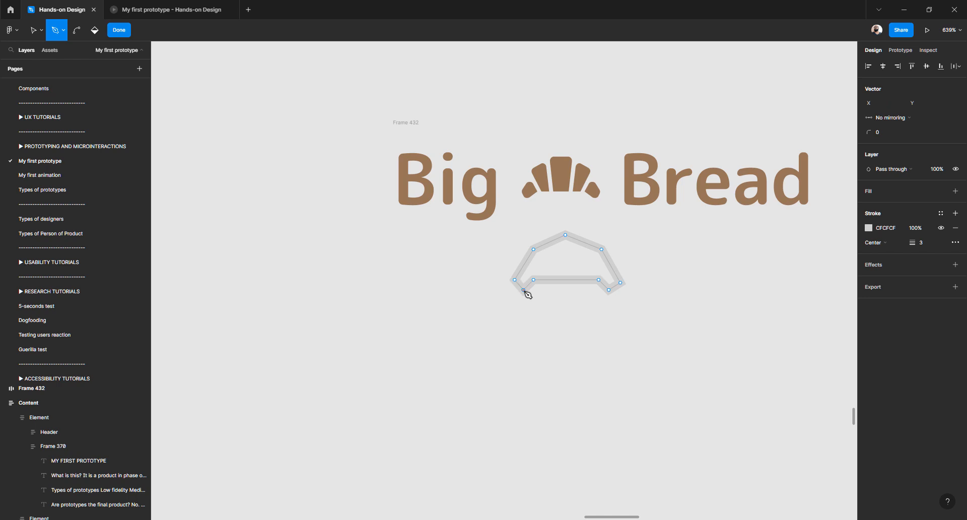
{"action": "left_click", "coordinate": [524, 290]}
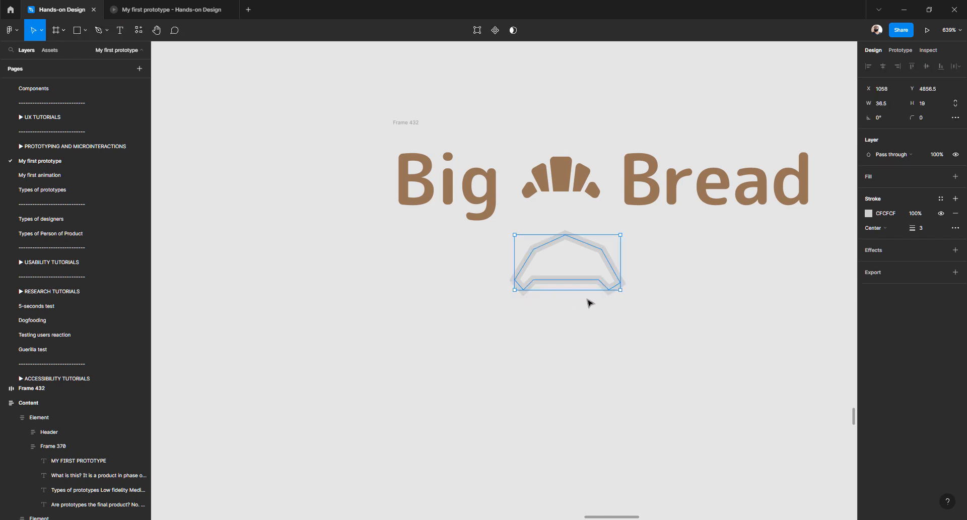
Add a fill to the croissant outline and remove its stroke
{"action": "left_click", "coordinate": [872, 177]}
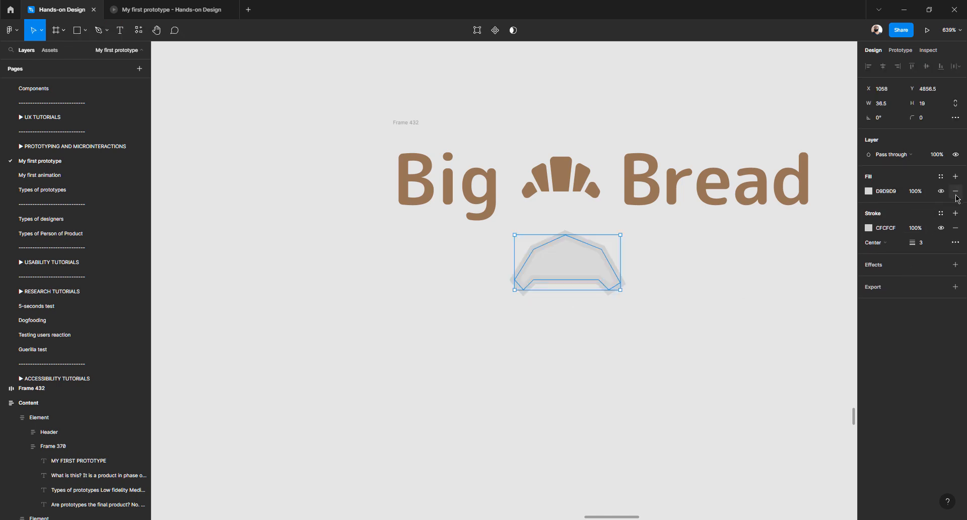
{"action": "left_click", "coordinate": [956, 231]}
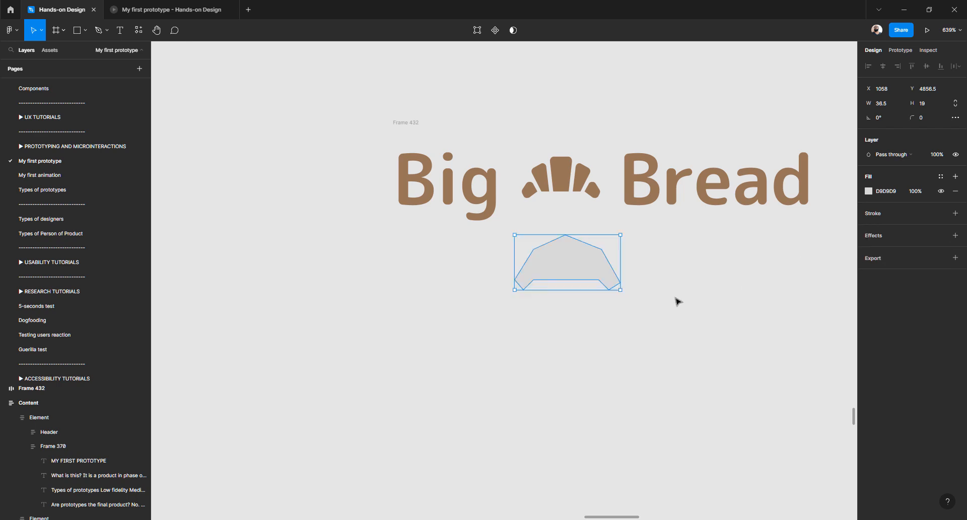
{"action": "left_click", "coordinate": [624, 294]}
{"action": "left_click", "coordinate": [592, 265]}
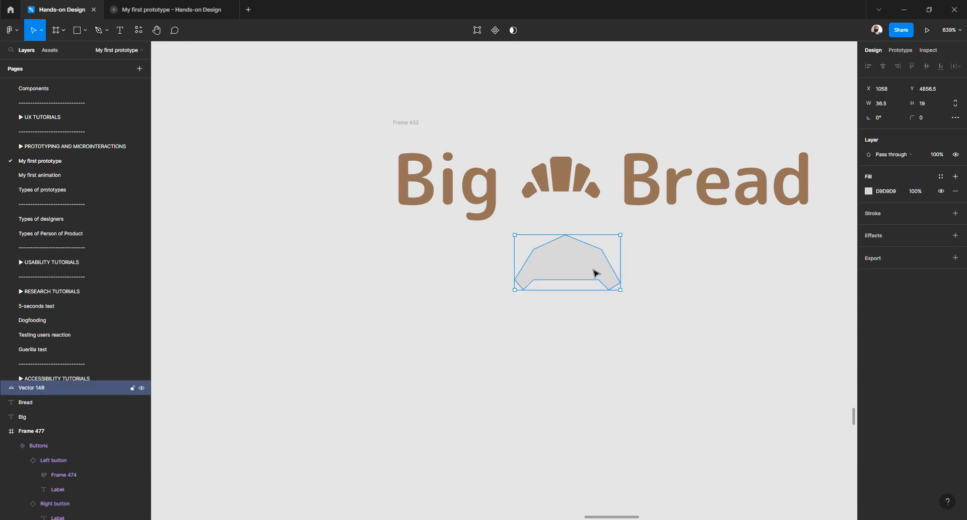
Set the croissant shape's fill to brown 967557, sampled from the logo lettering
{"action": "left_click", "coordinate": [868, 191]}
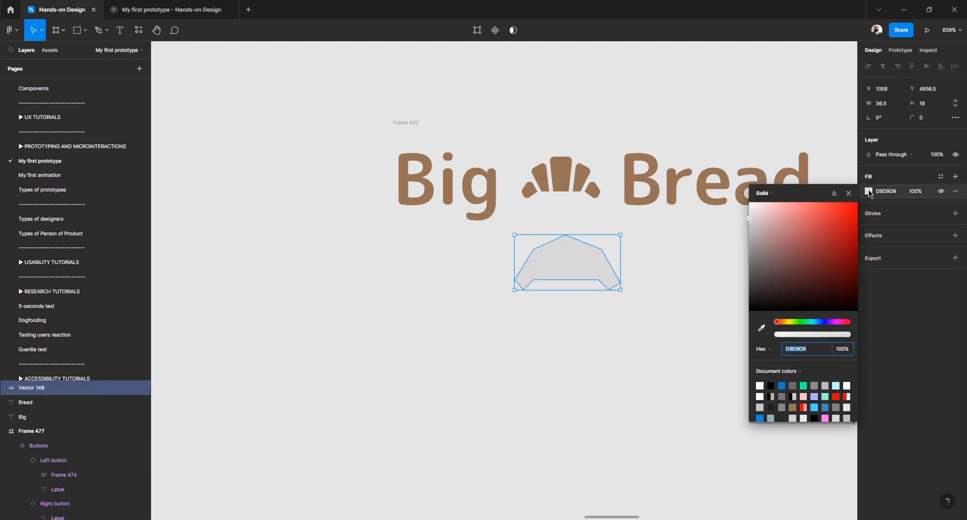
{"action": "left_click", "coordinate": [762, 328]}
{"action": "left_click", "coordinate": [665, 190]}
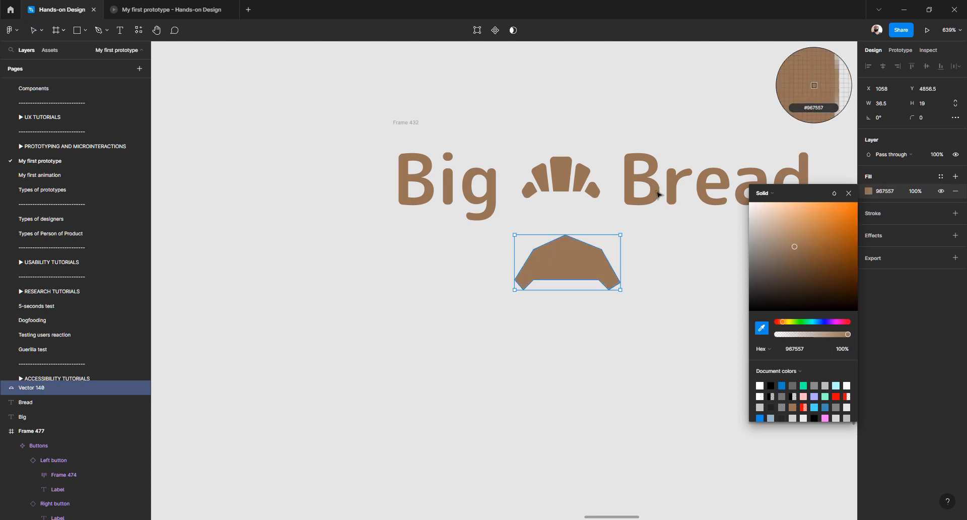
{"action": "left_click", "coordinate": [649, 253]}
Round the croissant shape's corners with a radius of 36
{"action": "left_click", "coordinate": [586, 262]}
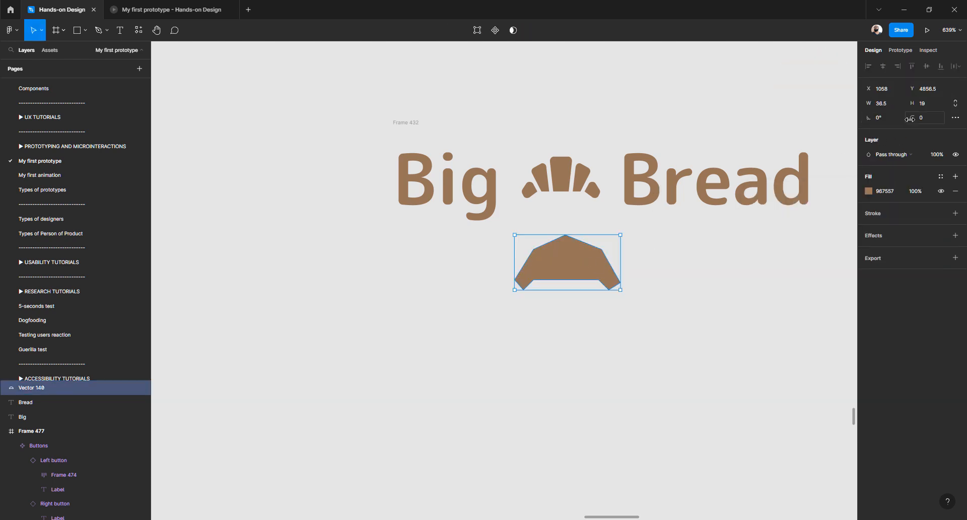
{"action": "left_click_drag", "start_coordinate": [910, 119], "coordinate": [269, 148]}
{"action": "left_click", "coordinate": [665, 257]}
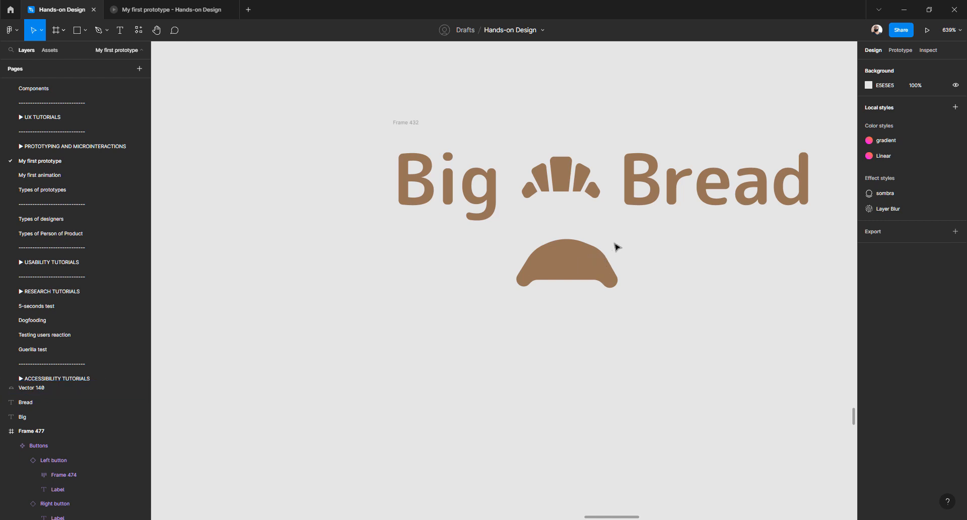
Flatten the rounded croissant shape into a plain vector
{"action": "scroll", "coordinate": [557, 264], "scroll_direction": "up", "scroll_amount": 3}
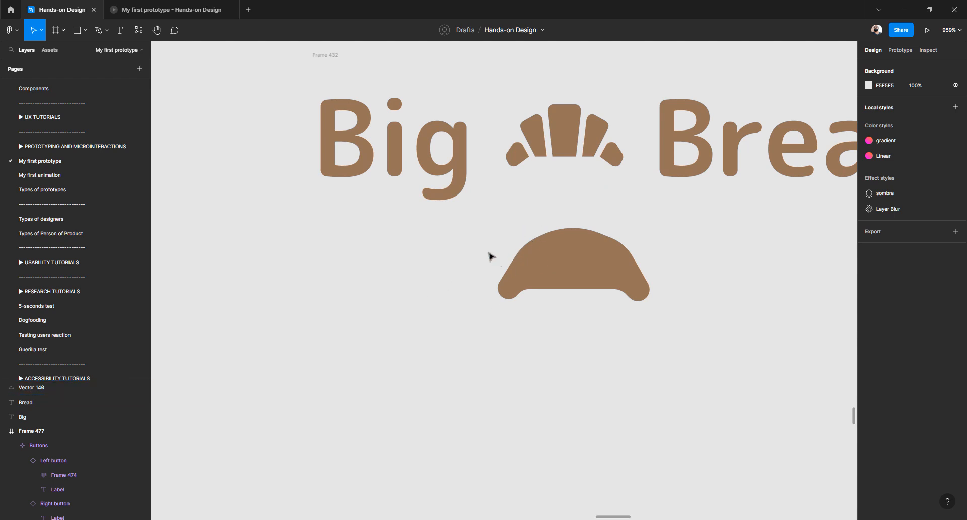
{"action": "left_click", "coordinate": [547, 265]}
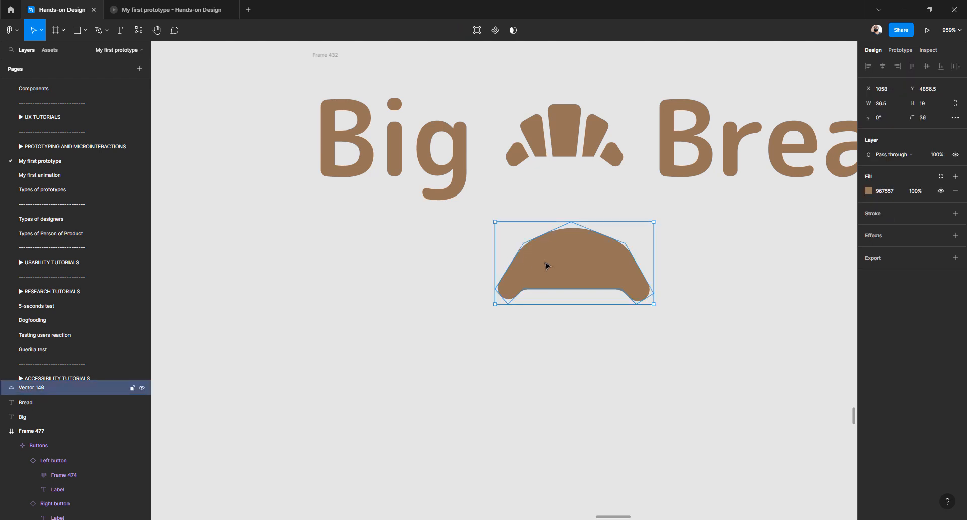
{"action": "key", "text": "ctrl+e"}
{"action": "left_click", "coordinate": [535, 386]}
{"action": "left_click", "coordinate": [561, 257]}
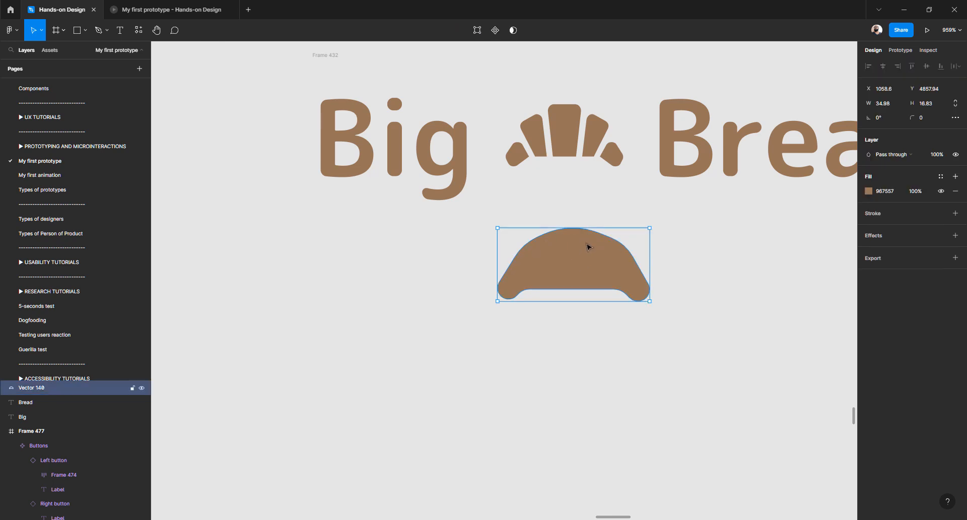
{"action": "right_click", "coordinate": [588, 246]}
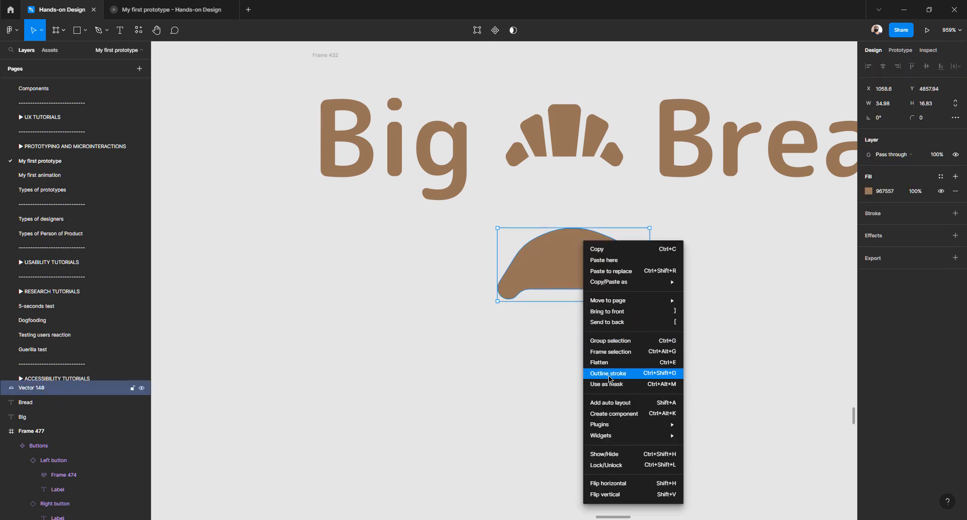
{"action": "left_click", "coordinate": [476, 350]}
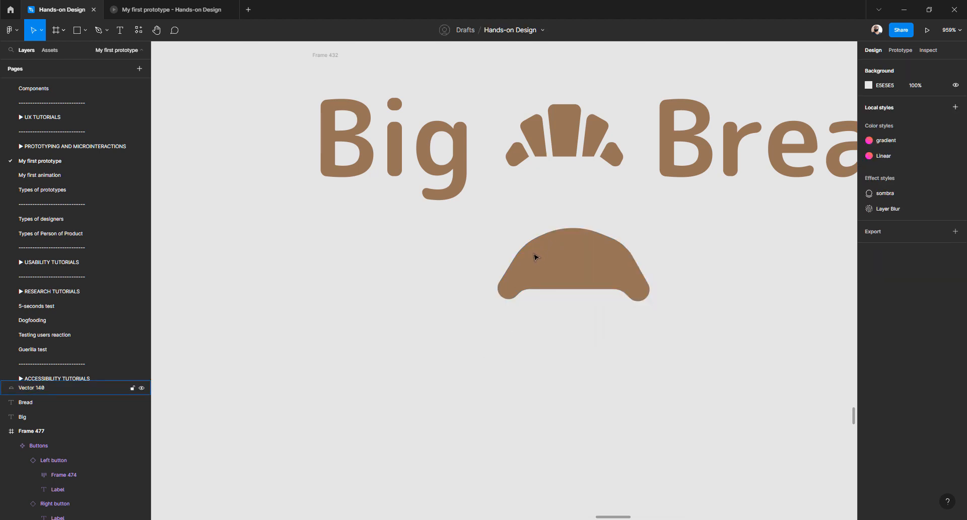
Duplicate the flattened croissant shape directly below the original, aligned with it
{"action": "left_click", "coordinate": [534, 271]}
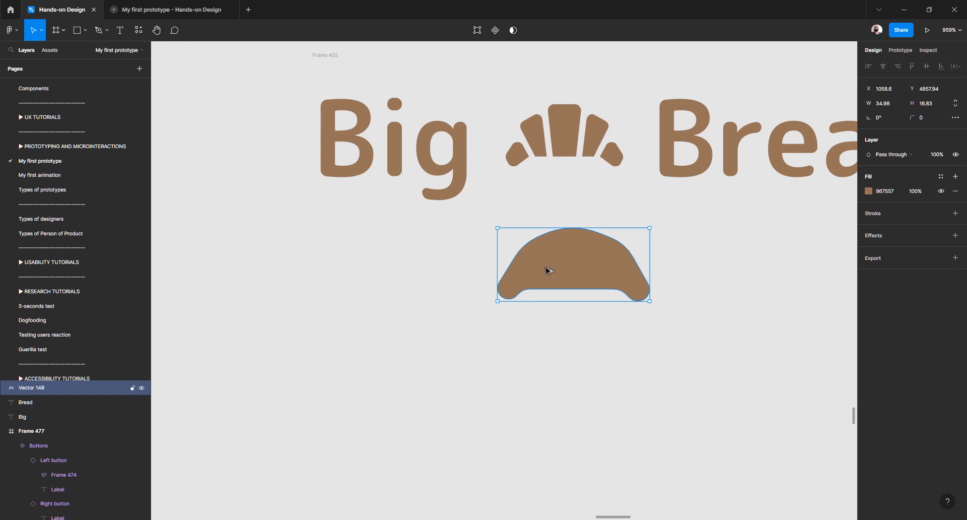
{"action": "left_click_drag", "start_coordinate": [549, 271], "coordinate": [556, 362]}
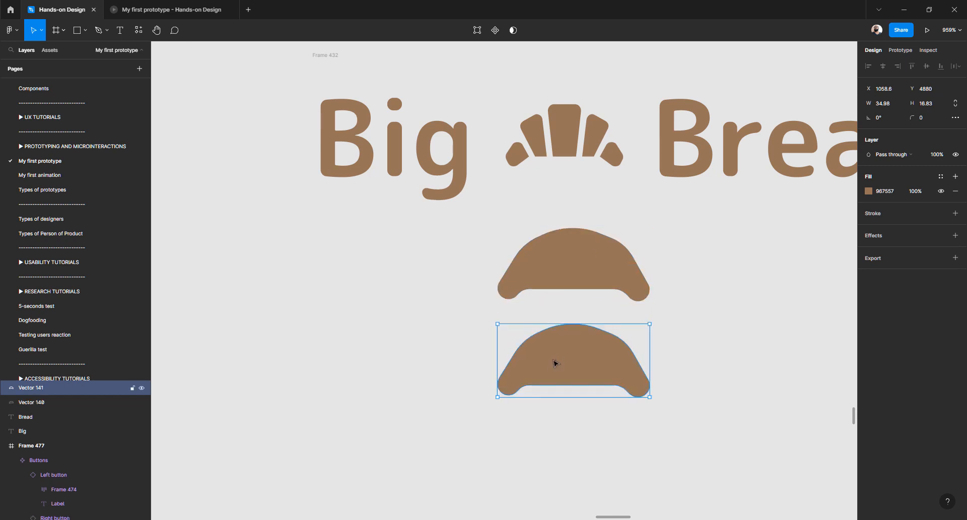
{"action": "left_click", "coordinate": [475, 306]}
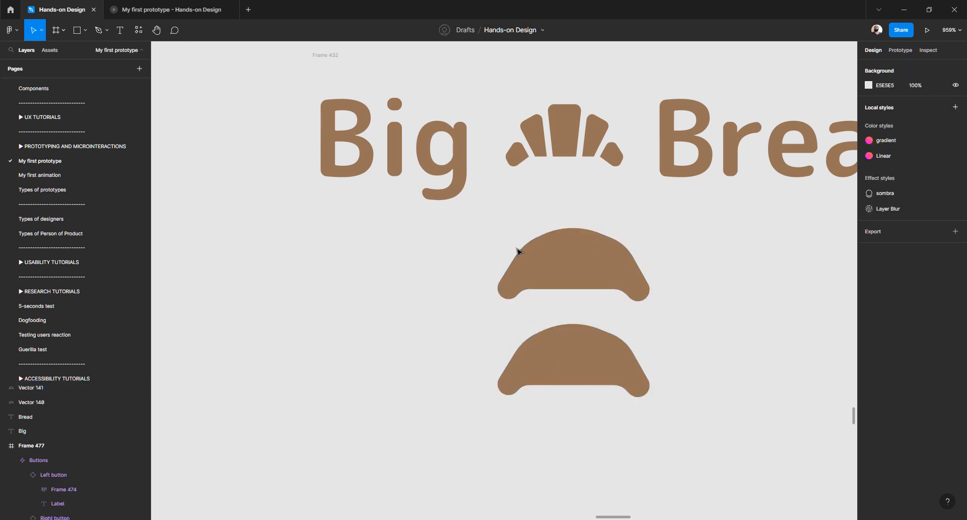
Draw a closed, narrow four-point wedge with the Pen tool across the left part of the upper croissant shape
{"action": "key", "text": "p"}
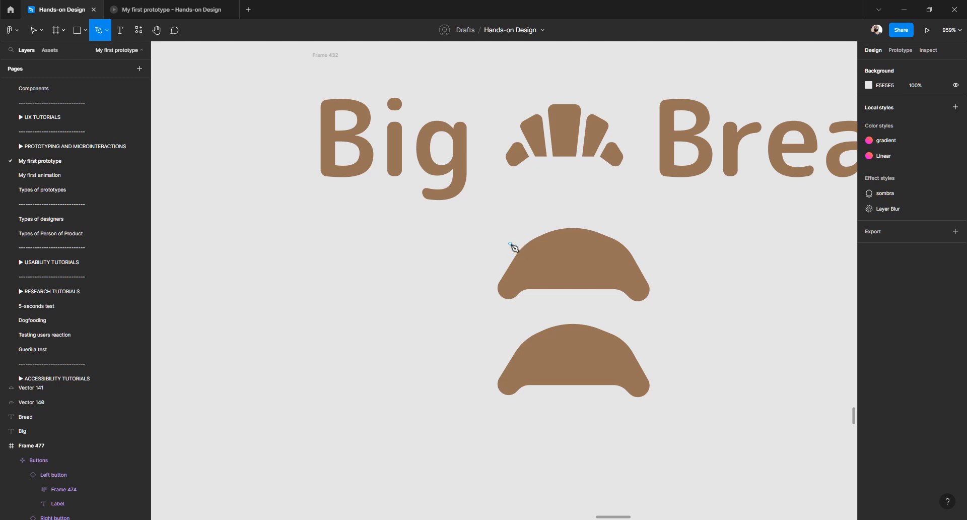
{"action": "left_click", "coordinate": [510, 244]}
{"action": "left_click", "coordinate": [537, 294]}
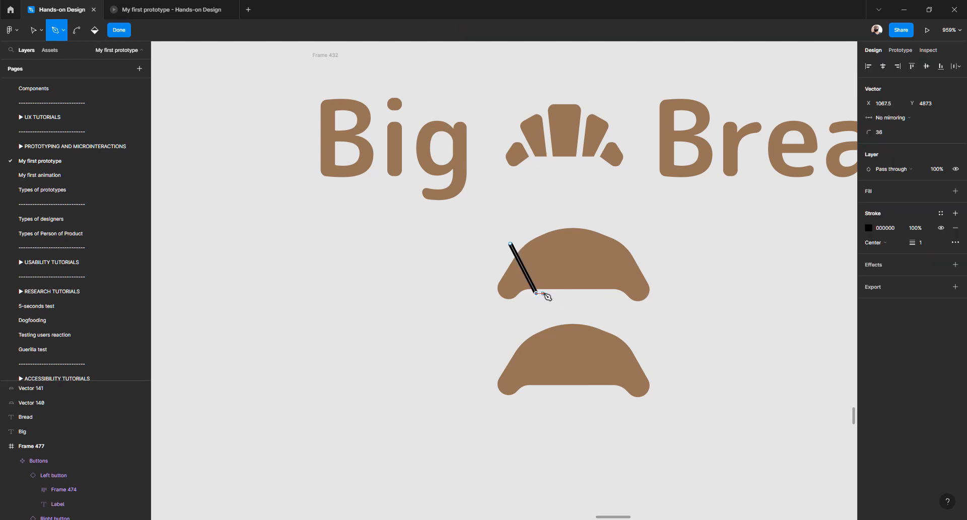
{"action": "left_click", "coordinate": [545, 293]}
{"action": "left_click", "coordinate": [528, 235]}
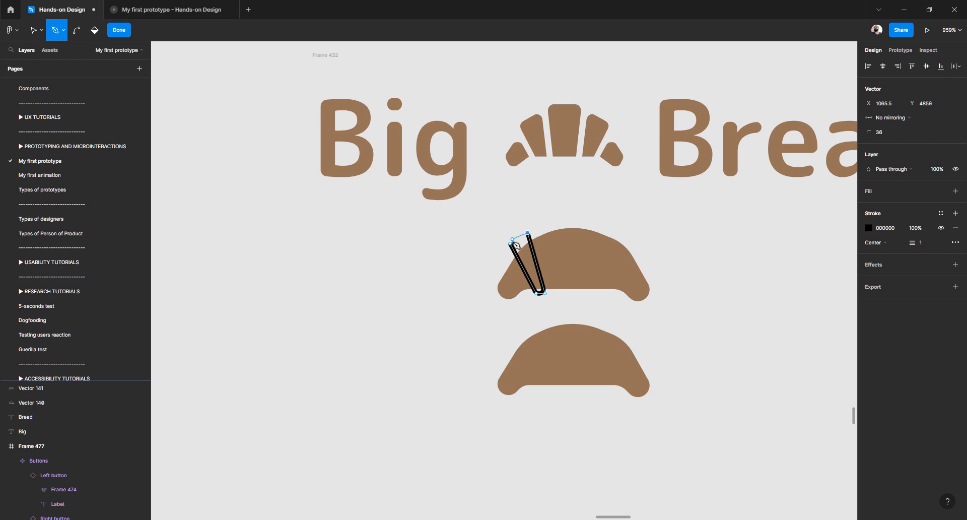
{"action": "left_click", "coordinate": [510, 243]}
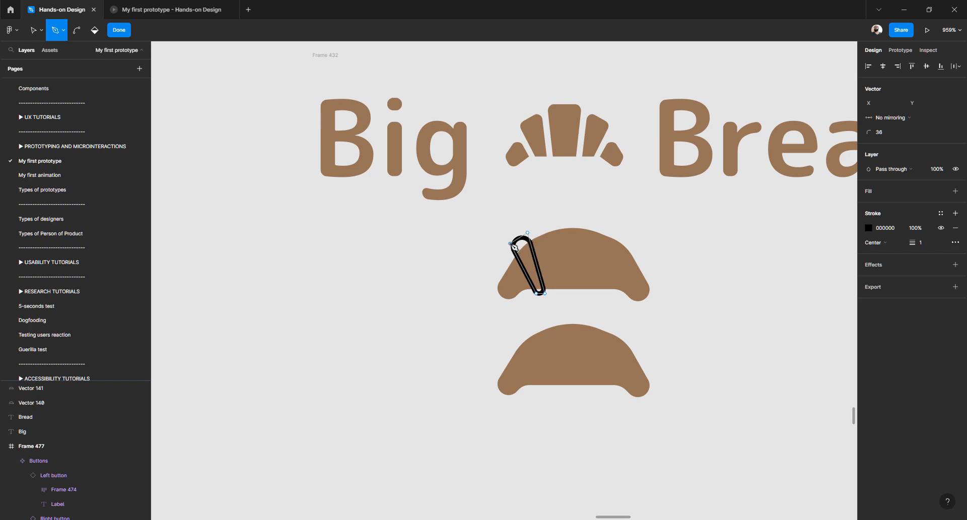
Set the wedge's corner radius to 0, give it a D9D9D9 fill, and remove its stroke
{"action": "left_click", "coordinate": [888, 135]}
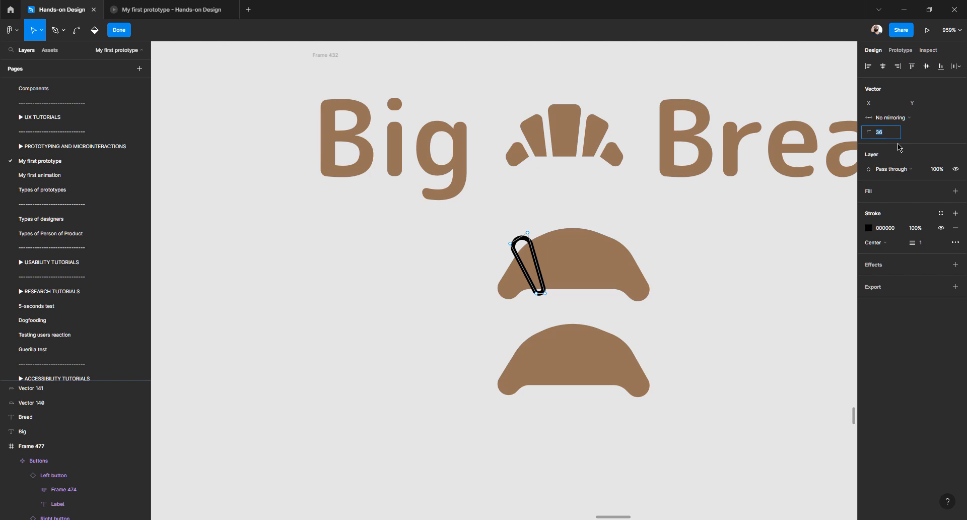
{"action": "type", "text": "0"}
{"action": "key", "text": "Return"}
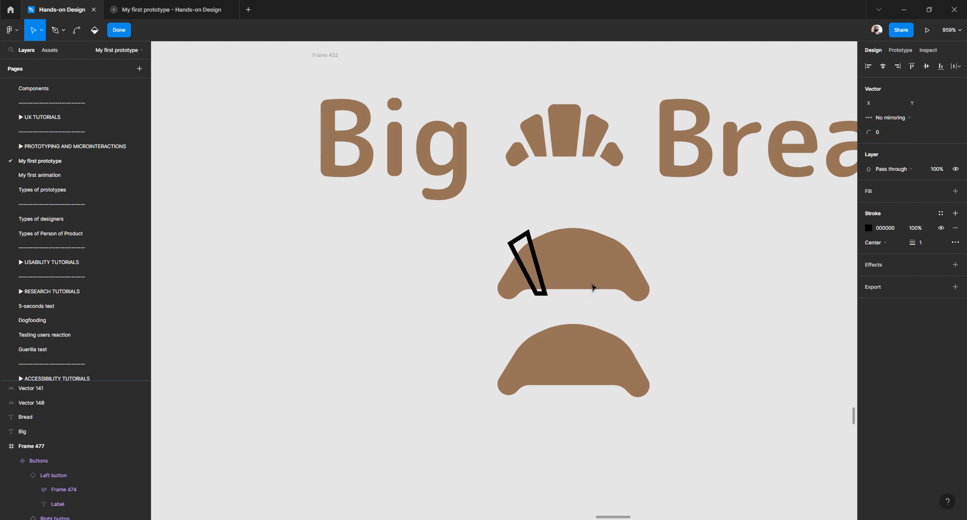
{"action": "left_click", "coordinate": [872, 195]}
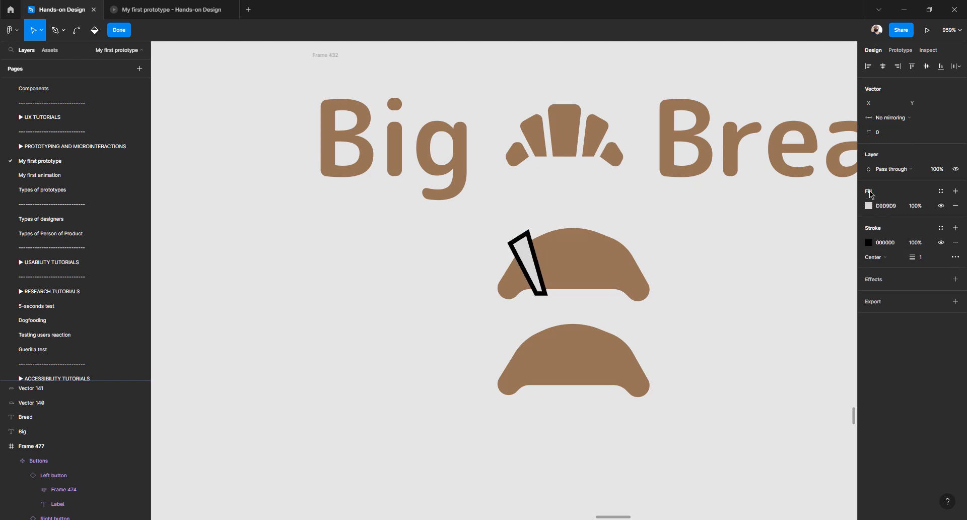
{"action": "left_click", "coordinate": [955, 243]}
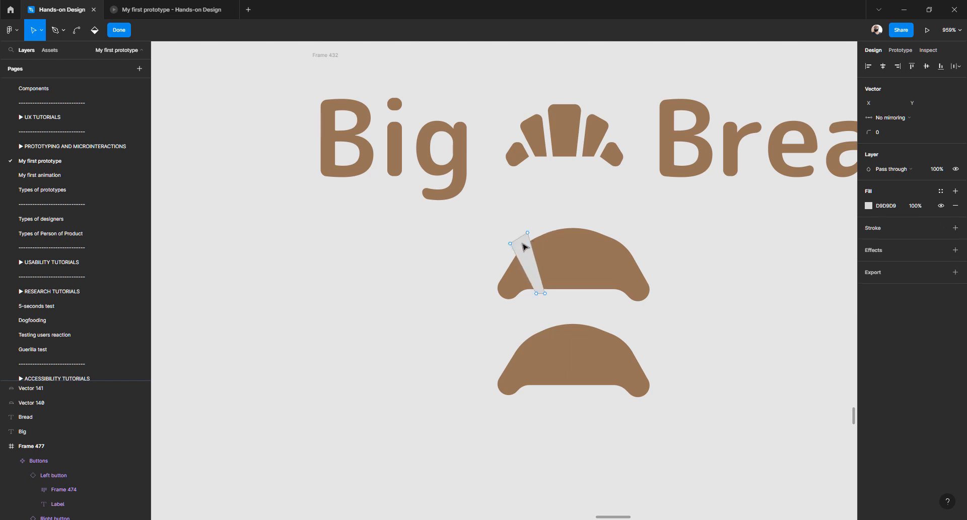
{"action": "key", "text": "Escape"}
{"action": "key", "text": "Escape"}
Duplicate the wedge just to its right at a more upright angle and extend both ends beyond the upper croissant shape
{"action": "left_click", "coordinate": [529, 258]}
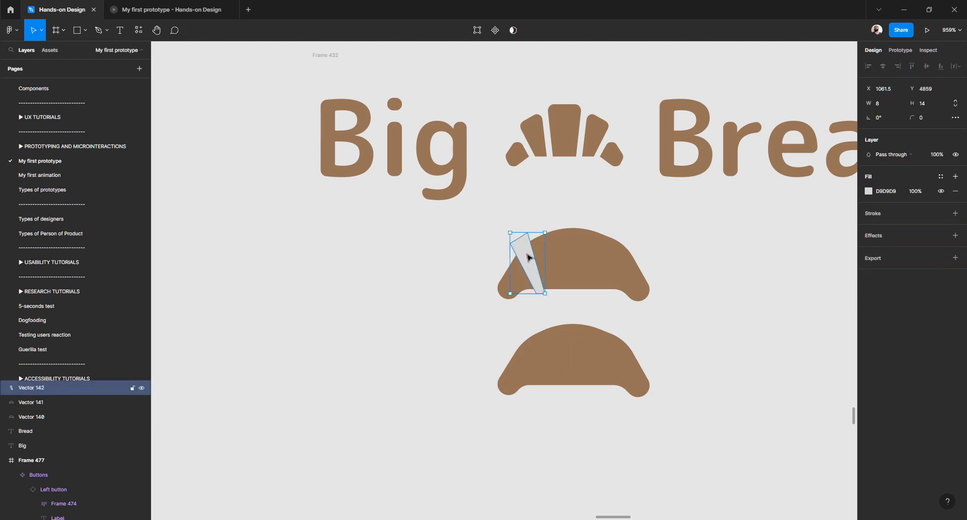
{"action": "left_click_drag", "start_coordinate": [529, 258], "coordinate": [554, 258]}
{"action": "double_click", "coordinate": [553, 243]}
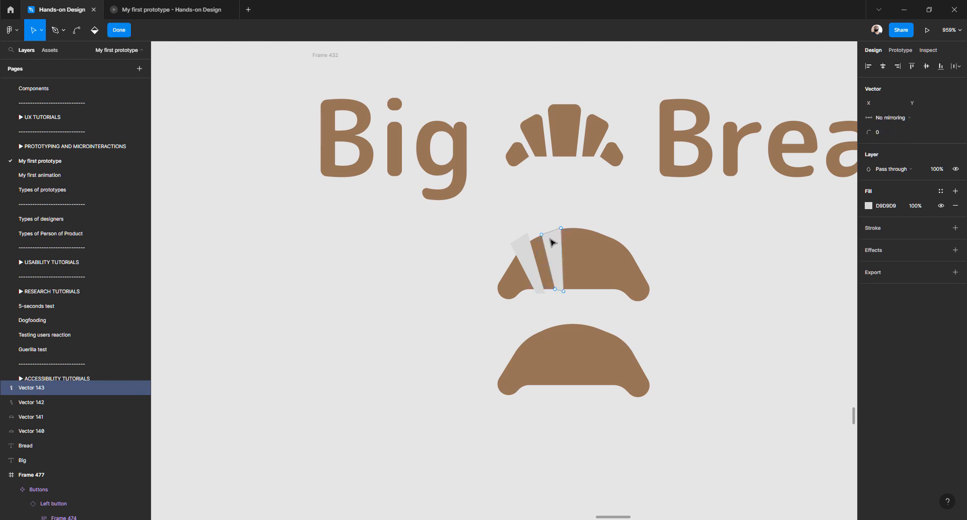
{"action": "left_click_drag", "start_coordinate": [543, 236], "coordinate": [546, 222]}
{"action": "left_click_drag", "start_coordinate": [575, 270], "coordinate": [563, 298]}
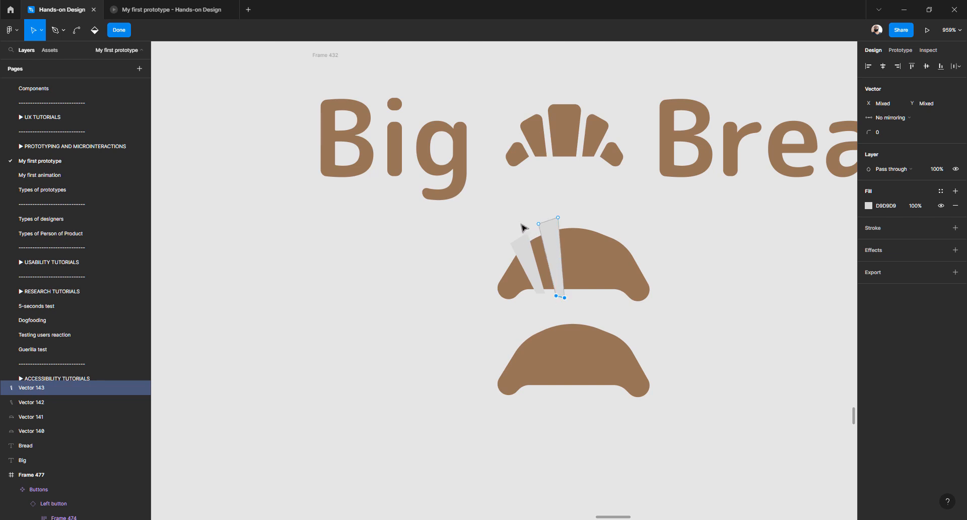
Narrow the leftmost wedge by moving its upper-right point slightly inward
{"action": "left_click", "coordinate": [526, 233]}
{"action": "left_click", "coordinate": [527, 244]}
{"action": "double_click", "coordinate": [525, 244]}
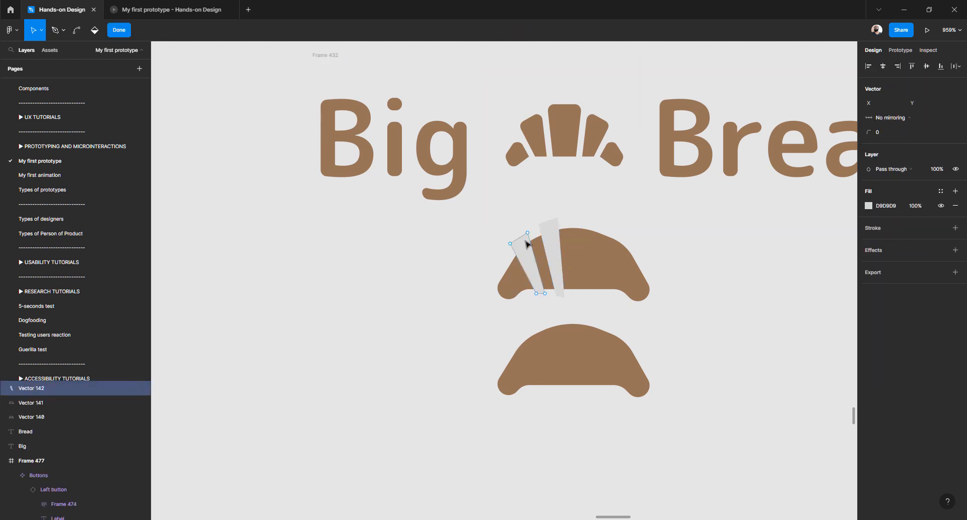
{"action": "left_click", "coordinate": [528, 234]}
{"action": "left_click_drag", "start_coordinate": [526, 233], "coordinate": [523, 234]}
{"action": "left_click", "coordinate": [464, 271]}
{"action": "left_click", "coordinate": [464, 272]}
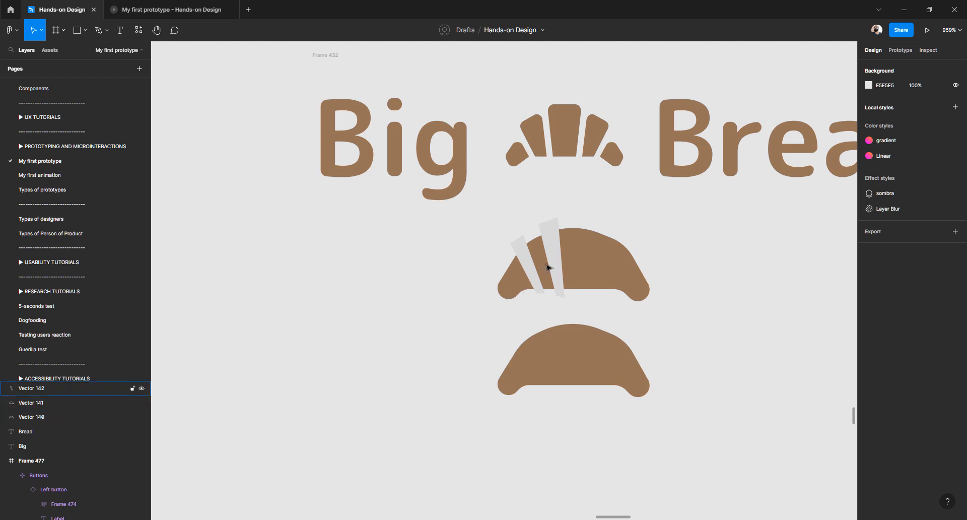
Combine the two grey wedges with a Union operation
{"action": "left_click", "coordinate": [557, 249]}
{"action": "left_click", "coordinate": [524, 253], "text": "shift"}
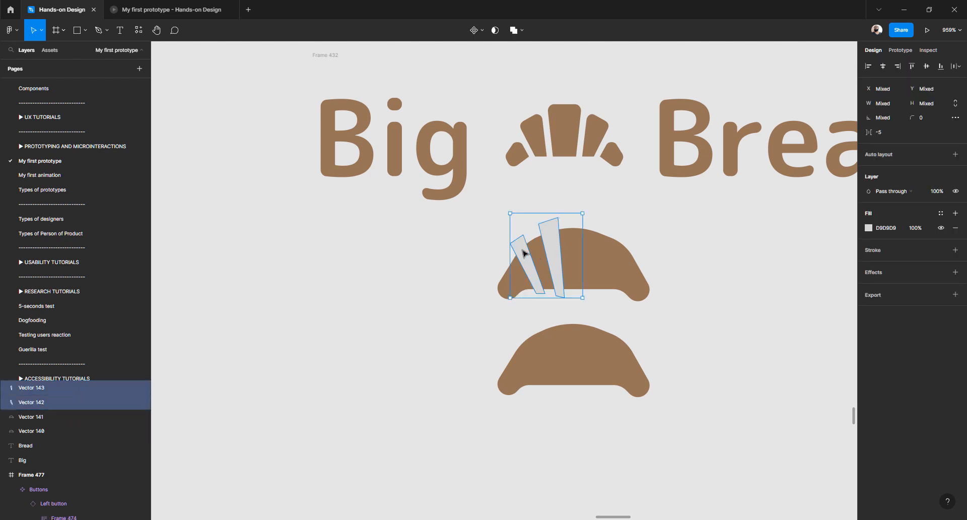
{"action": "left_click", "coordinate": [521, 31]}
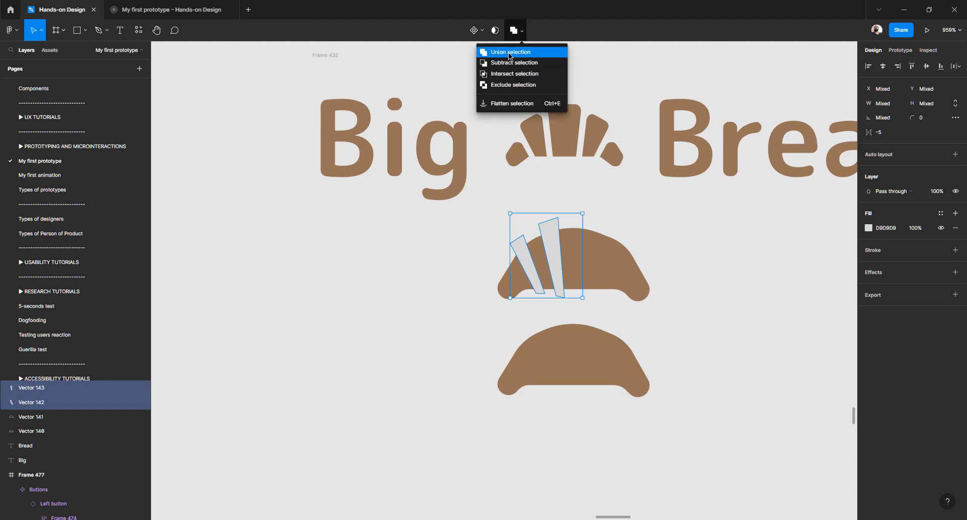
{"action": "left_click", "coordinate": [509, 52]}
{"action": "left_click", "coordinate": [455, 244]}
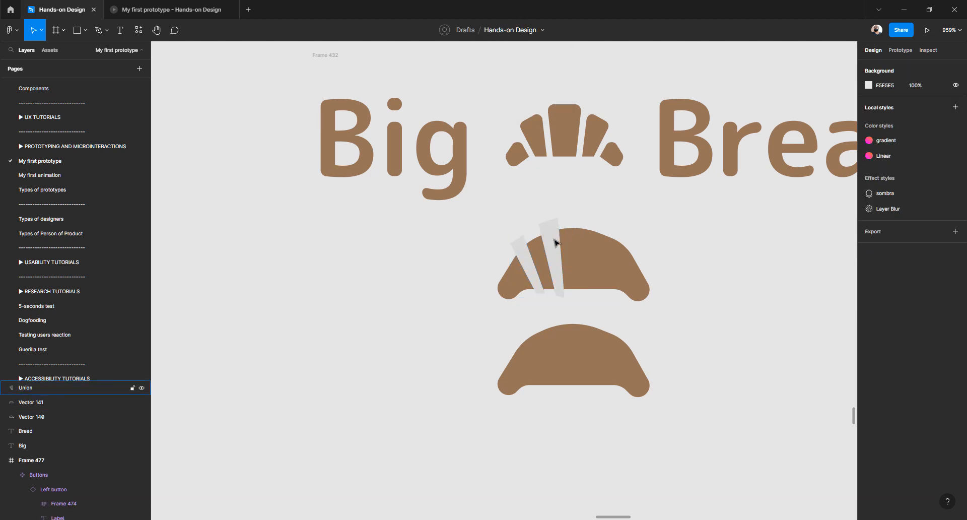
Duplicate the united wedge pair onto the right half of the upper croissant and flip the copy horizontally
{"action": "left_click", "coordinate": [556, 252]}
{"action": "left_click_drag", "start_coordinate": [556, 252], "coordinate": [619, 256]}
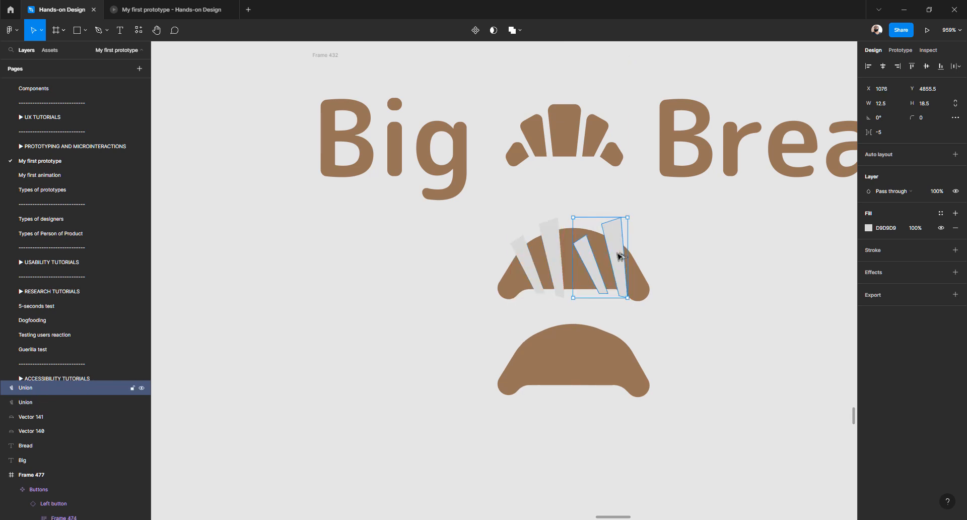
{"action": "key", "text": "shift+h"}
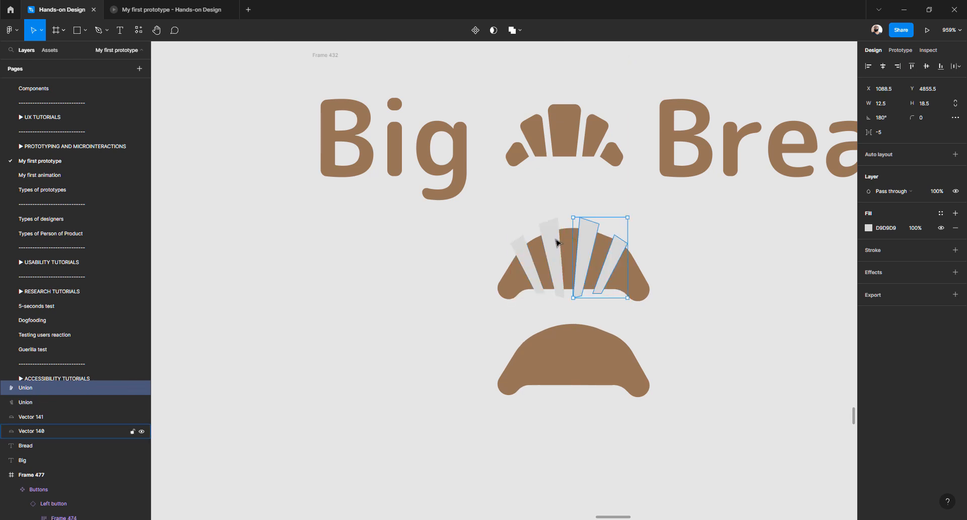
Unite both wedge pairs and flatten them into a single vector
{"action": "left_click", "coordinate": [555, 244], "text": "shift"}
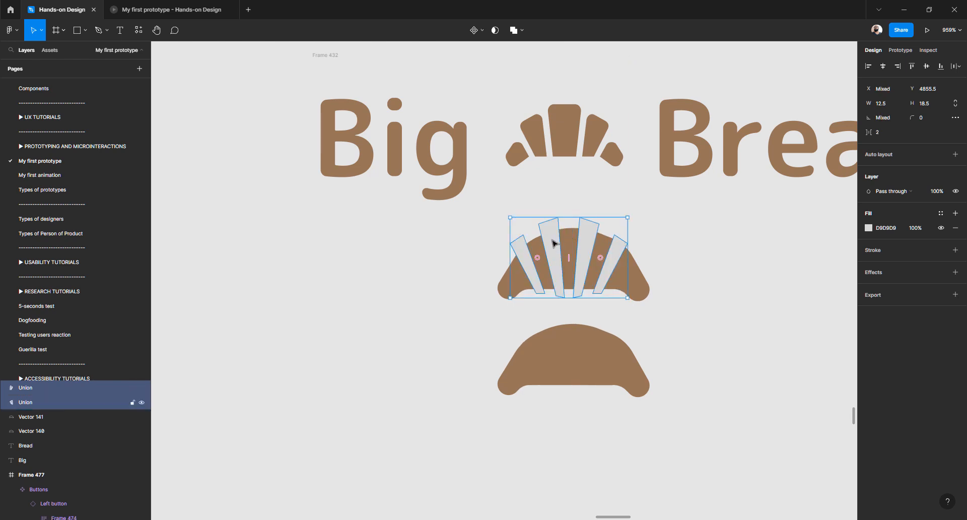
{"action": "left_click", "coordinate": [522, 30]}
{"action": "left_click", "coordinate": [508, 53]}
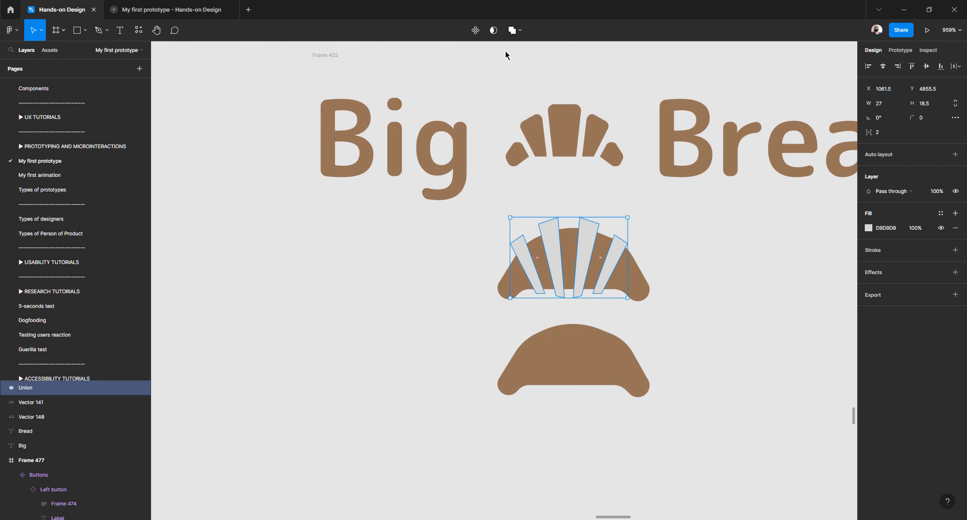
{"action": "left_click", "coordinate": [519, 31]}
{"action": "left_click", "coordinate": [507, 104]}
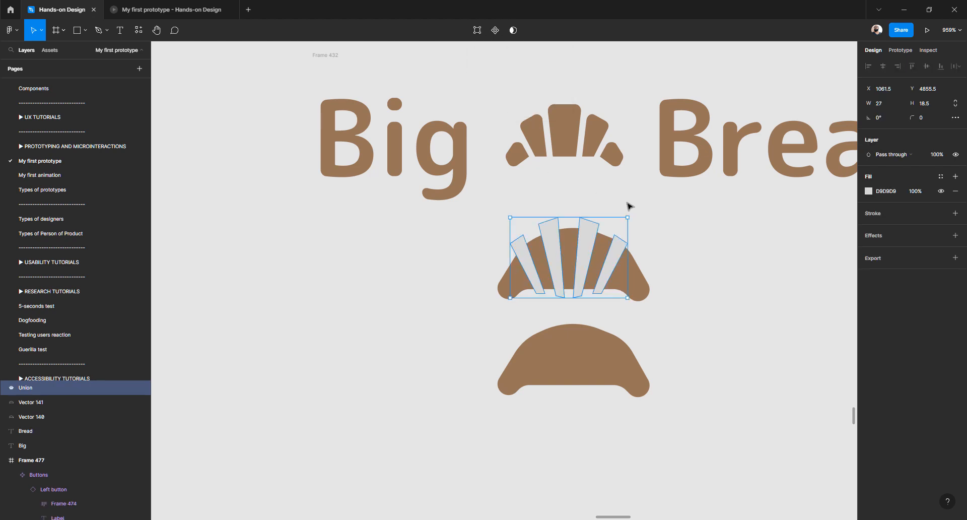
{"action": "left_click", "coordinate": [686, 241]}
Subtract the flattened wedges from the upper croissant shape to cut it into five segments
{"action": "left_click_drag", "start_coordinate": [591, 254], "coordinate": [501, 278]}
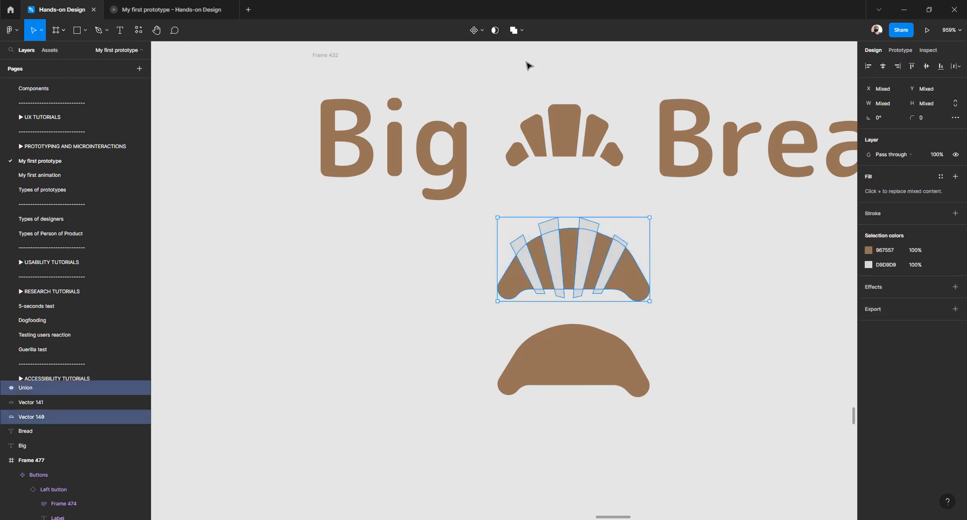
{"action": "left_click", "coordinate": [523, 31]}
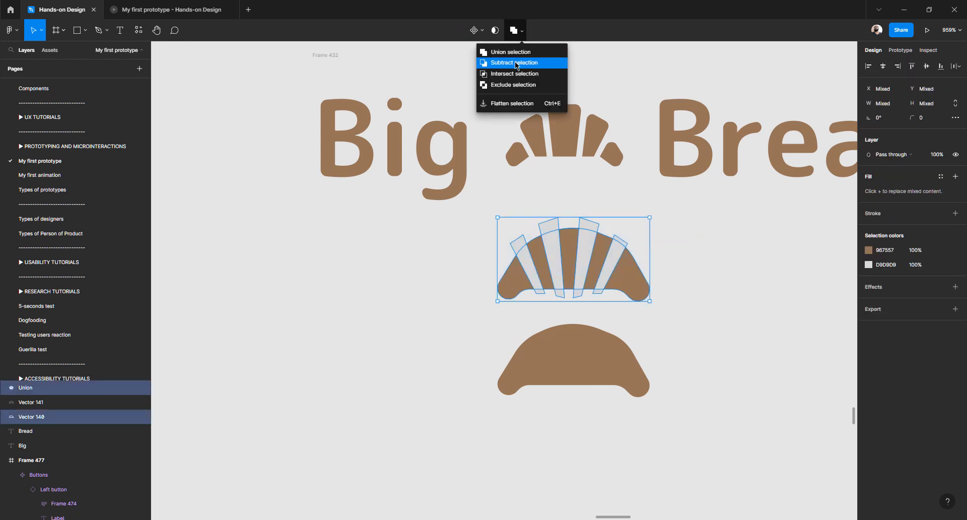
{"action": "left_click", "coordinate": [514, 63]}
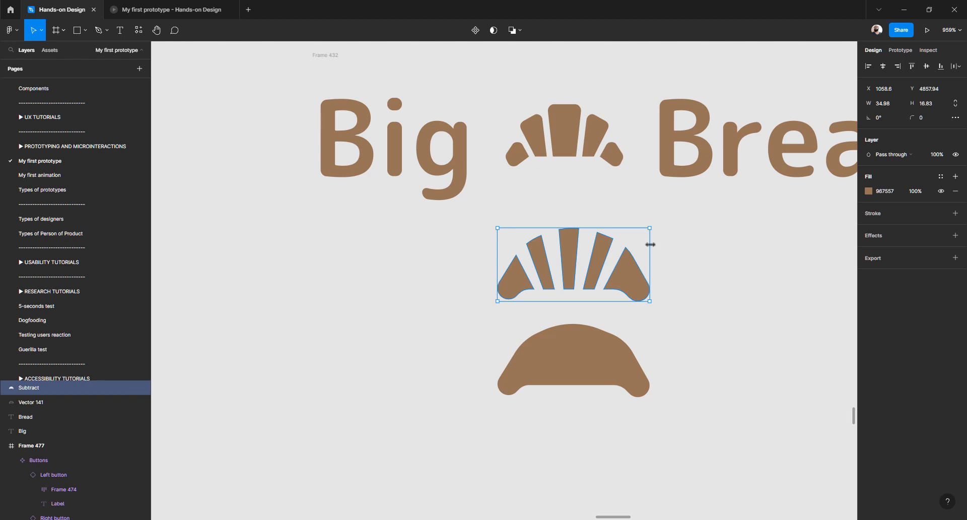
Flatten the cut croissant into a plain vector and open it for point editing
{"action": "left_click", "coordinate": [519, 30]}
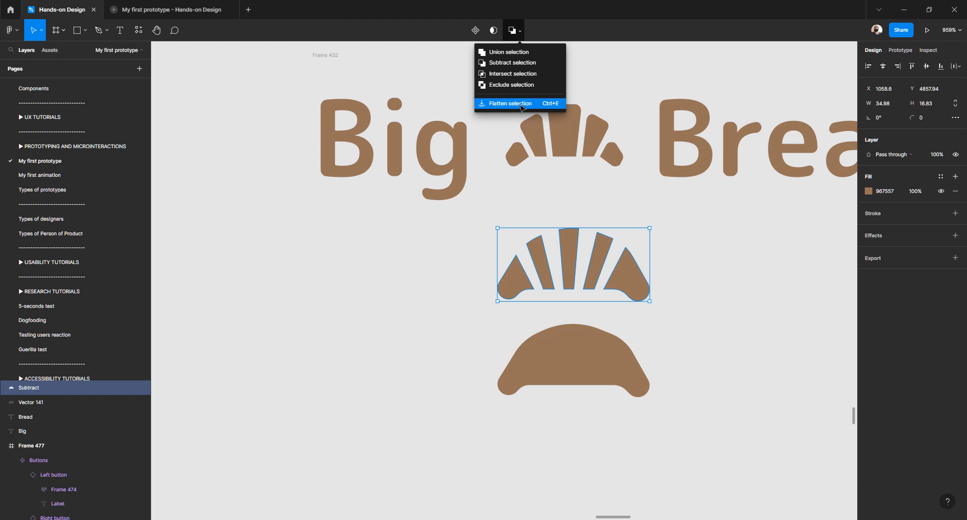
{"action": "left_click", "coordinate": [522, 105]}
{"action": "left_click", "coordinate": [708, 228]}
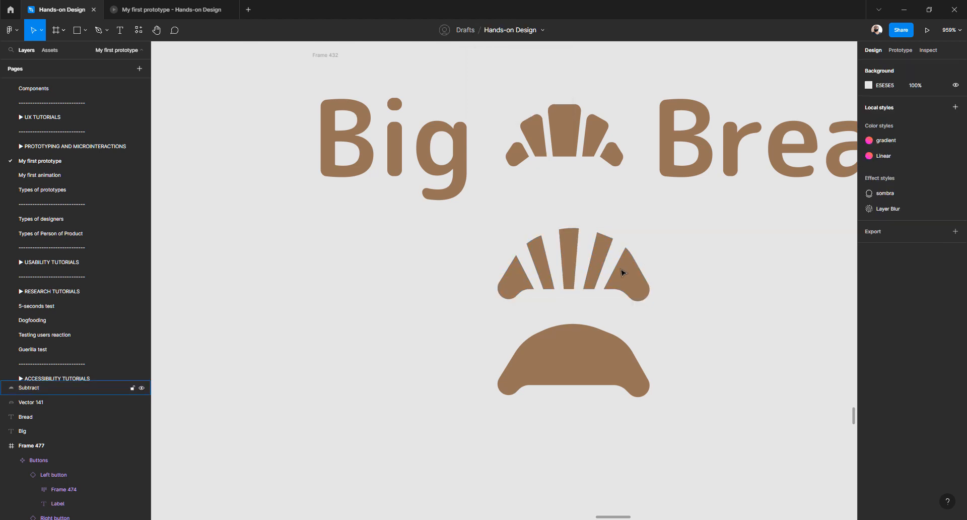
{"action": "left_click", "coordinate": [622, 272]}
{"action": "double_click", "coordinate": [621, 272]}
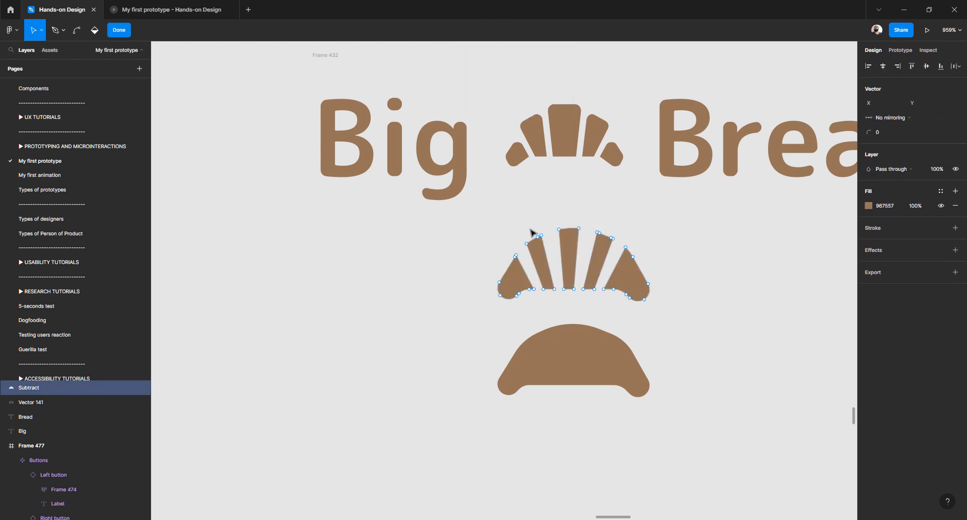
Try to round the upper points of the croissant segments together through a shared corner radius
{"action": "scroll", "coordinate": [543, 245], "scroll_direction": "up", "scroll_amount": 5, "text": "ctrl"}
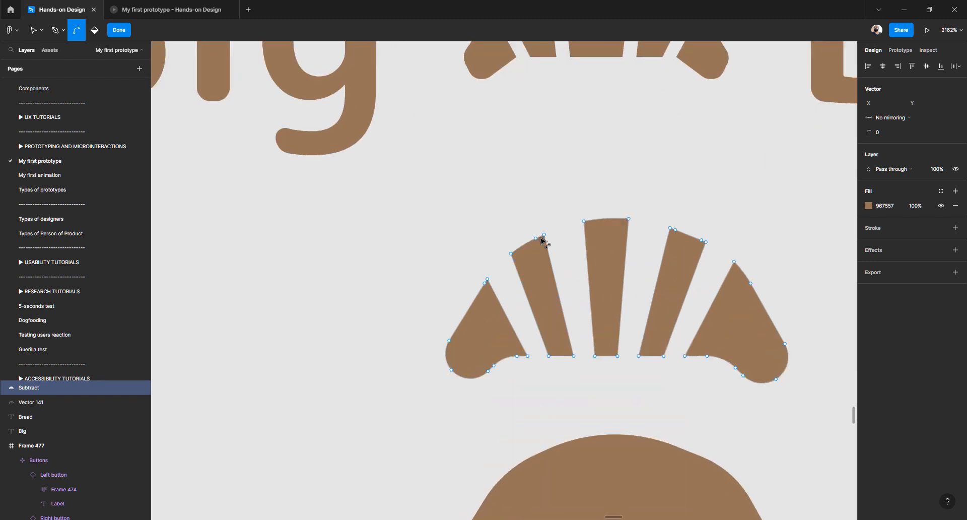
{"action": "left_click_drag", "start_coordinate": [551, 221], "coordinate": [501, 272]}
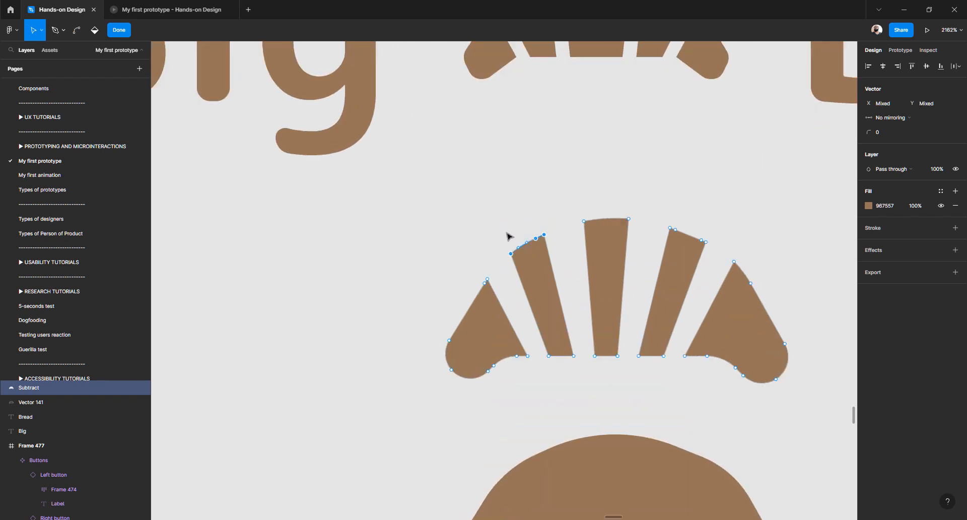
{"action": "left_click", "coordinate": [504, 226]}
{"action": "left_click_drag", "start_coordinate": [471, 175], "coordinate": [719, 259]}
{"action": "scroll", "coordinate": [569, 227], "scroll_direction": "up", "scroll_amount": 5}
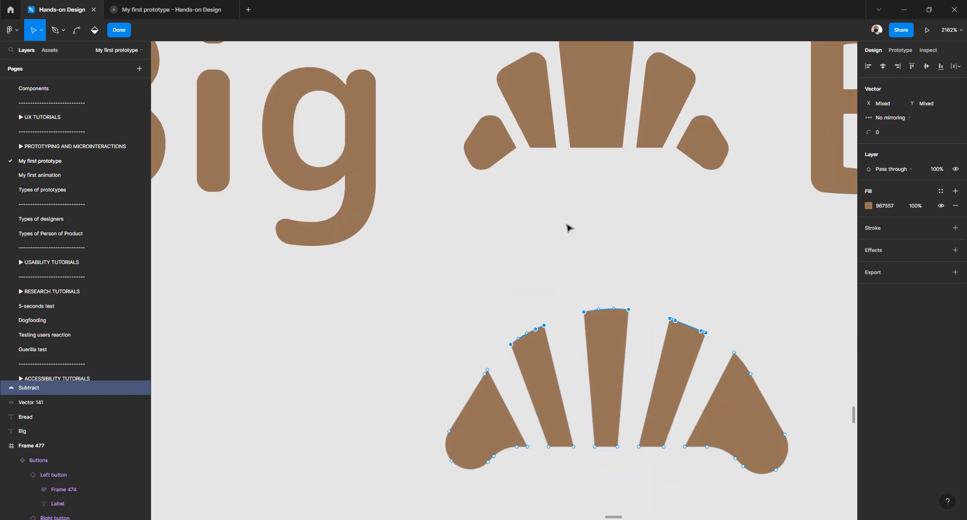
{"action": "scroll", "coordinate": [568, 225], "scroll_direction": "down", "scroll_amount": 4}
{"action": "left_click_drag", "start_coordinate": [420, 178], "coordinate": [764, 325]}
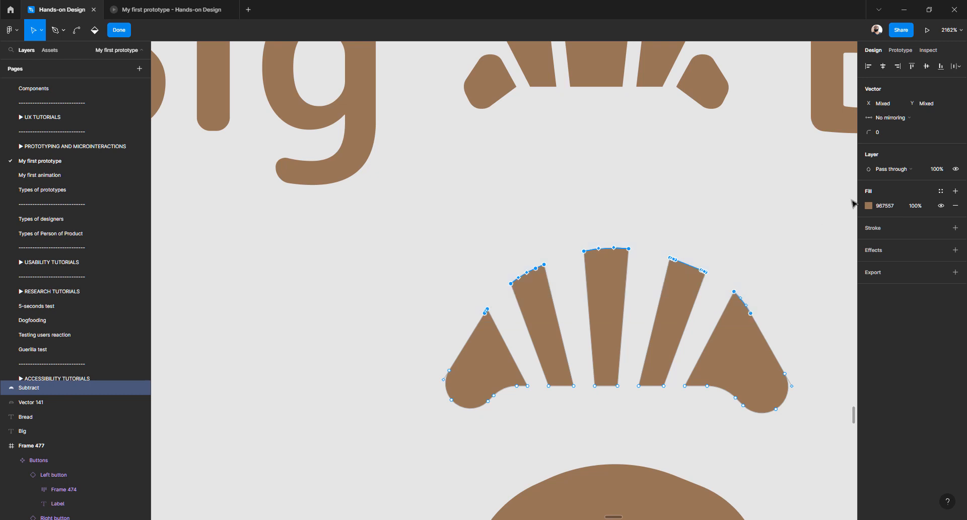
{"action": "left_click", "coordinate": [874, 129]}
{"action": "left_click_drag", "start_coordinate": [873, 131], "coordinate": [888, 131]}
{"action": "key", "text": "ctrl+z"}
Delete the extra point on the upper edge of the second croissant segment from the left
{"action": "scroll", "coordinate": [553, 256], "scroll_direction": "up", "scroll_amount": 5}
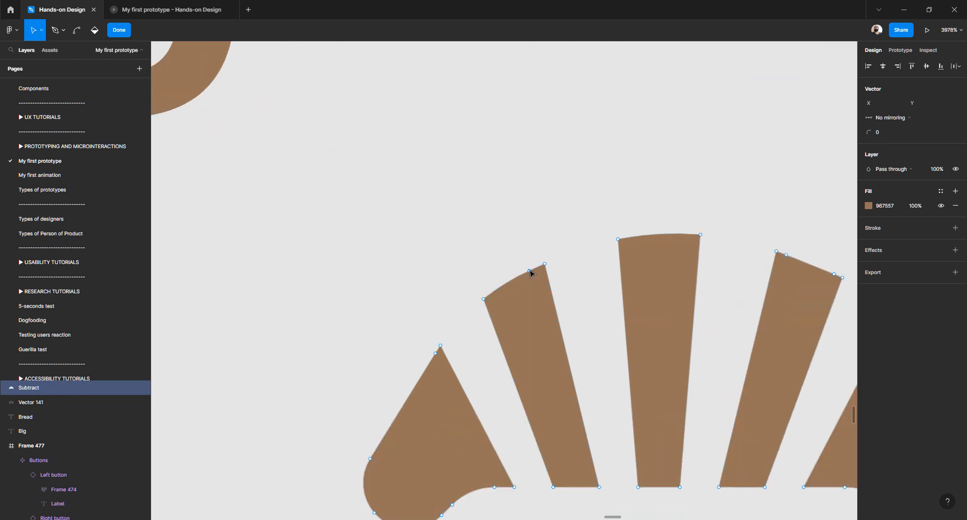
{"action": "left_click", "coordinate": [530, 271]}
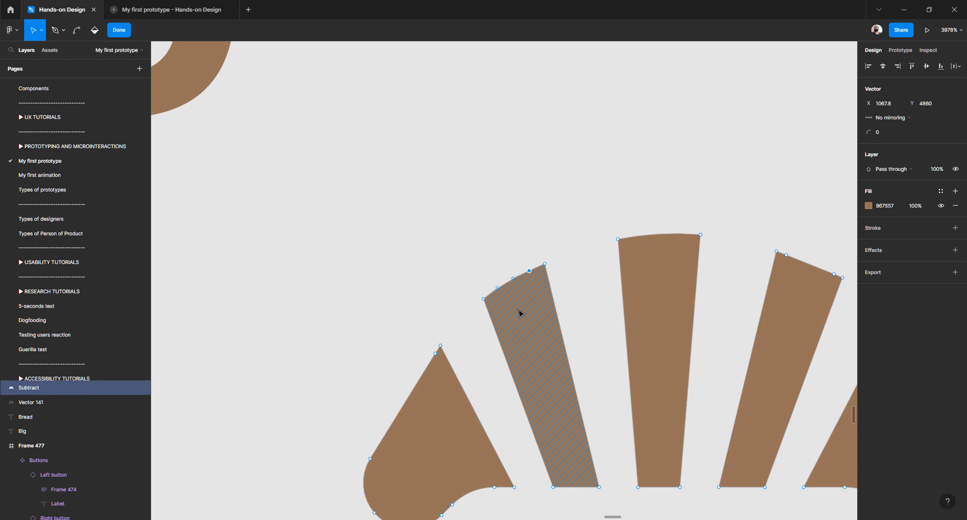
{"action": "key", "text": "Delete"}
Delete the two extra points between the corners on the upper edge of the fourth croissant segment
{"action": "scroll", "coordinate": [585, 224], "scroll_direction": "right", "scroll_amount": 5}
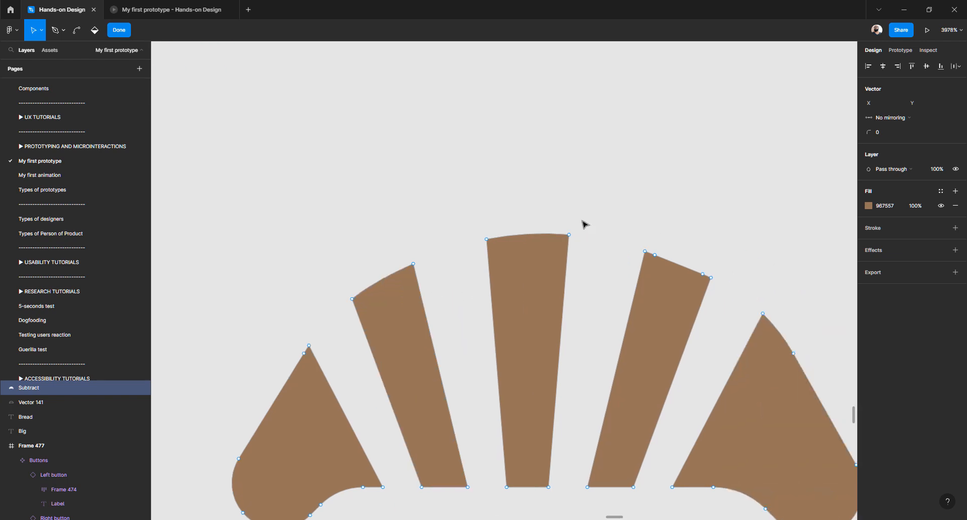
{"action": "left_click", "coordinate": [563, 256]}
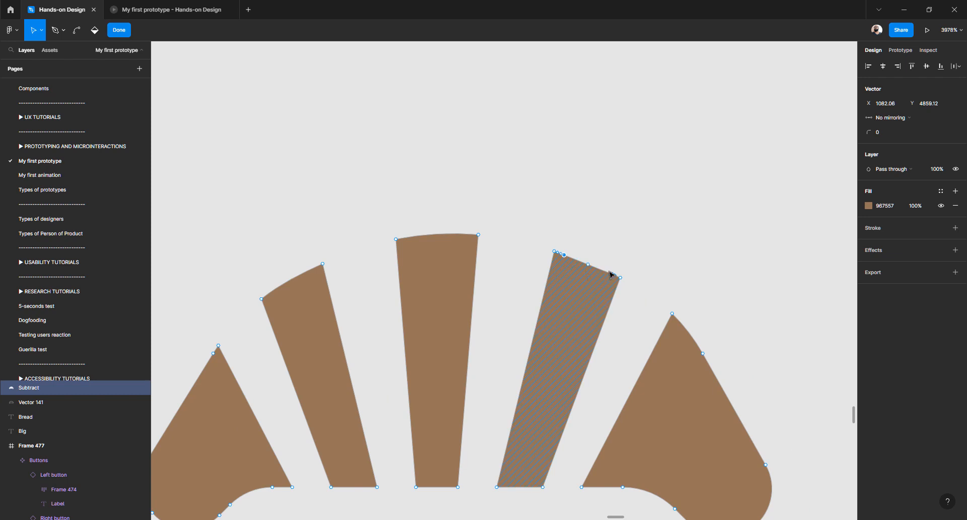
{"action": "scroll", "coordinate": [606, 252], "scroll_direction": "up", "scroll_amount": 3}
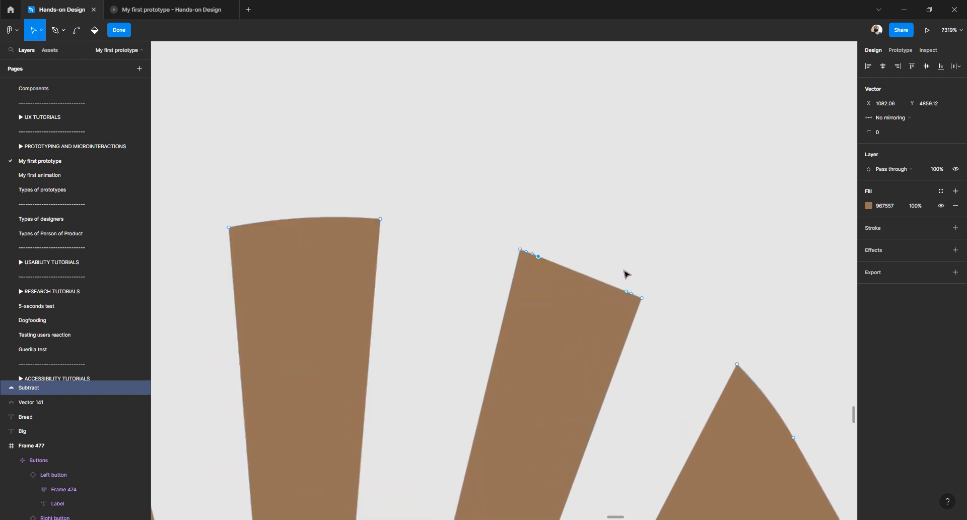
{"action": "left_click", "coordinate": [625, 292], "text": "shift"}
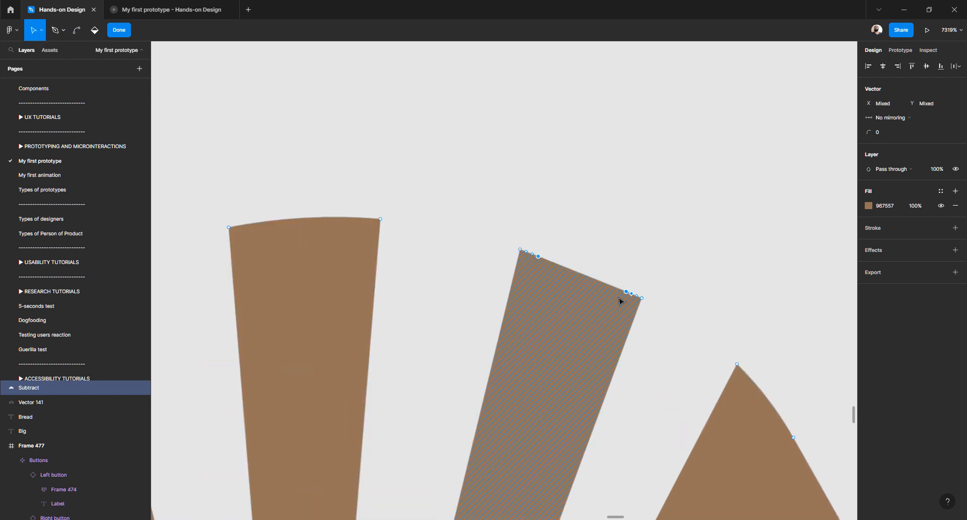
{"action": "key", "text": "Delete"}
Delete the extra point on the outer edge of the rightmost croissant segment, just below its tip
{"action": "scroll", "coordinate": [611, 285], "scroll_direction": "down", "scroll_amount": 3}
{"action": "scroll", "coordinate": [608, 283], "scroll_direction": "right", "scroll_amount": 3}
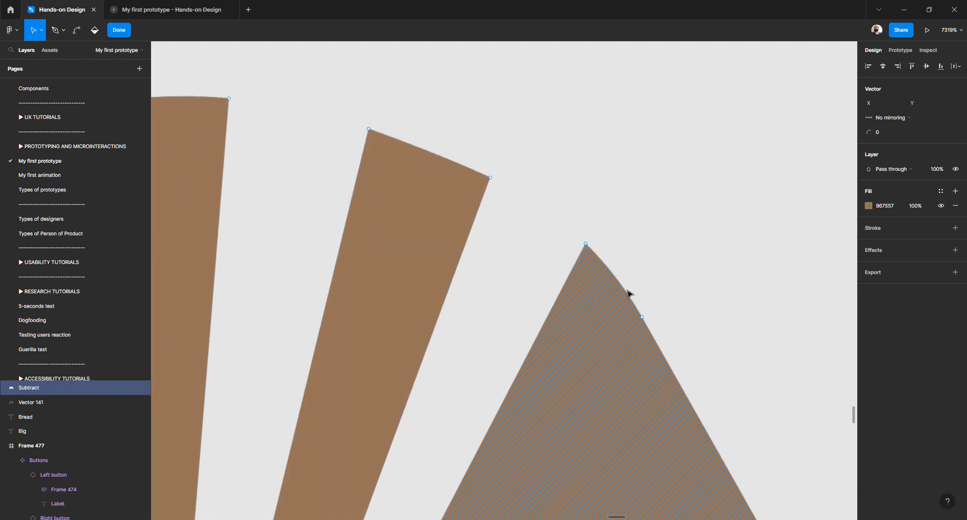
{"action": "left_click_drag", "start_coordinate": [672, 303], "coordinate": [633, 335]}
{"action": "key", "text": "Delete"}
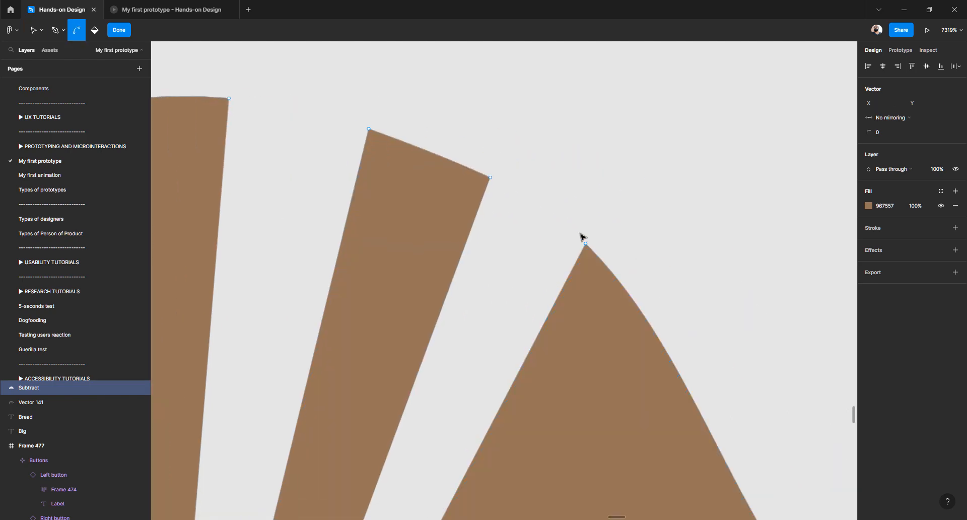
Delete the extra point on the outer edge of the leftmost croissant segment, just below its tip
{"action": "scroll", "coordinate": [582, 242], "scroll_direction": "down", "scroll_amount": 5}
{"action": "scroll", "coordinate": [578, 242], "scroll_direction": "left", "scroll_amount": 3}
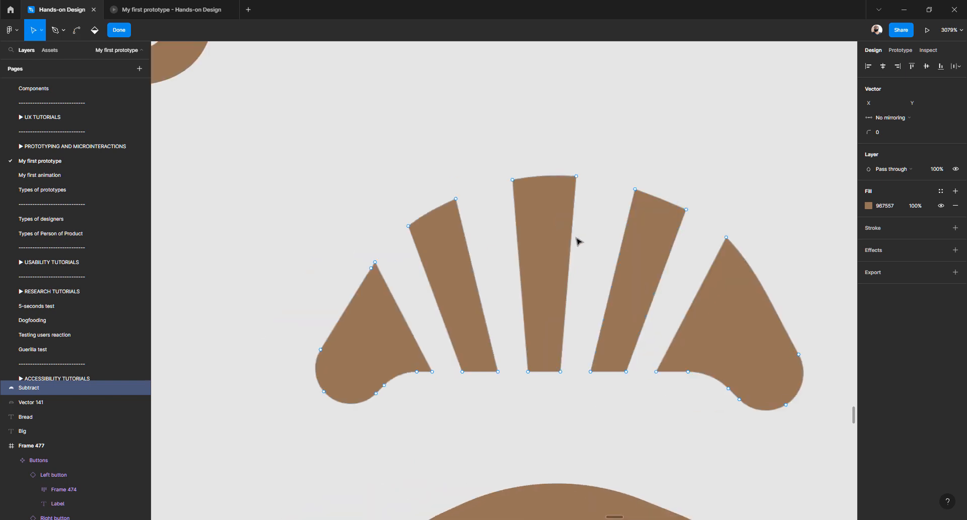
{"action": "left_click", "coordinate": [373, 275]}
{"action": "left_click", "coordinate": [373, 274]}
Set a corner radius of 1 on all upper corner points of the five croissant segments
{"action": "left_click_drag", "start_coordinate": [322, 136], "coordinate": [761, 288]}
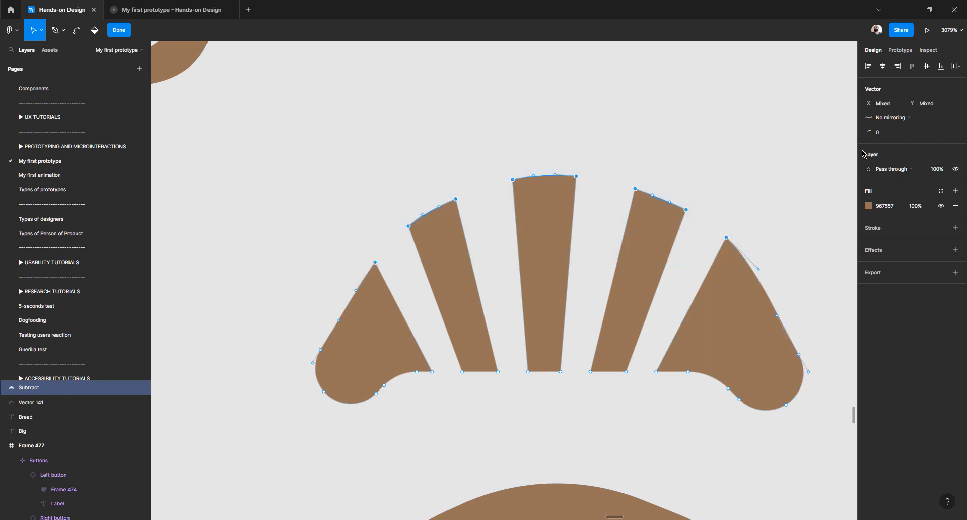
{"action": "left_click", "coordinate": [882, 134]}
{"action": "key", "text": "Up"}
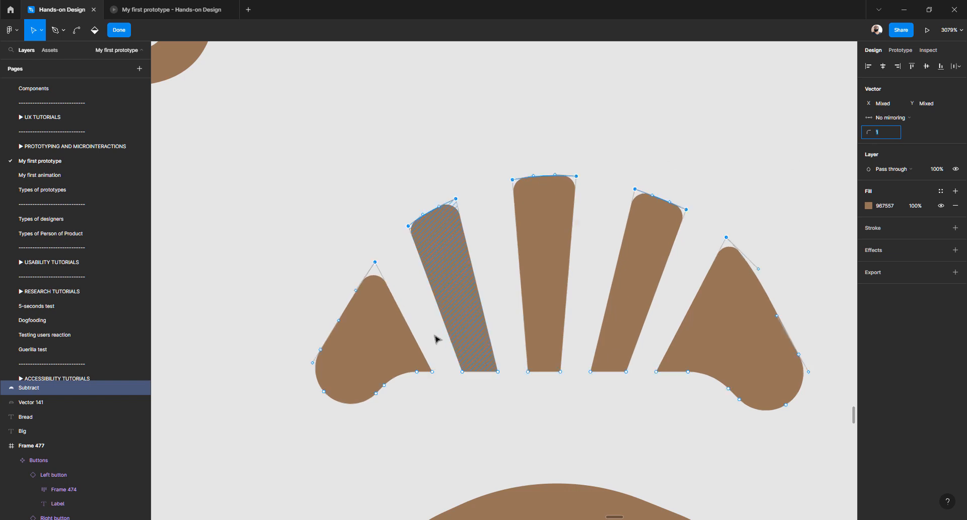
Round the bottom corners of the three middle croissant segments with a corner radius of 1 and finish editing the vector
{"action": "scroll", "coordinate": [436, 339], "scroll_direction": "down", "scroll_amount": 3}
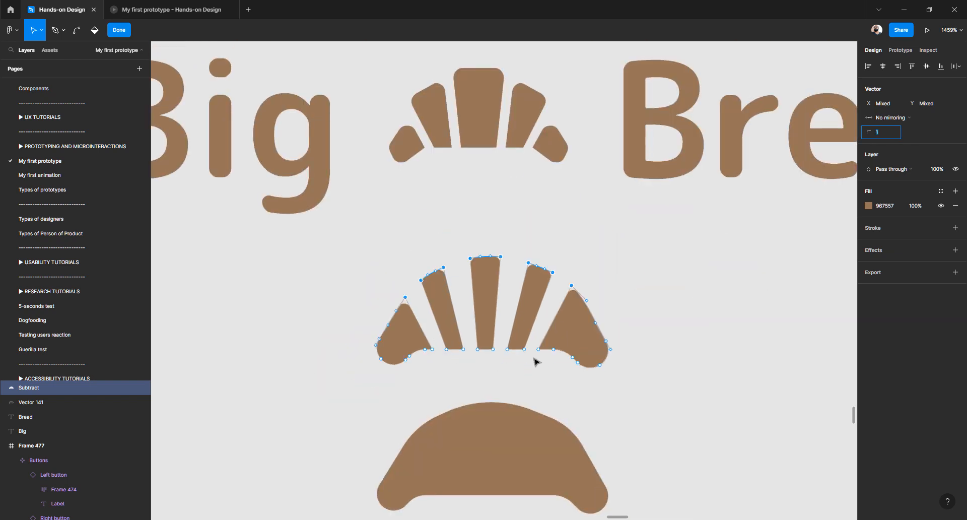
{"action": "left_click_drag", "start_coordinate": [532, 359], "coordinate": [439, 341]}
{"action": "left_click", "coordinate": [882, 133]}
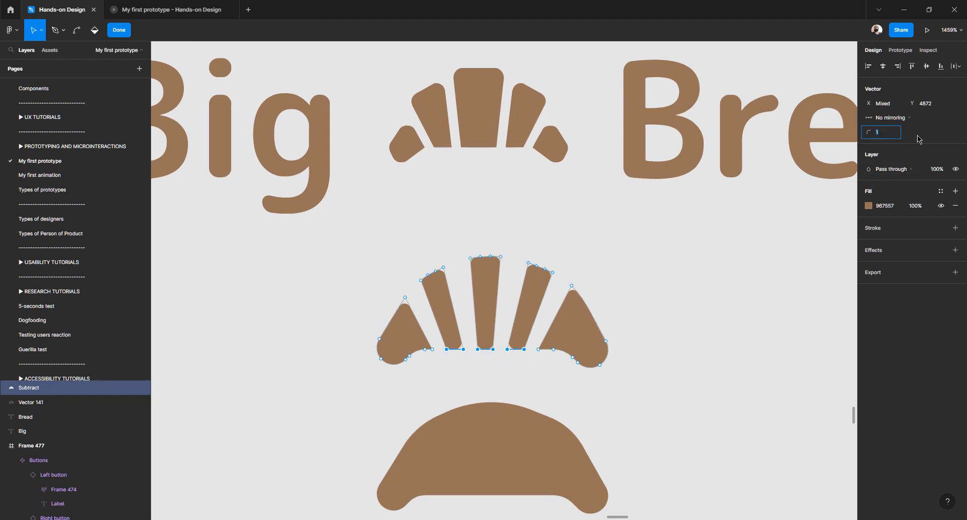
{"action": "key", "text": "Up"}
{"action": "left_click", "coordinate": [687, 305]}
{"action": "left_click", "coordinate": [687, 306]}
{"action": "left_click", "coordinate": [686, 306]}
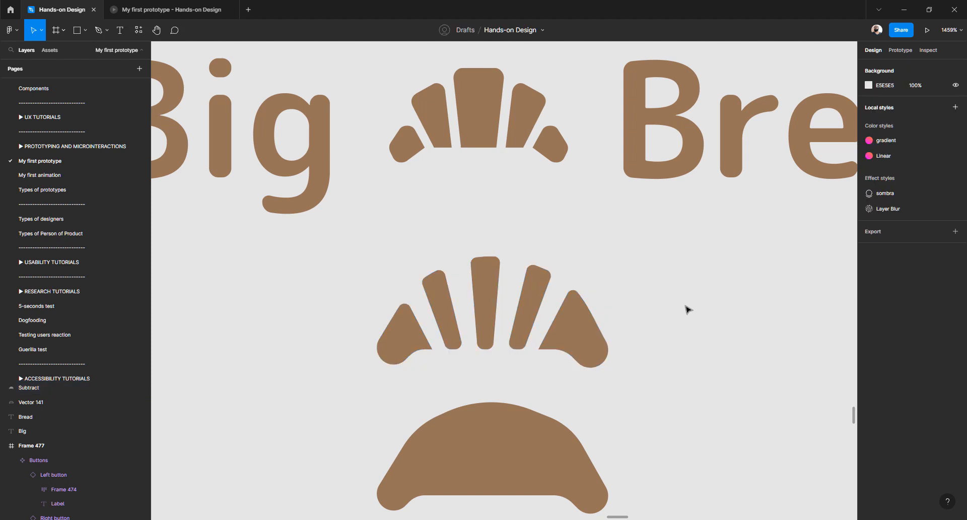
Delete the uncut croissant shape and move the segmented croissant between the black words Big and Bread
{"action": "scroll", "coordinate": [489, 276], "scroll_direction": "down", "scroll_amount": 3}
{"action": "left_click", "coordinate": [483, 370]}
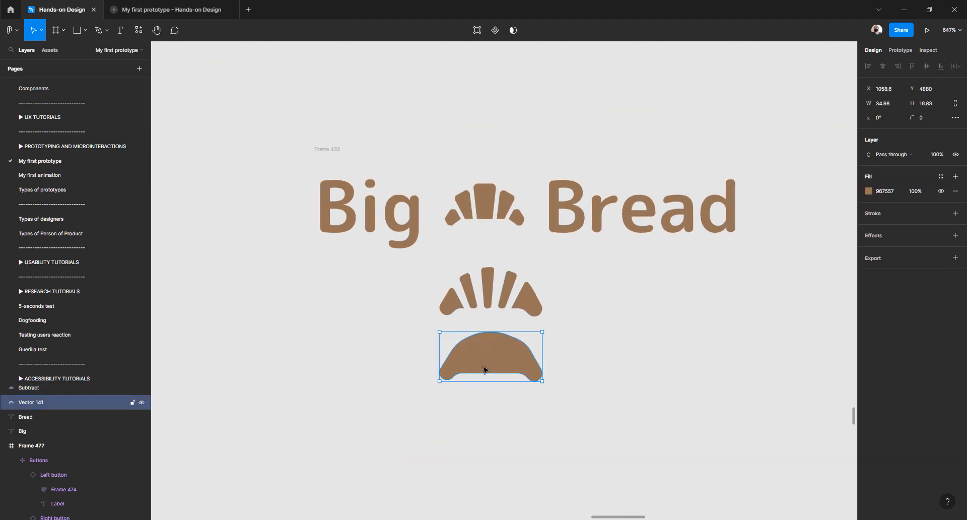
{"action": "key", "text": "Delete"}
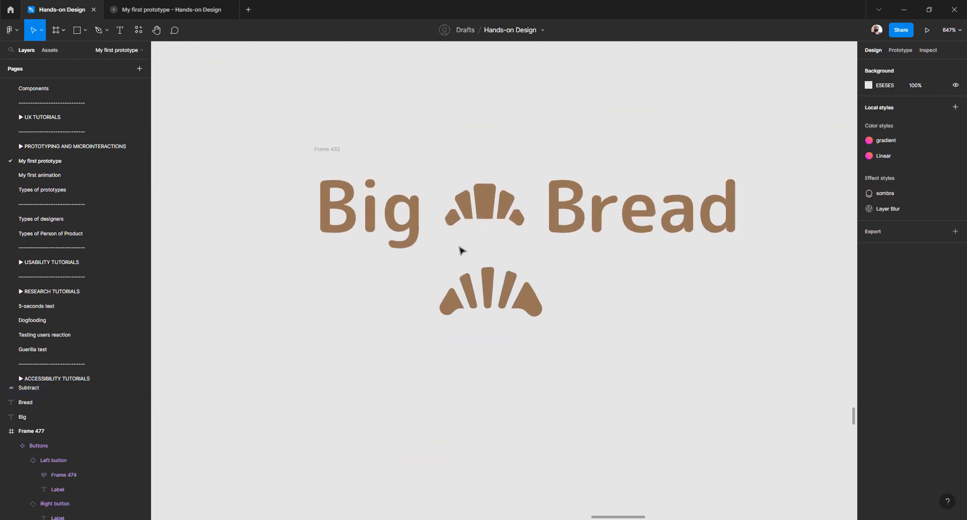
{"action": "scroll", "coordinate": [460, 250], "scroll_direction": "down", "scroll_amount": 3}
{"action": "left_click_drag", "start_coordinate": [489, 271], "coordinate": [518, 444]}
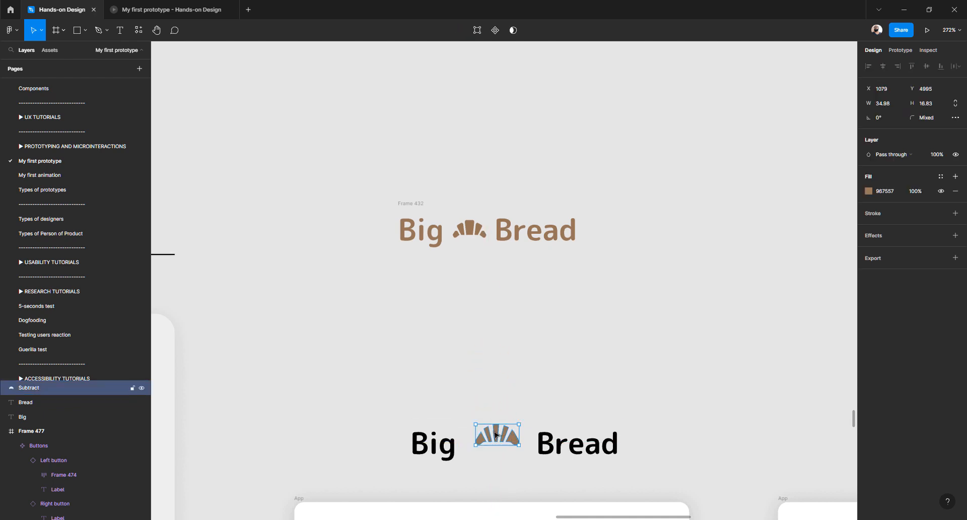
Shift the rightmost croissant segment 1 px left and the leftmost segment 1 px right to narrow the outer gaps
{"action": "scroll", "coordinate": [494, 403], "scroll_direction": "up", "scroll_amount": 5}
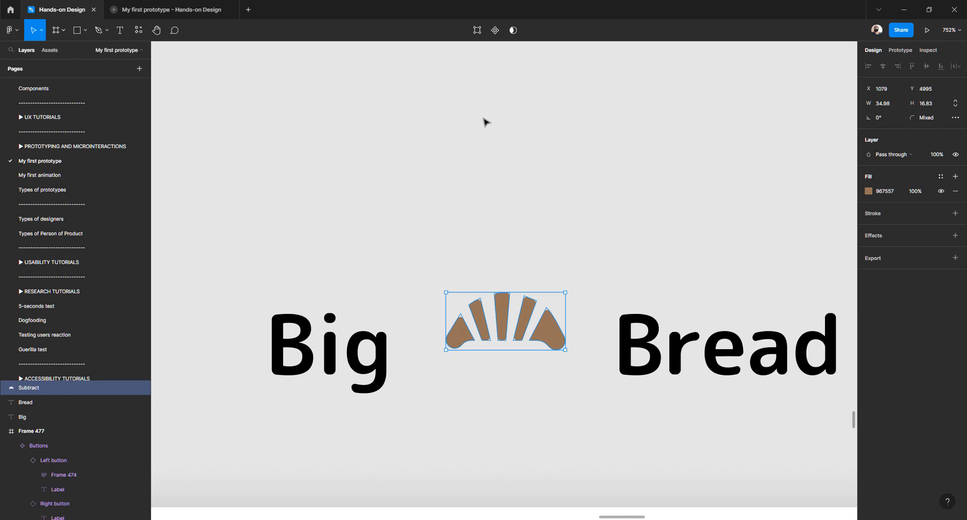
{"action": "scroll", "coordinate": [539, 342], "scroll_direction": "up", "scroll_amount": 3}
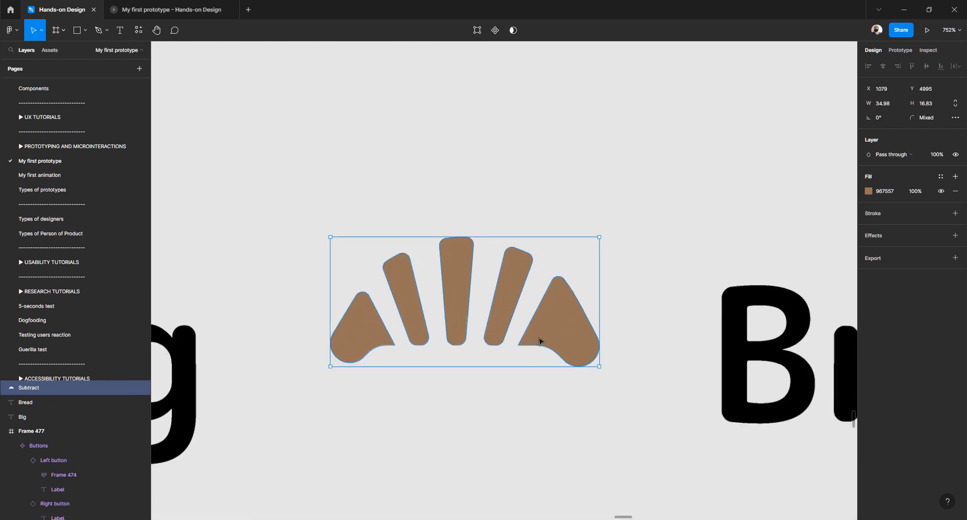
{"action": "double_click", "coordinate": [553, 327]}
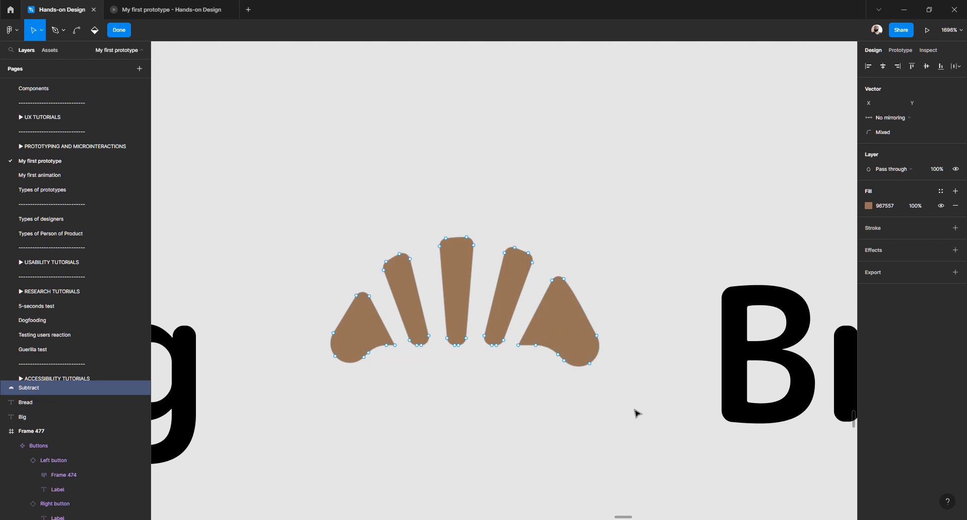
{"action": "left_click_drag", "start_coordinate": [634, 410], "coordinate": [541, 272]}
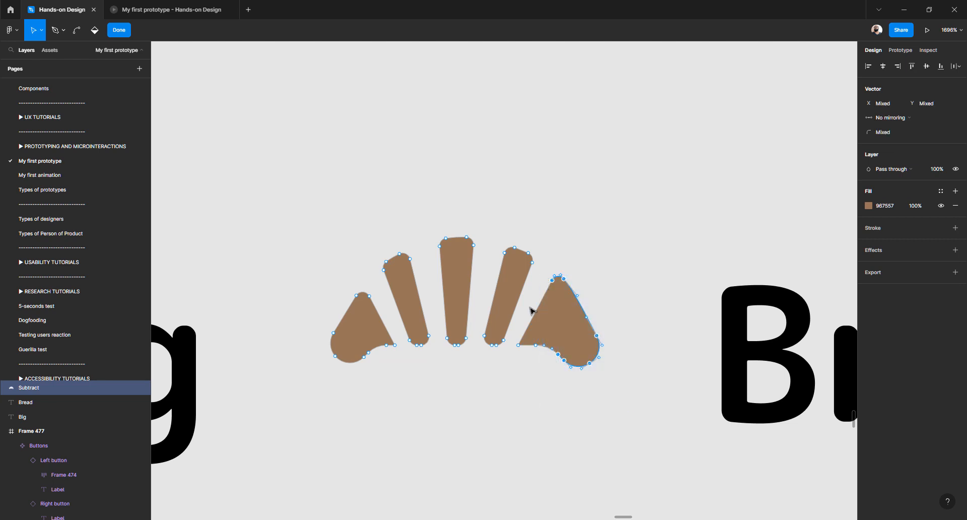
{"action": "left_click_drag", "start_coordinate": [514, 333], "coordinate": [629, 419]}
{"action": "key", "text": "Left"}
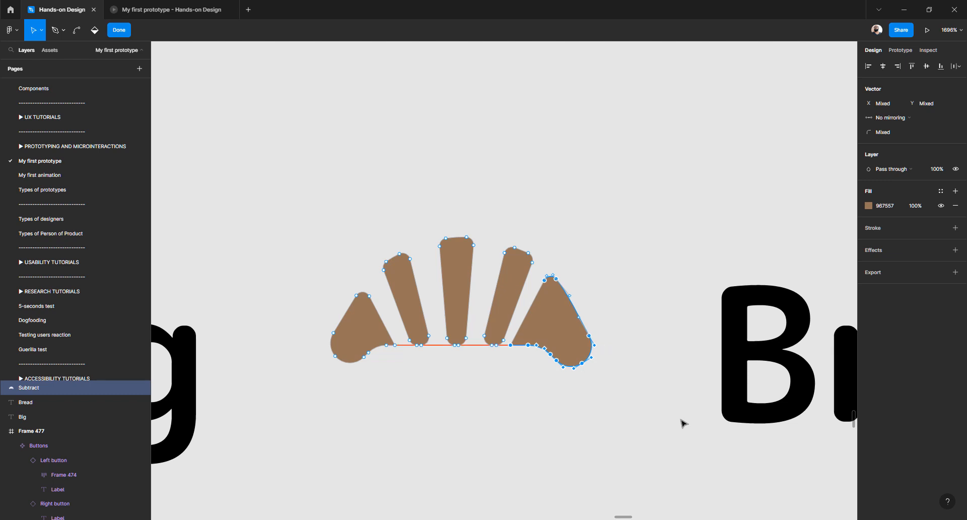
{"action": "left_click_drag", "start_coordinate": [270, 271], "coordinate": [383, 391]}
{"action": "left_click_drag", "start_coordinate": [400, 361], "coordinate": [374, 337]}
{"action": "key", "text": "Right"}
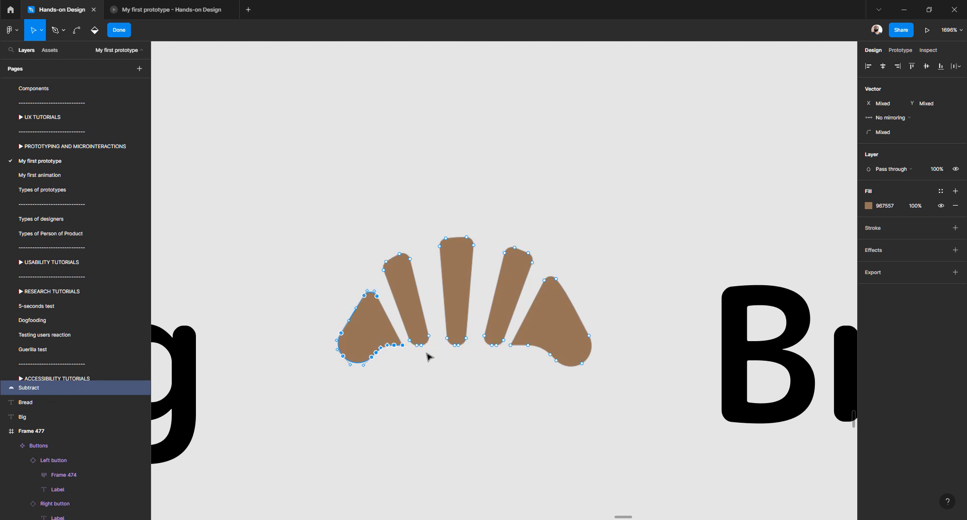
Move the two left croissant segments 1 px right and the two right segments 1 px left, closer to the middle one
{"action": "left_click_drag", "start_coordinate": [287, 191], "coordinate": [431, 388]}
{"action": "key", "text": "Right"}
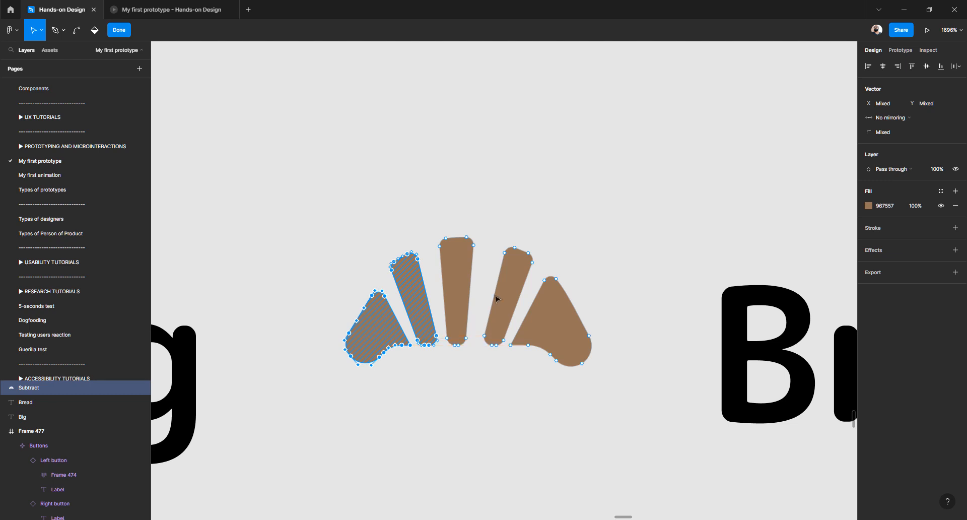
{"action": "left_click_drag", "start_coordinate": [640, 205], "coordinate": [484, 419]}
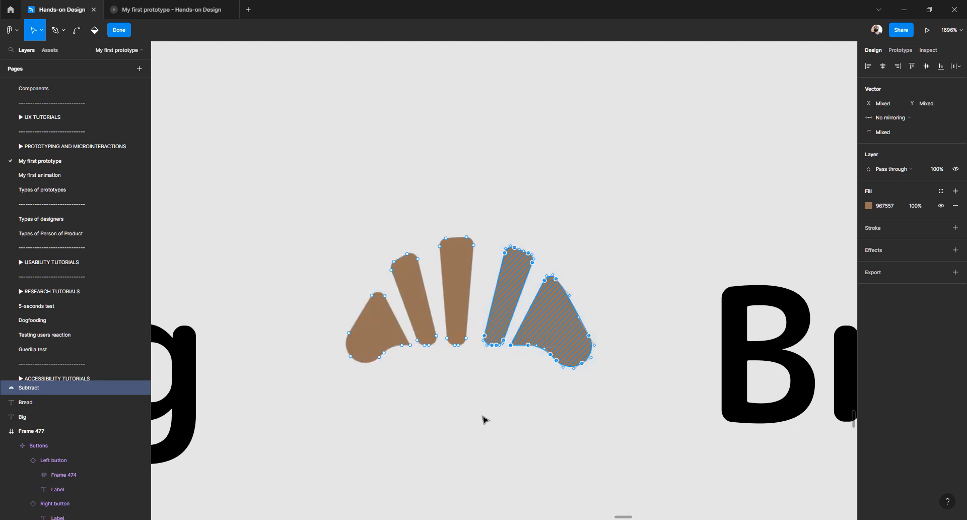
{"action": "key", "text": "Left"}
{"action": "key", "text": "Escape"}
{"action": "key", "text": "Escape"}
Recolor the Big and Bread texts with the brown sampled from the croissant
{"action": "scroll", "coordinate": [484, 393], "scroll_direction": "down", "scroll_amount": 6}
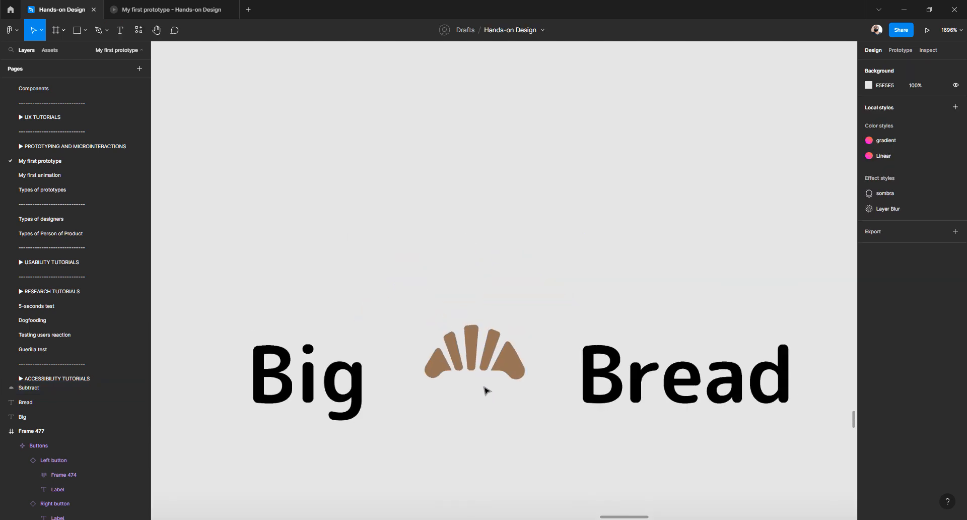
{"action": "scroll", "coordinate": [485, 390], "scroll_direction": "down", "scroll_amount": 3}
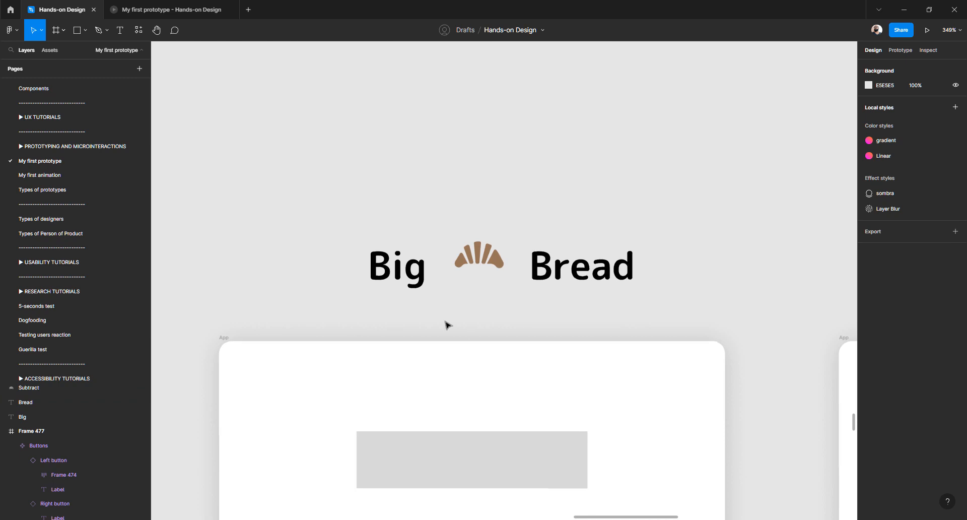
{"action": "left_click", "coordinate": [427, 282]}
{"action": "left_click", "coordinate": [538, 270], "text": "shift"}
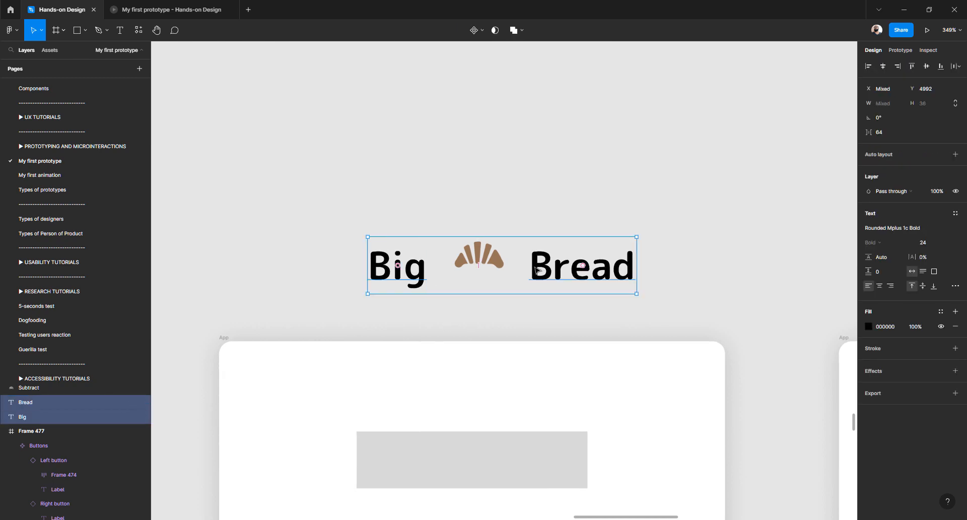
{"action": "key", "text": "i"}
{"action": "left_click", "coordinate": [494, 278]}
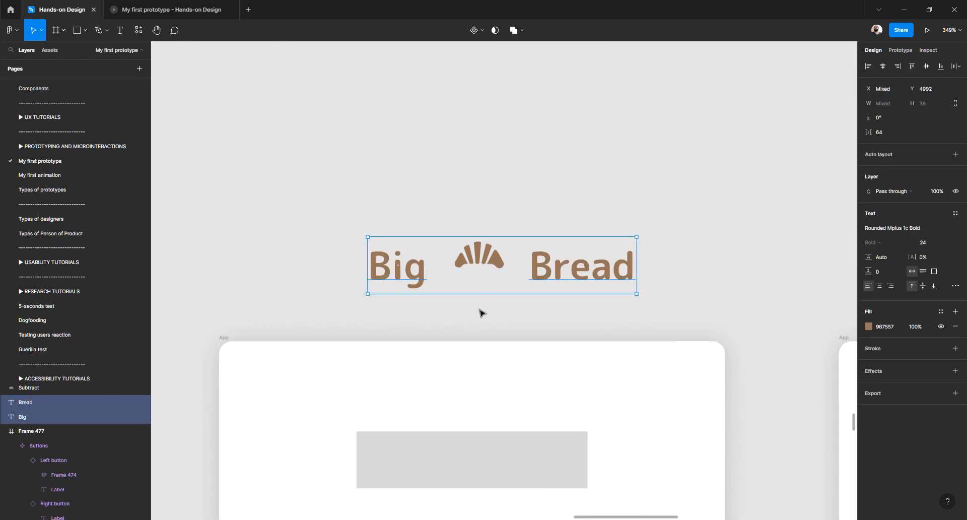
Combine the Big text, the croissant and the Bread text in an auto layout frame named Logo
{"action": "left_click", "coordinate": [352, 235]}
{"action": "left_click_drag", "start_coordinate": [352, 235], "coordinate": [670, 322]}
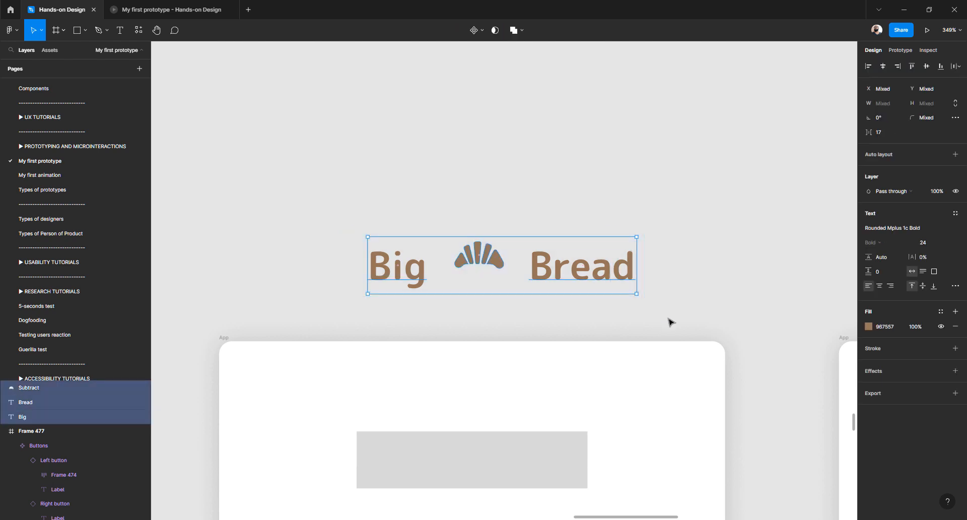
{"action": "key", "text": "shift+a"}
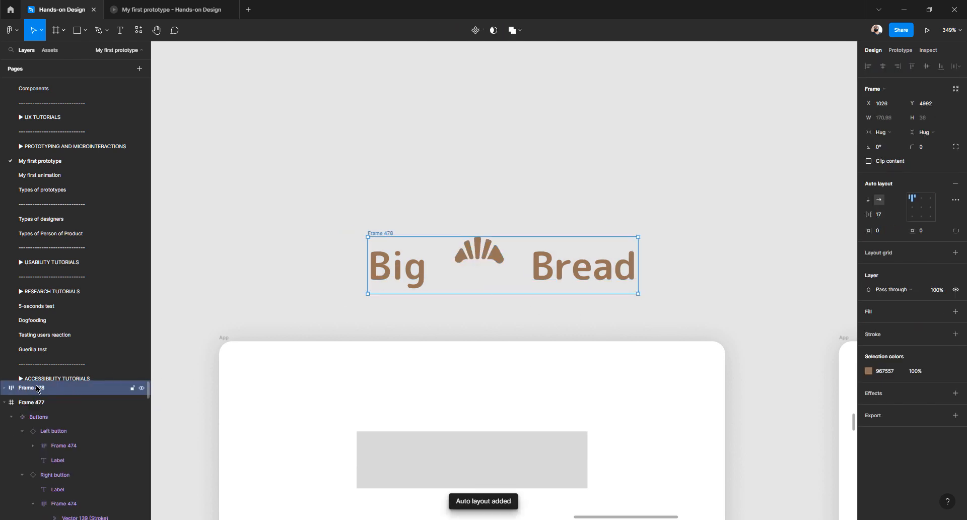
{"action": "double_click", "coordinate": [37, 388]}
{"action": "type", "text": "Logo"}
{"action": "key", "text": "Return"}
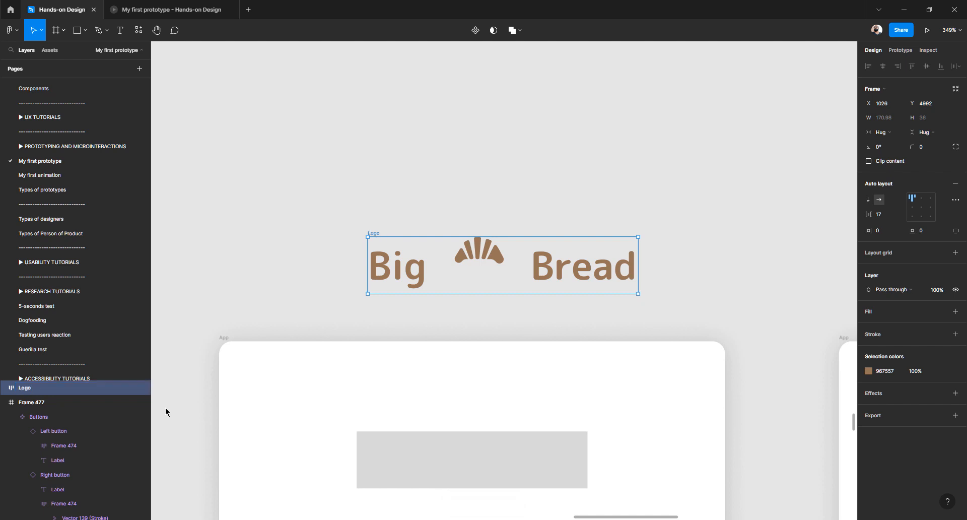
Rename the croissant layer inside the Logo frame as Element
{"action": "left_click", "coordinate": [4, 389]}
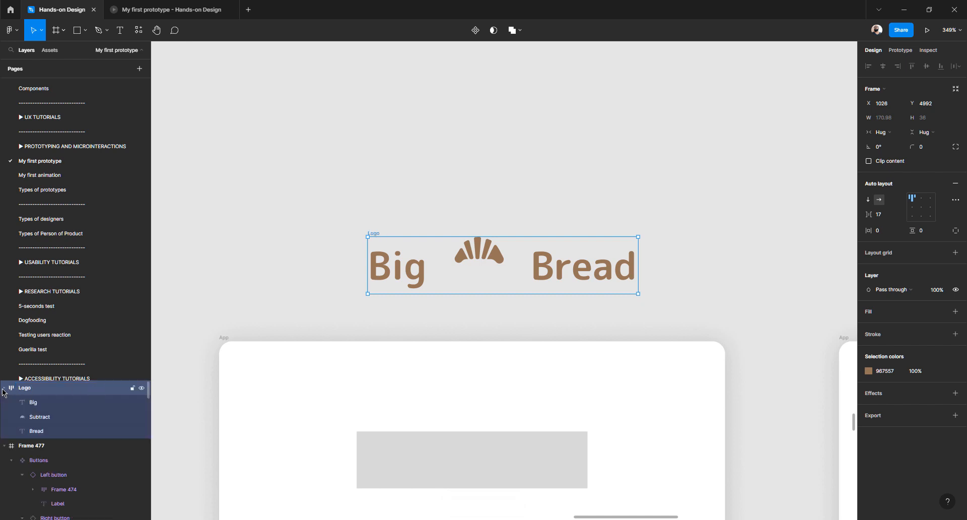
{"action": "left_click", "coordinate": [38, 409]}
{"action": "double_click", "coordinate": [40, 418]}
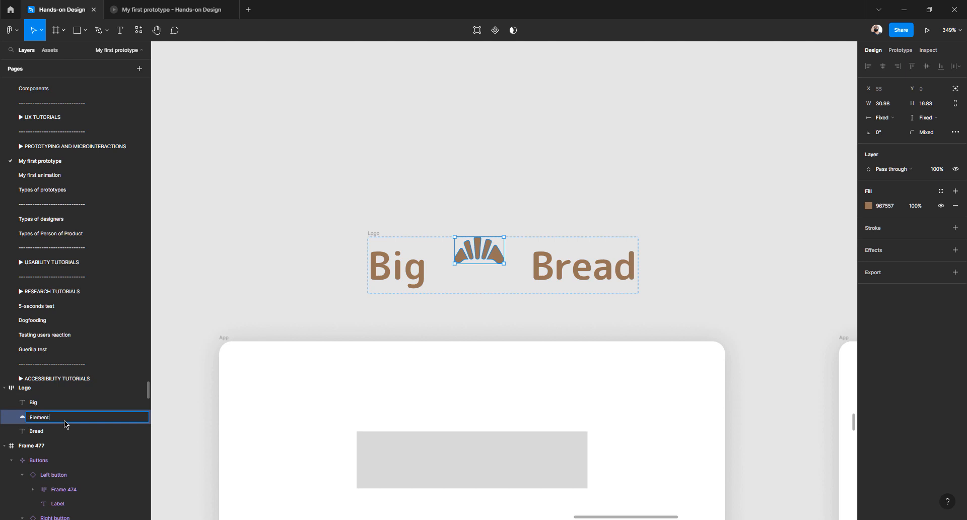
{"action": "type", "text": "Element"}
{"action": "key", "text": "Return"}
{"action": "left_click", "coordinate": [4, 388]}
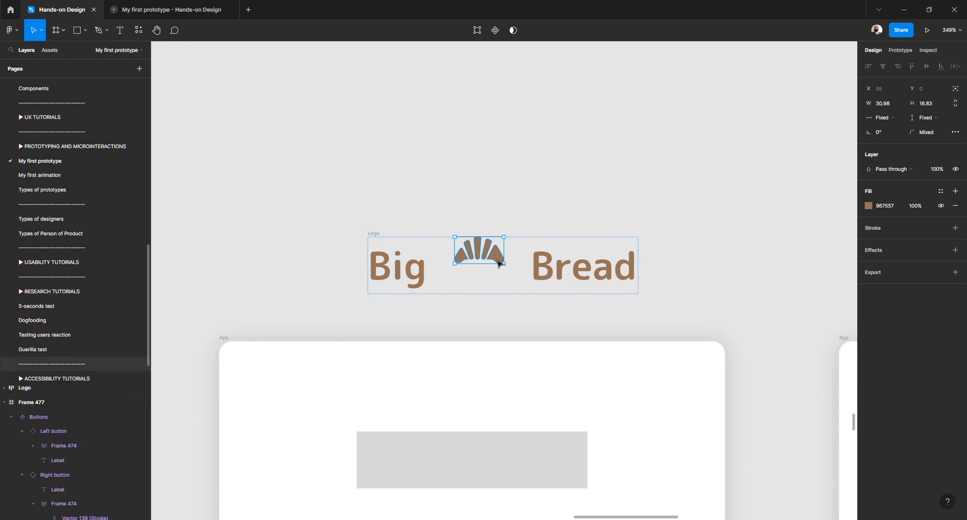
{"action": "left_click", "coordinate": [609, 192]}
Center the contents of the Logo frame and set the spacing between its items to 4
{"action": "left_click", "coordinate": [374, 235]}
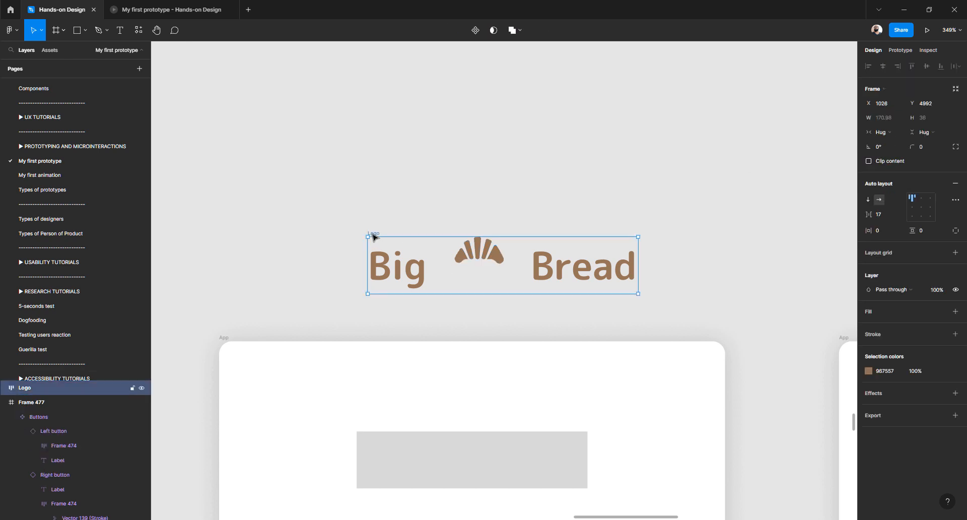
{"action": "left_click", "coordinate": [921, 207]}
{"action": "left_click", "coordinate": [886, 216]}
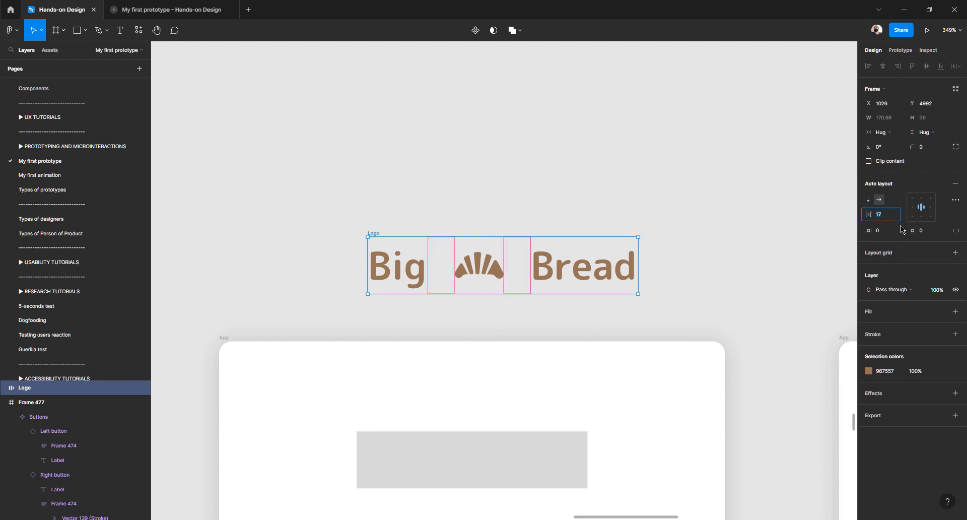
{"action": "type", "text": "4"}
{"action": "key", "text": "Return"}
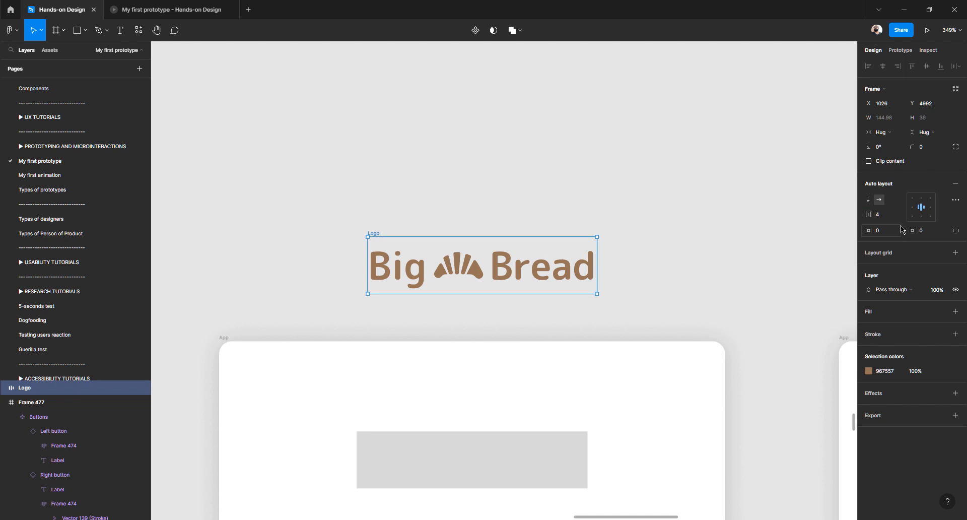
Turn the Logo frame into a component
{"action": "left_click", "coordinate": [633, 263]}
{"action": "left_click", "coordinate": [378, 236]}
{"action": "left_click", "coordinate": [477, 32]}
Delete the reference logo in Frame 432 above the new logo
{"action": "scroll", "coordinate": [460, 194], "scroll_direction": "down", "scroll_amount": 6}
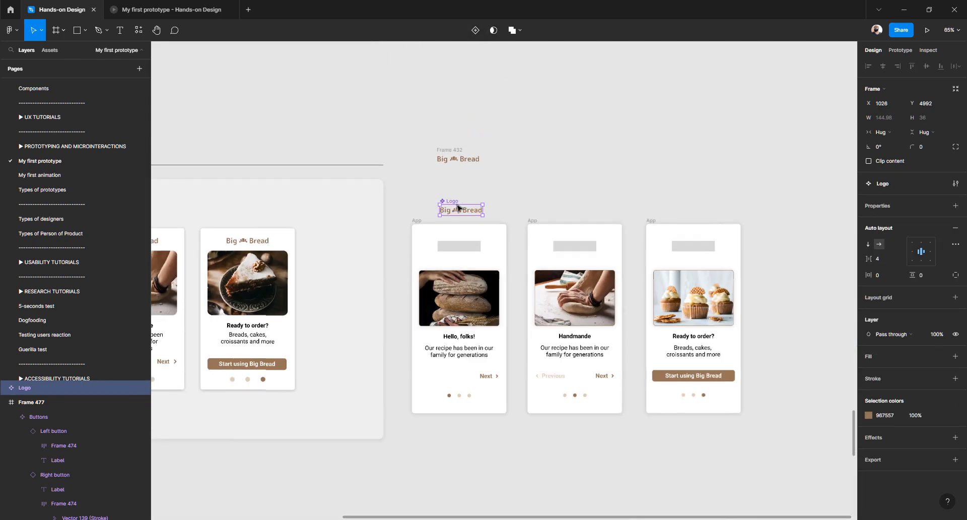
{"action": "scroll", "coordinate": [459, 207], "scroll_direction": "up", "scroll_amount": 3}
{"action": "left_click_drag", "start_coordinate": [419, 239], "coordinate": [524, 304]}
{"action": "key", "text": "Delete"}
Move the new Logo component up to the other components, placing it just above the Main button
{"action": "left_click_drag", "start_coordinate": [447, 317], "coordinate": [603, 151]}
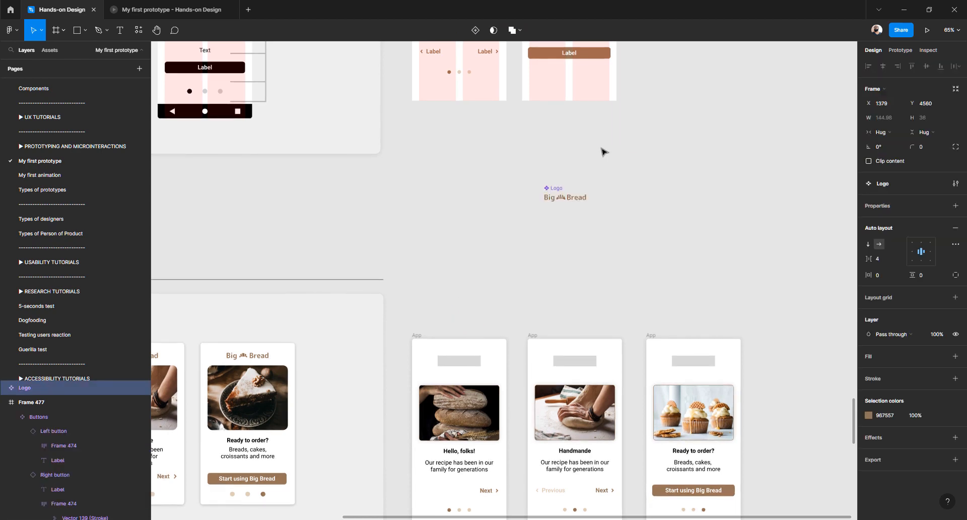
{"action": "left_click_drag", "start_coordinate": [490, 238], "coordinate": [375, 373]}
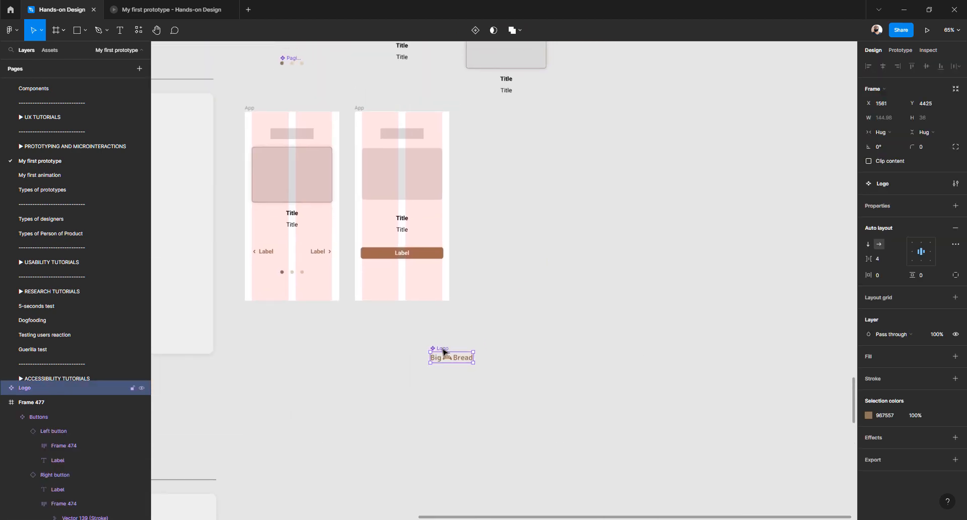
{"action": "left_click_drag", "start_coordinate": [449, 348], "coordinate": [554, 161]}
{"action": "left_click_drag", "start_coordinate": [481, 216], "coordinate": [430, 399]}
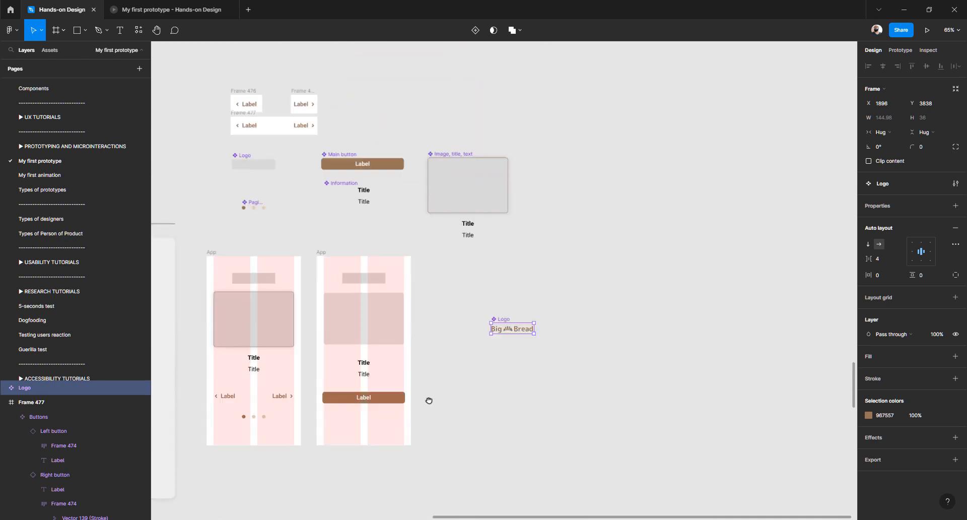
{"action": "left_click_drag", "start_coordinate": [490, 363], "coordinate": [328, 152]}
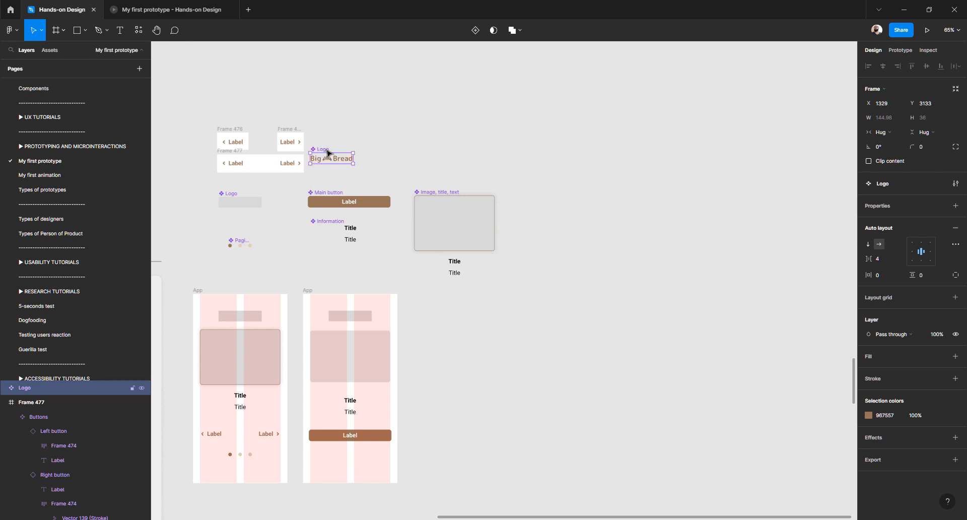
Select all the components and button frames above the App wireframes and move them farther up, clear of the wireframes
{"action": "left_click_drag", "start_coordinate": [199, 110], "coordinate": [539, 292]}
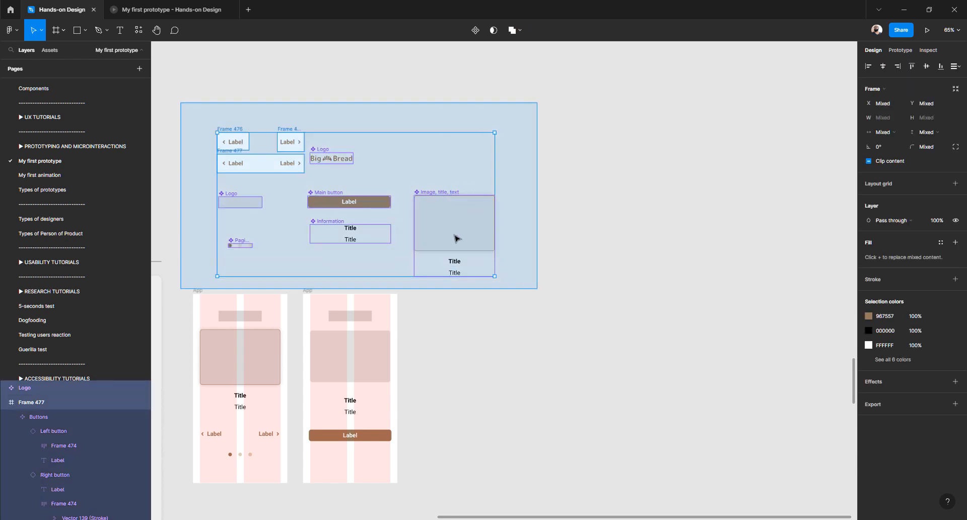
{"action": "scroll", "coordinate": [460, 270], "scroll_direction": "up", "scroll_amount": 2}
{"action": "left_click_drag", "start_coordinate": [453, 263], "coordinate": [425, 212]}
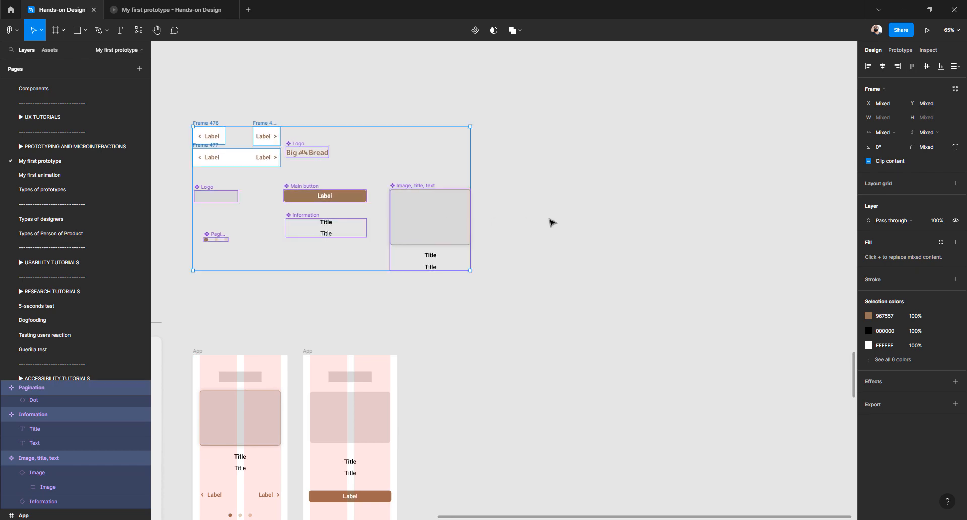
{"action": "left_click", "coordinate": [547, 232]}
Examine the logo placeholder in the first finished App screen and the layers inside the new Logo component
{"action": "left_click_drag", "start_coordinate": [405, 428], "coordinate": [554, 156]}
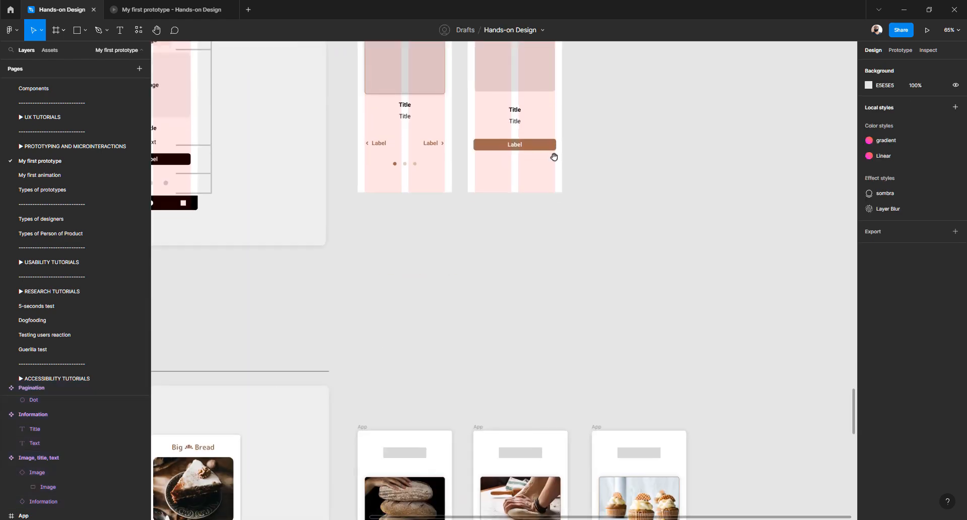
{"action": "left_click_drag", "start_coordinate": [520, 312], "coordinate": [501, 153]}
{"action": "left_click_drag", "start_coordinate": [509, 262], "coordinate": [511, 189]}
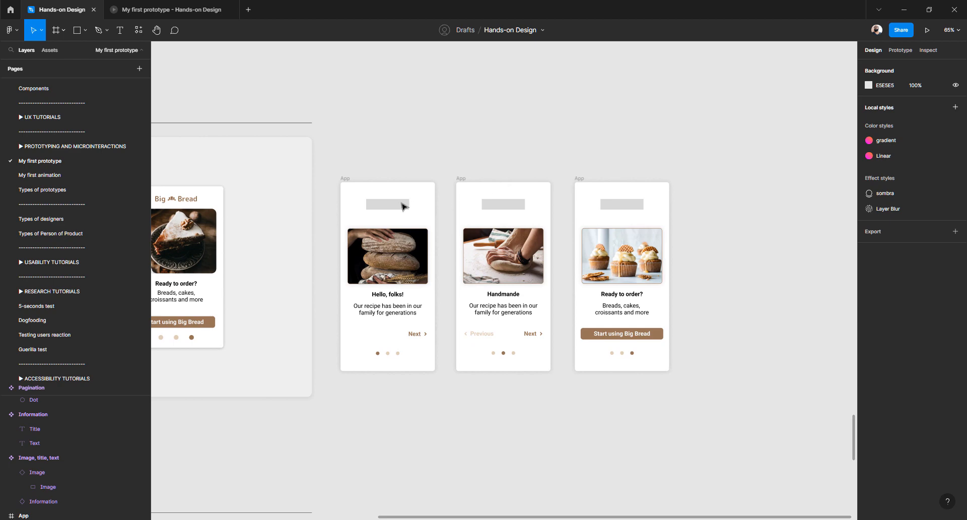
{"action": "left_click", "coordinate": [401, 206]}
{"action": "scroll", "coordinate": [401, 205], "scroll_direction": "up", "scroll_amount": 8}
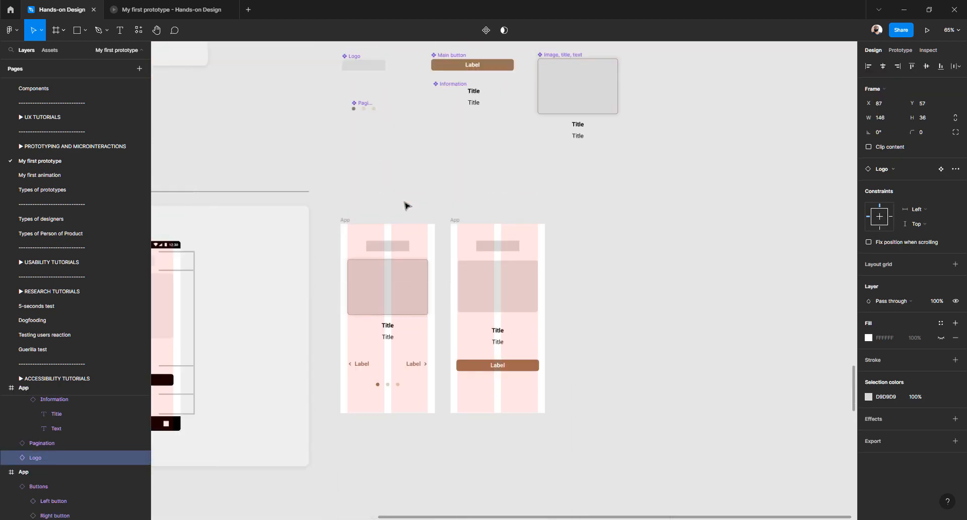
{"action": "left_click", "coordinate": [453, 174]}
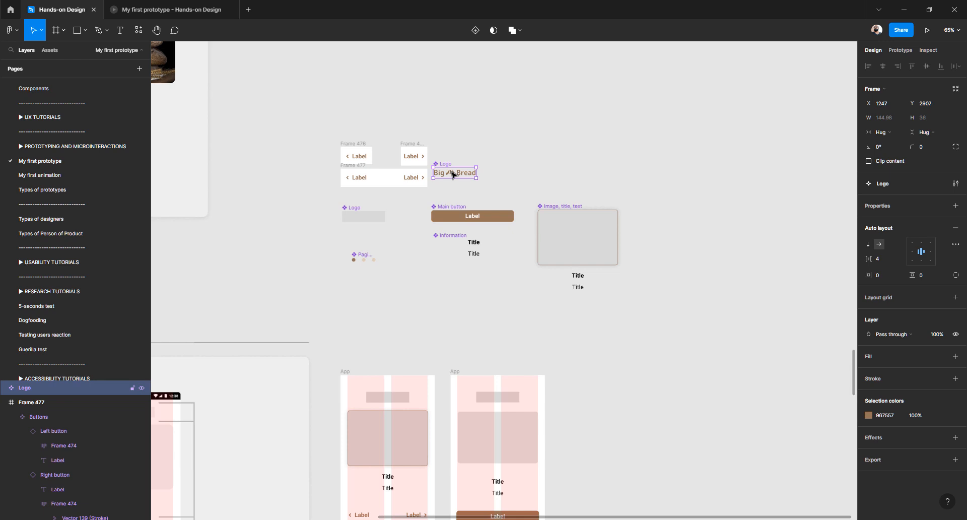
{"action": "scroll", "coordinate": [452, 174], "scroll_direction": "up", "scroll_amount": 4}
{"action": "double_click", "coordinate": [452, 176]}
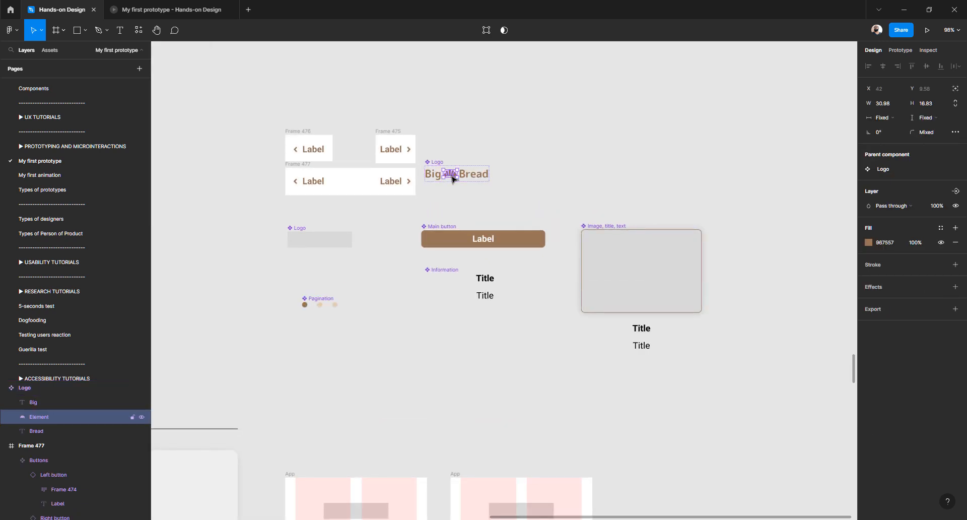
{"action": "left_click", "coordinate": [466, 146]}
{"action": "left_click", "coordinate": [444, 164]}
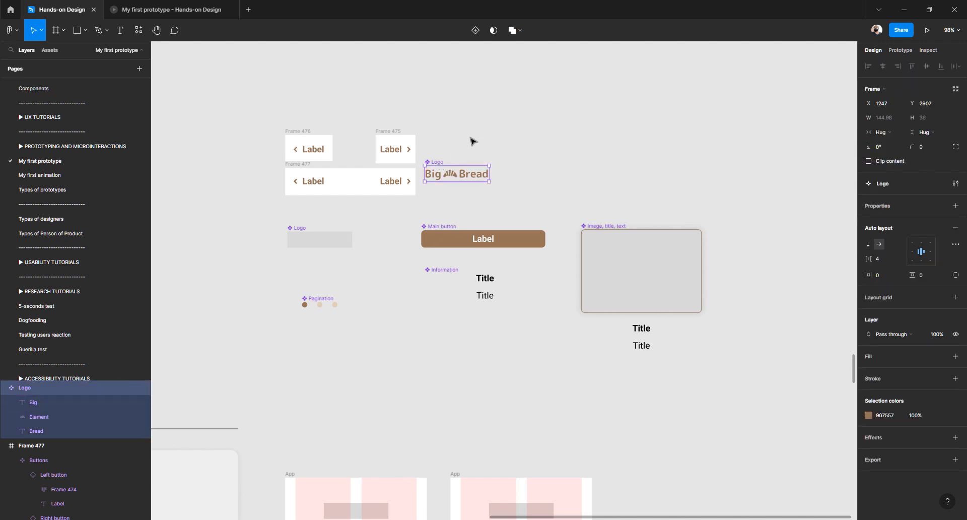
Convert the Big and Bread texts in the new Logo component to vector outlines
{"action": "scroll", "coordinate": [437, 174], "scroll_direction": "up", "scroll_amount": 5}
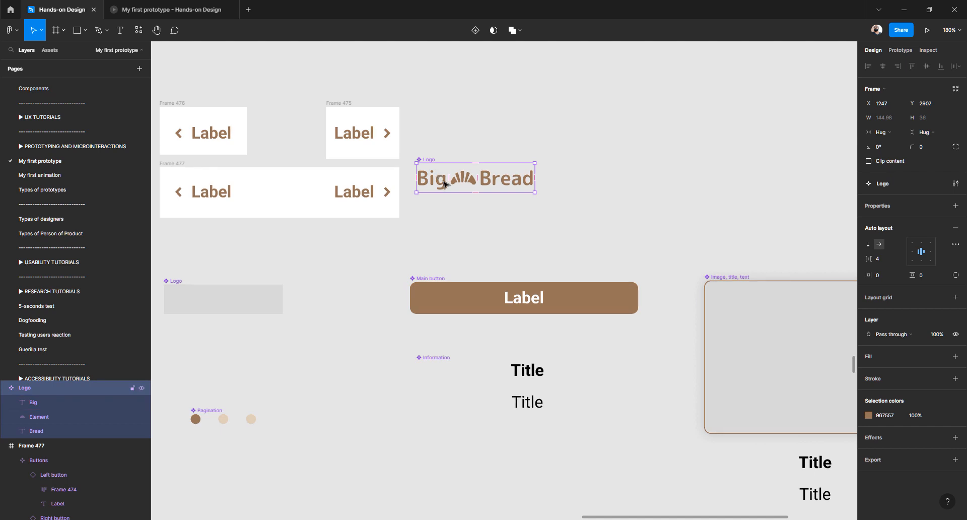
{"action": "key", "text": "Return"}
{"action": "key", "text": "ctrl+alt+o"}
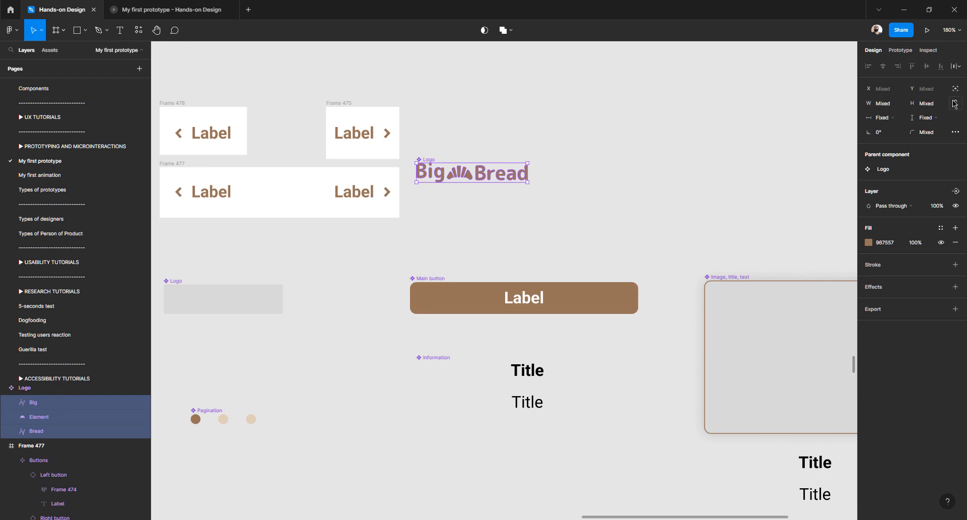
{"action": "left_click", "coordinate": [892, 103]}
{"action": "left_click", "coordinate": [474, 219]}
{"action": "scroll", "coordinate": [406, 254], "scroll_direction": "down", "scroll_amount": 3}
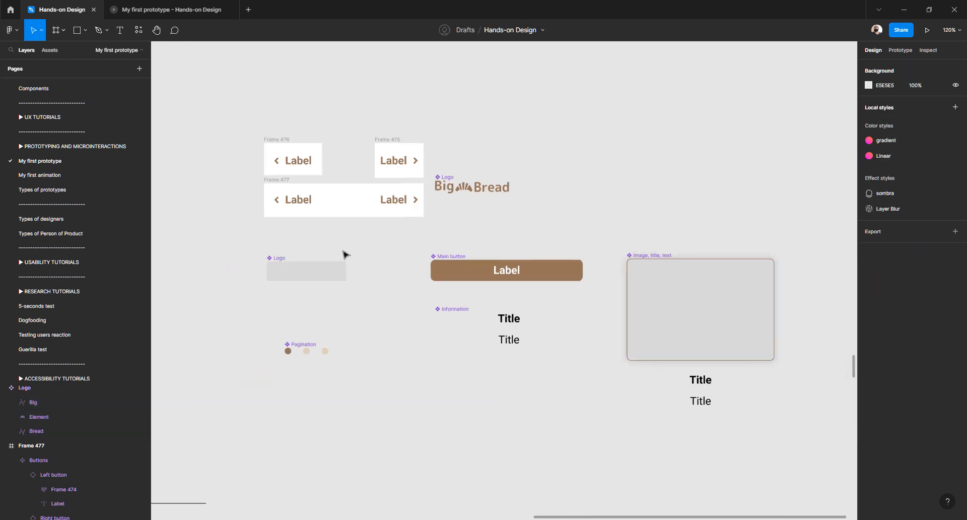
Check the grey placeholder Logo's size and move the Big Bread Logo component to X 1301, Y 2897
{"action": "left_click", "coordinate": [315, 269]}
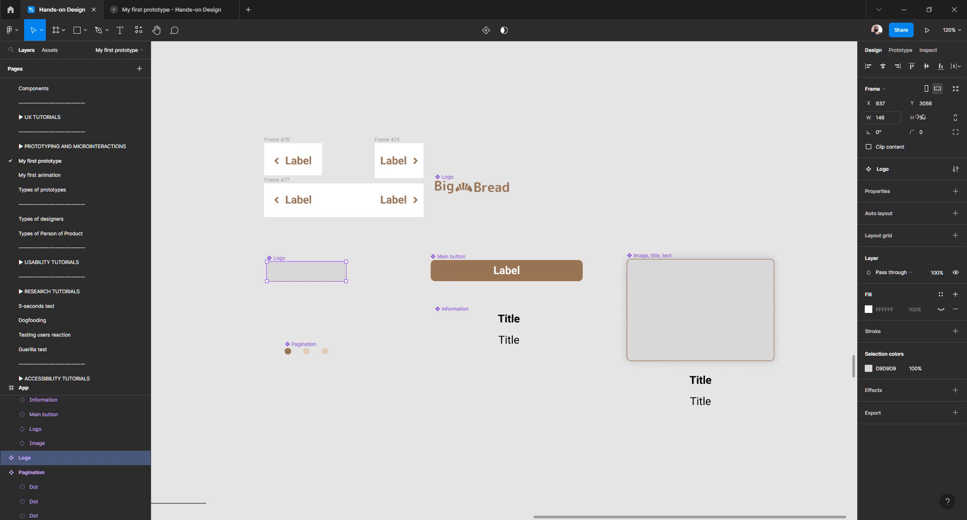
{"action": "left_click", "coordinate": [540, 176]}
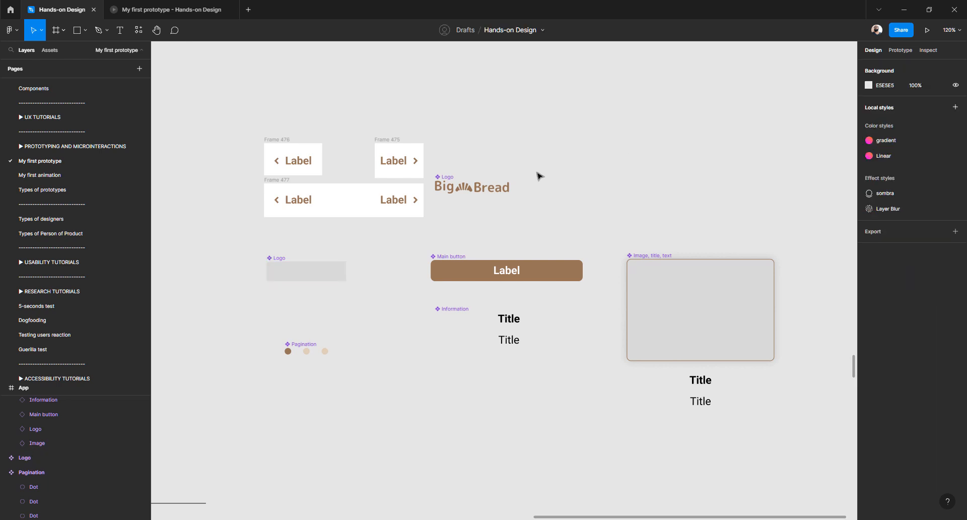
{"action": "left_click", "coordinate": [454, 191]}
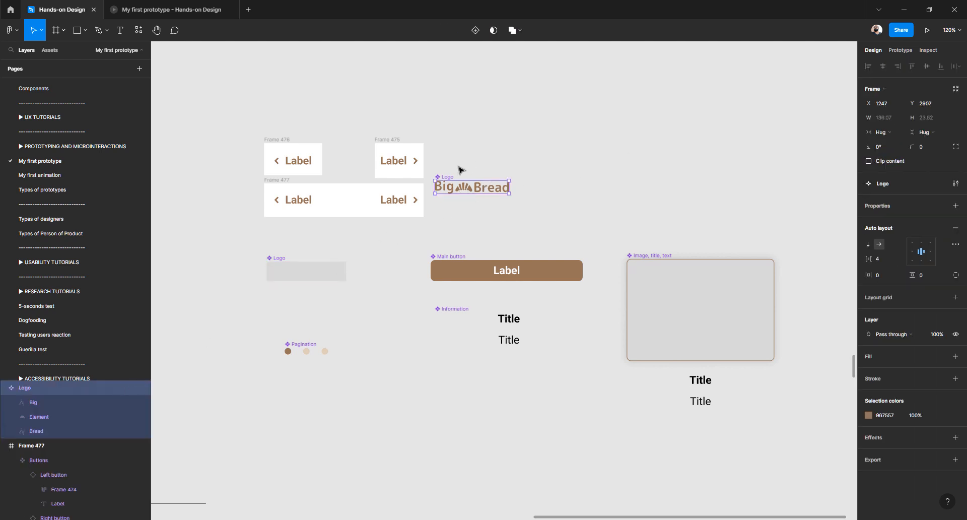
{"action": "left_click", "coordinate": [460, 169]}
{"action": "left_click", "coordinate": [446, 182]}
{"action": "mouse_move", "coordinate": [445, 176]}
{"action": "left_mouse_down"}
{"action": "mouse_move", "coordinate": [484, 176]}
{"action": "mouse_move", "coordinate": [455, 179]}
{"action": "left_mouse_up"}
{"action": "scroll", "coordinate": [482, 171], "scroll_direction": "up", "scroll_amount": 5}
{"action": "left_click", "coordinate": [479, 205]}
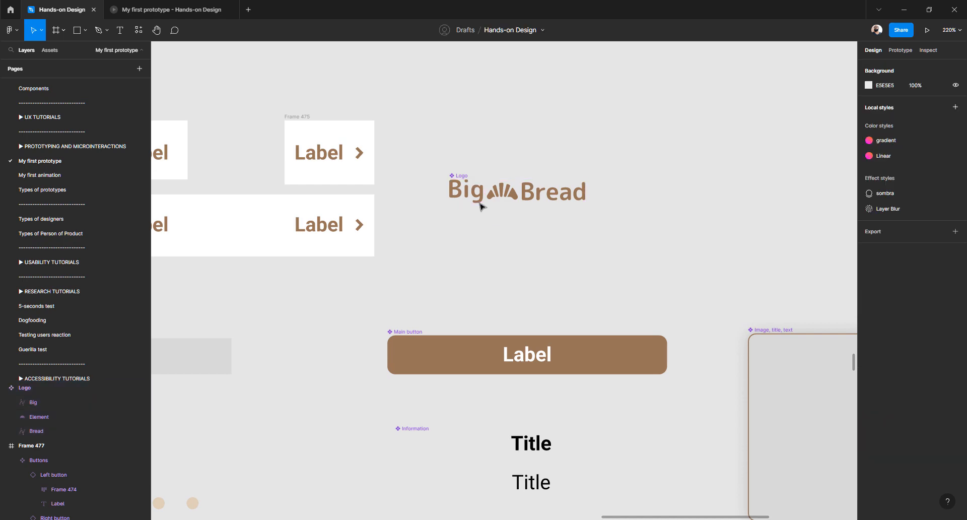
{"action": "left_click", "coordinate": [477, 198]}
{"action": "right_click", "coordinate": [476, 196]}
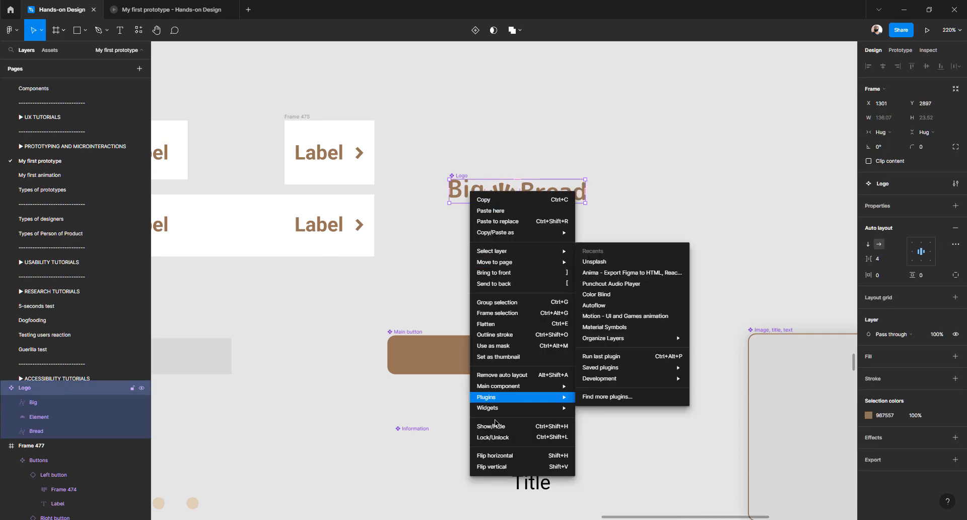
{"action": "mouse_move", "coordinate": [499, 387]}
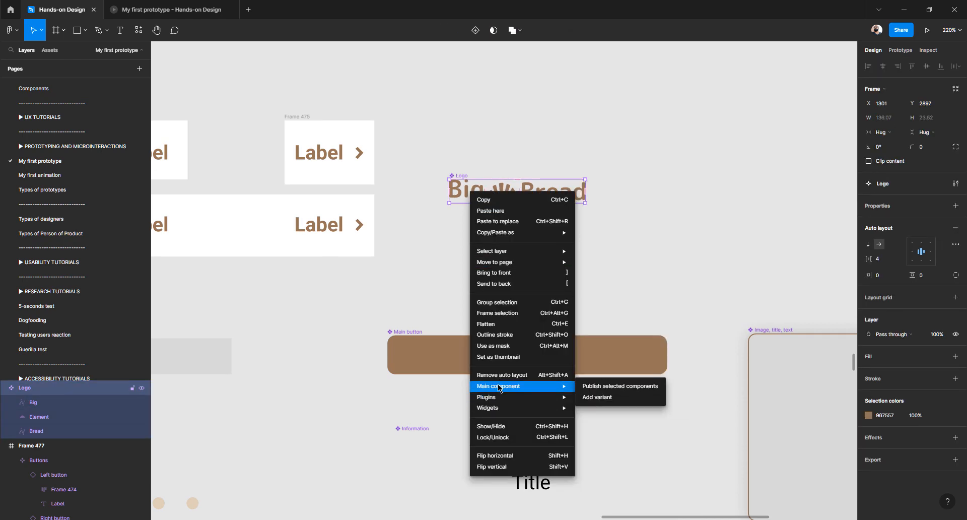
{"action": "left_click", "coordinate": [424, 267]}
{"action": "right_click", "coordinate": [477, 203]}
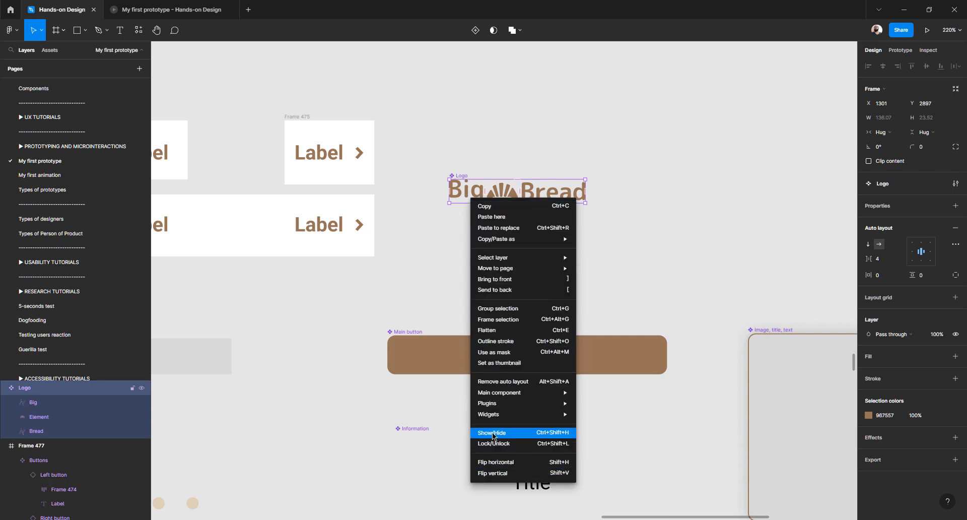
{"action": "mouse_move", "coordinate": [490, 403]}
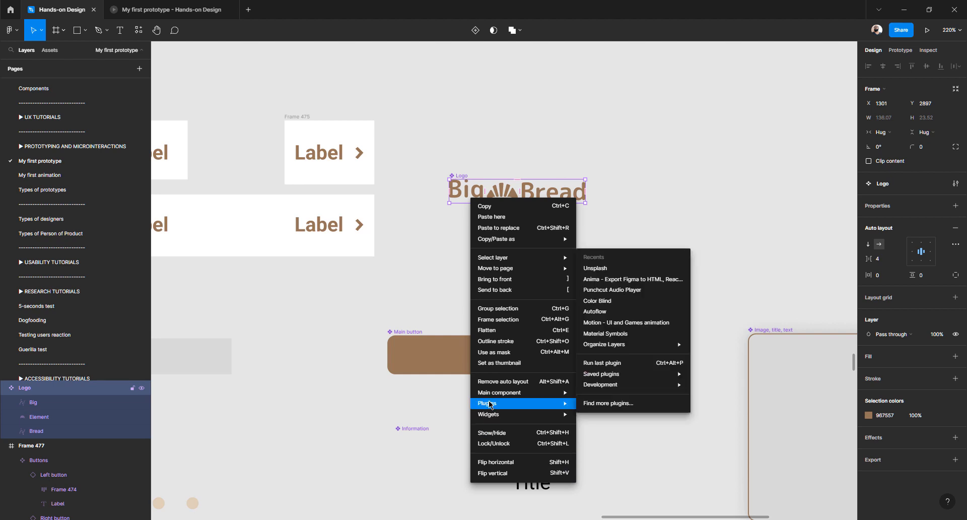
{"action": "left_click", "coordinate": [428, 217]}
{"action": "left_click", "coordinate": [427, 217]}
Duplicate the Big Bread Logo component just below the original and detach the copy from its main component
{"action": "left_click", "coordinate": [465, 193]}
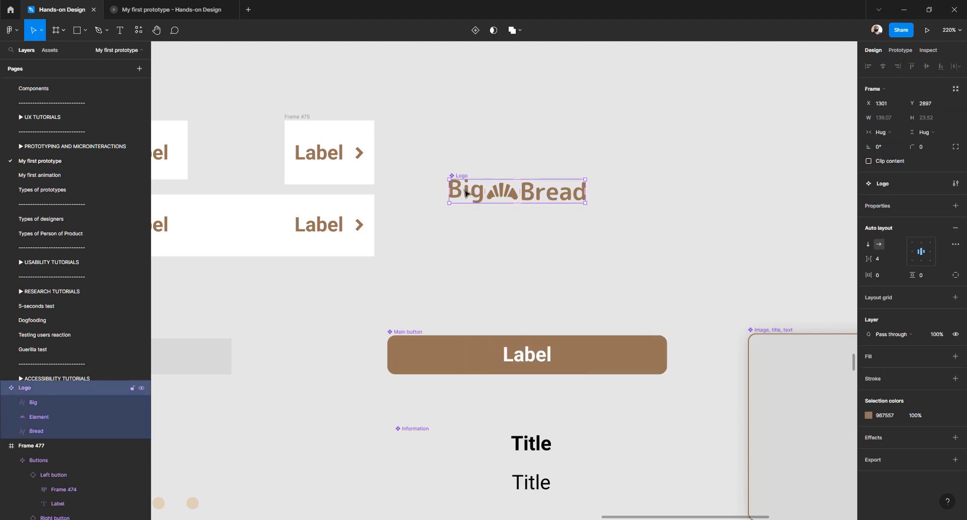
{"action": "left_click_drag", "start_coordinate": [465, 193], "coordinate": [466, 237]}
{"action": "right_click", "coordinate": [466, 237]}
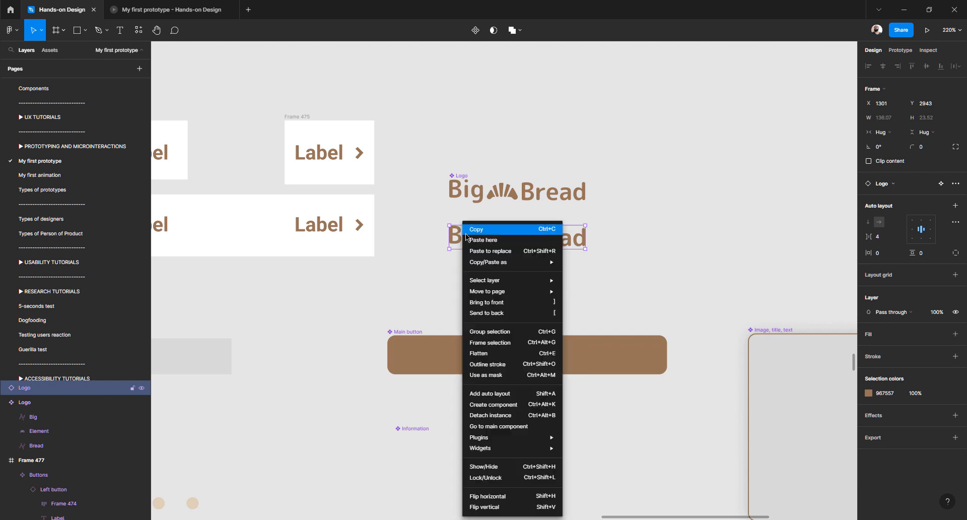
{"action": "left_click", "coordinate": [480, 416]}
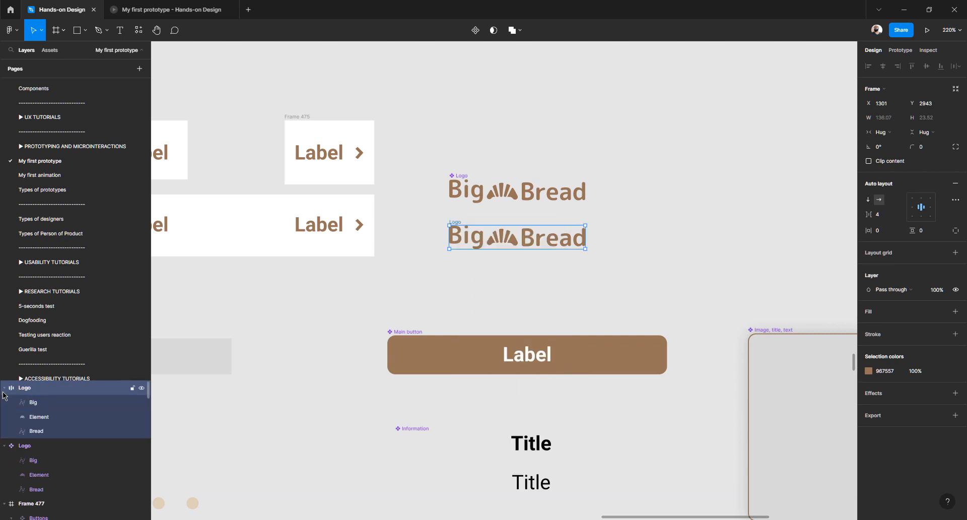
Check the layers of the detached logo copy and delete the original Logo component above it
{"action": "left_click", "coordinate": [424, 272]}
{"action": "left_click", "coordinate": [467, 240]}
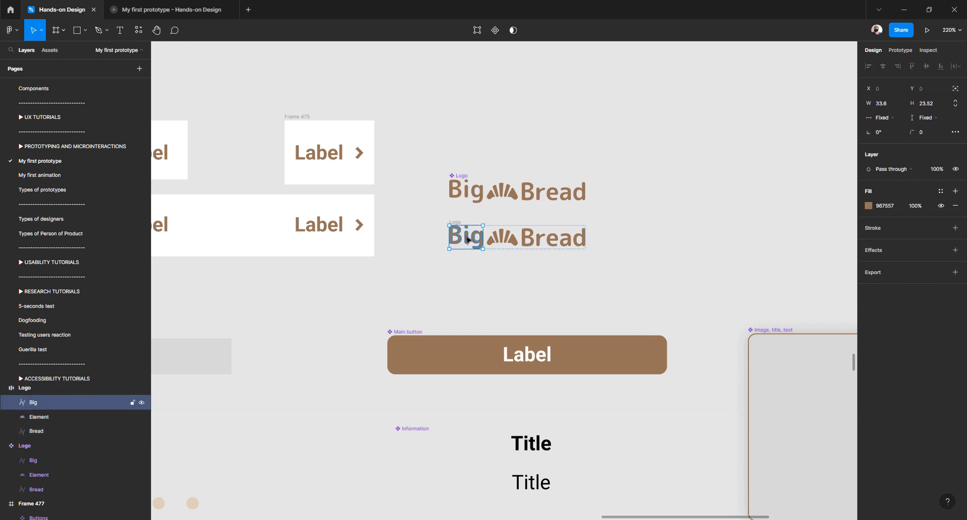
{"action": "left_click", "coordinate": [490, 259]}
{"action": "left_click", "coordinate": [459, 223]}
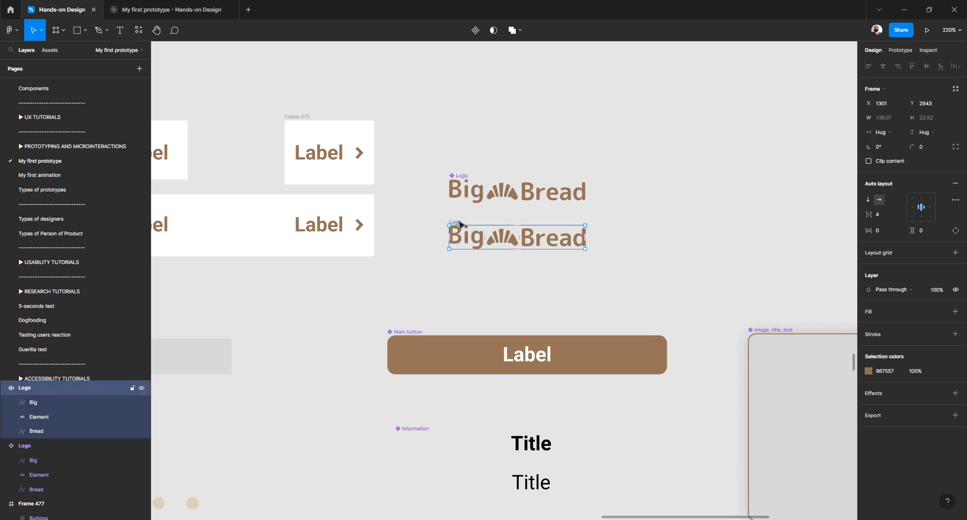
{"action": "left_click_drag", "start_coordinate": [439, 161], "coordinate": [599, 212]}
{"action": "key", "text": "Delete"}
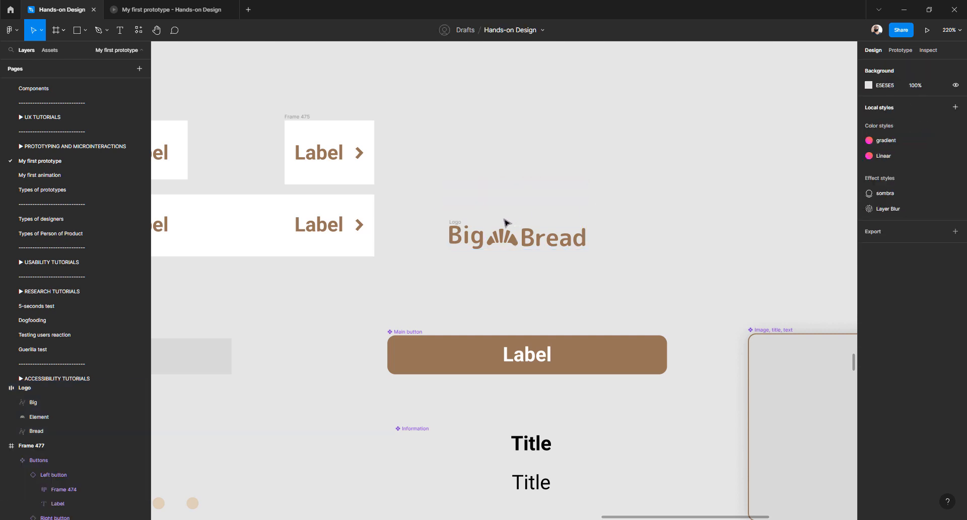
Examine the grey logo placeholder in the first finished App screen to see which component it belongs to
{"action": "left_click", "coordinate": [456, 223]}
{"action": "scroll", "coordinate": [480, 235], "scroll_direction": "left", "scroll_amount": 3}
{"action": "scroll", "coordinate": [480, 234], "scroll_direction": "left", "scroll_amount": 3}
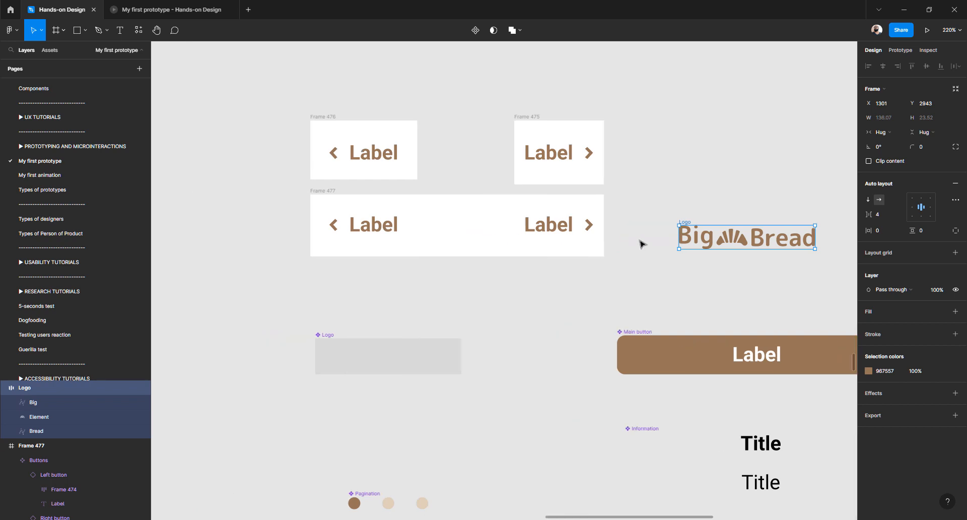
{"action": "scroll", "coordinate": [468, 320], "scroll_direction": "down", "scroll_amount": 5}
{"action": "scroll", "coordinate": [469, 319], "scroll_direction": "down", "scroll_amount": 12}
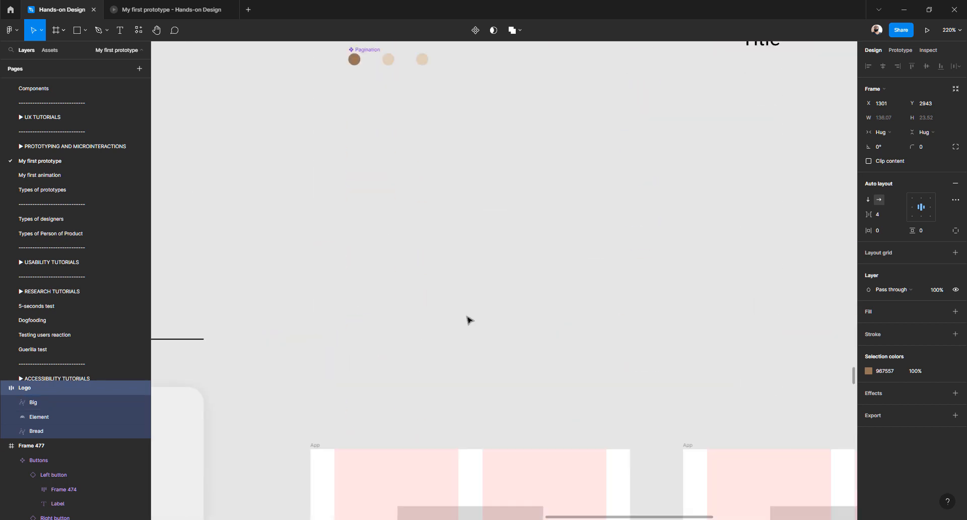
{"action": "scroll", "coordinate": [468, 319], "scroll_direction": "down", "scroll_amount": 3}
{"action": "scroll", "coordinate": [468, 320], "scroll_direction": "down", "scroll_amount": 16}
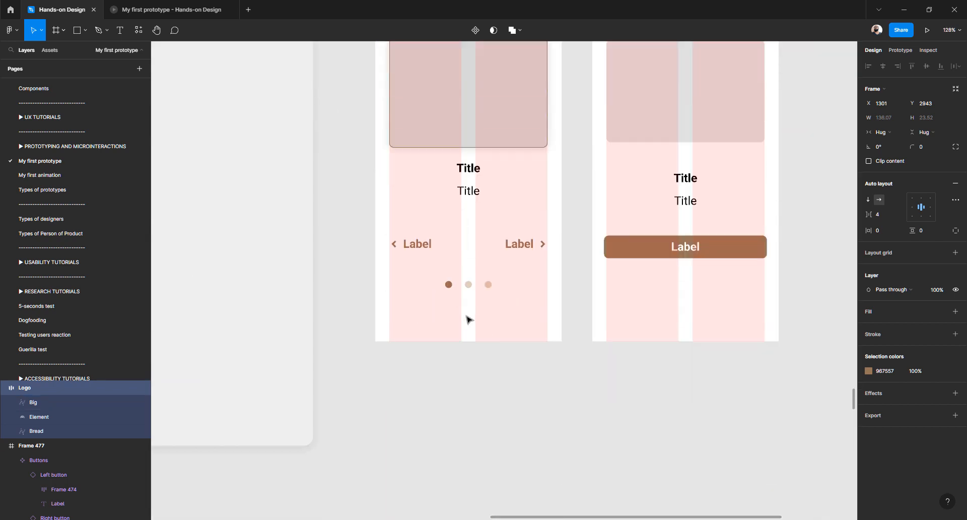
{"action": "scroll", "coordinate": [468, 320], "scroll_direction": "down", "scroll_amount": 8}
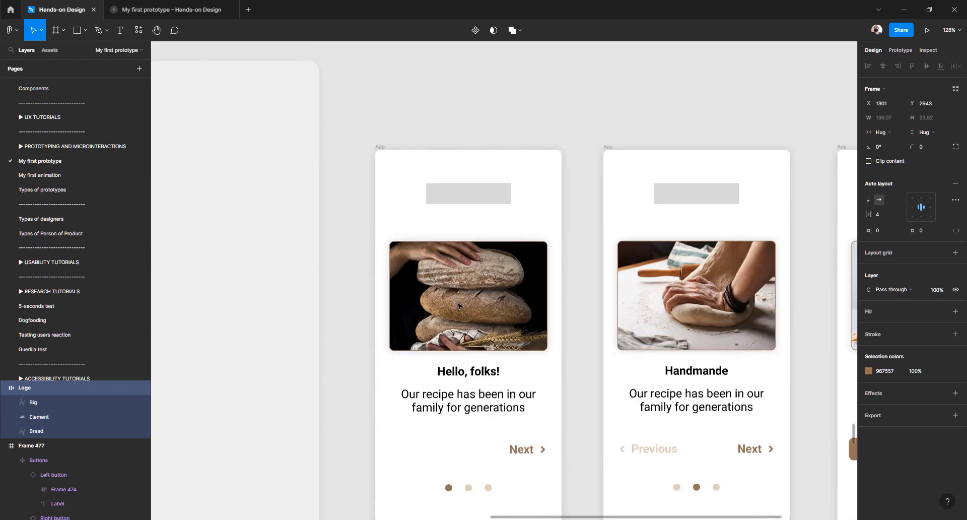
{"action": "scroll", "coordinate": [448, 252], "scroll_direction": "right", "scroll_amount": 1}
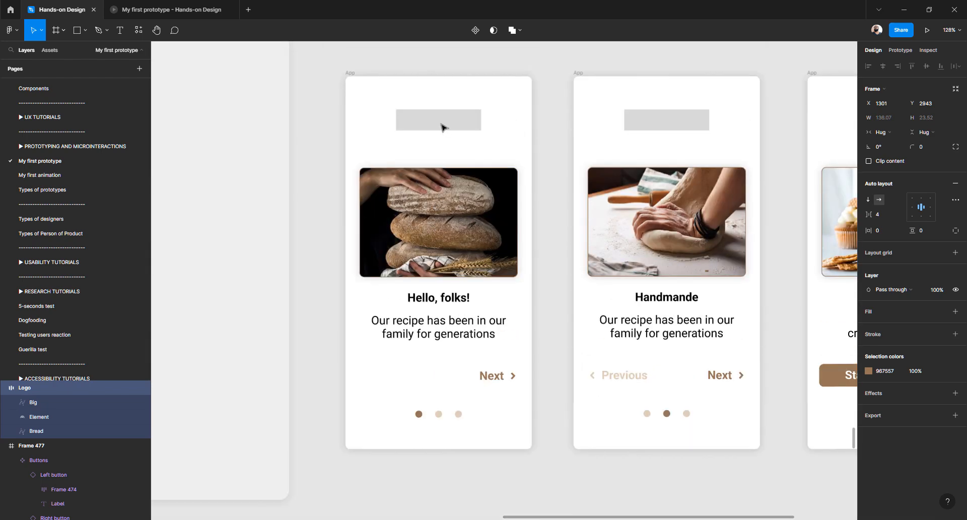
{"action": "left_click", "coordinate": [442, 127]}
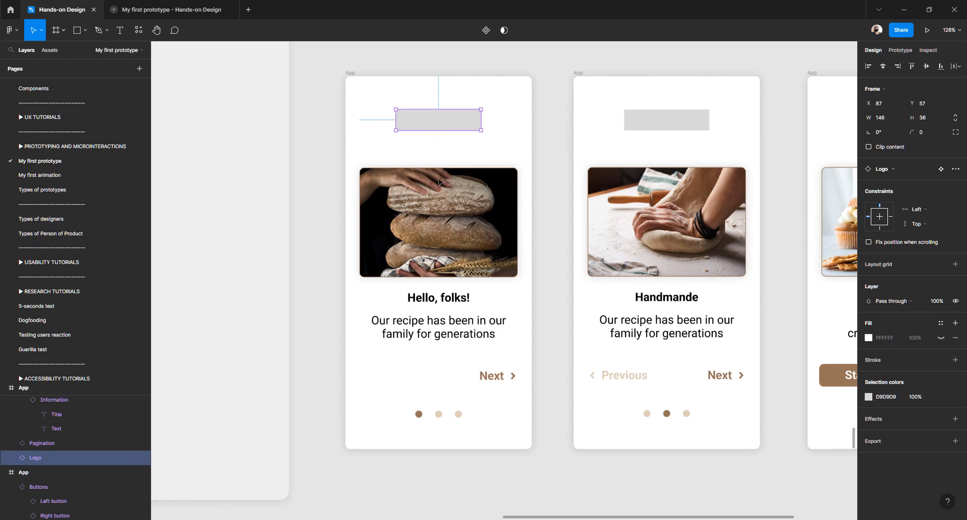
Move the detached Big Bread logo to just below the grey placeholder Logo component, at X 956, Y 3116
{"action": "scroll", "coordinate": [438, 182], "scroll_direction": "up", "scroll_amount": 20}
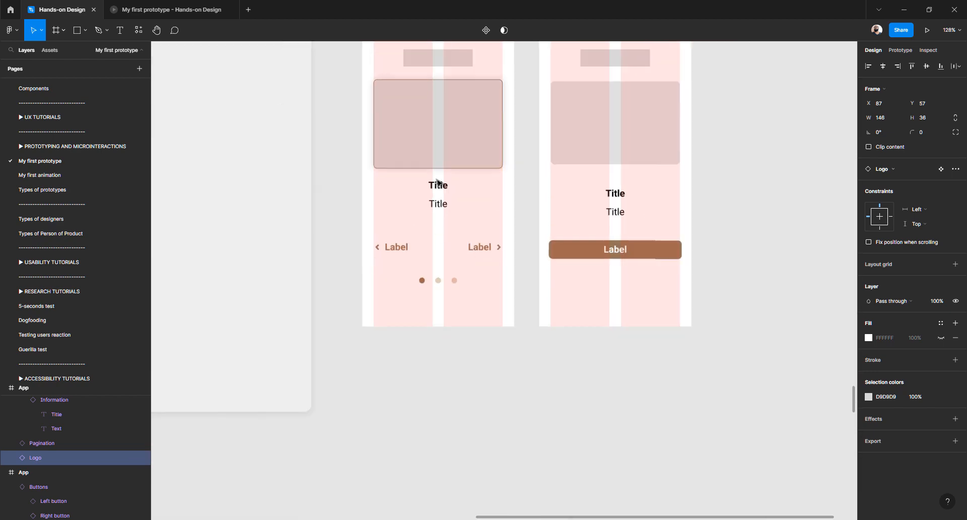
{"action": "scroll", "coordinate": [437, 182], "scroll_direction": "down", "scroll_amount": 3}
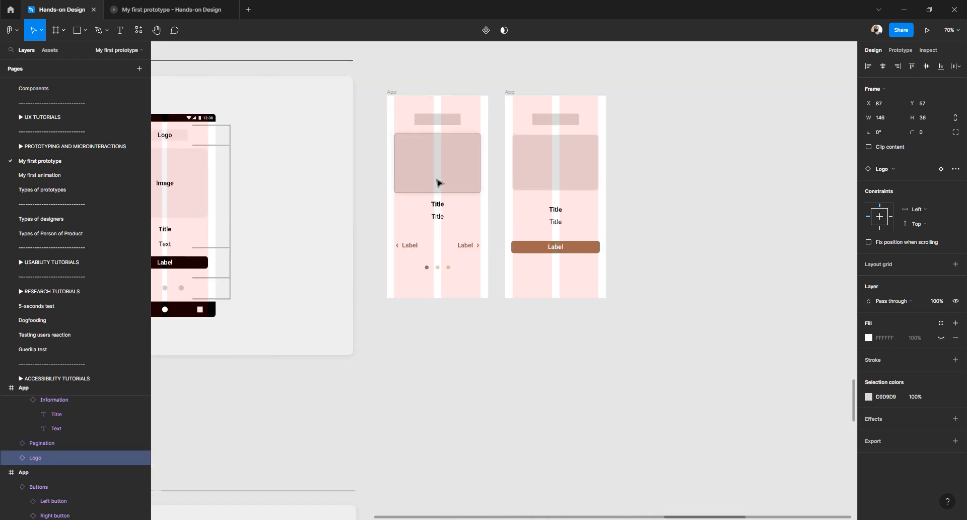
{"action": "scroll", "coordinate": [437, 182], "scroll_direction": "up", "scroll_amount": 10}
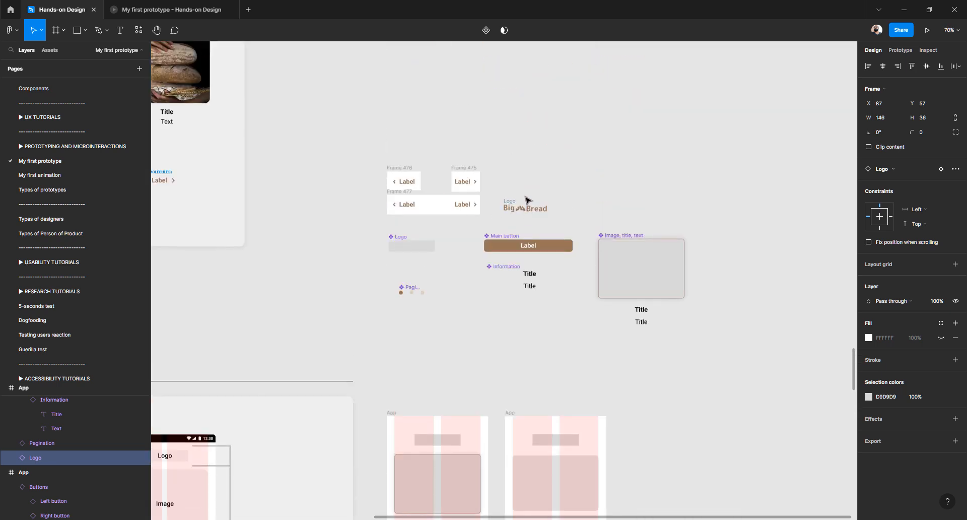
{"action": "left_click_drag", "start_coordinate": [525, 197], "coordinate": [404, 260]}
{"action": "scroll", "coordinate": [405, 261], "scroll_direction": "up", "scroll_amount": 10}
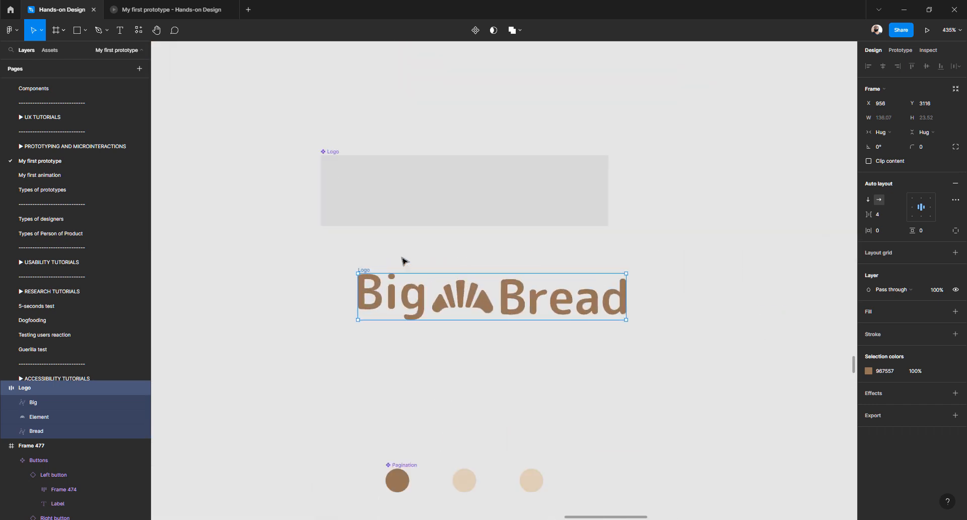
Place the detached Big Bread logo inside the grey placeholder Logo component, at X 5, Y 6
{"action": "left_click", "coordinate": [380, 260]}
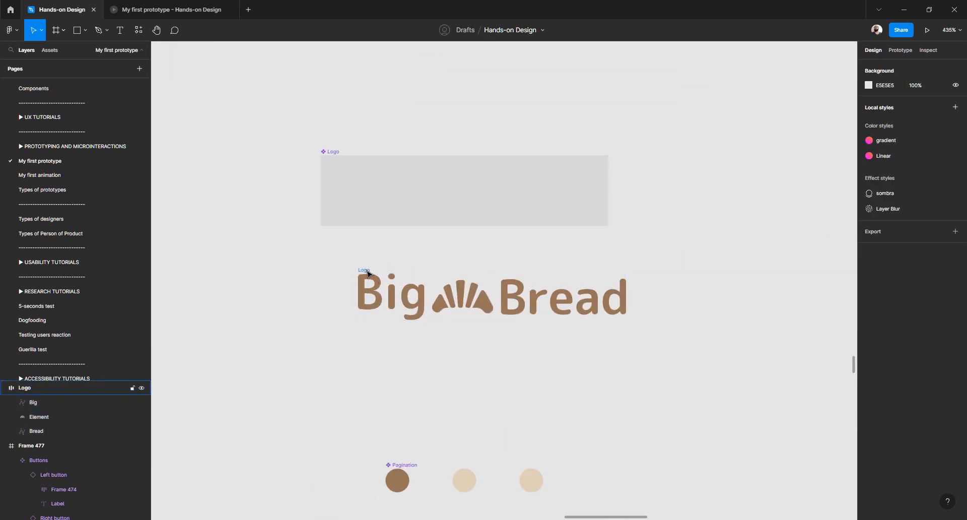
{"action": "left_click_drag", "start_coordinate": [368, 273], "coordinate": [338, 170]}
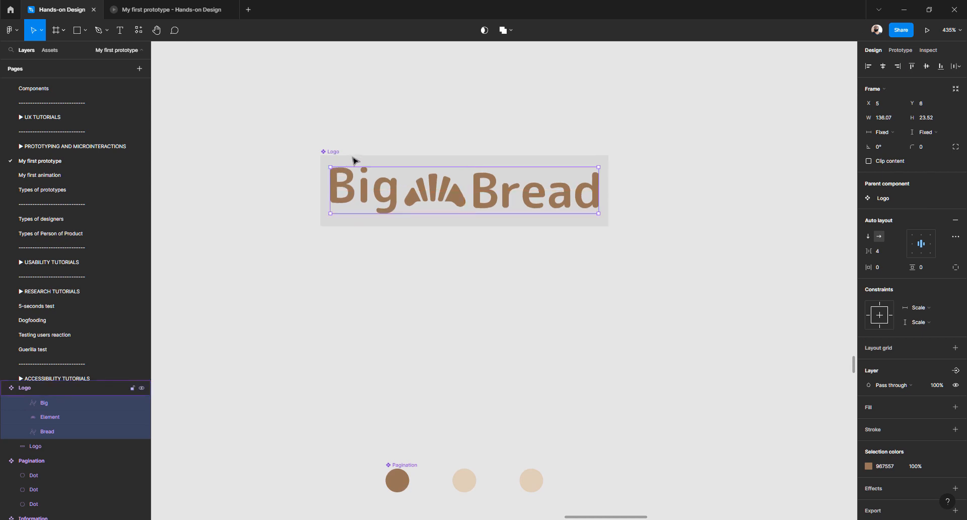
{"action": "left_click", "coordinate": [353, 159]}
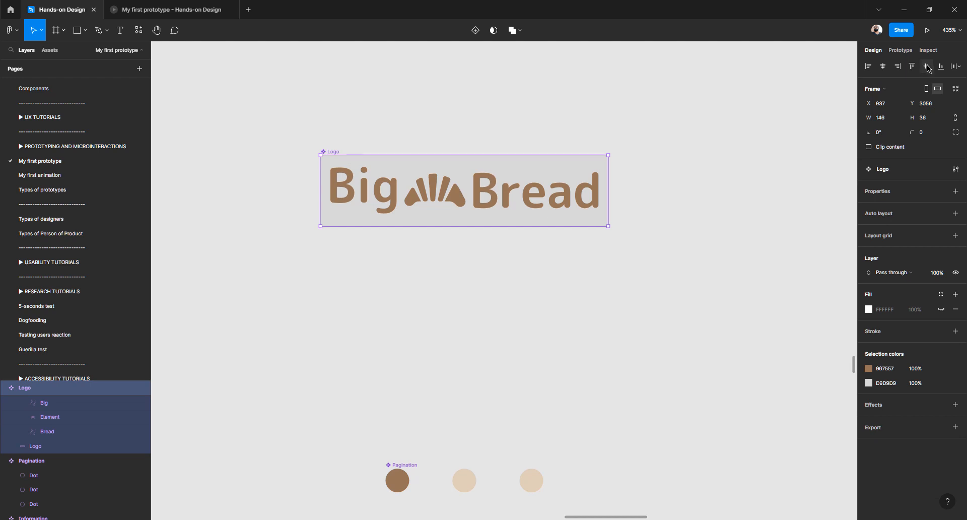
Examine the wireframe and finished App screens to check how the Big Bread logo appears in their Logo instances
{"action": "left_click", "coordinate": [522, 274]}
{"action": "scroll", "coordinate": [437, 242], "scroll_direction": "down", "scroll_amount": 4, "text": "ctrl"}
{"action": "scroll", "coordinate": [436, 243], "scroll_direction": "down", "scroll_amount": 7}
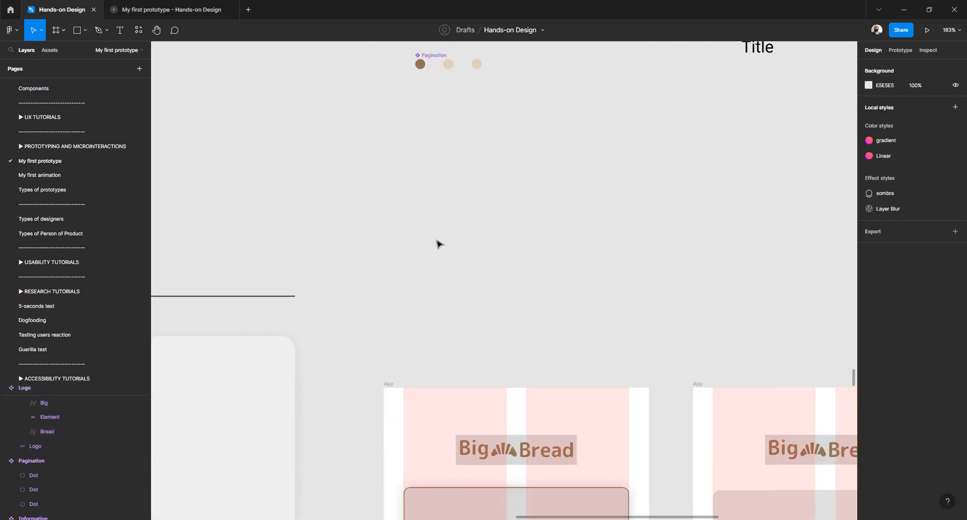
{"action": "scroll", "coordinate": [437, 244], "scroll_direction": "right", "scroll_amount": 5}
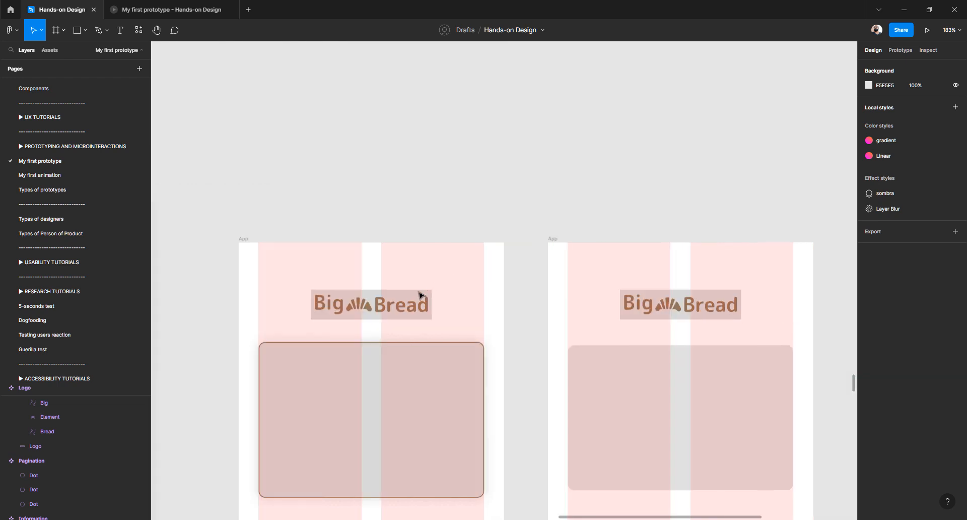
{"action": "scroll", "coordinate": [421, 295], "scroll_direction": "down", "scroll_amount": 8}
{"action": "scroll", "coordinate": [427, 294], "scroll_direction": "down", "scroll_amount": 10}
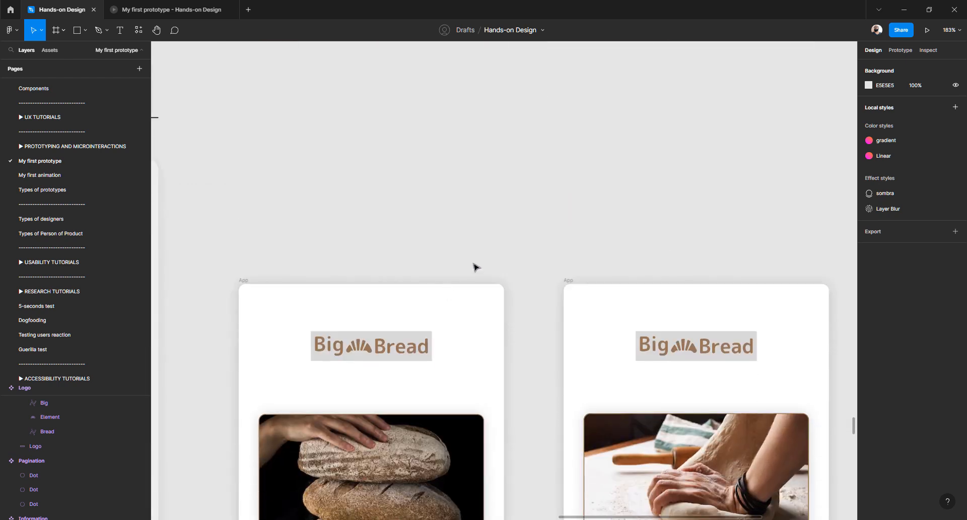
{"action": "scroll", "coordinate": [476, 267], "scroll_direction": "down", "scroll_amount": 5}
{"action": "scroll", "coordinate": [476, 269], "scroll_direction": "up", "scroll_amount": 8}
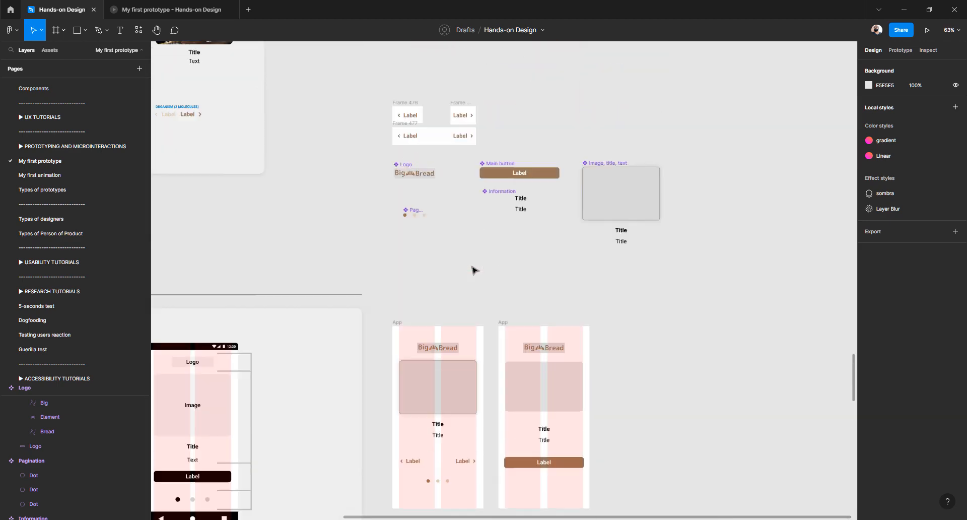
{"action": "scroll", "coordinate": [474, 269], "scroll_direction": "up", "scroll_amount": 5}
{"action": "scroll", "coordinate": [425, 268], "scroll_direction": "down", "scroll_amount": 6}
{"action": "scroll", "coordinate": [419, 252], "scroll_direction": "up", "scroll_amount": 5}
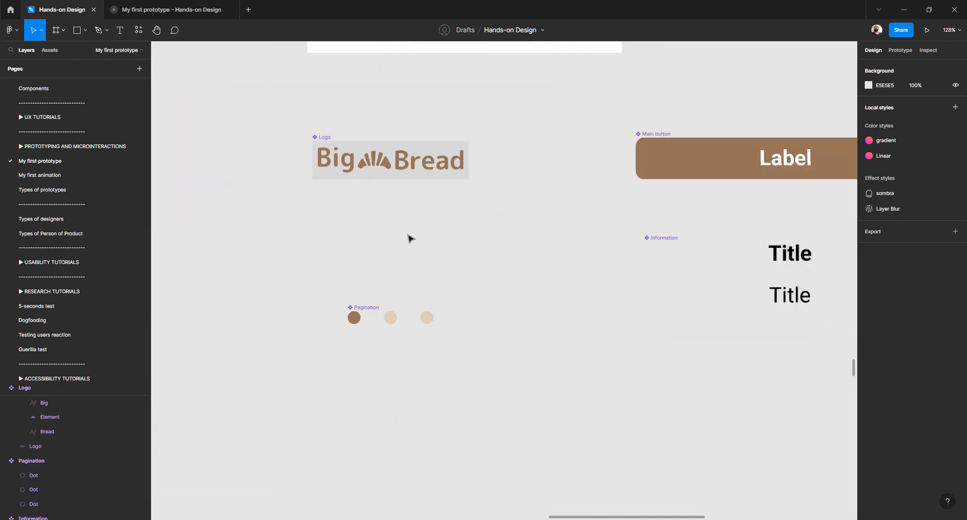
Try moving the main Logo component to X 956, Y 3031, and undo the move
{"action": "left_click_drag", "start_coordinate": [324, 136], "coordinate": [347, 111]}
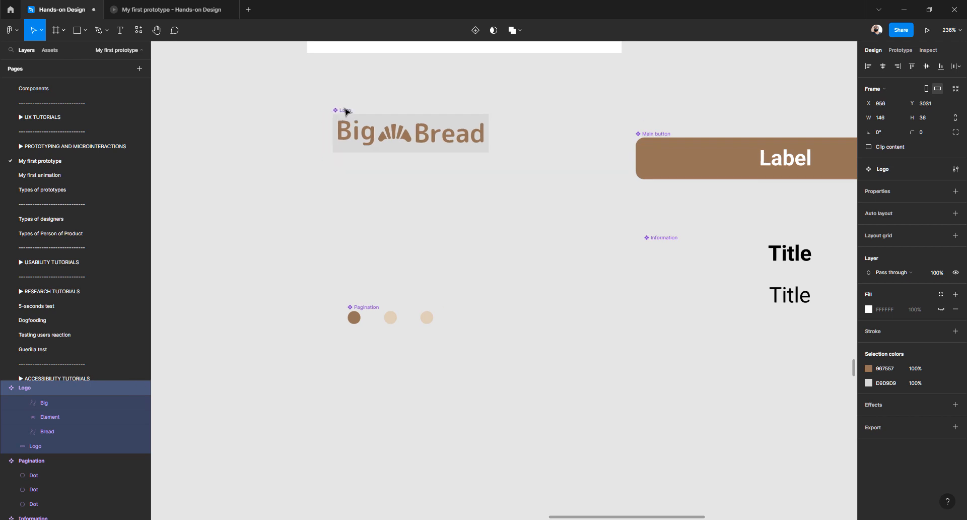
{"action": "key", "text": "ctrl+z"}
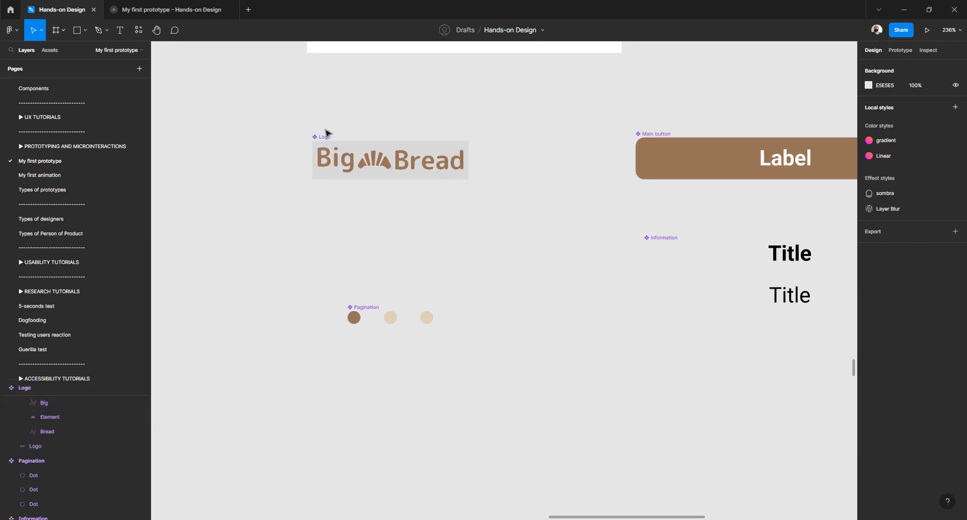
Rename the grey rectangle layer inside the Logo component as Background and hide its D9D9D9 fill
{"action": "left_click", "coordinate": [325, 136]}
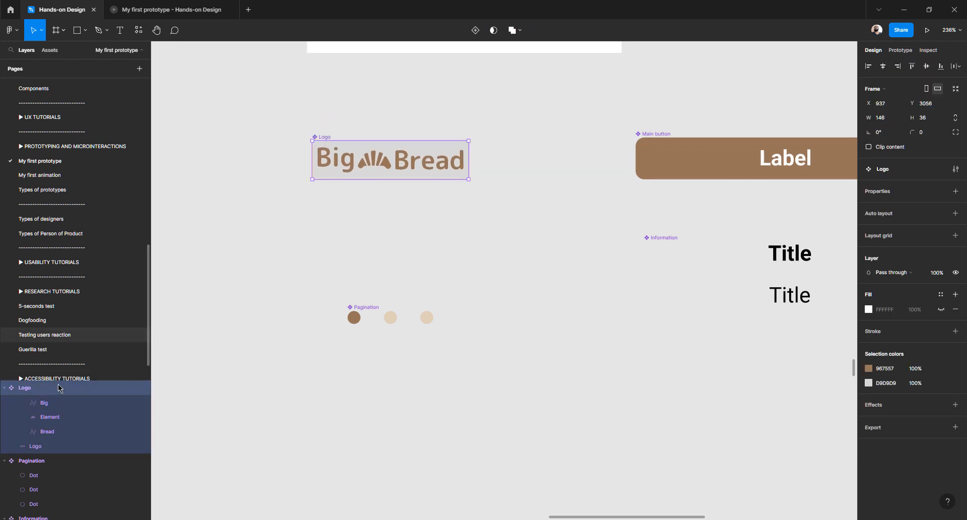
{"action": "scroll", "coordinate": [73, 301], "scroll_direction": "down", "scroll_amount": 3}
{"action": "left_click", "coordinate": [57, 295]}
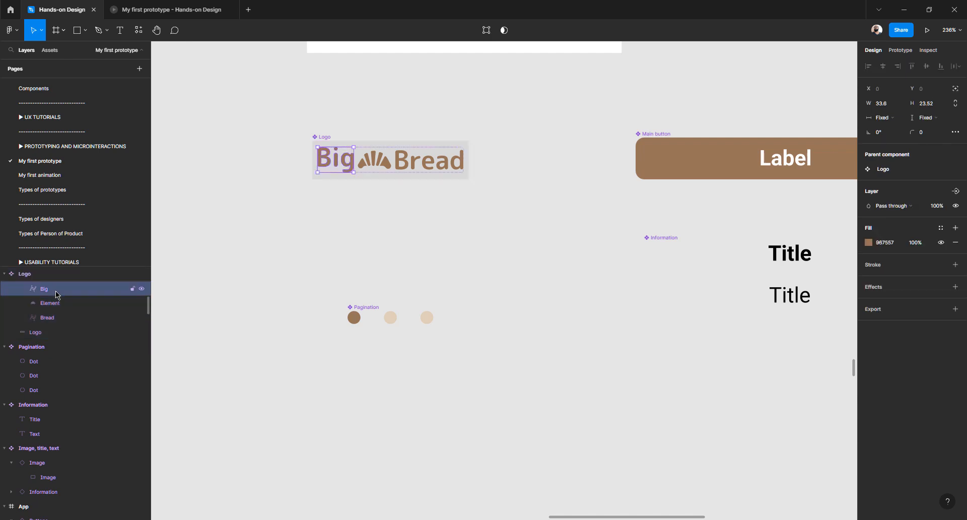
{"action": "double_click", "coordinate": [63, 289]}
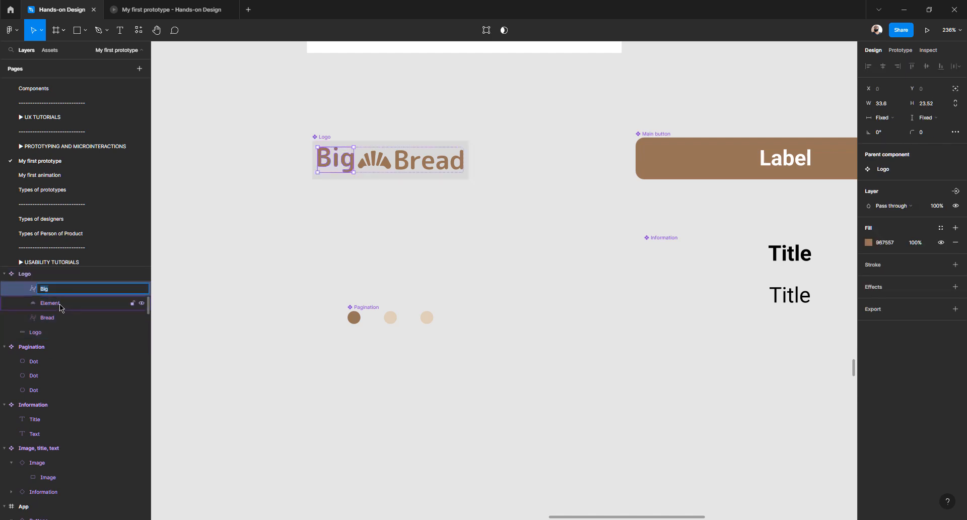
{"action": "left_click", "coordinate": [60, 303]}
{"action": "left_click", "coordinate": [52, 319]}
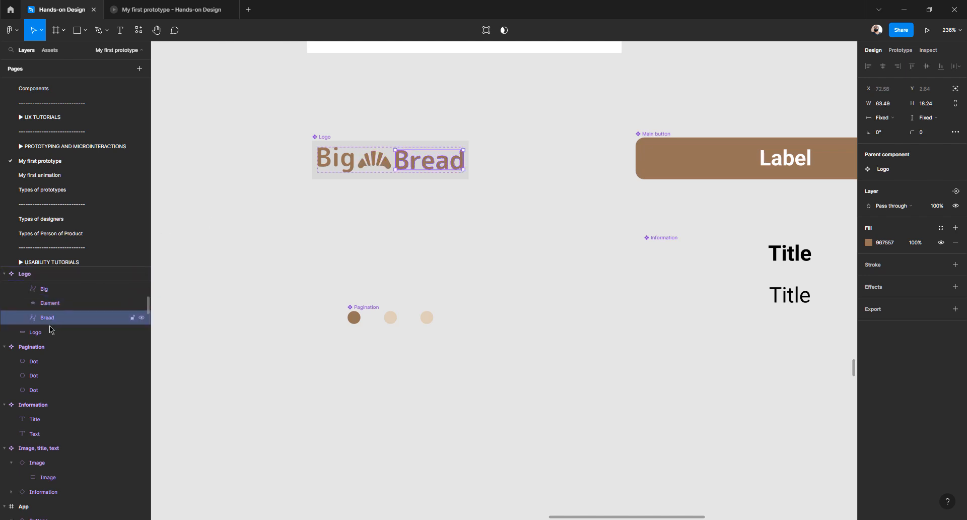
{"action": "left_click", "coordinate": [44, 334]}
{"action": "double_click", "coordinate": [77, 338]}
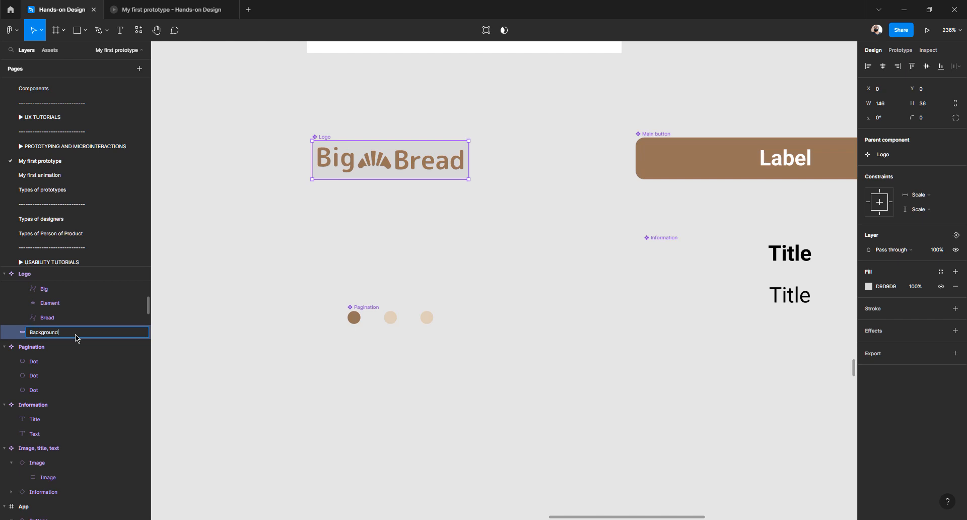
{"action": "key", "text": "Return"}
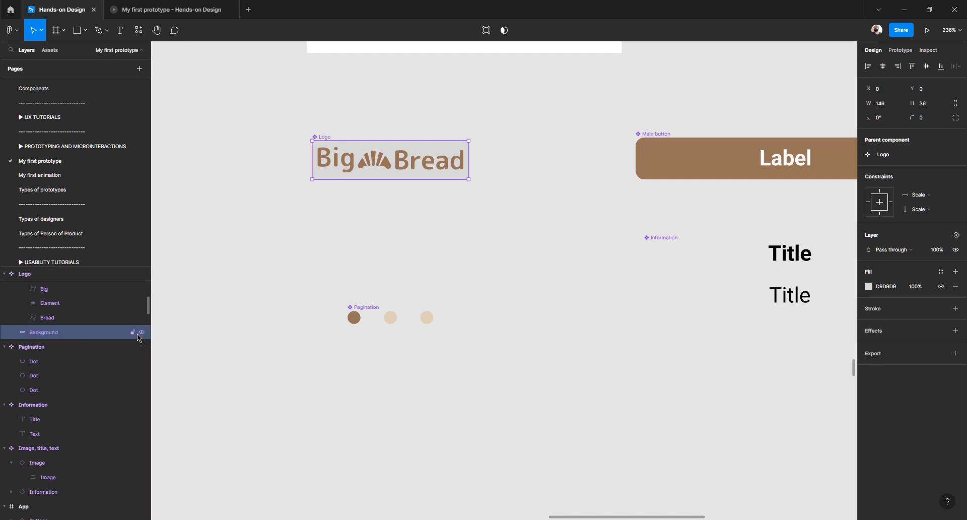
{"action": "left_click", "coordinate": [941, 287]}
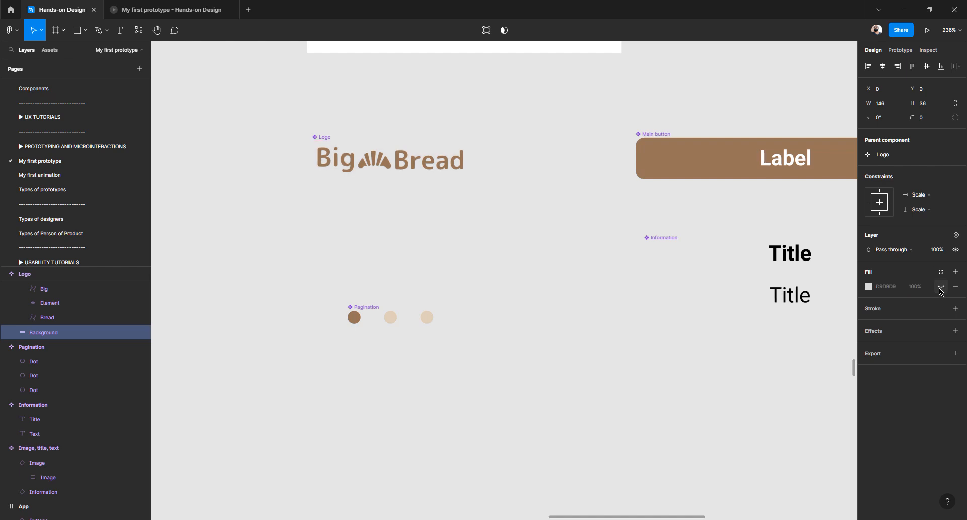
Measure the spacing around the nested Big Bread logo and move it to X 8, Y 8 within the Logo component
{"action": "left_click", "coordinate": [383, 162]}
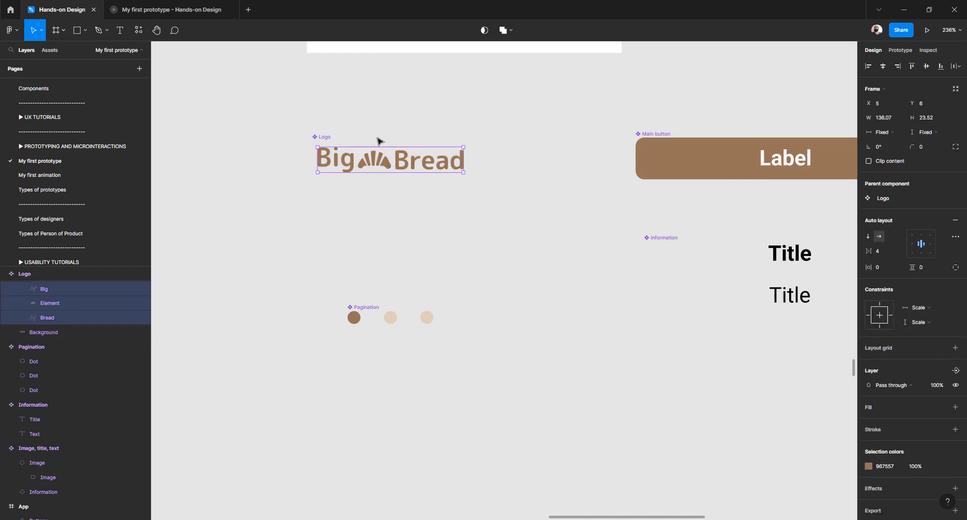
{"action": "key", "text": "alt"}
{"action": "scroll", "coordinate": [371, 145], "scroll_direction": "up", "scroll_amount": 5, "text": "ctrl"}
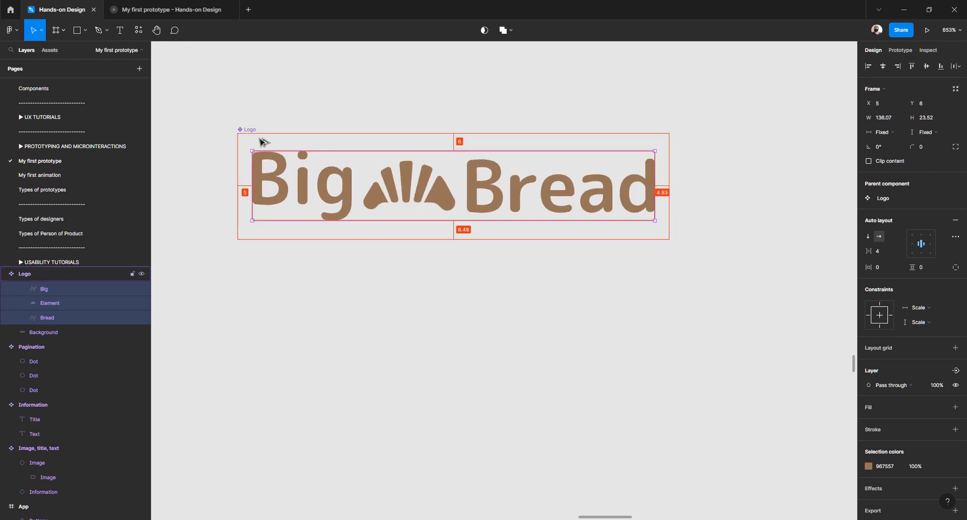
{"action": "key", "text": "alt"}
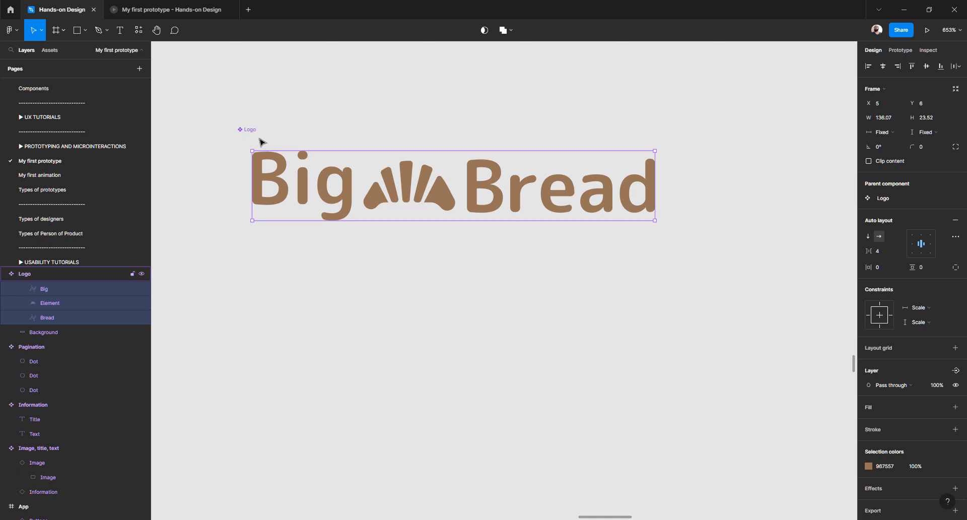
{"action": "key", "text": "Right"}
{"action": "key", "text": "Right"}
{"action": "key", "text": "Right"}
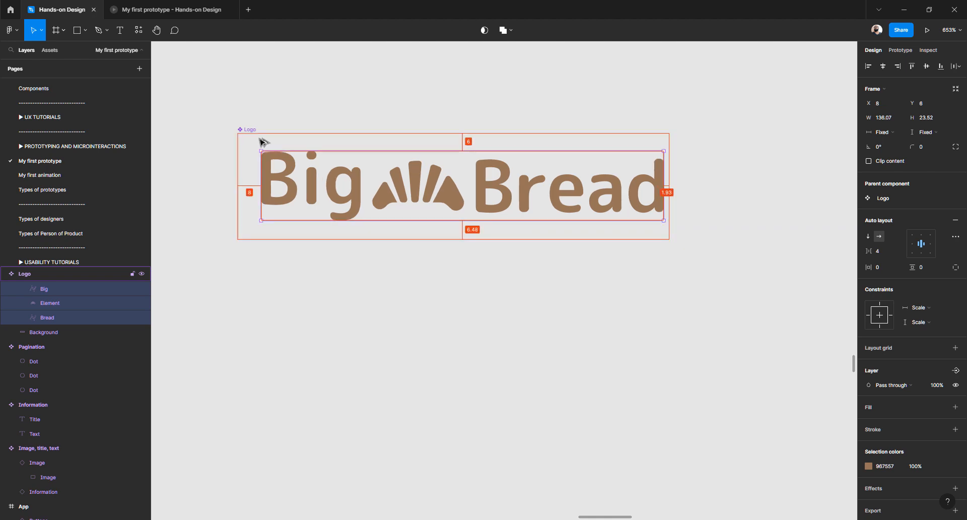
{"action": "key", "text": "Down"}
{"action": "key", "text": "Down"}
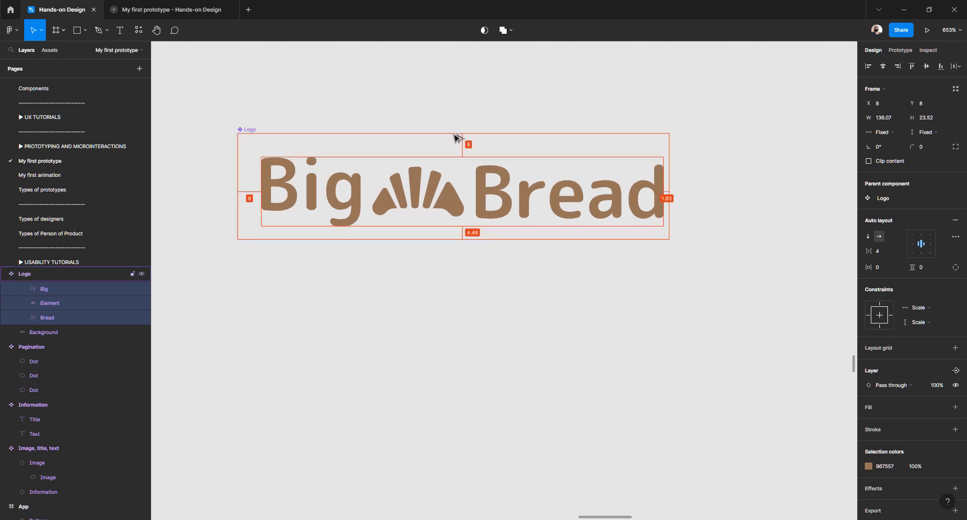
Set the nested Big Bread logo's width to 136 and its height to 23
{"action": "left_click", "coordinate": [892, 120]}
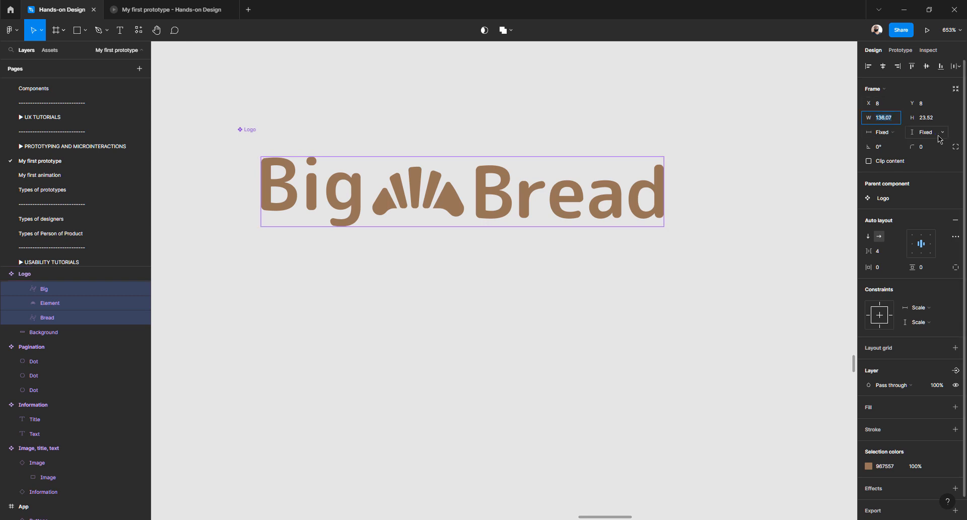
{"action": "type", "text": "13"}
{"action": "key", "text": "Return"}
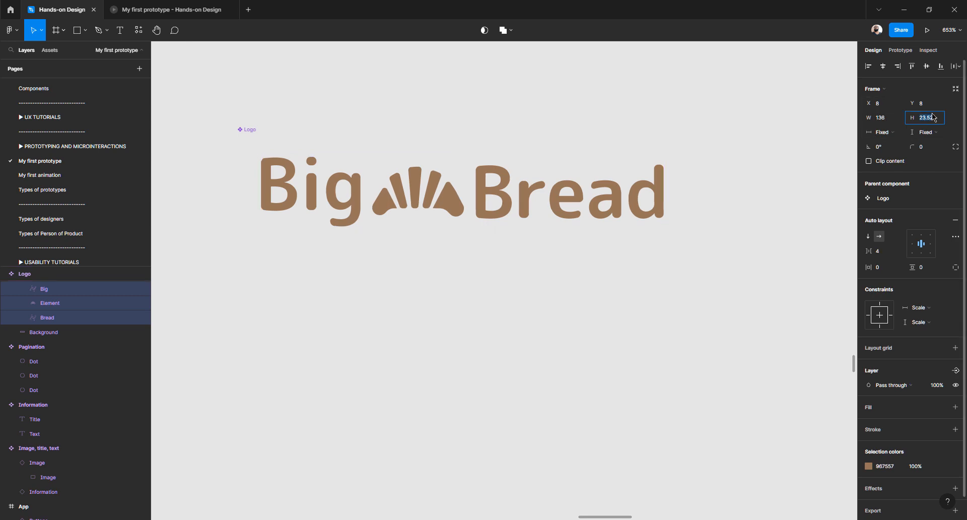
{"action": "left_click", "coordinate": [937, 118]}
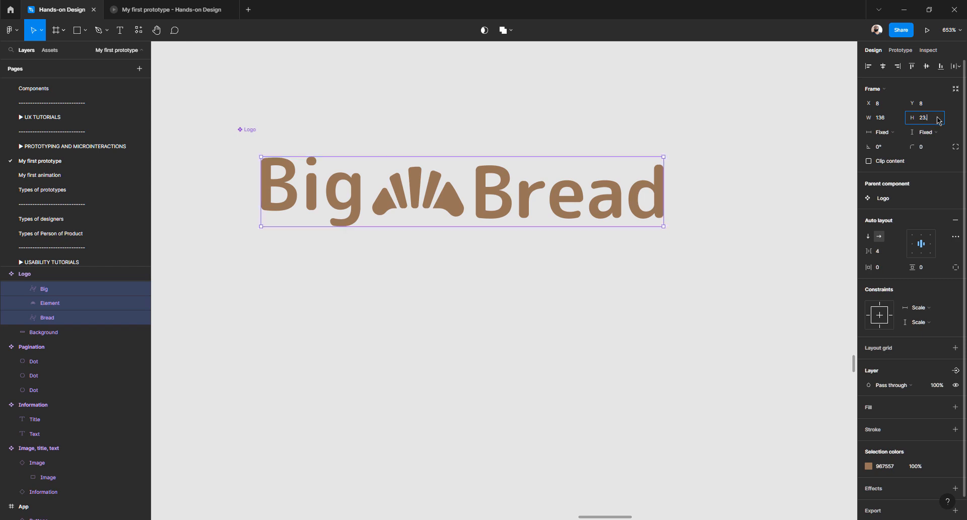
{"action": "key", "text": "Return"}
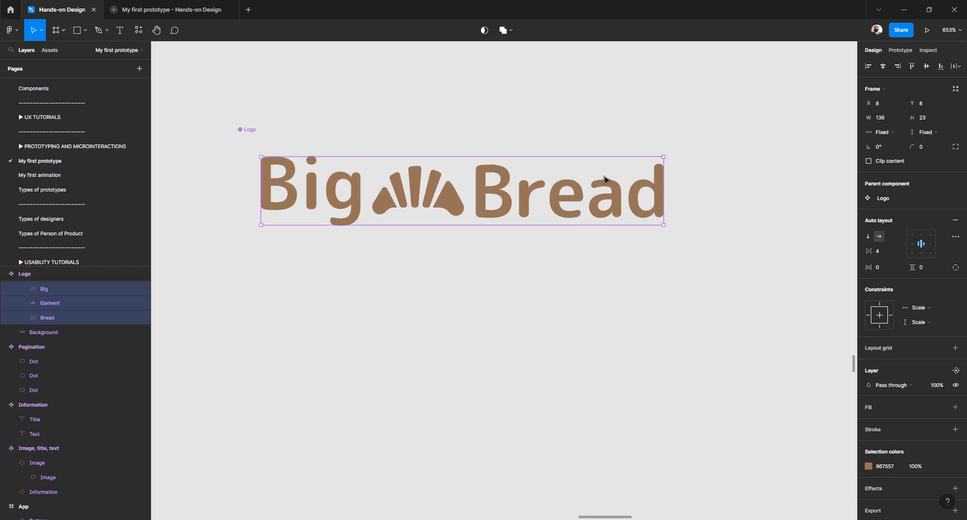
Show the Logo component's white FFFFFF fill and measure the margins around the nested Big Bread logo
{"action": "left_click", "coordinate": [250, 142]}
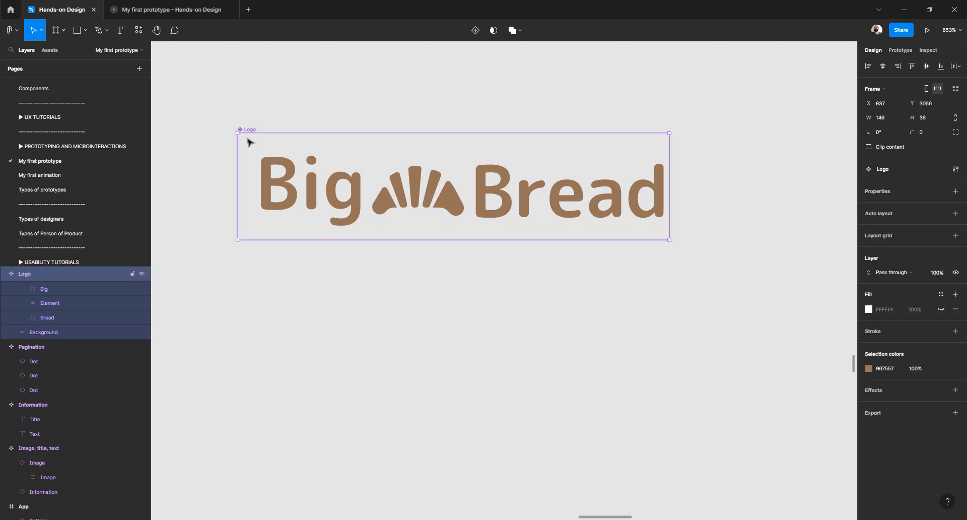
{"action": "left_click", "coordinate": [941, 309]}
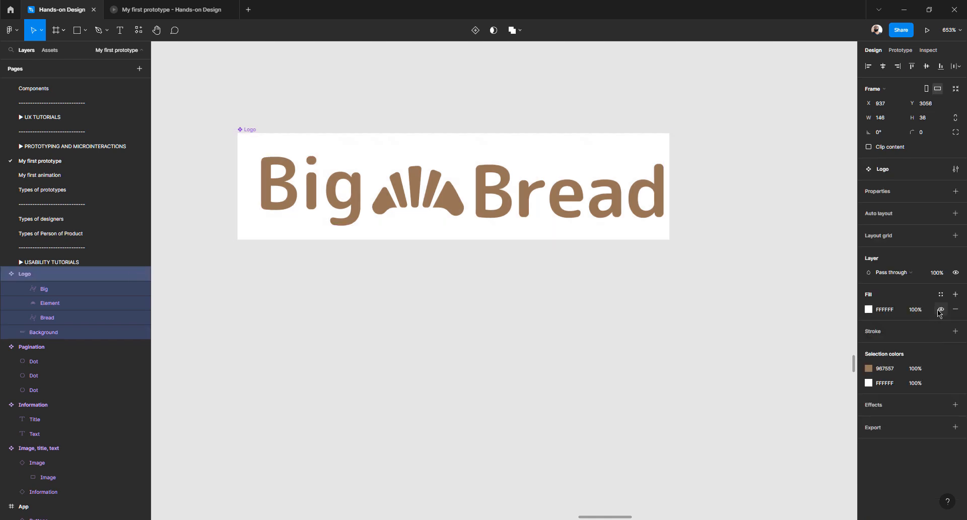
{"action": "left_click", "coordinate": [528, 188]}
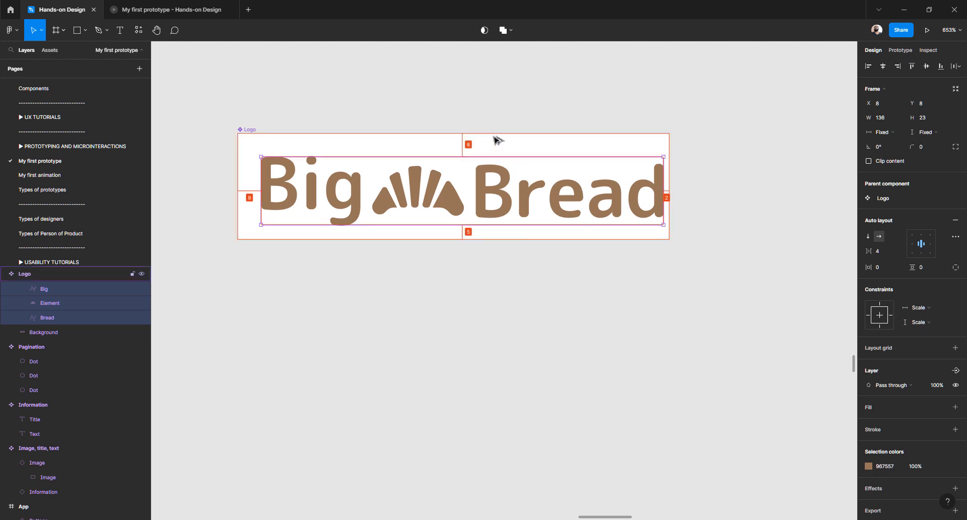
{"action": "key", "text": "alt"}
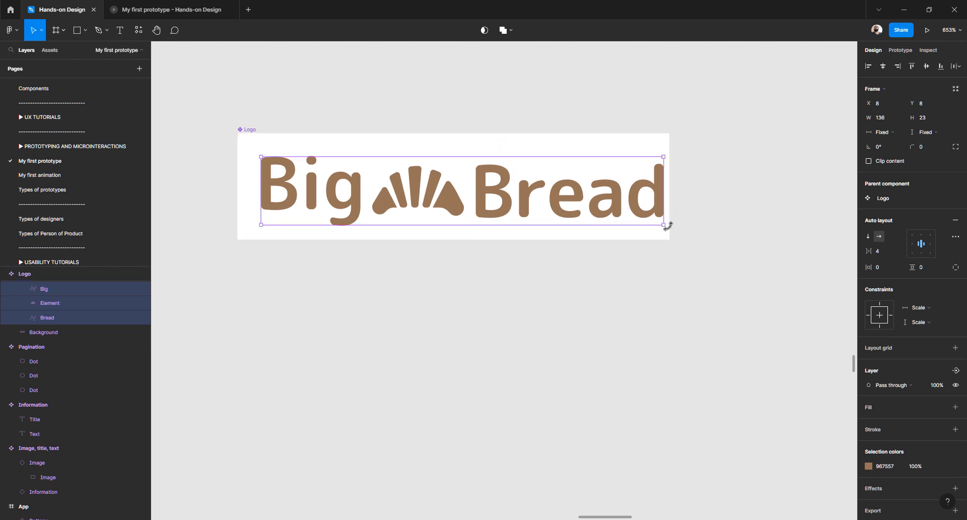
Scale the nested Big Bread logo down proportionally to a width of 130, so both side margins are 8
{"action": "left_click_drag", "start_coordinate": [658, 221], "coordinate": [650, 214]}
{"action": "key", "text": "ctrl+z"}
{"action": "key", "text": "k"}
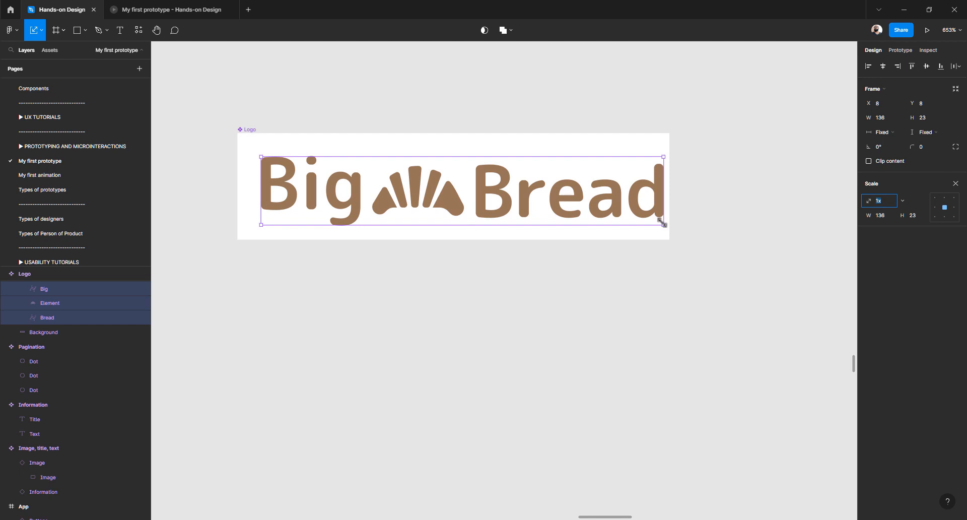
{"action": "left_click_drag", "start_coordinate": [663, 223], "coordinate": [656, 220]}
{"action": "key", "text": "alt"}
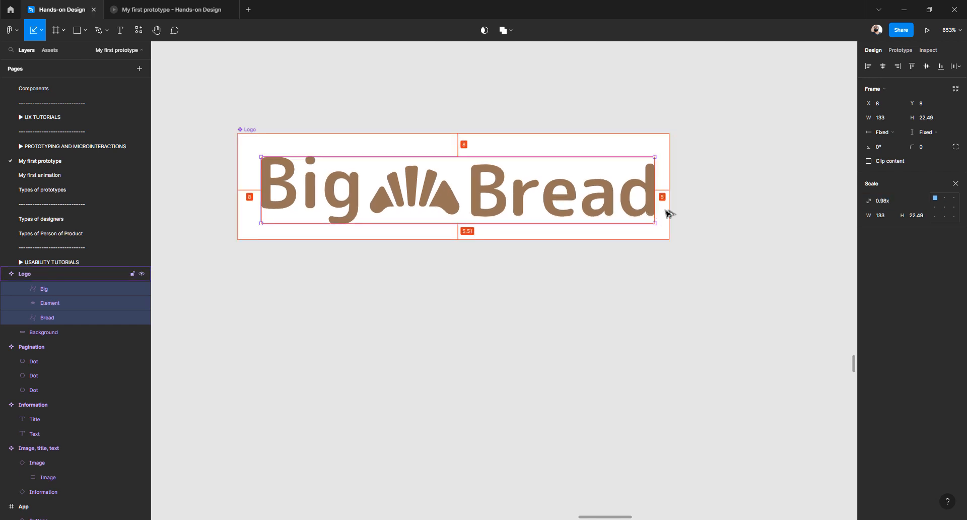
{"action": "left_click_drag", "start_coordinate": [654, 222], "coordinate": [647, 220]}
{"action": "key", "text": "alt"}
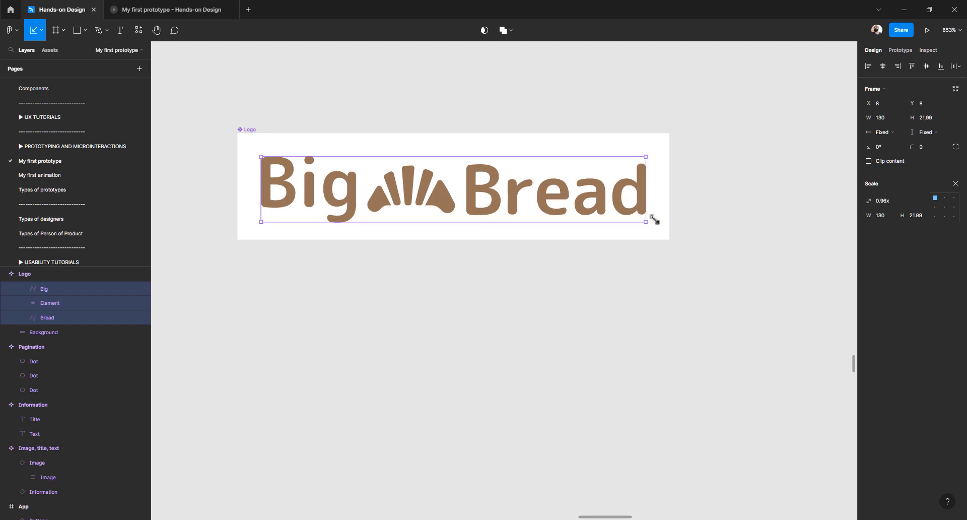
{"action": "key", "text": "alt"}
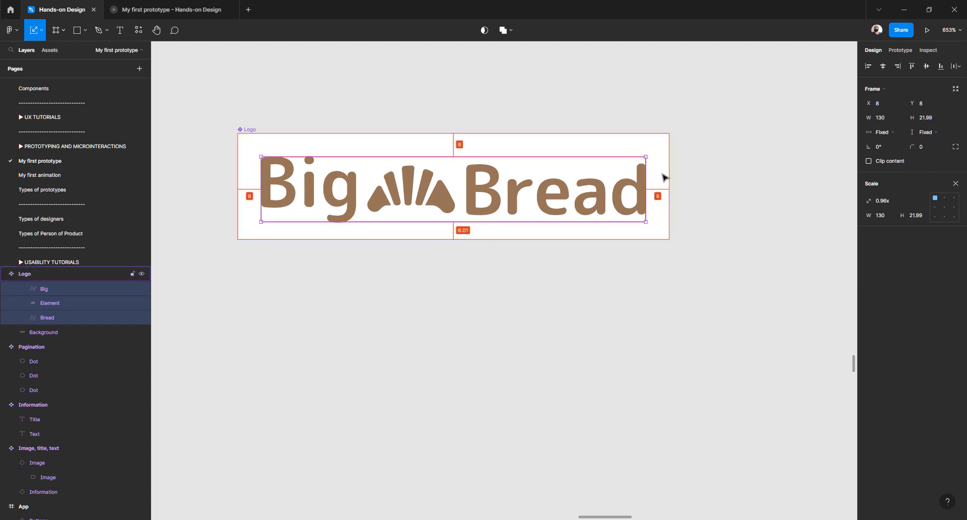
Set the nested Big Bread logo's height to 20 and measure its margins within the Logo component
{"action": "left_click", "coordinate": [926, 120]}
{"action": "double_click", "coordinate": [932, 119]}
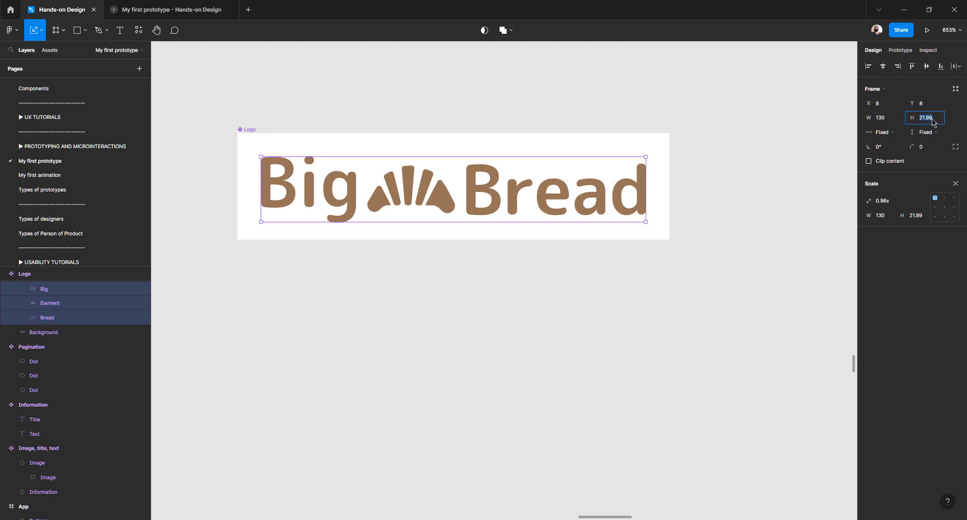
{"action": "type", "text": "20"}
{"action": "key", "text": "Return"}
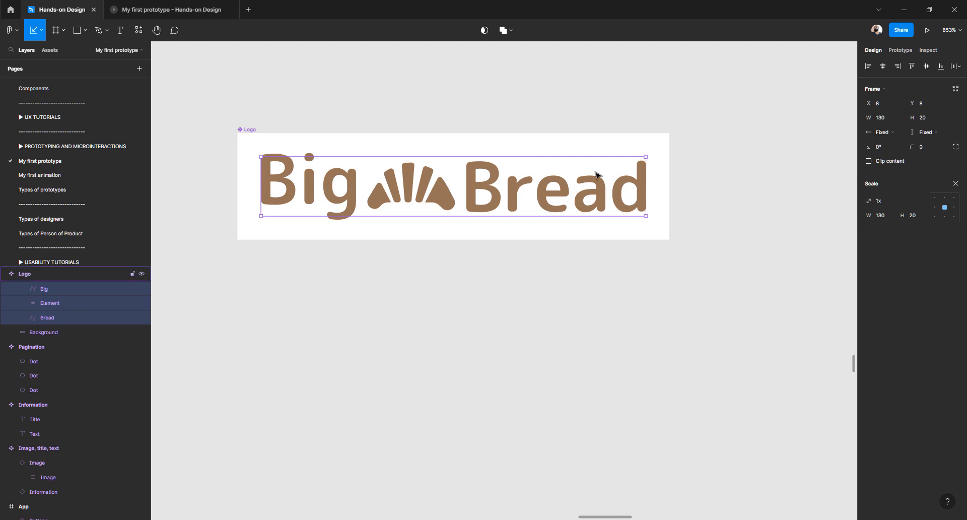
{"action": "key", "text": "alt"}
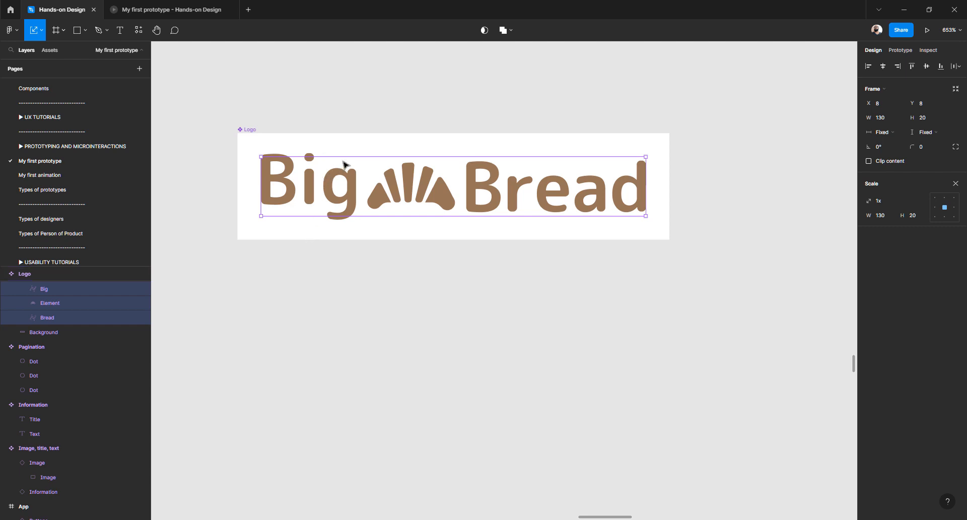
{"action": "left_click", "coordinate": [326, 271]}
{"action": "left_click", "coordinate": [344, 177]}
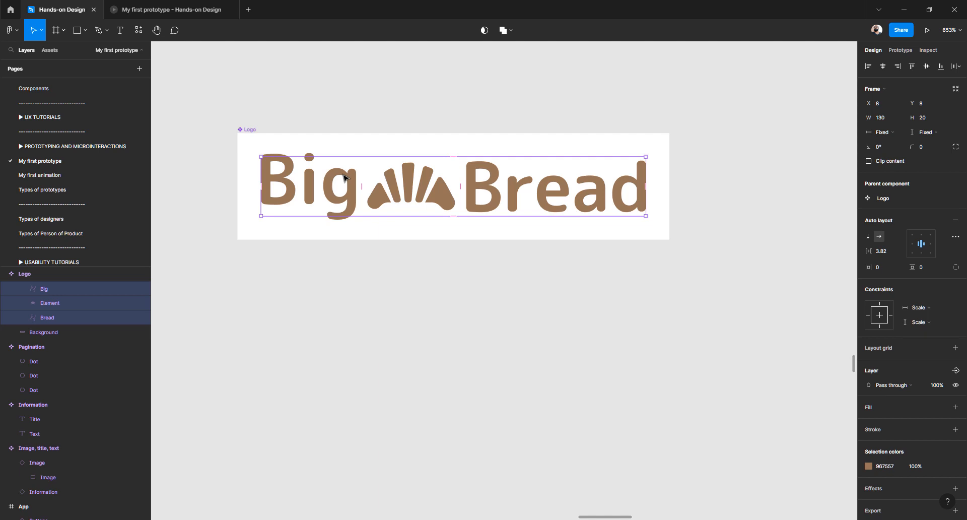
{"action": "key", "text": "ctrl+shift+g"}
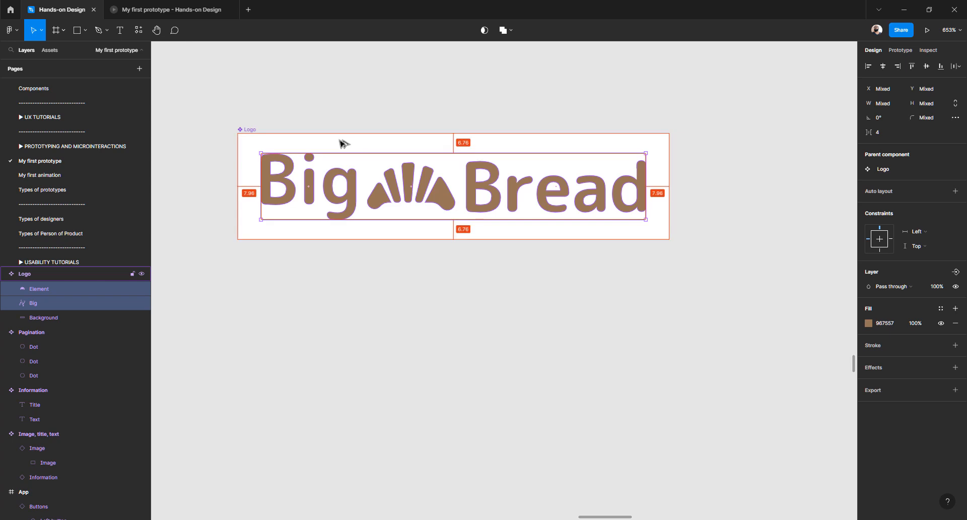
{"action": "key", "text": "ctrl+z"}
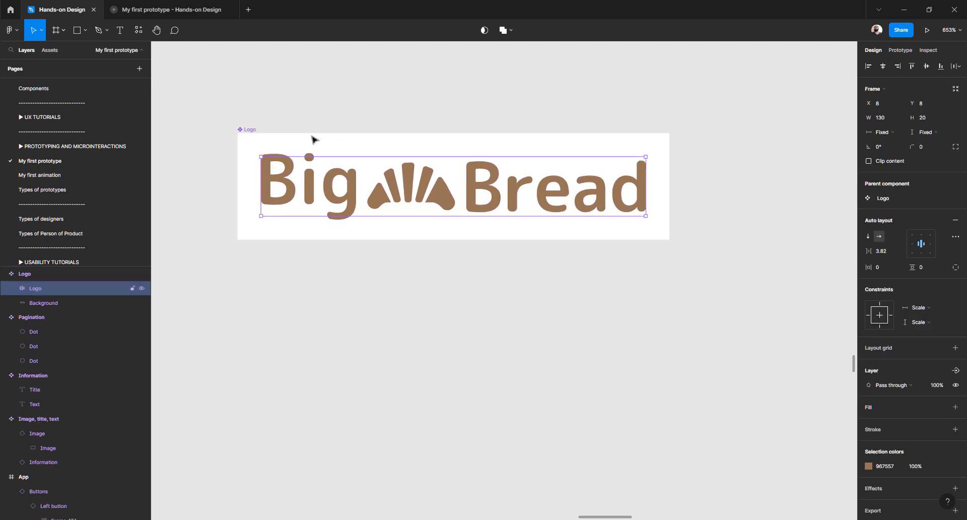
{"action": "key", "text": "Escape"}
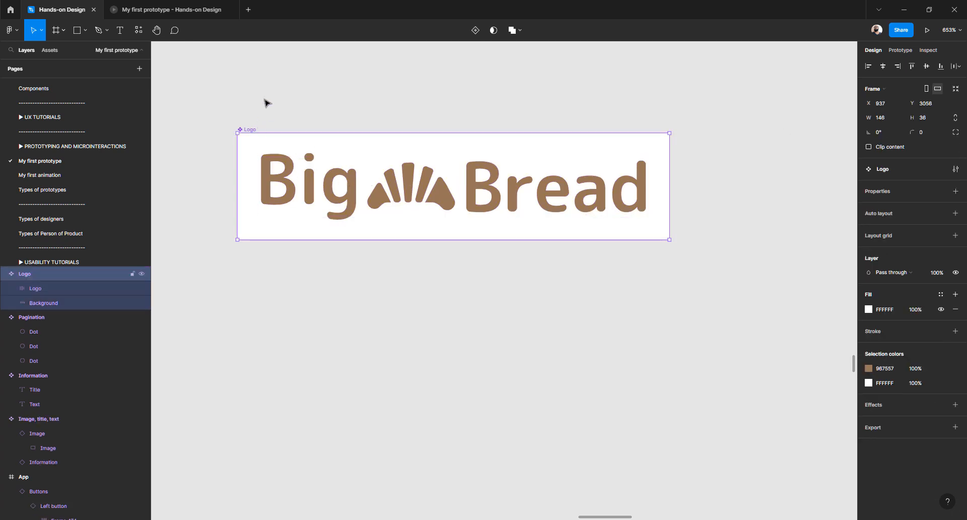
{"action": "key", "text": "Escape"}
Measure the margins around the nested Big Bread logo and hide the Logo component's white FFFFFF fill
{"action": "left_click", "coordinate": [275, 171]}
{"action": "left_click", "coordinate": [271, 172]}
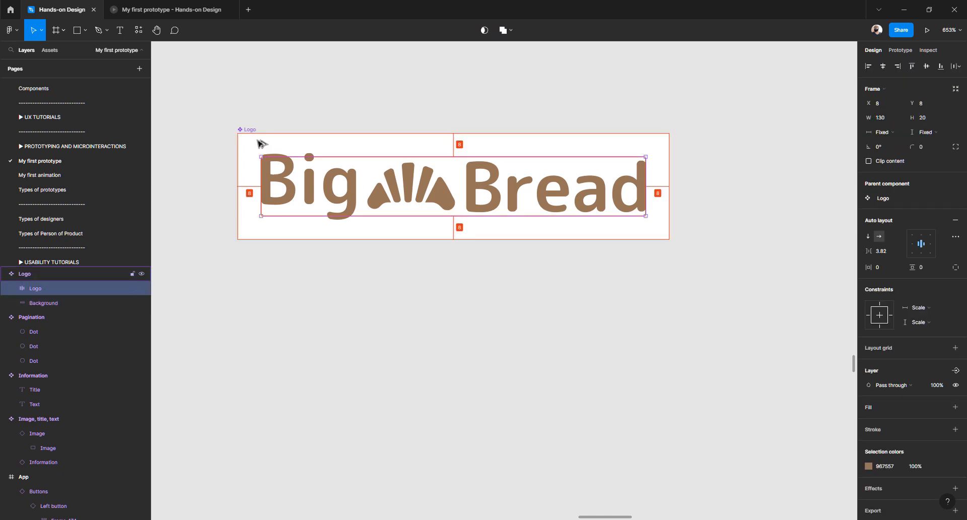
{"action": "left_click", "coordinate": [218, 166]}
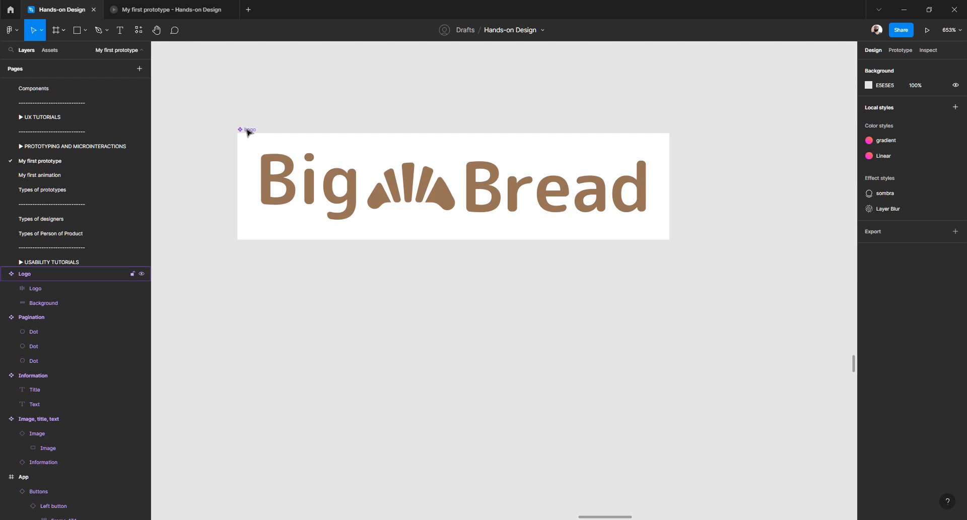
{"action": "left_click", "coordinate": [248, 131]}
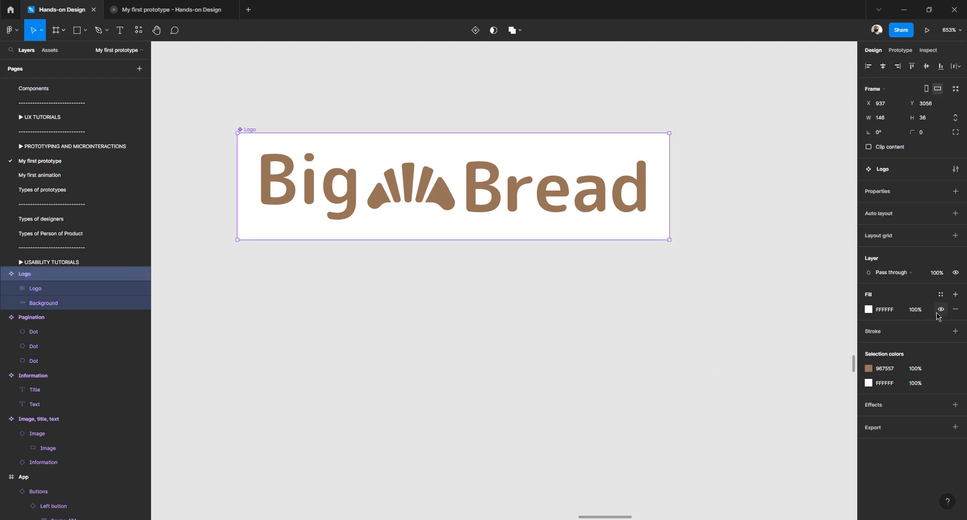
{"action": "scroll", "coordinate": [591, 316], "scroll_direction": "down", "scroll_amount": 3, "text": "ctrl"}
{"action": "left_click", "coordinate": [464, 309]}
Examine the Big Bread logo on the template and page screens, plus the States and Prototype reference sections
{"action": "scroll", "coordinate": [464, 307], "scroll_direction": "down", "scroll_amount": 8, "text": "ctrl"}
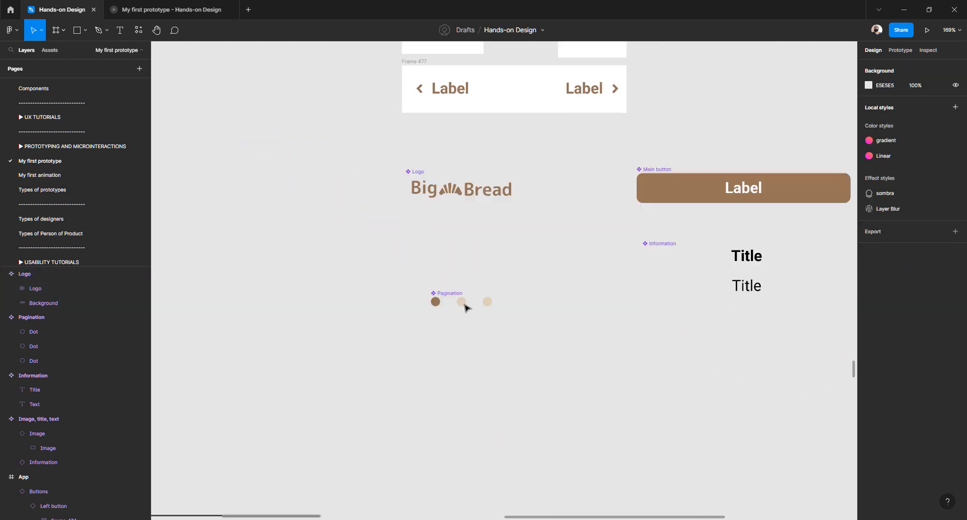
{"action": "scroll", "coordinate": [464, 308], "scroll_direction": "down", "scroll_amount": 10}
{"action": "scroll", "coordinate": [501, 197], "scroll_direction": "up", "scroll_amount": 5}
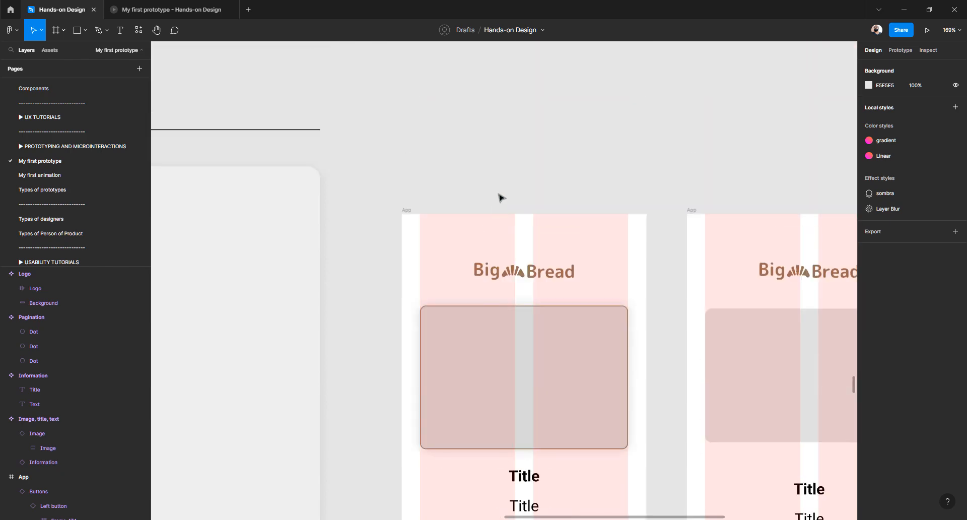
{"action": "scroll", "coordinate": [492, 284], "scroll_direction": "down", "scroll_amount": 7}
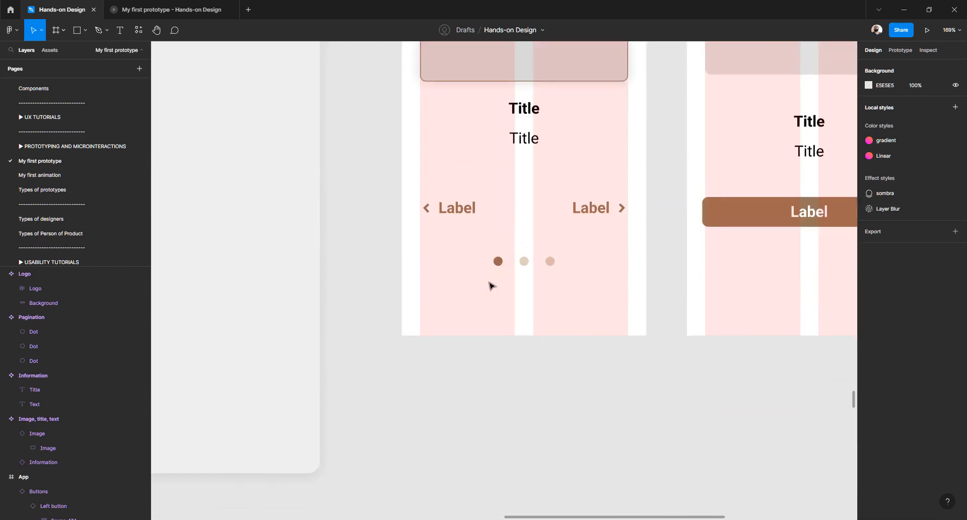
{"action": "scroll", "coordinate": [492, 285], "scroll_direction": "down", "scroll_amount": 15}
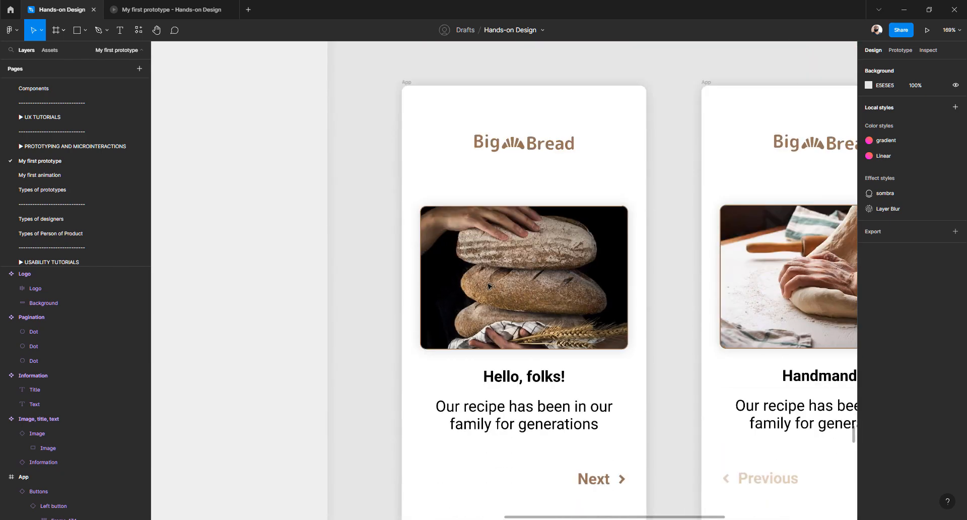
{"action": "scroll", "coordinate": [487, 286], "scroll_direction": "down", "scroll_amount": 5}
{"action": "scroll", "coordinate": [487, 286], "scroll_direction": "right", "scroll_amount": 5}
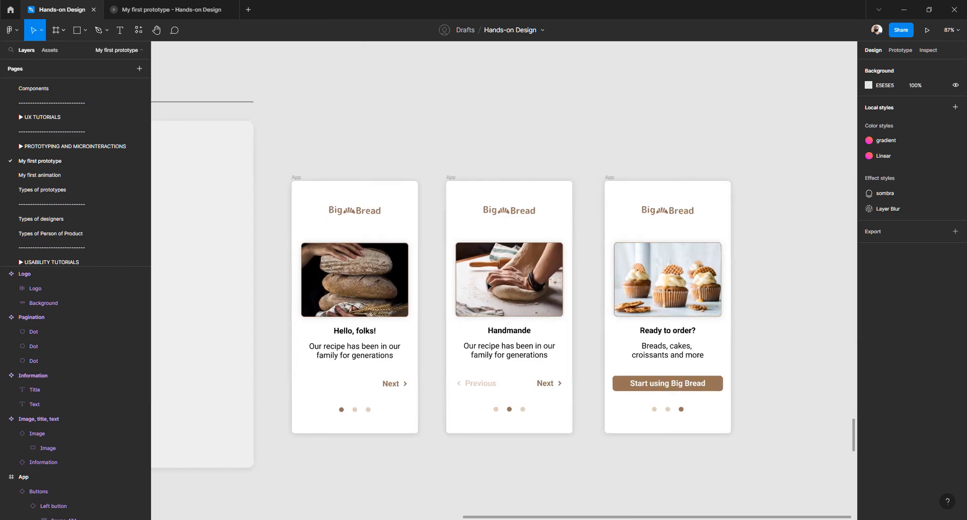
{"action": "scroll", "coordinate": [487, 283], "scroll_direction": "down", "scroll_amount": 4}
{"action": "scroll", "coordinate": [487, 284], "scroll_direction": "down", "scroll_amount": 7}
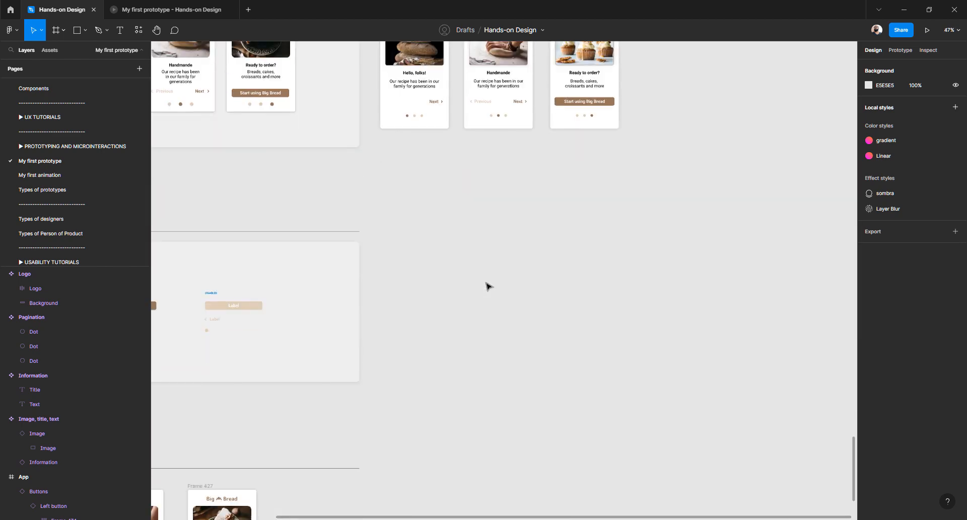
{"action": "scroll", "coordinate": [453, 267], "scroll_direction": "left", "scroll_amount": 3}
{"action": "scroll", "coordinate": [323, 220], "scroll_direction": "up", "scroll_amount": 7}
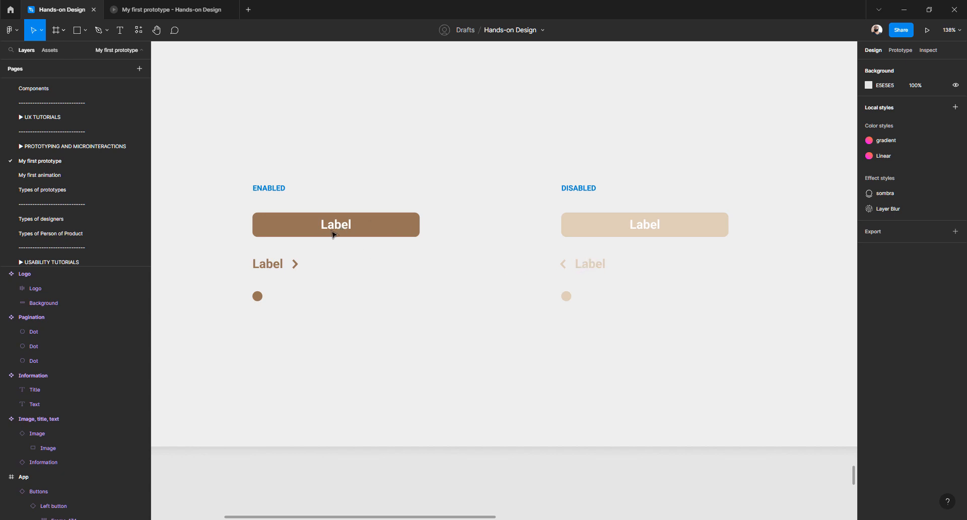
{"action": "scroll", "coordinate": [432, 227], "scroll_direction": "down", "scroll_amount": 3, "text": "ctrl"}
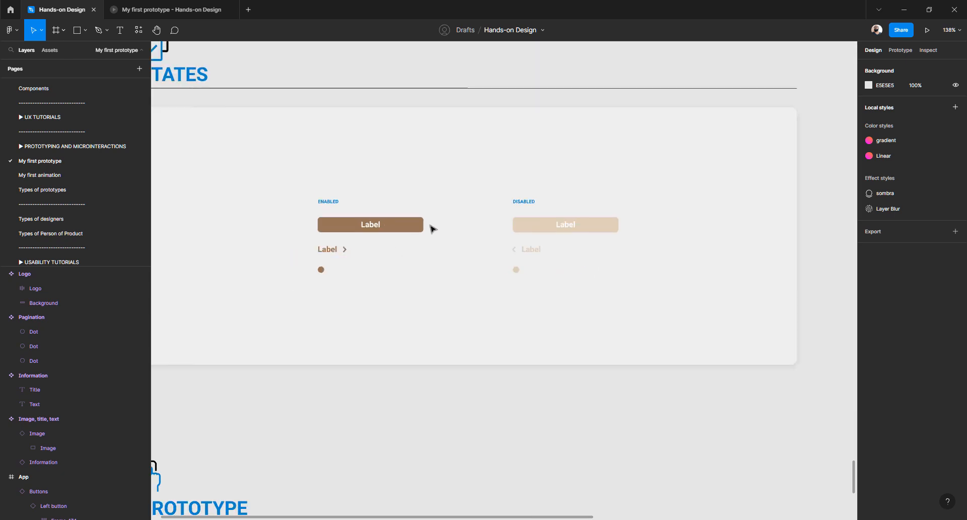
{"action": "scroll", "coordinate": [432, 228], "scroll_direction": "down", "scroll_amount": 8}
{"action": "scroll", "coordinate": [432, 227], "scroll_direction": "down", "scroll_amount": 5, "text": "ctrl"}
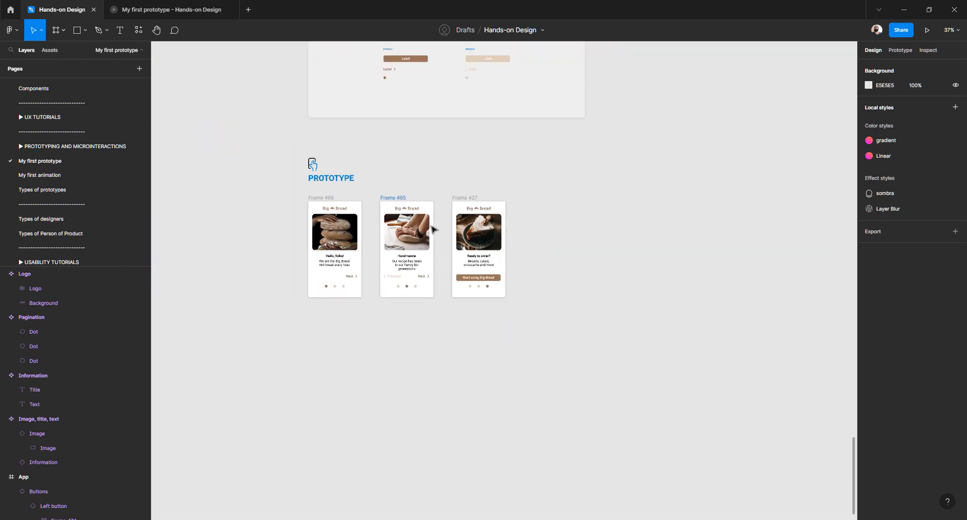
{"action": "scroll", "coordinate": [432, 227], "scroll_direction": "right", "scroll_amount": 2}
Move the three finished App screens farther from the Pages reference panel and enclose them in a frame of about 1457 × 858
{"action": "scroll", "coordinate": [449, 244], "scroll_direction": "up", "scroll_amount": 6}
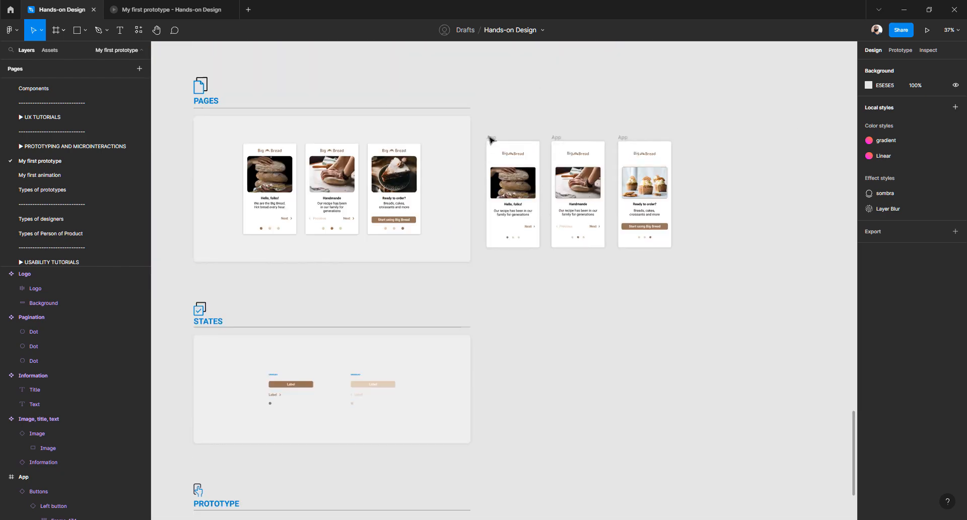
{"action": "left_click_drag", "start_coordinate": [480, 128], "coordinate": [712, 288]}
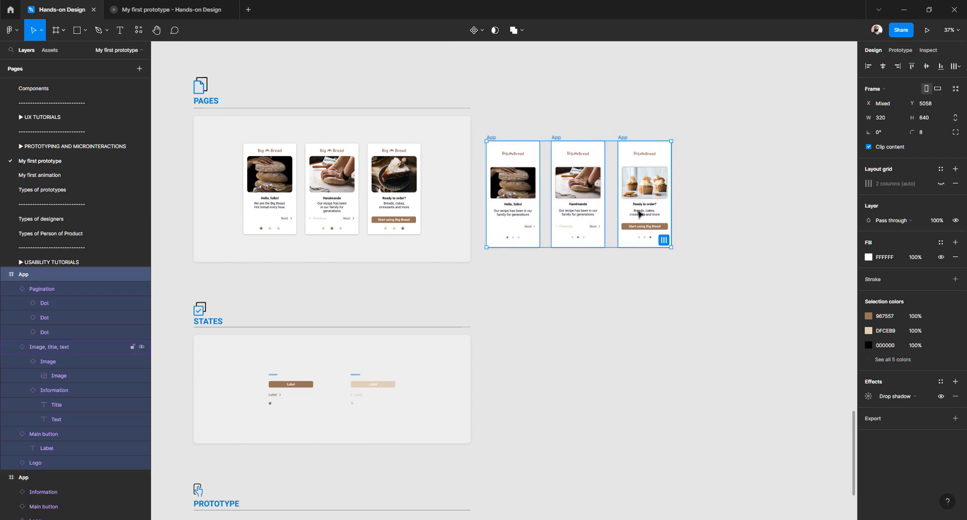
{"action": "left_click_drag", "start_coordinate": [638, 213], "coordinate": [697, 211]}
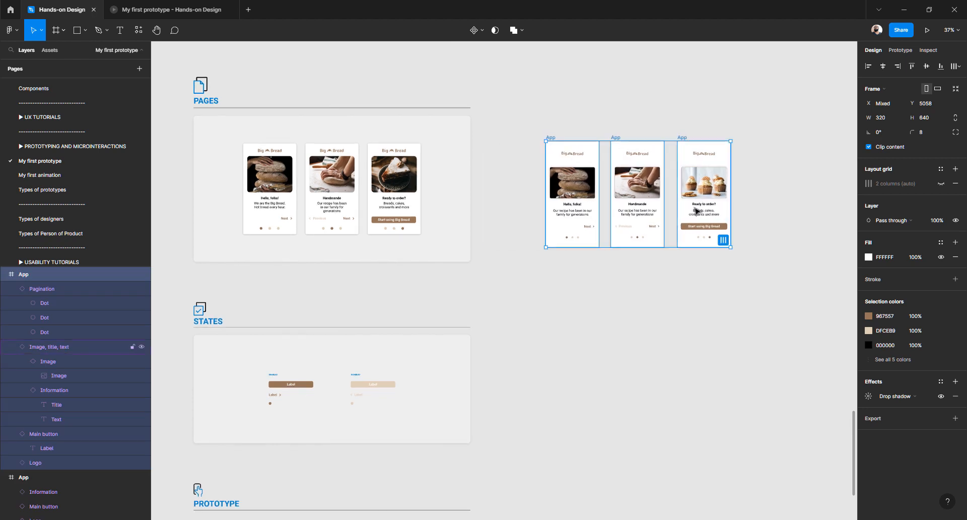
{"action": "key", "text": "f"}
{"action": "left_click_drag", "start_coordinate": [519, 119], "coordinate": [760, 260]}
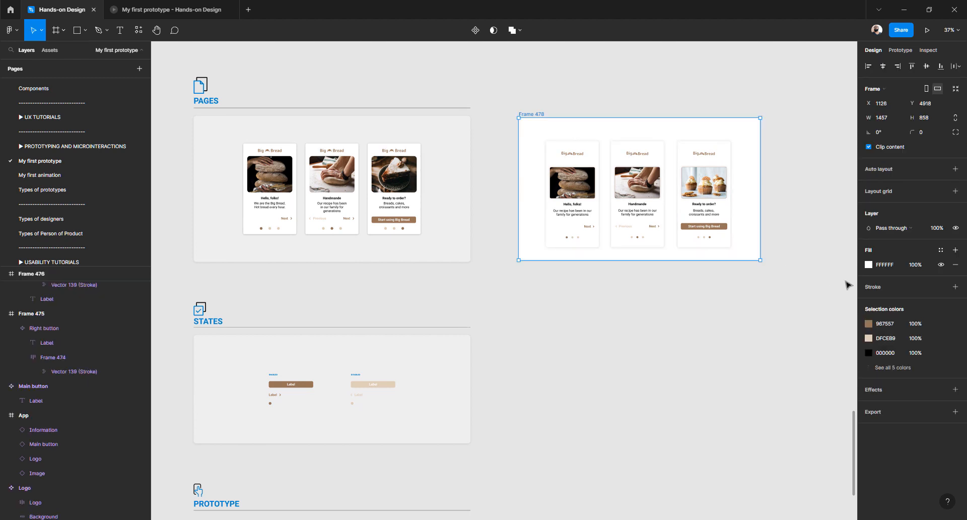
Fill the new frame with EFEFEF sampled from the Pages reference panel and set its corner radius to 16
{"action": "left_click", "coordinate": [867, 265]}
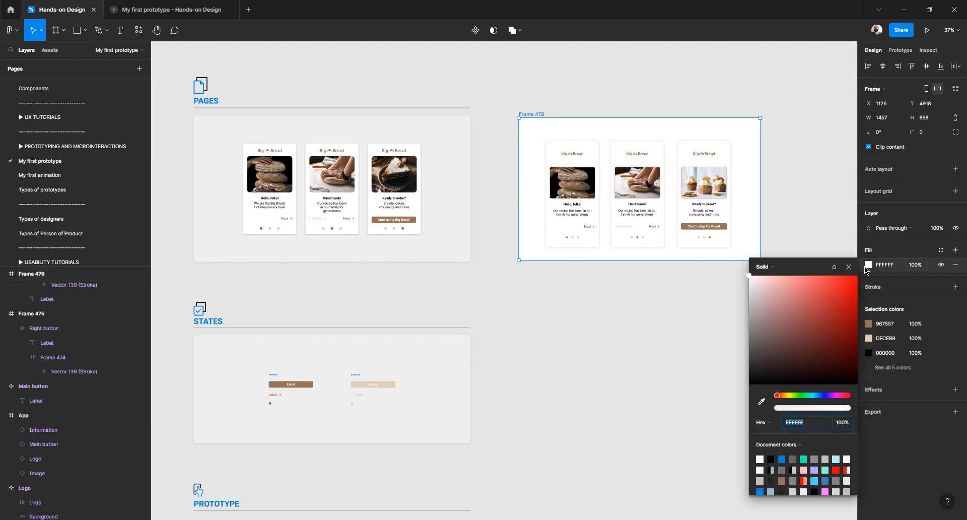
{"action": "left_click", "coordinate": [762, 401]}
{"action": "left_click", "coordinate": [450, 165]}
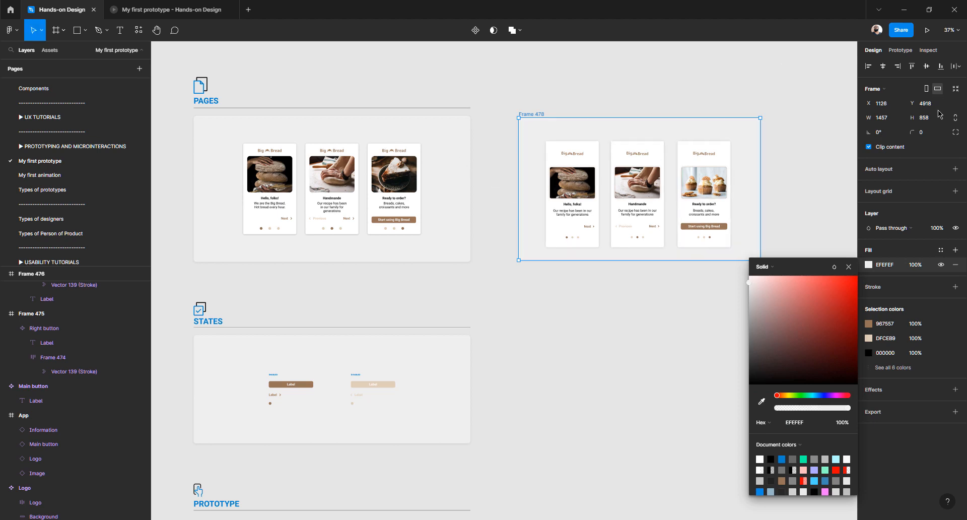
{"action": "left_click", "coordinate": [926, 132]}
{"action": "type", "text": "16"}
{"action": "key", "text": "Return"}
{"action": "key", "text": "Escape"}
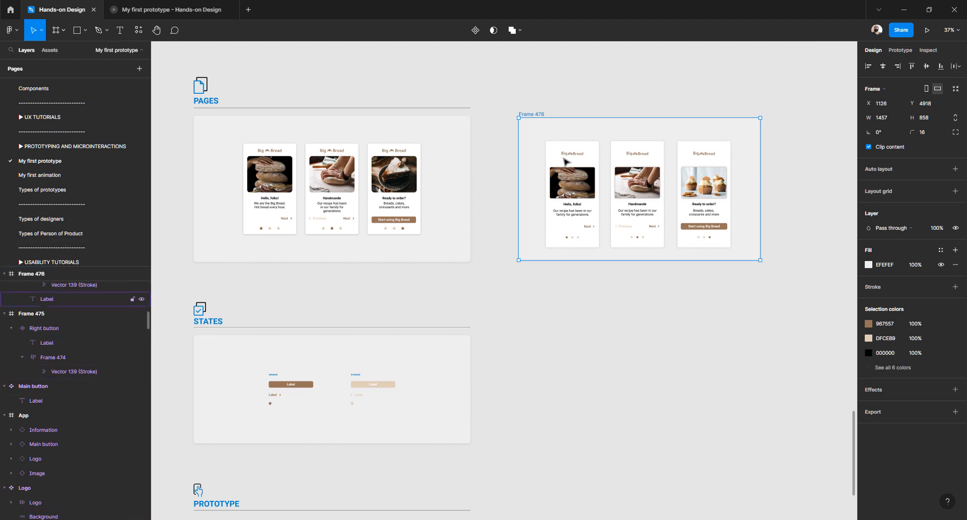
Rename the frame around the three App screens as Pages
{"action": "left_click", "coordinate": [544, 104]}
{"action": "left_click", "coordinate": [531, 114]}
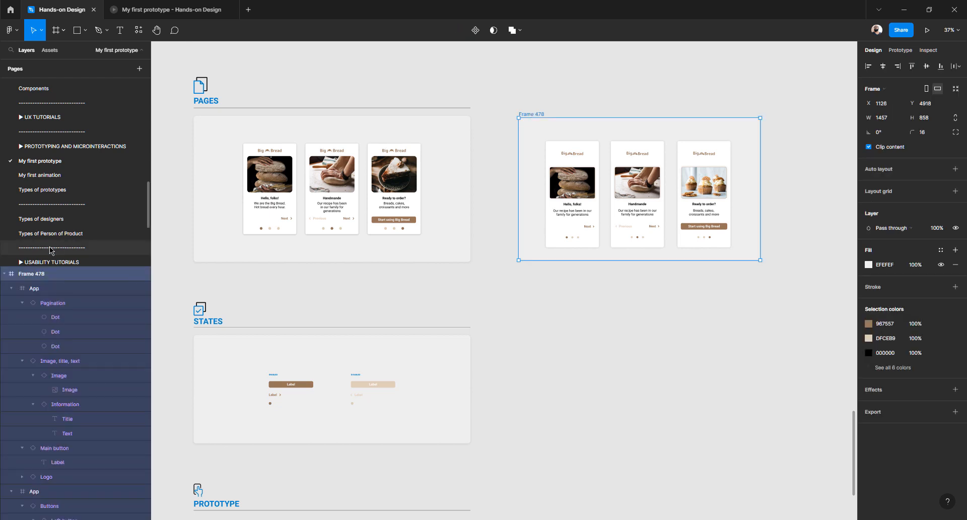
{"action": "double_click", "coordinate": [36, 275]}
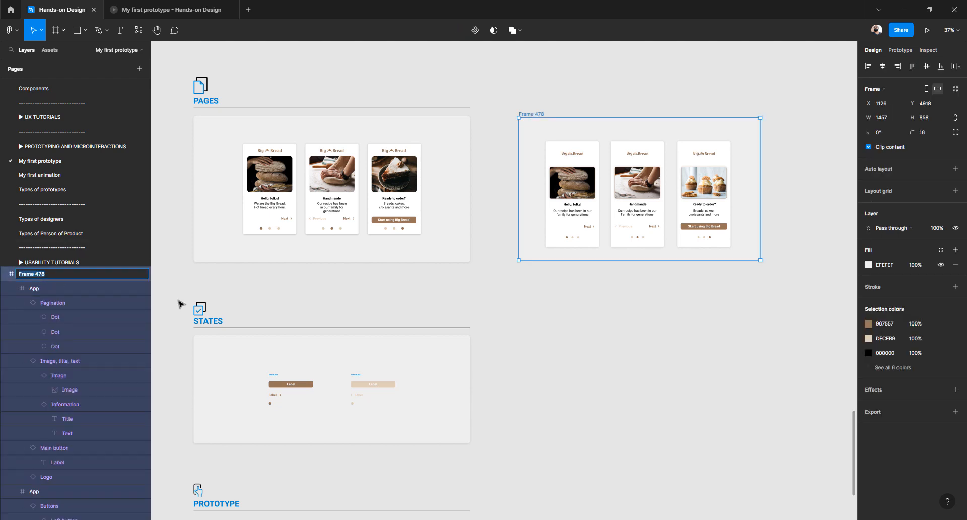
{"action": "type", "text": "Pages"}
{"action": "key", "text": "Return"}
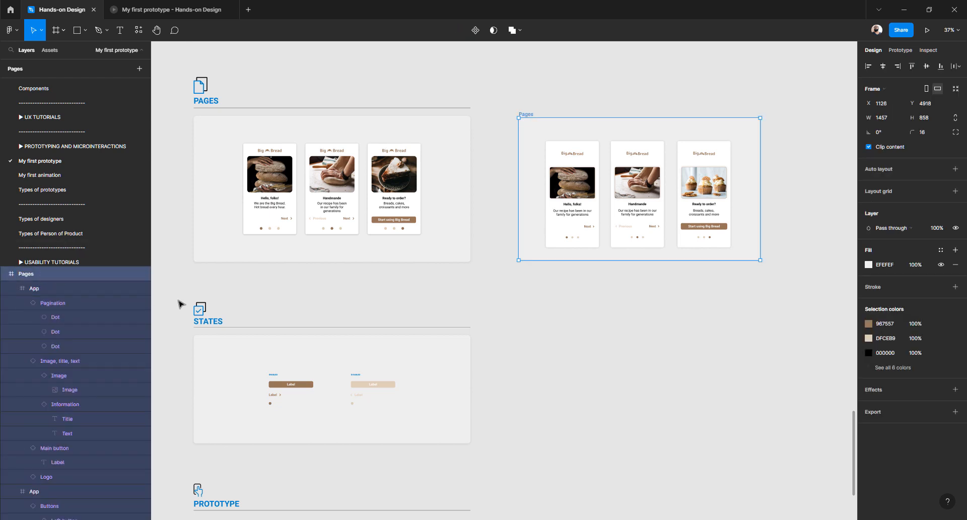
{"action": "left_click", "coordinate": [536, 290]}
Review the wireframes, atoms, molecules, organisms, templates and pages sections against the work built beside them
{"action": "scroll", "coordinate": [507, 238], "scroll_direction": "up", "scroll_amount": 2}
{"action": "scroll", "coordinate": [507, 239], "scroll_direction": "up", "scroll_amount": 10}
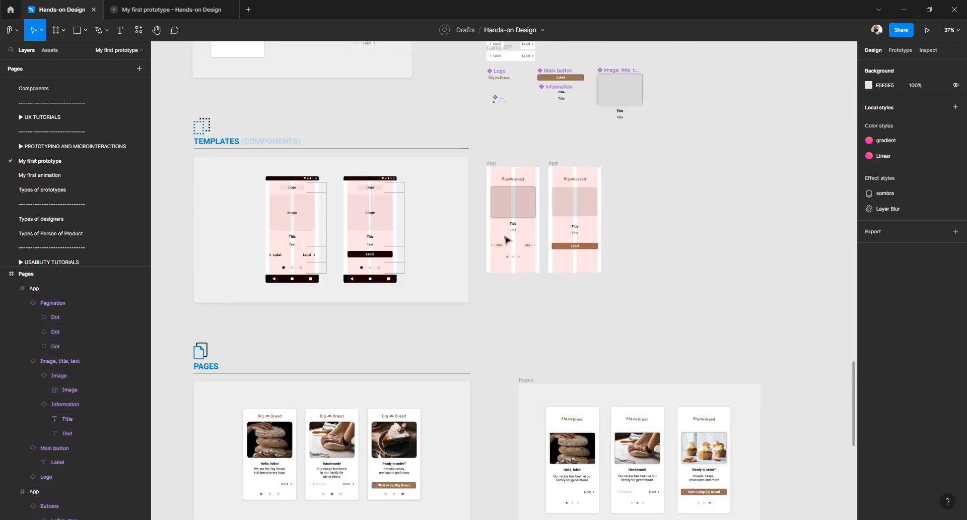
{"action": "scroll", "coordinate": [537, 263], "scroll_direction": "up", "scroll_amount": 4}
{"action": "scroll", "coordinate": [524, 264], "scroll_direction": "up", "scroll_amount": 10}
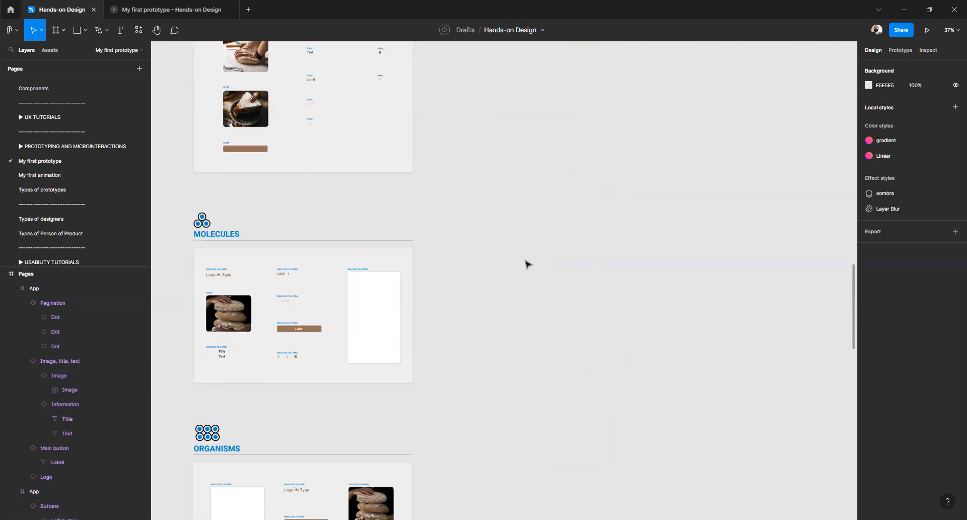
{"action": "scroll", "coordinate": [380, 234], "scroll_direction": "up", "scroll_amount": 7}
{"action": "scroll", "coordinate": [433, 266], "scroll_direction": "up", "scroll_amount": 7}
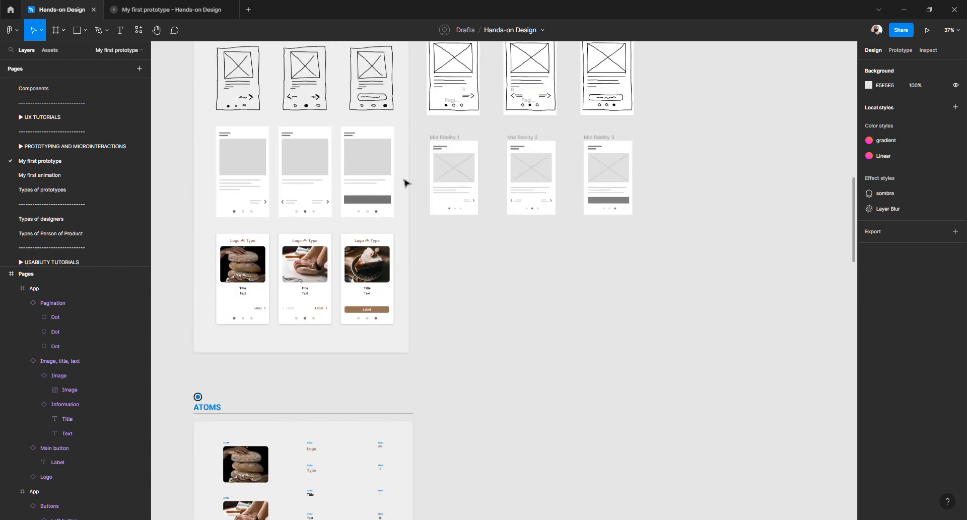
{"action": "scroll", "coordinate": [476, 313], "scroll_direction": "down", "scroll_amount": 7}
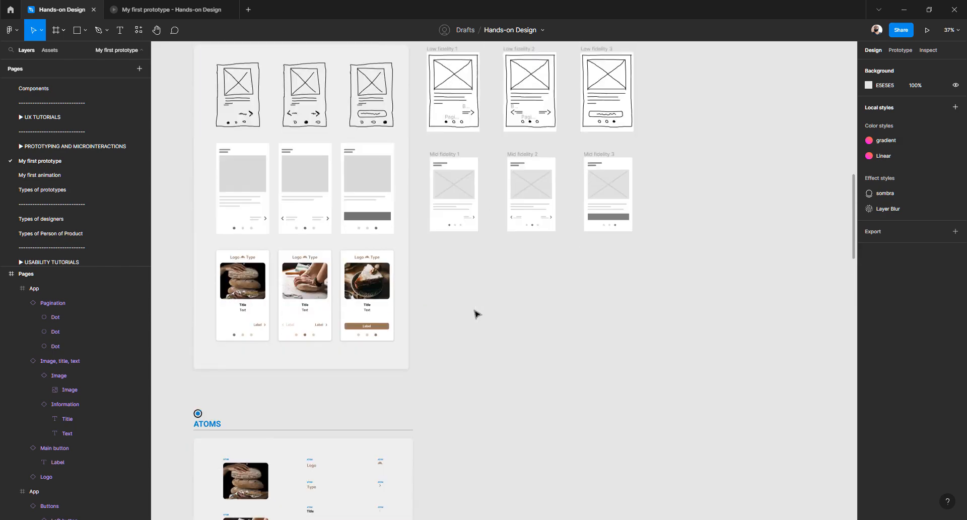
{"action": "scroll", "coordinate": [476, 313], "scroll_direction": "down", "scroll_amount": 19}
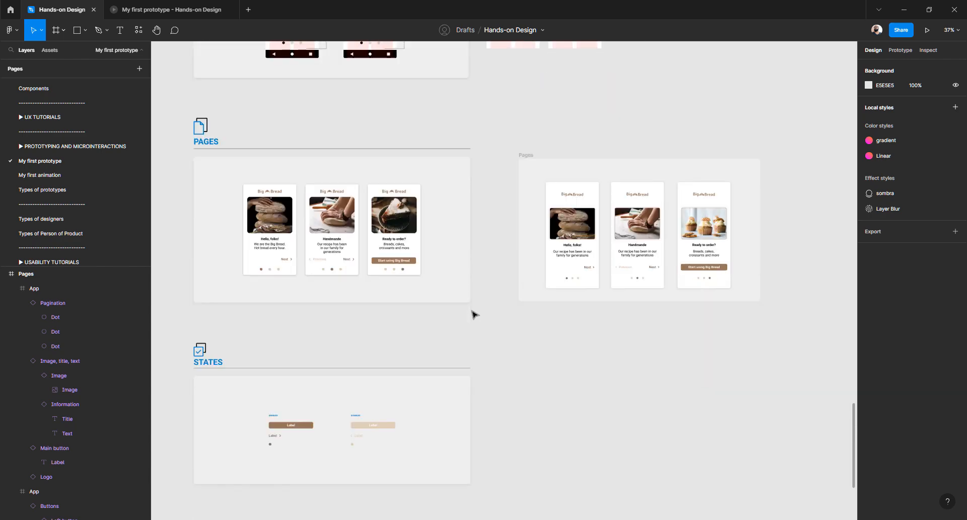
{"action": "scroll", "coordinate": [474, 315], "scroll_direction": "up", "scroll_amount": 5}
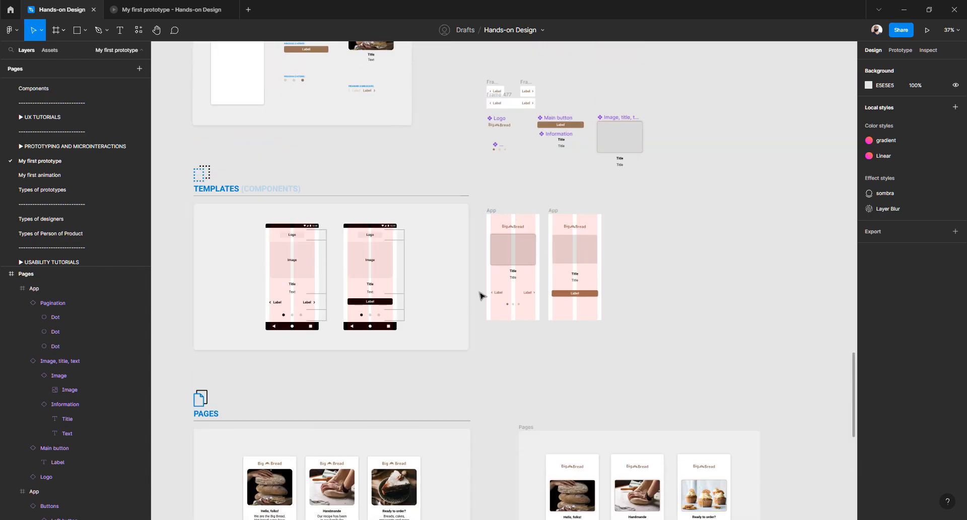
Look over the sections from Ideation down to Prototype, comparing the reference screens with the built screens
{"action": "scroll", "coordinate": [479, 295], "scroll_direction": "up", "scroll_amount": 11}
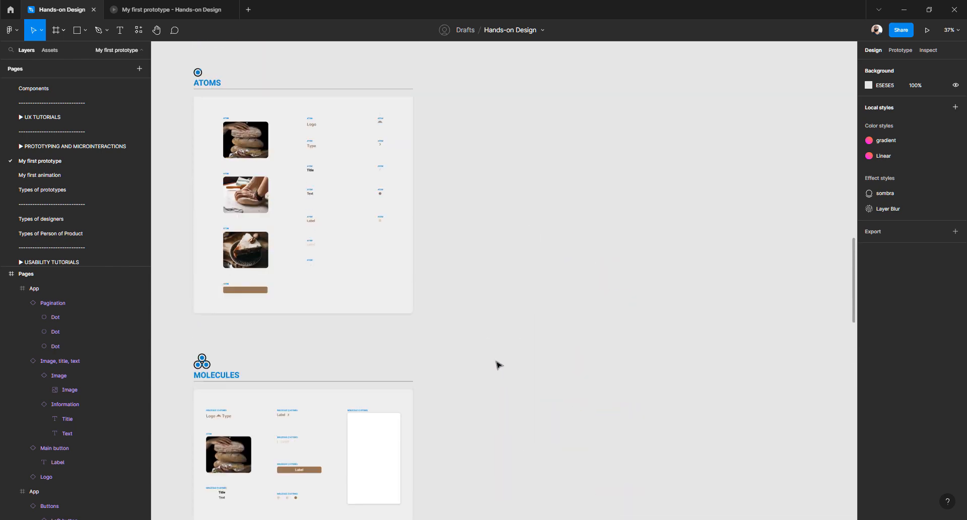
{"action": "scroll", "coordinate": [470, 198], "scroll_direction": "up", "scroll_amount": 6}
{"action": "scroll", "coordinate": [411, 277], "scroll_direction": "down", "scroll_amount": 3}
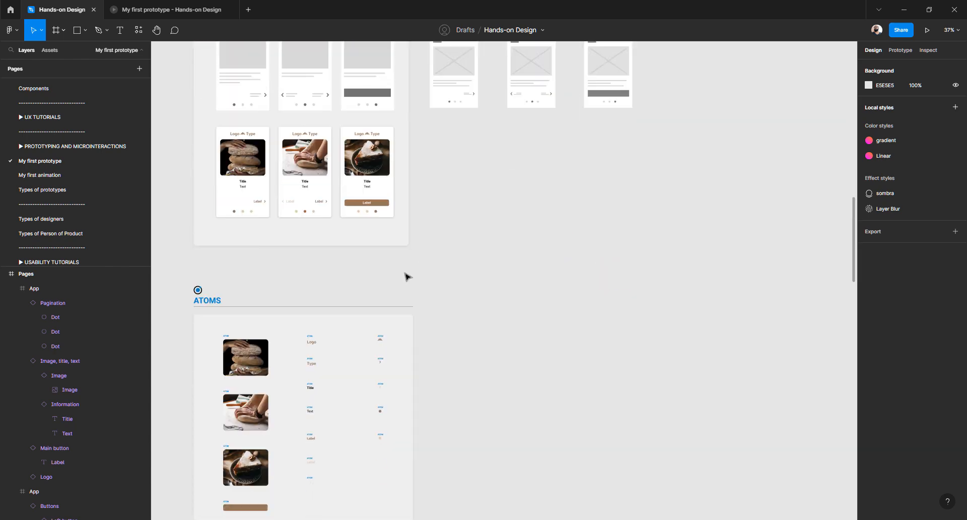
{"action": "scroll", "coordinate": [408, 277], "scroll_direction": "down", "scroll_amount": 1}
{"action": "scroll", "coordinate": [405, 276], "scroll_direction": "up", "scroll_amount": 2}
{"action": "scroll", "coordinate": [405, 276], "scroll_direction": "down", "scroll_amount": 4}
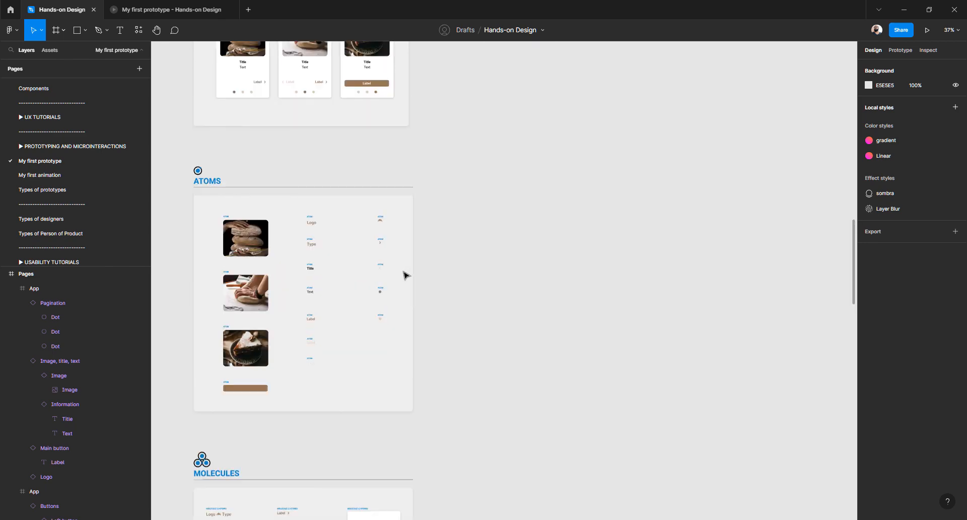
{"action": "scroll", "coordinate": [405, 275], "scroll_direction": "up", "scroll_amount": 5}
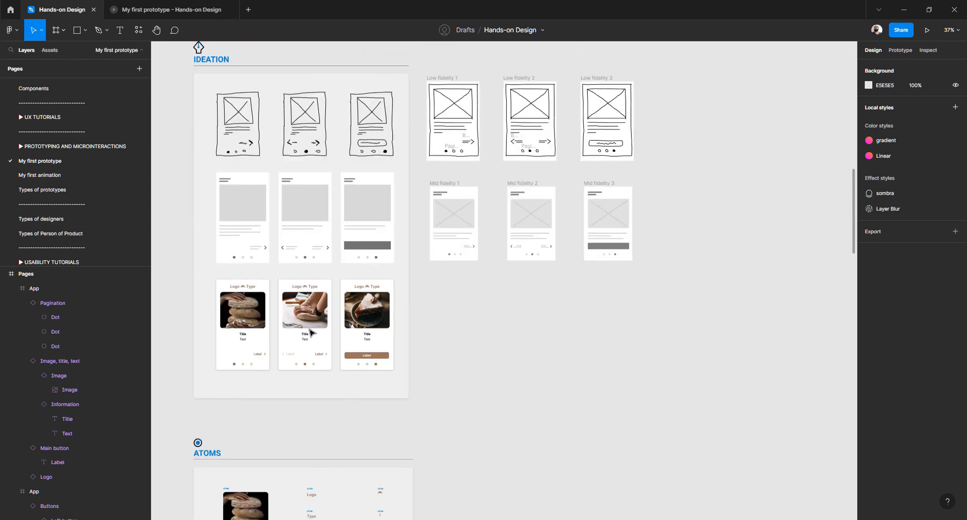
{"action": "scroll", "coordinate": [244, 305], "scroll_direction": "up", "scroll_amount": 3}
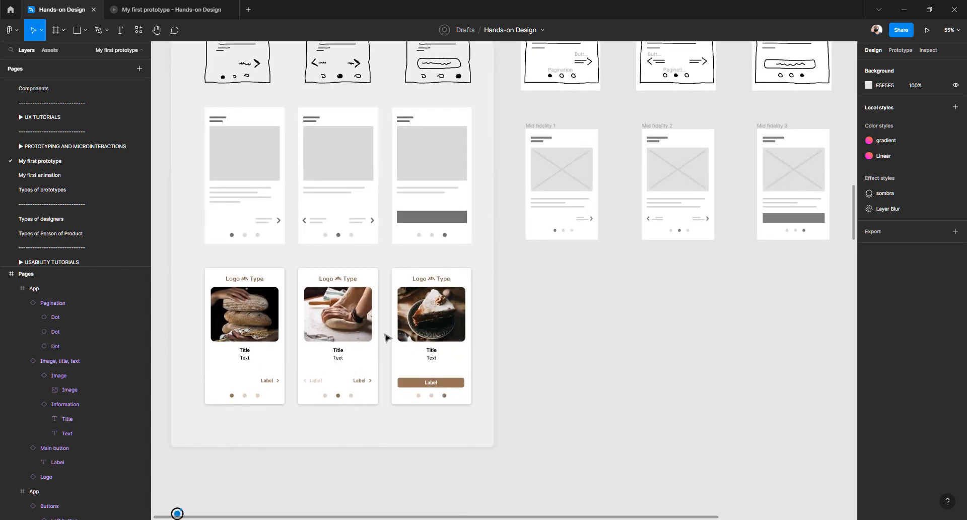
{"action": "scroll", "coordinate": [385, 336], "scroll_direction": "down", "scroll_amount": 3}
{"action": "scroll", "coordinate": [386, 336], "scroll_direction": "down", "scroll_amount": 10}
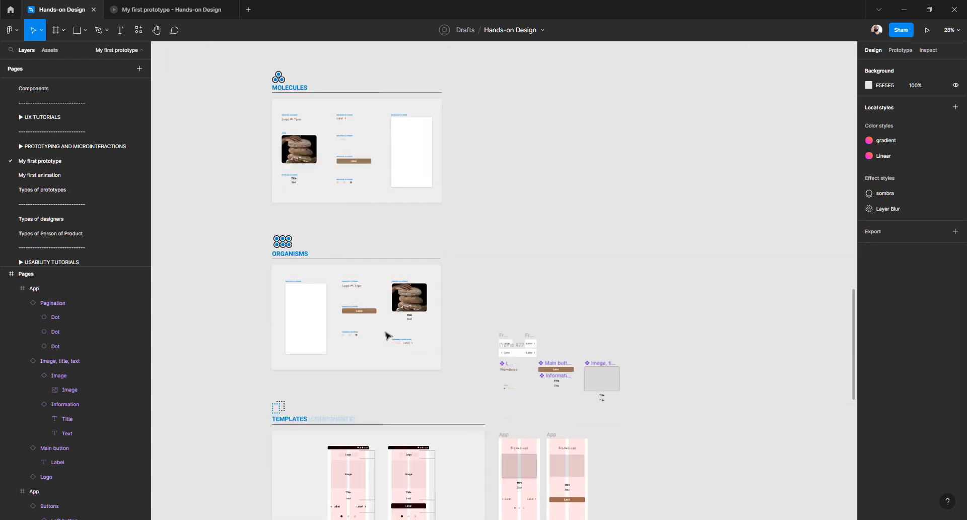
{"action": "scroll", "coordinate": [387, 335], "scroll_direction": "down", "scroll_amount": 10}
{"action": "scroll", "coordinate": [387, 336], "scroll_direction": "right", "scroll_amount": 3}
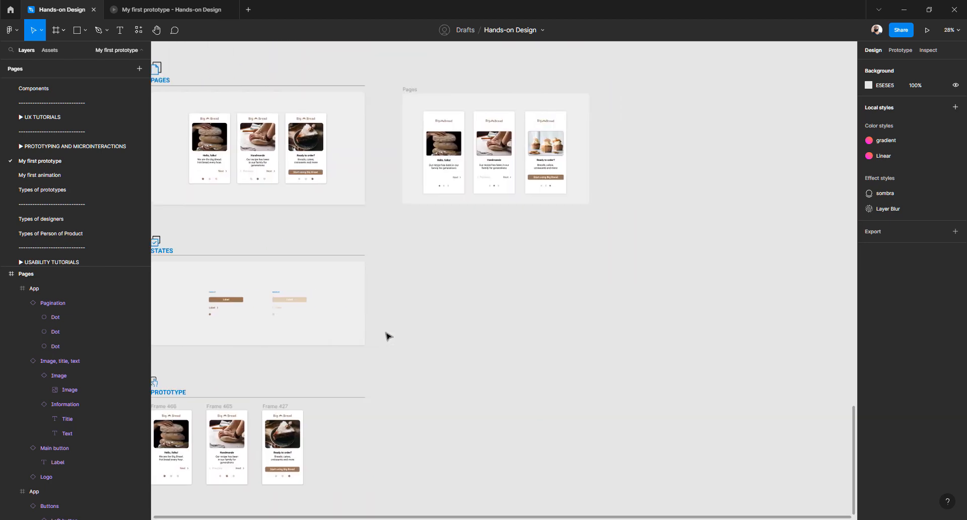
Duplicate the three App screens from the Pages frame onto the empty canvas beside the Prototype section
{"action": "left_click", "coordinate": [439, 124]}
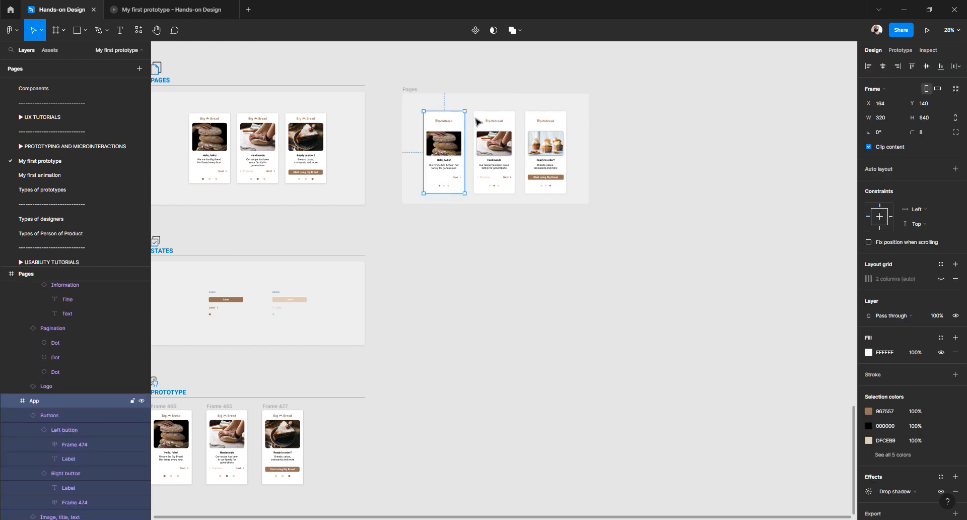
{"action": "left_click", "coordinate": [488, 120], "text": "shift"}
{"action": "left_click", "coordinate": [534, 121], "text": "shift"}
{"action": "left_click_drag", "start_coordinate": [508, 124], "coordinate": [493, 422]}
{"action": "scroll", "coordinate": [470, 356], "scroll_direction": "down", "scroll_amount": 3}
{"action": "scroll", "coordinate": [468, 328], "scroll_direction": "up", "scroll_amount": 3}
{"action": "scroll", "coordinate": [468, 330], "scroll_direction": "up", "scroll_amount": 5}
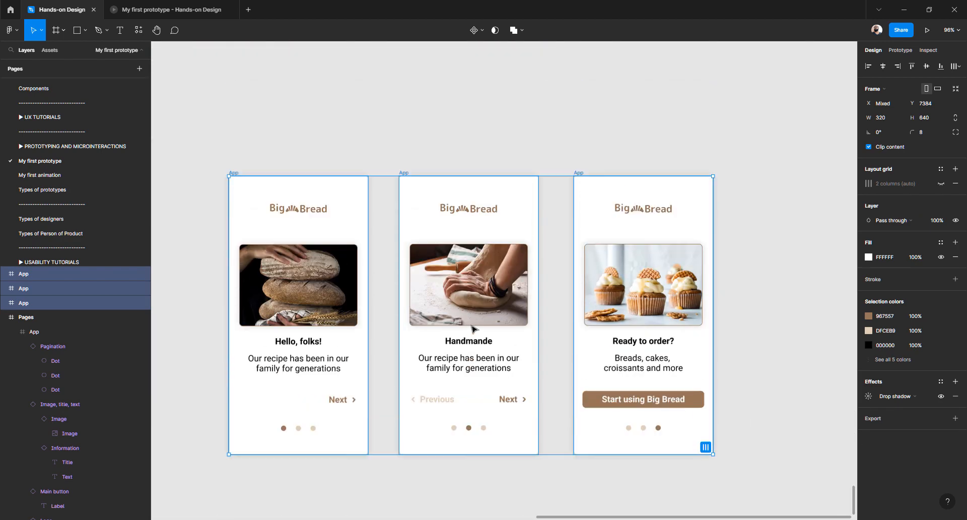
{"action": "left_click", "coordinate": [653, 107]}
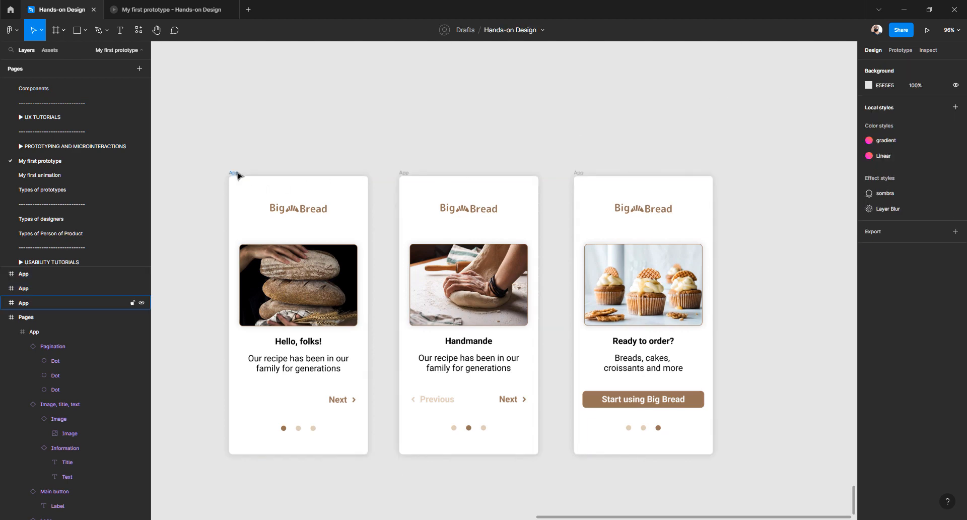
Rename the duplicated "Hello, folks!" App frame as Screen 1
{"action": "left_click", "coordinate": [404, 174]}
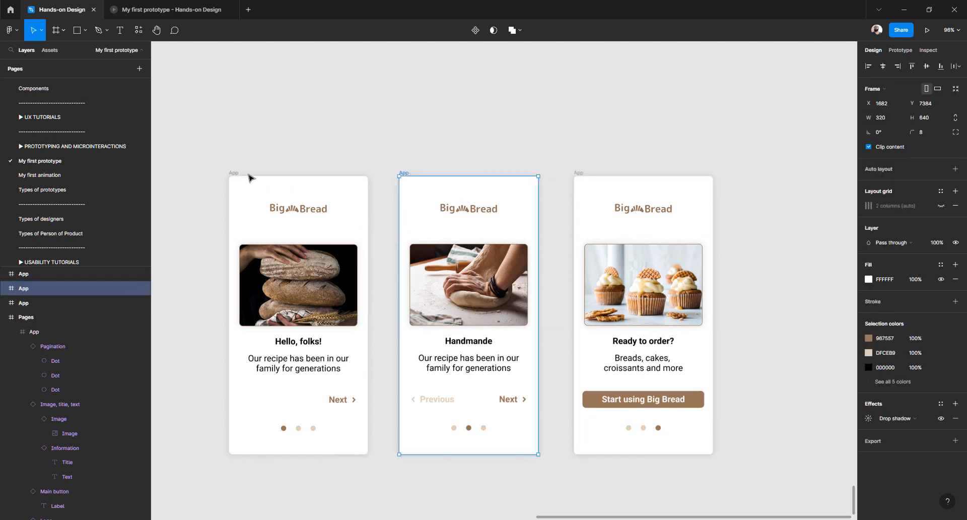
{"action": "left_click", "coordinate": [234, 172]}
{"action": "double_click", "coordinate": [32, 303]}
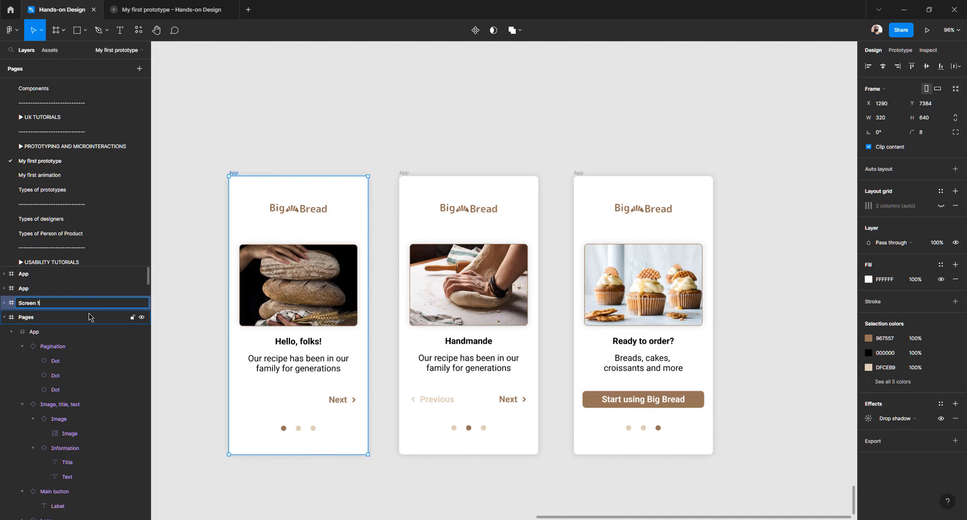
{"action": "key", "text": "ctrl+a"}
{"action": "key", "text": "Return"}
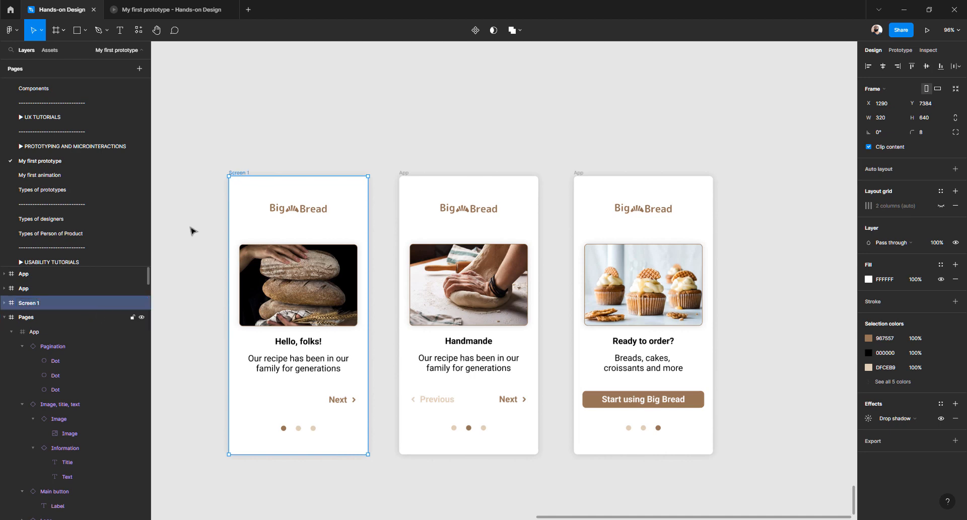
{"action": "left_click", "coordinate": [197, 245]}
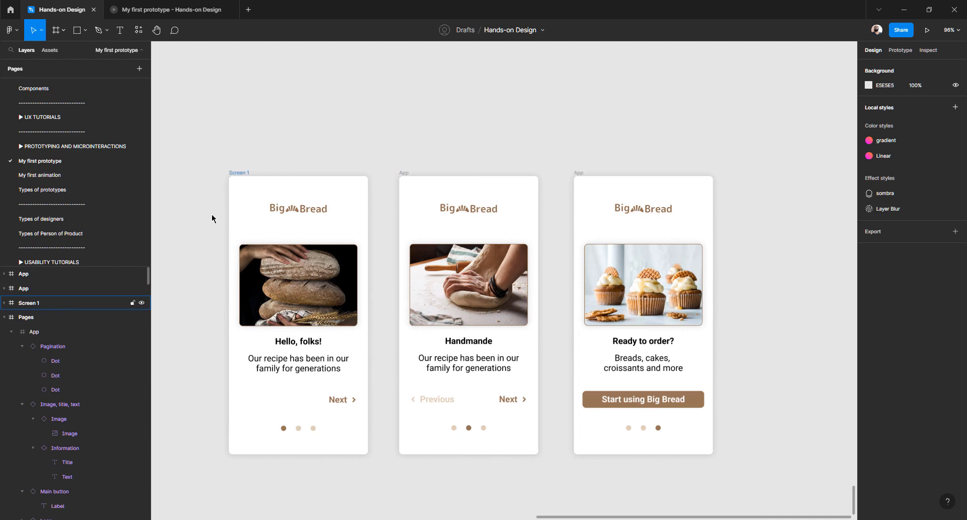
Rename the duplicated App frame with the kneading photo as Screen 2
{"action": "left_click", "coordinate": [403, 172]}
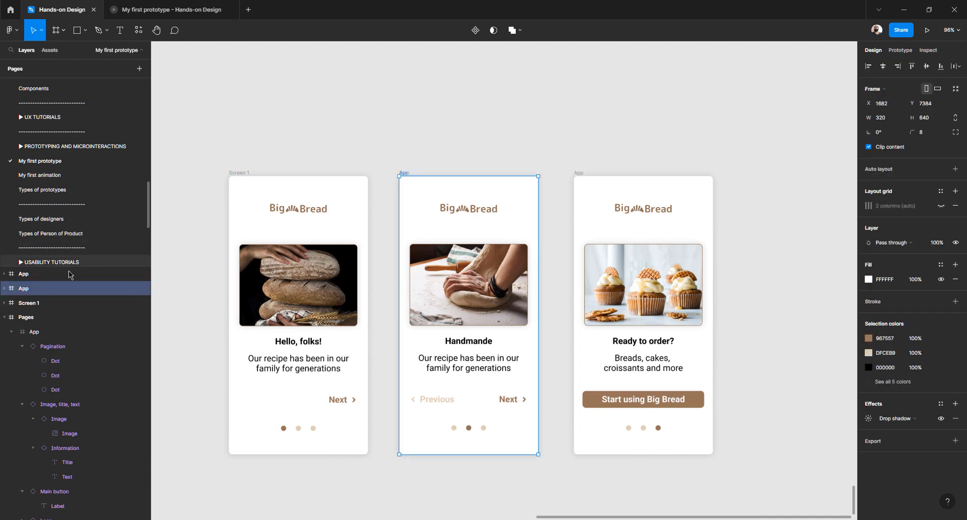
{"action": "double_click", "coordinate": [34, 292]}
{"action": "type", "text": "Screen"}
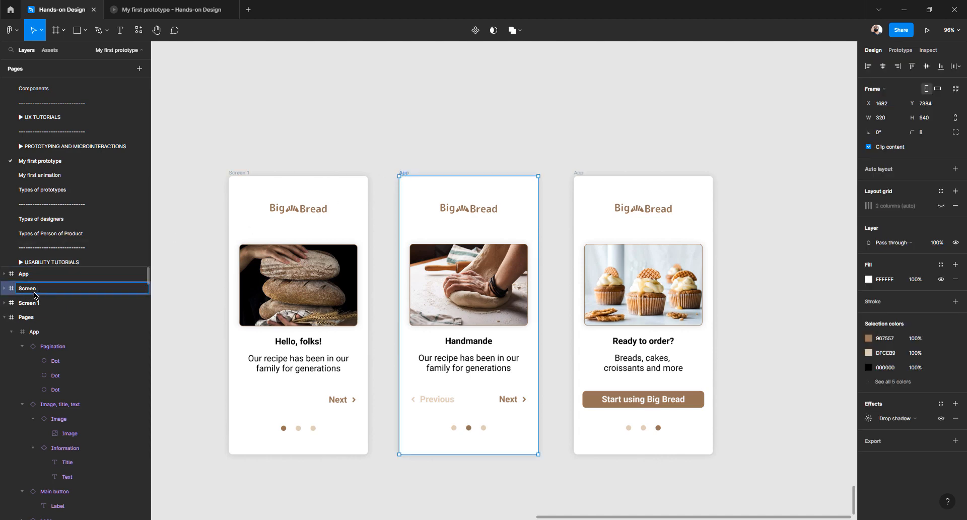
{"action": "type", "text": " 12"}
{"action": "key", "text": "Return"}
Rename the duplicated "Ready to order?" App frame as Screen 3
{"action": "left_click", "coordinate": [579, 173]}
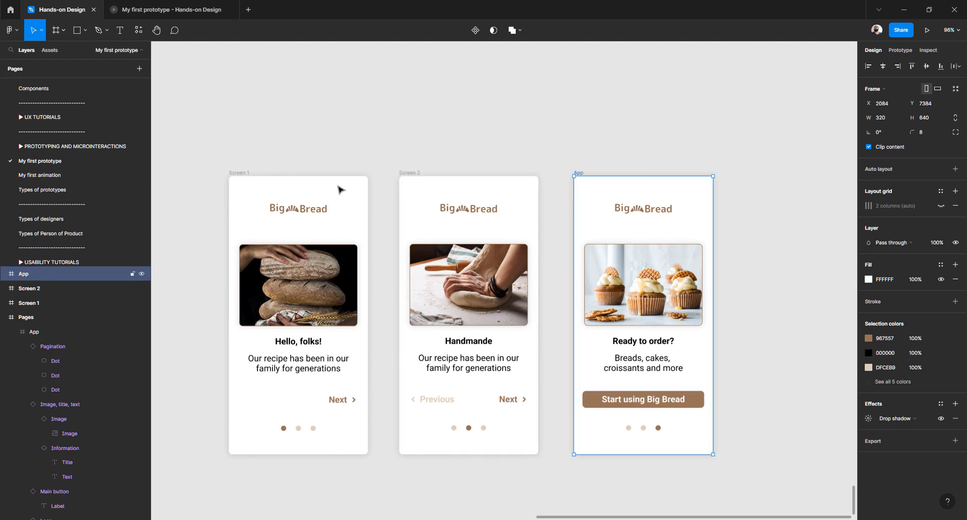
{"action": "double_click", "coordinate": [37, 274]}
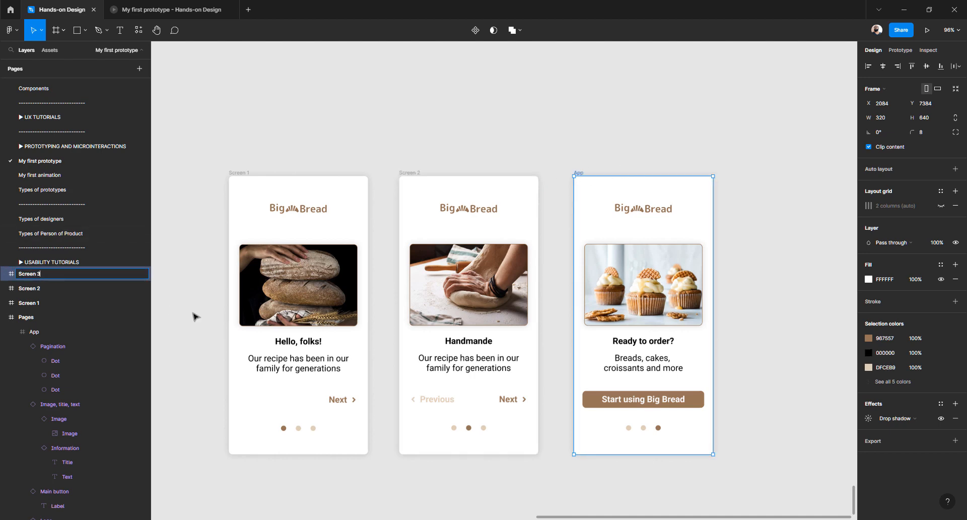
{"action": "type", "text": "Screen 3"}
{"action": "key", "text": "Return"}
{"action": "left_click", "coordinate": [434, 138]}
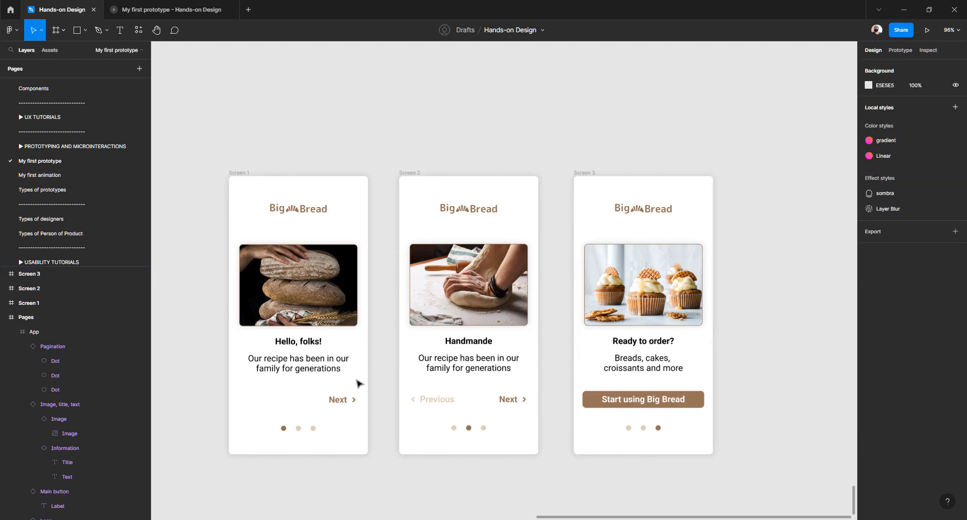
Add on-click navigation from Screen 1's Next button to Screen 2 and from Screen 2's Next button to Screen 3
{"action": "left_click", "coordinate": [340, 401]}
{"action": "left_click", "coordinate": [340, 401]}
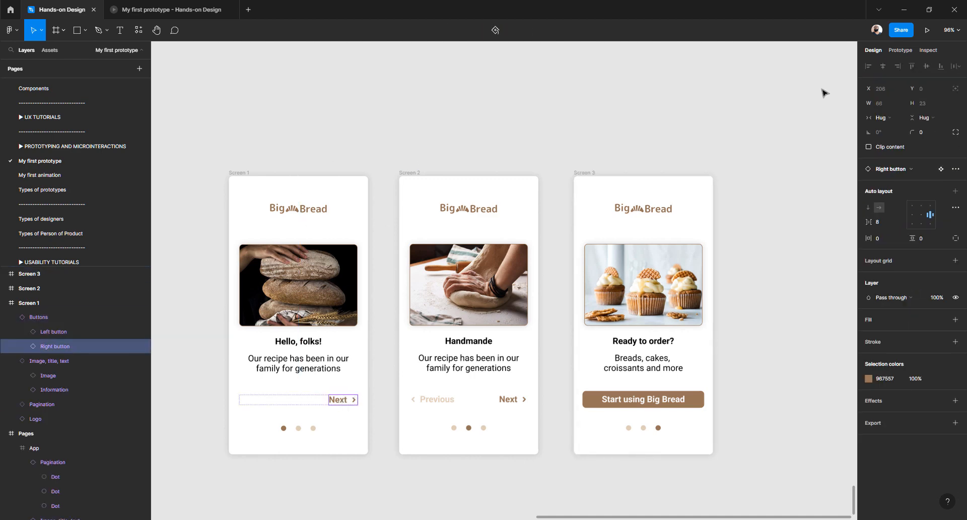
{"action": "left_click", "coordinate": [899, 52]}
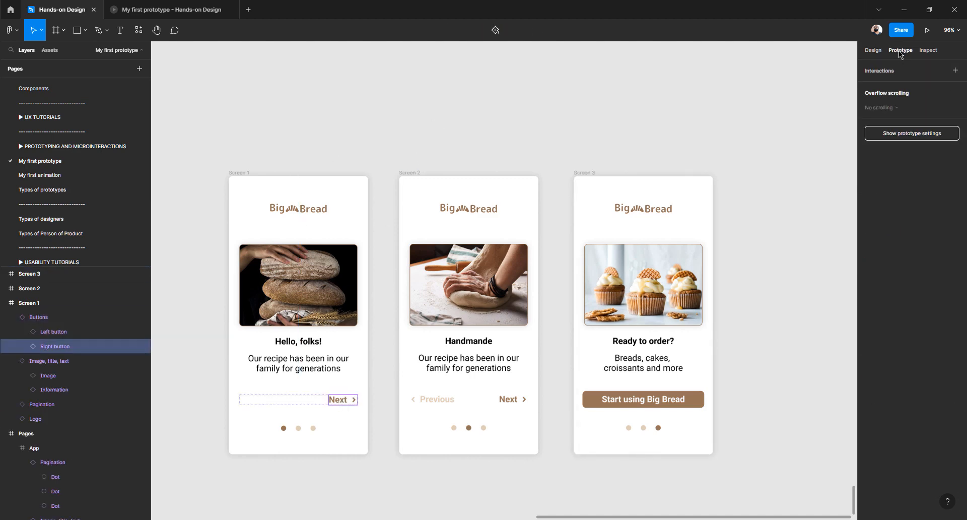
{"action": "left_click", "coordinate": [452, 102]}
{"action": "left_click", "coordinate": [337, 401]}
{"action": "left_click", "coordinate": [338, 402]}
{"action": "left_click_drag", "start_coordinate": [359, 401], "coordinate": [433, 341]}
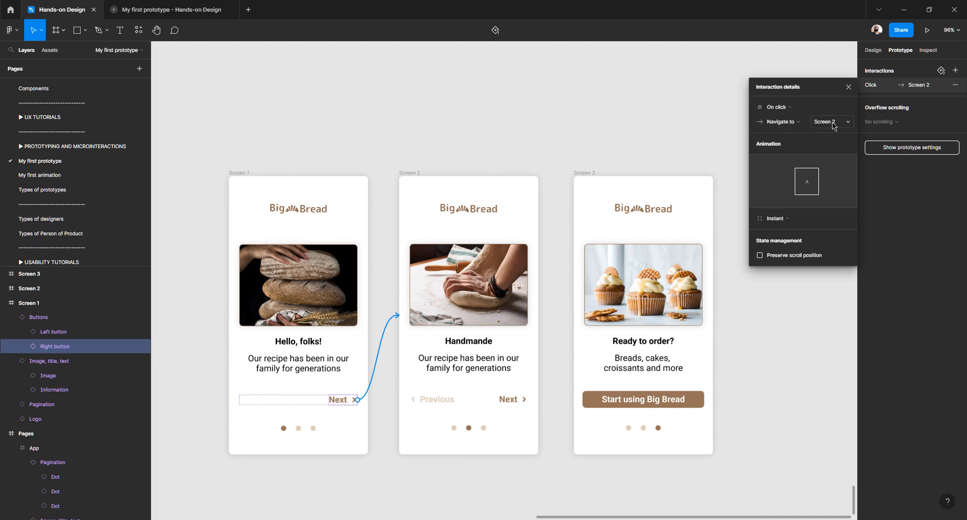
{"action": "left_click", "coordinate": [515, 400]}
{"action": "left_click_drag", "start_coordinate": [514, 395], "coordinate": [623, 352]}
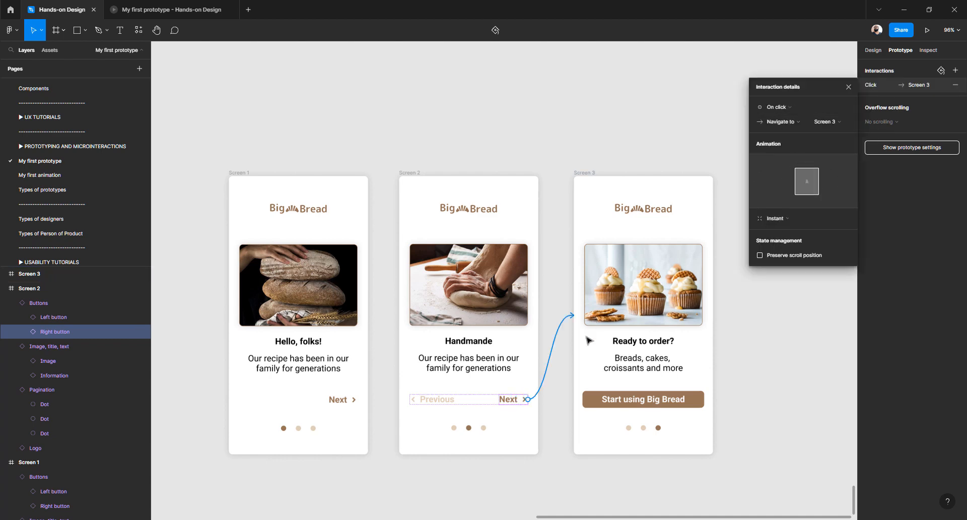
Delete the leftover interactions linking Screen 1's third and second pagination dots to Mid fidelity 3 and Mid fidelity 2
{"action": "left_click", "coordinate": [239, 174]}
{"action": "scroll", "coordinate": [370, 204], "scroll_direction": "up", "scroll_amount": 3}
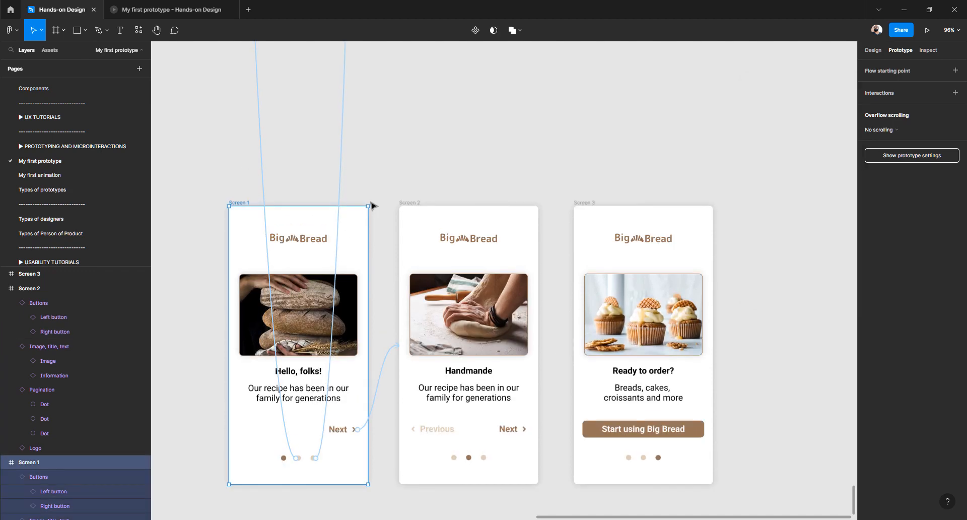
{"action": "left_click", "coordinate": [343, 183]}
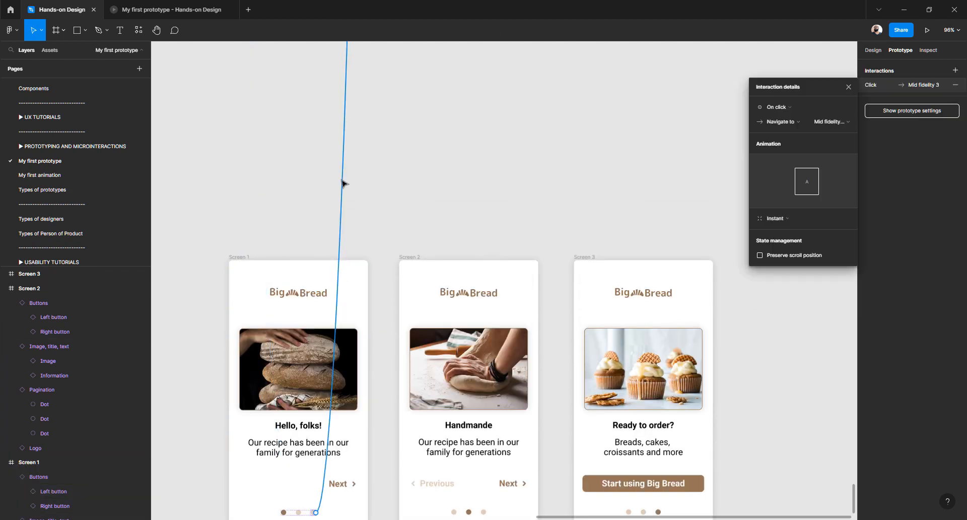
{"action": "key", "text": "Delete"}
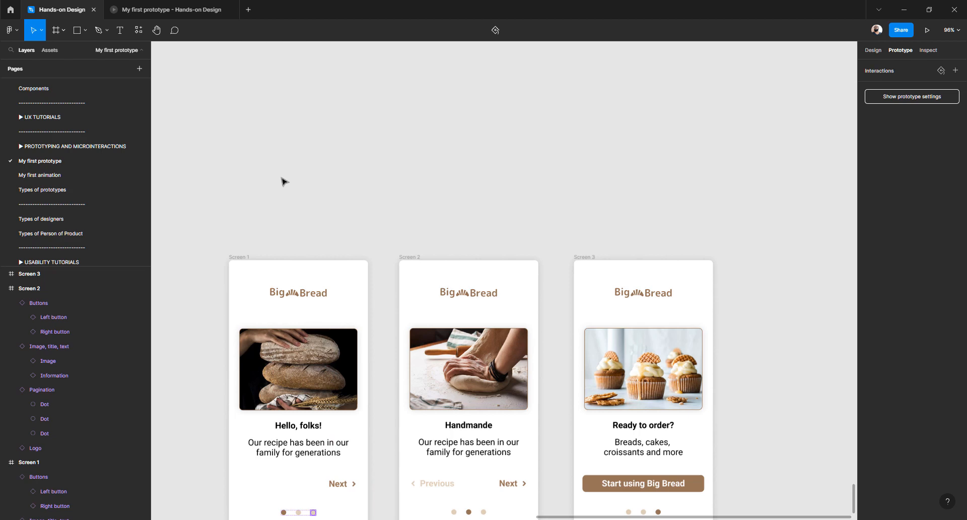
{"action": "left_click", "coordinate": [238, 257]}
{"action": "left_click", "coordinate": [263, 226]}
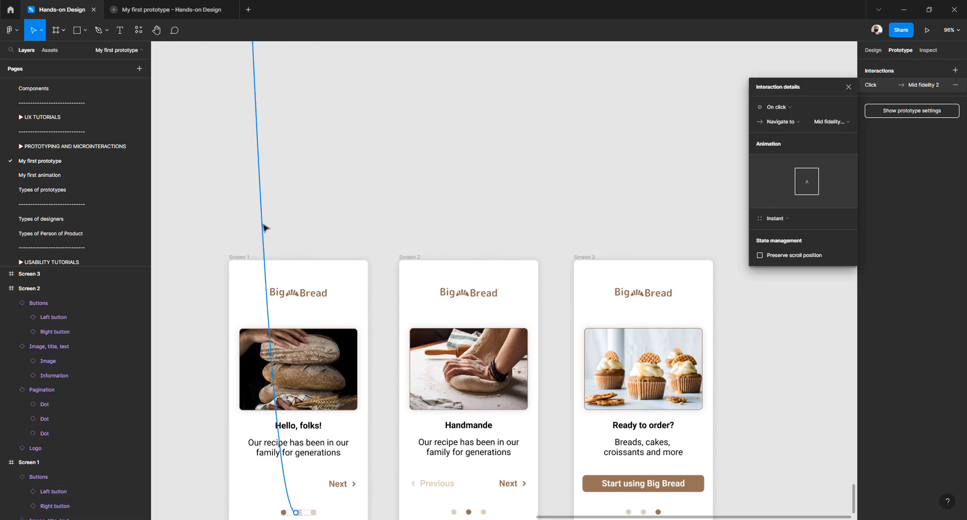
{"action": "left_click", "coordinate": [332, 240]}
{"action": "left_click", "coordinate": [245, 258]}
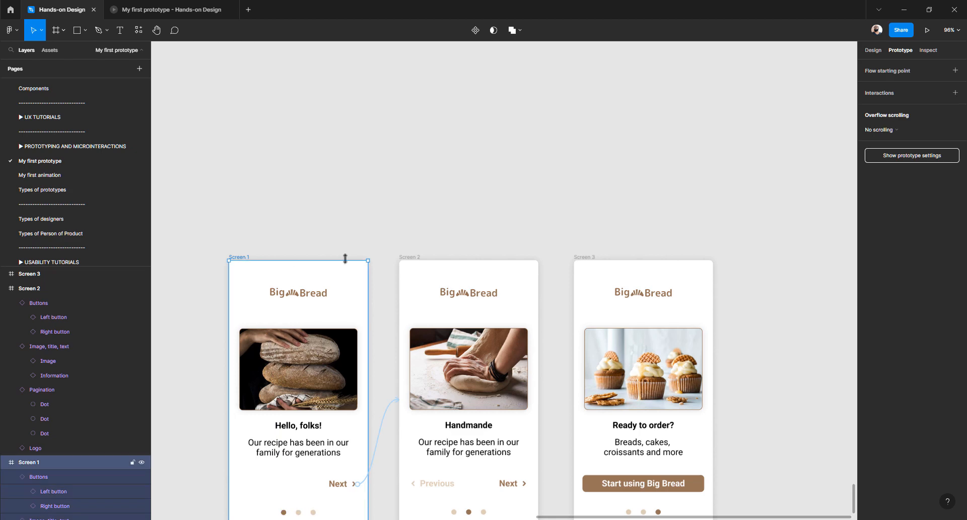
Delete the leftover interactions on Screen 2's third and middle pagination dots
{"action": "left_click", "coordinate": [408, 257]}
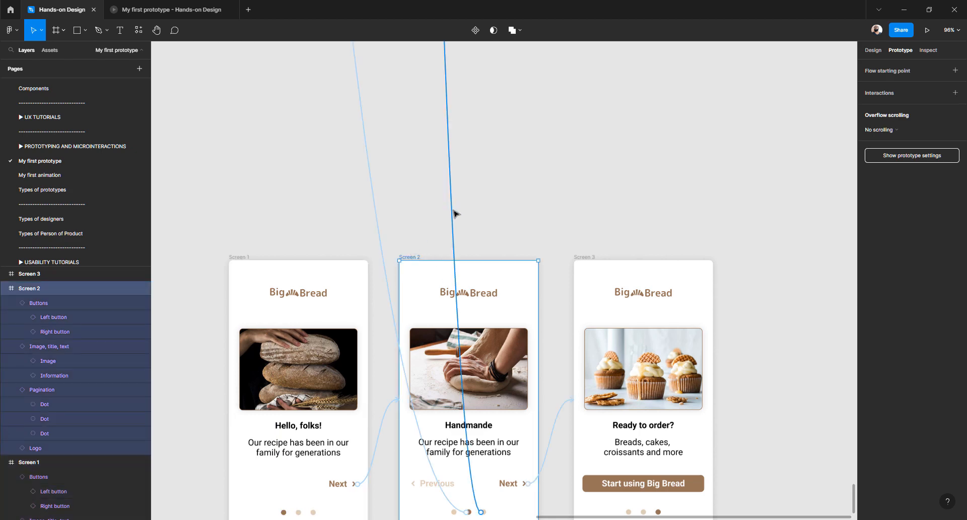
{"action": "left_click", "coordinate": [453, 214]}
{"action": "left_click", "coordinate": [442, 226]}
{"action": "left_click", "coordinate": [412, 257]}
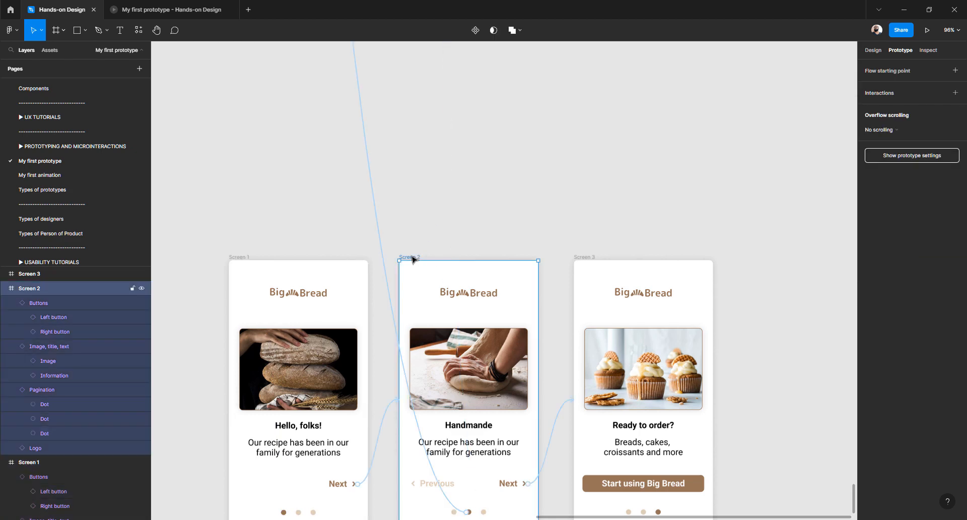
{"action": "left_click", "coordinate": [384, 240]}
{"action": "key", "text": "Escape"}
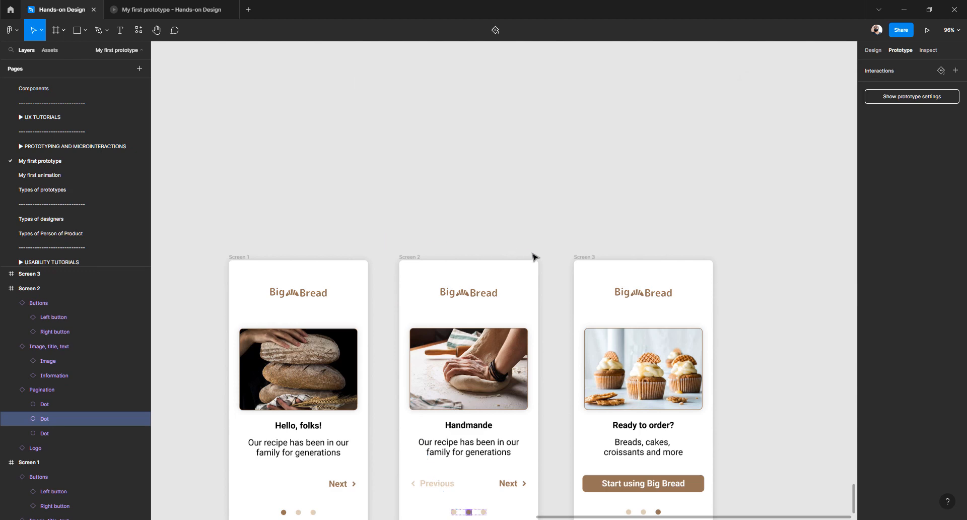
Delete the leftover interaction on Screen 3's middle pagination dot
{"action": "left_click", "coordinate": [586, 258]}
{"action": "scroll", "coordinate": [513, 234], "scroll_direction": "down", "scroll_amount": 3}
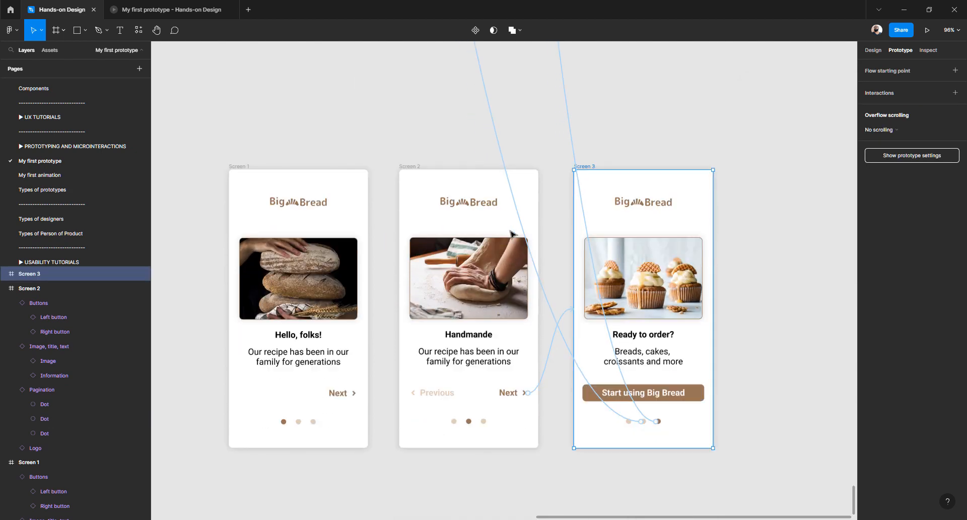
{"action": "left_click", "coordinate": [501, 160]}
{"action": "key", "text": "Delete"}
Delete the interaction linking Screen 2's Next button to Screen 3
{"action": "left_click", "coordinate": [583, 166]}
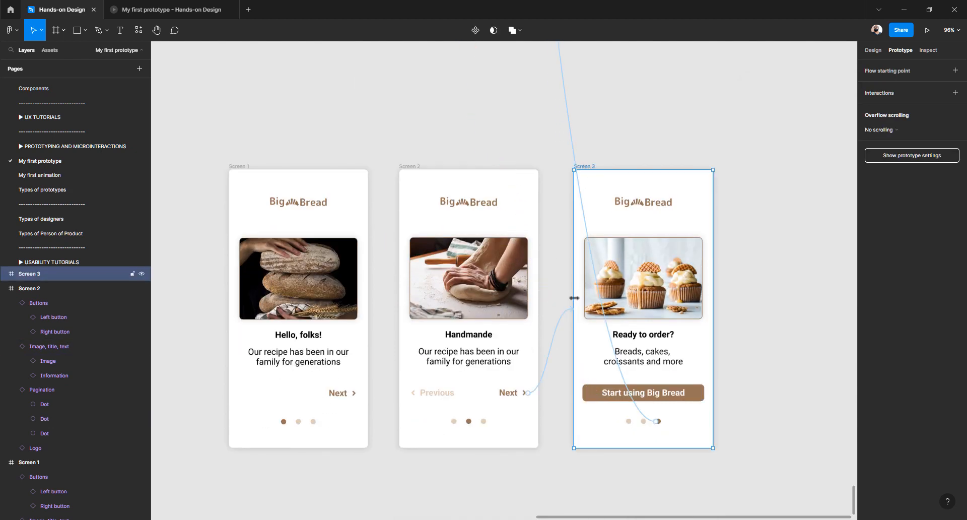
{"action": "left_click", "coordinate": [565, 320]}
{"action": "key", "text": "Delete"}
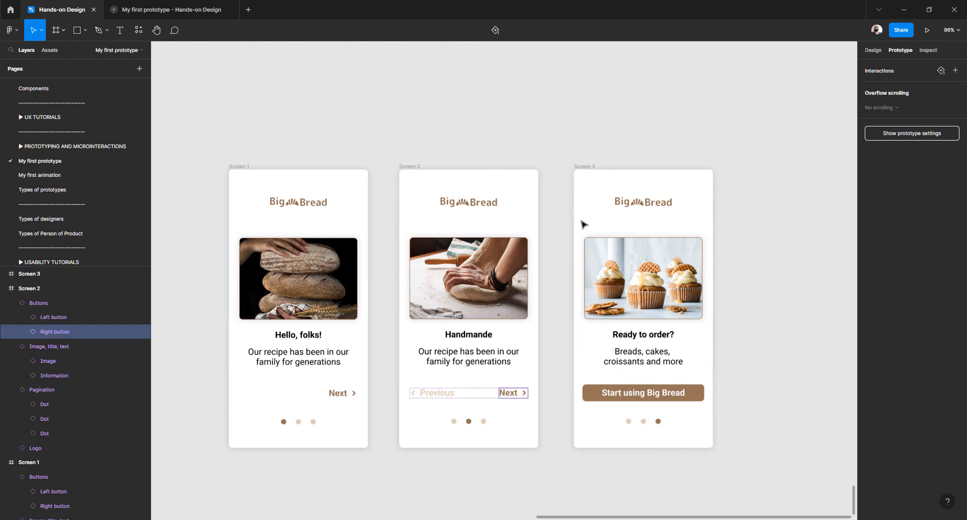
{"action": "left_click", "coordinate": [585, 168]}
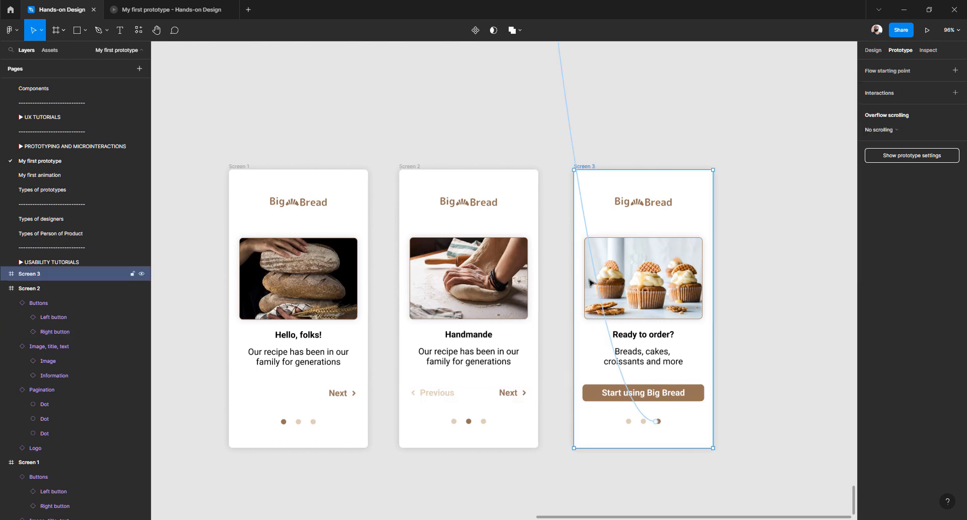
Delete the leftover interaction on Screen 3's third pagination dot
{"action": "left_click", "coordinate": [573, 143]}
{"action": "key", "text": "Delete"}
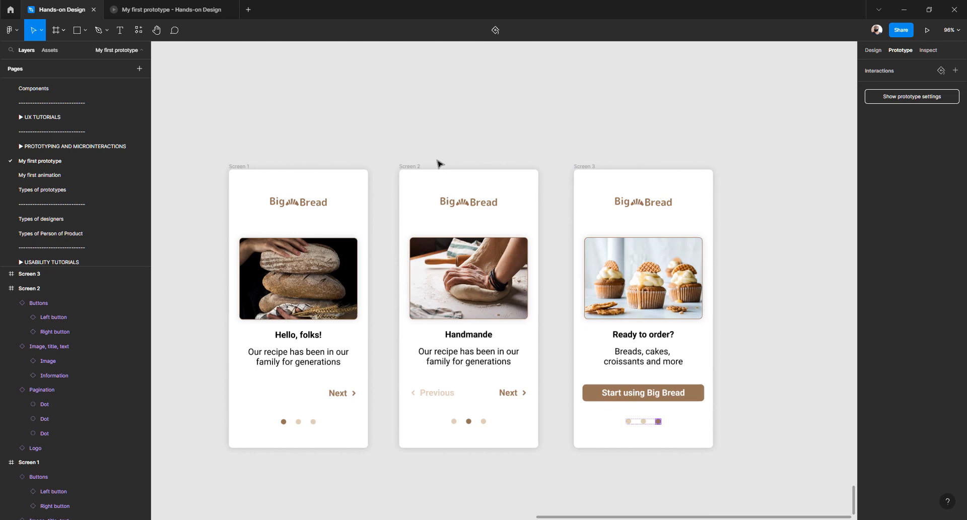
Check the link from Screen 1's Next button to Screen 2 and link Screen 2's Next button to Screen 3
{"action": "left_click", "coordinate": [412, 166]}
{"action": "left_click", "coordinate": [241, 167]}
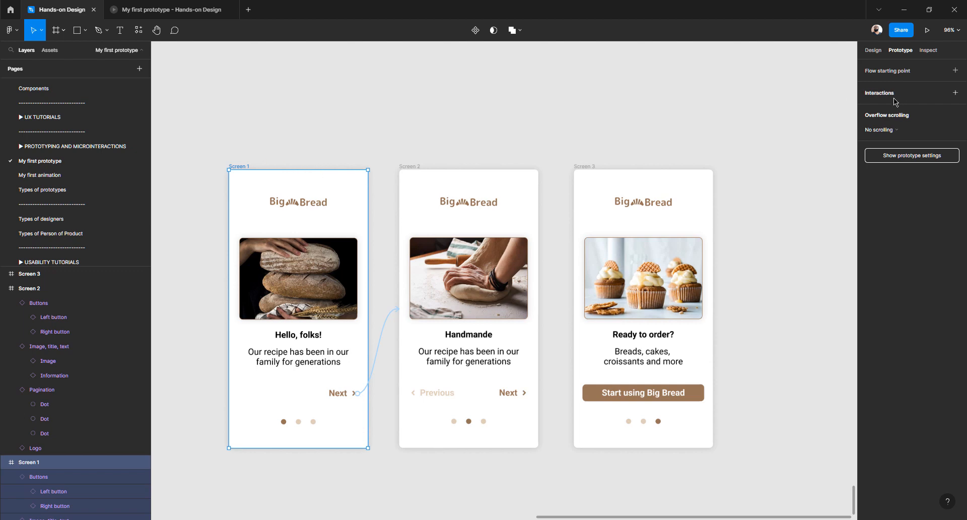
{"action": "left_click", "coordinate": [385, 337]}
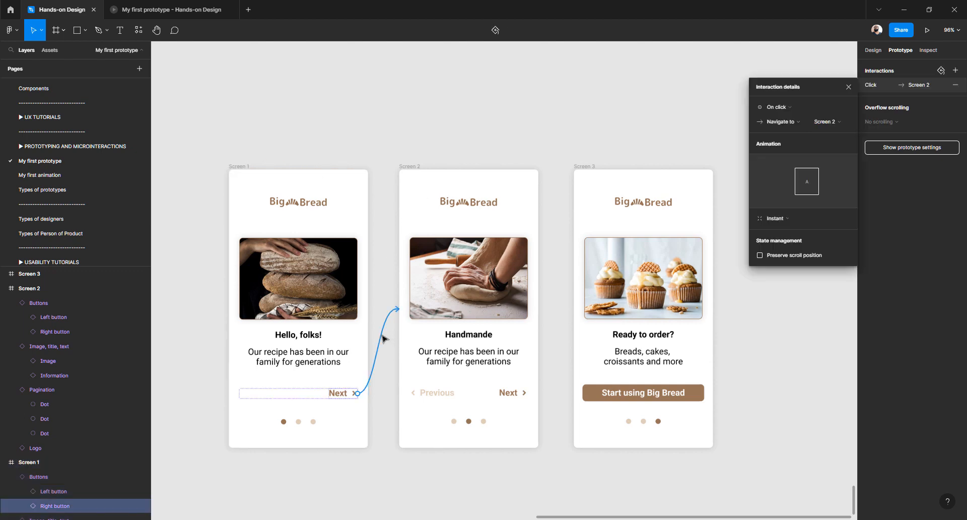
{"action": "left_click", "coordinate": [411, 168]}
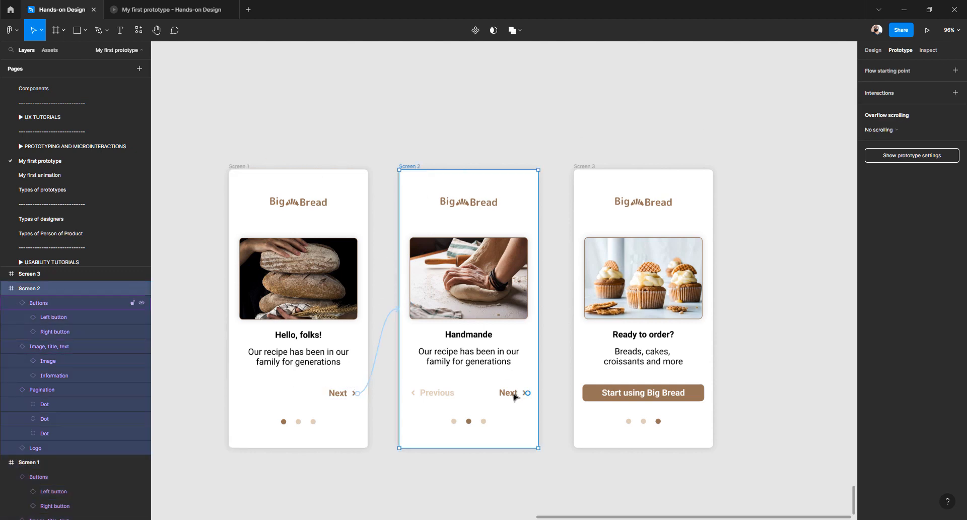
{"action": "double_click", "coordinate": [518, 393]}
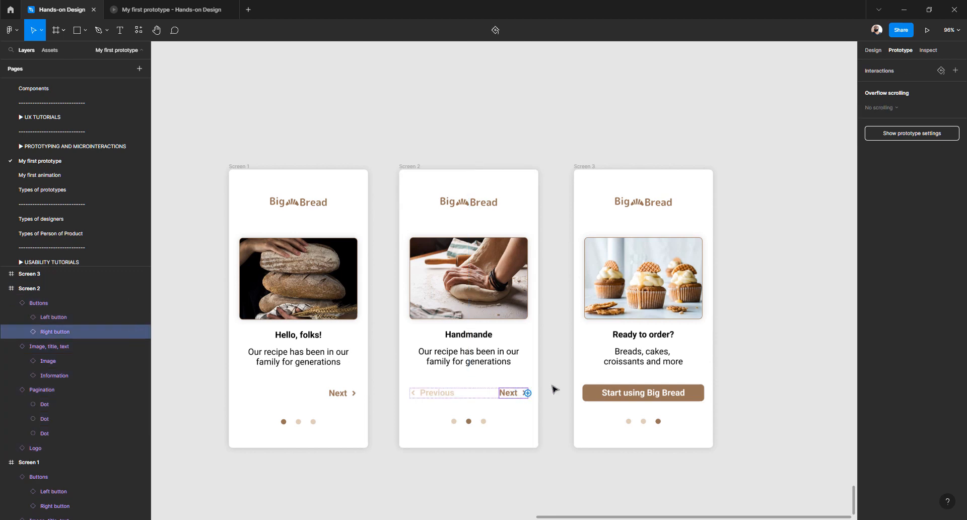
{"action": "left_click_drag", "start_coordinate": [527, 393], "coordinate": [585, 212]}
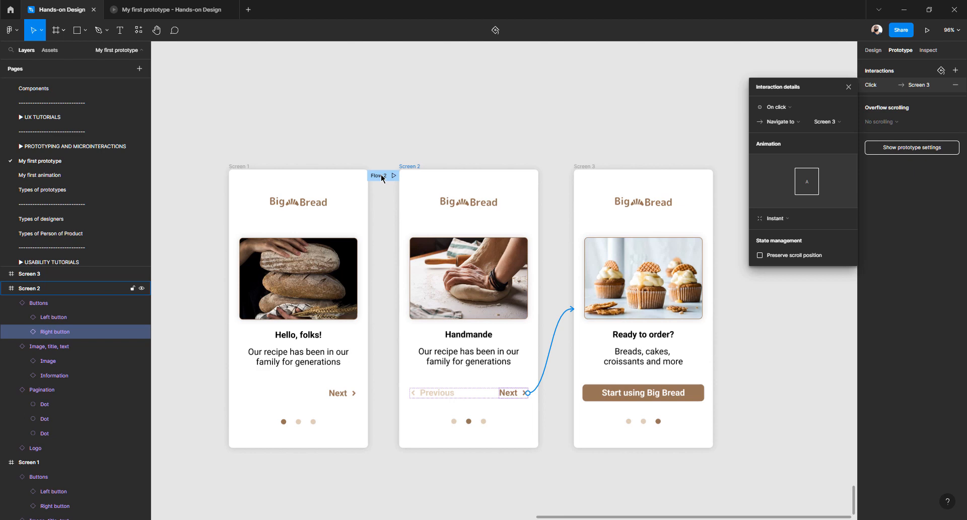
Move the flow starting point from Screen 2 to Screen 1 and rename it Final Prototype
{"action": "left_click_drag", "start_coordinate": [382, 178], "coordinate": [212, 179]}
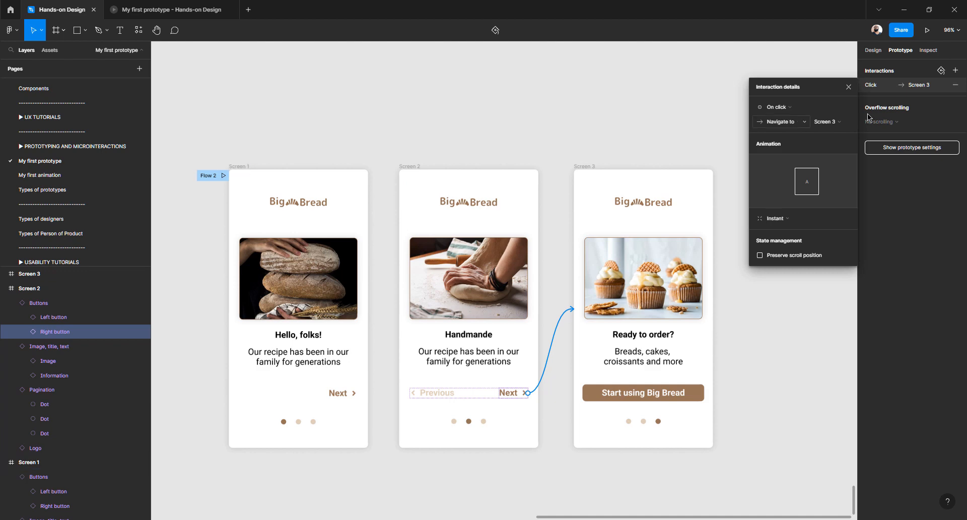
{"action": "left_click", "coordinate": [211, 177]}
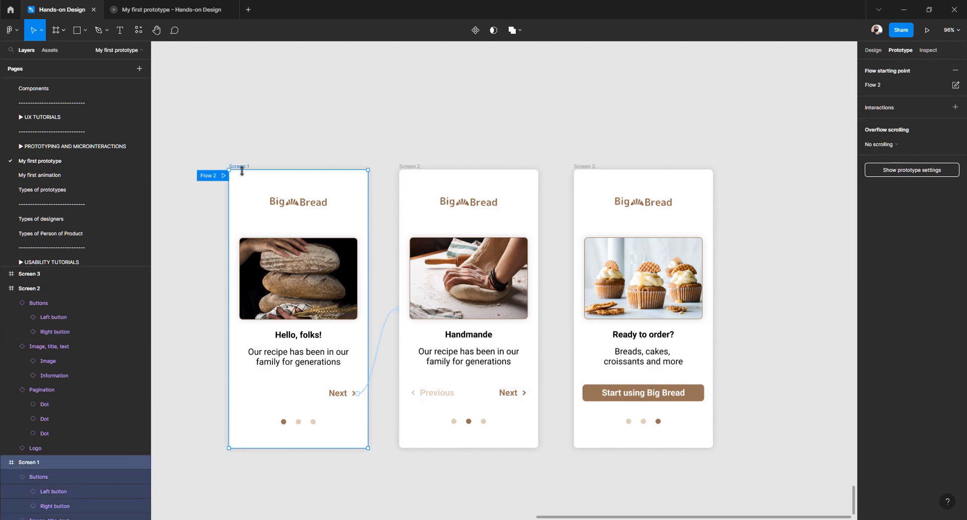
{"action": "double_click", "coordinate": [881, 86]}
{"action": "type", "text": "Final Prototype"}
{"action": "key", "text": "Return"}
Preview the Final Prototype flow, going to the second screen with Next and trying Previous there
{"action": "left_click", "coordinate": [224, 176]}
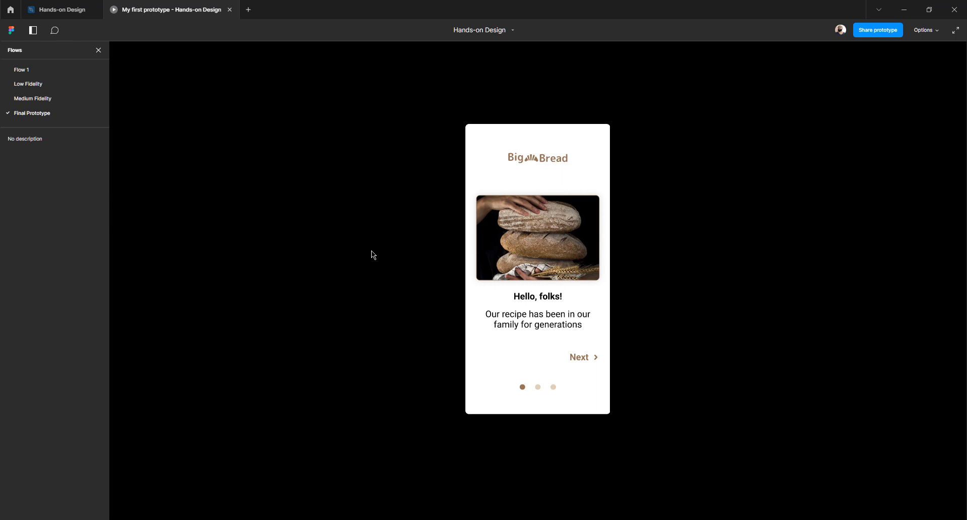
{"action": "left_click", "coordinate": [583, 357]}
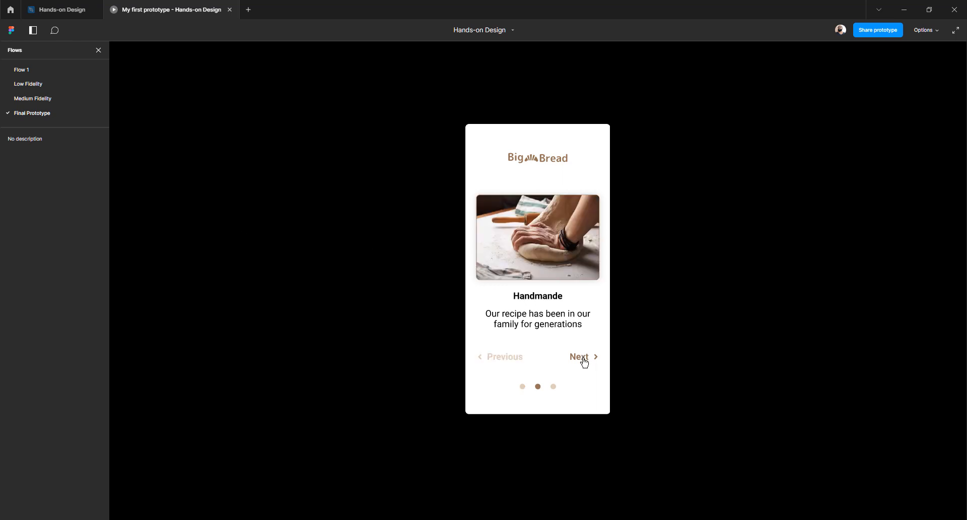
{"action": "left_click", "coordinate": [505, 357]}
Return to the design file, compare the logo spacing on Screens 2 and 1, and nudge Screen 1's logo to Y 56
{"action": "left_click", "coordinate": [54, 15]}
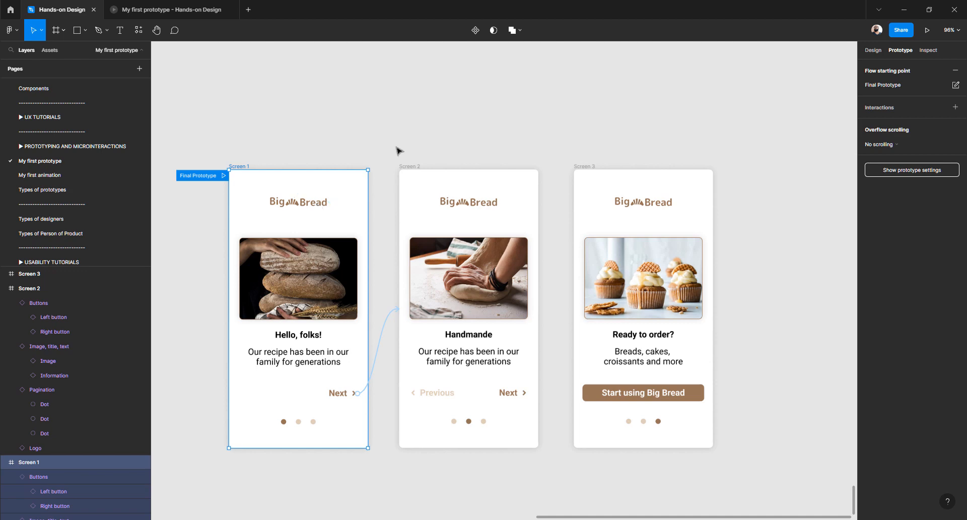
{"action": "left_click", "coordinate": [873, 50]}
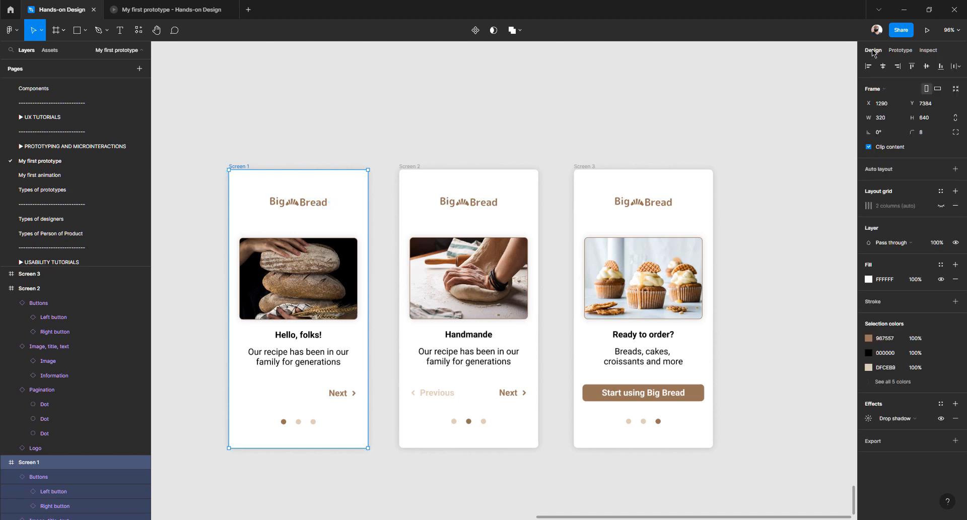
{"action": "left_click", "coordinate": [480, 205]}
{"action": "key", "text": "alt"}
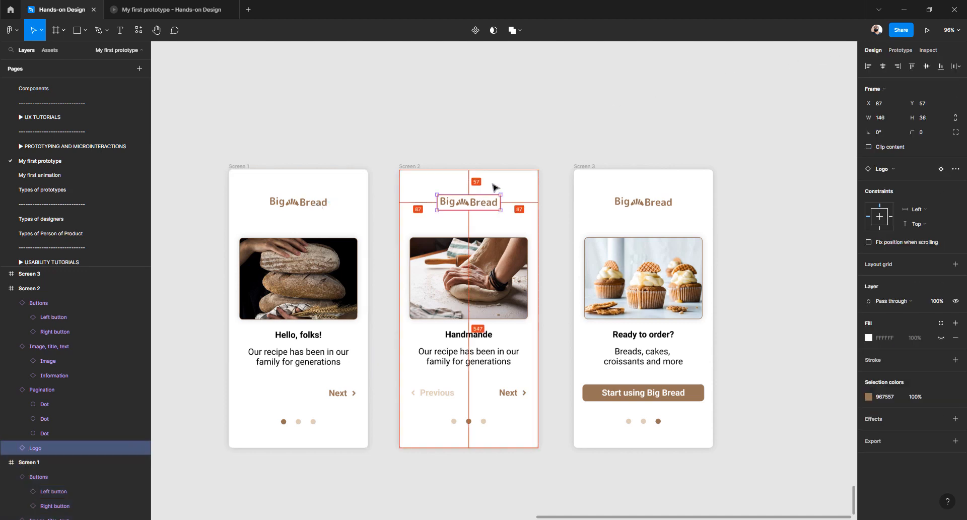
{"action": "left_click", "coordinate": [303, 204]}
{"action": "key", "text": "alt"}
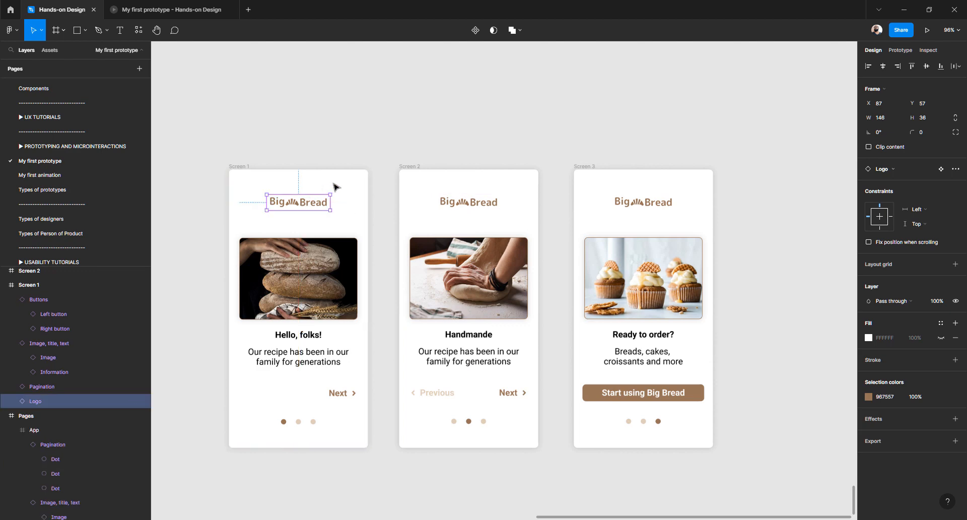
{"action": "key", "text": "alt"}
{"action": "key", "text": "Down"}
{"action": "key", "text": "Up"}
{"action": "key", "text": "Up"}
{"action": "key", "text": "alt"}
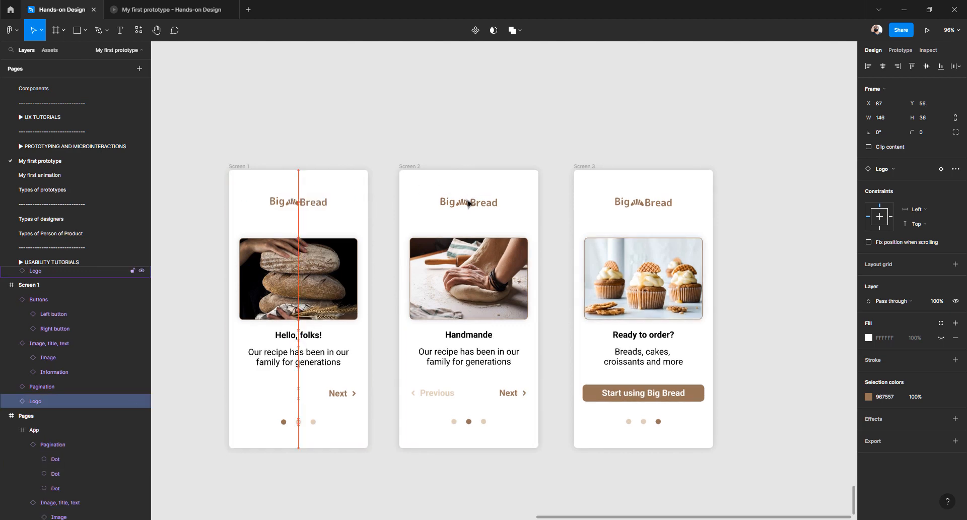
Nudge the logos on Screens 2 and 3 to Y 56 to match Screen 1
{"action": "left_click", "coordinate": [481, 206]}
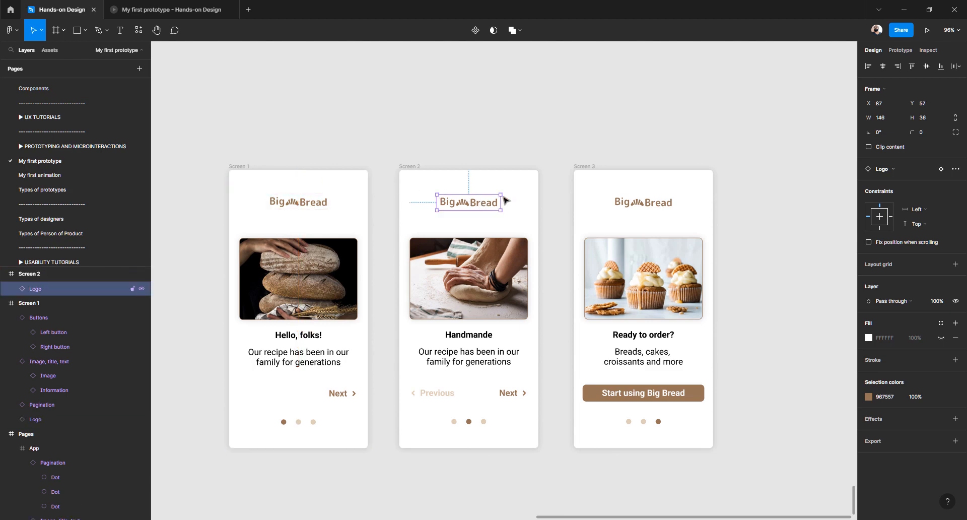
{"action": "key", "text": "alt"}
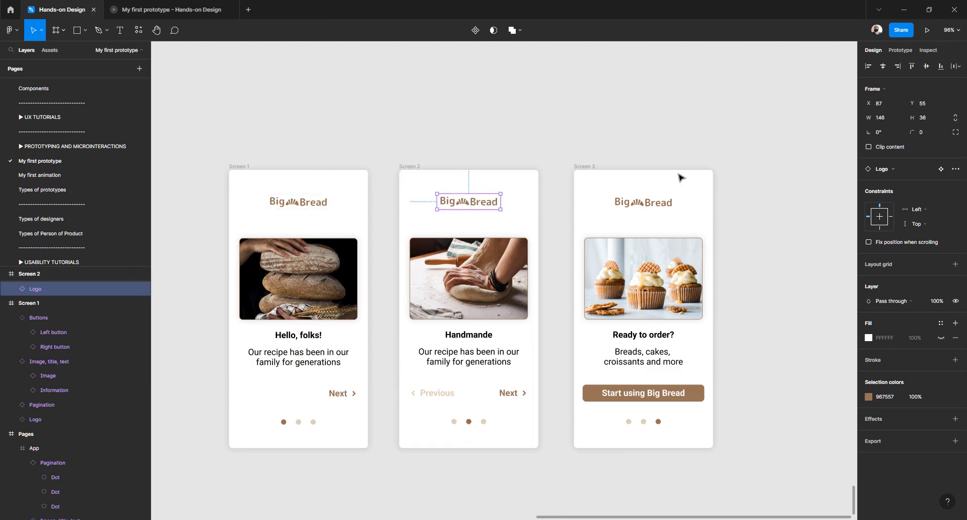
{"action": "key", "text": "Up"}
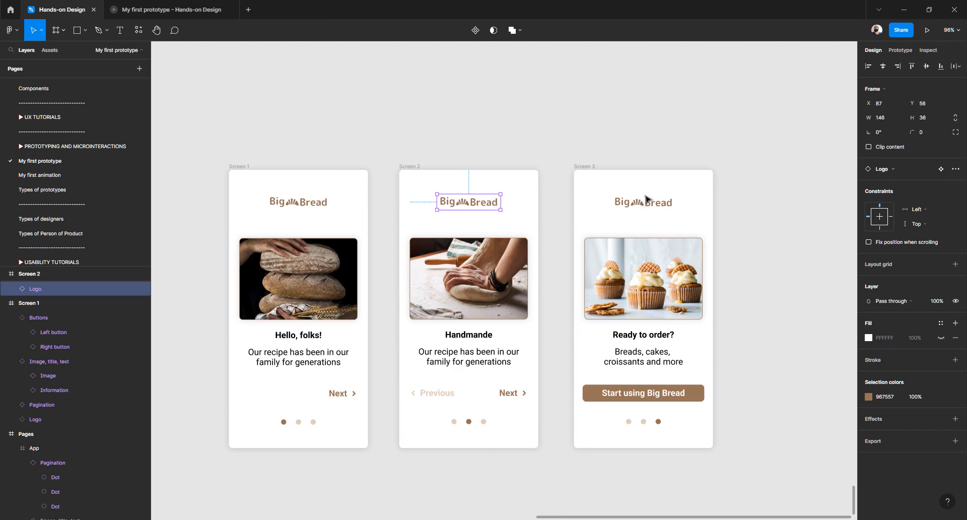
{"action": "left_click", "coordinate": [646, 198]}
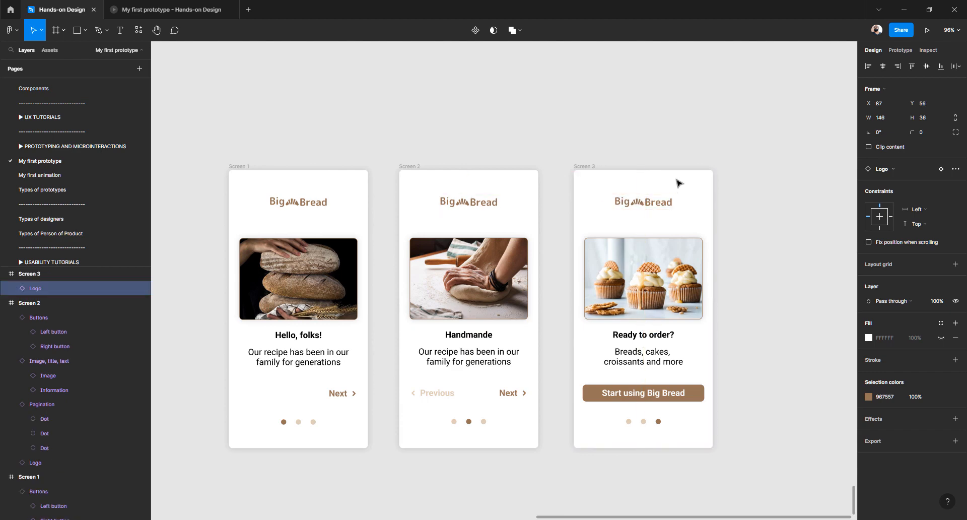
{"action": "key", "text": "Up"}
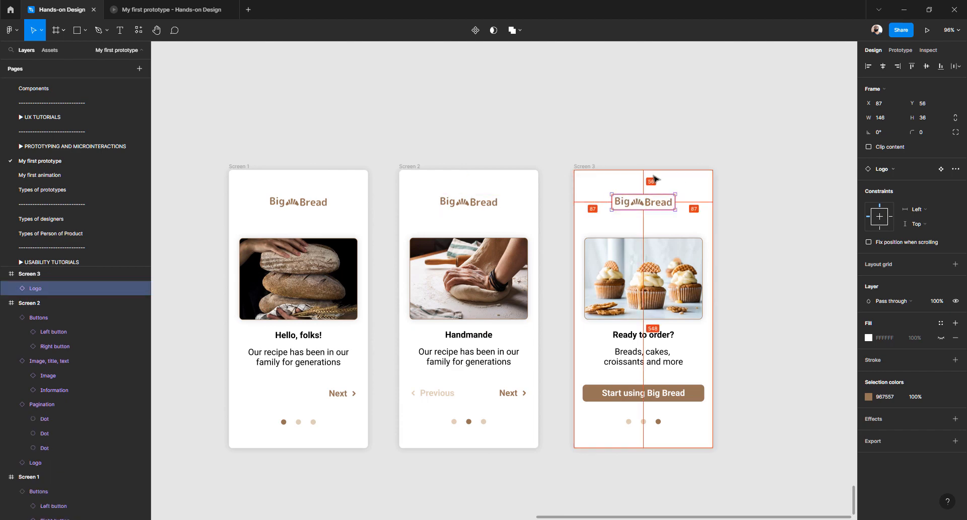
Align the image, title and text groups of Screens 1, 2 and 3 by their vertical centers
{"action": "left_click", "coordinate": [332, 265]}
{"action": "left_click", "coordinate": [440, 268], "text": "shift"}
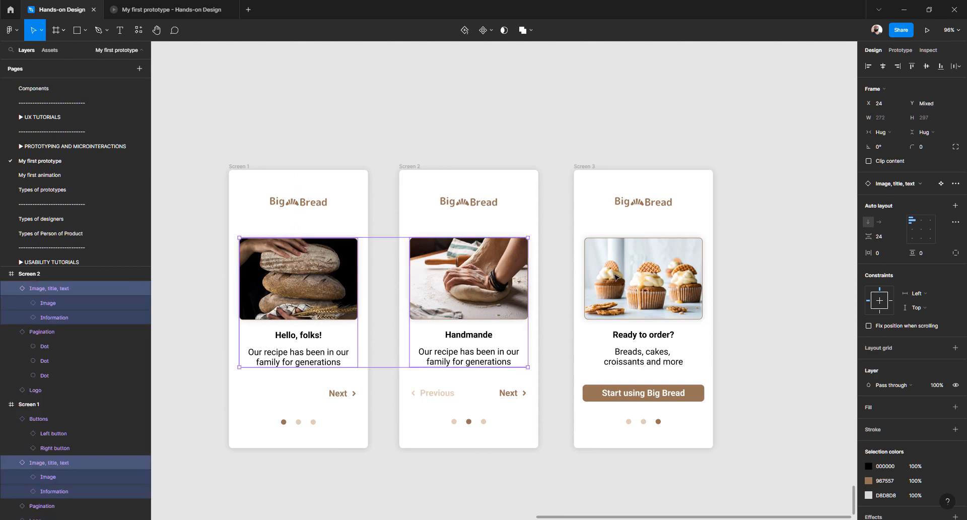
{"action": "left_click", "coordinate": [615, 276], "text": "shift"}
{"action": "left_click", "coordinate": [925, 67]}
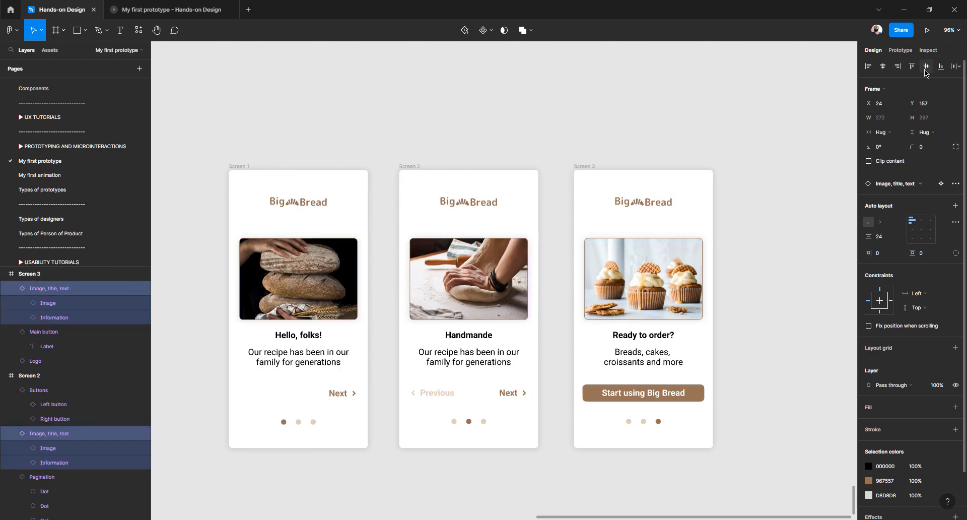
Check the button positions on Screens 3 and 2 and nudge Screen 1's button row up to Y 502
{"action": "left_click", "coordinate": [606, 400]}
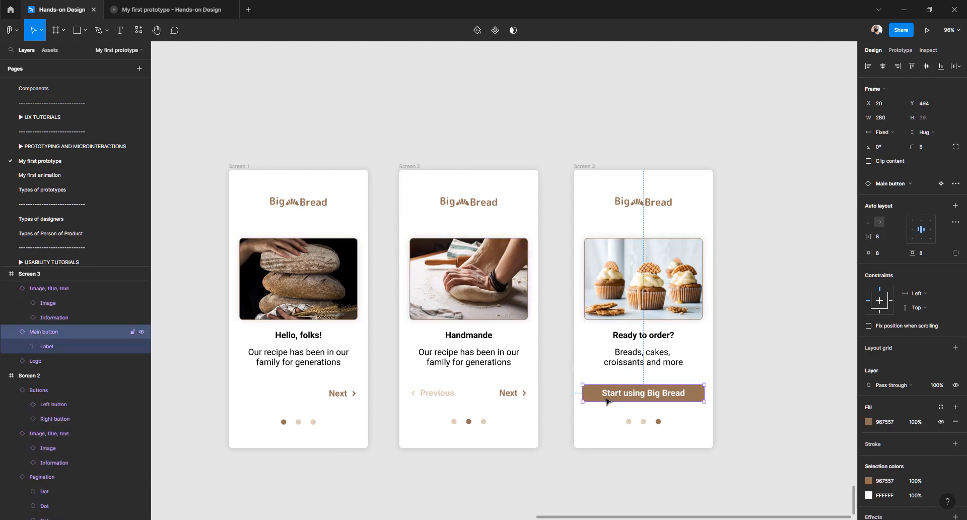
{"action": "left_click", "coordinate": [515, 392]}
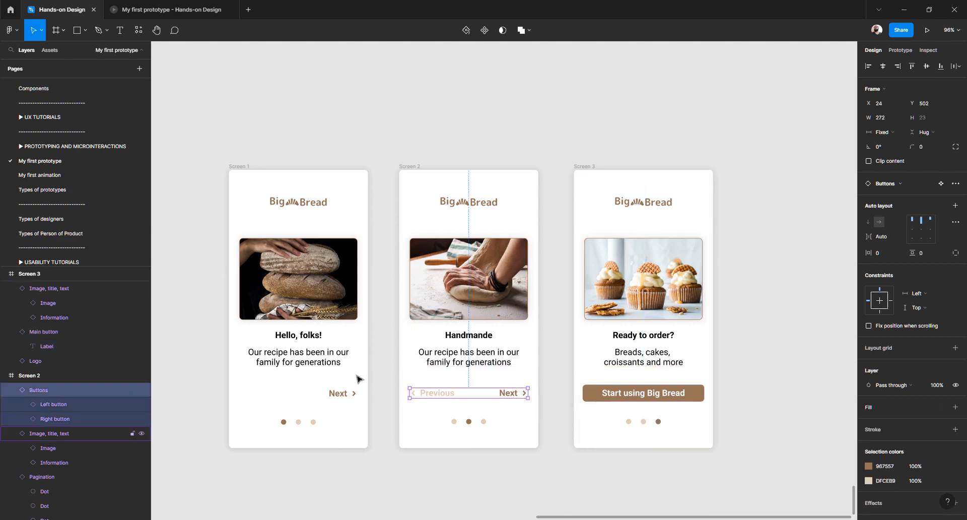
{"action": "left_click", "coordinate": [339, 394]}
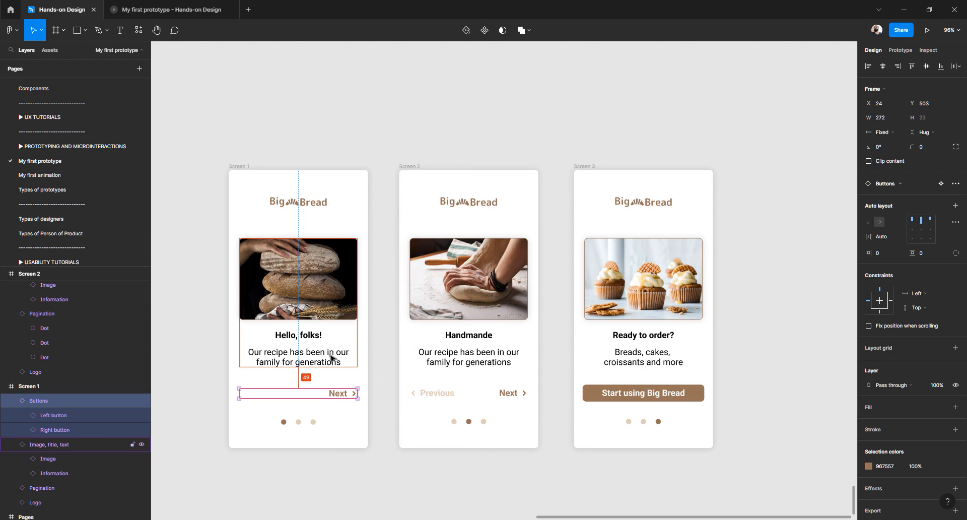
{"action": "key", "text": "Up"}
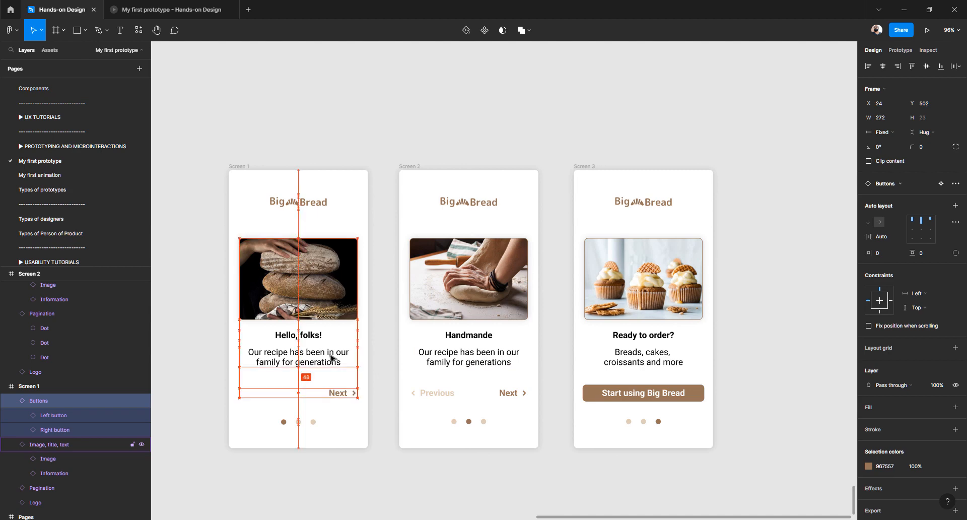
Nudge Screen 1's pagination up to Y 573 and compare its position with the pagination on Screens 2 and 3
{"action": "left_click", "coordinate": [316, 425]}
{"action": "key", "text": "alt"}
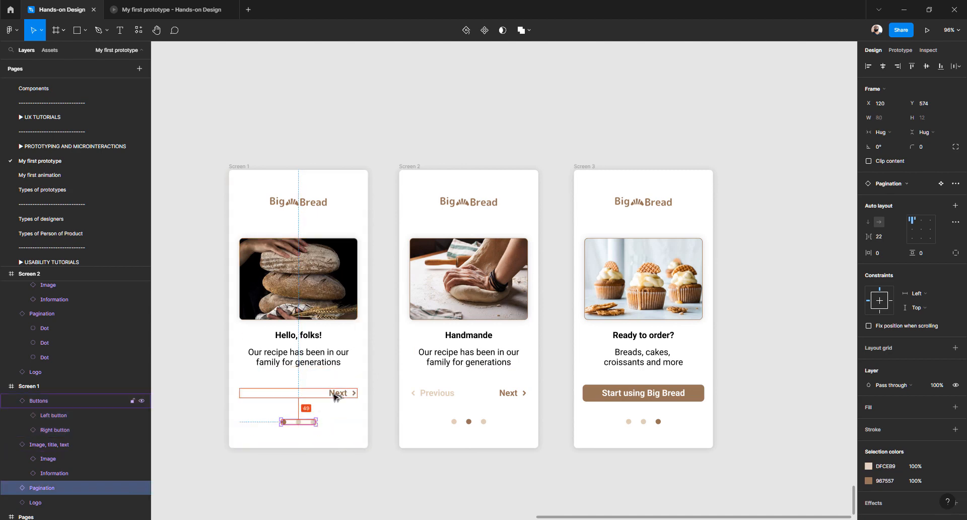
{"action": "key", "text": "Up"}
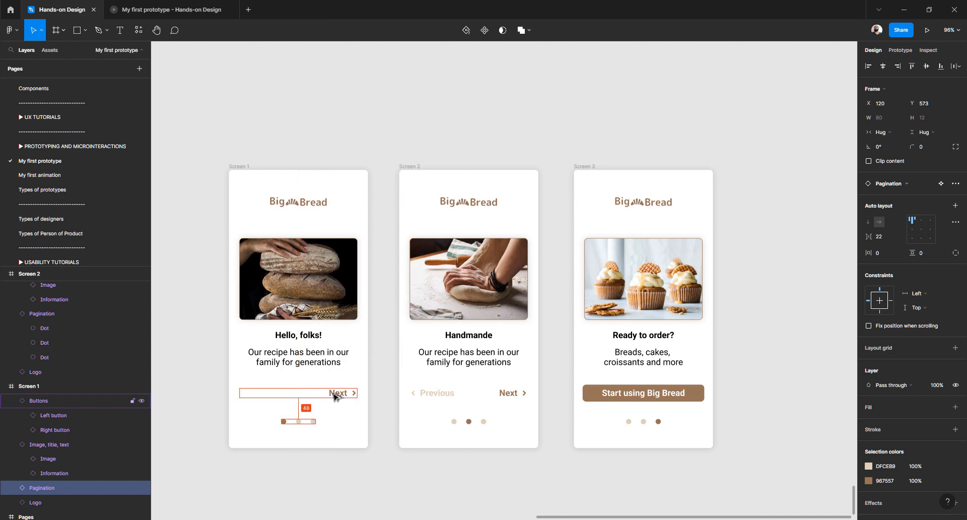
{"action": "left_click", "coordinate": [470, 423]}
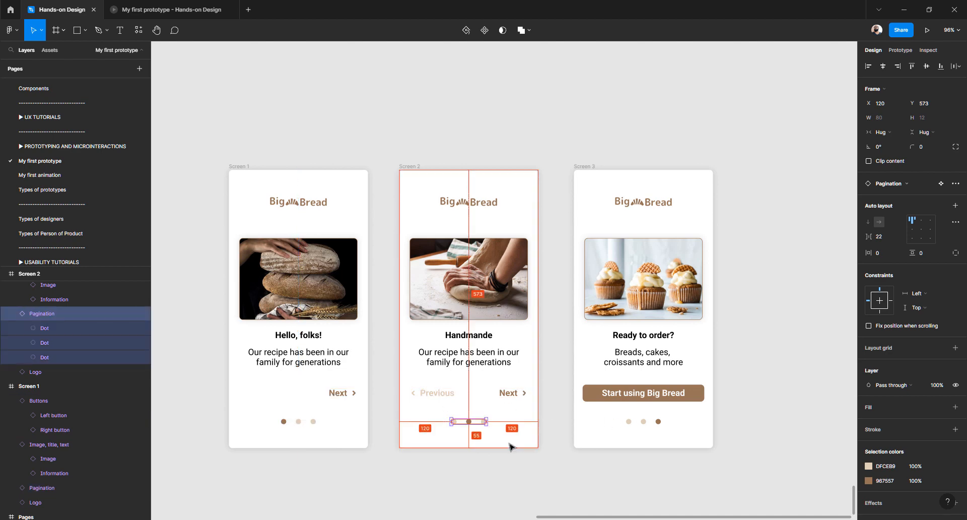
{"action": "left_click", "coordinate": [315, 422]}
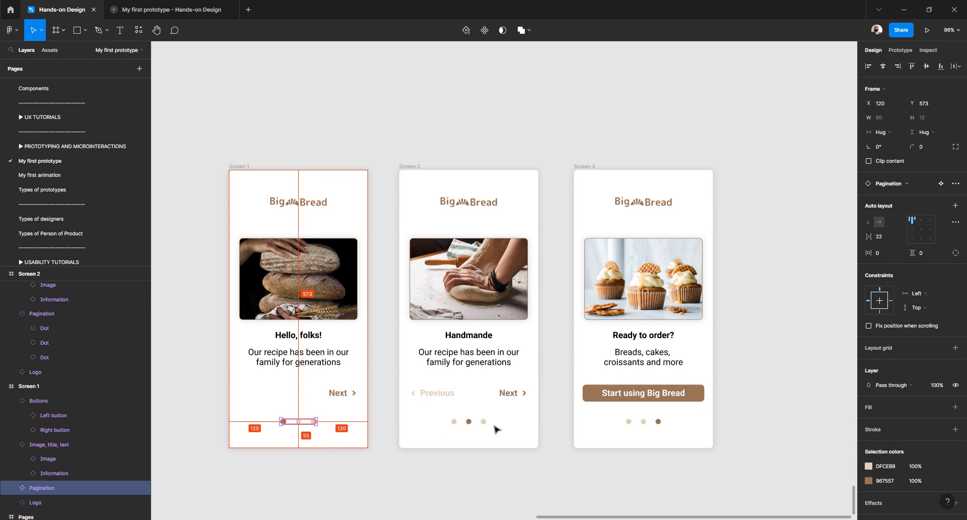
{"action": "left_click", "coordinate": [466, 422]}
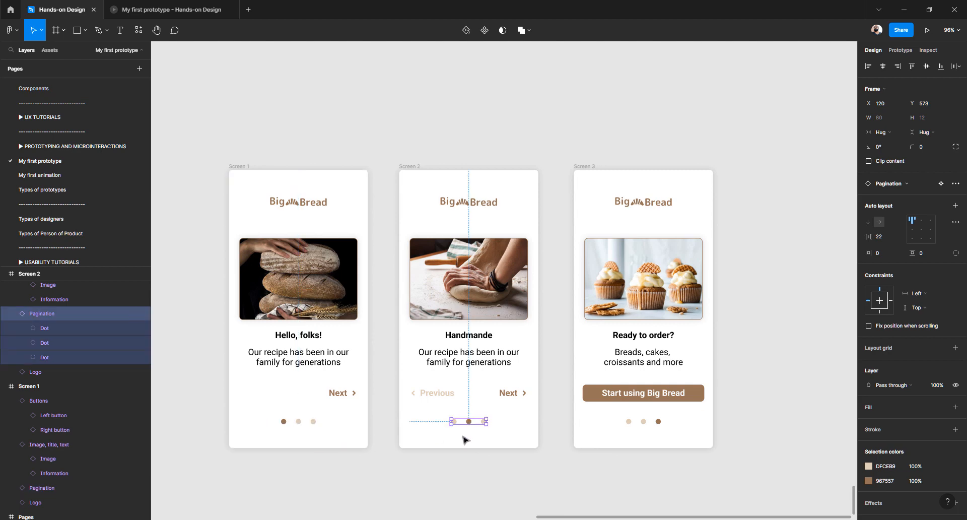
{"action": "left_click", "coordinate": [628, 422]}
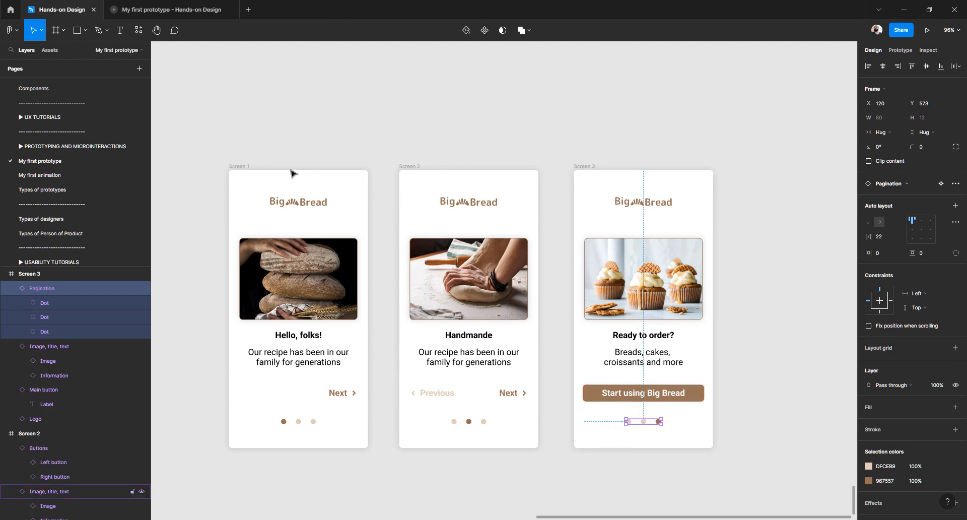
Preview the Final Prototype flow from Screen 1 and test the Next and Previous buttons
{"action": "left_click", "coordinate": [239, 166]}
{"action": "left_click", "coordinate": [895, 53]}
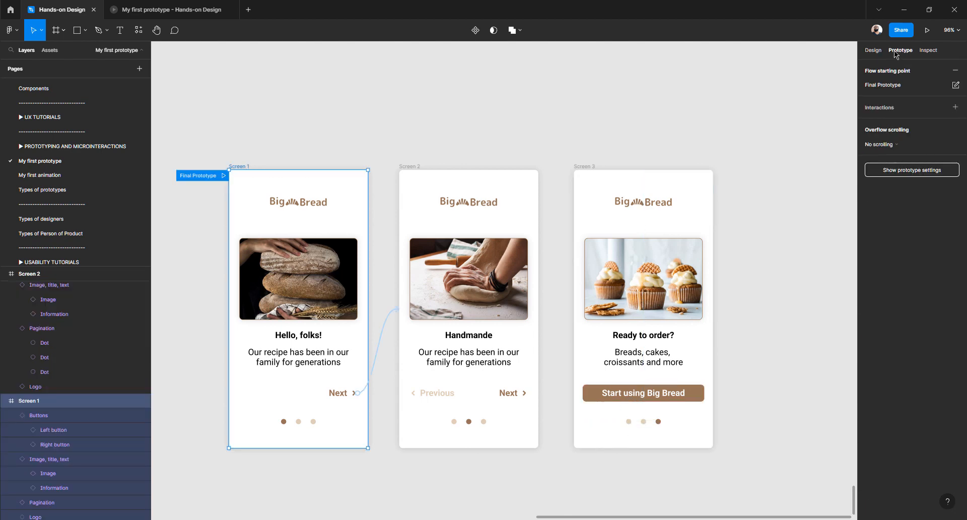
{"action": "left_click", "coordinate": [222, 175]}
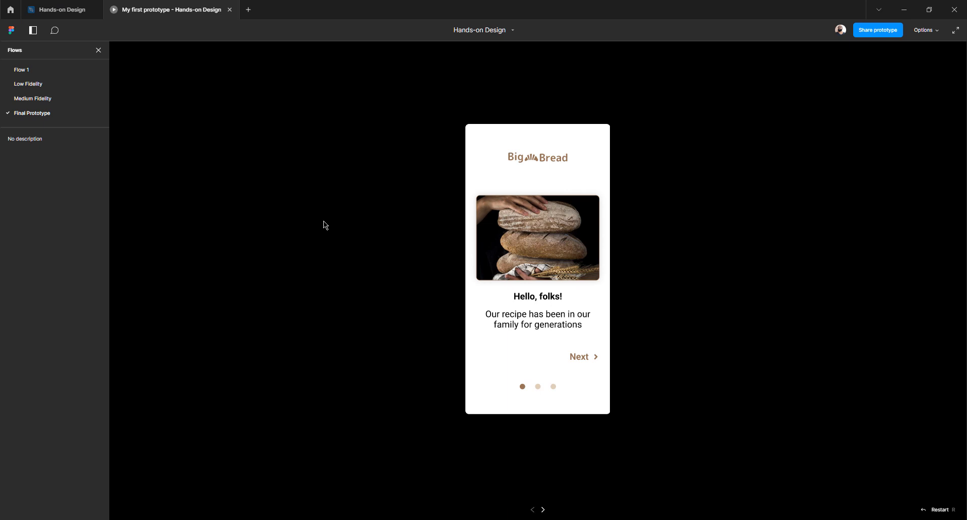
{"action": "left_click", "coordinate": [578, 356]}
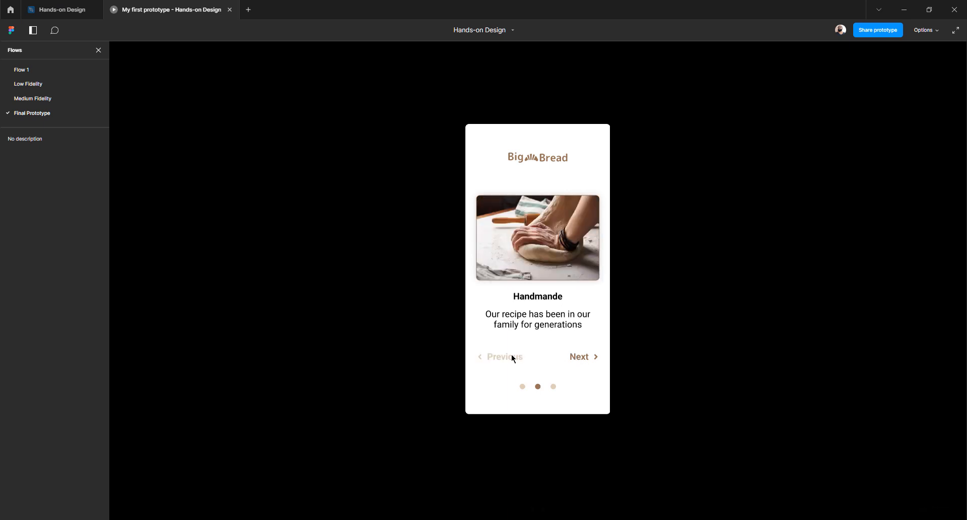
{"action": "left_click", "coordinate": [511, 357]}
{"action": "left_click", "coordinate": [579, 358]}
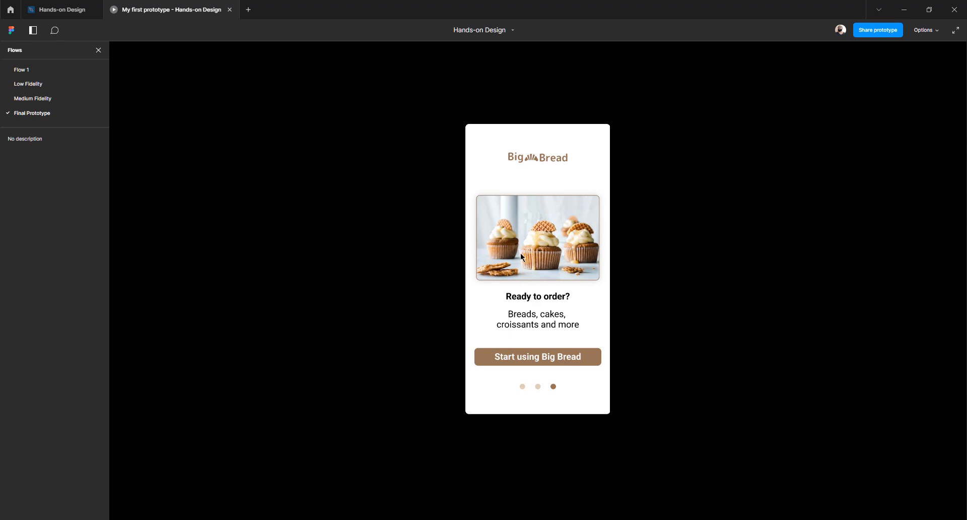
Return to the design file and link Screen 2's Previous button to Screen 1 with an on-click navigation
{"action": "left_click", "coordinate": [47, 9]}
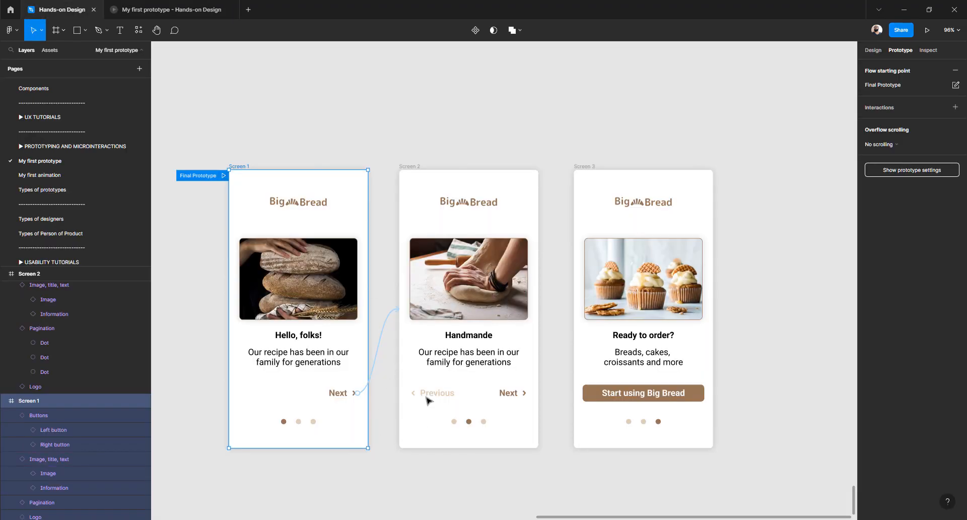
{"action": "double_click", "coordinate": [432, 396]}
{"action": "left_click_drag", "start_coordinate": [410, 393], "coordinate": [315, 388]}
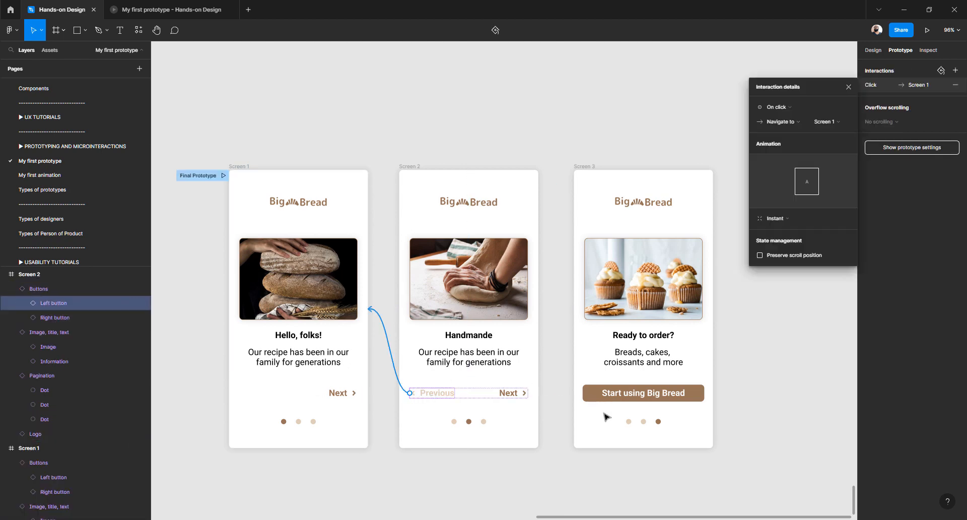
Link the second pagination dot on Screen 1 to Screen 2 with an on-click navigation
{"action": "left_click", "coordinate": [298, 424]}
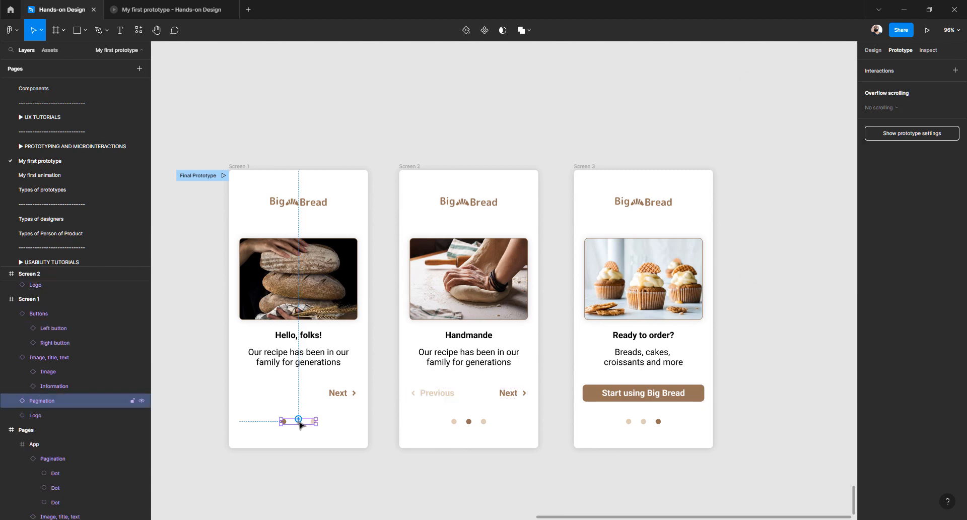
{"action": "scroll", "coordinate": [300, 426], "scroll_direction": "up", "scroll_amount": 5}
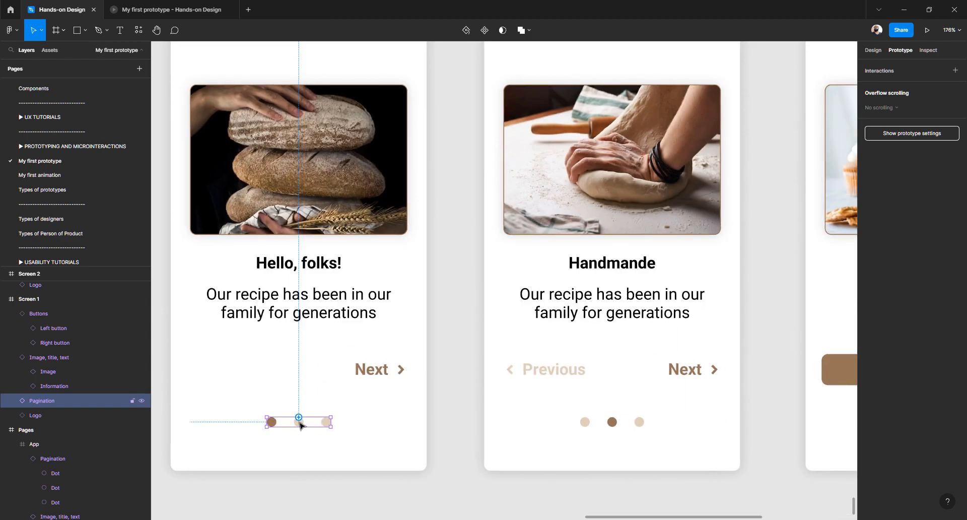
{"action": "scroll", "coordinate": [300, 425], "scroll_direction": "up", "scroll_amount": 5}
{"action": "double_click", "coordinate": [301, 422]}
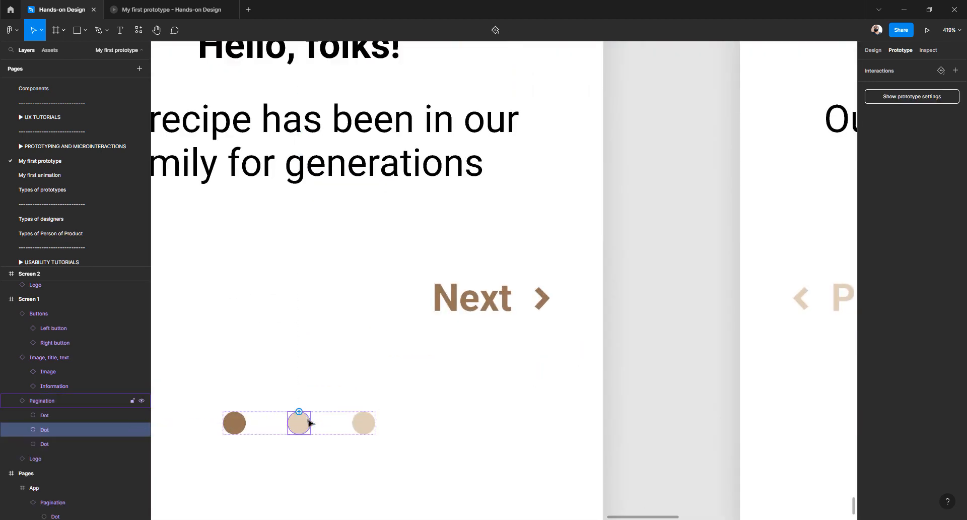
{"action": "left_click_drag", "start_coordinate": [310, 423], "coordinate": [804, 303]}
{"action": "scroll", "coordinate": [481, 301], "scroll_direction": "down", "scroll_amount": 8}
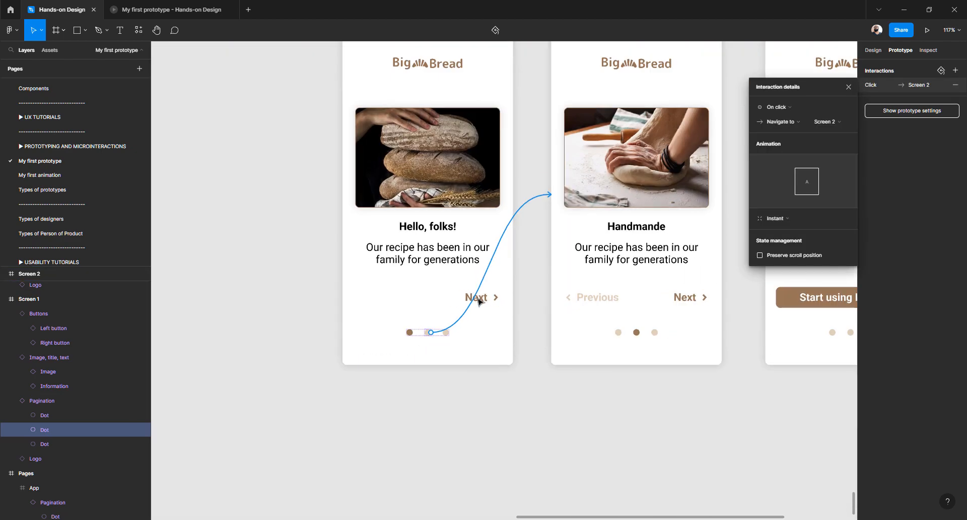
Link the third pagination dot on Screen 1 to Screen 3 with an on-click navigation
{"action": "scroll", "coordinate": [478, 301], "scroll_direction": "right", "scroll_amount": 3}
{"action": "left_click", "coordinate": [332, 333]}
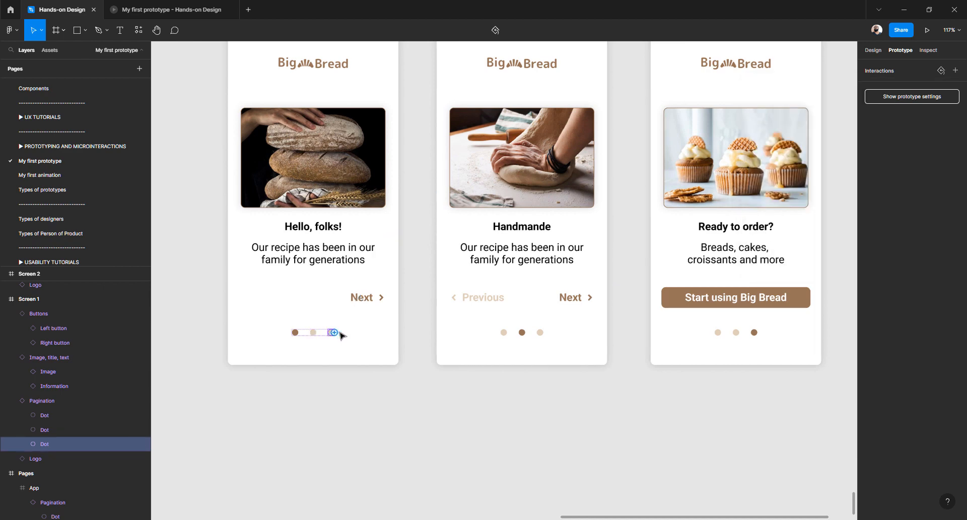
{"action": "left_click_drag", "start_coordinate": [334, 337], "coordinate": [663, 281]}
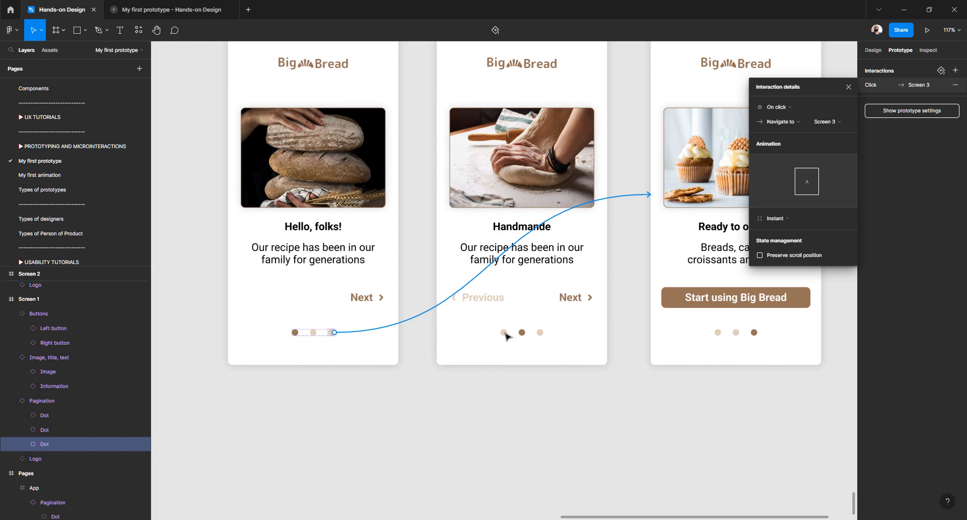
Link Screen 2's first pagination dot to Screen 1 and its third dot to Screen 3
{"action": "left_click", "coordinate": [505, 334]}
{"action": "left_click_drag", "start_coordinate": [506, 332], "coordinate": [393, 322]}
{"action": "left_click", "coordinate": [539, 334]}
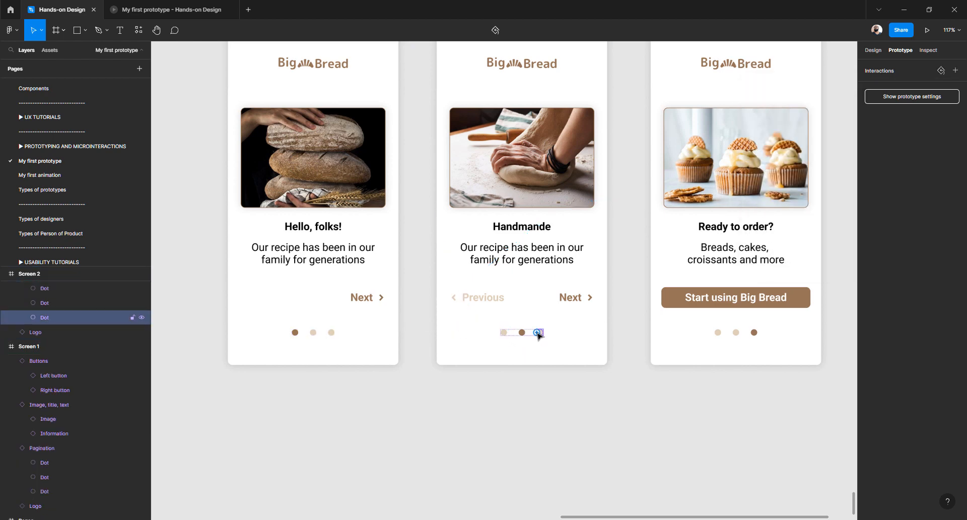
{"action": "left_click_drag", "start_coordinate": [538, 333], "coordinate": [660, 308]}
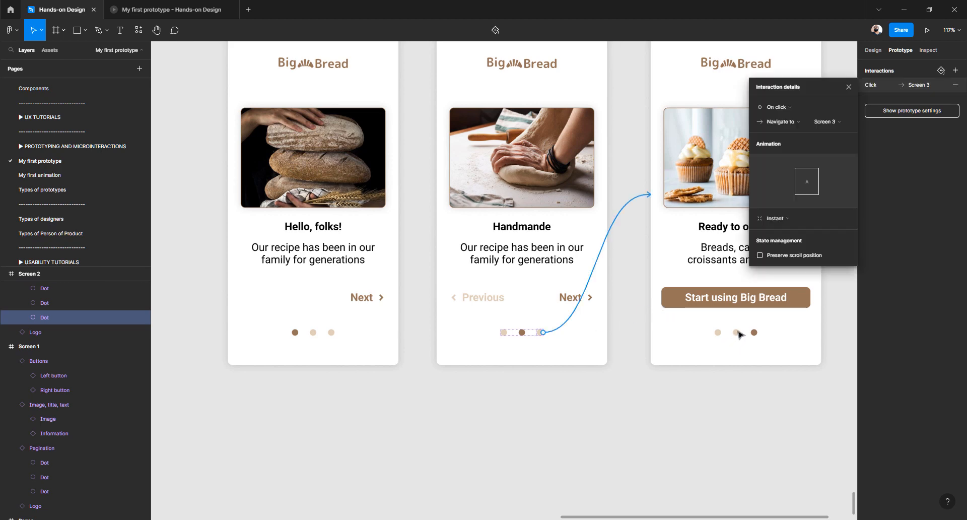
Link Screen 3's second pagination dot to Screen 2 and its first dot to Screen 1
{"action": "left_click", "coordinate": [739, 335]}
{"action": "left_click_drag", "start_coordinate": [734, 332], "coordinate": [597, 287]}
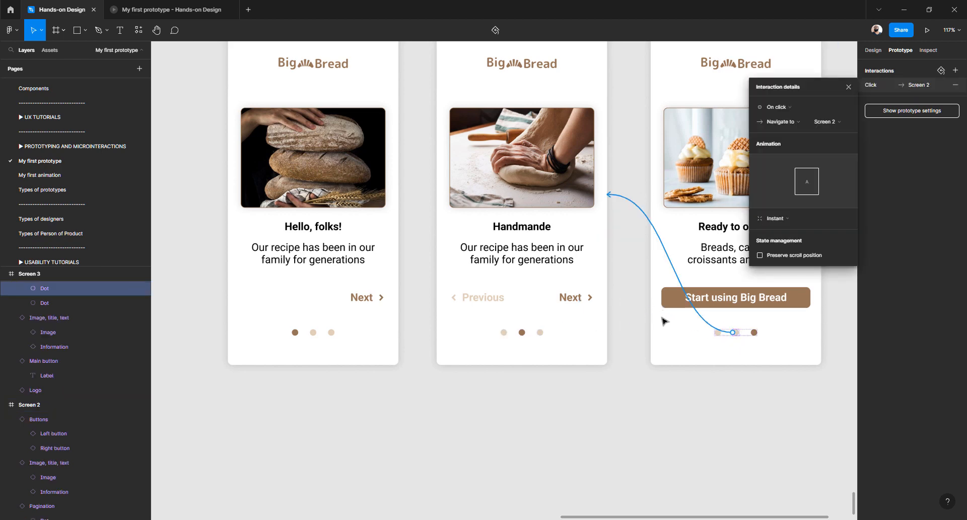
{"action": "left_click", "coordinate": [717, 332]}
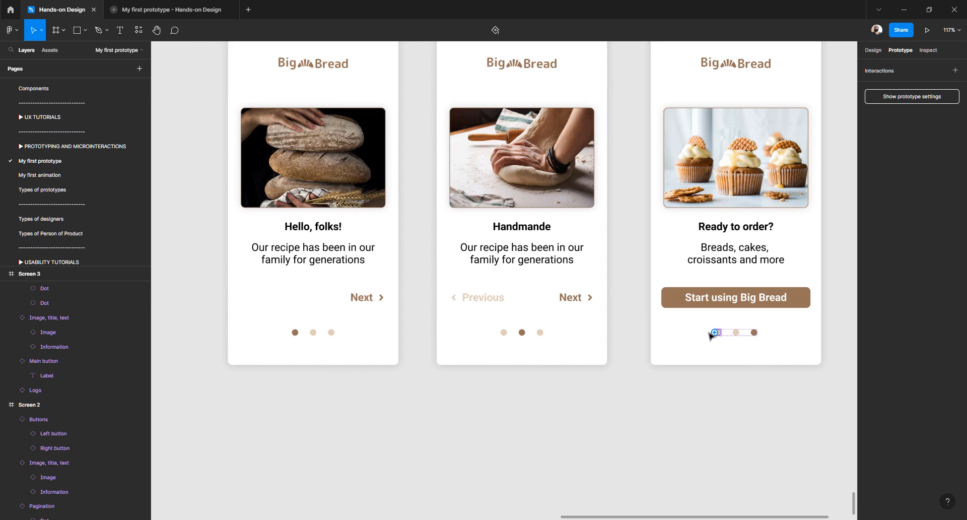
{"action": "left_click_drag", "start_coordinate": [713, 332], "coordinate": [390, 269]}
Preview the Final Prototype flow again and test the pagination dots together with the Previous and Next buttons
{"action": "scroll", "coordinate": [298, 214], "scroll_direction": "up", "scroll_amount": 3}
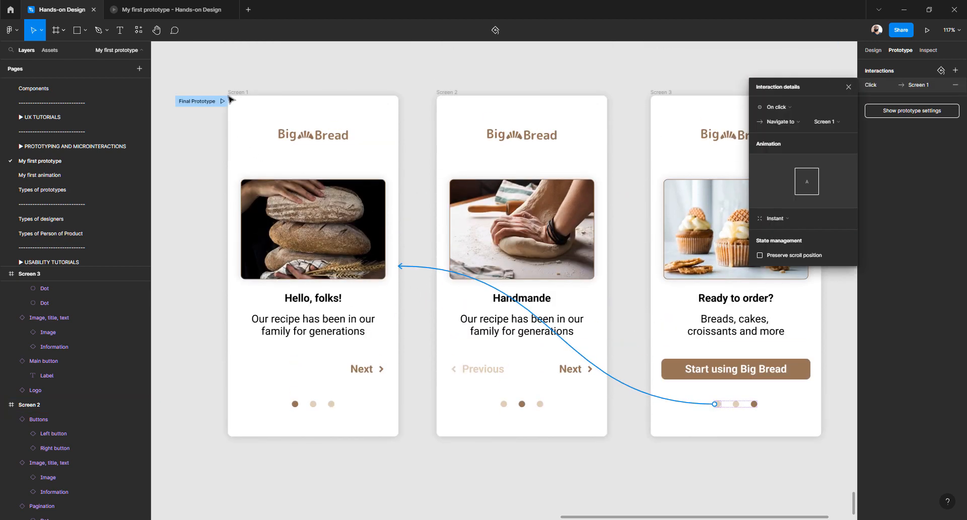
{"action": "left_click", "coordinate": [221, 100]}
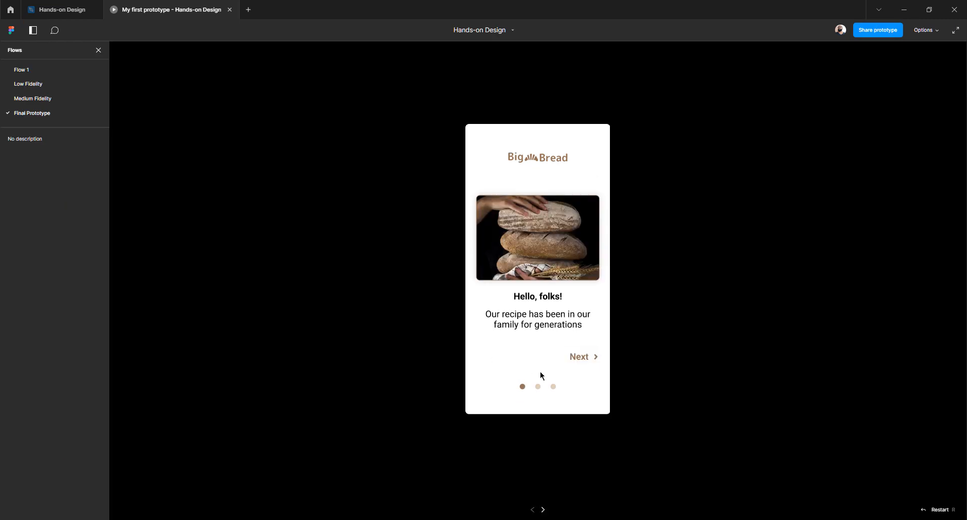
{"action": "left_click", "coordinate": [539, 387]}
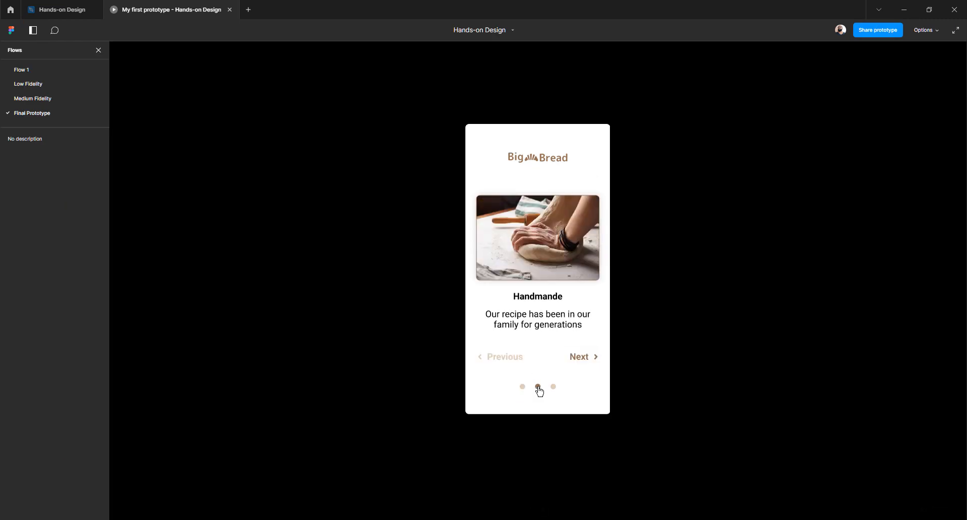
{"action": "left_click", "coordinate": [505, 359]}
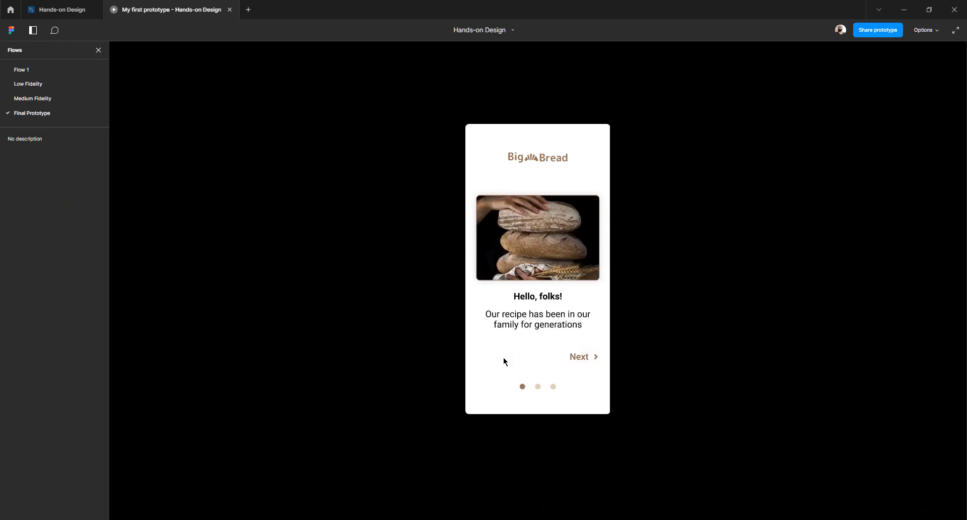
{"action": "left_click", "coordinate": [577, 361]}
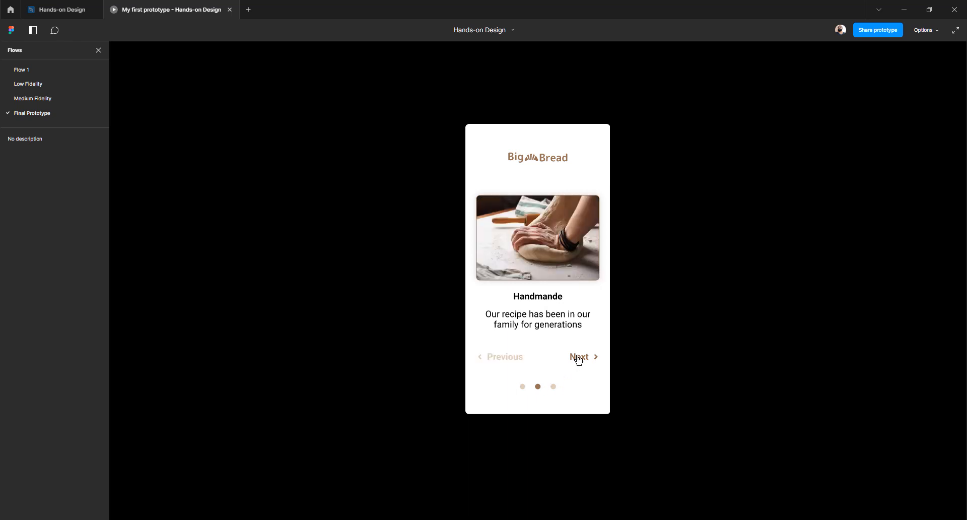
{"action": "left_click", "coordinate": [578, 361]}
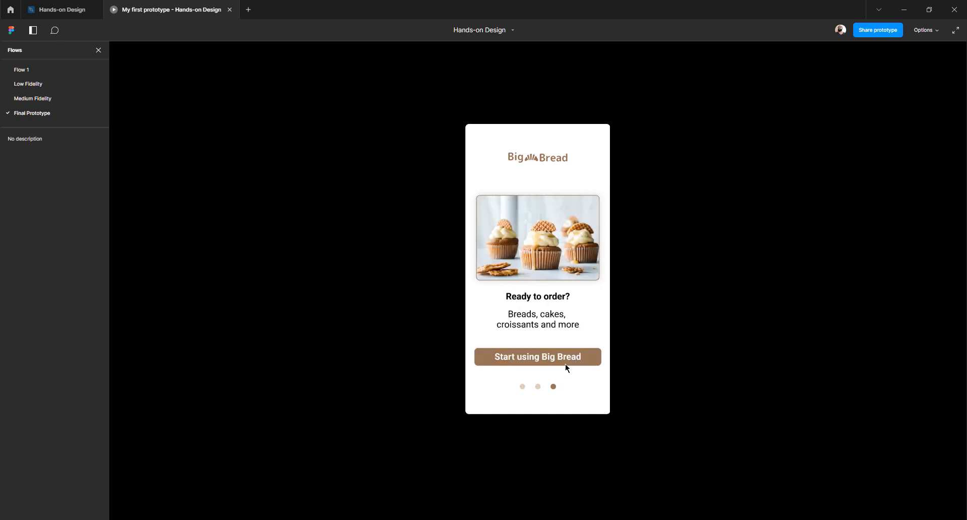
{"action": "left_click", "coordinate": [538, 387]}
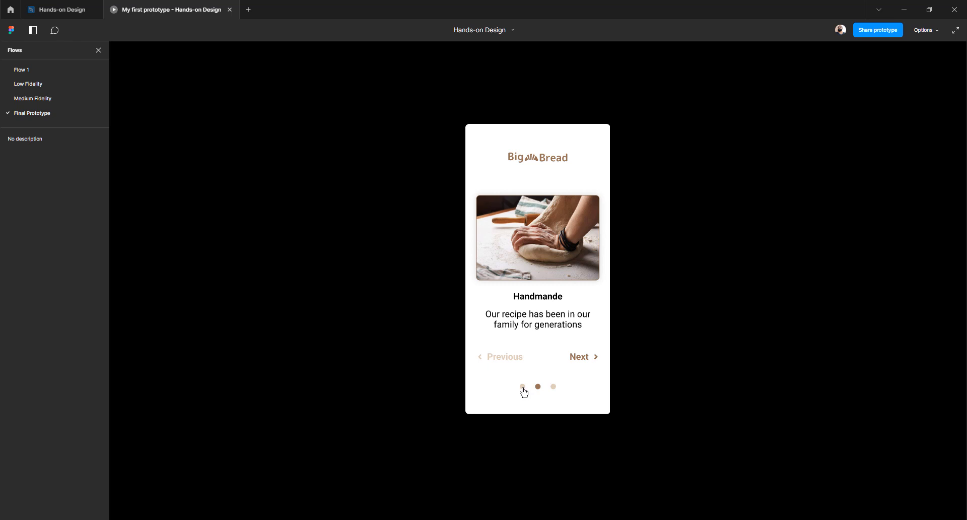
{"action": "left_click", "coordinate": [522, 387]}
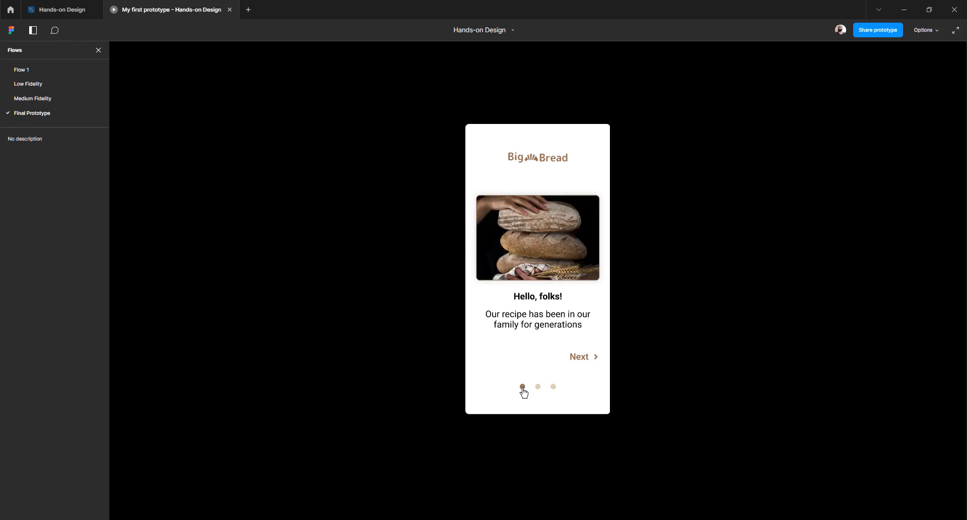
Back in the design file, move the image, title and text groups on Screens 1, 2 and 3 up to Y 116
{"action": "left_click", "coordinate": [58, 10]}
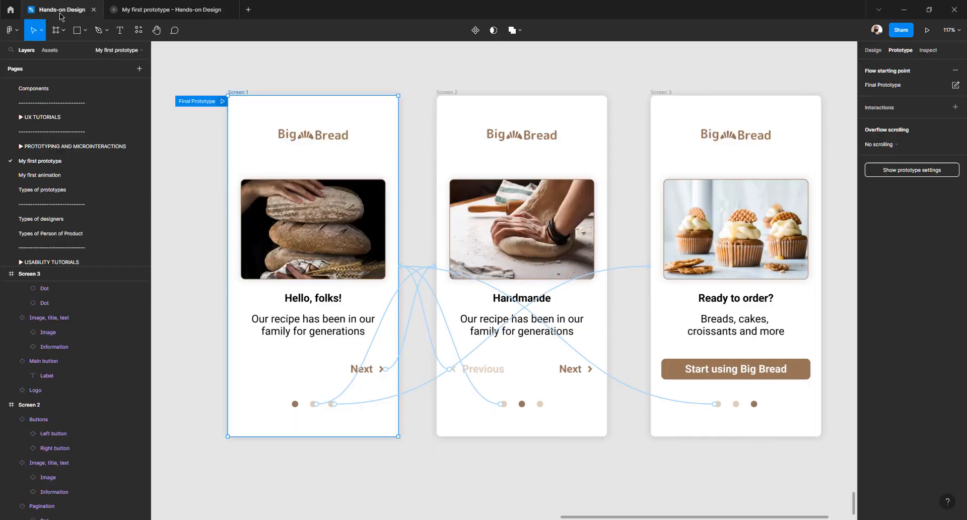
{"action": "left_click", "coordinate": [873, 50]}
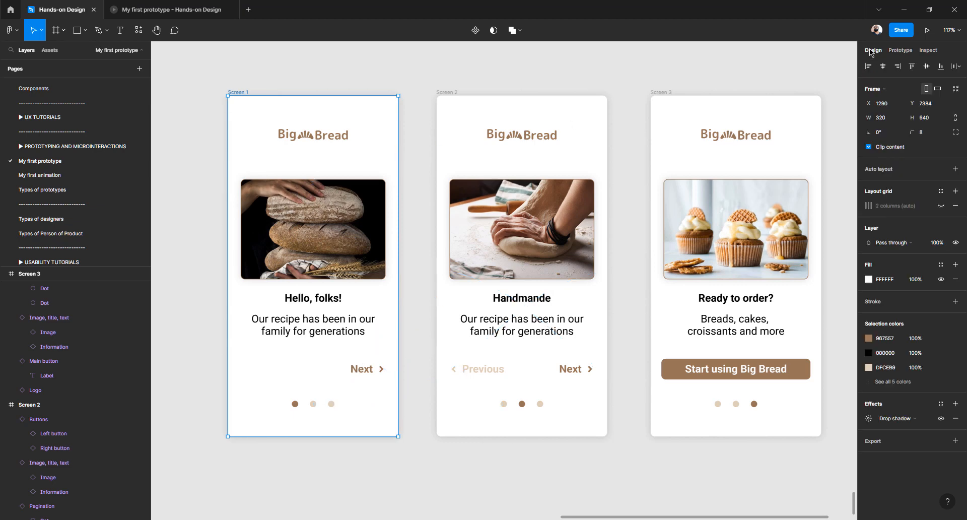
{"action": "left_click", "coordinate": [212, 195]}
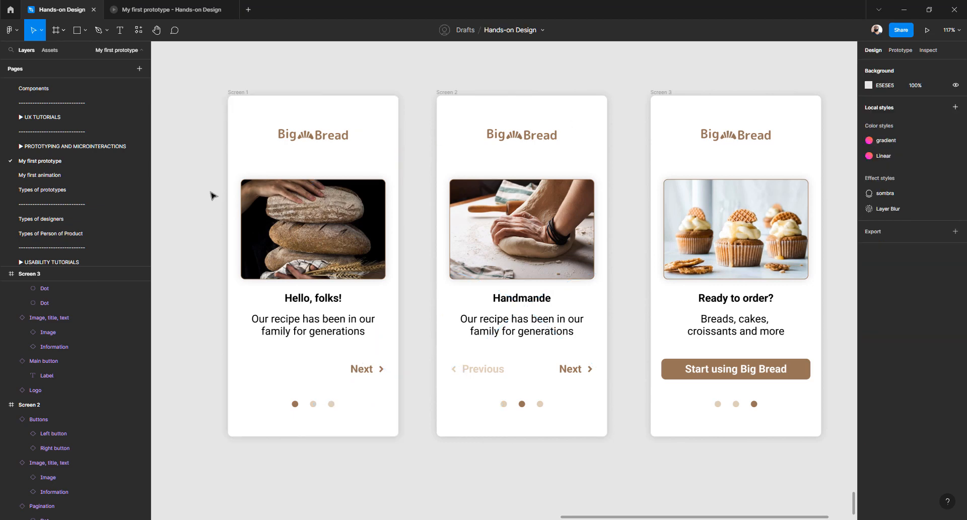
{"action": "scroll", "coordinate": [211, 192], "scroll_direction": "down", "scroll_amount": 1}
{"action": "left_click_drag", "start_coordinate": [205, 181], "coordinate": [726, 271]}
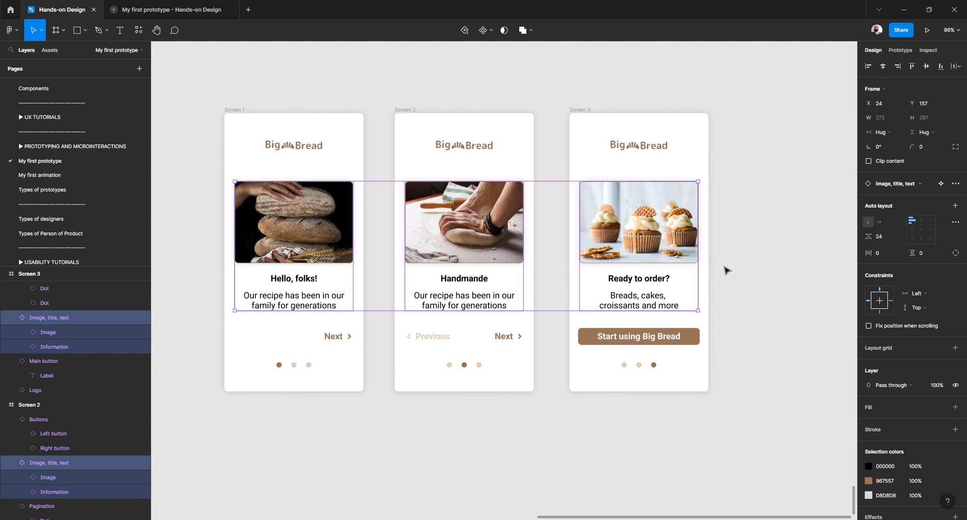
{"action": "key", "text": "shift+Up"}
{"action": "key", "text": "shift+Up"}
{"action": "key", "text": "shift+Up"}
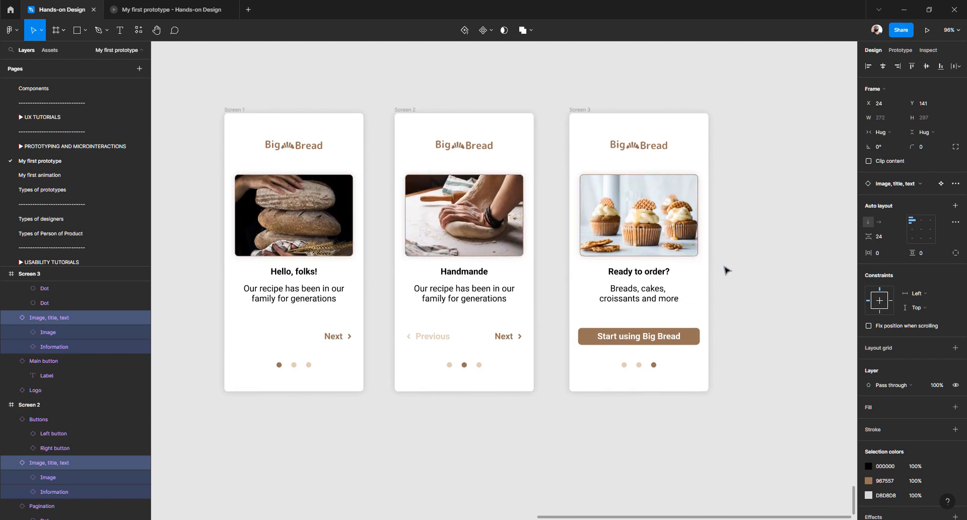
{"action": "key", "text": "shift+Down"}
{"action": "key", "text": "shift+Down"}
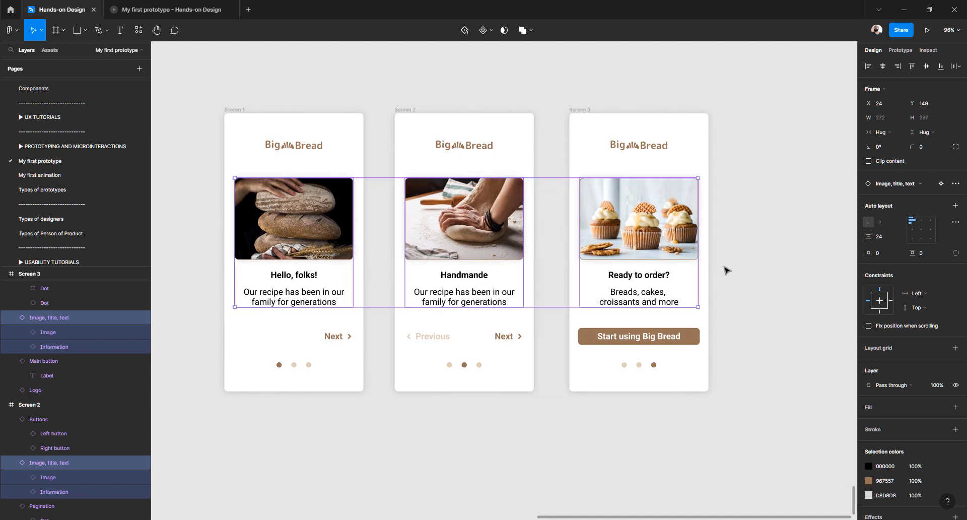
{"action": "key", "text": "shift+Up"}
{"action": "key", "text": "shift+Up"}
{"action": "key", "text": "shift+Up"}
{"action": "key", "text": "shift+Up"}
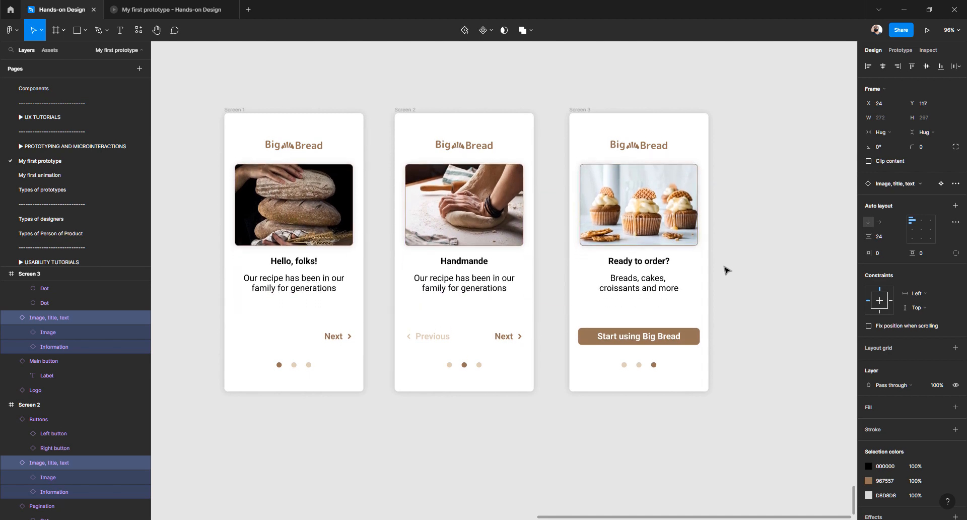
{"action": "key", "text": "alt"}
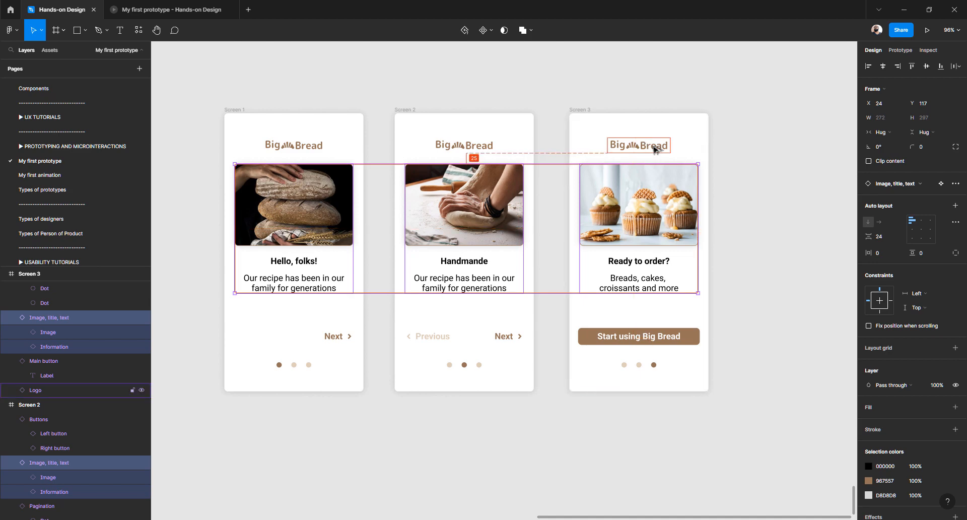
{"action": "key", "text": "Up"}
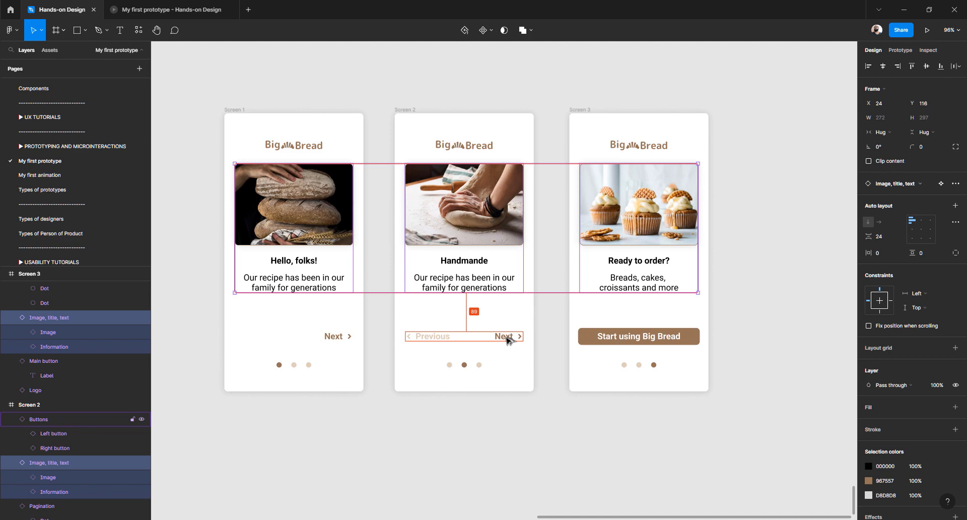
Nudge the buttons and paginations on all three screens up 1 px, leaving 80 px between Screen 3's text group and its main button
{"action": "left_click_drag", "start_coordinate": [197, 307], "coordinate": [714, 384]}
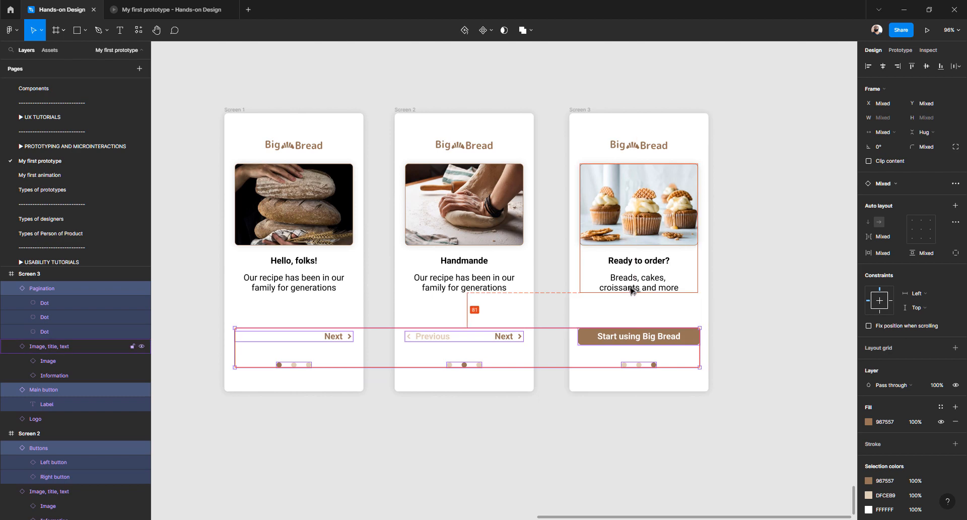
{"action": "key", "text": "Up"}
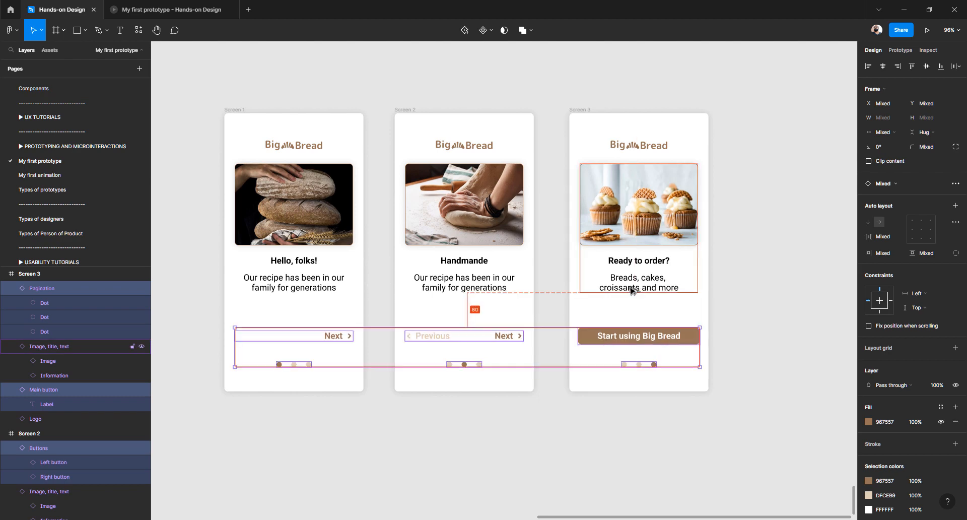
Measure the gap between the text group and the buttons on Screen 2, and inspect the buttons on Screen 1
{"action": "left_click", "coordinate": [500, 338]}
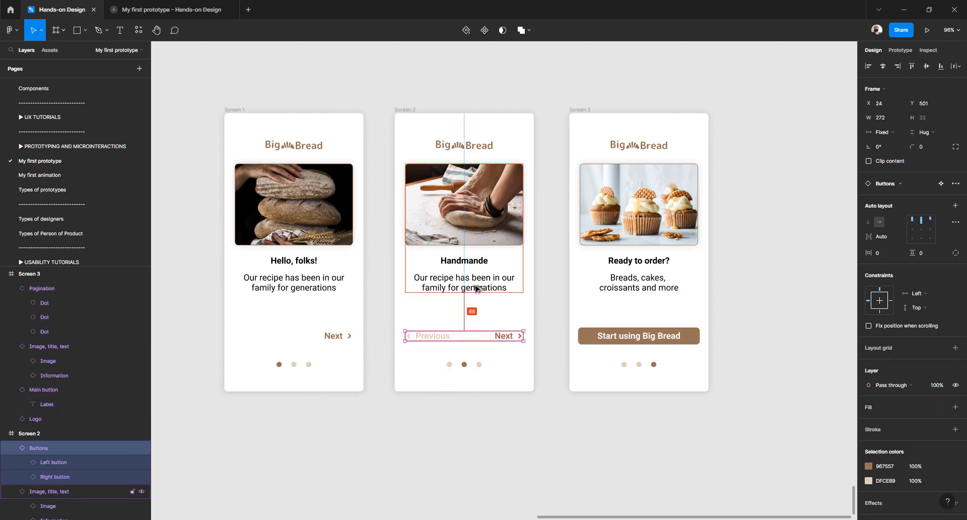
{"action": "left_click", "coordinate": [346, 338]}
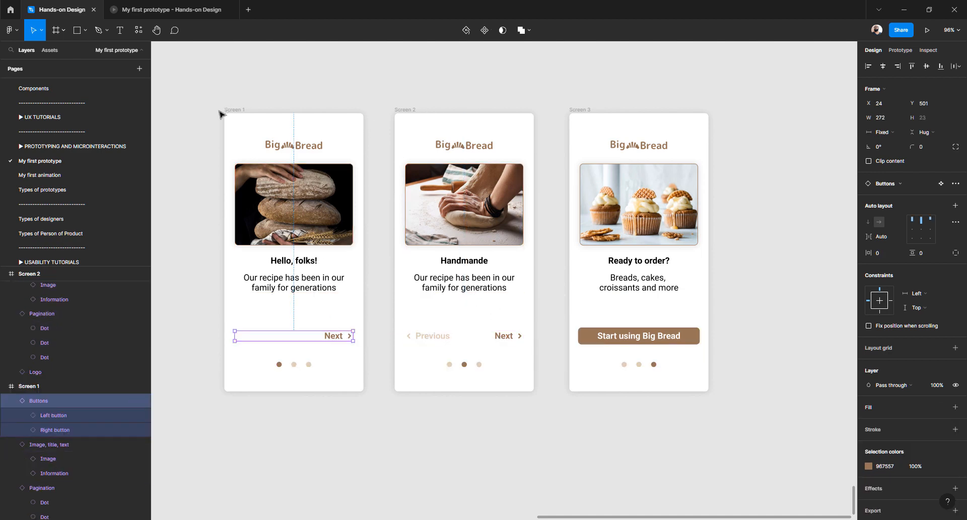
{"action": "left_click", "coordinate": [900, 50]}
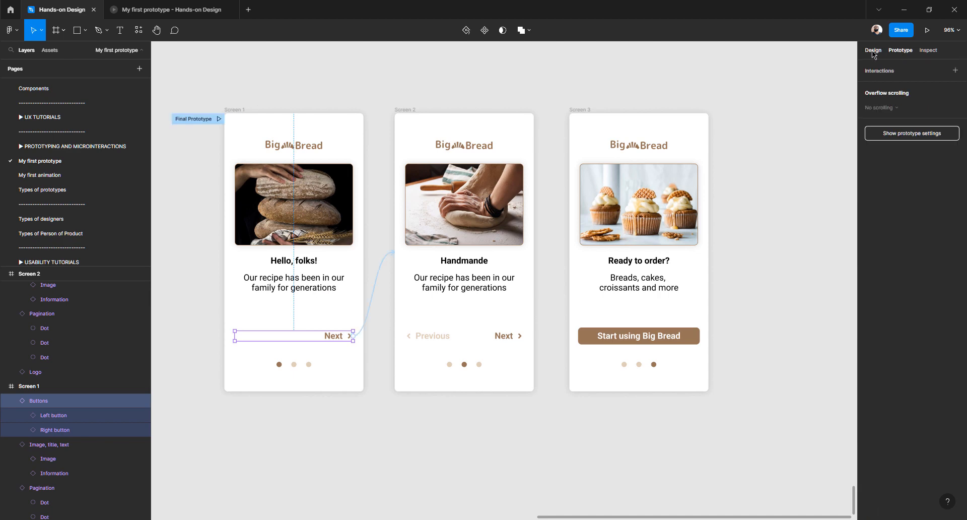
{"action": "left_click", "coordinate": [873, 51]}
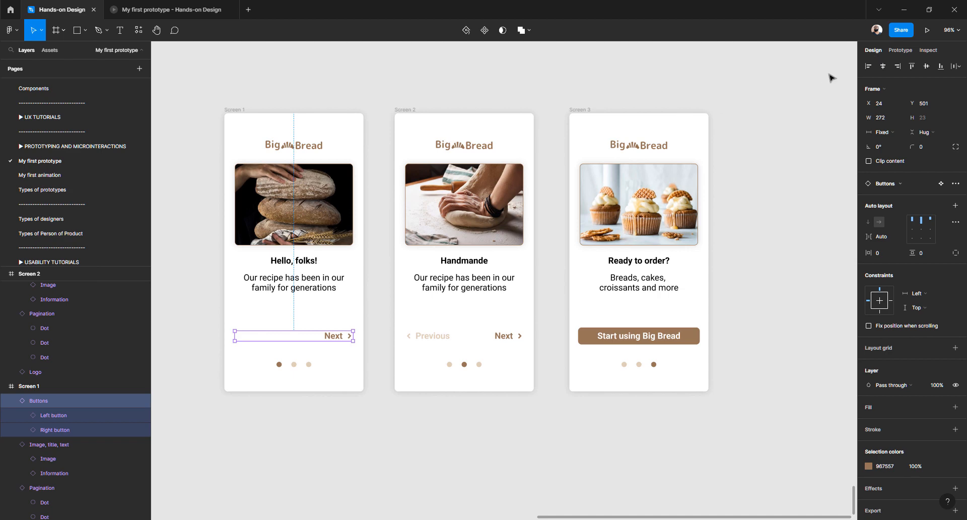
Preview the Final Prototype flow, advancing to Screen 3 with the Next buttons and returning to Screen 1 through the pagination dots
{"action": "left_click", "coordinate": [897, 52]}
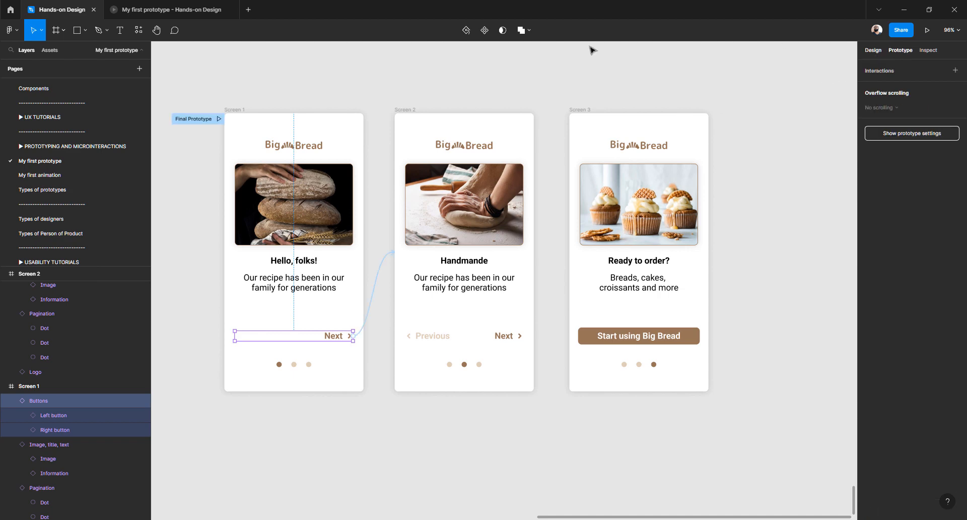
{"action": "left_click", "coordinate": [219, 118]}
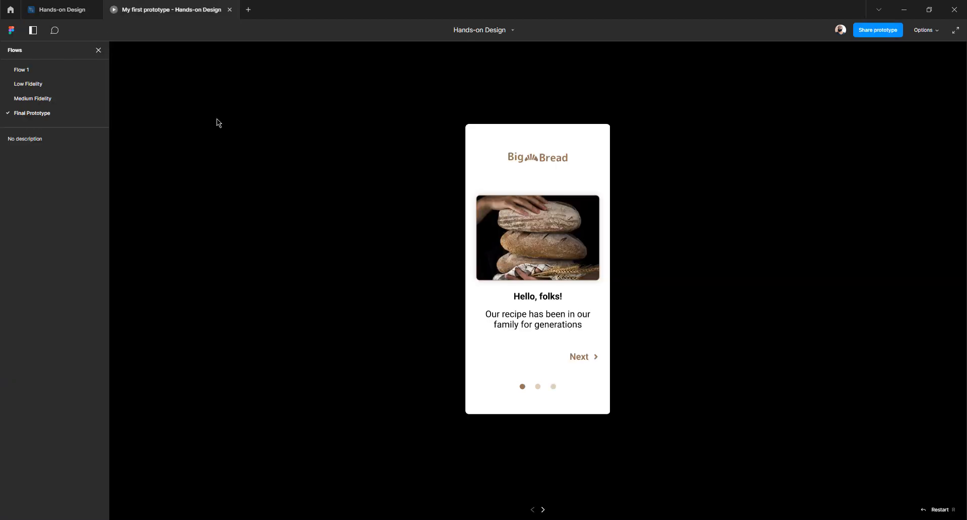
{"action": "left_click", "coordinate": [581, 358]}
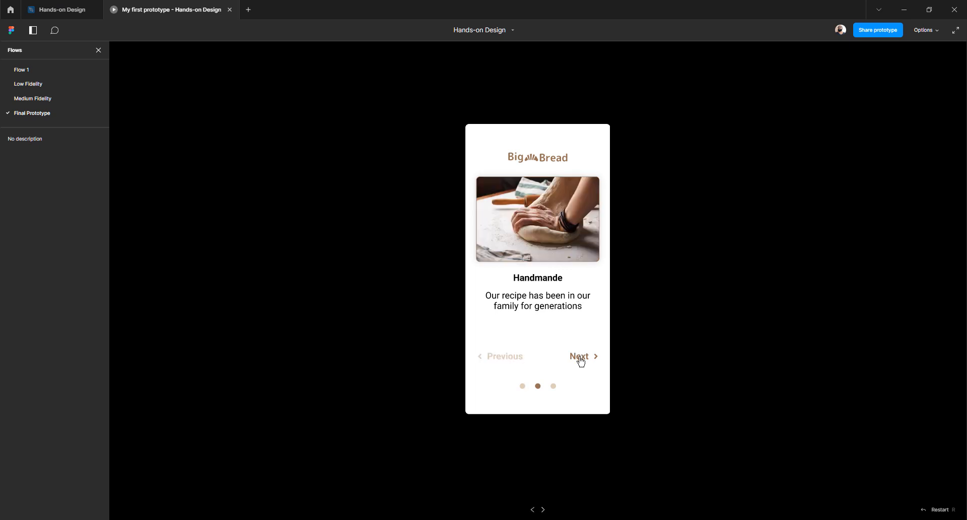
{"action": "left_click", "coordinate": [581, 358]}
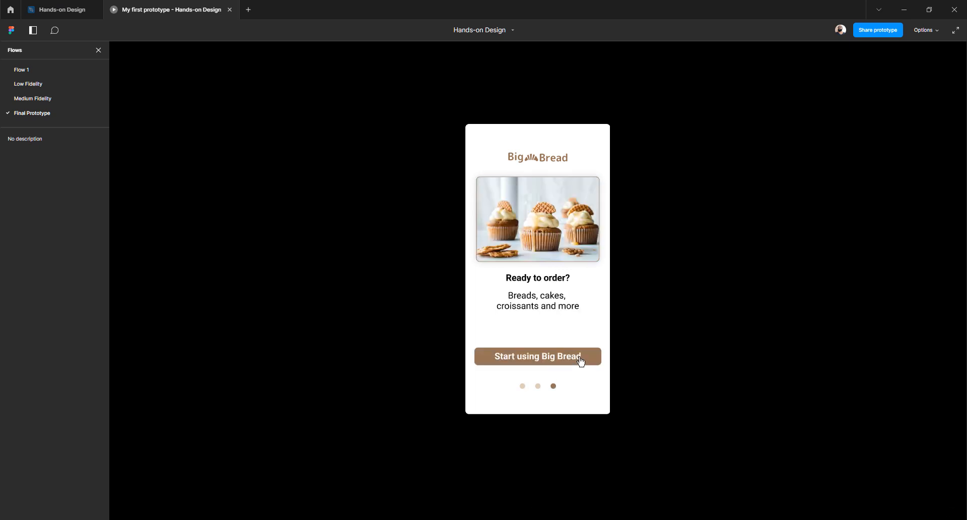
{"action": "left_click", "coordinate": [537, 388]}
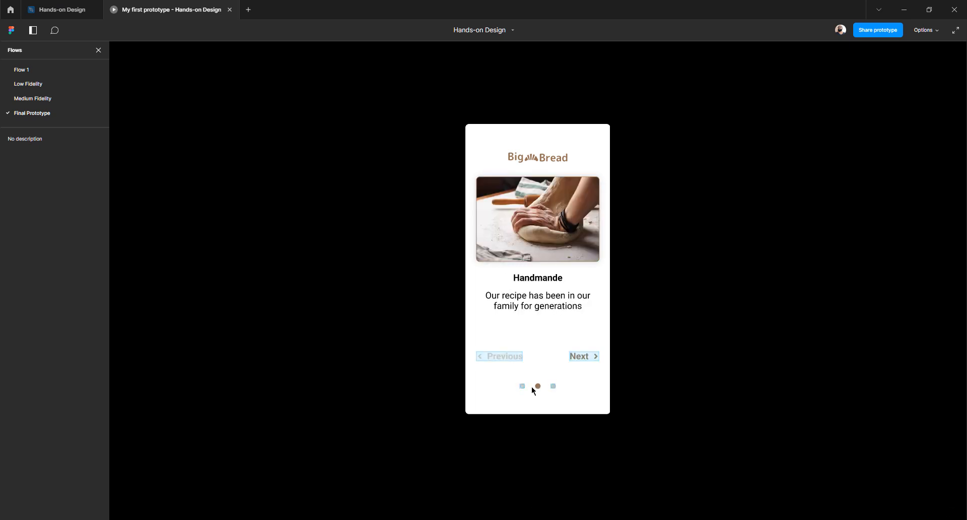
{"action": "left_click", "coordinate": [523, 387]}
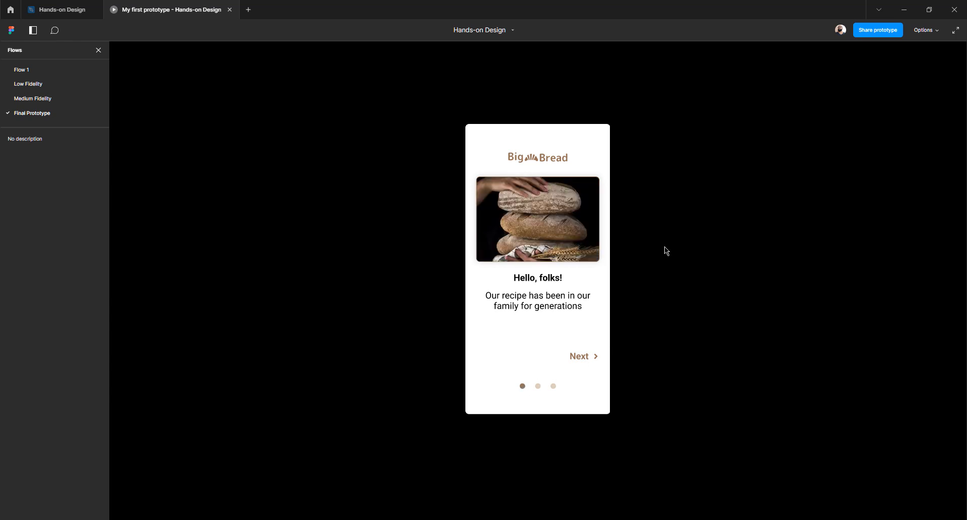
Reveal the clickable areas on Screens 1 and 2 while switching between them with the Next button and first pagination dot
{"action": "left_click", "coordinate": [724, 210]}
{"action": "left_click", "coordinate": [714, 292]}
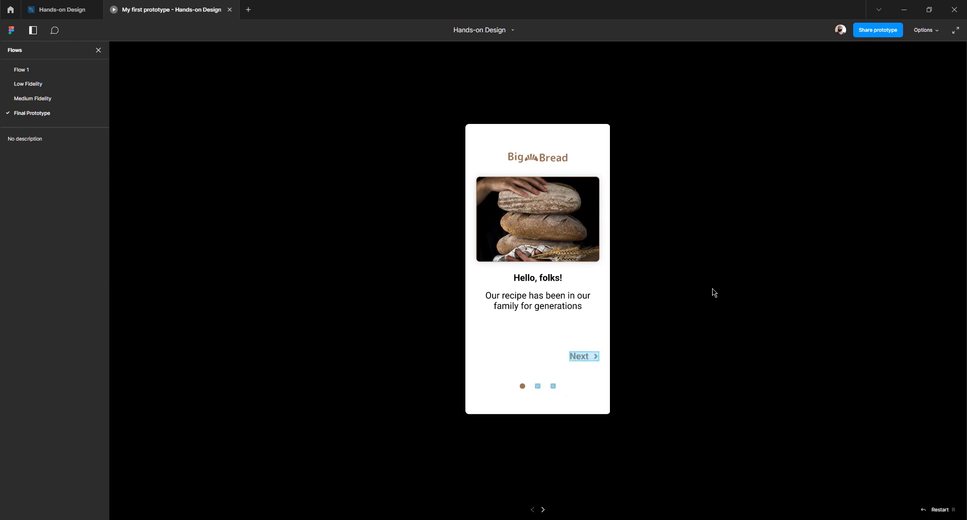
{"action": "left_click", "coordinate": [582, 358]}
{"action": "left_click", "coordinate": [645, 323]}
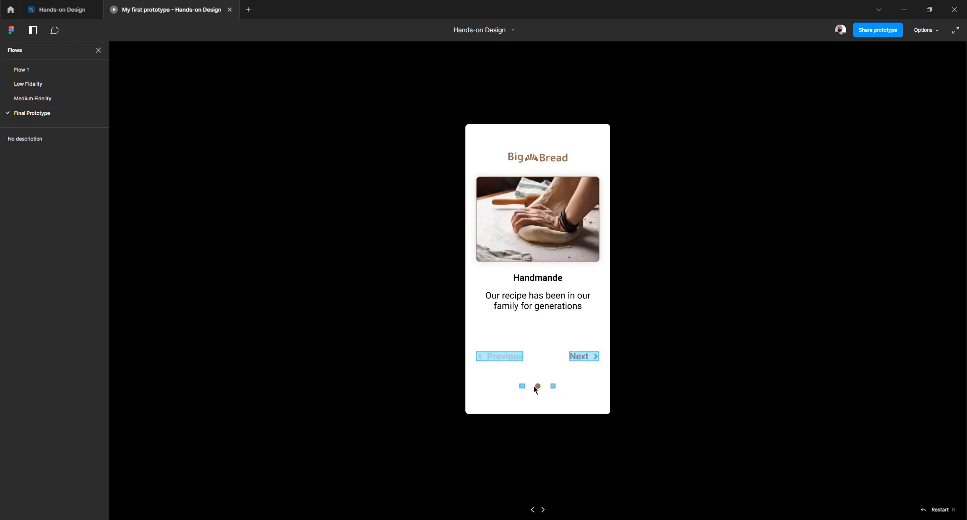
{"action": "left_click", "coordinate": [523, 387]}
{"action": "left_click", "coordinate": [625, 343]}
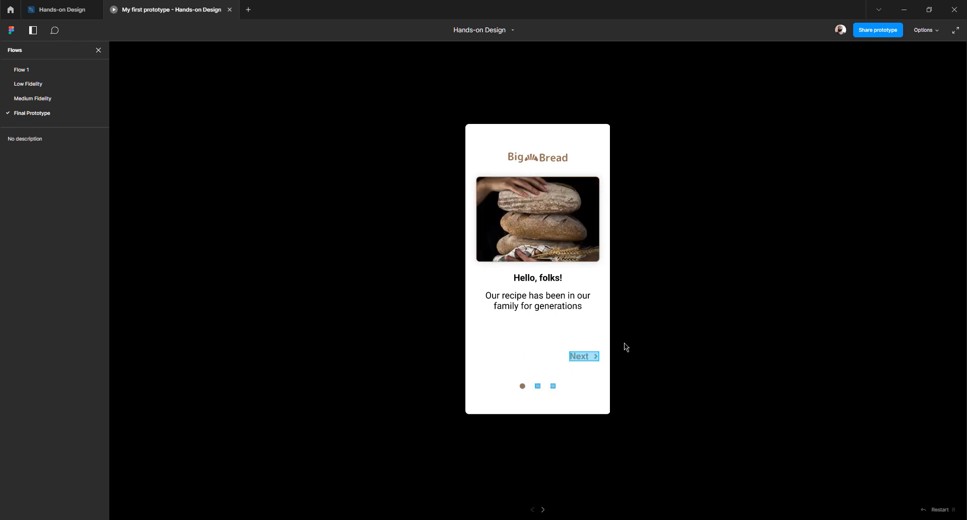
{"action": "left_click", "coordinate": [589, 360]}
{"action": "left_click", "coordinate": [701, 330]}
{"action": "left_click", "coordinate": [703, 326]}
{"action": "left_click", "coordinate": [703, 325]}
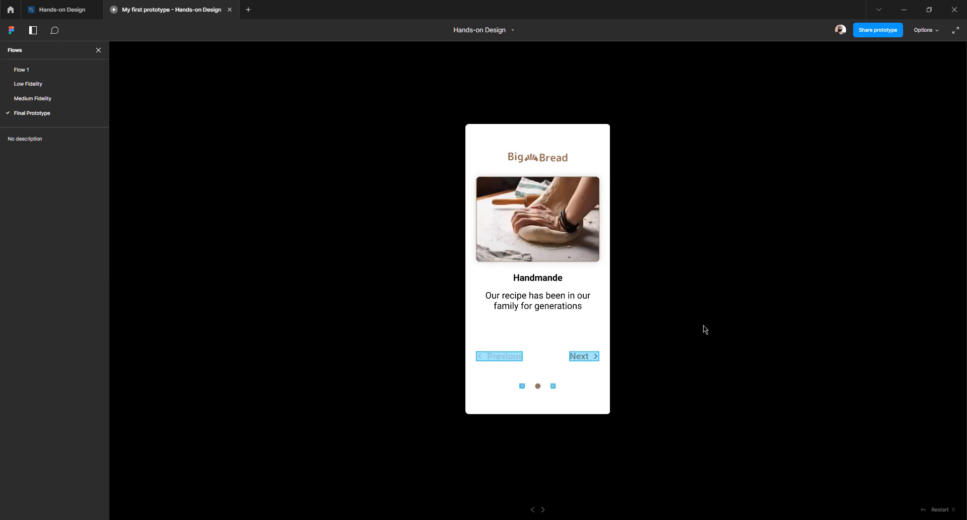
{"action": "left_click", "coordinate": [703, 326]}
Test the third dot to Screen 3, the dots back to Screen 1, and the Next buttons forward to Screen 3
{"action": "left_click", "coordinate": [553, 387]}
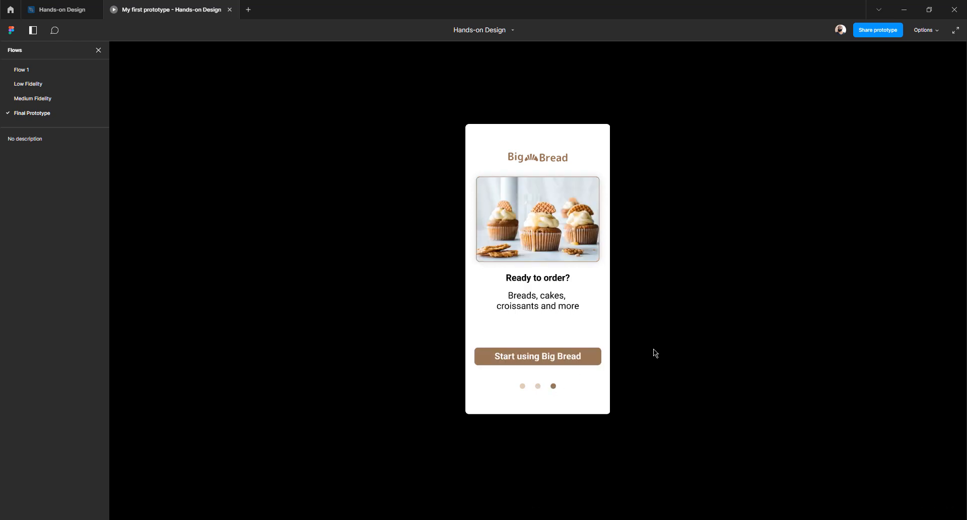
{"action": "left_click", "coordinate": [691, 337]}
{"action": "left_click", "coordinate": [538, 386]}
{"action": "left_click", "coordinate": [627, 340]}
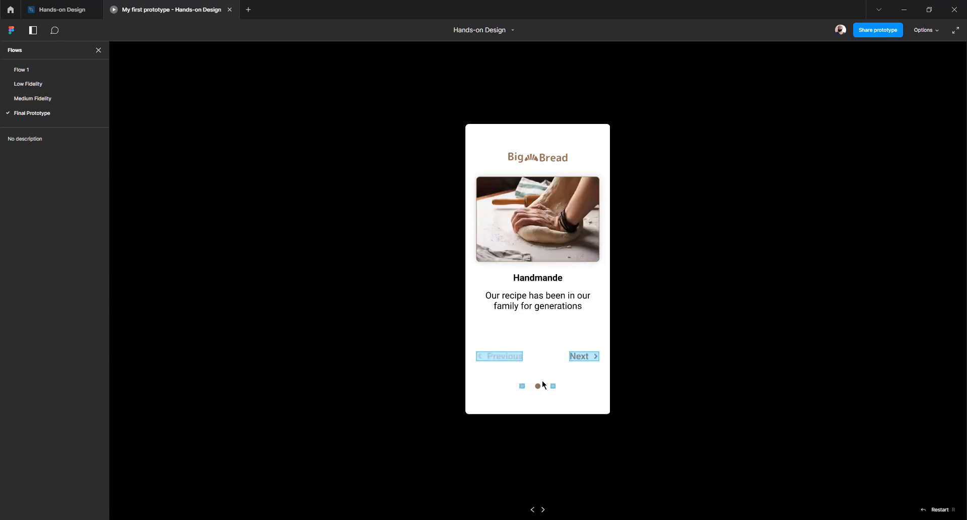
{"action": "left_click", "coordinate": [522, 385]}
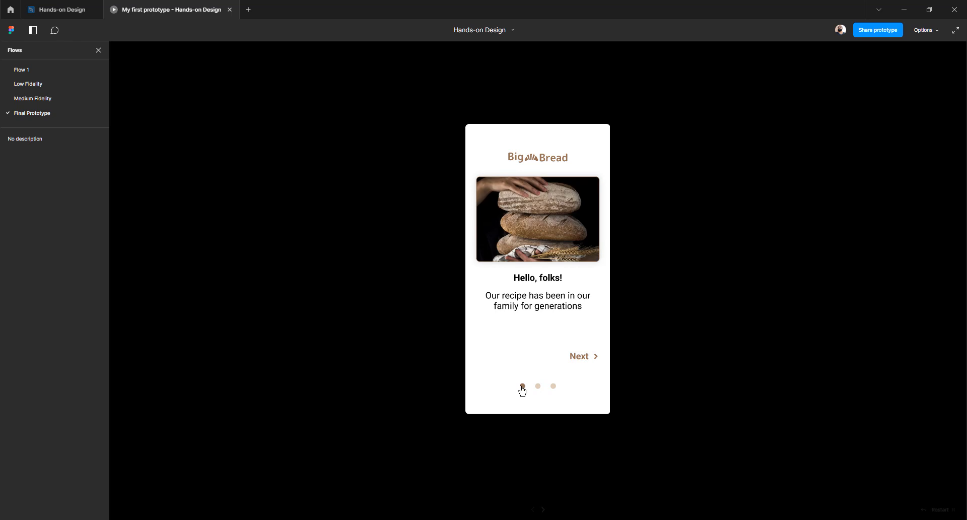
{"action": "left_click", "coordinate": [585, 359]}
{"action": "left_click", "coordinate": [586, 358]}
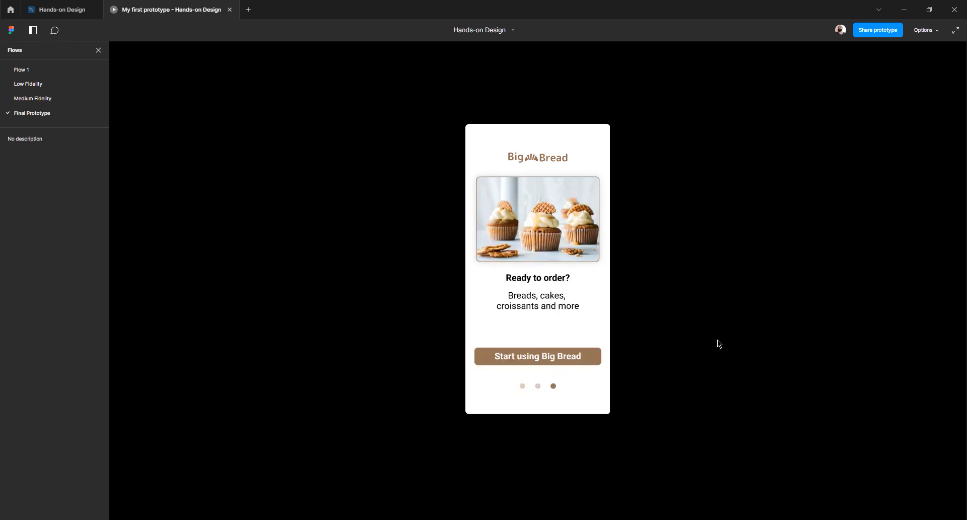
Back in the design file, hide the interface and show all prototype connections across the three screens with nothing selected
{"action": "left_click", "coordinate": [58, 10]}
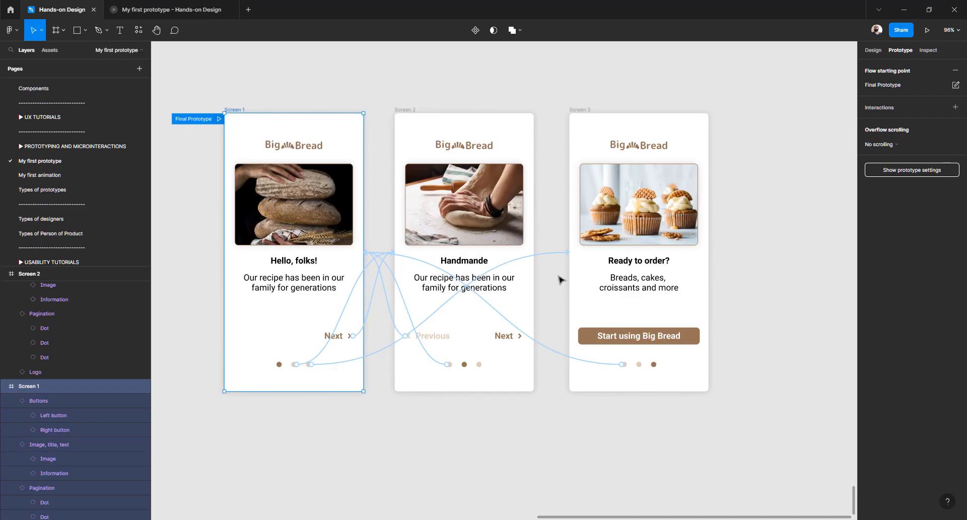
{"action": "key", "text": "ctrl+backslash"}
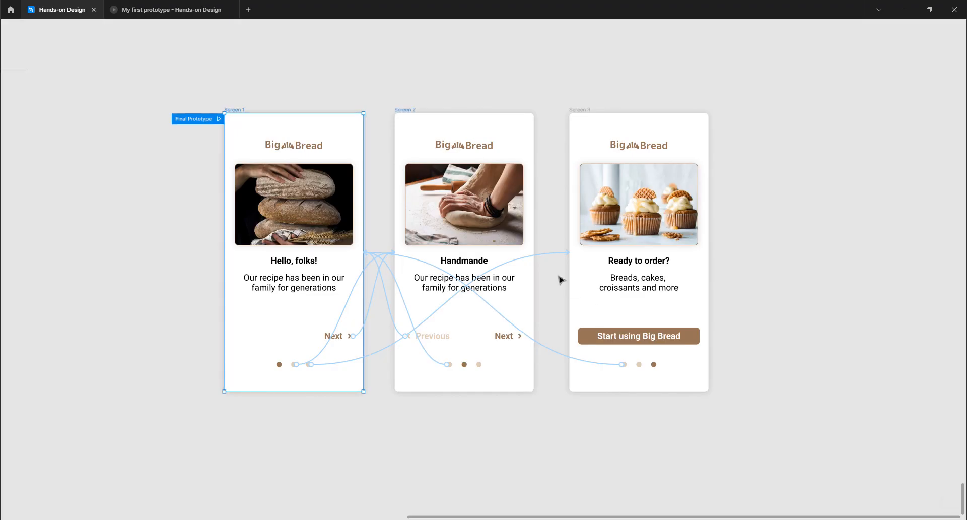
{"action": "scroll", "coordinate": [167, 151], "scroll_direction": "up", "scroll_amount": 4, "text": "ctrl"}
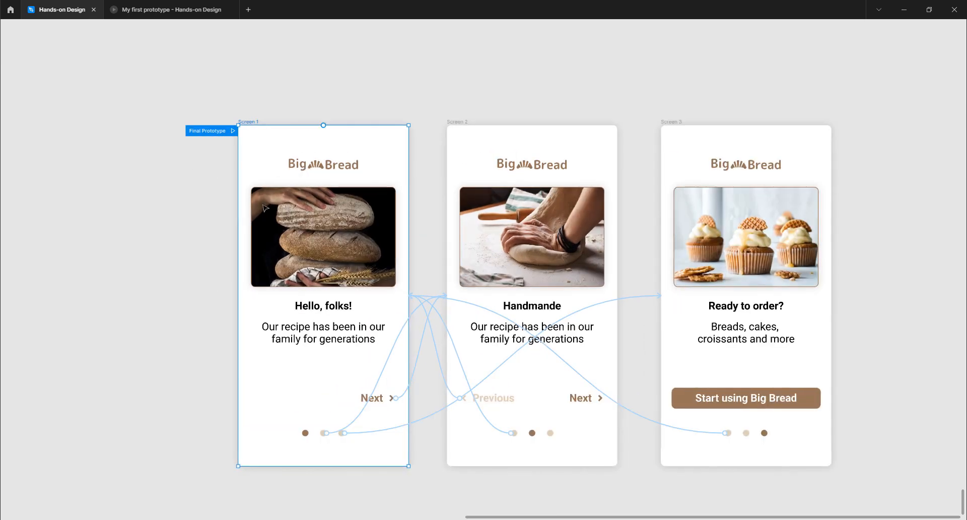
{"action": "left_click_drag", "start_coordinate": [207, 207], "coordinate": [178, 184]}
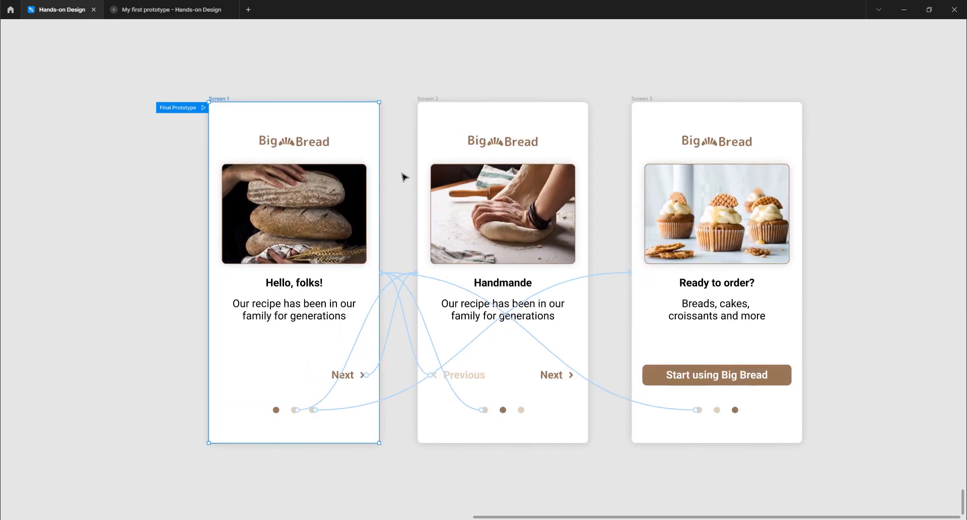
{"action": "scroll", "coordinate": [402, 180], "scroll_direction": "up", "scroll_amount": 3}
{"action": "left_click_drag", "start_coordinate": [395, 194], "coordinate": [376, 168]}
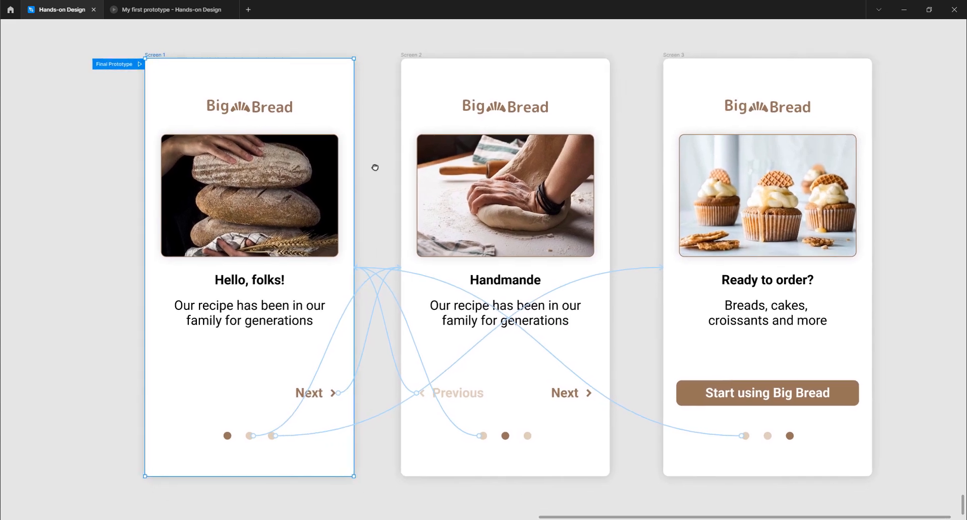
{"action": "left_click", "coordinate": [80, 269]}
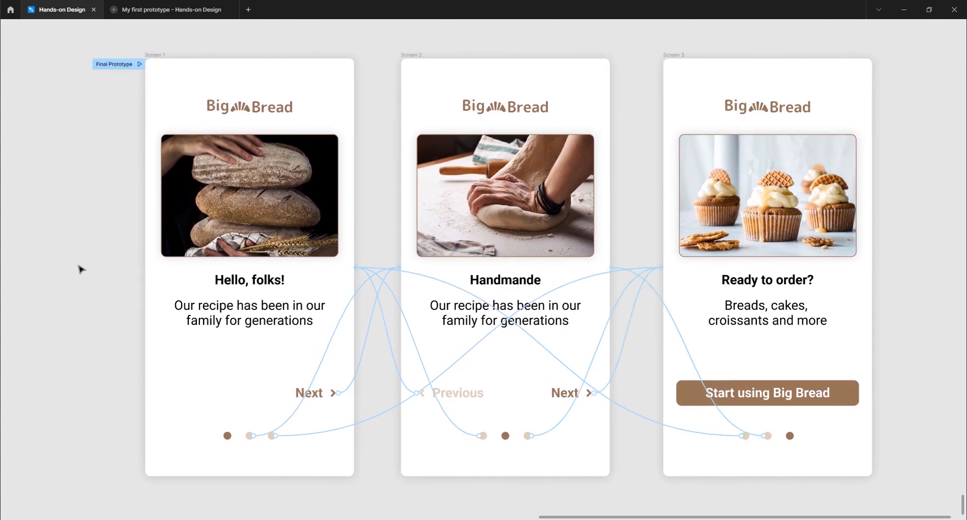